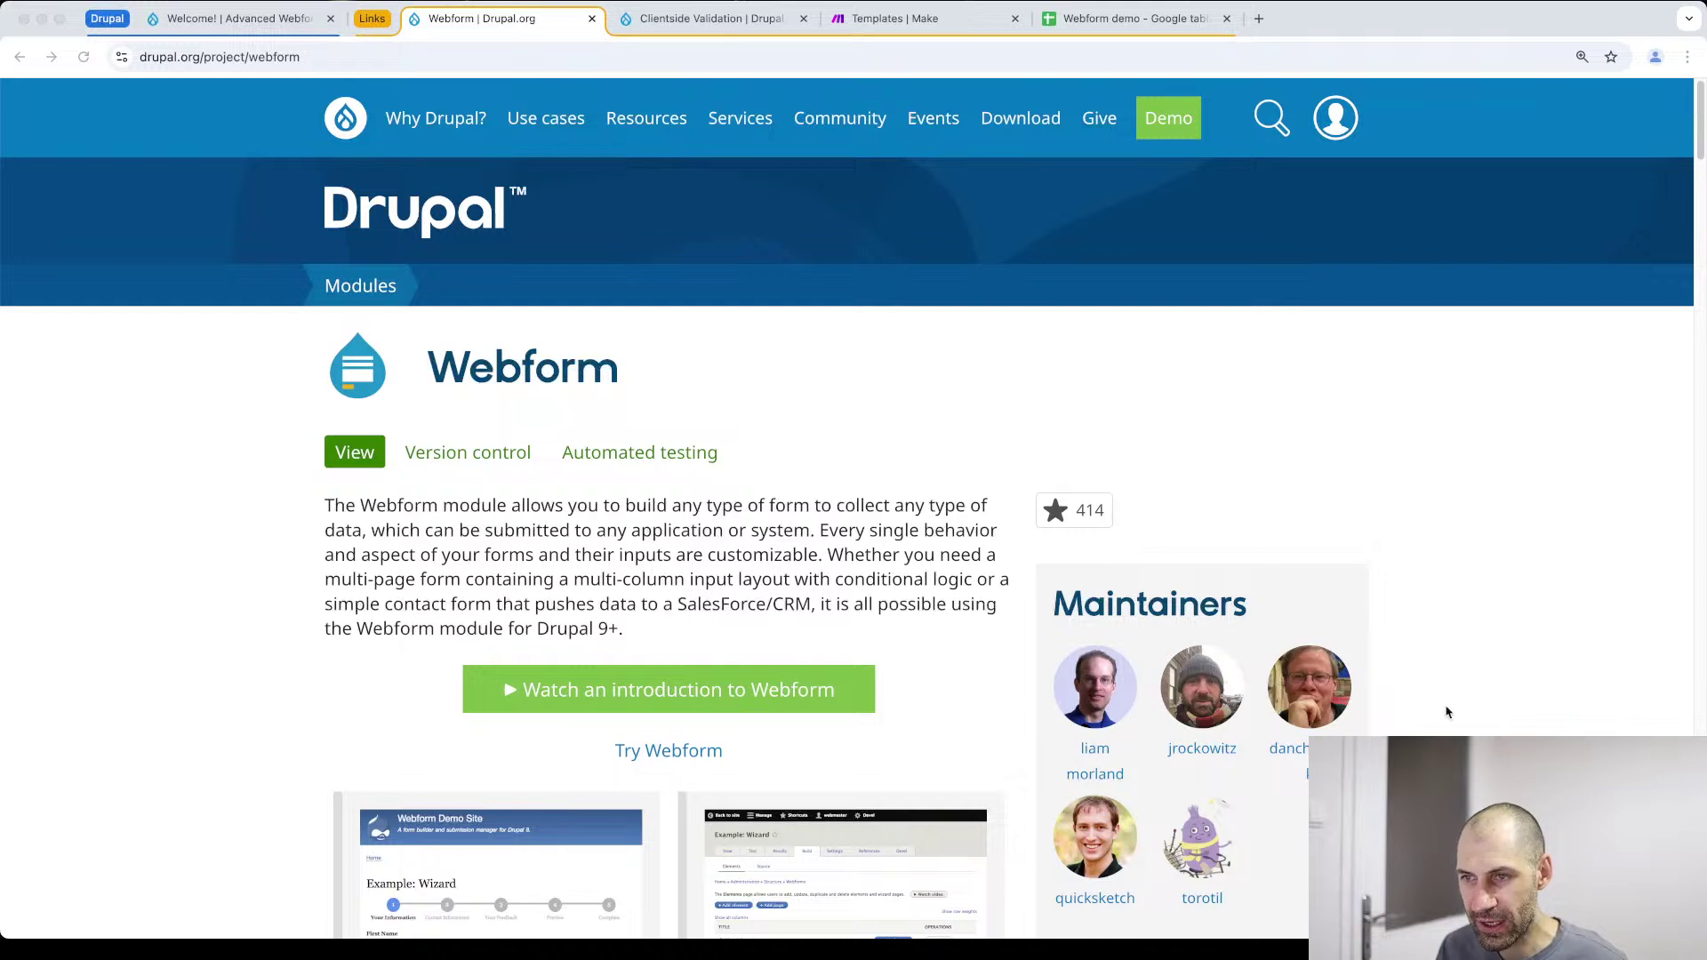
Scroll to the Webform Releases list and highlight 6.2.7's Drupal ^10.1 compatibility
{"action": "left_click", "coordinate": [1023, 429]}
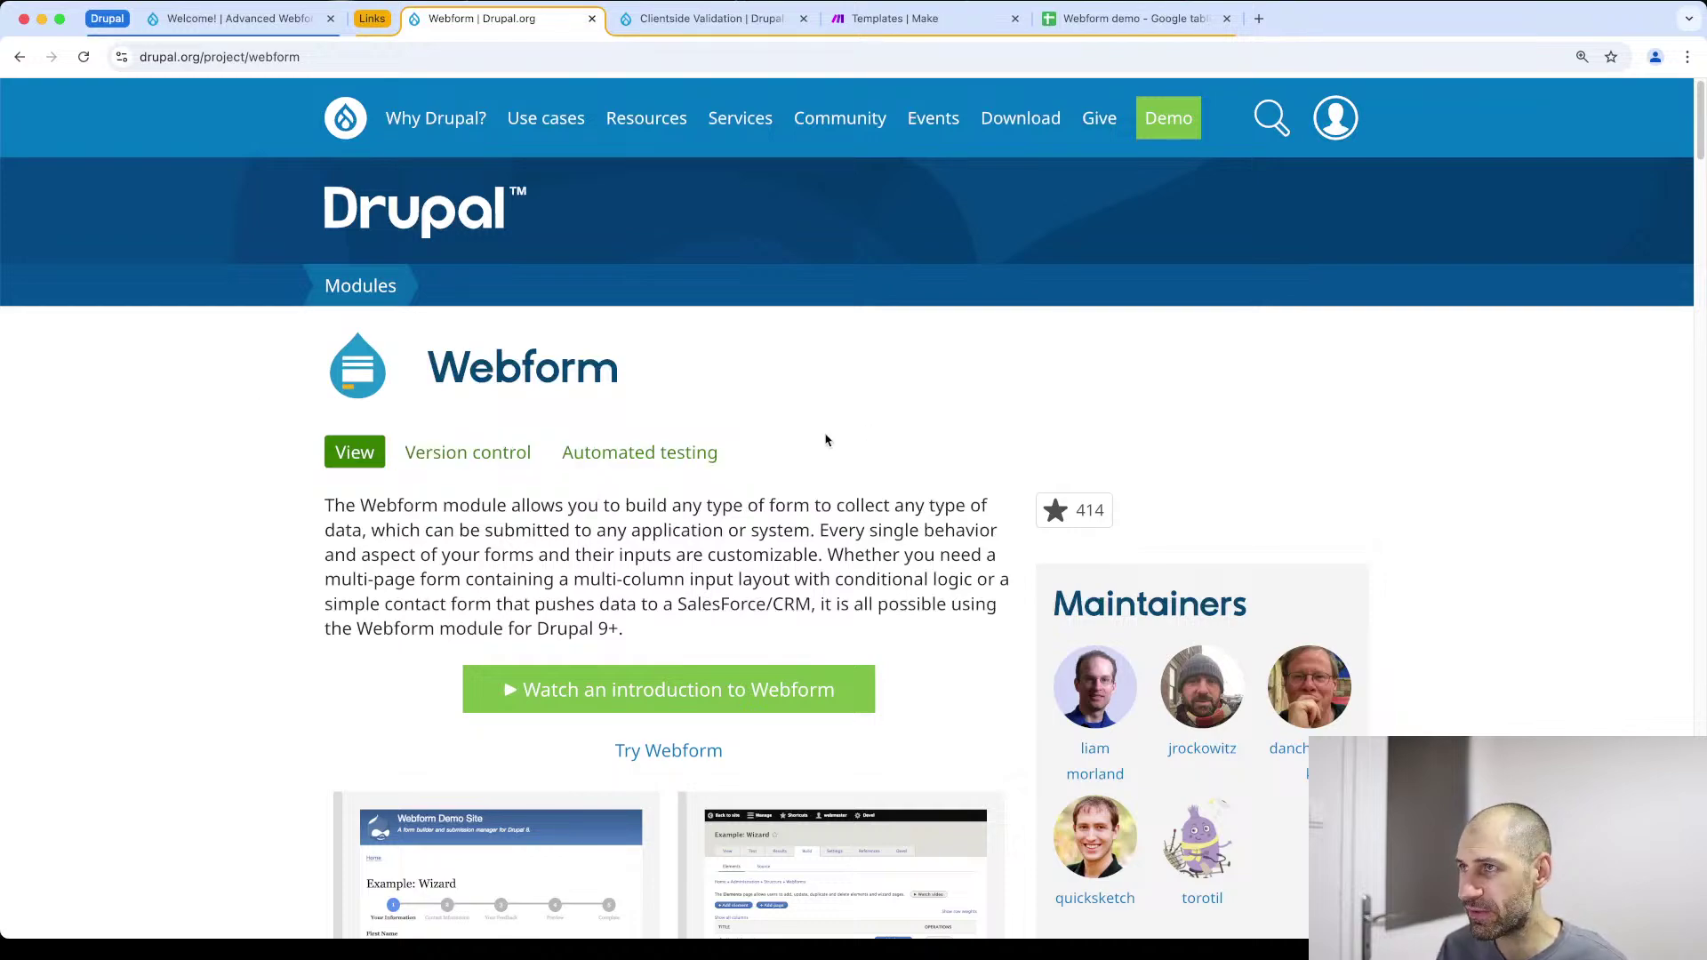
{"action": "scroll", "coordinate": [831, 465], "scroll_direction": "down", "scroll_amount": 20}
{"action": "scroll", "coordinate": [832, 492], "scroll_direction": "down", "scroll_amount": 20}
{"action": "scroll", "coordinate": [837, 508], "scroll_direction": "down", "scroll_amount": 20}
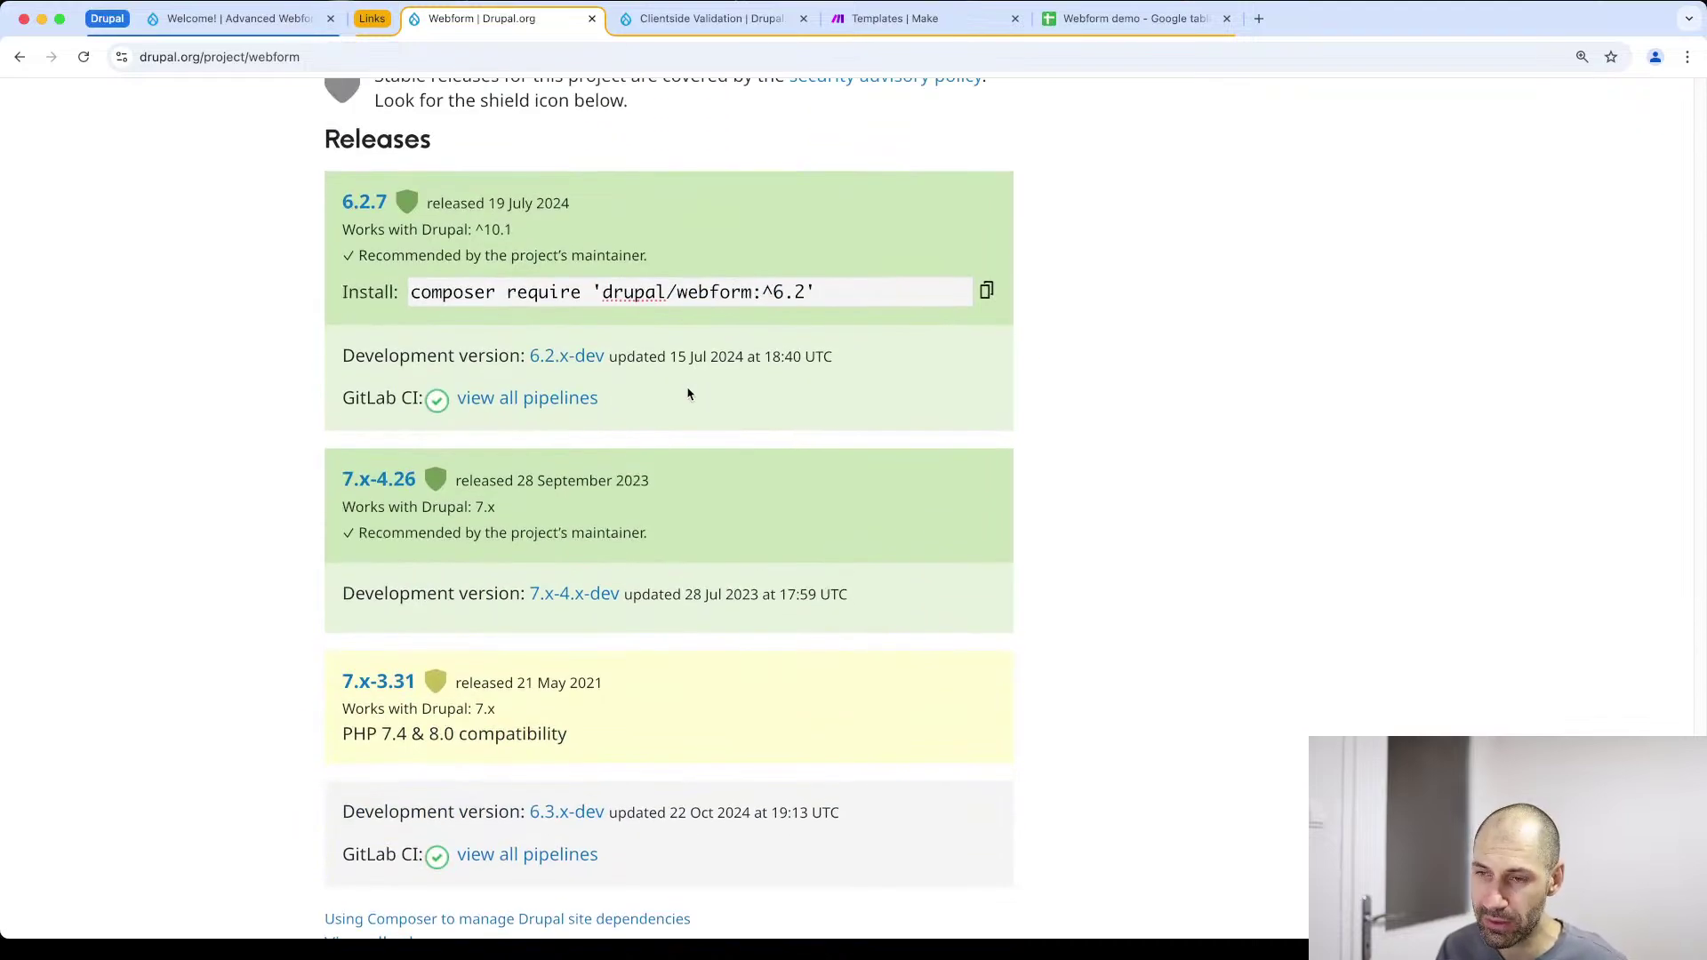
{"action": "scroll", "coordinate": [688, 395], "scroll_direction": "down", "scroll_amount": 2}
{"action": "scroll", "coordinate": [687, 395], "scroll_direction": "up", "scroll_amount": 4}
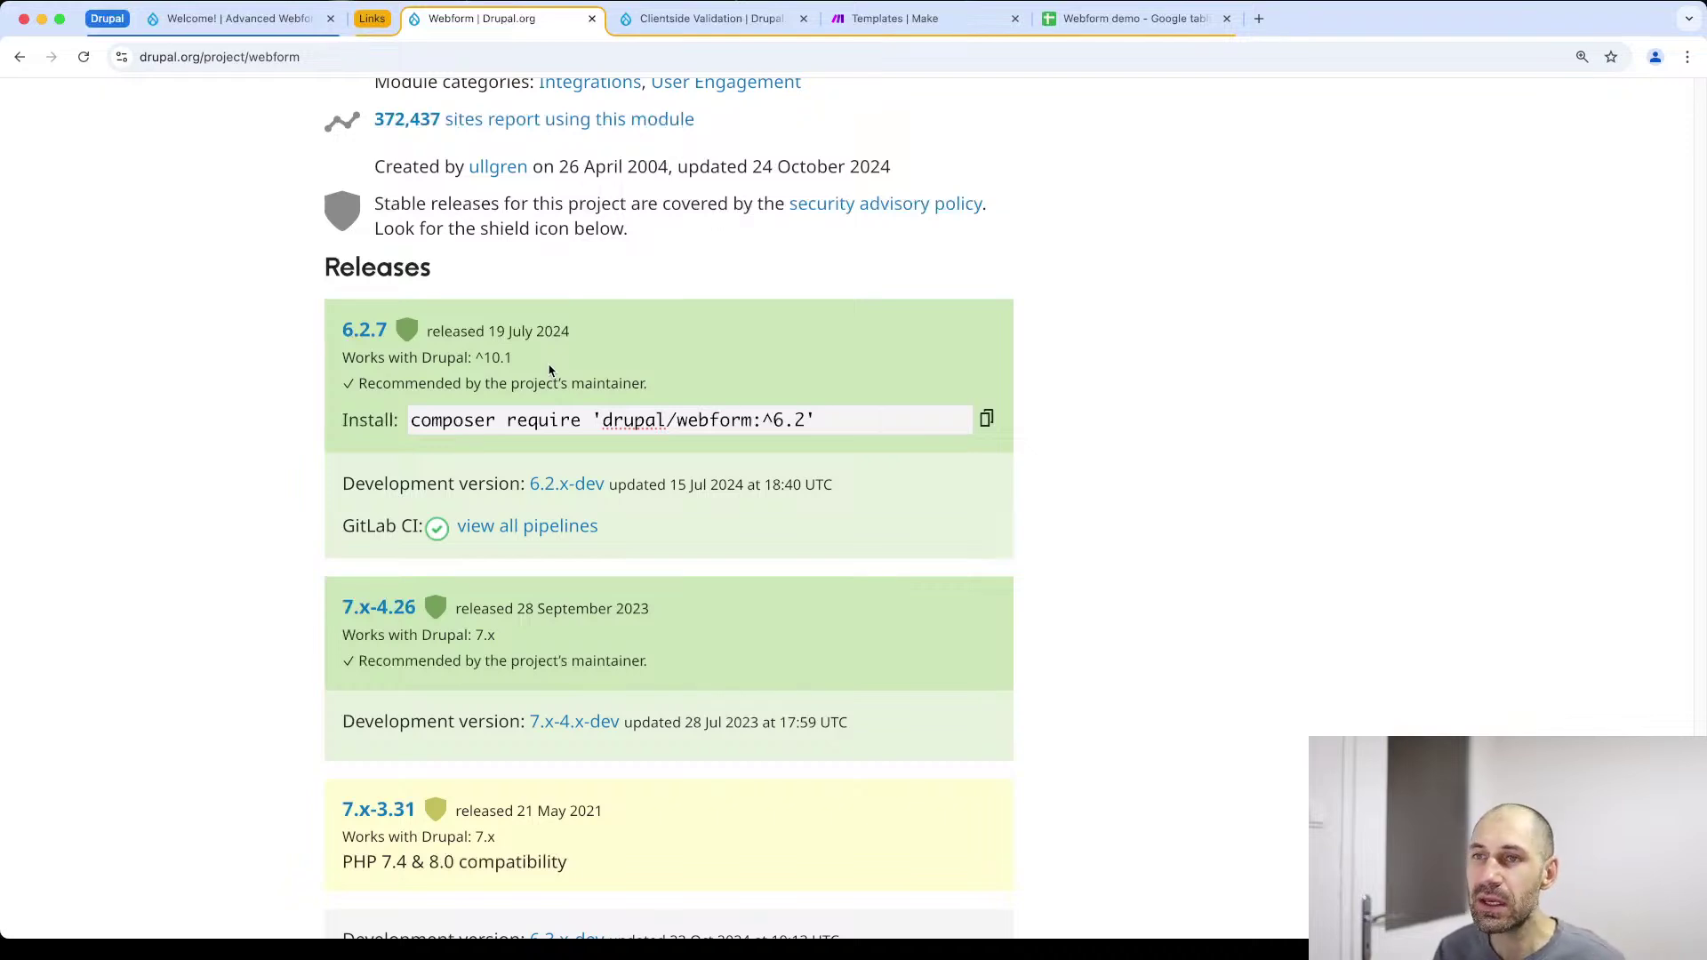
{"action": "left_click_drag", "start_coordinate": [514, 358], "coordinate": [462, 360]}
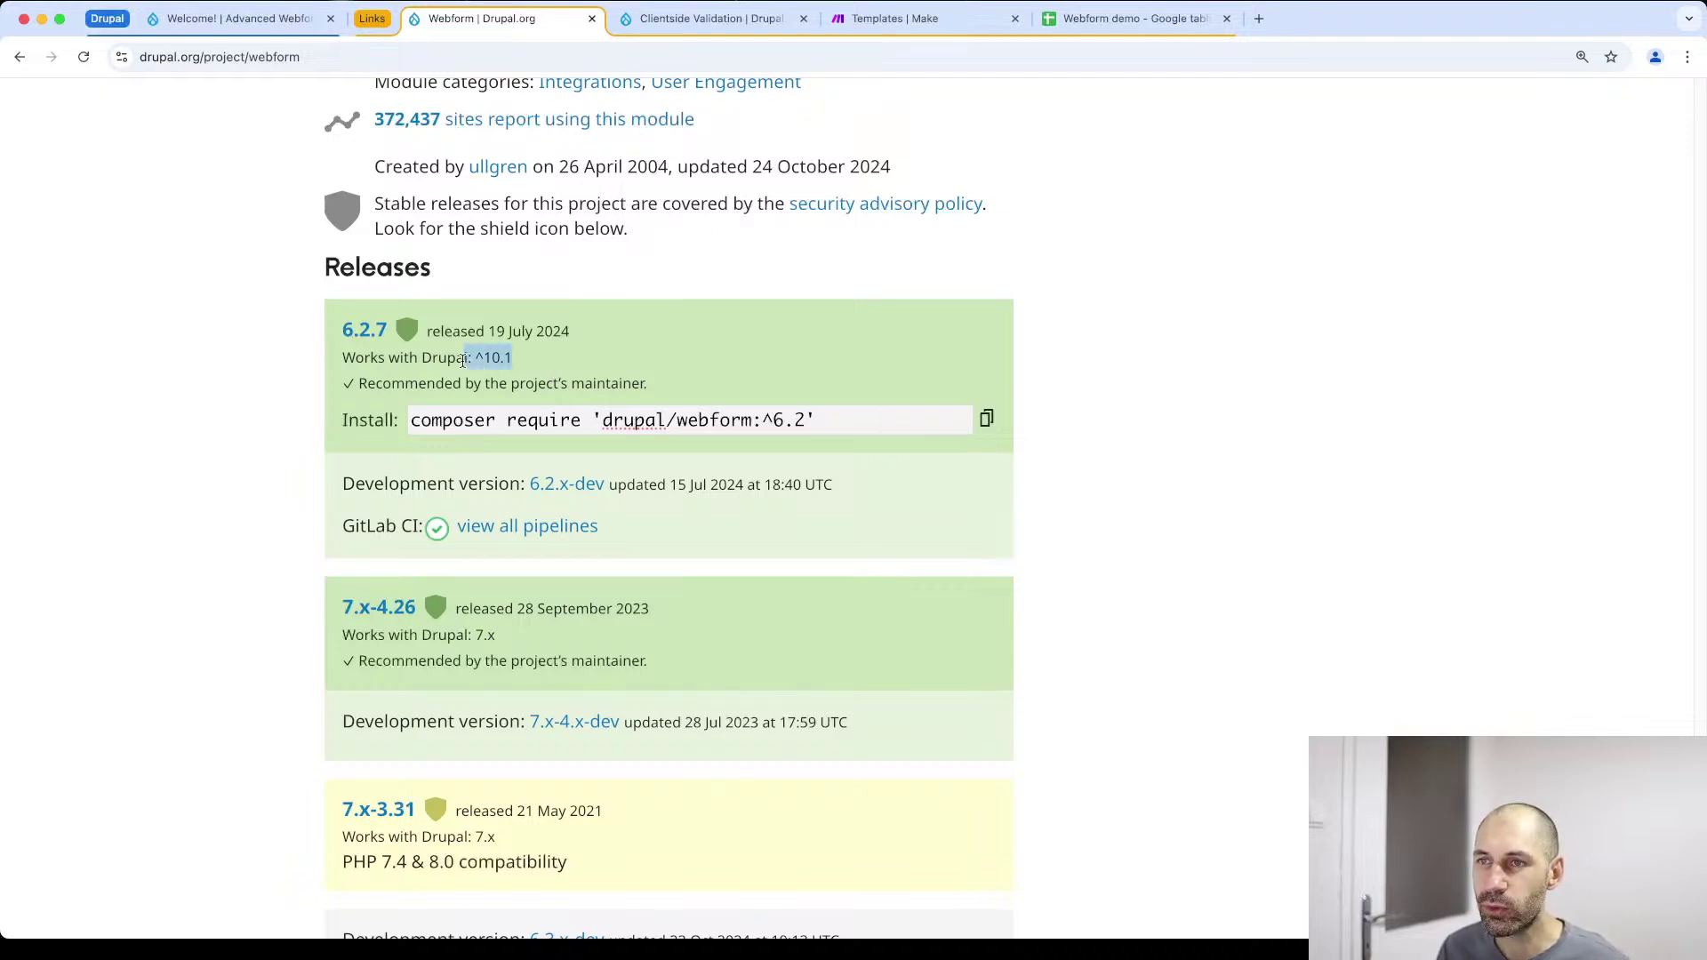
Highlight the 6.3.x-dev release line, then switch to the local Advanced Webform site tab
{"action": "scroll", "coordinate": [368, 413], "scroll_direction": "down", "scroll_amount": 8}
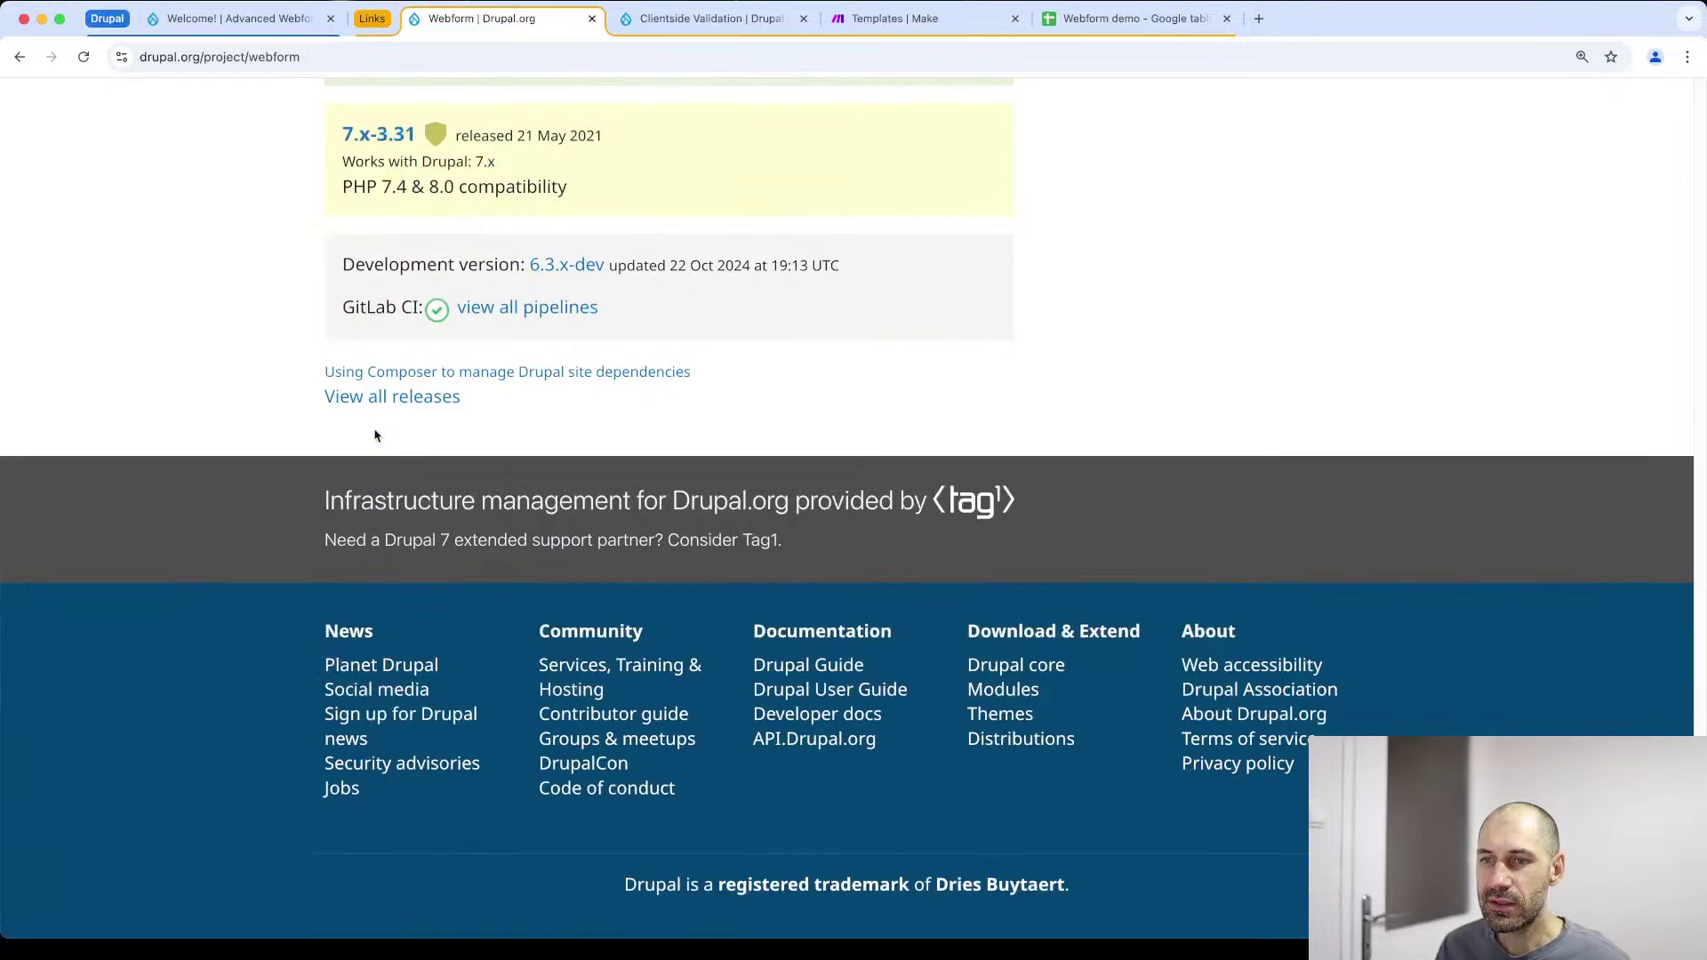
{"action": "left_click_drag", "start_coordinate": [889, 267], "coordinate": [341, 271]}
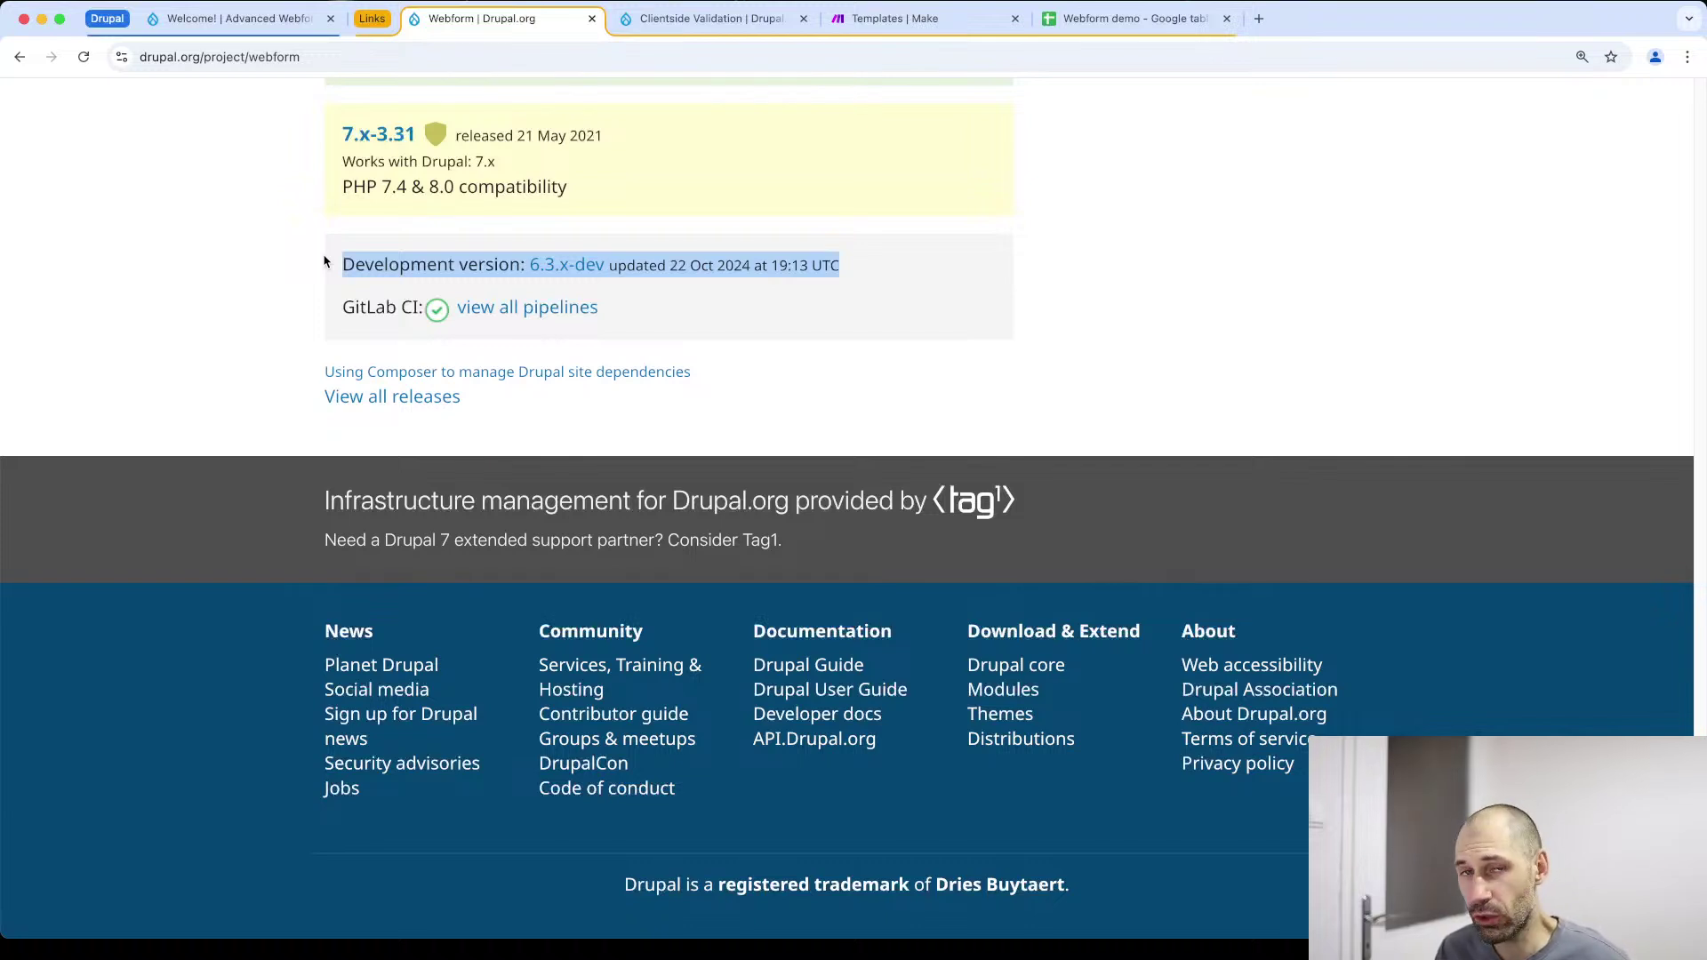
{"action": "scroll", "coordinate": [333, 320], "scroll_direction": "up", "scroll_amount": 5}
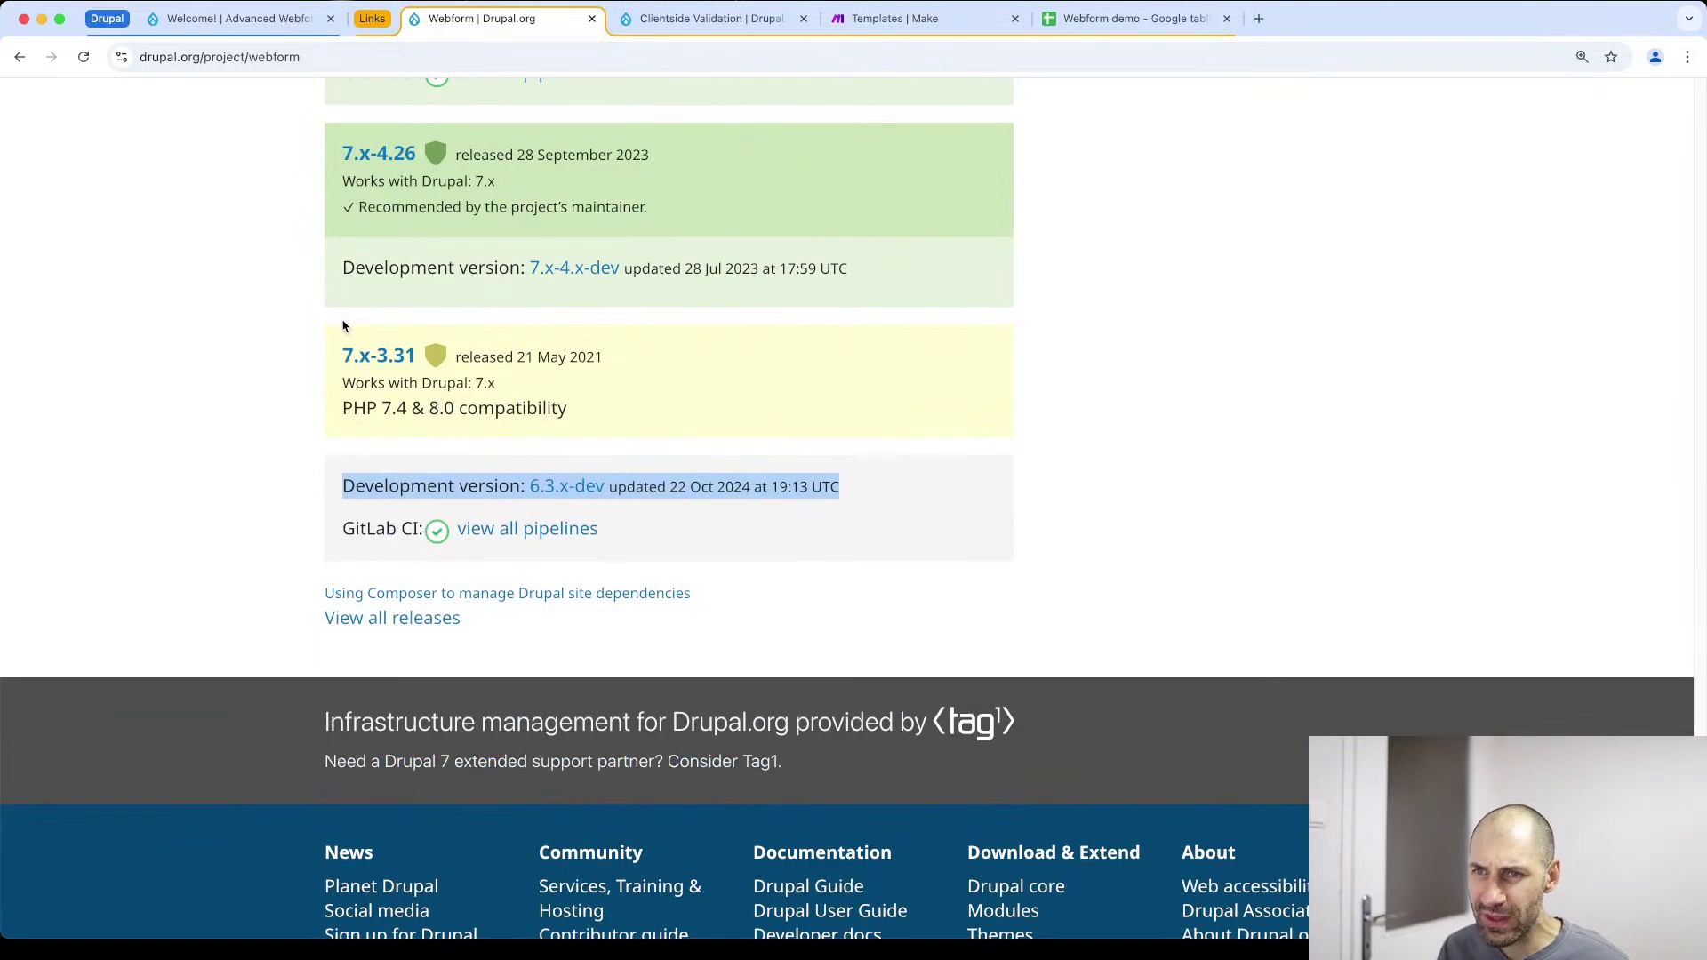
{"action": "left_click", "coordinate": [292, 392]}
{"action": "scroll", "coordinate": [293, 392], "scroll_direction": "up", "scroll_amount": 4}
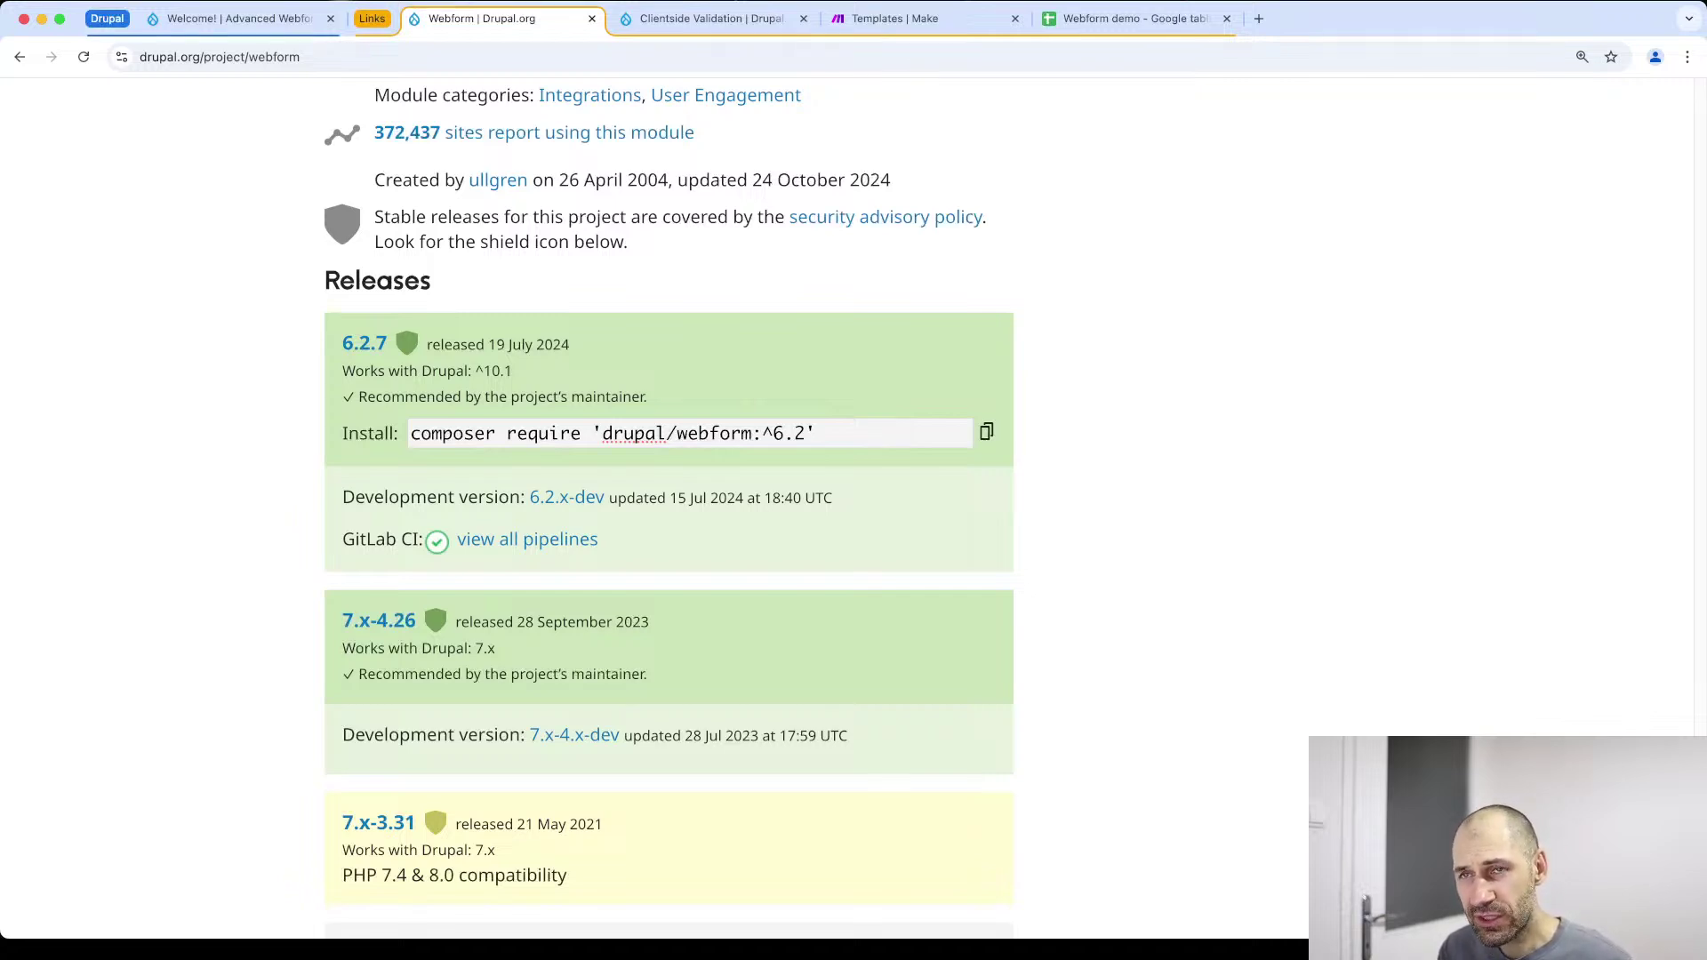
{"action": "key", "text": "ctrl+shift+Tab"}
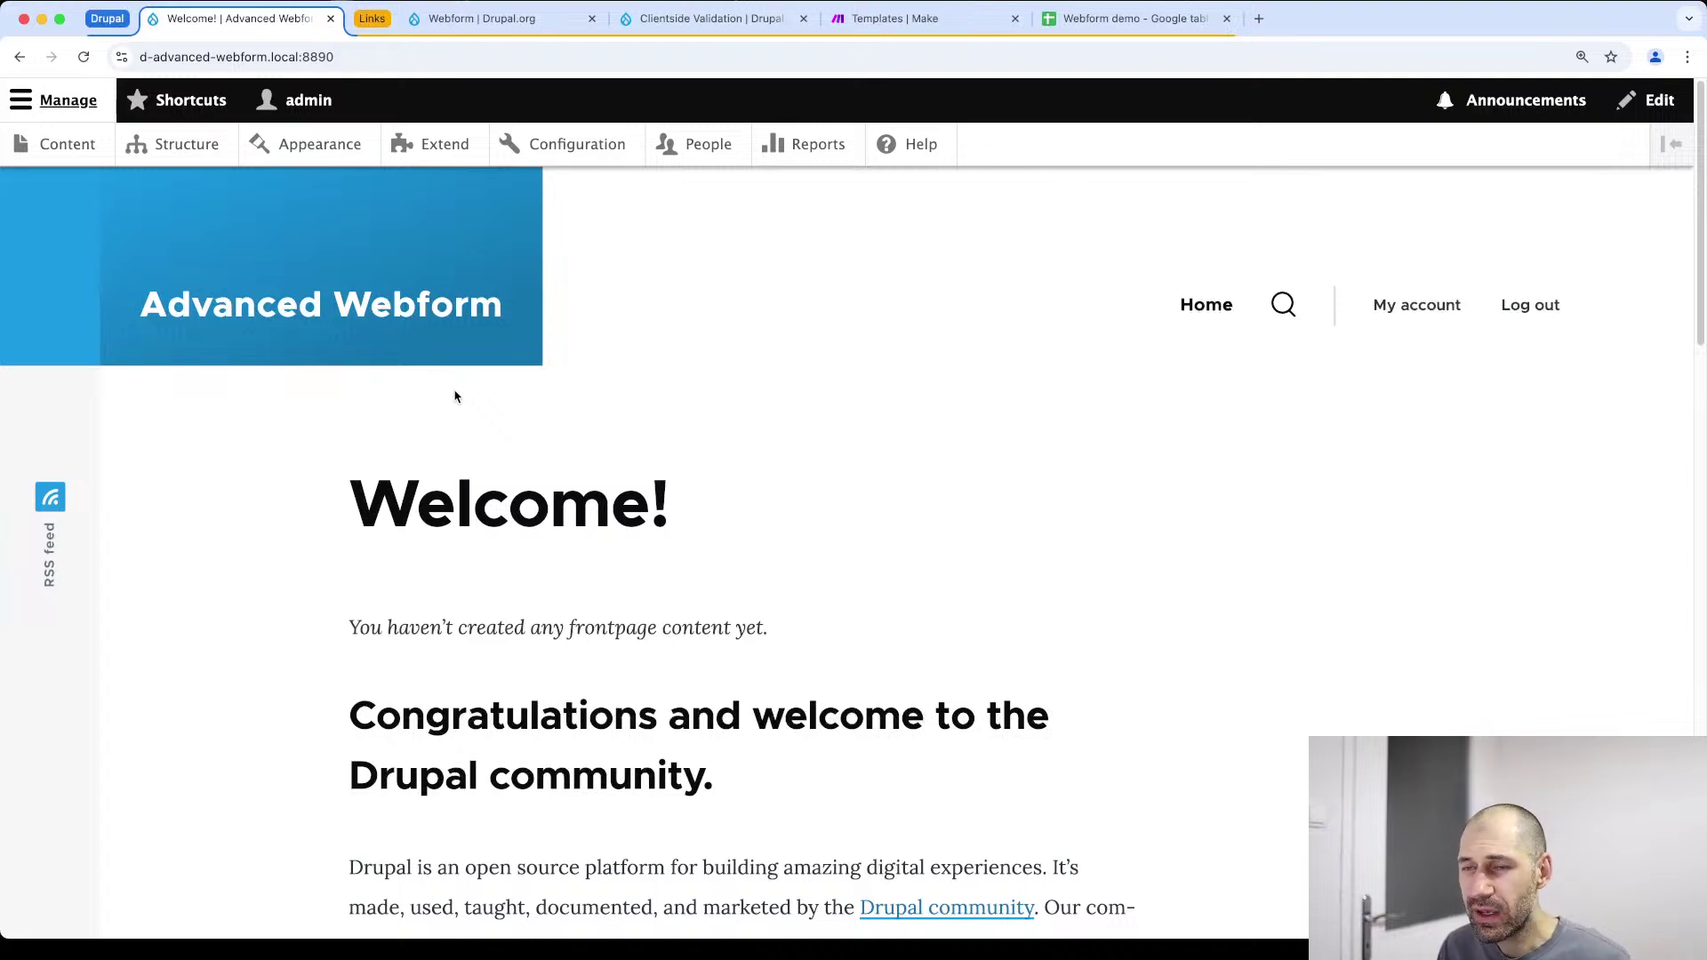
Open the Extend modules page in a new tab and dismiss the Webform congratulations message
{"action": "left_click", "coordinate": [444, 144], "text": "super"}
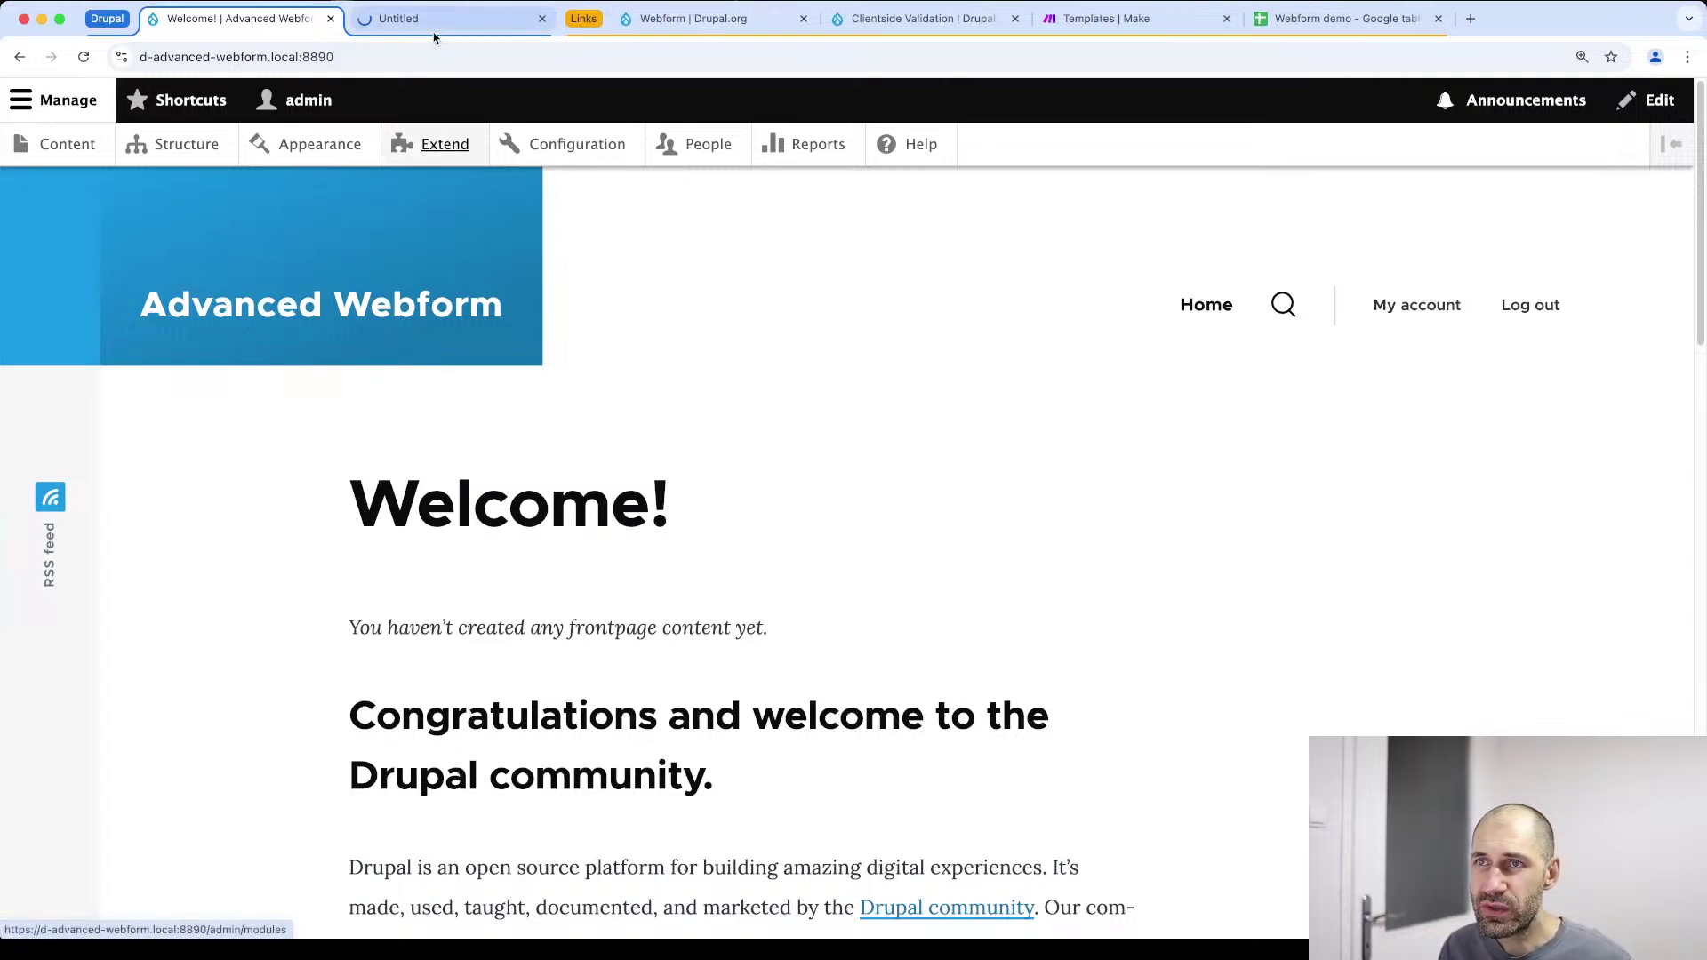
{"action": "left_click", "coordinate": [498, 18]}
{"action": "left_click", "coordinate": [576, 18]}
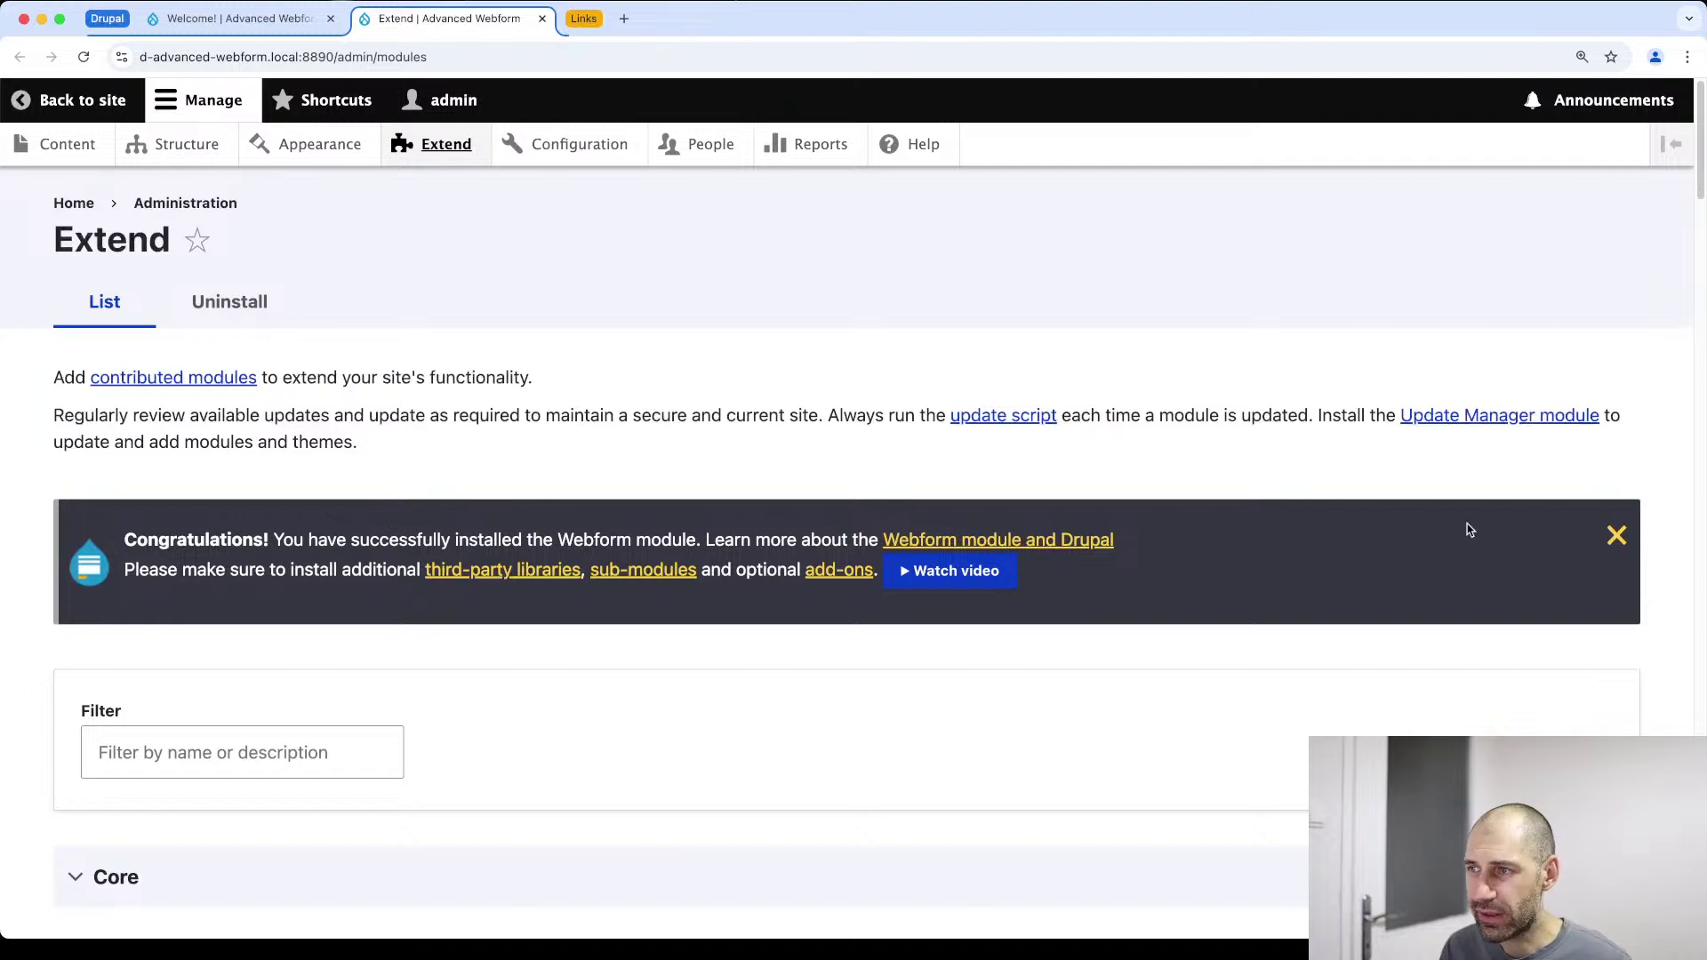
{"action": "left_click", "coordinate": [1616, 539]}
Filter the module list by 'webform' and locate the Webform Cards module
{"action": "left_click", "coordinate": [271, 552]}
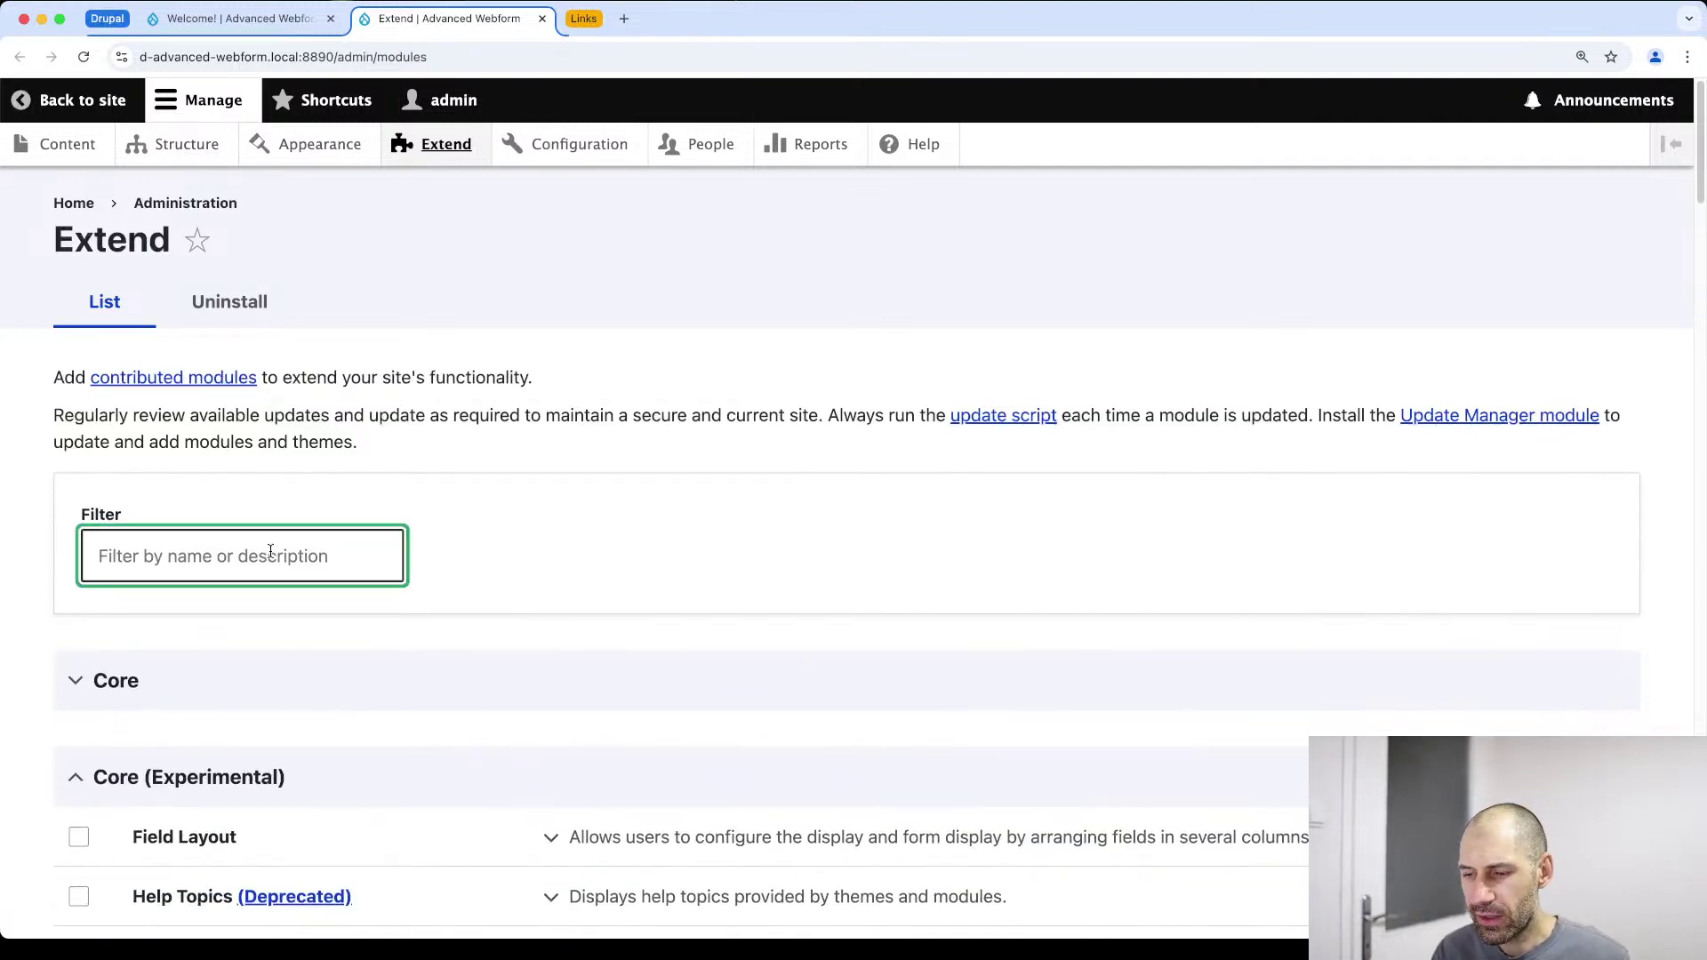
{"action": "type", "text": "webform"}
{"action": "scroll", "coordinate": [296, 620], "scroll_direction": "down", "scroll_amount": 1}
{"action": "scroll", "coordinate": [296, 619], "scroll_direction": "down", "scroll_amount": 5}
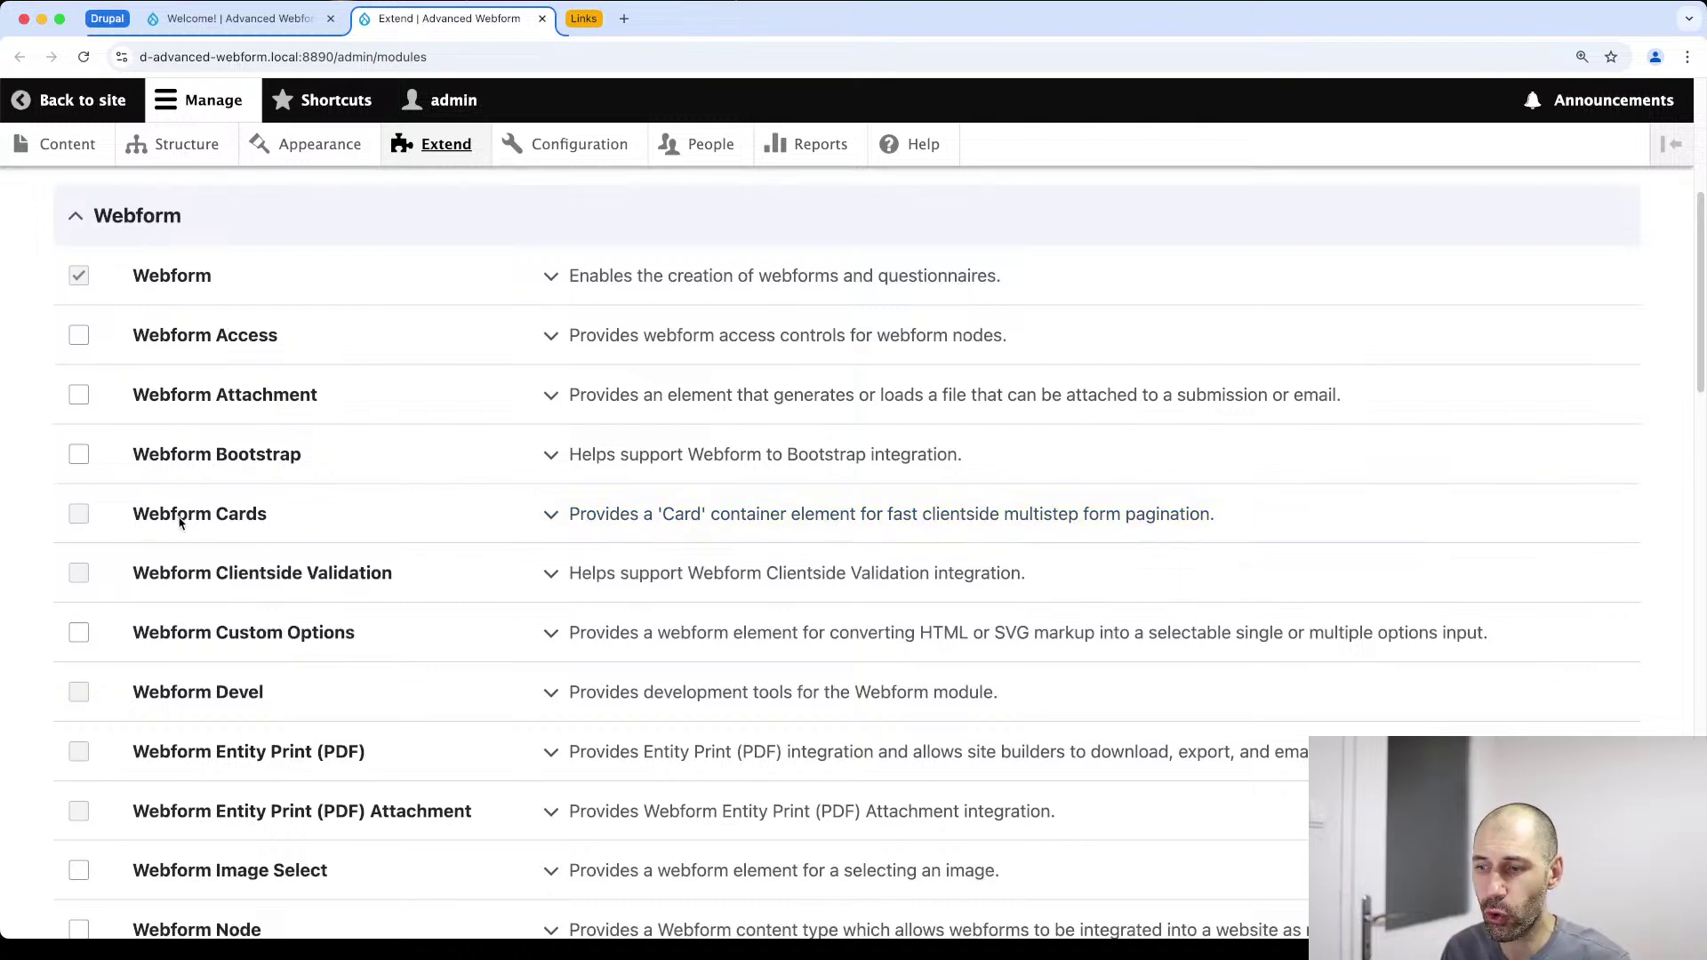
{"action": "left_click_drag", "start_coordinate": [318, 522], "coordinate": [136, 520]}
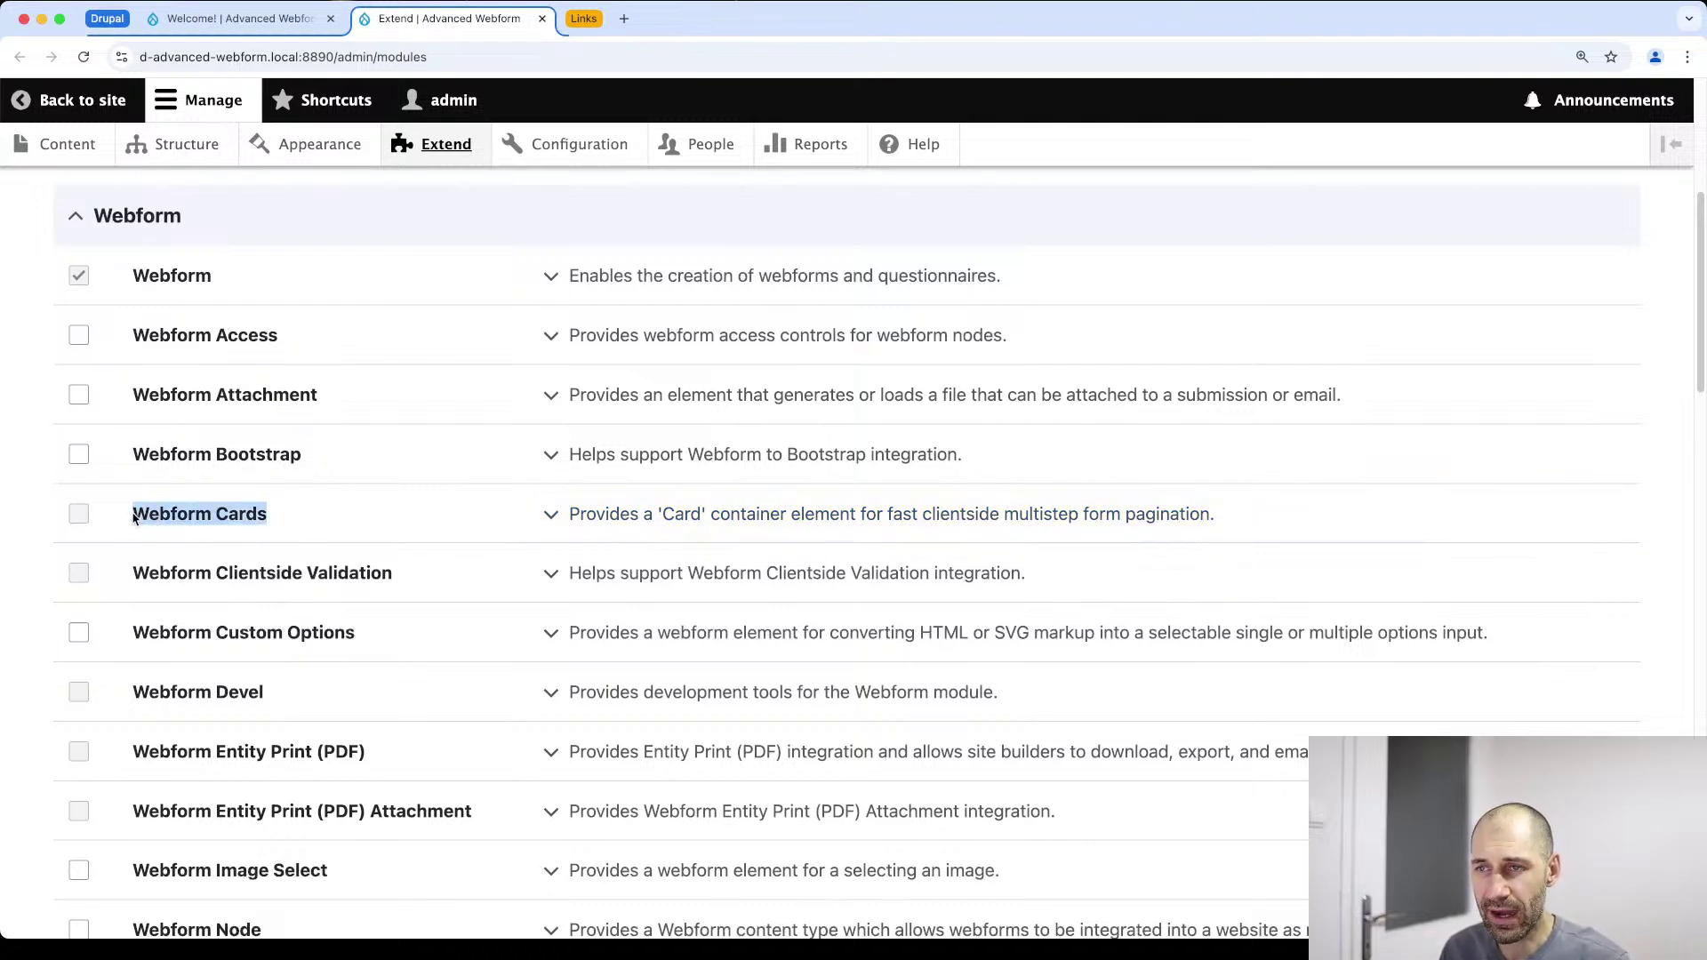
{"action": "left_click", "coordinate": [504, 524]}
Expand Webform Cards' requirements showing missing clientside_validation, and go to its Clientside Validation page
{"action": "left_click", "coordinate": [590, 525]}
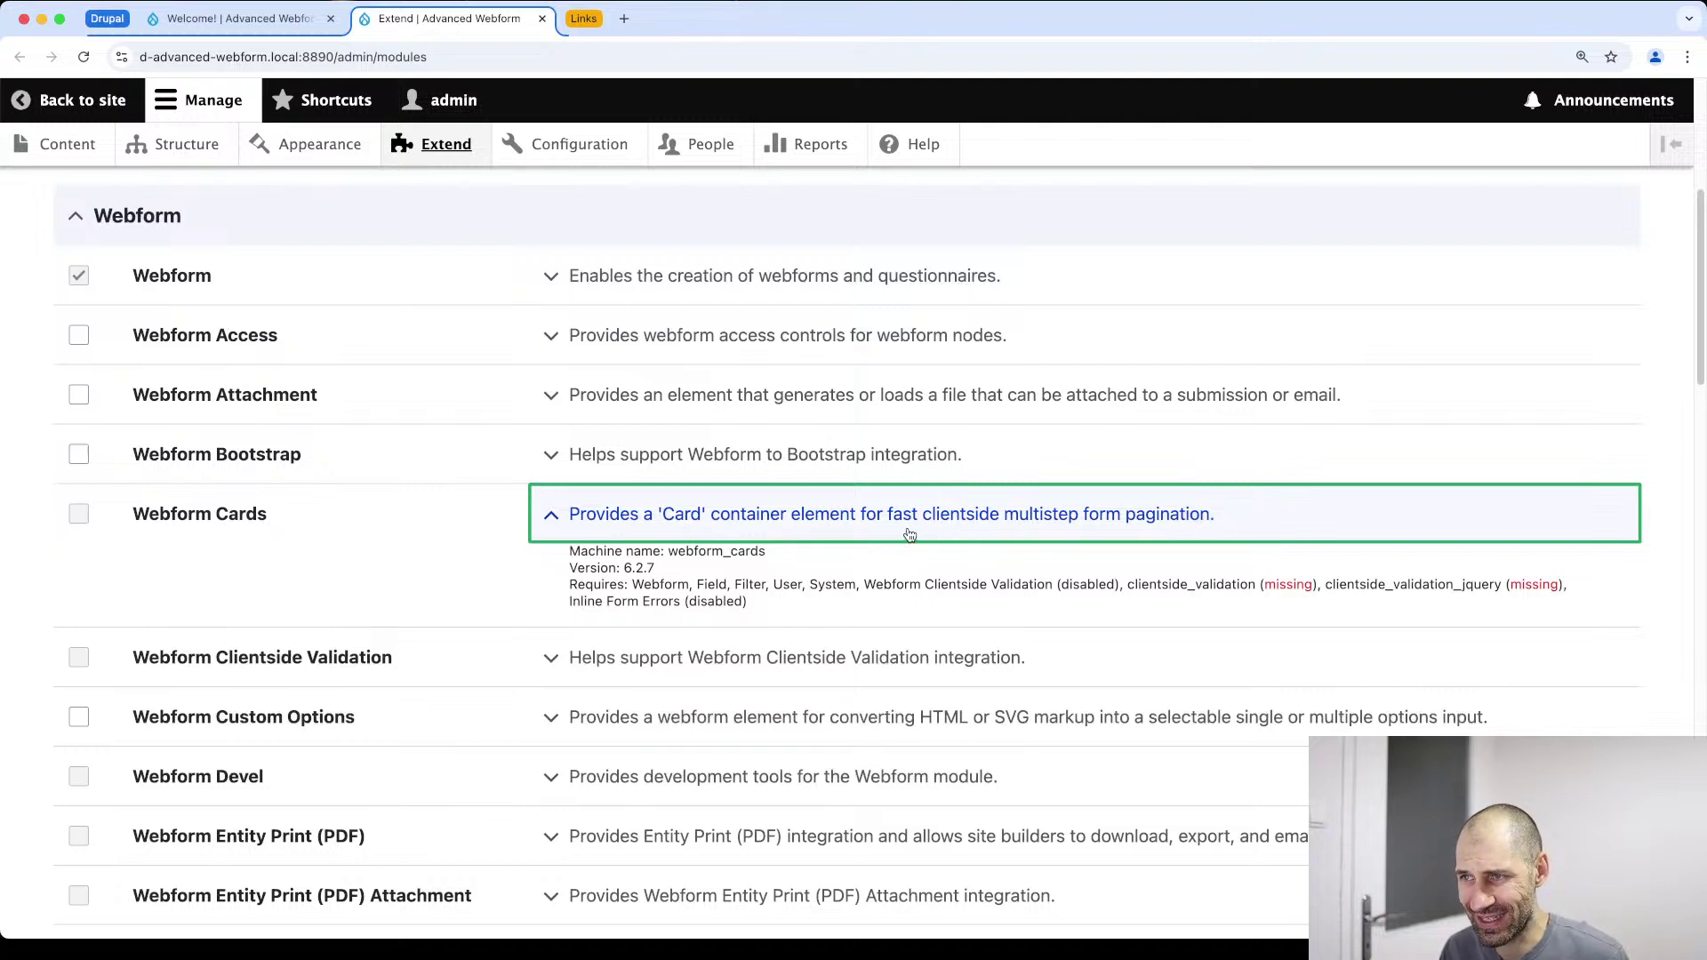
{"action": "left_click_drag", "start_coordinate": [1218, 517], "coordinate": [926, 528]}
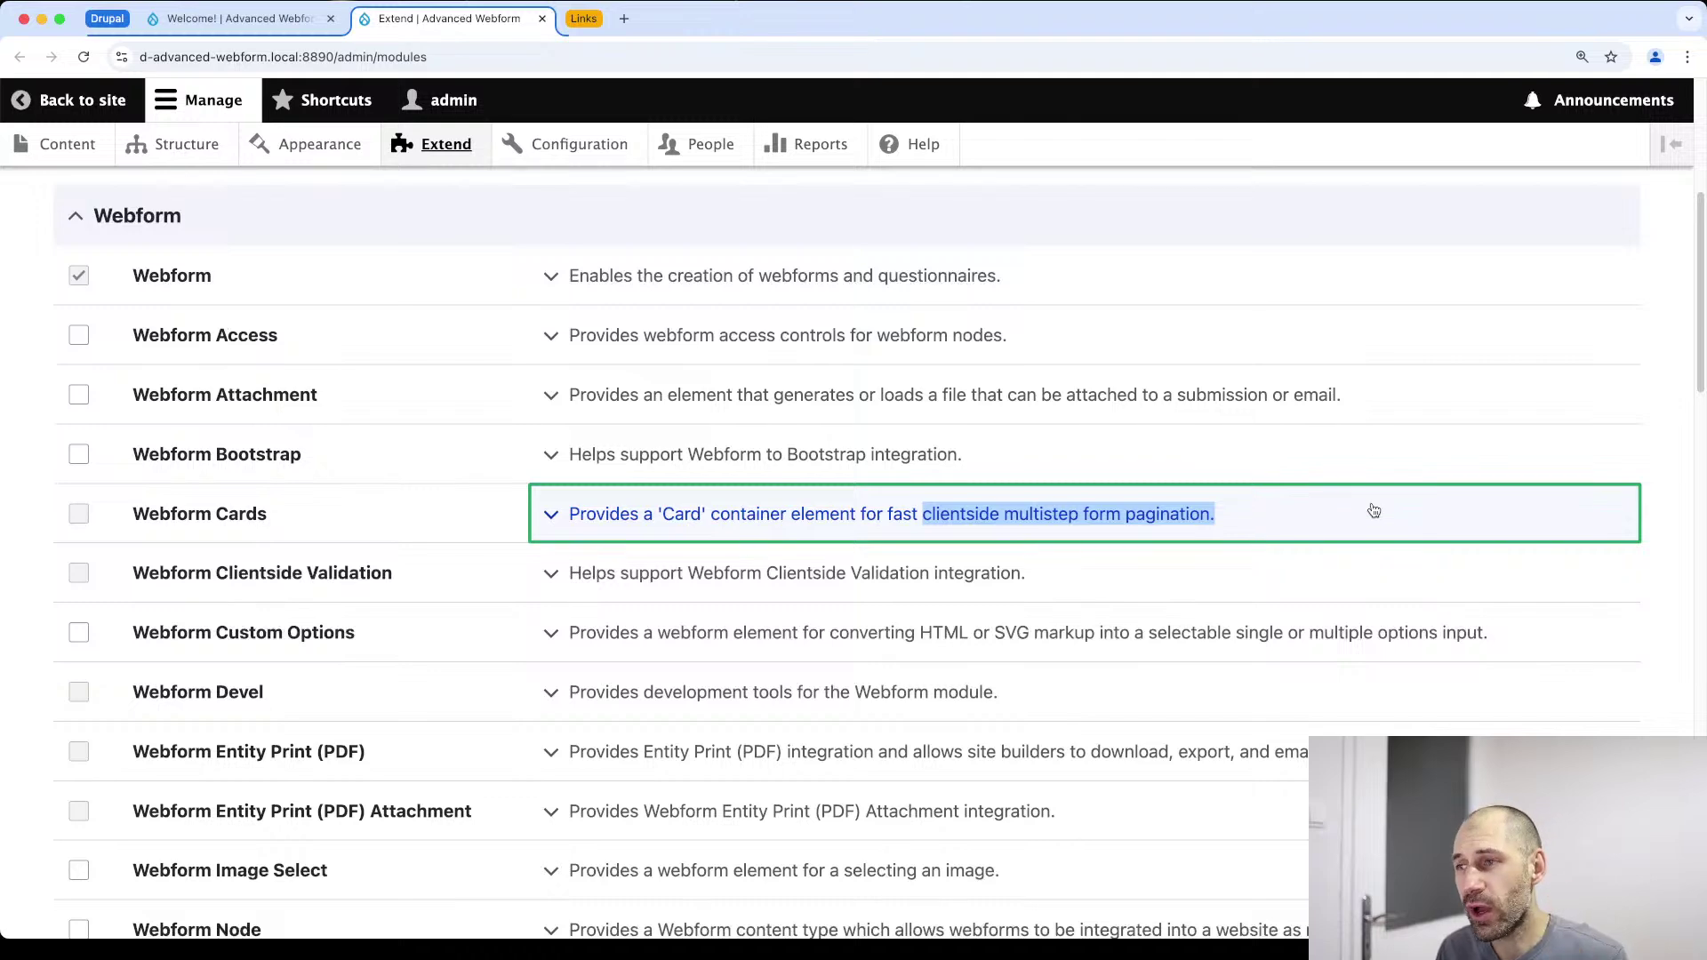
{"action": "left_click", "coordinate": [1373, 510]}
{"action": "scroll", "coordinate": [1252, 577], "scroll_direction": "down", "scroll_amount": 2}
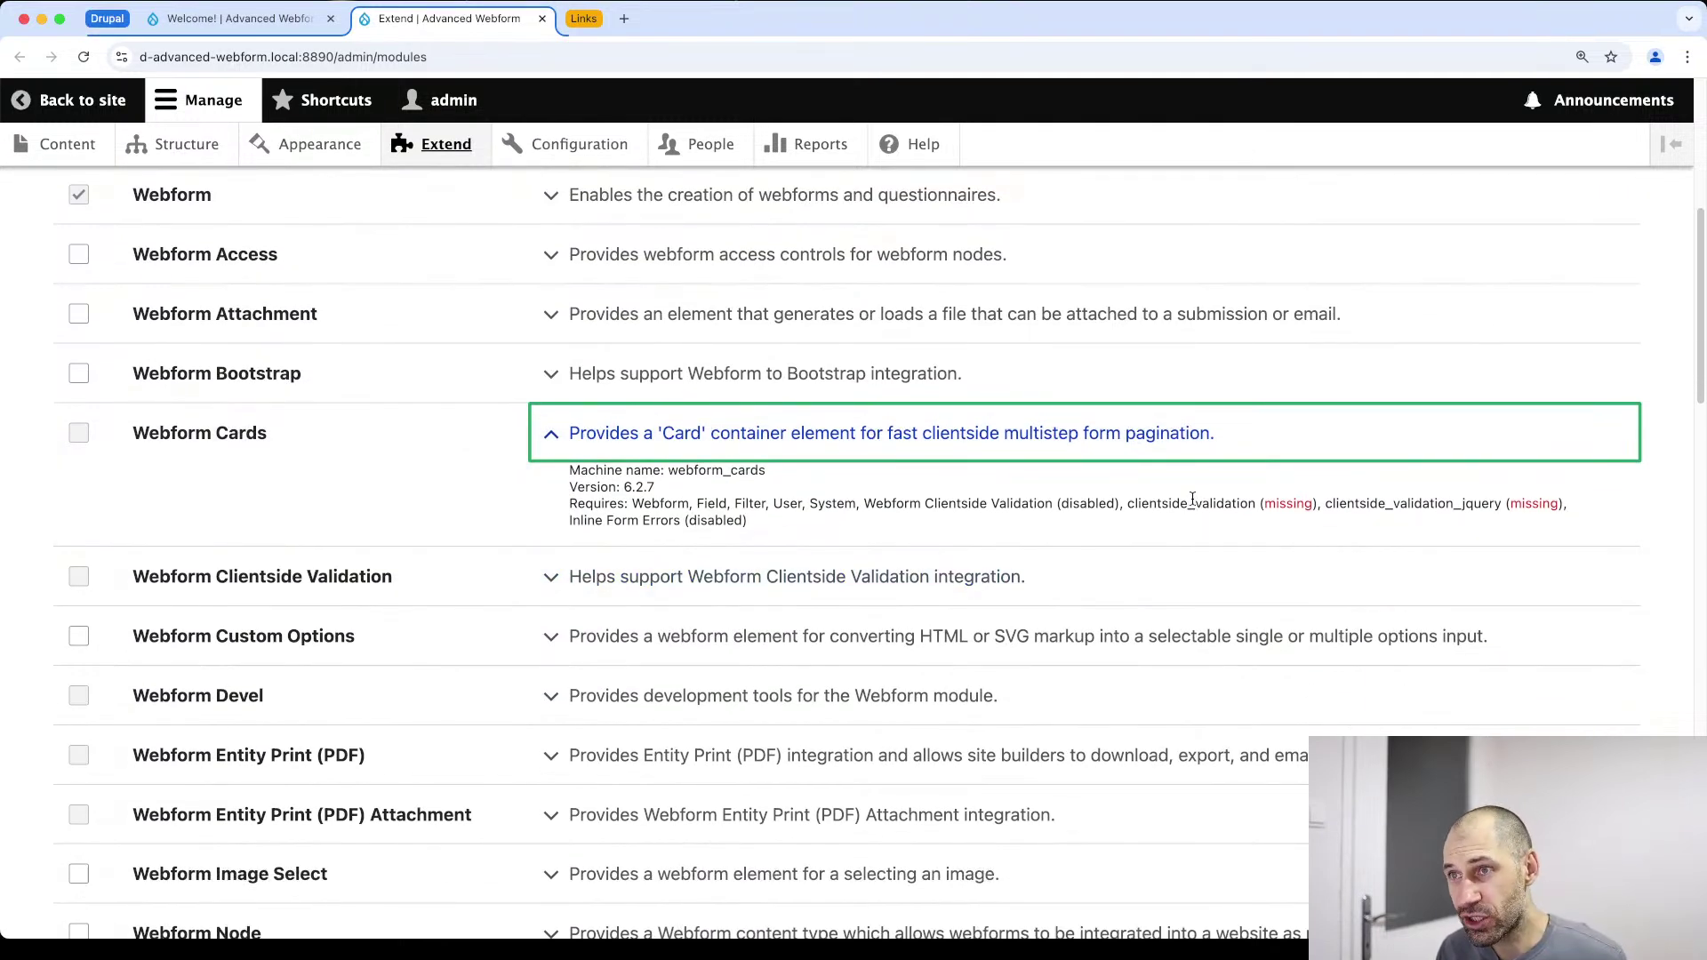
{"action": "left_click", "coordinate": [583, 20]}
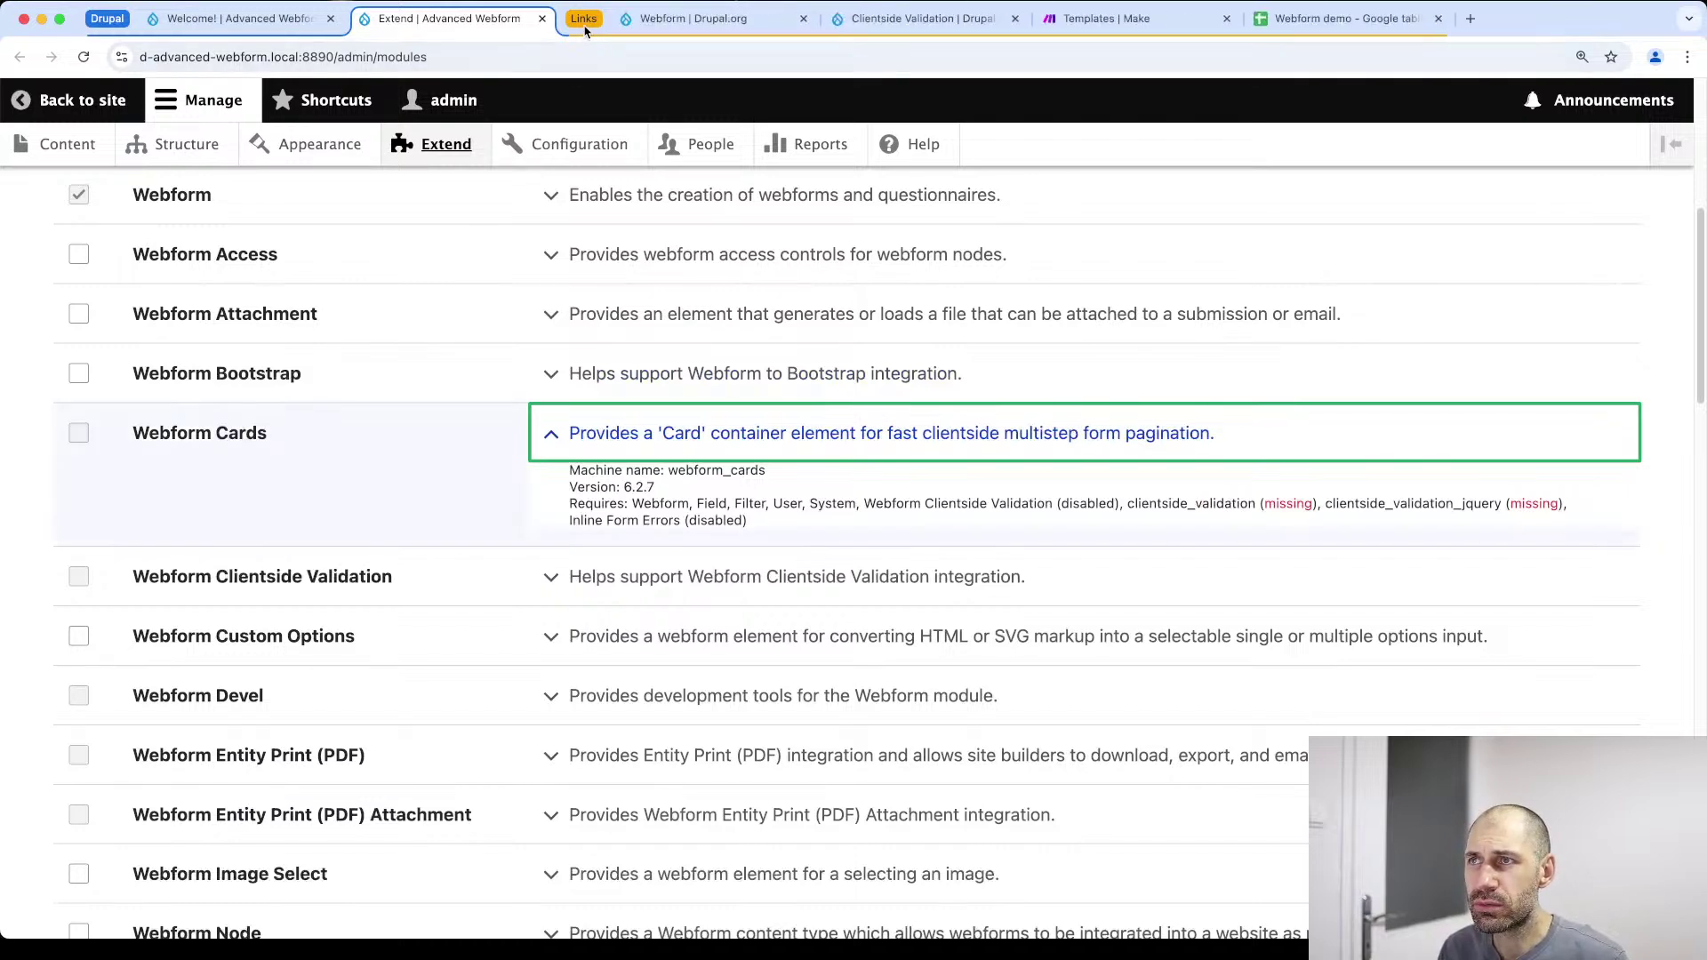
{"action": "left_click", "coordinate": [924, 19]}
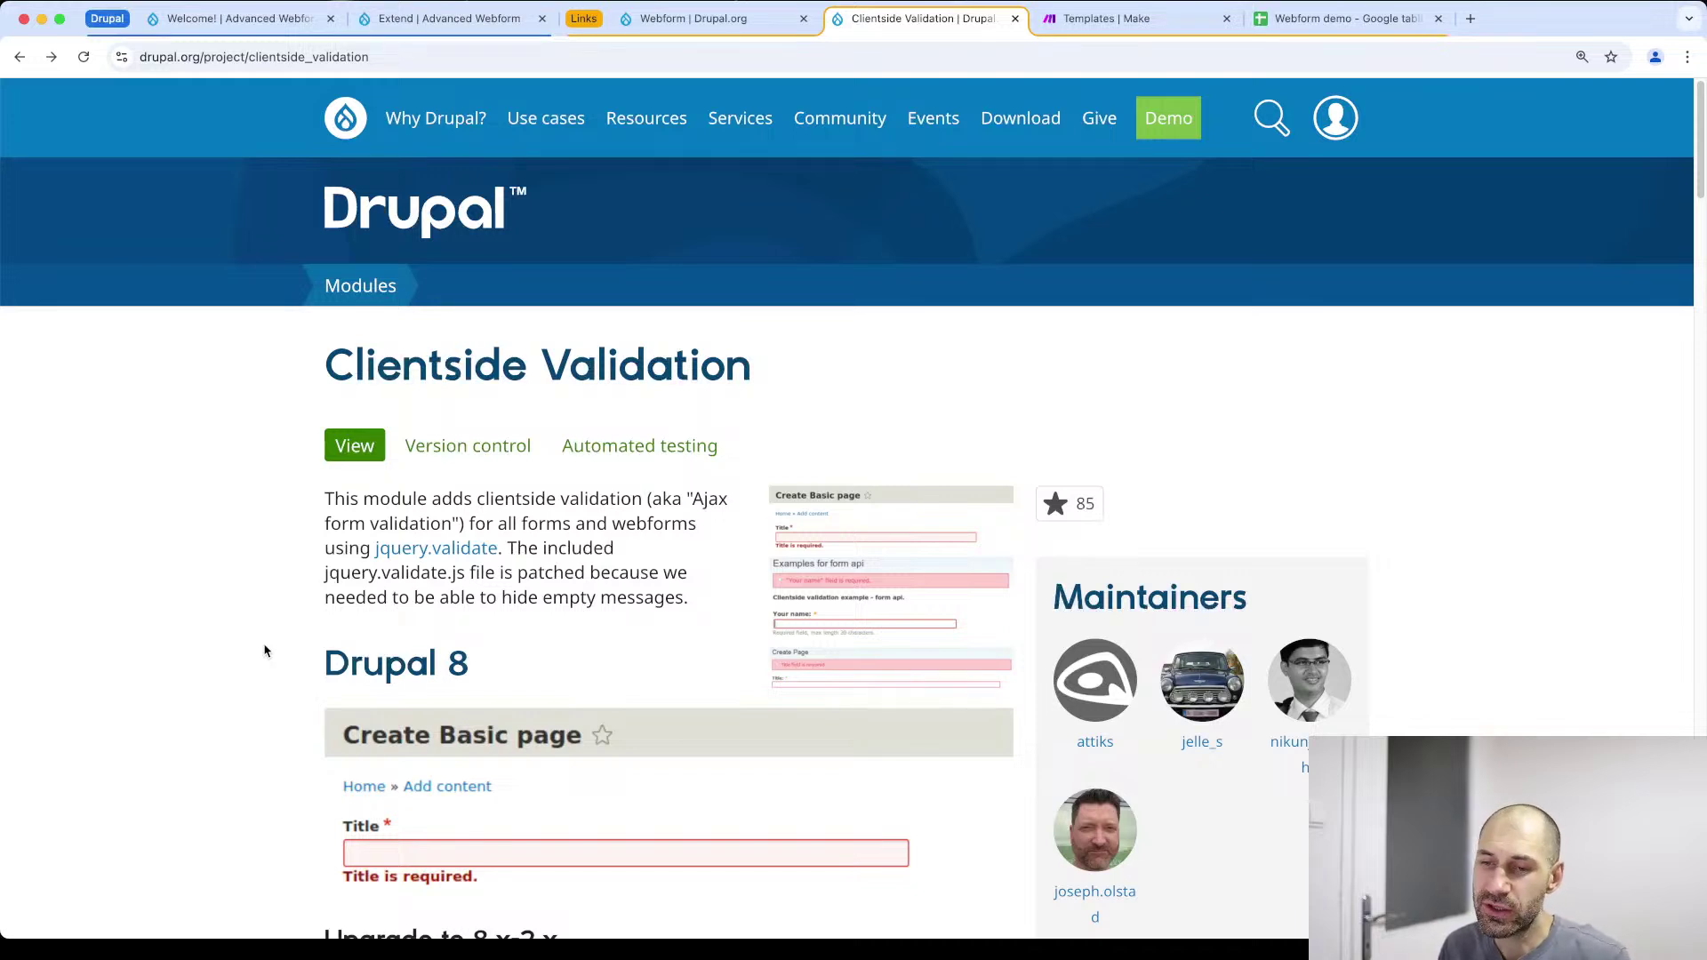
Scroll through the Clientside Validation project page, then return to the Advanced Webform tab
{"action": "scroll", "coordinate": [333, 684], "scroll_direction": "down", "scroll_amount": 15}
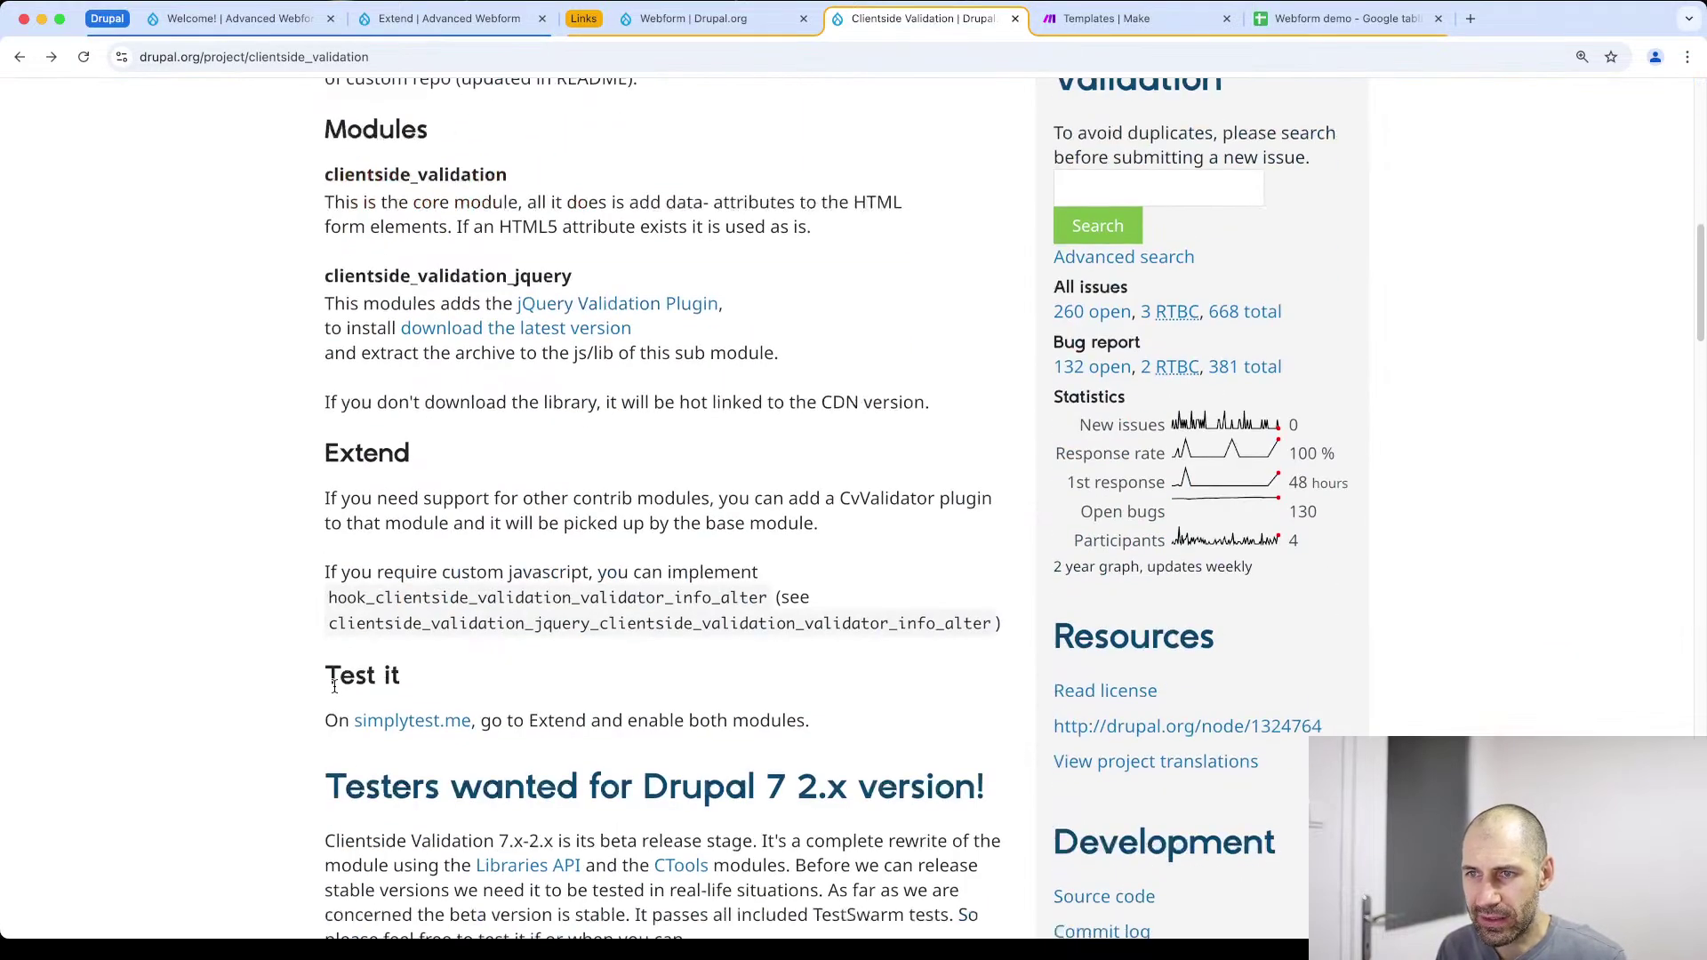
{"action": "scroll", "coordinate": [340, 691], "scroll_direction": "down", "scroll_amount": 7}
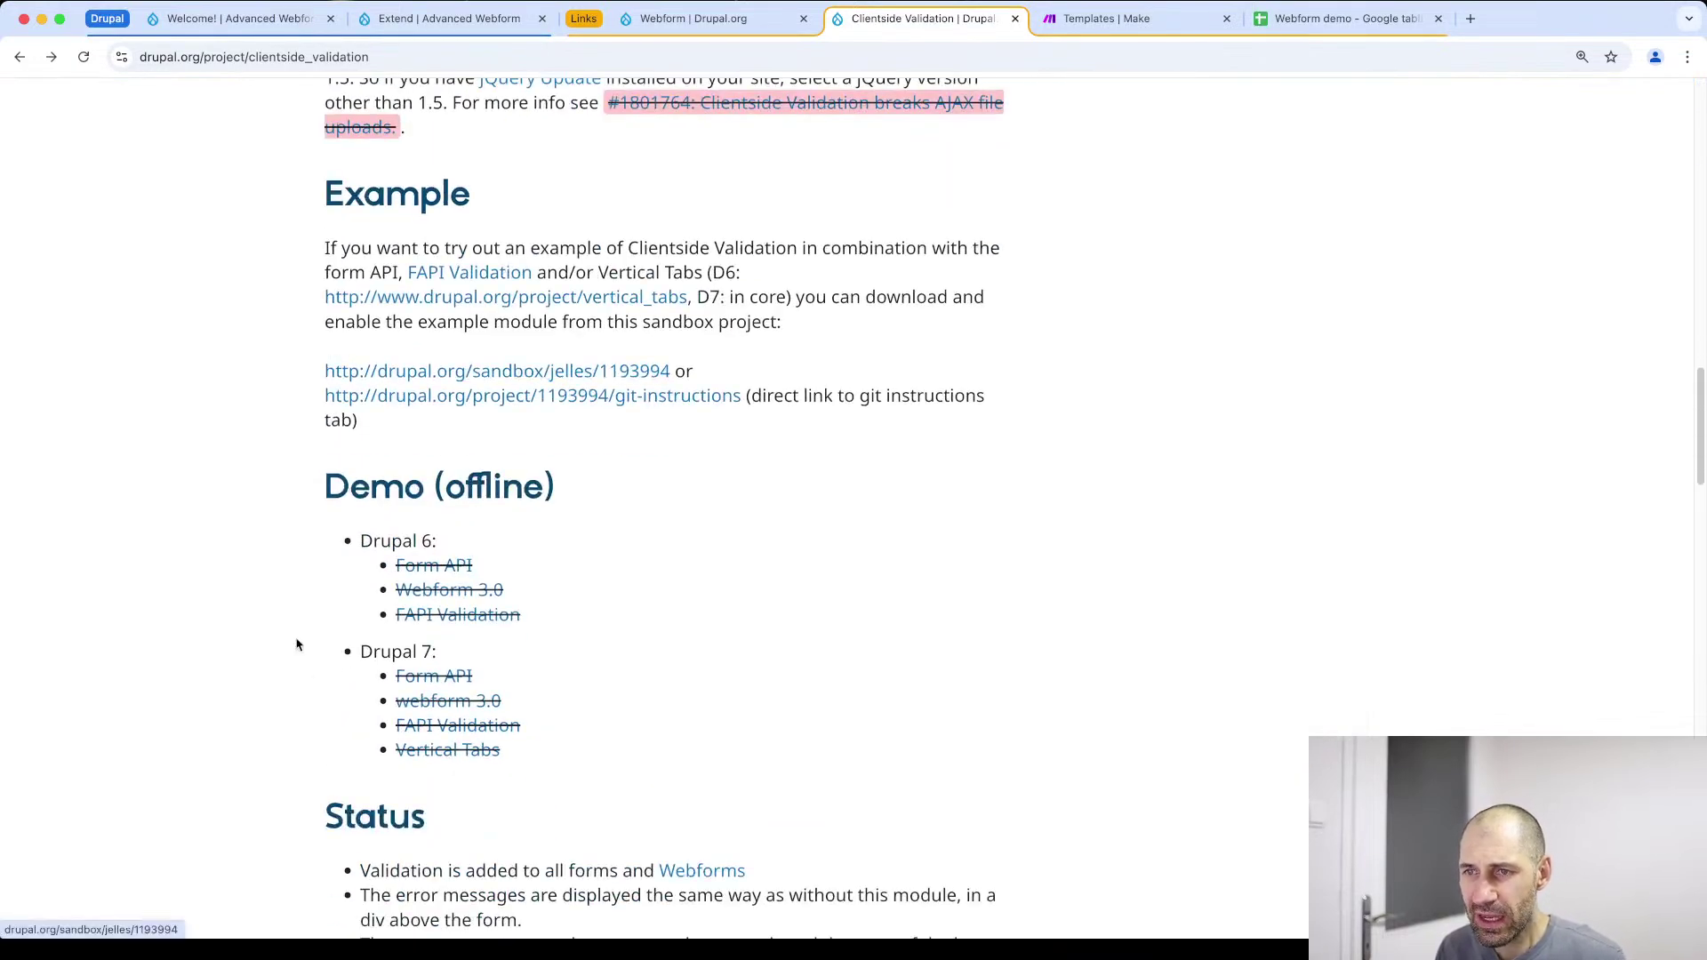
{"action": "left_click", "coordinate": [216, 22]}
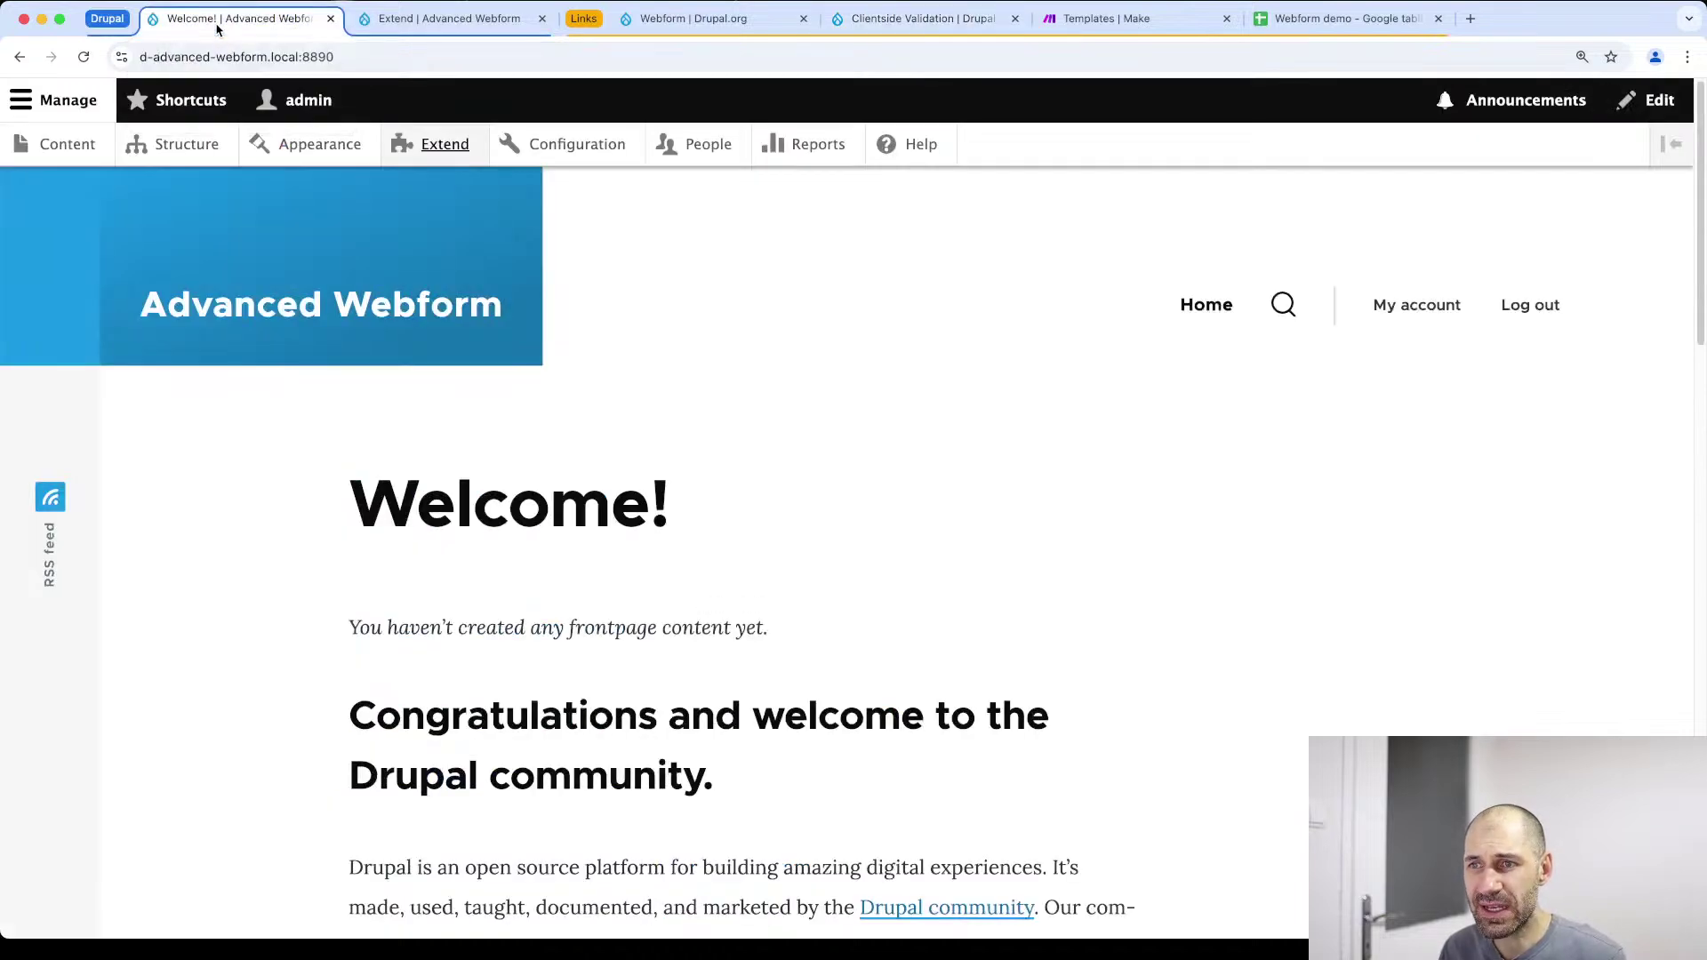
Go to Structure > Webforms and open Build for the Contact webform
{"action": "left_click", "coordinate": [161, 143]}
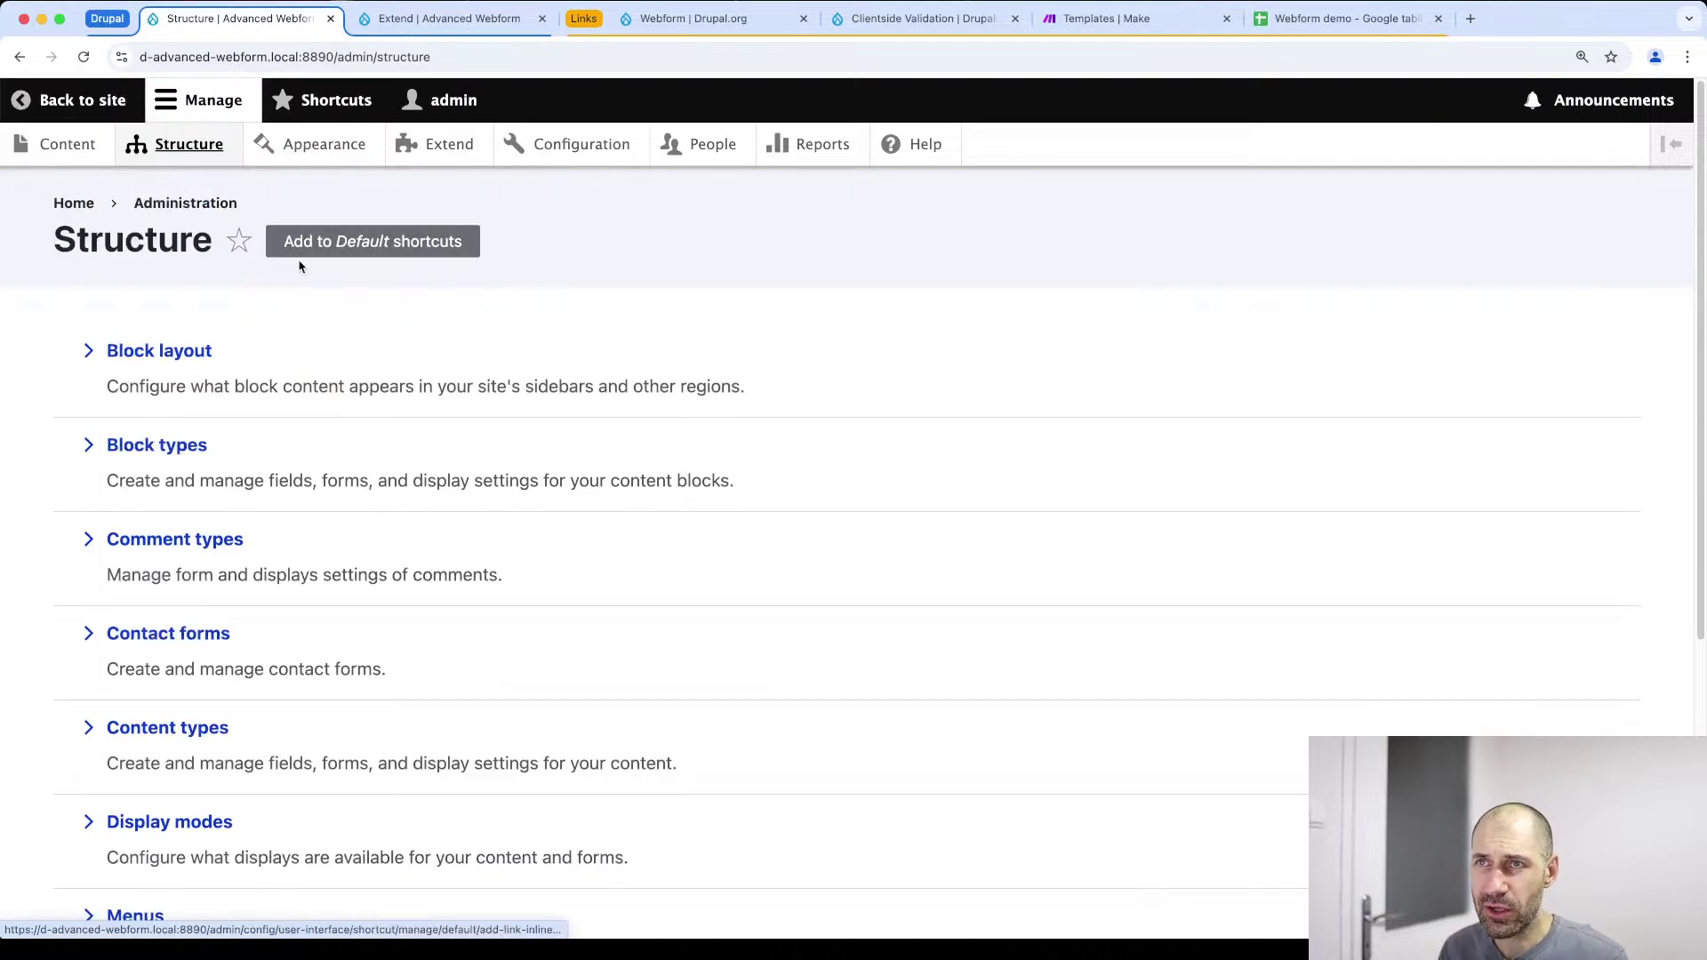
{"action": "scroll", "coordinate": [178, 463], "scroll_direction": "down", "scroll_amount": 5}
{"action": "left_click", "coordinate": [146, 745]}
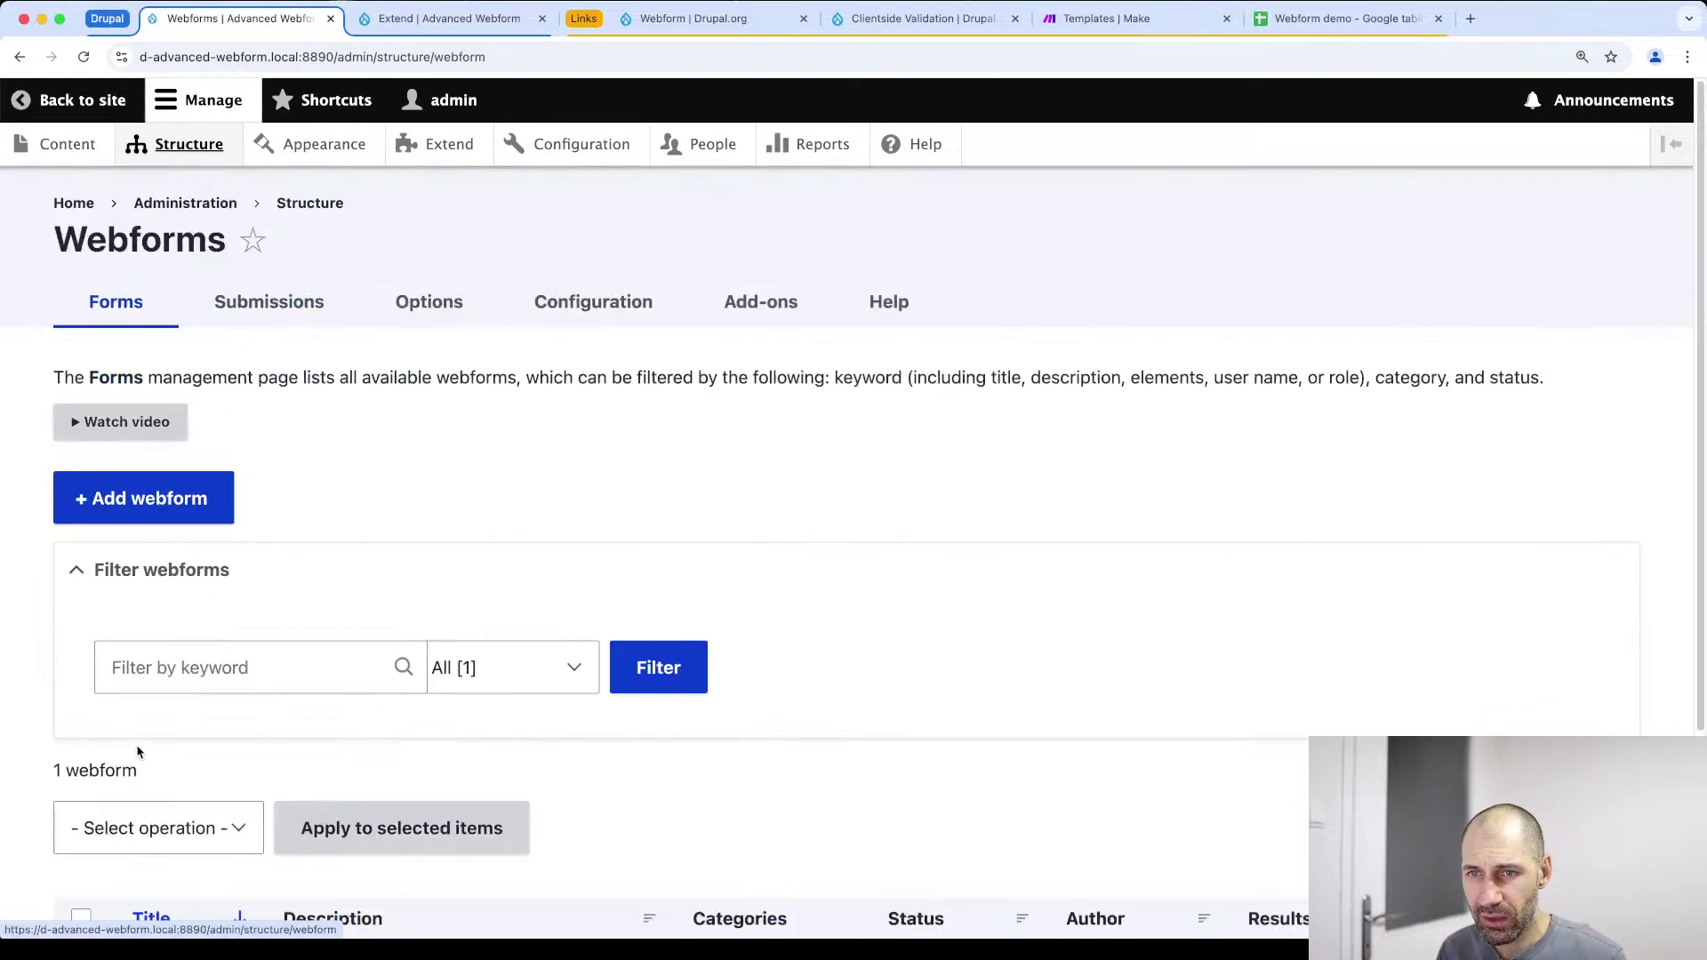
{"action": "scroll", "coordinate": [217, 648], "scroll_direction": "down", "scroll_amount": 3}
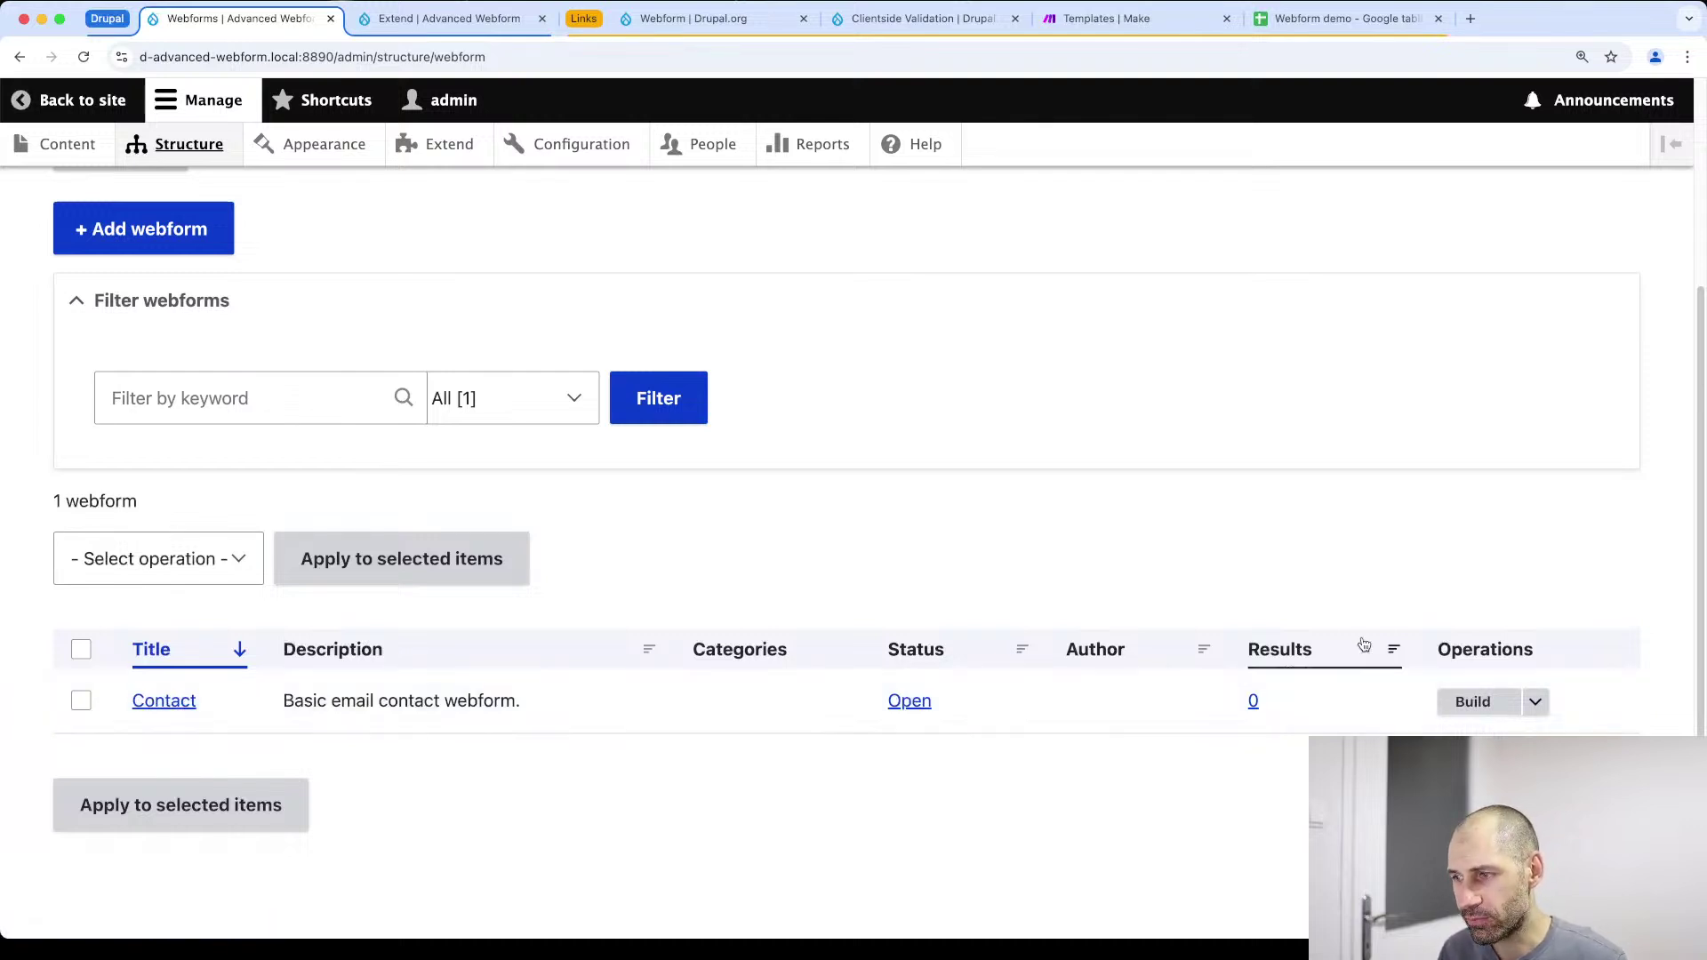
{"action": "left_click", "coordinate": [1471, 700]}
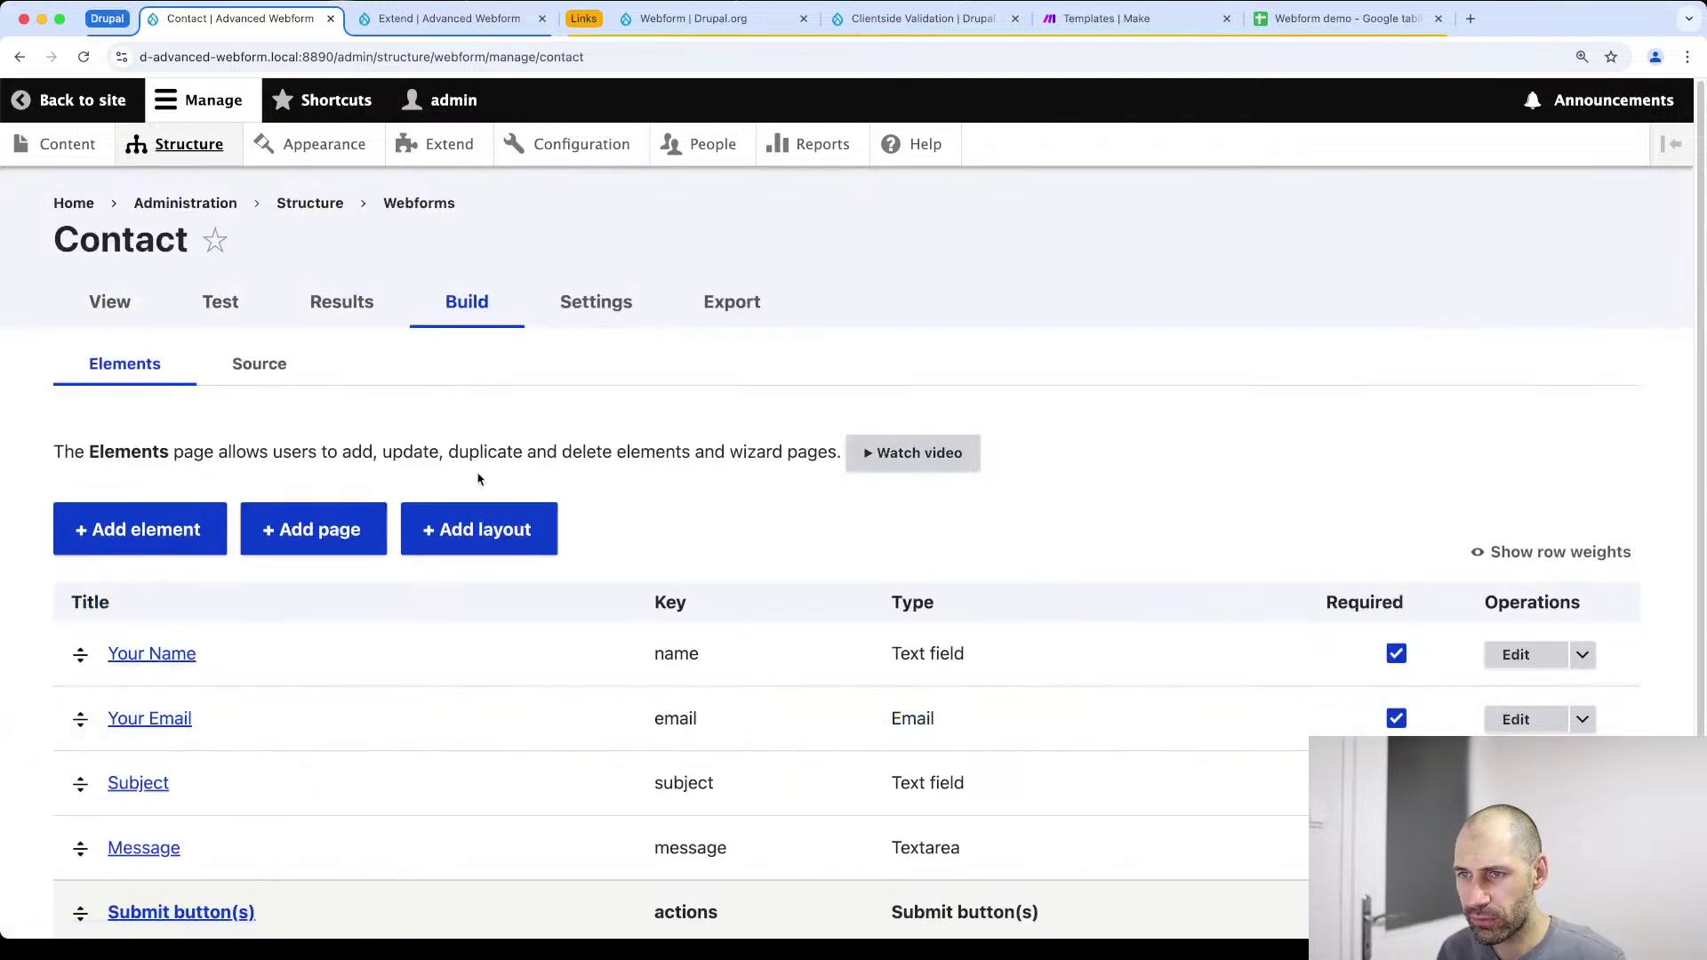
{"action": "scroll", "coordinate": [347, 529], "scroll_direction": "down", "scroll_amount": 3}
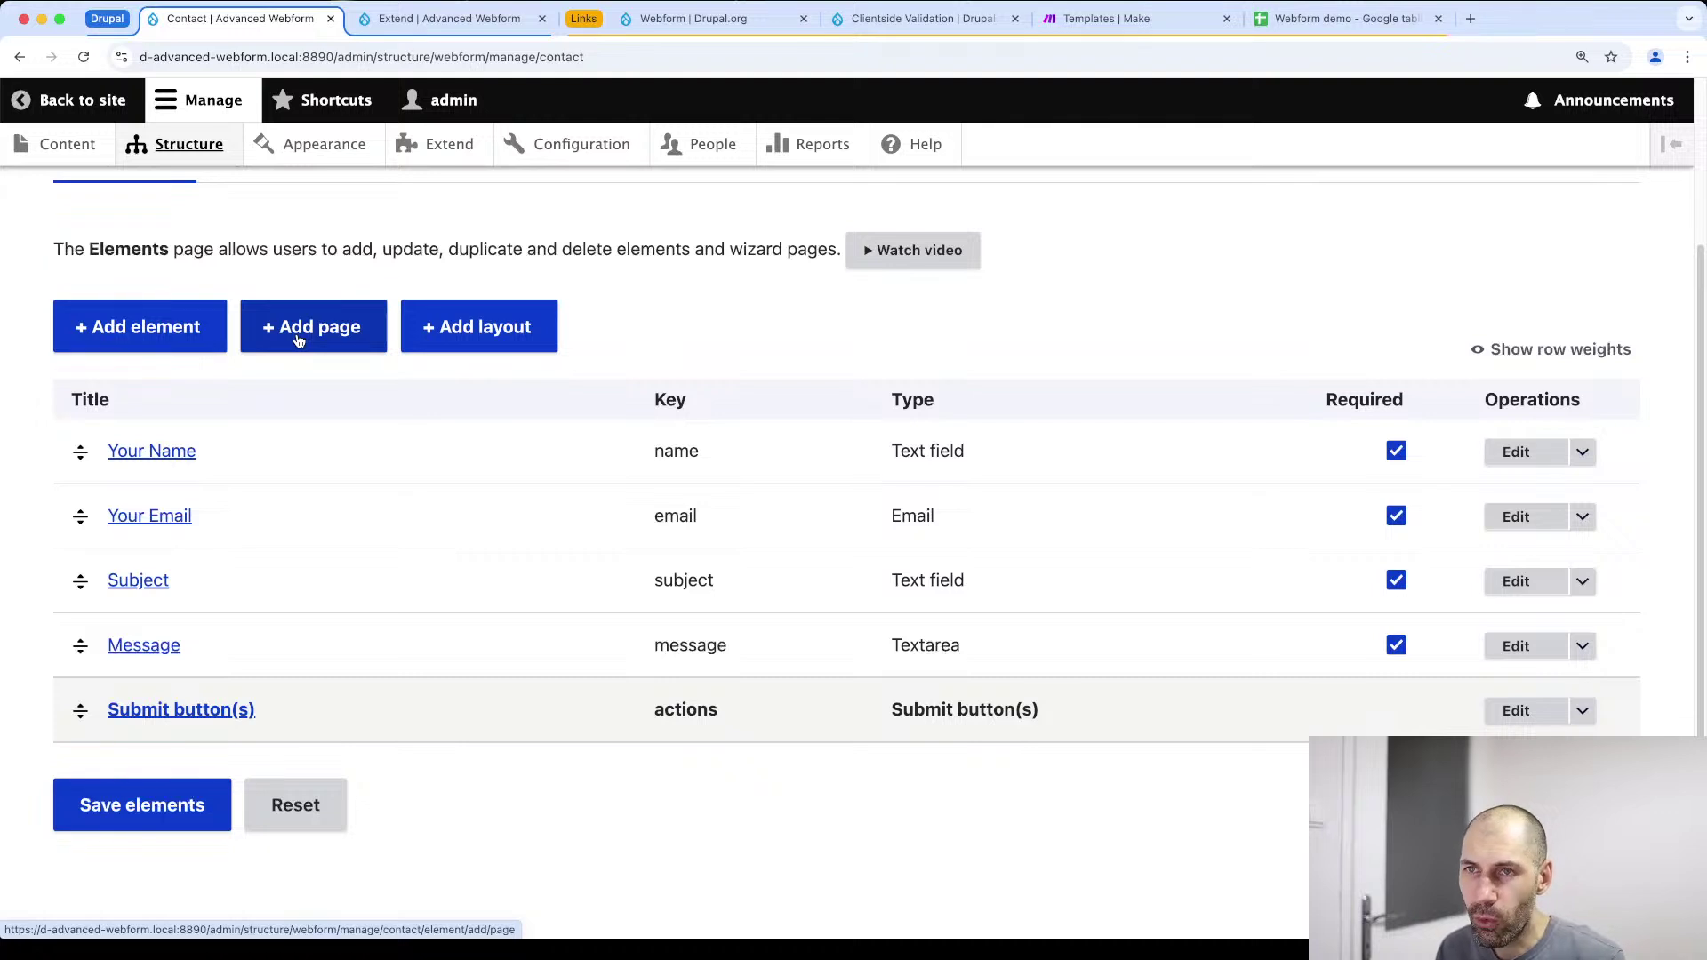
Add and save wizard pages titled 'Enter name' and 'Enter email'
{"action": "left_click", "coordinate": [299, 342]}
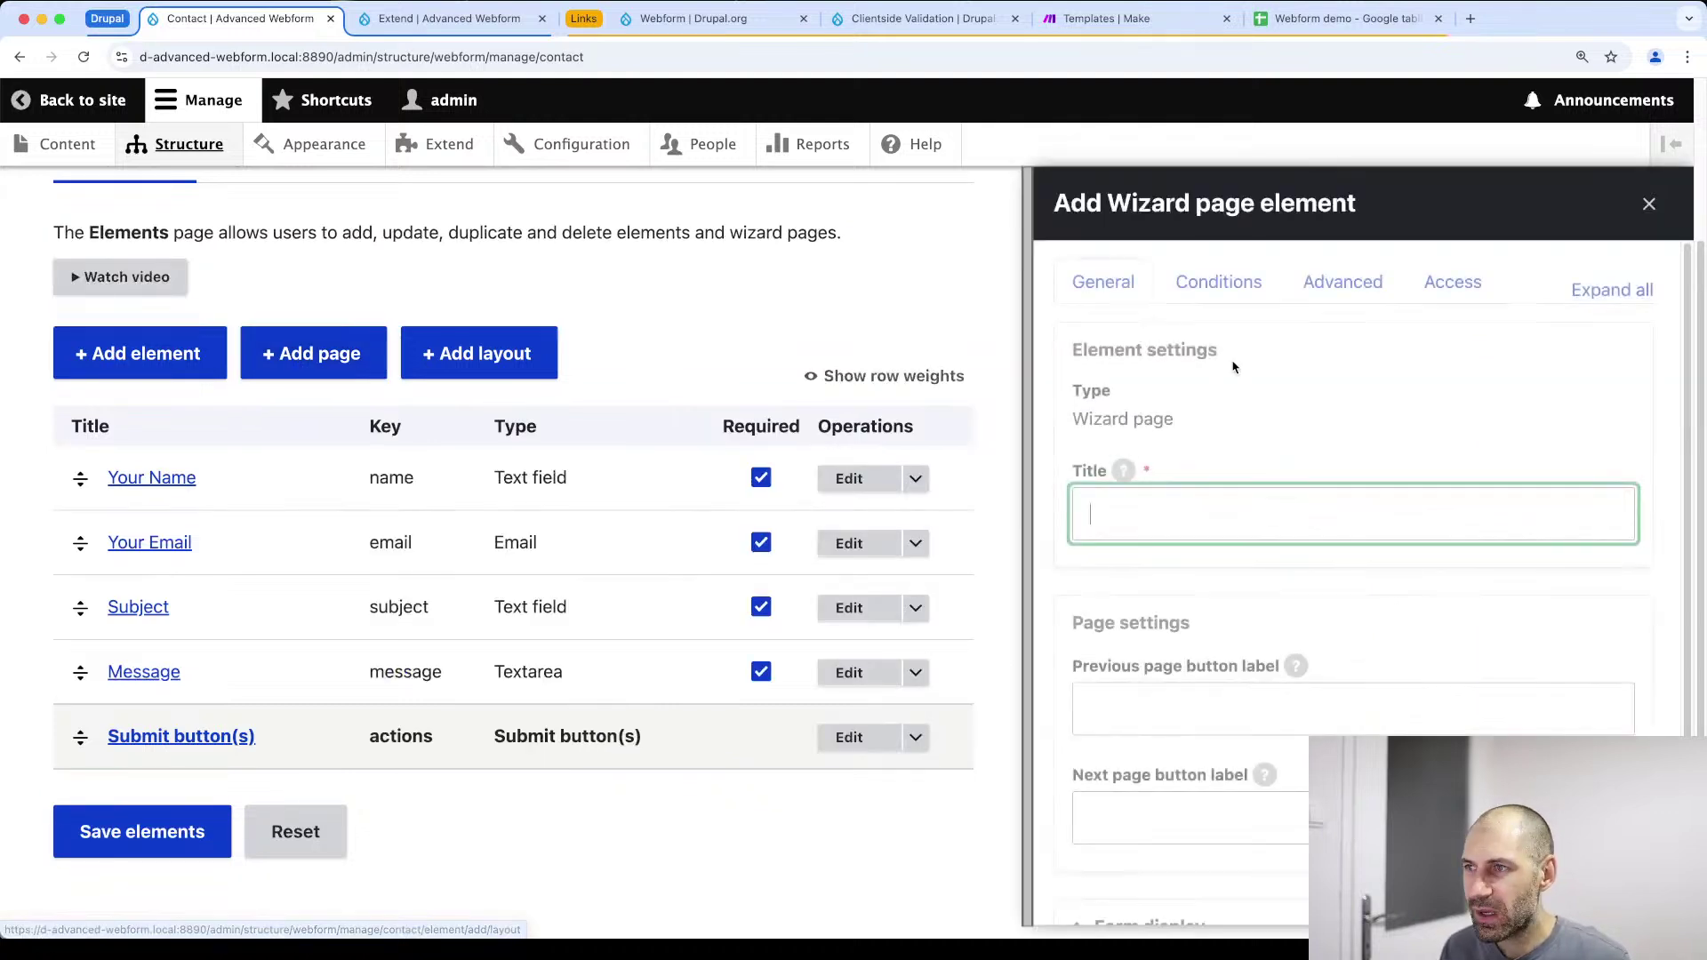
{"action": "type", "text": "Enter "}
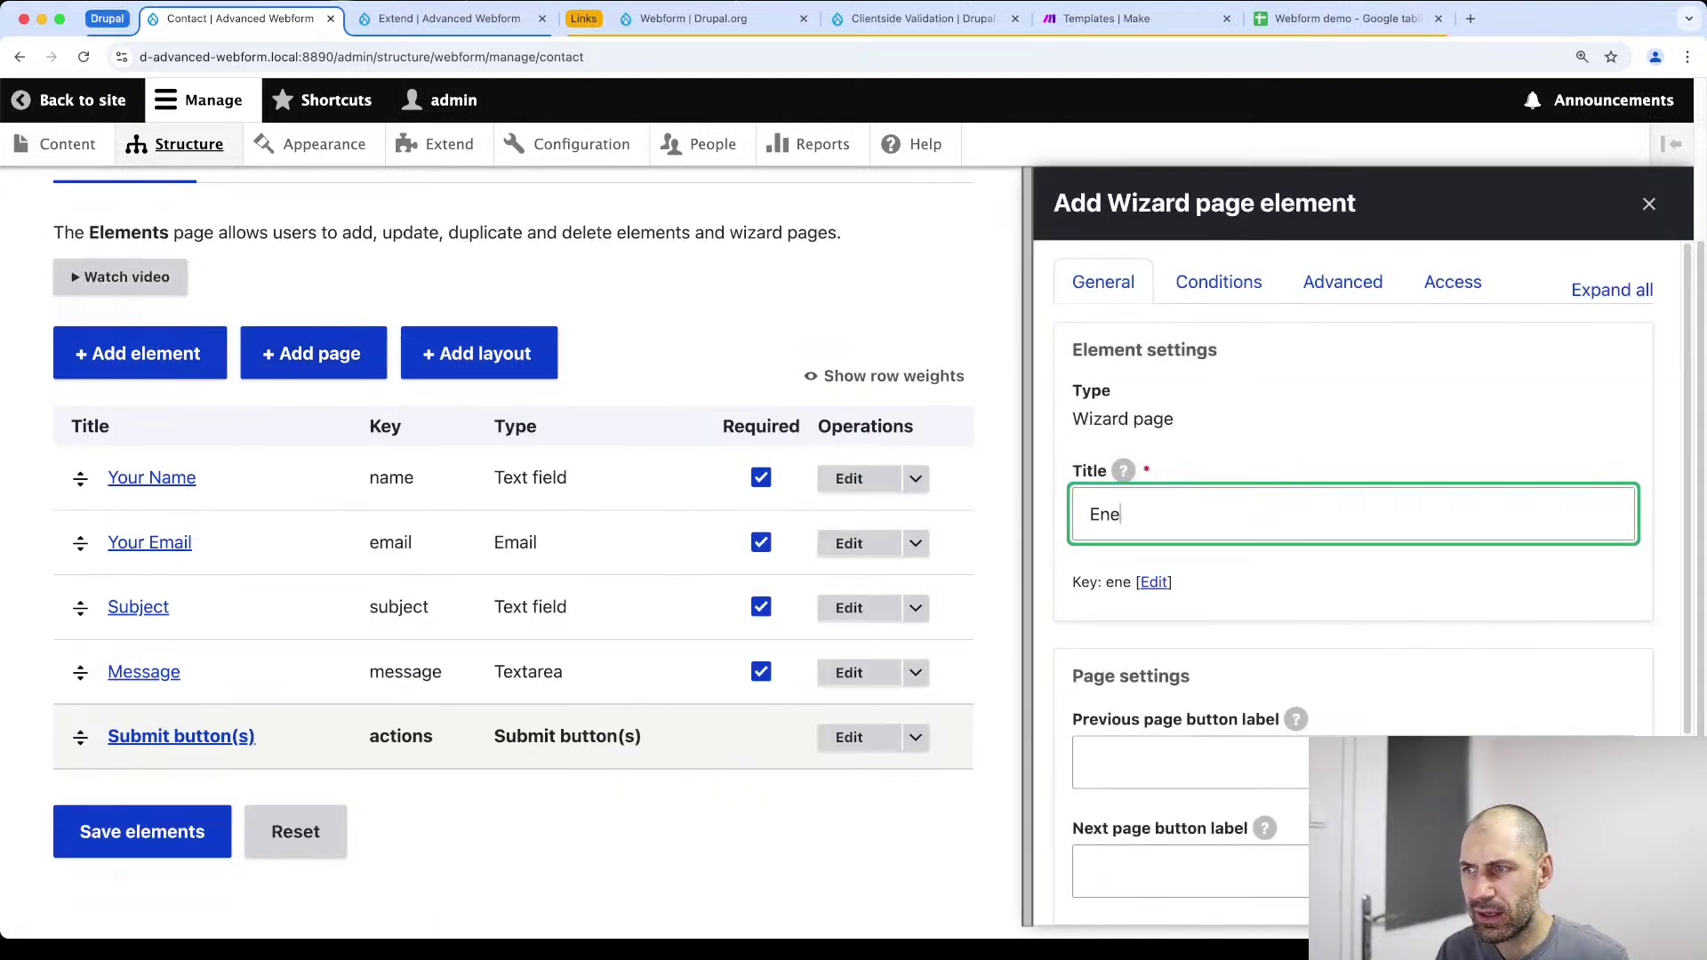
{"action": "type", "text": "name"}
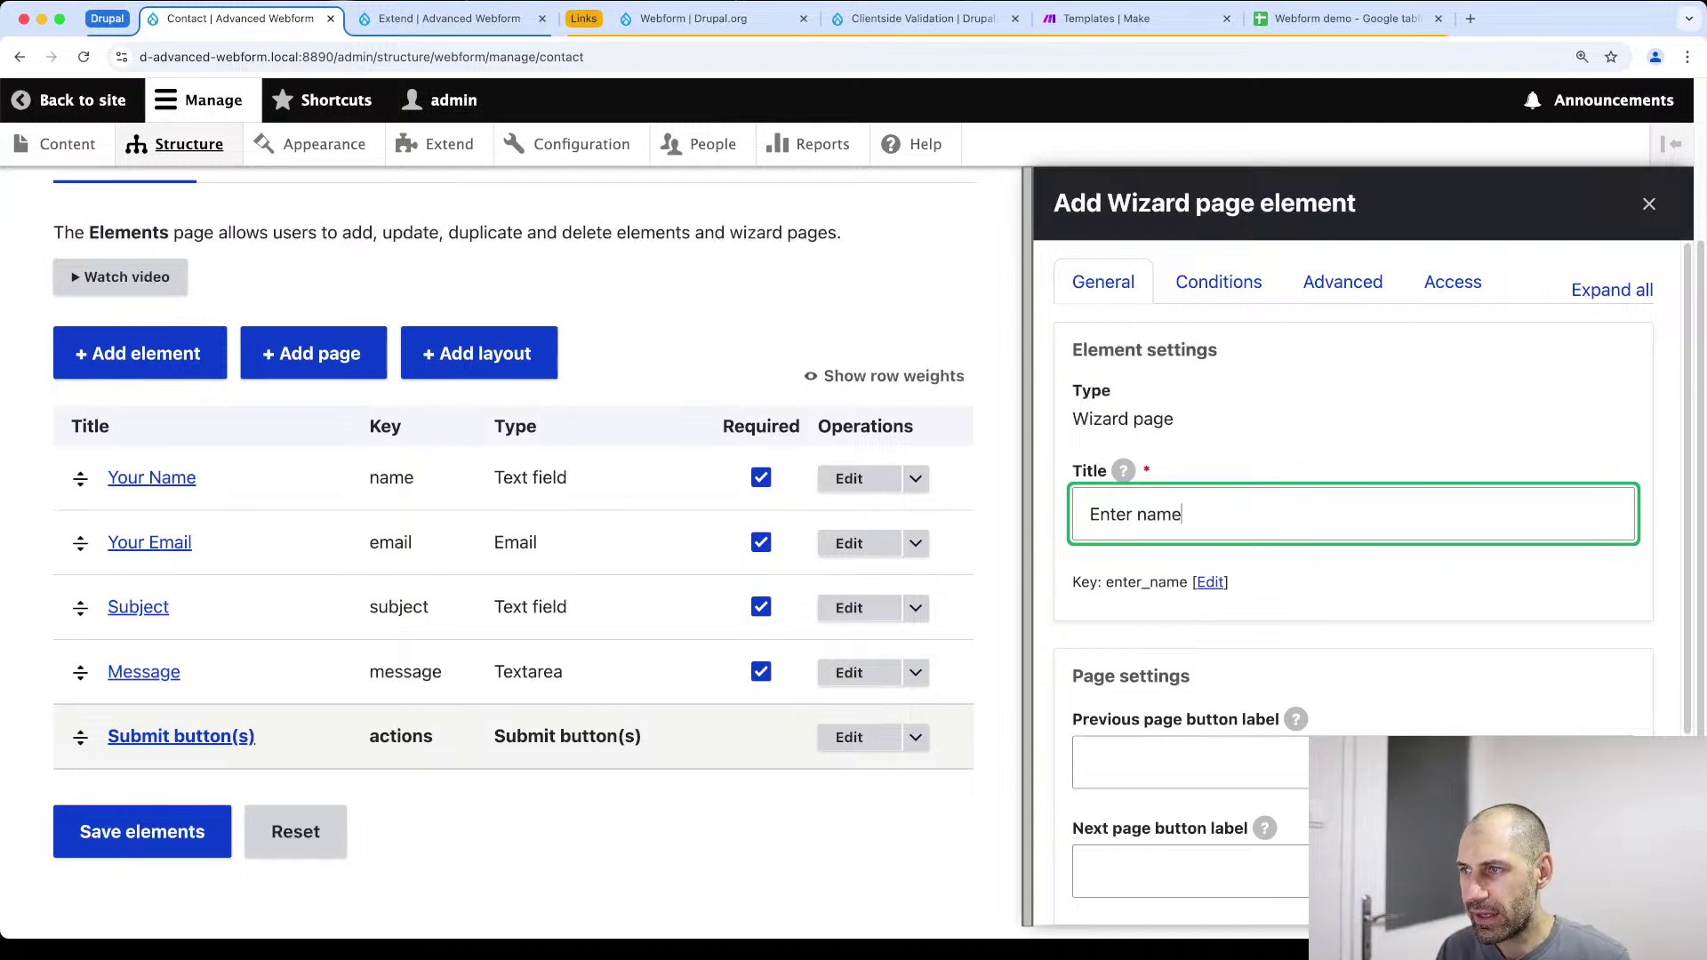
{"action": "scroll", "coordinate": [1654, 552], "scroll_direction": "down", "scroll_amount": 3}
{"action": "left_click", "coordinate": [1094, 871]}
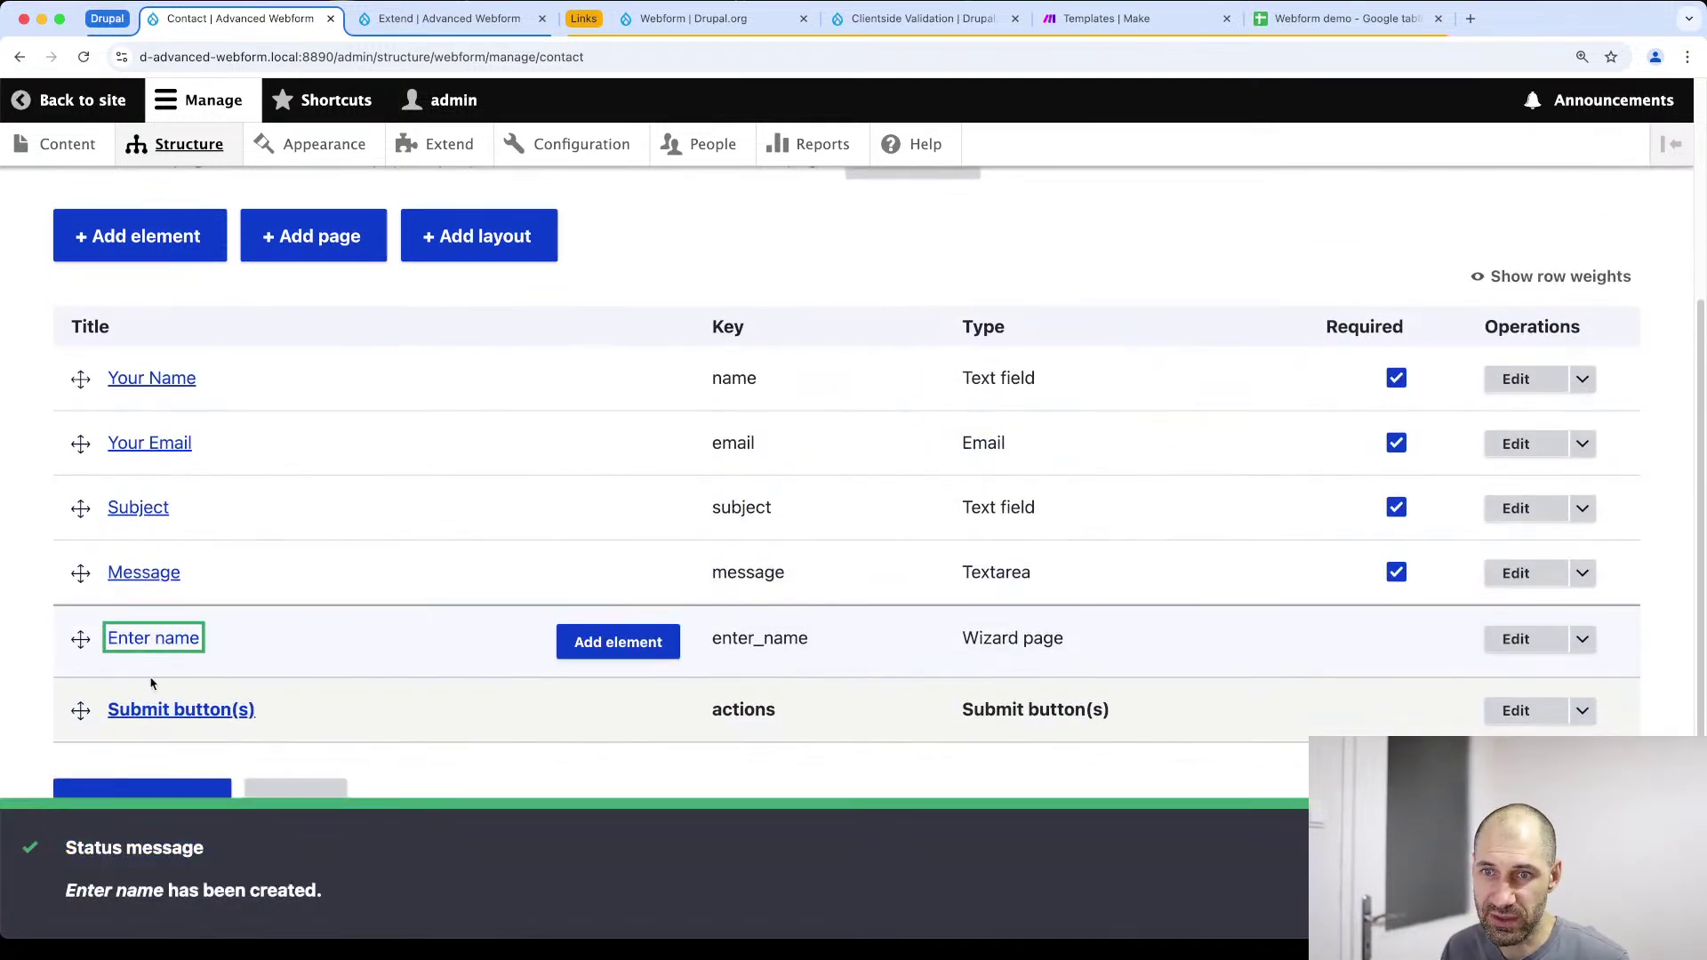
{"action": "left_click", "coordinate": [313, 233]}
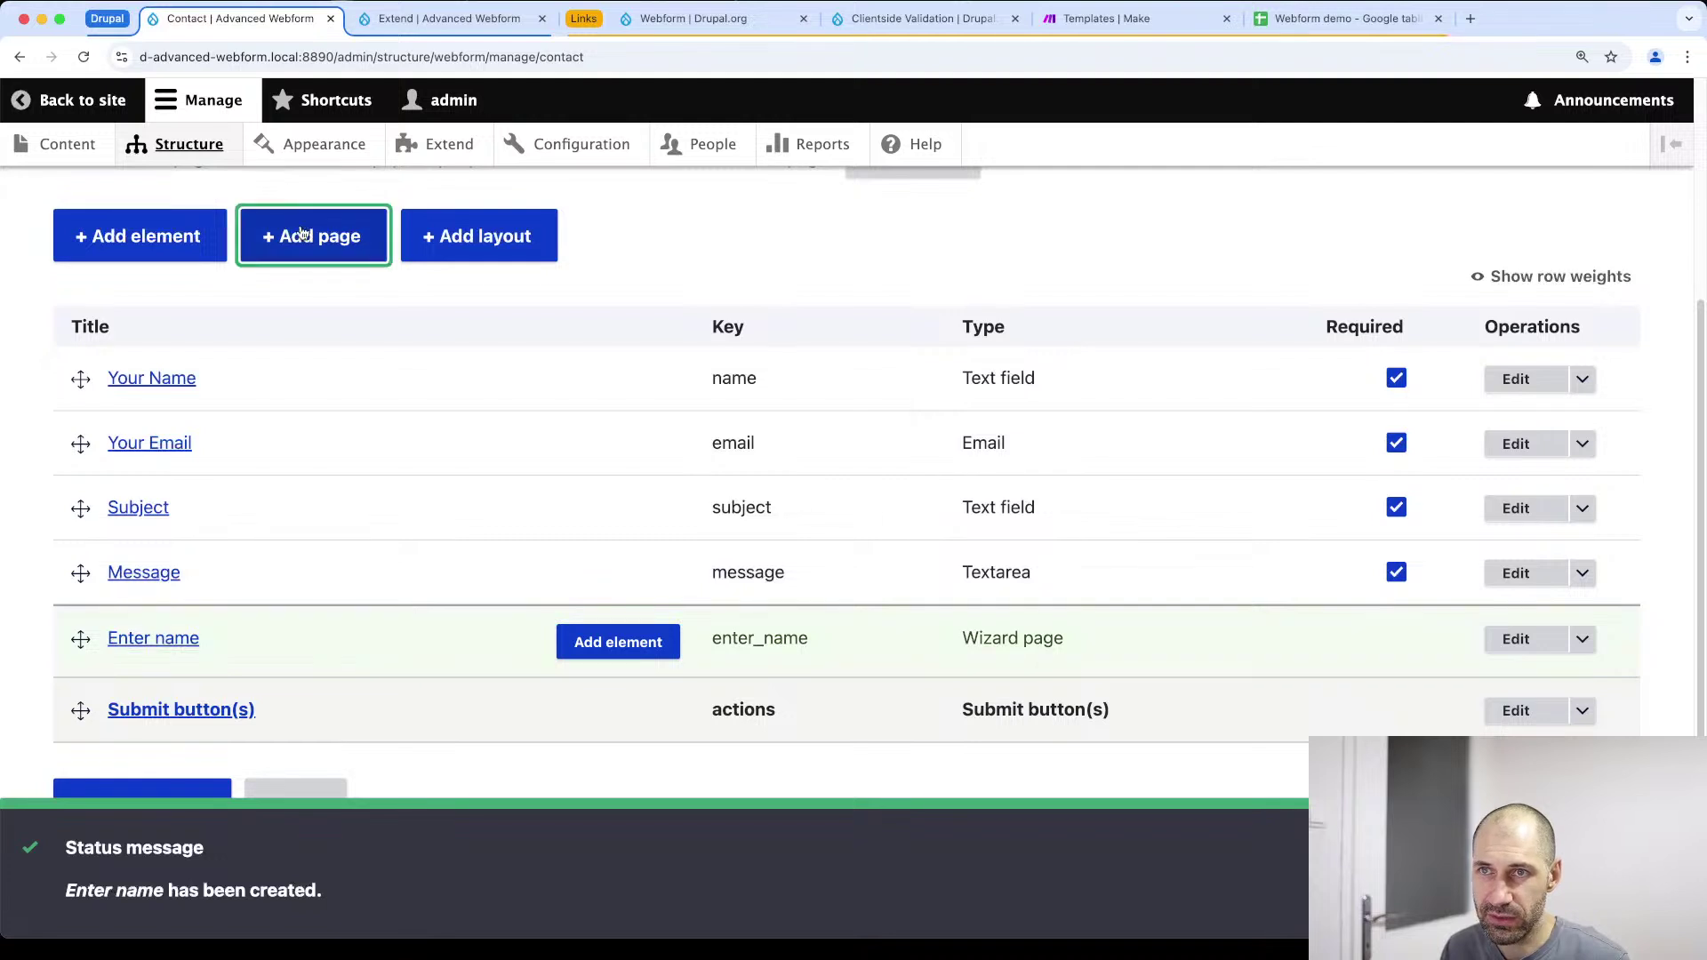
{"action": "type", "text": "Ent"}
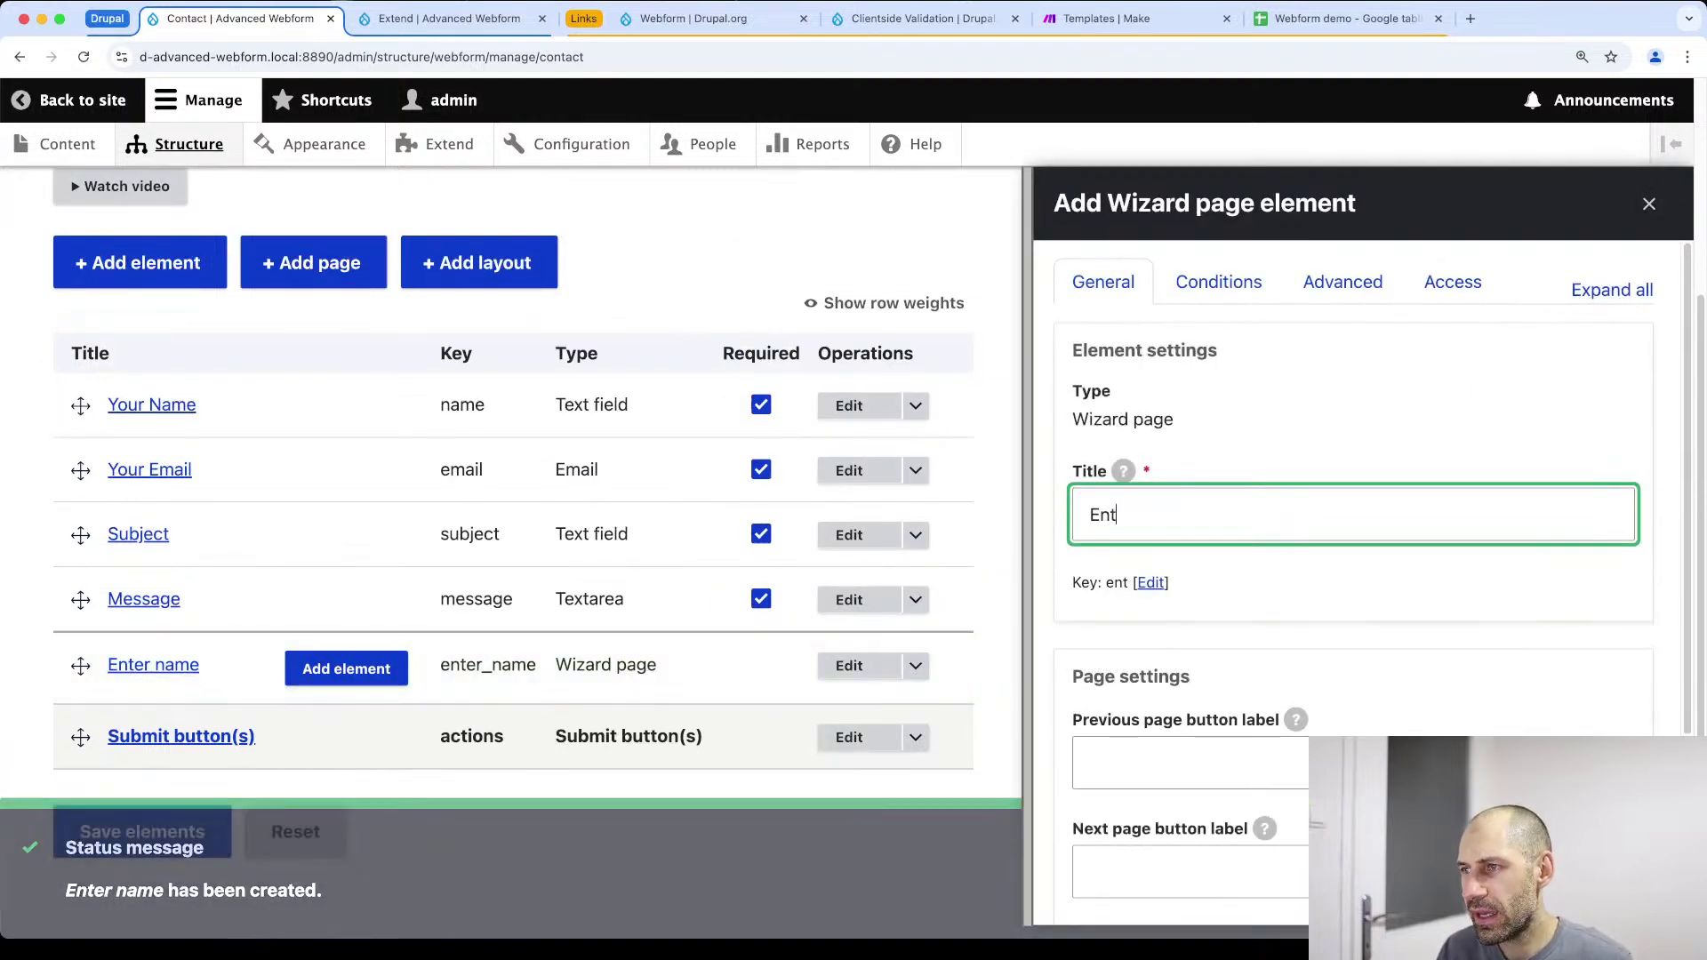
{"action": "type", "text": "er email"}
{"action": "scroll", "coordinate": [1280, 489], "scroll_direction": "down", "scroll_amount": 5}
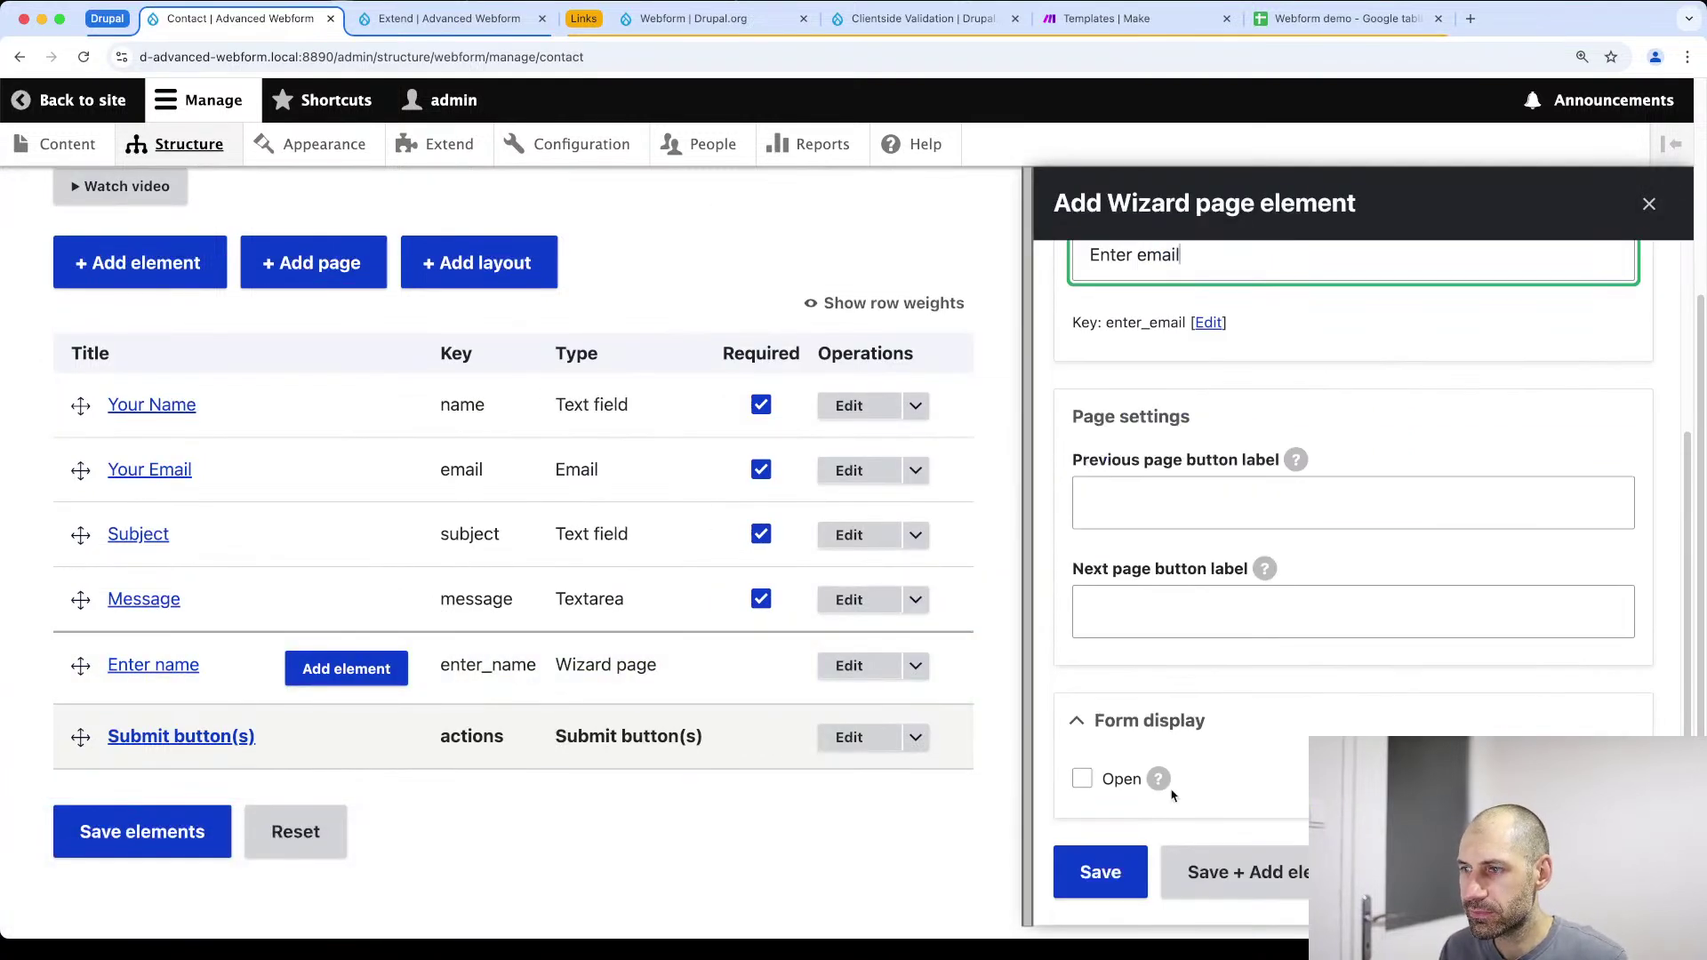
{"action": "left_click", "coordinate": [1077, 873]}
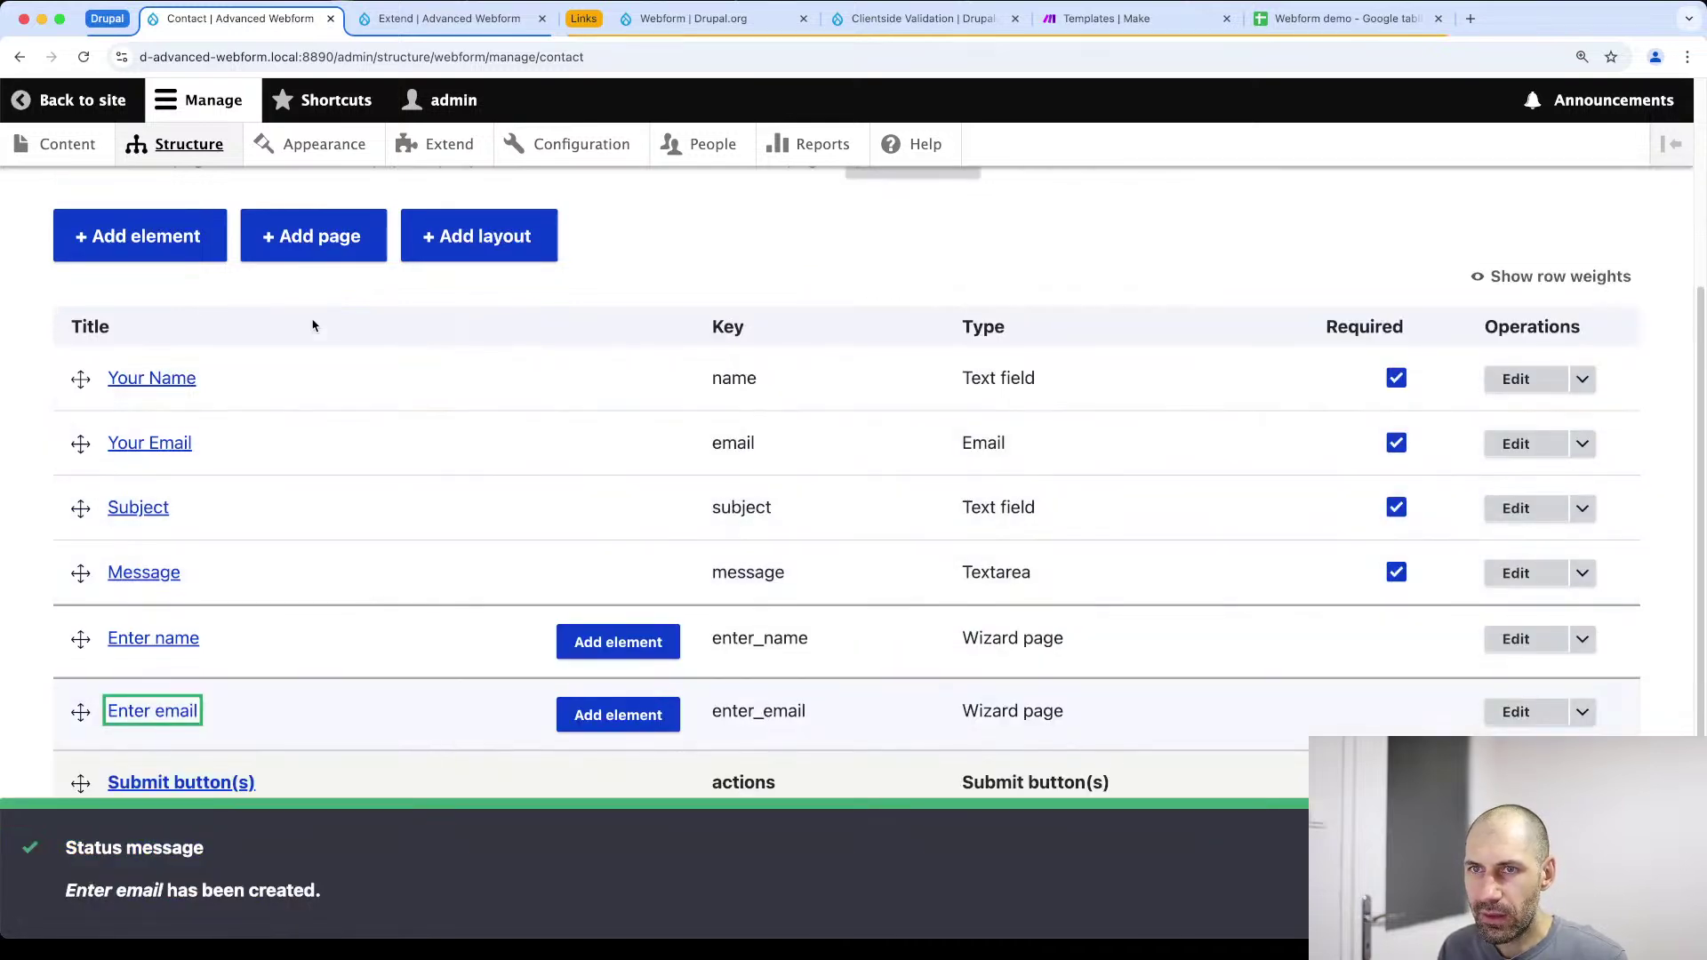
Add and save wizard pages titled 'Enter subject' and 'Enter message'
{"action": "left_click", "coordinate": [313, 255]}
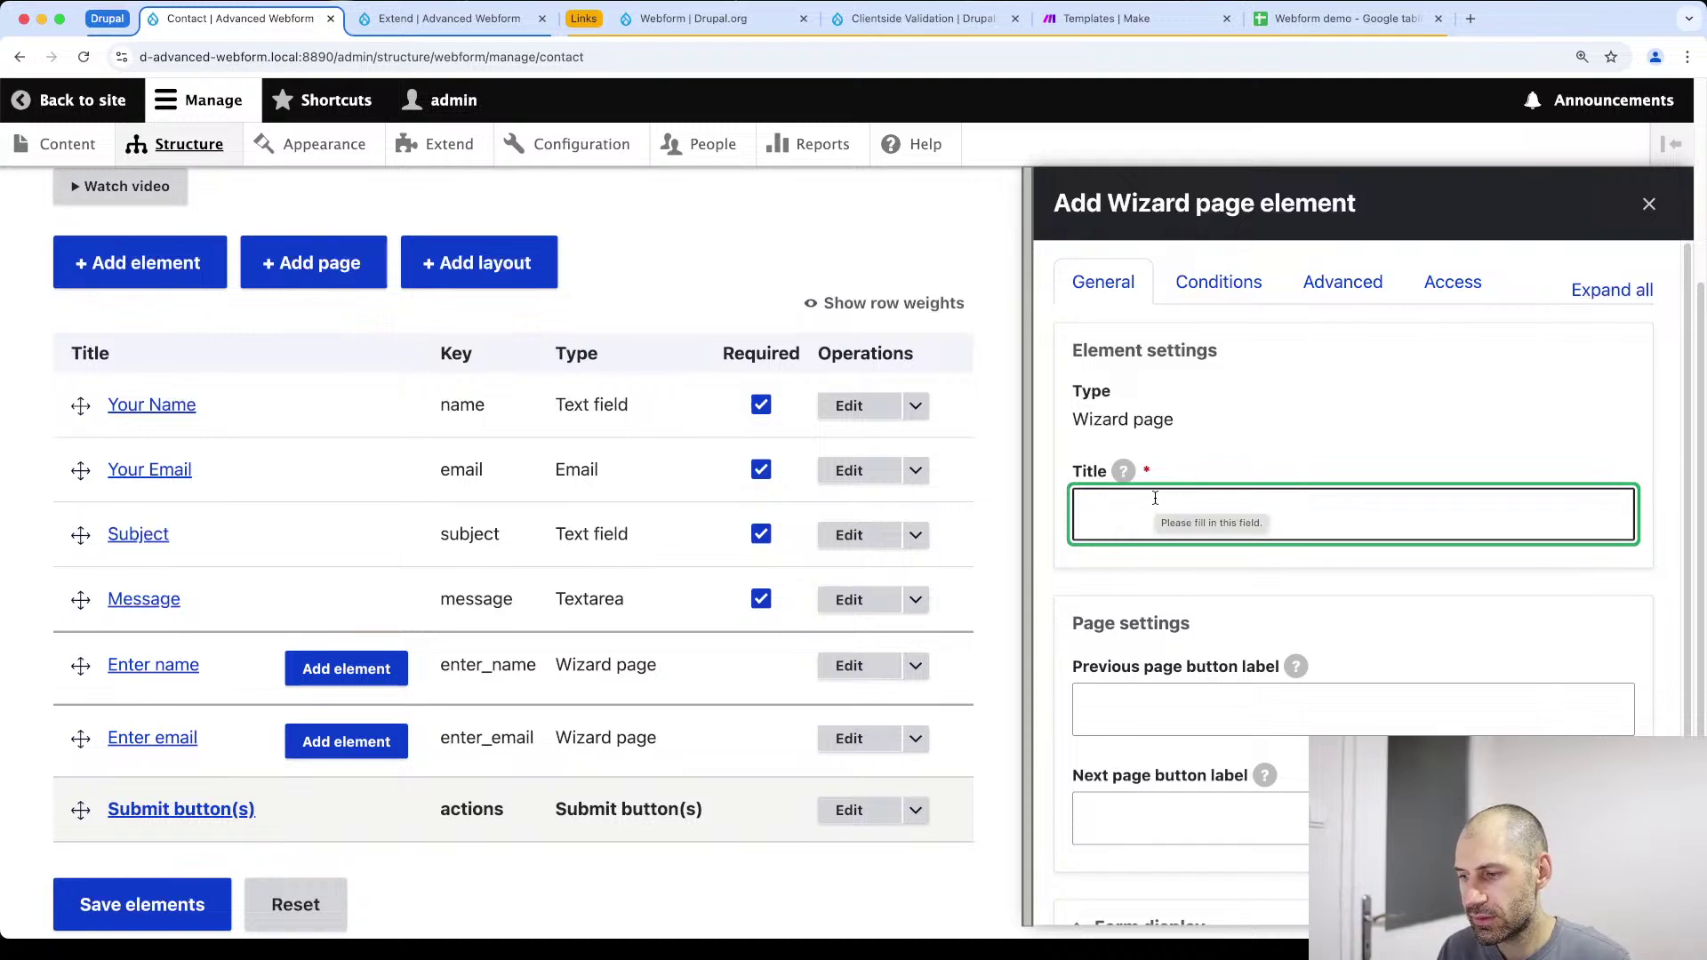
{"action": "type", "text": "Enter"}
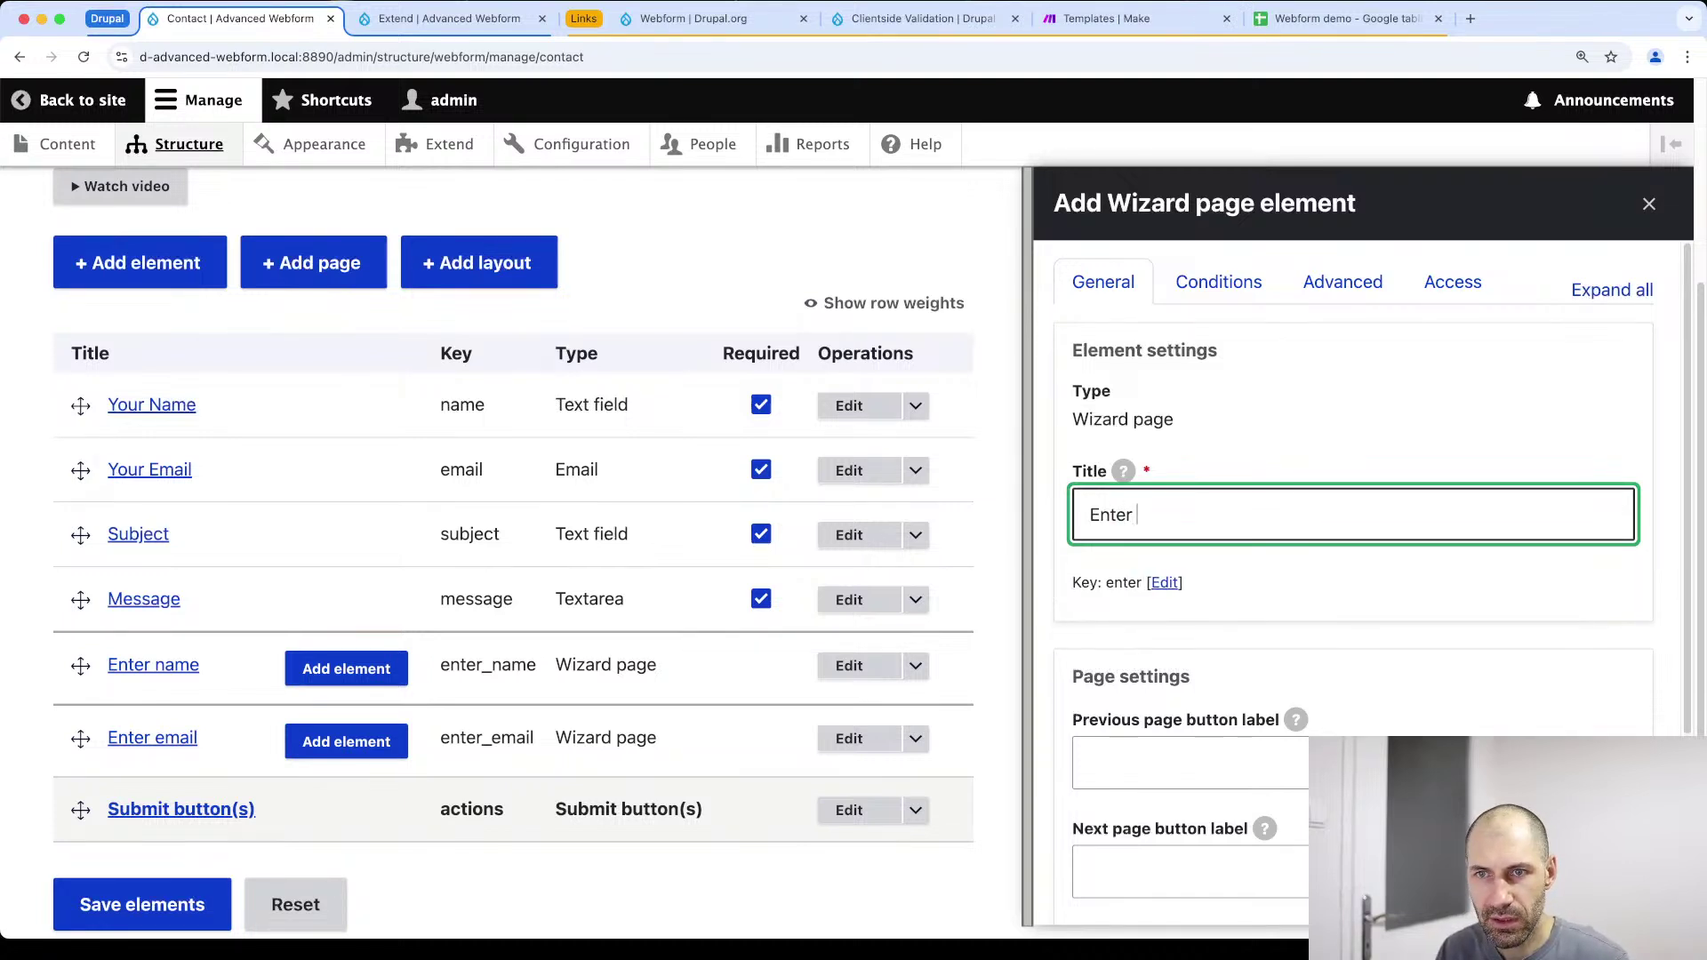
{"action": "type", "text": " subject"}
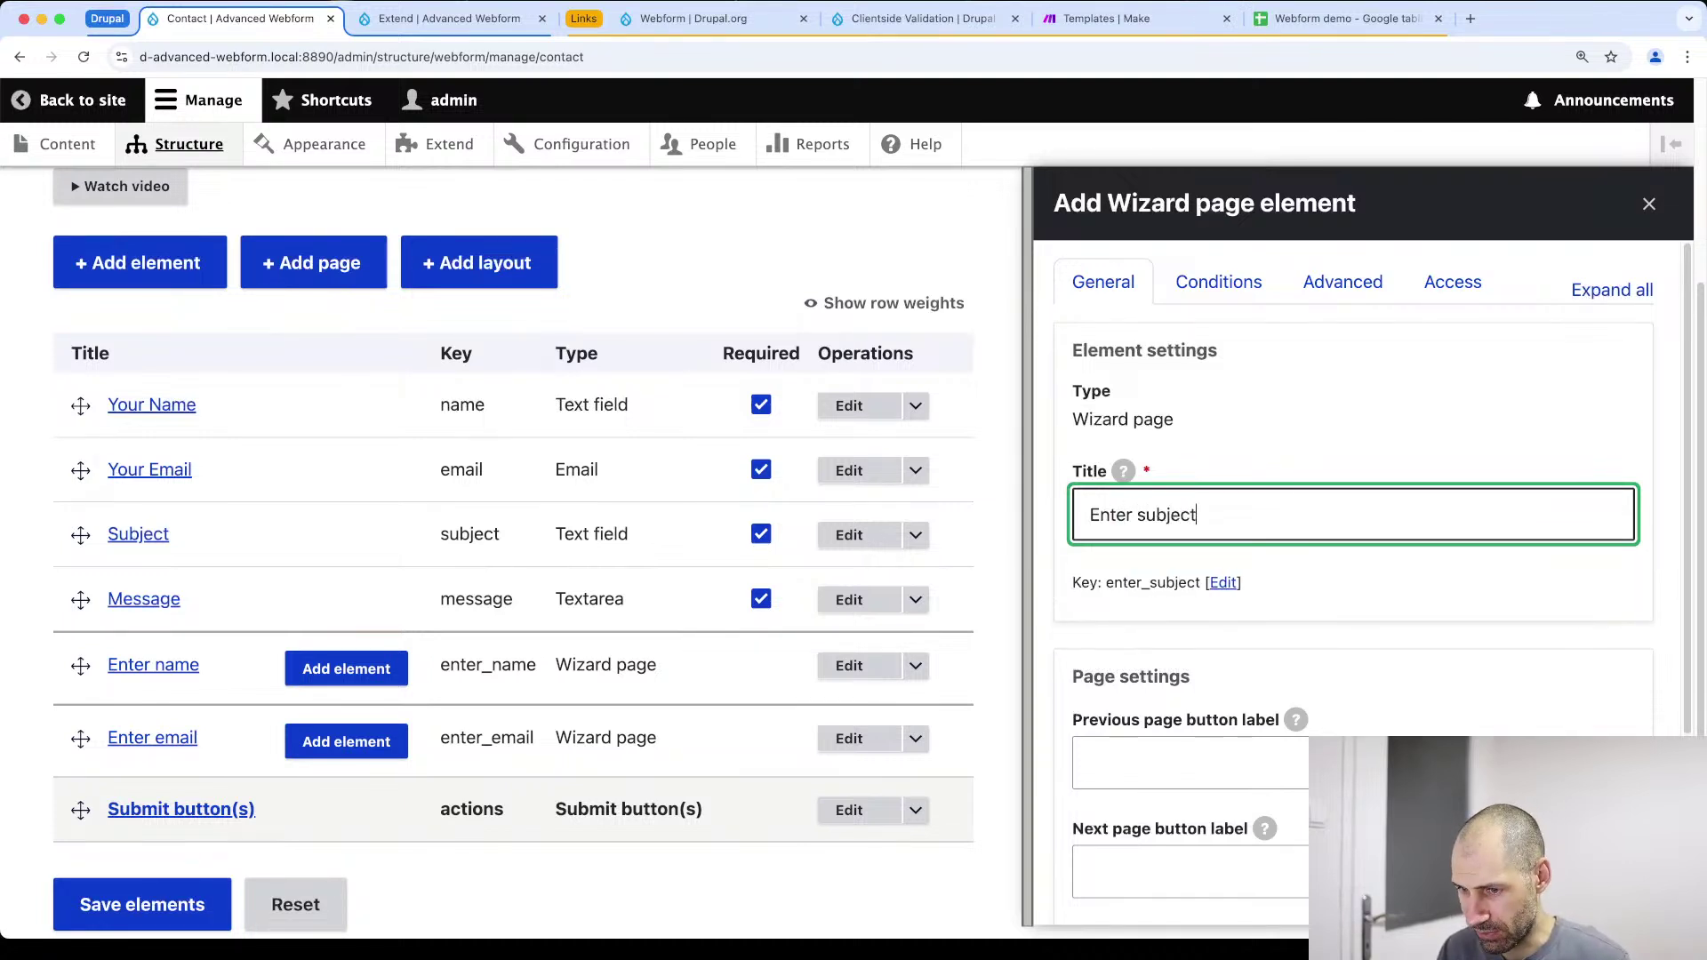
{"action": "scroll", "coordinate": [1129, 800], "scroll_direction": "down", "scroll_amount": 3}
{"action": "left_click", "coordinate": [1093, 867]}
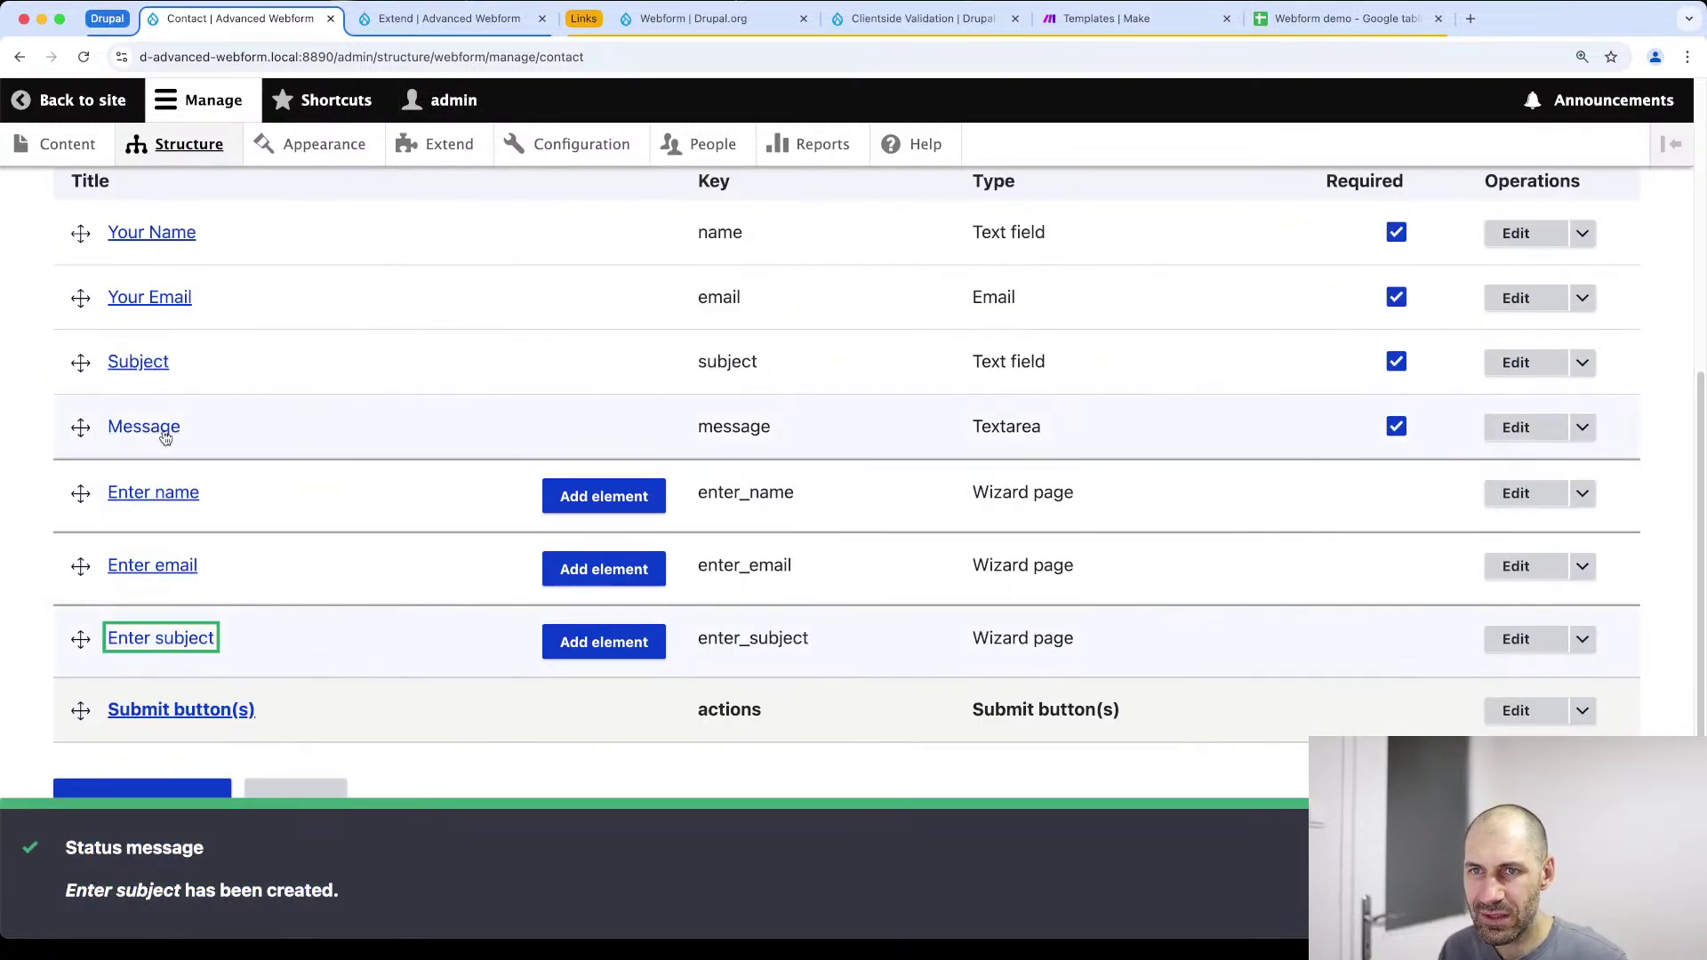
{"action": "scroll", "coordinate": [183, 426], "scroll_direction": "up", "scroll_amount": 5}
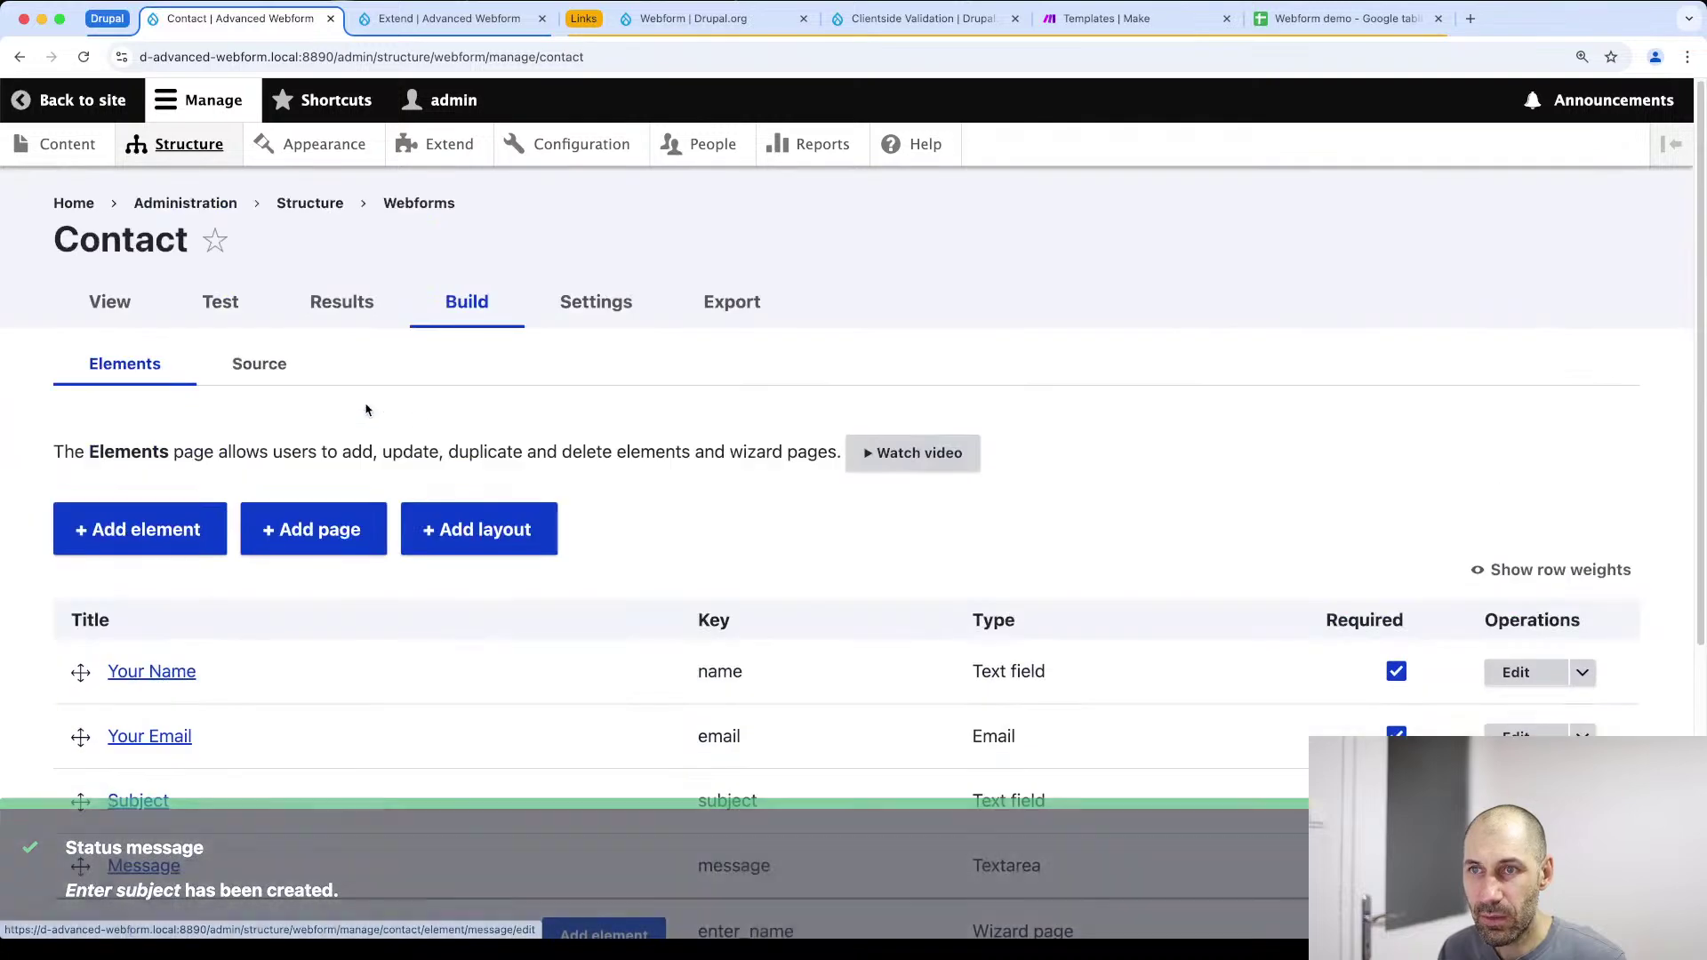
{"action": "left_click", "coordinate": [313, 529]}
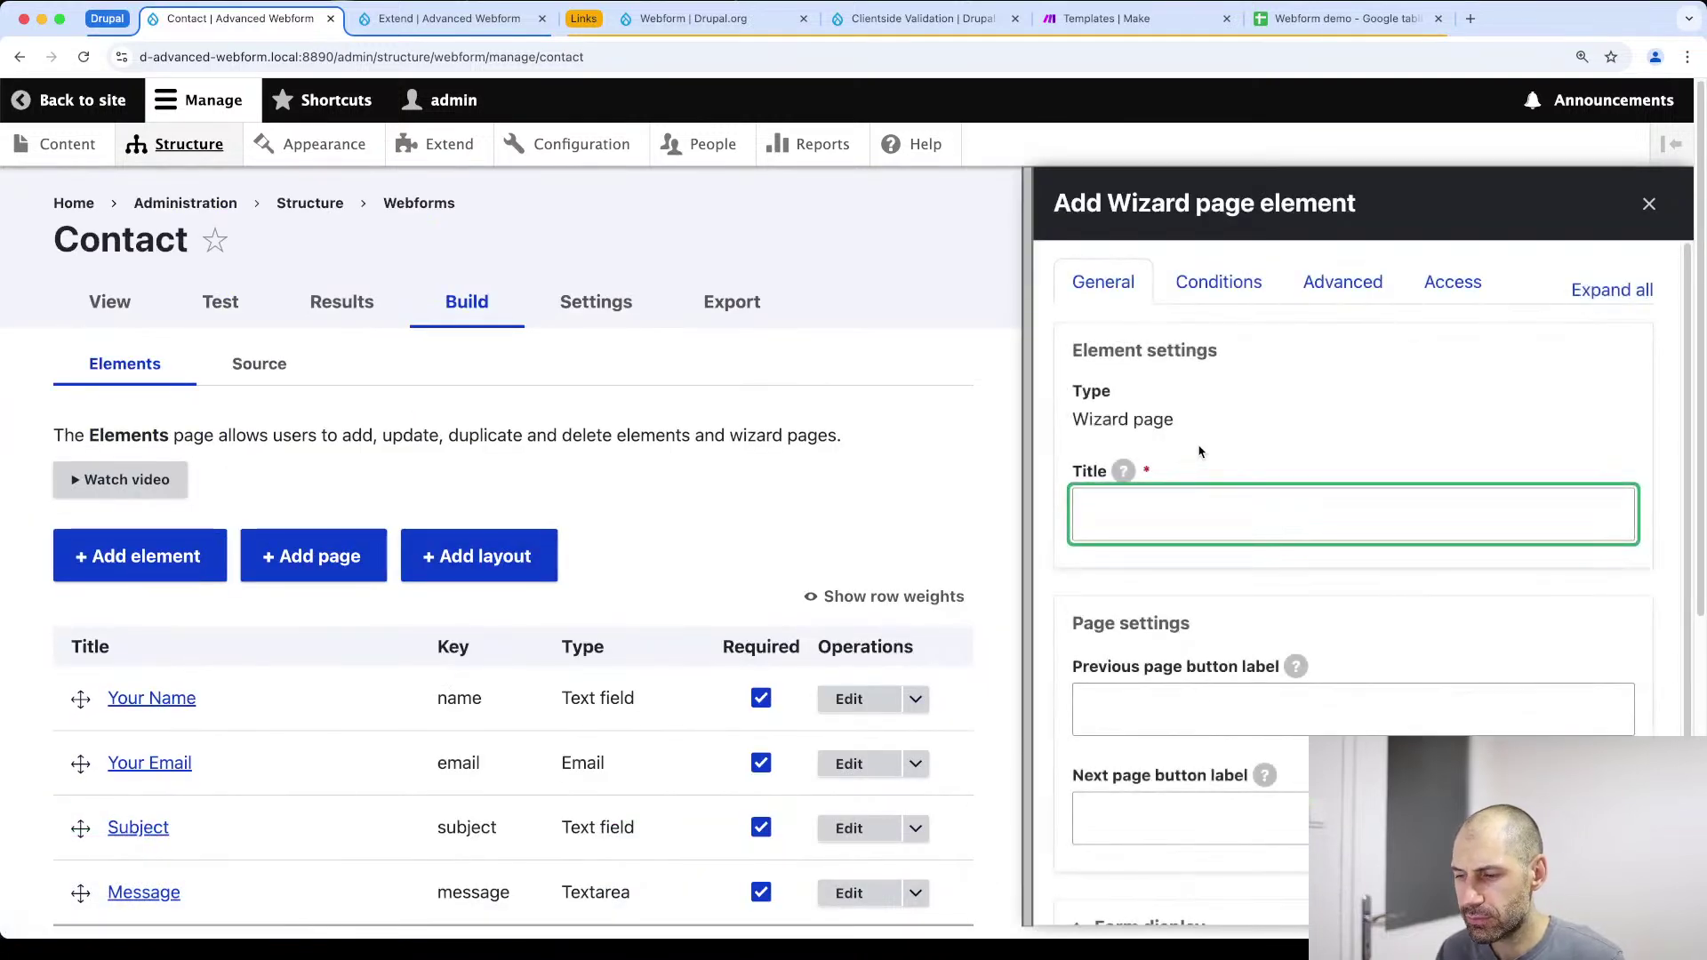
{"action": "type", "text": "Enter message"}
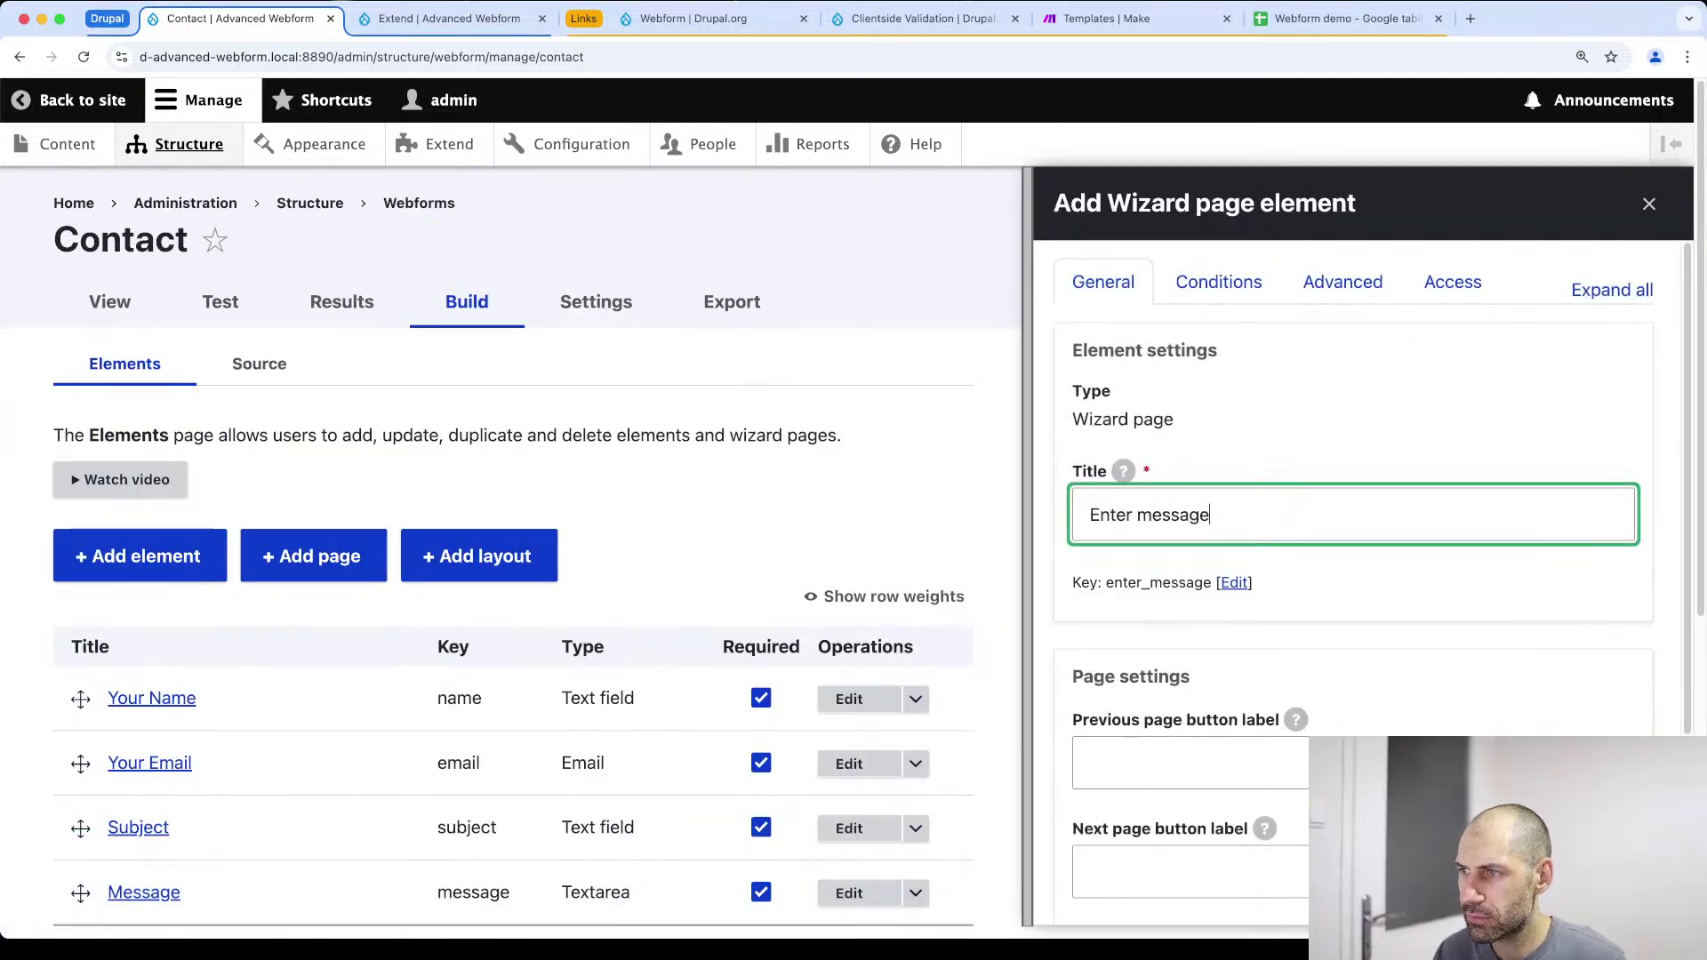
{"action": "scroll", "coordinate": [1201, 452], "scroll_direction": "down", "scroll_amount": 3}
{"action": "left_click", "coordinate": [1097, 876]}
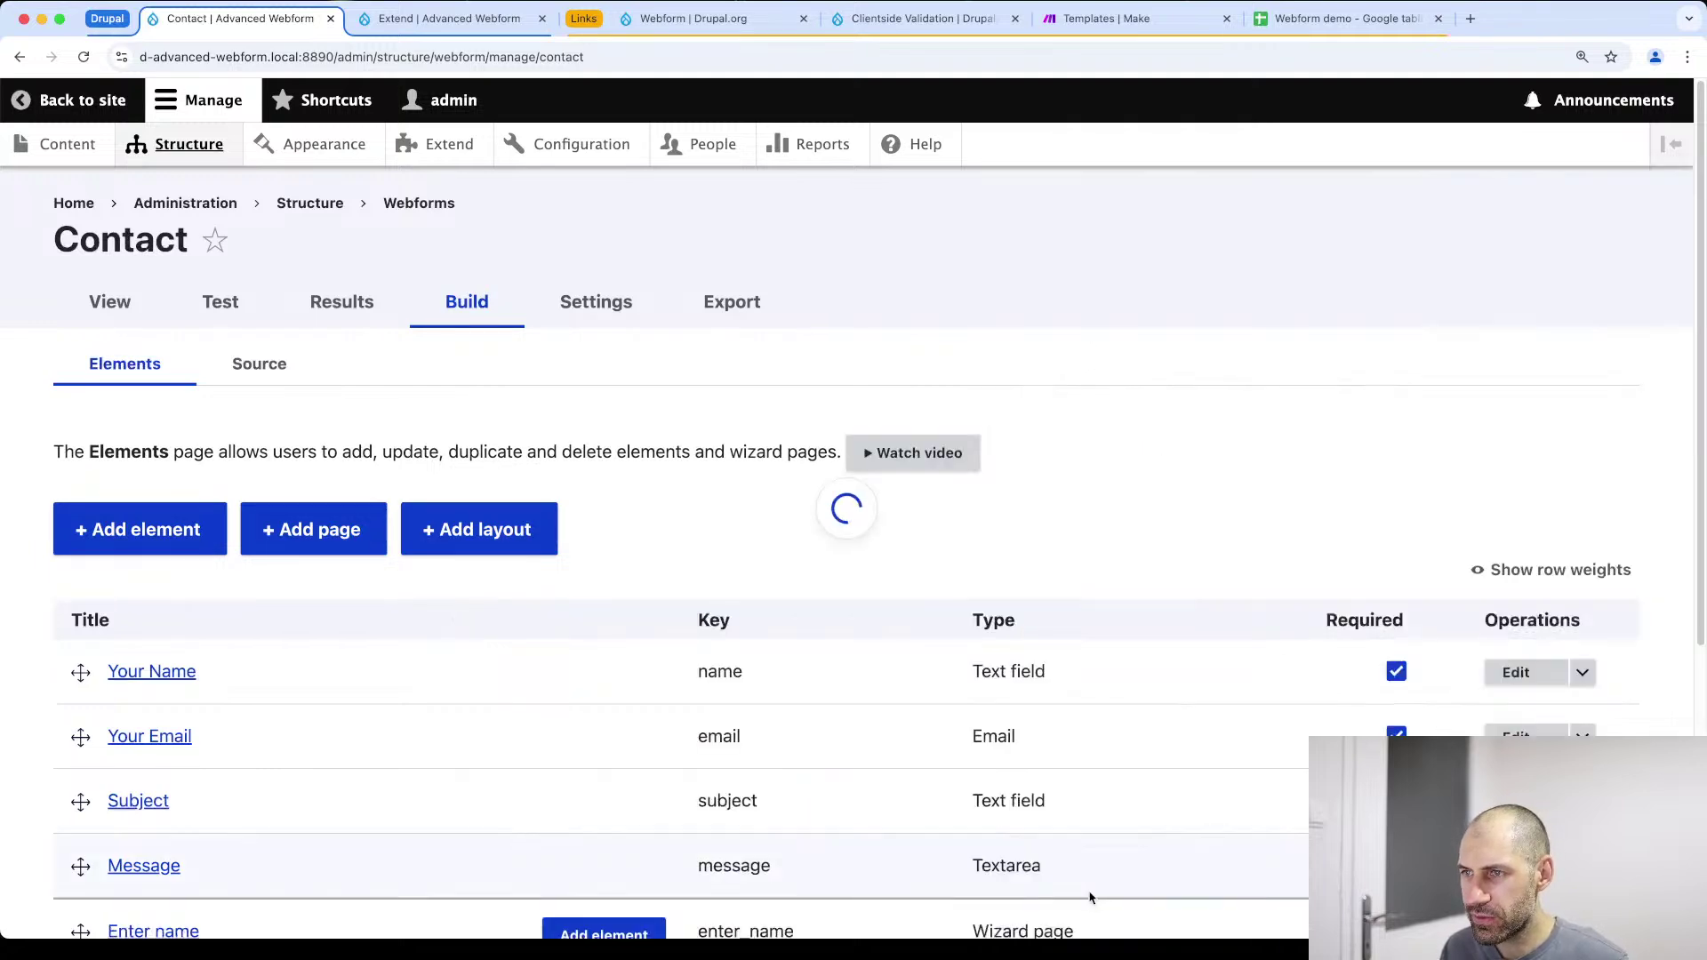
Drag Enter name to the top and nest Your Name inside it
{"action": "scroll", "coordinate": [134, 552], "scroll_direction": "up", "scroll_amount": 1}
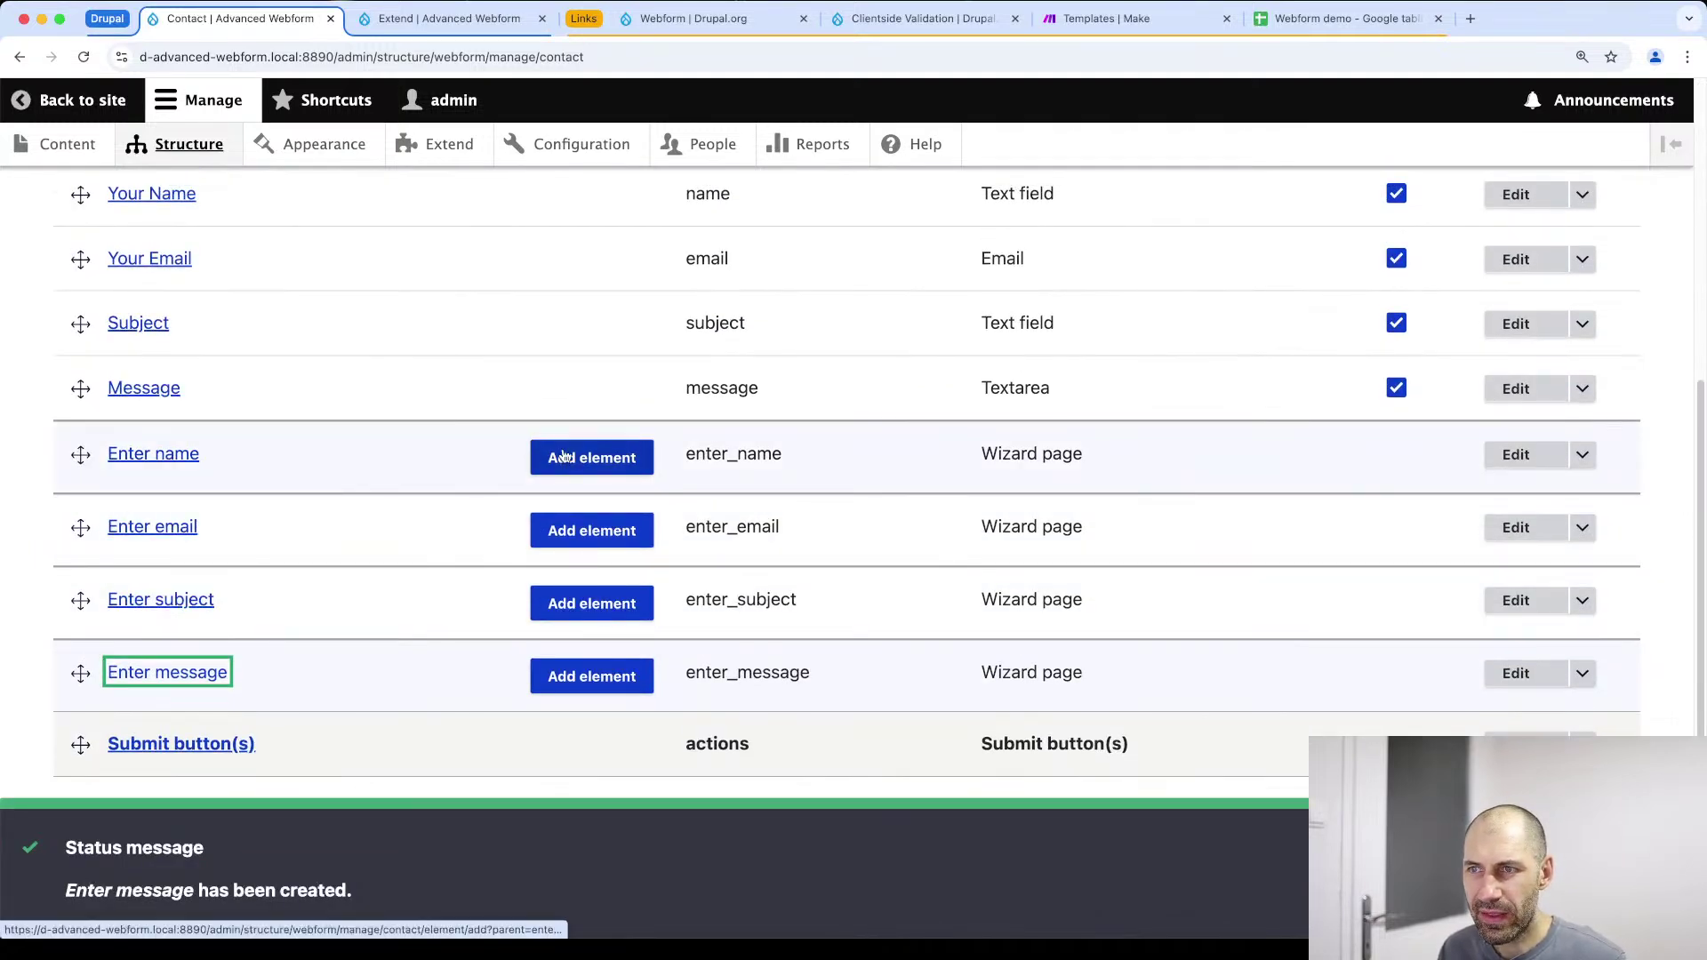
{"action": "scroll", "coordinate": [110, 452], "scroll_direction": "up", "scroll_amount": 3}
{"action": "left_click_drag", "start_coordinate": [80, 591], "coordinate": [77, 332]}
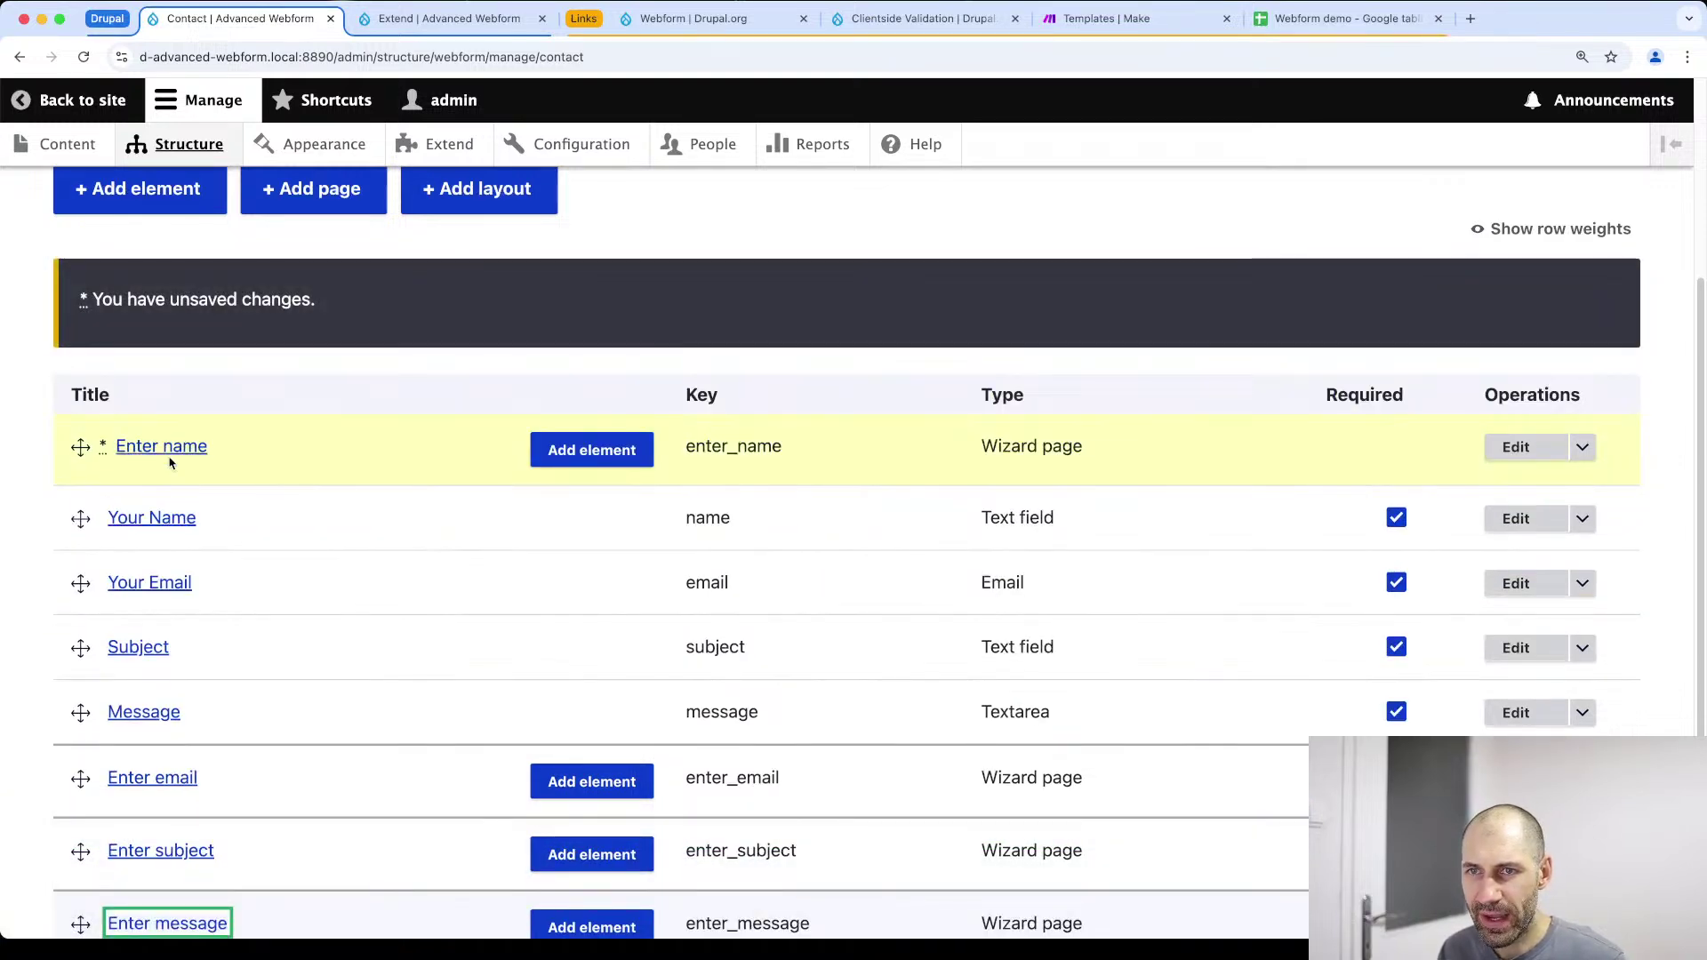
{"action": "left_click_drag", "start_coordinate": [80, 518], "coordinate": [110, 519]}
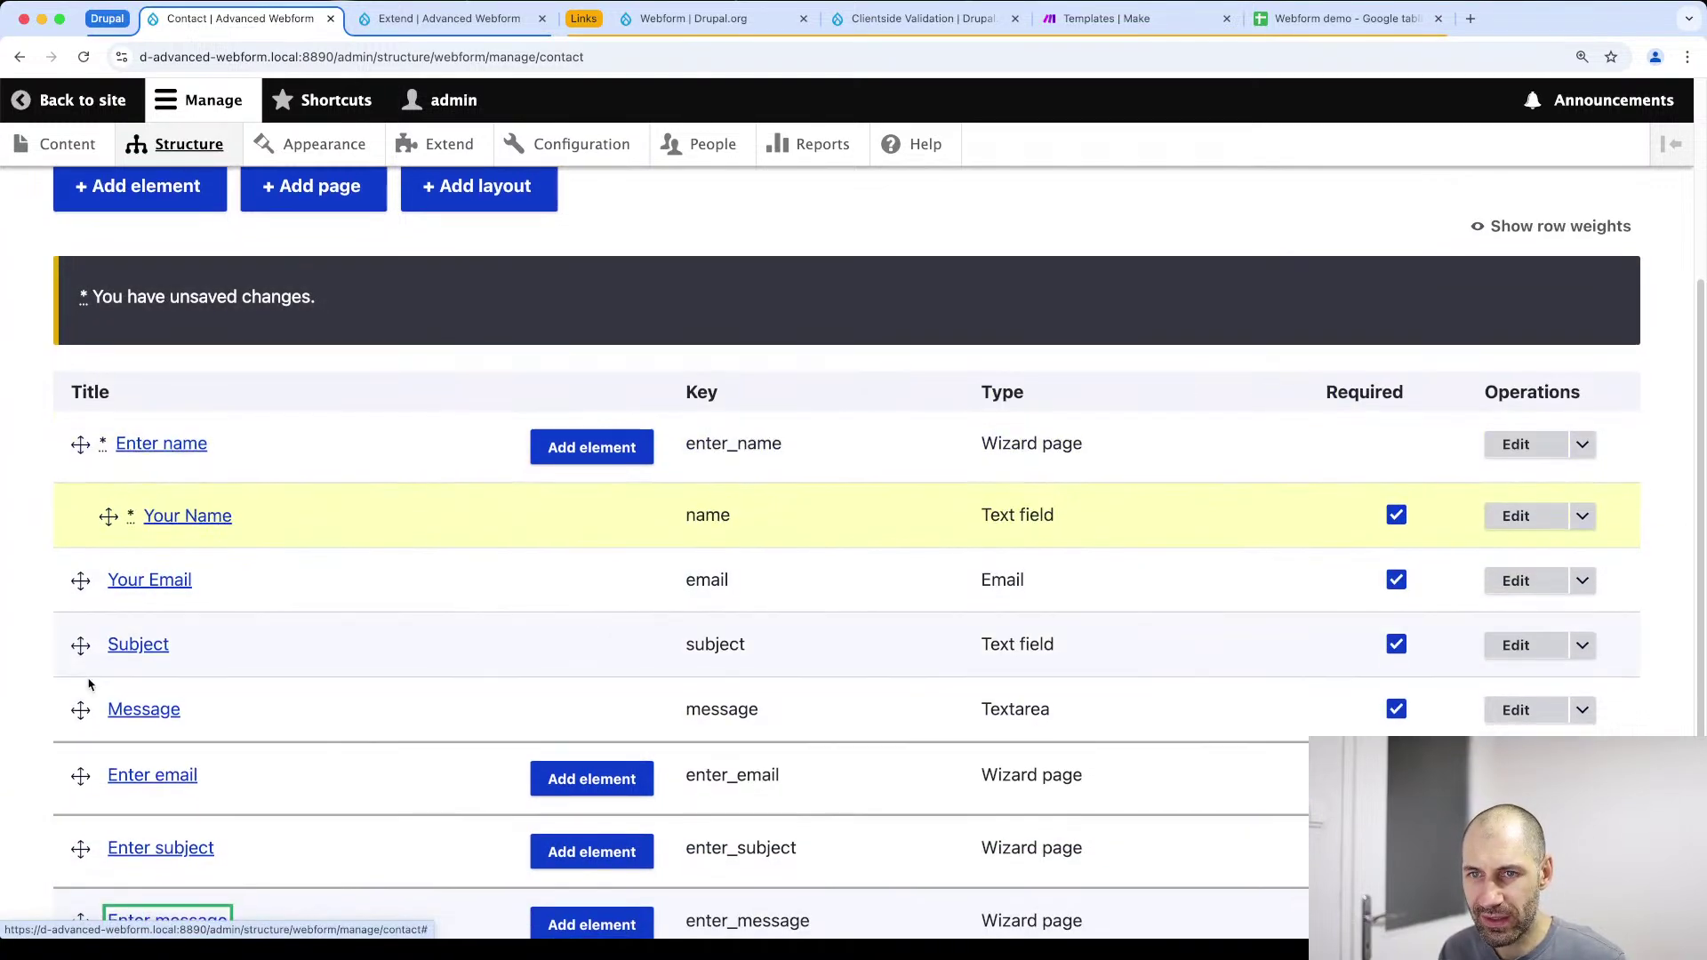
Position the Enter email, subject and message pages, nesting Your Email, Subject and Message under them
{"action": "left_click_drag", "start_coordinate": [80, 778], "coordinate": [78, 580]}
{"action": "left_click_drag", "start_coordinate": [80, 644], "coordinate": [80, 560]}
{"action": "scroll", "coordinate": [99, 703], "scroll_direction": "down", "scroll_amount": 2}
{"action": "left_click_drag", "start_coordinate": [80, 629], "coordinate": [108, 631]}
{"action": "mouse_move", "coordinate": [80, 763]}
{"action": "left_mouse_down"}
{"action": "mouse_move", "coordinate": [79, 698]}
{"action": "mouse_move", "coordinate": [78, 766]}
{"action": "mouse_move", "coordinate": [107, 766]}
{"action": "left_mouse_up"}
{"action": "scroll", "coordinate": [121, 783], "scroll_direction": "down", "scroll_amount": 2}
Save the rearranged Contact form elements
{"action": "left_click", "coordinate": [121, 782]}
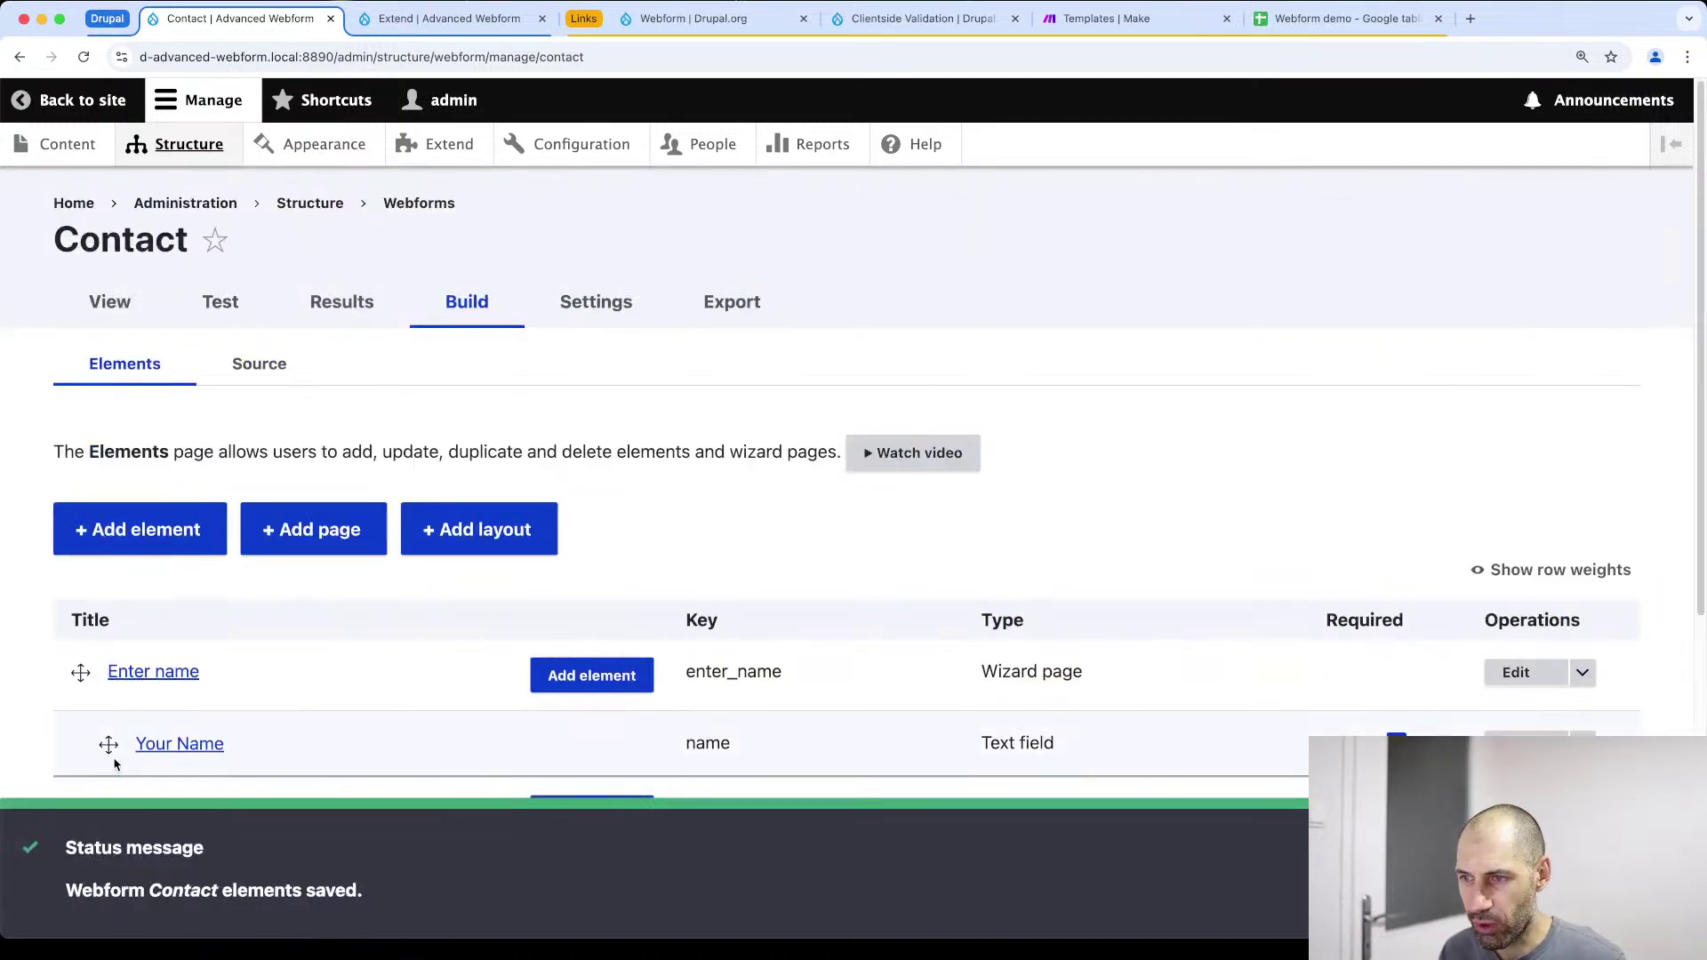
{"action": "scroll", "coordinate": [114, 765], "scroll_direction": "down", "scroll_amount": 5}
{"action": "scroll", "coordinate": [141, 446], "scroll_direction": "up", "scroll_amount": 5}
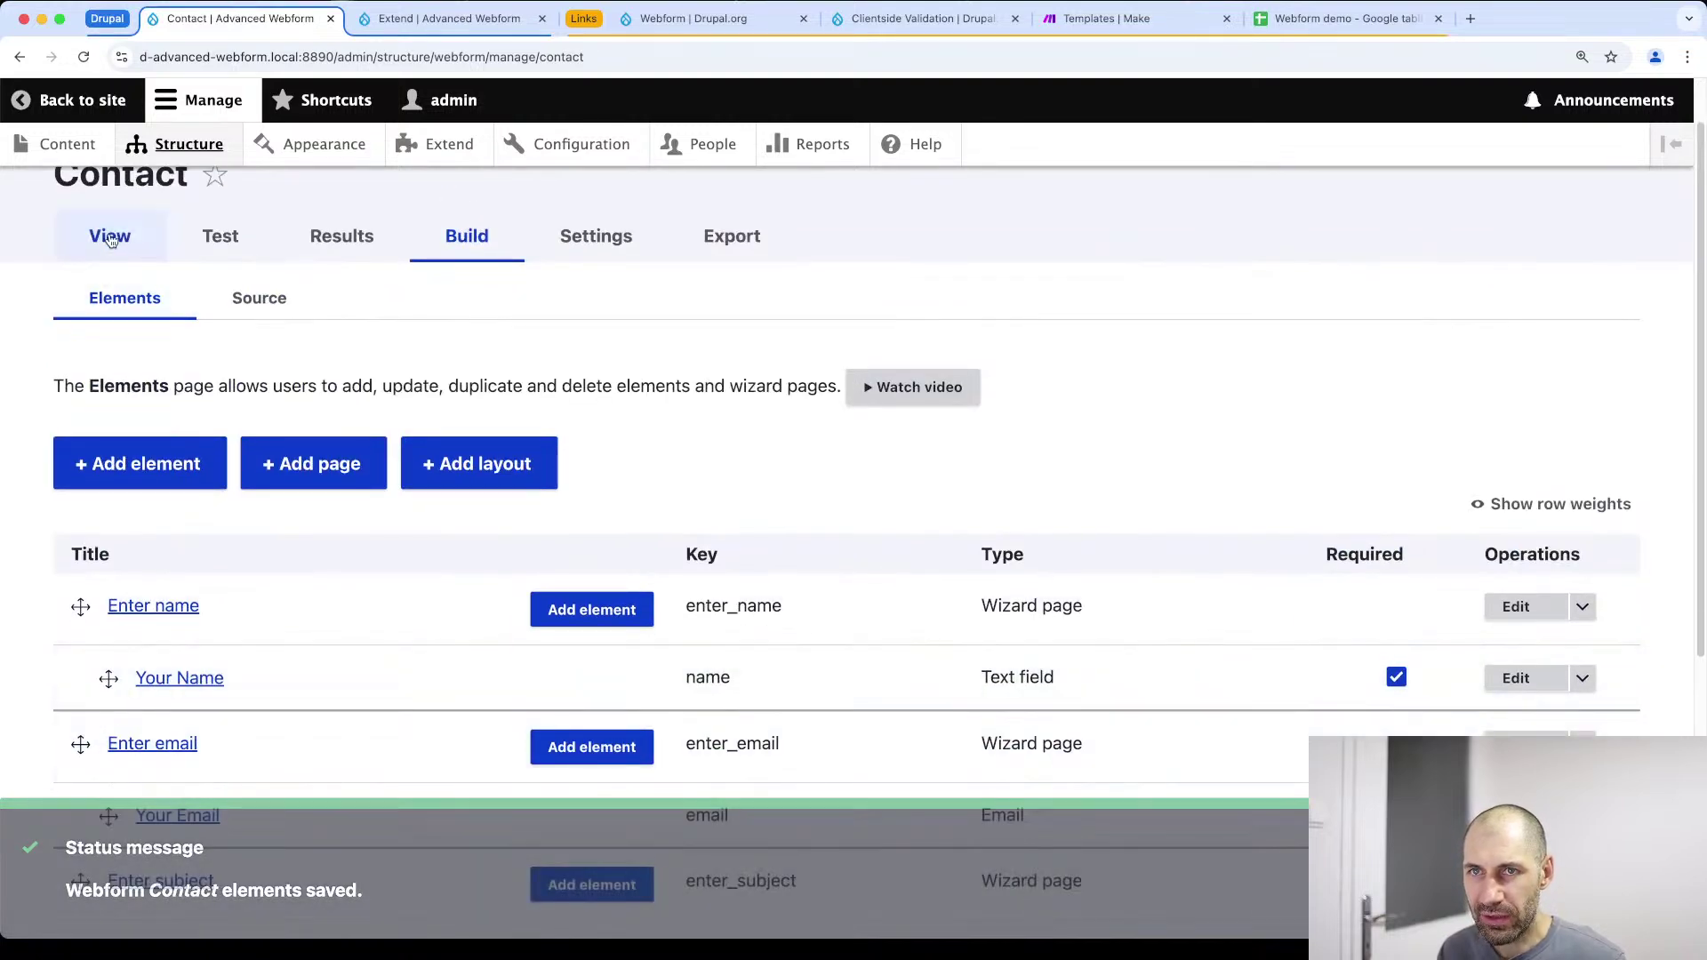
{"action": "left_click", "coordinate": [110, 238]}
Test the Contact form, stepping from Enter name through Enter message and submitting it
{"action": "scroll", "coordinate": [438, 560], "scroll_direction": "down", "scroll_amount": 6}
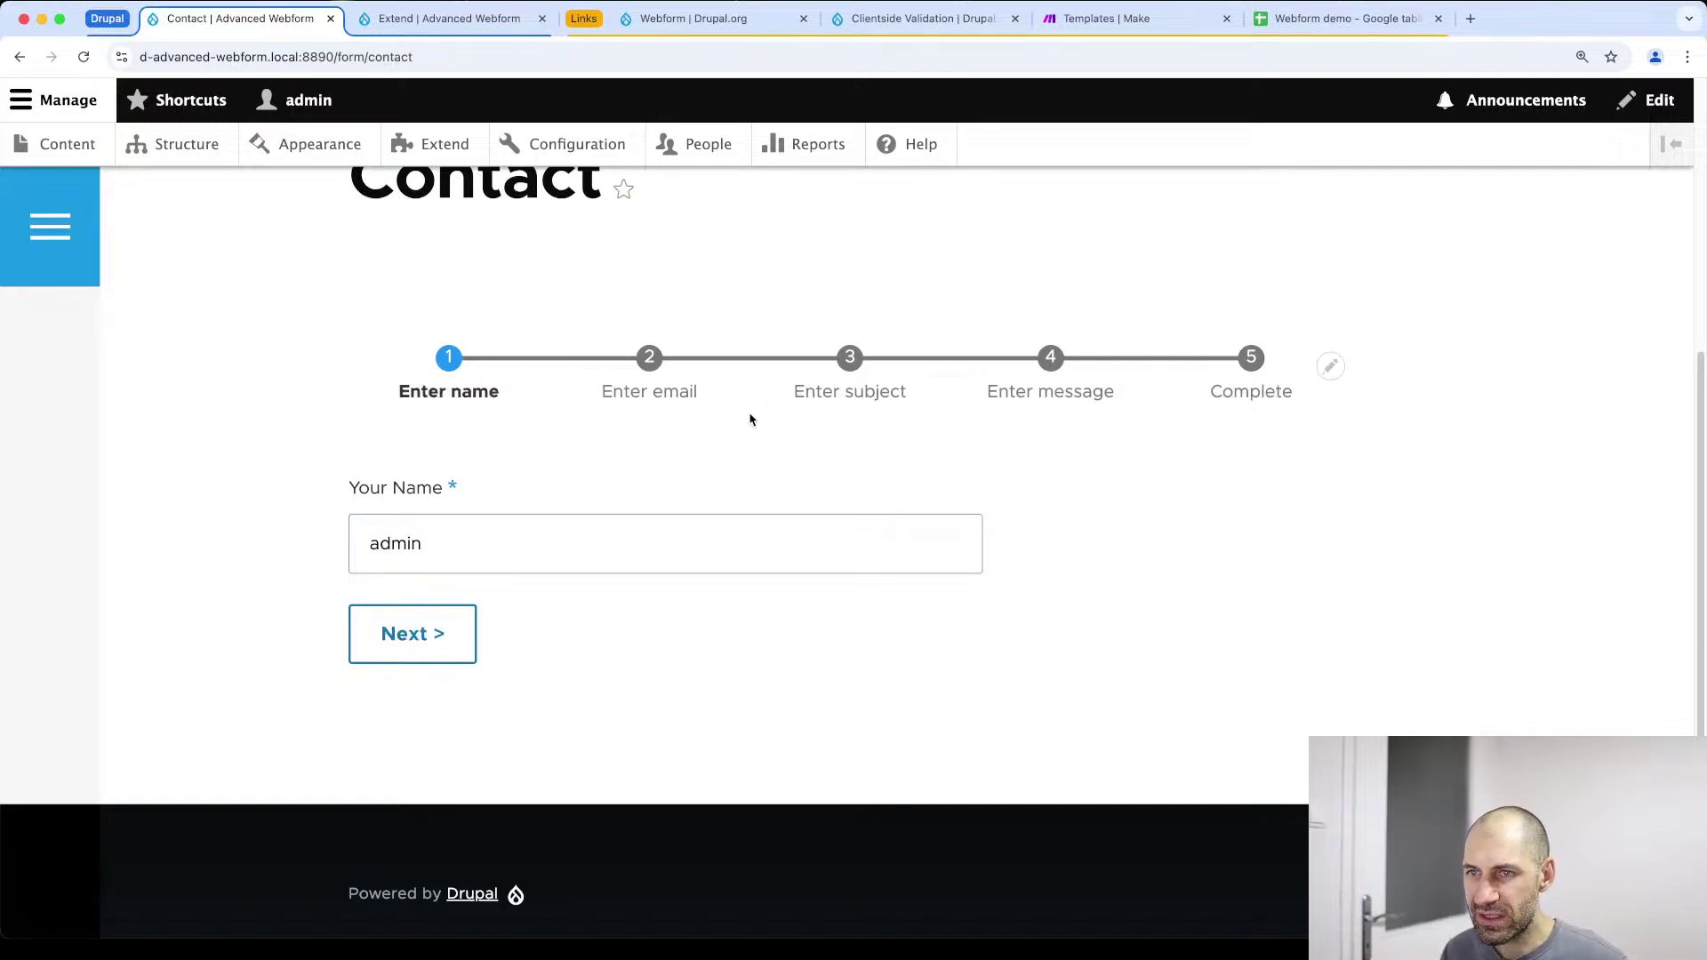
{"action": "scroll", "coordinate": [373, 350], "scroll_direction": "up", "scroll_amount": 5}
{"action": "left_click", "coordinate": [467, 445]}
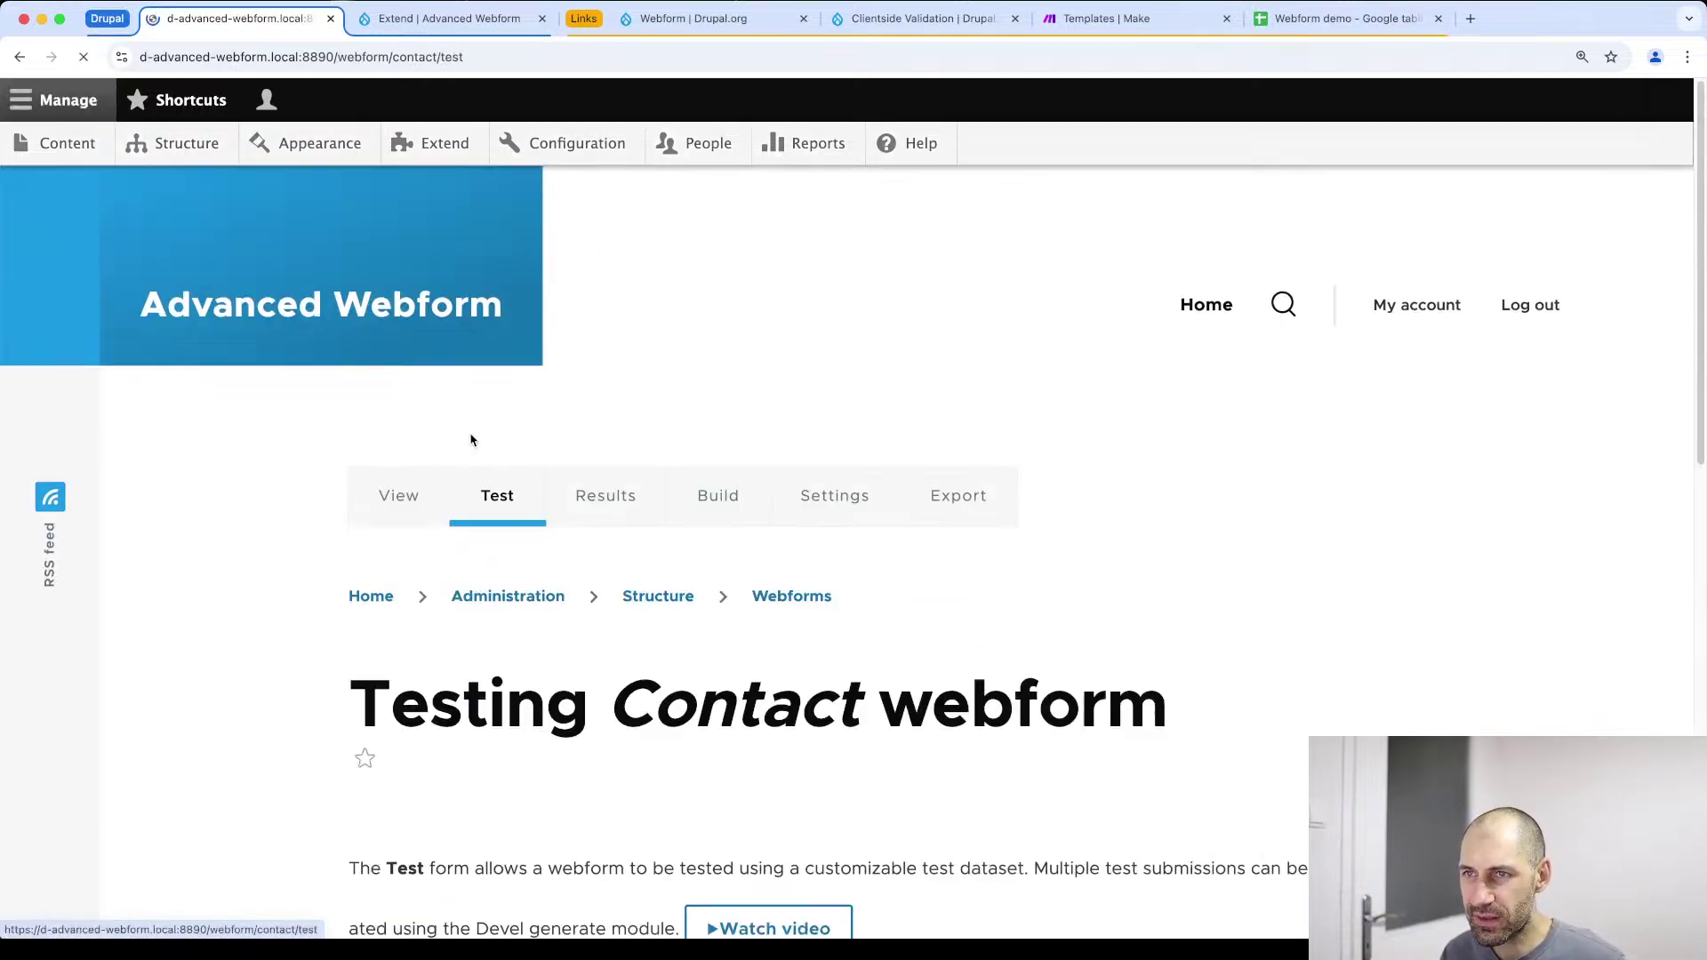
{"action": "scroll", "coordinate": [356, 555], "scroll_direction": "down", "scroll_amount": 6}
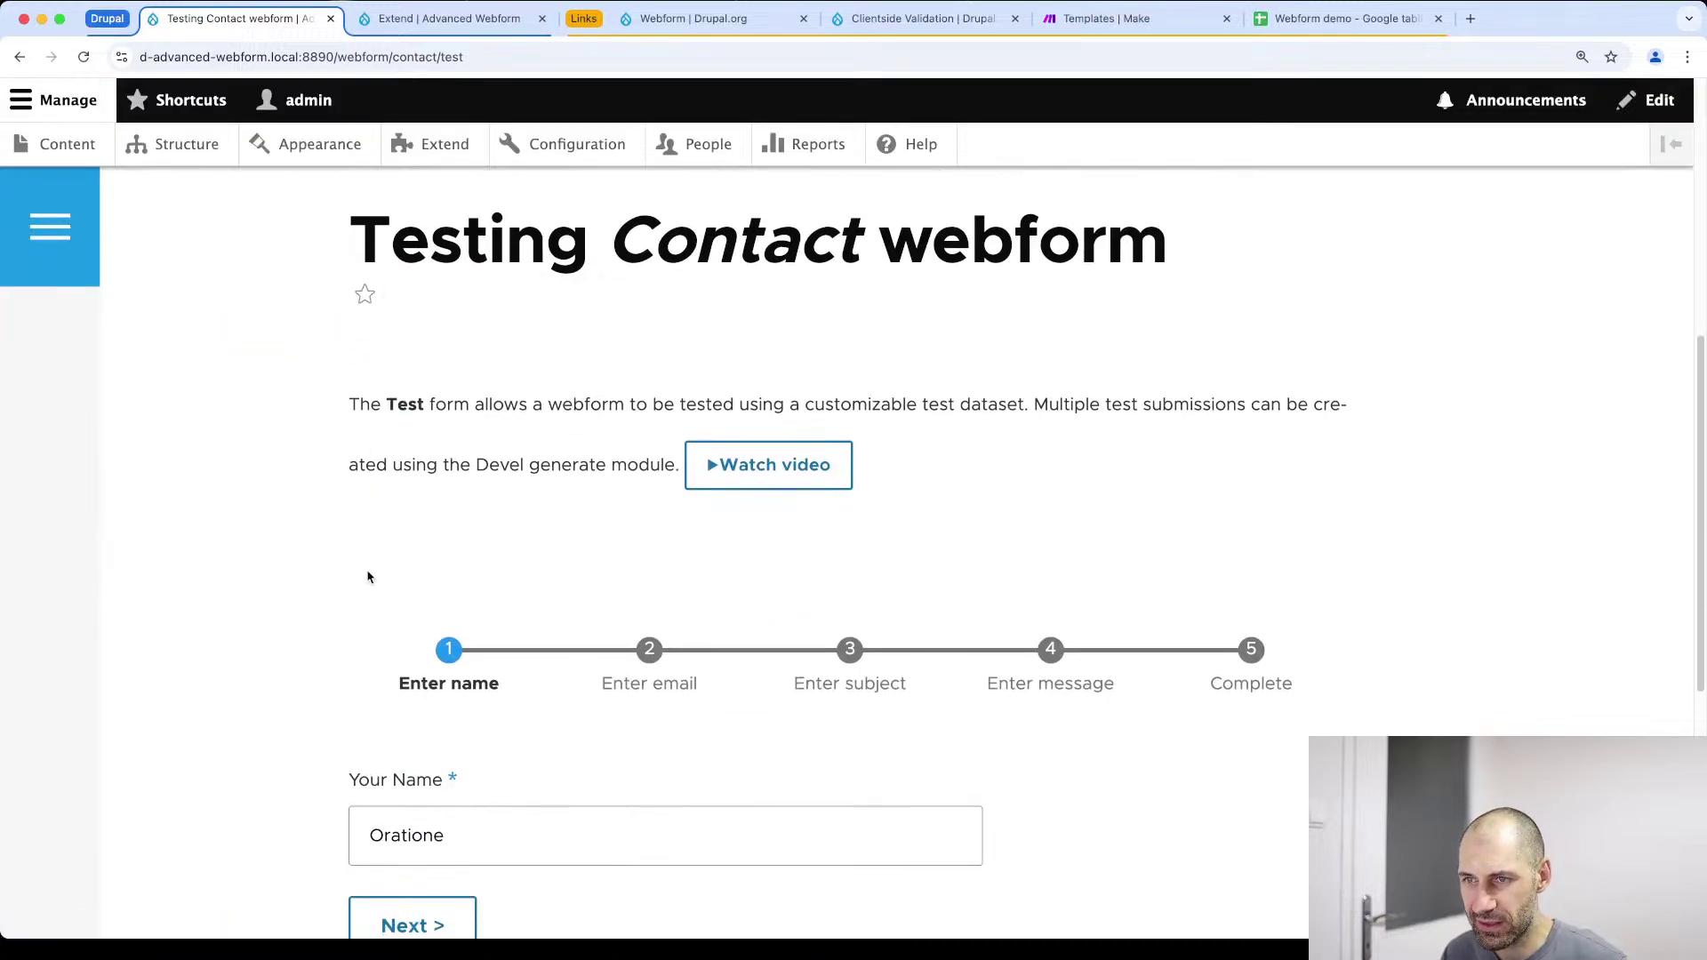
{"action": "left_click", "coordinate": [429, 634]}
{"action": "scroll", "coordinate": [431, 636], "scroll_direction": "down", "scroll_amount": 7}
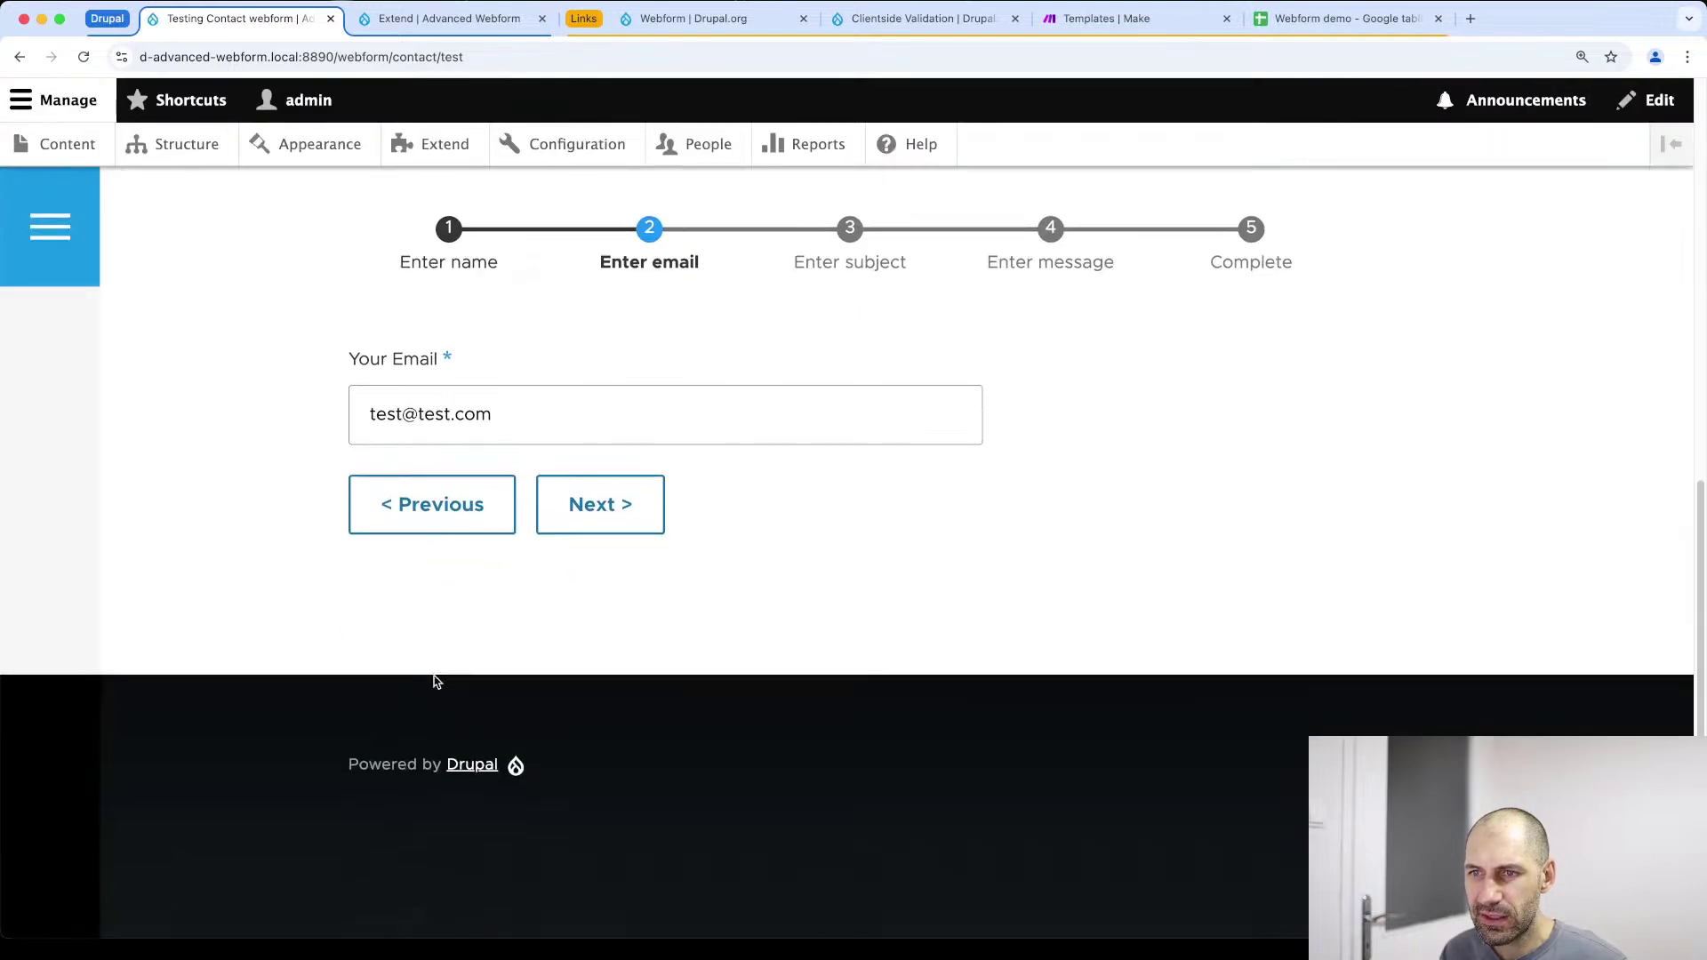
{"action": "left_click", "coordinate": [578, 507]}
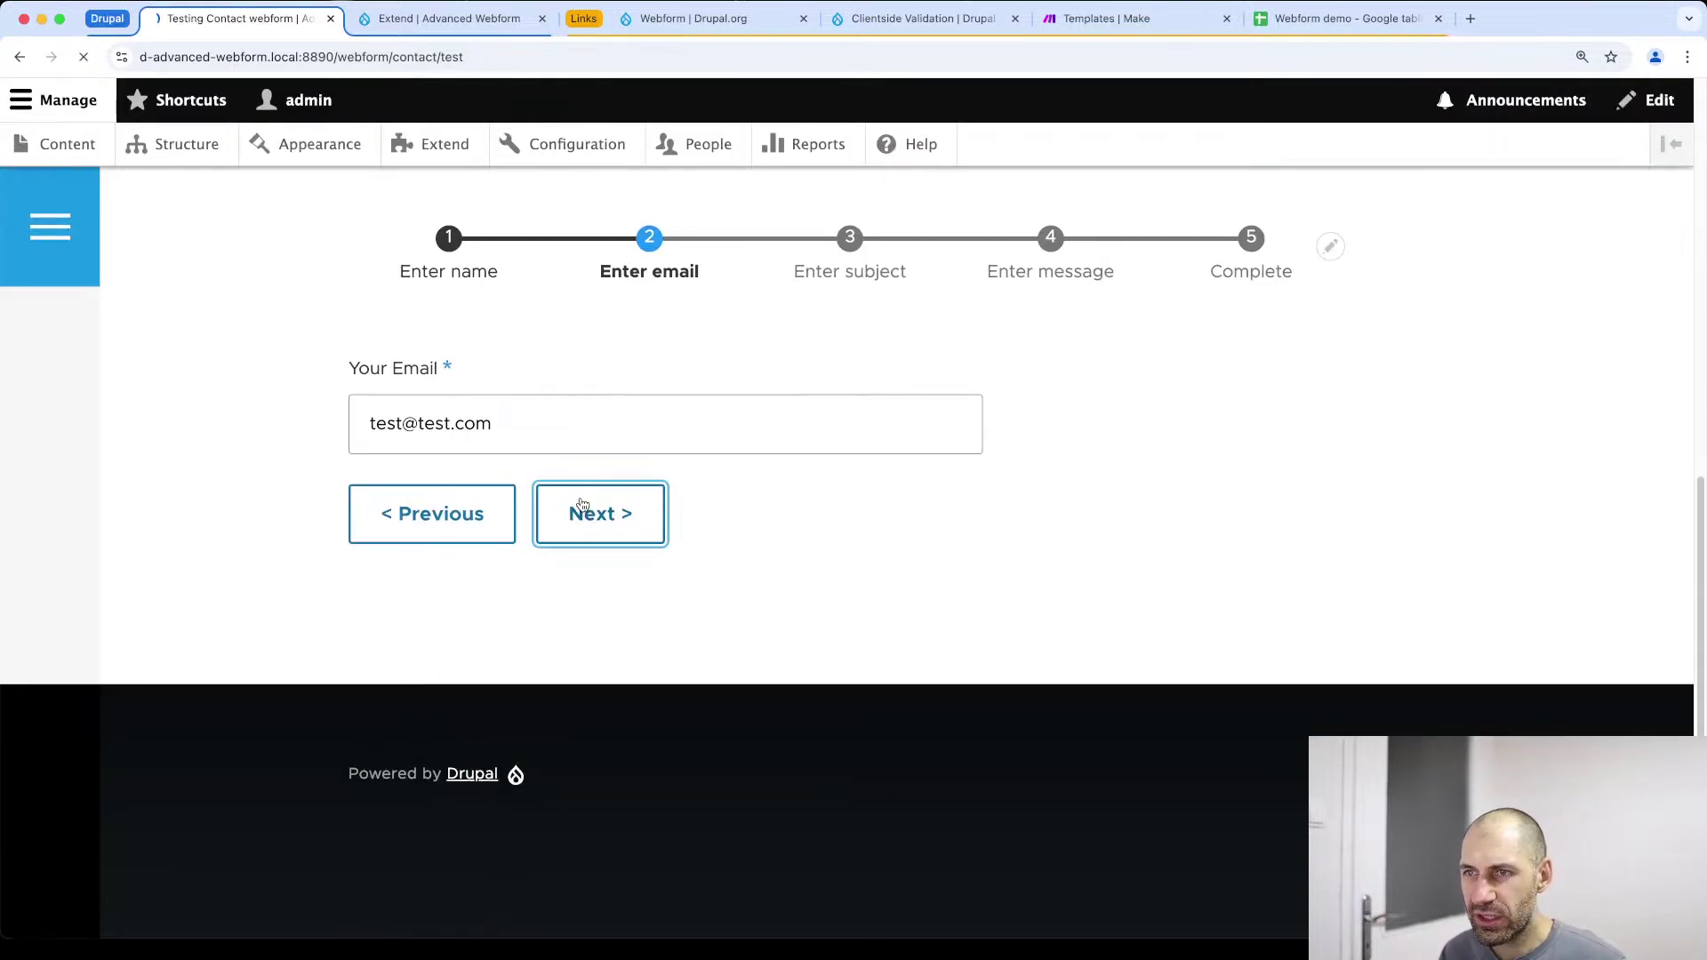
{"action": "scroll", "coordinate": [579, 504], "scroll_direction": "down", "scroll_amount": 6}
{"action": "left_click_drag", "start_coordinate": [782, 575], "coordinate": [916, 582]}
{"action": "left_click", "coordinate": [593, 814]}
{"action": "scroll", "coordinate": [602, 795], "scroll_direction": "down", "scroll_amount": 7}
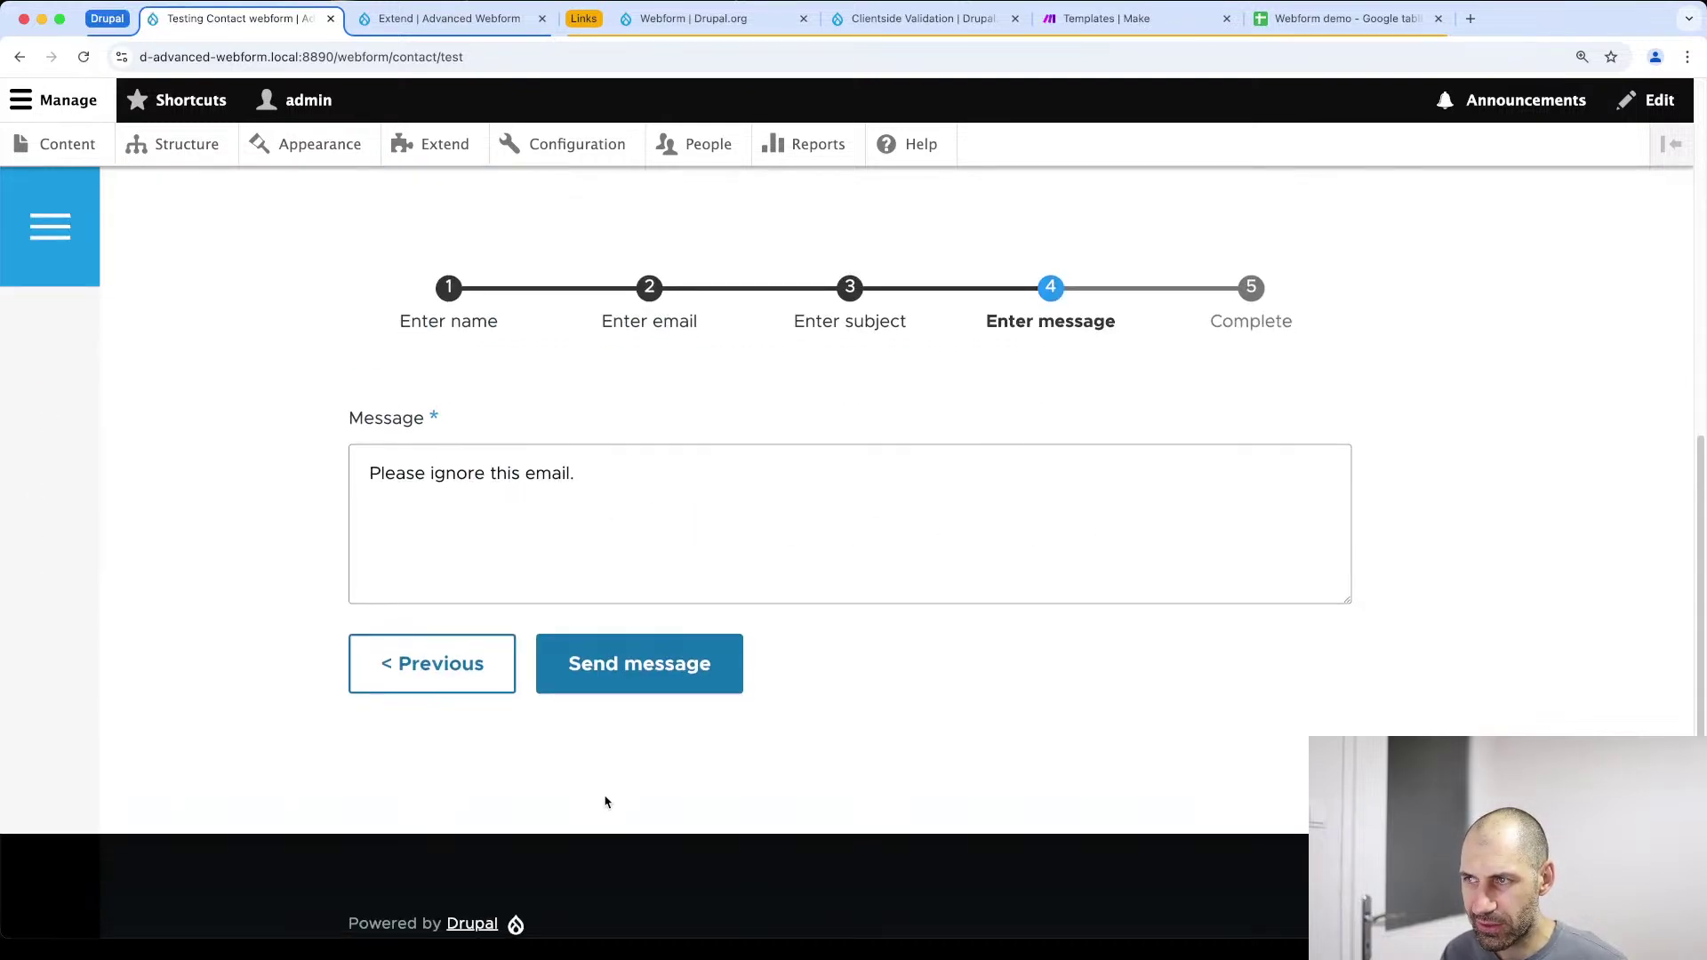
{"action": "left_click", "coordinate": [659, 651]}
{"action": "scroll", "coordinate": [659, 658], "scroll_direction": "down", "scroll_amount": 12}
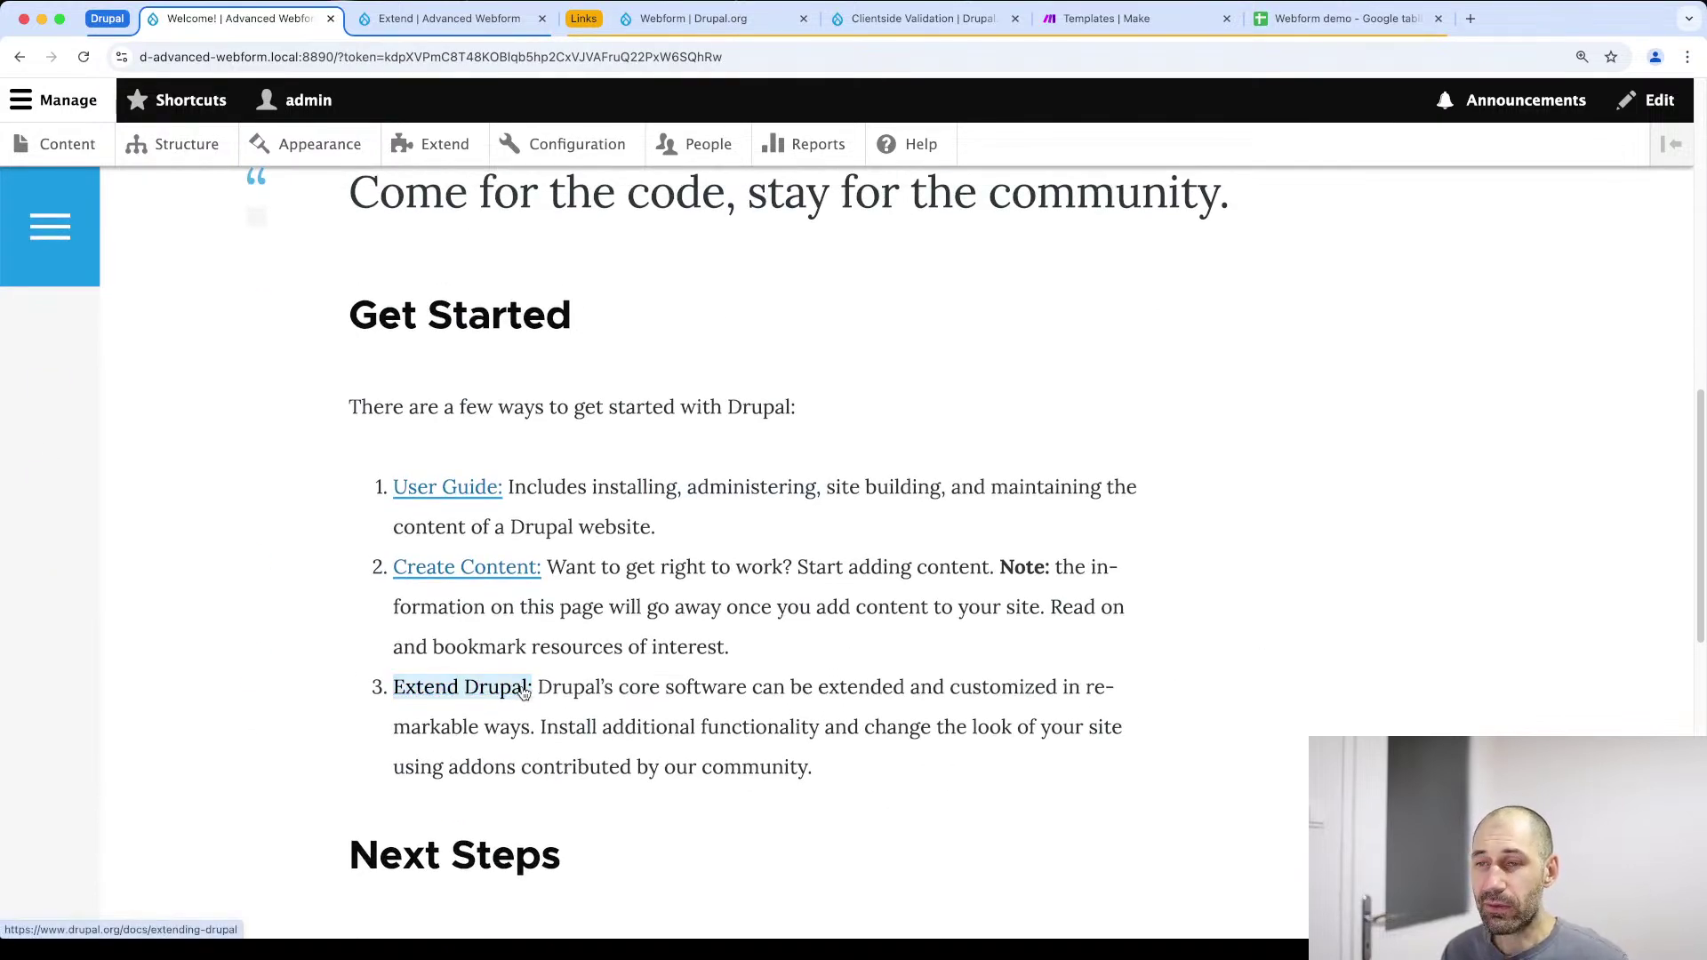
Go back through the wizard to the Enter name step, then switch to Clientside Validation
{"action": "key", "text": "super+bracketleft"}
{"action": "left_click", "coordinate": [406, 679]}
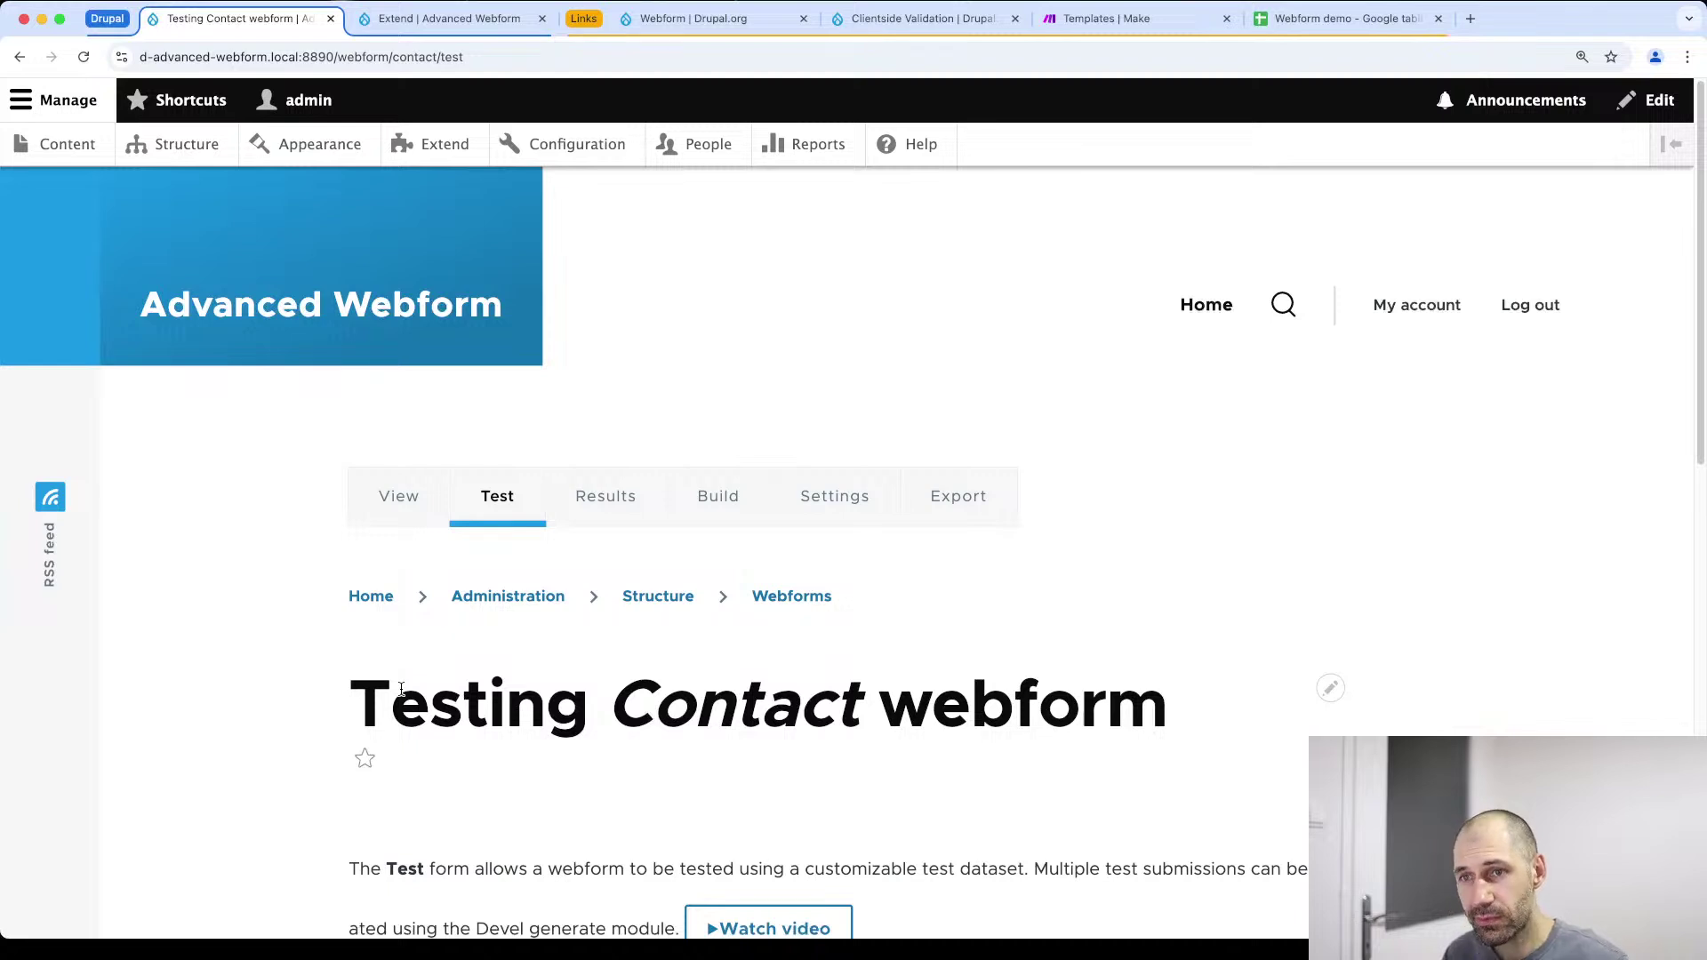
{"action": "scroll", "coordinate": [458, 682], "scroll_direction": "down", "scroll_amount": 7}
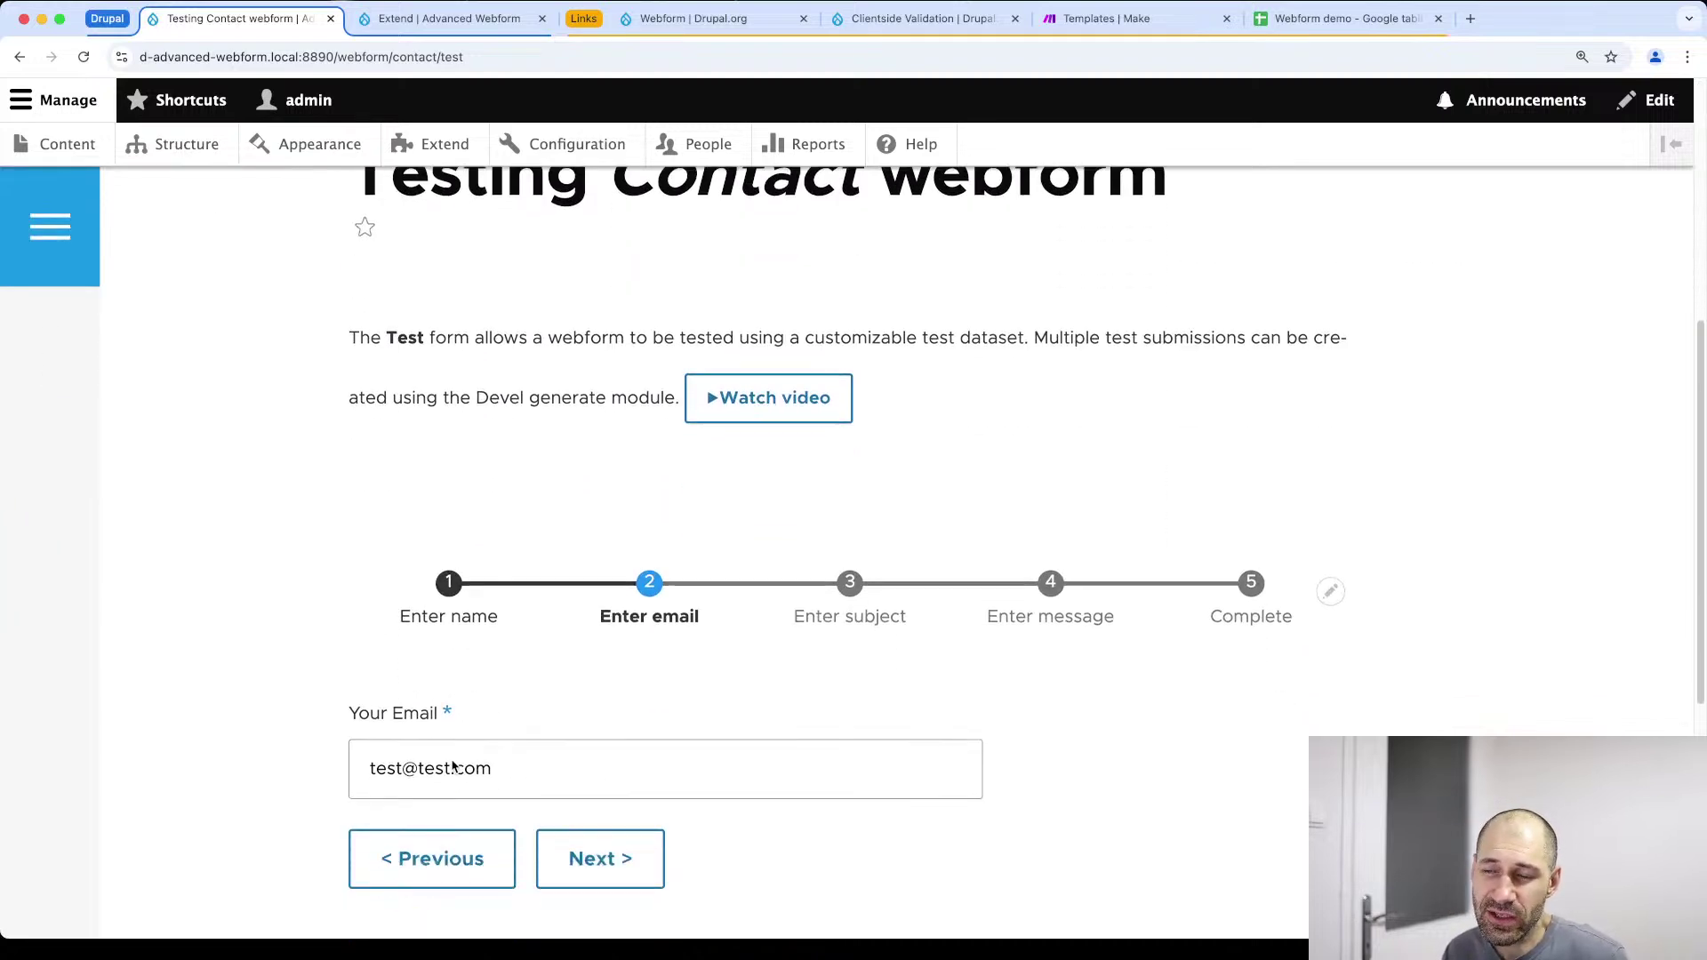
{"action": "left_click", "coordinate": [448, 798]}
{"action": "scroll", "coordinate": [447, 787], "scroll_direction": "down", "scroll_amount": 4}
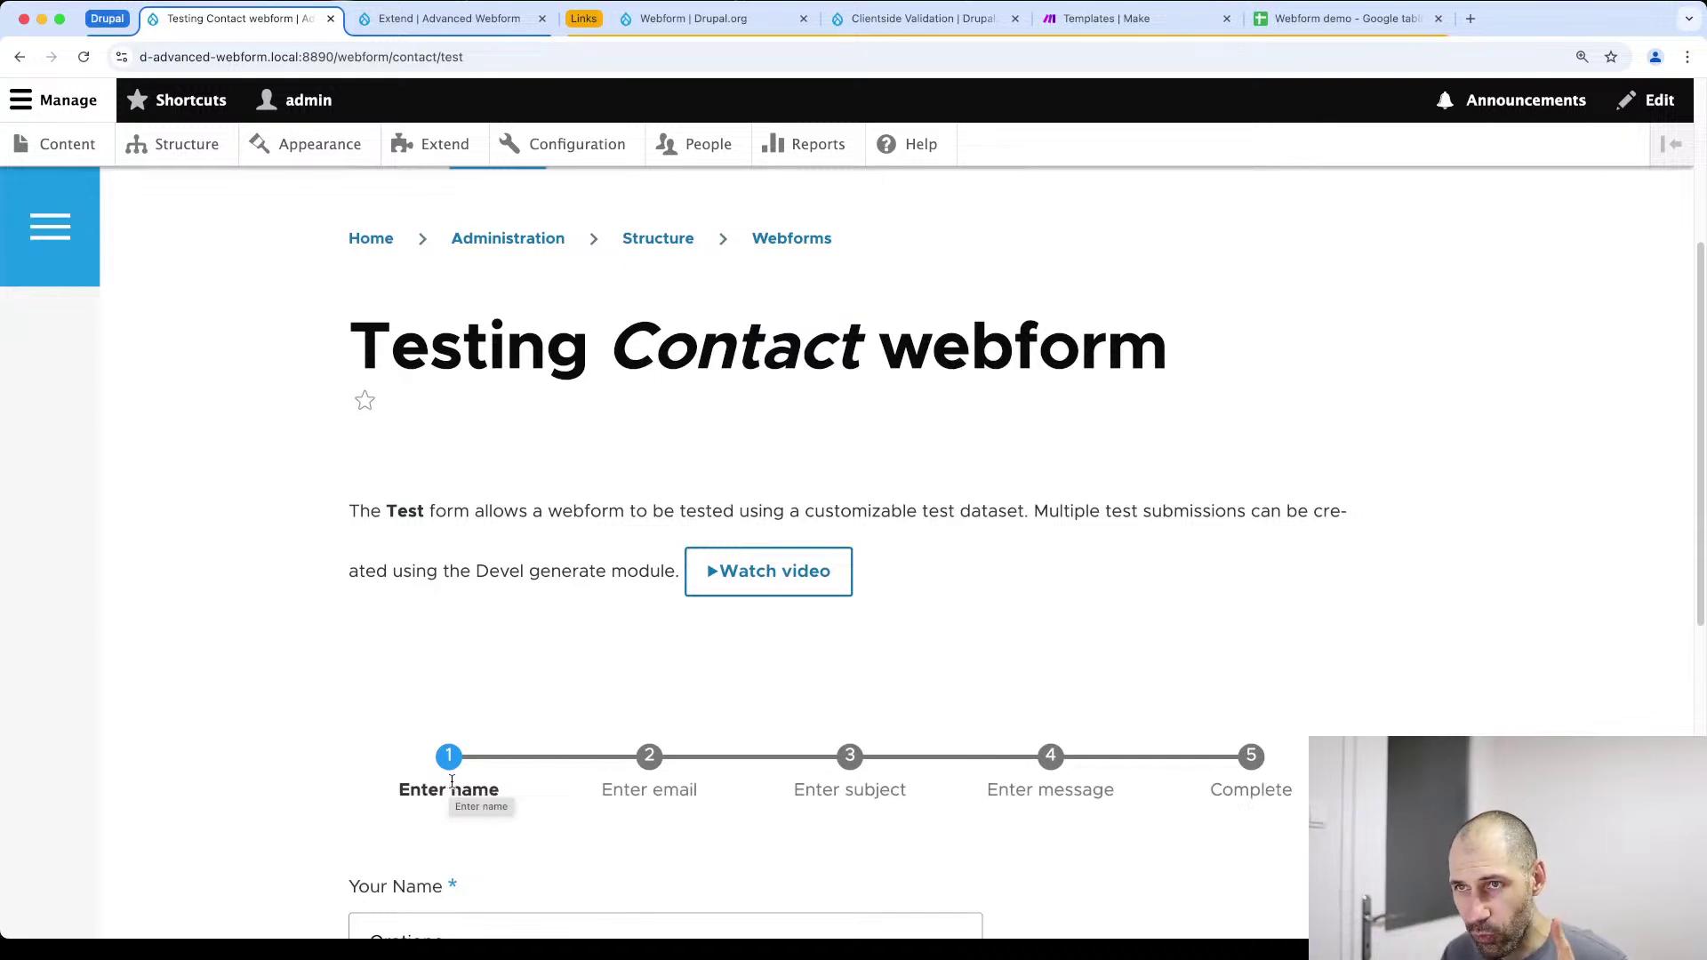
{"action": "left_click", "coordinate": [925, 18]}
Copy the composer require command for Clientside Validation 4.1.0 and bring iTerm forward
{"action": "scroll", "coordinate": [836, 556], "scroll_direction": "down", "scroll_amount": 10}
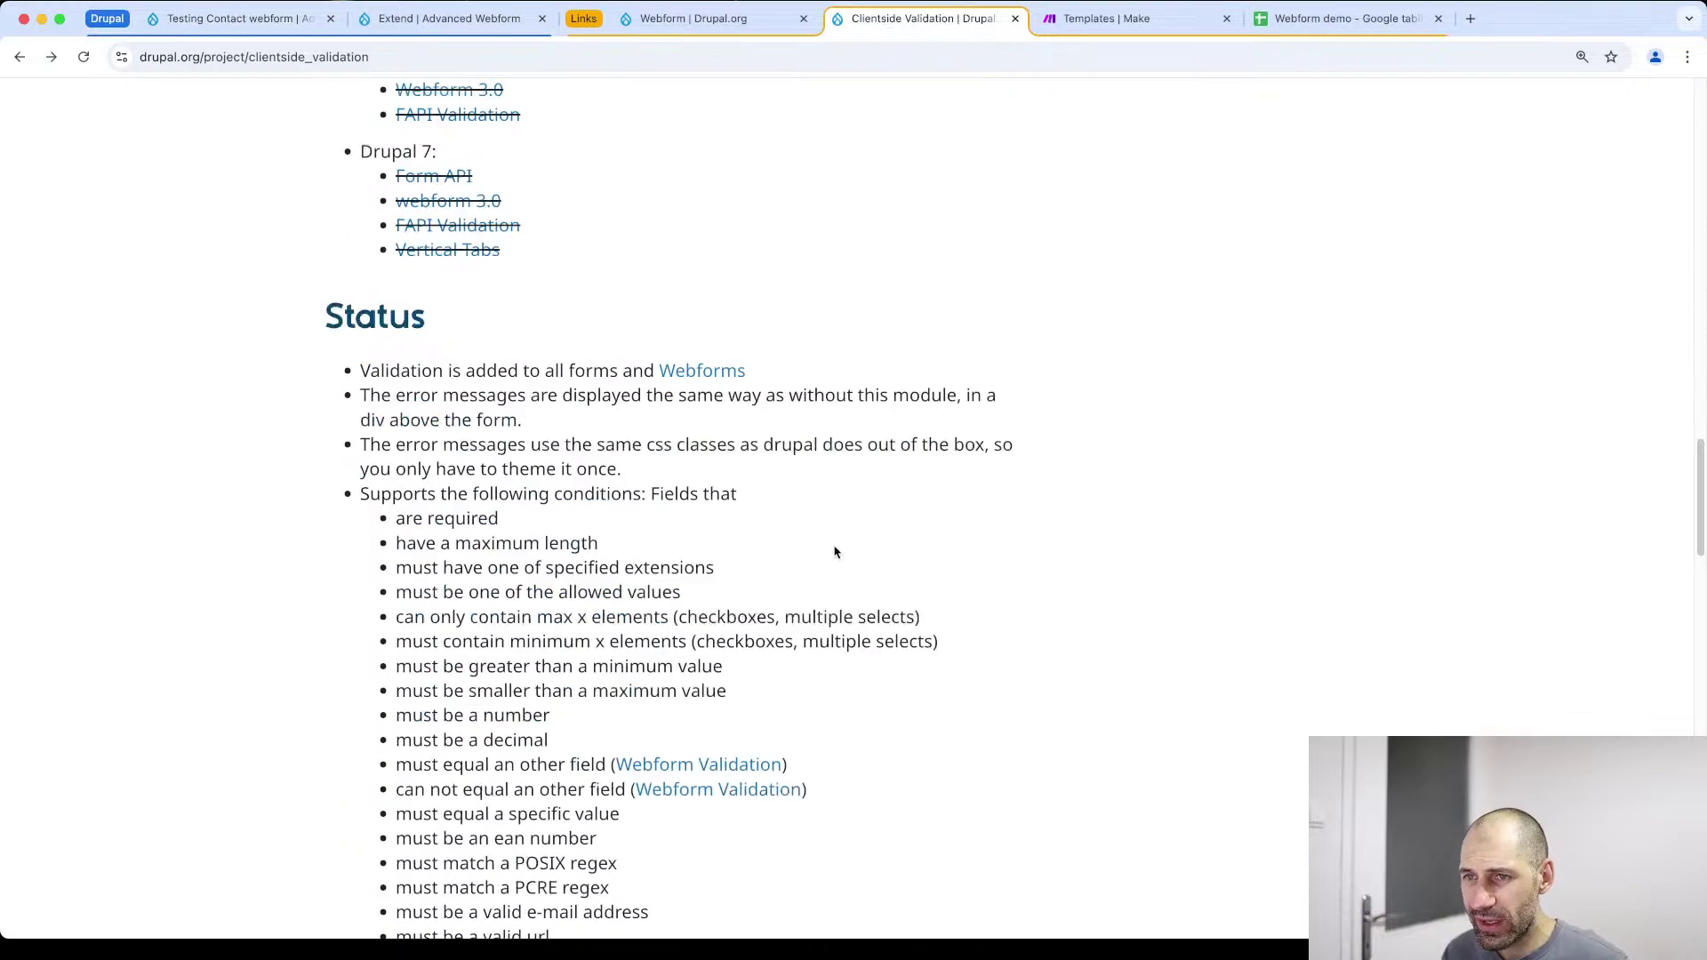
{"action": "scroll", "coordinate": [837, 561], "scroll_direction": "down", "scroll_amount": 15}
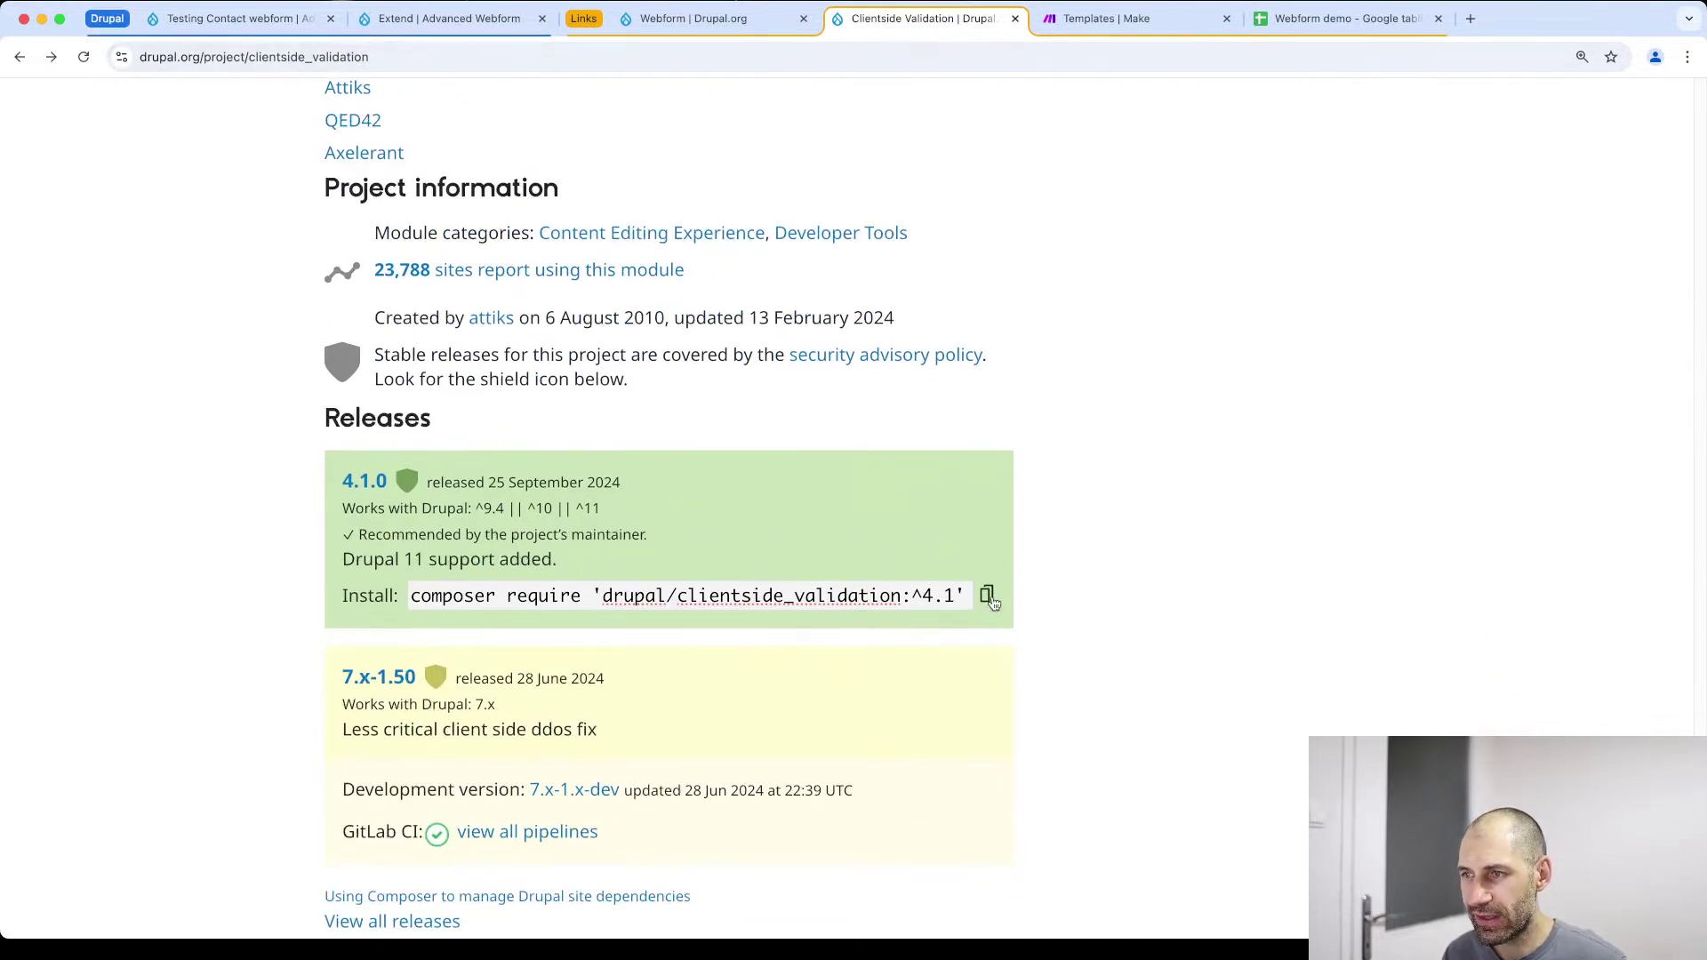
{"action": "left_click", "coordinate": [988, 597]}
{"action": "key", "text": "super+Tab"}
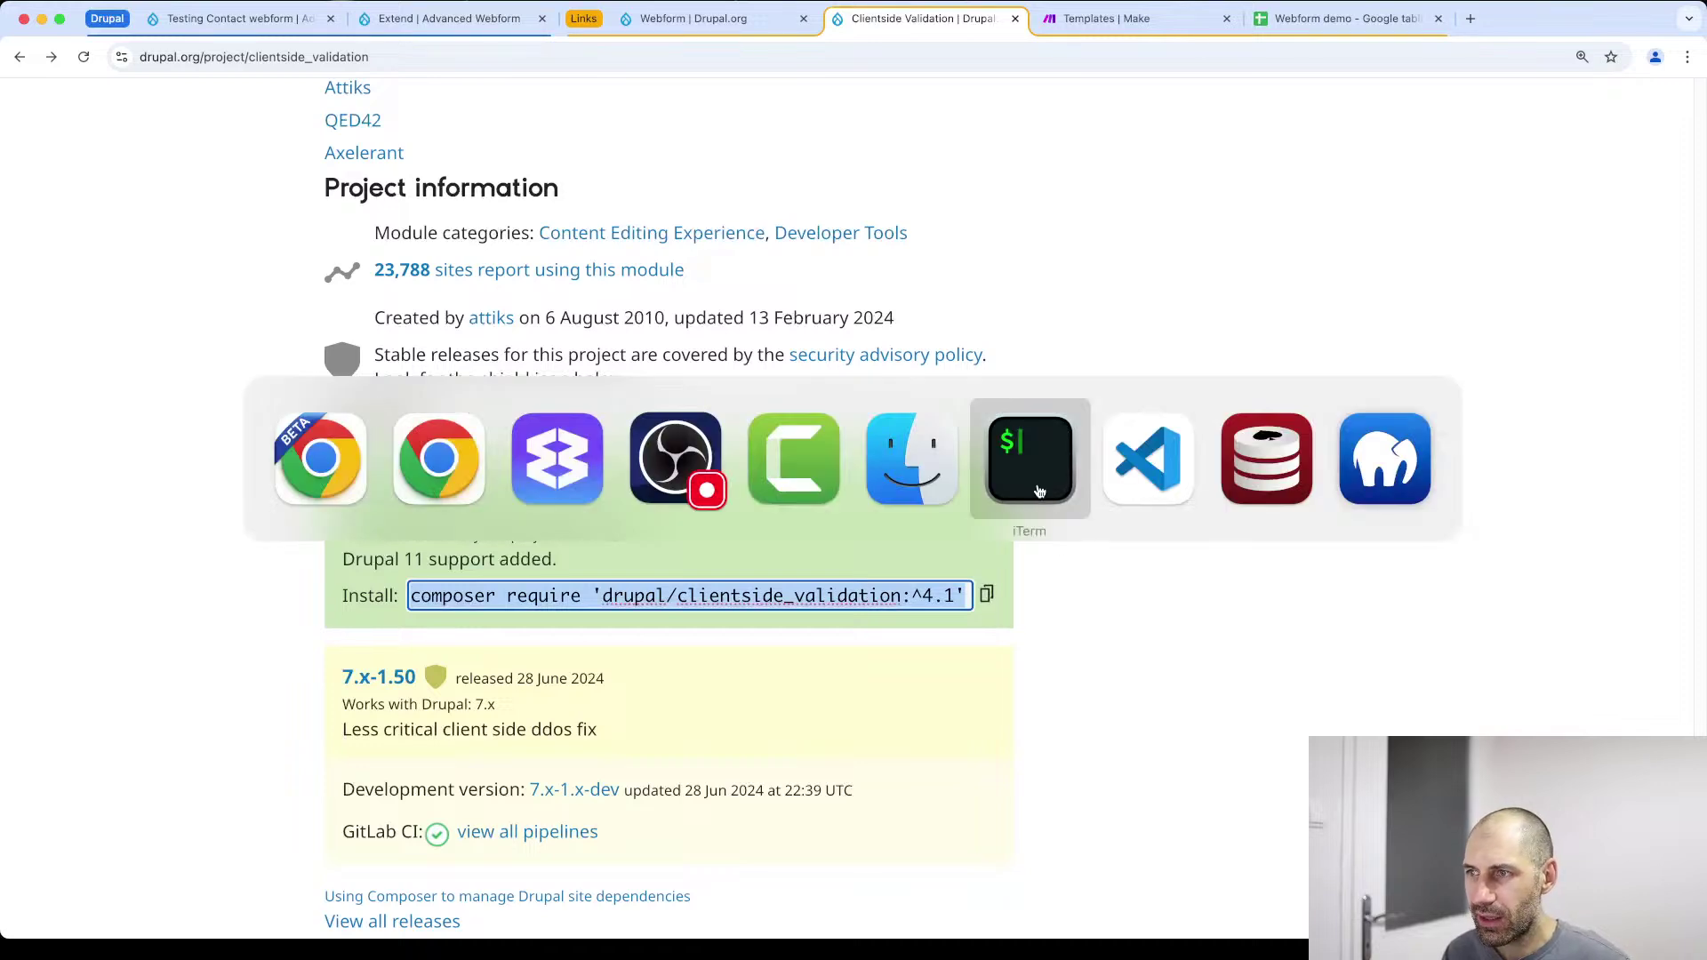
{"action": "left_click", "coordinate": [1029, 480]}
Reset the terminal prompt and copy the Clientside Validation install command again
{"action": "triple_click", "coordinate": [1030, 503]}
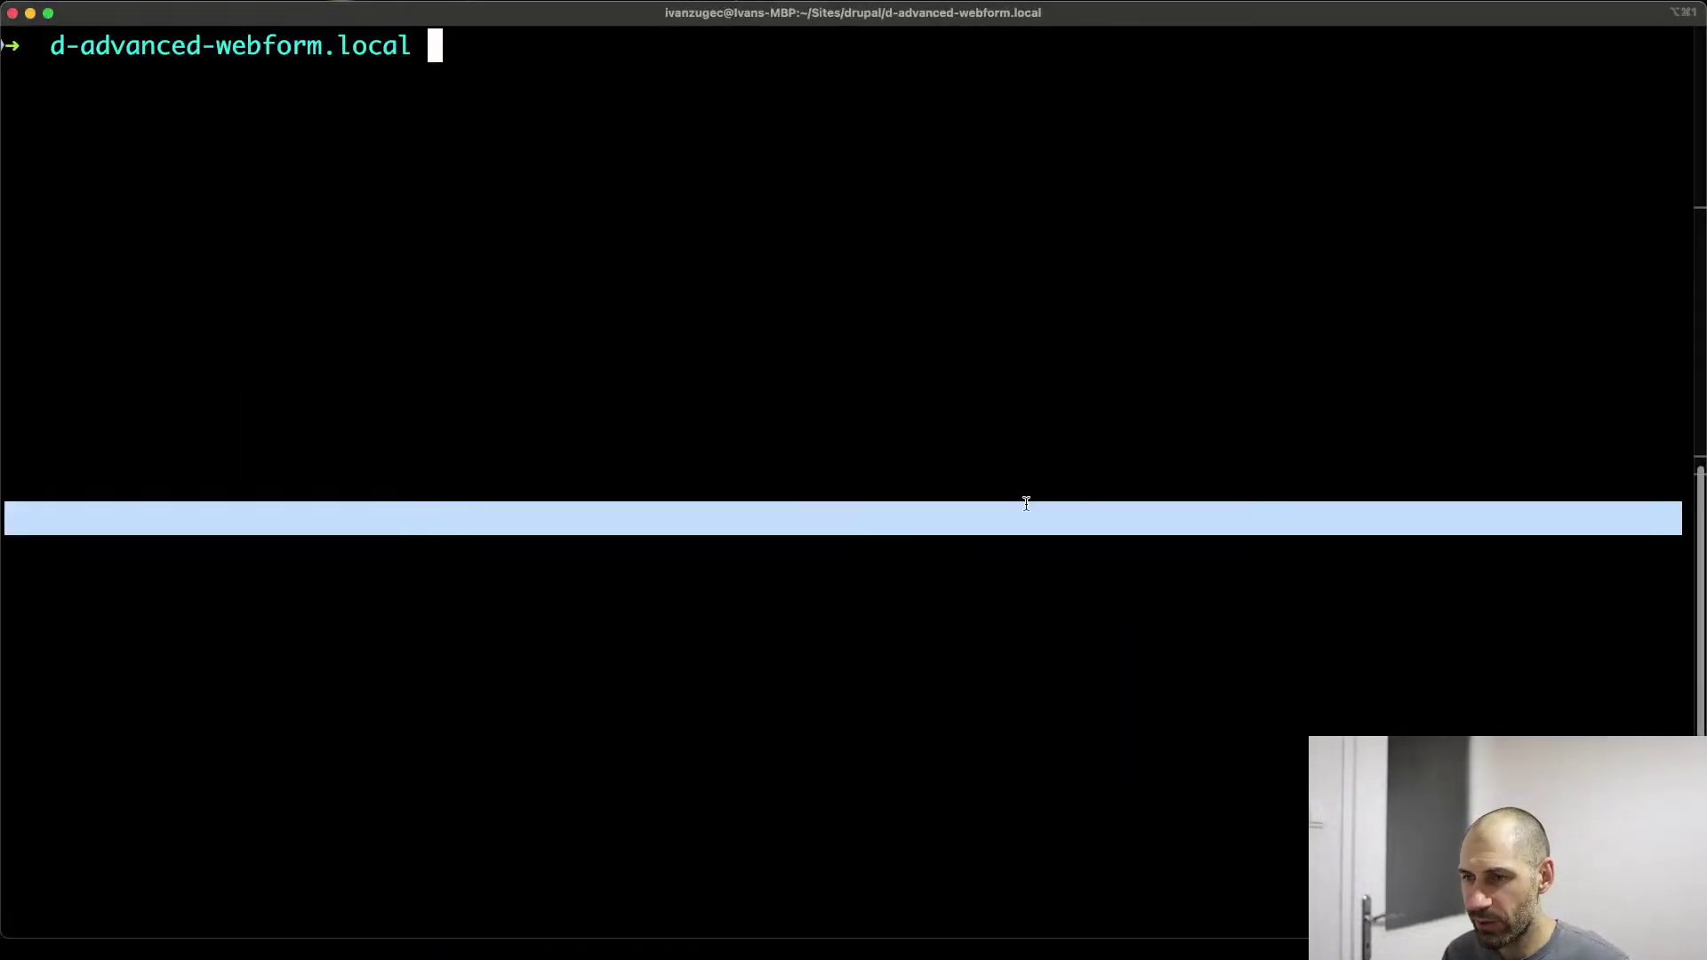
{"action": "left_click", "coordinate": [596, 66]}
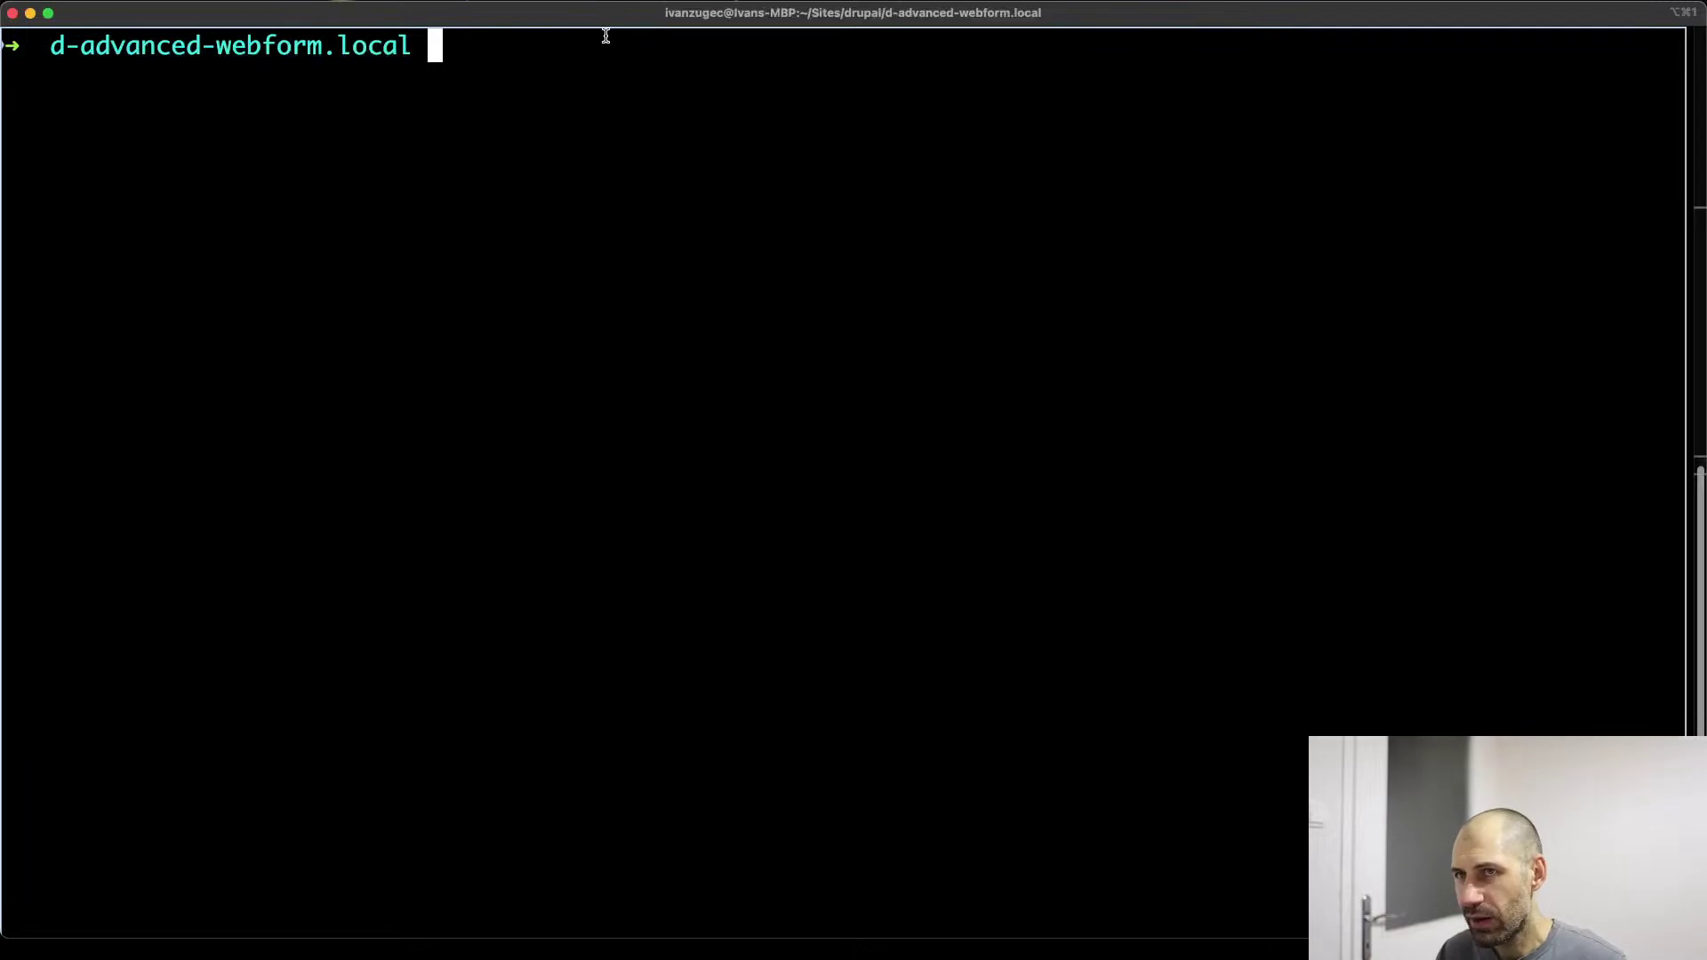
{"action": "triple_click", "coordinate": [606, 36]}
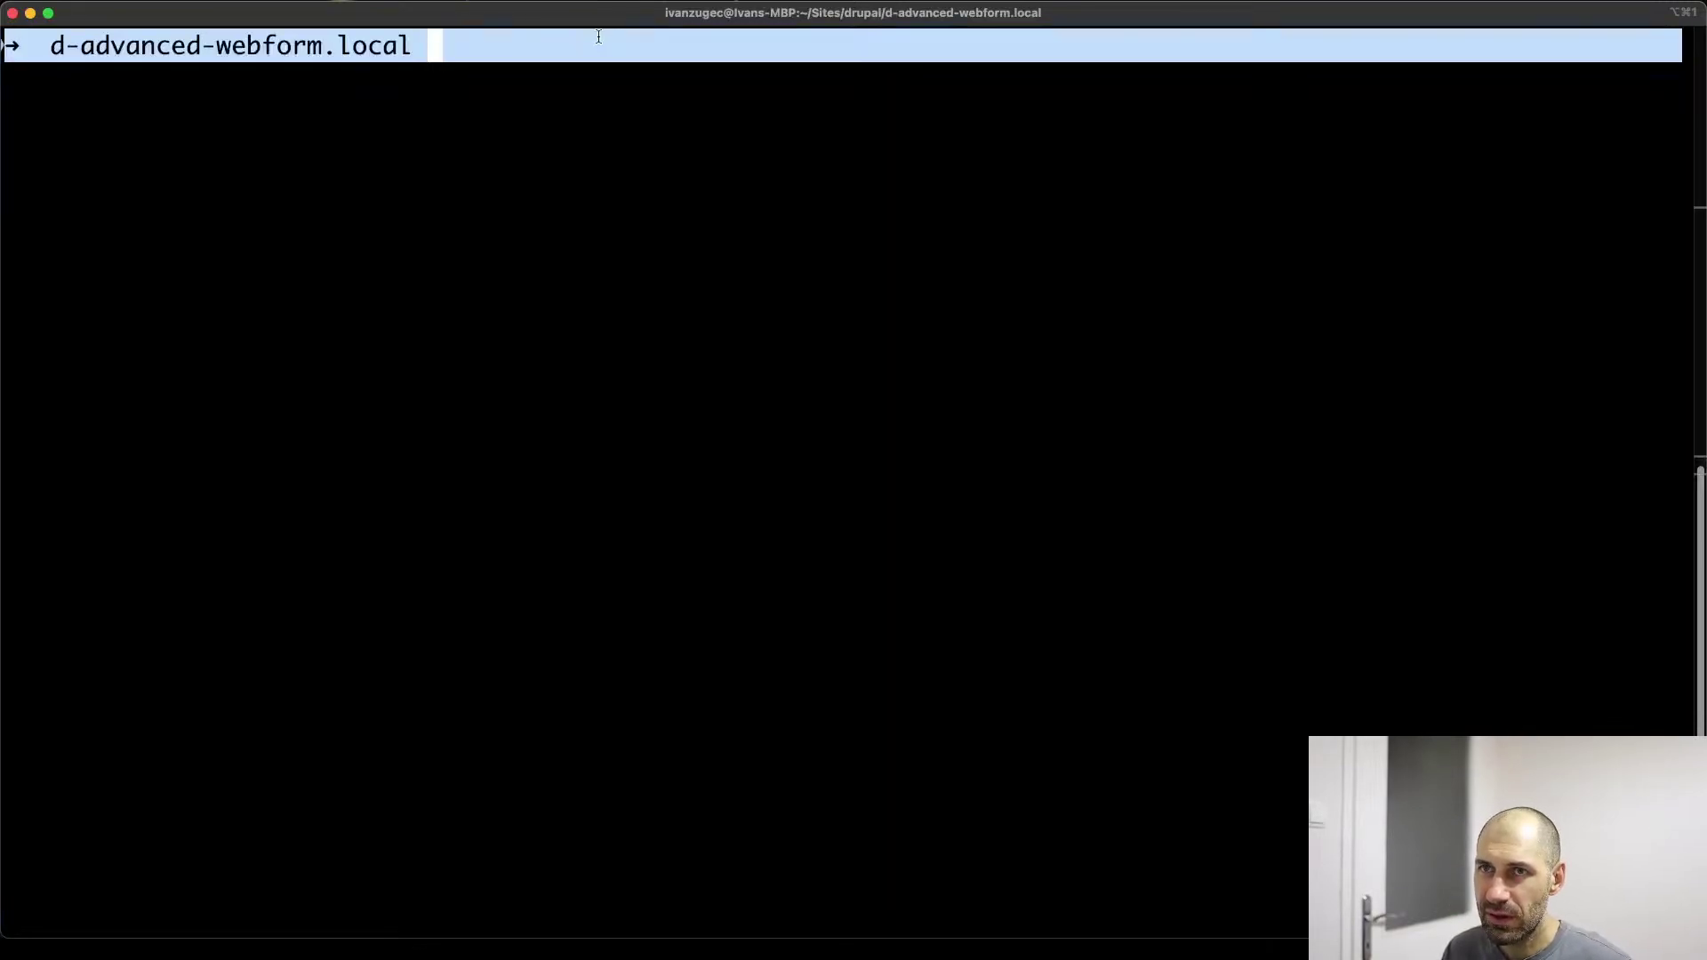
{"action": "left_click", "coordinate": [599, 40]}
{"action": "key", "text": "Return"}
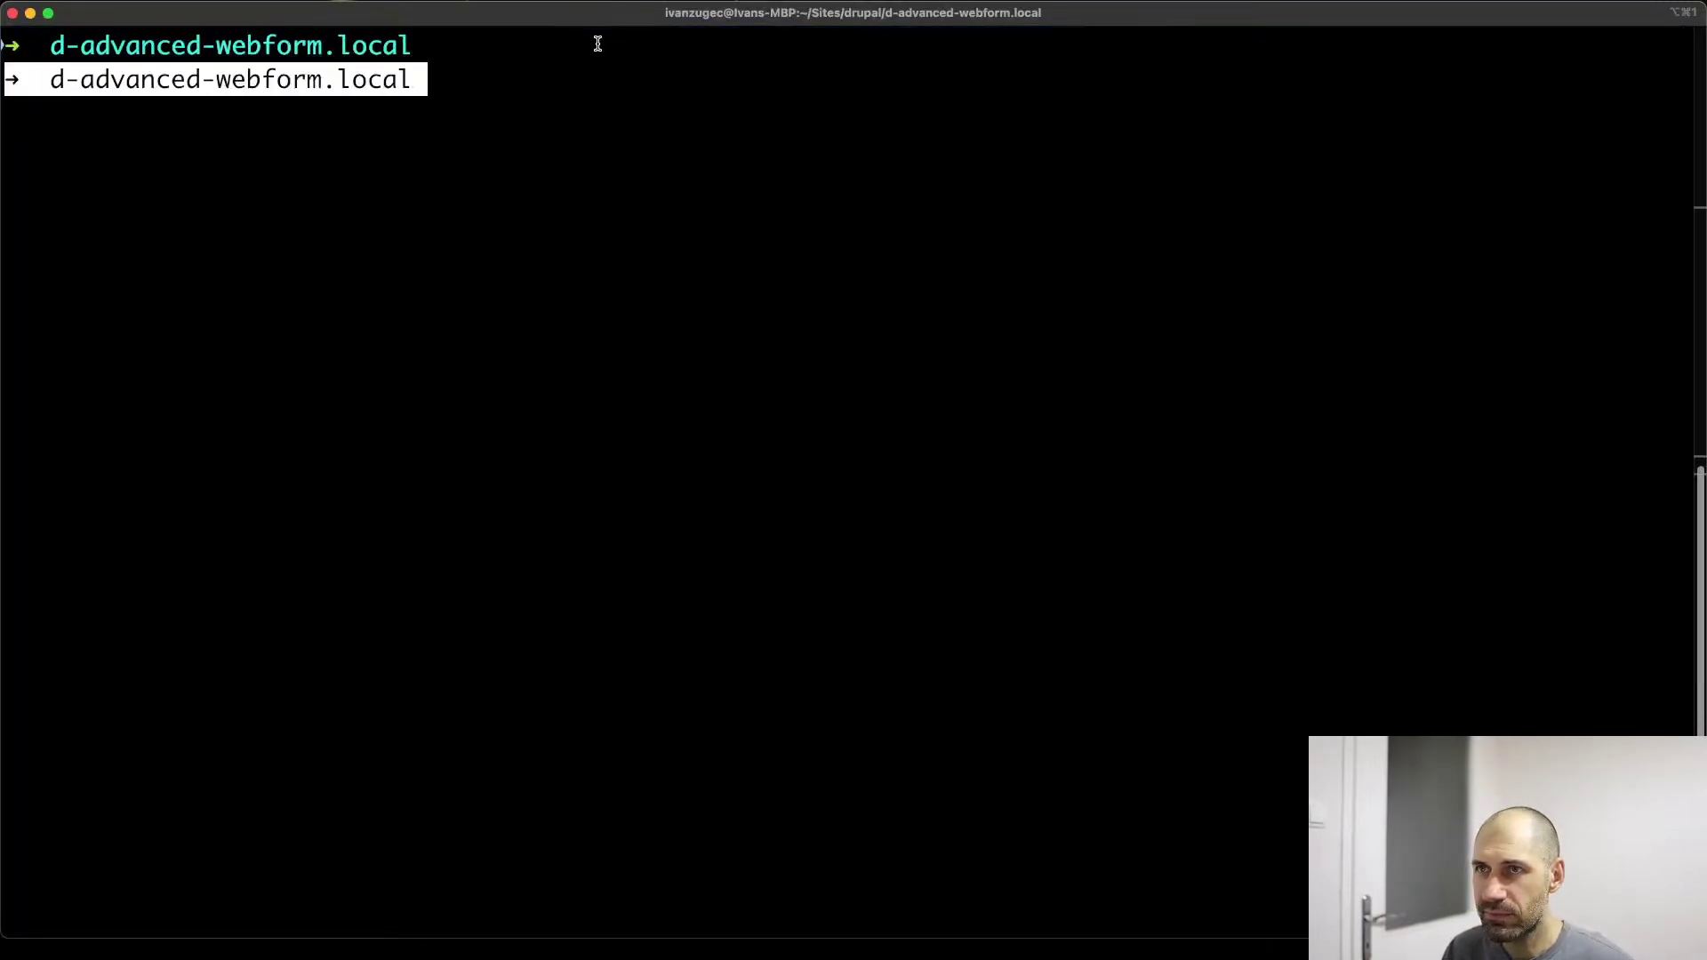
{"action": "key", "text": "super+Tab"}
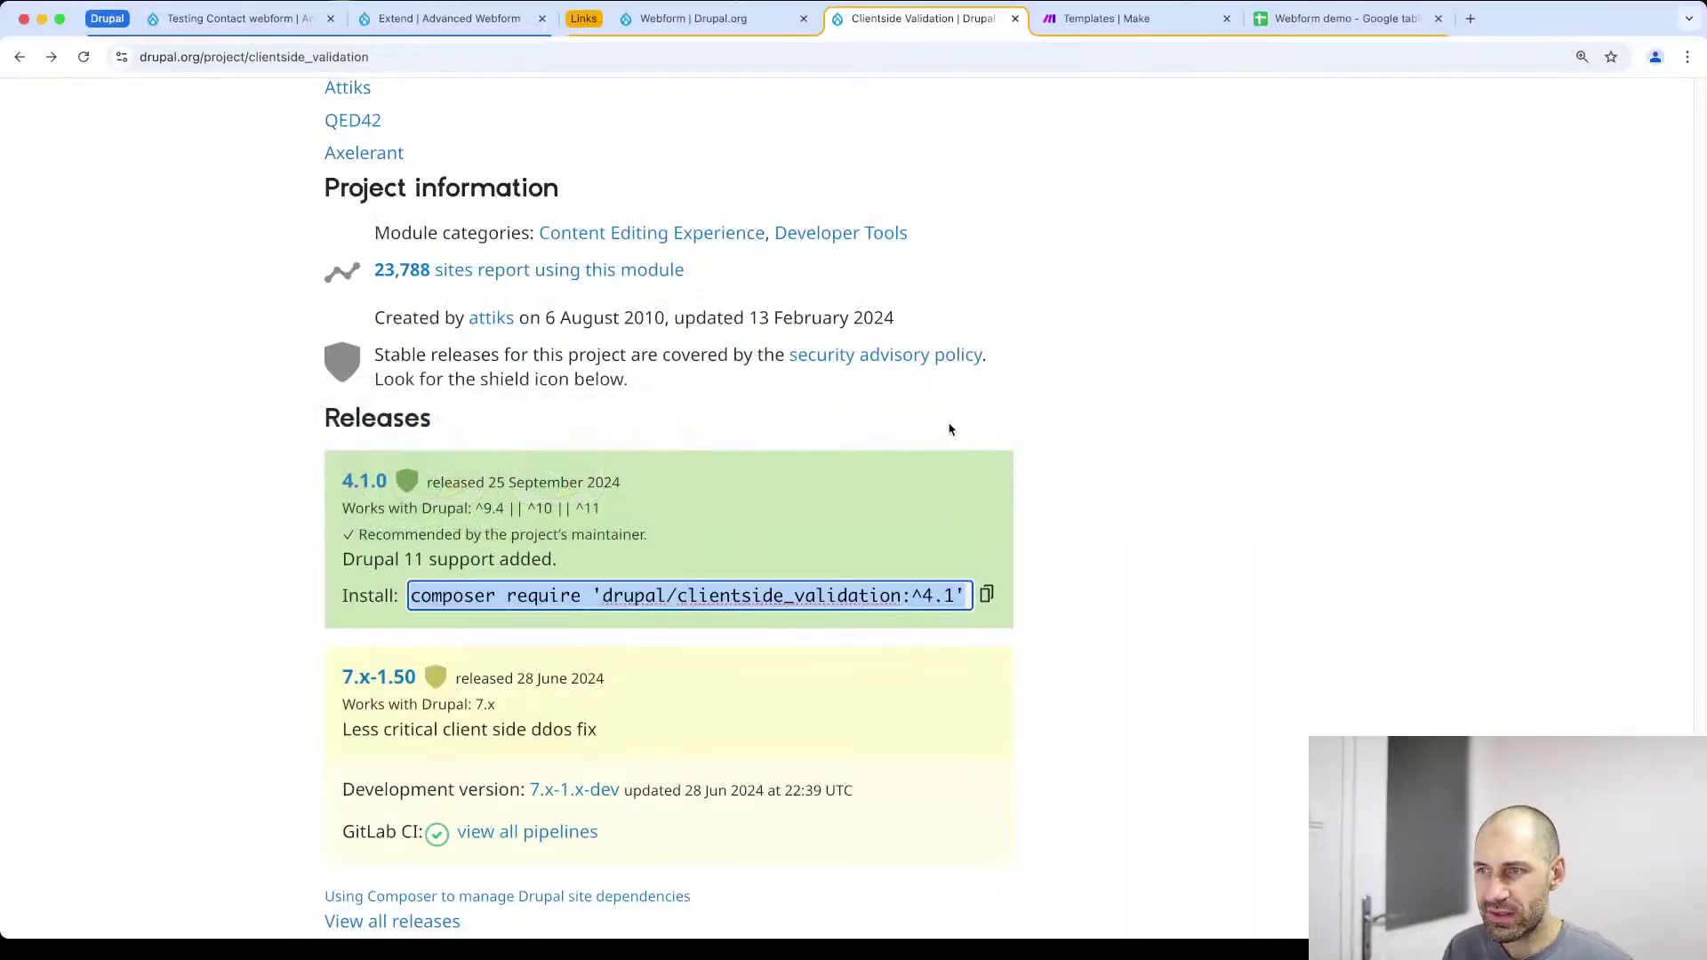
{"action": "left_click", "coordinate": [985, 595]}
{"action": "key", "text": "super+Tab"}
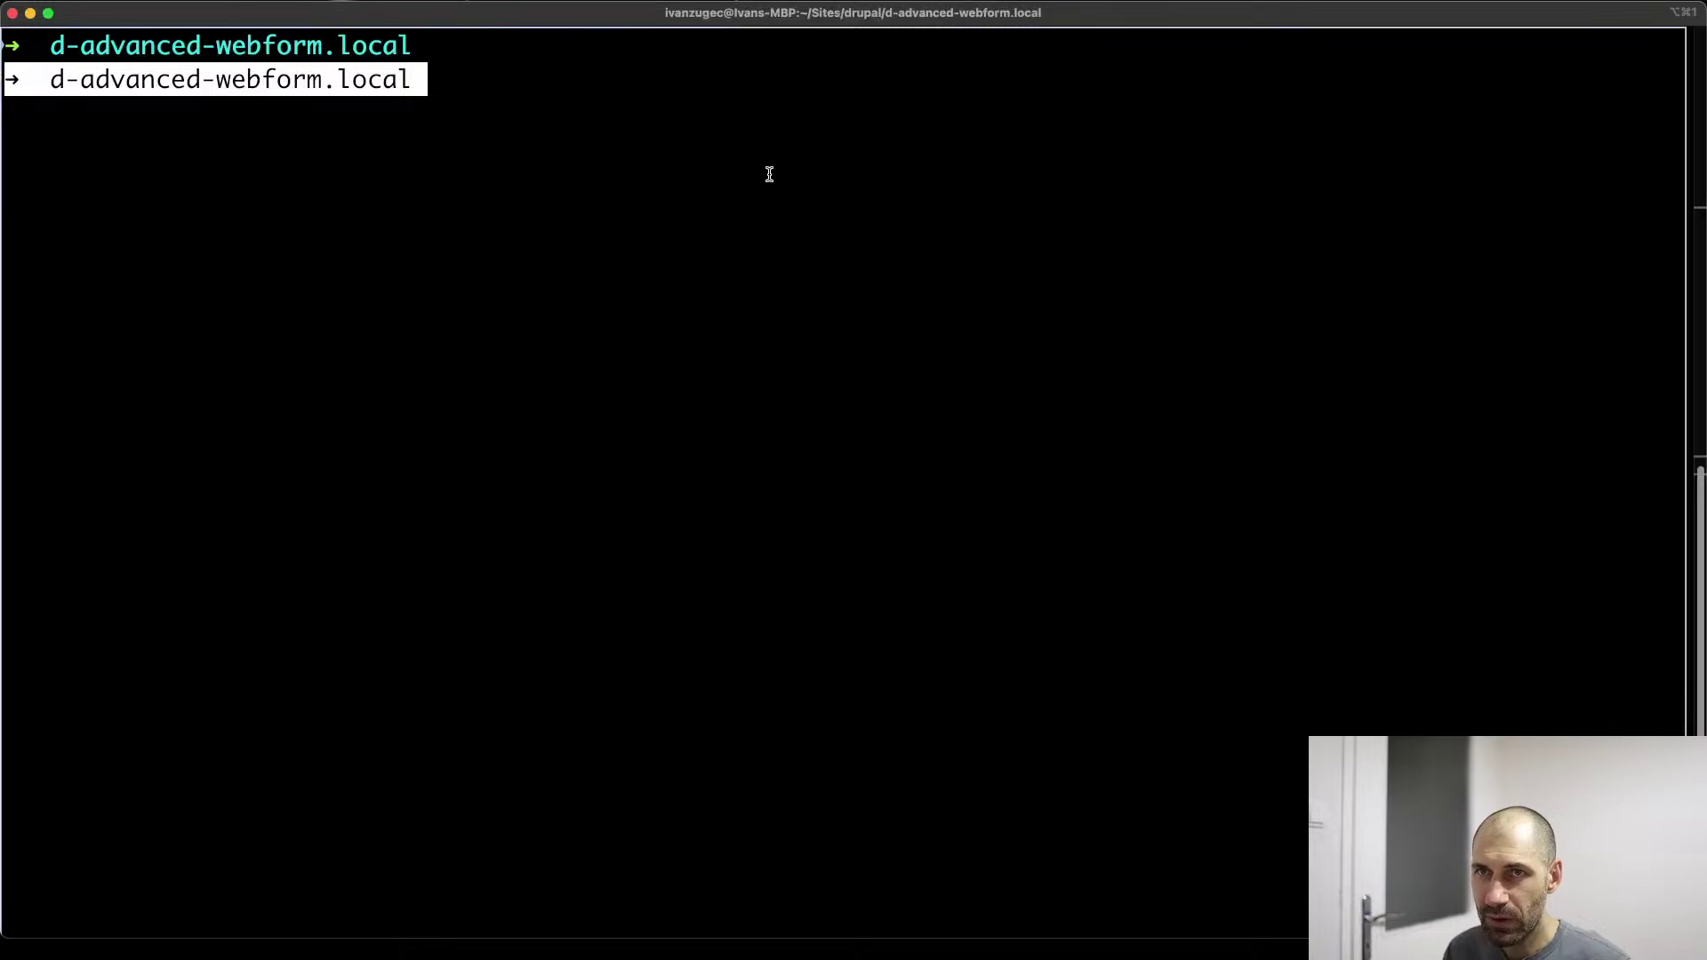
Clear the terminal, run composer require 'drupal/clientside_validation:^4.1', and return to the Extend page
{"action": "type", "text": "cle"}
{"action": "key", "text": "BackSpace"}
{"action": "key", "text": "BackSpace"}
{"action": "key", "text": "BackSpace"}
{"action": "key", "text": "ctrl+c"}
{"action": "type", "text": "clear"}
{"action": "key", "text": "Return"}
{"action": "key", "text": "super+v"}
{"action": "key", "text": "Return"}
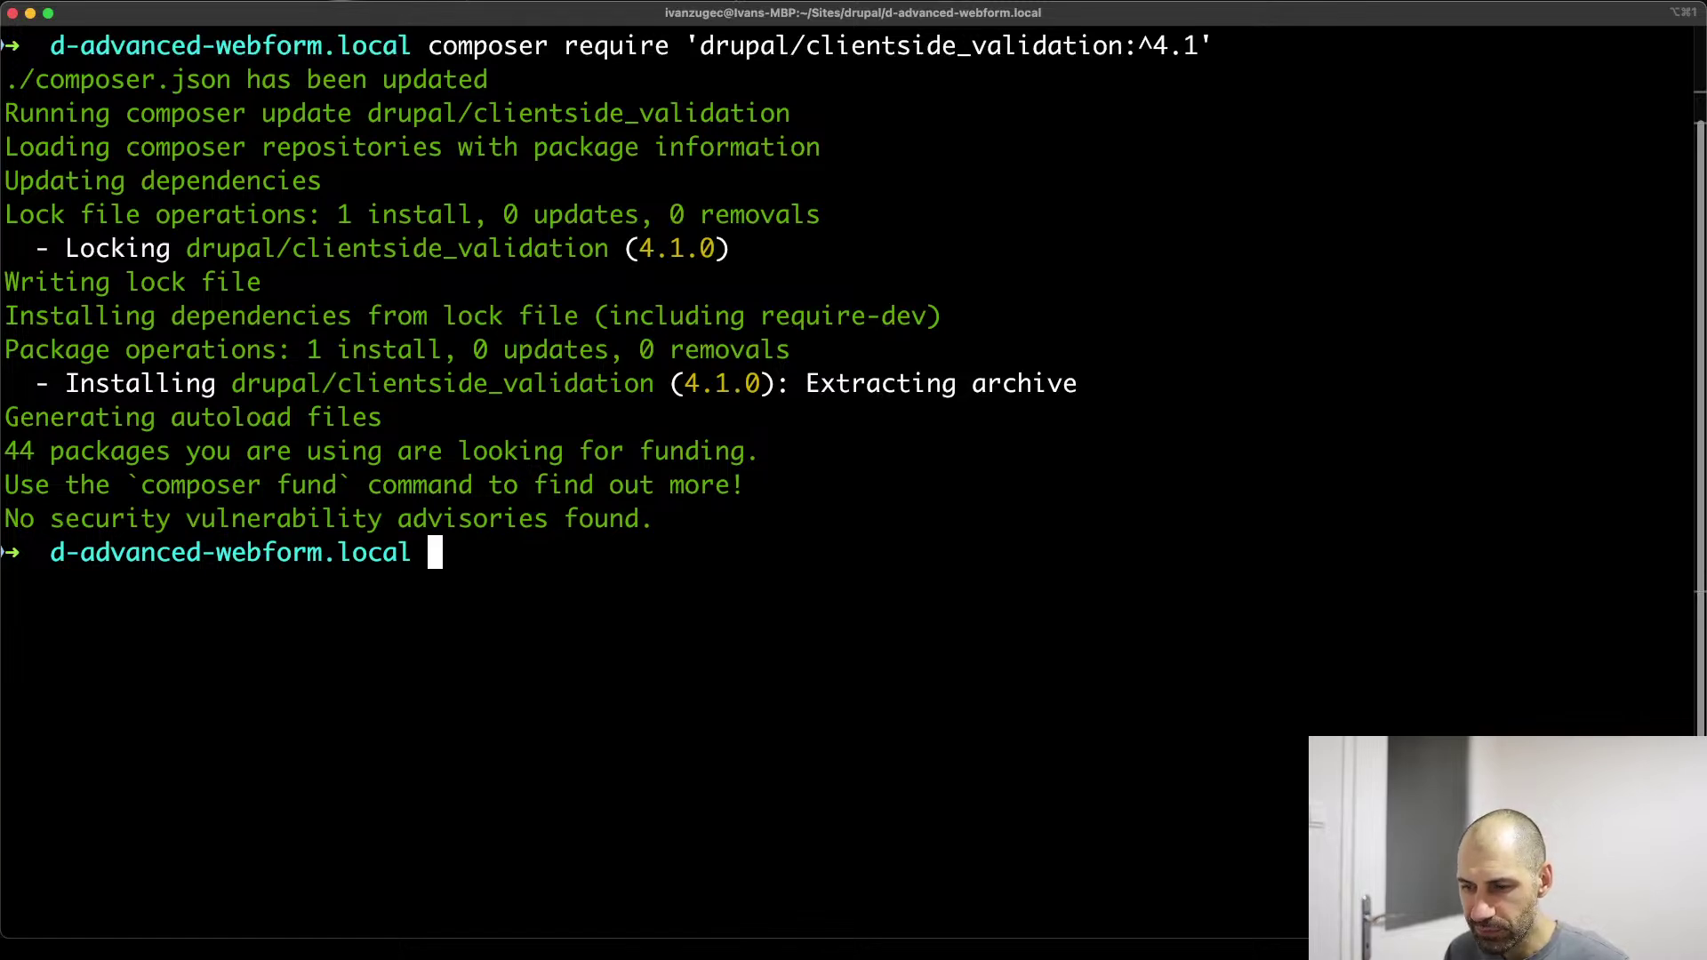
{"action": "key", "text": "super+Tab"}
{"action": "left_click", "coordinate": [445, 19]}
{"action": "left_click", "coordinate": [439, 56]}
Reload the modules page, filter by 'webform' and tick Webform Cards
{"action": "key", "text": "Return"}
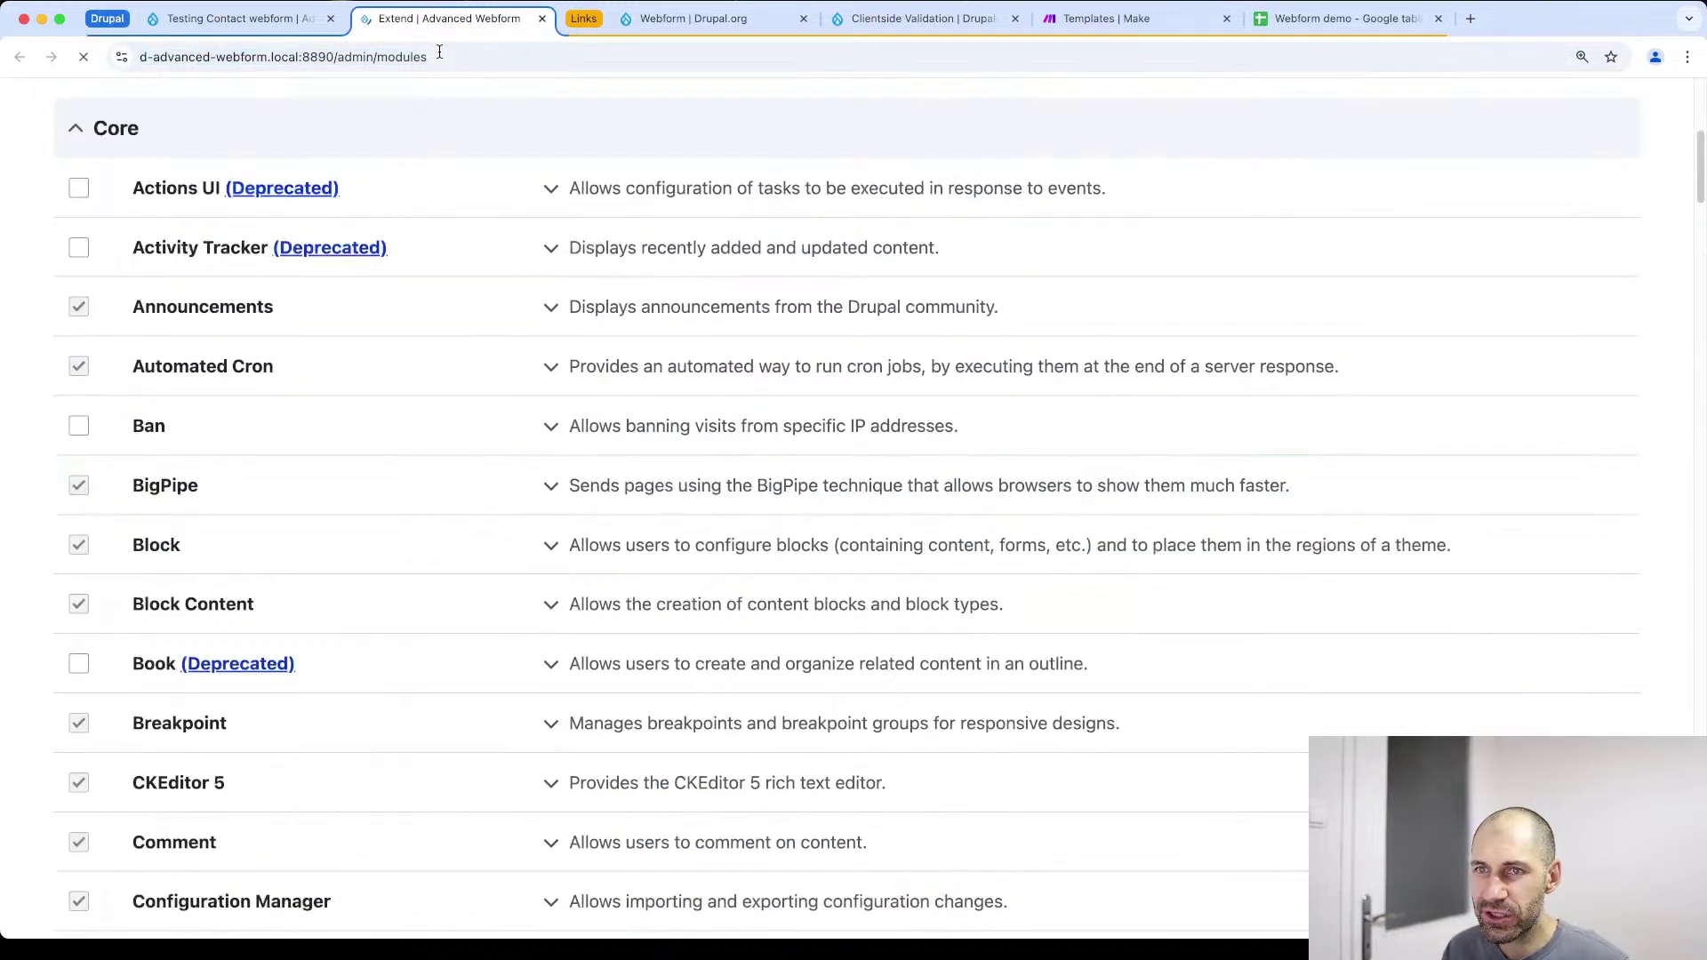
{"action": "scroll", "coordinate": [248, 432], "scroll_direction": "up", "scroll_amount": 6}
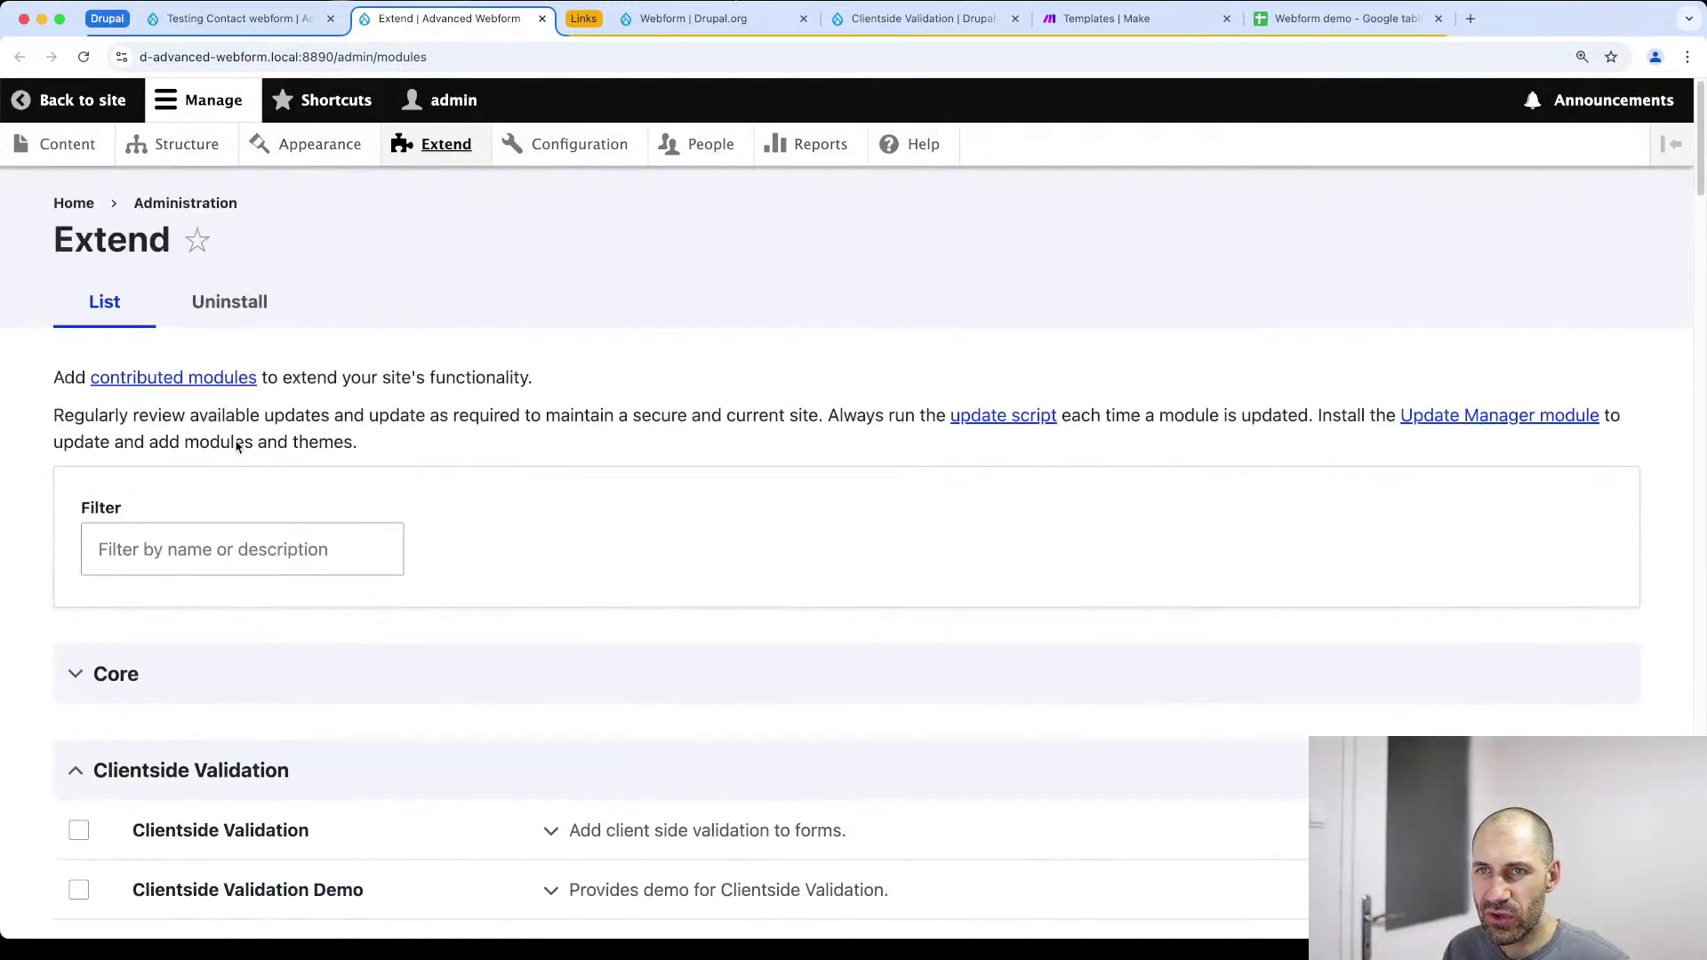
{"action": "left_click", "coordinate": [216, 530]}
{"action": "type", "text": "webform"}
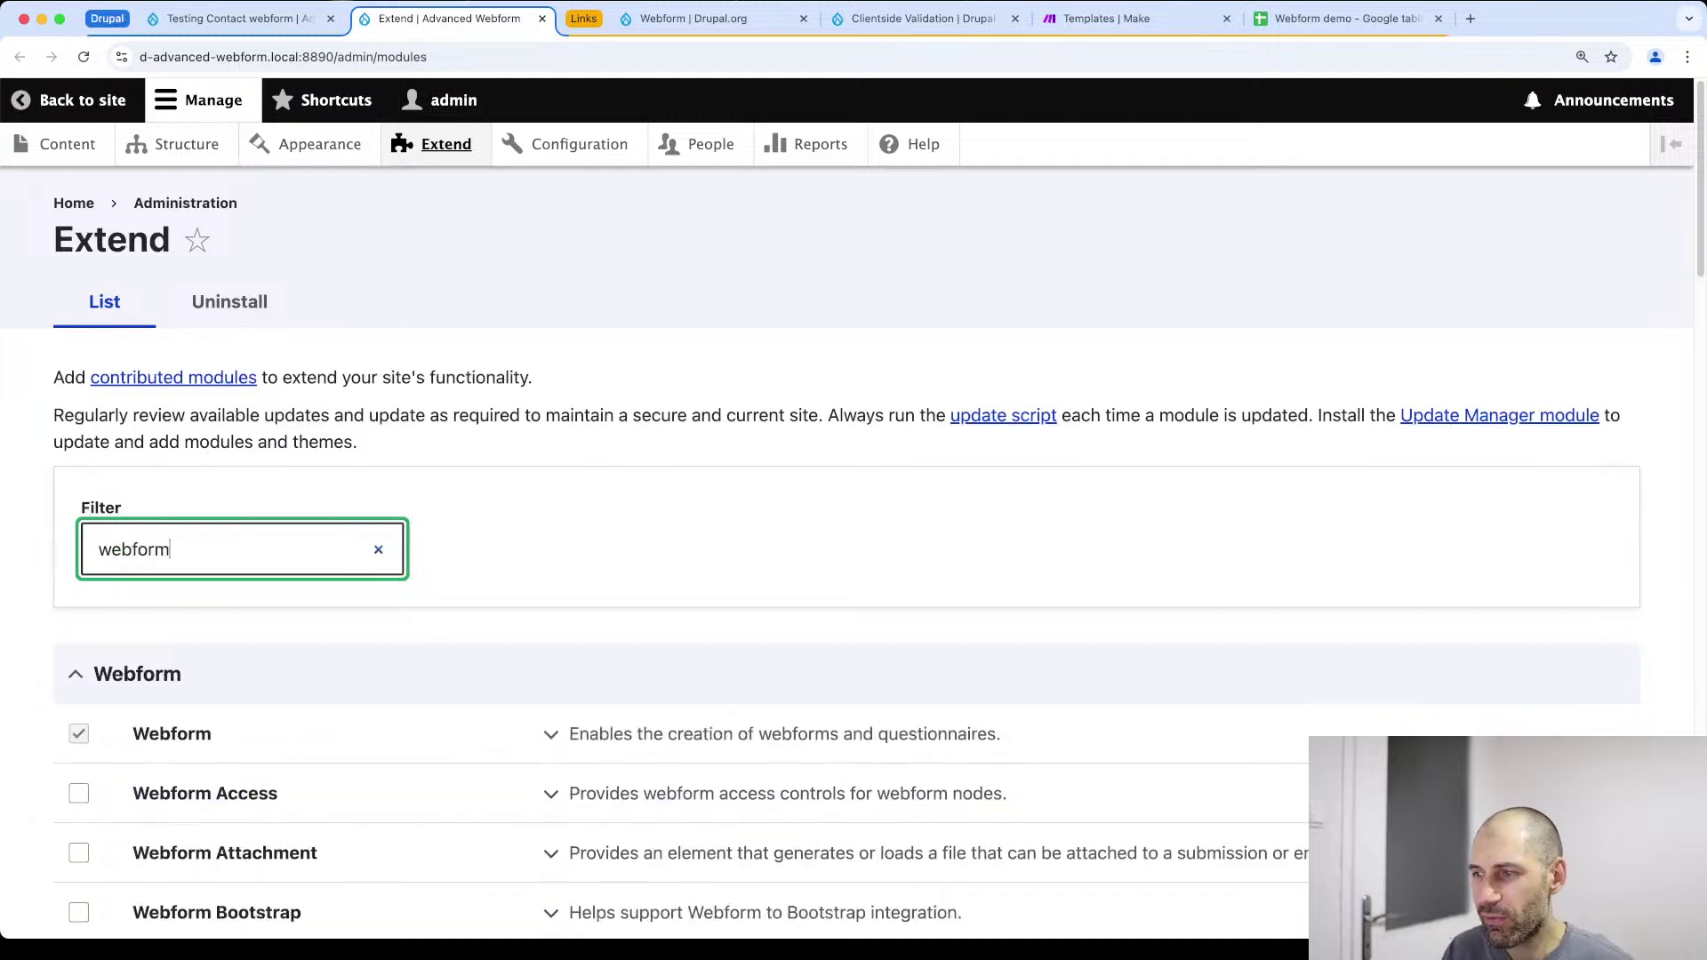
{"action": "scroll", "coordinate": [229, 475], "scroll_direction": "down", "scroll_amount": 10}
{"action": "scroll", "coordinate": [249, 493], "scroll_direction": "up", "scroll_amount": 1}
{"action": "left_click", "coordinate": [240, 490]}
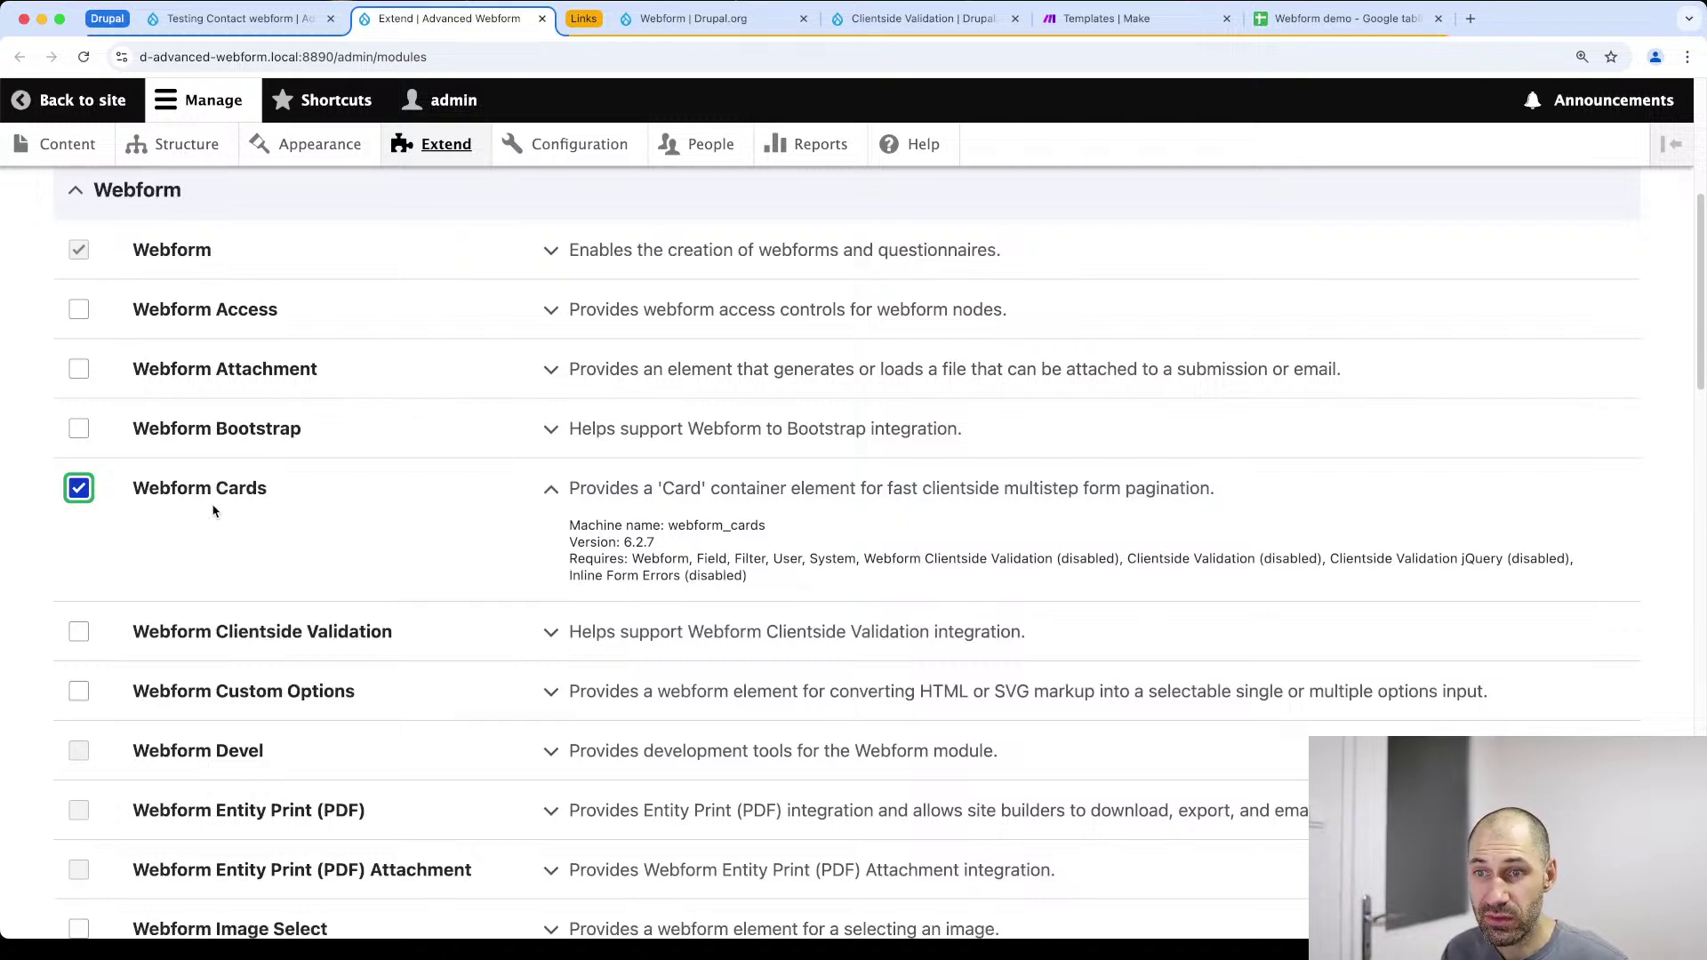
Install Webform Cards and accept its Clientside Validation and Inline Form Errors dependencies
{"action": "scroll", "coordinate": [222, 498], "scroll_direction": "down", "scroll_amount": 20}
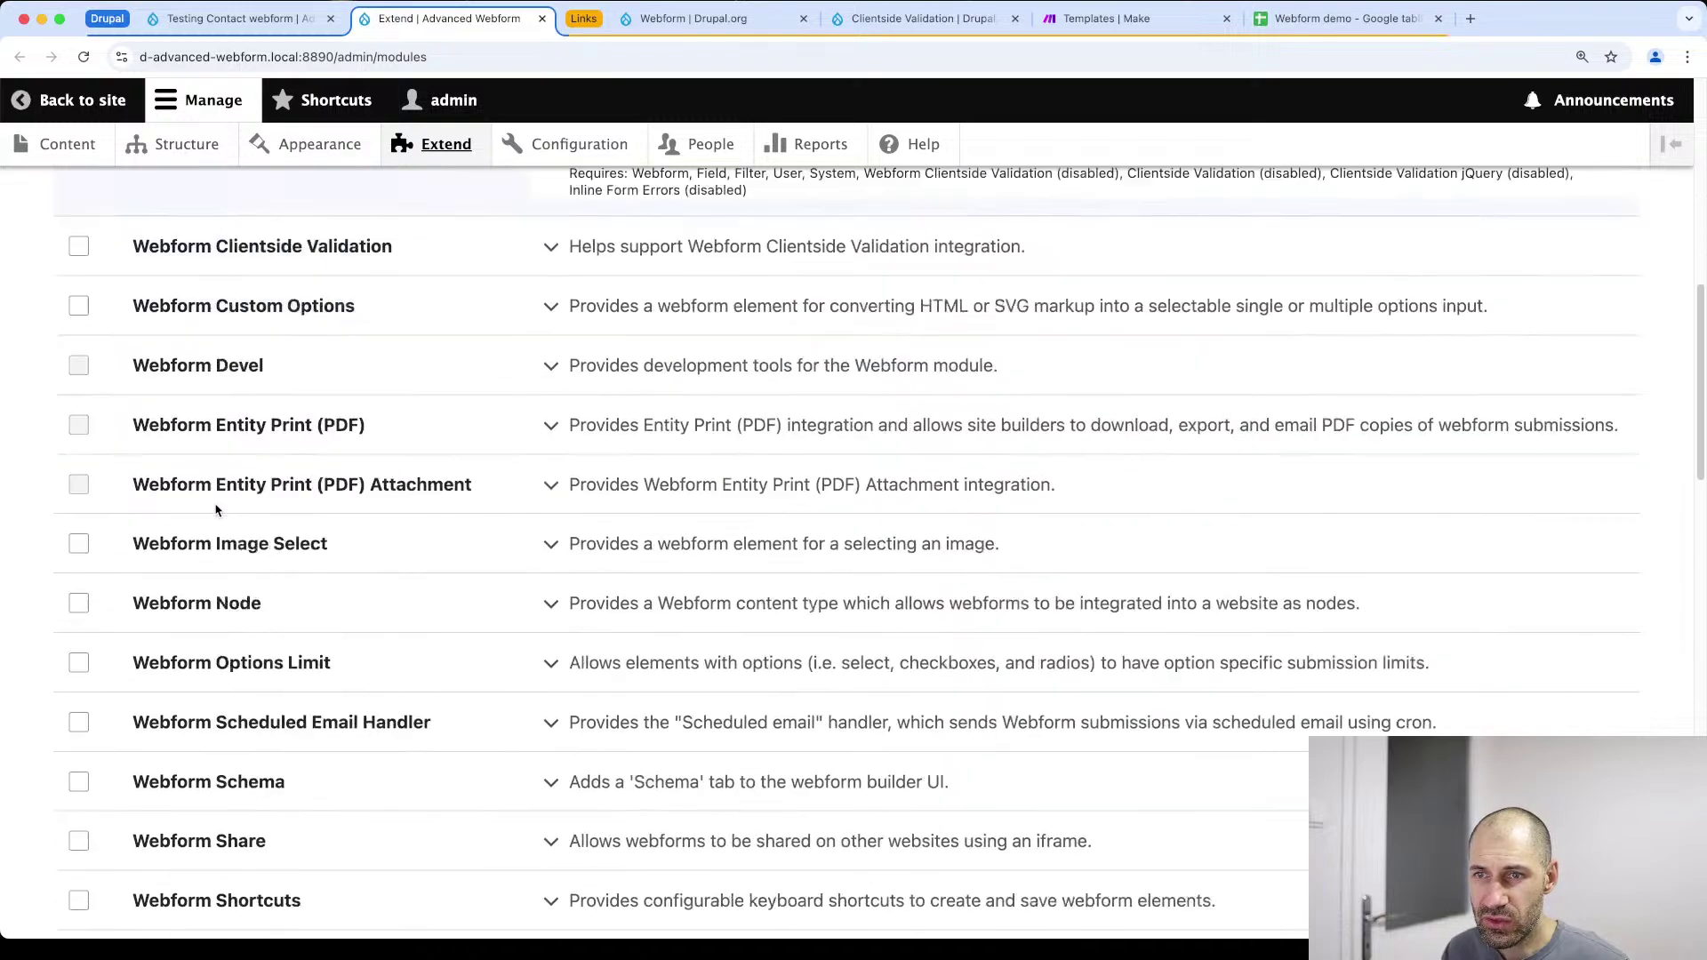
{"action": "scroll", "coordinate": [120, 864], "scroll_direction": "down", "scroll_amount": 6}
{"action": "left_click", "coordinate": [118, 800]}
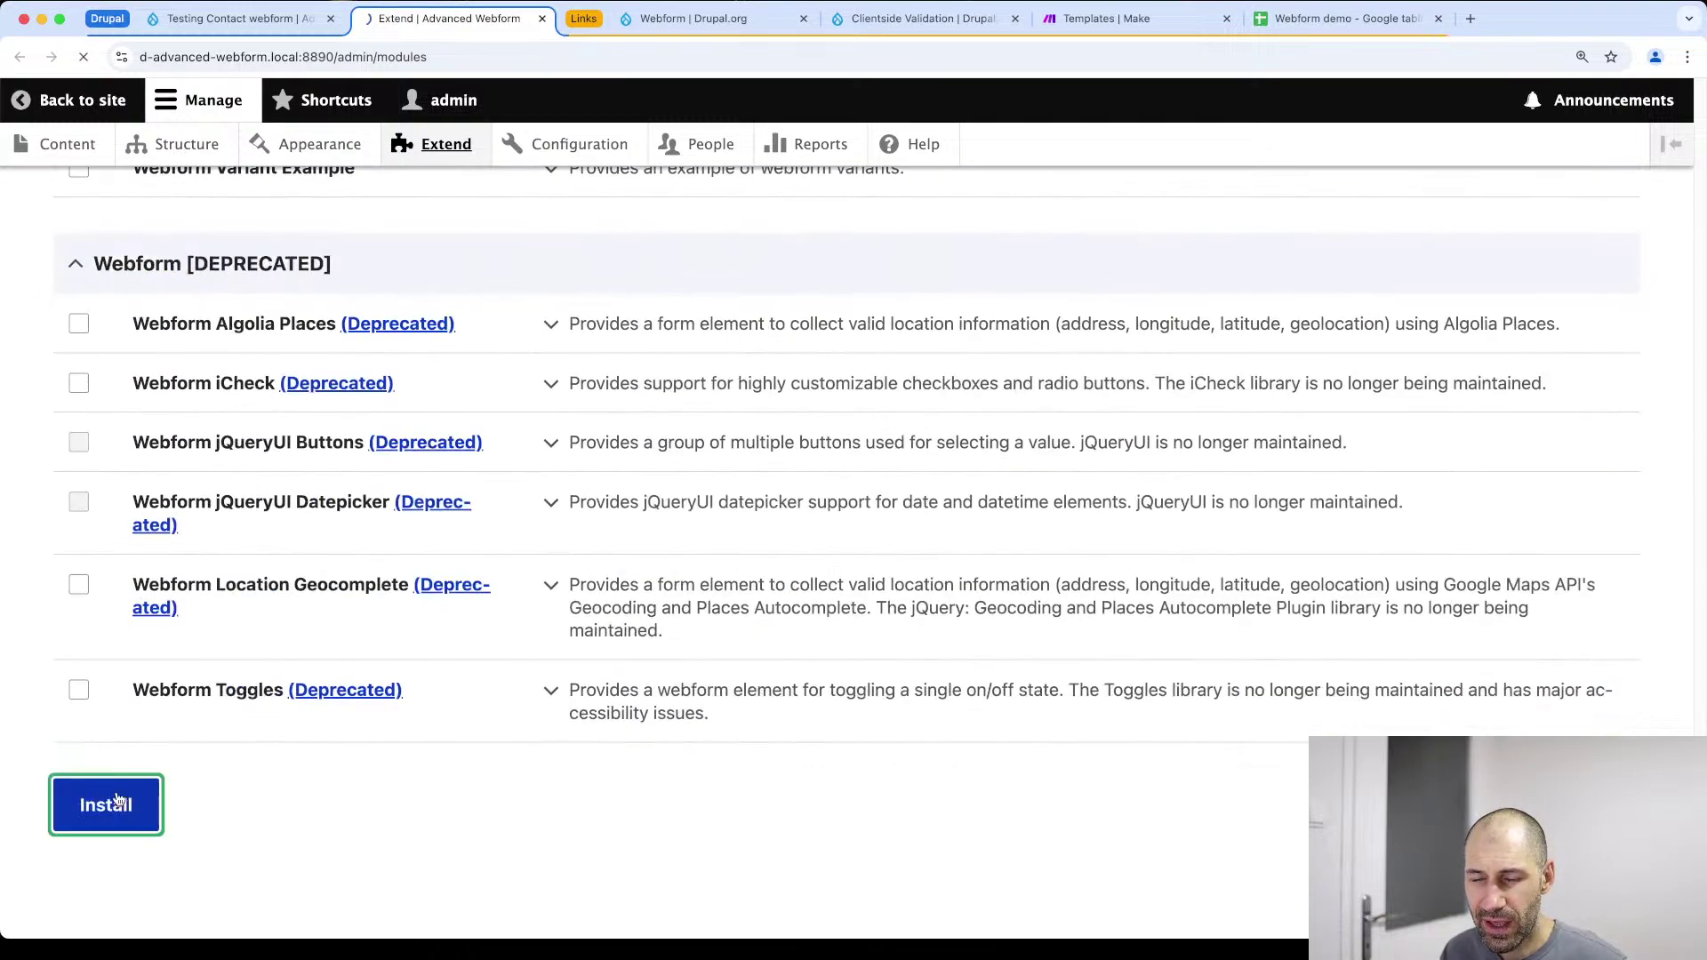
{"action": "left_click", "coordinate": [146, 431]}
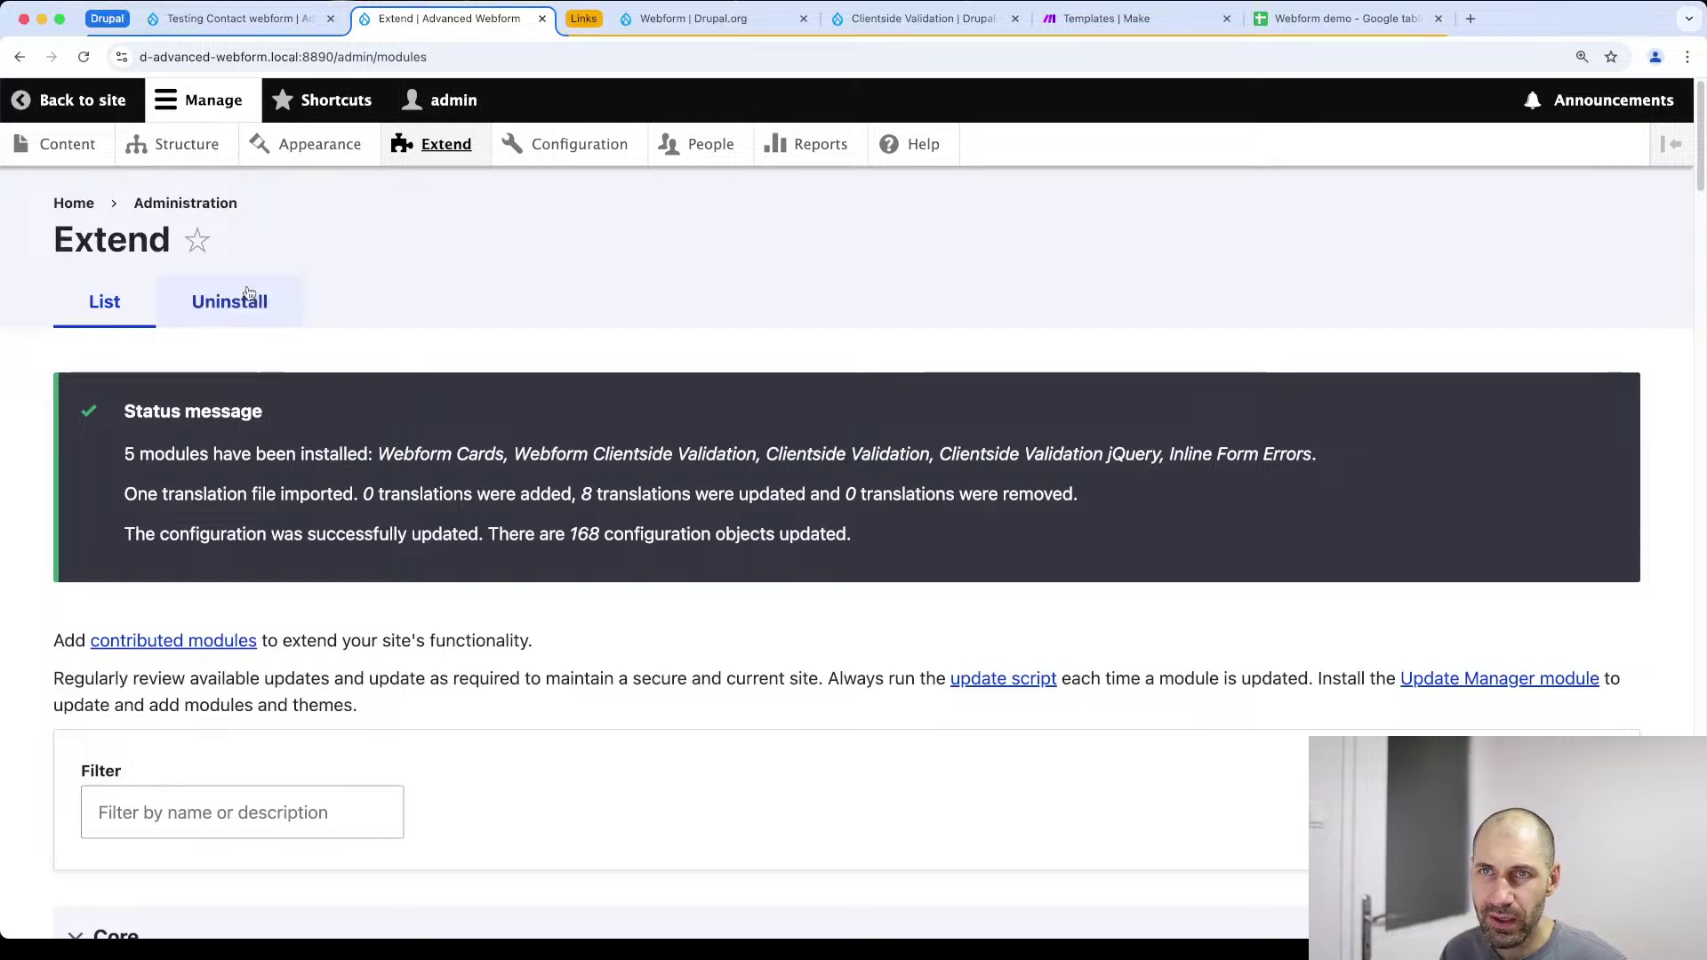
{"action": "left_click", "coordinate": [198, 151]}
Open the Contact webform's element builder from the Webforms list
{"action": "scroll", "coordinate": [168, 702], "scroll_direction": "down", "scroll_amount": 5}
{"action": "left_click", "coordinate": [151, 746]}
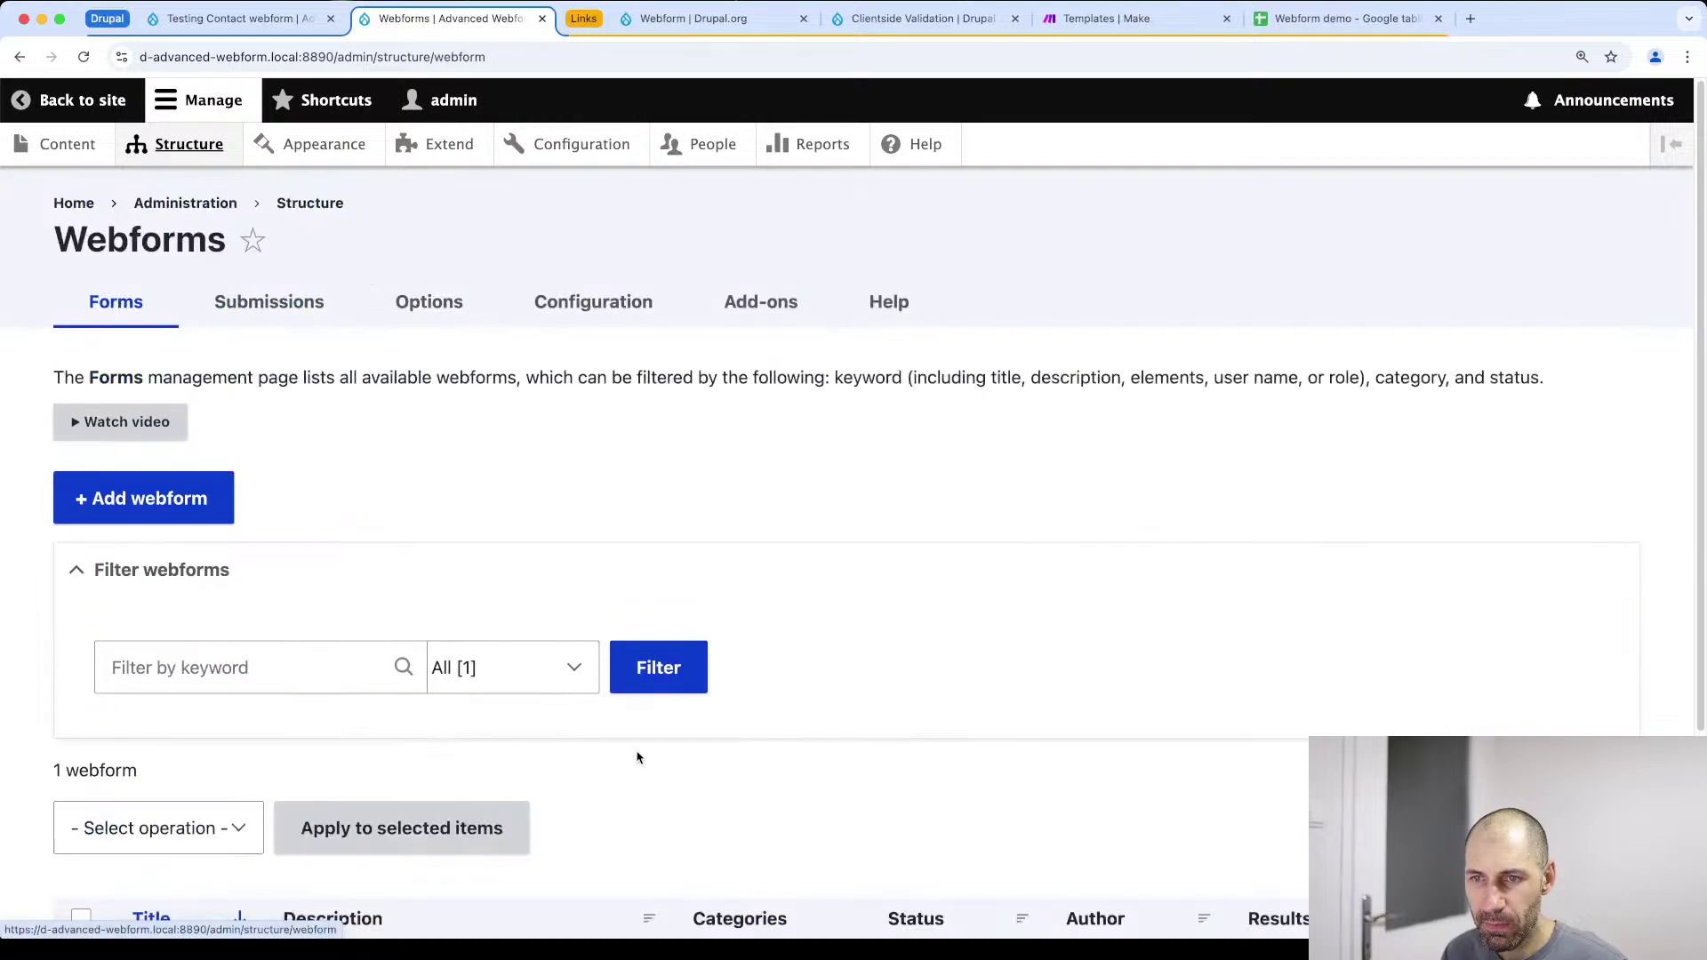
{"action": "scroll", "coordinate": [720, 771], "scroll_direction": "down", "scroll_amount": 3}
{"action": "left_click", "coordinate": [1473, 701]}
{"action": "scroll", "coordinate": [664, 564], "scroll_direction": "down", "scroll_amount": 6}
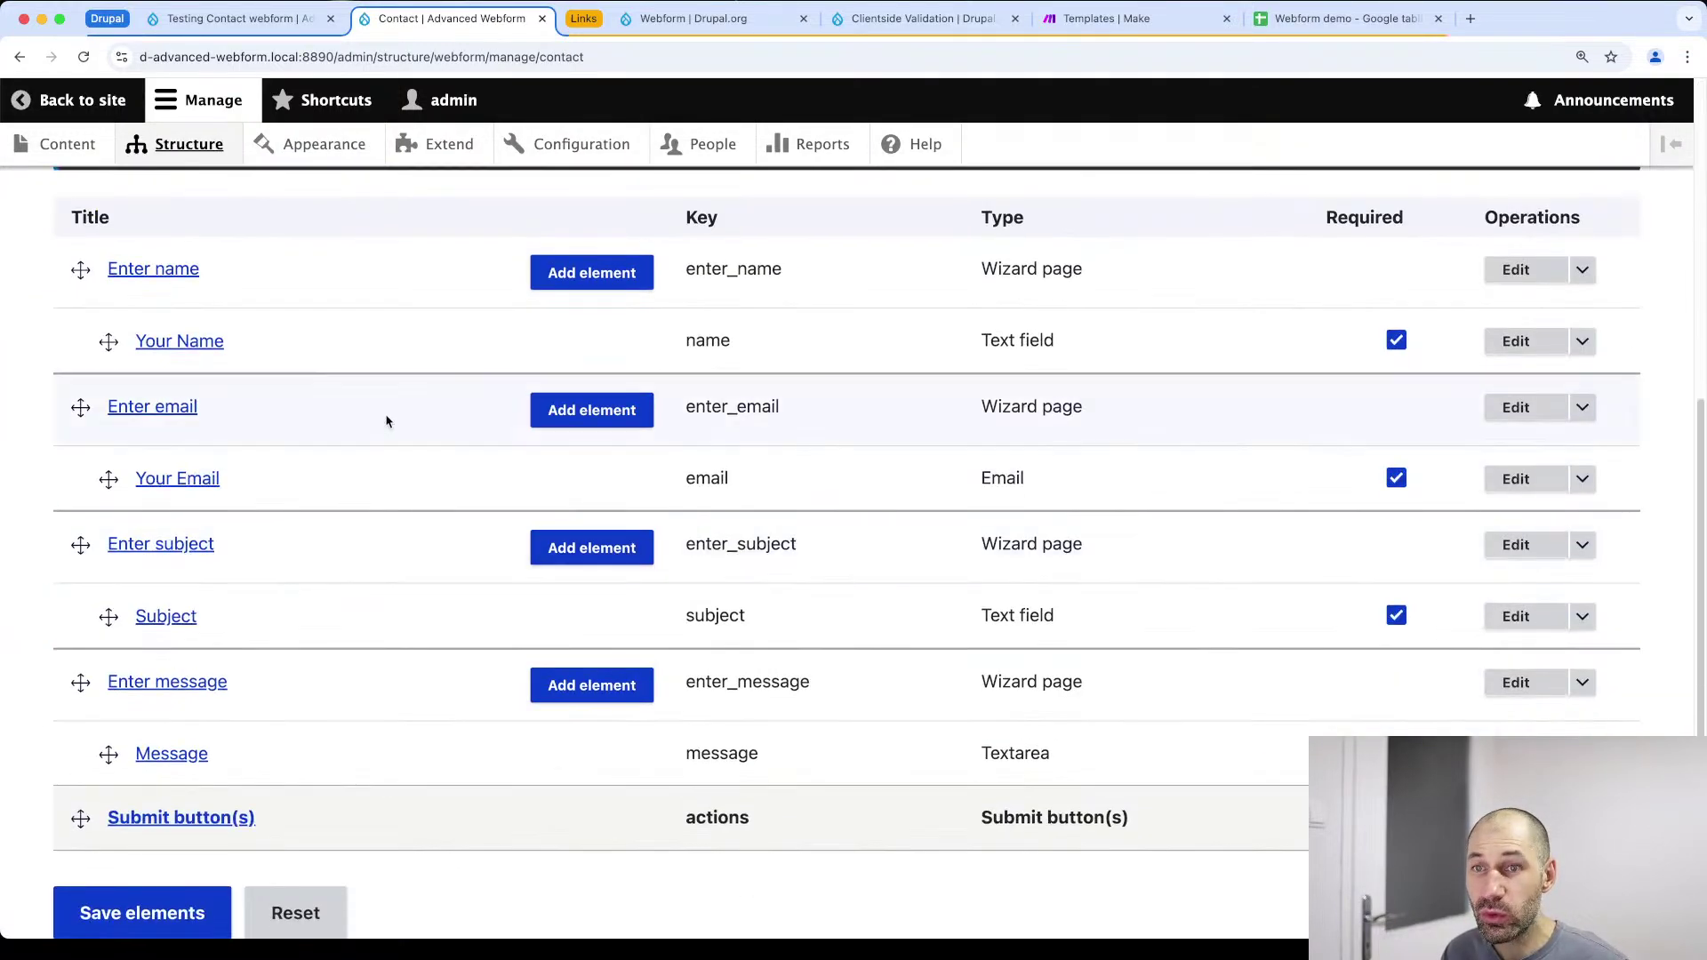
{"action": "scroll", "coordinate": [477, 477], "scroll_direction": "up", "scroll_amount": 3}
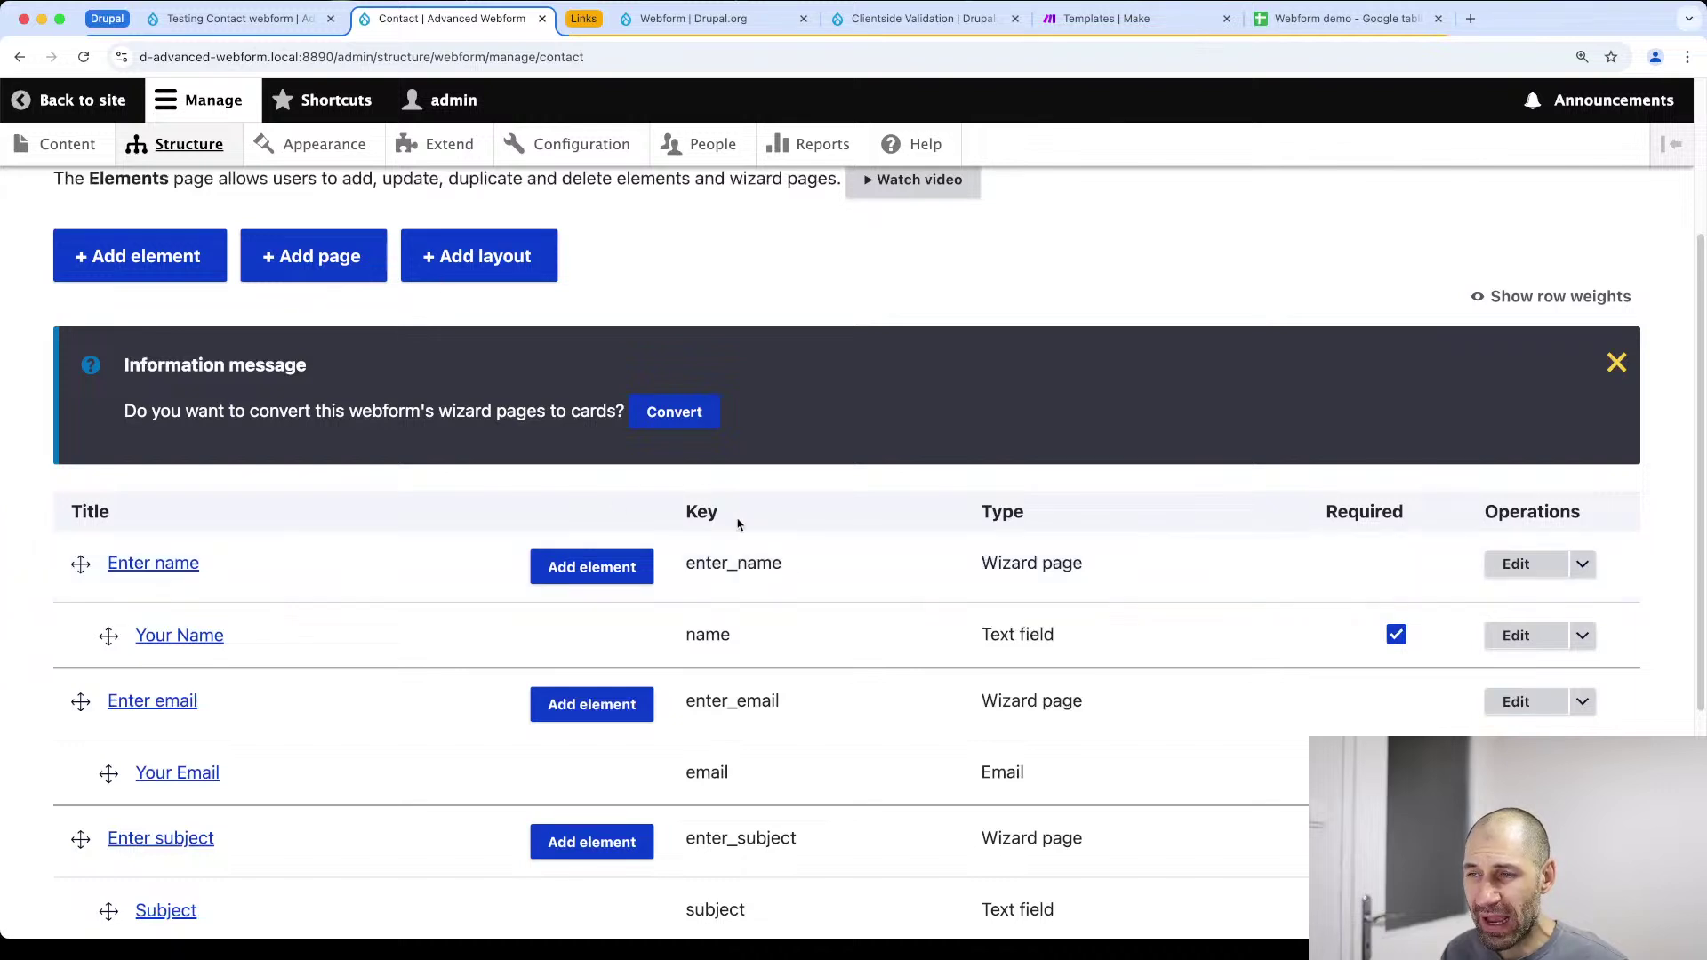
Convert the Contact form's four wizard pages to cards and save the elements
{"action": "left_click", "coordinate": [667, 414]}
{"action": "left_click", "coordinate": [601, 674]}
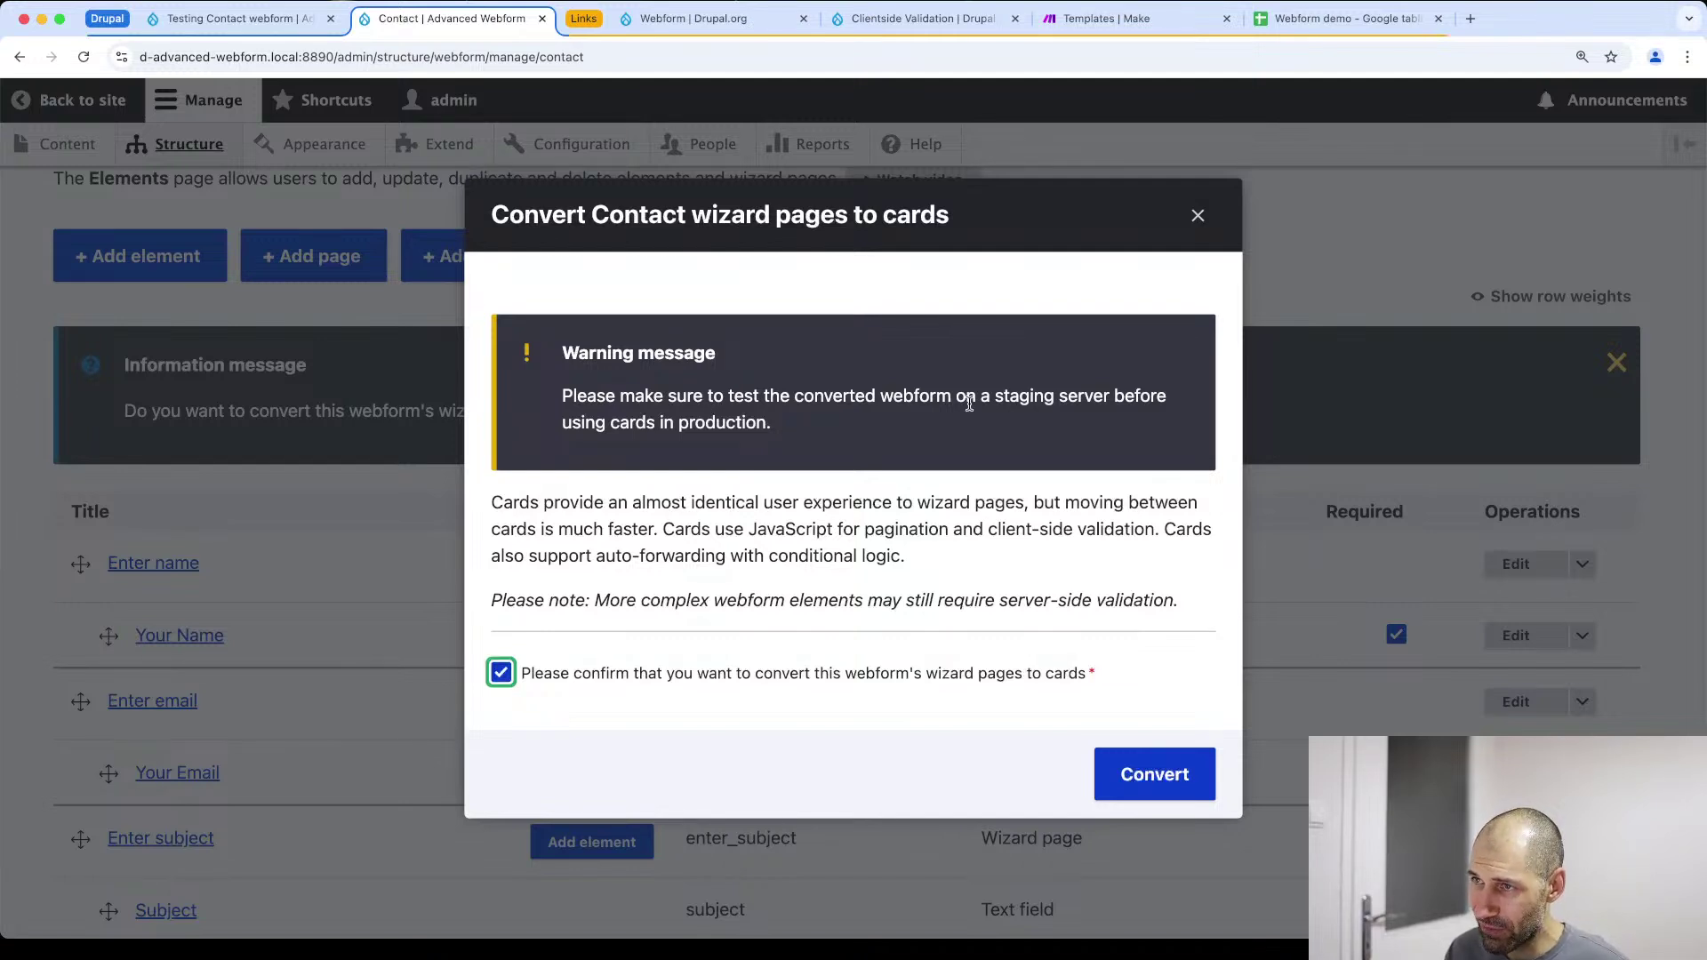
{"action": "left_click", "coordinate": [1178, 776]}
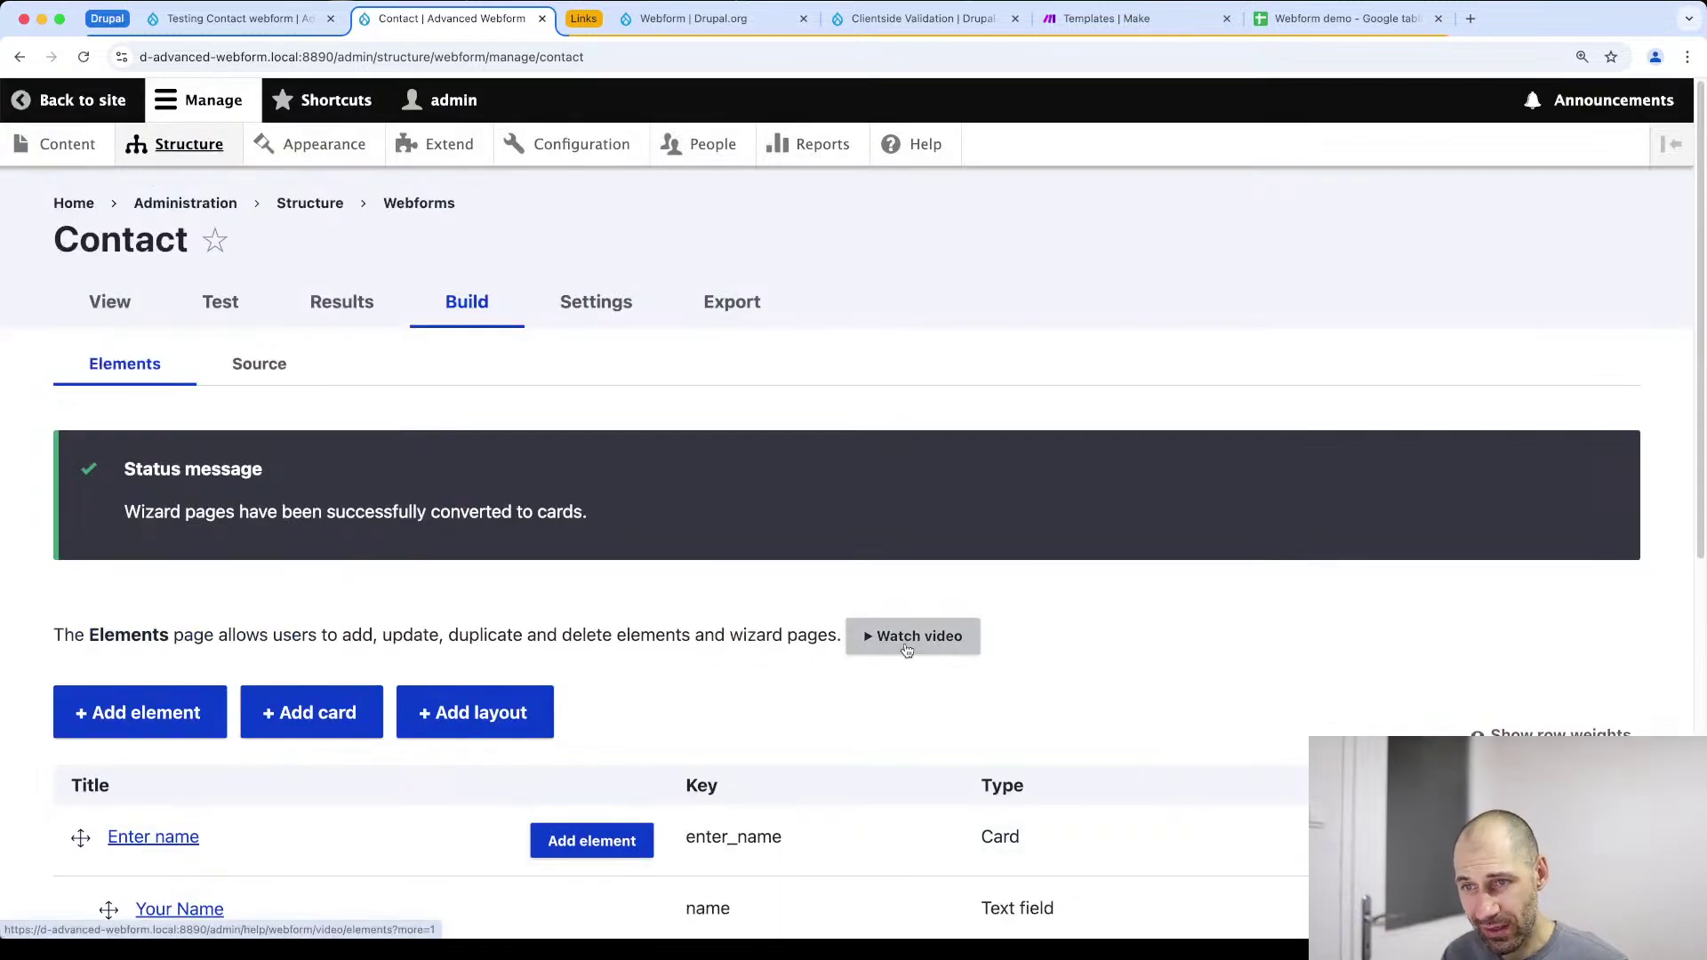
{"action": "scroll", "coordinate": [427, 712], "scroll_direction": "down", "scroll_amount": 3}
{"action": "left_click_drag", "start_coordinate": [978, 501], "coordinate": [1026, 505]}
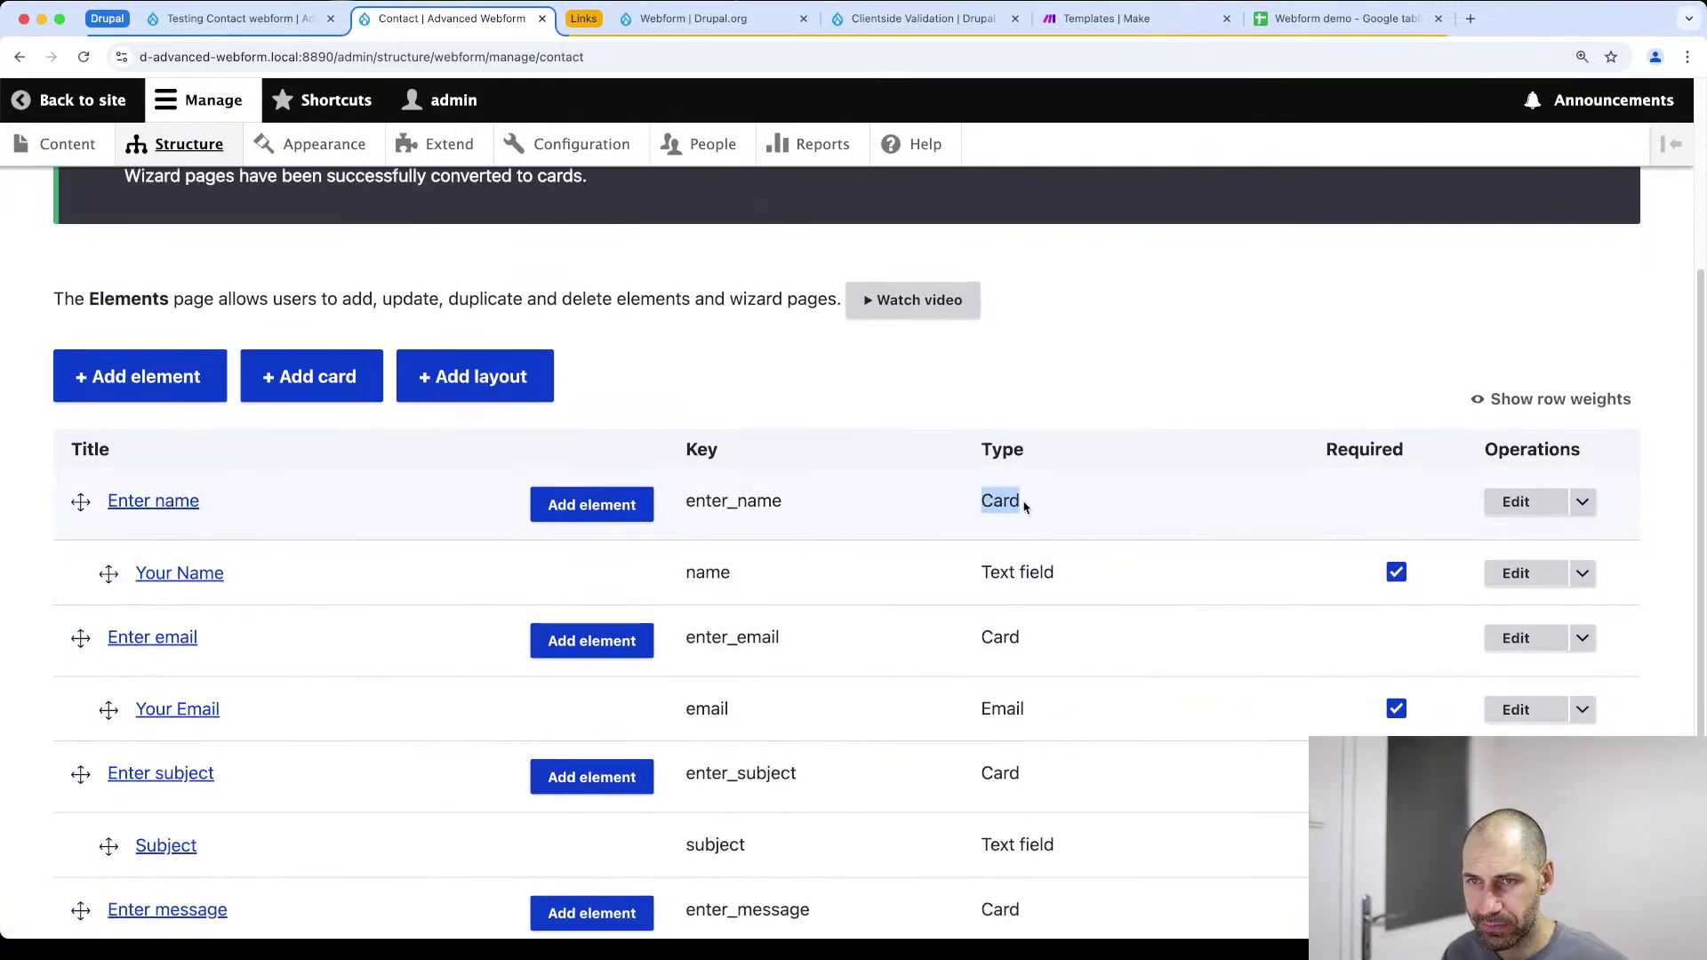
{"action": "scroll", "coordinate": [735, 561], "scroll_direction": "down", "scroll_amount": 4}
{"action": "left_click", "coordinate": [142, 805]}
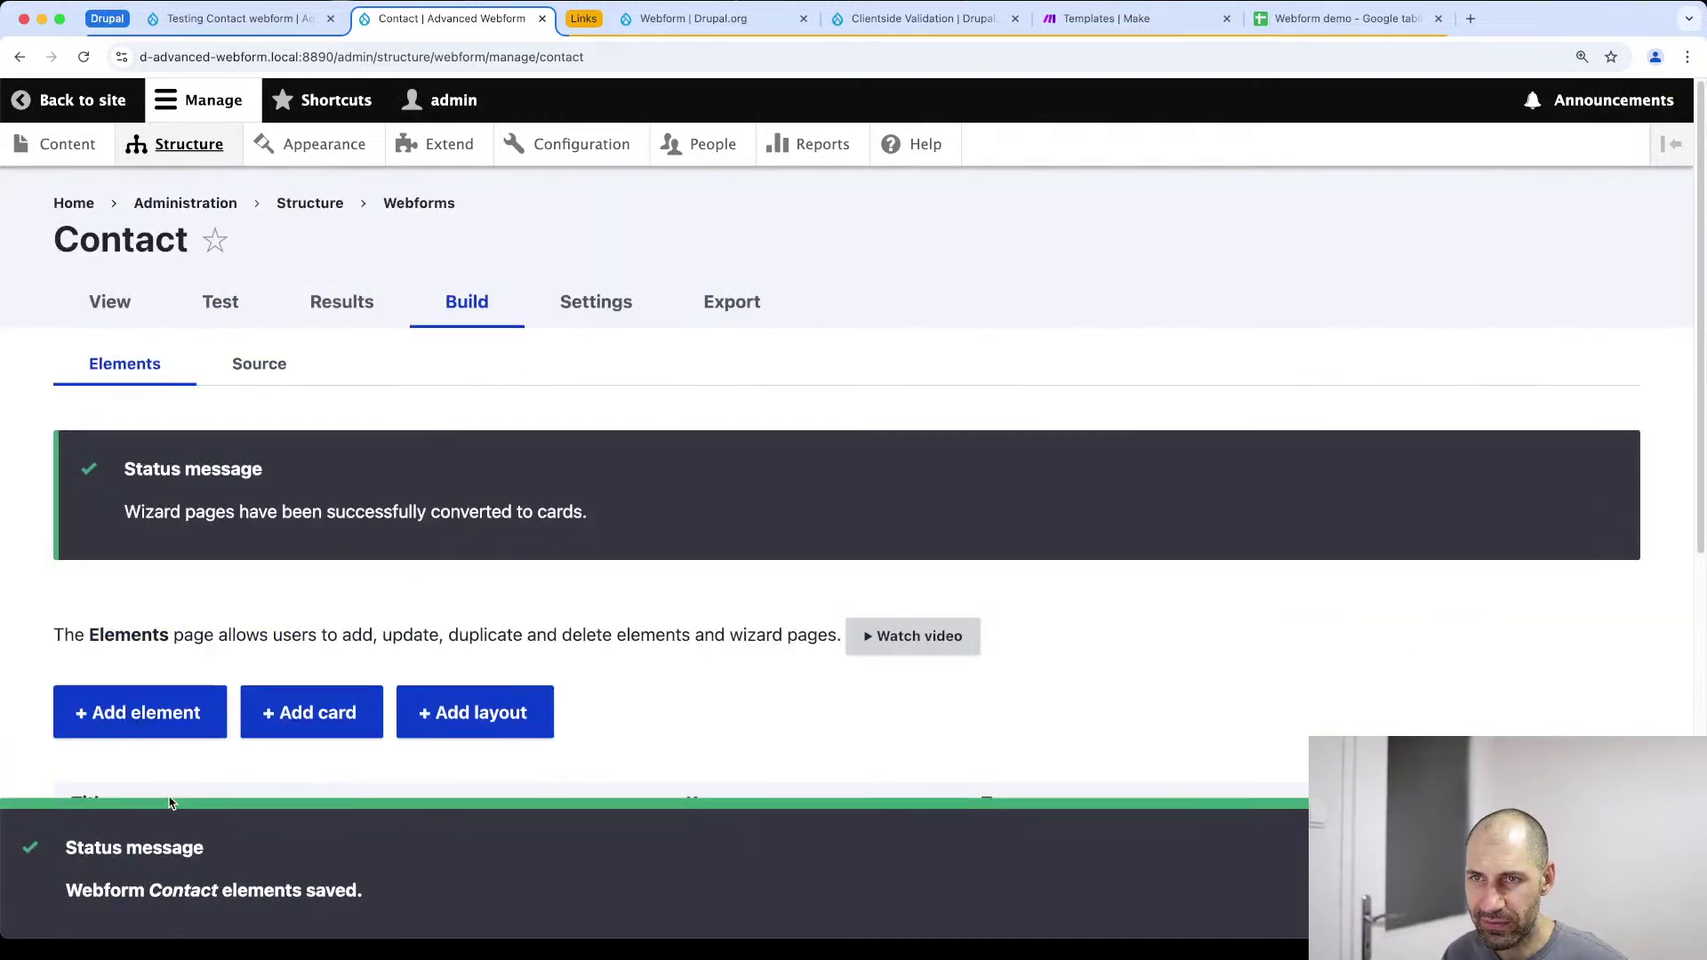
{"action": "left_click", "coordinate": [234, 304]}
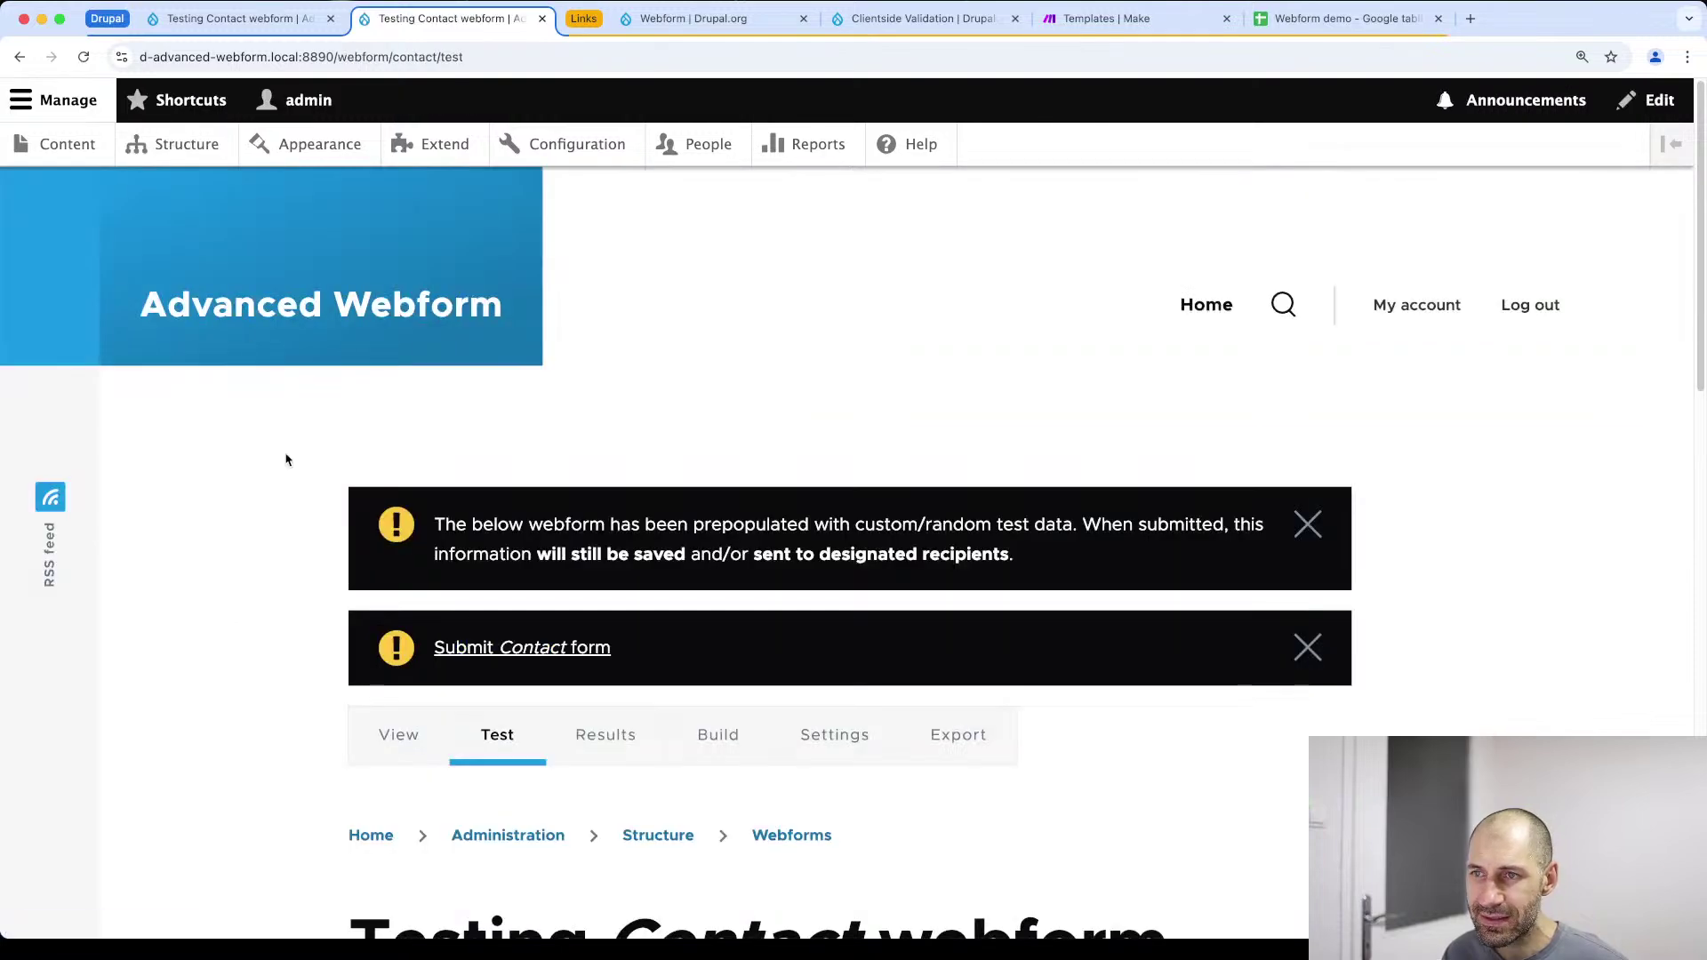
Step forward and back through the name, email, subject and message cards
{"action": "scroll", "coordinate": [301, 477], "scroll_direction": "down", "scroll_amount": 8}
{"action": "scroll", "coordinate": [301, 476], "scroll_direction": "down", "scroll_amount": 5}
{"action": "left_click", "coordinate": [431, 778]}
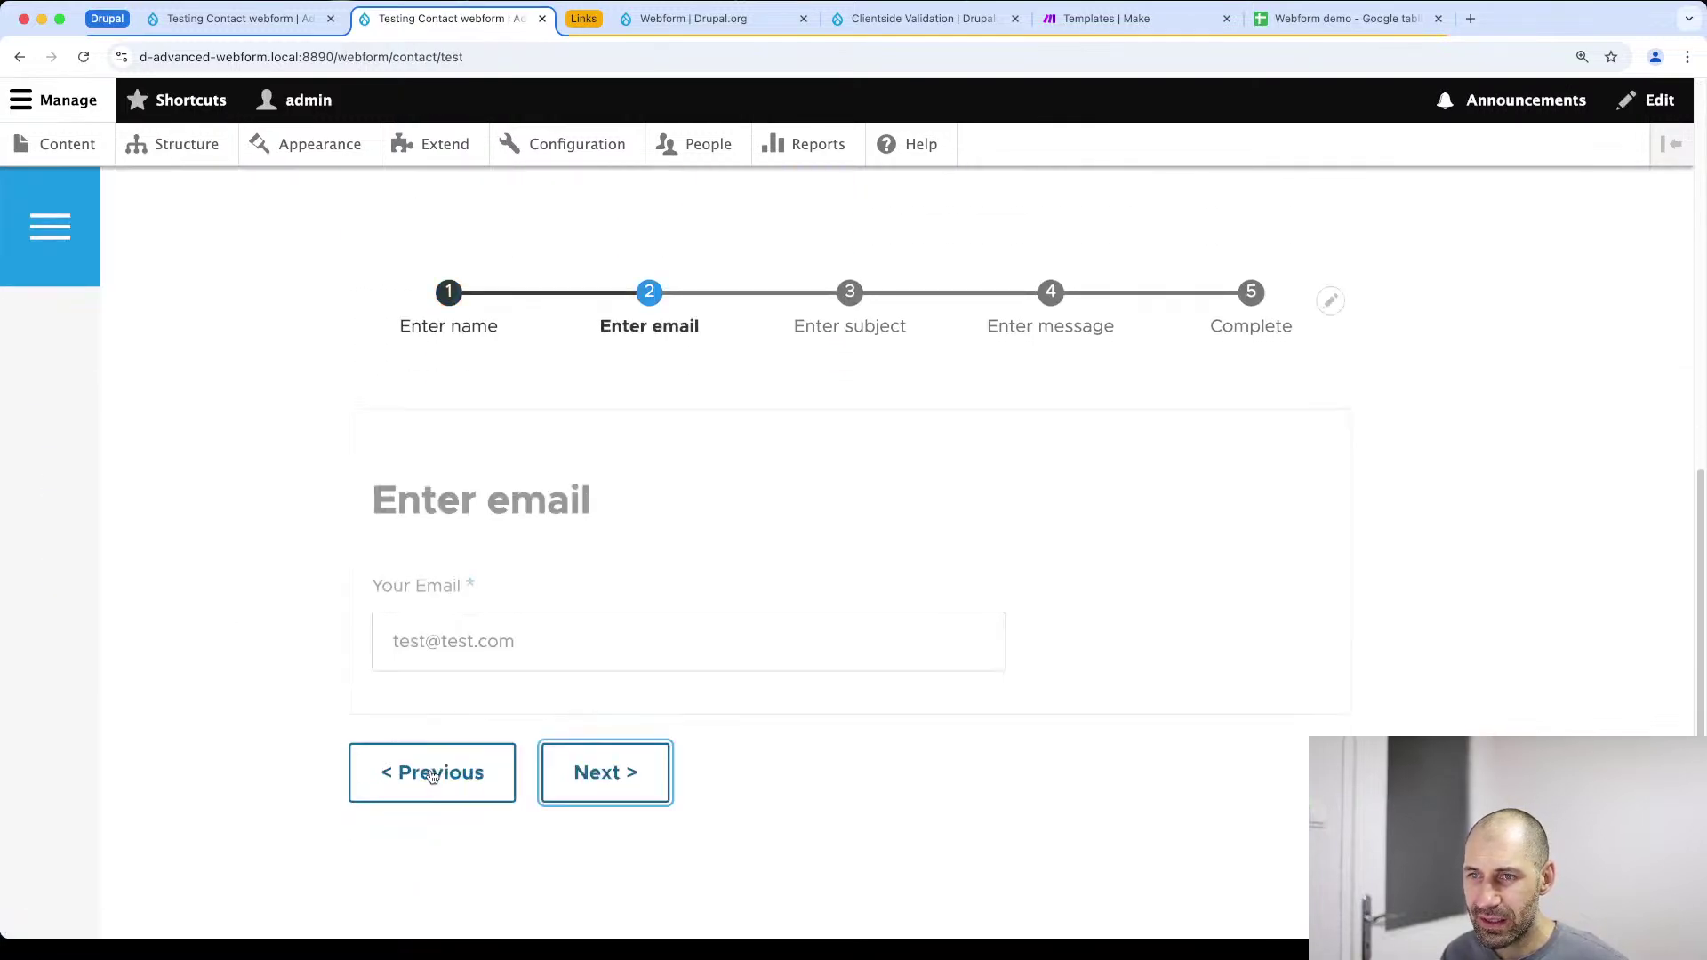
{"action": "left_click", "coordinate": [599, 773]}
{"action": "left_click", "coordinate": [498, 774]}
{"action": "left_click", "coordinate": [497, 774]}
{"action": "left_click", "coordinate": [463, 773]}
{"action": "left_click", "coordinate": [599, 773]}
{"action": "left_click", "coordinate": [599, 773]}
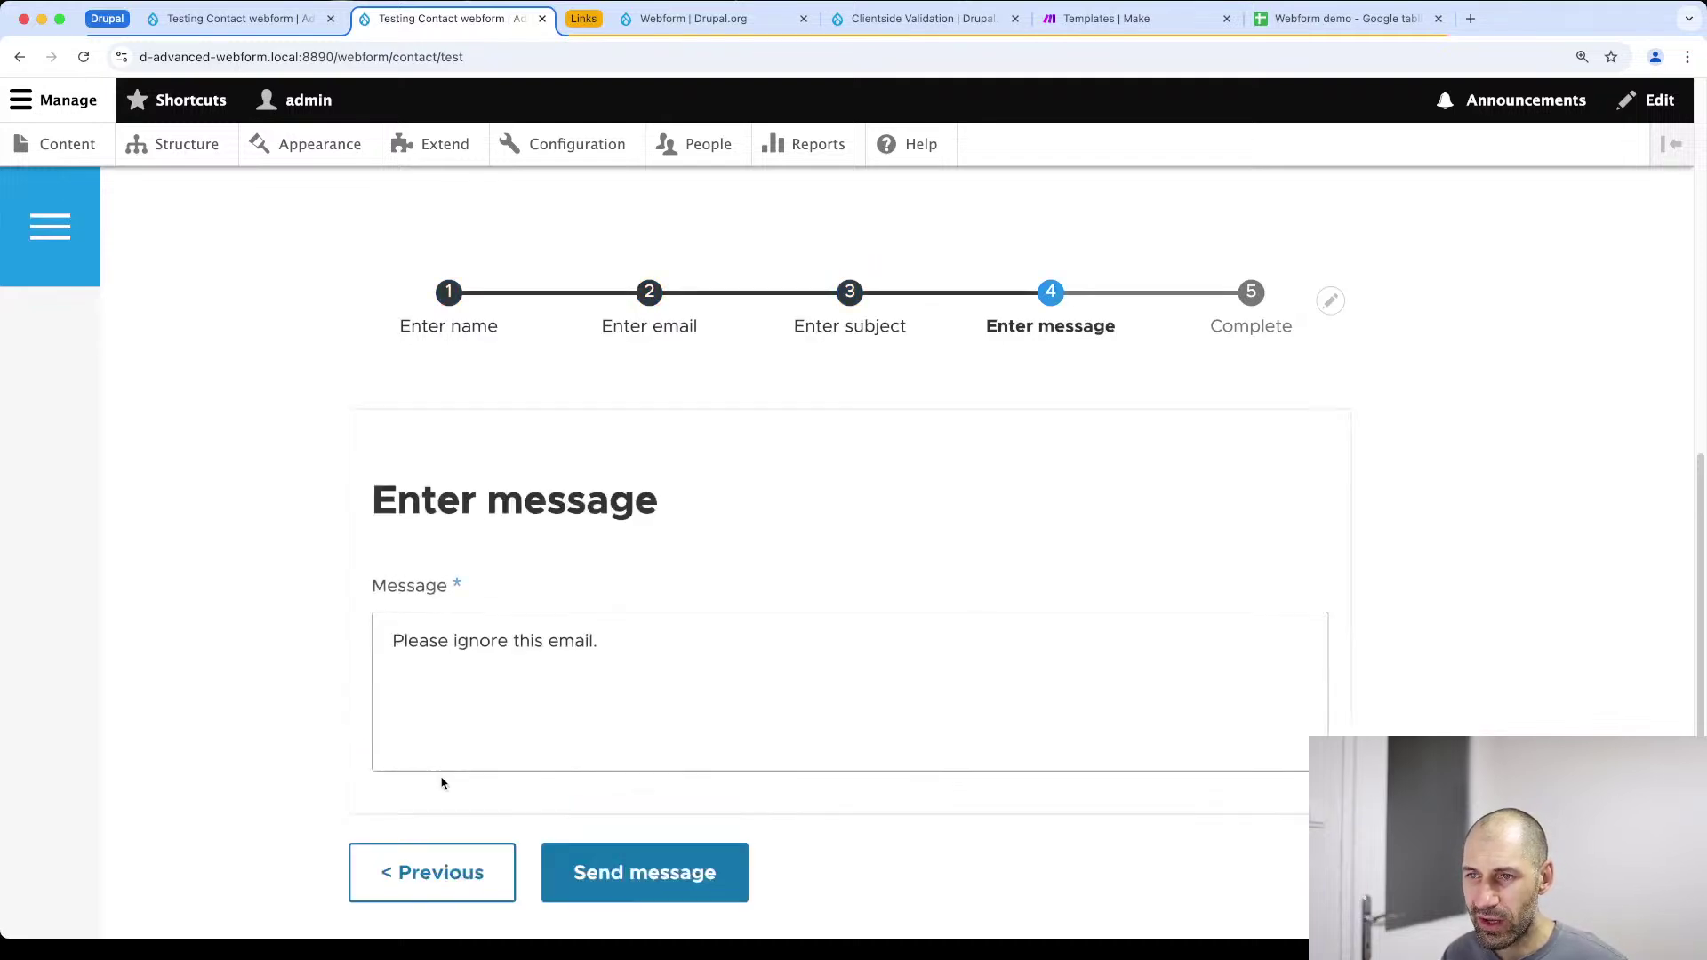
{"action": "left_click", "coordinate": [444, 871]}
{"action": "left_click", "coordinate": [450, 775]}
{"action": "left_click", "coordinate": [458, 773]}
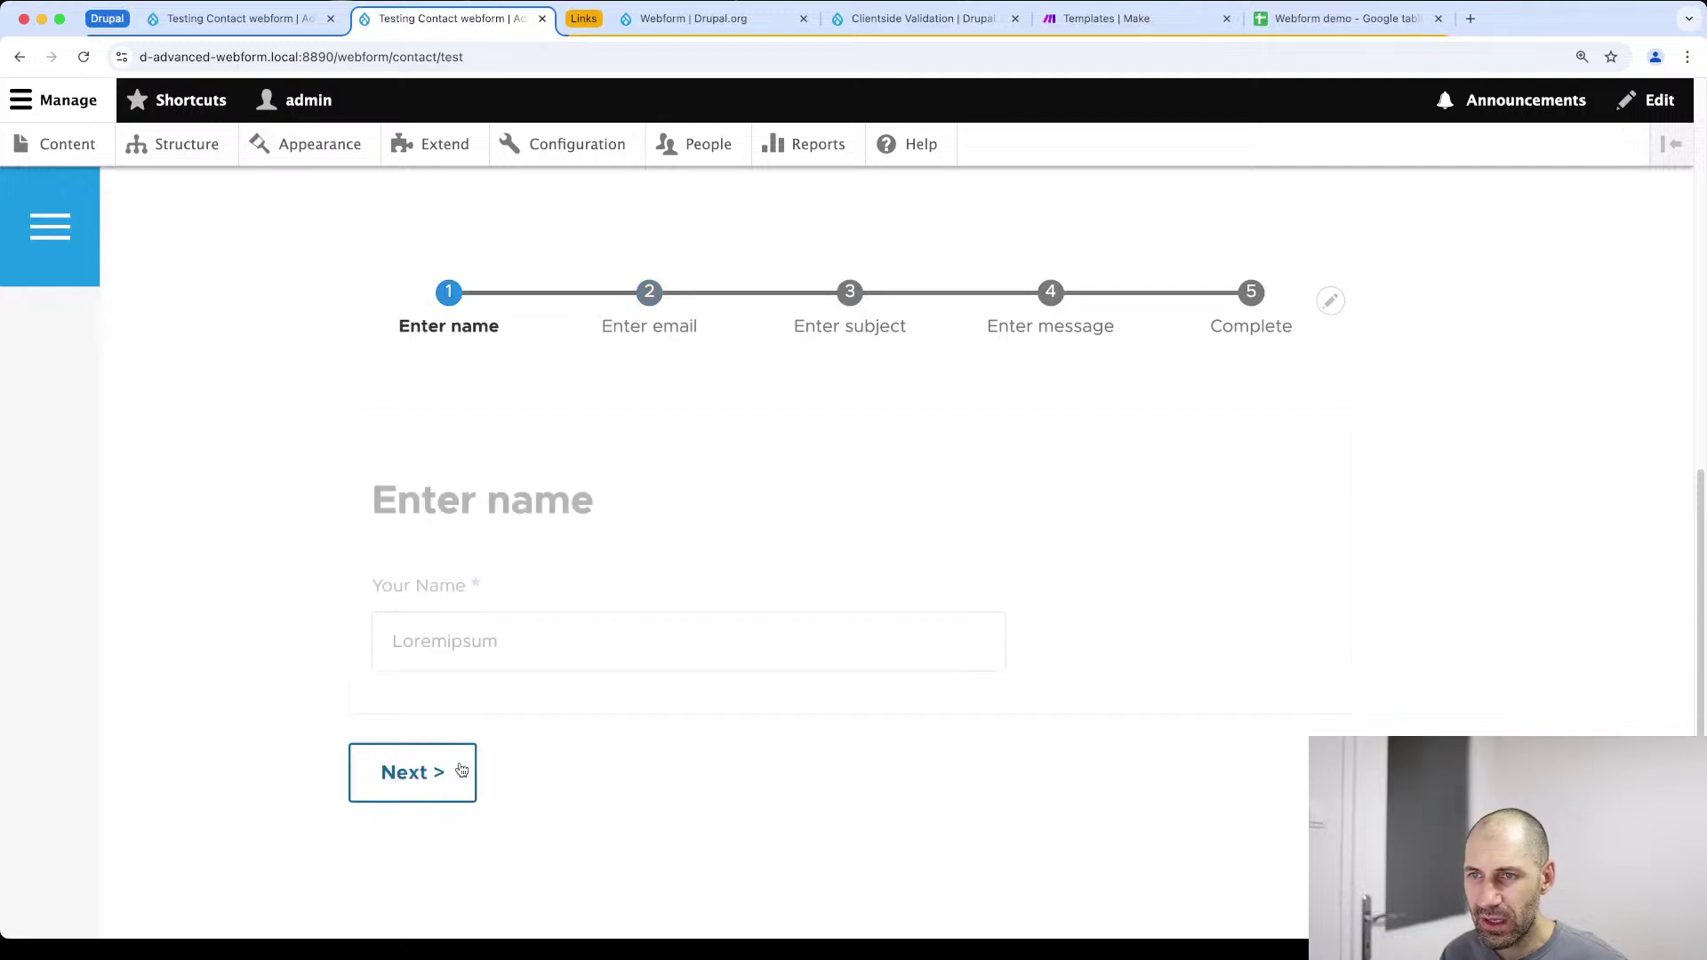
Clear Your Name and confirm advancing triggers the required-name error
{"action": "left_click", "coordinate": [511, 632]}
{"action": "key", "text": "BackSpace"}
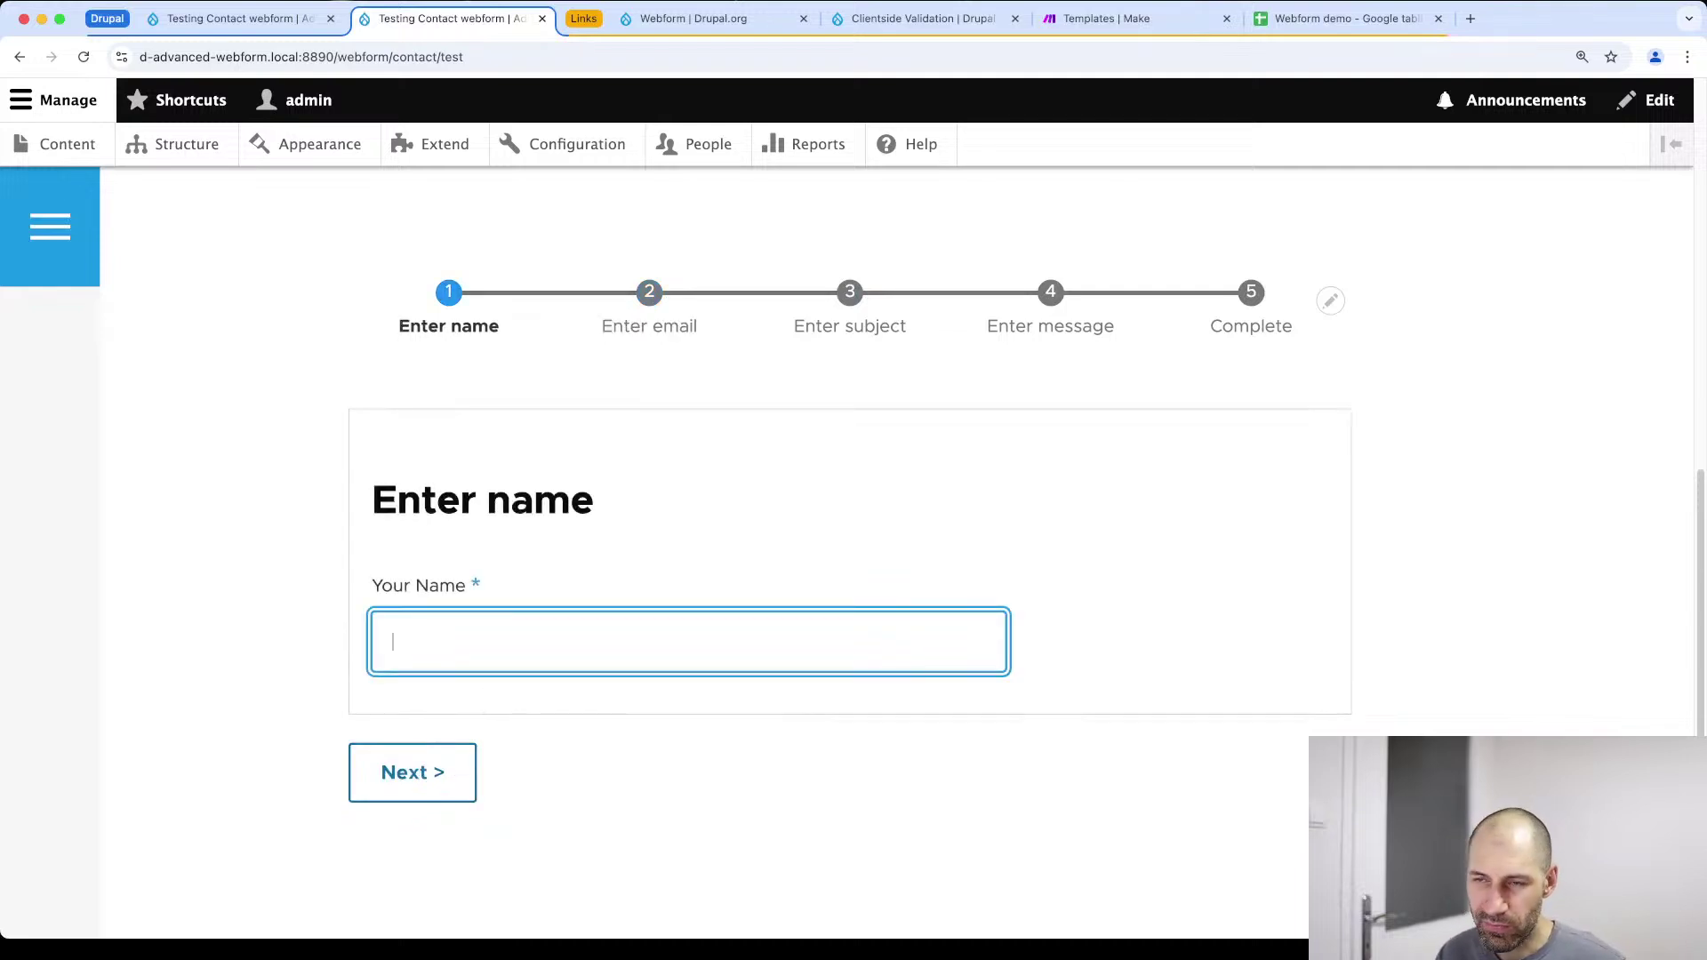
{"action": "left_click", "coordinate": [421, 753]}
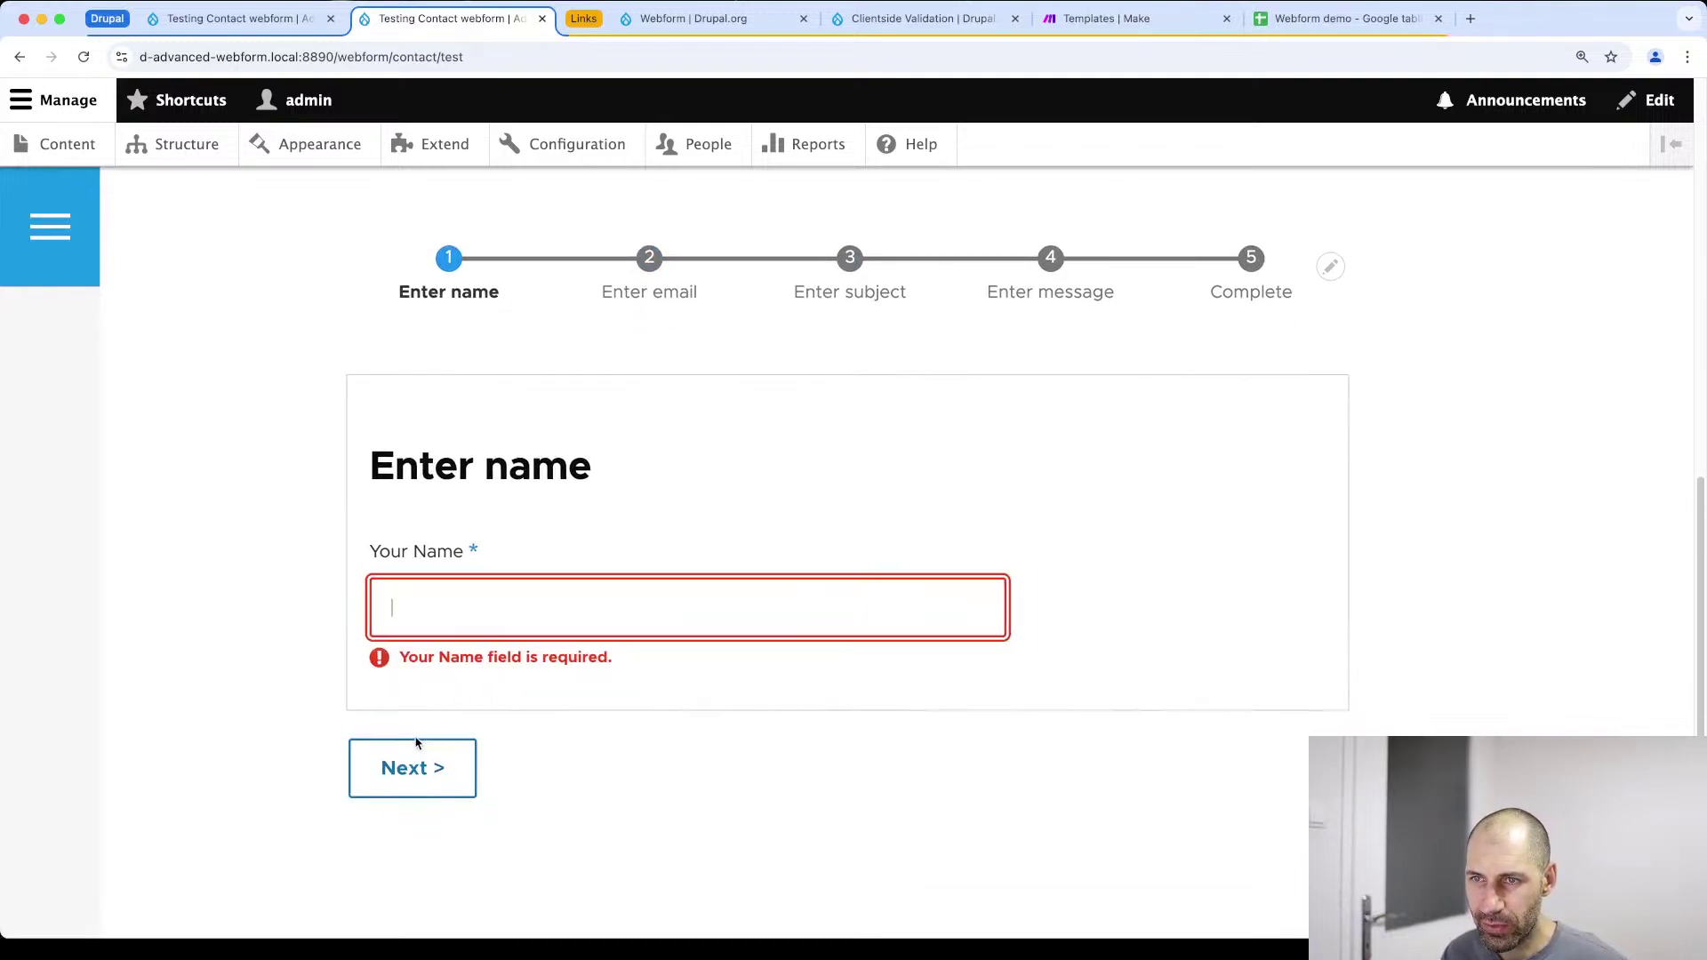
{"action": "left_click", "coordinate": [407, 773]}
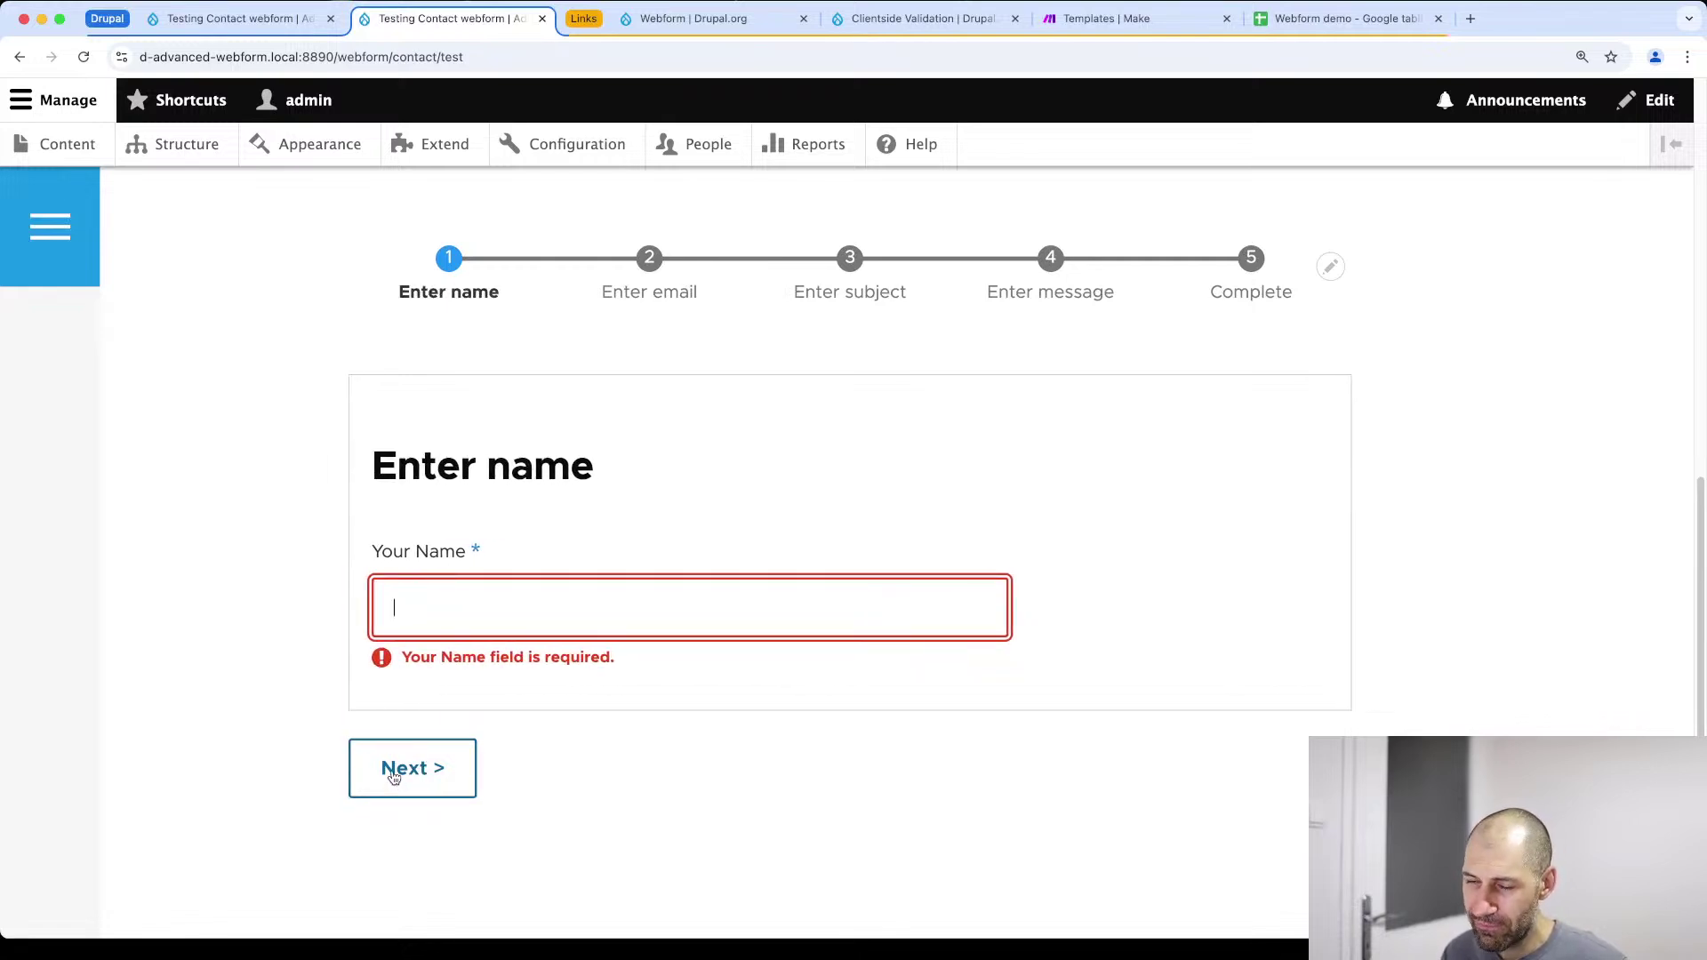
Enter 'T' as the name, advance through the cards and send the test message
{"action": "left_click", "coordinate": [450, 612]}
{"action": "type", "text": "T"}
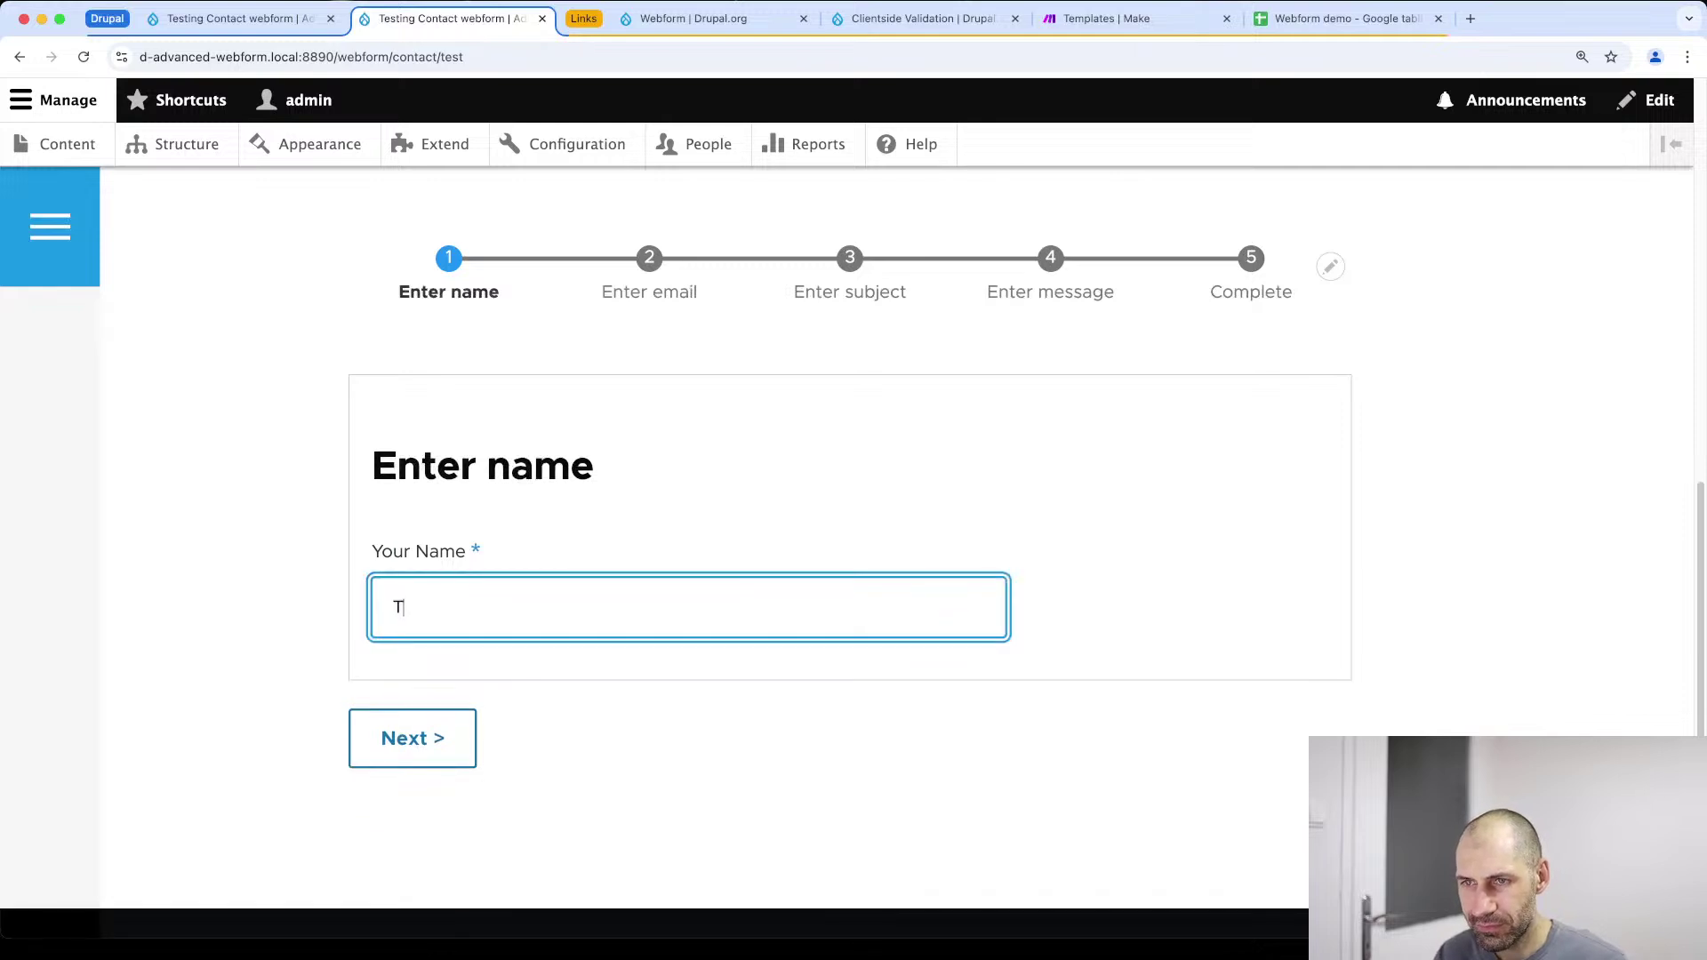
{"action": "left_click", "coordinate": [407, 760]}
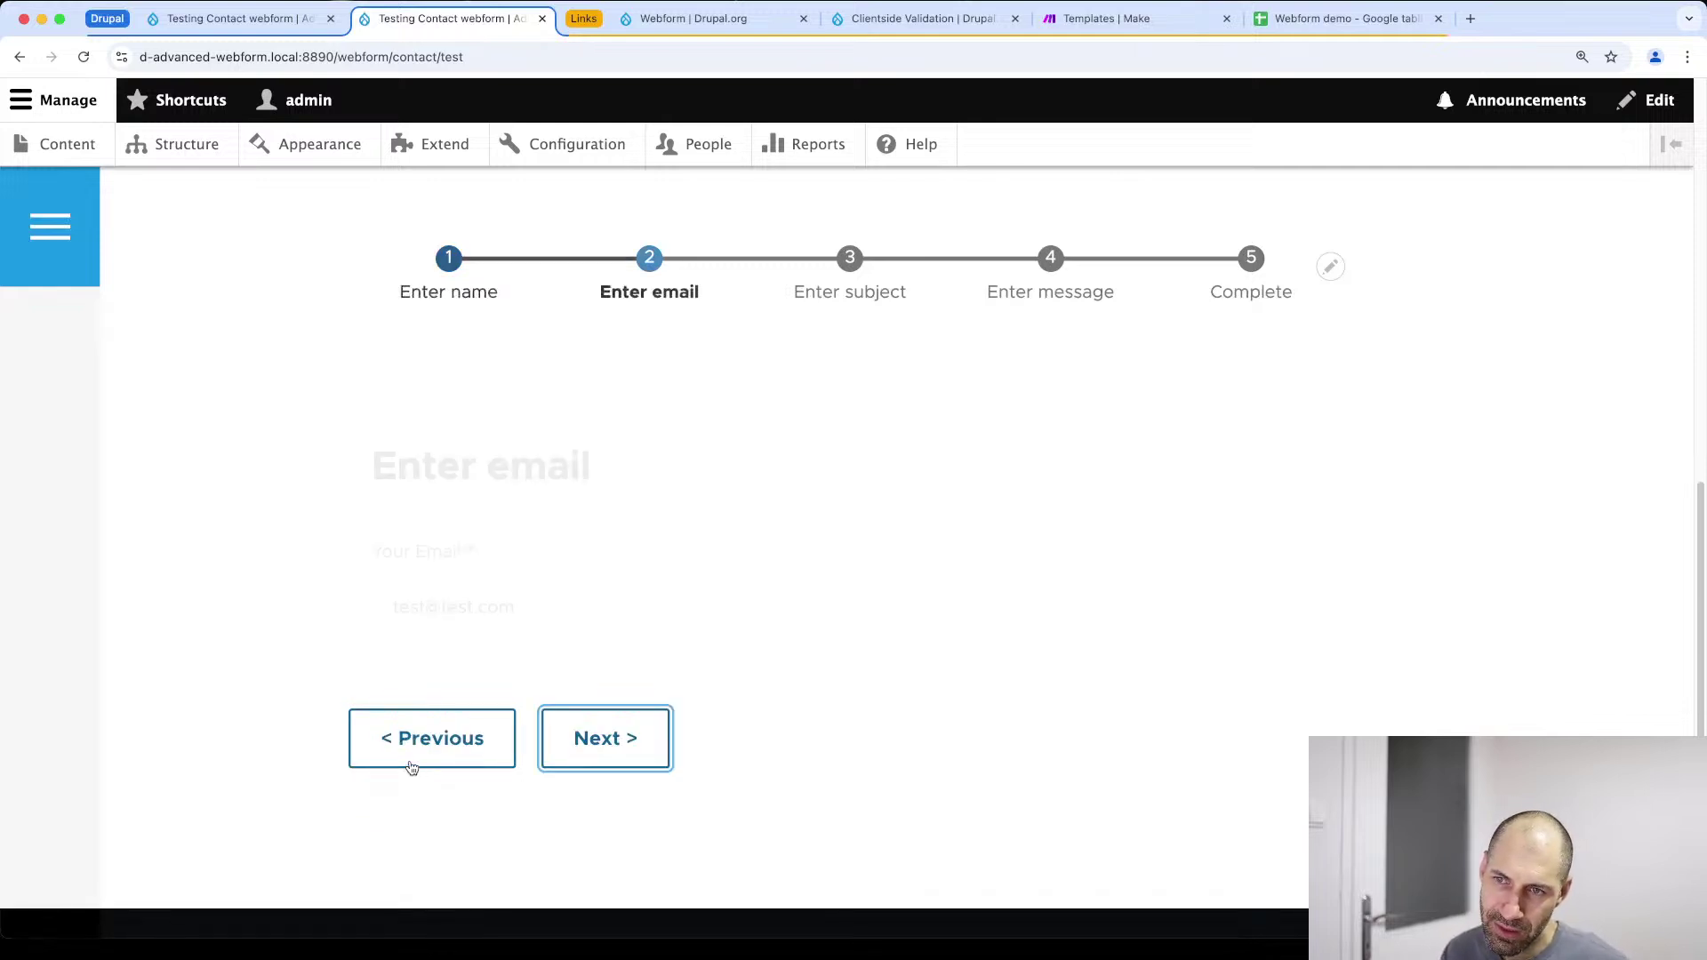
{"action": "left_click", "coordinate": [592, 756]}
{"action": "left_click", "coordinate": [600, 753]}
{"action": "left_click", "coordinate": [633, 839]}
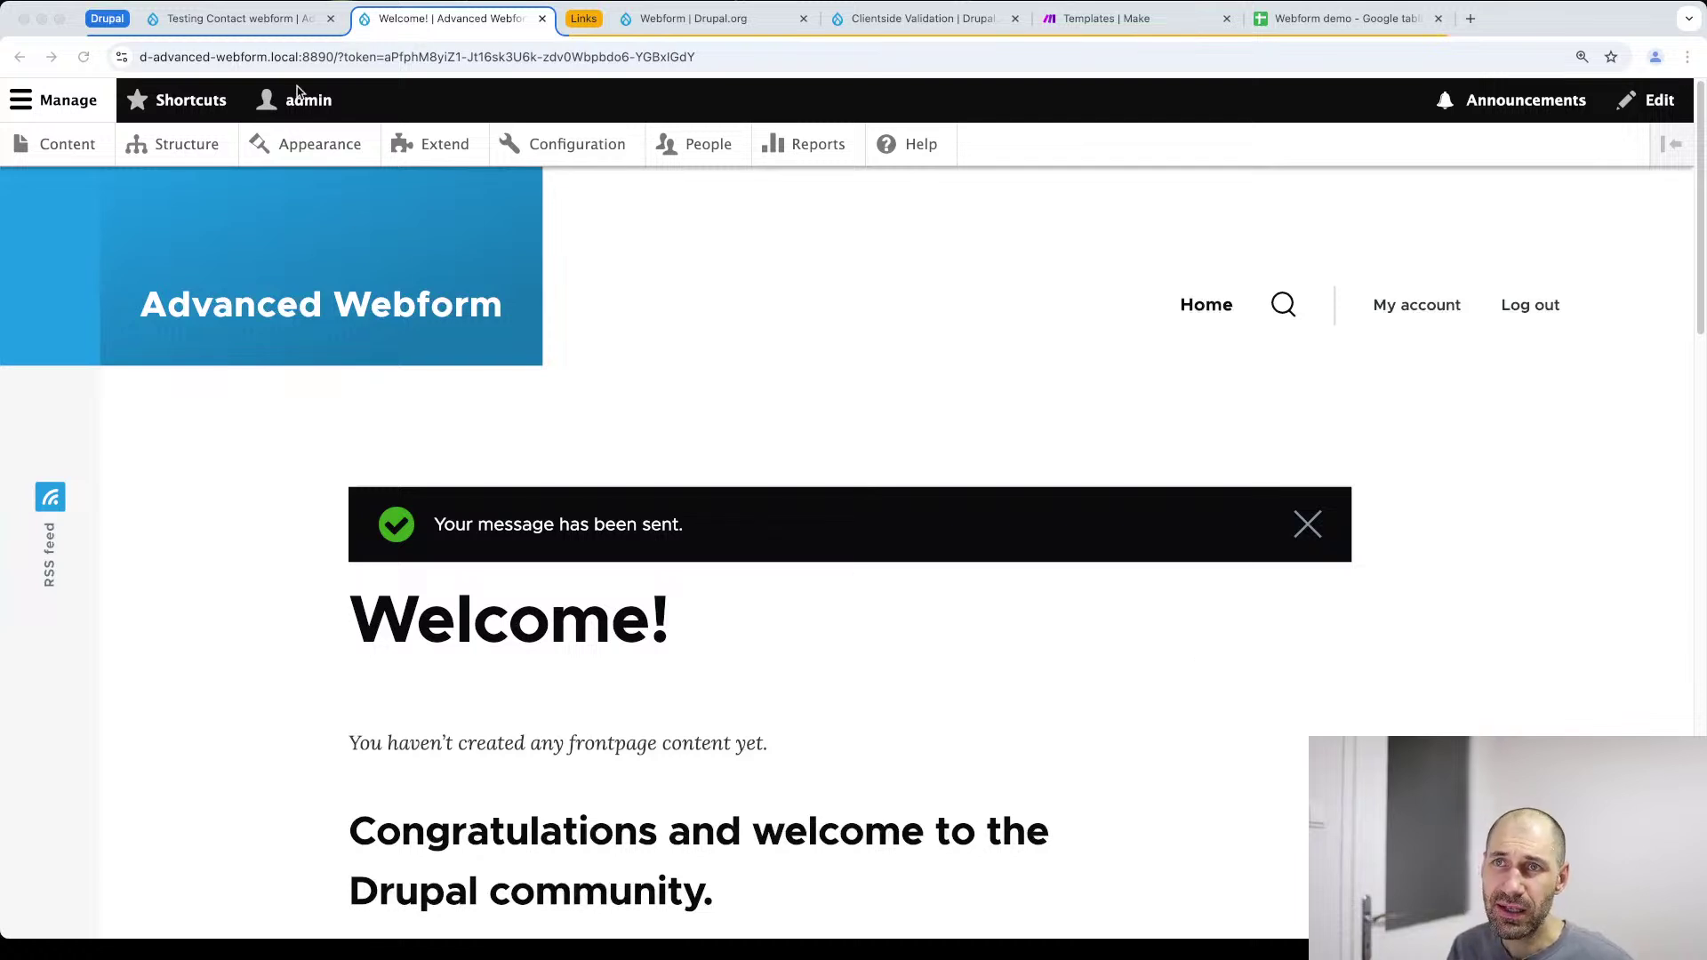
{"action": "left_click", "coordinate": [278, 19]}
{"action": "scroll", "coordinate": [525, 442], "scroll_direction": "up", "scroll_amount": 5}
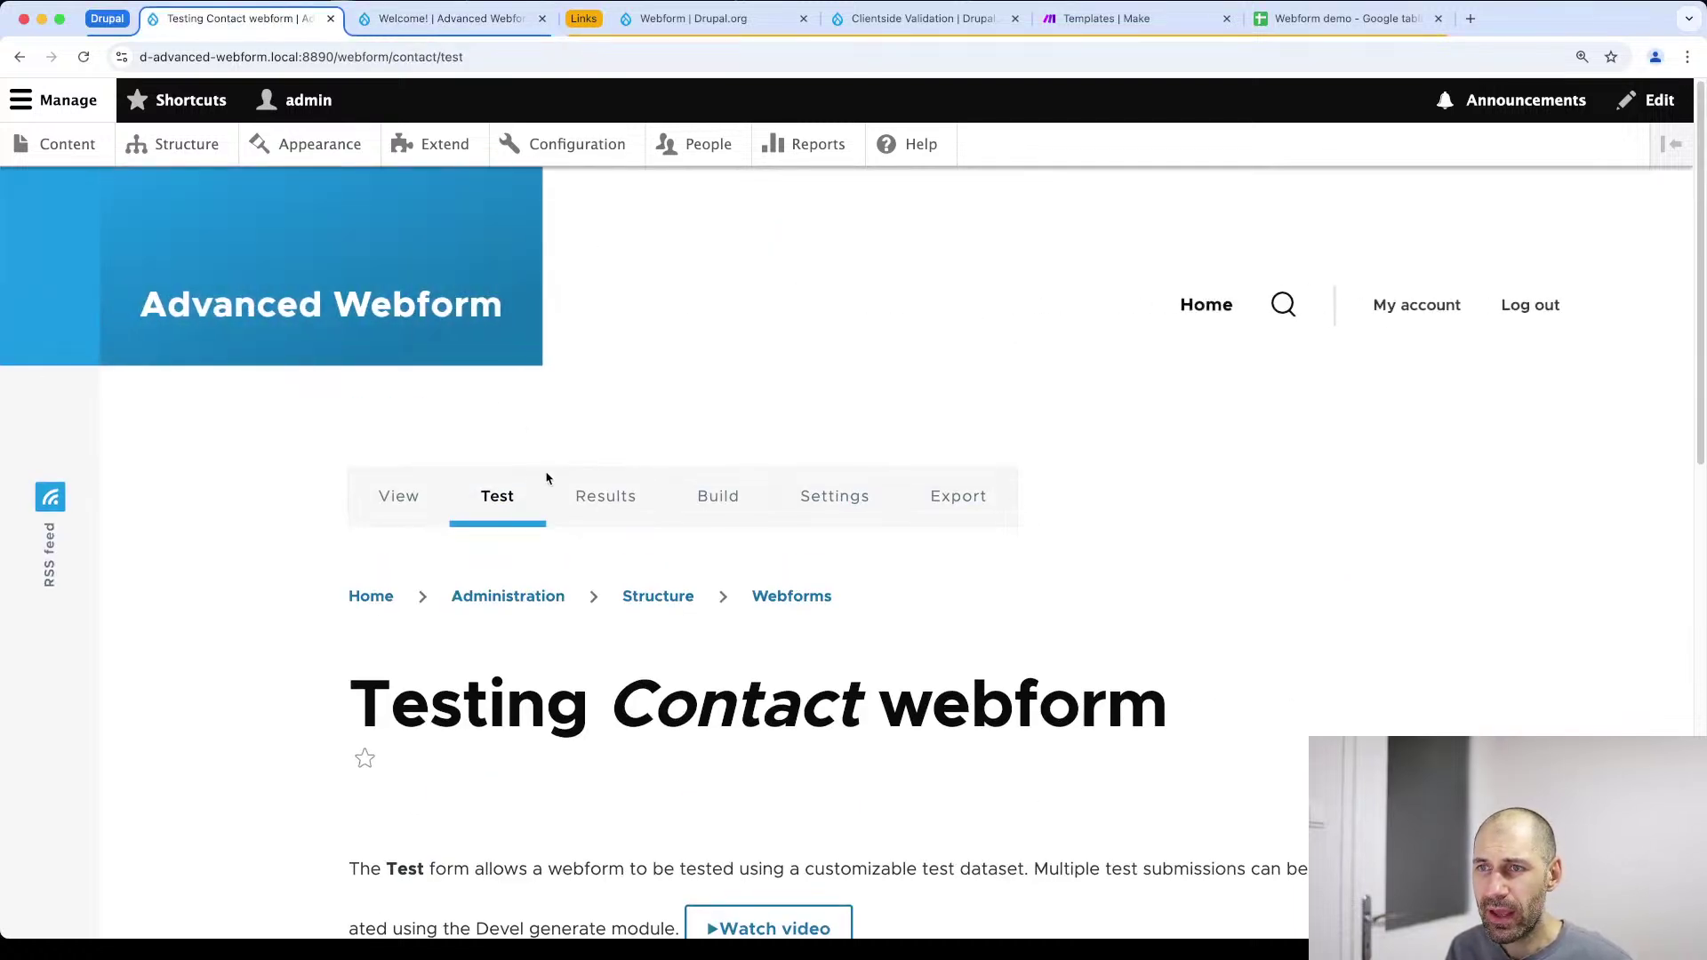
Add a Select element to the Contact webform from the filtered element list
{"action": "left_click", "coordinate": [719, 495]}
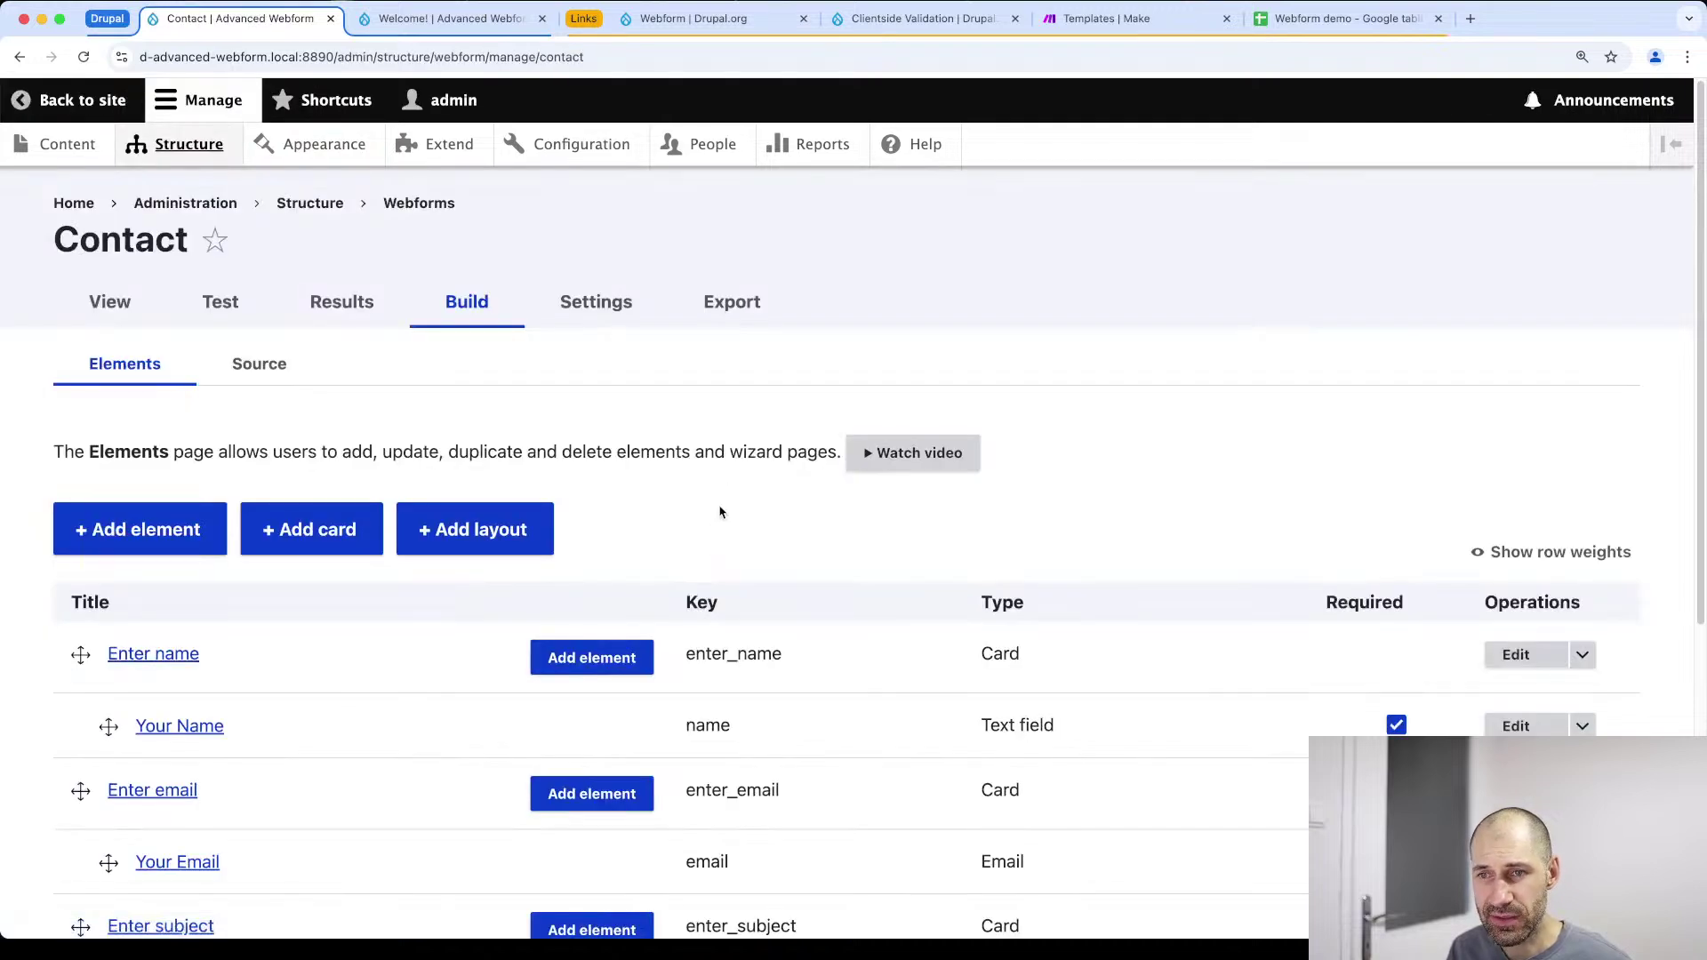
{"action": "scroll", "coordinate": [498, 526], "scroll_direction": "down", "scroll_amount": 3}
{"action": "left_click", "coordinate": [138, 284]}
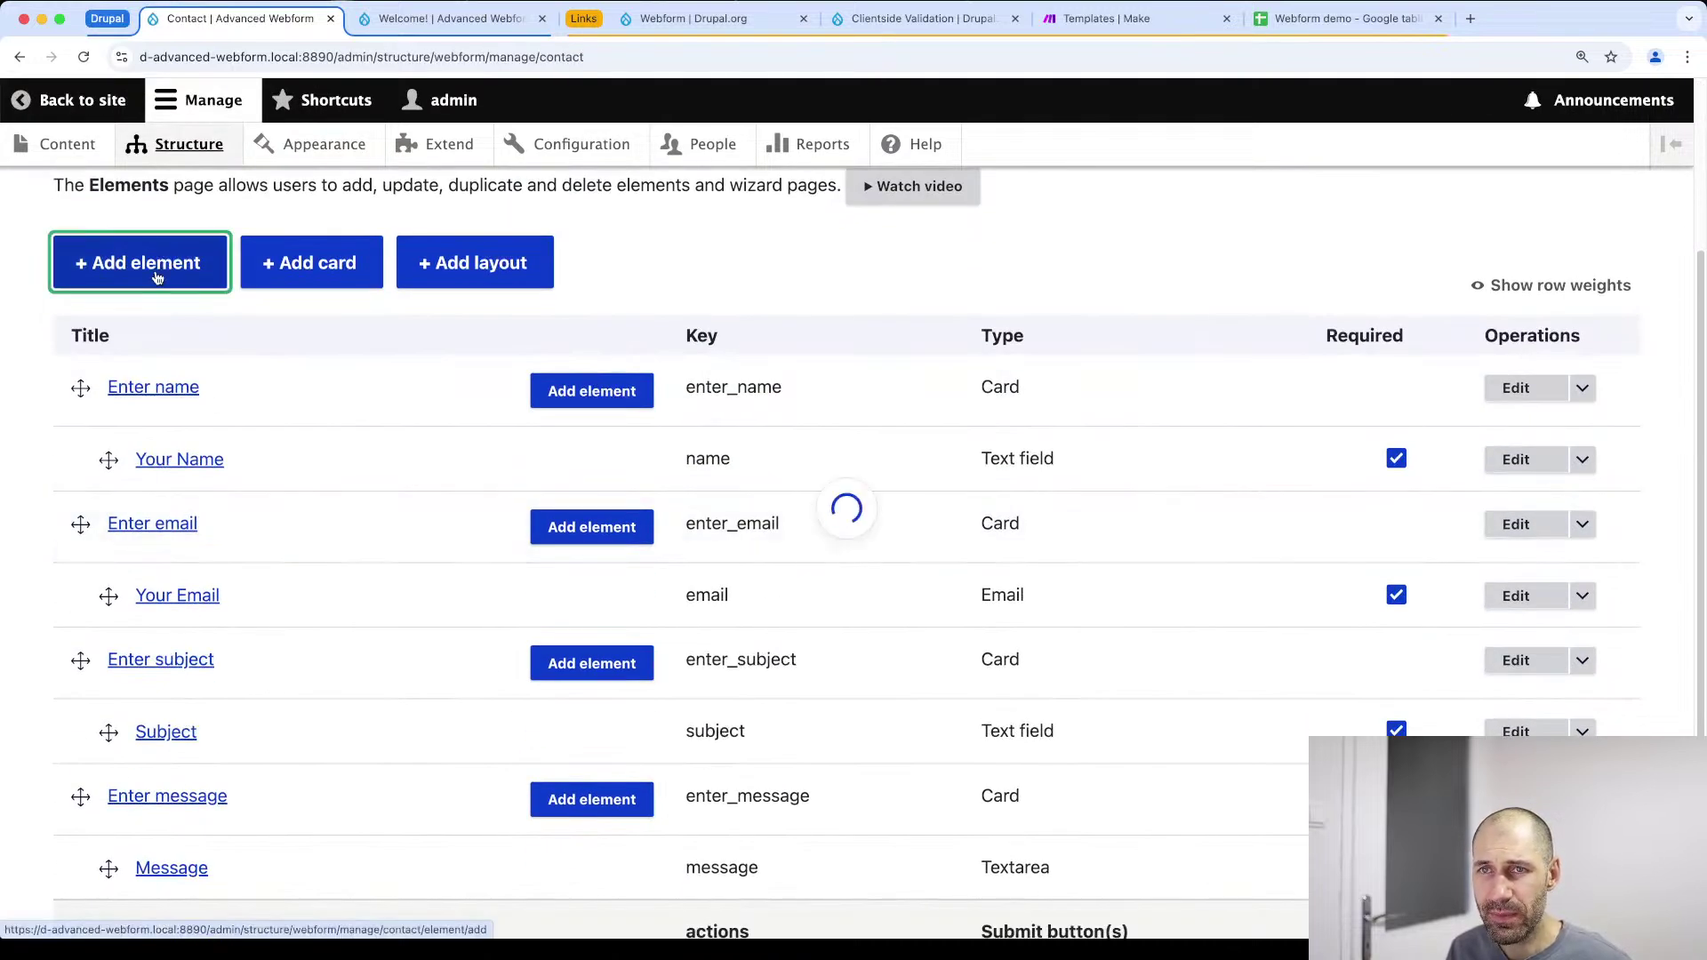
{"action": "type", "text": "select"}
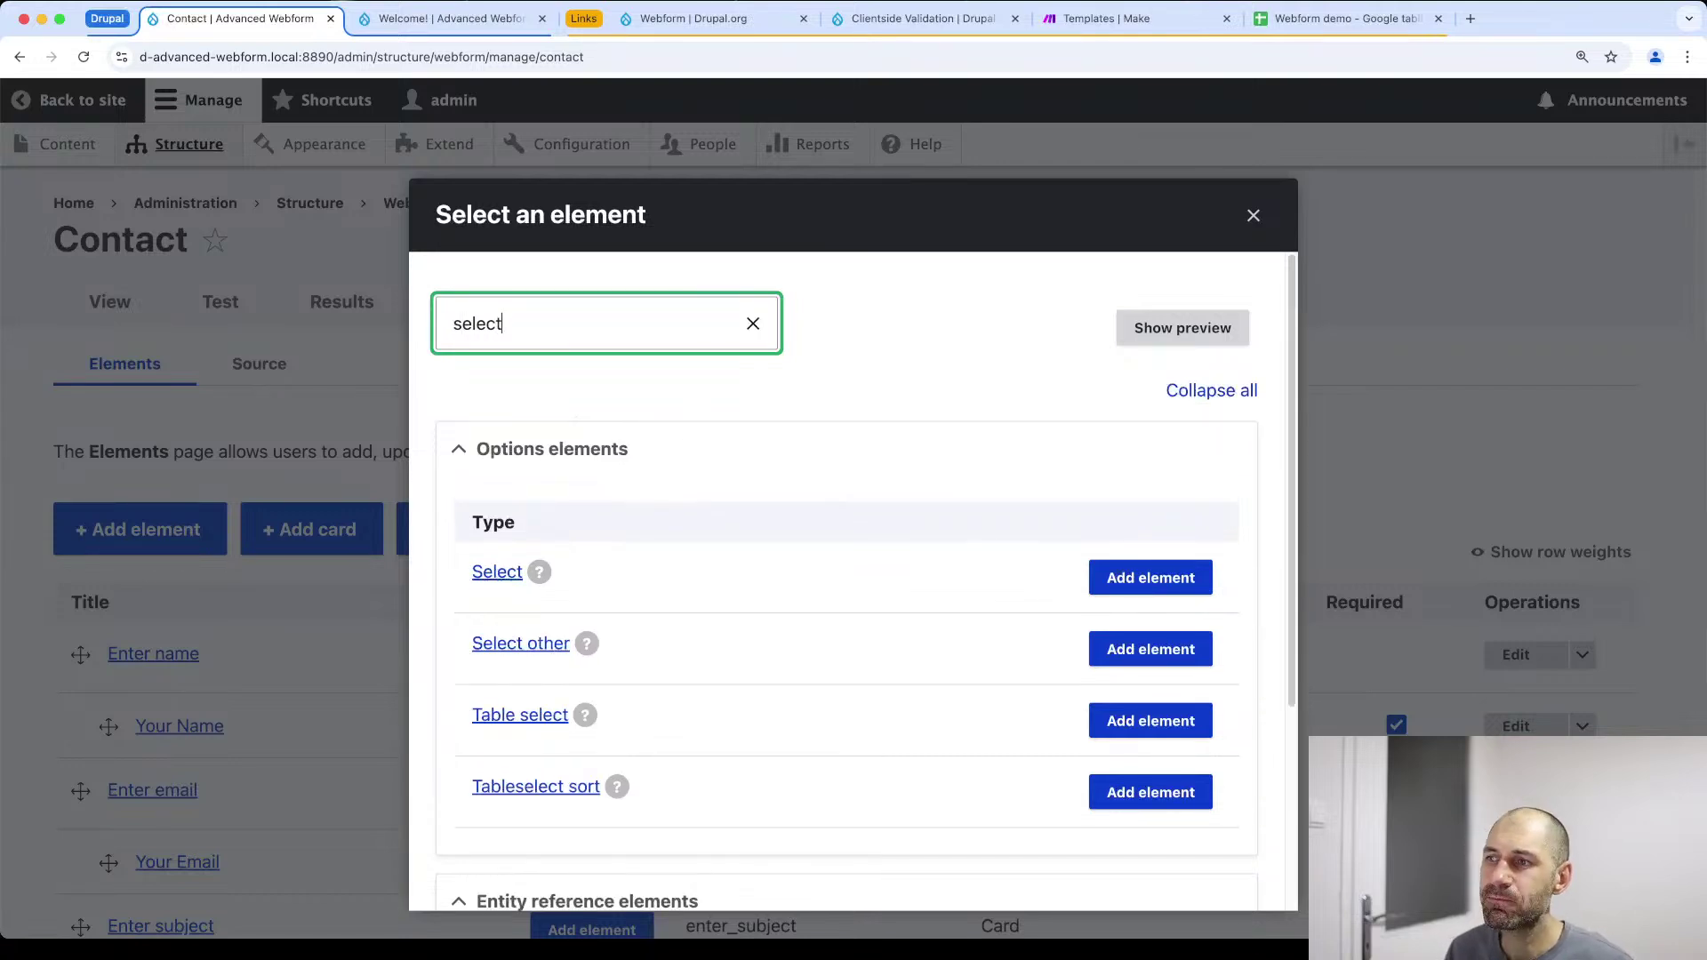
{"action": "left_click", "coordinate": [1150, 577]}
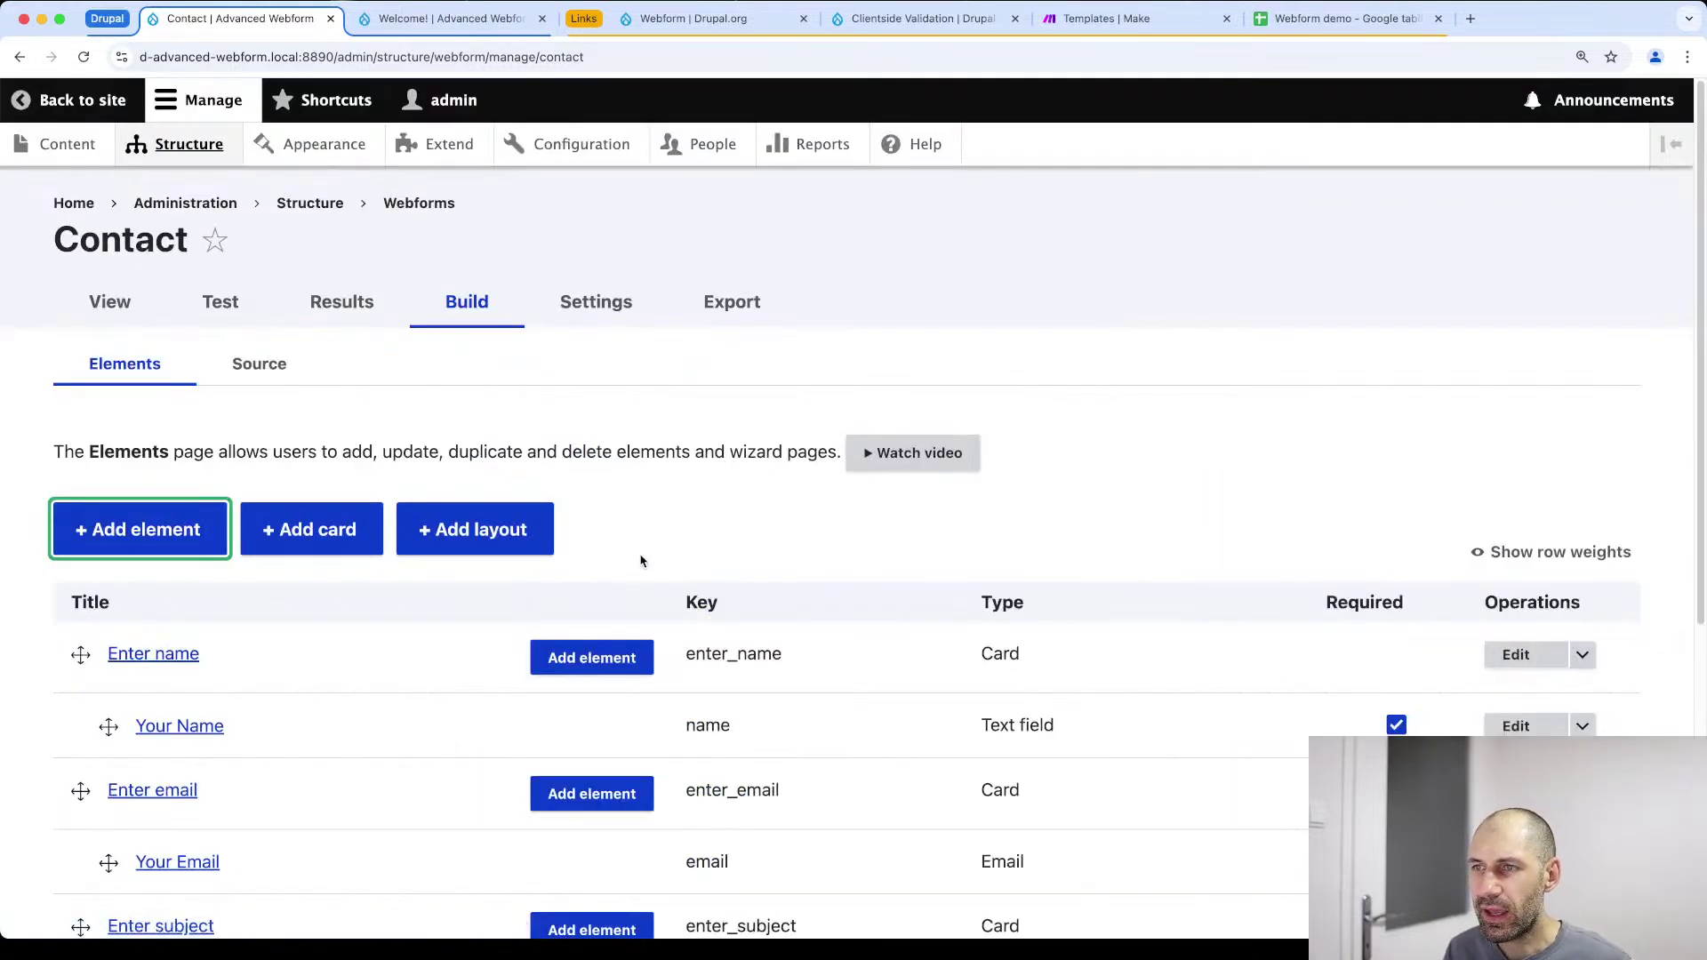
Title the select 'Tech' with options Drupal, WordPress and React, and save it
{"action": "type", "text": "Tech"}
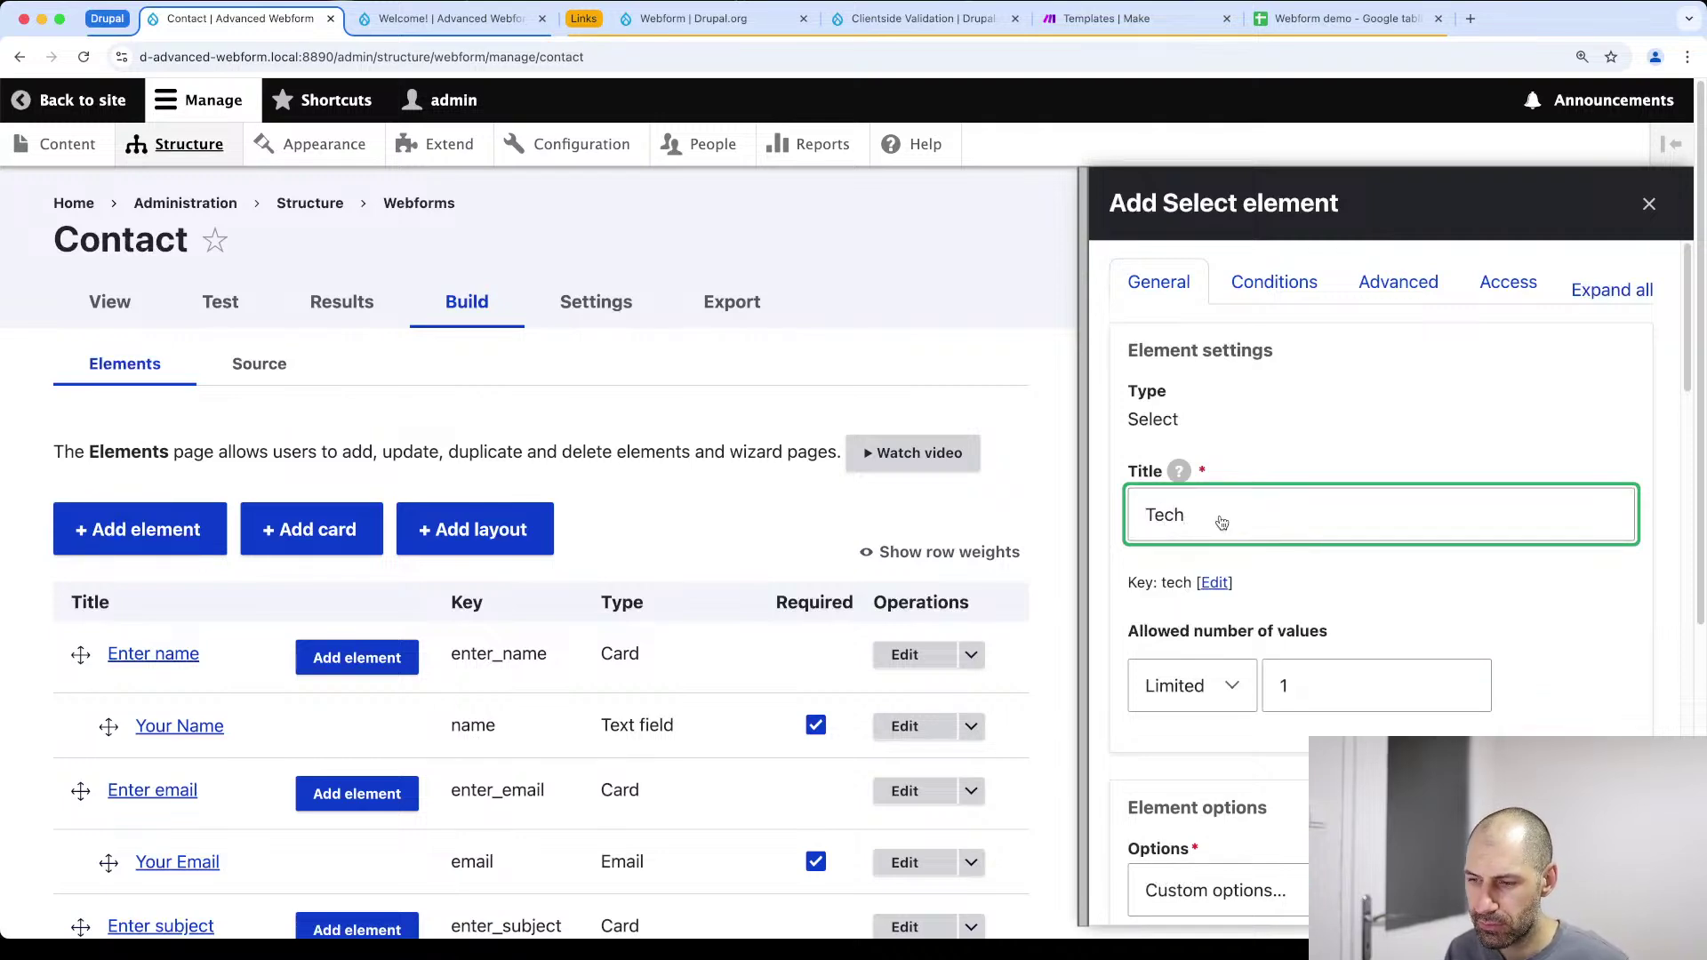
{"action": "scroll", "coordinate": [1354, 469], "scroll_direction": "down", "scroll_amount": 8}
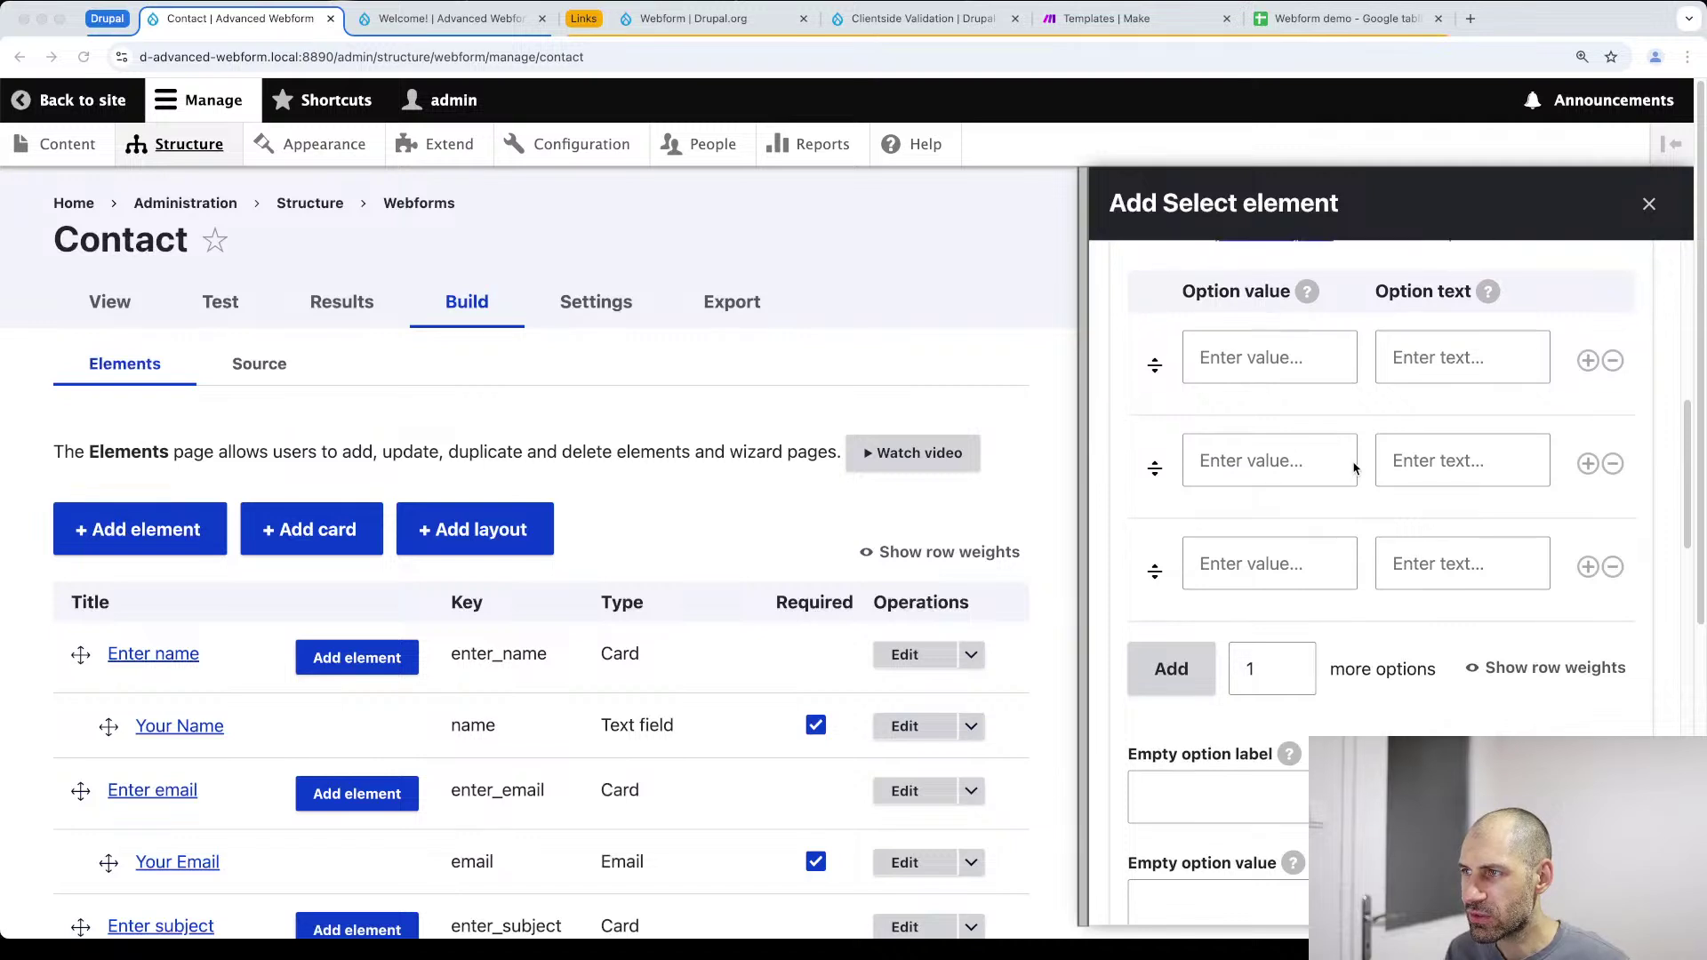
{"action": "scroll", "coordinate": [1356, 466], "scroll_direction": "down", "scroll_amount": 1}
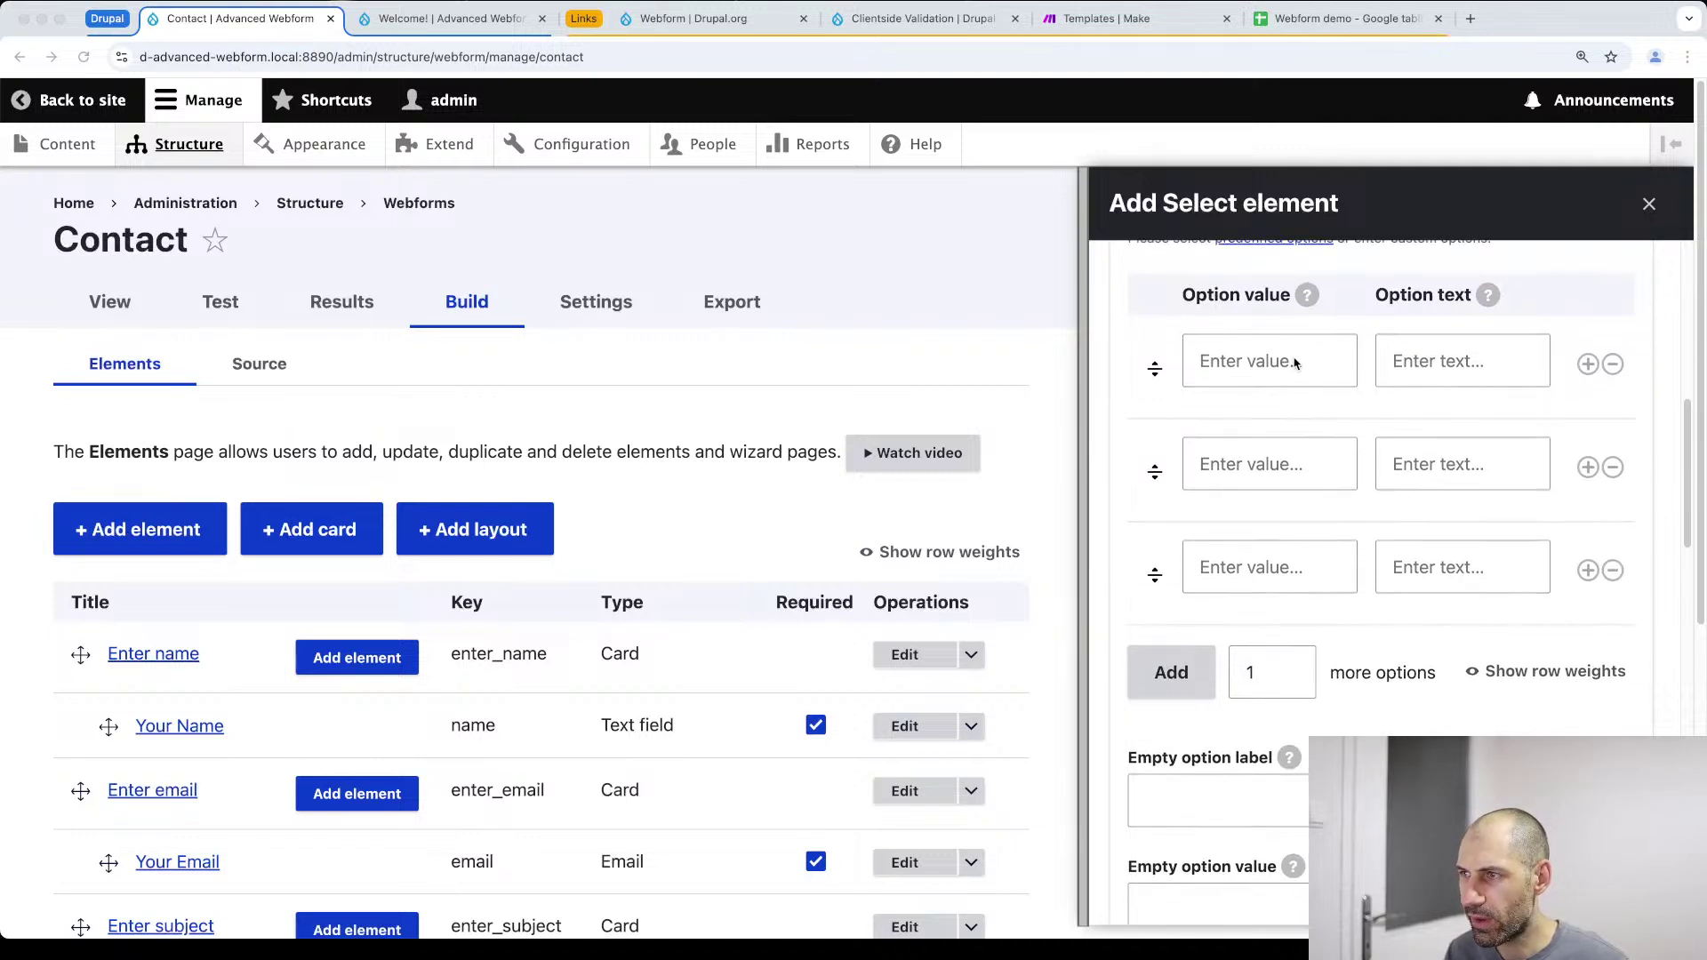
{"action": "left_click", "coordinate": [1278, 345]}
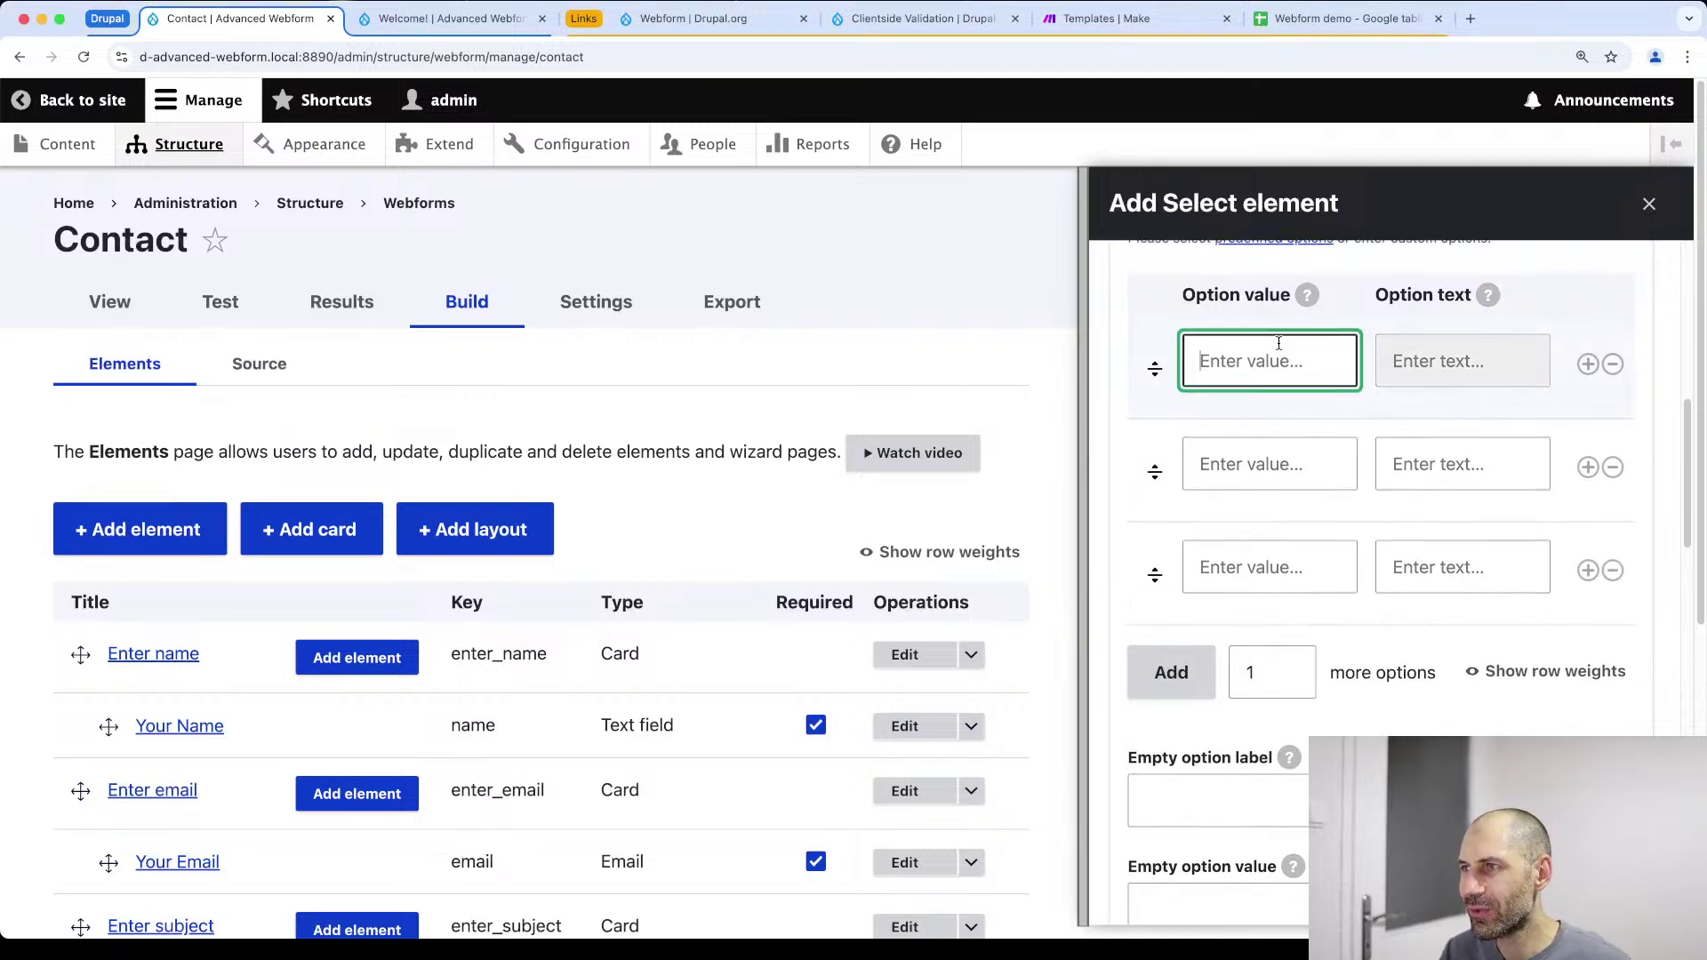
{"action": "type", "text": "Drupal"}
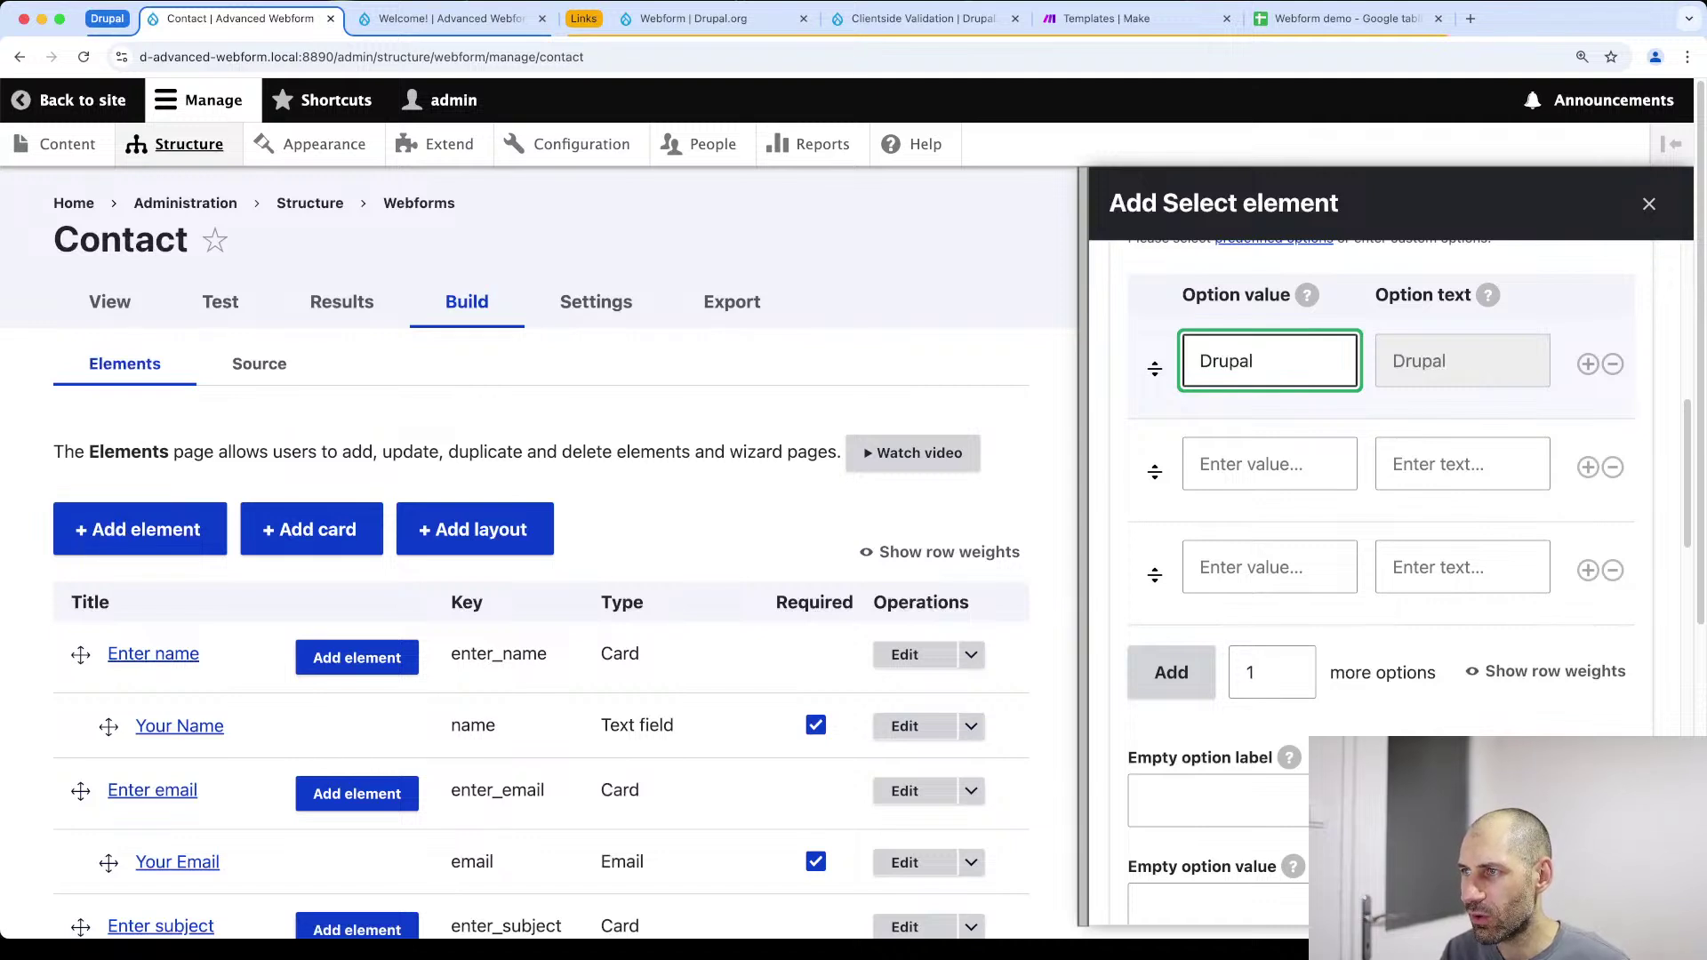
{"action": "key", "text": "Tab"}
{"action": "key", "text": "Tab"}
{"action": "key", "text": "Tab"}
{"action": "key", "text": "Tab"}
{"action": "key", "text": "Tab"}
{"action": "type", "text": "WordPress"}
{"action": "key", "text": "Tab"}
{"action": "key", "text": "Tab"}
{"action": "key", "text": "Tab"}
{"action": "key", "text": "Tab"}
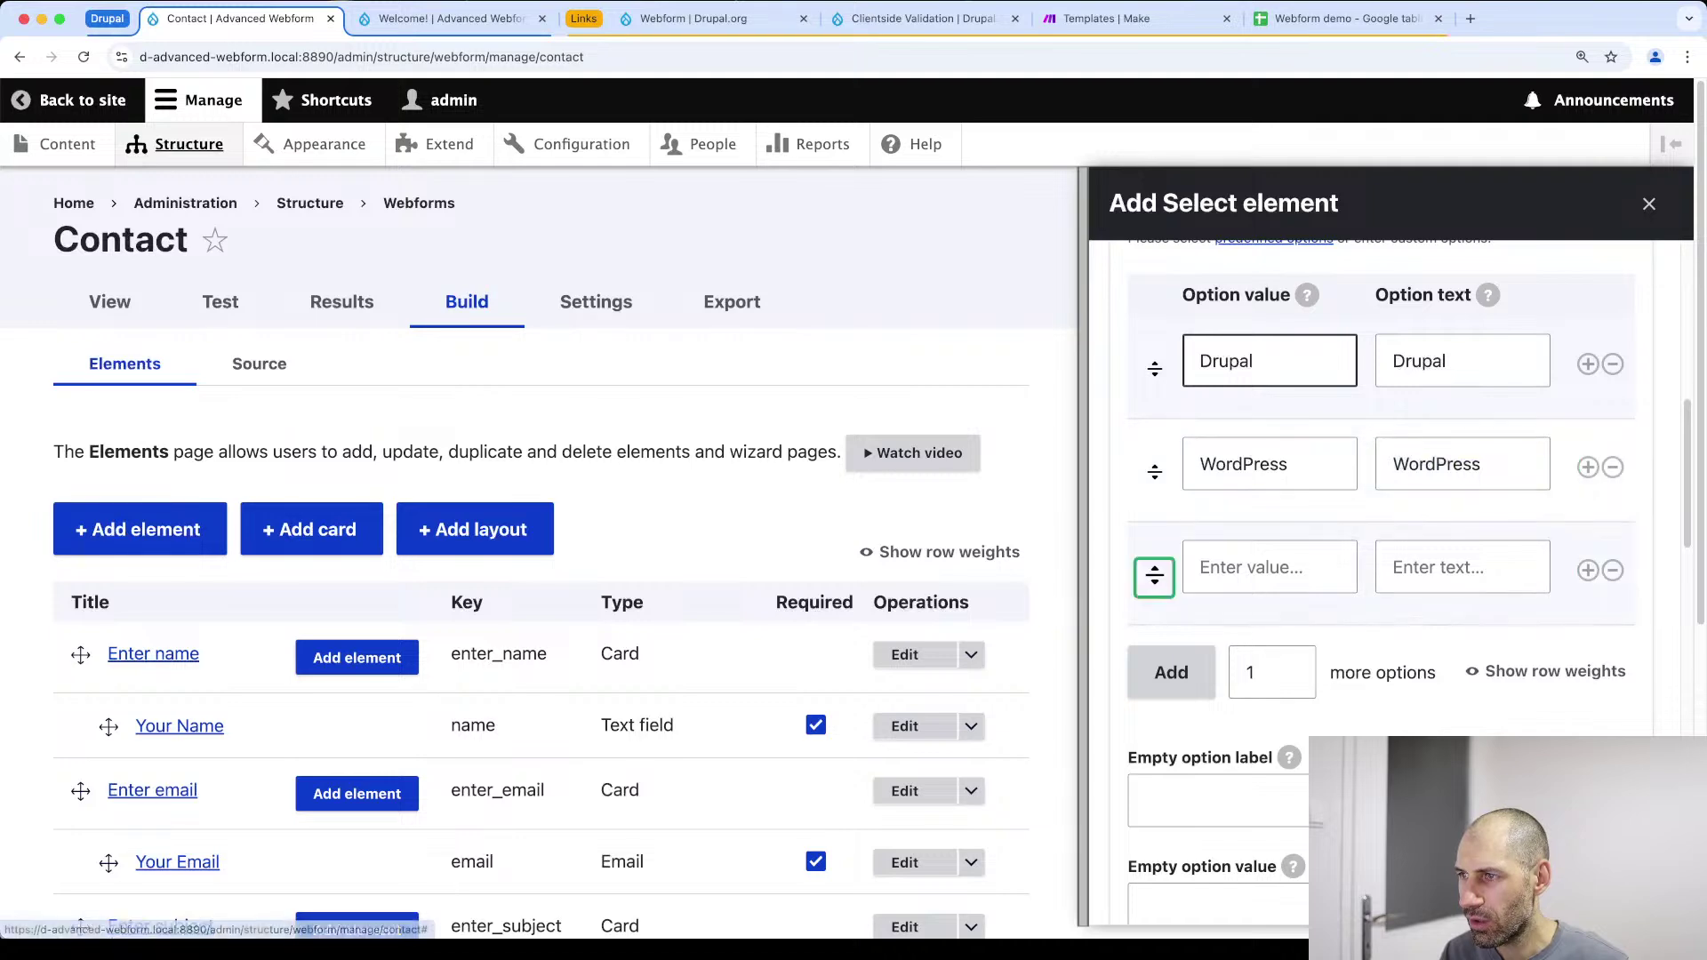
{"action": "key", "text": "Tab"}
{"action": "type", "text": "React"}
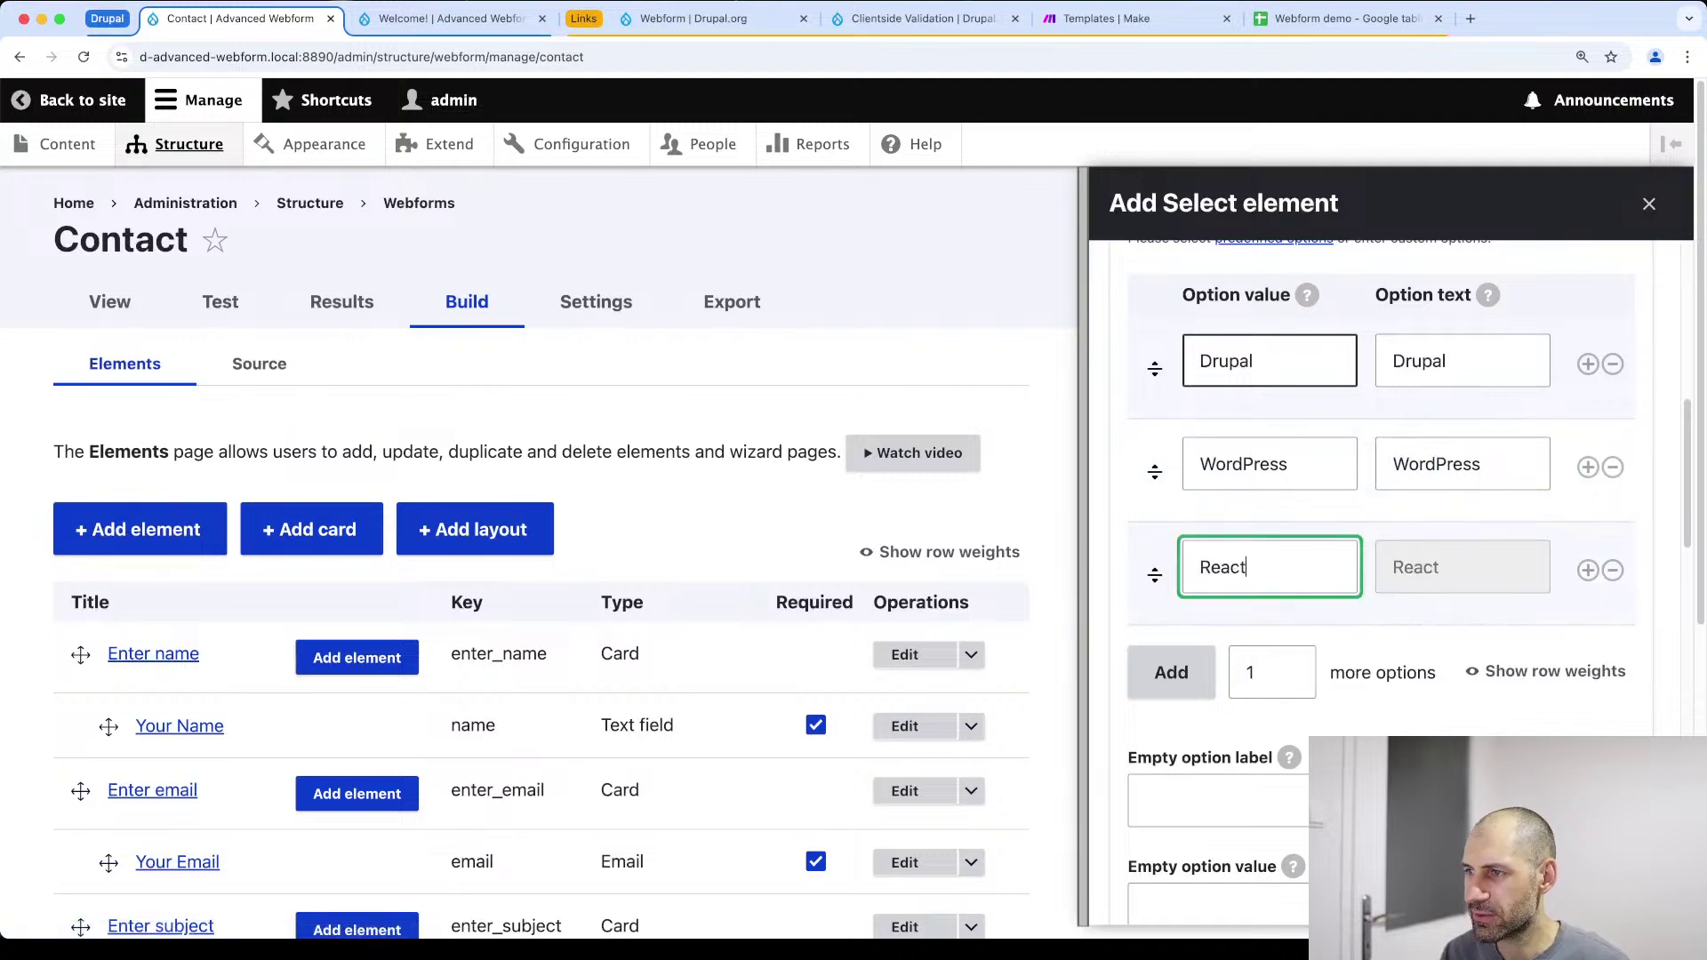
{"action": "scroll", "coordinate": [1260, 488], "scroll_direction": "down", "scroll_amount": 15}
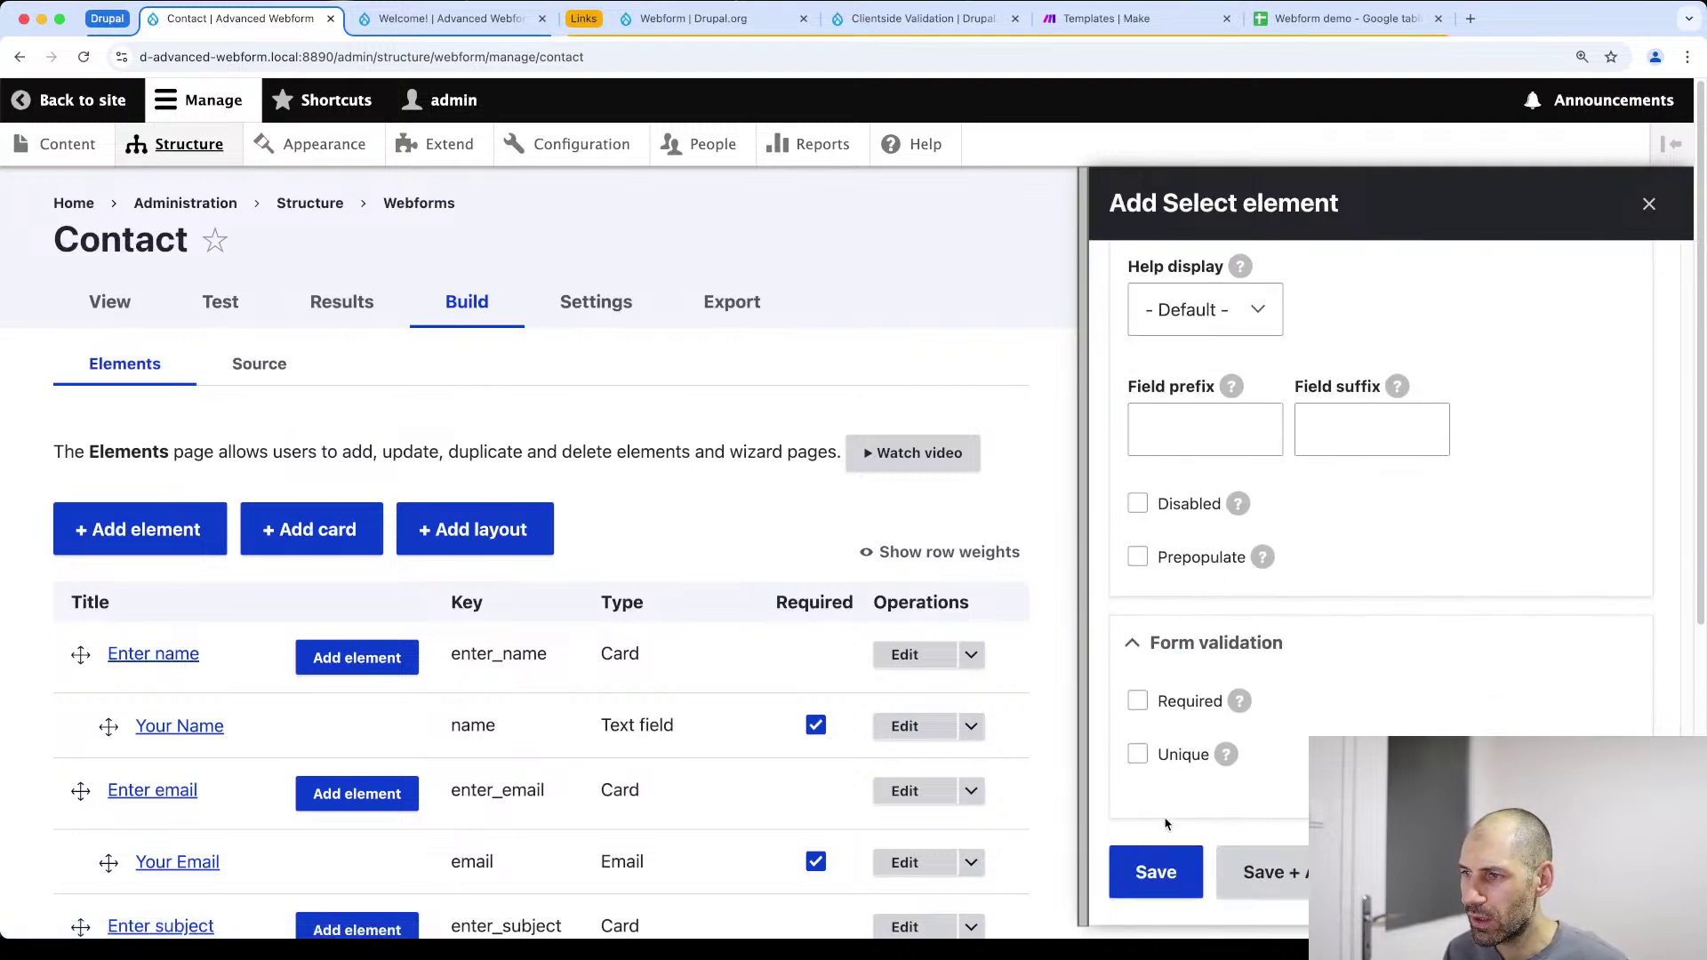
{"action": "left_click", "coordinate": [1152, 875]}
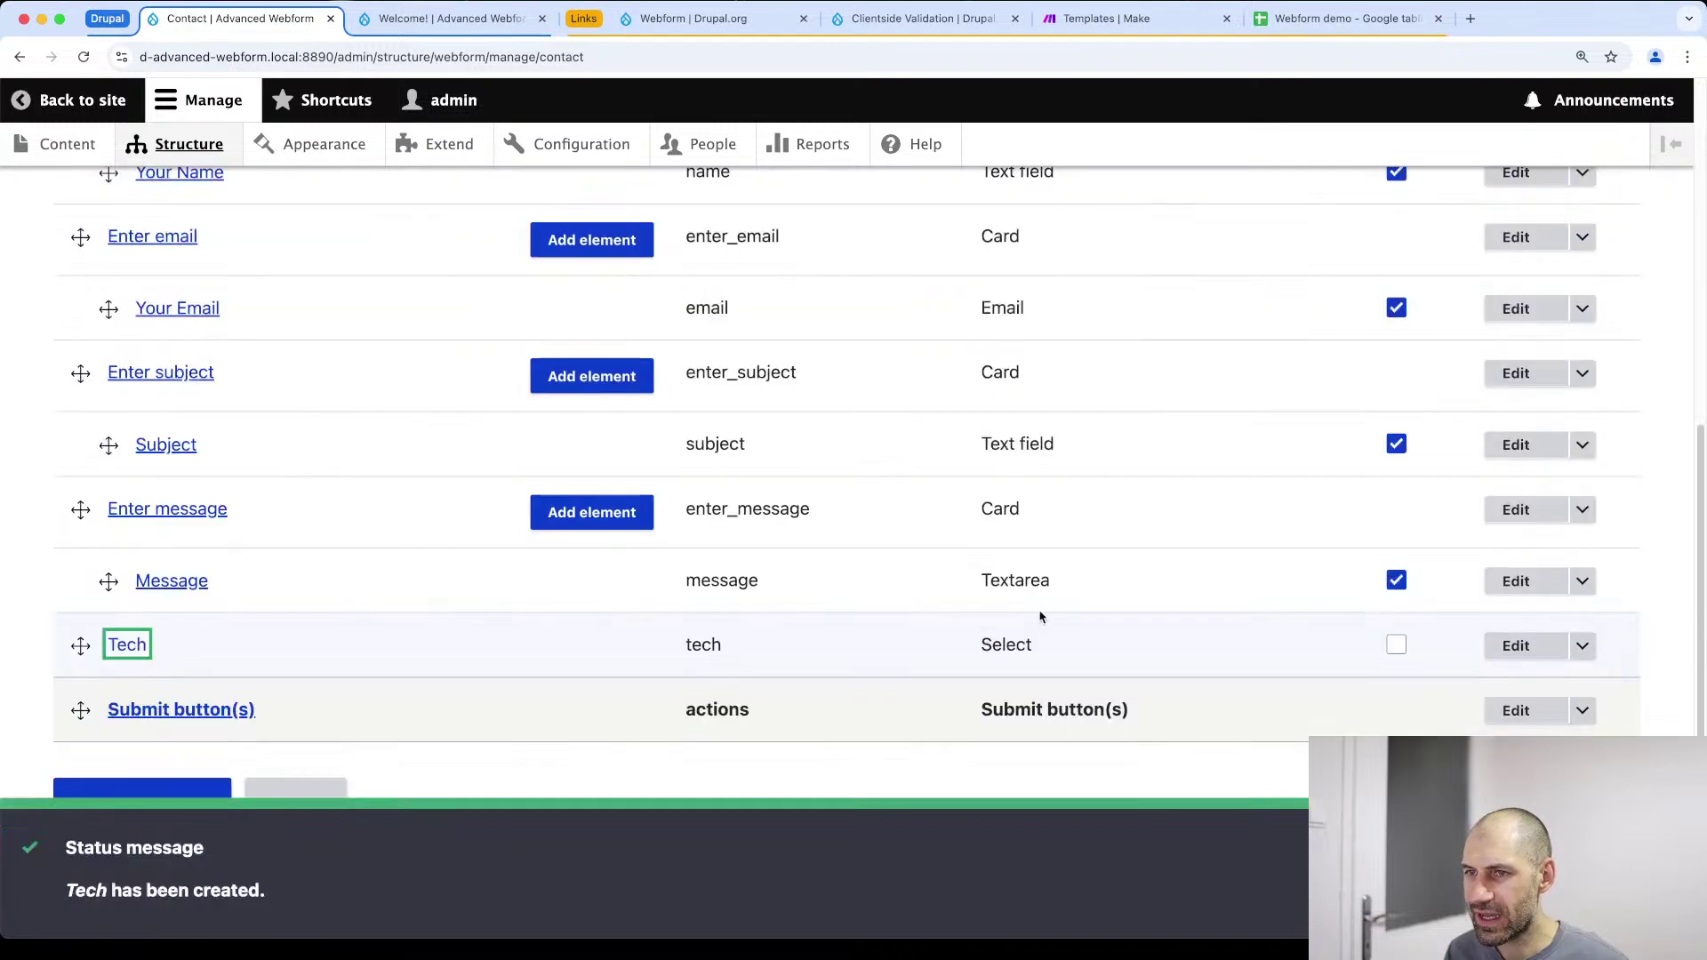
Drag Tech under Your Name in the Enter name card and save the elements
{"action": "left_click_drag", "start_coordinate": [80, 644], "coordinate": [125, 449]}
{"action": "scroll", "coordinate": [63, 434], "scroll_direction": "up", "scroll_amount": 3}
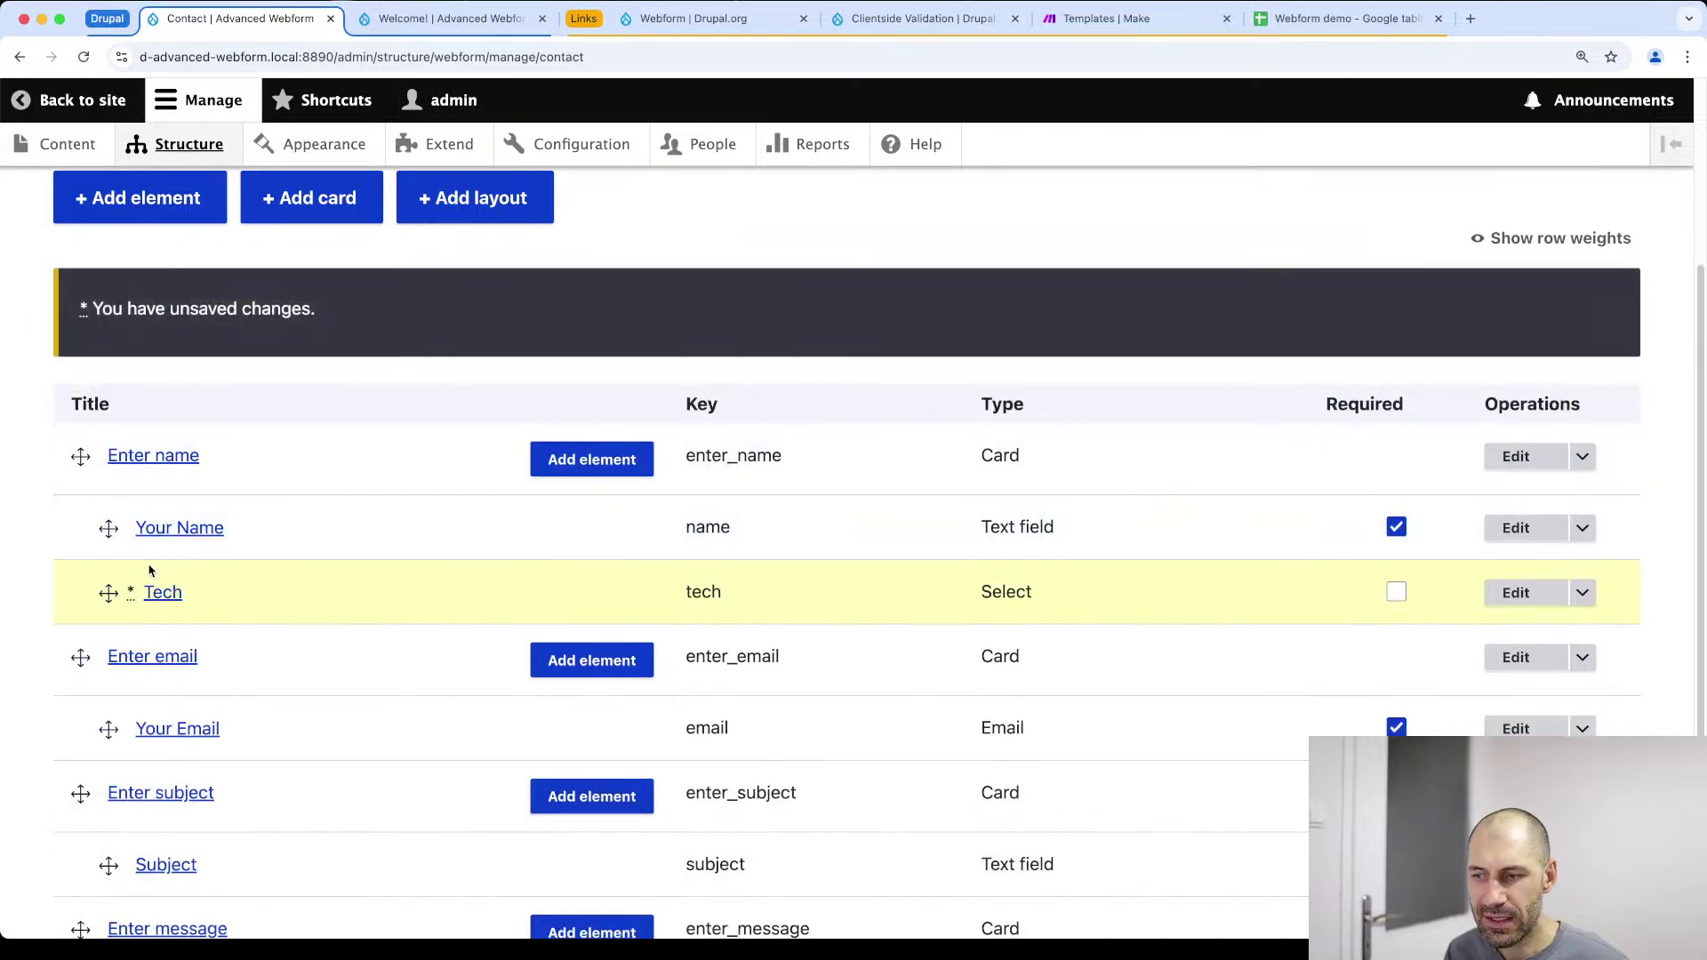
{"action": "scroll", "coordinate": [610, 839], "scroll_direction": "down", "scroll_amount": 5}
{"action": "left_click", "coordinate": [128, 834]}
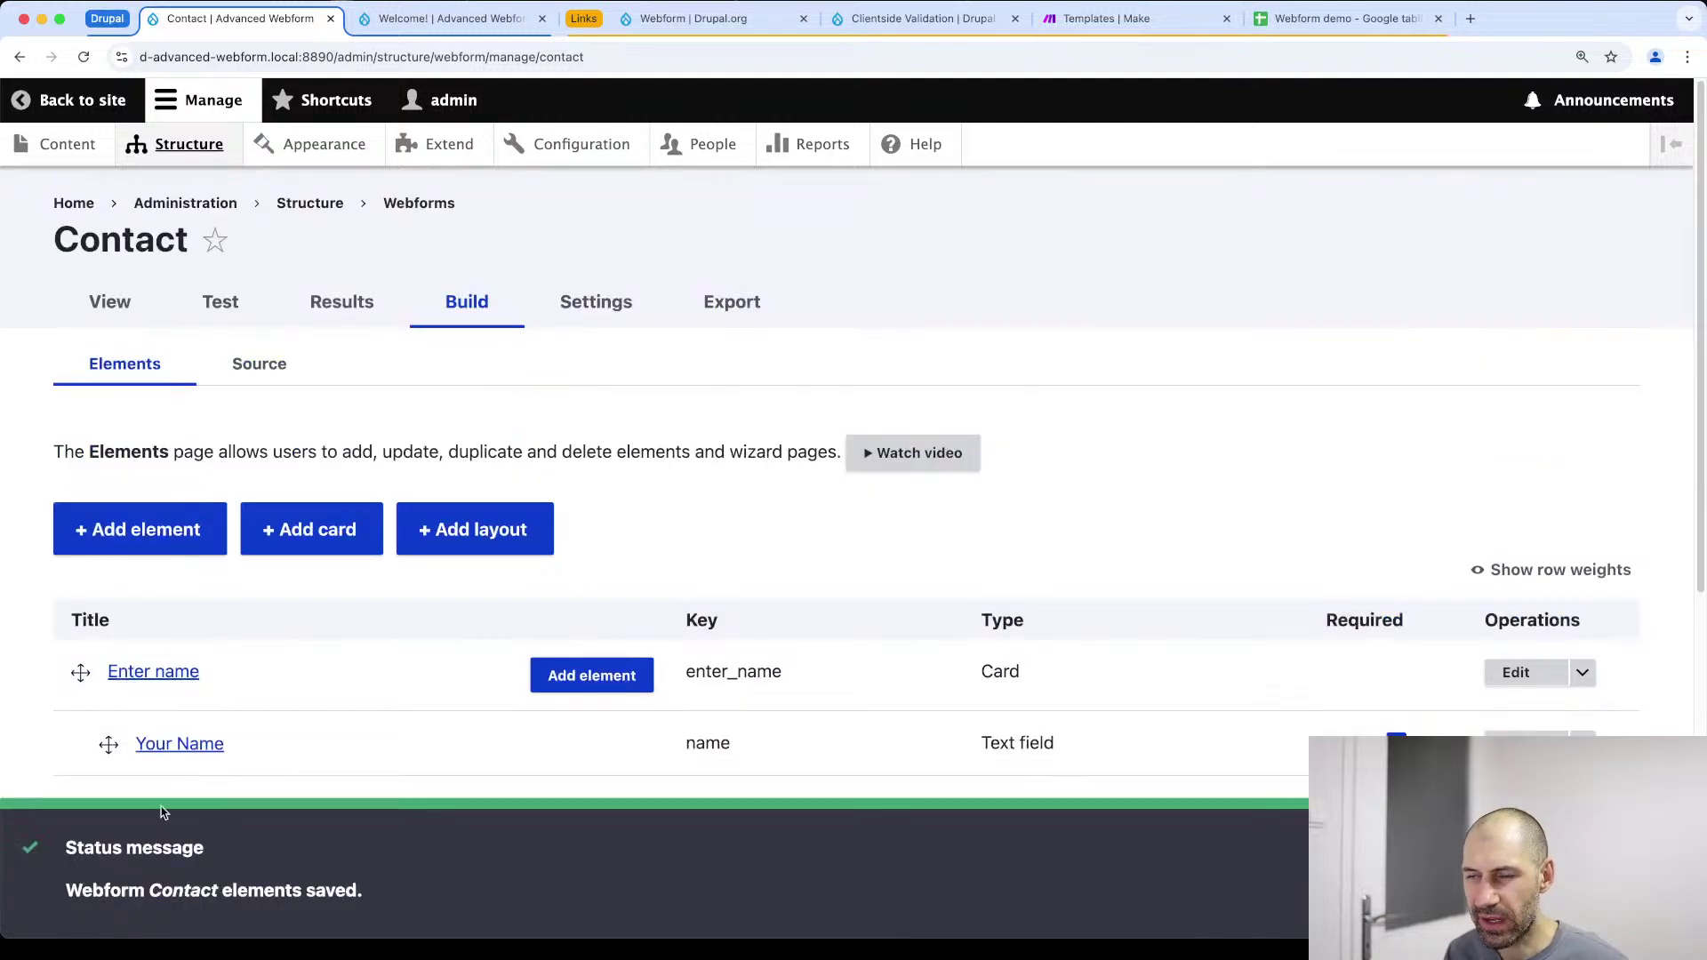
{"action": "key", "text": "ctrl+Tab"}
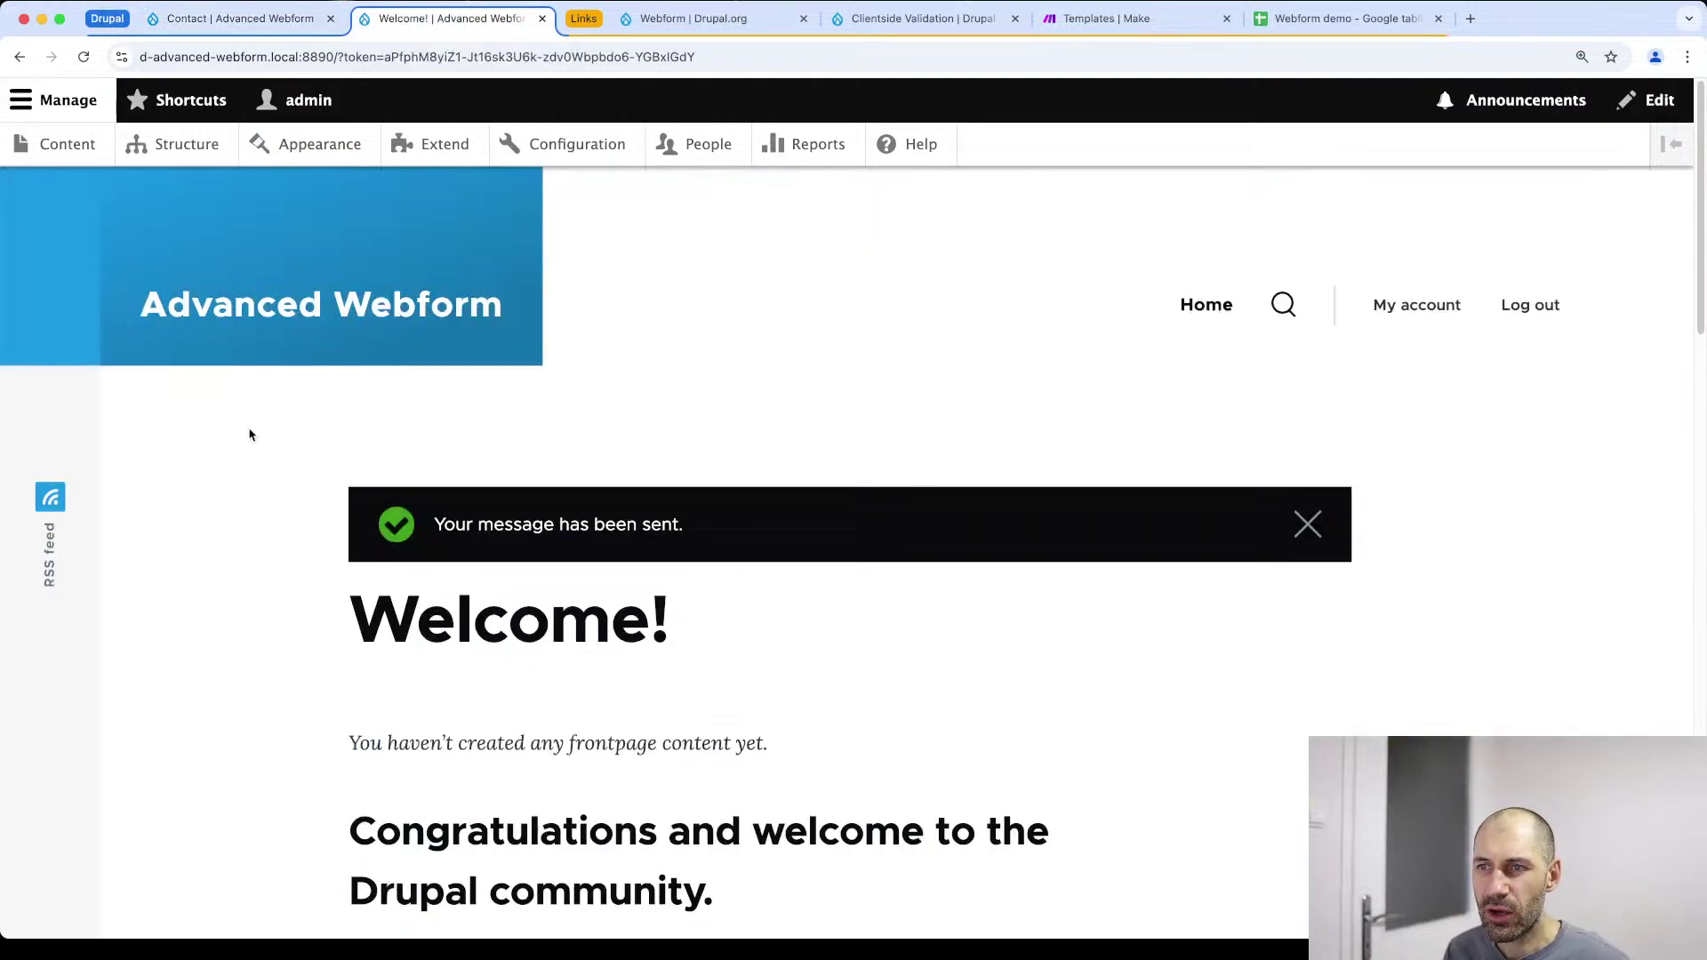
Step the test form back to the Enter name card and reload the page
{"action": "key", "text": "super+Left"}
{"action": "left_click", "coordinate": [387, 826]}
{"action": "left_click", "coordinate": [417, 756]}
{"action": "left_click", "coordinate": [417, 755]}
{"action": "left_click", "coordinate": [511, 57]}
{"action": "key", "text": "Return"}
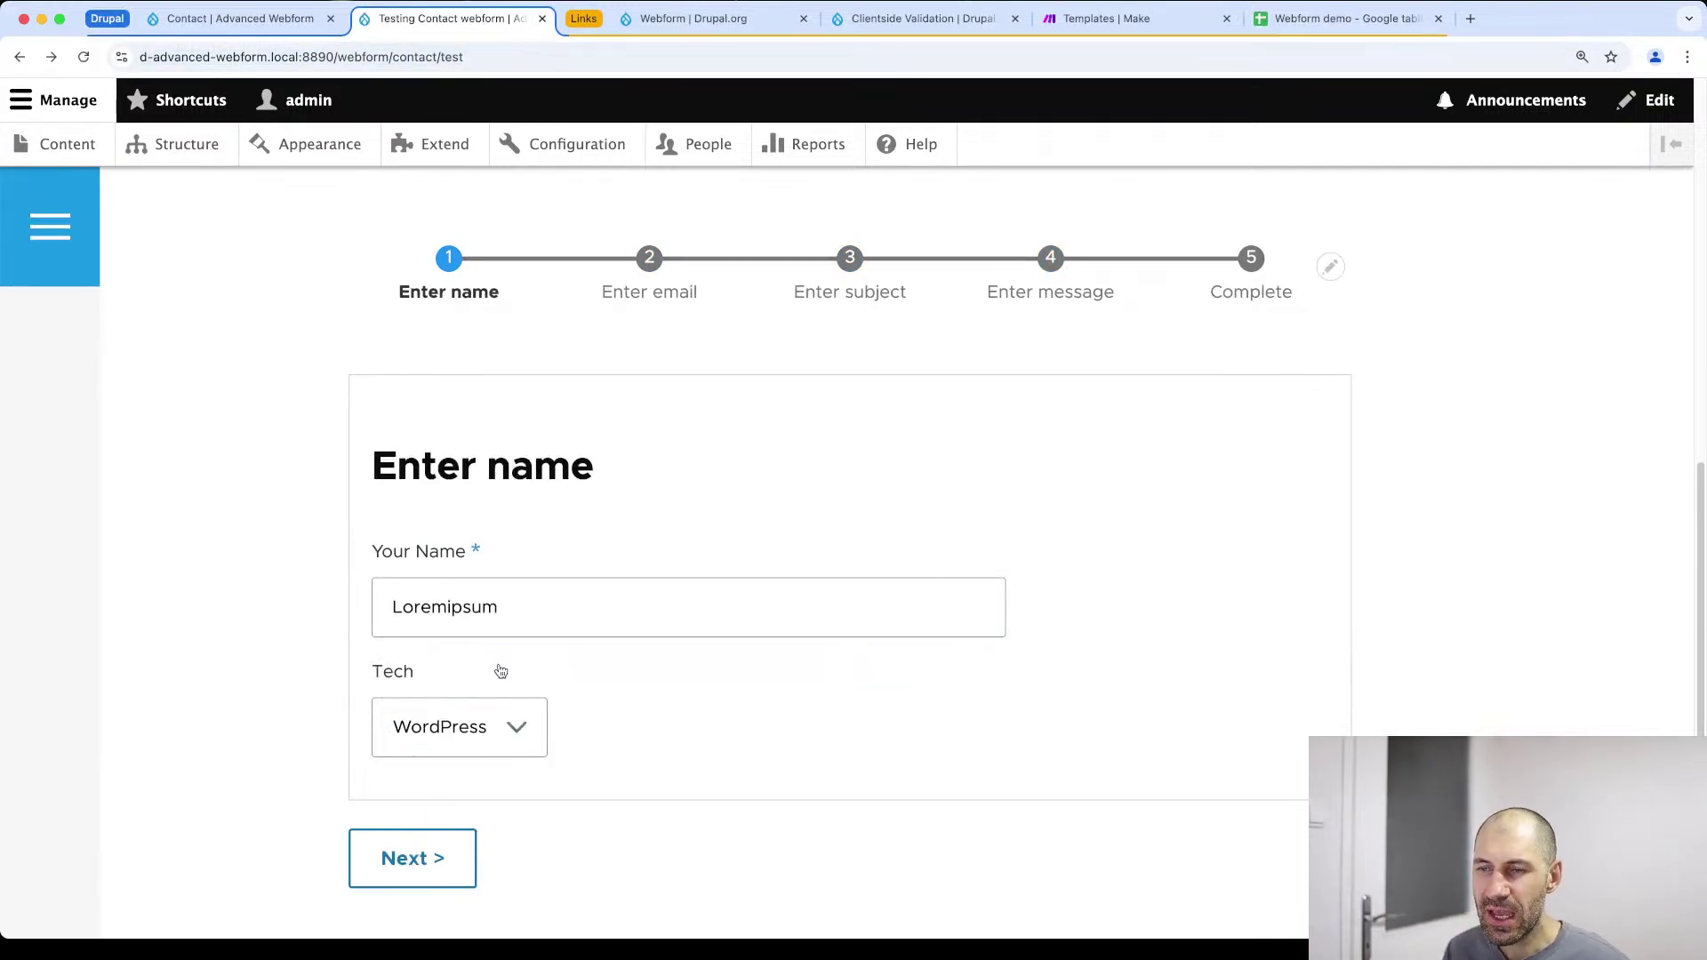
Check the Tech dropdown lists Drupal, WordPress and React, leaving WordPress selected
{"action": "scroll", "coordinate": [485, 546], "scroll_direction": "down", "scroll_amount": 3}
{"action": "left_click", "coordinate": [473, 451]}
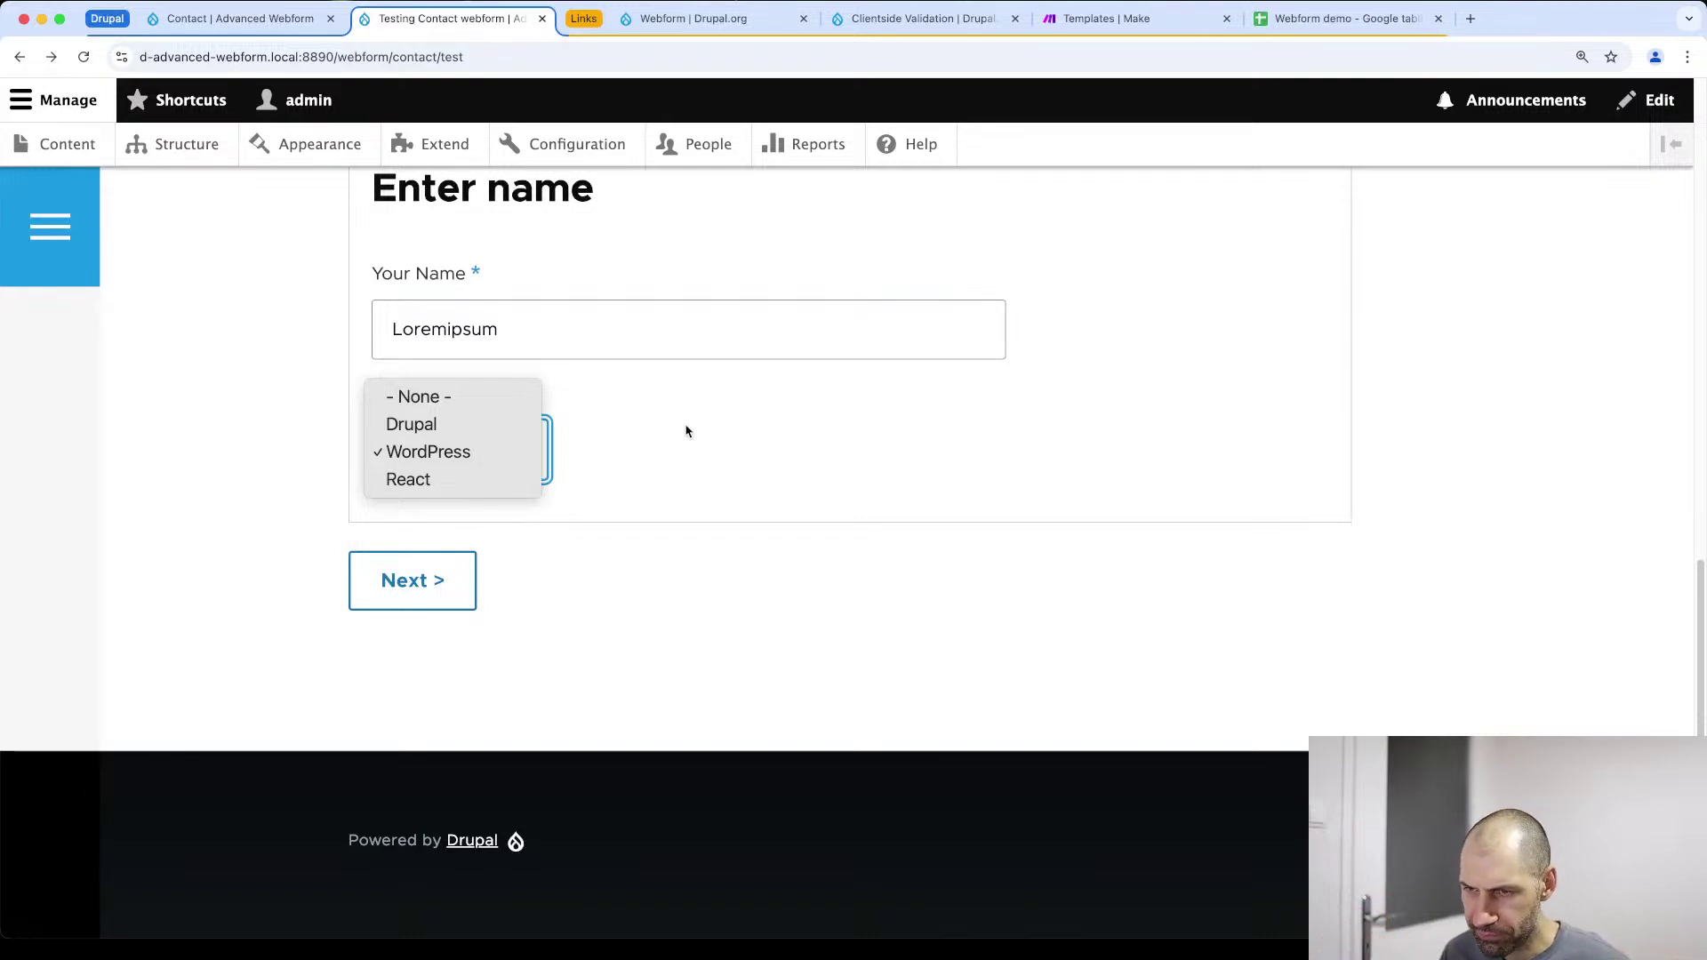
{"action": "left_click", "coordinate": [657, 403]}
{"action": "left_click", "coordinate": [525, 429]}
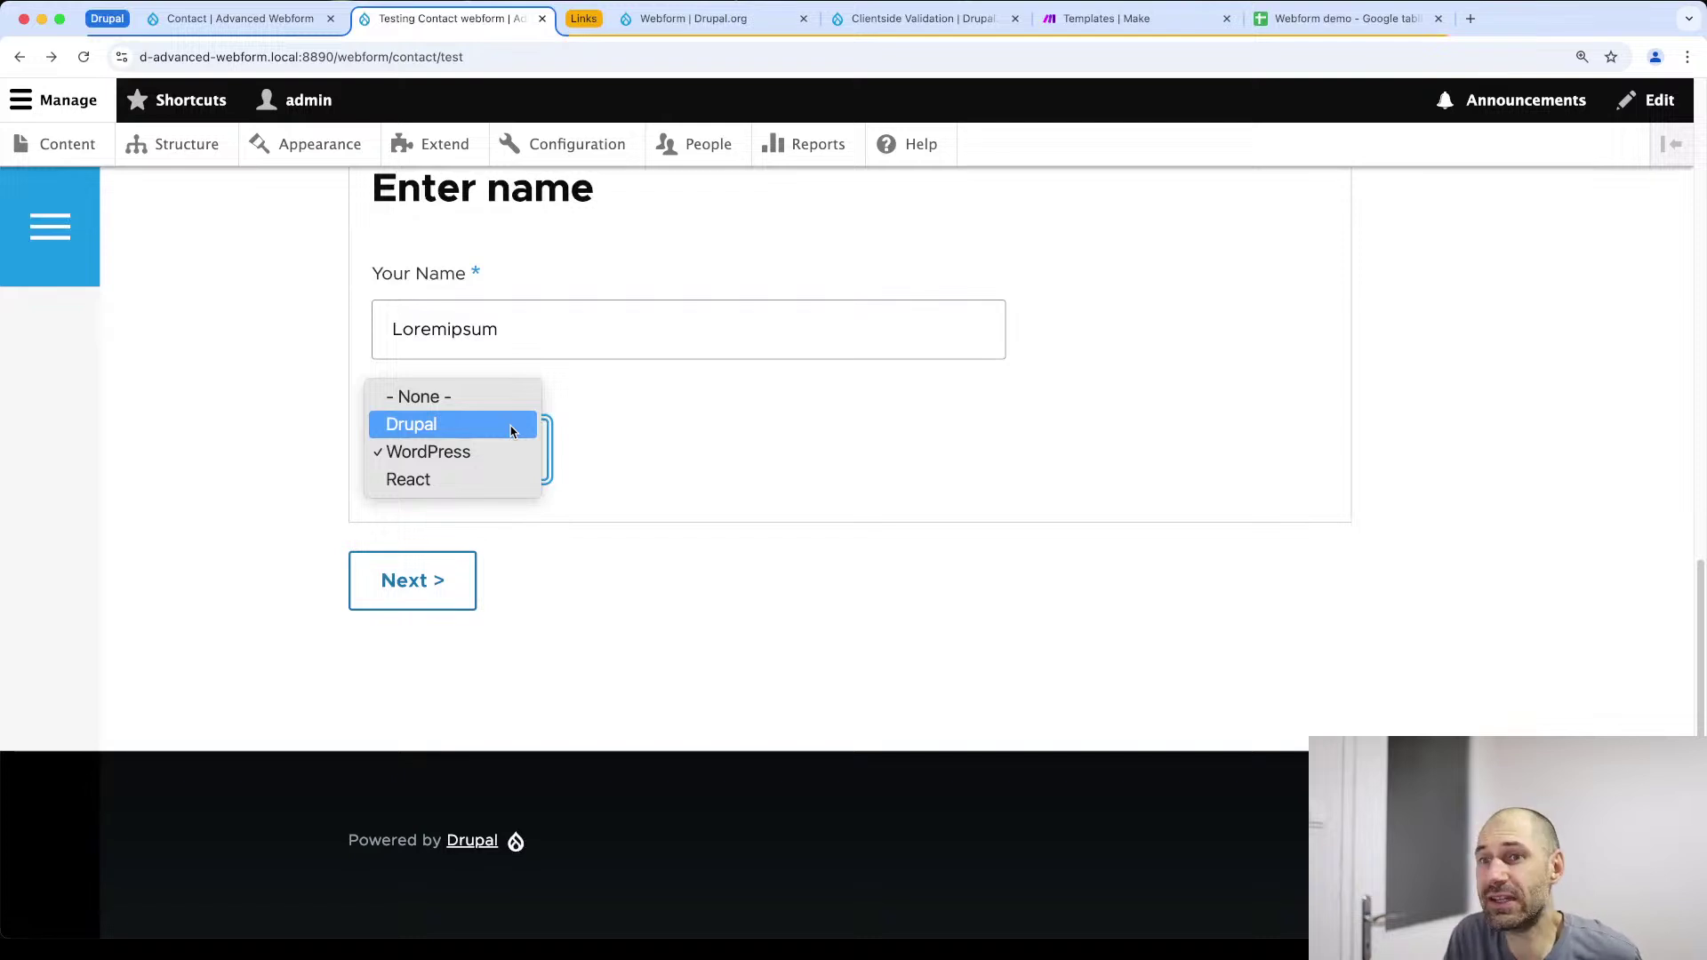
{"action": "left_click", "coordinate": [637, 472]}
{"action": "scroll", "coordinate": [579, 395], "scroll_direction": "up", "scroll_amount": 12}
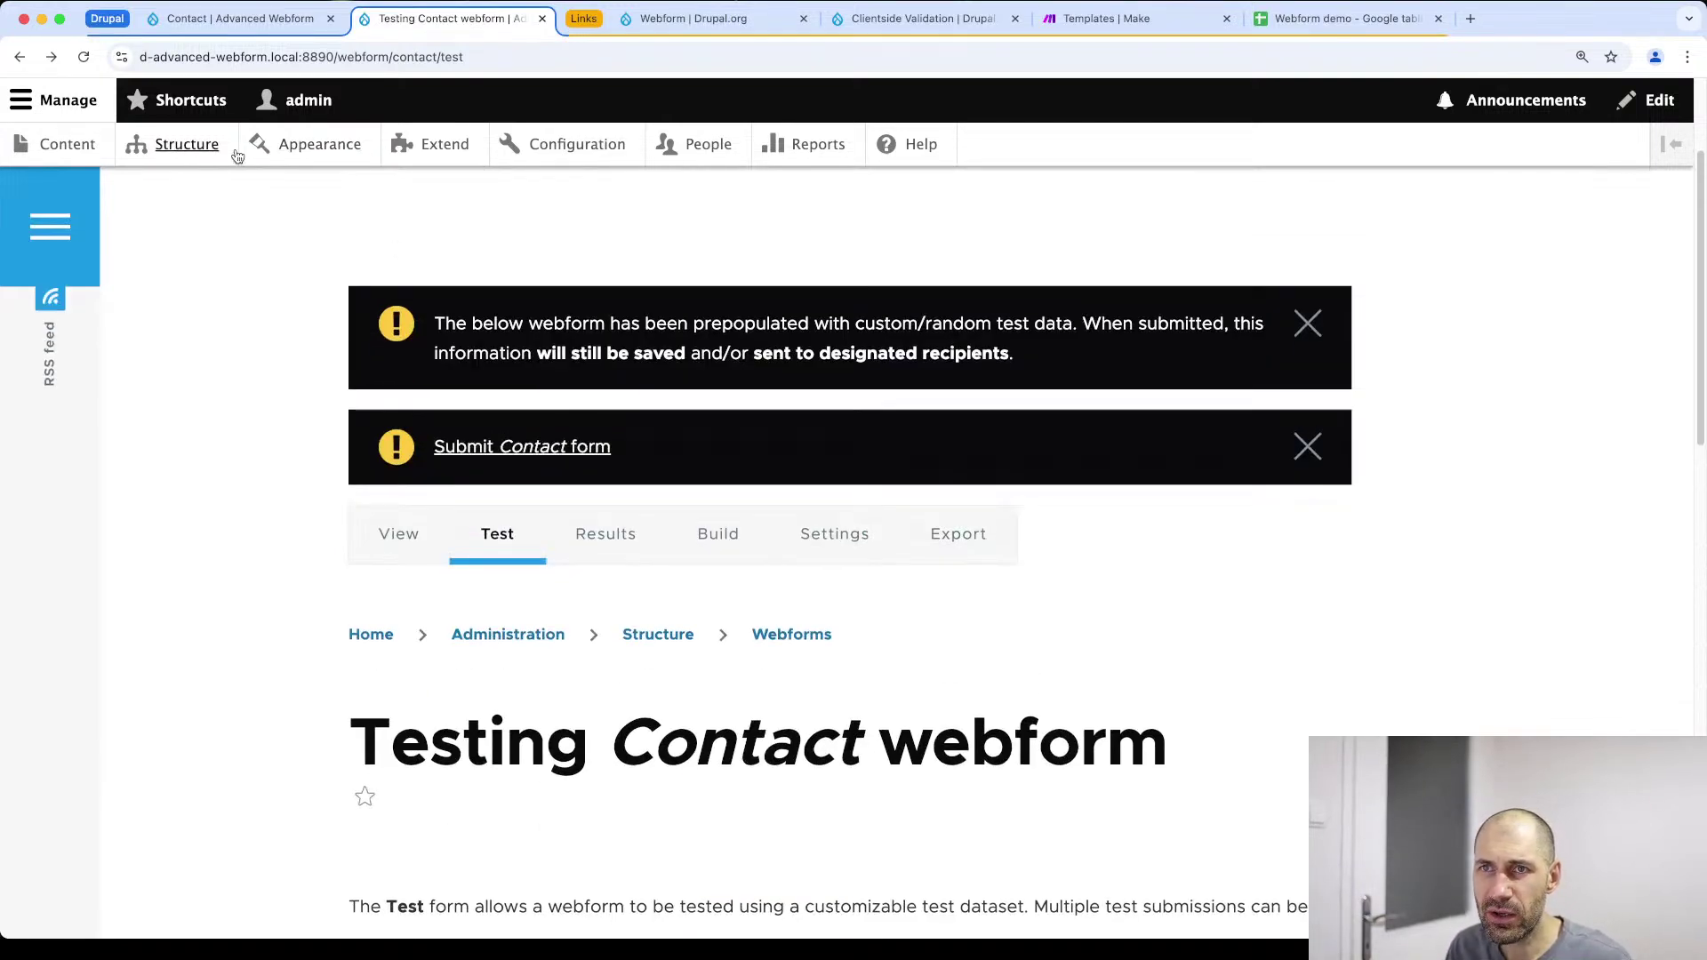
{"action": "left_click", "coordinate": [183, 146], "text": "super"}
{"action": "left_click", "coordinate": [598, 27]}
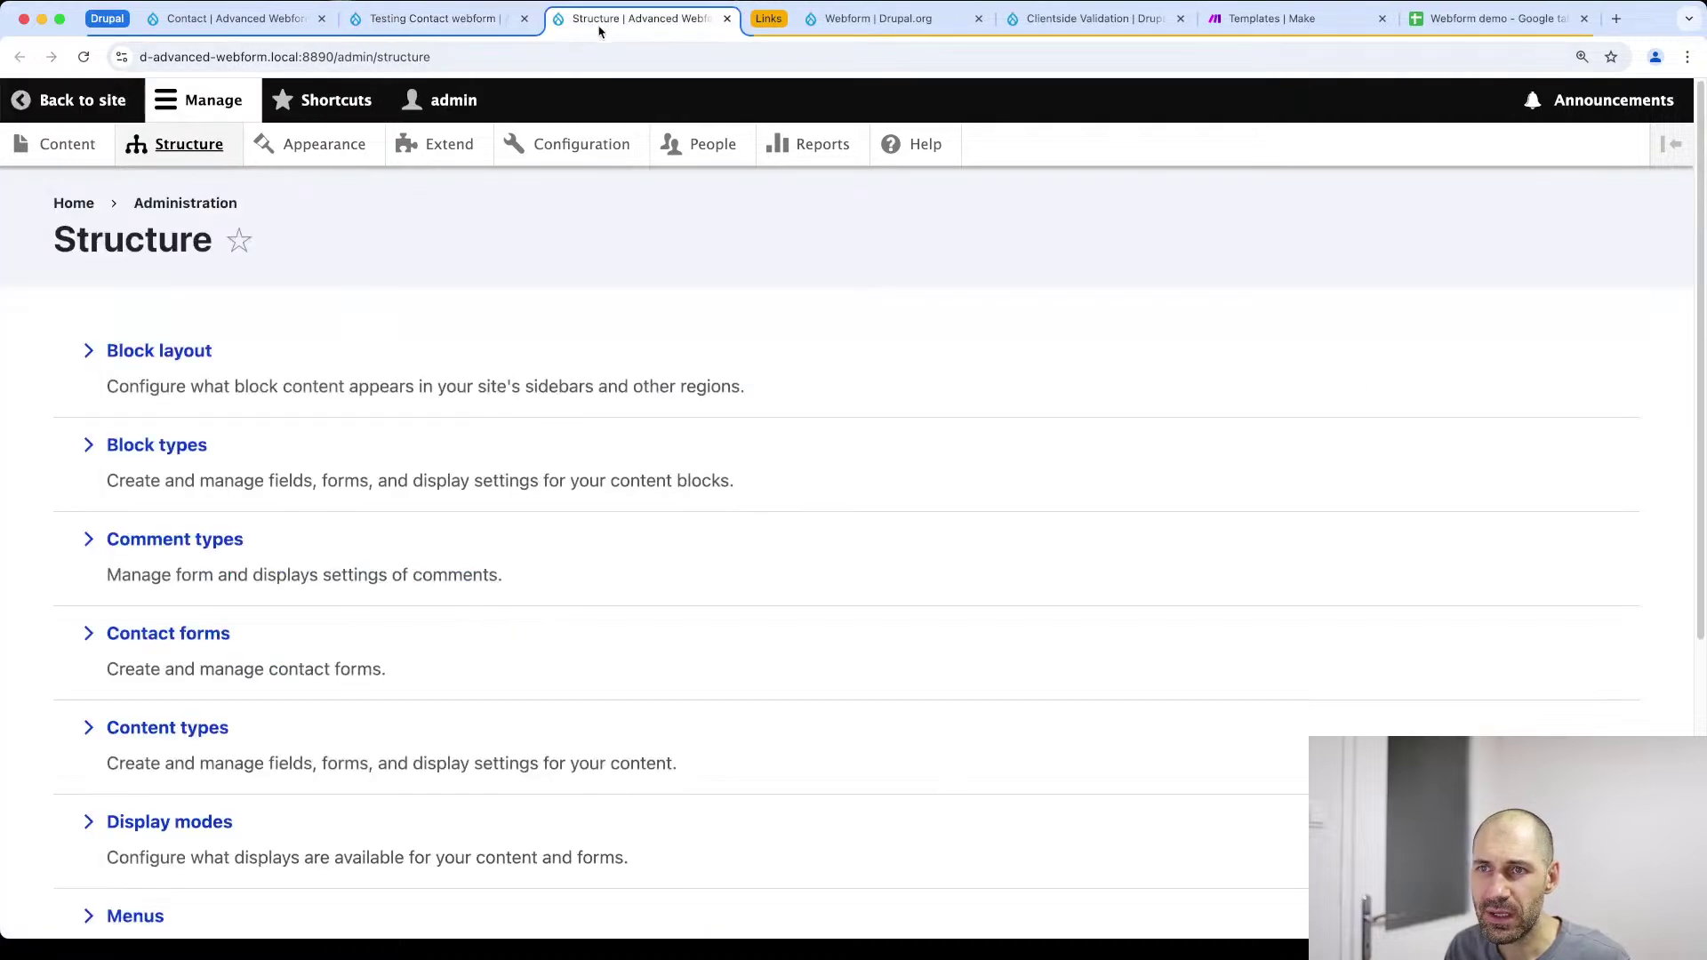
{"action": "scroll", "coordinate": [210, 598], "scroll_direction": "down", "scroll_amount": 5}
{"action": "left_click", "coordinate": [142, 747]}
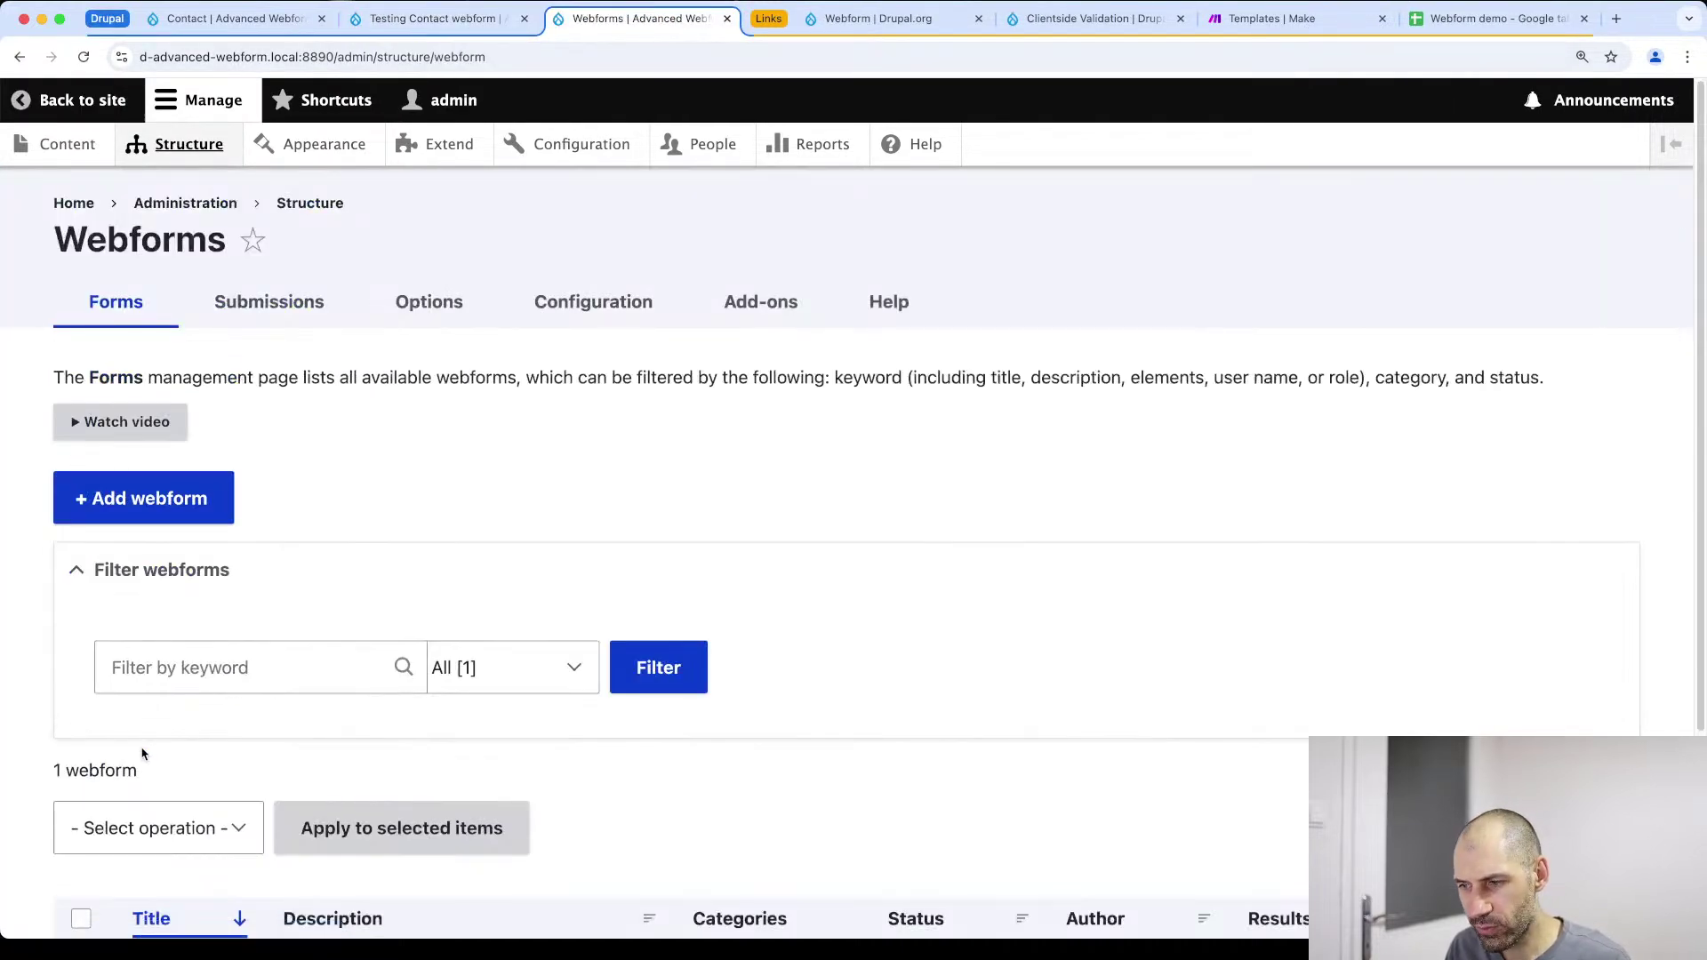
{"action": "left_click", "coordinate": [469, 309]}
{"action": "scroll", "coordinate": [607, 506], "scroll_direction": "down", "scroll_amount": 1}
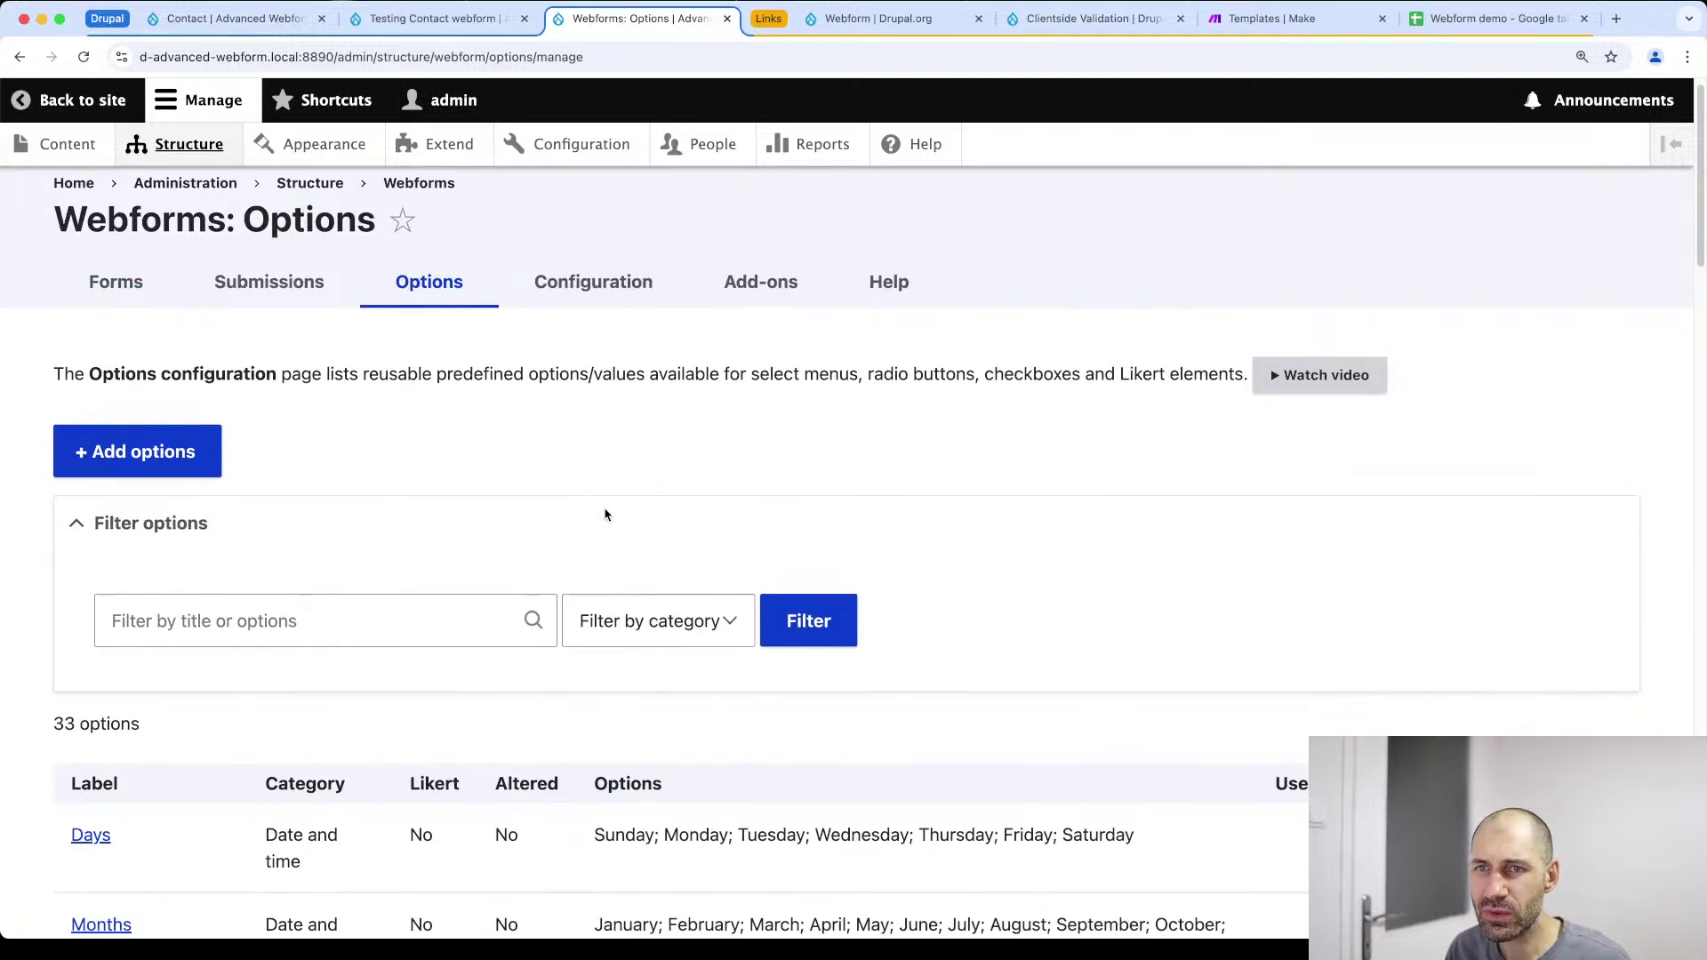
{"action": "scroll", "coordinate": [607, 517], "scroll_direction": "down", "scroll_amount": 5}
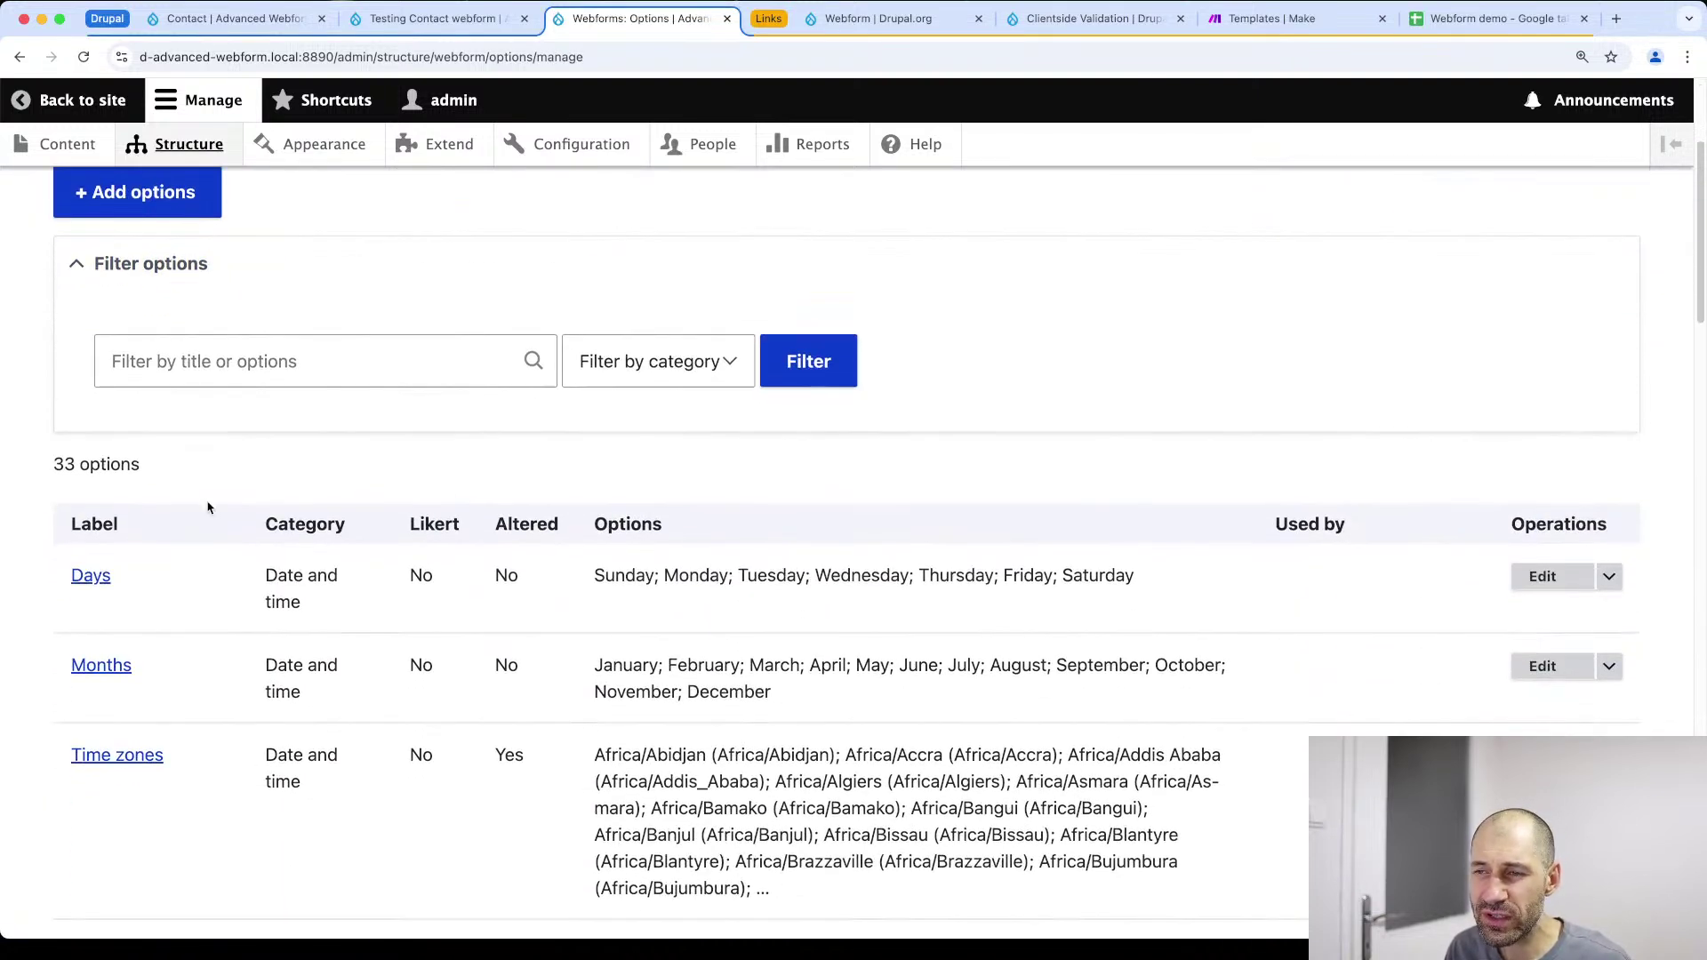
{"action": "scroll", "coordinate": [214, 516], "scroll_direction": "down", "scroll_amount": 2}
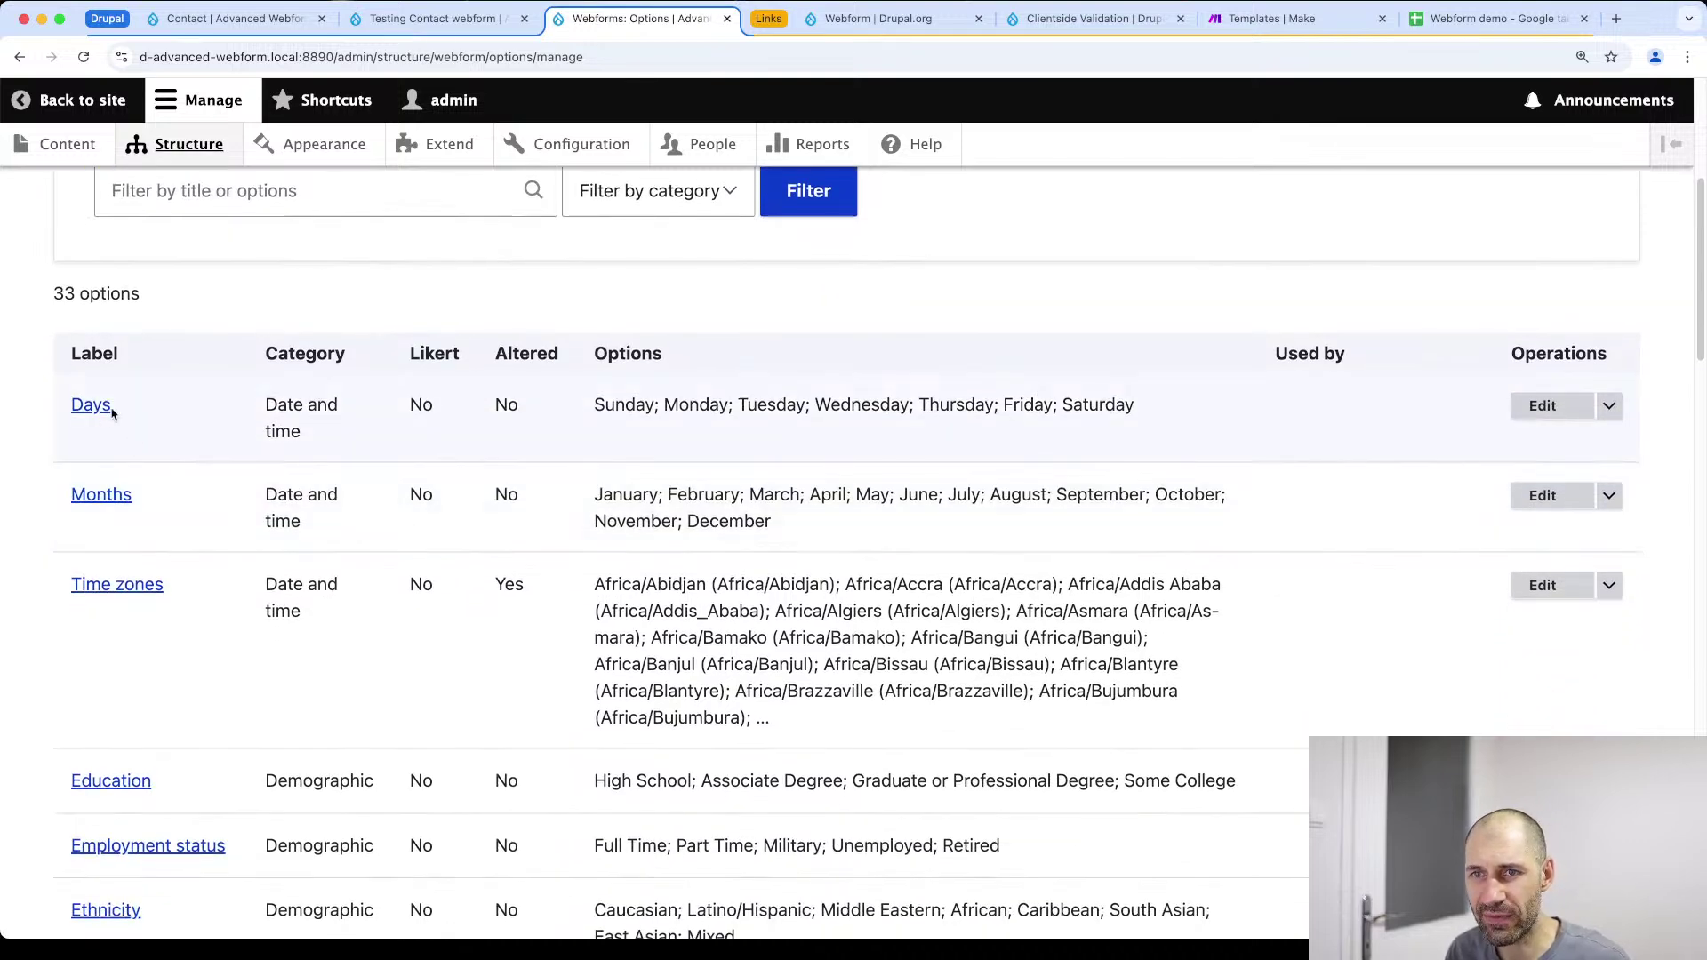
{"action": "scroll", "coordinate": [152, 610], "scroll_direction": "down", "scroll_amount": 2}
{"action": "scroll", "coordinate": [152, 610], "scroll_direction": "down", "scroll_amount": 3}
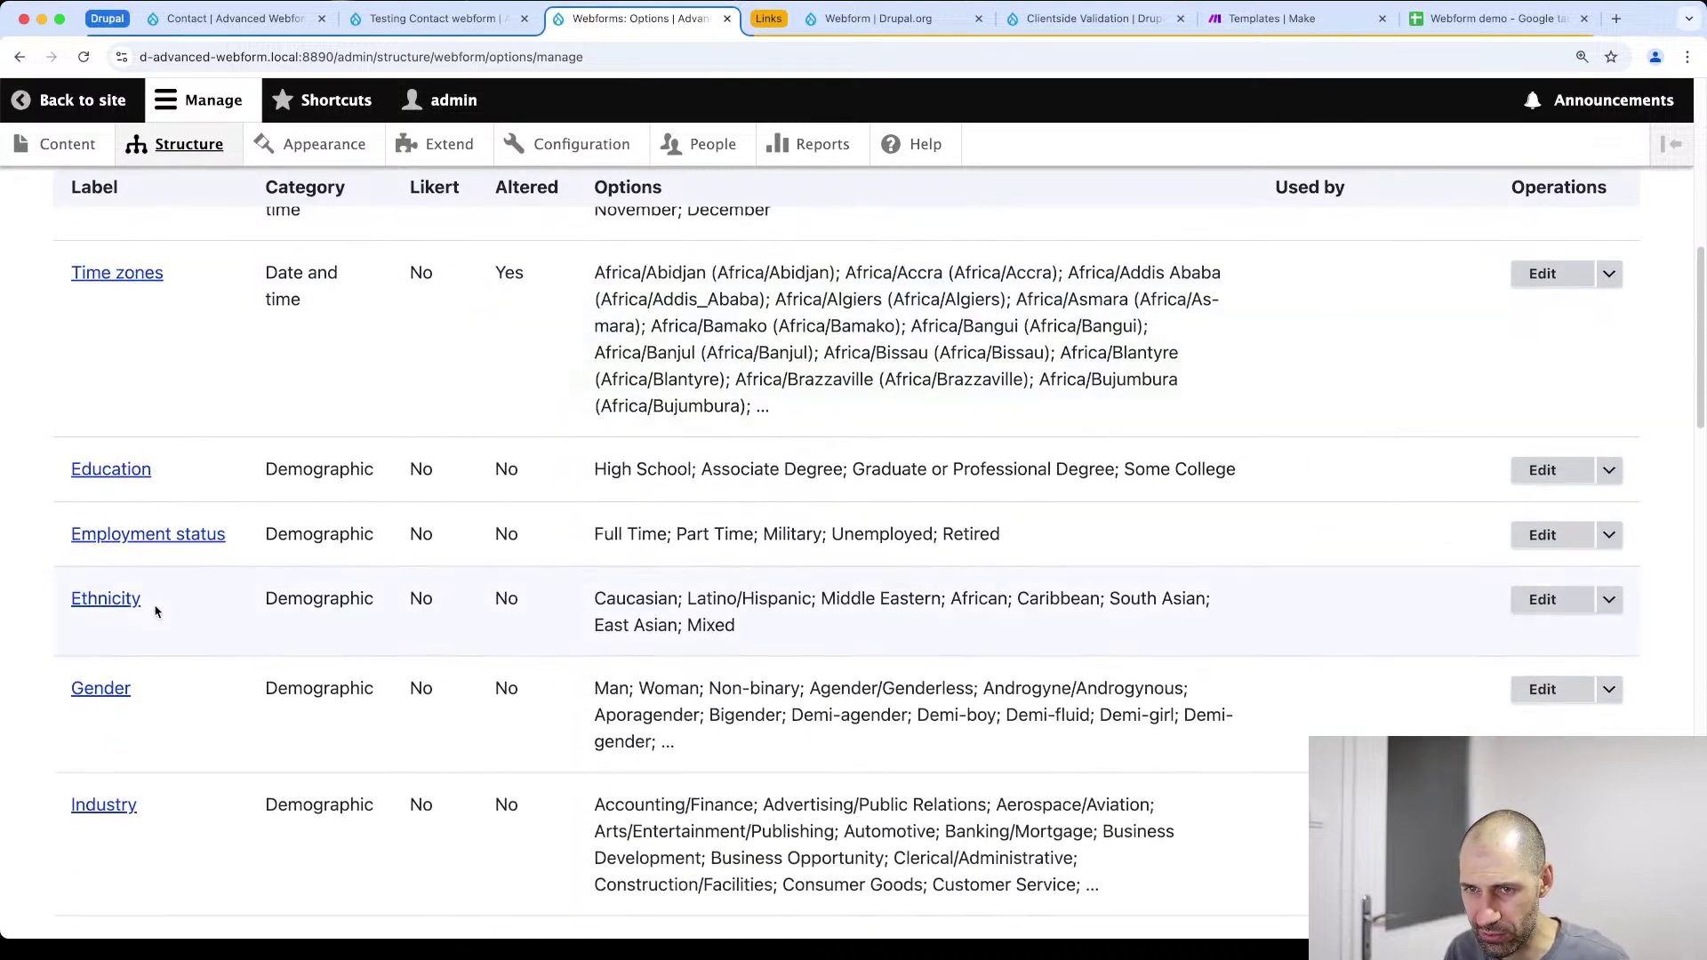
{"action": "scroll", "coordinate": [152, 610], "scroll_direction": "down", "scroll_amount": 5}
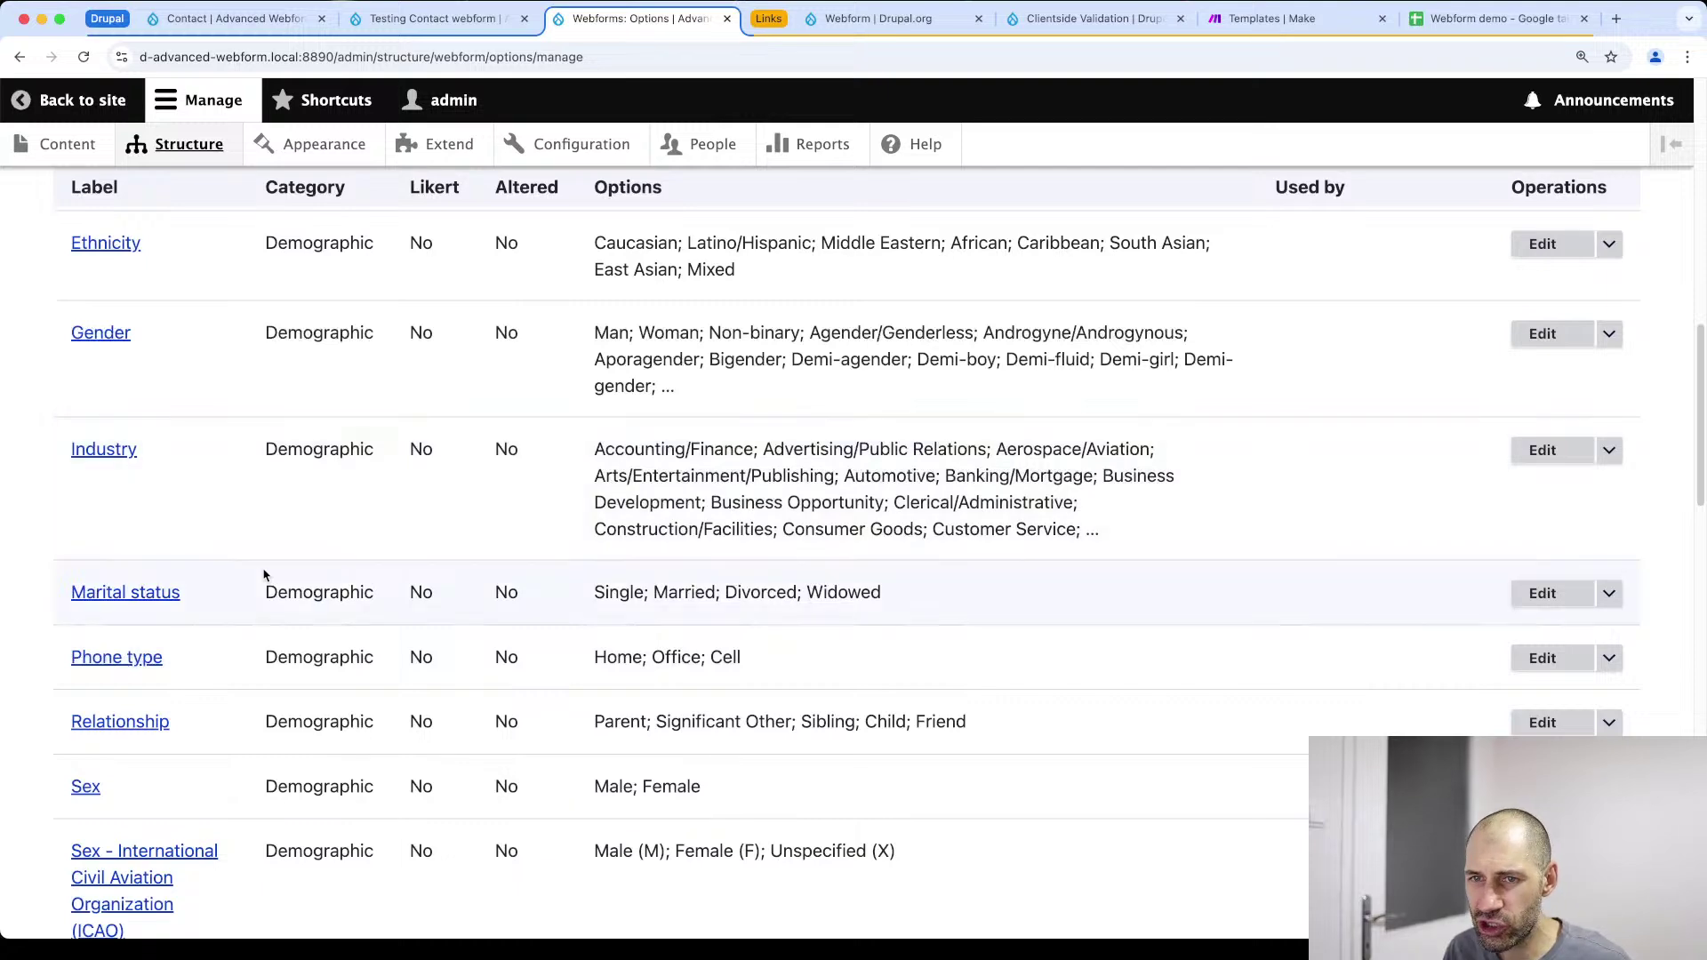
{"action": "scroll", "coordinate": [259, 571], "scroll_direction": "down", "scroll_amount": 3}
{"action": "scroll", "coordinate": [265, 573], "scroll_direction": "down", "scroll_amount": 5}
{"action": "scroll", "coordinate": [267, 573], "scroll_direction": "down", "scroll_amount": 1}
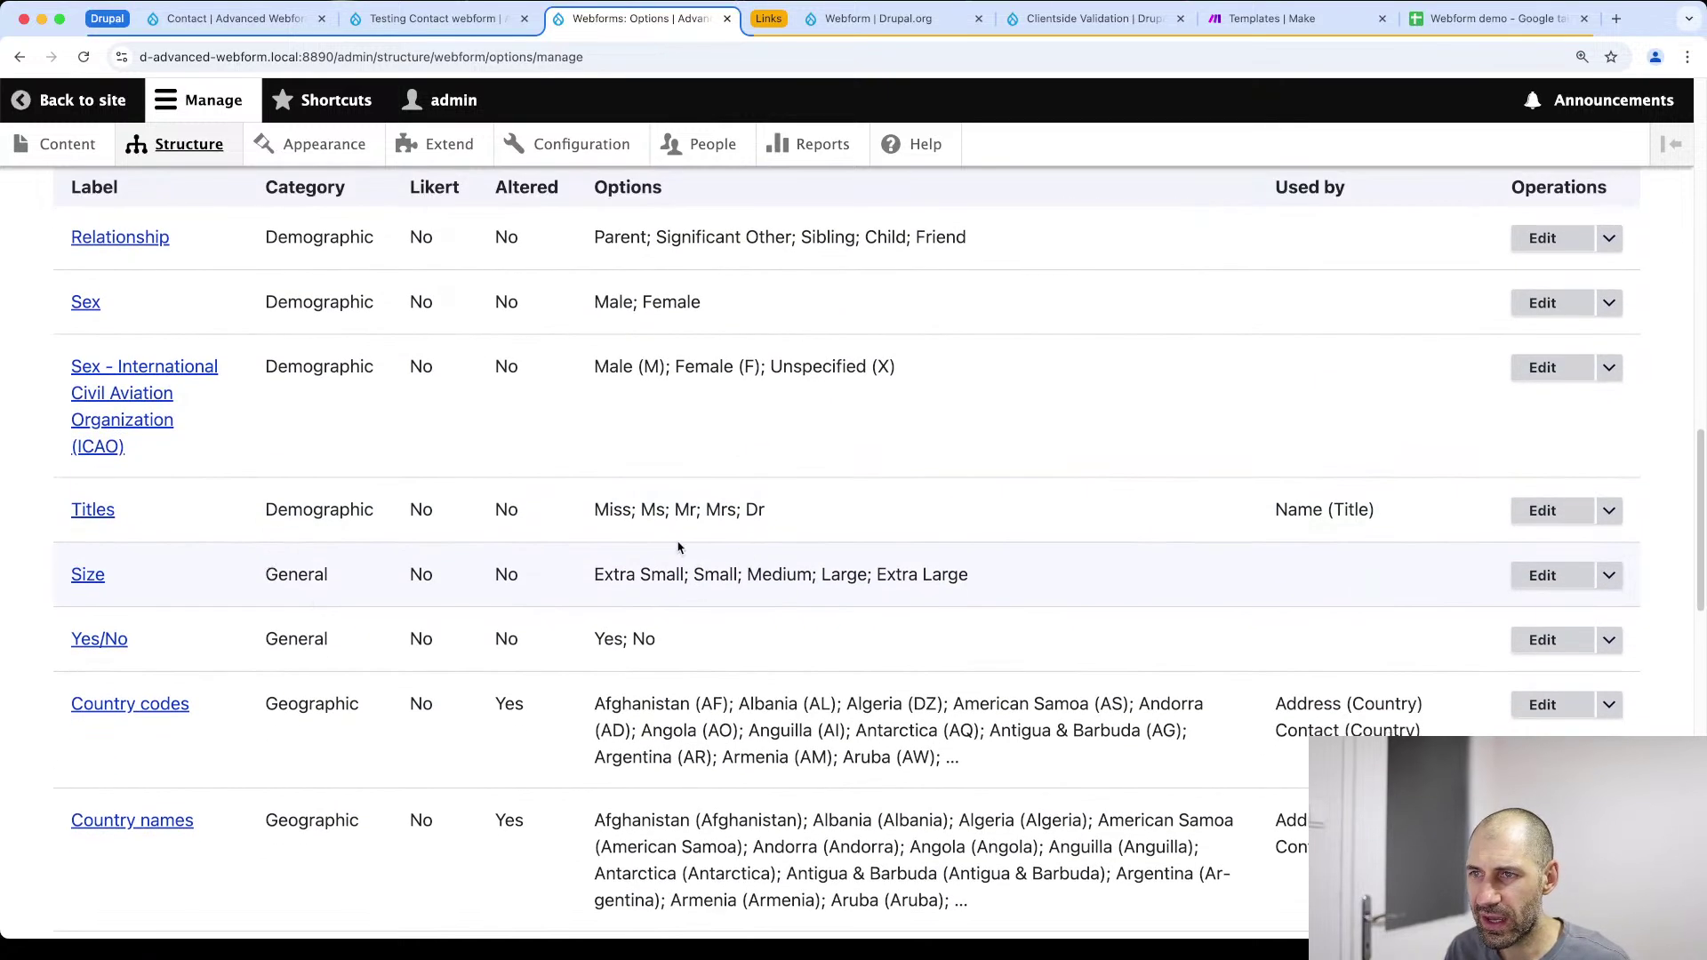
{"action": "scroll", "coordinate": [727, 556], "scroll_direction": "down", "scroll_amount": 2}
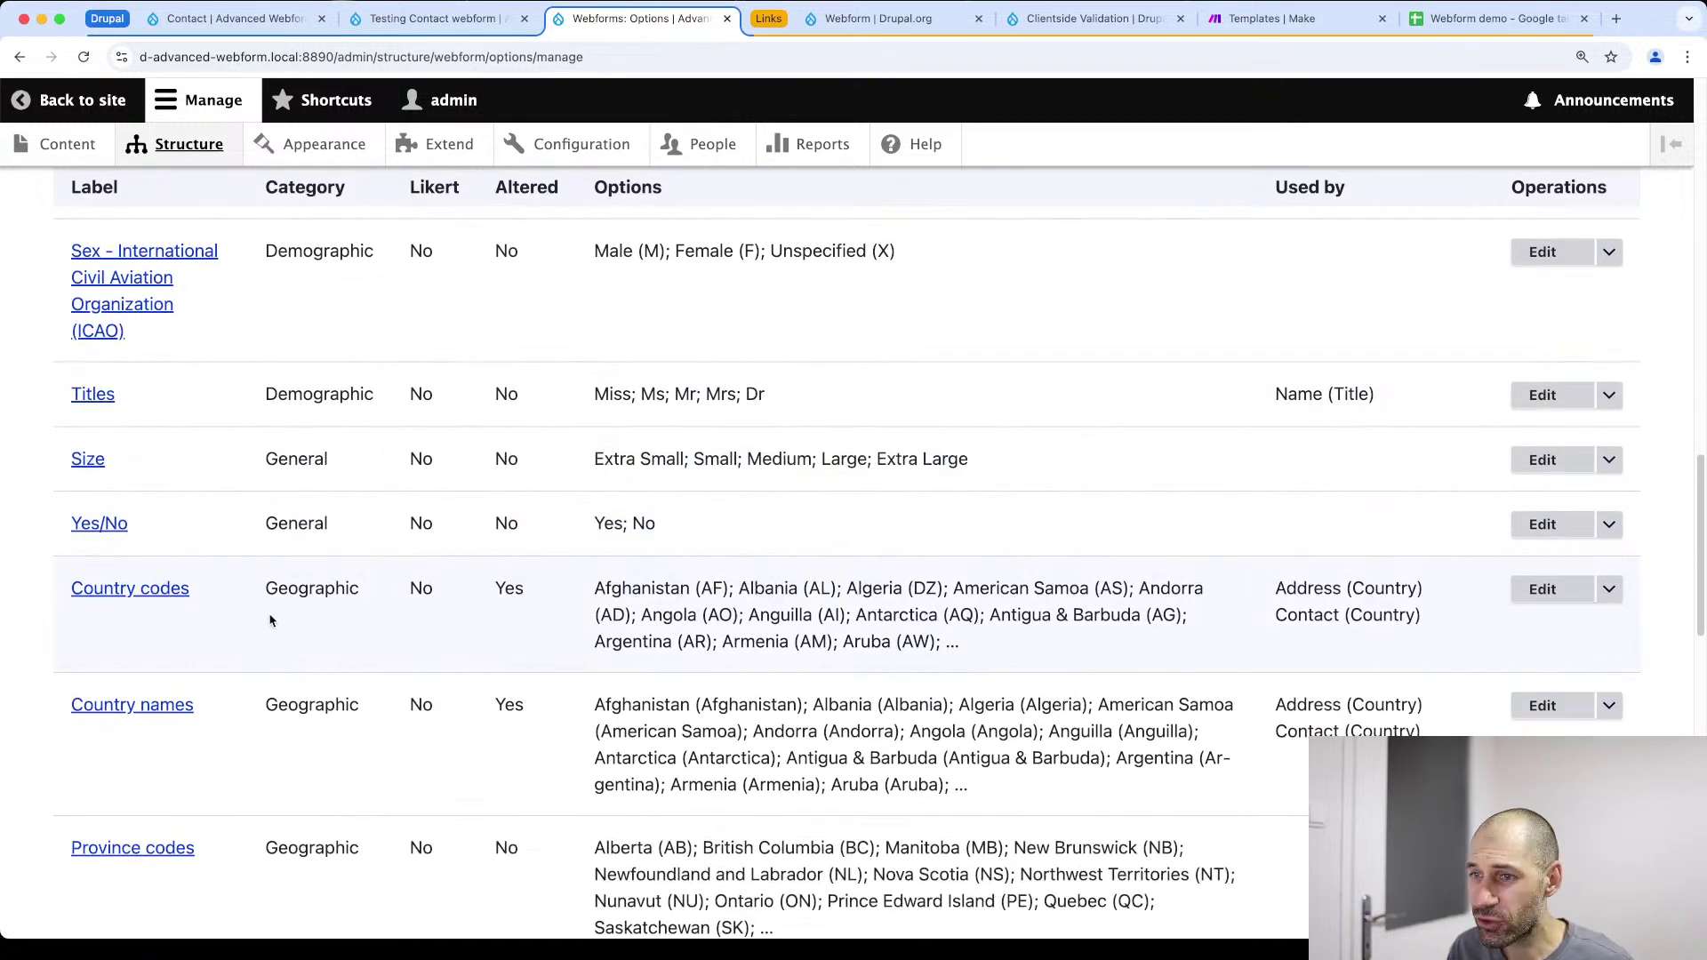
{"action": "scroll", "coordinate": [276, 627], "scroll_direction": "down", "scroll_amount": 5}
{"action": "scroll", "coordinate": [152, 716], "scroll_direction": "down", "scroll_amount": 4}
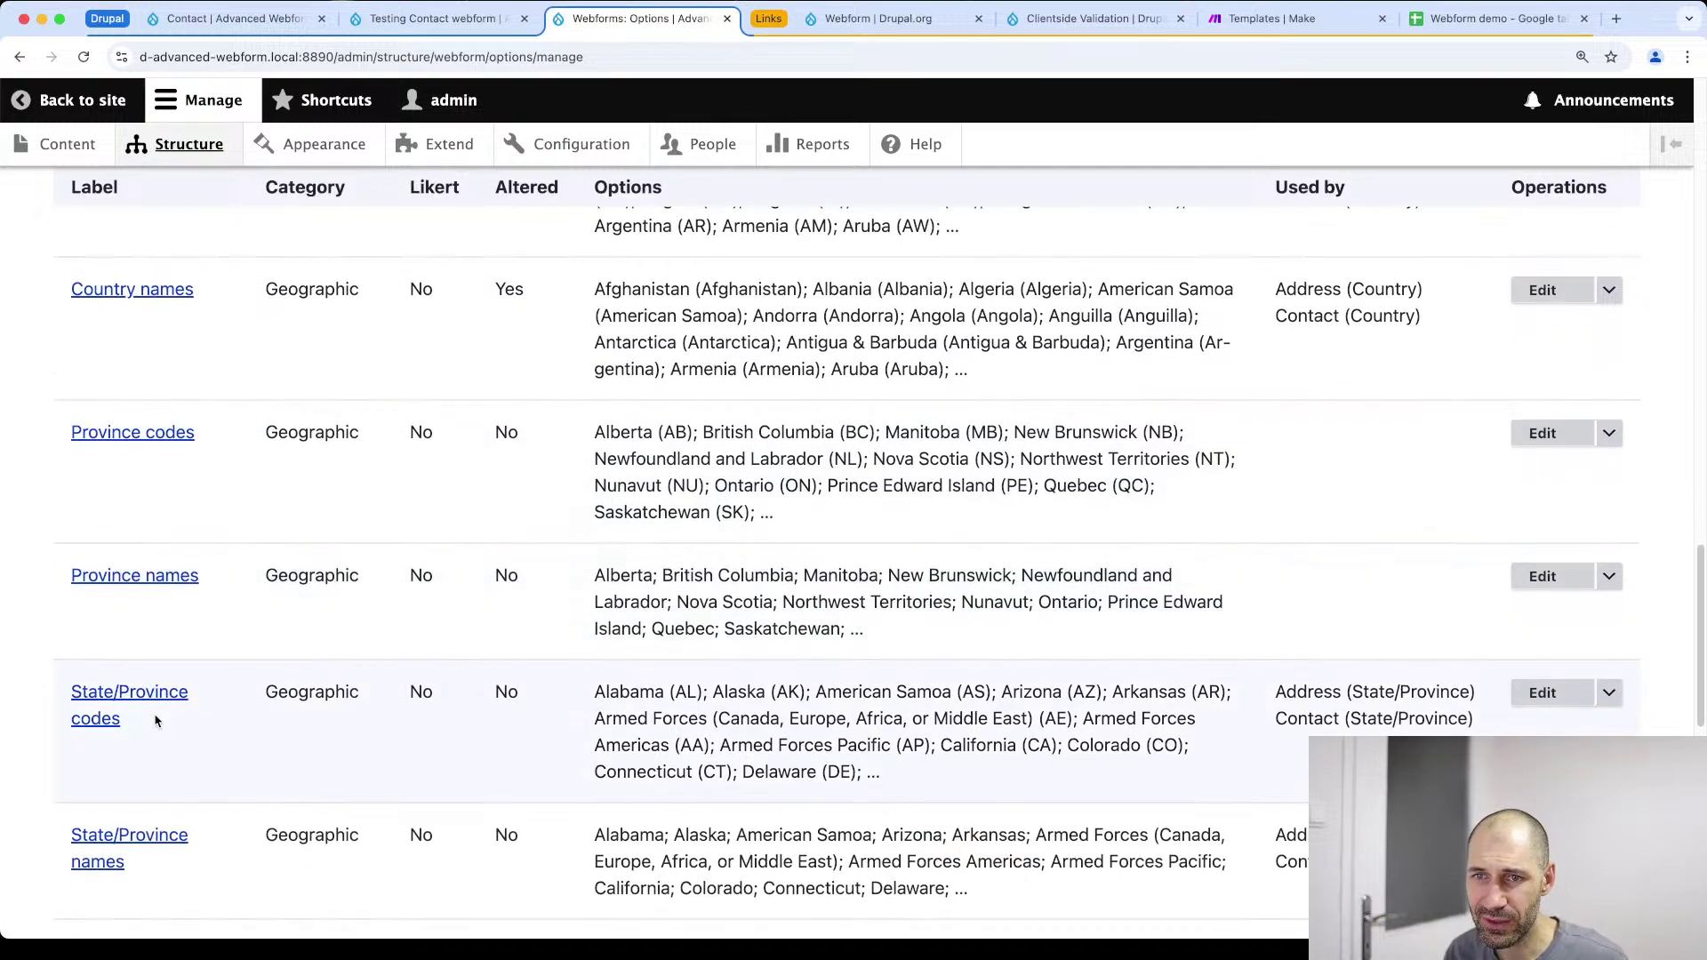
{"action": "scroll", "coordinate": [152, 716], "scroll_direction": "down", "scroll_amount": 12}
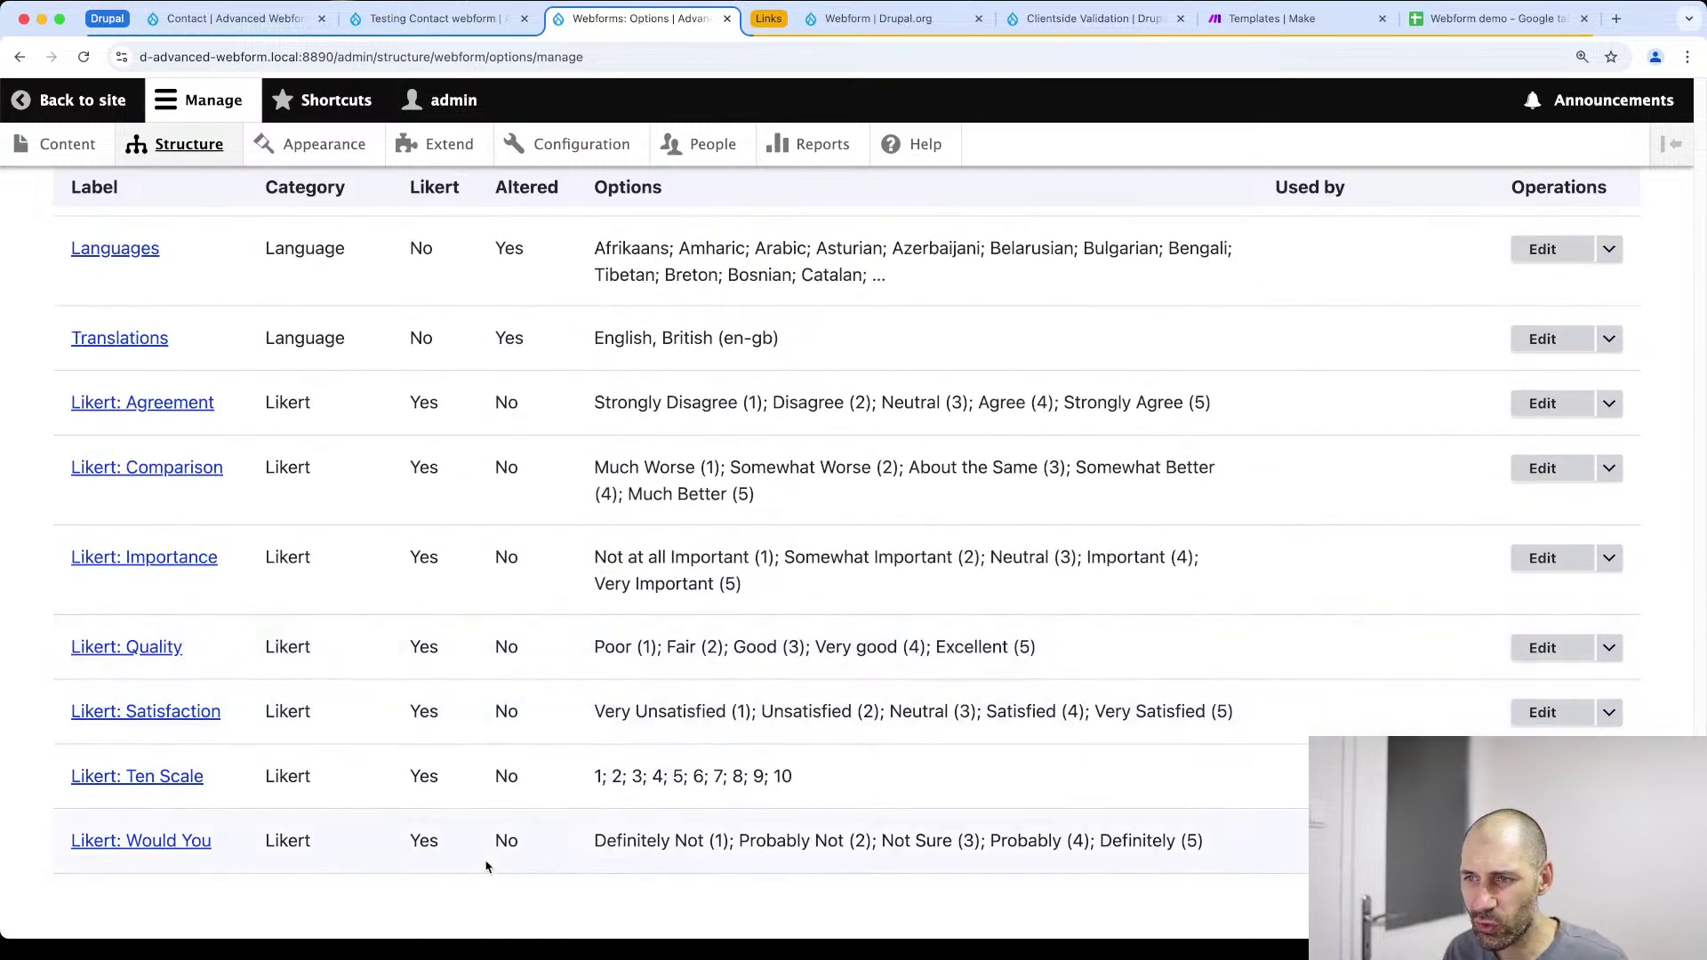
{"action": "scroll", "coordinate": [522, 731], "scroll_direction": "up", "scroll_amount": 20}
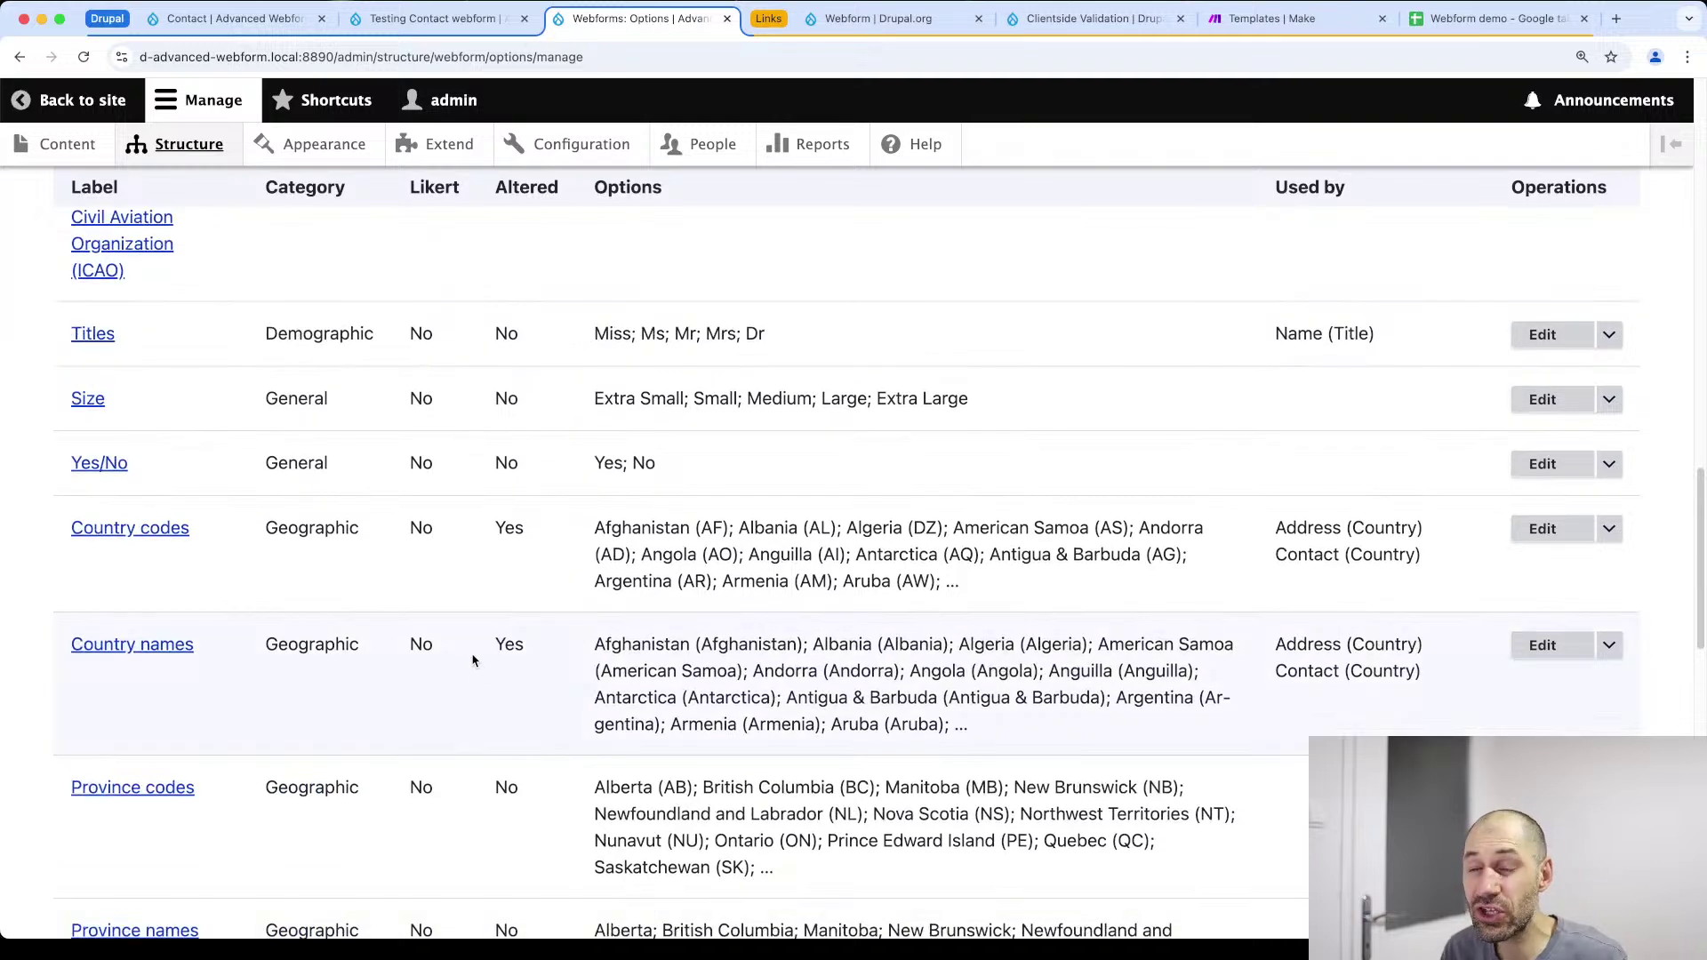
{"action": "scroll", "coordinate": [466, 654], "scroll_direction": "up", "scroll_amount": 20}
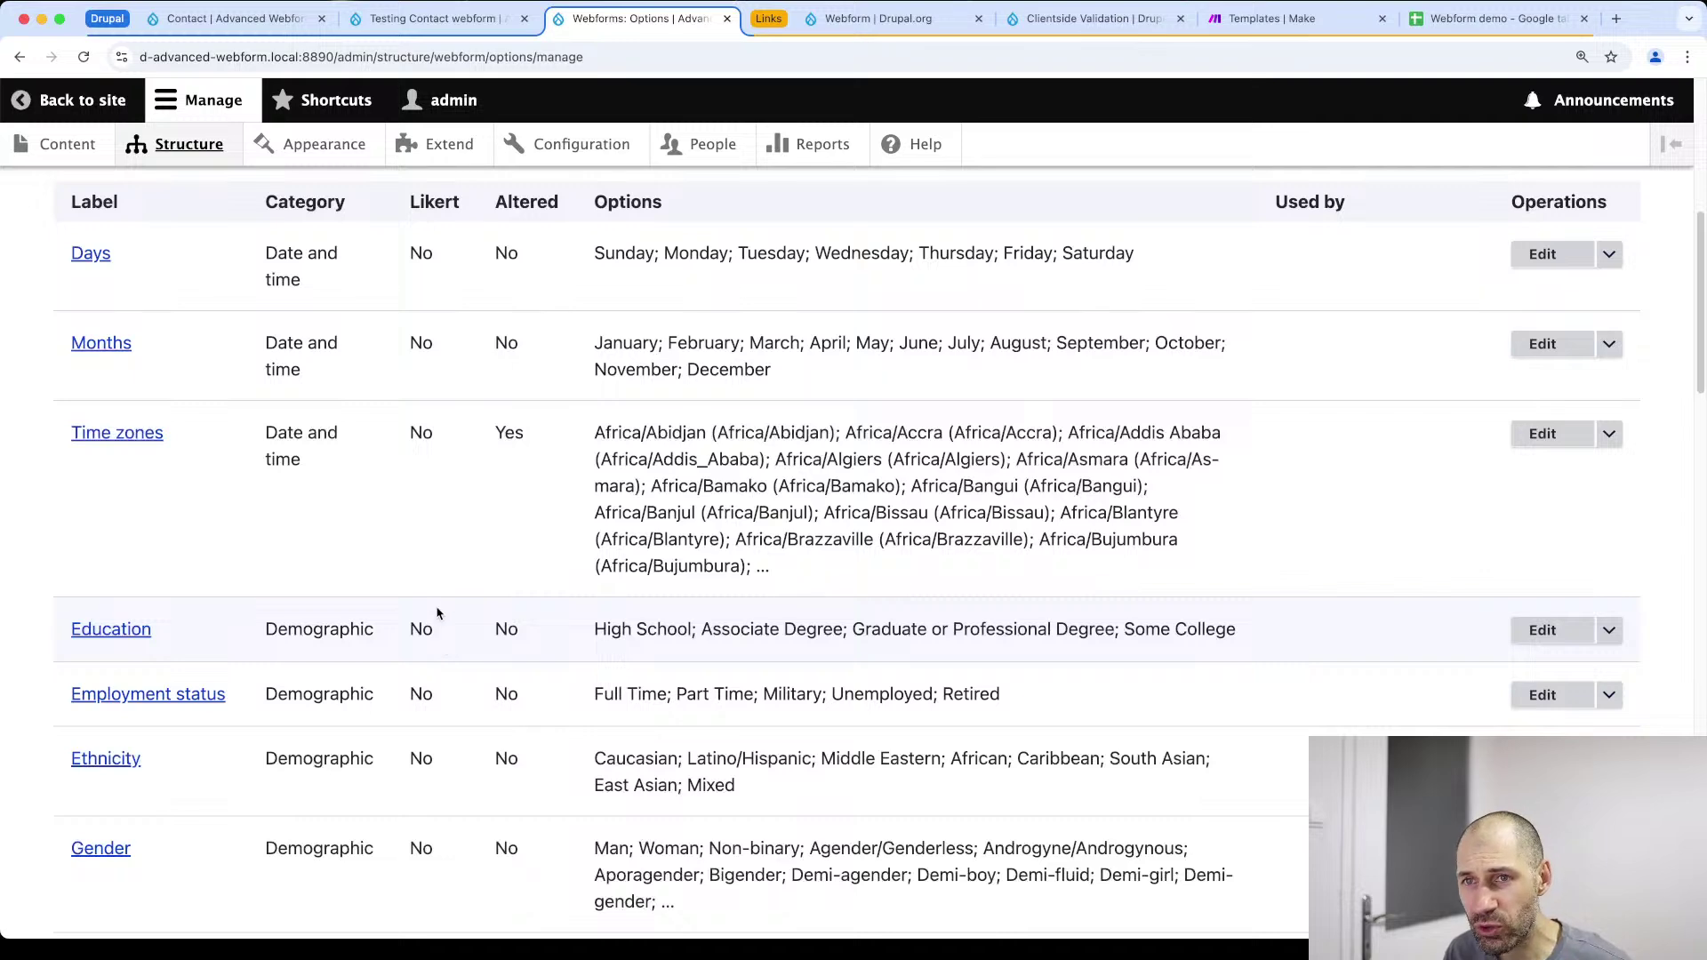
{"action": "scroll", "coordinate": [430, 598], "scroll_direction": "up", "scroll_amount": 7}
{"action": "left_click", "coordinate": [209, 472]}
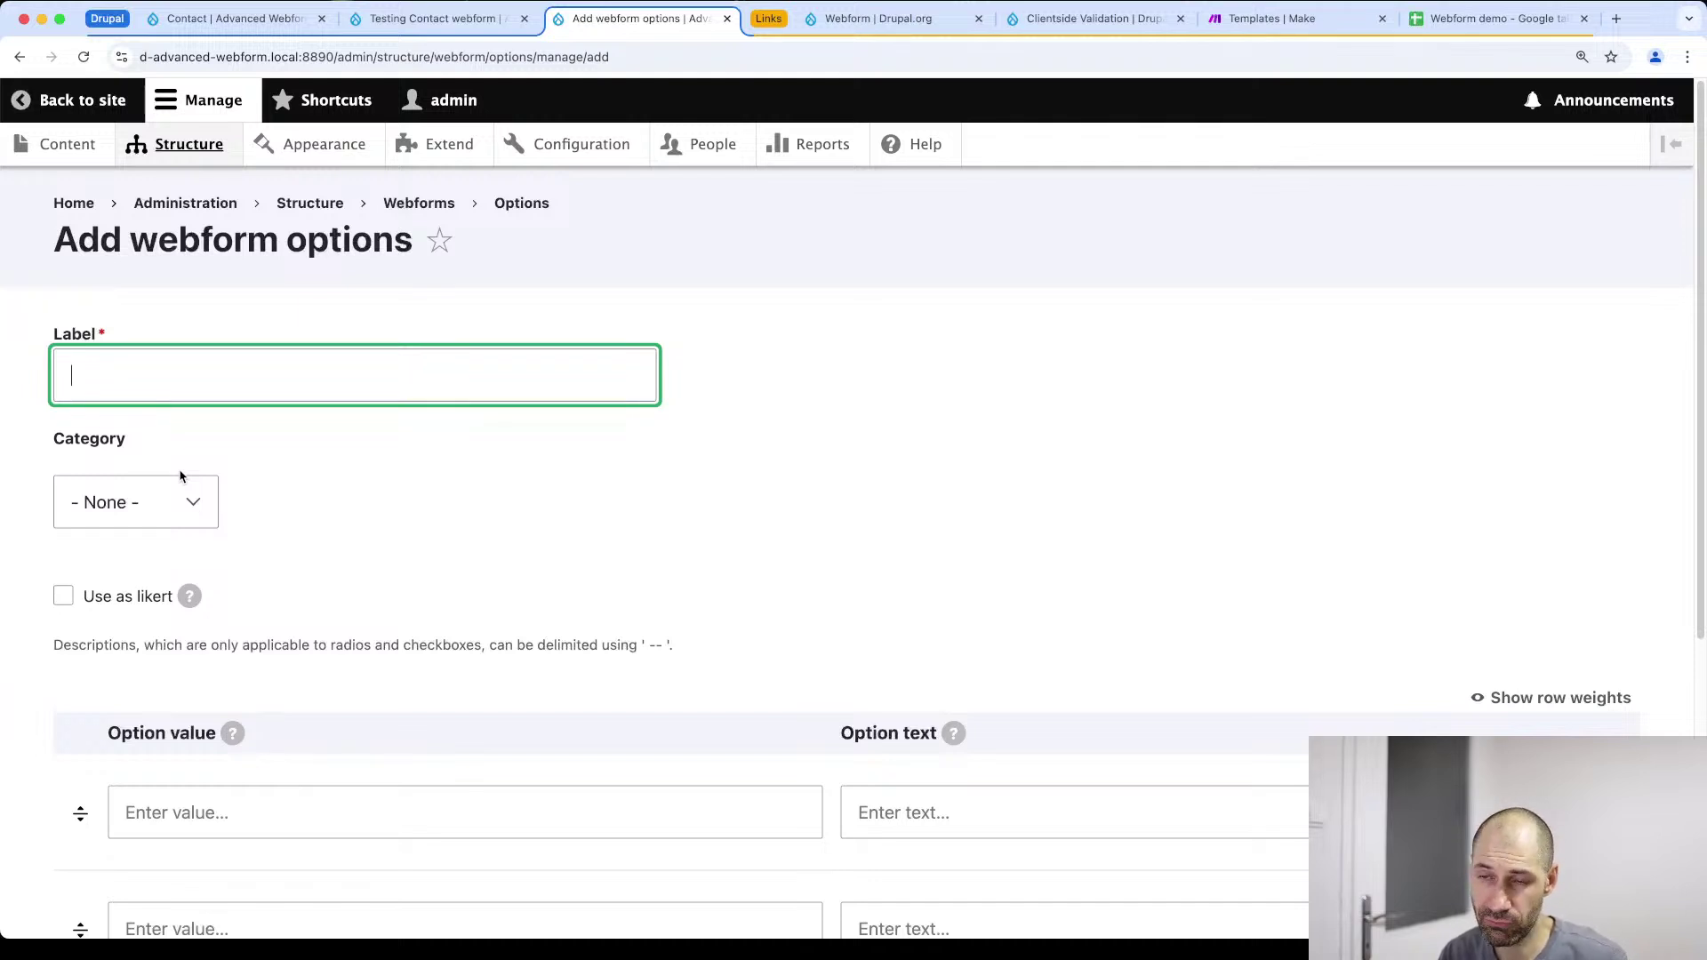
Label the option set 'Tech' and enter Drupal, WordPress and Joomla as values
{"action": "type", "text": "Tech"}
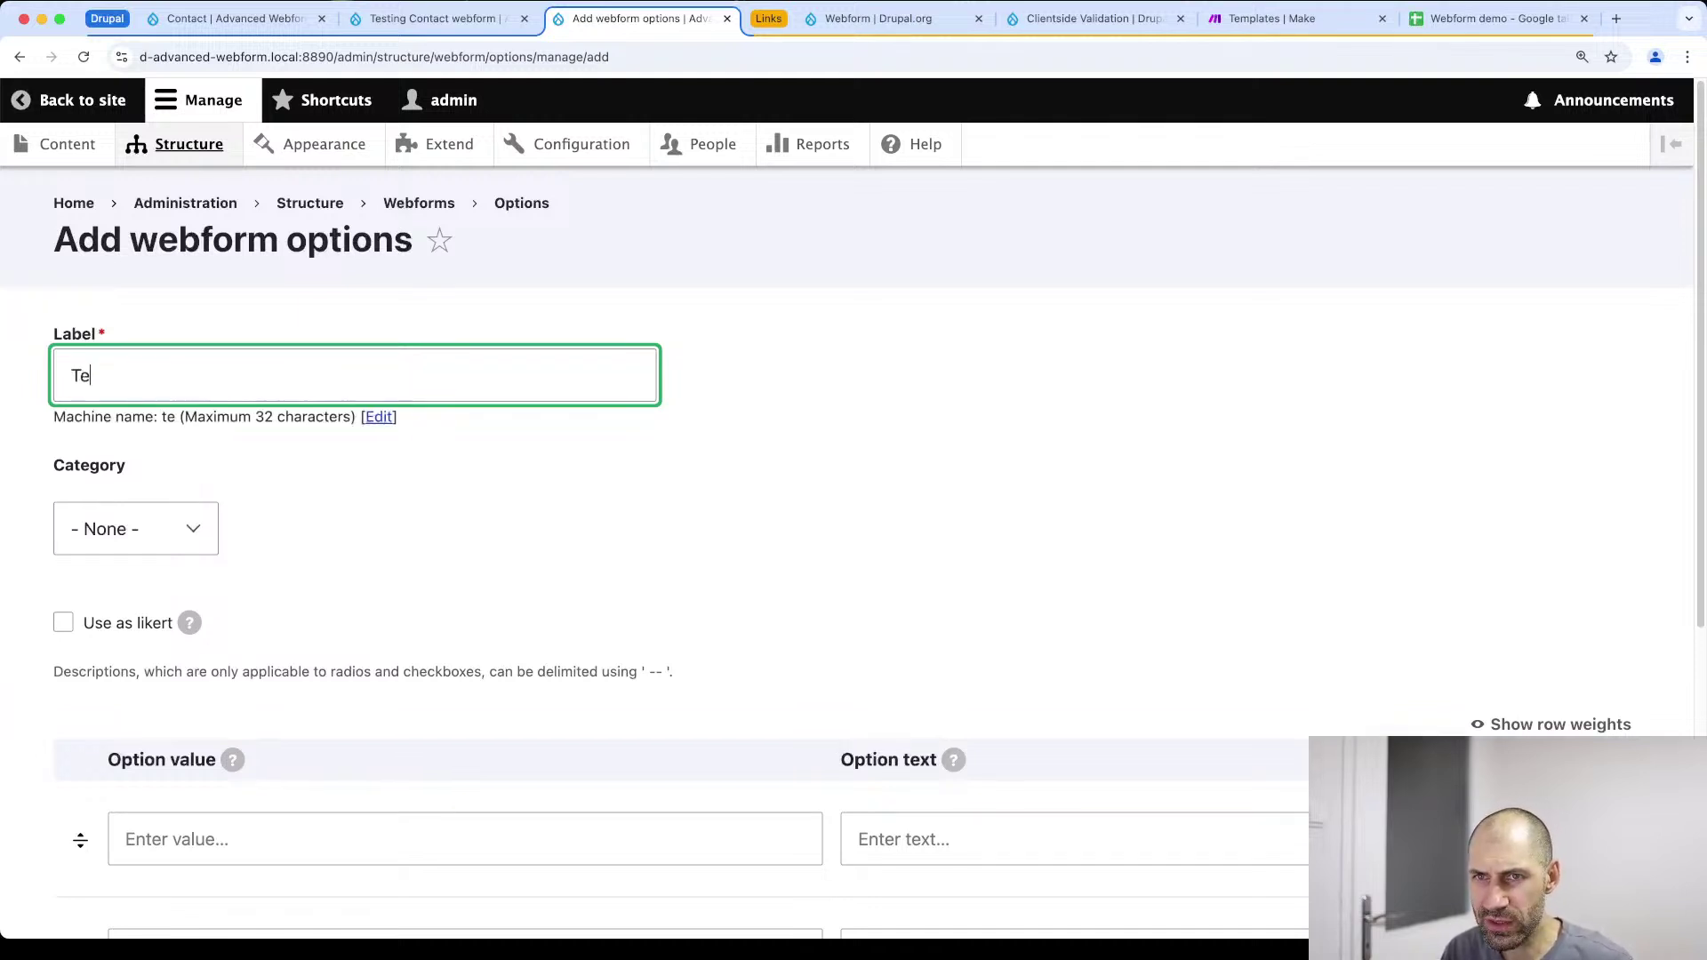
{"action": "scroll", "coordinate": [387, 509], "scroll_direction": "down", "scroll_amount": 2}
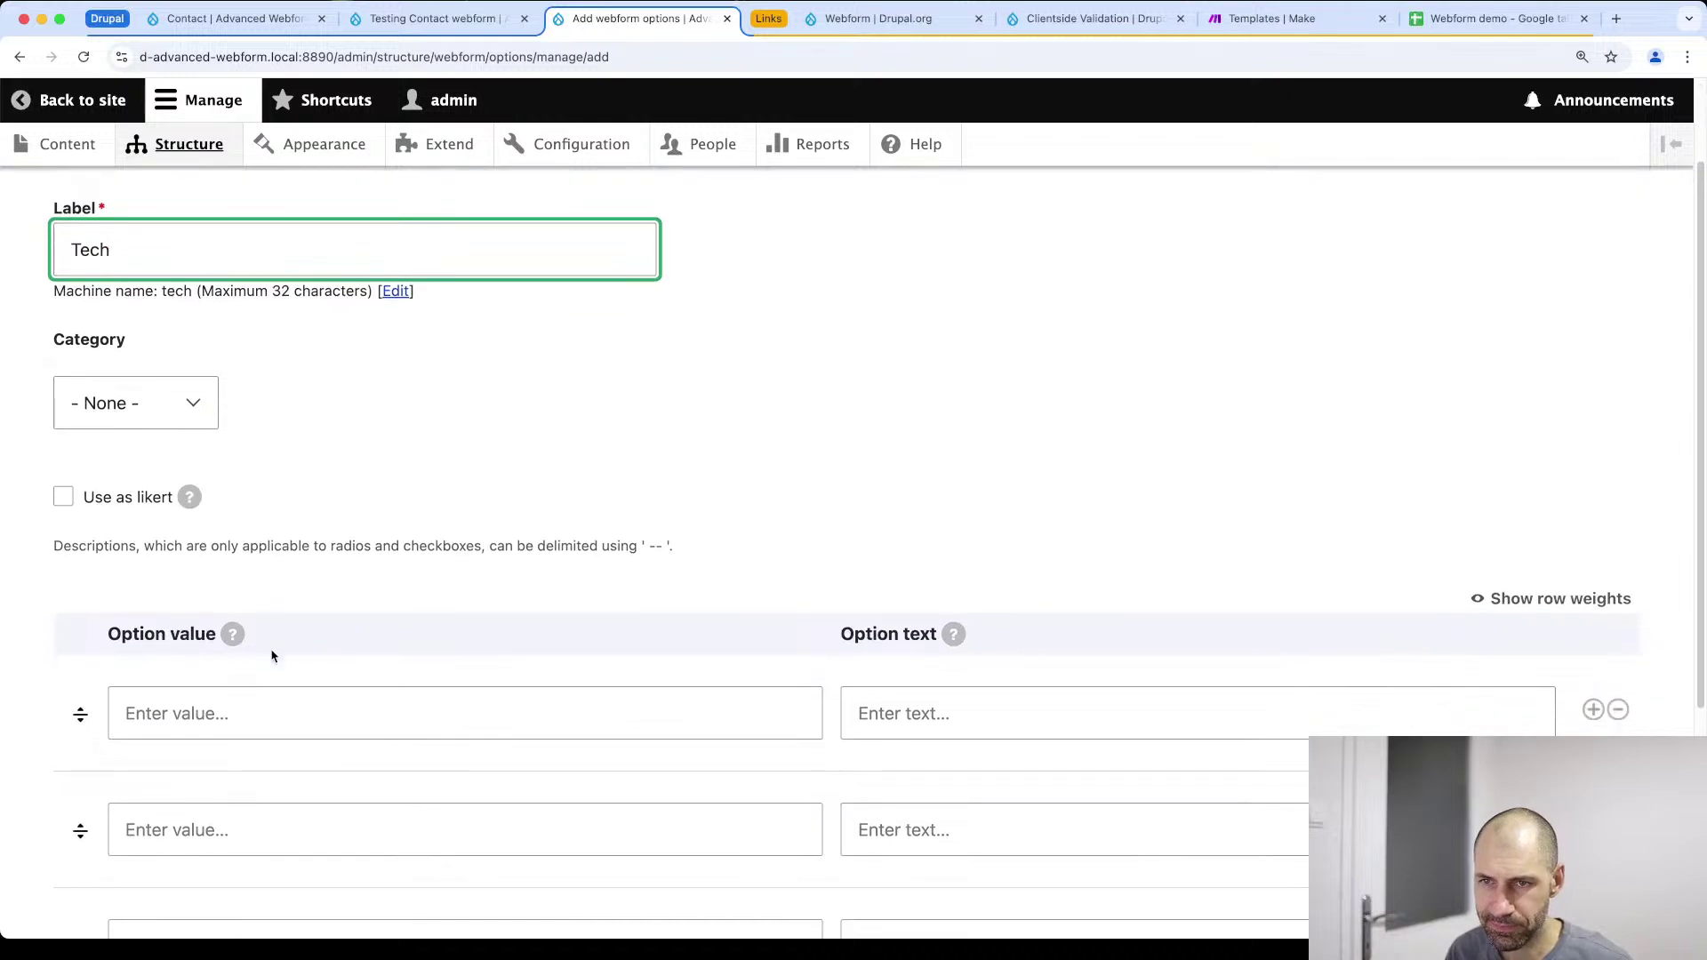
{"action": "left_click", "coordinate": [269, 698]}
{"action": "type", "text": "Drupal"}
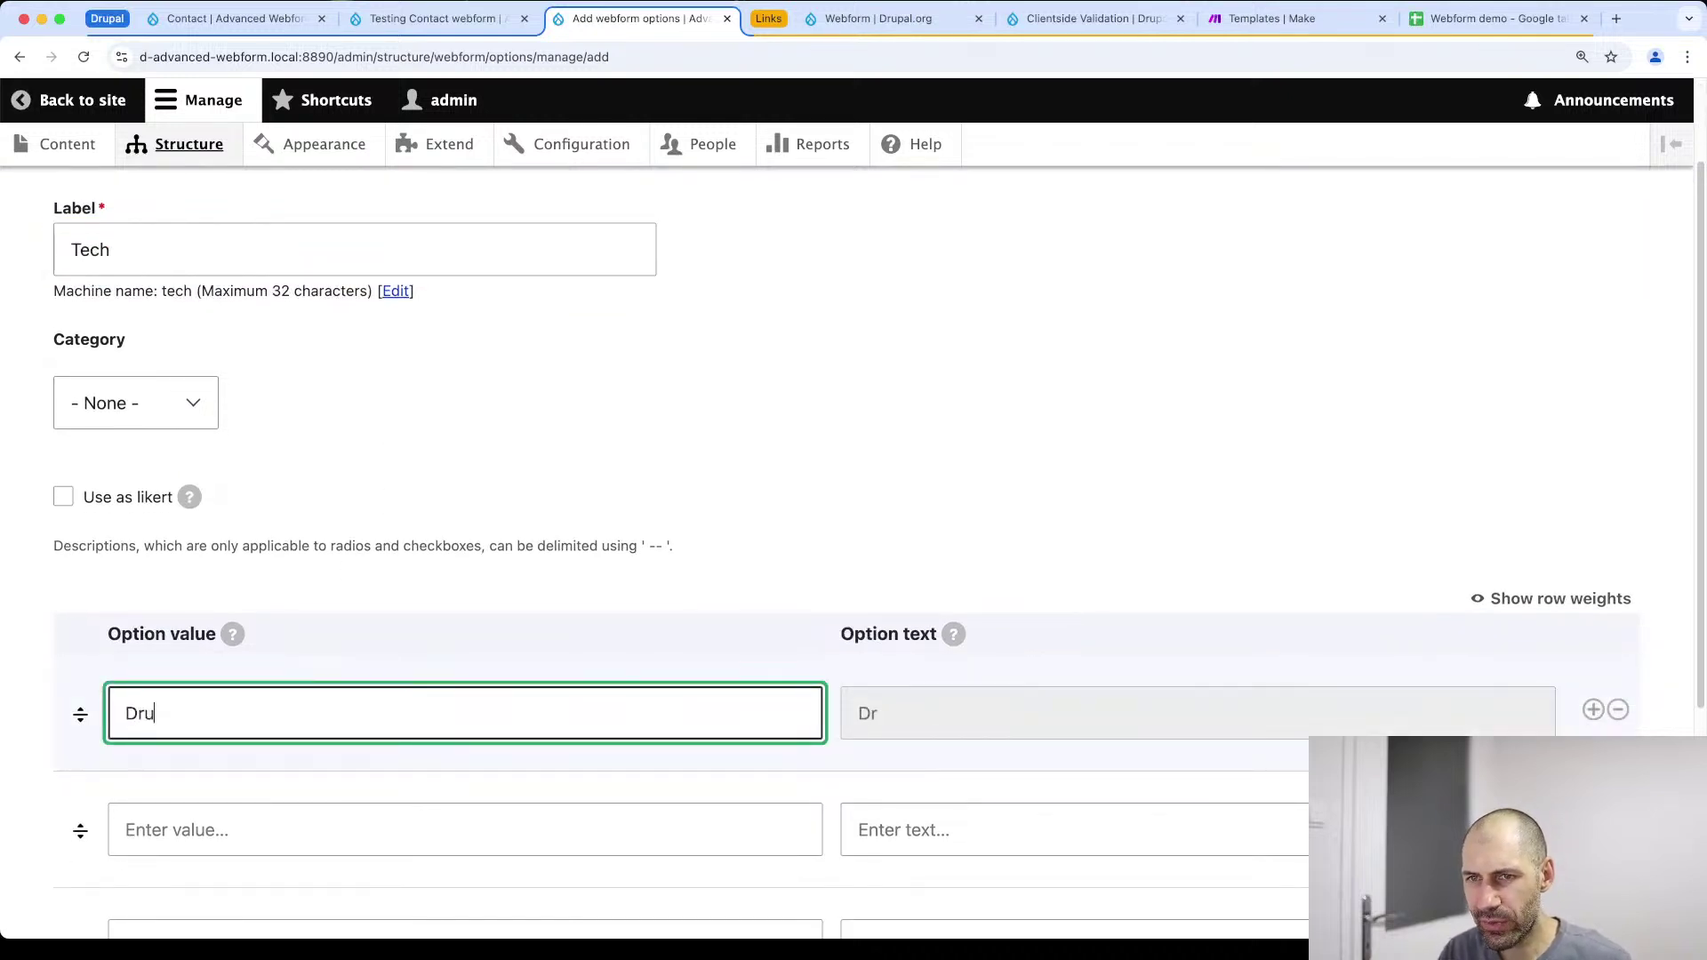
{"action": "key", "text": "Tab"}
{"action": "key", "text": "Tab"}
{"action": "key", "text": "Tab"}
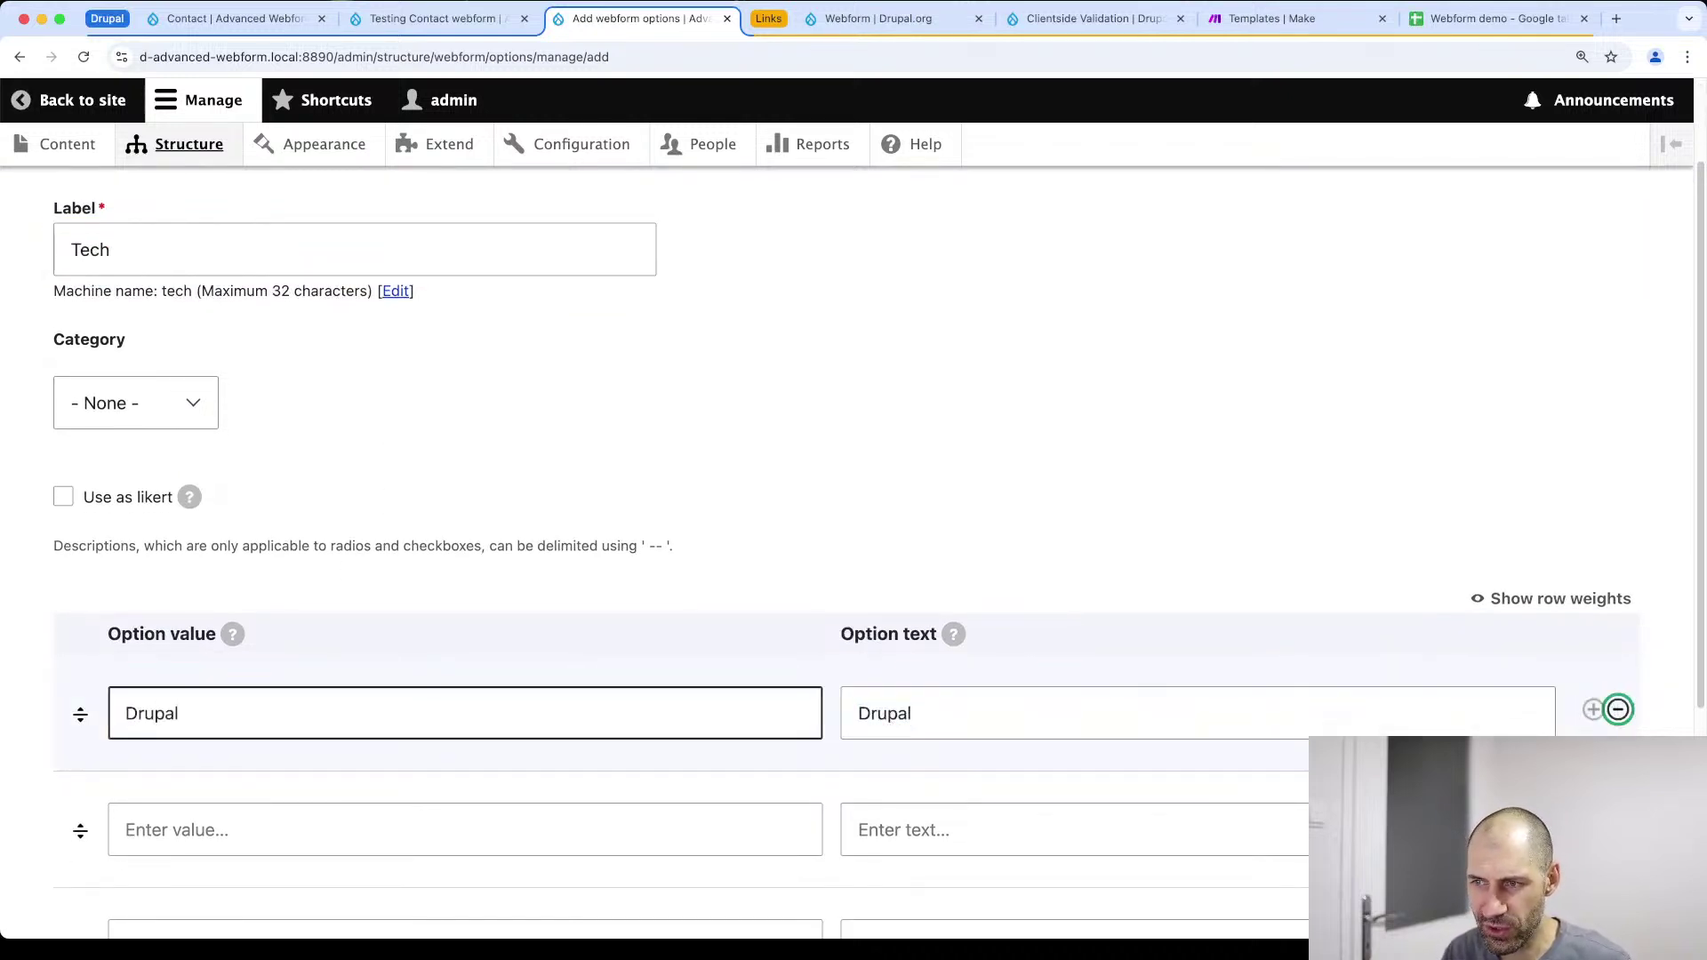
{"action": "scroll", "coordinate": [305, 601], "scroll_direction": "down", "scroll_amount": 4}
{"action": "left_click", "coordinate": [297, 476]}
{"action": "type", "text": "WordPress"}
{"action": "key", "text": "Tab"}
{"action": "key", "text": "Tab"}
{"action": "key", "text": "Tab"}
{"action": "key", "text": "Tab"}
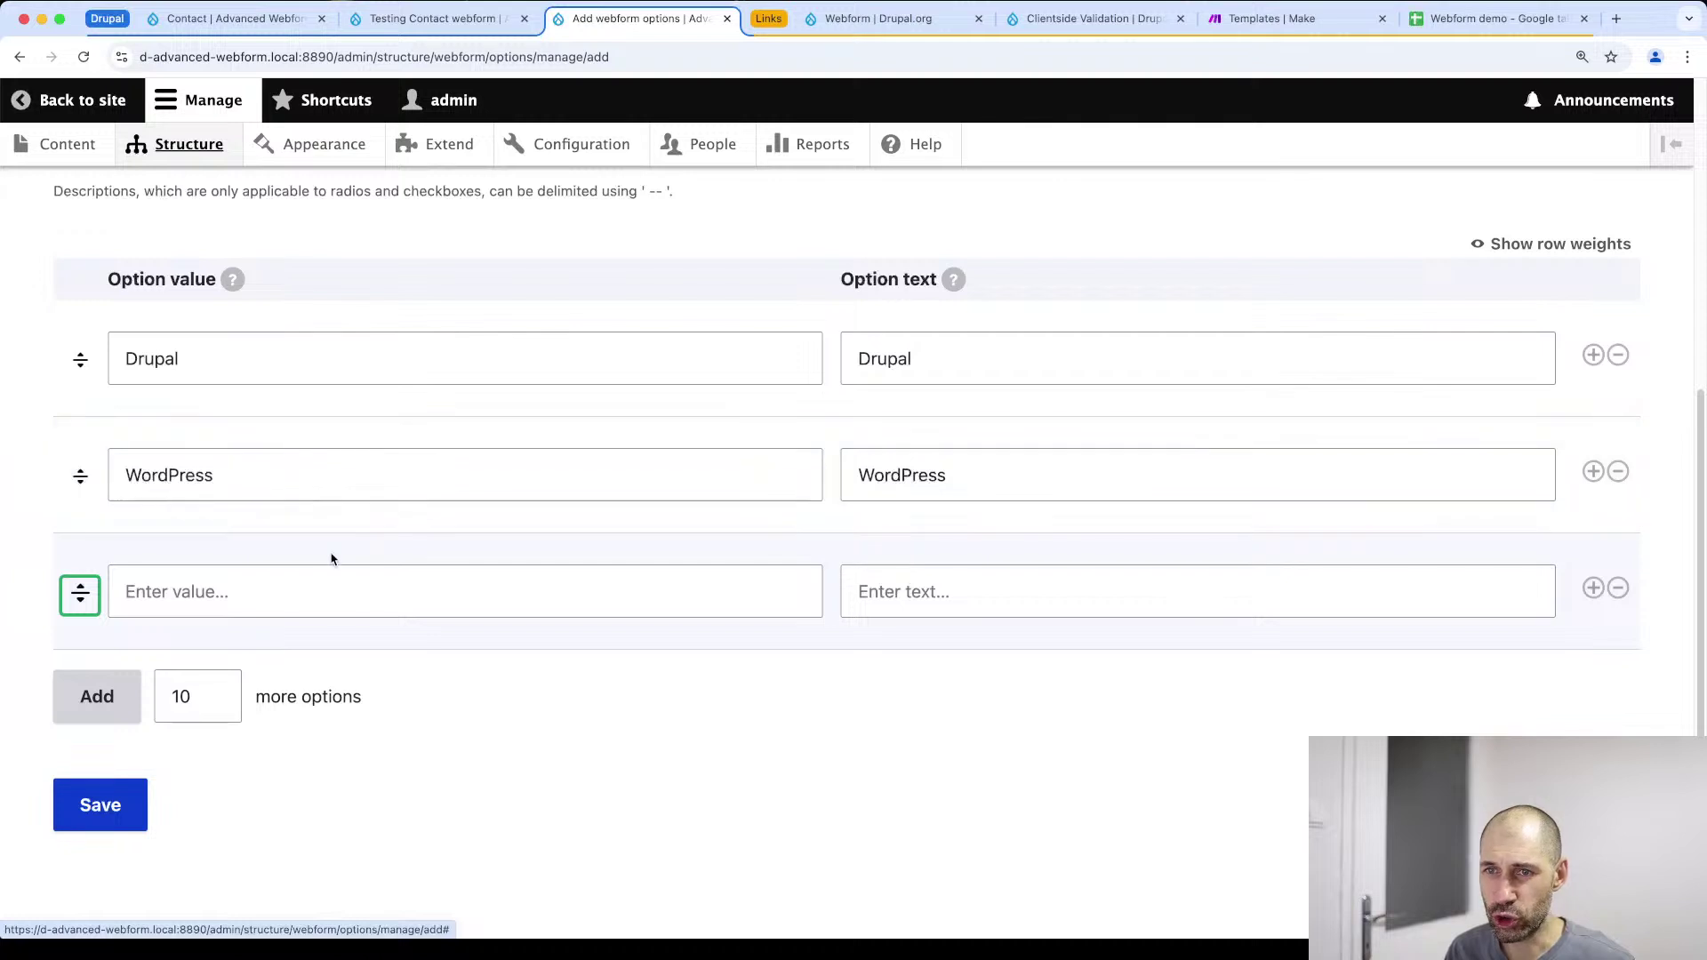
{"action": "left_click", "coordinate": [317, 579]}
{"action": "type", "text": "Joomla"}
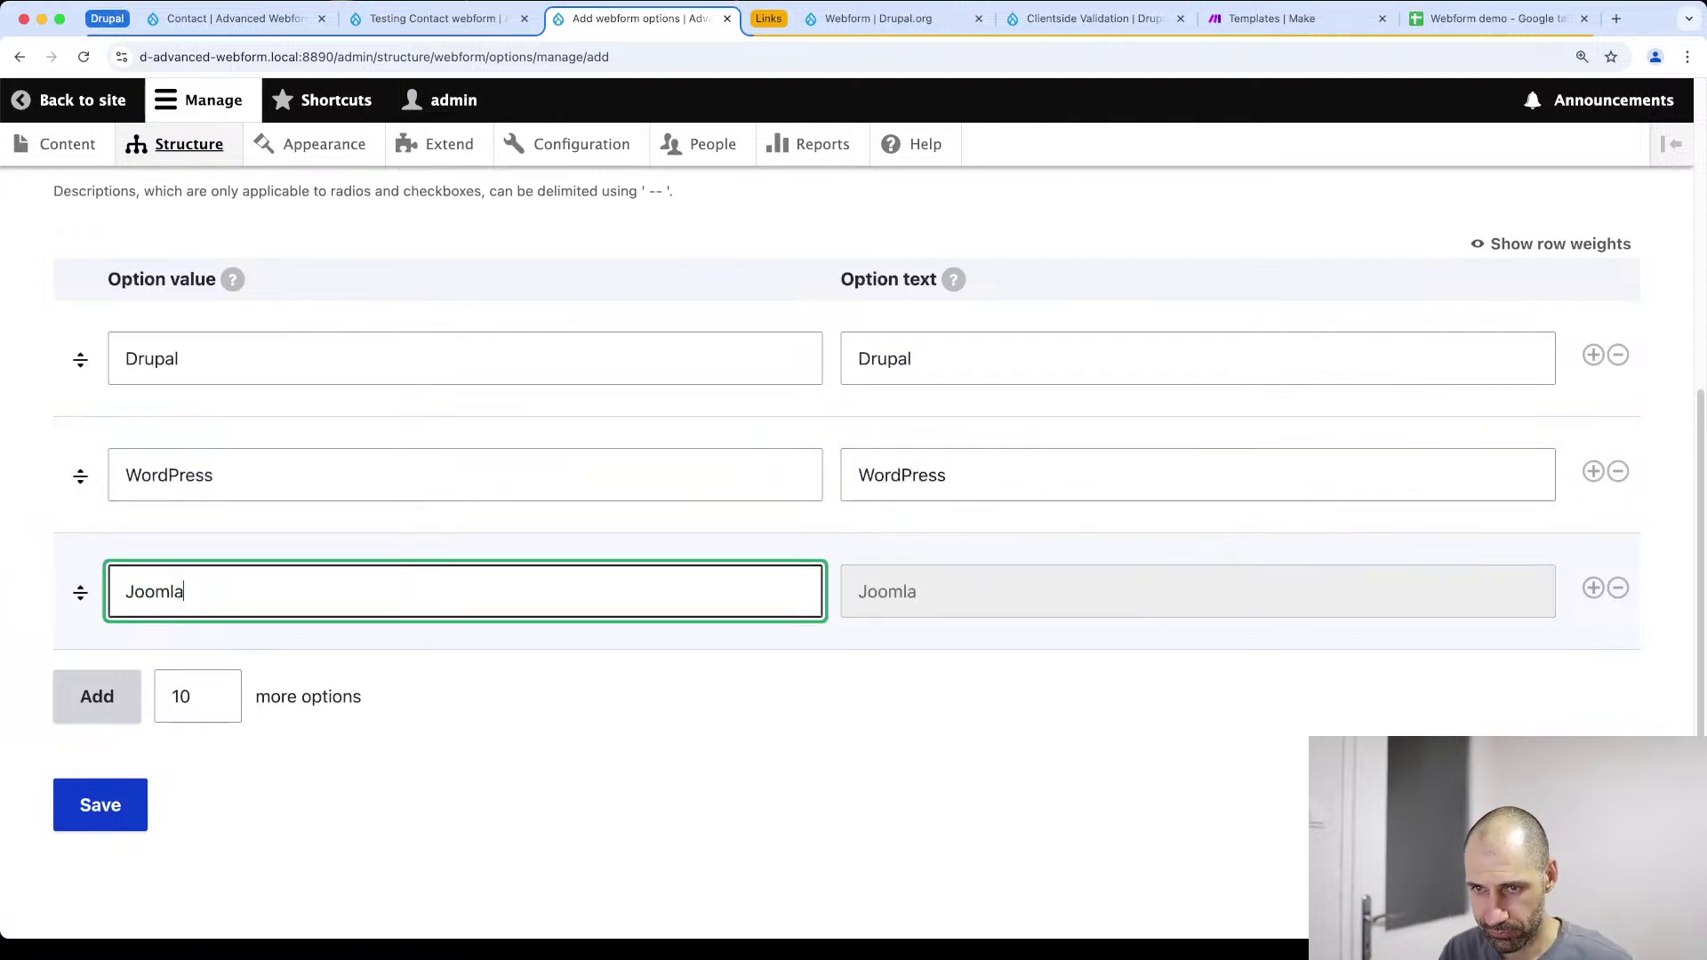
Add more option rows, enter React as the fourth value and save the set
{"action": "left_click", "coordinate": [114, 706]}
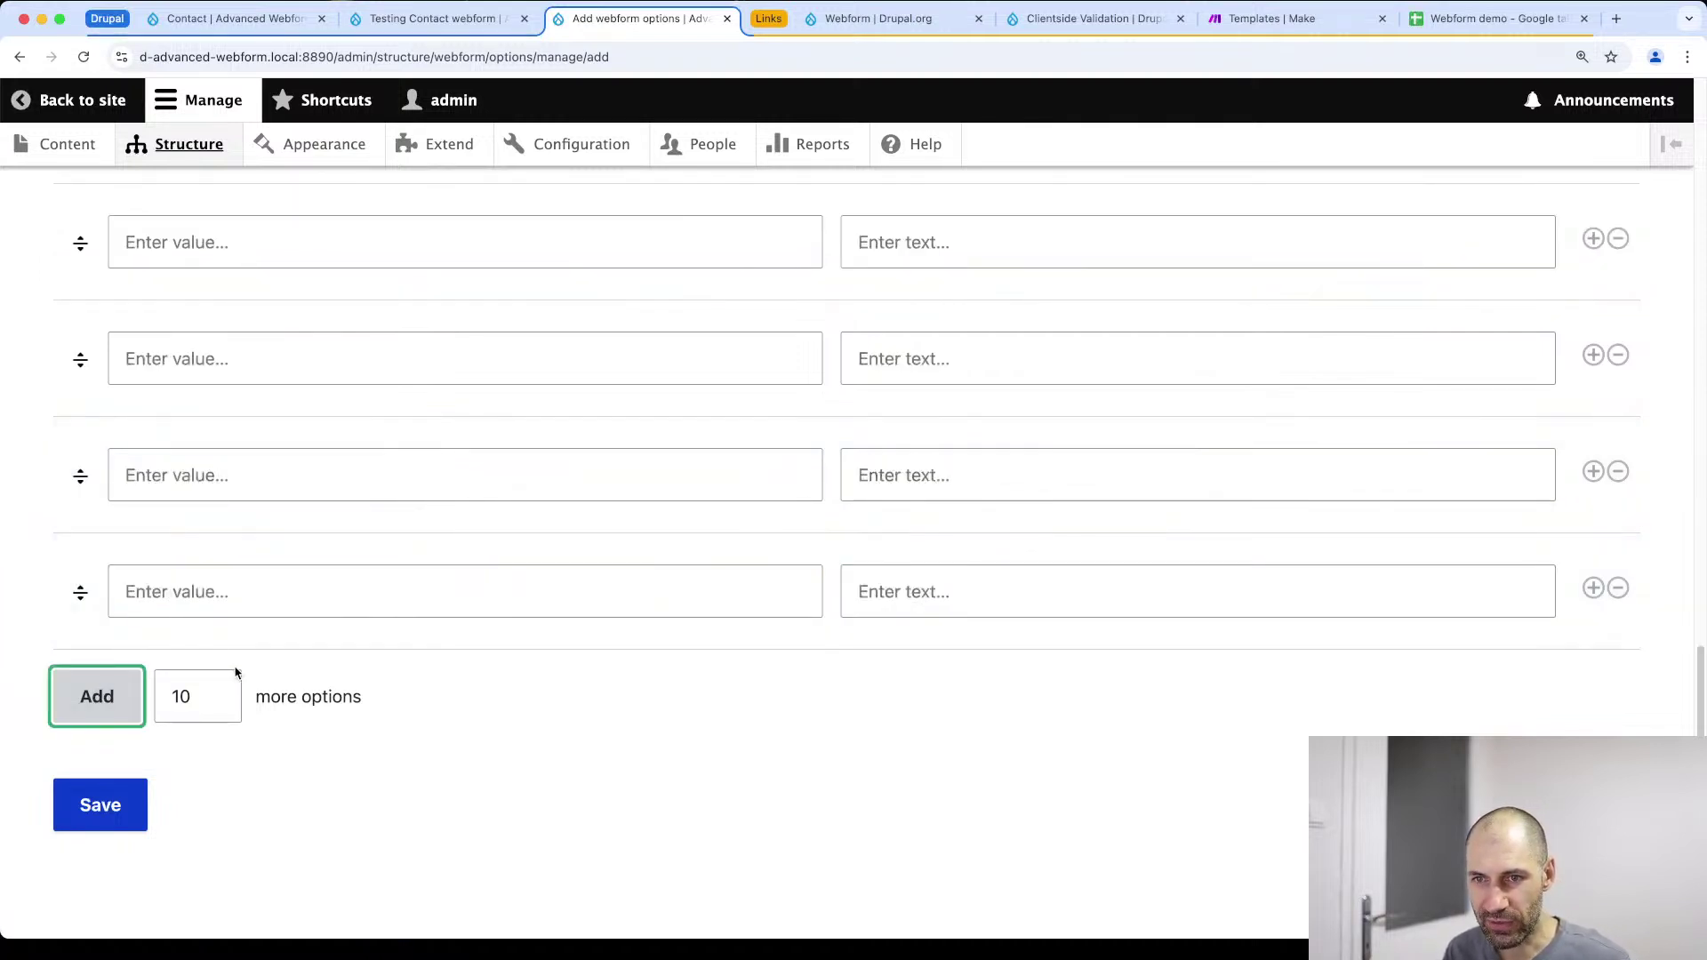
{"action": "scroll", "coordinate": [235, 662], "scroll_direction": "up", "scroll_amount": 2}
{"action": "left_click", "coordinate": [232, 598]}
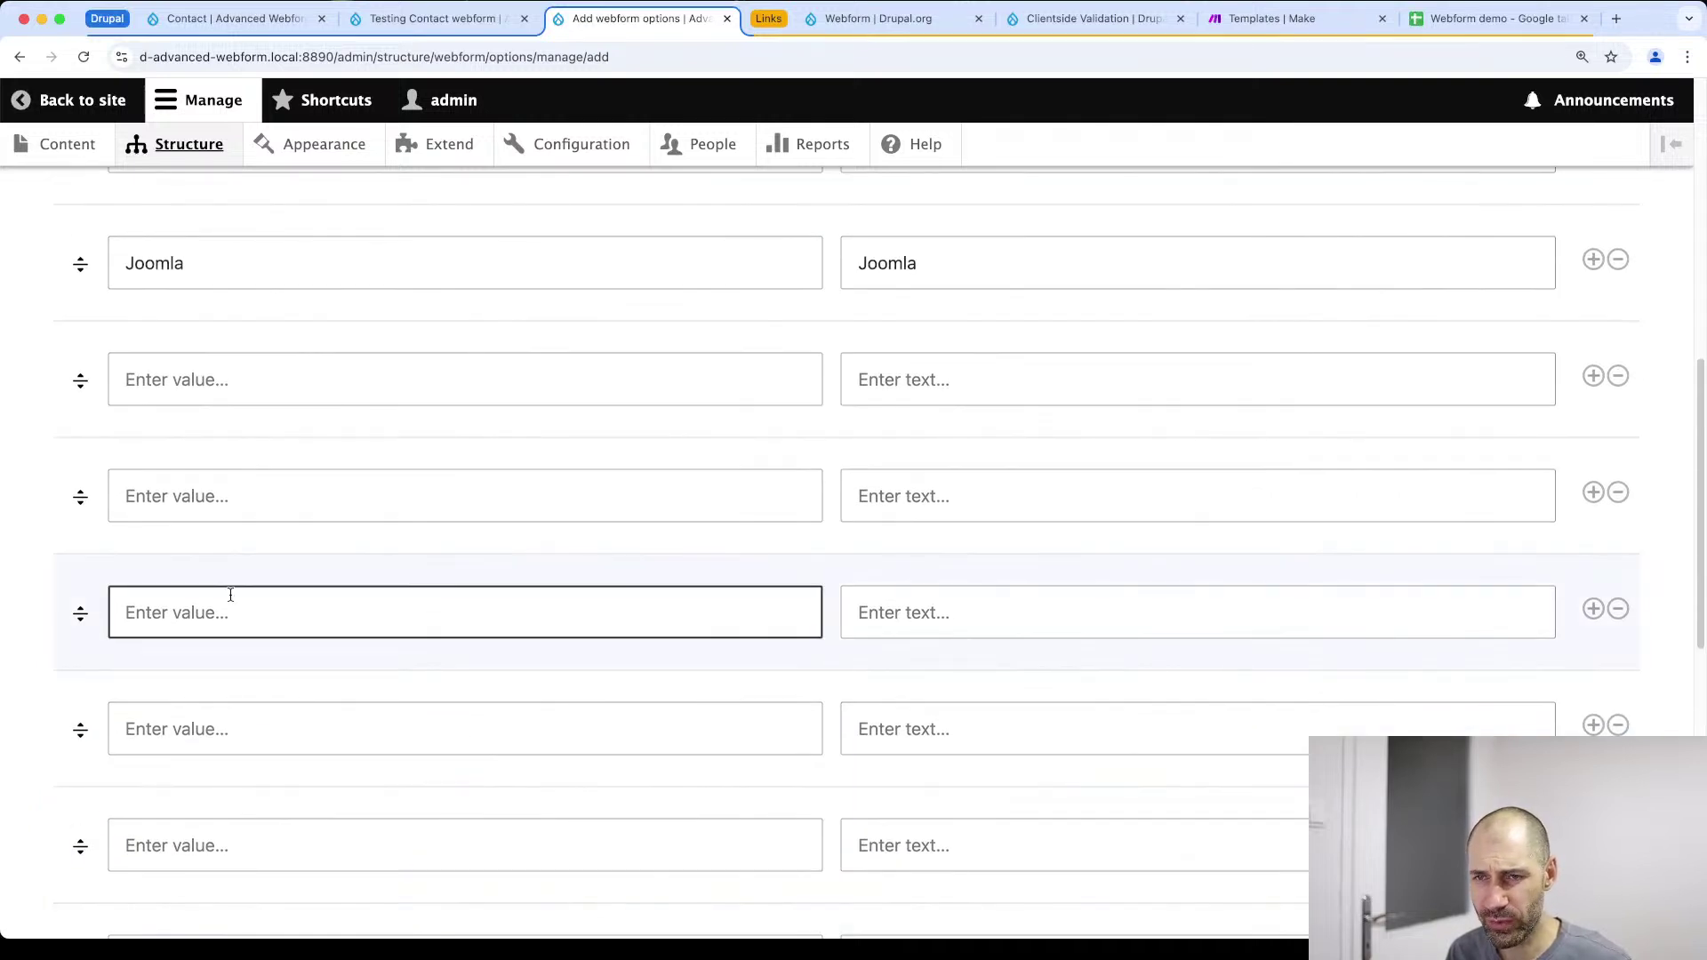
{"action": "scroll", "coordinate": [232, 594], "scroll_direction": "up", "scroll_amount": 4}
{"action": "left_click", "coordinate": [193, 713]}
{"action": "type", "text": "React"}
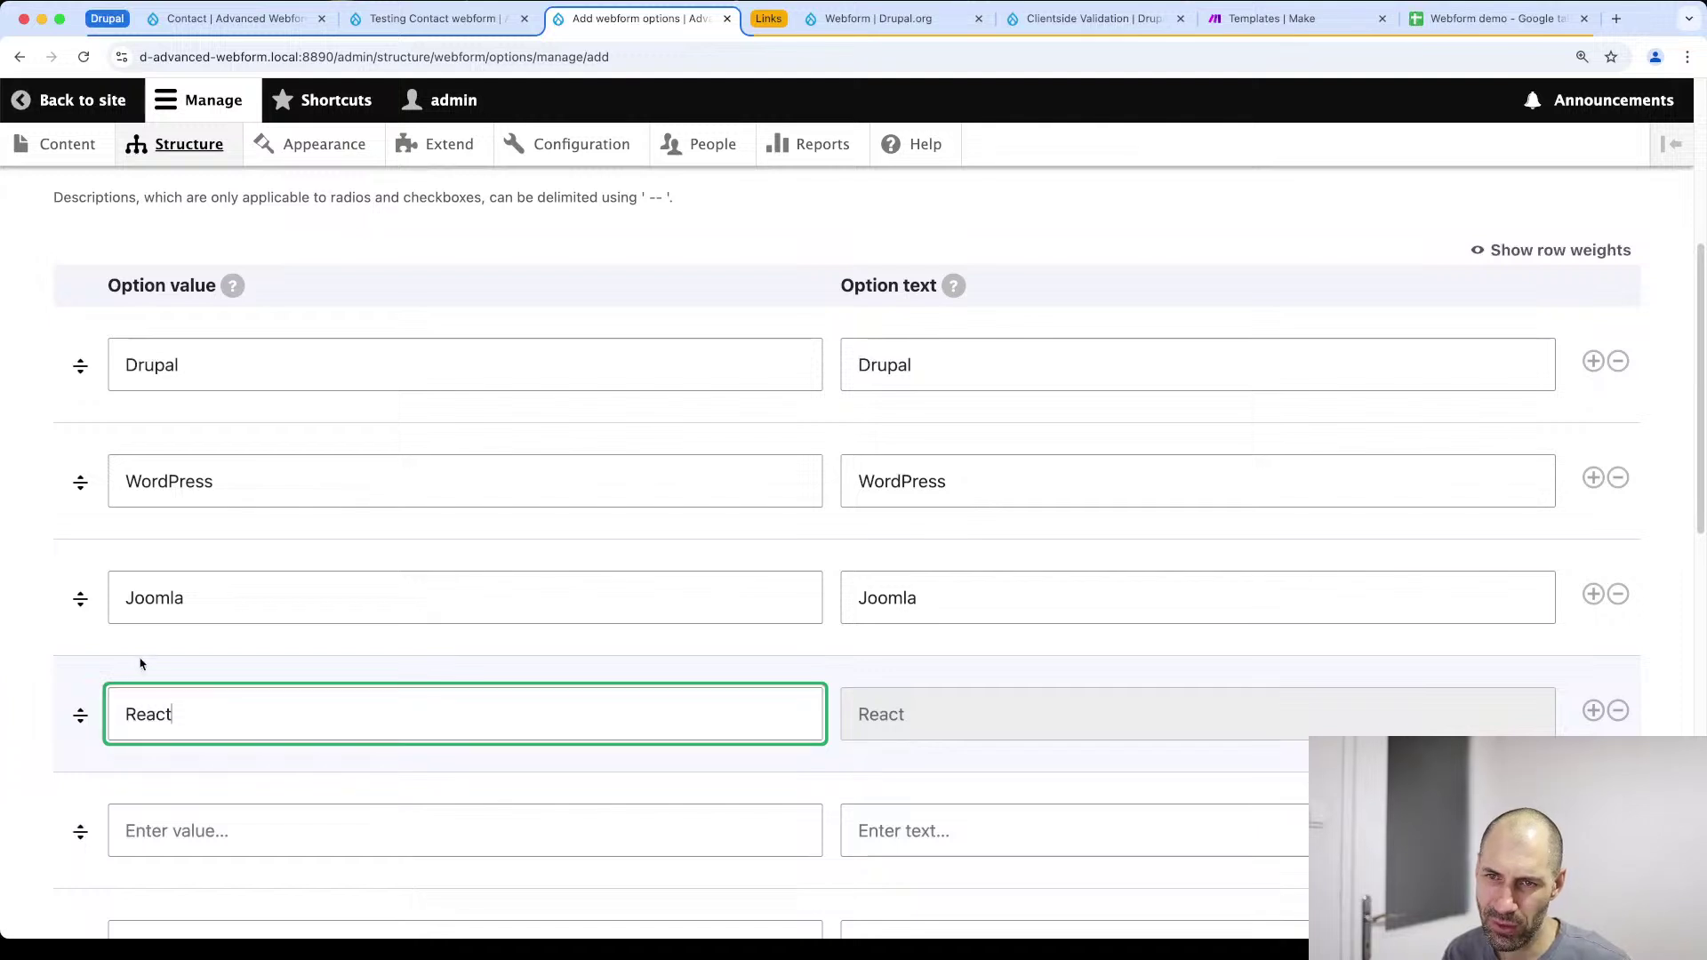
{"action": "scroll", "coordinate": [220, 702], "scroll_direction": "down", "scroll_amount": 10}
{"action": "left_click", "coordinate": [99, 813]}
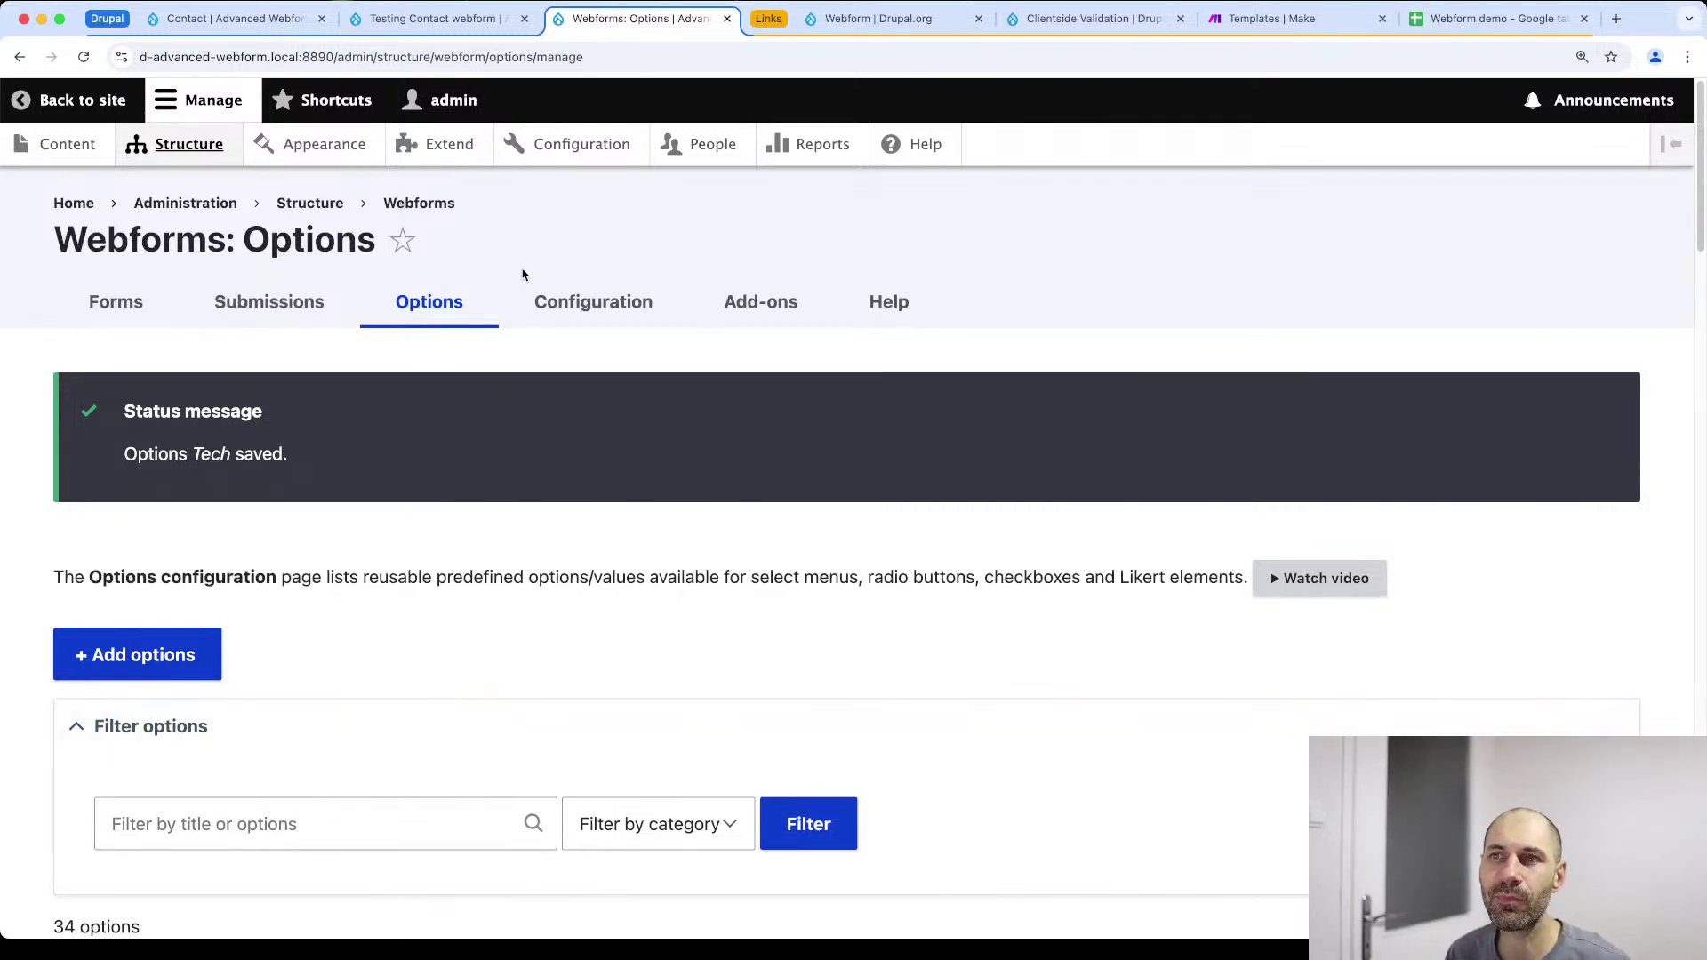
Locate the new Tech set in the options list, reopen it and save again
{"action": "scroll", "coordinate": [331, 507], "scroll_direction": "down", "scroll_amount": 15}
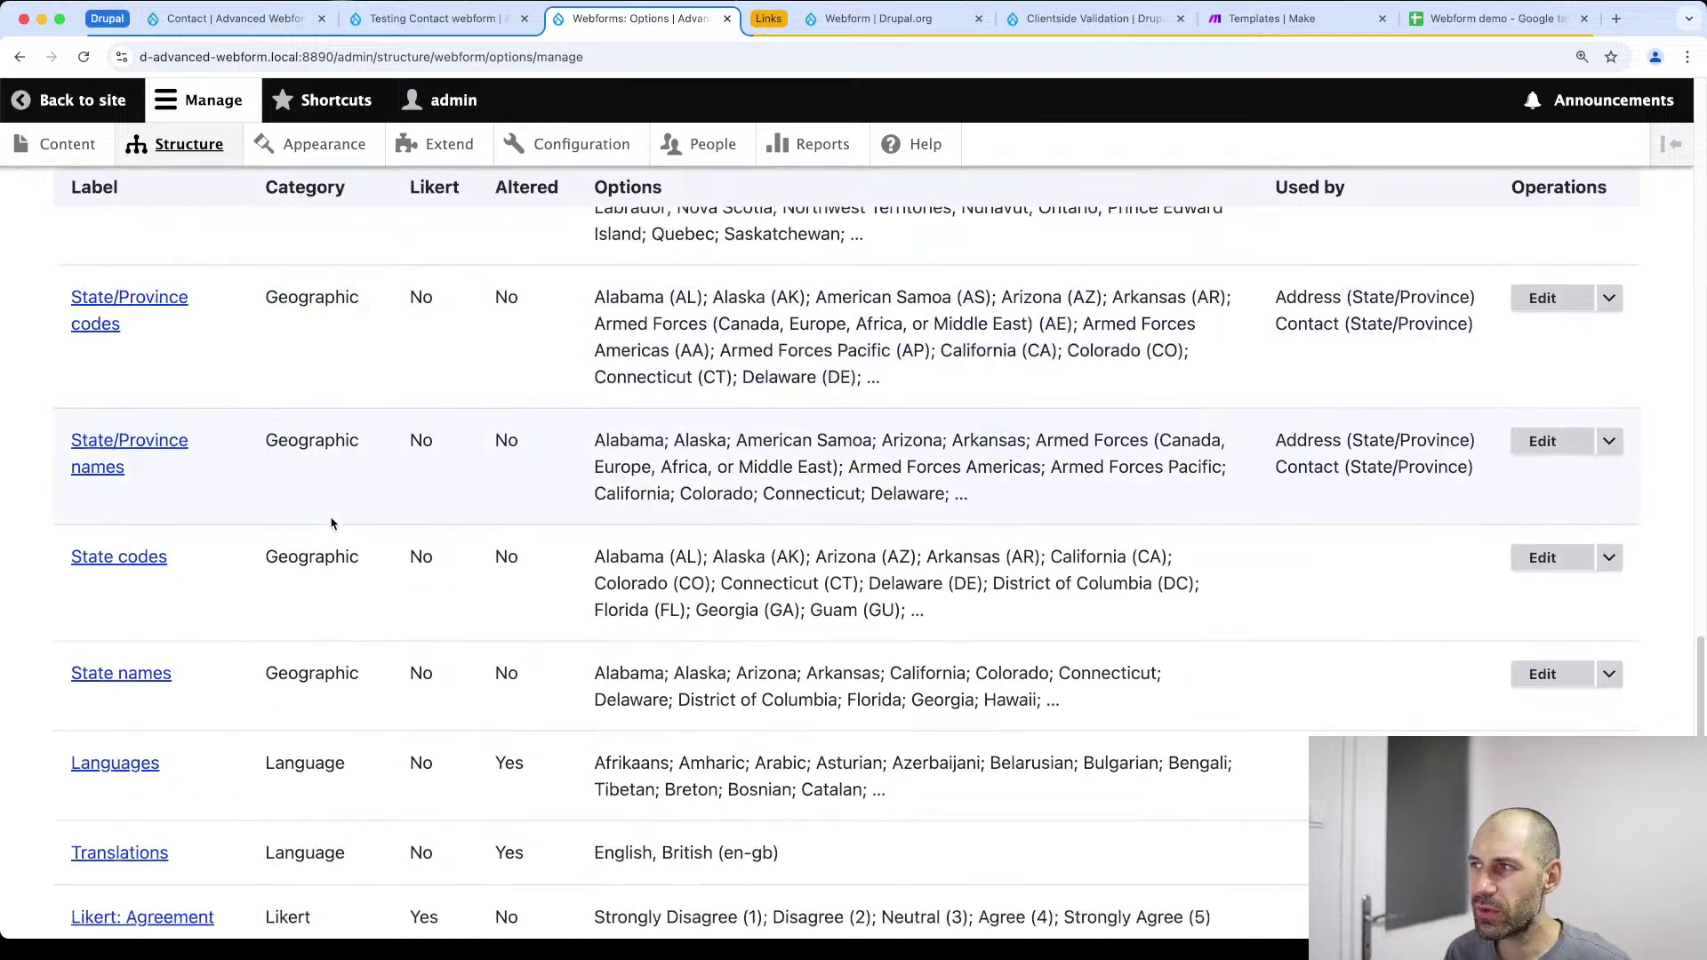
{"action": "left_click_drag", "start_coordinate": [594, 788], "coordinate": [44, 803]}
{"action": "left_click", "coordinate": [187, 805]}
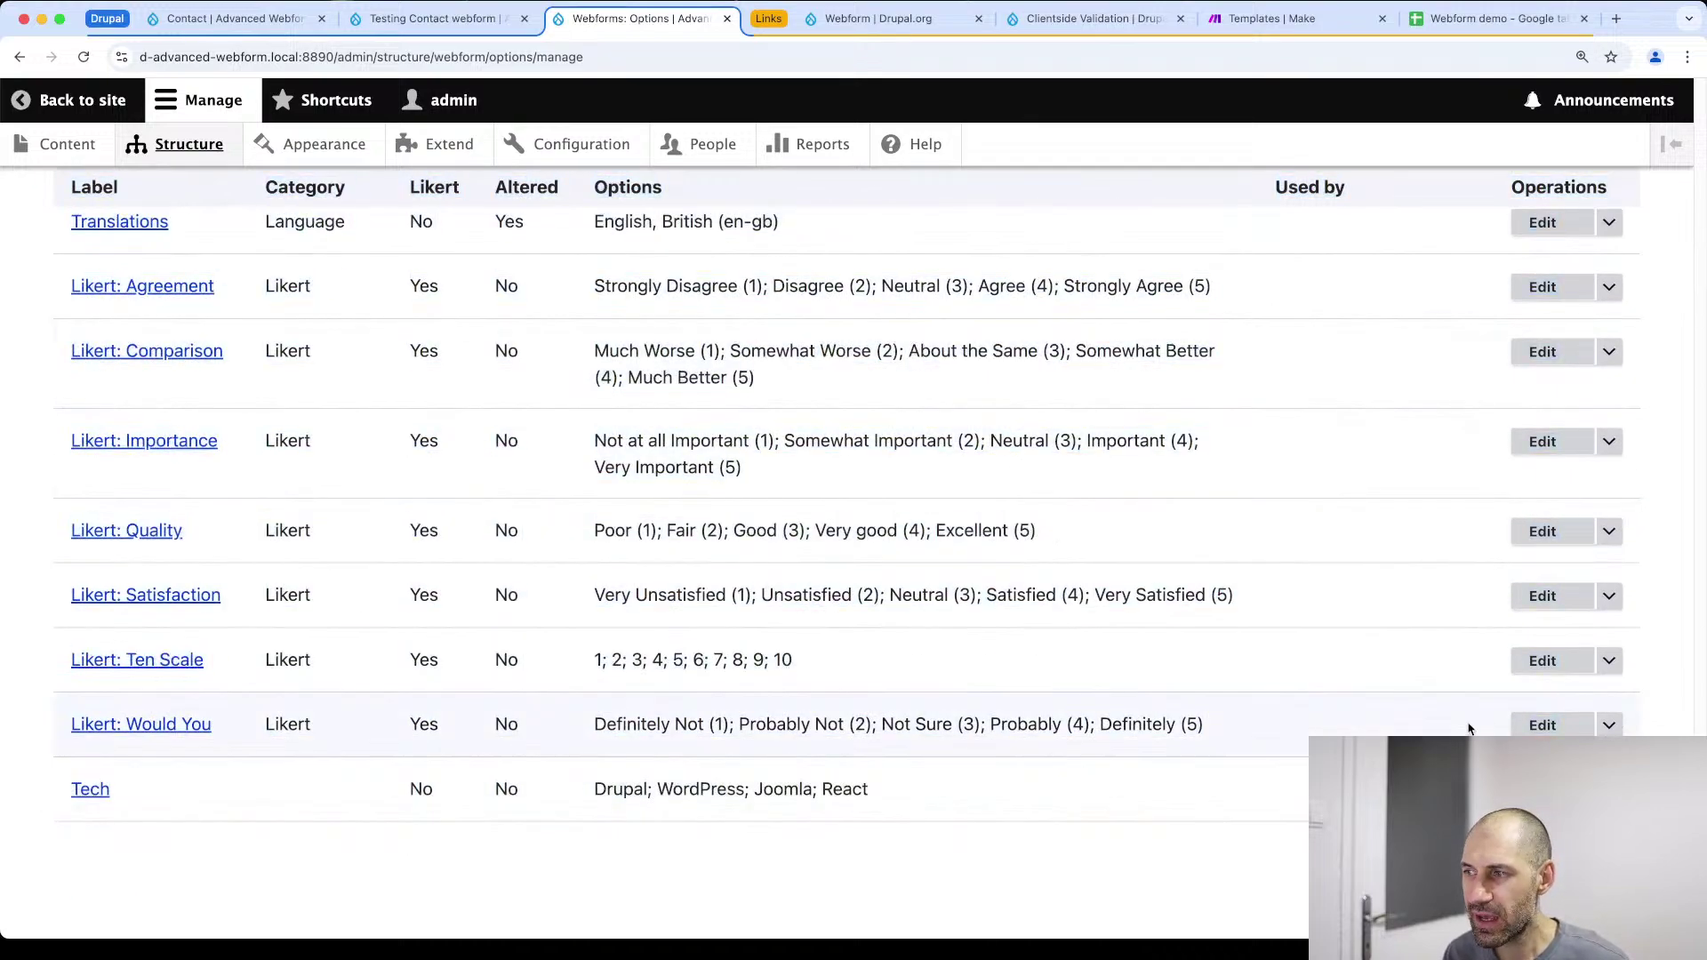
{"action": "scroll", "coordinate": [853, 498], "scroll_direction": "up", "scroll_amount": 3}
{"action": "scroll", "coordinate": [854, 498], "scroll_direction": "down", "scroll_amount": 3}
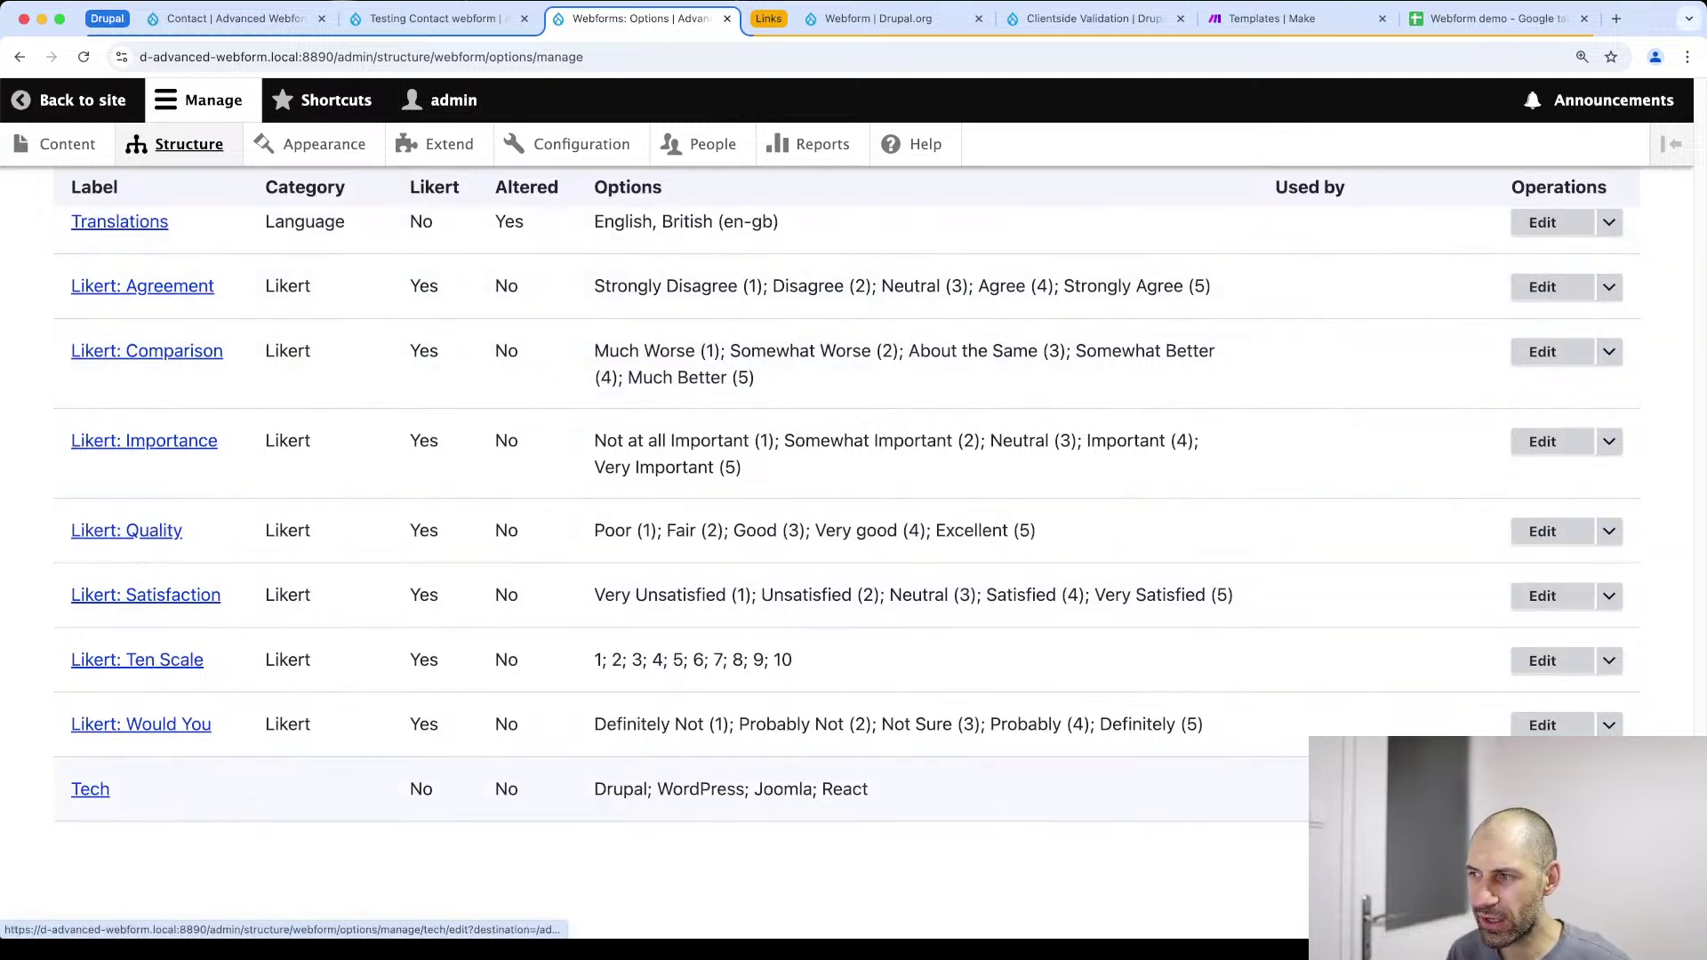
{"action": "left_click", "coordinate": [1543, 790]}
{"action": "scroll", "coordinate": [227, 756], "scroll_direction": "down", "scroll_amount": 6}
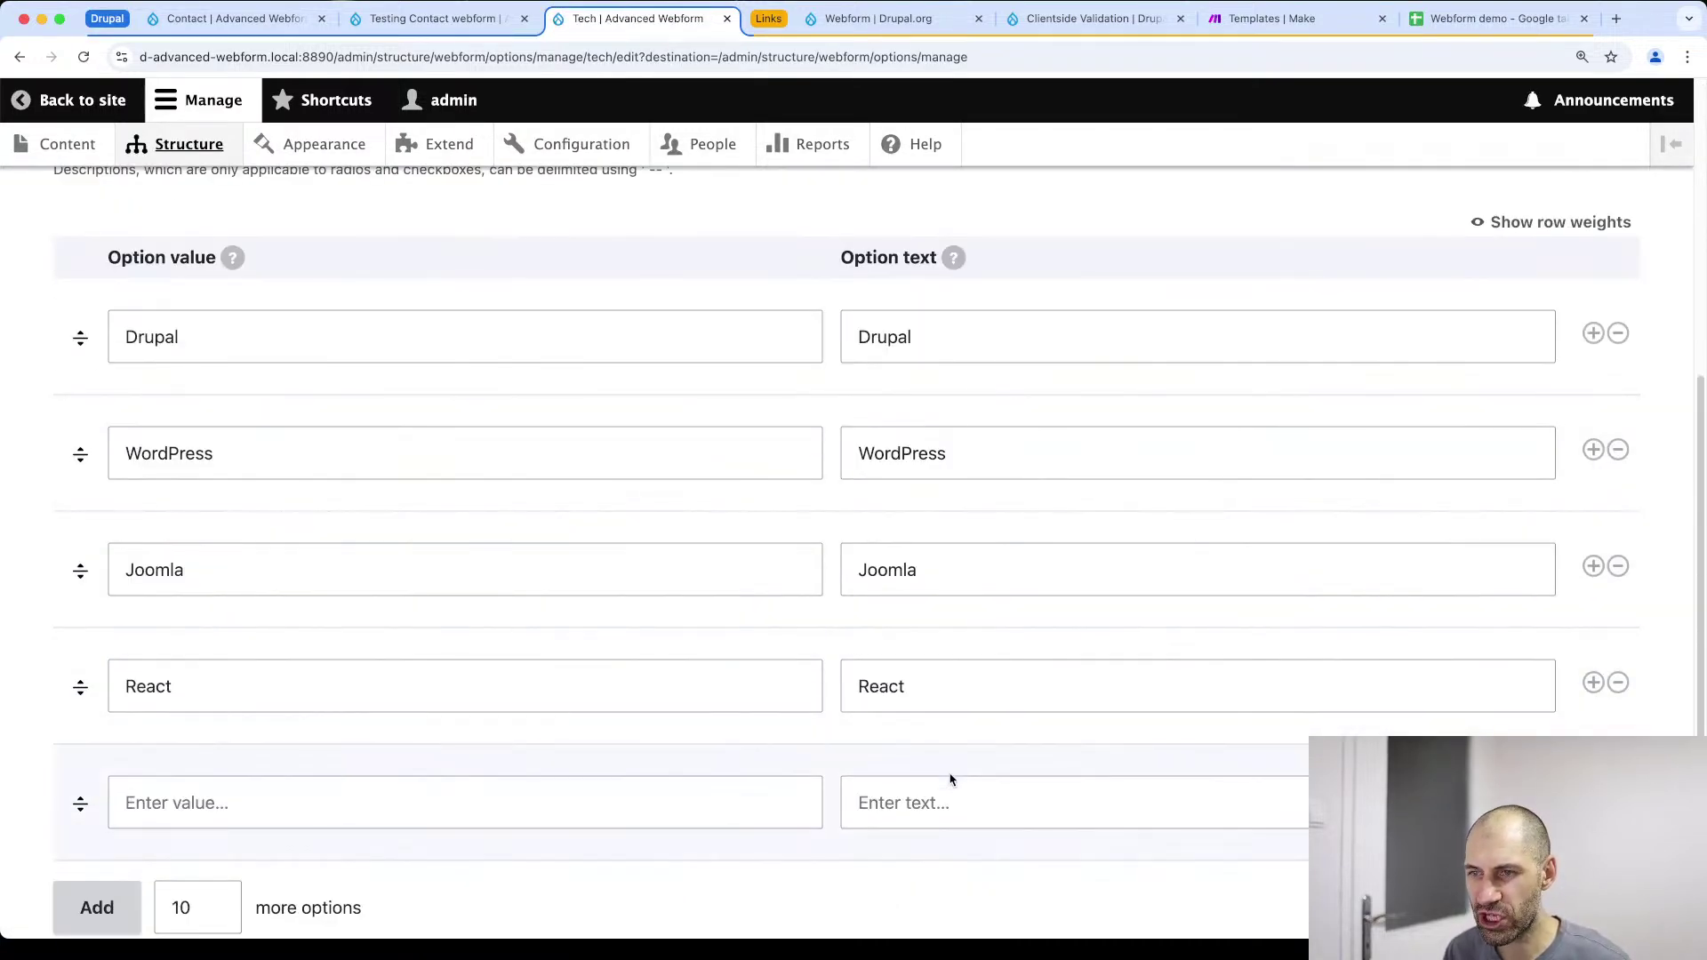
{"action": "left_click", "coordinate": [599, 583]}
{"action": "key", "text": "Return"}
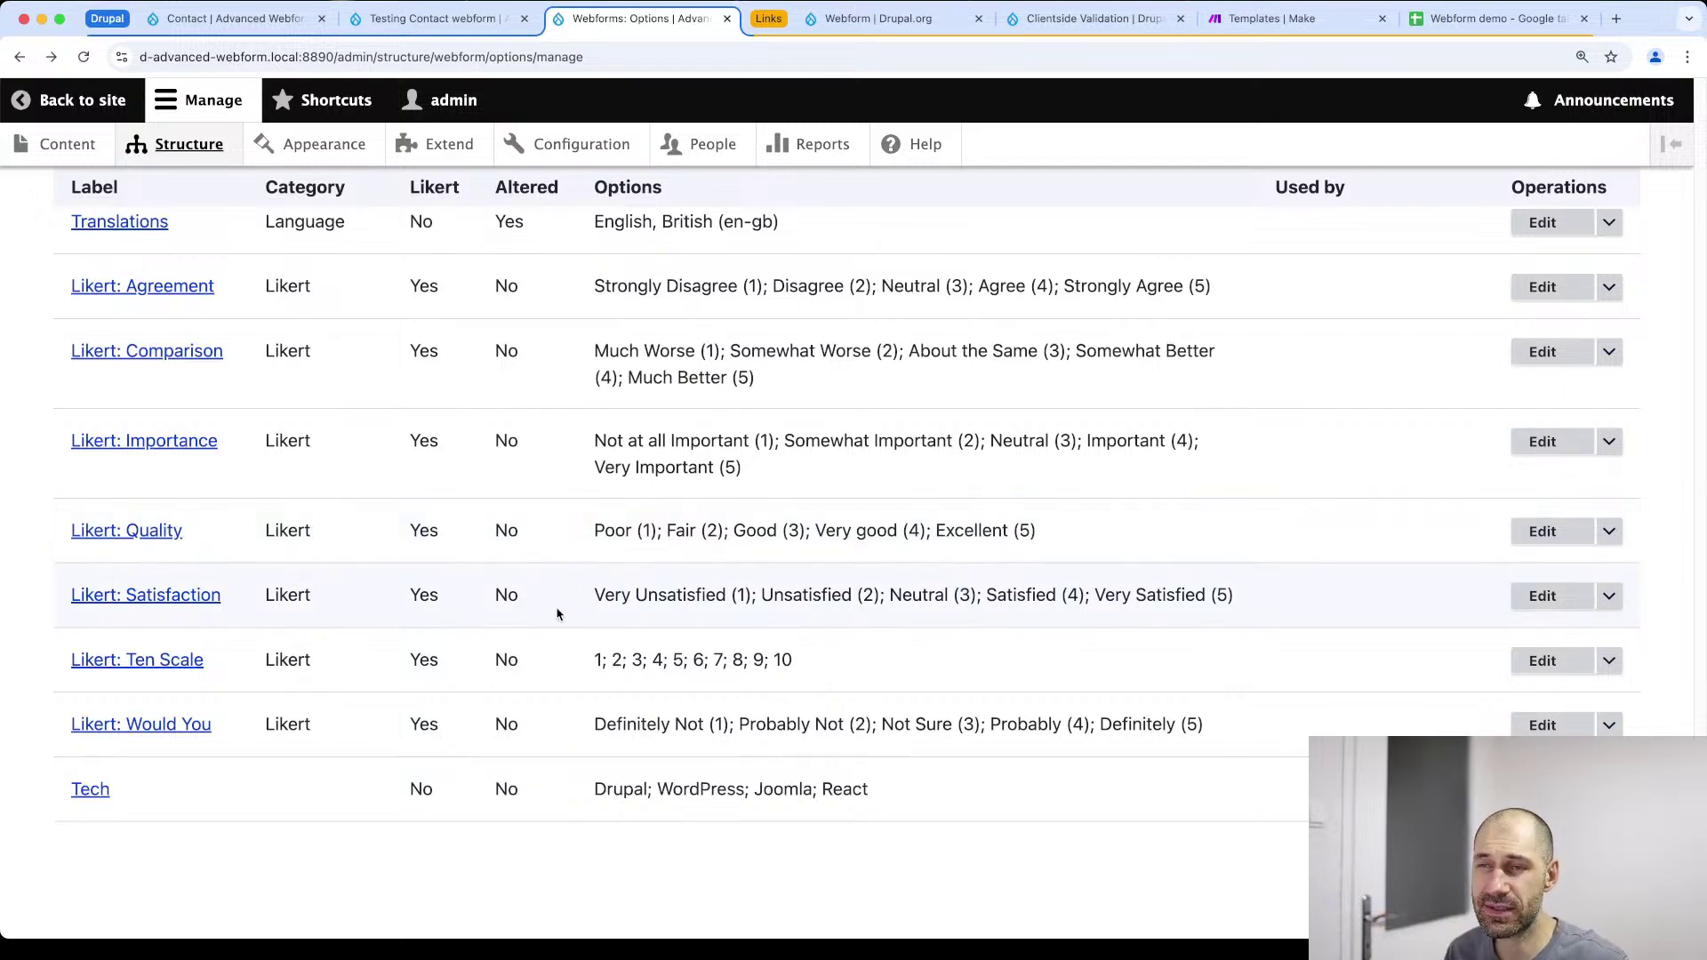
Open the Tech element's settings in the Contact webform's element list
{"action": "left_click", "coordinate": [433, 17]}
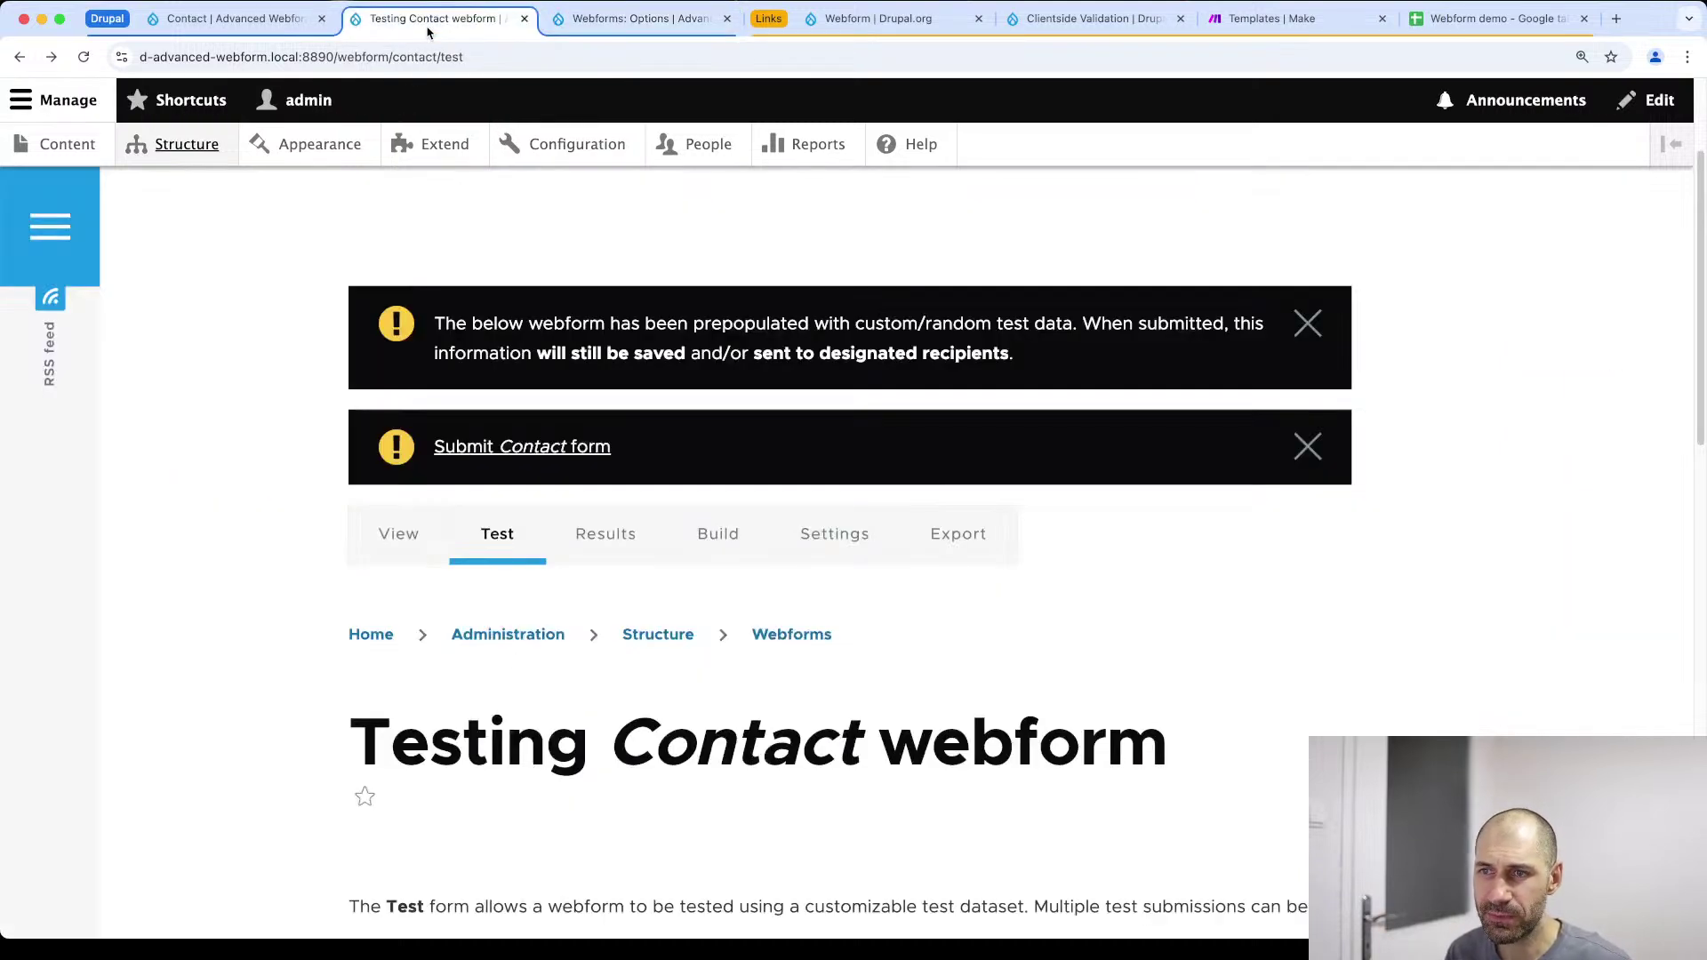
{"action": "left_click", "coordinate": [718, 534]}
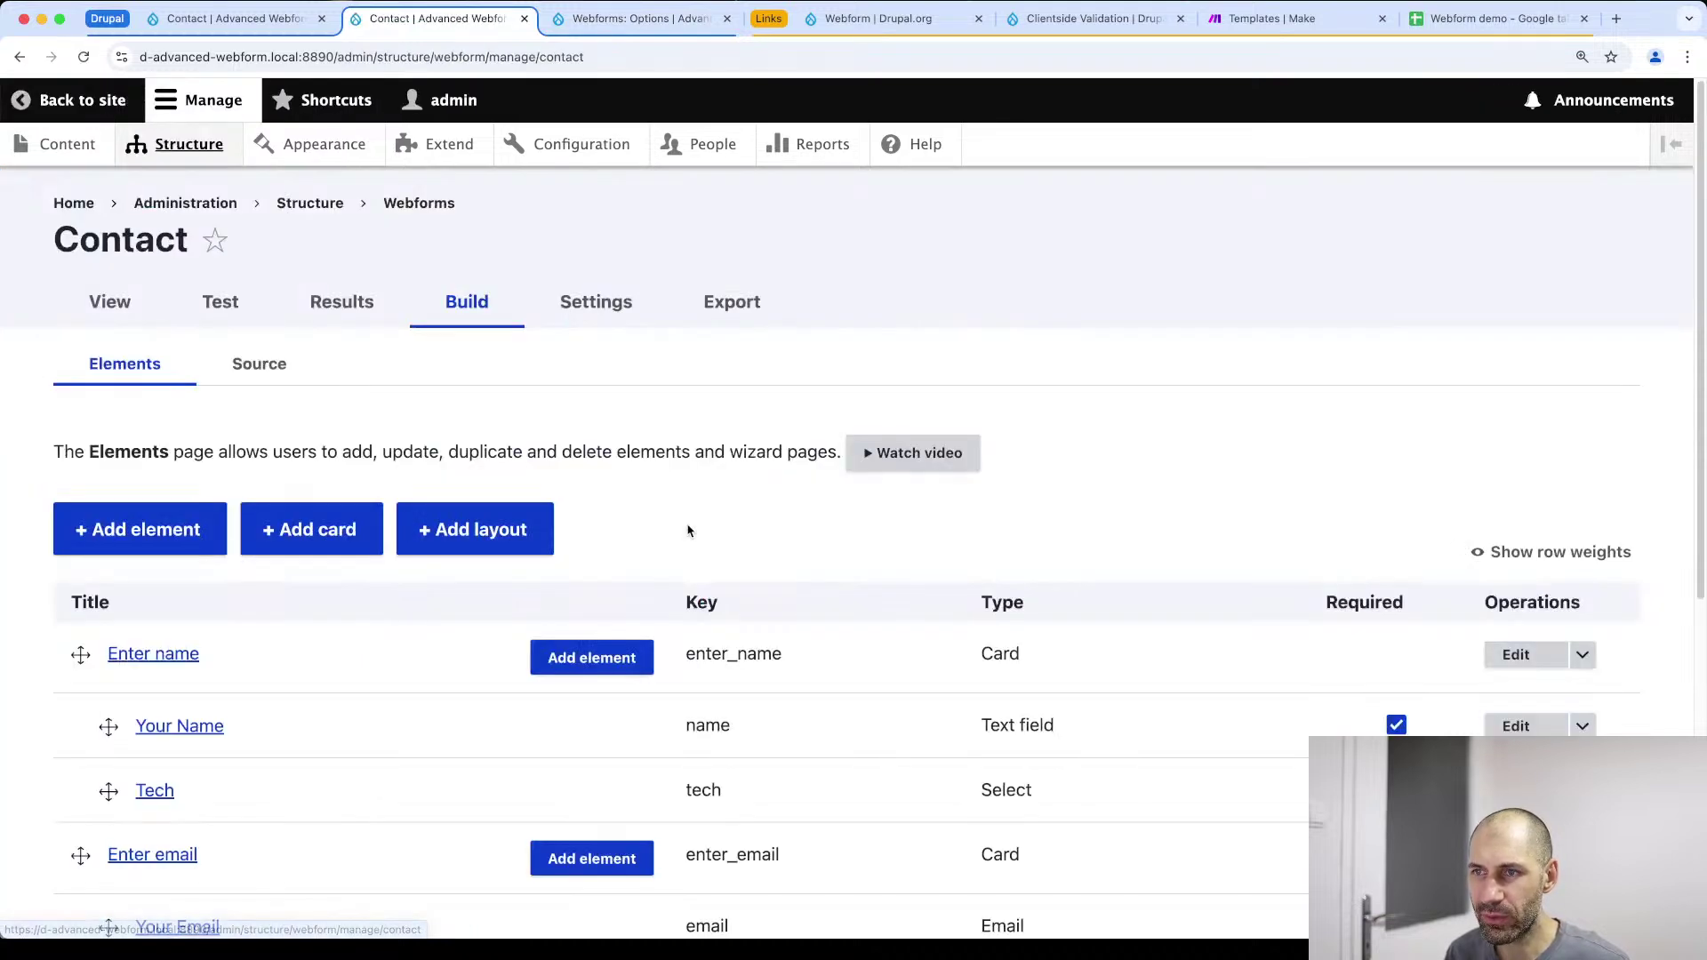
{"action": "scroll", "coordinate": [638, 556], "scroll_direction": "down", "scroll_amount": 6}
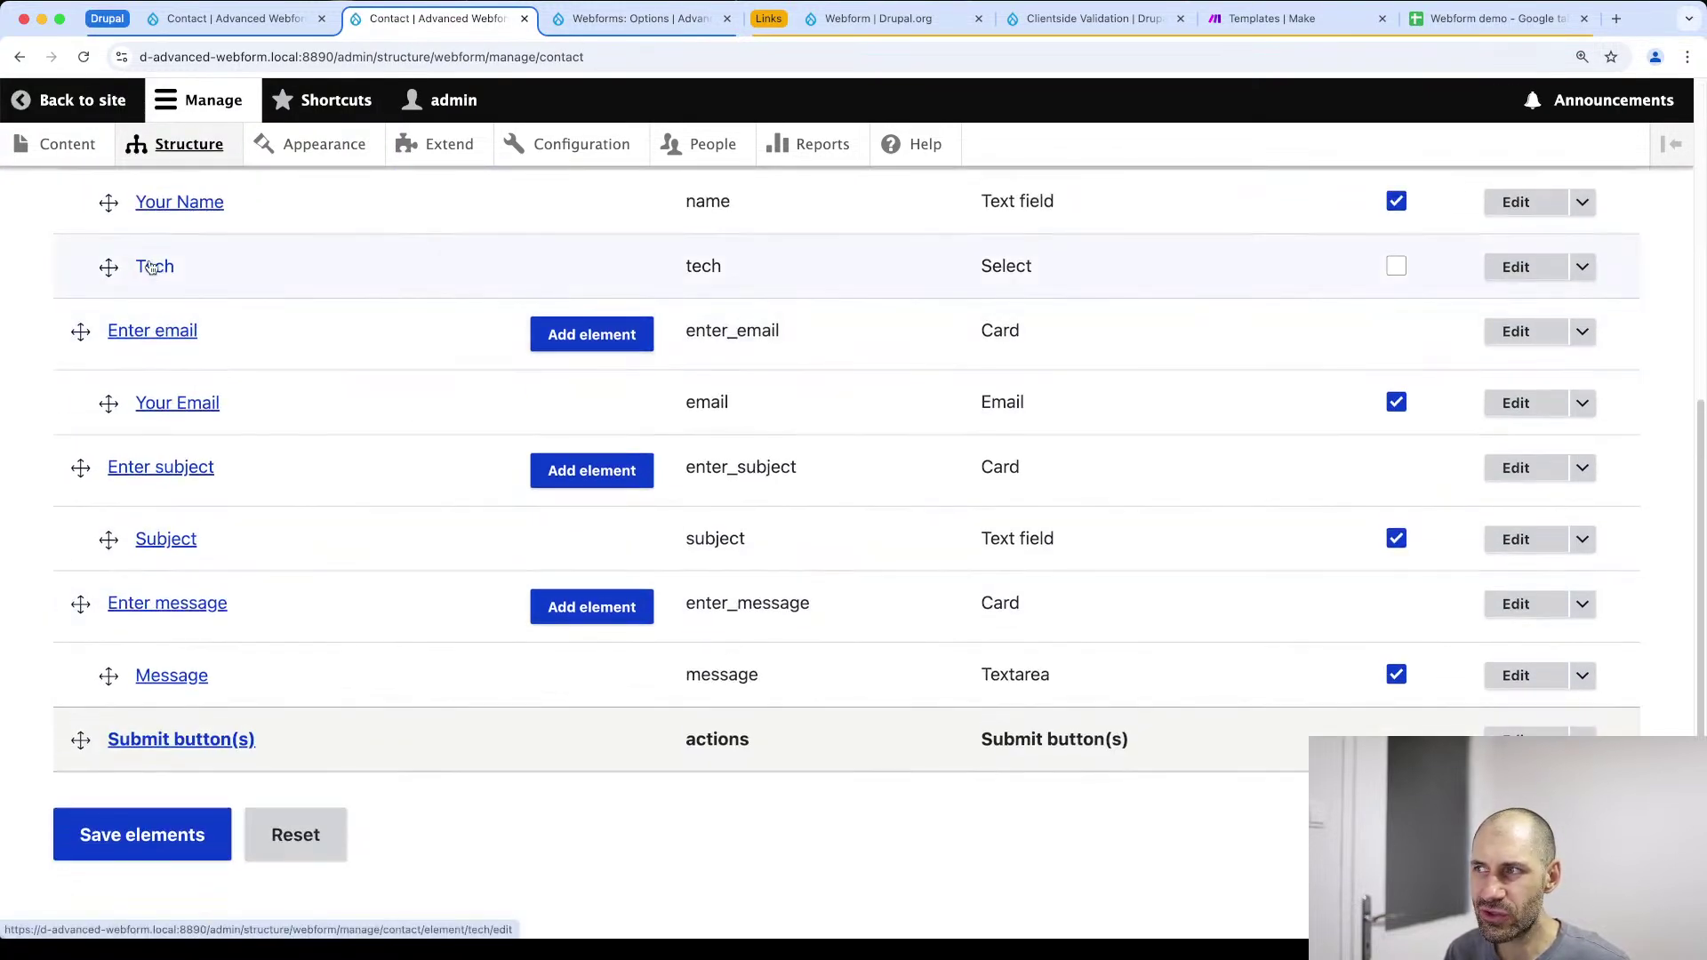
{"action": "left_click", "coordinate": [1522, 268]}
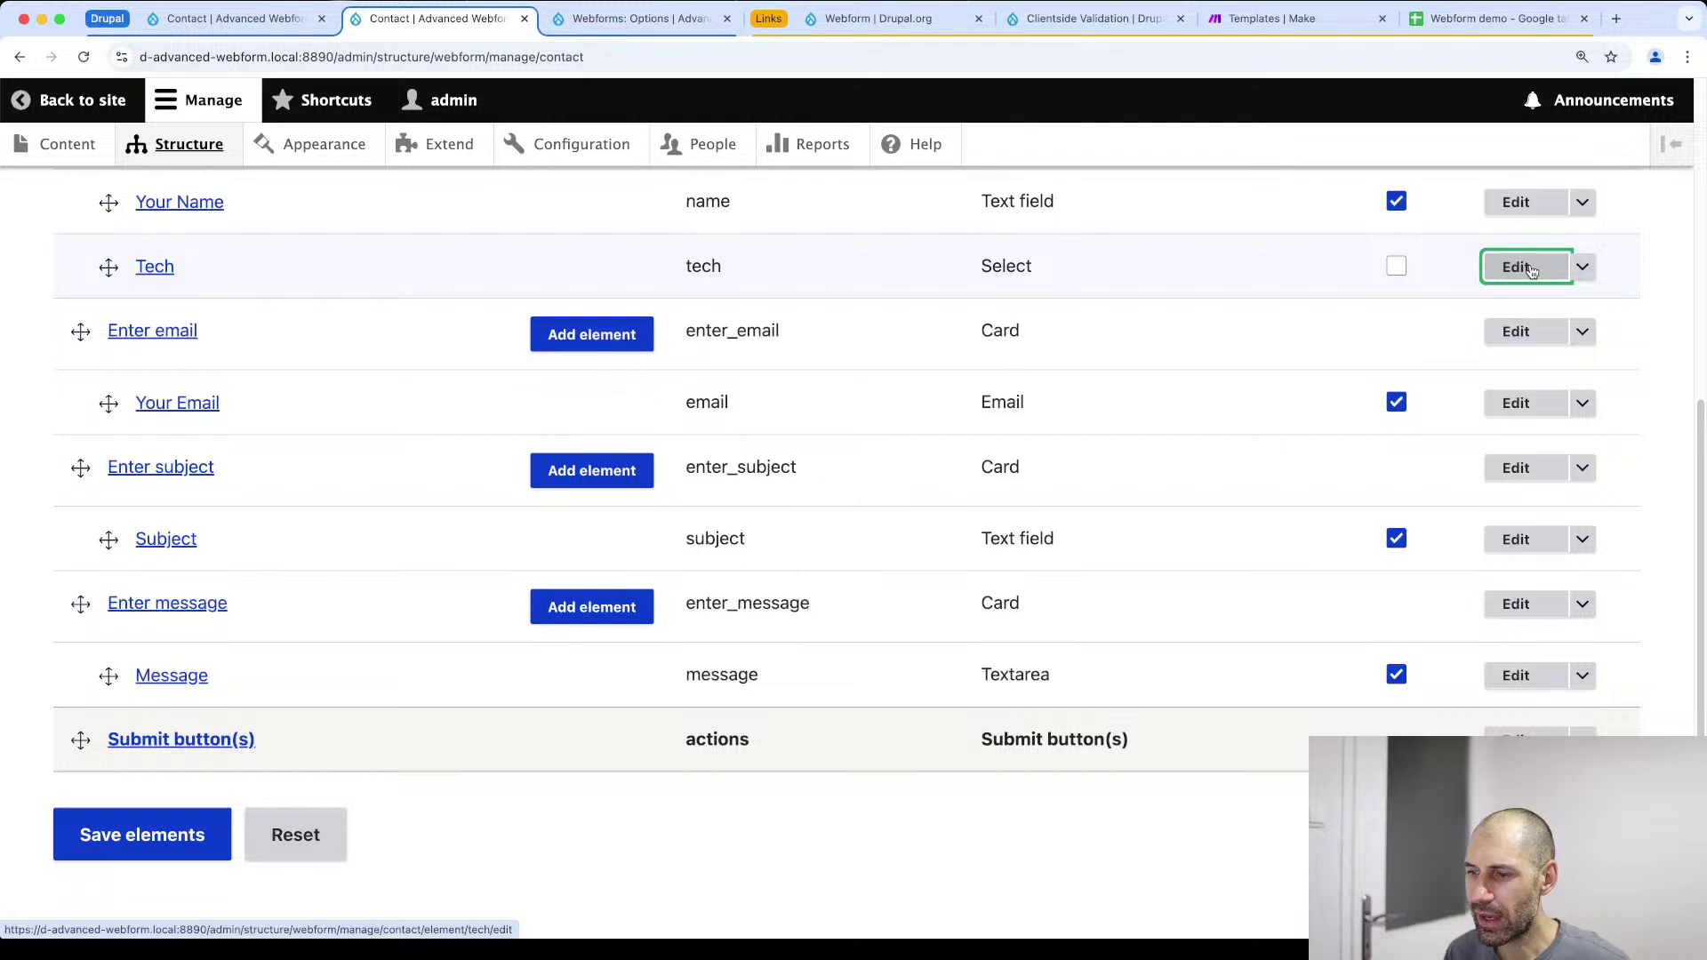
Replace Tech's three custom options with the predefined Tech option set and save the element
{"action": "scroll", "coordinate": [1287, 487], "scroll_direction": "down", "scroll_amount": 7}
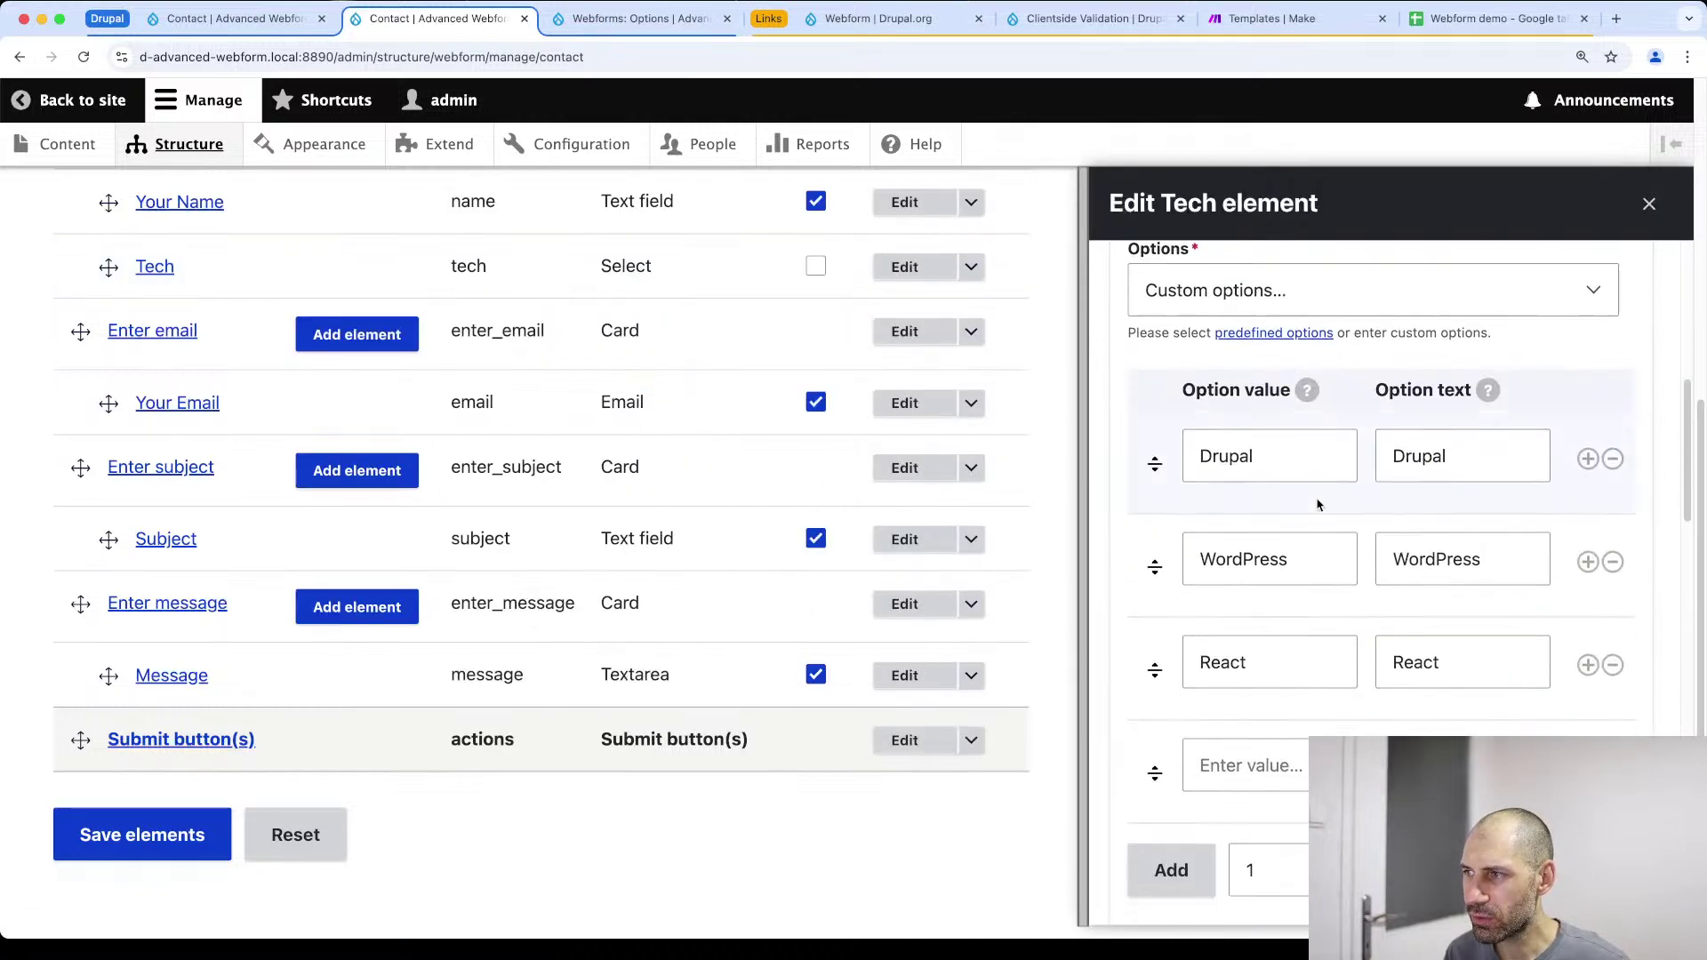
{"action": "left_click", "coordinate": [1612, 459]}
{"action": "left_click", "coordinate": [1613, 459]}
{"action": "left_click", "coordinate": [1613, 459]}
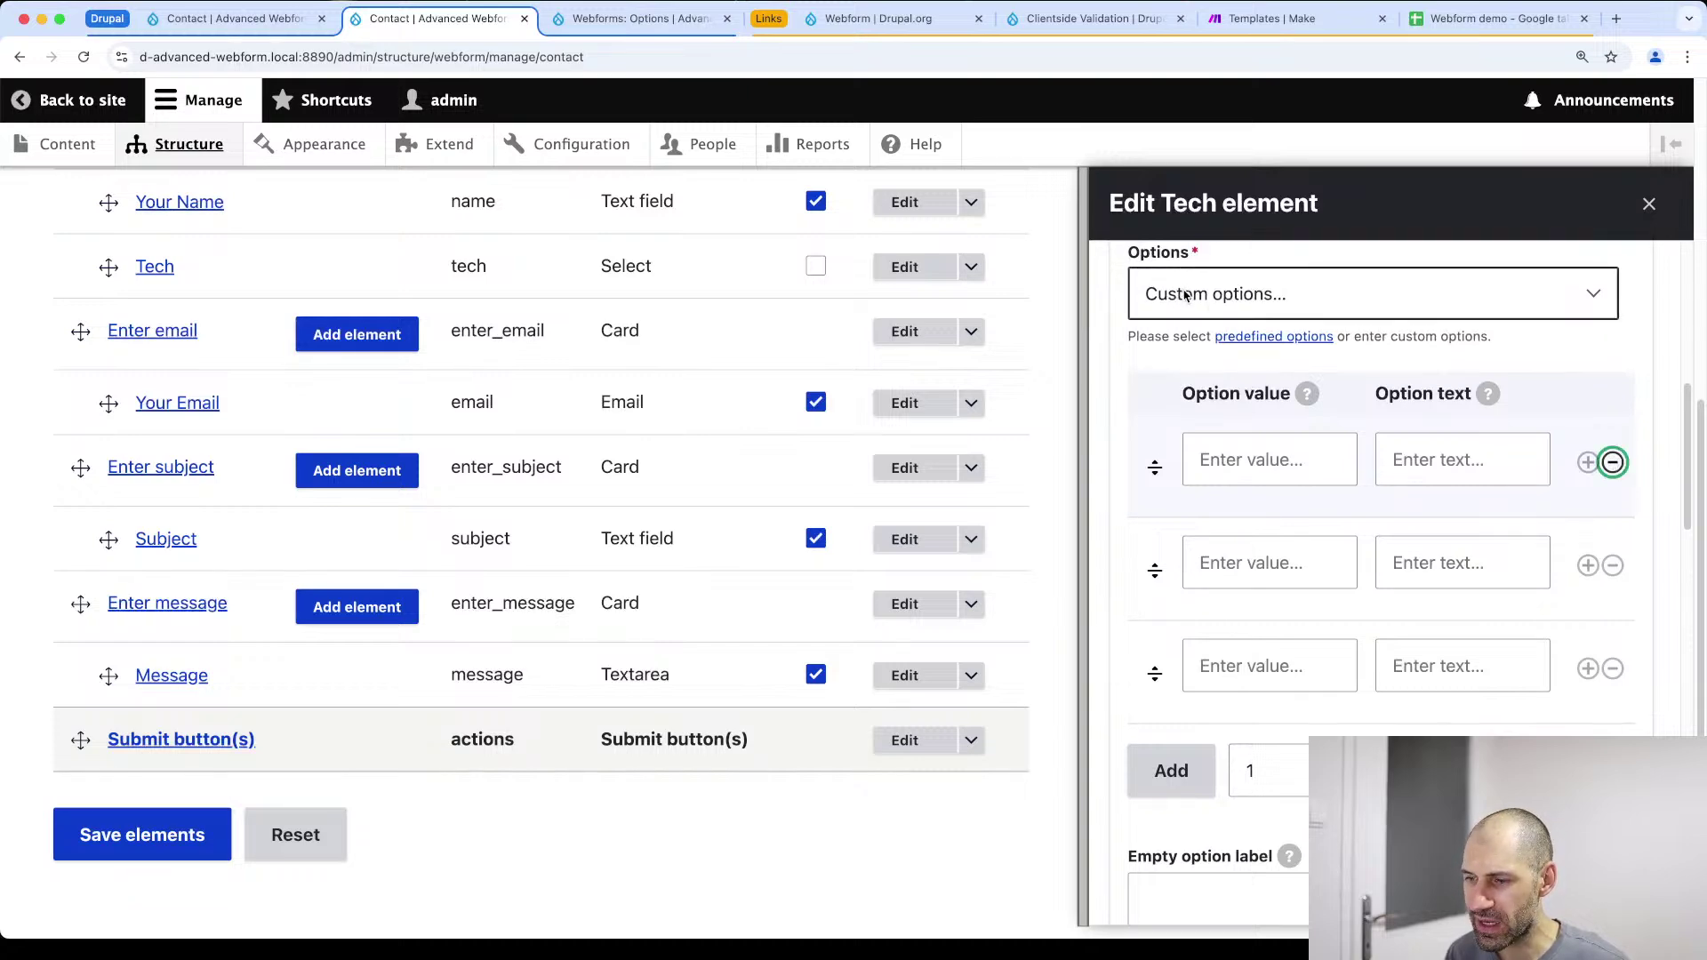
{"action": "left_click", "coordinate": [1183, 294]}
{"action": "scroll", "coordinate": [1280, 465], "scroll_direction": "down", "scroll_amount": 6}
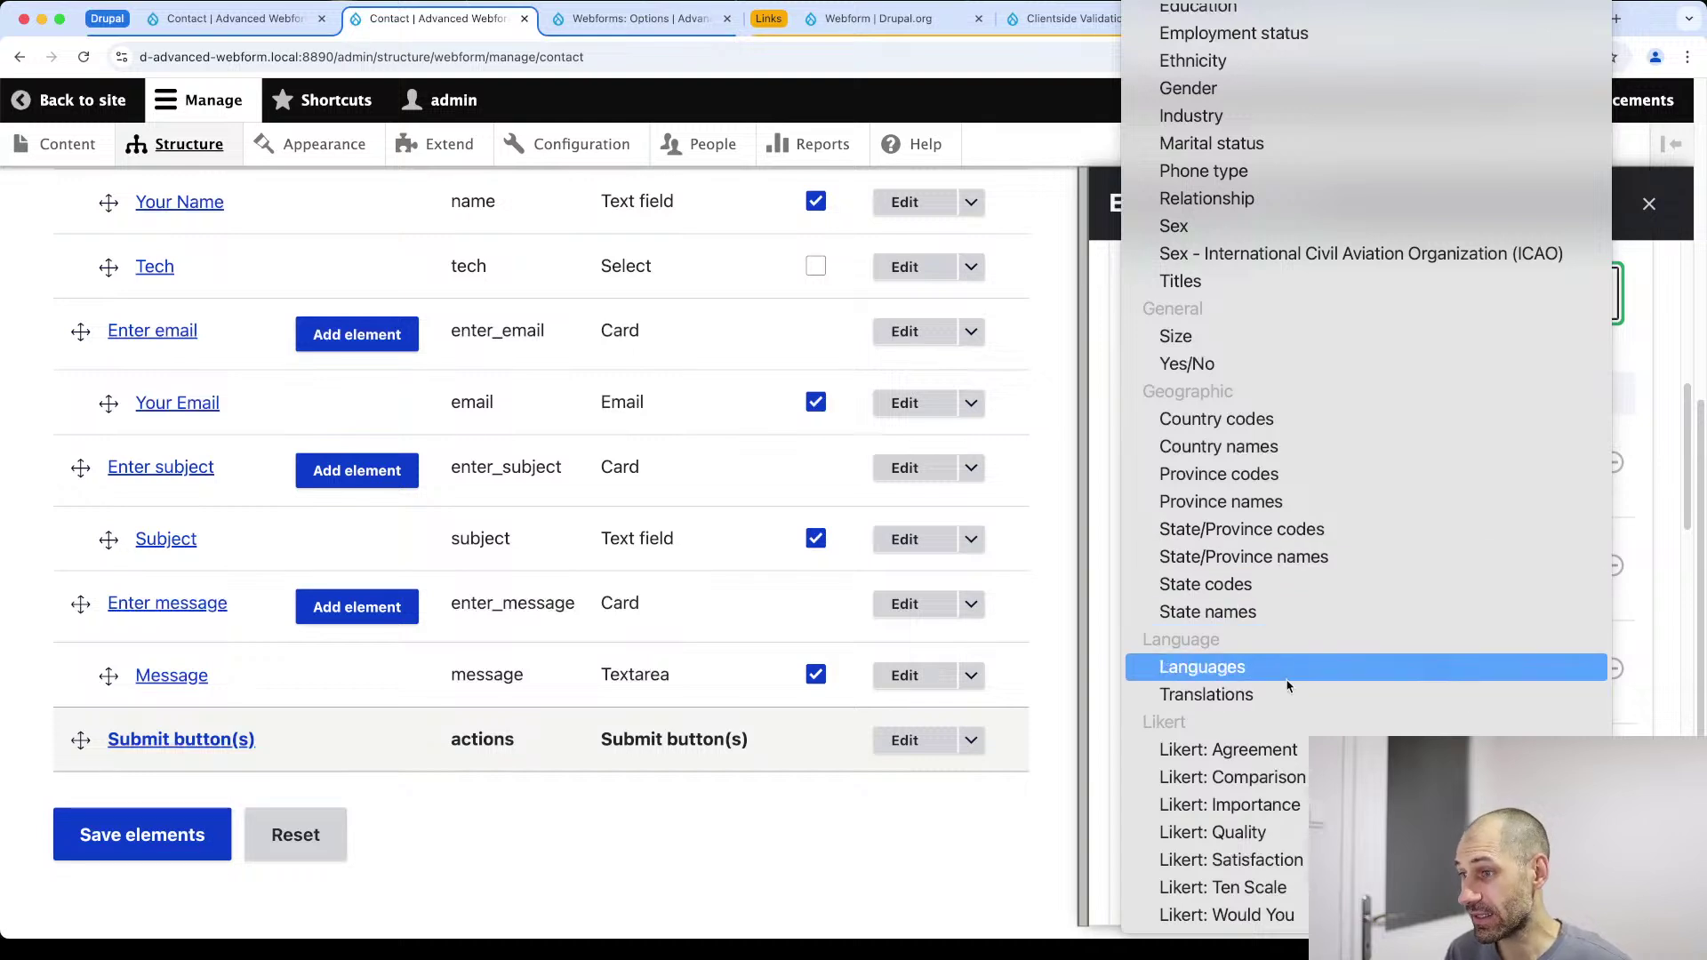
{"action": "scroll", "coordinate": [1210, 257], "scroll_direction": "up", "scroll_amount": 4}
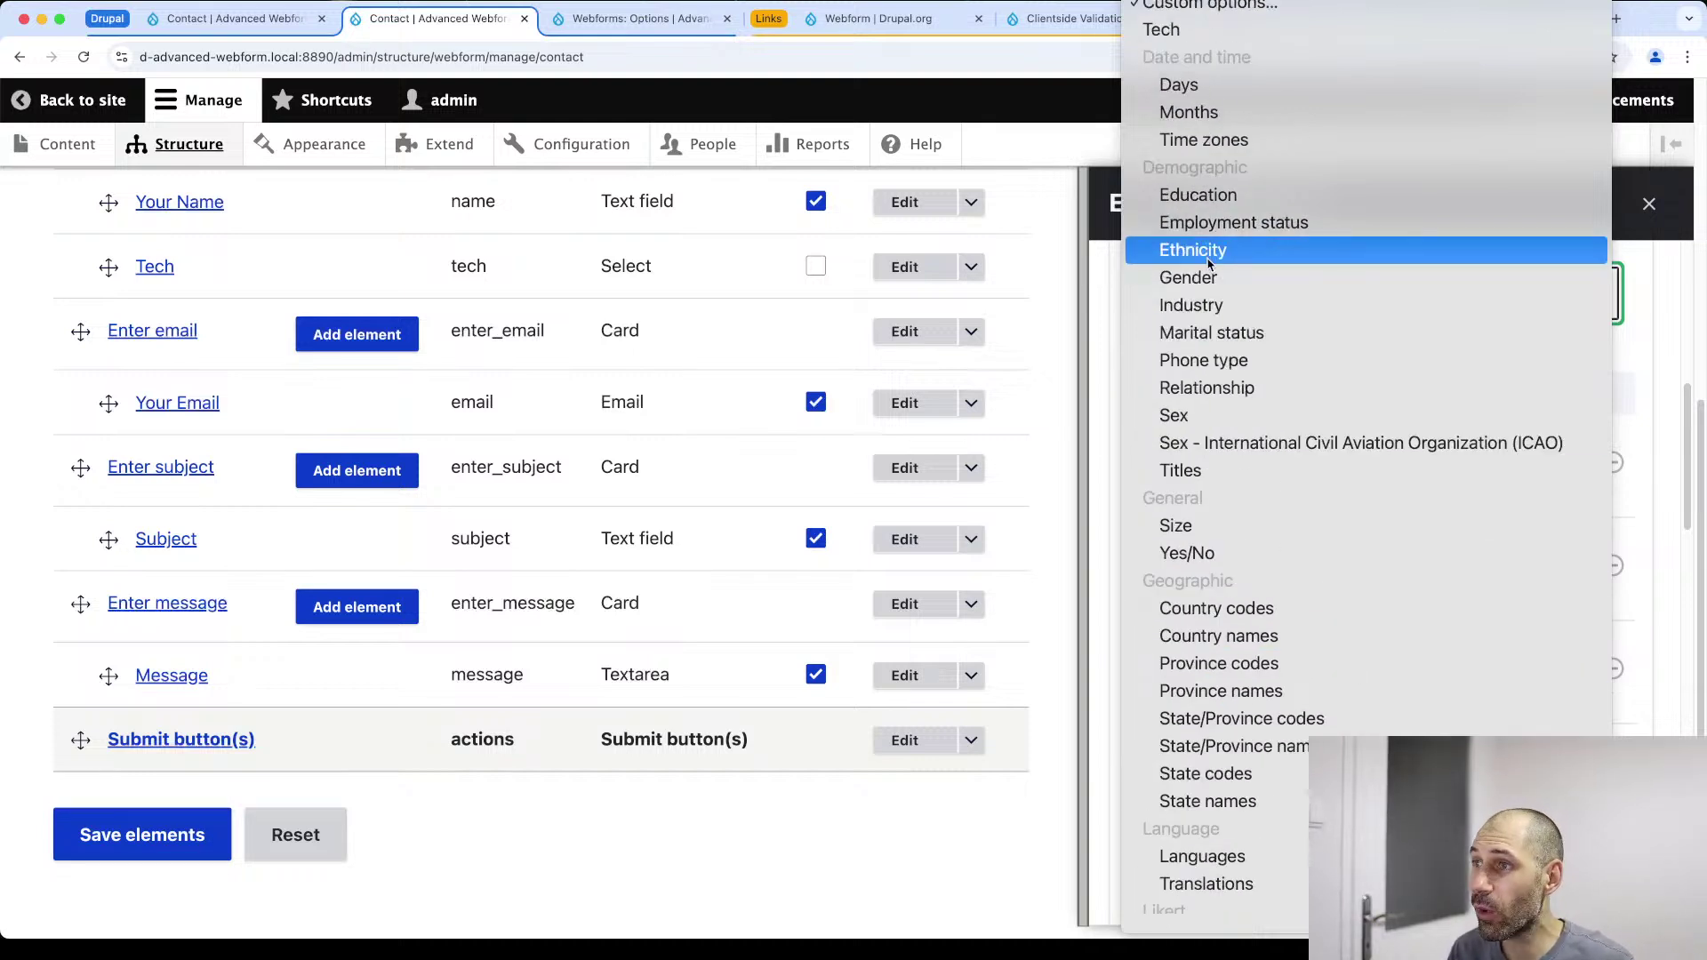
{"action": "left_click", "coordinate": [1224, 35]}
{"action": "scroll", "coordinate": [1185, 778], "scroll_direction": "down", "scroll_amount": 10}
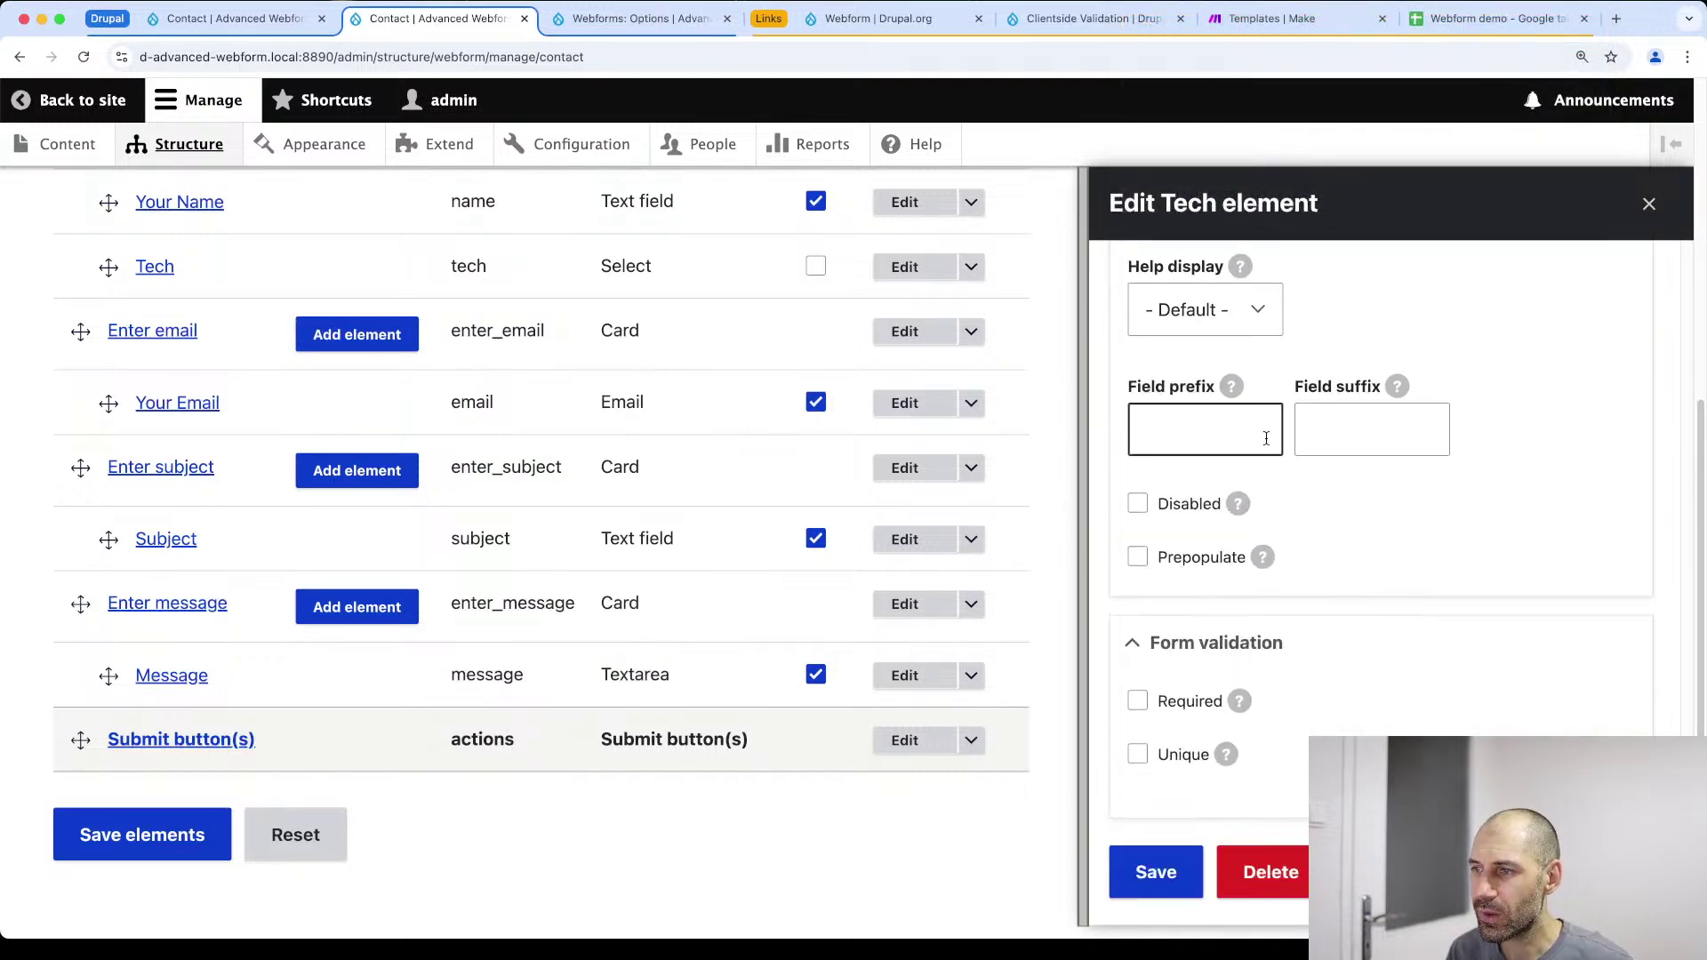
{"action": "left_click", "coordinate": [1155, 872]}
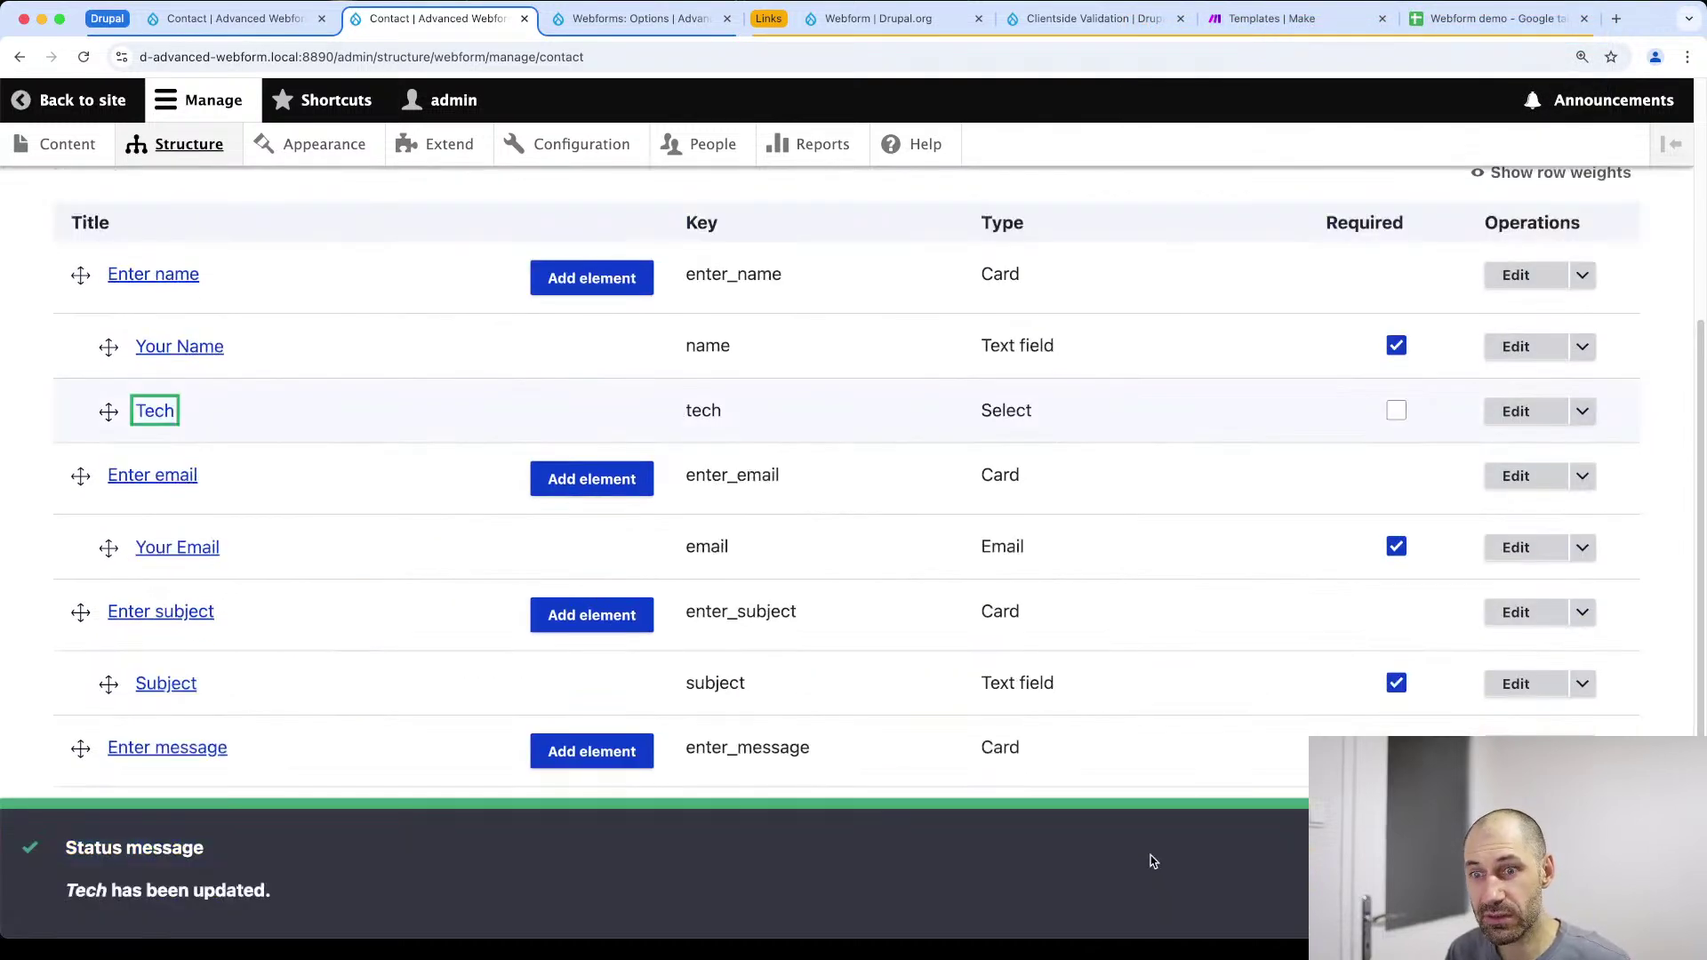
Save the Contact webform's elements and bring up its test page
{"action": "scroll", "coordinate": [488, 563], "scroll_direction": "down", "scroll_amount": 4}
{"action": "left_click", "coordinate": [194, 792]}
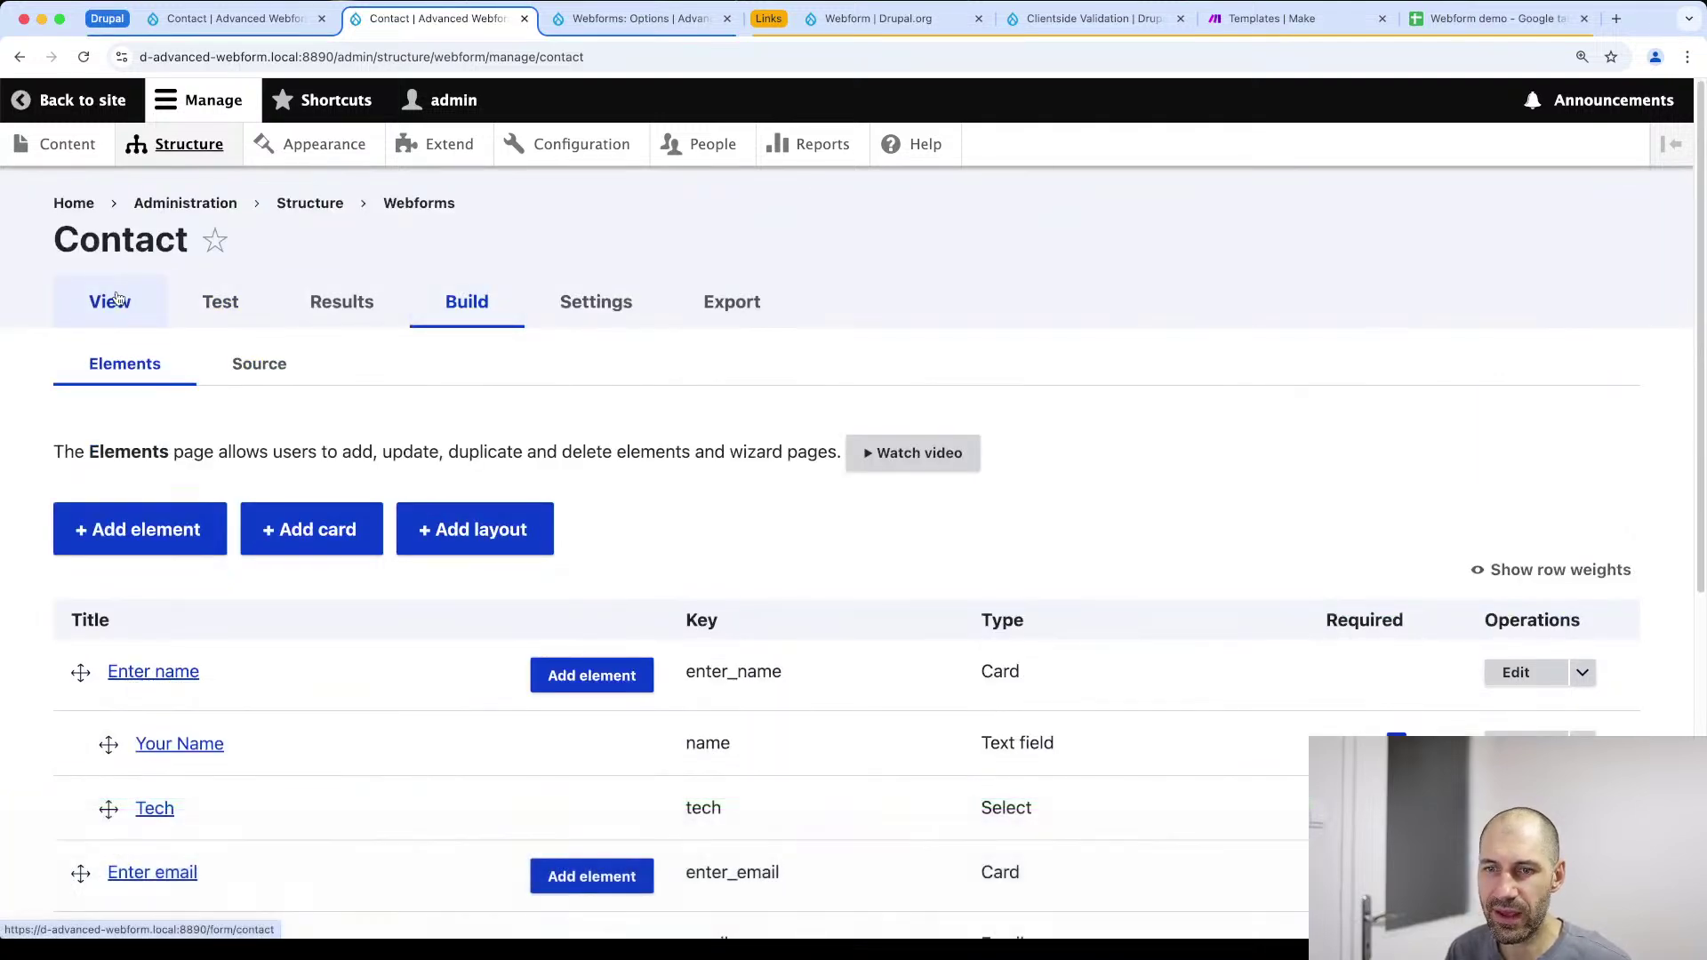
{"action": "scroll", "coordinate": [134, 348], "scroll_direction": "down", "scroll_amount": 5}
{"action": "scroll", "coordinate": [175, 800], "scroll_direction": "up", "scroll_amount": 5}
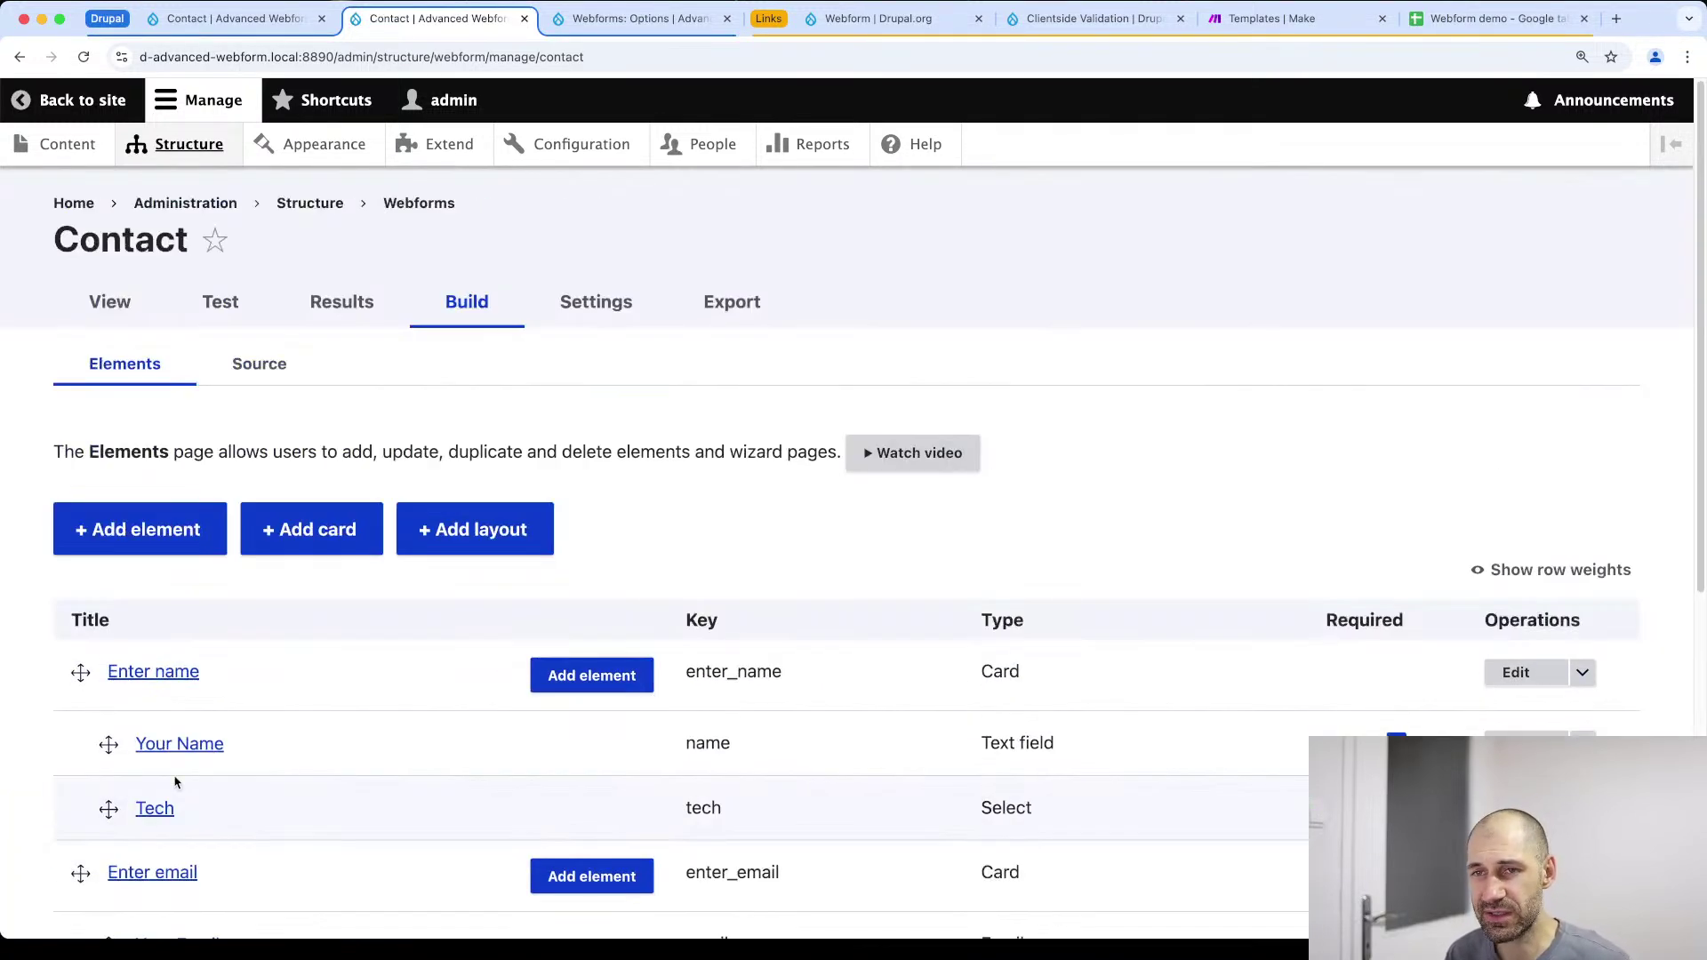
{"action": "left_click", "coordinate": [248, 305]}
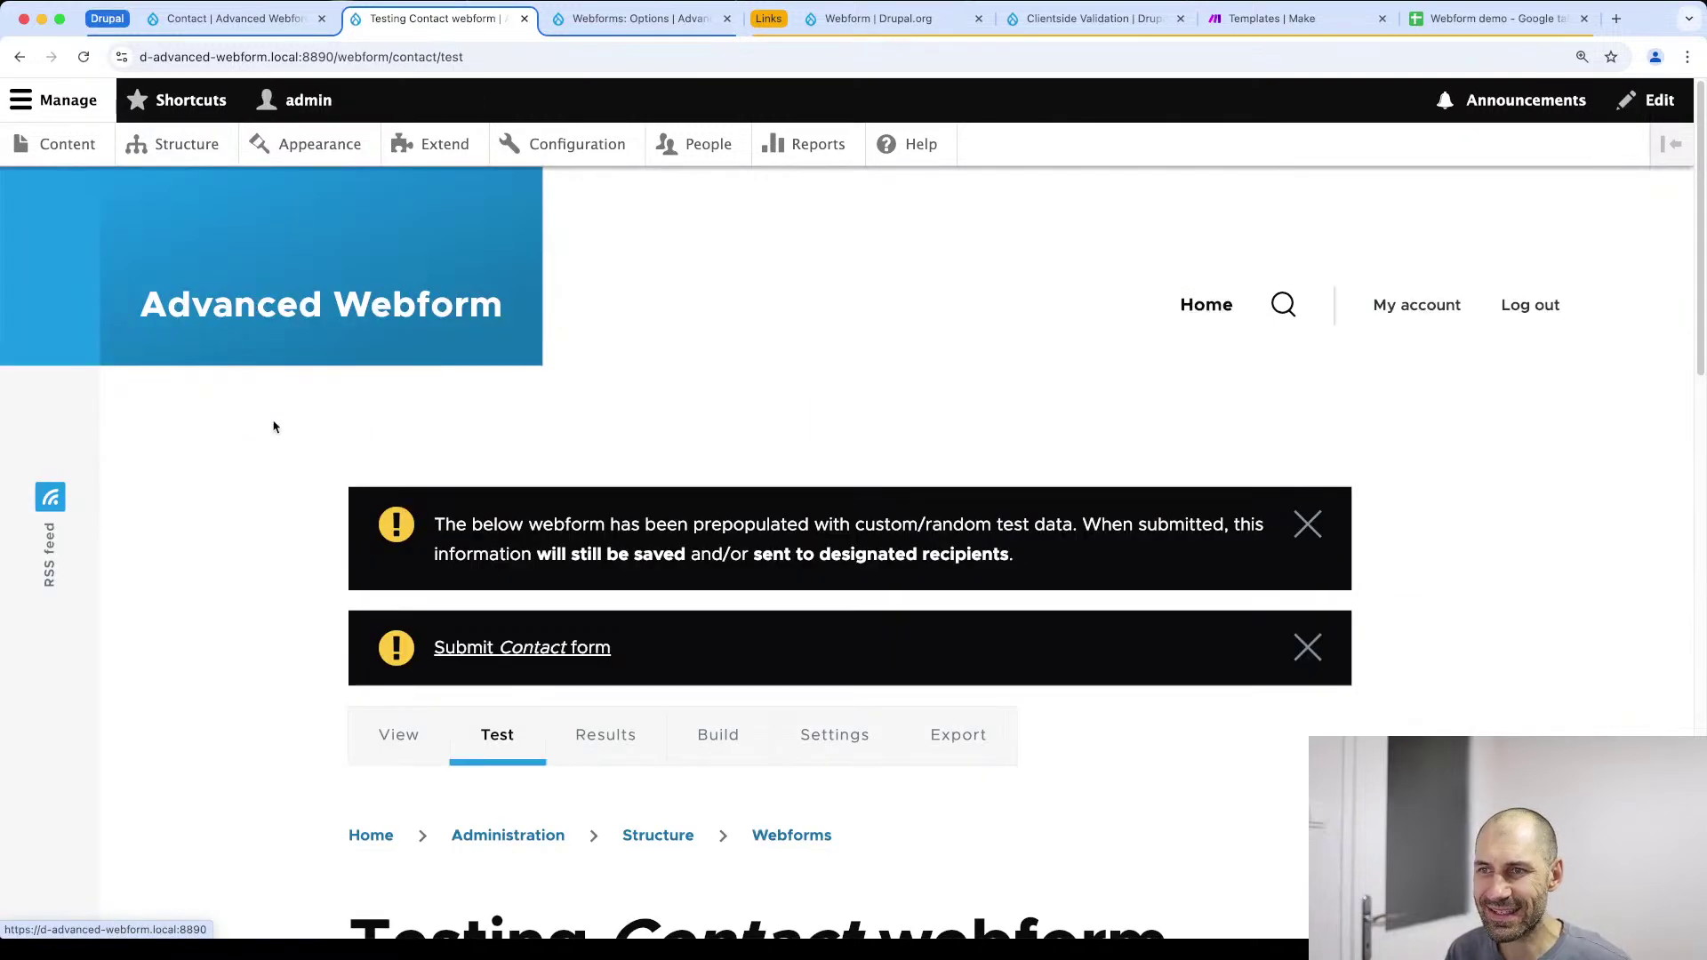
{"action": "scroll", "coordinate": [302, 533], "scroll_direction": "down", "scroll_amount": 5}
{"action": "scroll", "coordinate": [303, 534], "scroll_direction": "down", "scroll_amount": 8}
{"action": "left_click", "coordinate": [445, 559]}
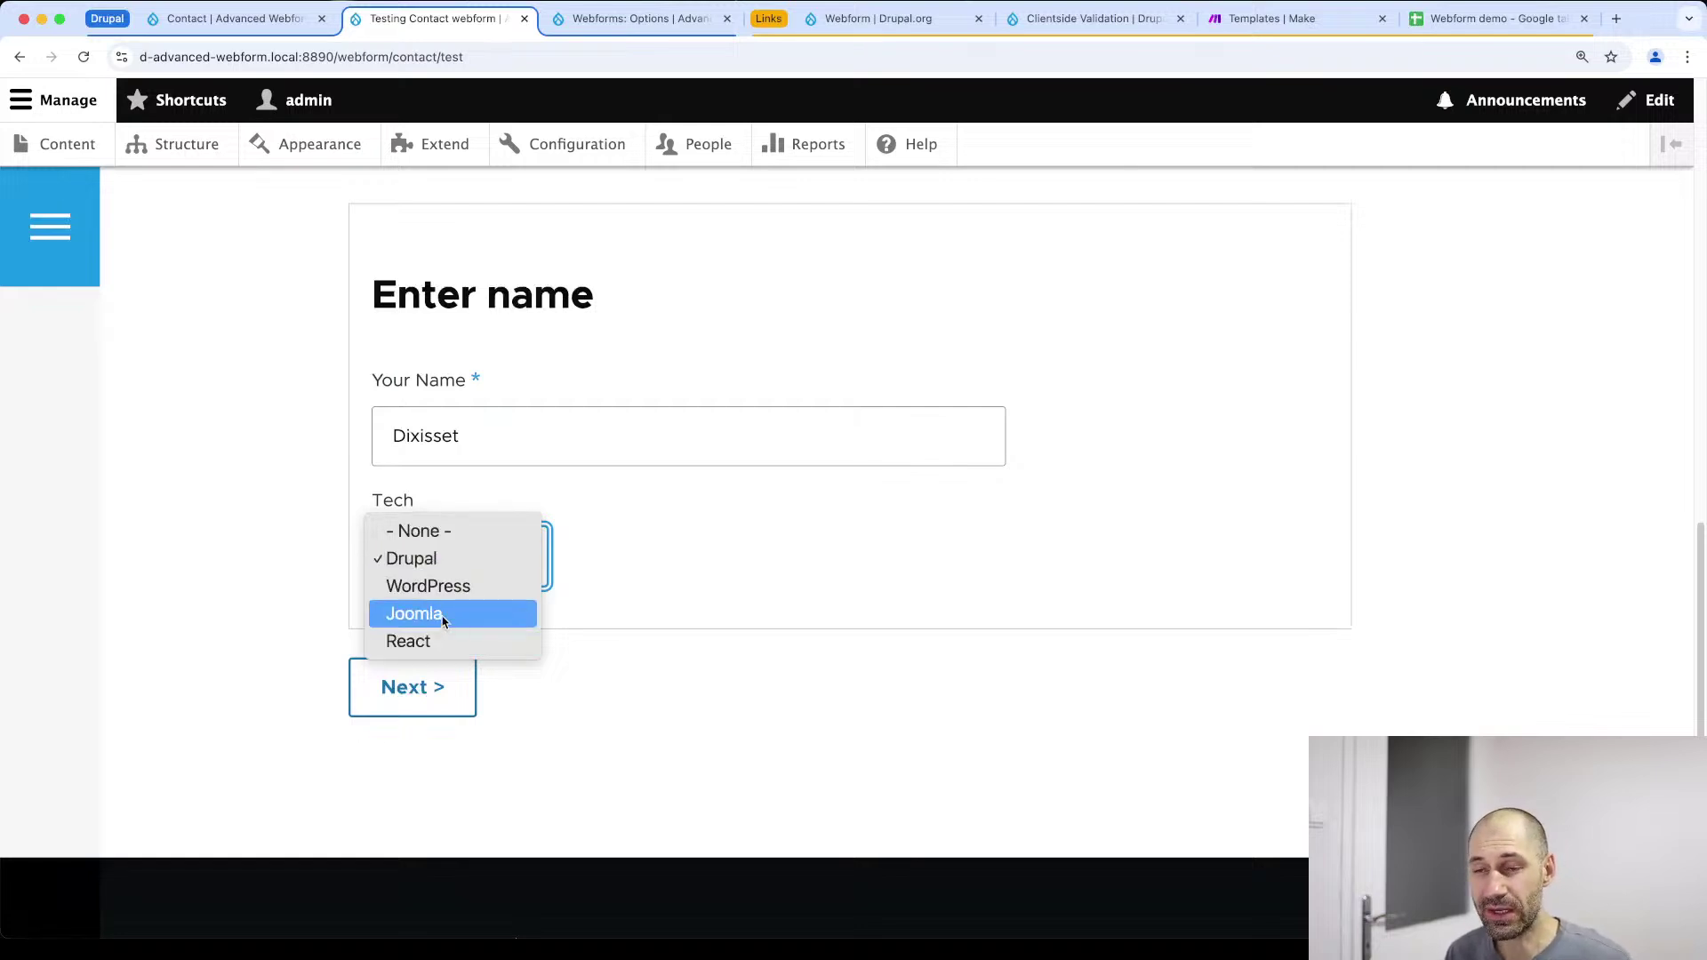
{"action": "left_click", "coordinate": [687, 579]}
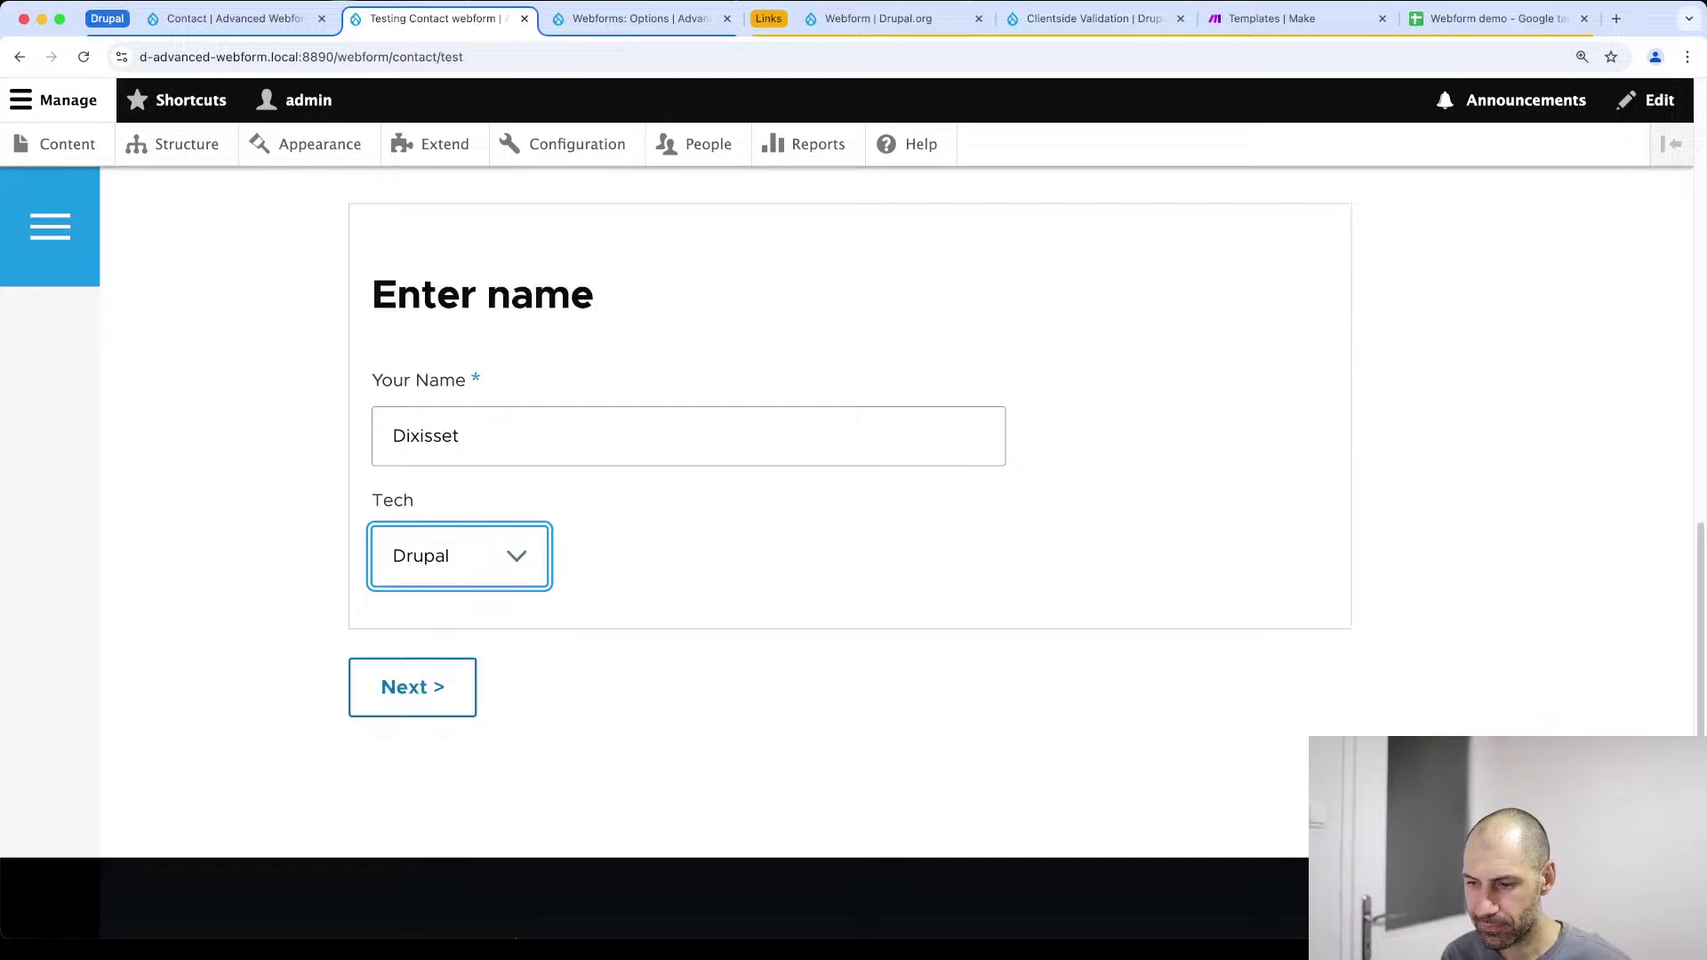
{"action": "key", "text": "super+Tab"}
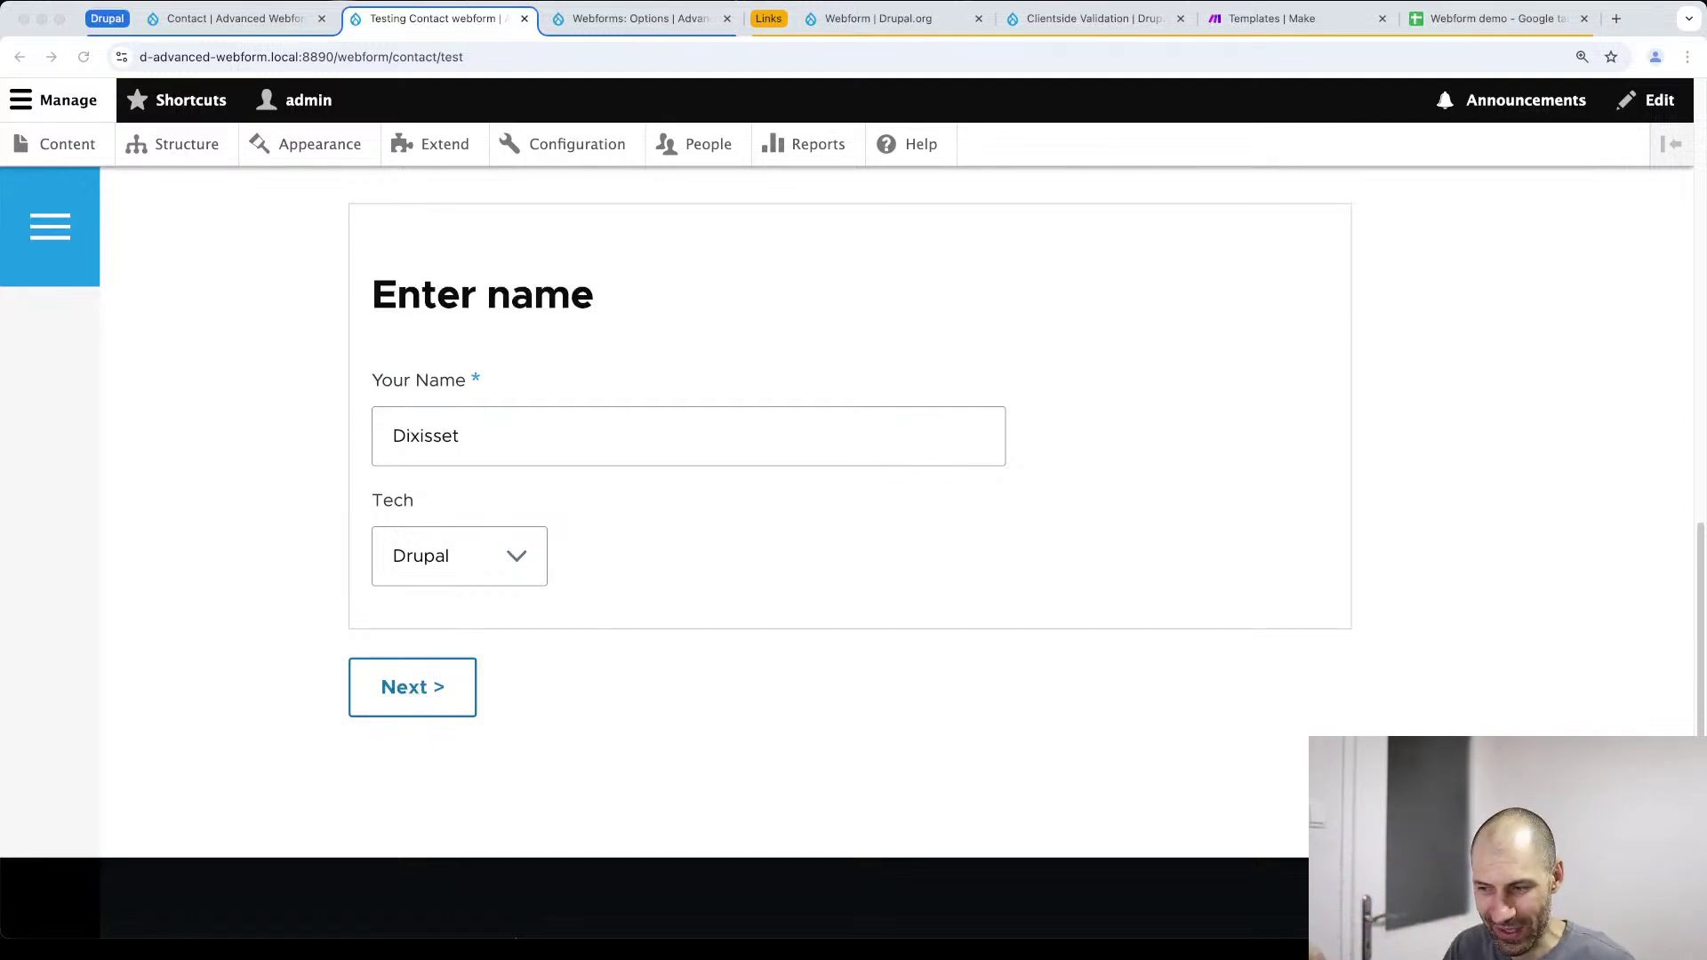
Return from the test page to the Build tab showing Enter name with Your Name and Tech
{"action": "scroll", "coordinate": [926, 505], "scroll_direction": "up", "scroll_amount": 4}
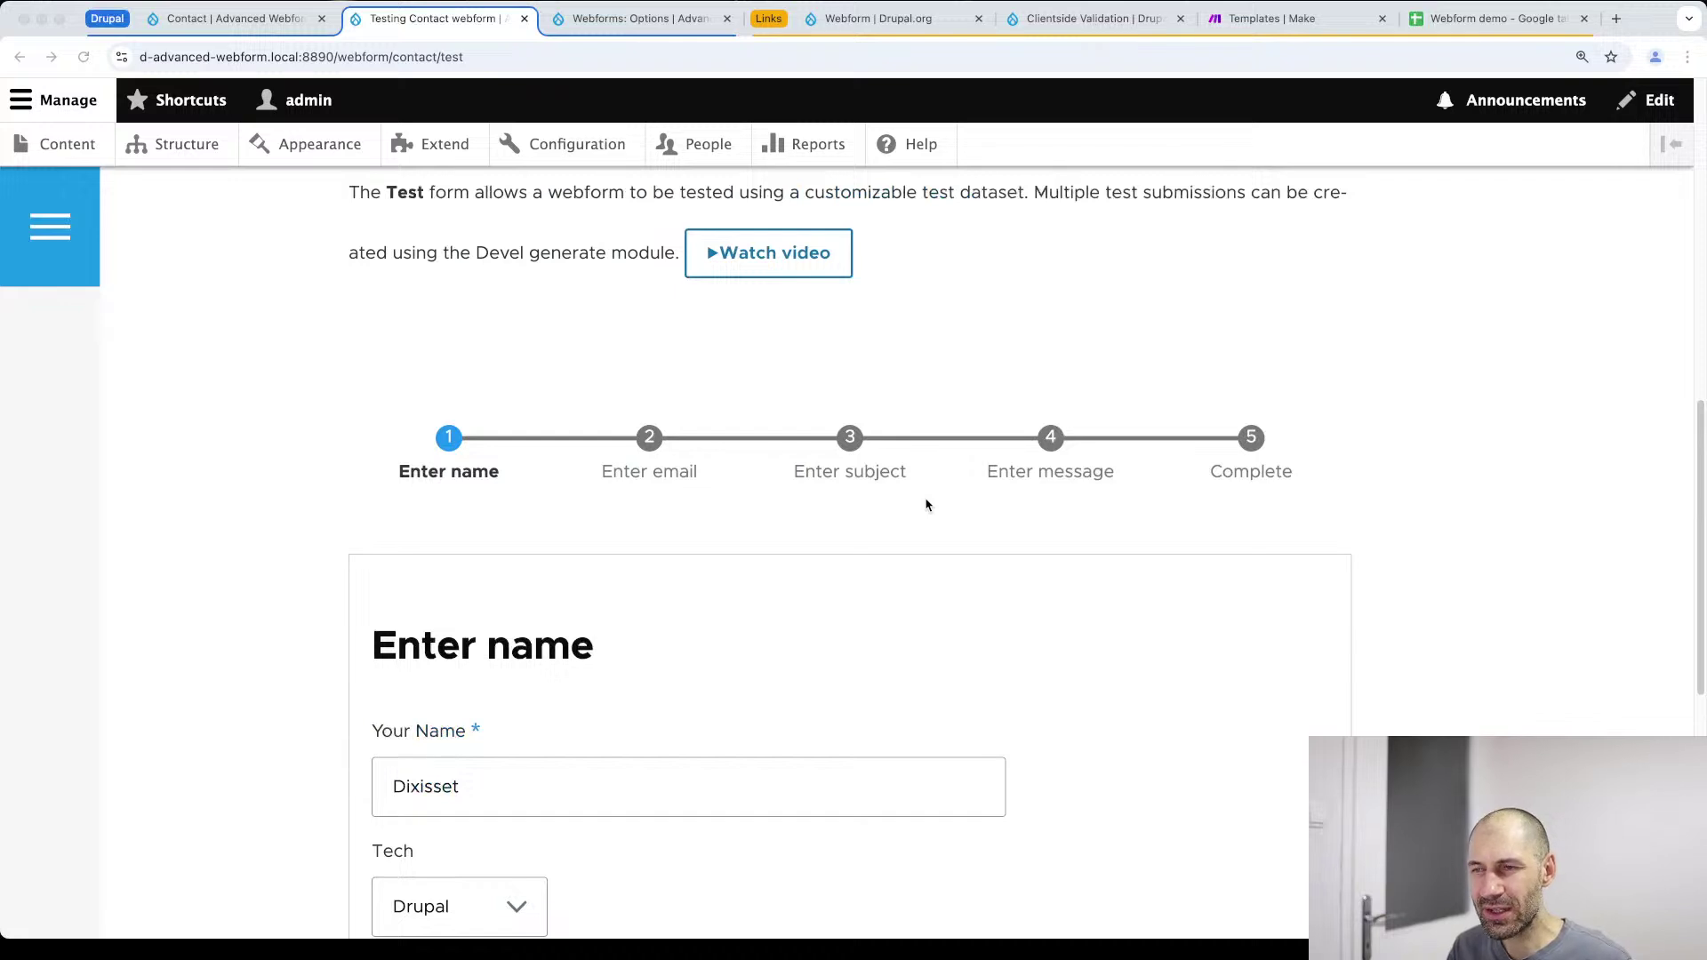
{"action": "scroll", "coordinate": [931, 512], "scroll_direction": "down", "scroll_amount": 2}
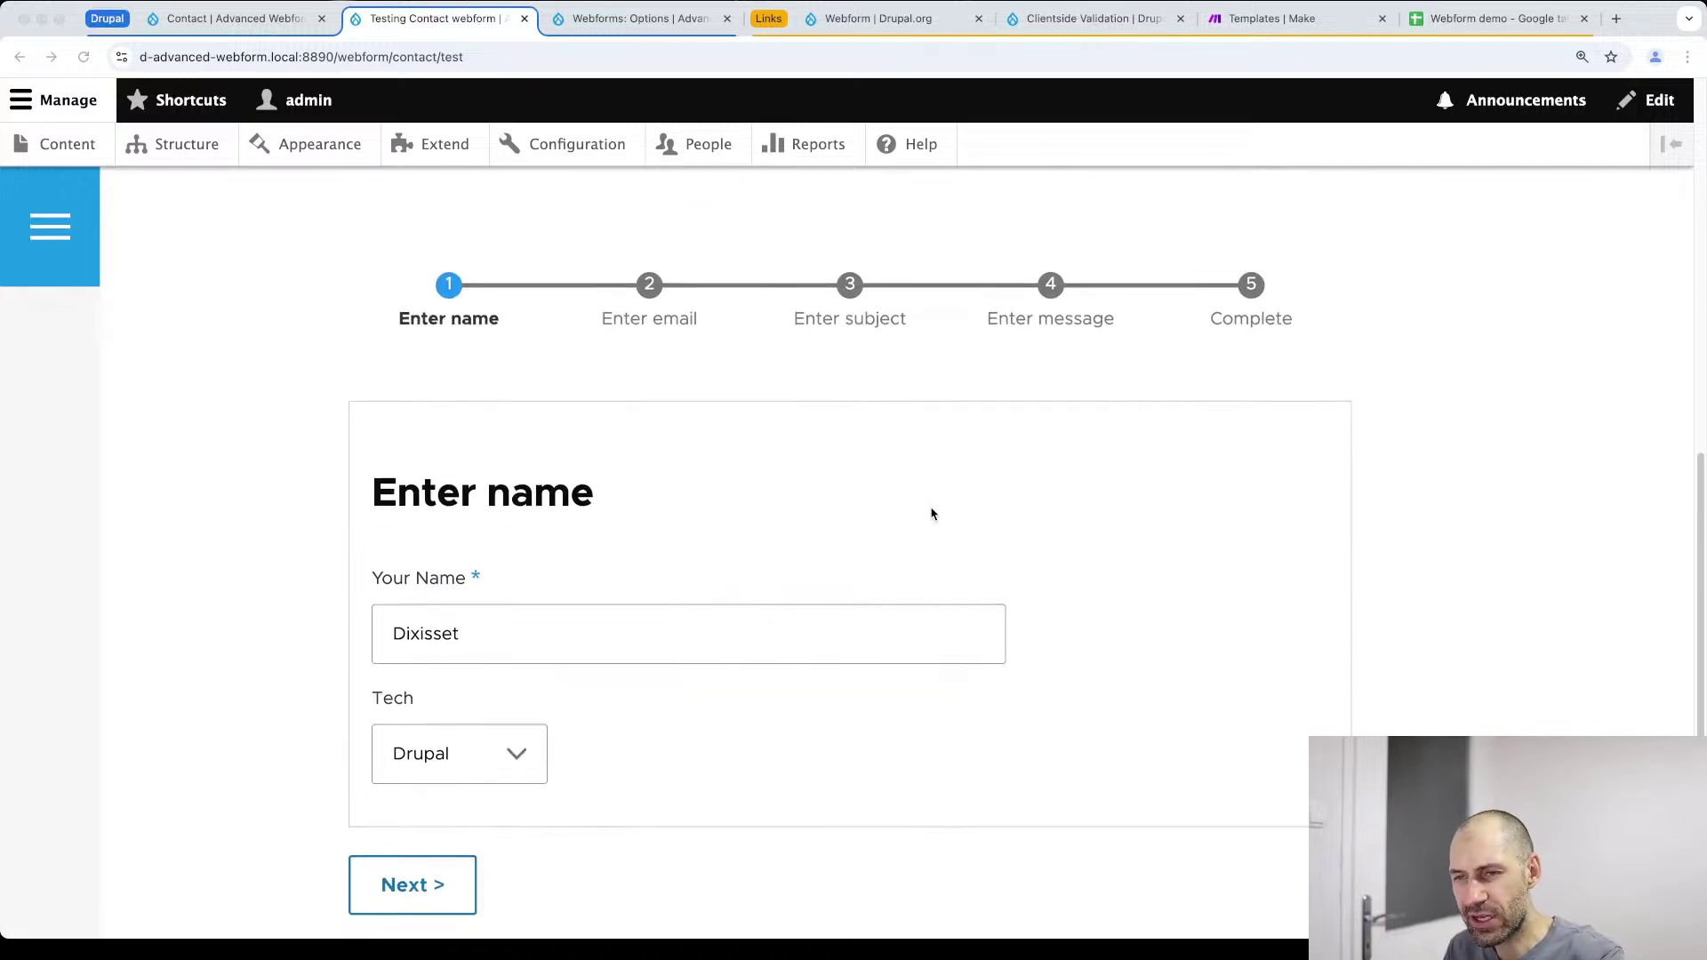
{"action": "scroll", "coordinate": [932, 514], "scroll_direction": "down", "scroll_amount": 1}
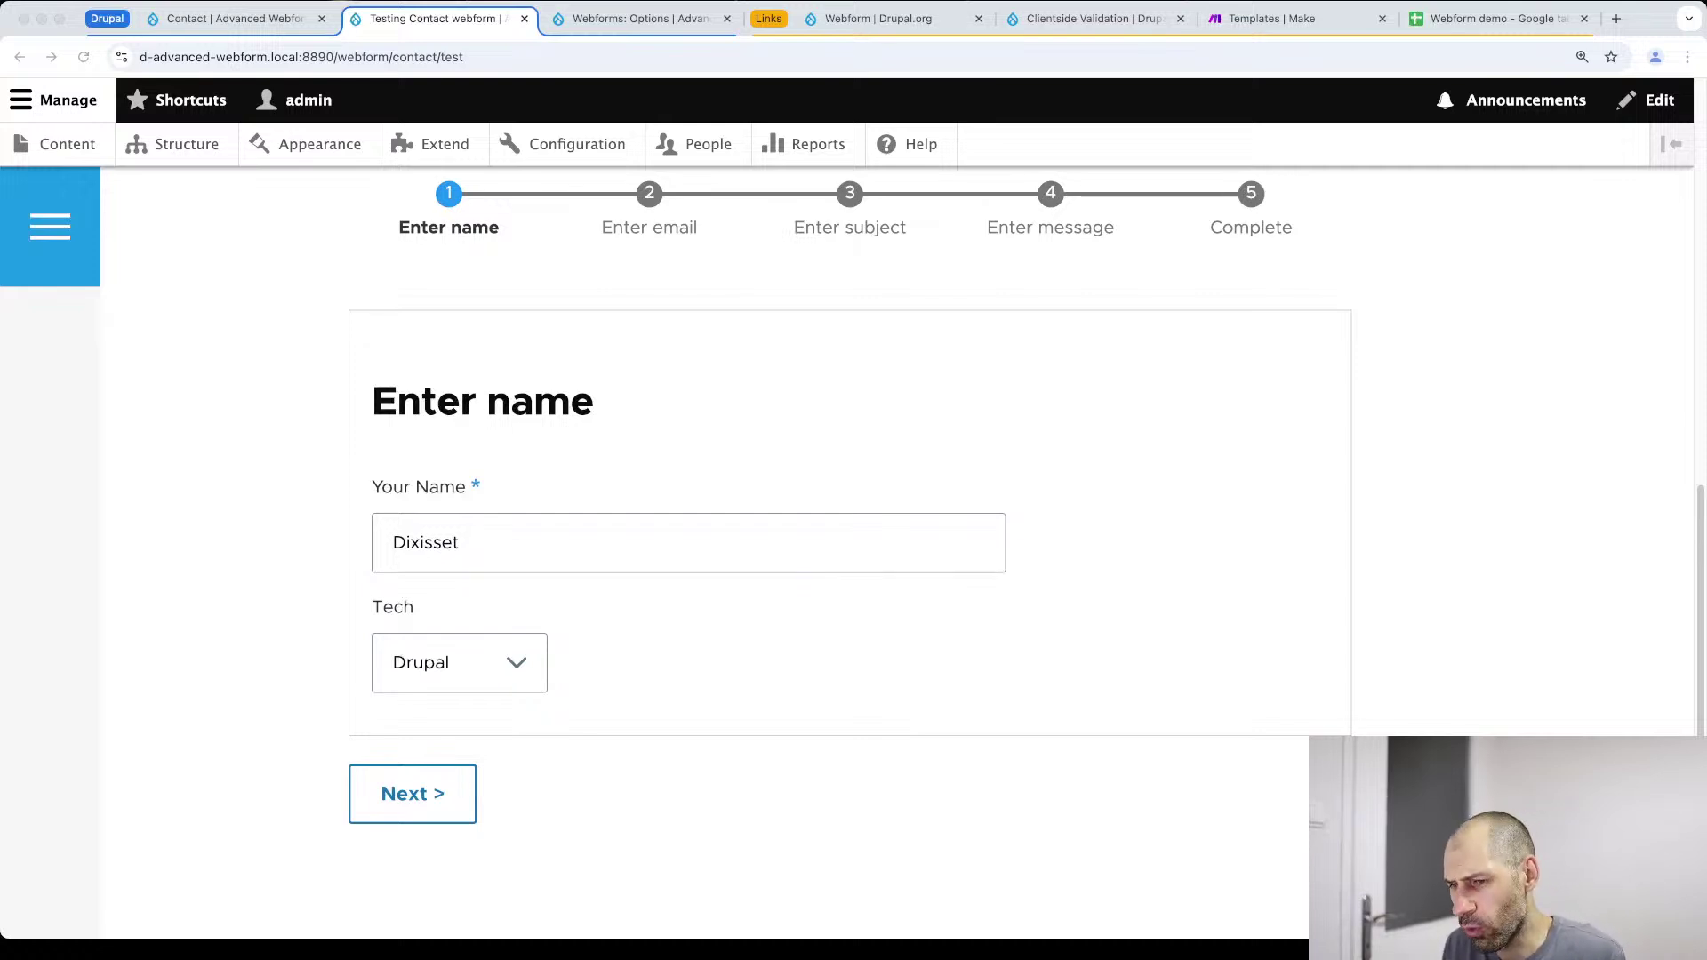
{"action": "scroll", "coordinate": [444, 369], "scroll_direction": "up", "scroll_amount": 6}
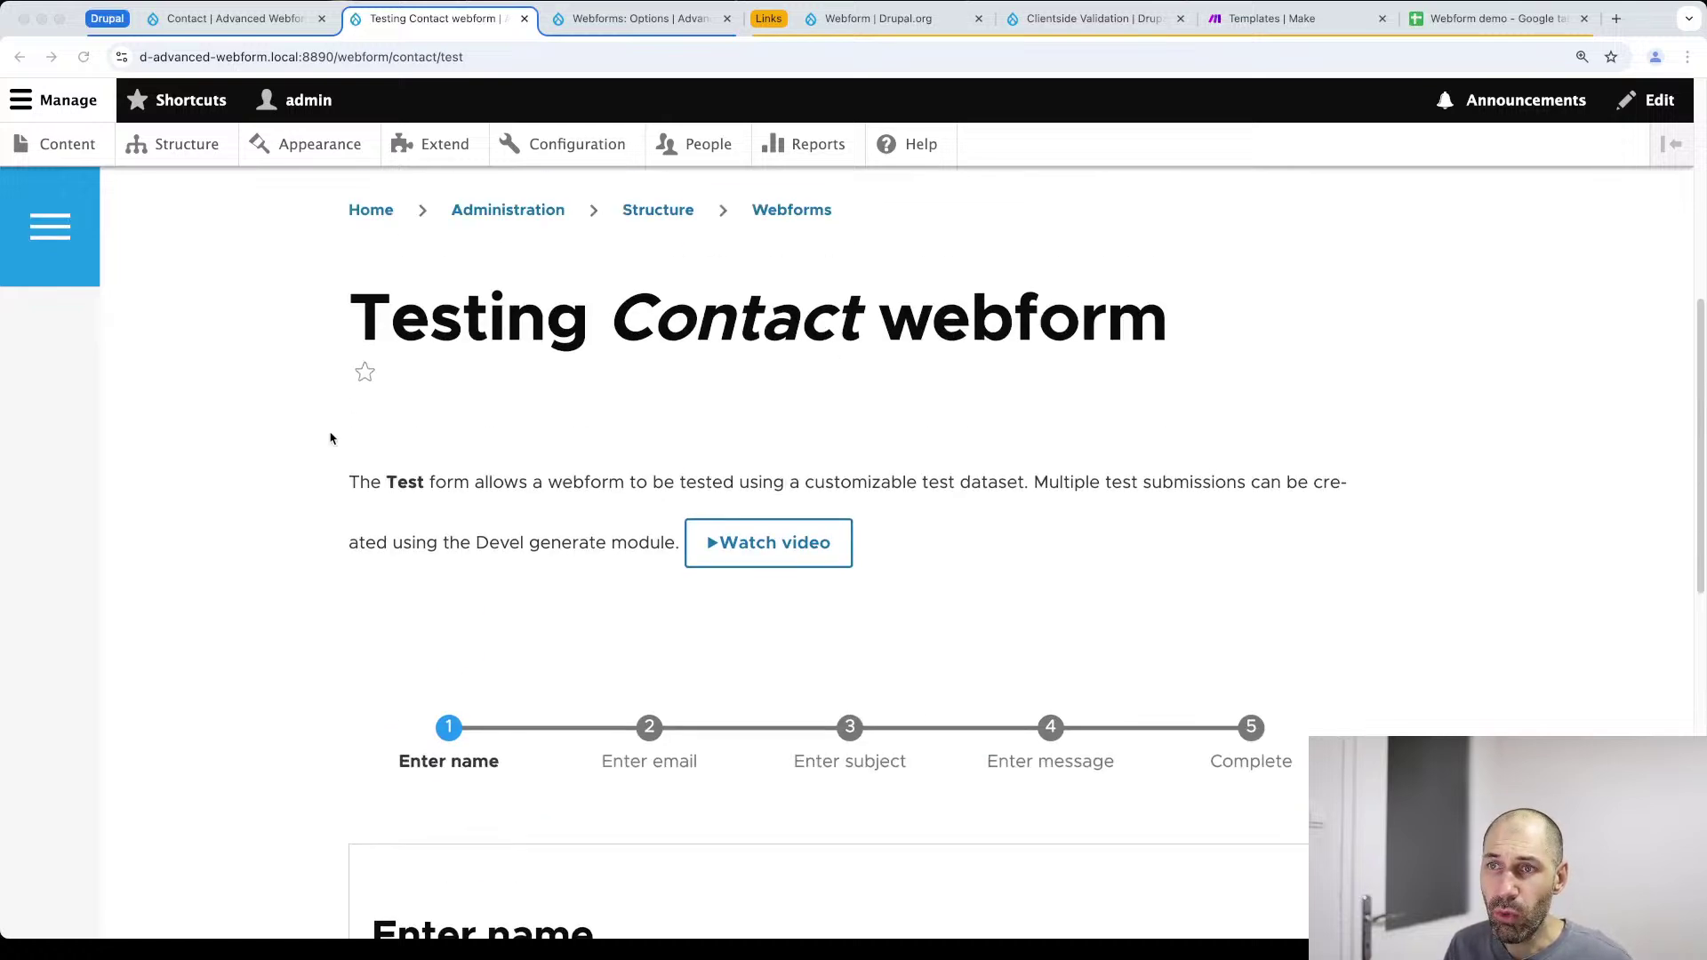
{"action": "scroll", "coordinate": [283, 504], "scroll_direction": "up", "scroll_amount": 3}
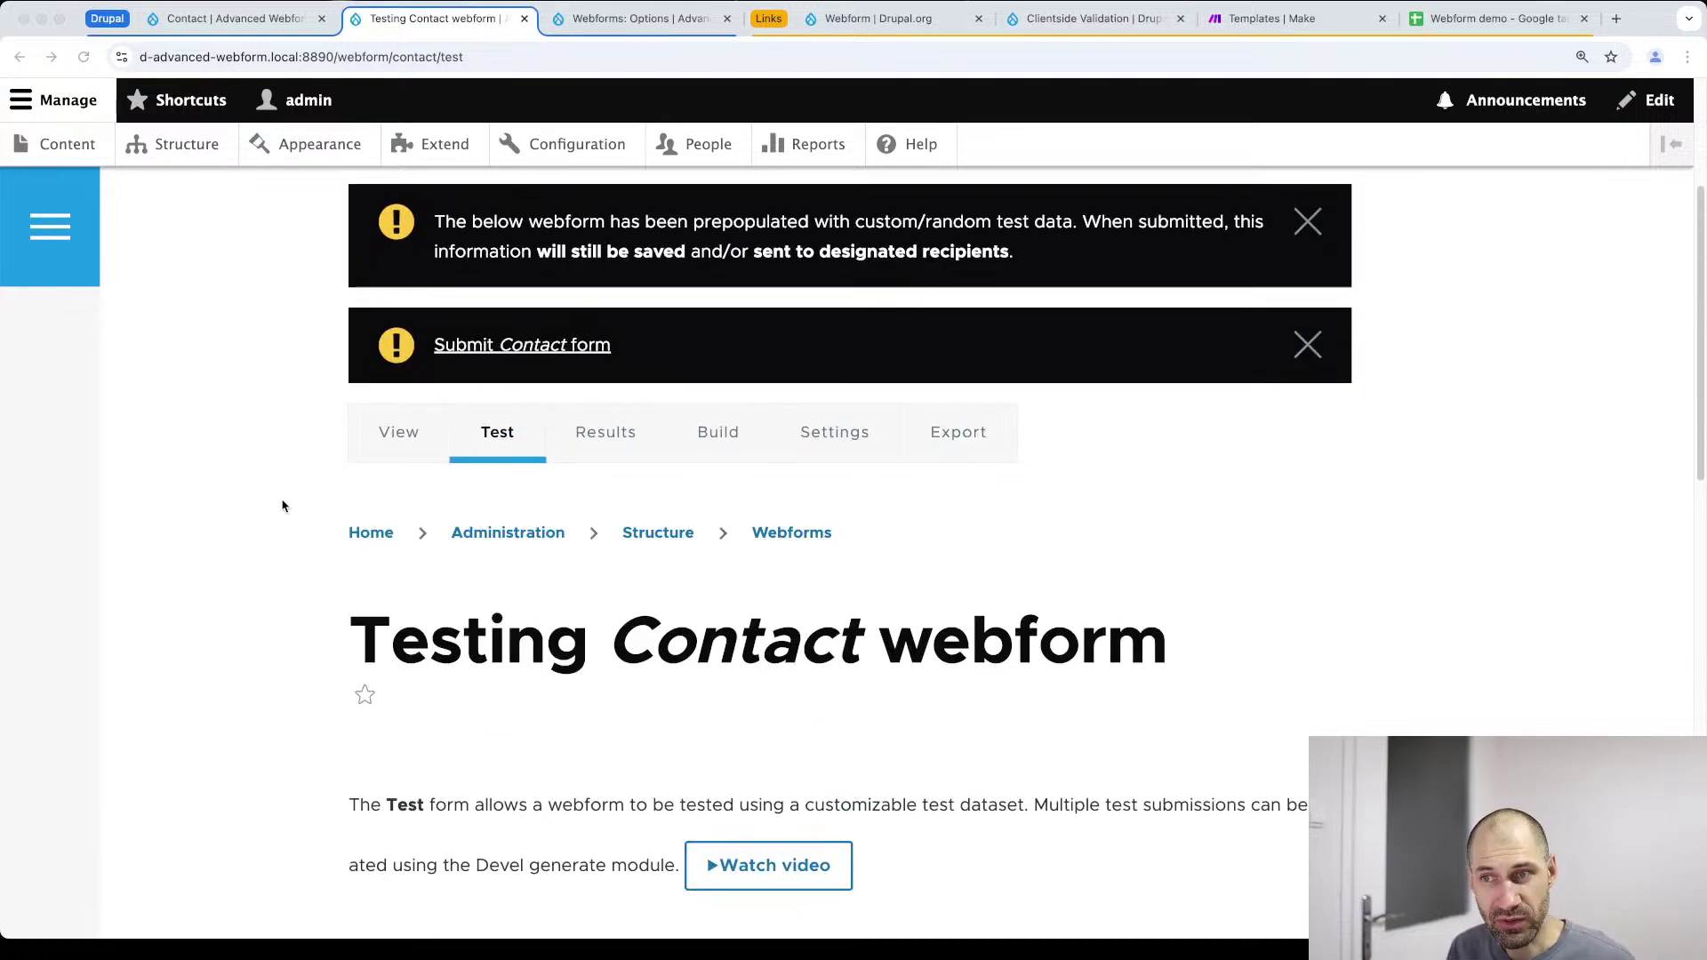
{"action": "left_click", "coordinate": [740, 433]}
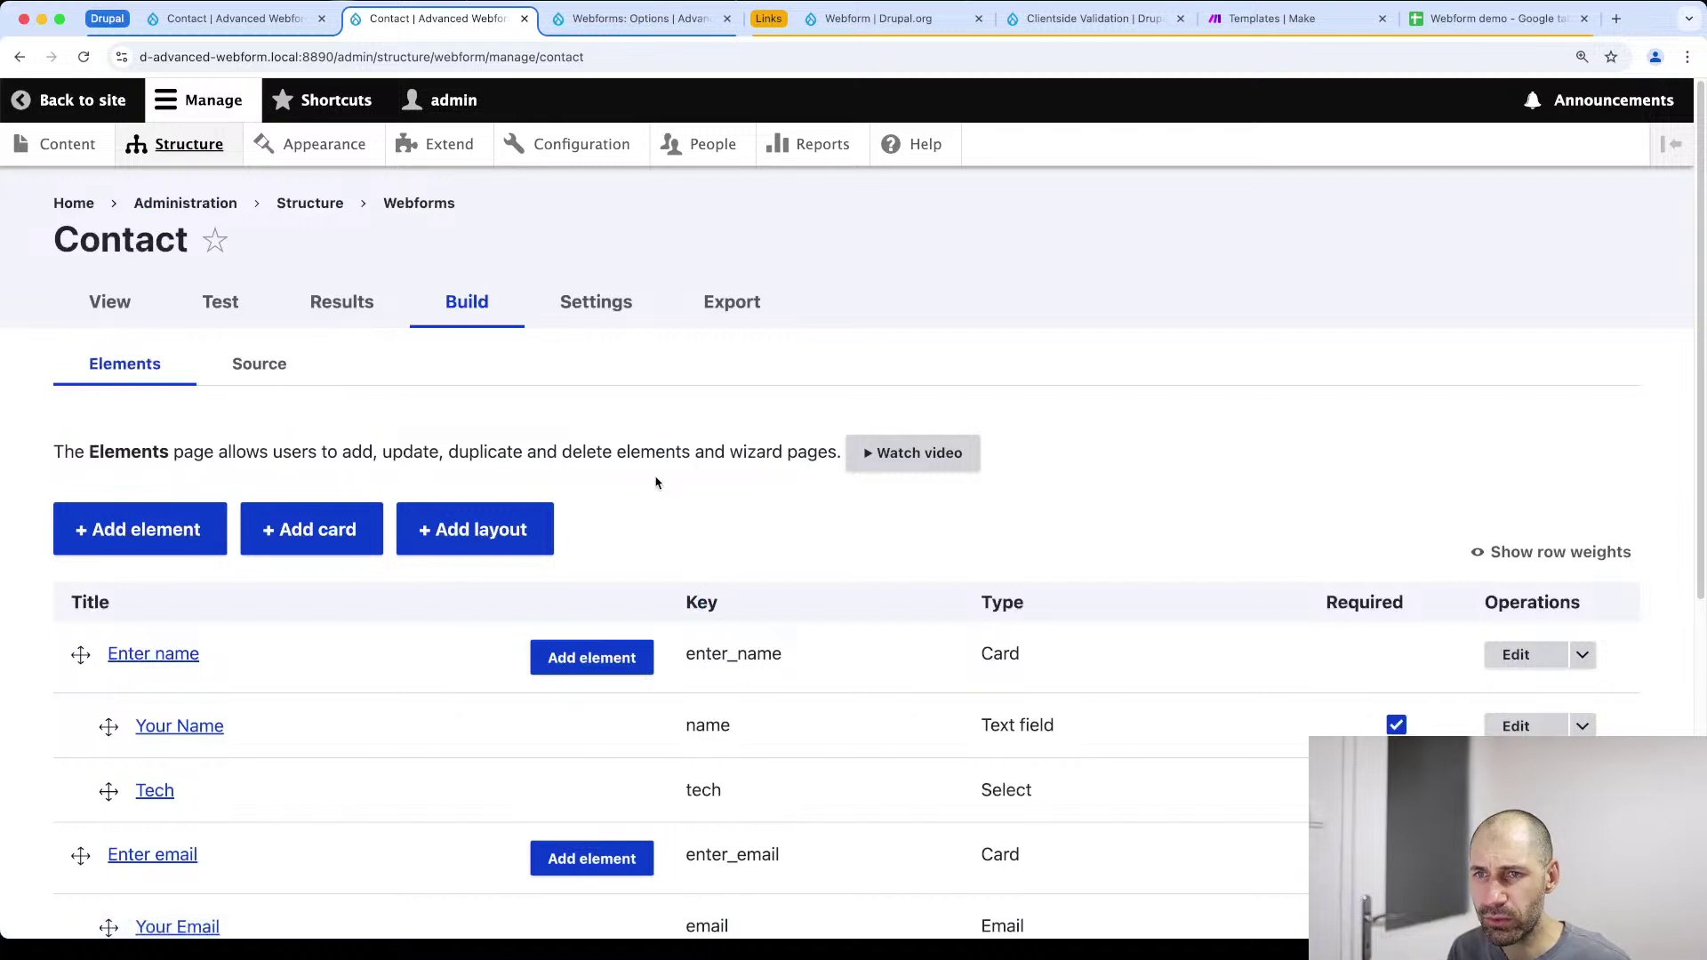
{"action": "scroll", "coordinate": [498, 506], "scroll_direction": "down", "scroll_amount": 1}
Filter new elements by 'com', choose Custom composite, and widen its settings panel
{"action": "left_click", "coordinate": [164, 507]}
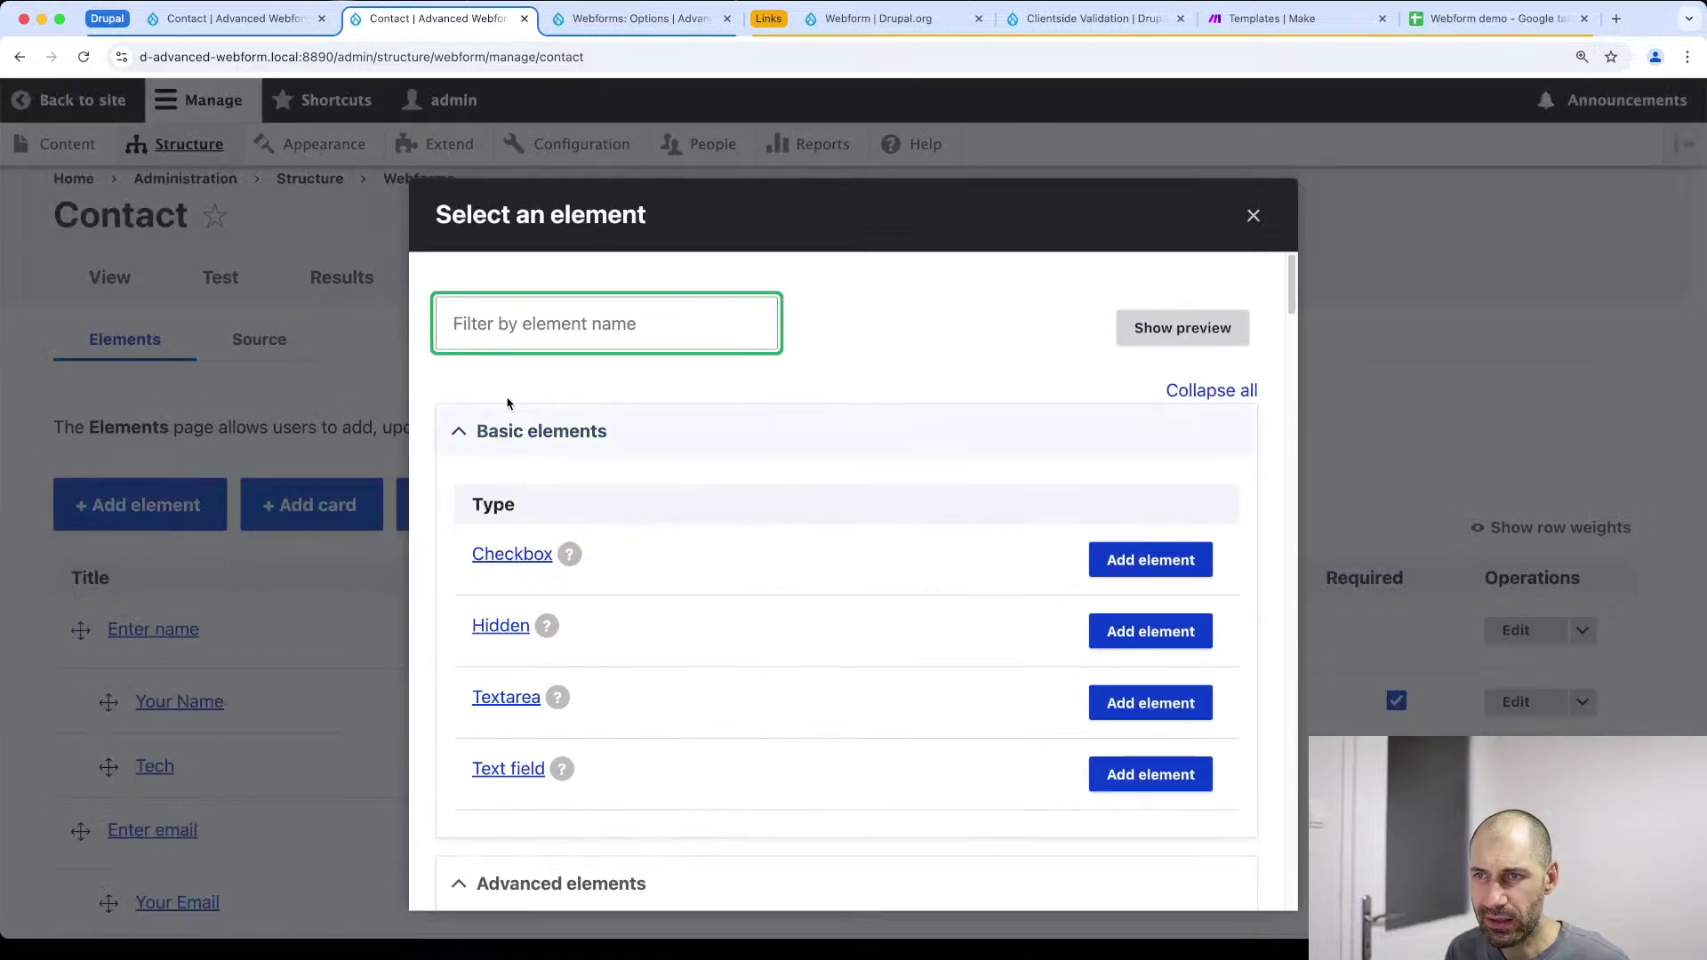
{"action": "type", "text": "com"}
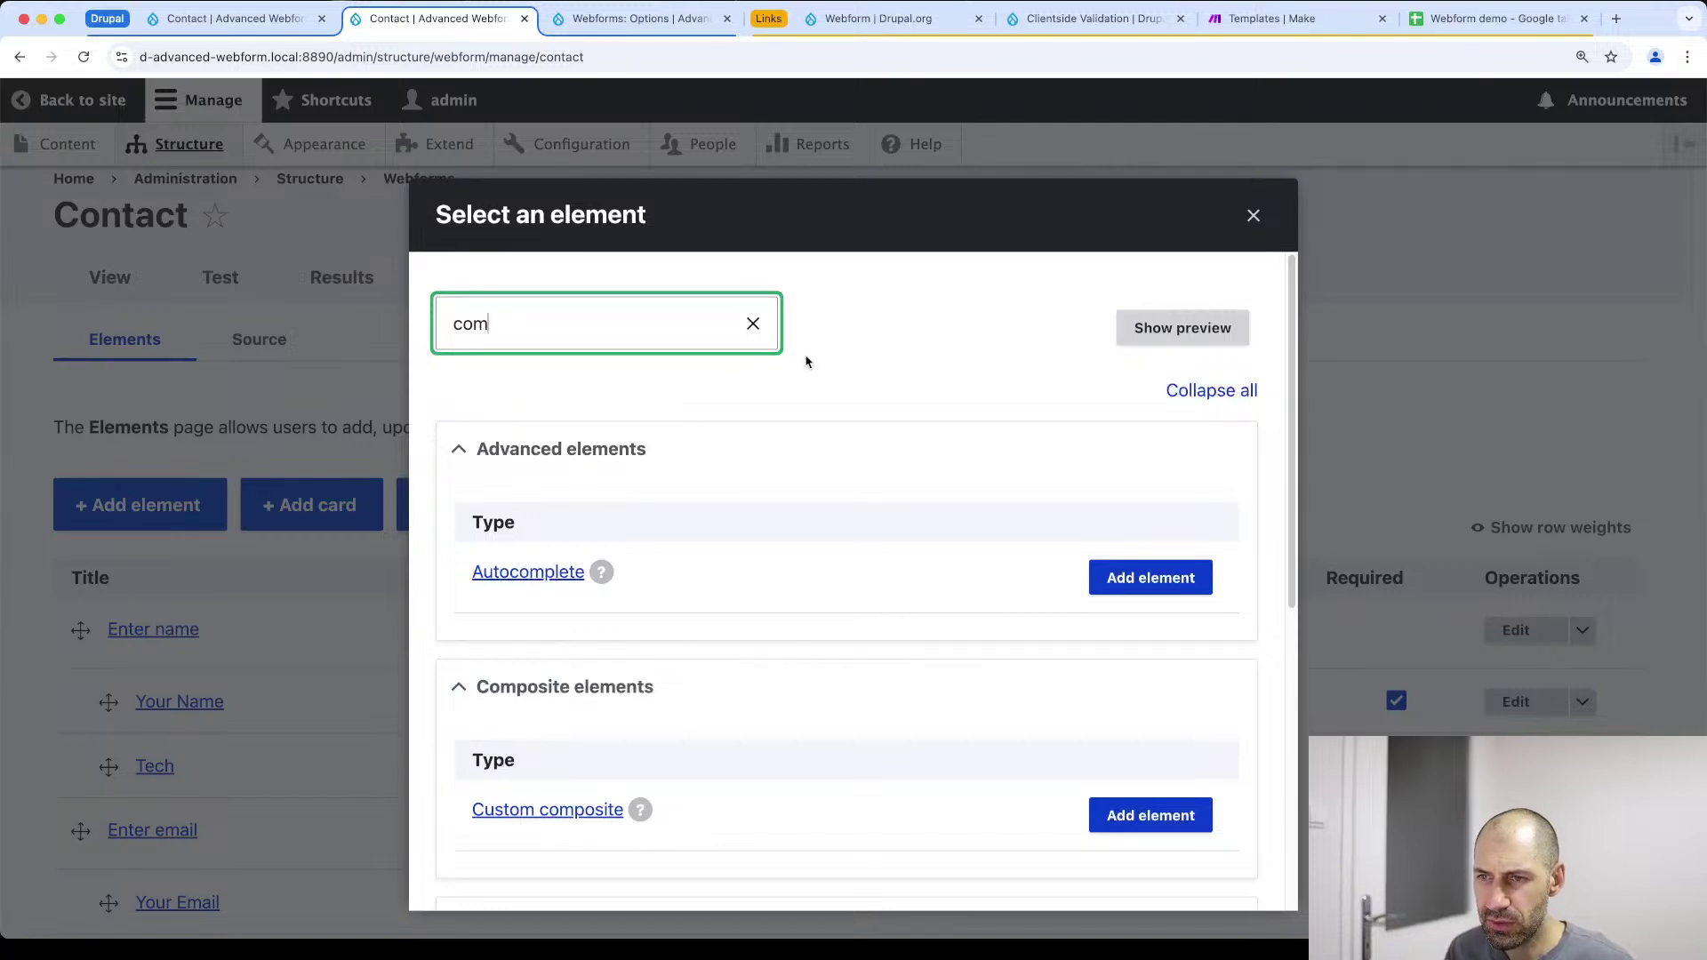
{"action": "scroll", "coordinate": [1049, 693], "scroll_direction": "down", "scroll_amount": 5}
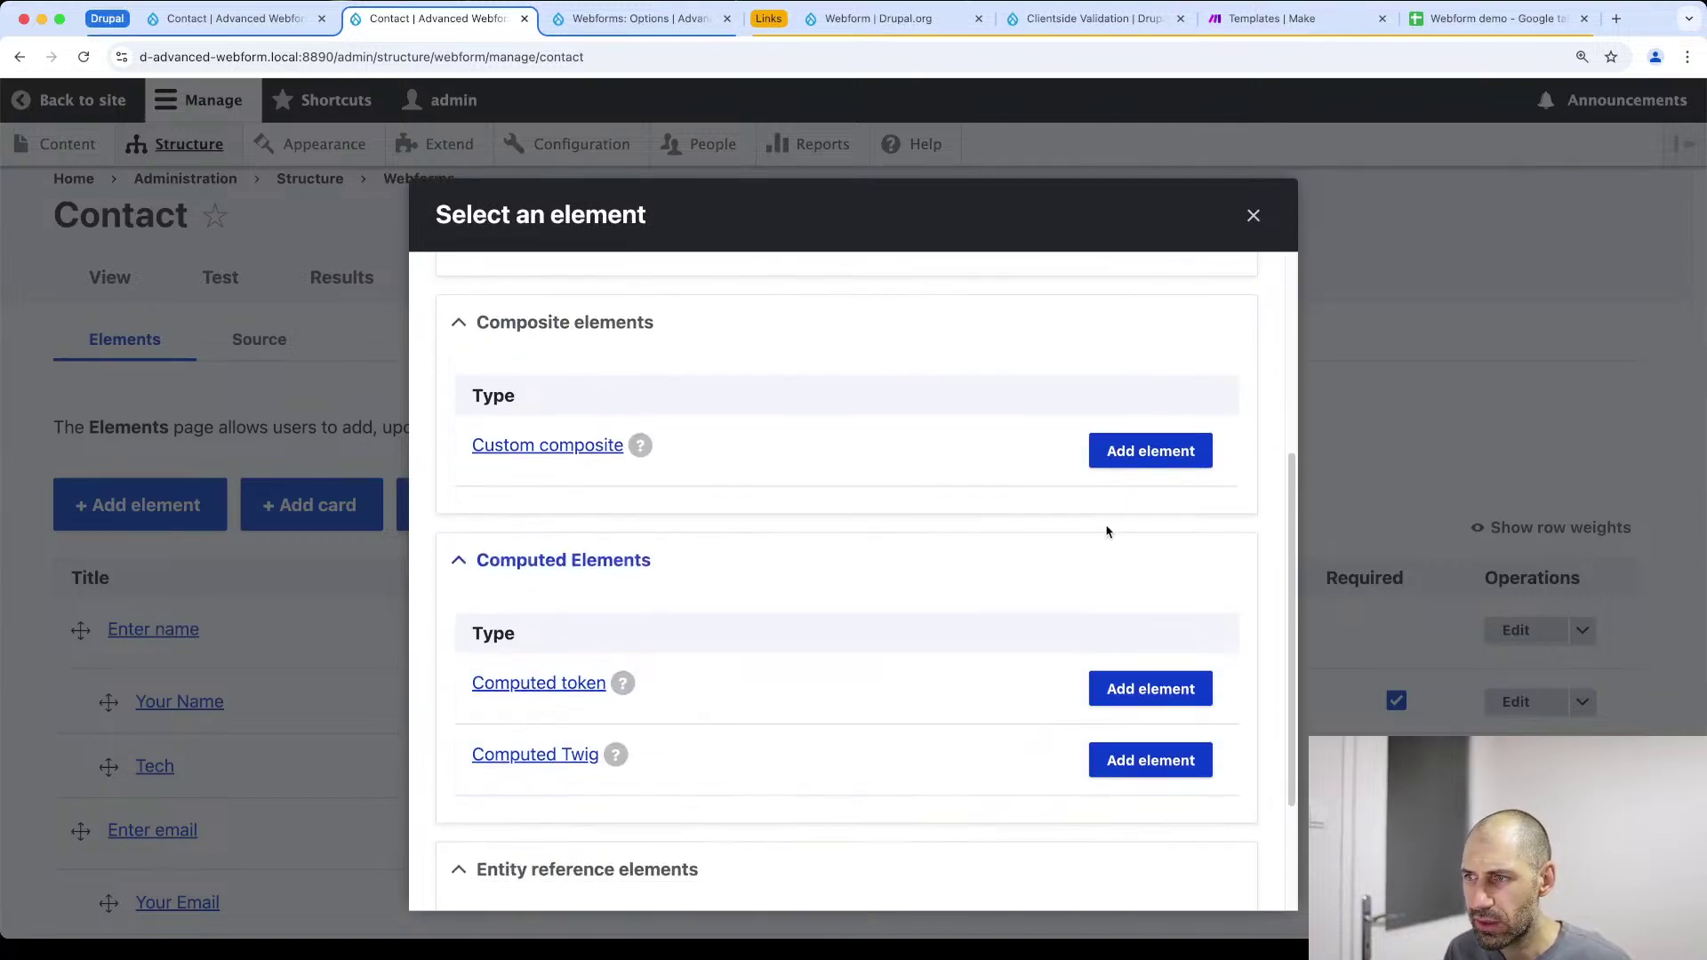
{"action": "key", "text": "Escape"}
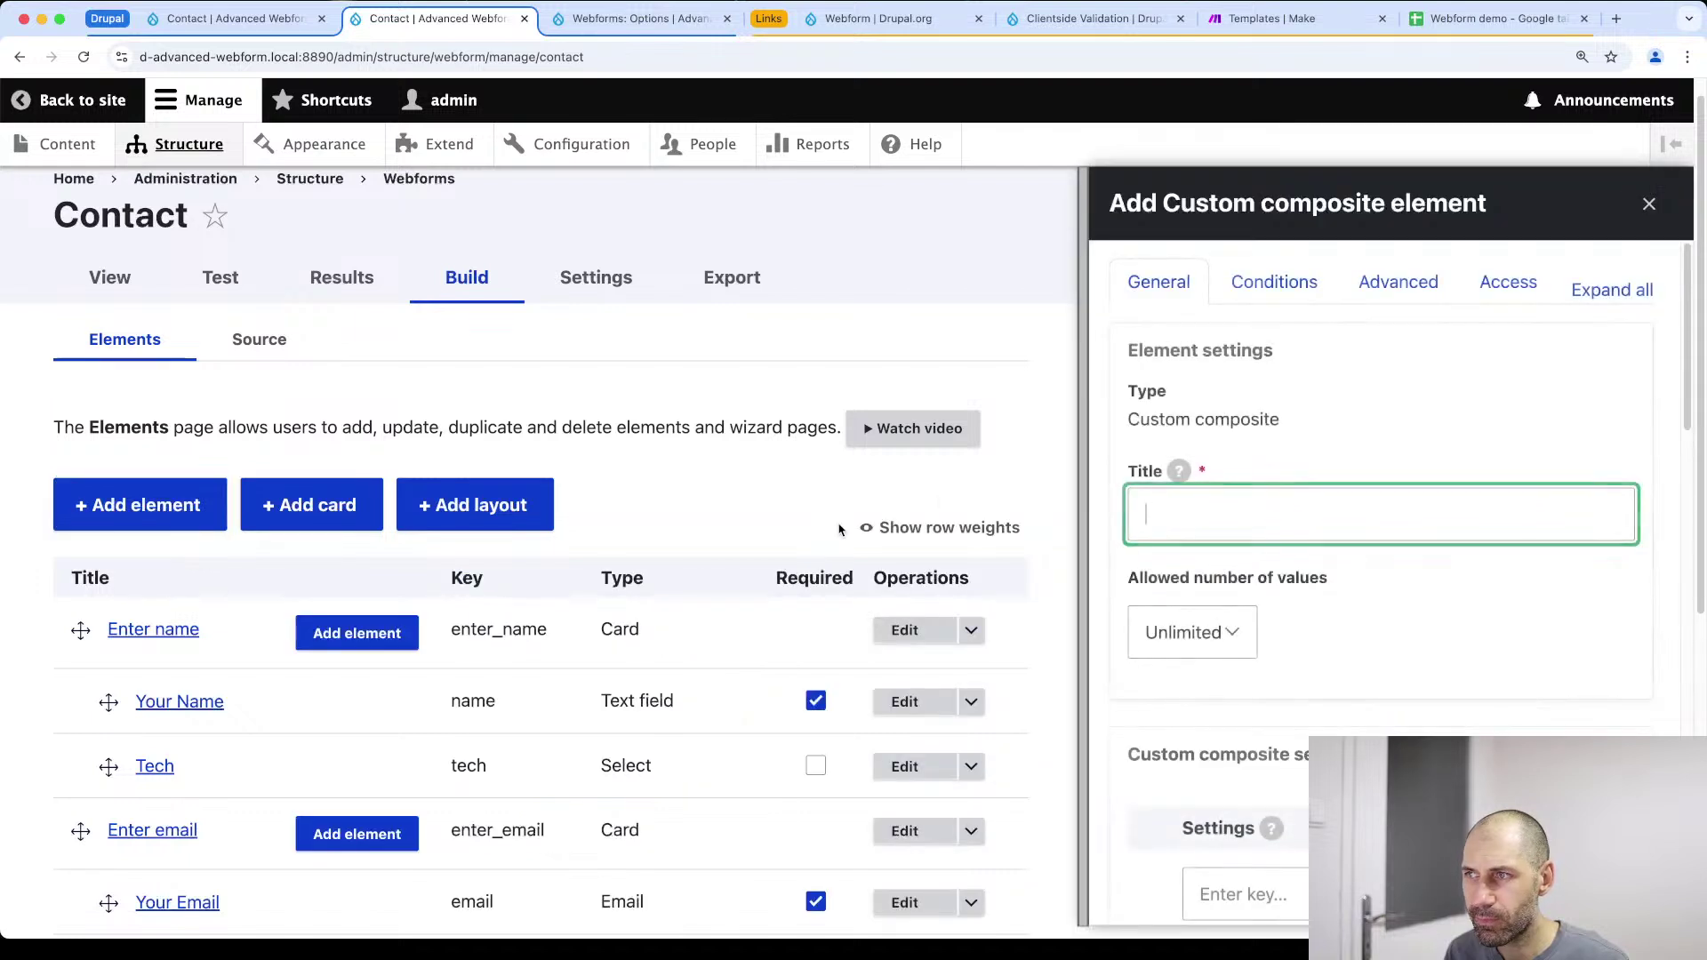
{"action": "left_click_drag", "start_coordinate": [915, 559], "coordinate": [563, 545]}
{"action": "scroll", "coordinate": [800, 560], "scroll_direction": "down", "scroll_amount": 4}
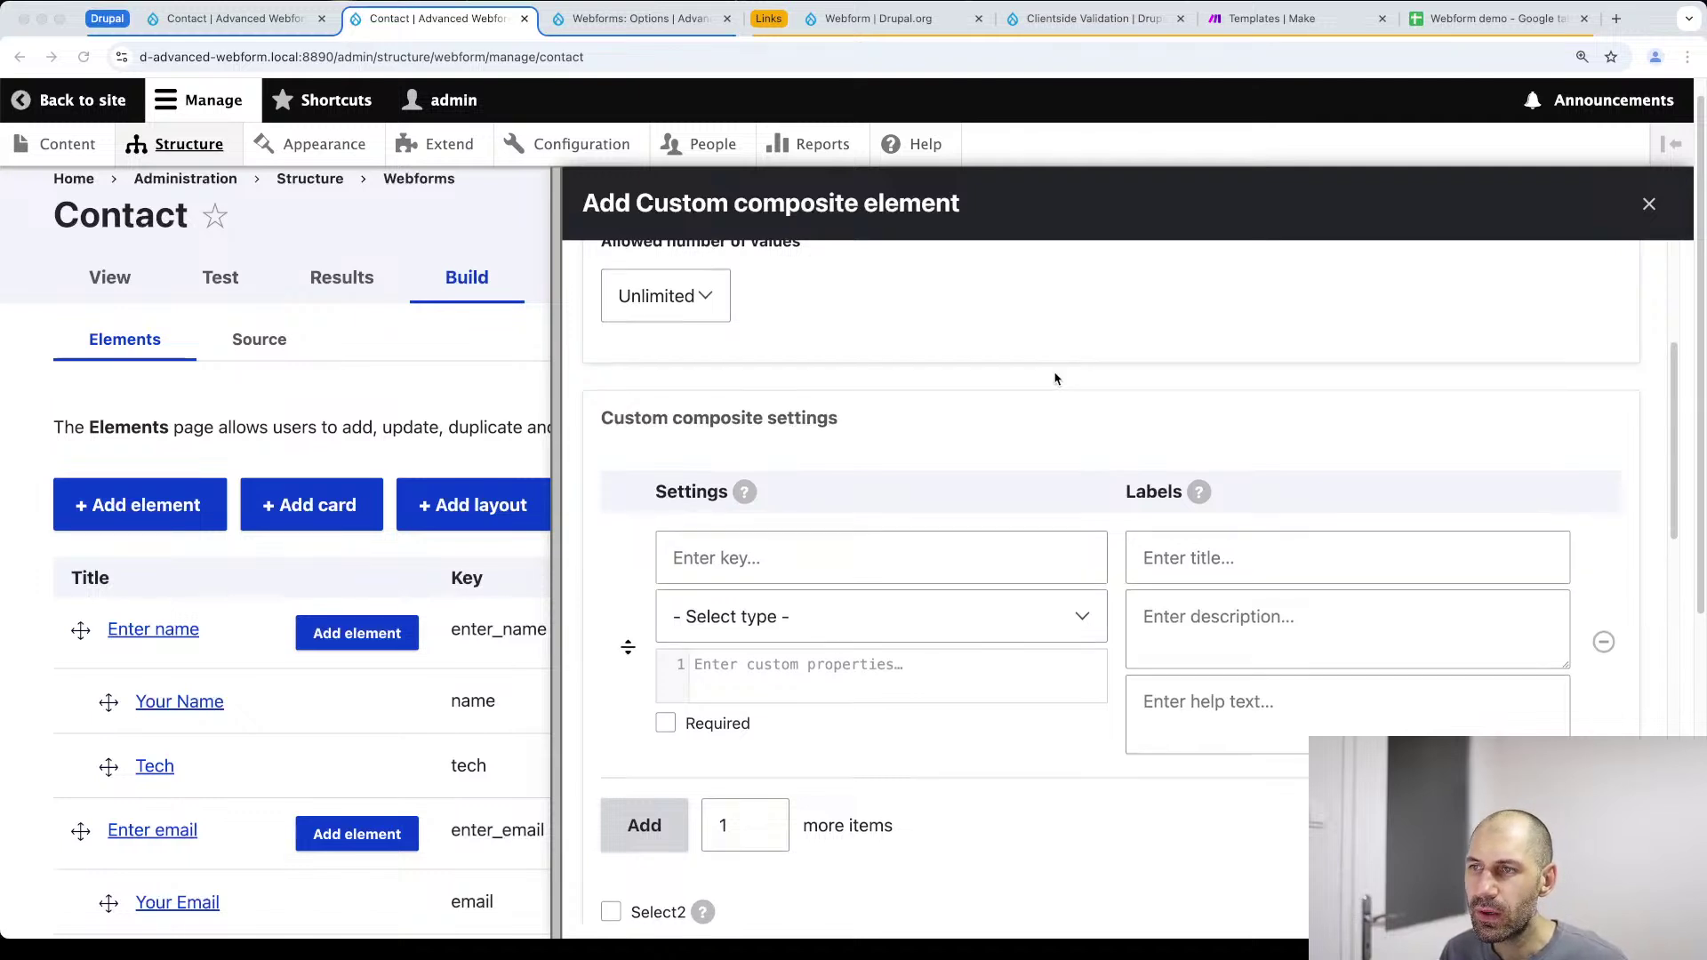
{"action": "scroll", "coordinate": [1055, 378], "scroll_direction": "up", "scroll_amount": 5}
Title the composite 'Work experience' and add an ex_years Number sub-field titled Years
{"action": "left_click", "coordinate": [775, 520]}
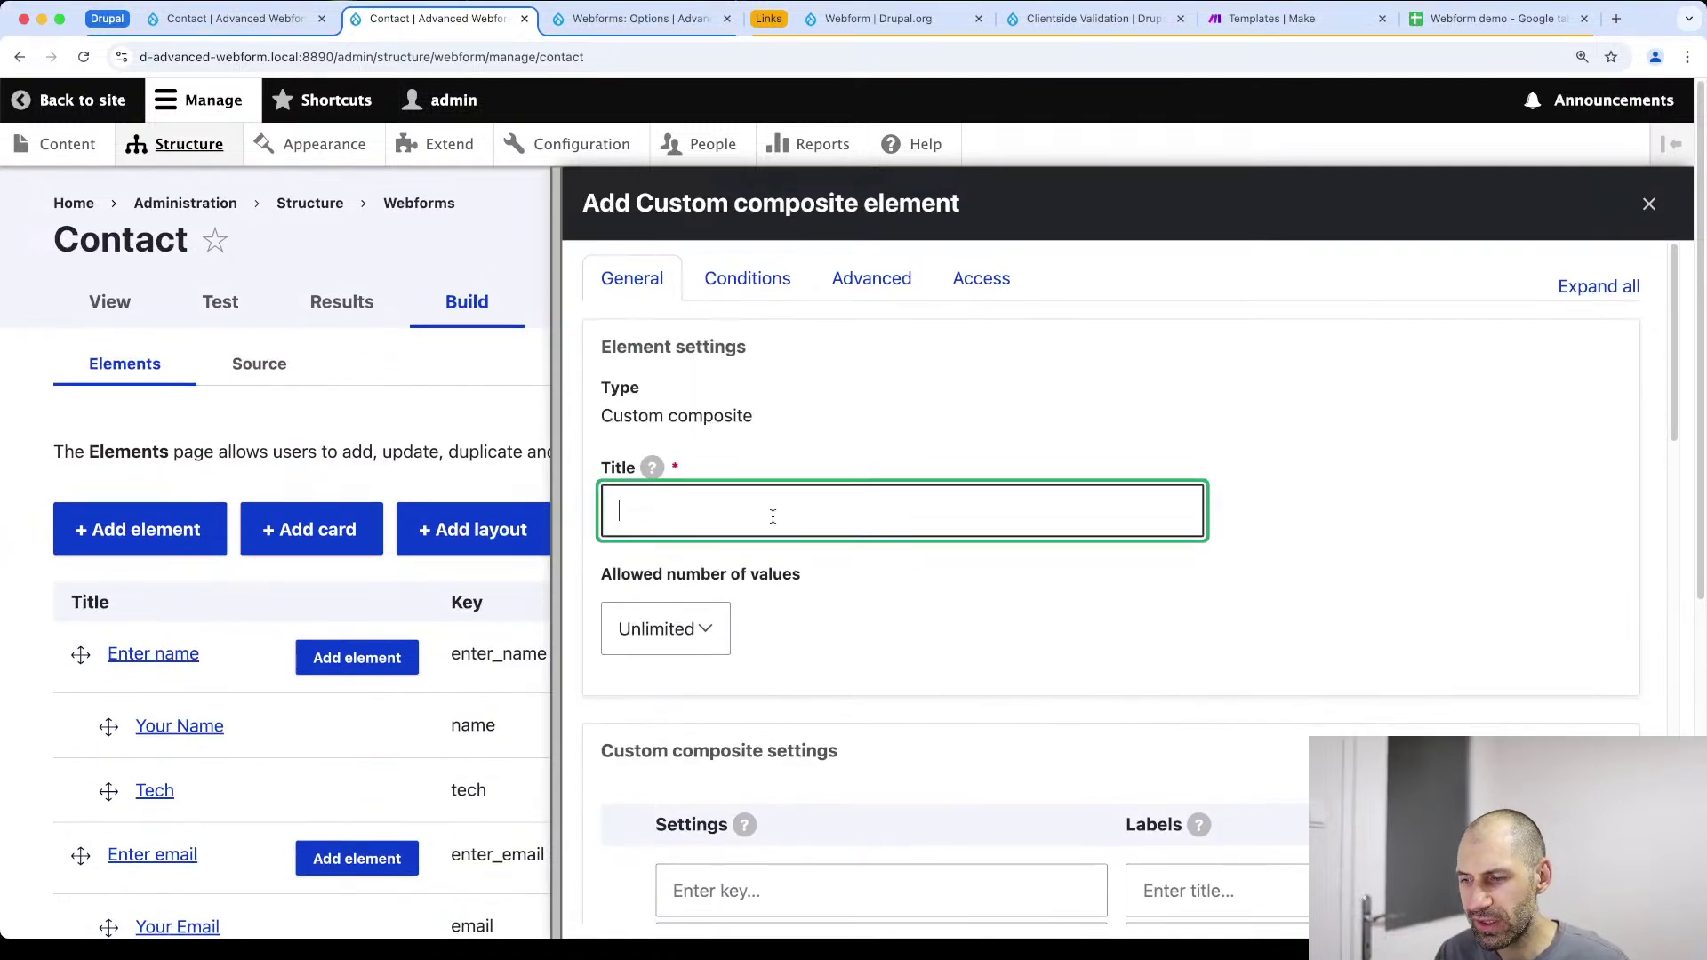
{"action": "type", "text": "Work experience"}
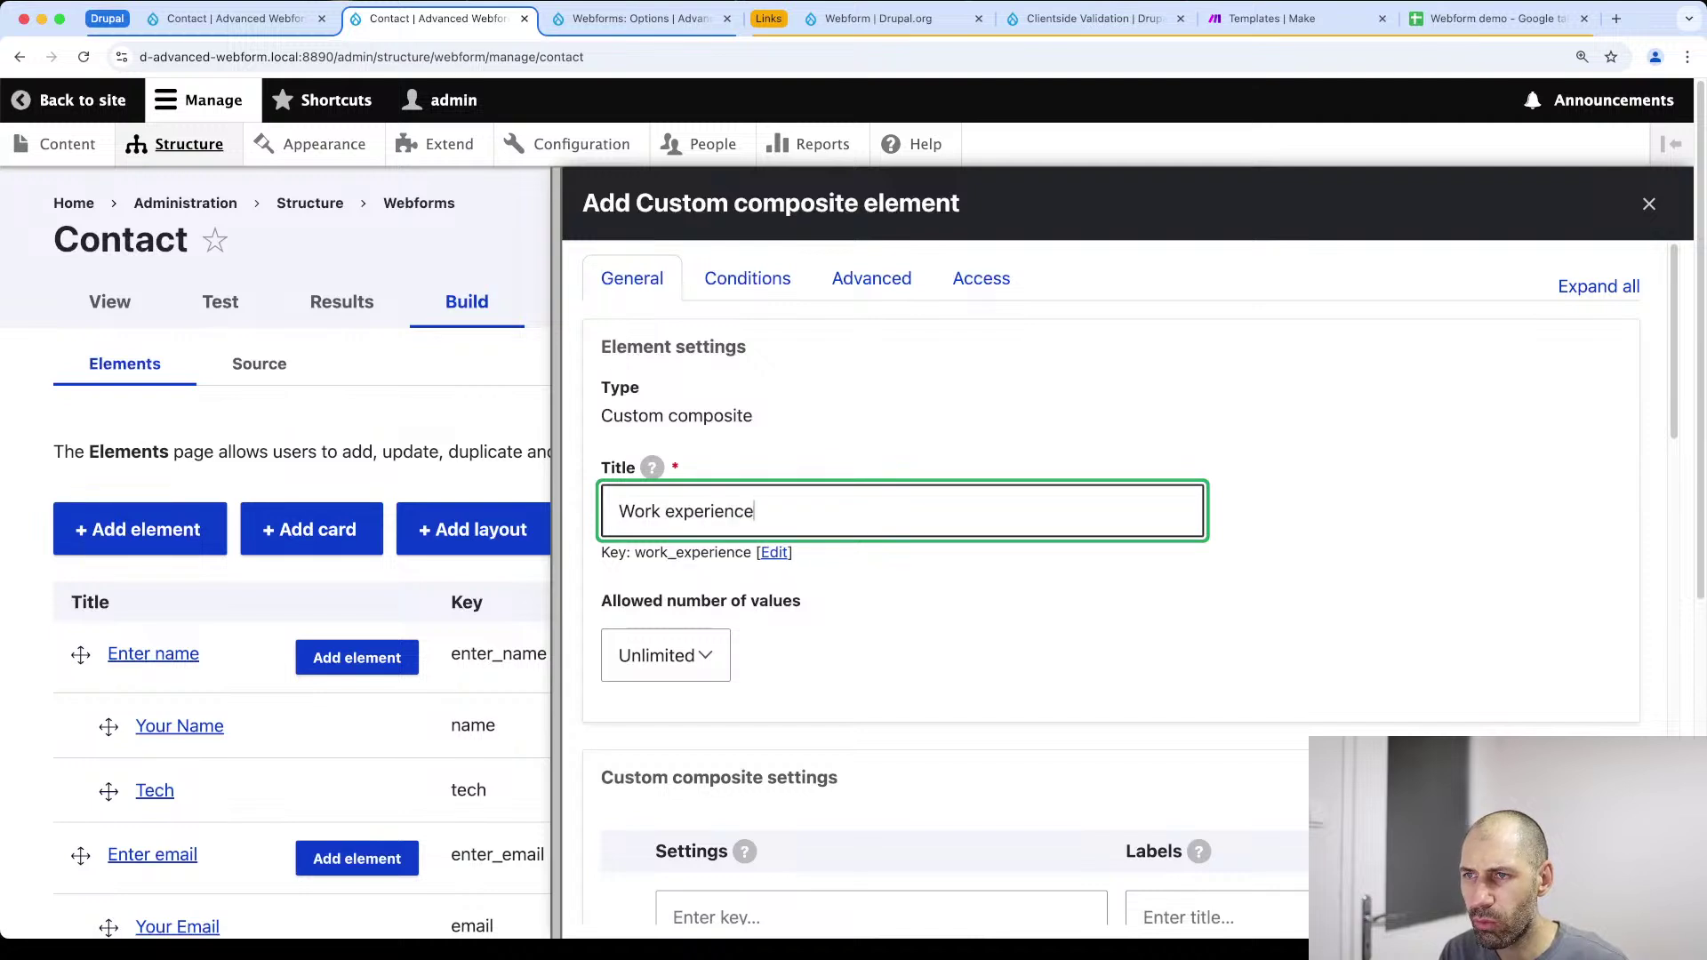
{"action": "scroll", "coordinate": [780, 516], "scroll_direction": "down", "scroll_amount": 5}
{"action": "left_click", "coordinate": [732, 574]}
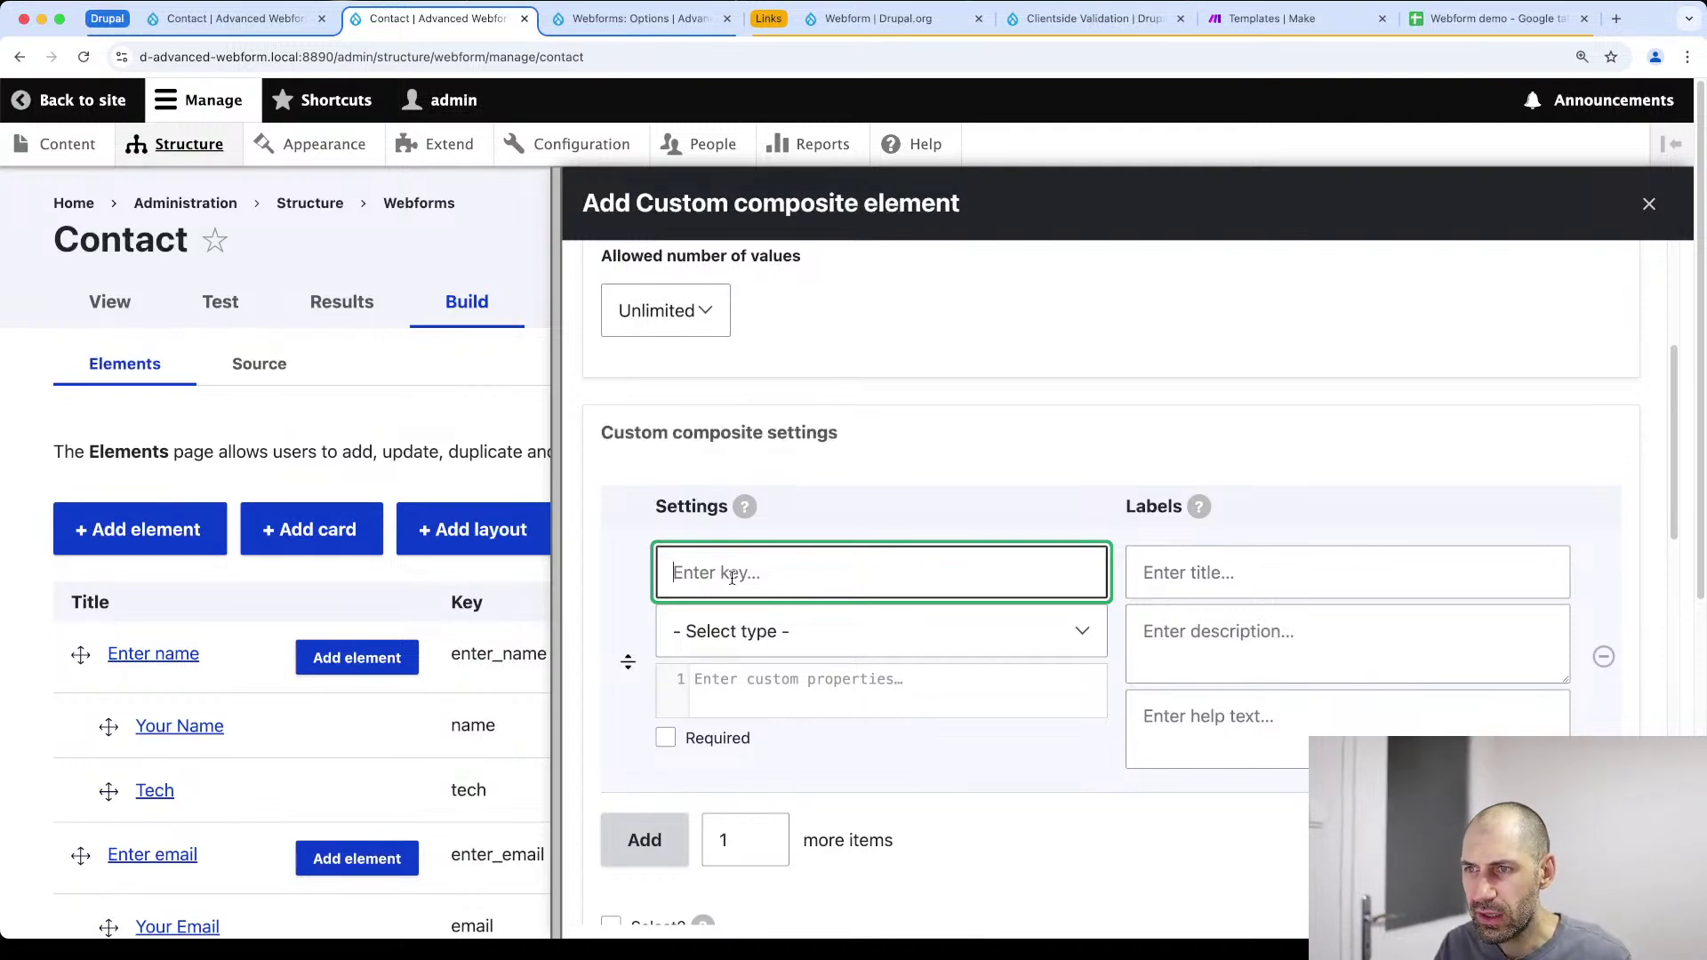
{"action": "type", "text": "ex"}
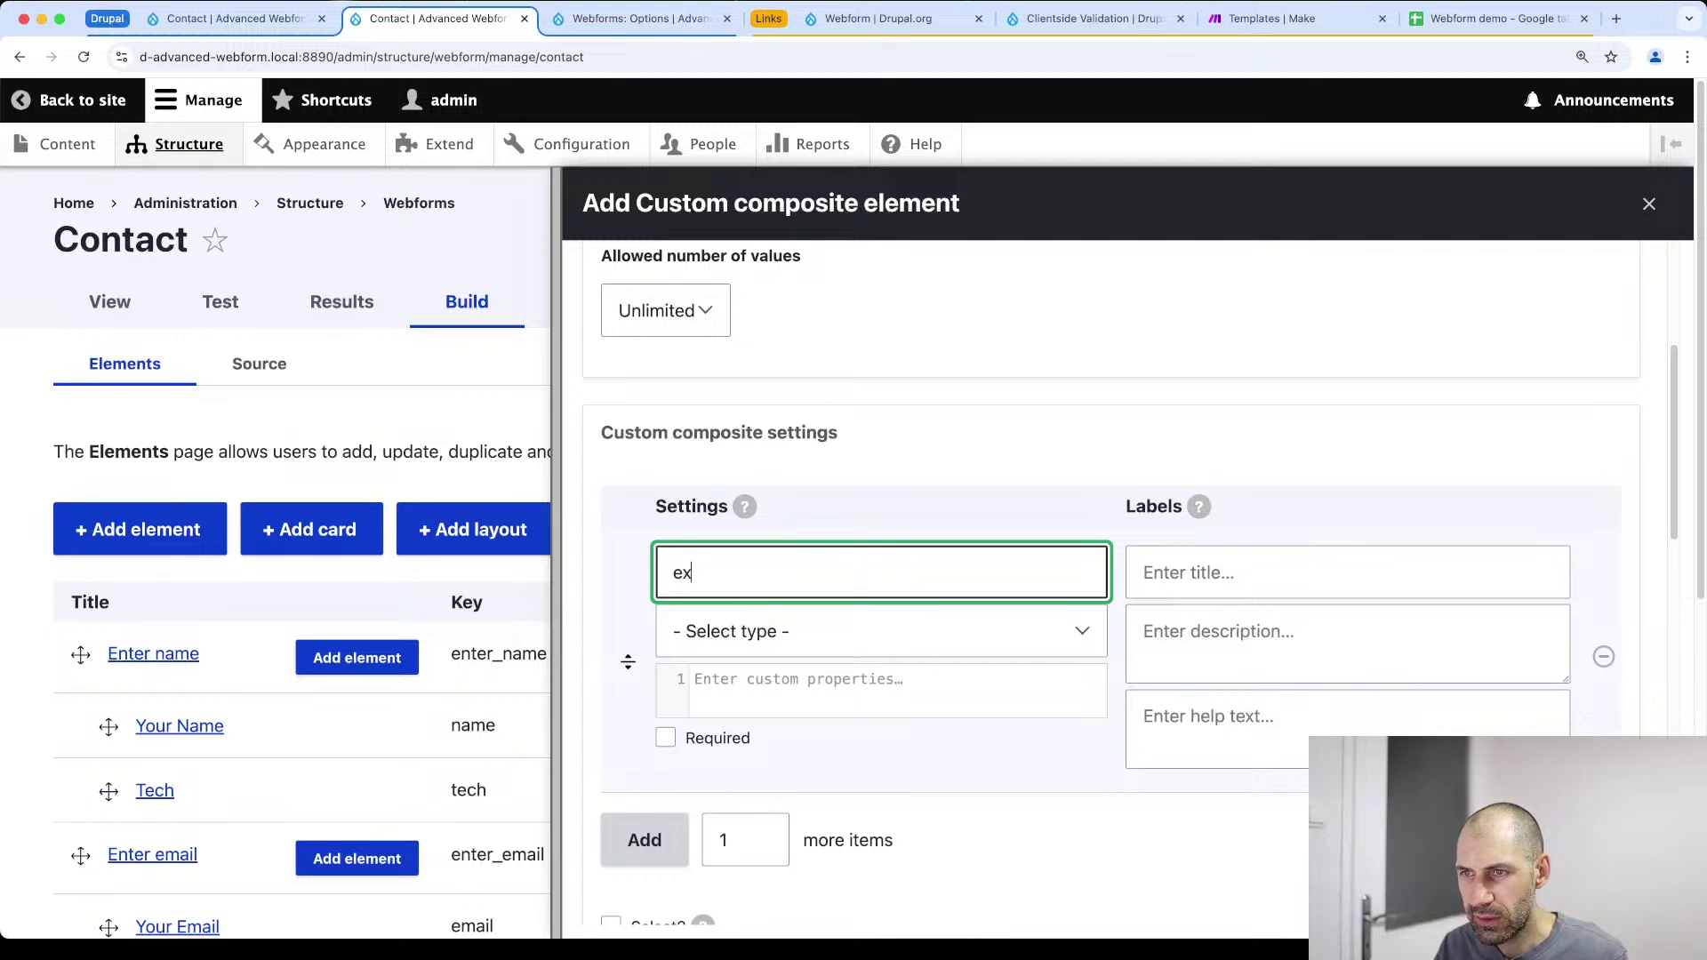
{"action": "type", "text": "_years"}
{"action": "key", "text": "Tab"}
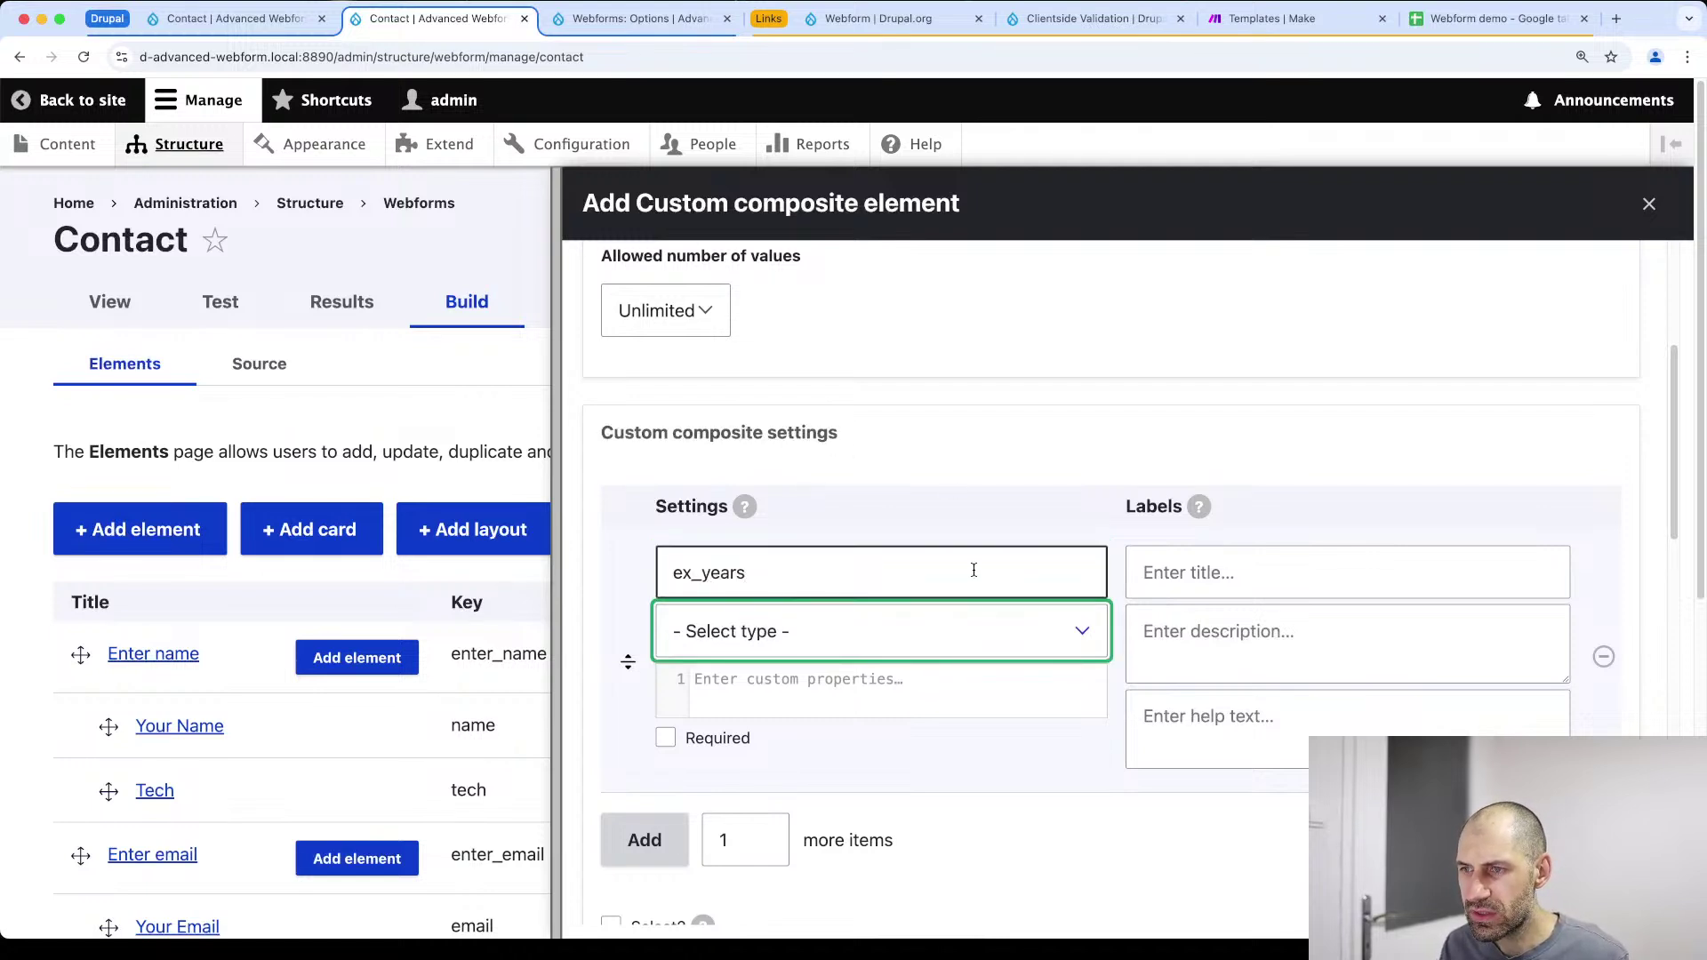
{"action": "left_click", "coordinate": [951, 647]}
{"action": "key", "text": "n"}
{"action": "key", "text": "Return"}
{"action": "left_click", "coordinate": [1151, 579]}
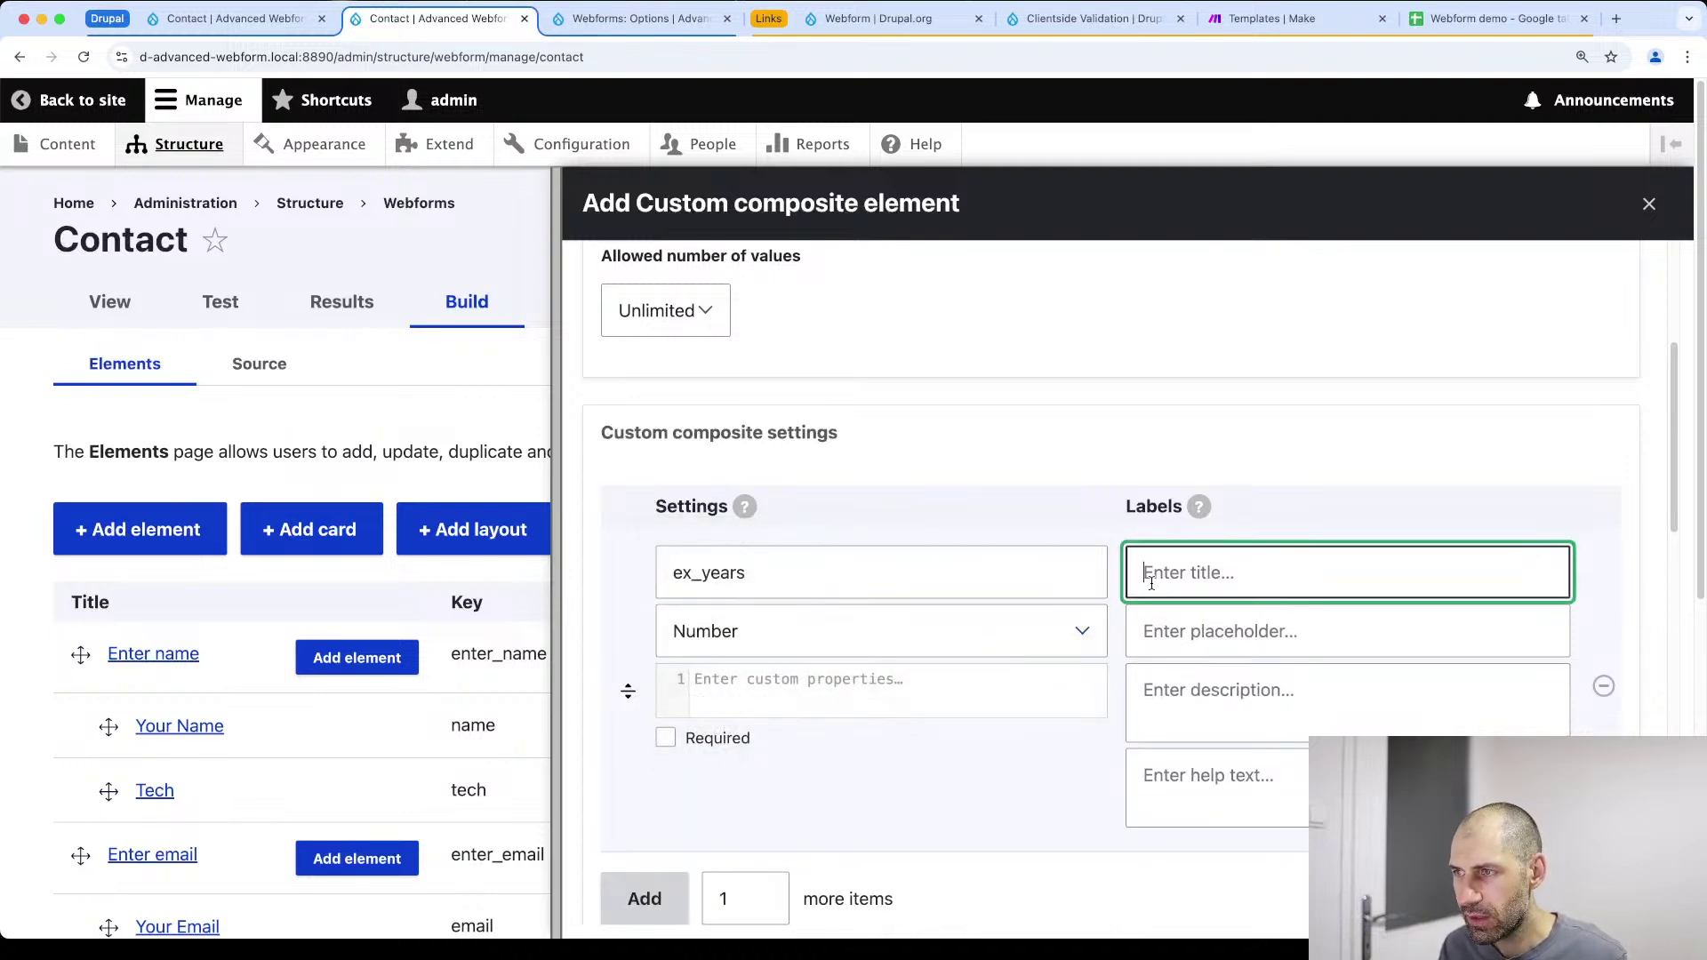
{"action": "scroll", "coordinate": [1275, 573], "scroll_direction": "down", "scroll_amount": 5}
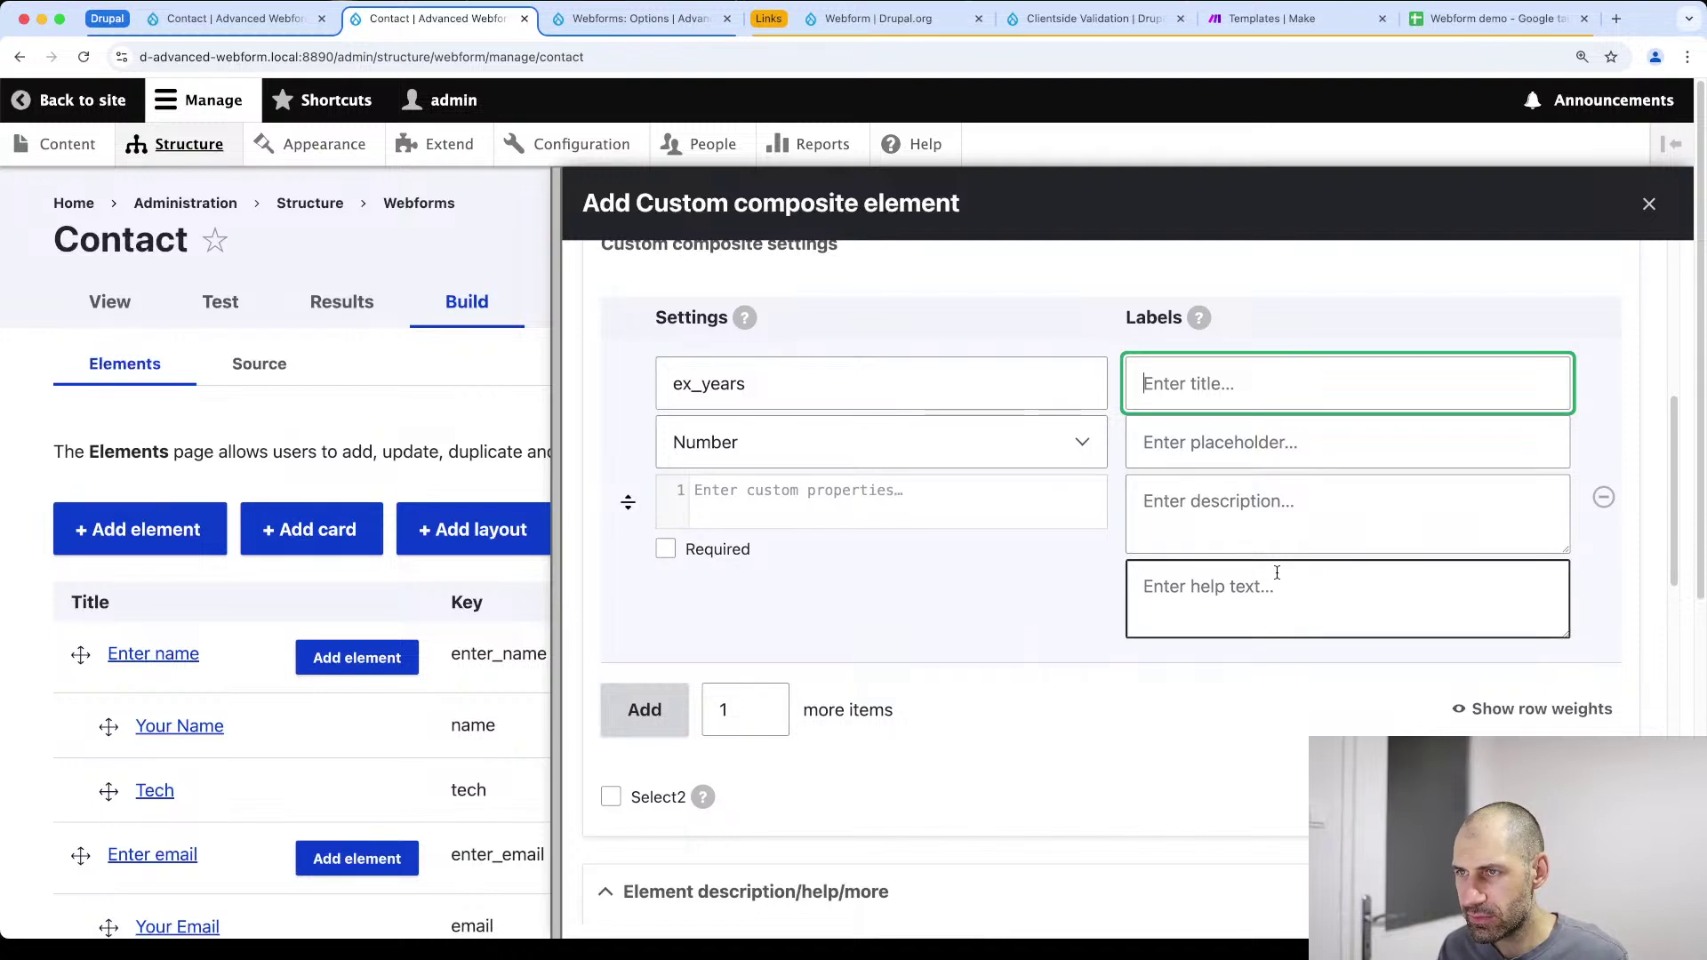
{"action": "type", "text": "Years"}
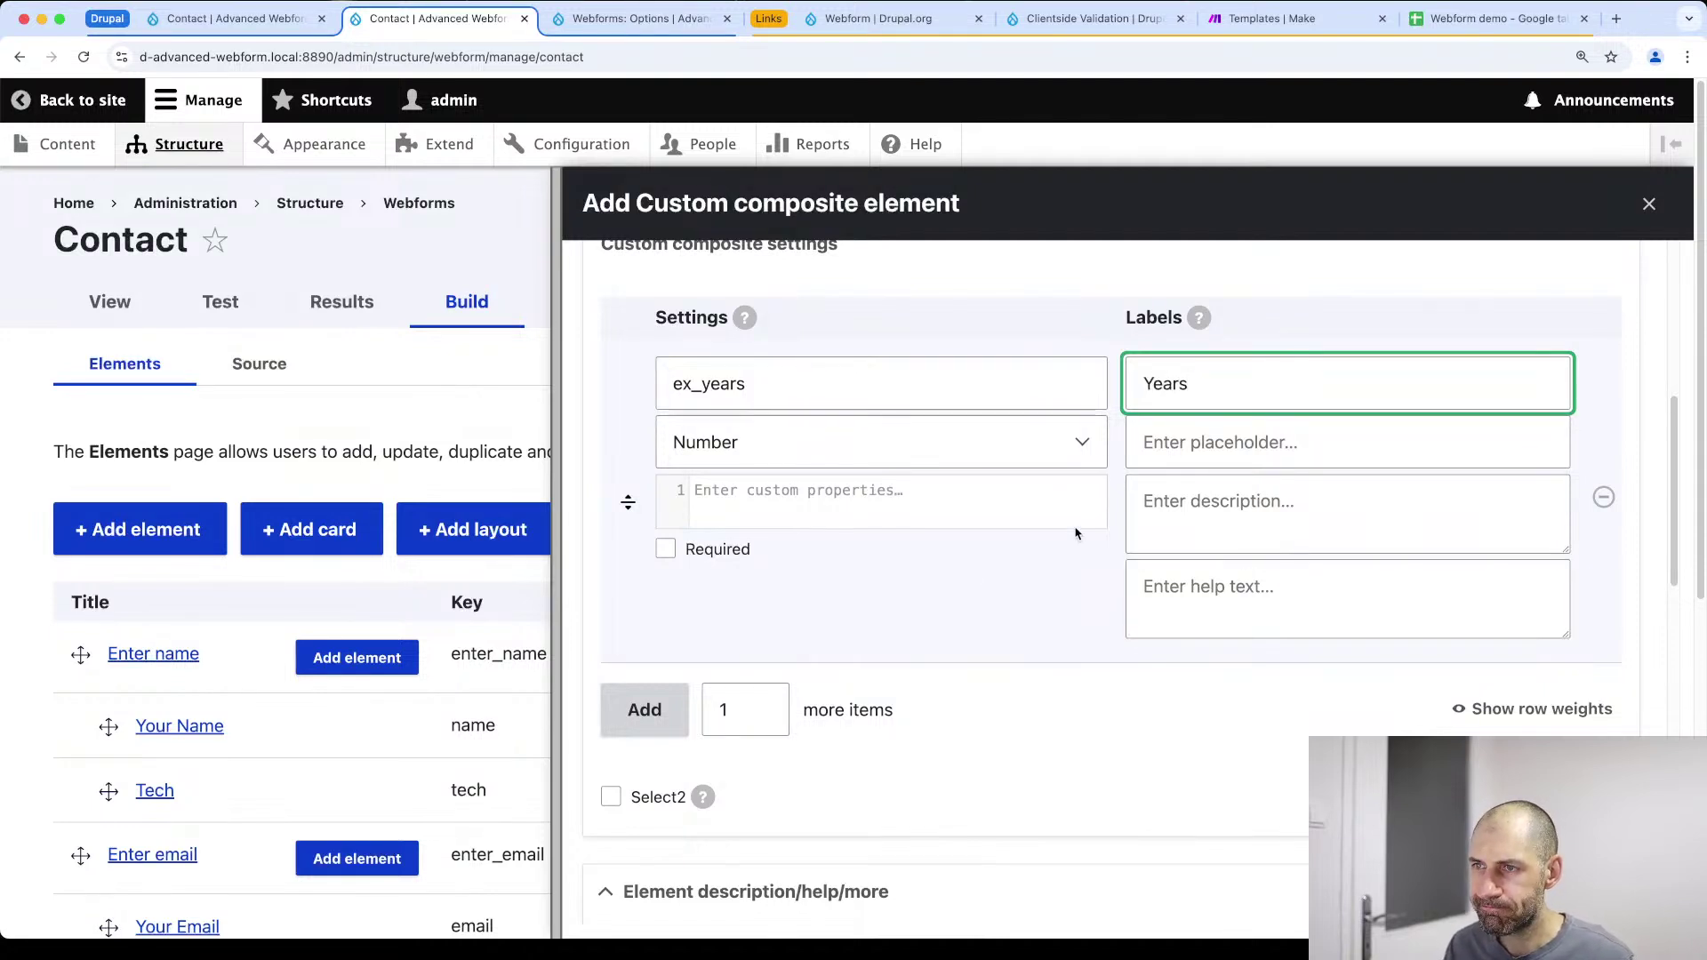
Add a second sub-field keyed ex_tech with the Select element type
{"action": "left_click", "coordinate": [635, 726]}
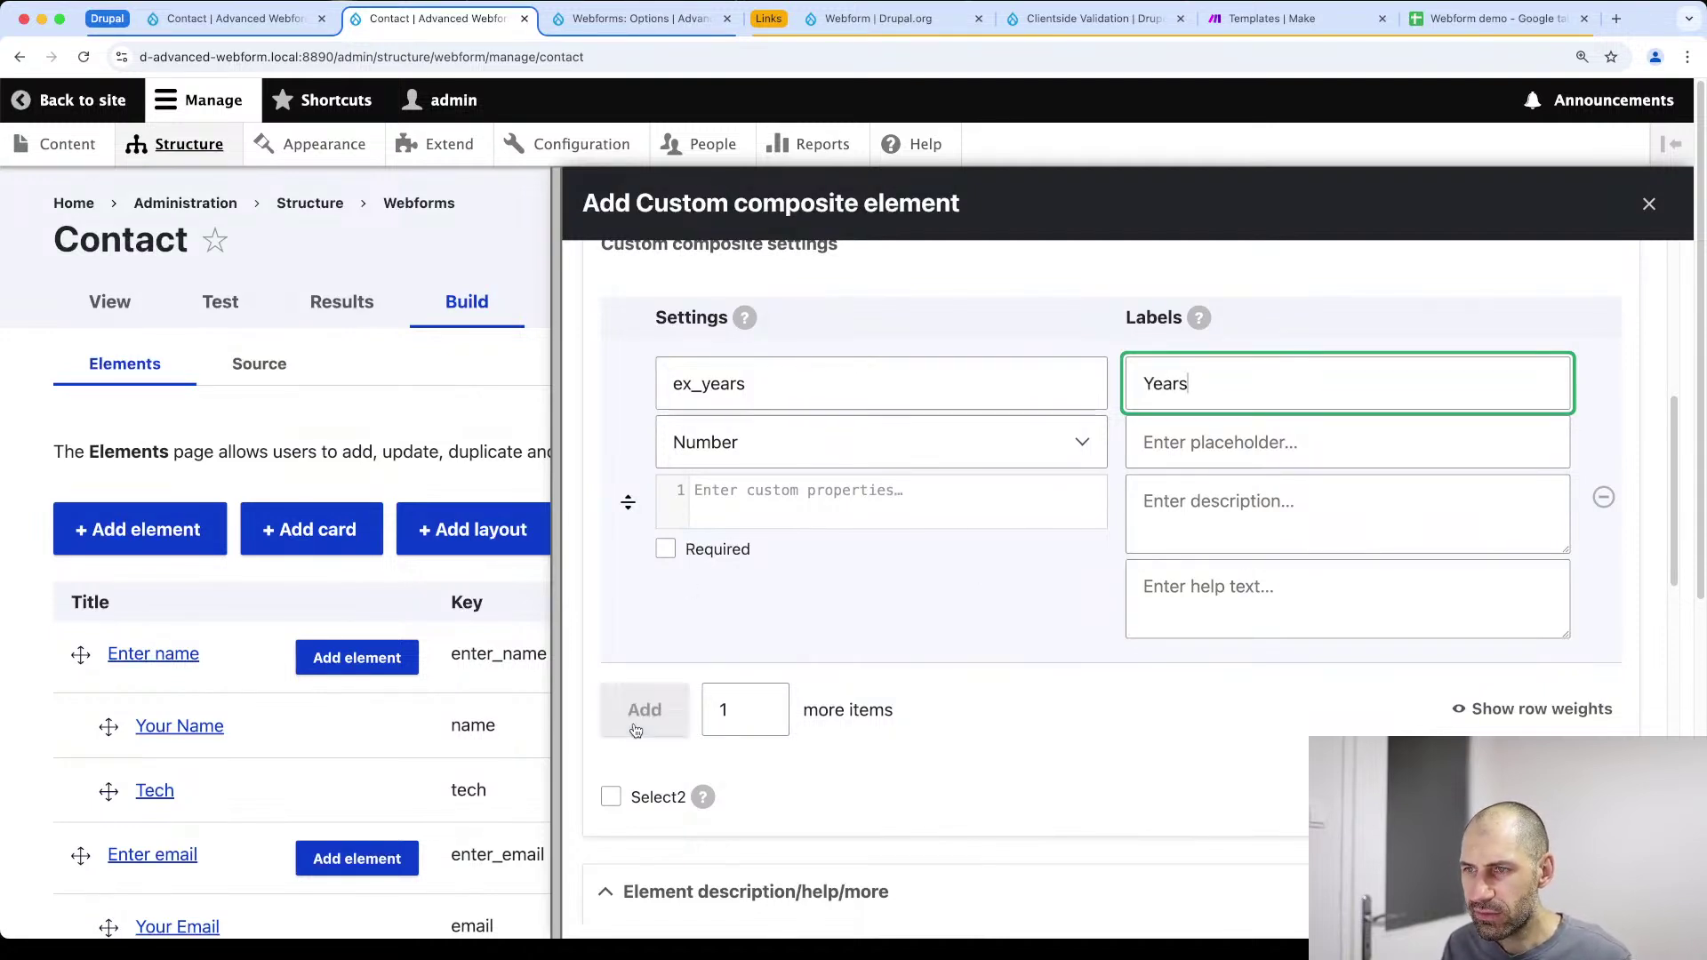
{"action": "type", "text": "ex_tech"}
{"action": "key", "text": "Tab"}
{"action": "key", "text": "Tab"}
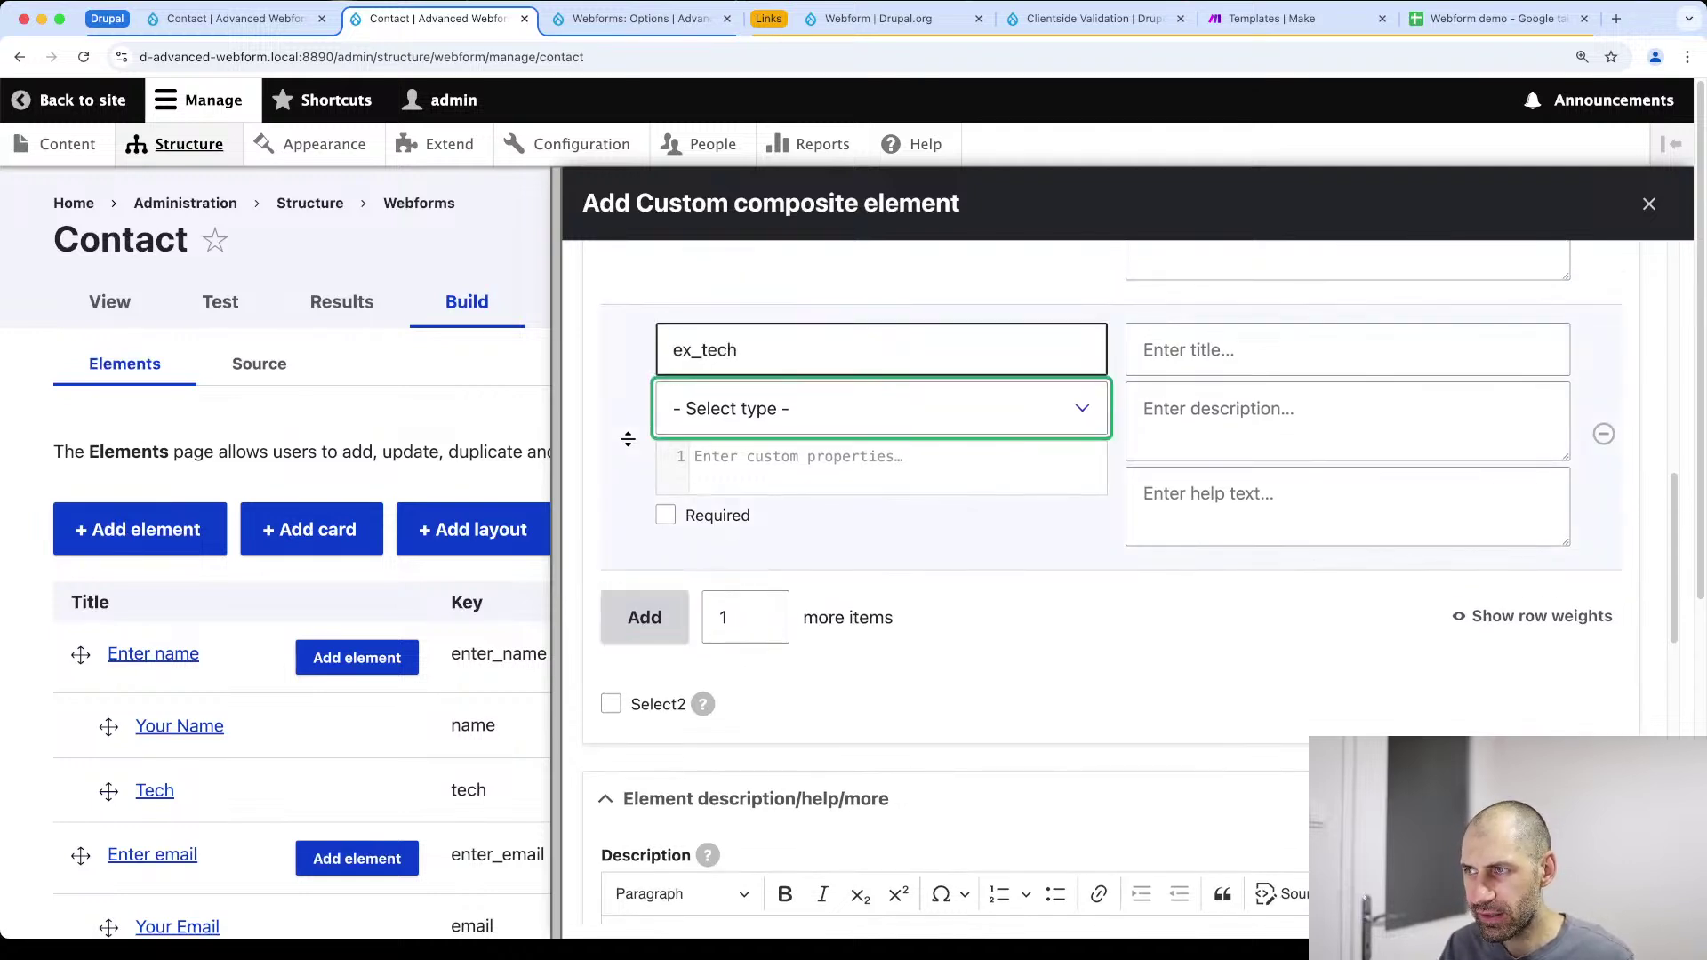
{"action": "left_click", "coordinate": [781, 396]}
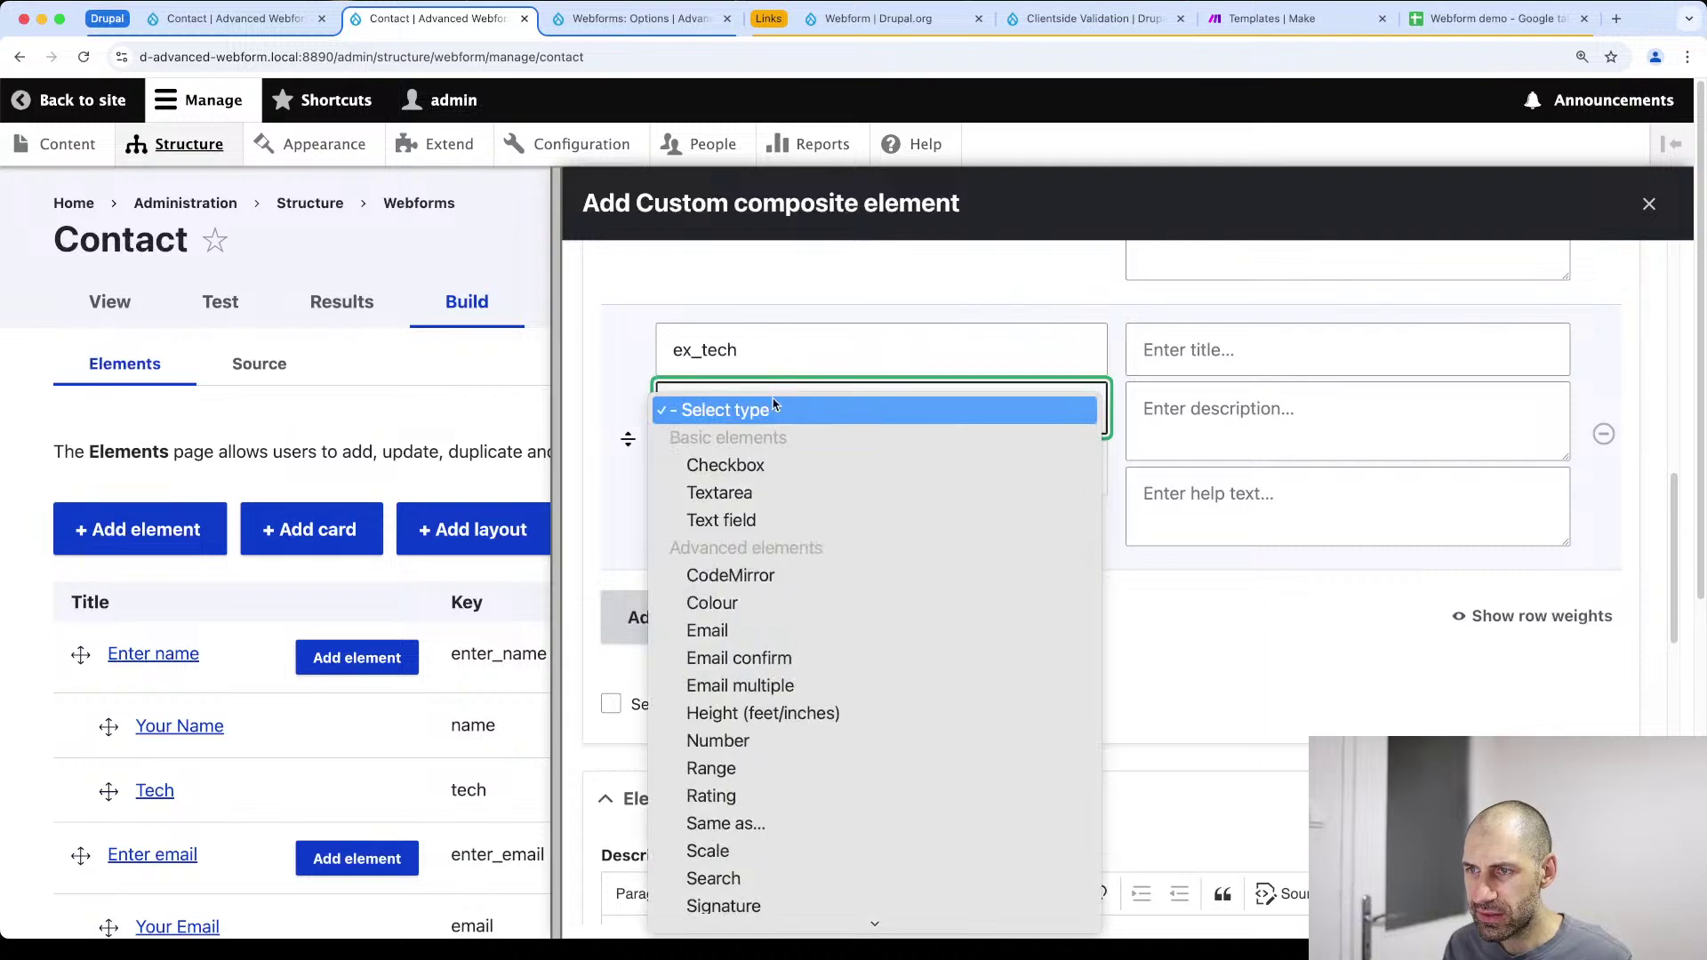
{"action": "key", "text": "s"}
{"action": "key", "text": "e"}
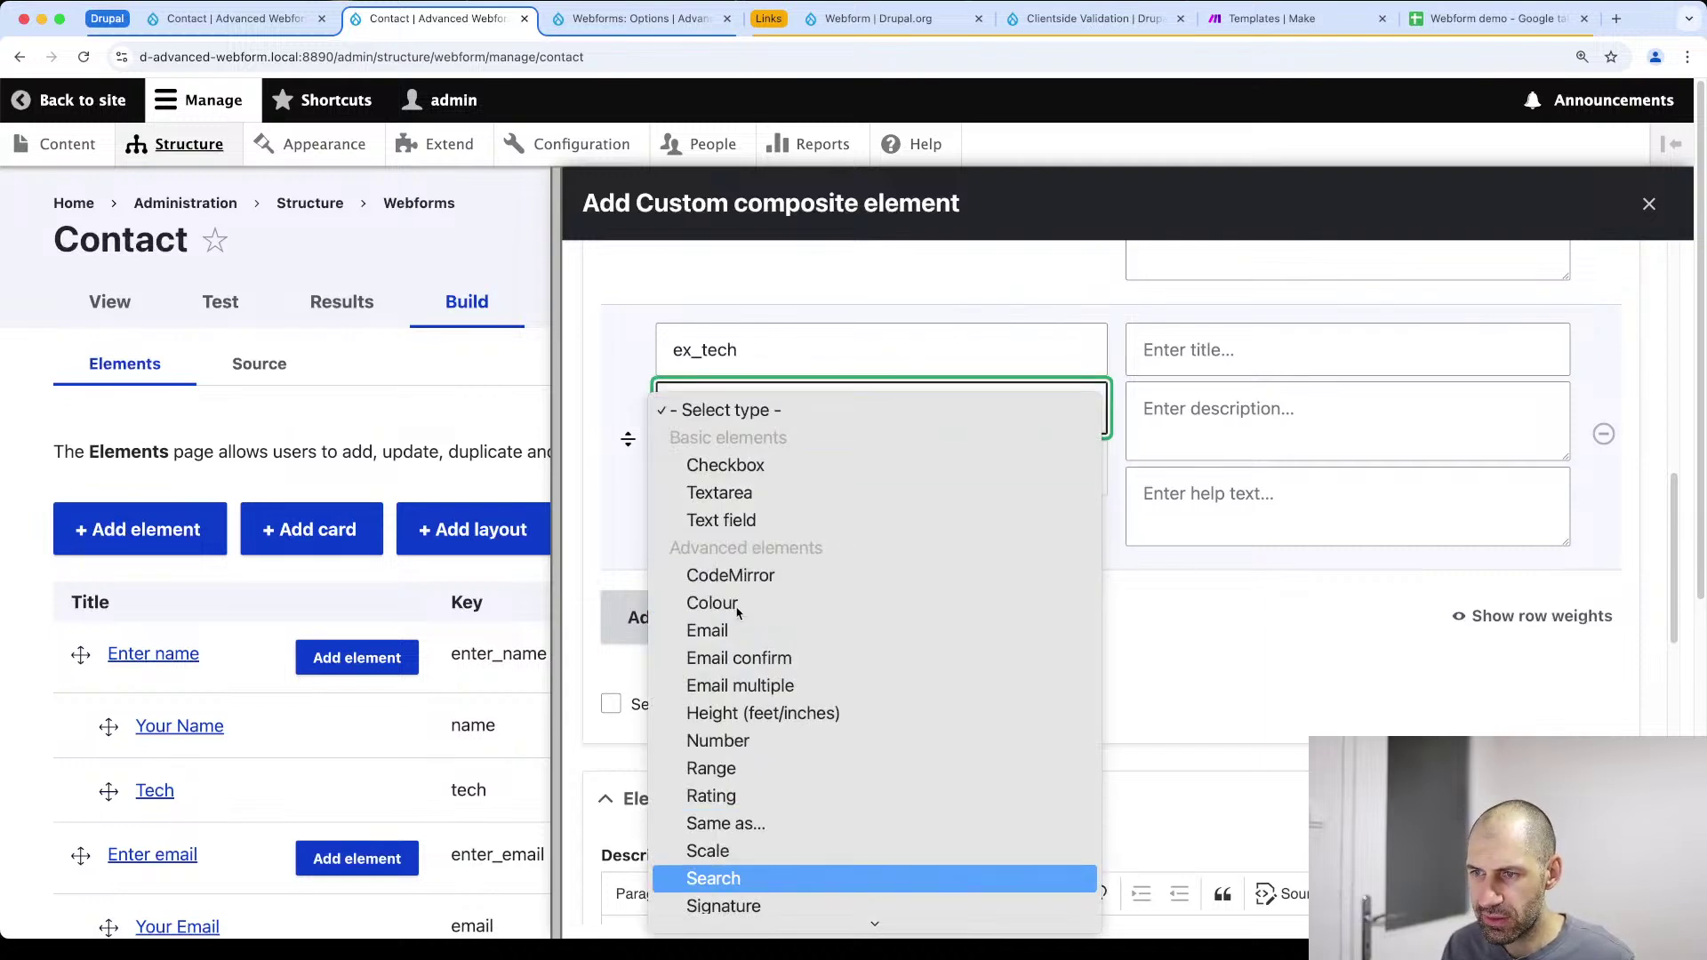
{"action": "scroll", "coordinate": [737, 620], "scroll_direction": "down", "scroll_amount": 1}
{"action": "key", "text": "l"}
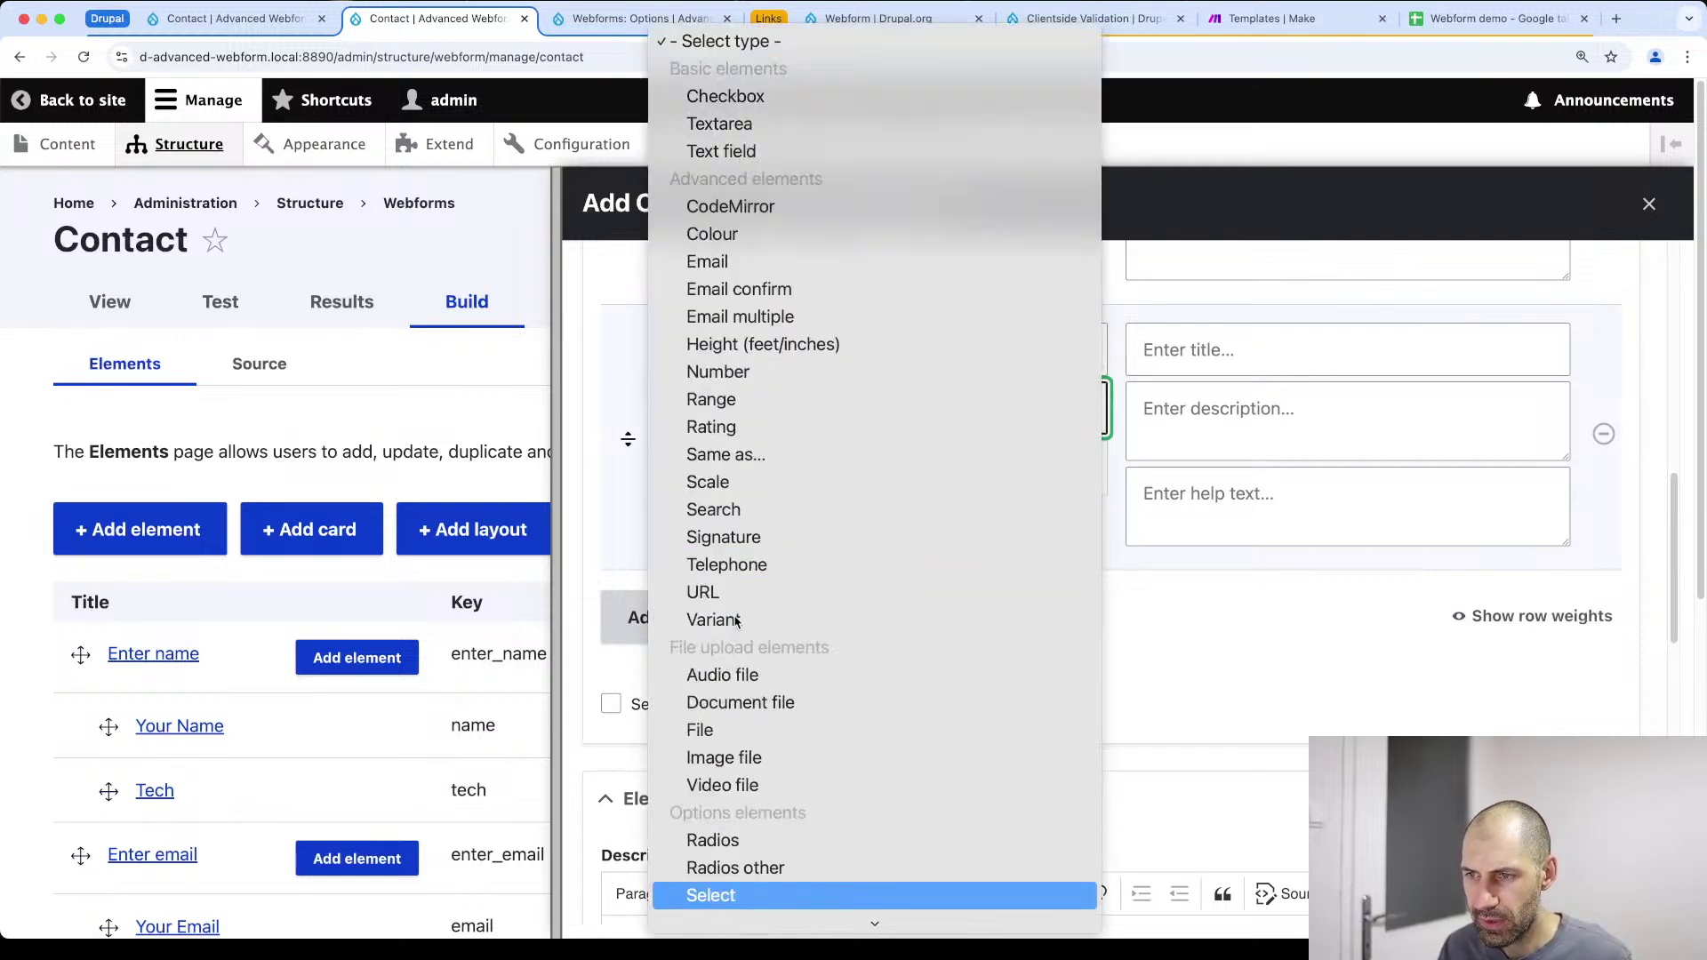
{"action": "scroll", "coordinate": [736, 621], "scroll_direction": "down", "scroll_amount": 4}
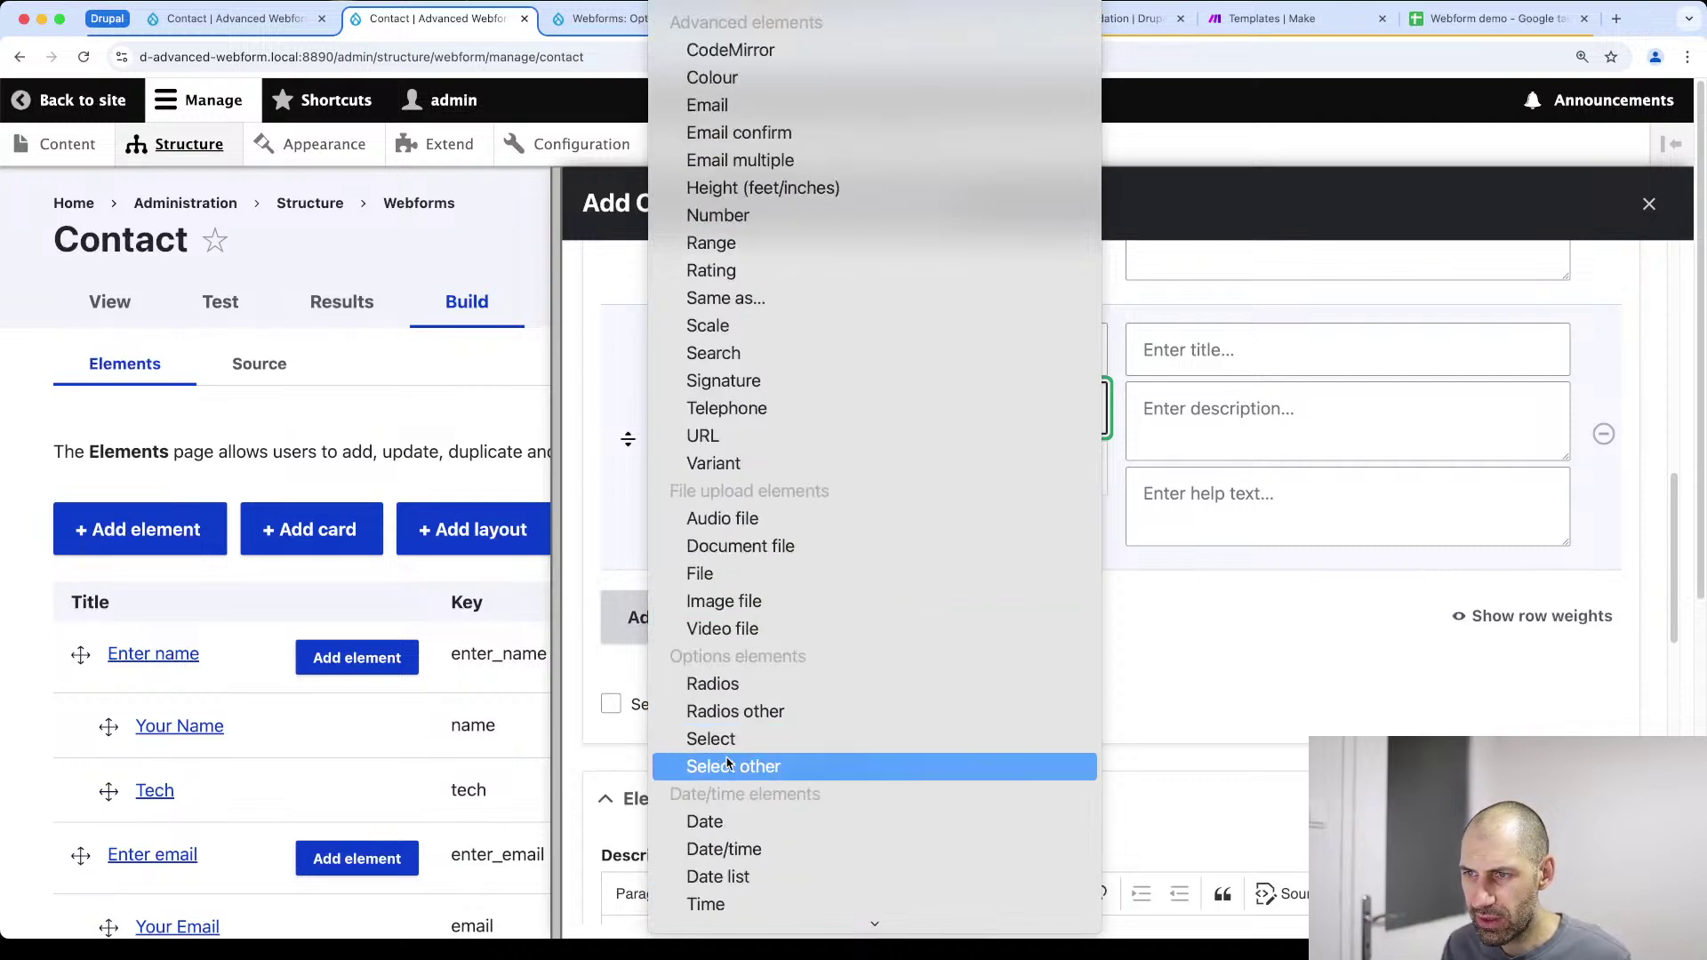
{"action": "left_click", "coordinate": [729, 747]}
Give ex_tech the Tech predefined options and title Tech, then save the composite
{"action": "left_click", "coordinate": [790, 471]}
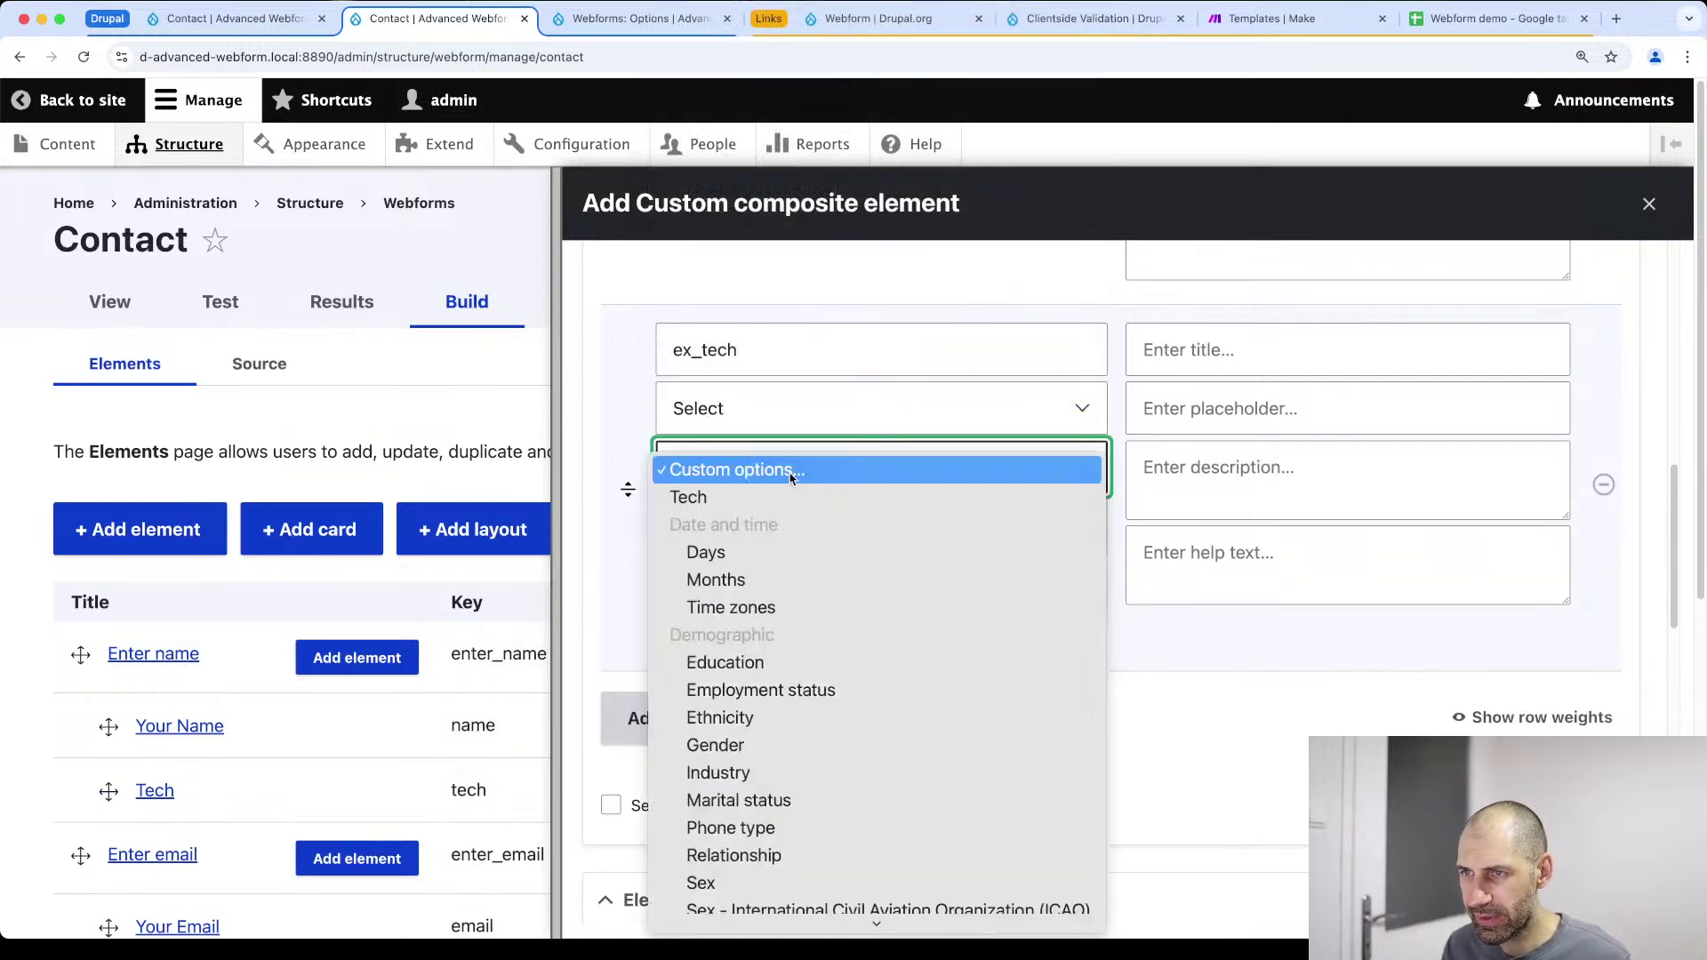
{"action": "left_click", "coordinate": [784, 498]}
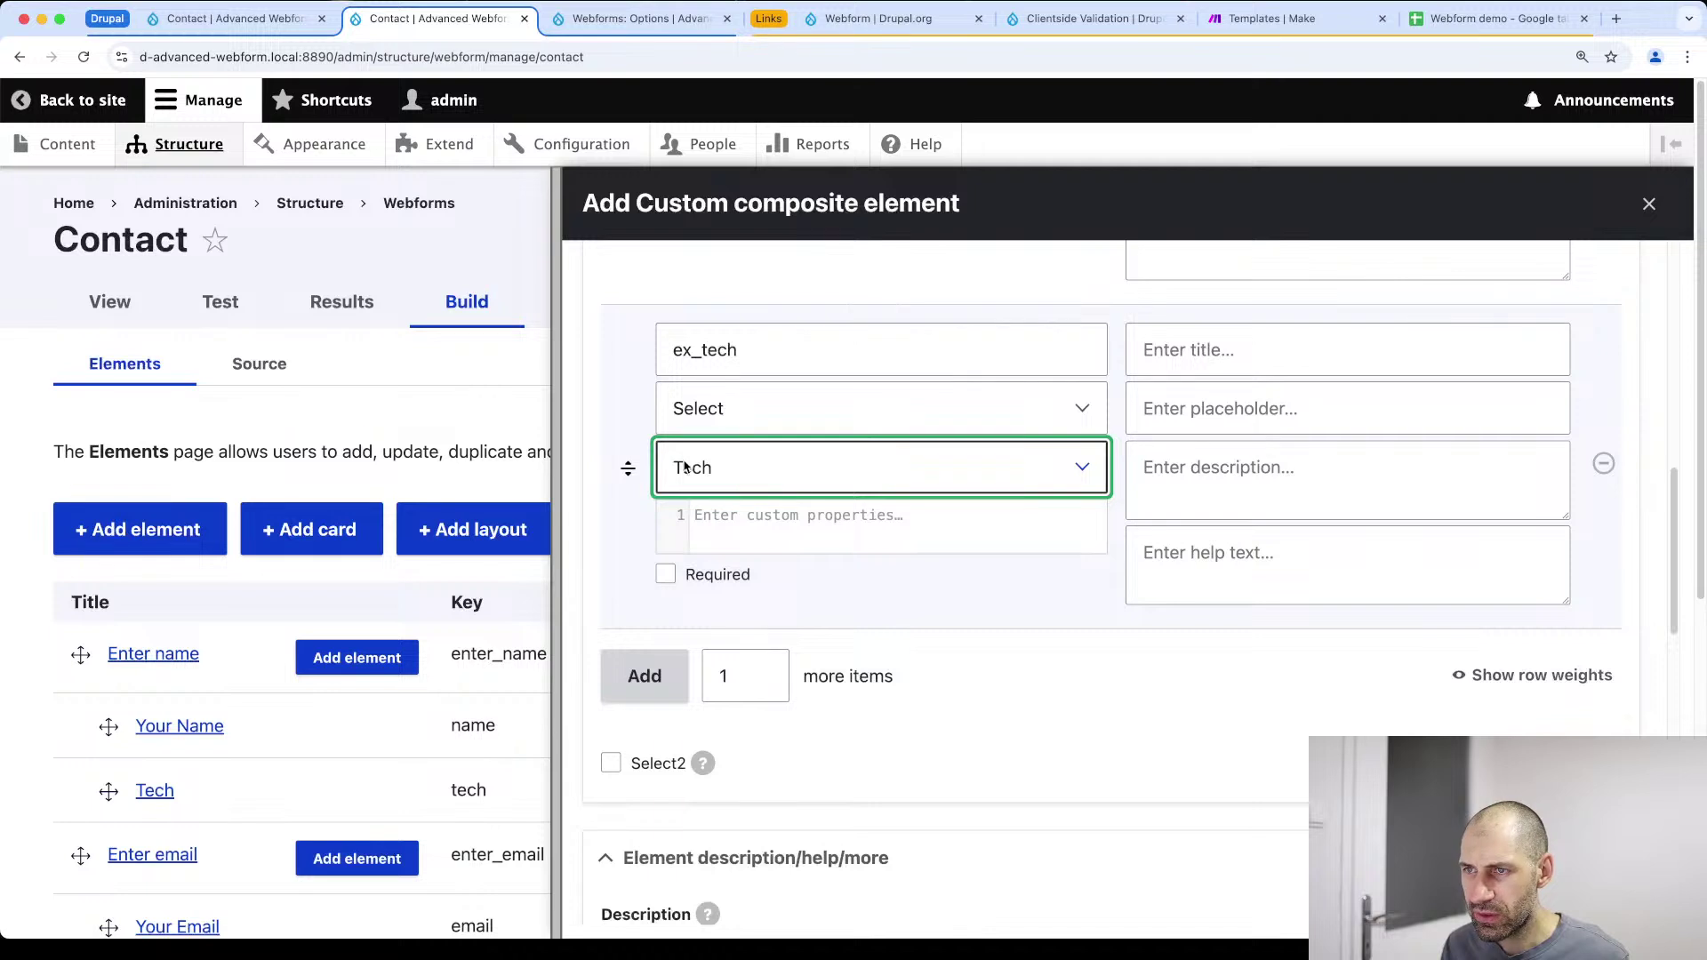
{"action": "left_click", "coordinate": [1174, 356]}
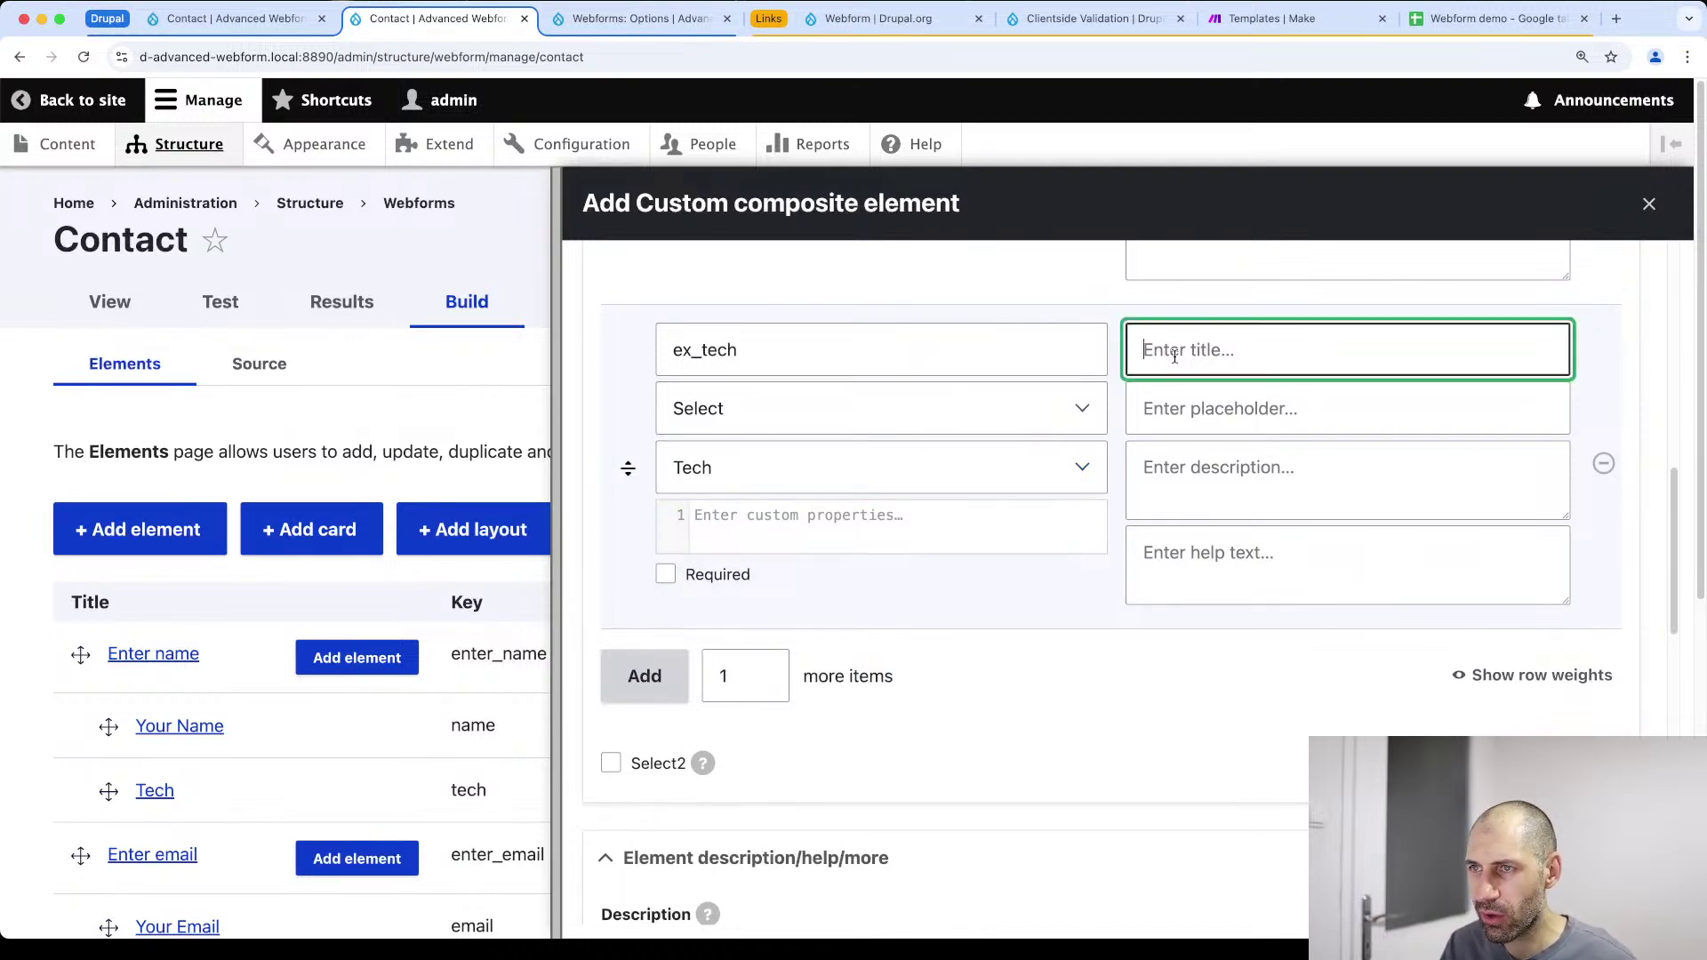
{"action": "type", "text": "Tech"}
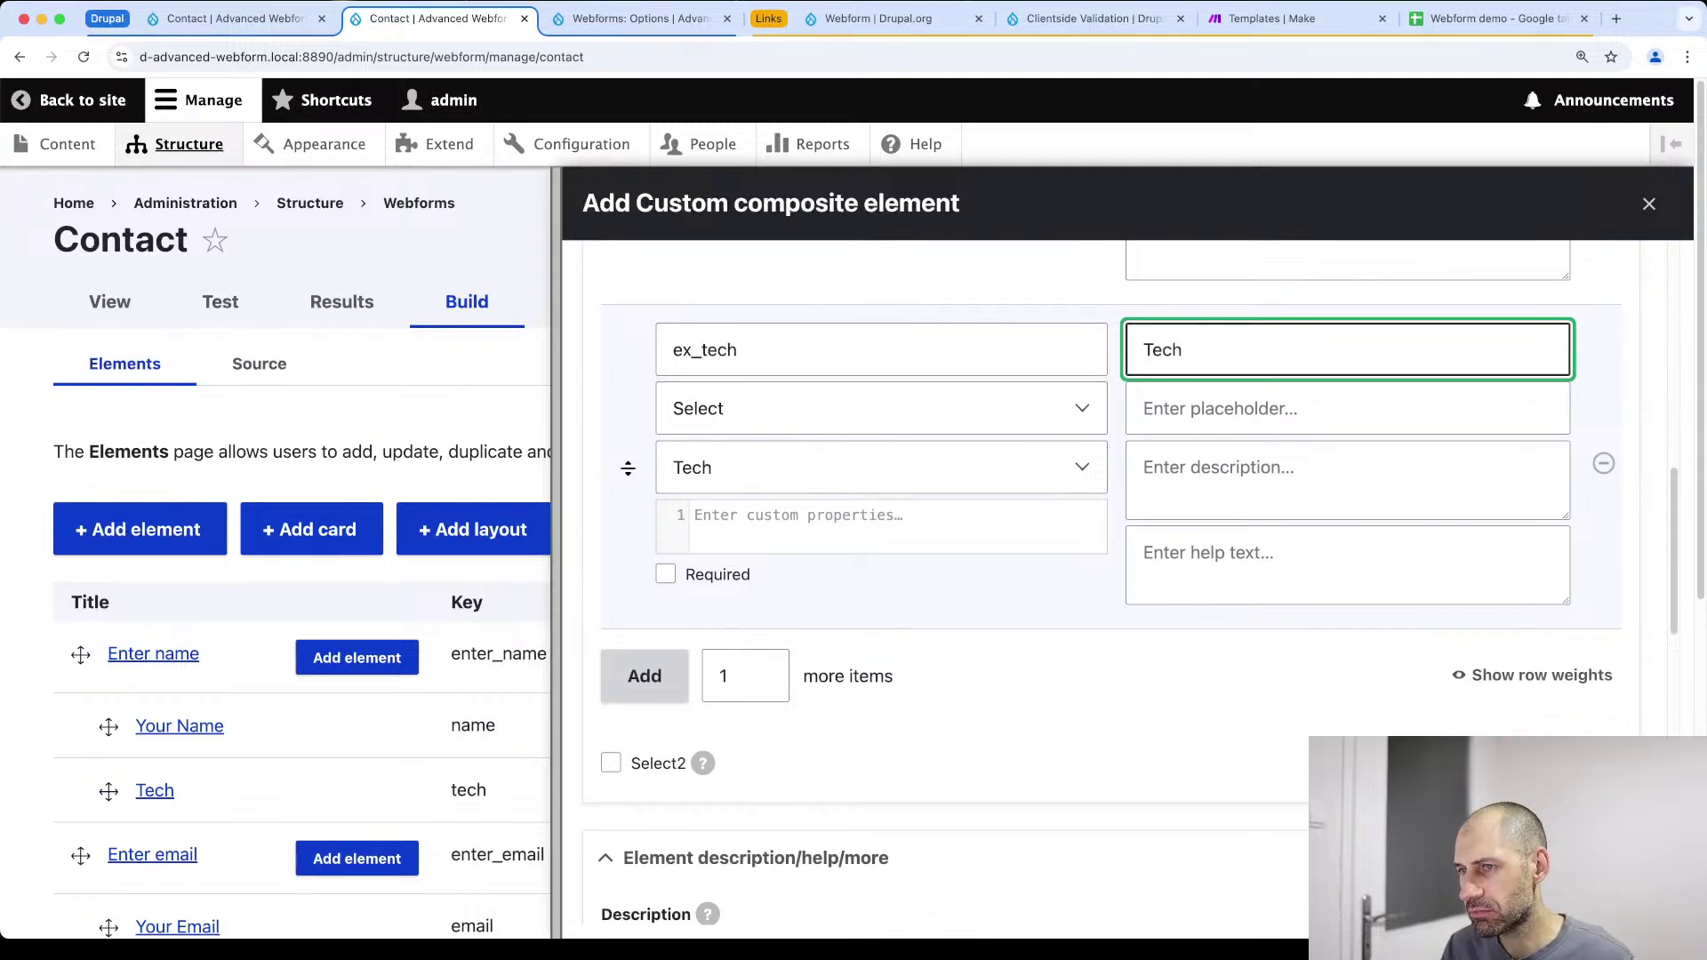
{"action": "scroll", "coordinate": [1063, 510], "scroll_direction": "down", "scroll_amount": 15}
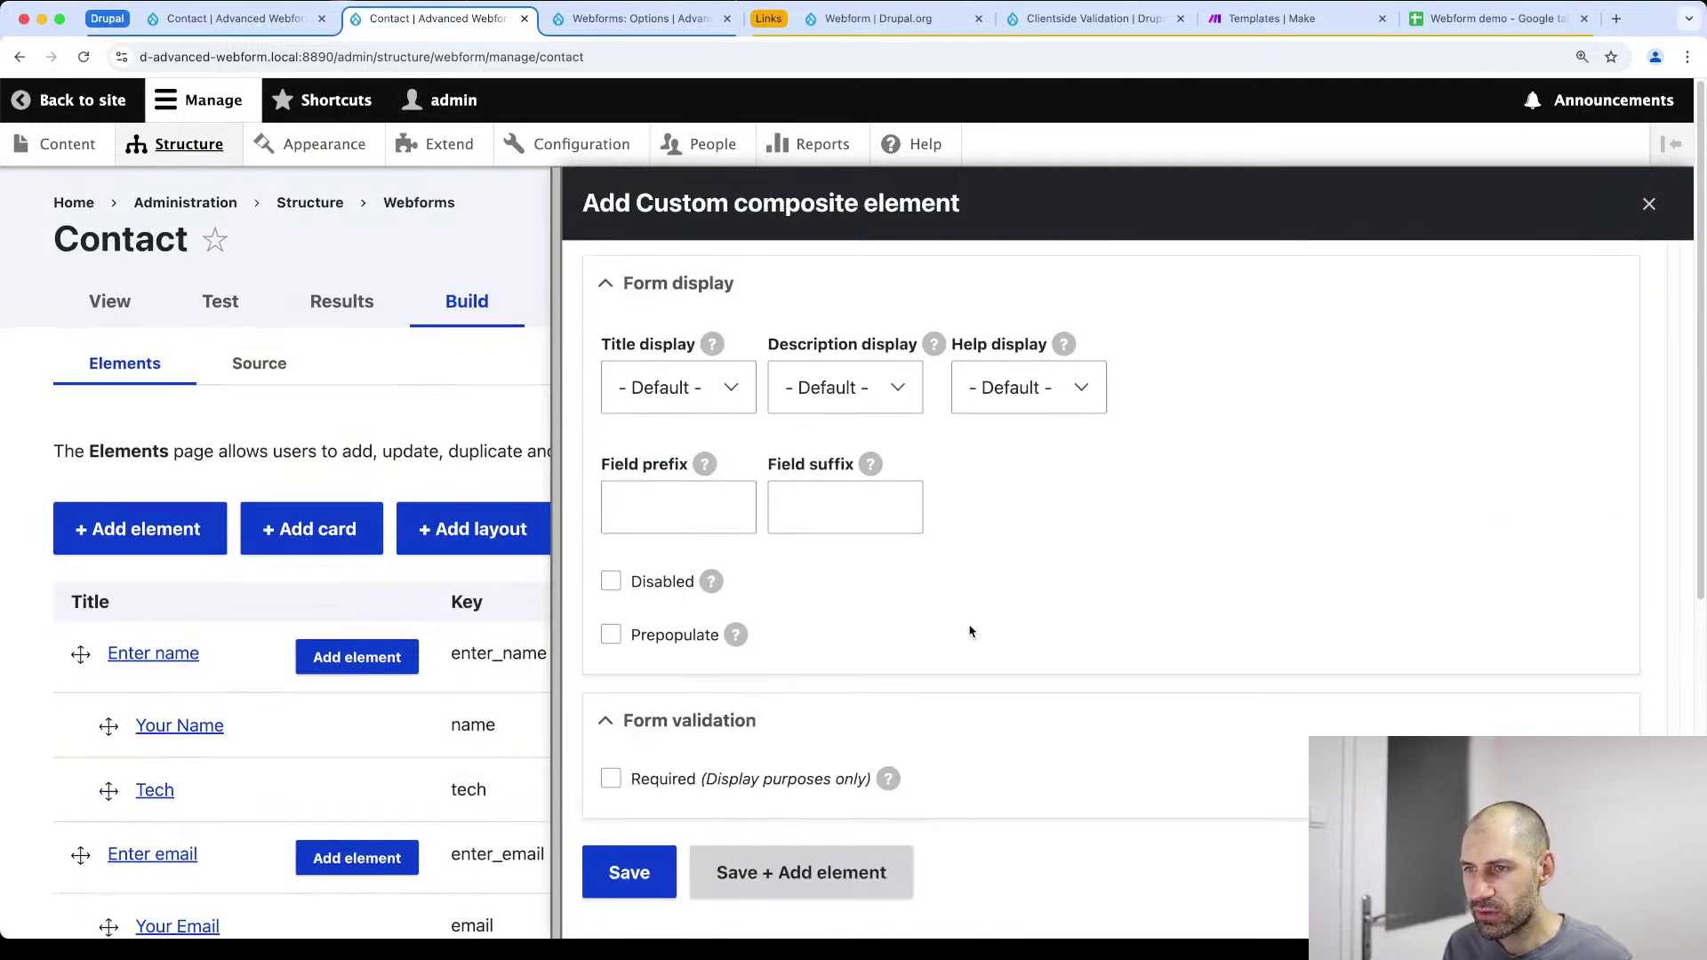
{"action": "left_click", "coordinate": [656, 870]}
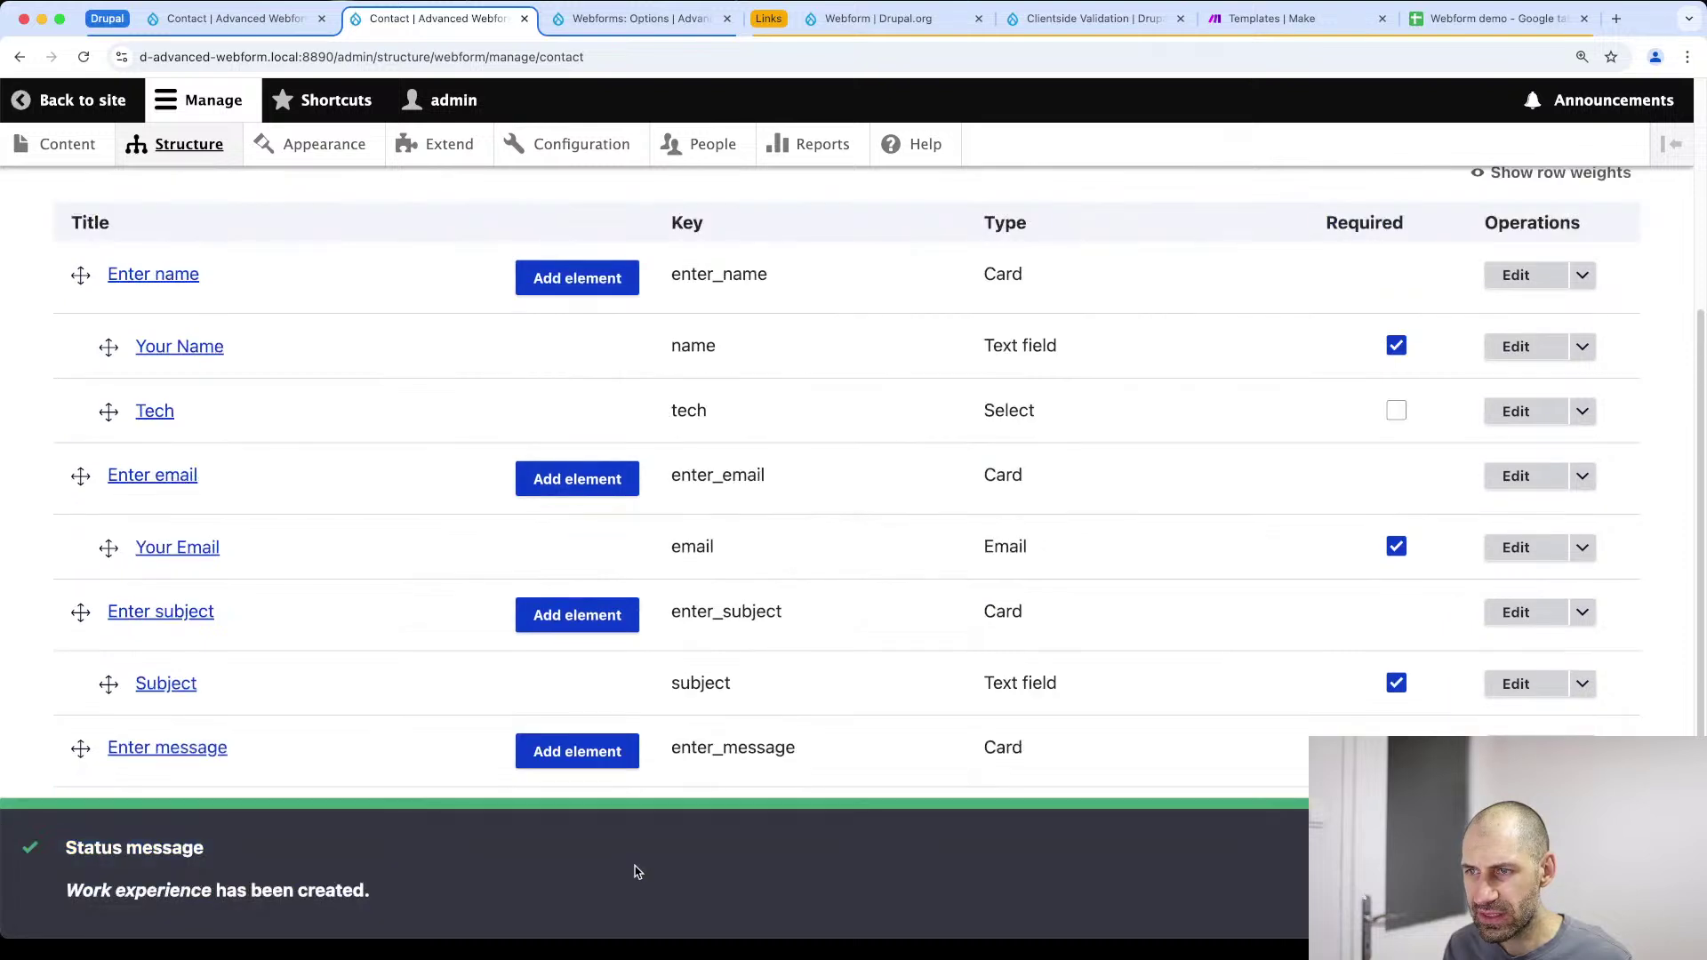
Save the Contact elements and preview the form on the Test tab
{"action": "left_click", "coordinate": [164, 788]}
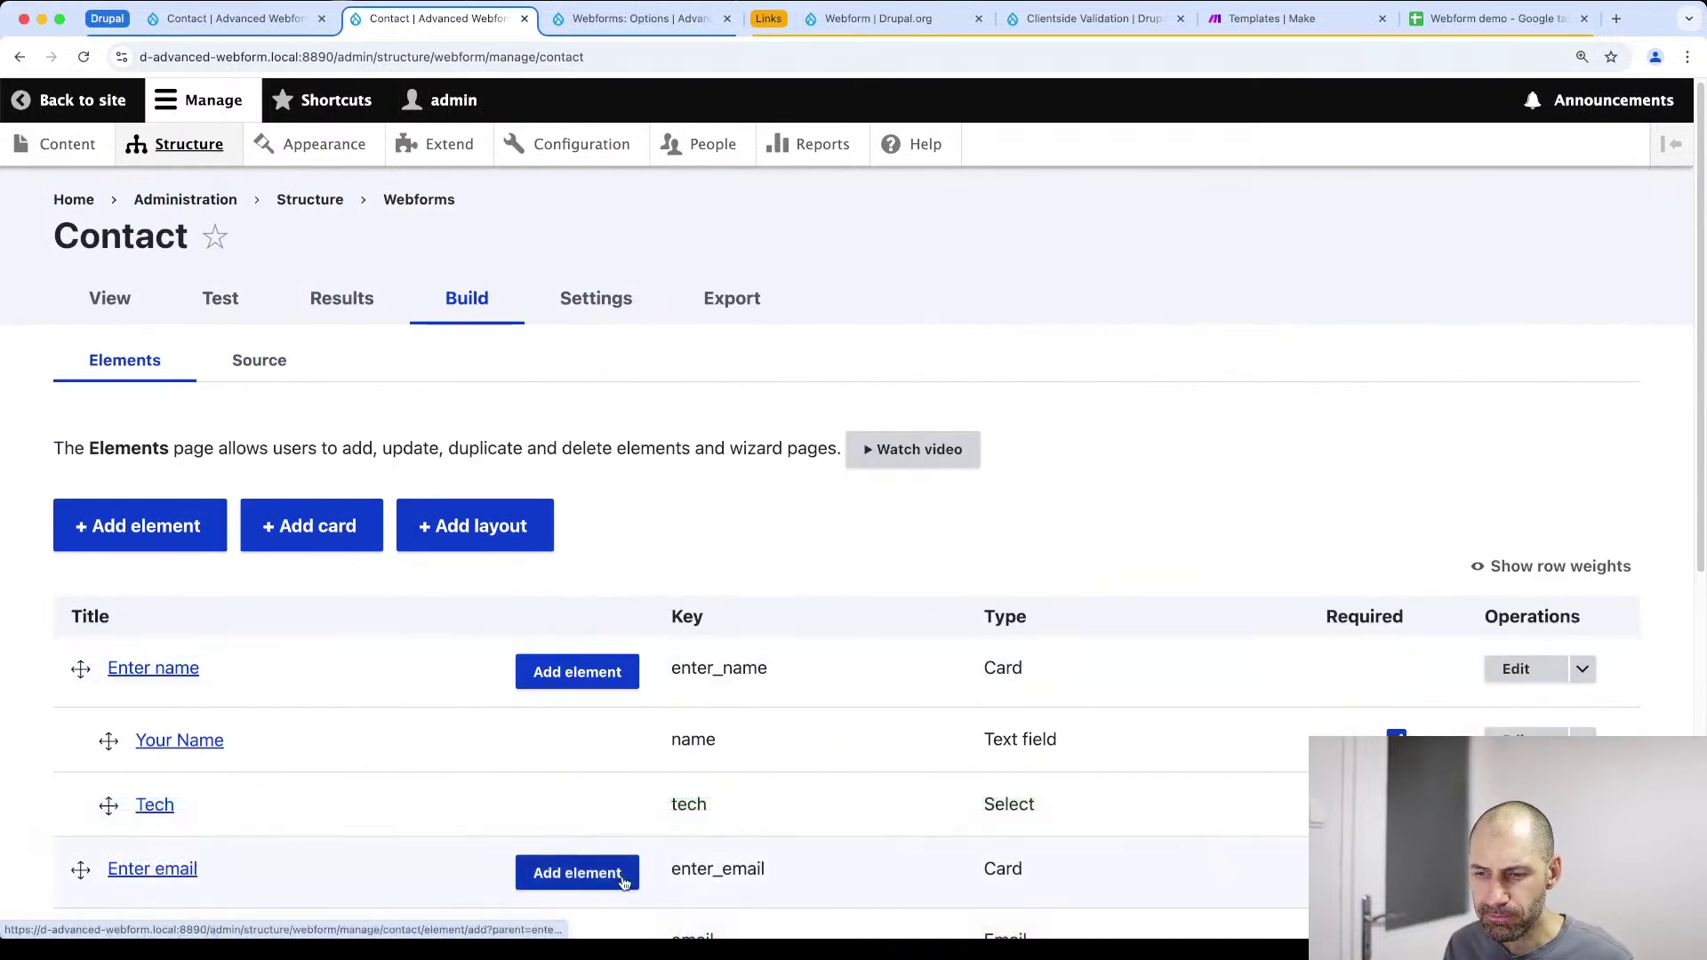
{"action": "left_click", "coordinate": [221, 299]}
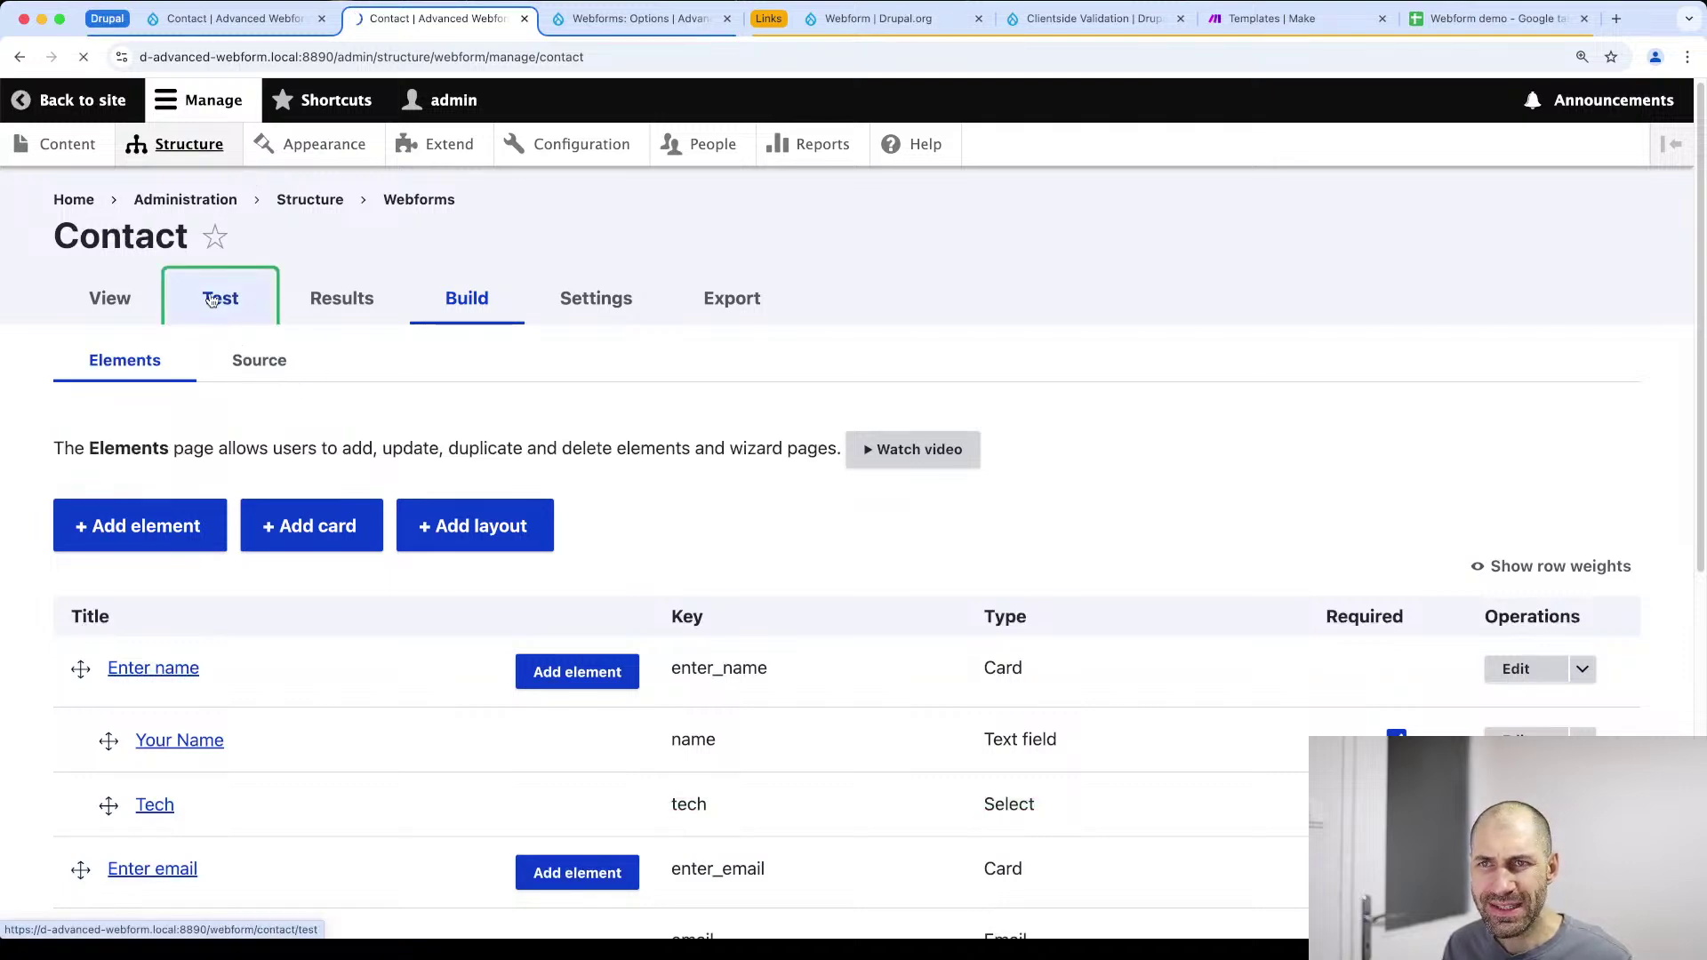
{"action": "scroll", "coordinate": [377, 462], "scroll_direction": "down", "scroll_amount": 15}
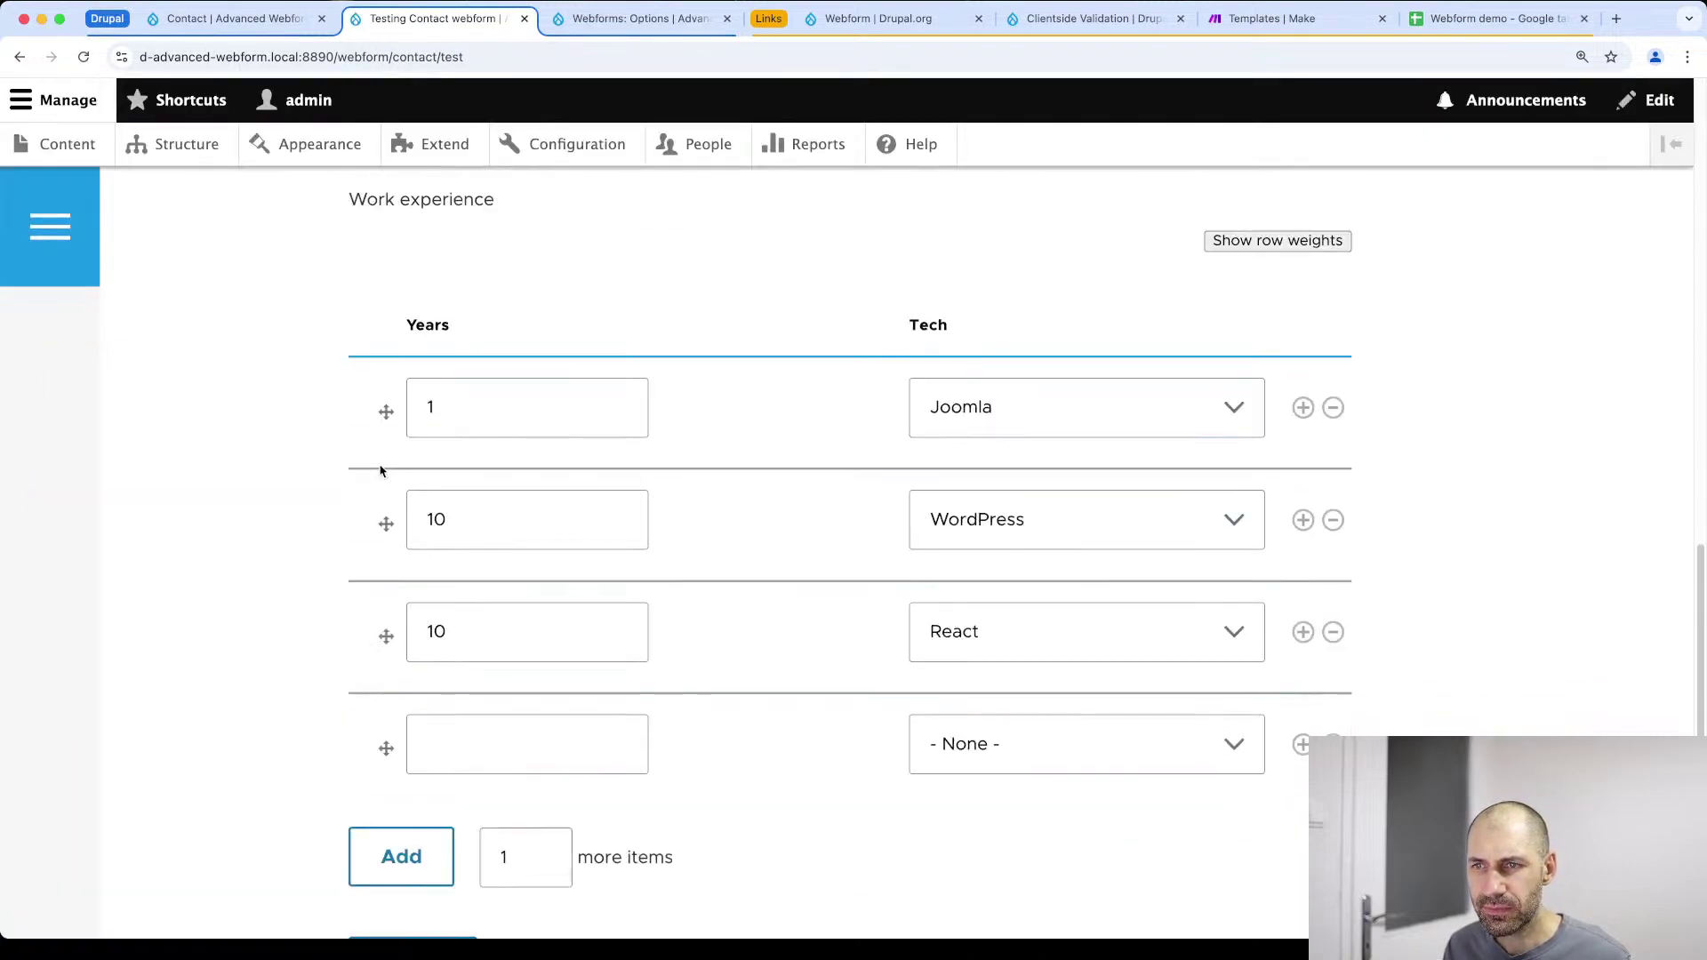
{"action": "scroll", "coordinate": [427, 355], "scroll_direction": "up", "scroll_amount": 4}
{"action": "left_click_drag", "start_coordinate": [352, 527], "coordinate": [545, 522]}
{"action": "scroll", "coordinate": [538, 533], "scroll_direction": "down", "scroll_amount": 3}
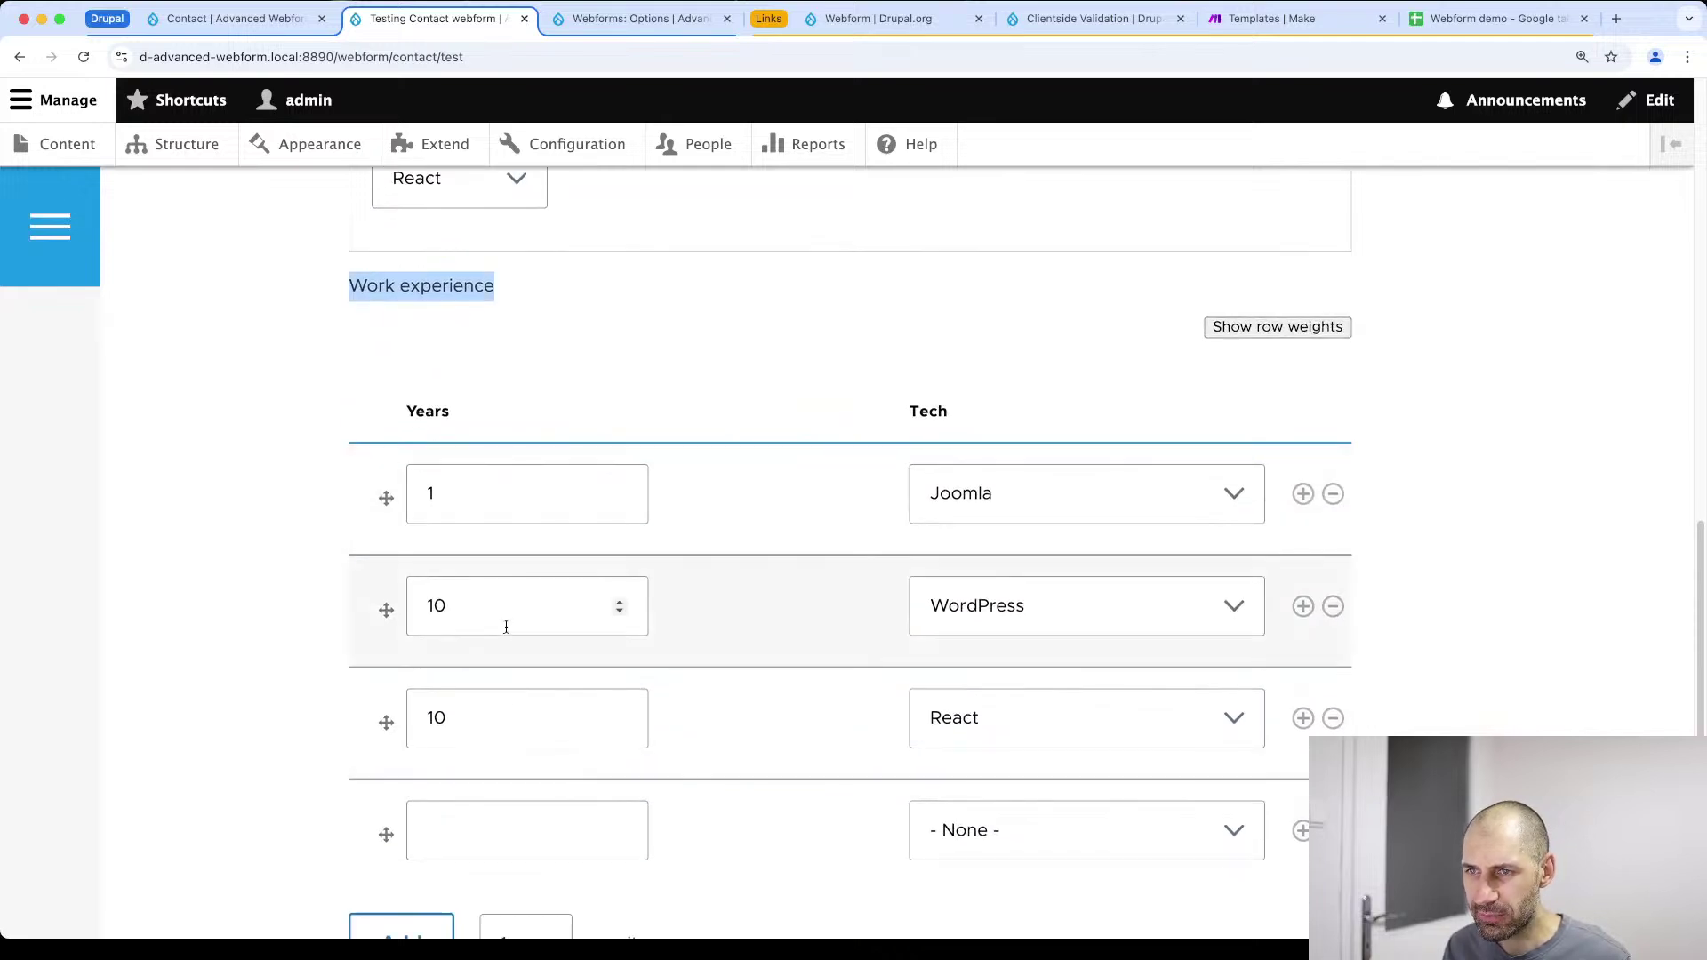
{"action": "scroll", "coordinate": [507, 637], "scroll_direction": "up", "scroll_amount": 20}
Drag Work experience under the Enter email step and save the elements
{"action": "left_click", "coordinate": [698, 531]}
{"action": "scroll", "coordinate": [227, 673], "scroll_direction": "down", "scroll_amount": 5}
{"action": "left_click_drag", "start_coordinate": [80, 755], "coordinate": [99, 610]}
{"action": "scroll", "coordinate": [96, 569], "scroll_direction": "up", "scroll_amount": 3}
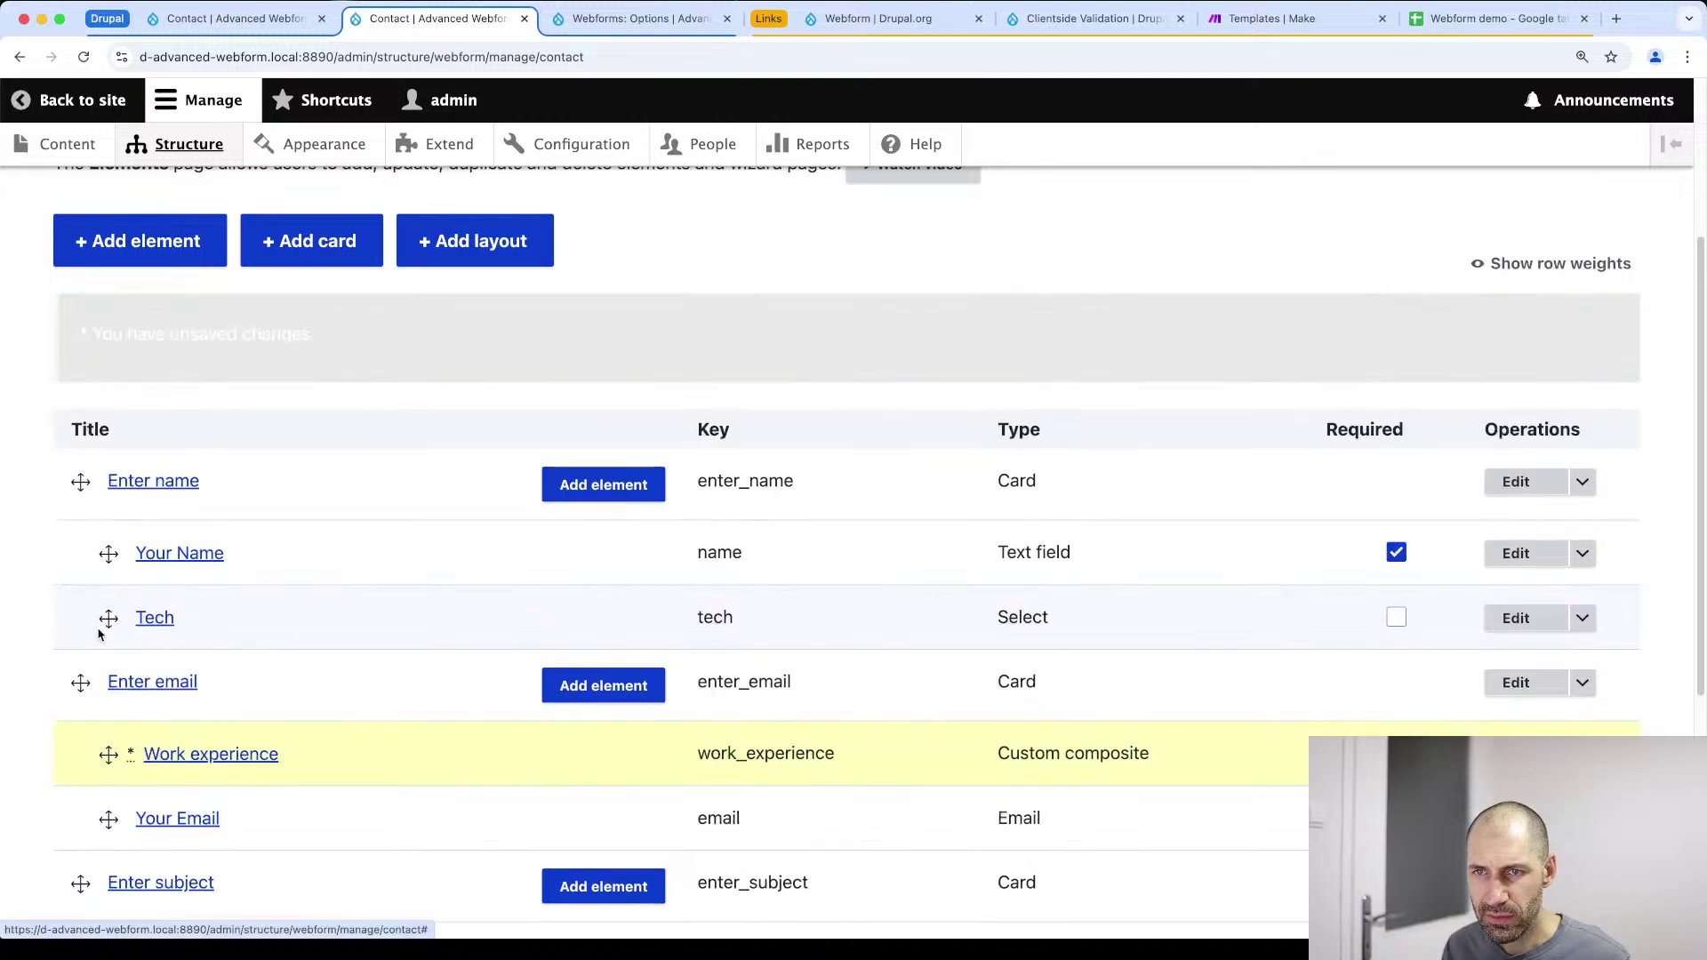
{"action": "scroll", "coordinate": [89, 667], "scroll_direction": "down", "scroll_amount": 3}
{"action": "scroll", "coordinate": [40, 614], "scroll_direction": "down", "scroll_amount": 5}
{"action": "left_click", "coordinate": [118, 798]}
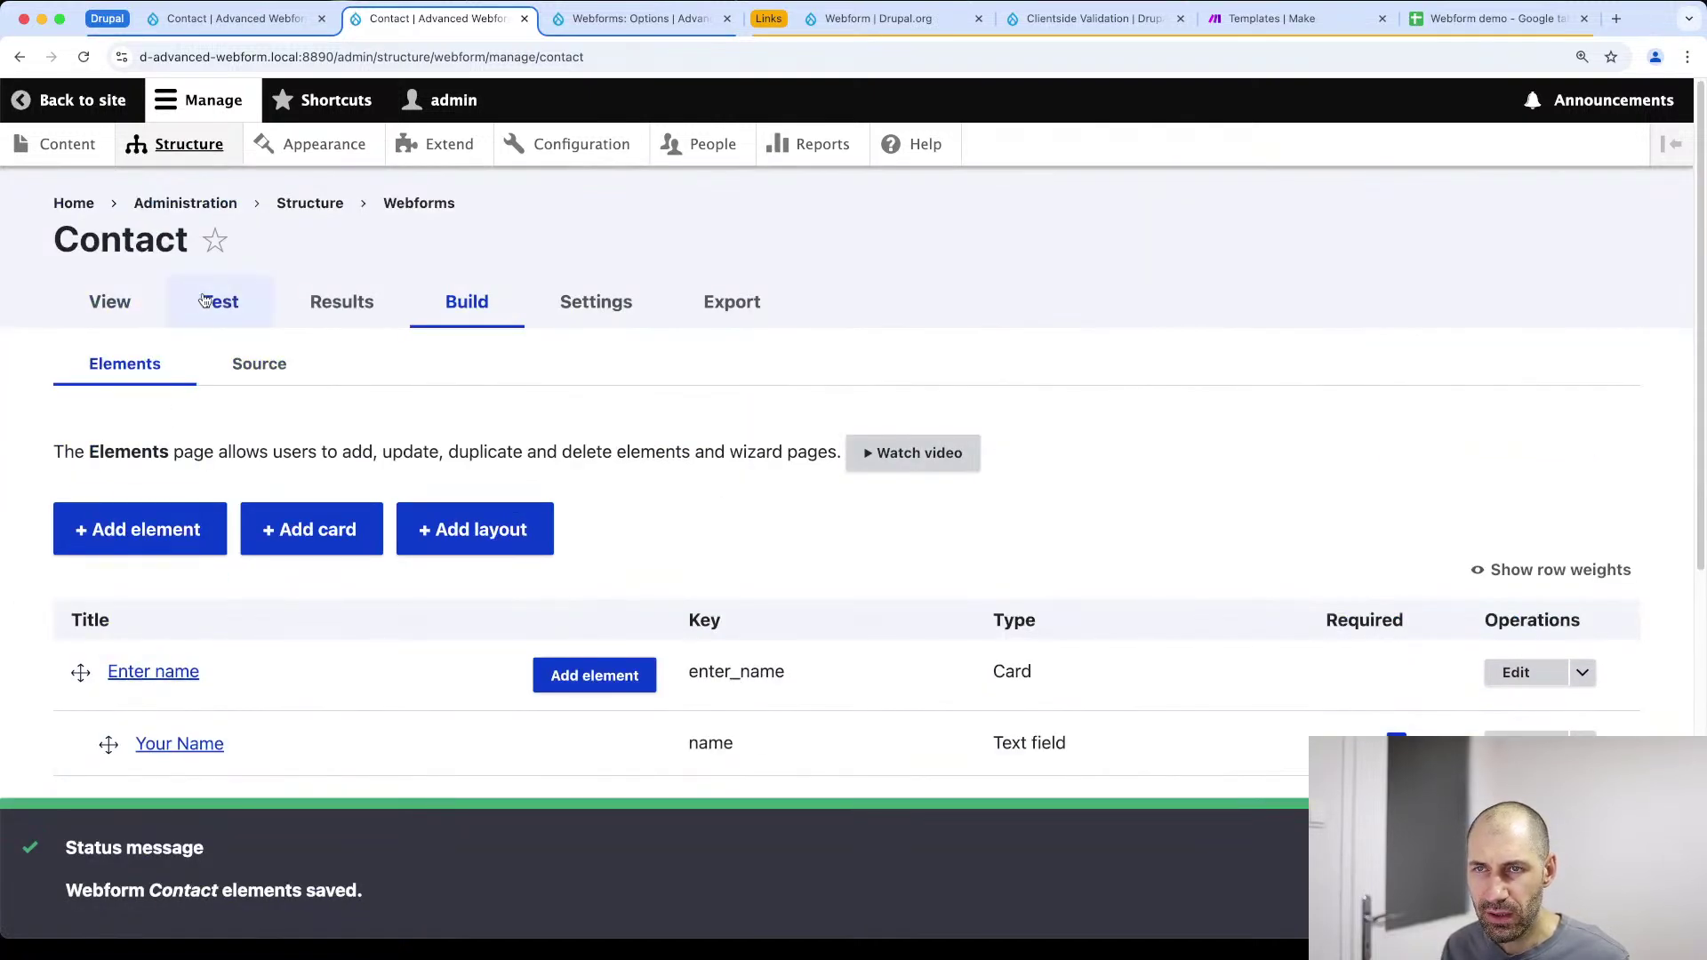
Open the live Contact form and advance to the Enter email step
{"action": "left_click", "coordinate": [142, 304]}
{"action": "scroll", "coordinate": [579, 525], "scroll_direction": "down", "scroll_amount": 5}
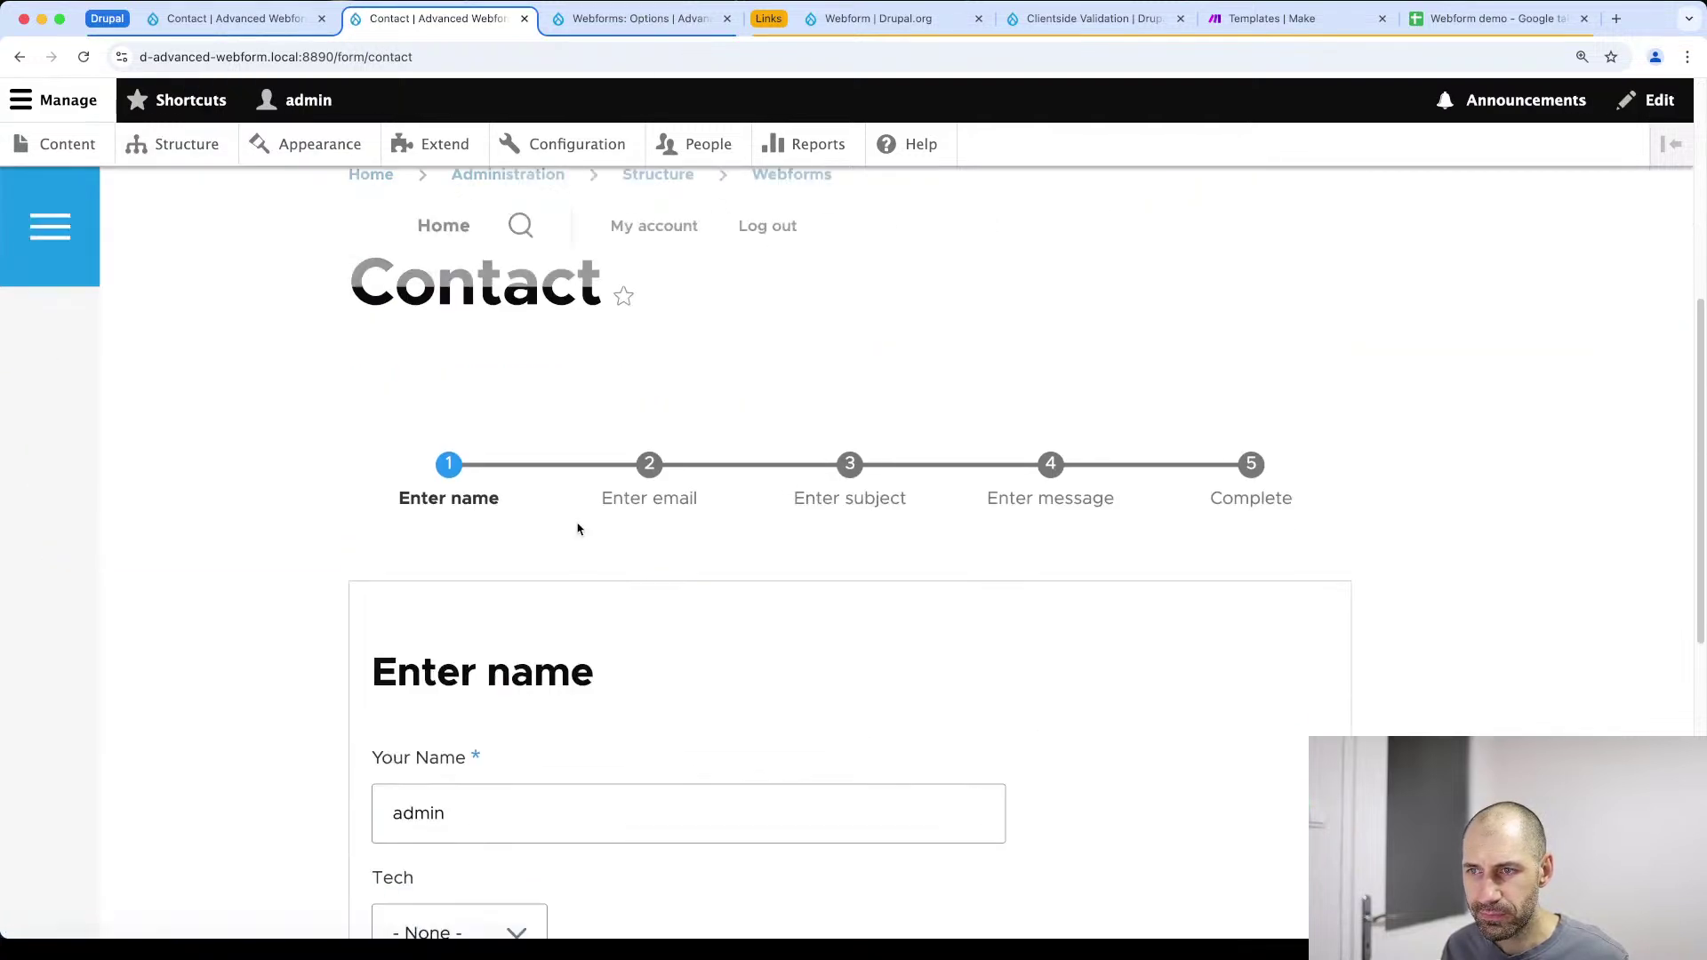
{"action": "left_click", "coordinate": [450, 773]}
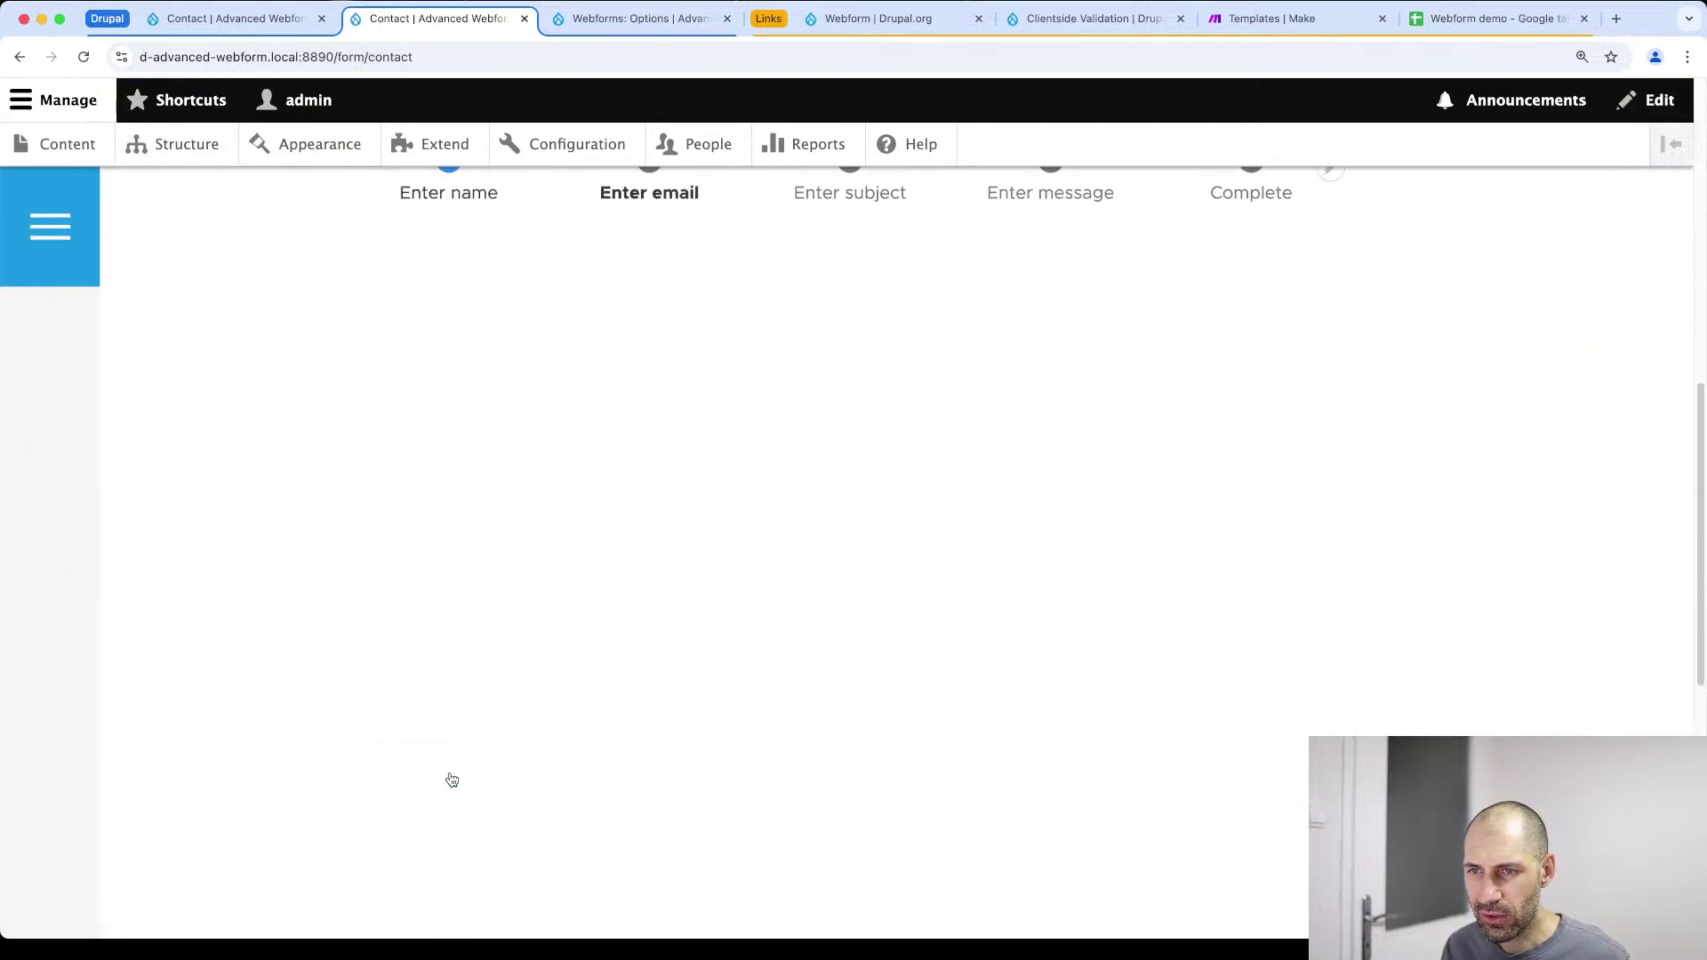
{"action": "scroll", "coordinate": [711, 533], "scroll_direction": "down", "scroll_amount": 2}
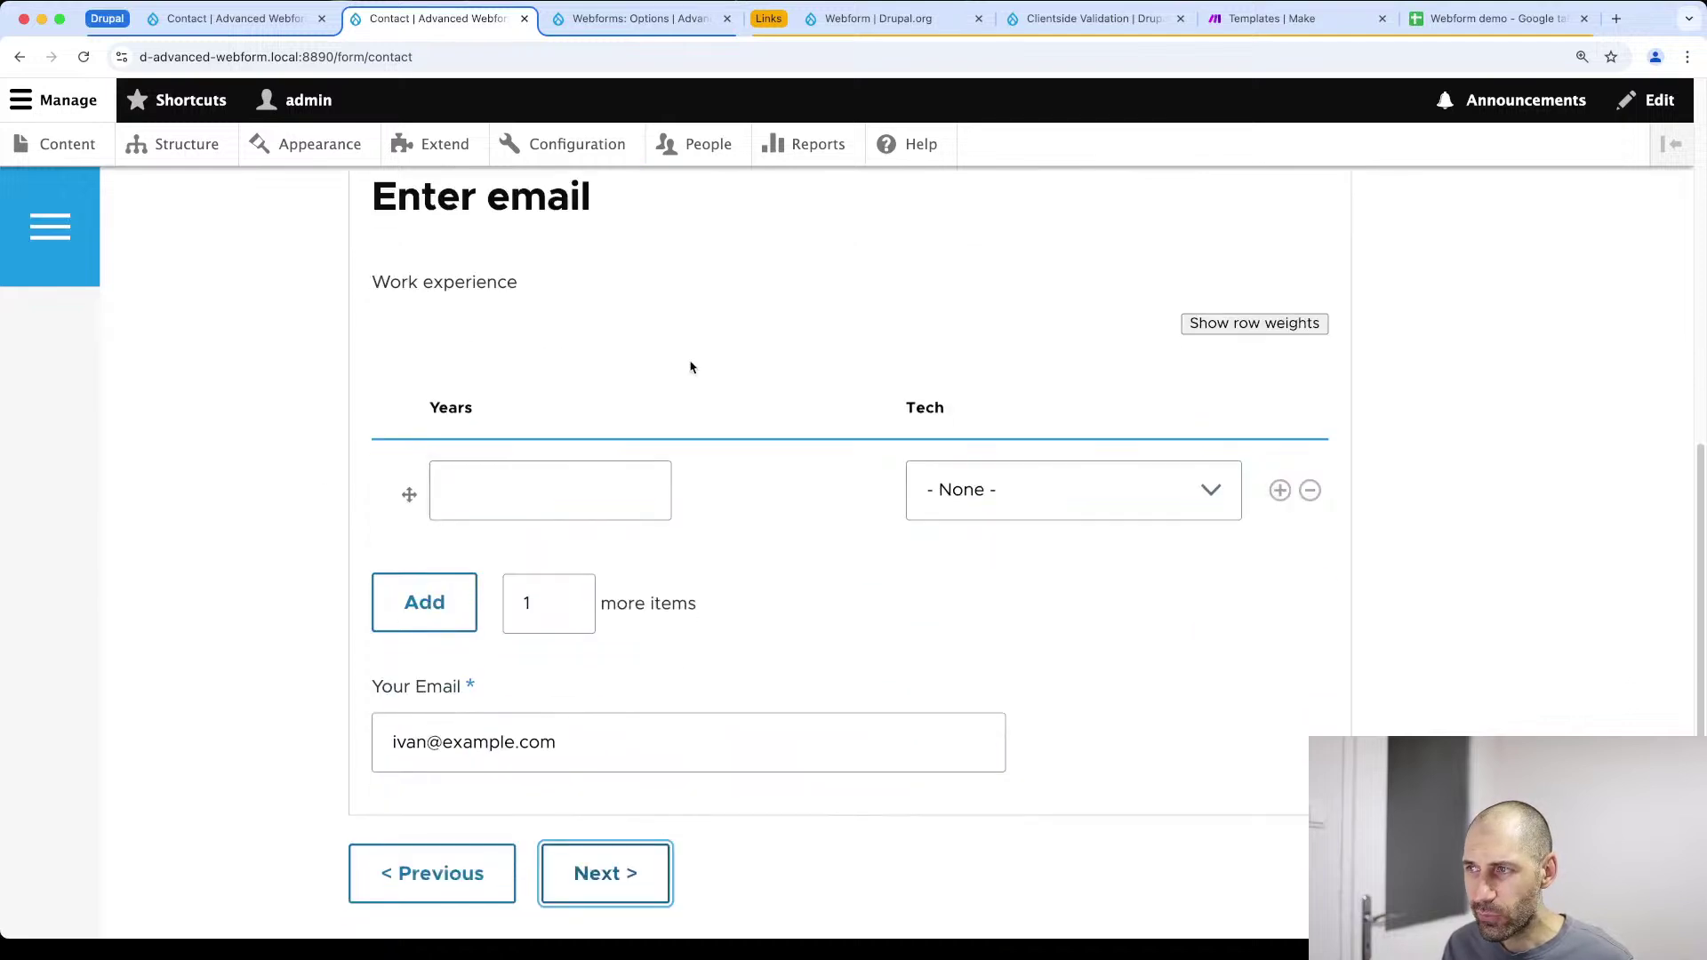
{"action": "left_click_drag", "start_coordinate": [374, 280], "coordinate": [537, 279]}
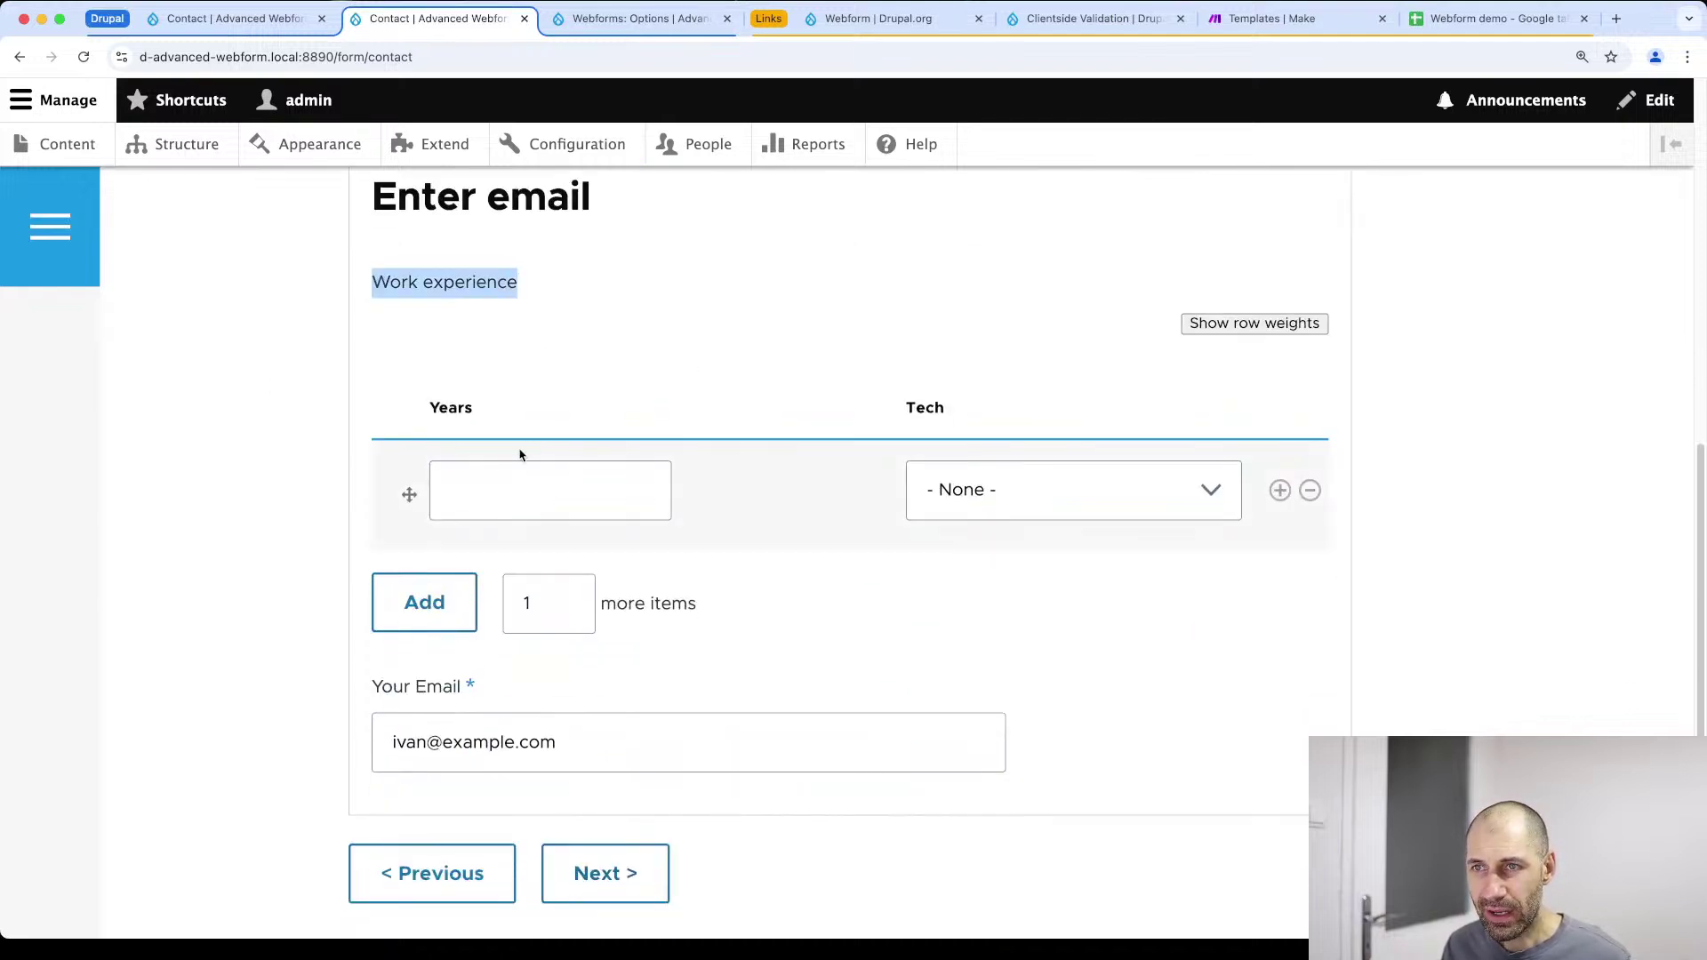
Enter Work experience rows 10 years Drupal and 11 years WordPress
{"action": "left_click", "coordinate": [518, 496]}
{"action": "type", "text": "10"}
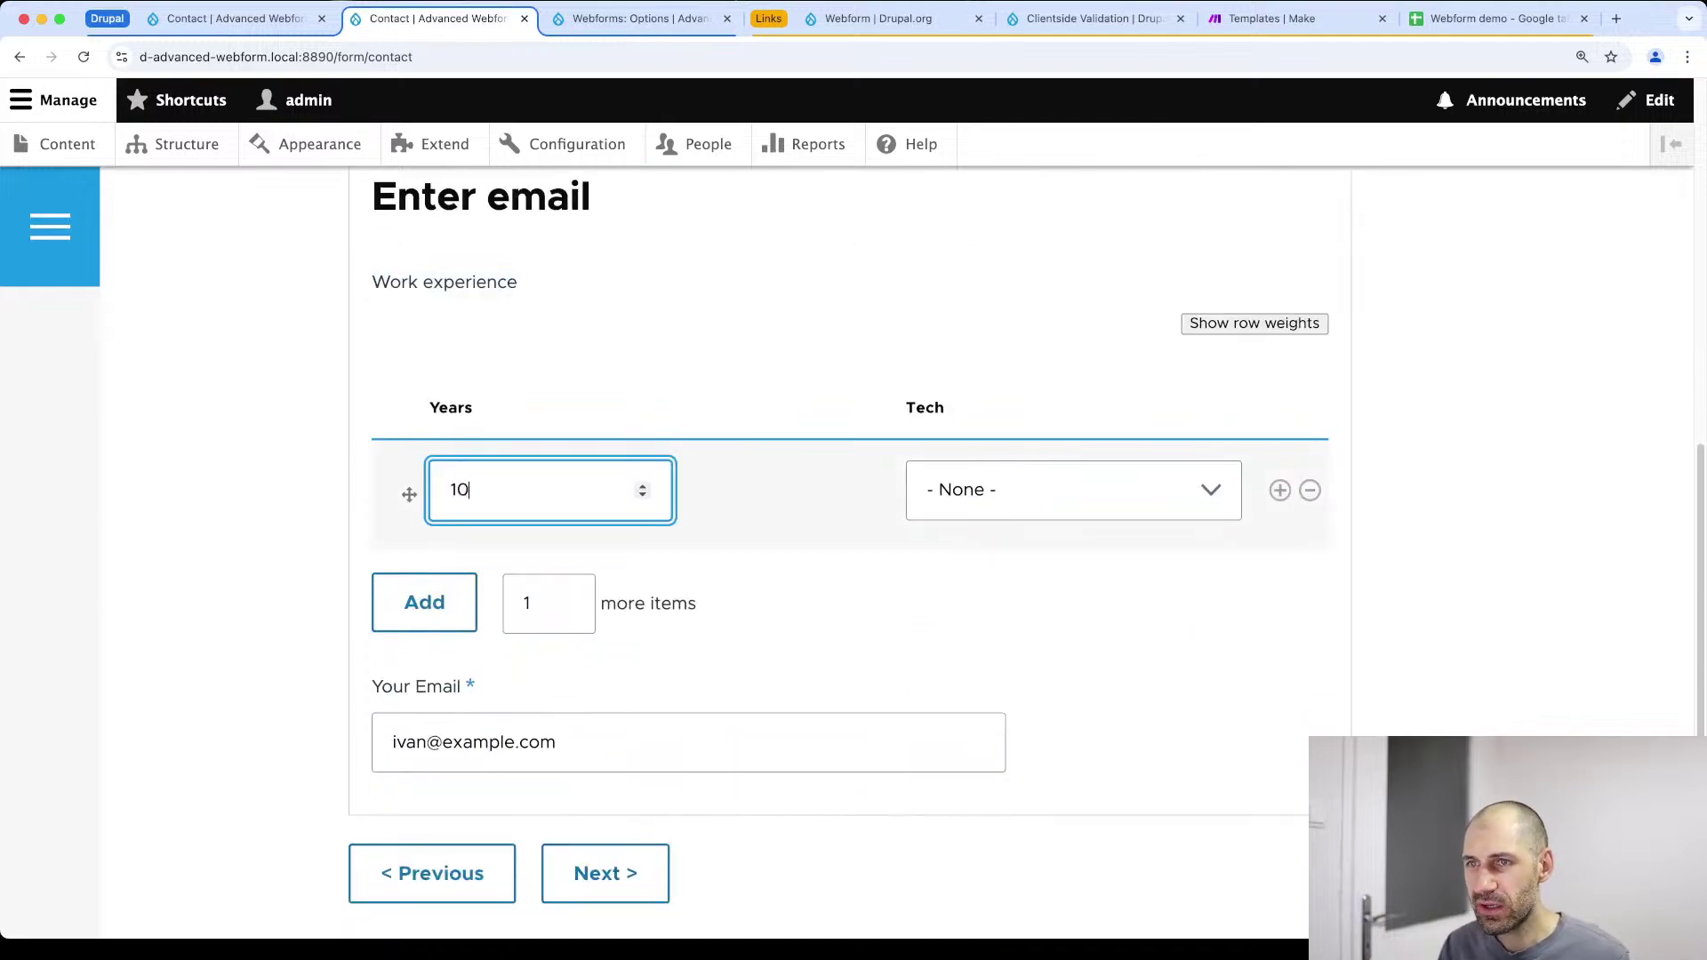
{"action": "left_click", "coordinate": [1023, 487]}
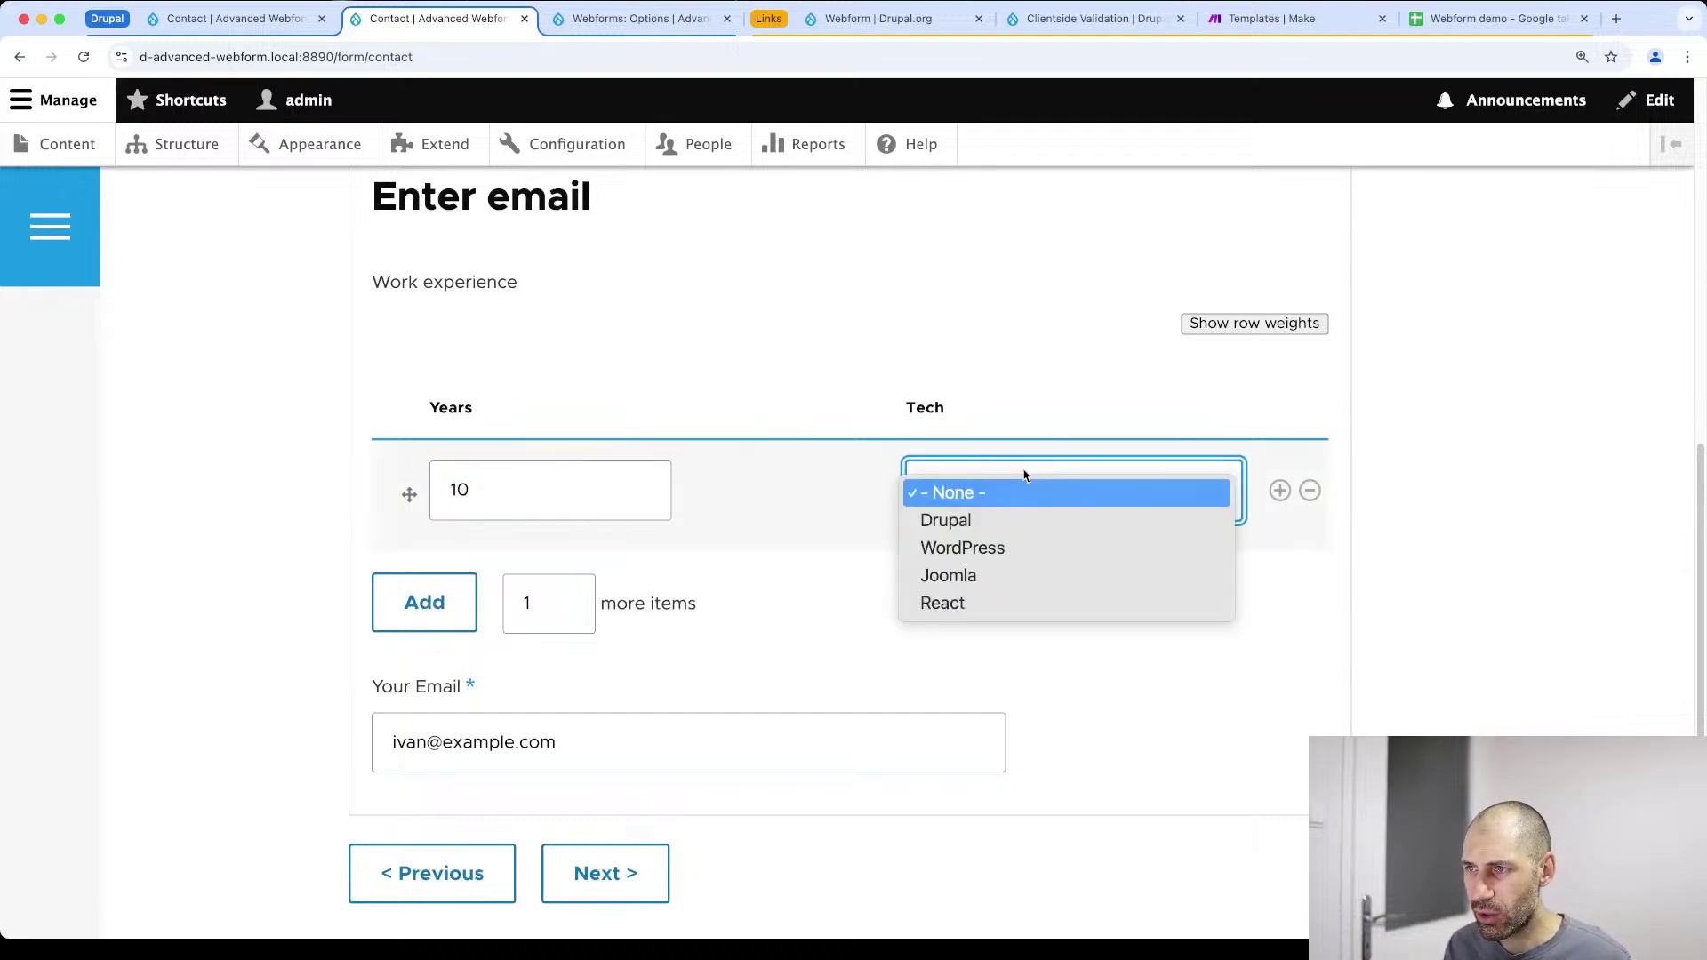
{"action": "left_click", "coordinate": [1022, 520]}
{"action": "left_click", "coordinate": [454, 608]}
{"action": "left_click", "coordinate": [511, 602]}
{"action": "type", "text": "11"}
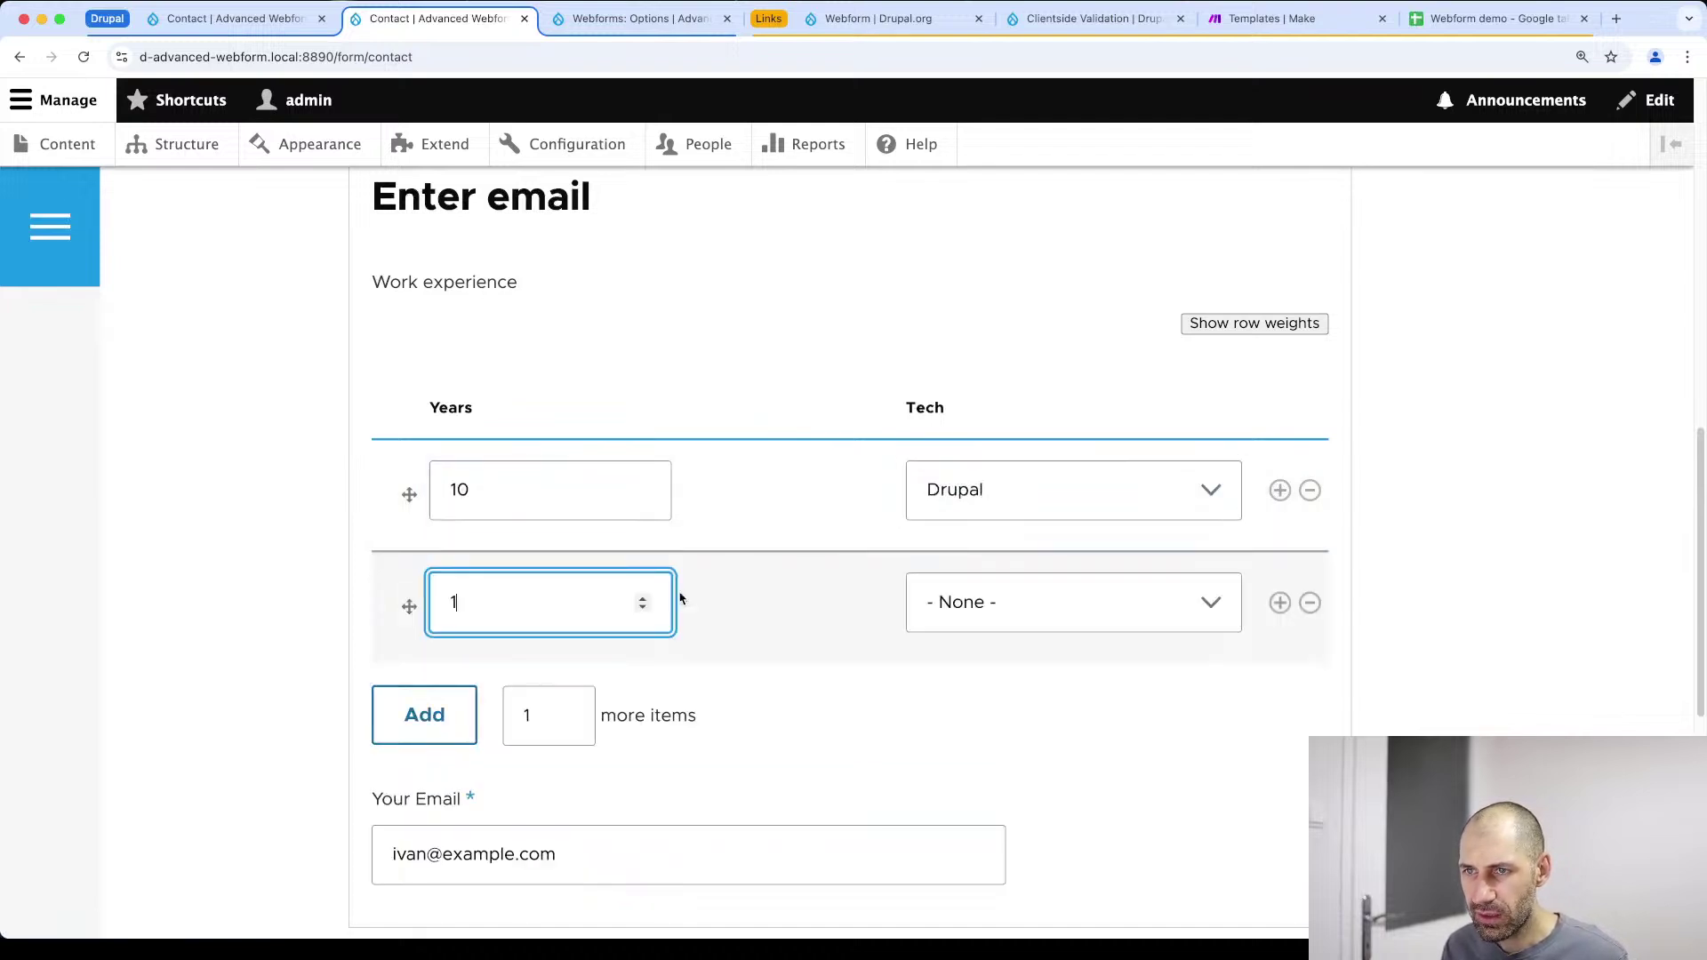
{"action": "left_click", "coordinate": [922, 606]}
{"action": "left_click", "coordinate": [960, 658]}
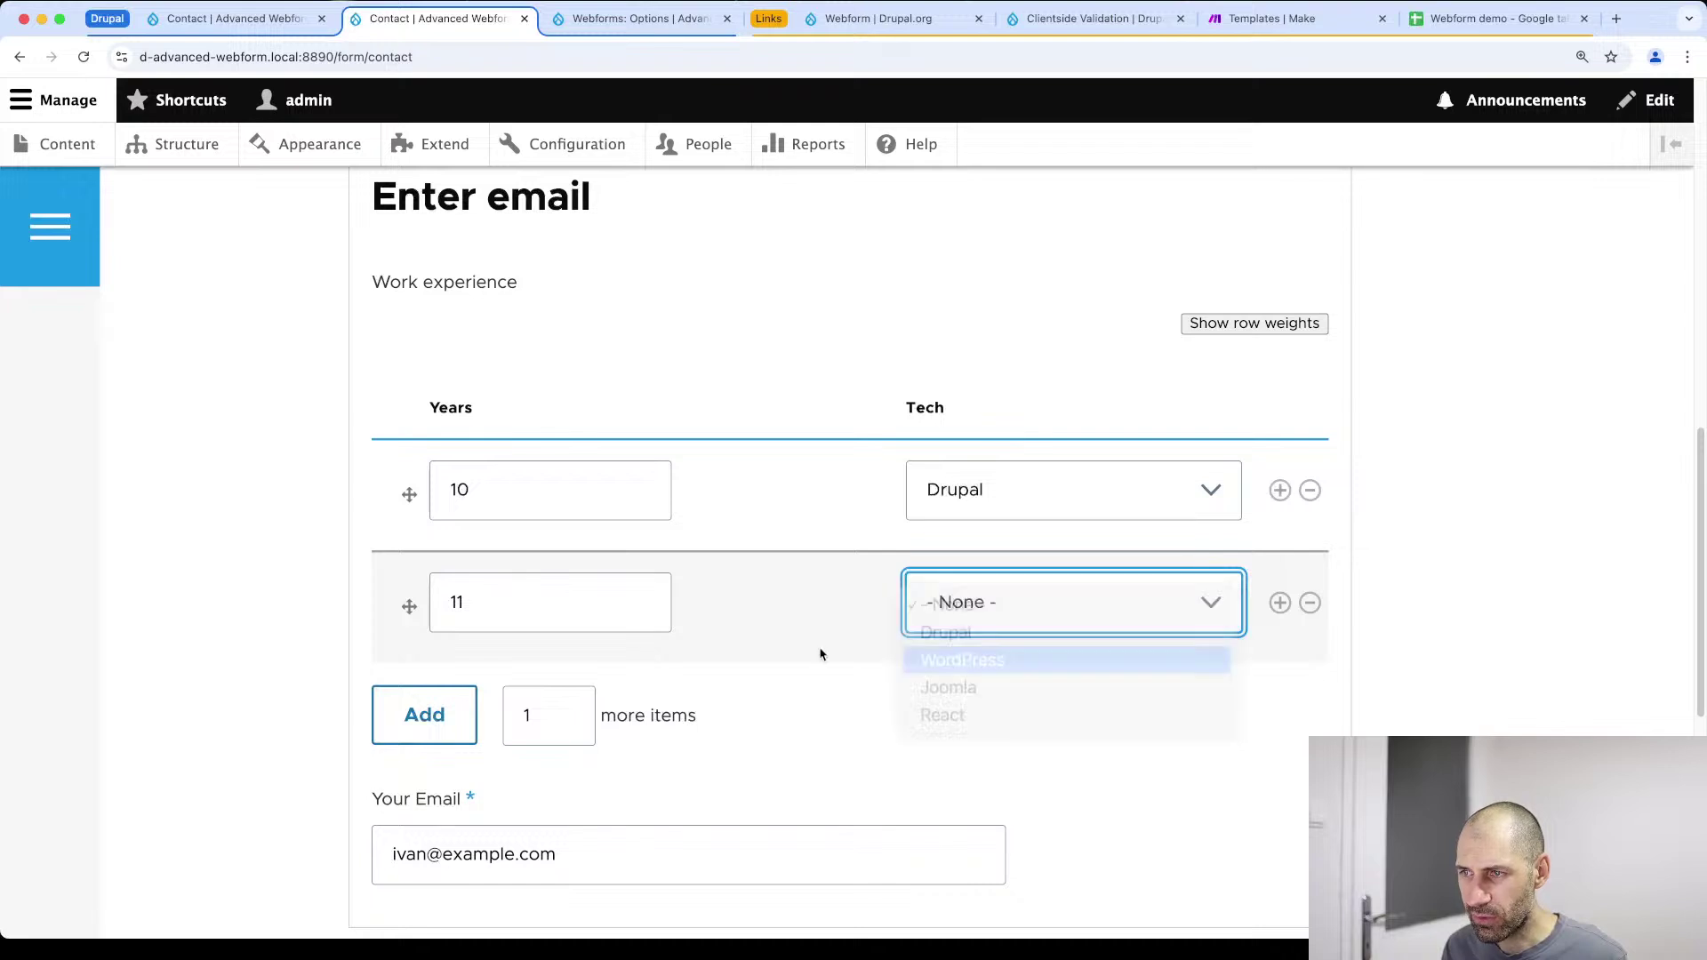
Add rows for 4 years React and 5 years Joomla, keeping Joomla last
{"action": "left_click", "coordinate": [418, 711]}
{"action": "left_click", "coordinate": [473, 716]}
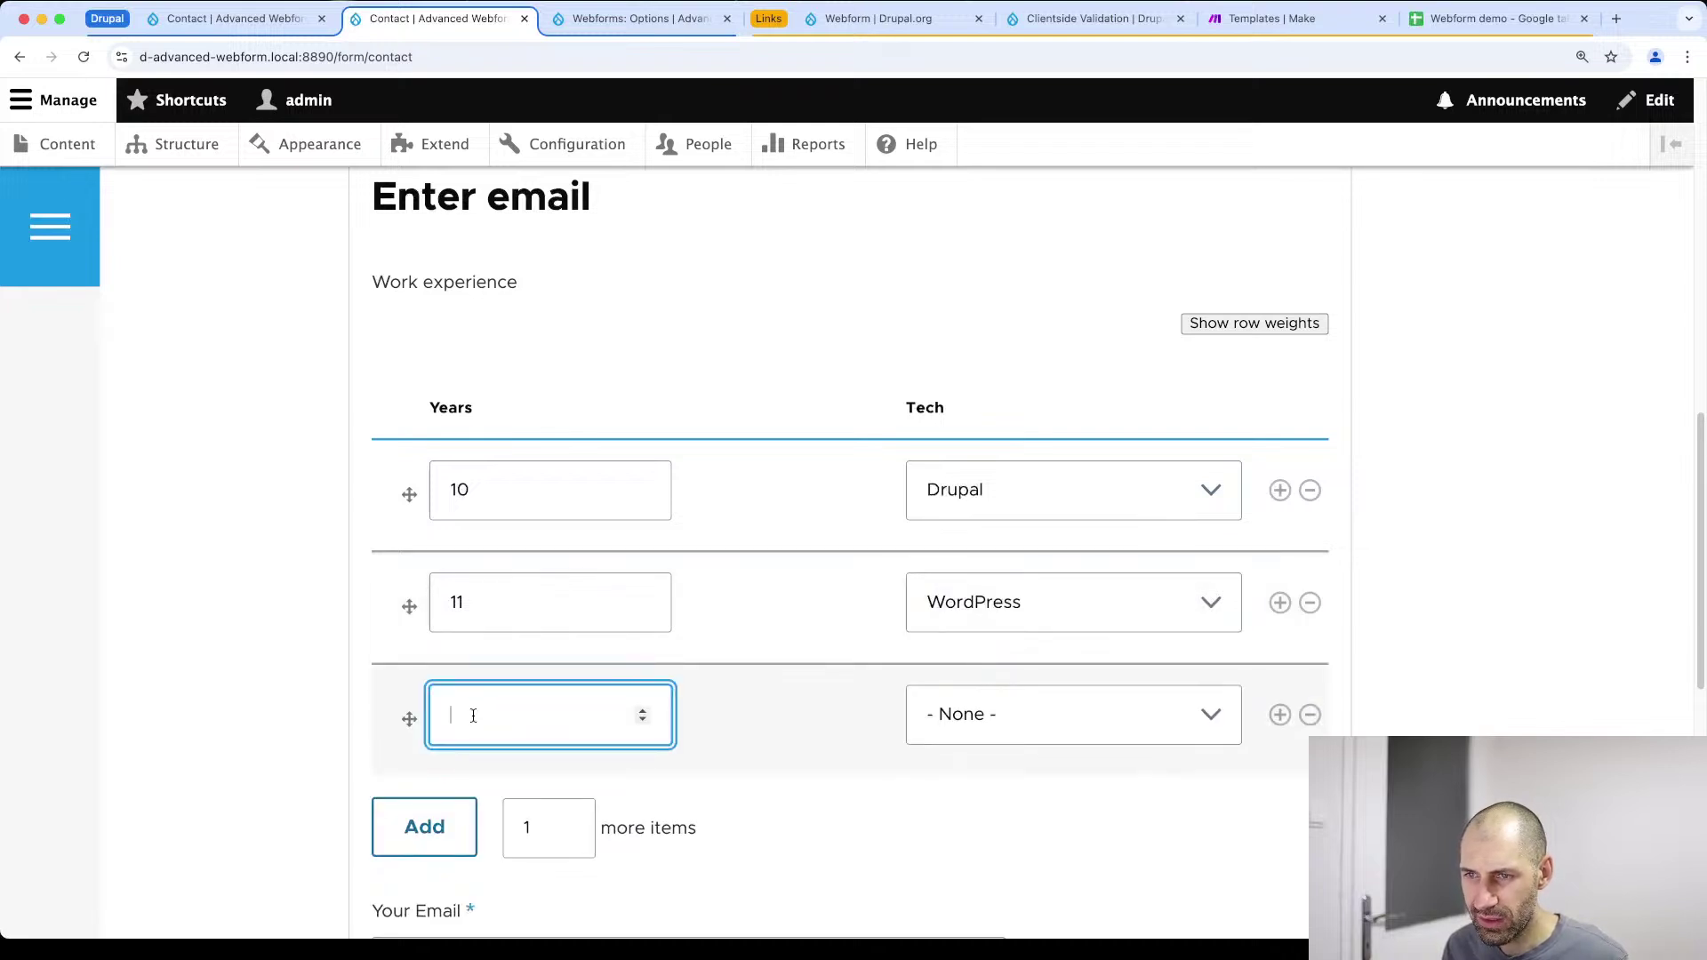
{"action": "type", "text": "4"}
{"action": "left_click", "coordinate": [983, 718]}
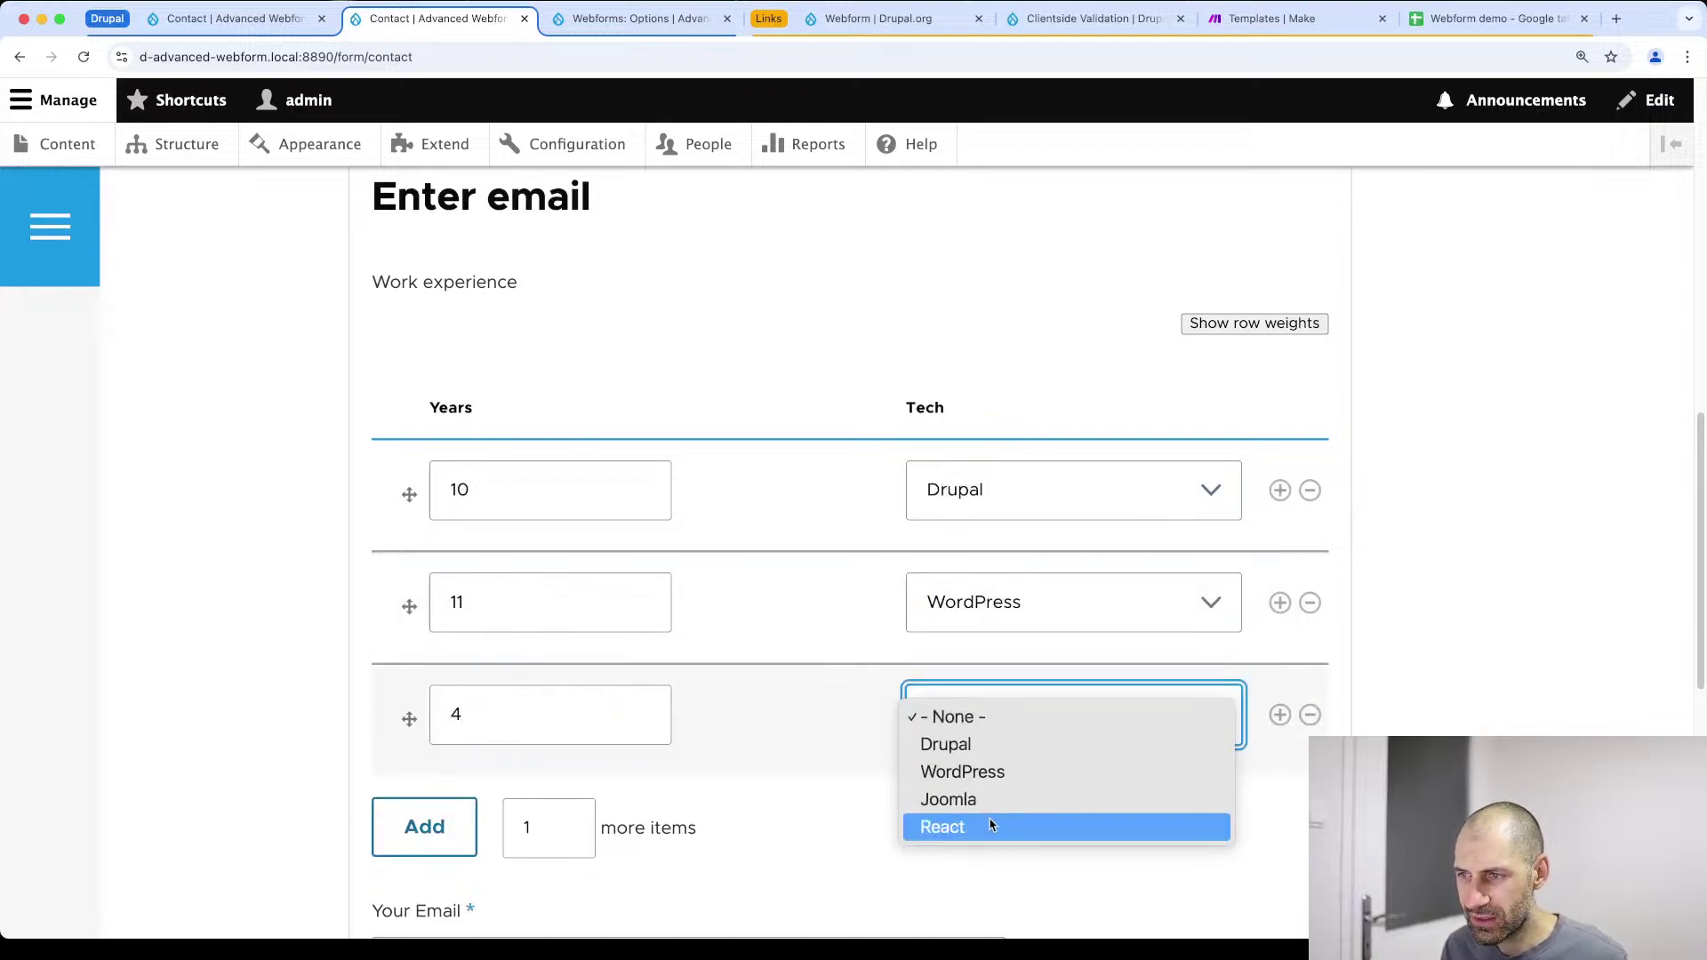
{"action": "left_click", "coordinate": [369, 832]}
{"action": "left_click", "coordinate": [424, 827]}
{"action": "left_click", "coordinate": [576, 787]}
{"action": "type", "text": "5"}
{"action": "left_click", "coordinate": [1058, 784]}
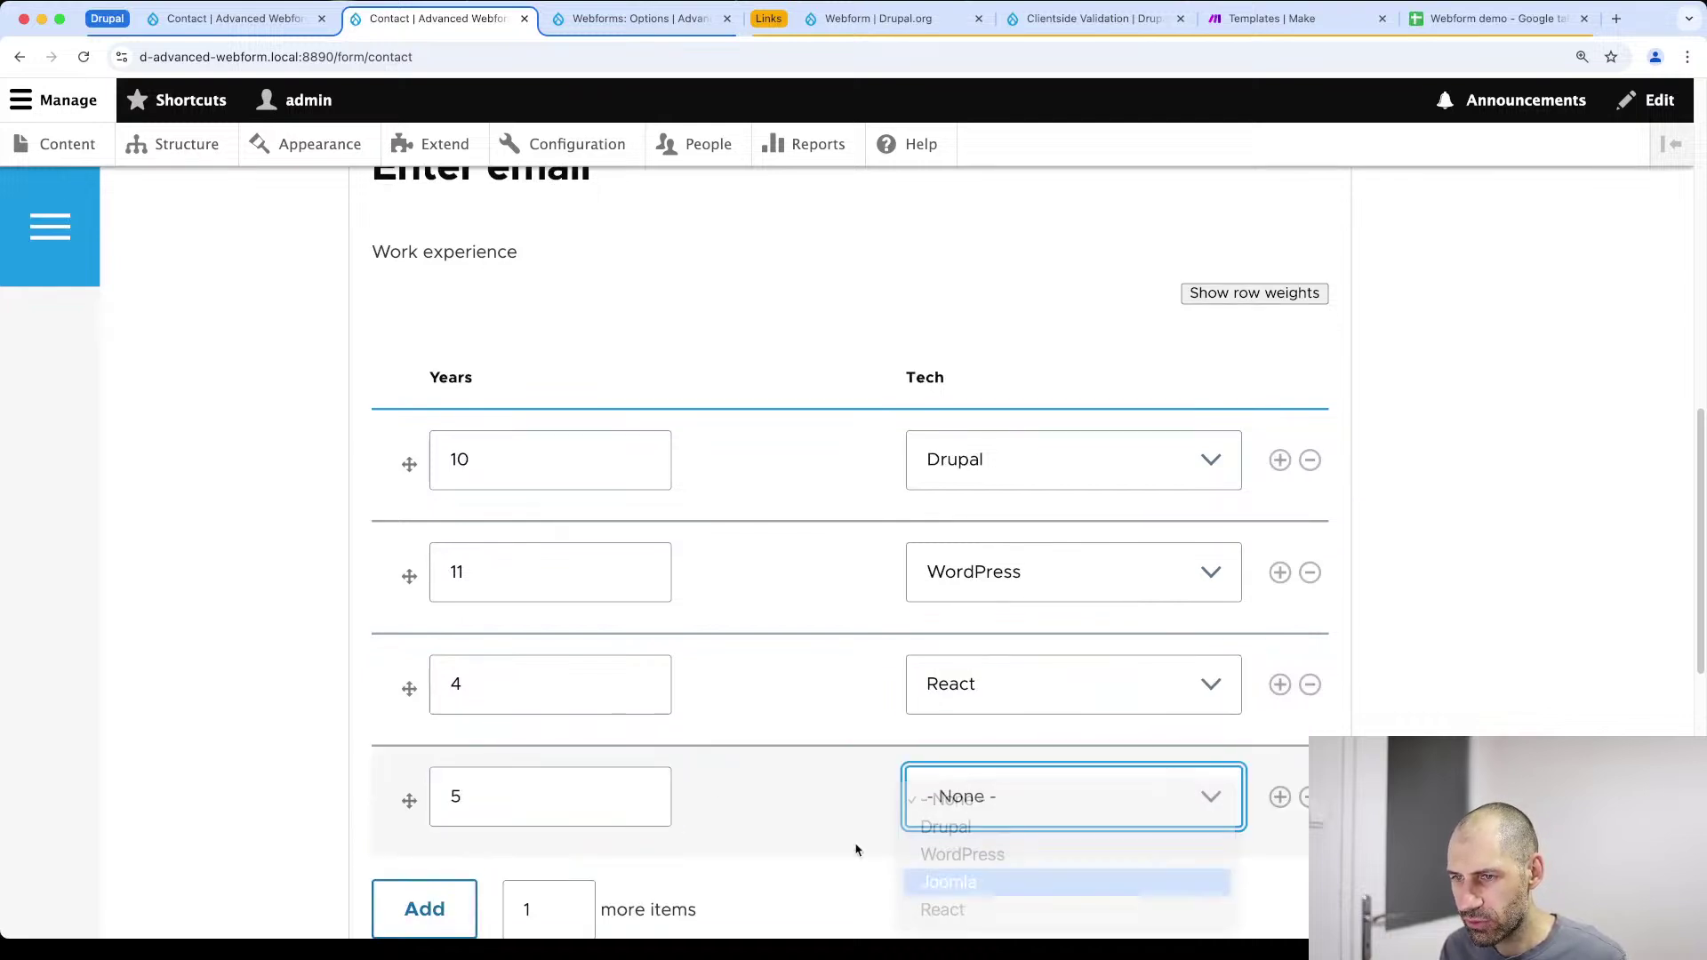
{"action": "left_click", "coordinate": [963, 875]}
{"action": "scroll", "coordinate": [606, 705], "scroll_direction": "down", "scroll_amount": 10}
{"action": "scroll", "coordinate": [476, 545], "scroll_direction": "up", "scroll_amount": 8}
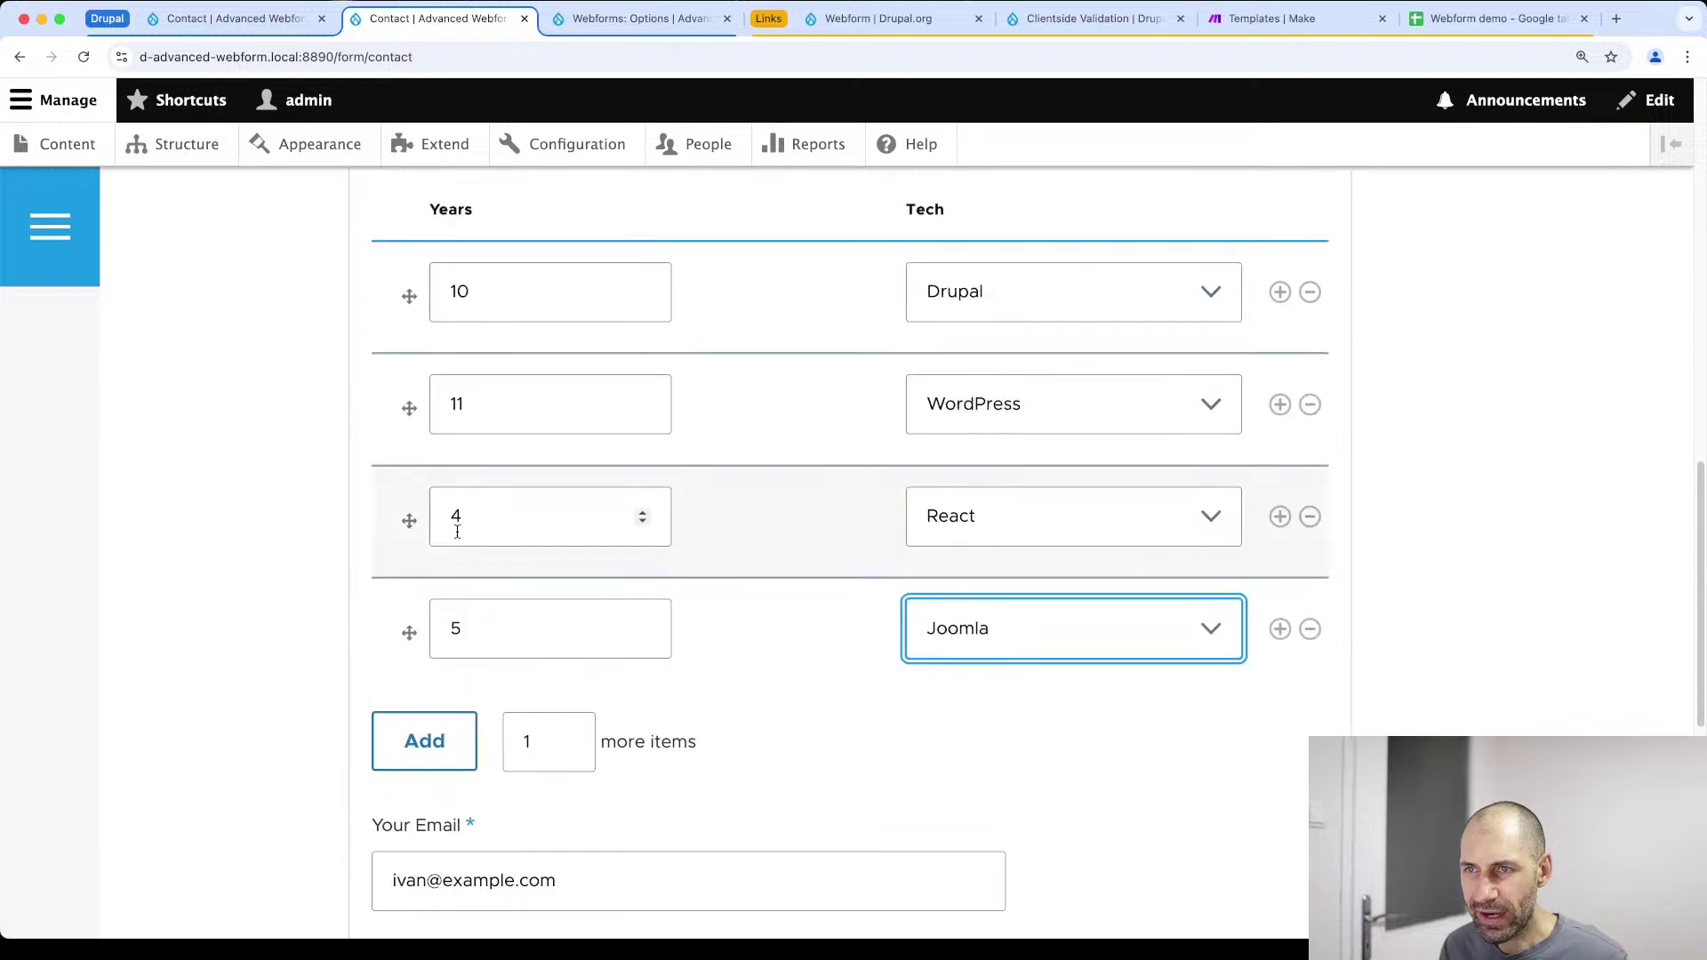
{"action": "mouse_move", "coordinate": [407, 628]}
{"action": "left_mouse_down"}
{"action": "mouse_move", "coordinate": [430, 354]}
{"action": "mouse_move", "coordinate": [408, 623]}
{"action": "left_mouse_up"}
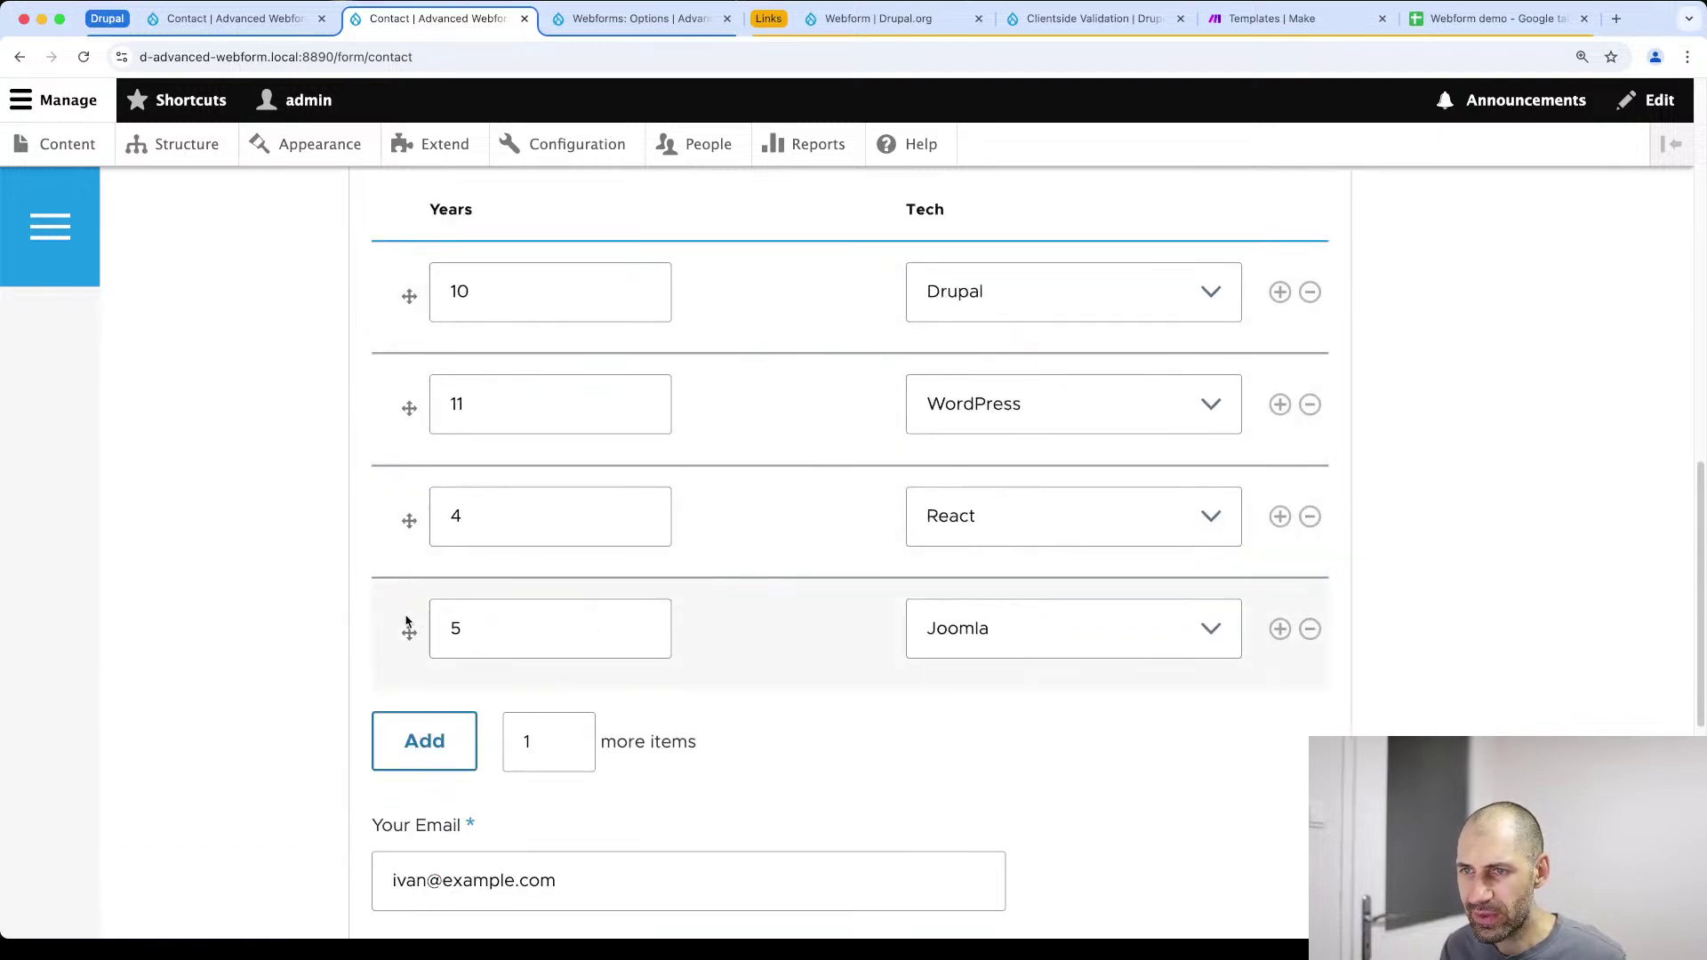
{"action": "scroll", "coordinate": [457, 705], "scroll_direction": "down", "scroll_amount": 5}
Fill subject 'asd' and message 'asdasdasd', then send the contact form
{"action": "left_click", "coordinate": [608, 663]}
{"action": "left_click", "coordinate": [550, 532]}
{"action": "type", "text": "asd"}
{"action": "left_click", "coordinate": [602, 642]}
{"action": "left_click", "coordinate": [579, 602]}
{"action": "type", "text": "asdasdasd"}
{"action": "left_click", "coordinate": [605, 754]}
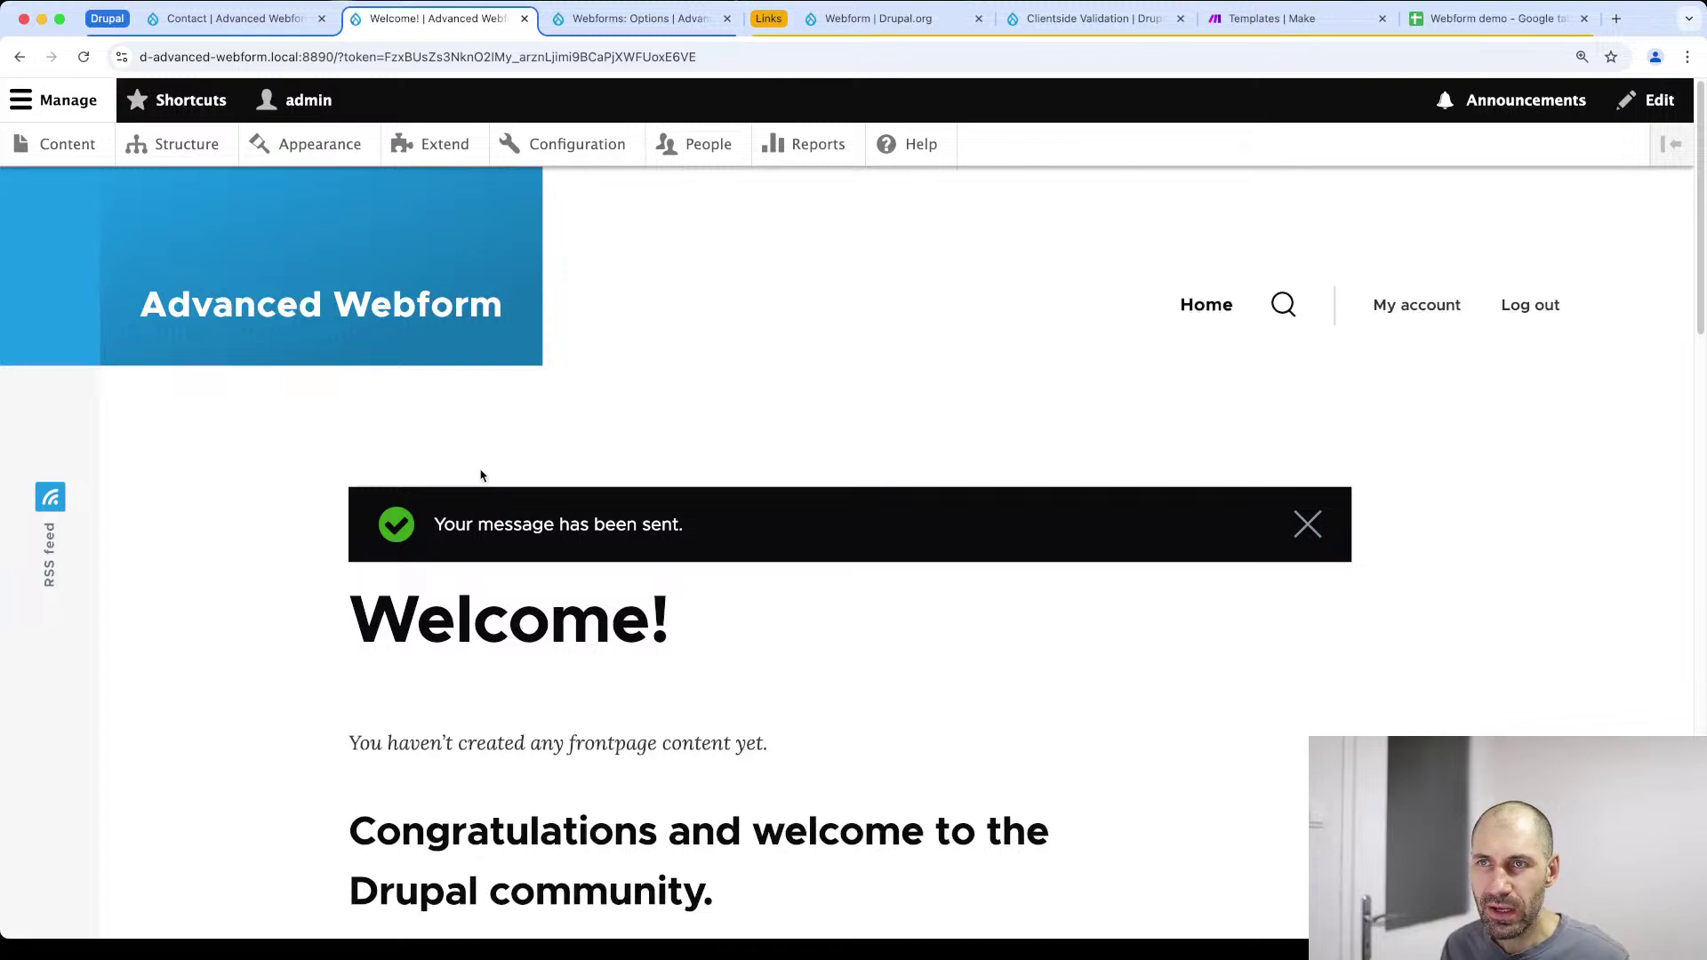
Open the Contact webform's Results and browse the submissions table
{"action": "left_click", "coordinate": [261, 22]}
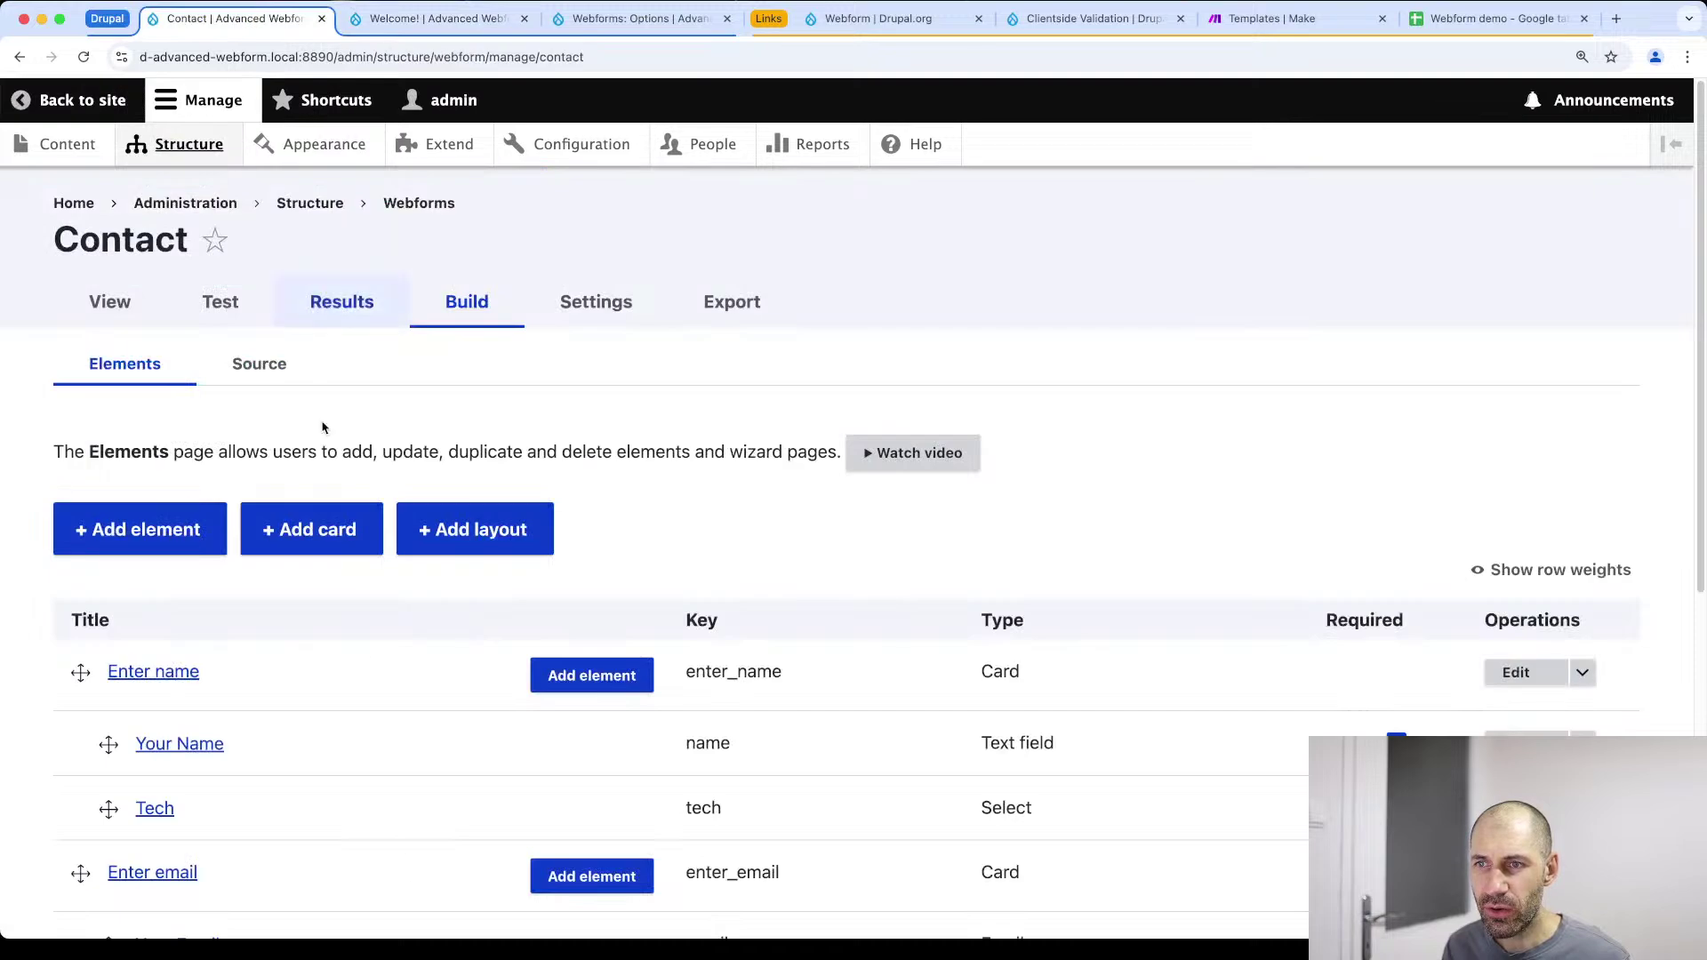
{"action": "left_click", "coordinate": [320, 302]}
{"action": "scroll", "coordinate": [392, 483], "scroll_direction": "down", "scroll_amount": 6}
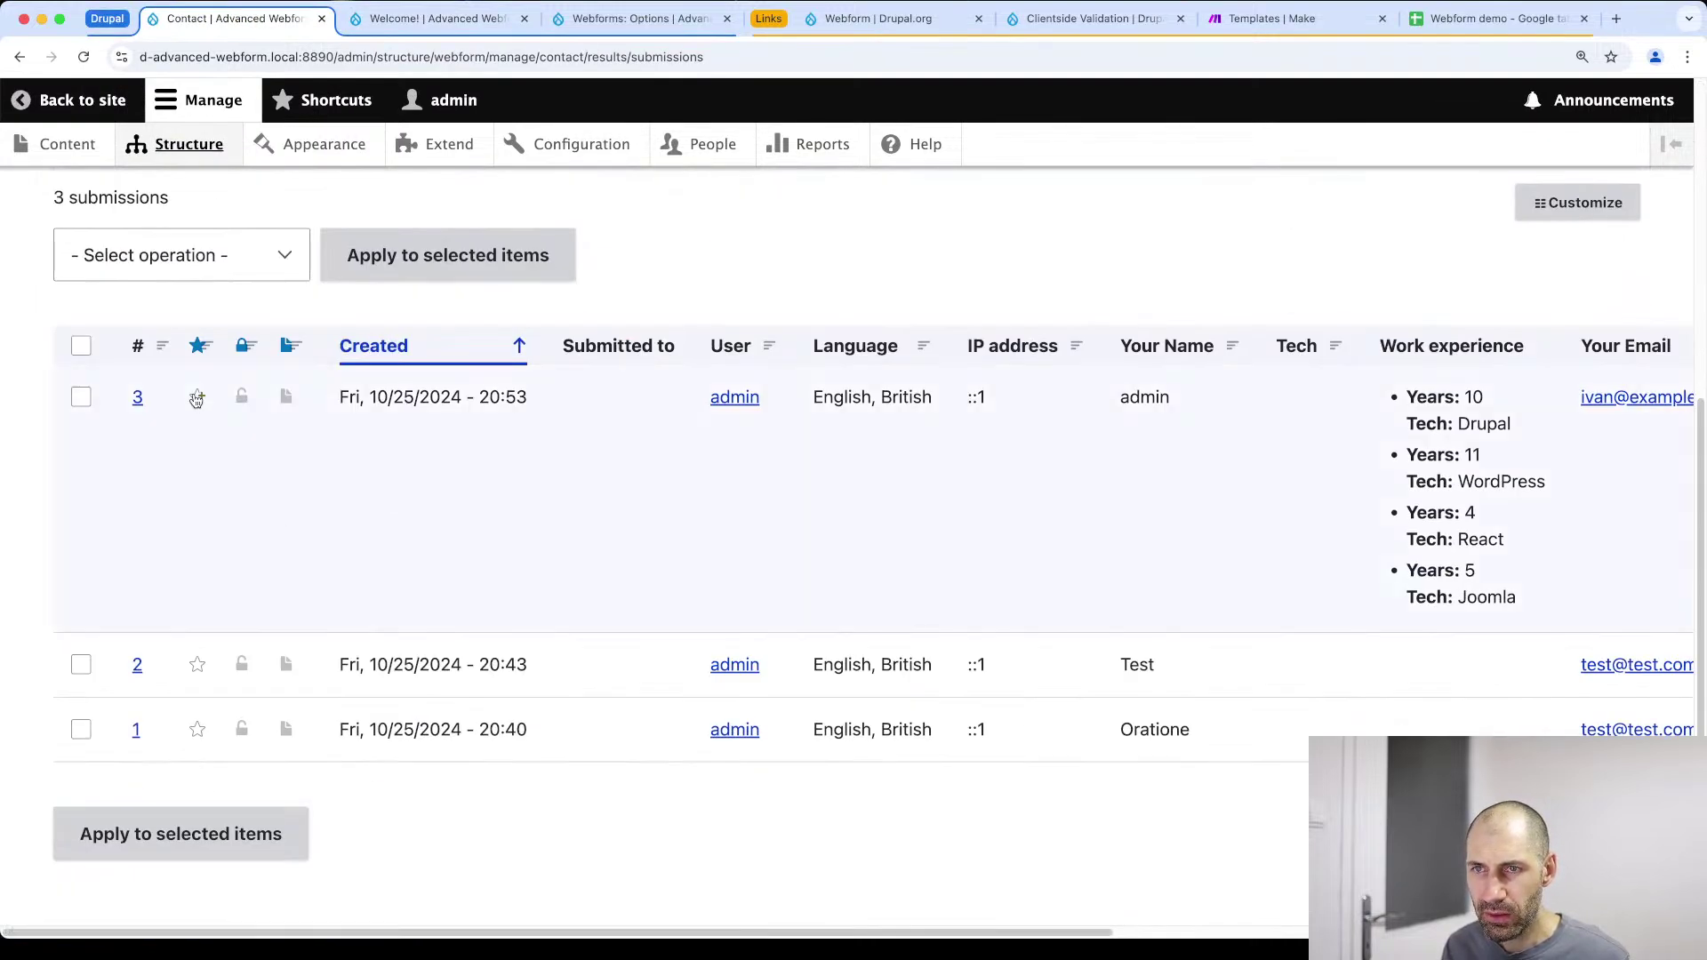
{"action": "scroll", "coordinate": [1487, 521], "scroll_direction": "right", "scroll_amount": 10}
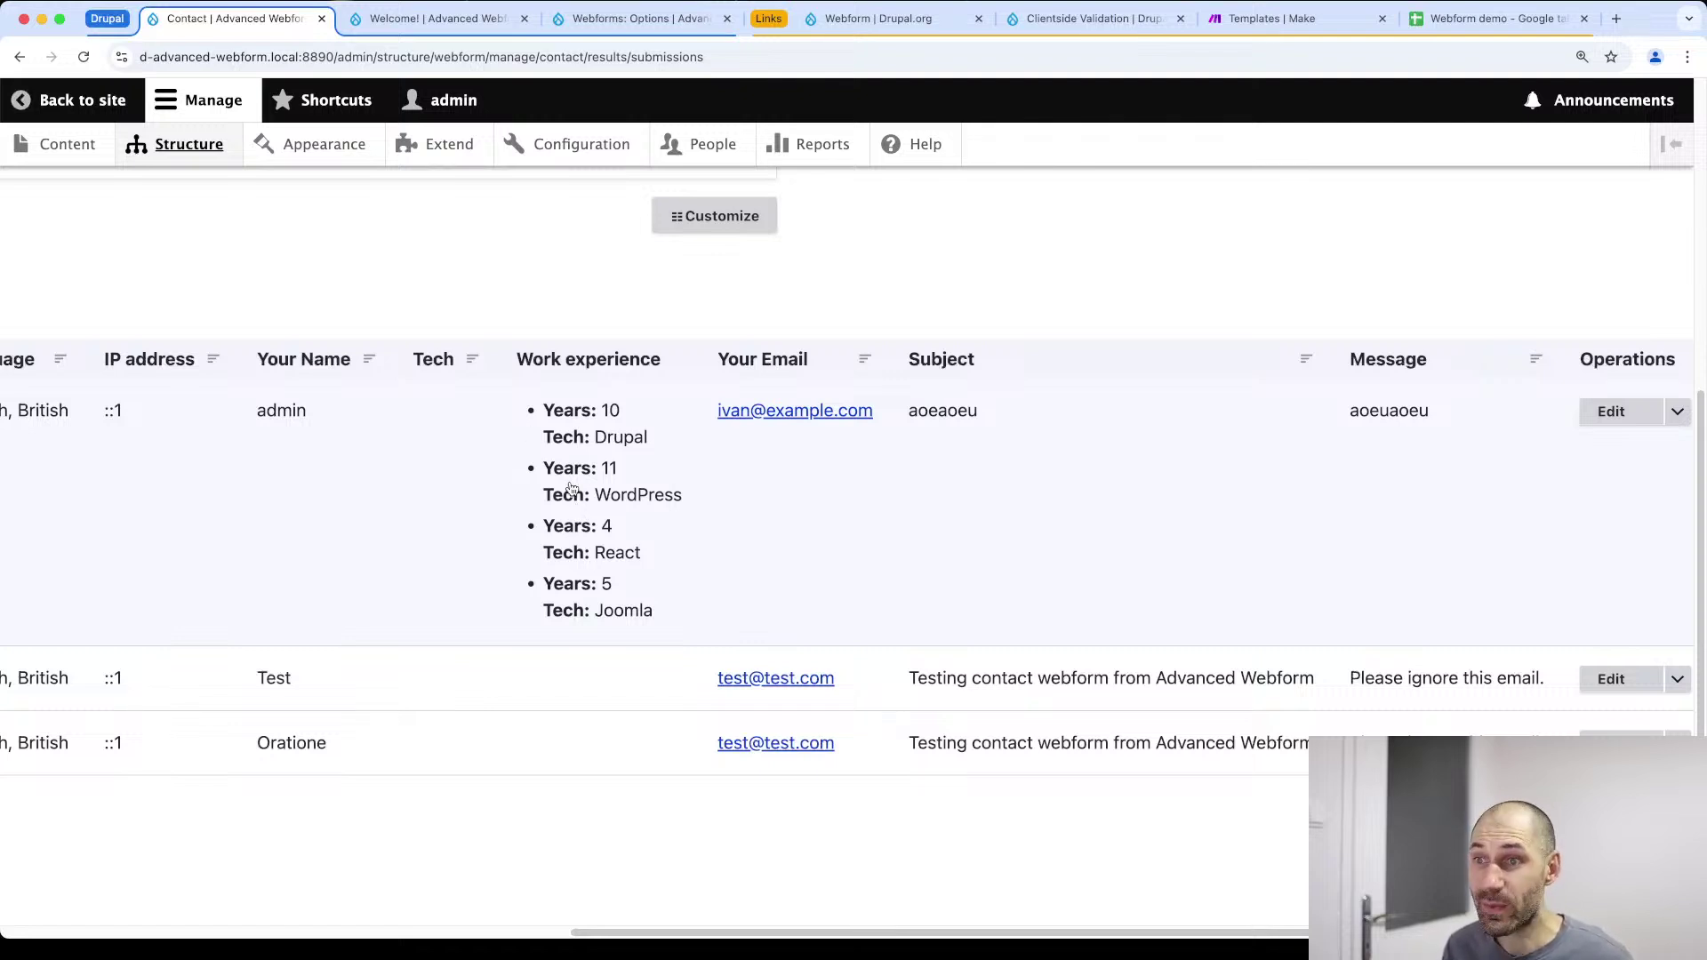
{"action": "scroll", "coordinate": [572, 488], "scroll_direction": "left", "scroll_amount": 10}
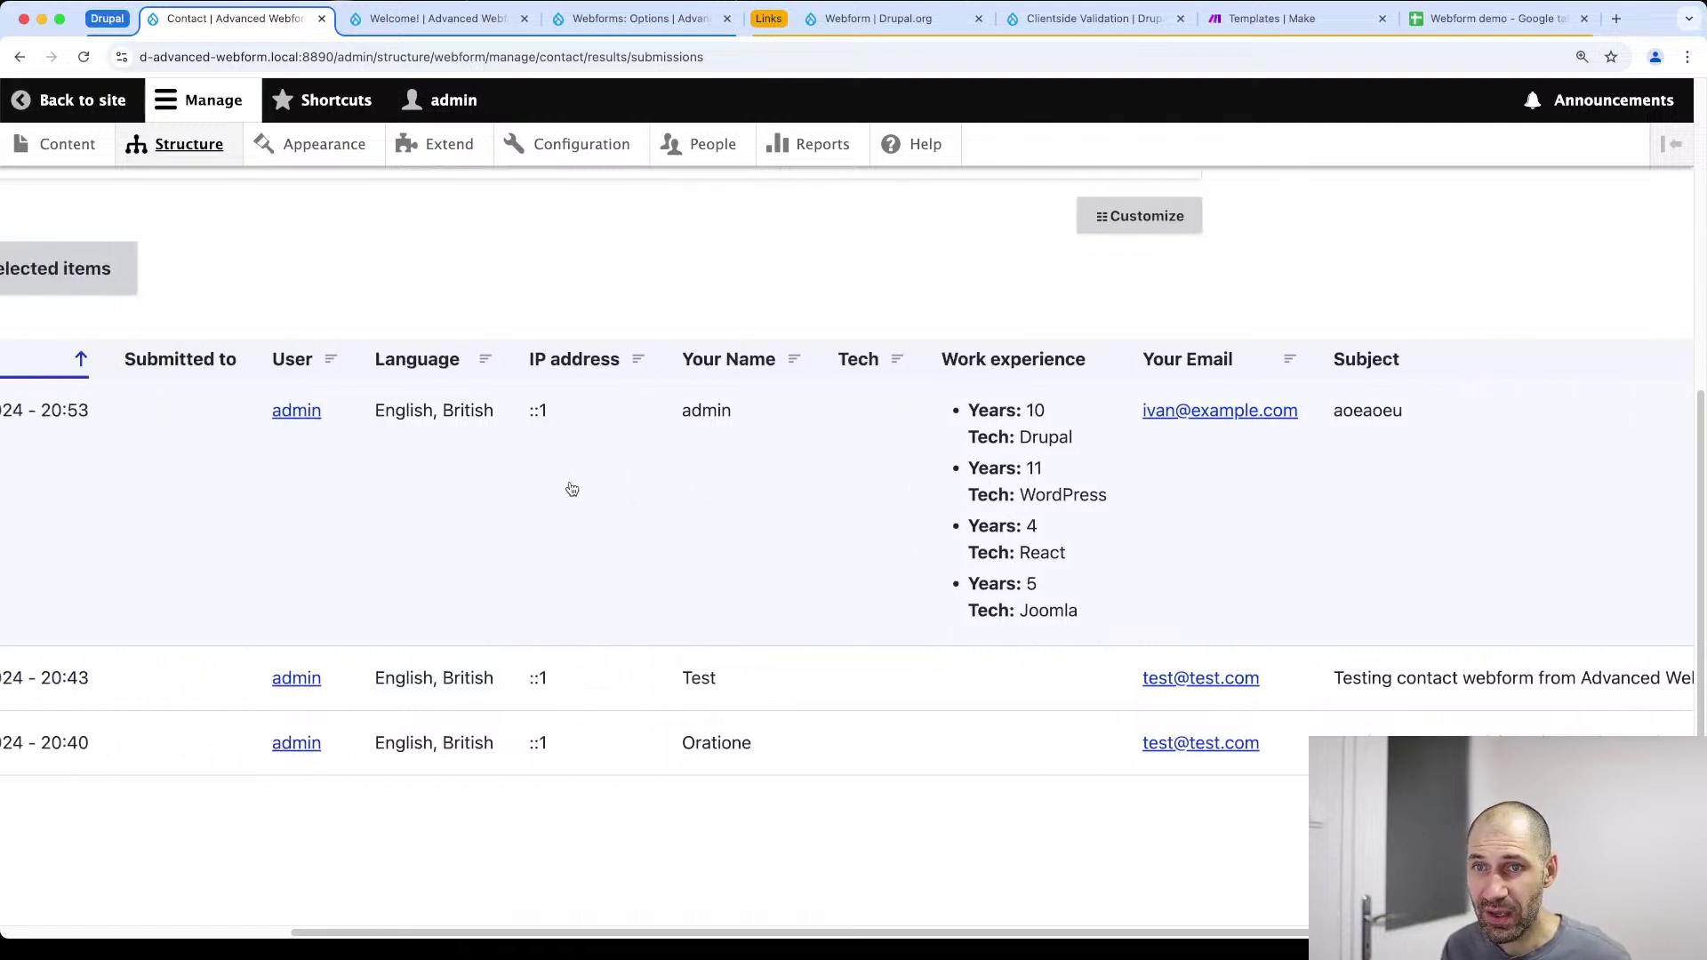
Open submission #3 and review its four saved Work experience rows
{"action": "left_click", "coordinate": [138, 410]}
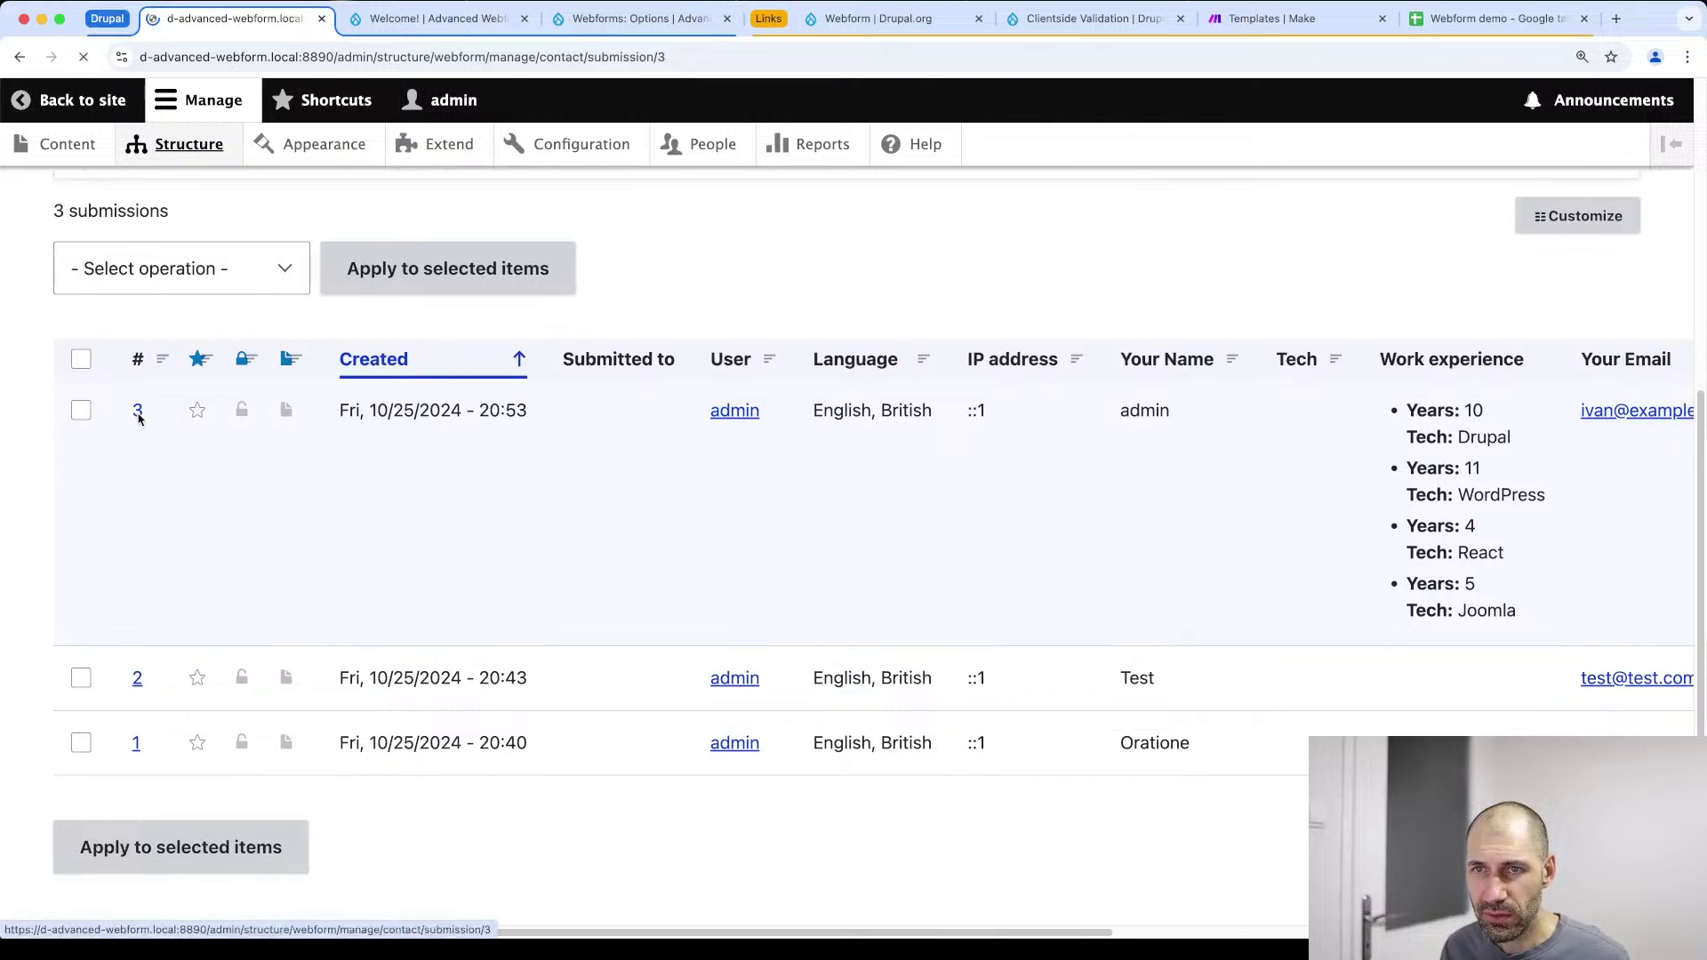
{"action": "scroll", "coordinate": [244, 667], "scroll_direction": "down", "scroll_amount": 8}
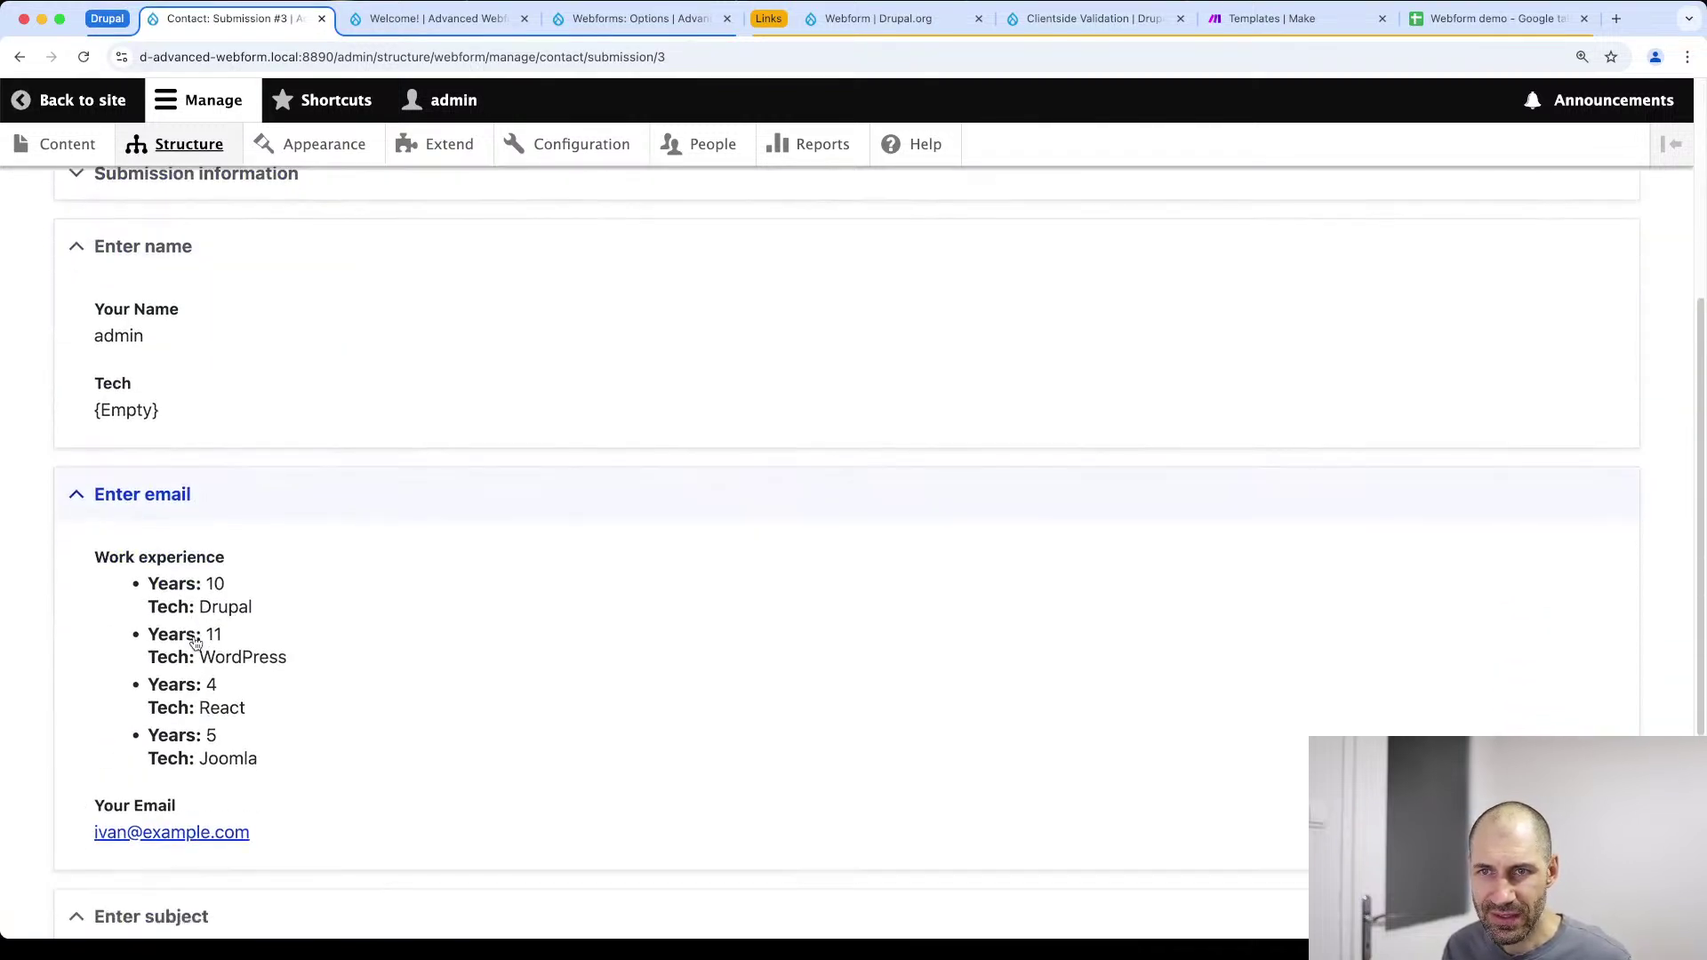
{"action": "left_click_drag", "start_coordinate": [94, 274], "coordinate": [265, 482]}
{"action": "left_click", "coordinate": [266, 482]}
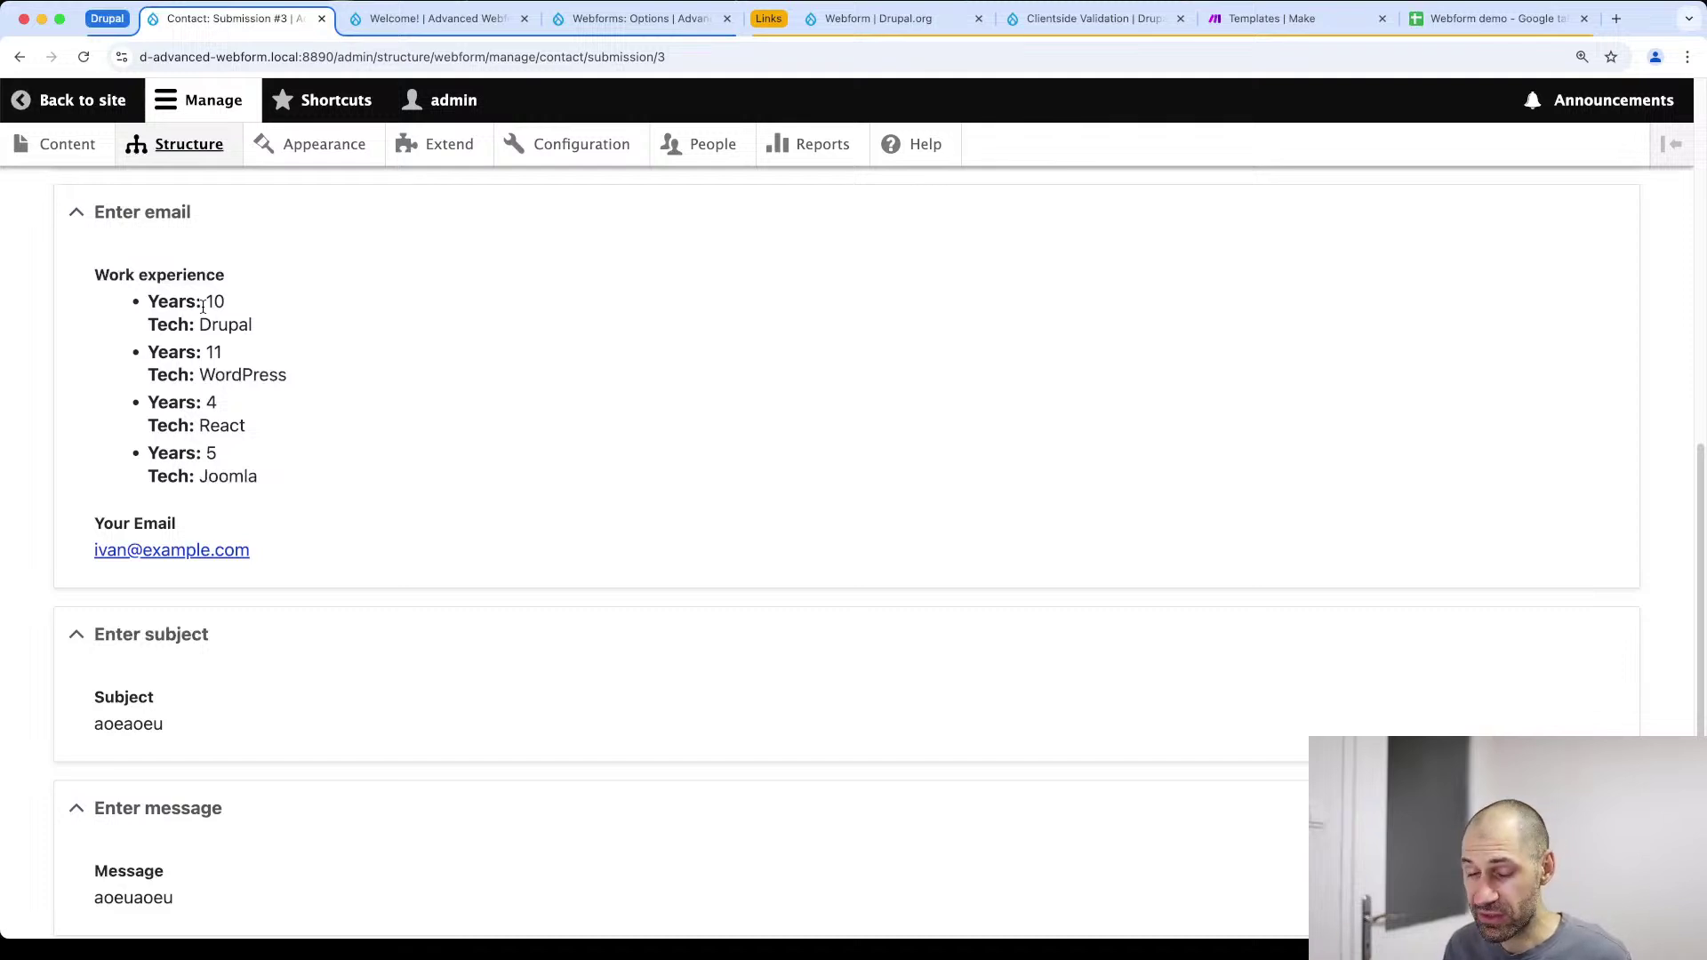
{"action": "scroll", "coordinate": [277, 400], "scroll_direction": "up", "scroll_amount": 10}
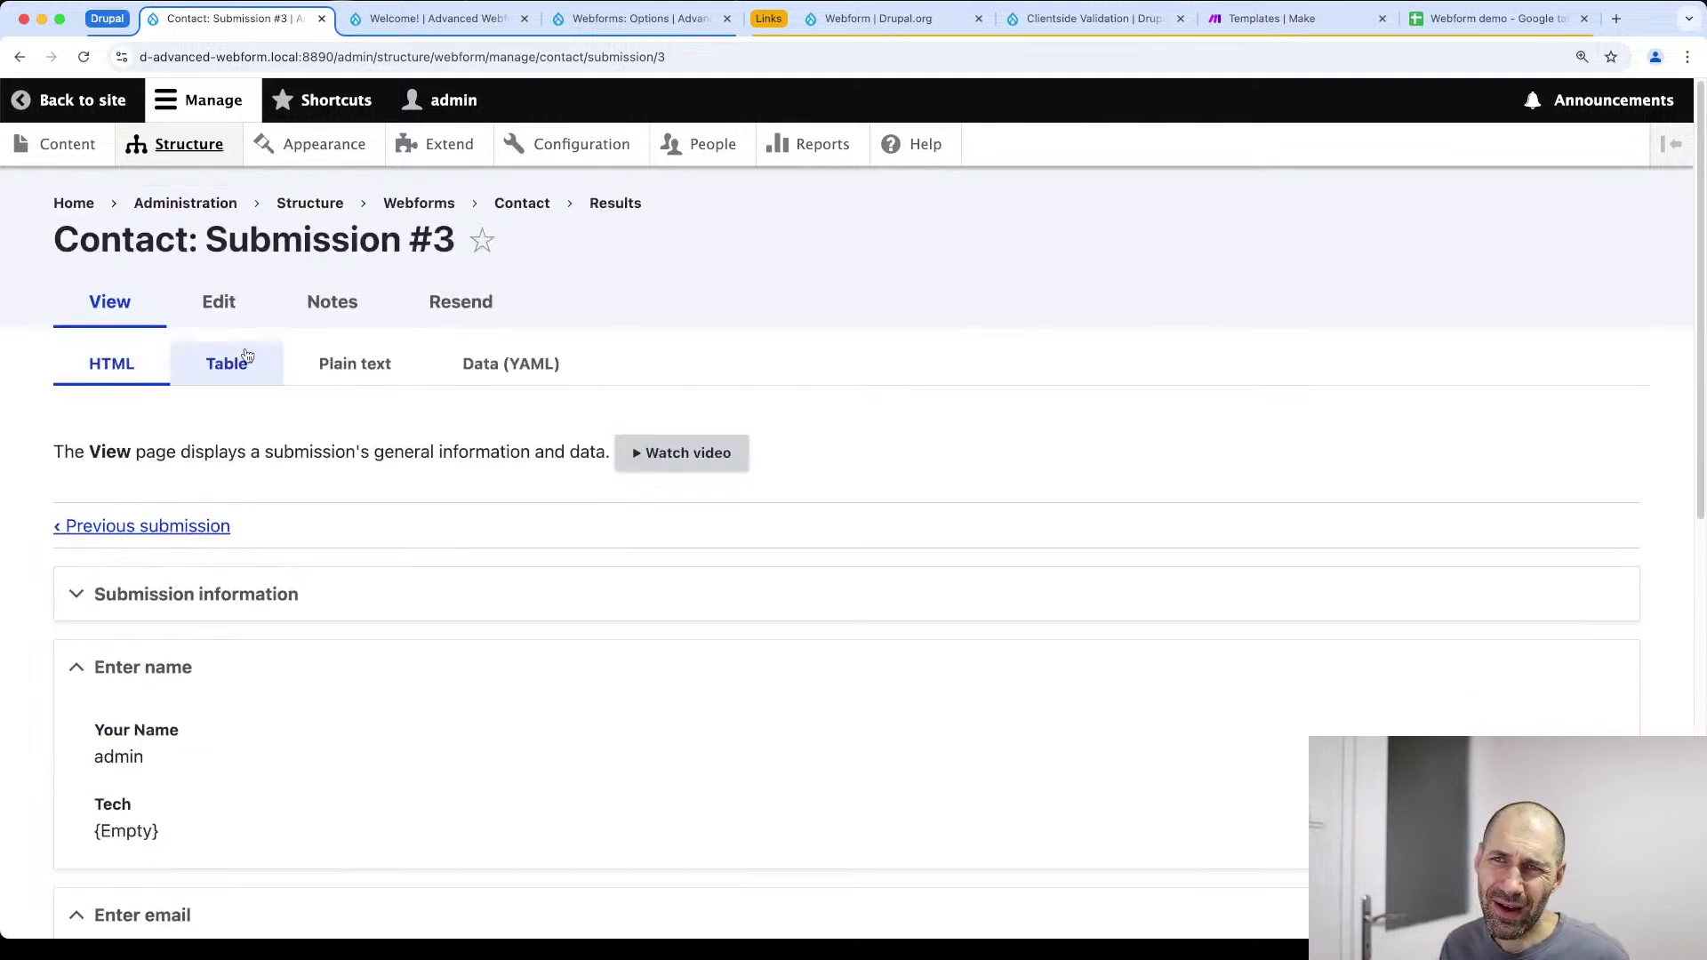
Reload the element list, edit Work experience, and check ex_tech remains a Select type
{"action": "key", "text": "super+bracketleft"}
{"action": "key", "text": "super+bracketleft"}
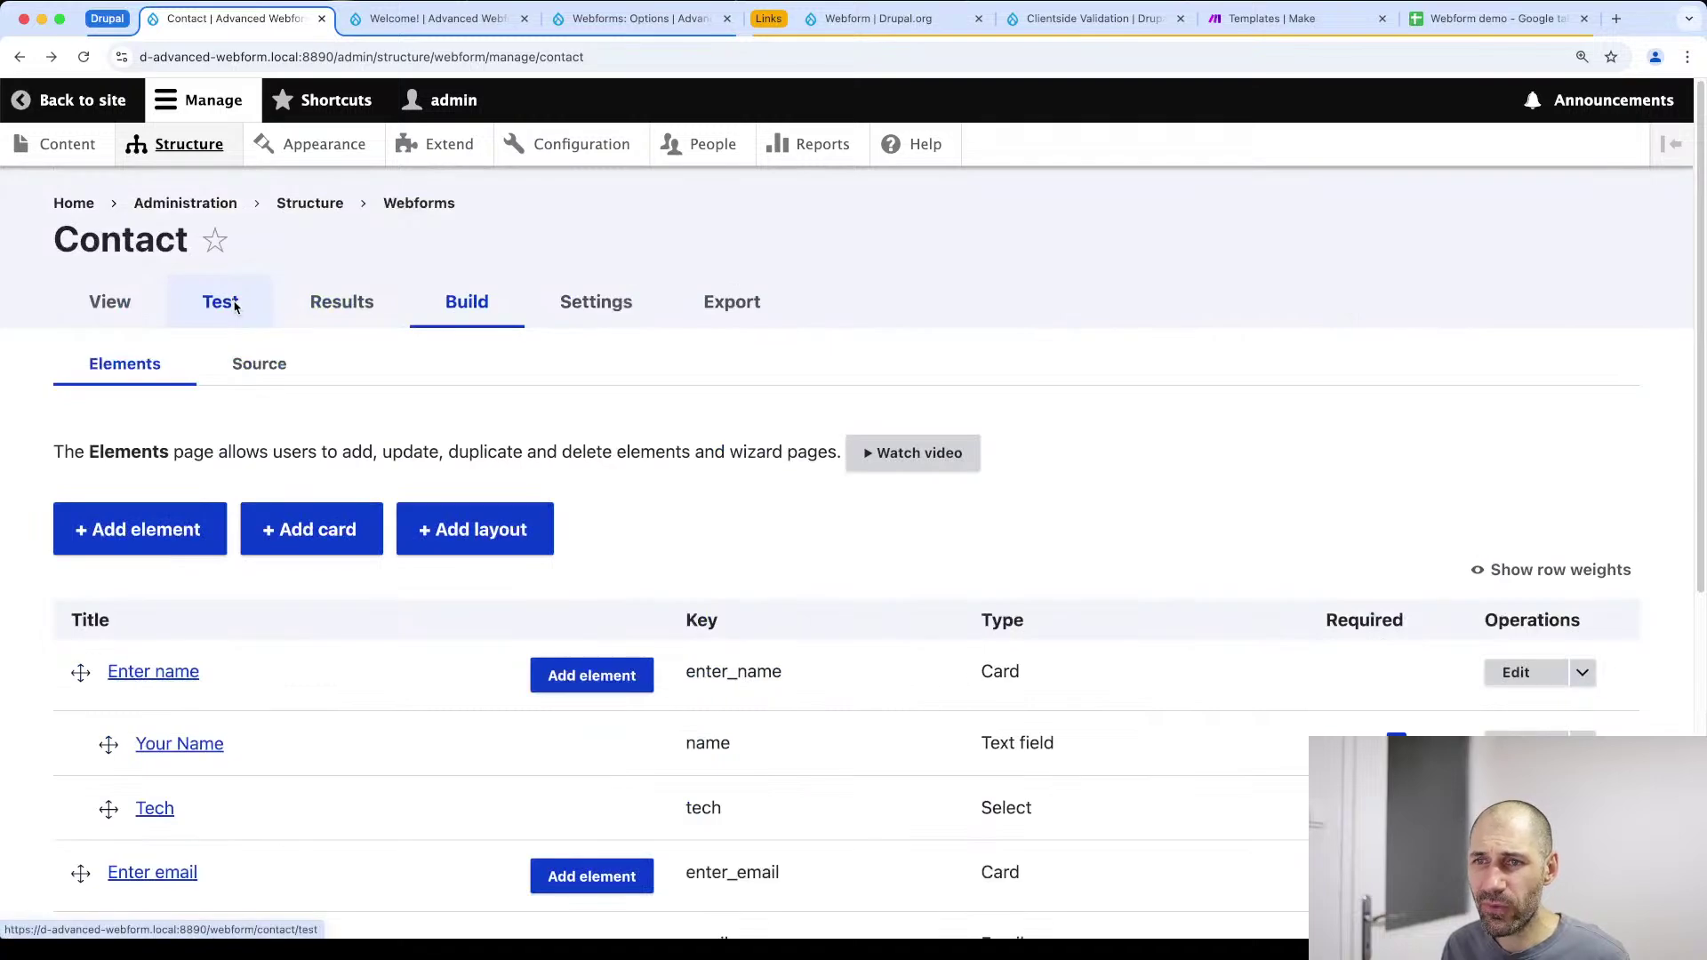
{"action": "scroll", "coordinate": [317, 526], "scroll_direction": "down", "scroll_amount": 6}
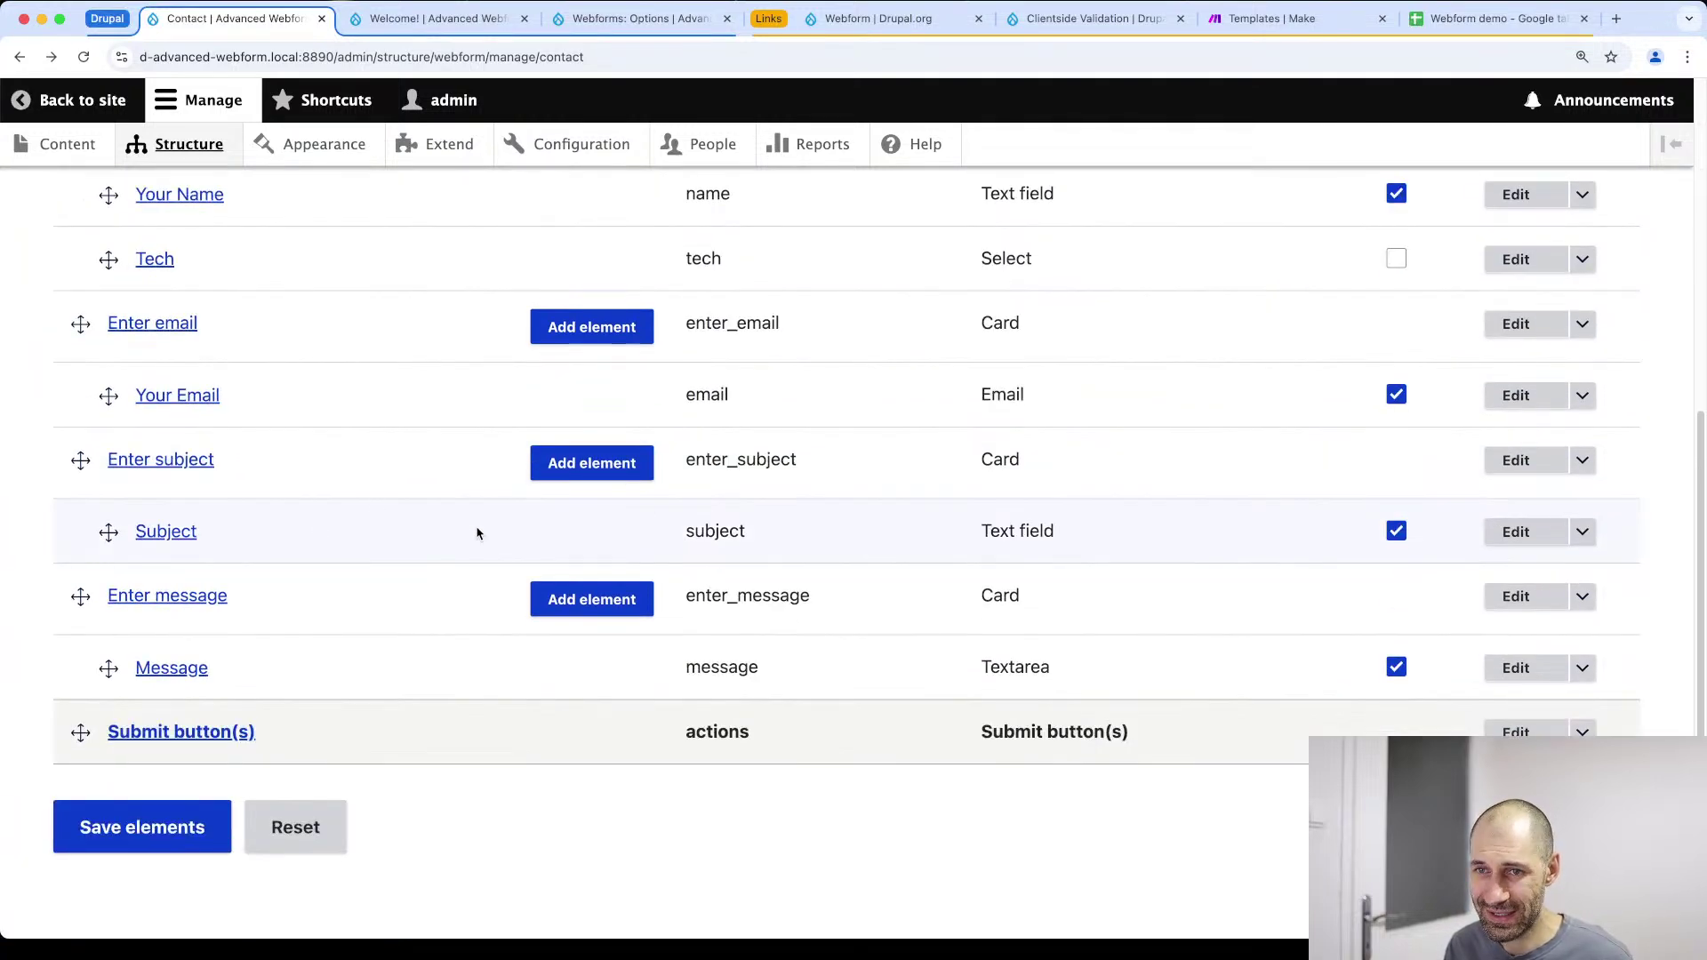
{"action": "key", "text": "super+r"}
{"action": "left_click", "coordinate": [1505, 382]}
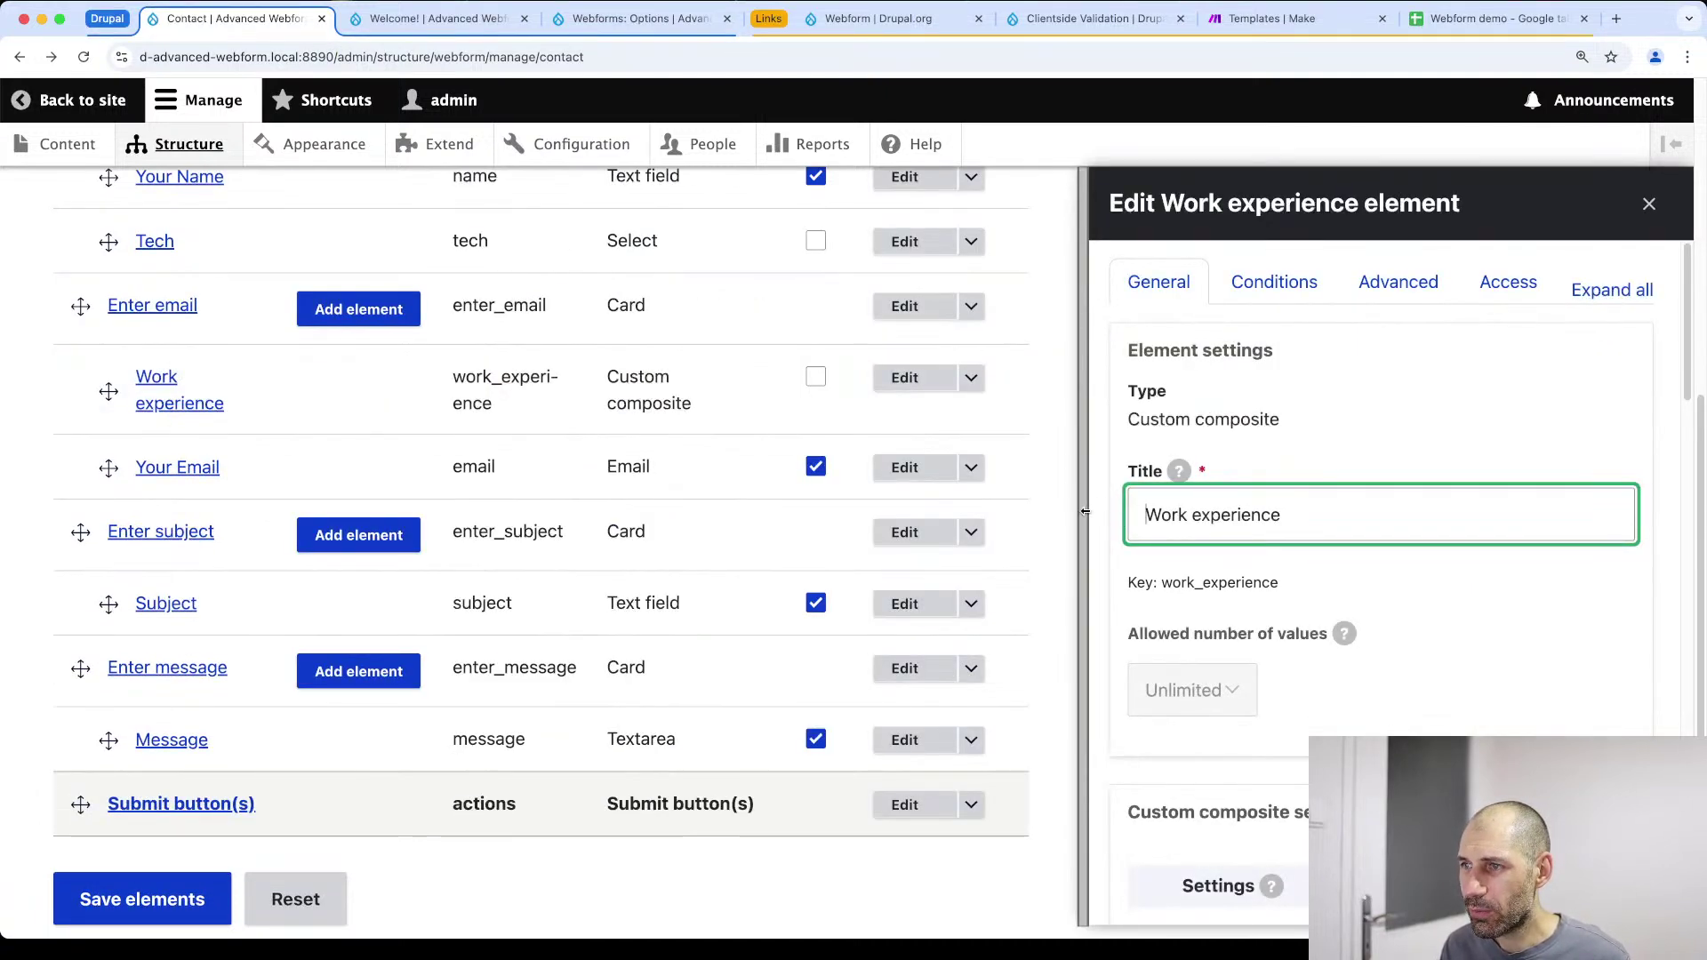
{"action": "scroll", "coordinate": [560, 579], "scroll_direction": "down", "scroll_amount": 10}
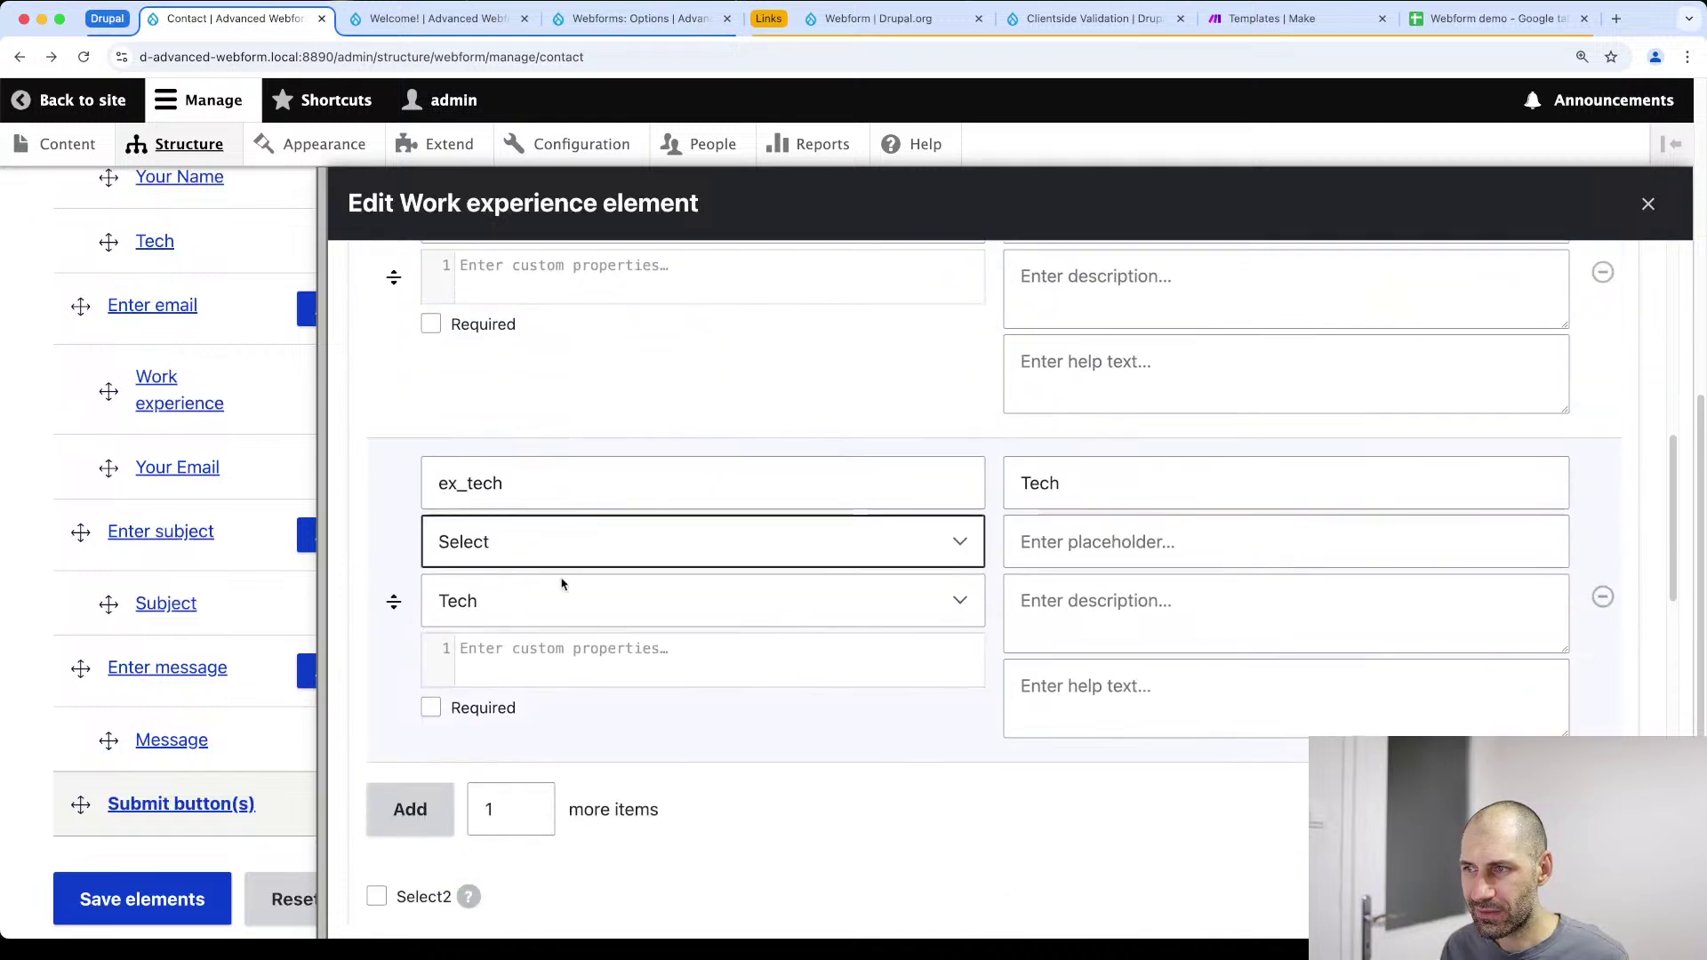
{"action": "key", "text": "Tab"}
{"action": "key", "text": "Tab"}
{"action": "key", "text": "Tab"}
{"action": "key", "text": "Tab"}
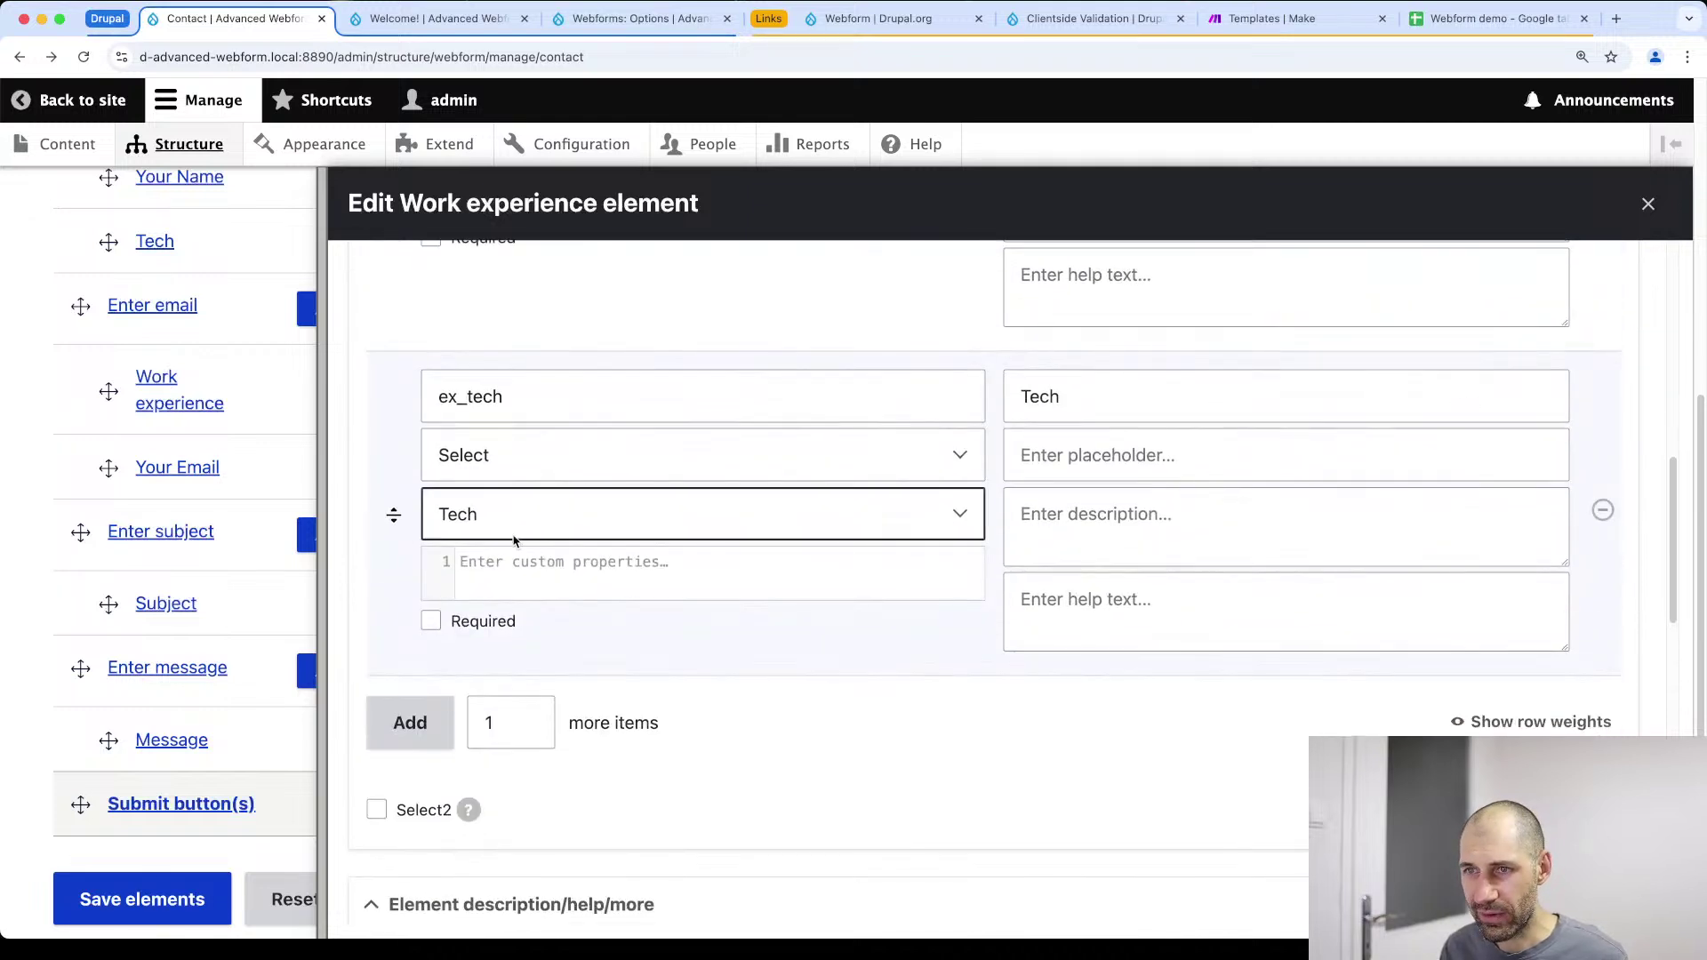
{"action": "left_click", "coordinate": [580, 456]}
{"action": "scroll", "coordinate": [587, 489], "scroll_direction": "up", "scroll_amount": 5}
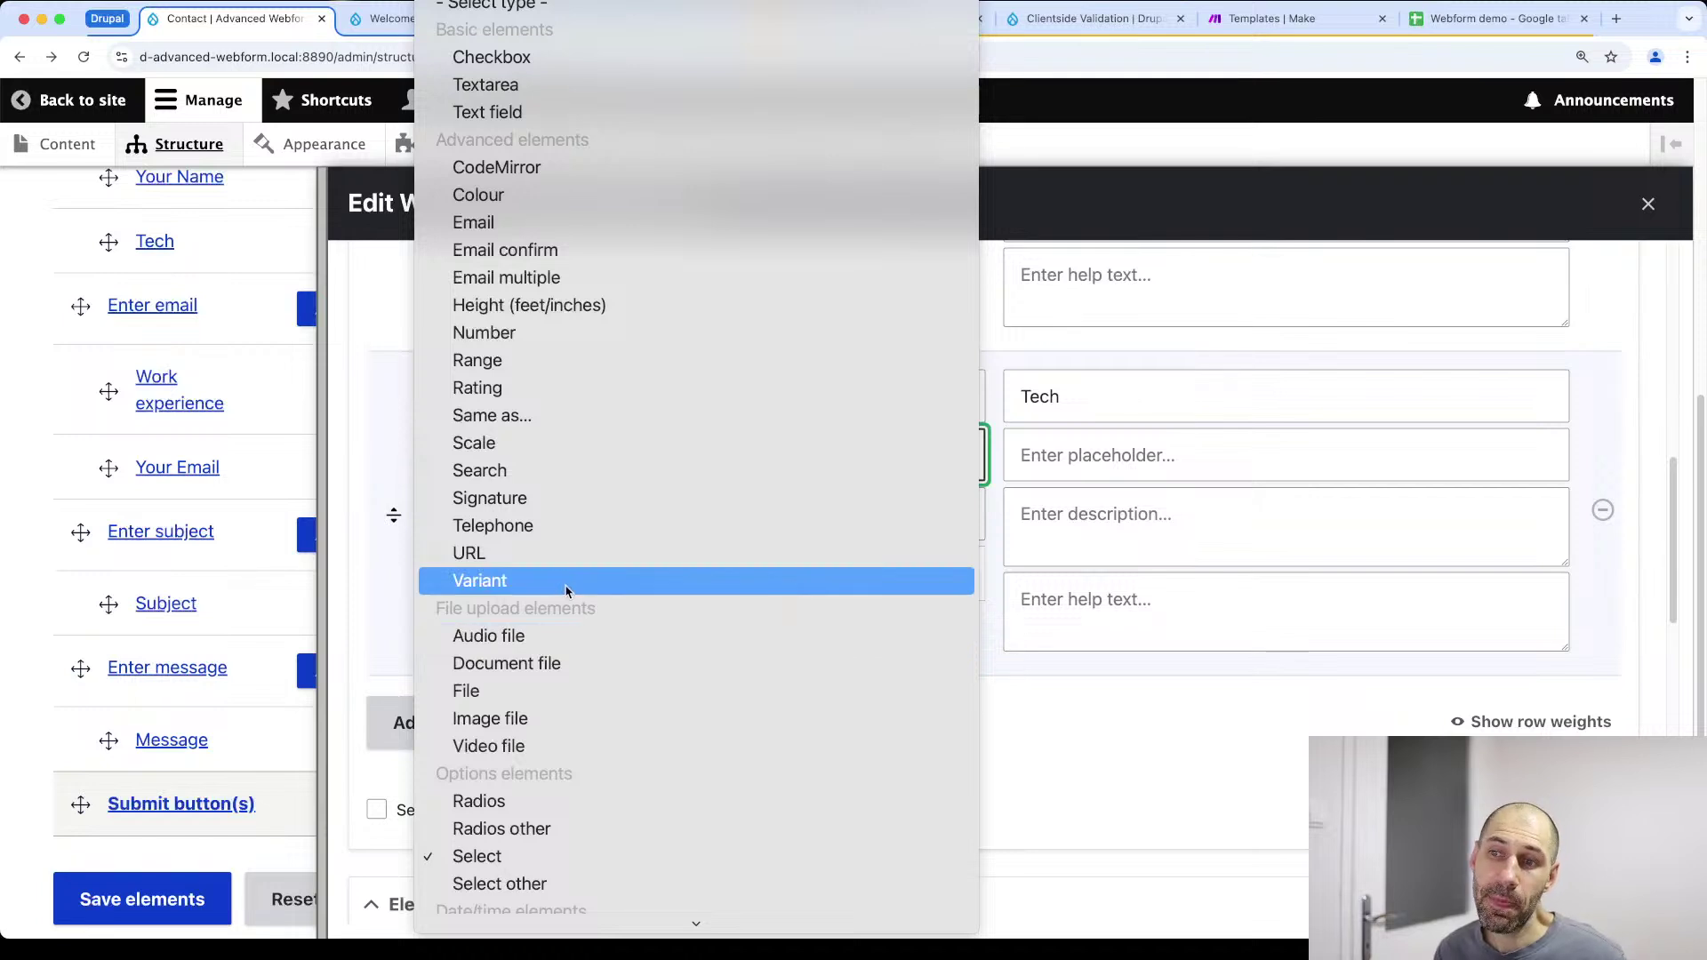
{"action": "scroll", "coordinate": [594, 656], "scroll_direction": "down", "scroll_amount": 3}
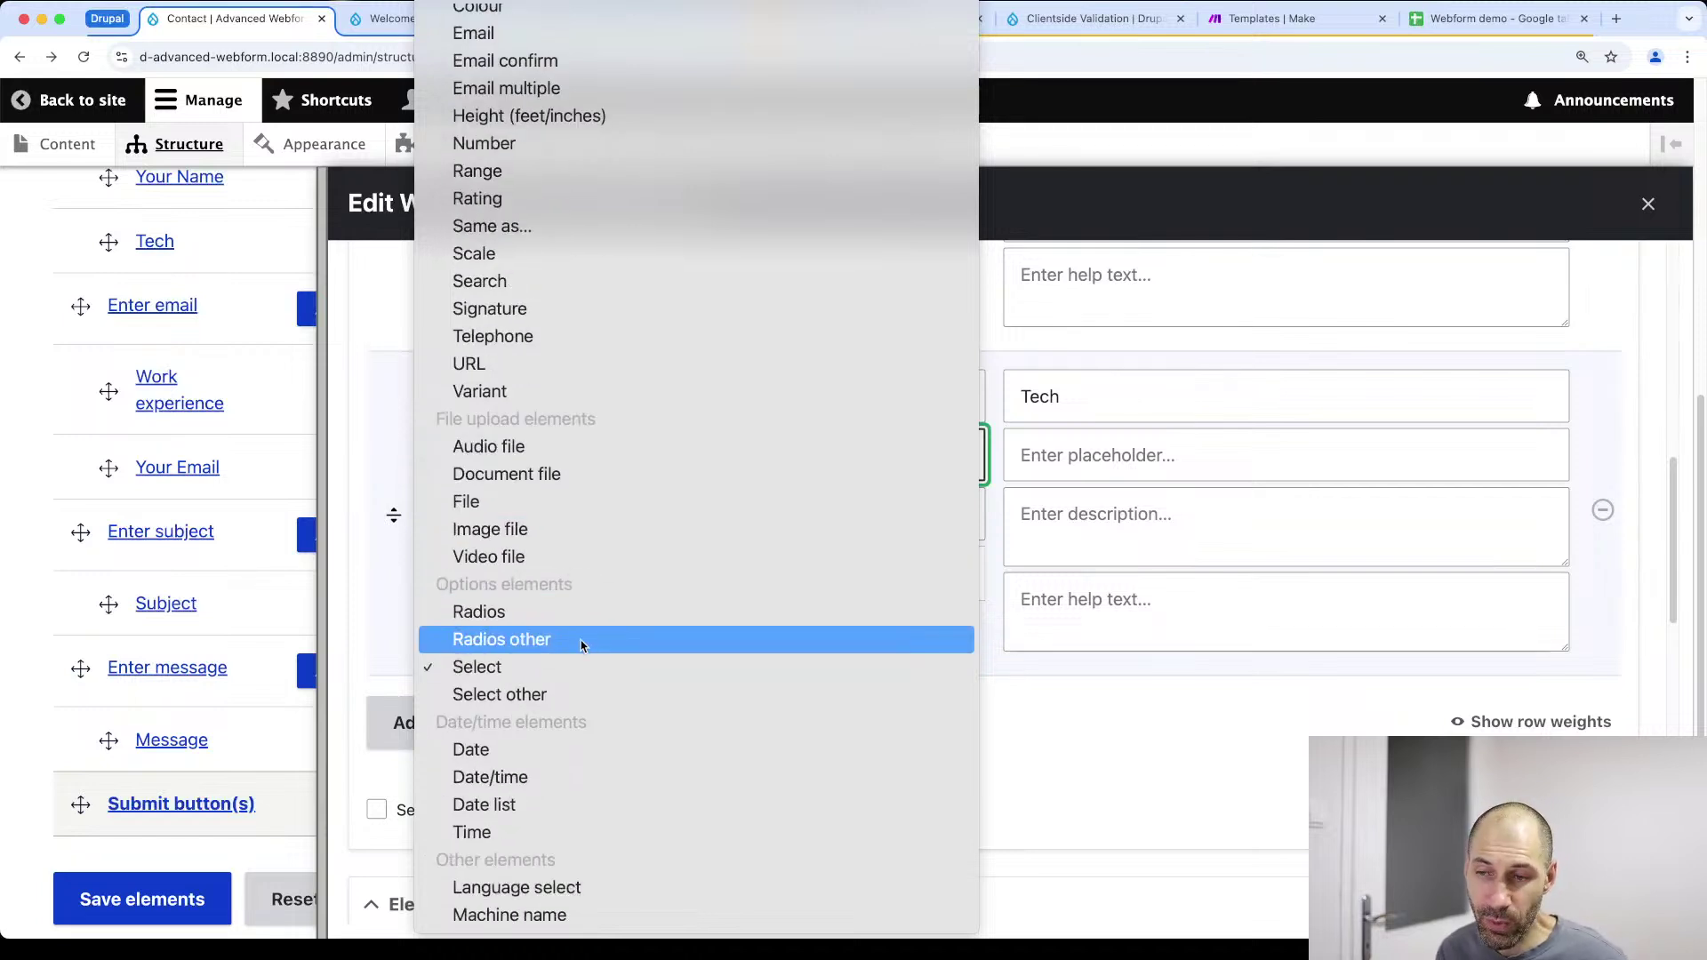
{"action": "scroll", "coordinate": [590, 656], "scroll_direction": "up", "scroll_amount": 3}
{"action": "scroll", "coordinate": [581, 655], "scroll_direction": "up", "scroll_amount": 1}
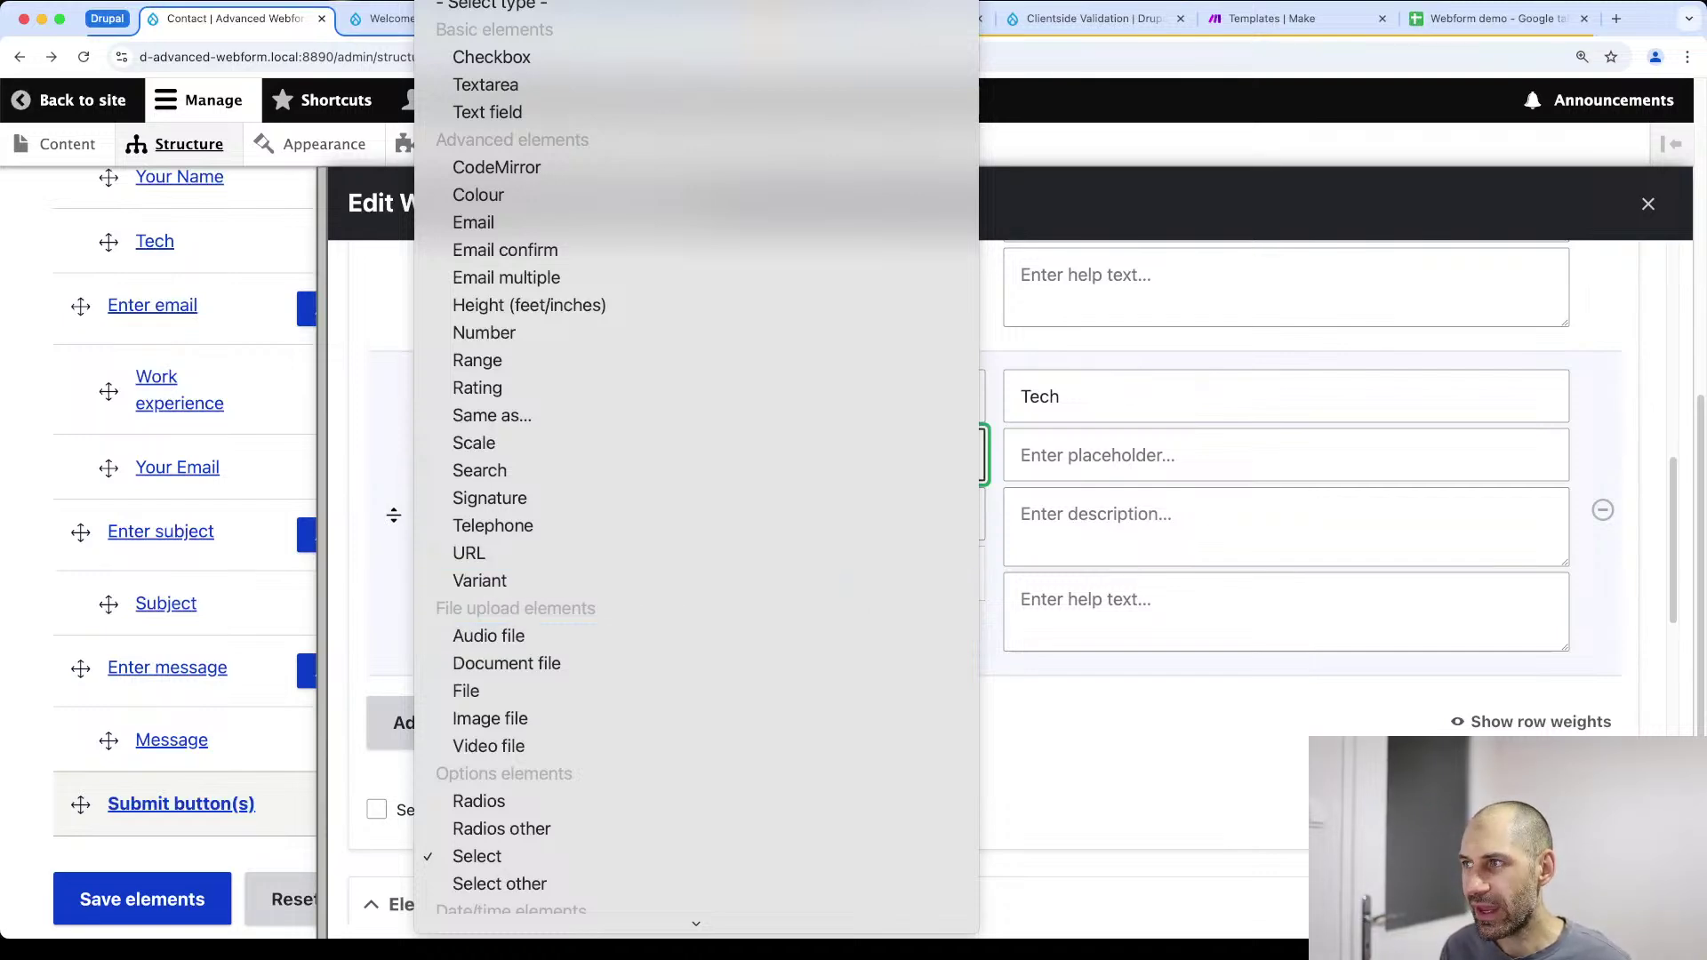
{"action": "key", "text": "Escape"}
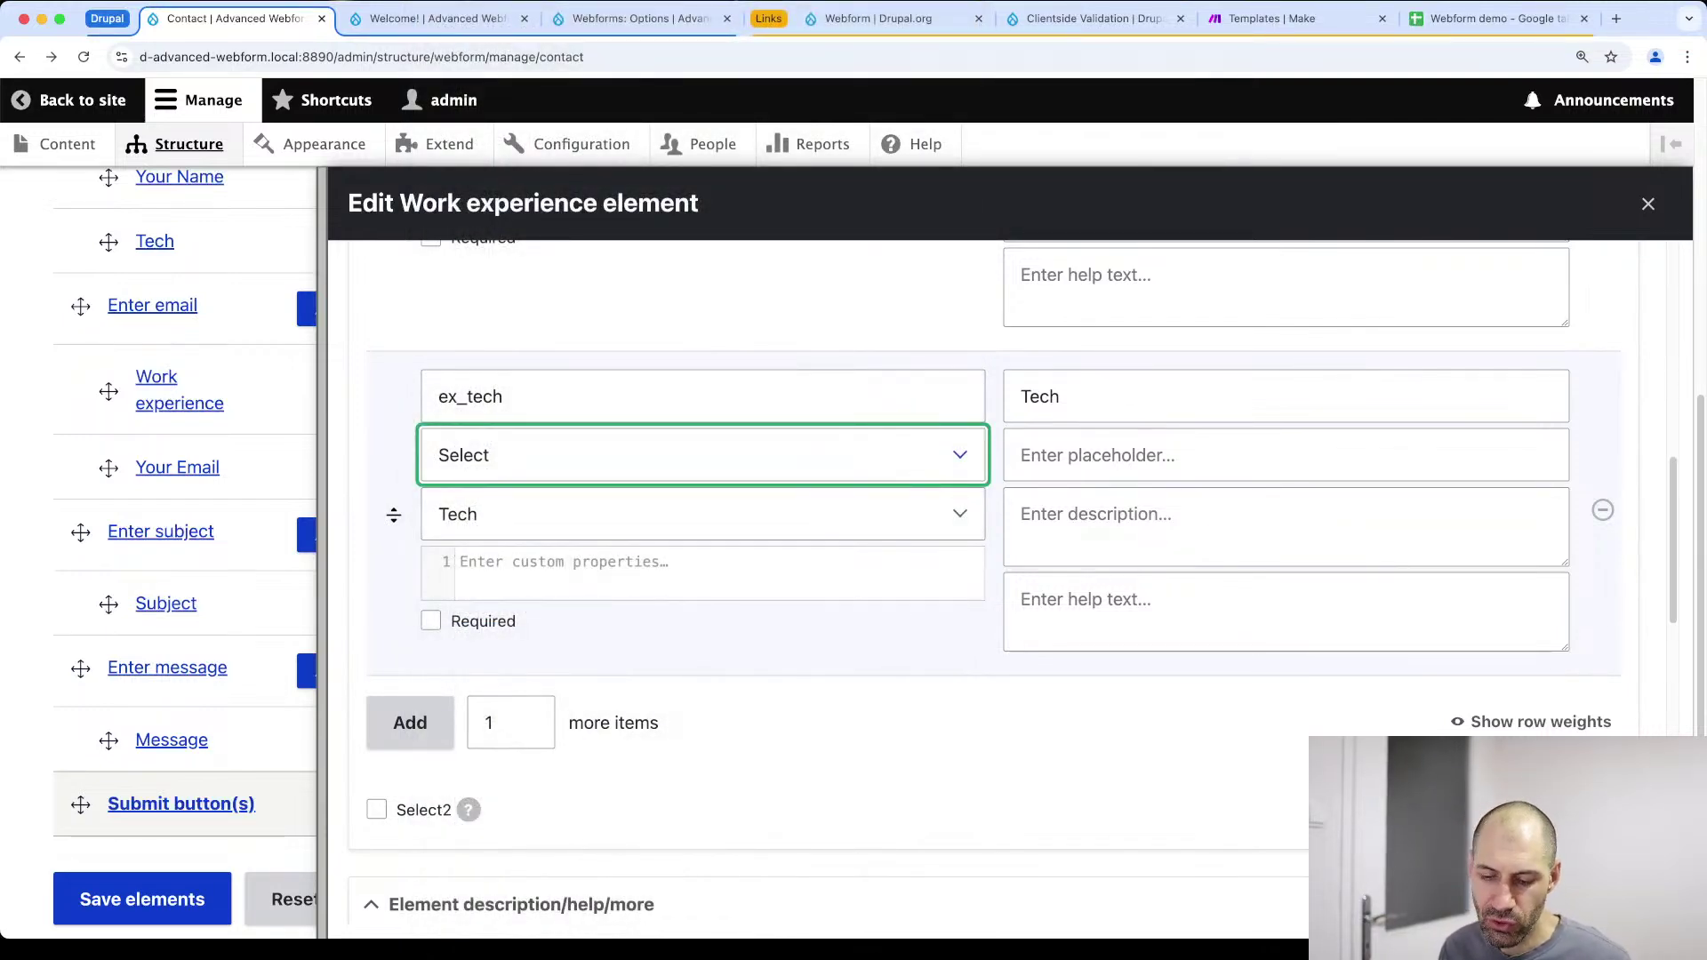
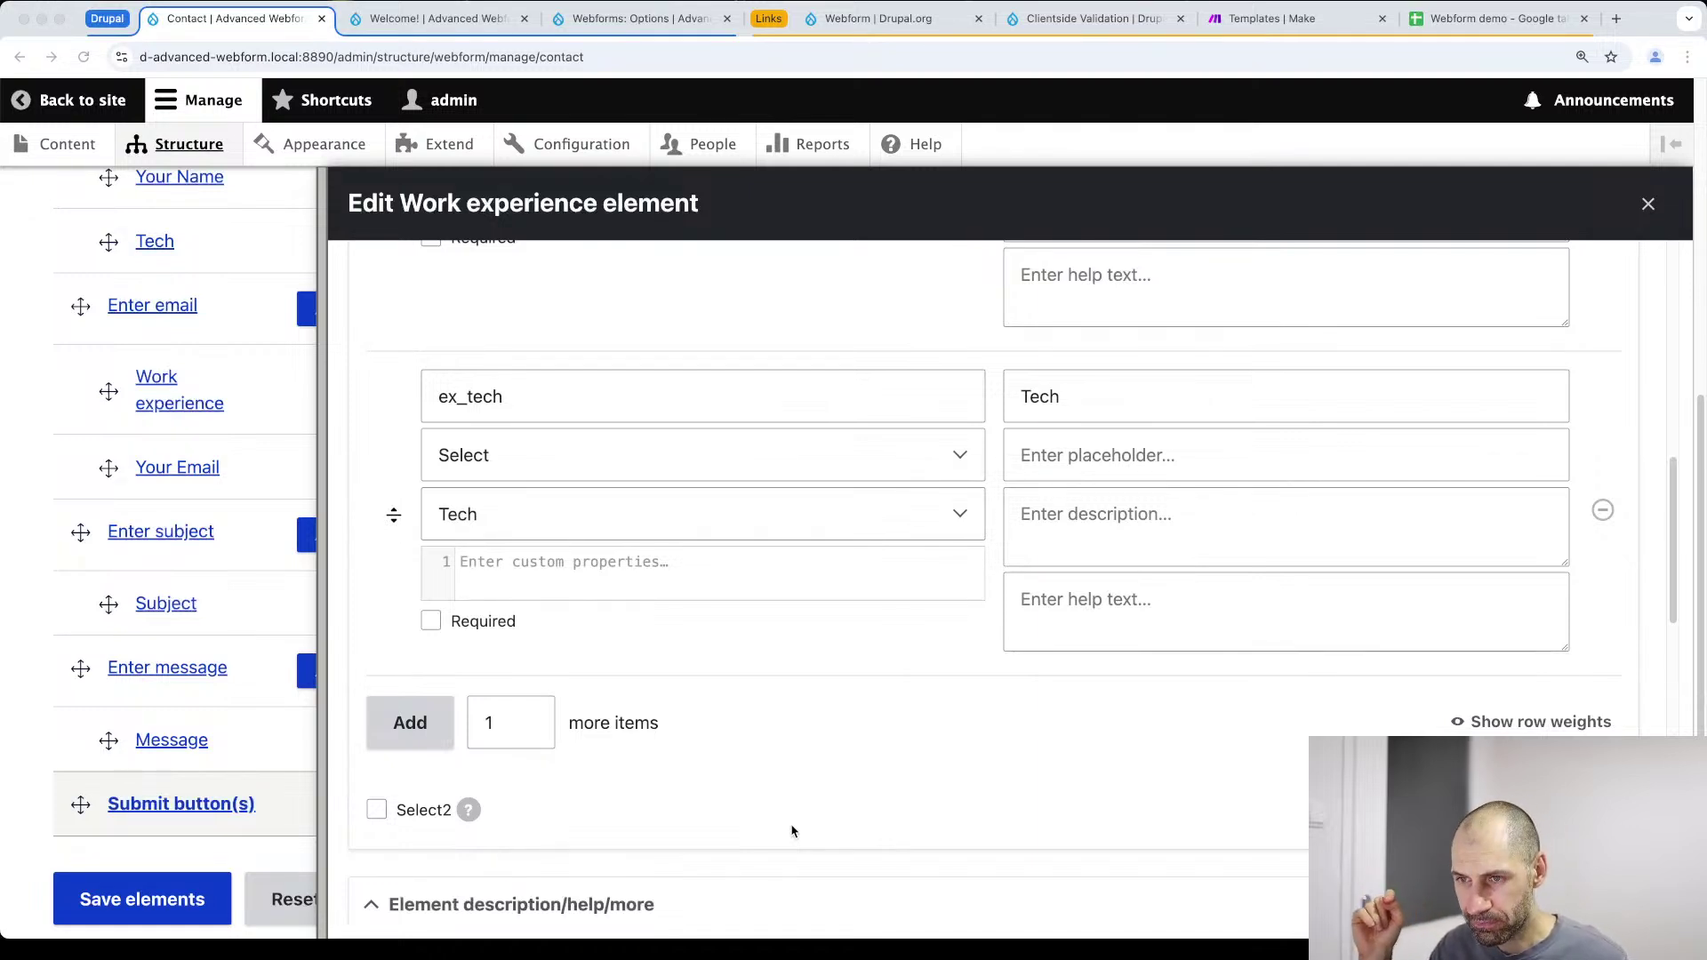
Close the Edit Work experience element dialog and go to the Structure admin page
{"action": "key", "text": "Tab"}
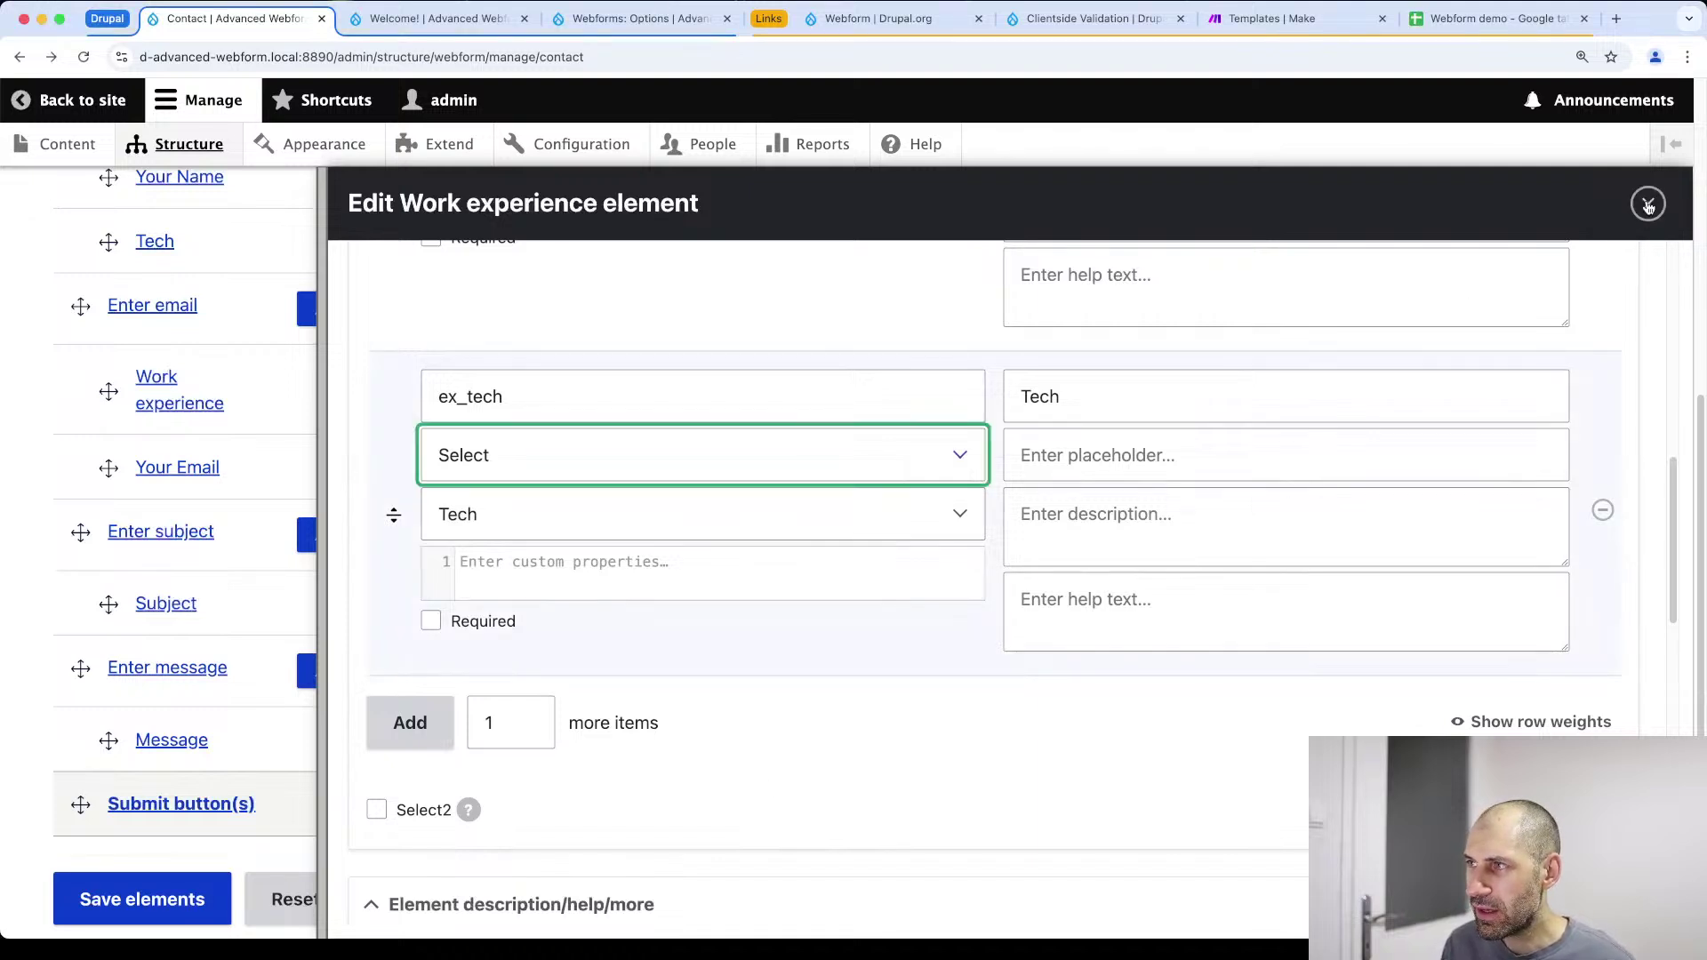
{"action": "left_click", "coordinate": [1647, 206]}
{"action": "left_click", "coordinate": [766, 19]}
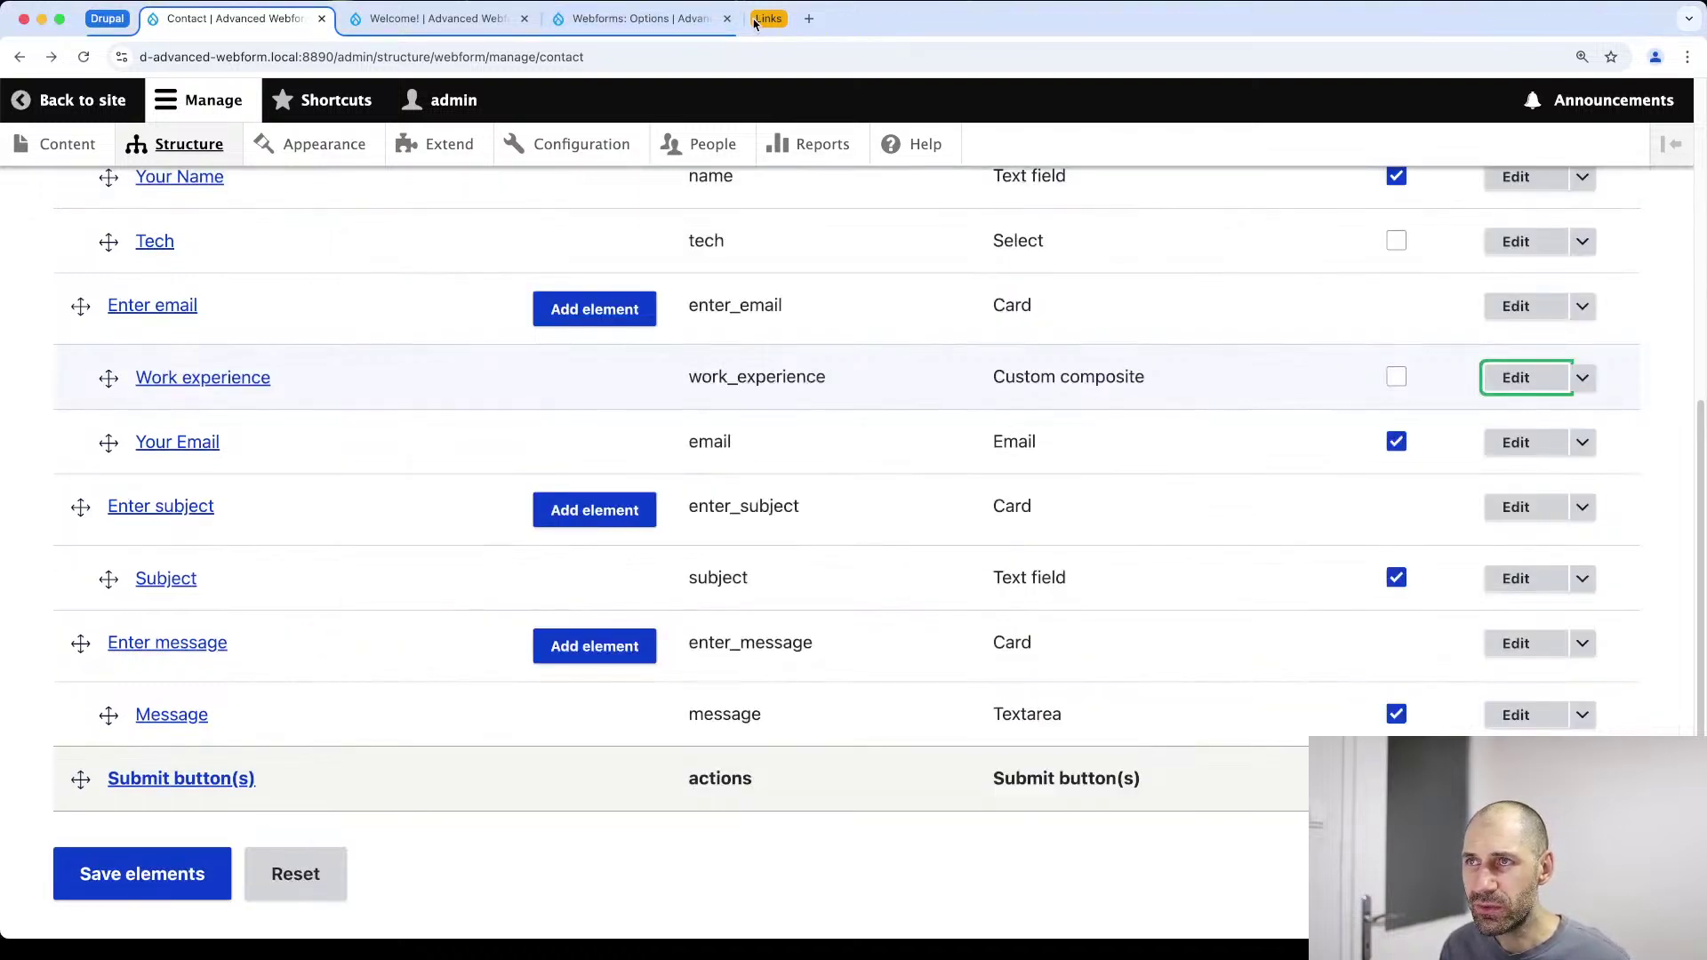
{"action": "left_click", "coordinate": [189, 144]}
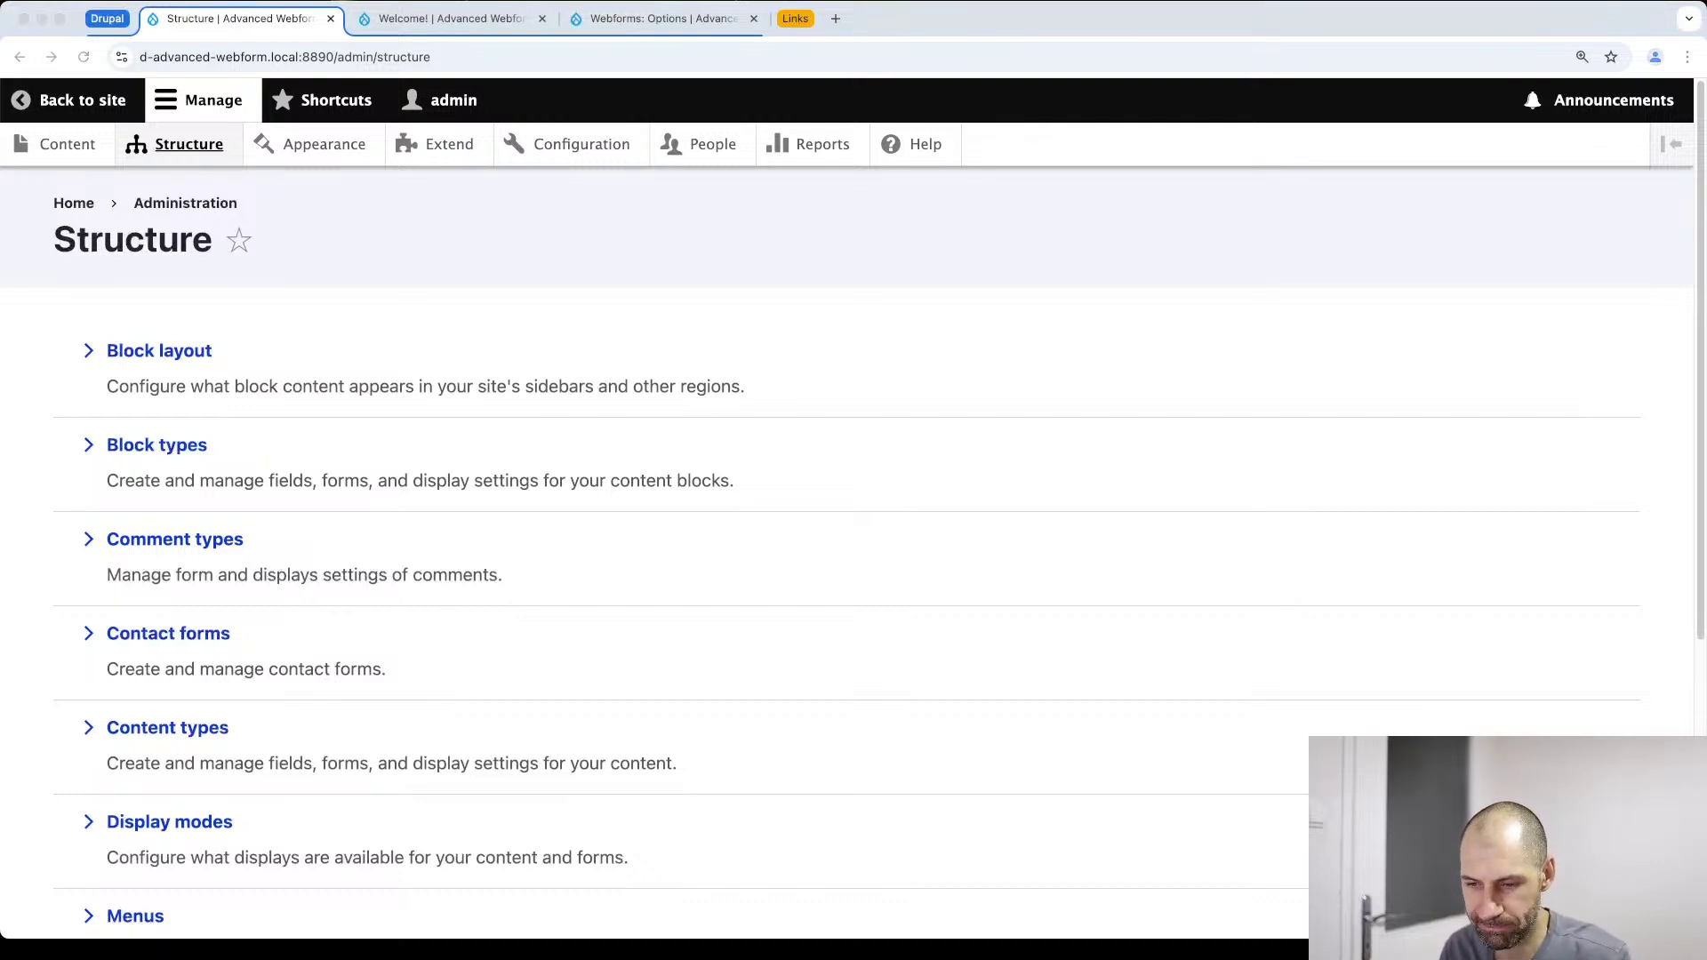
Start a new field on the Basic page content type using the Reference field type
{"action": "left_click", "coordinate": [780, 485]}
{"action": "scroll", "coordinate": [236, 598], "scroll_direction": "down", "scroll_amount": 4}
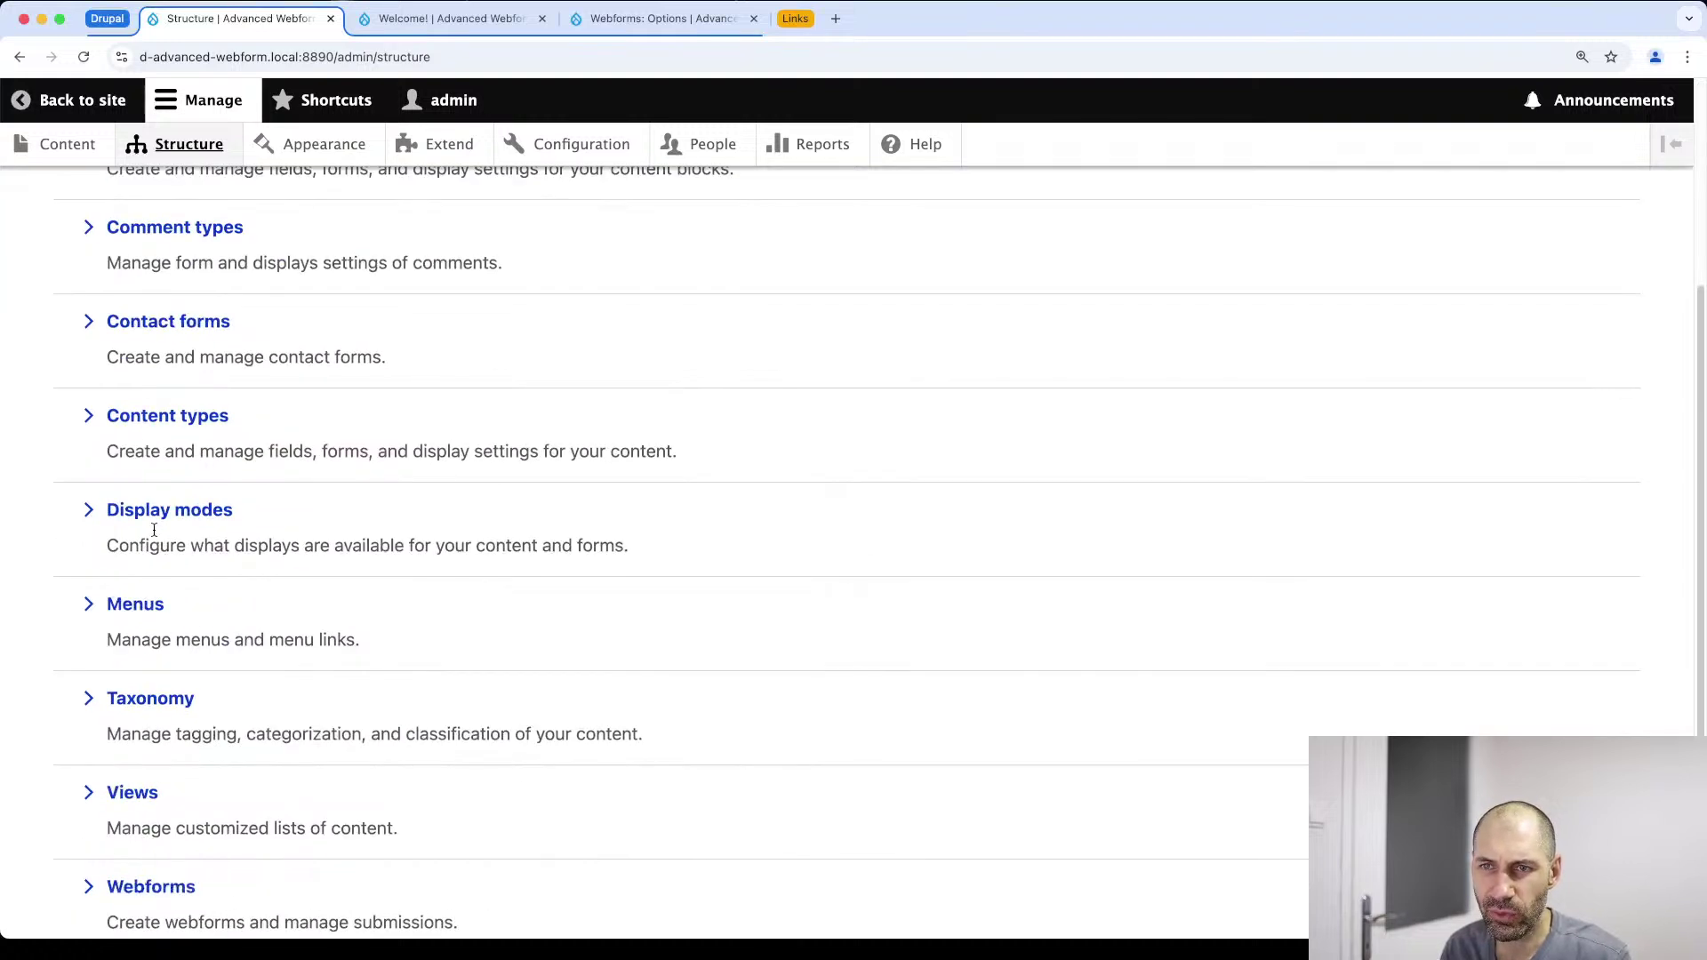
{"action": "left_click", "coordinate": [169, 414]}
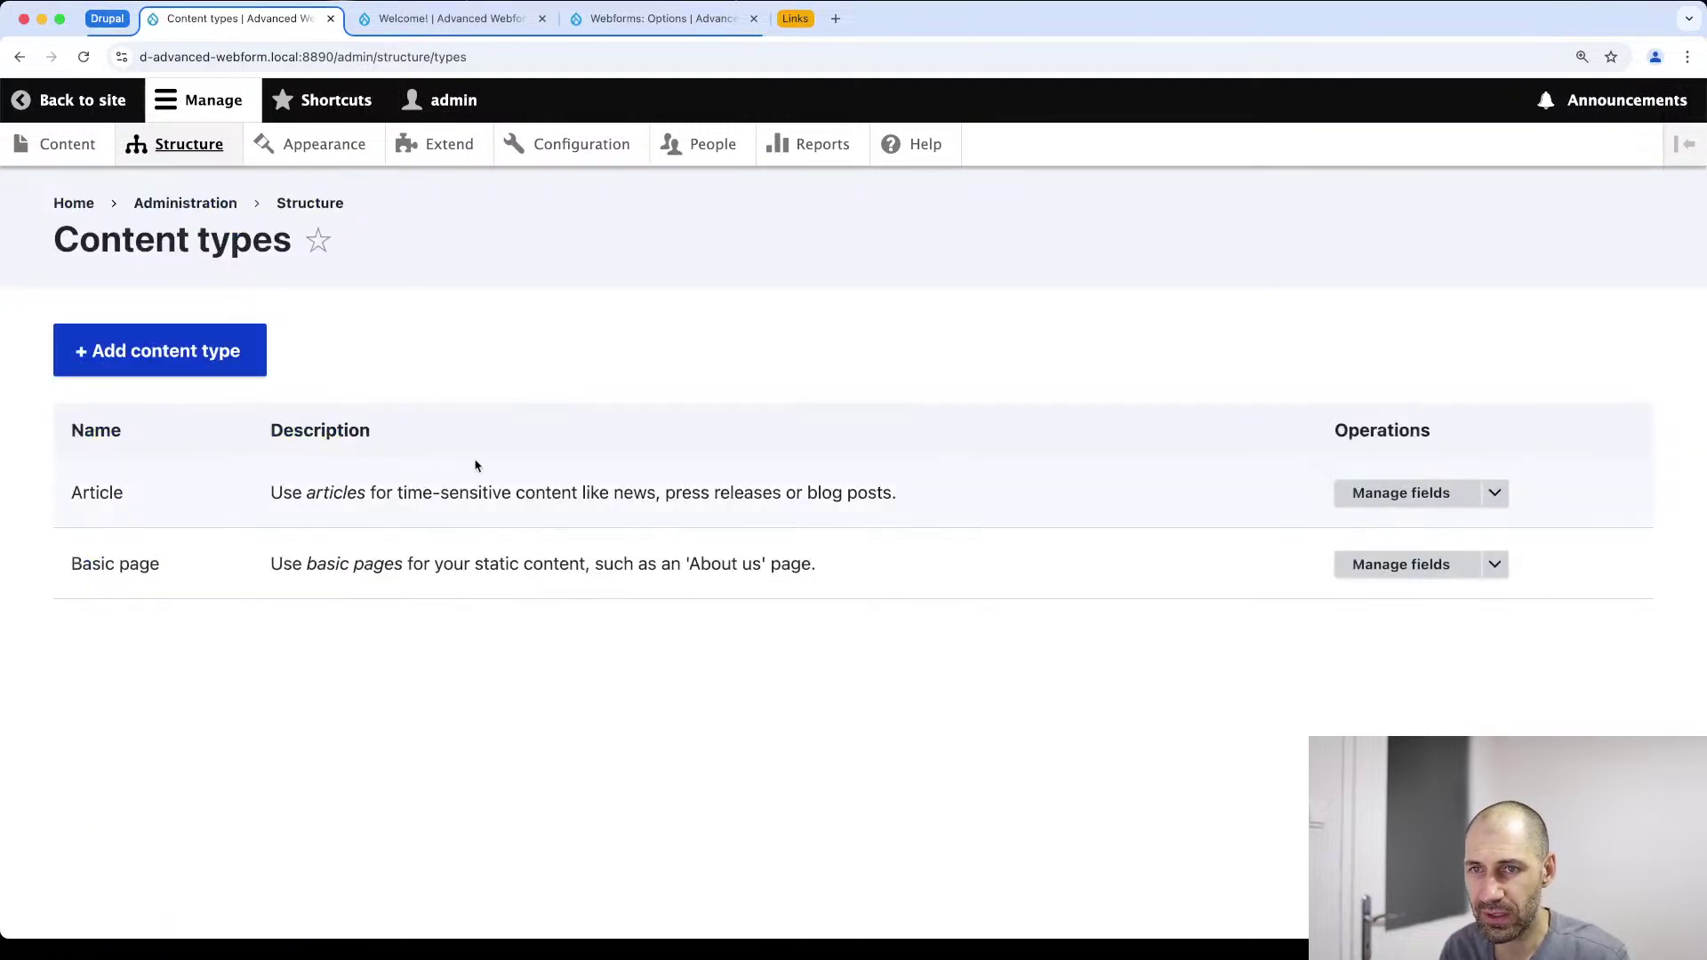
{"action": "left_click", "coordinate": [1426, 570]}
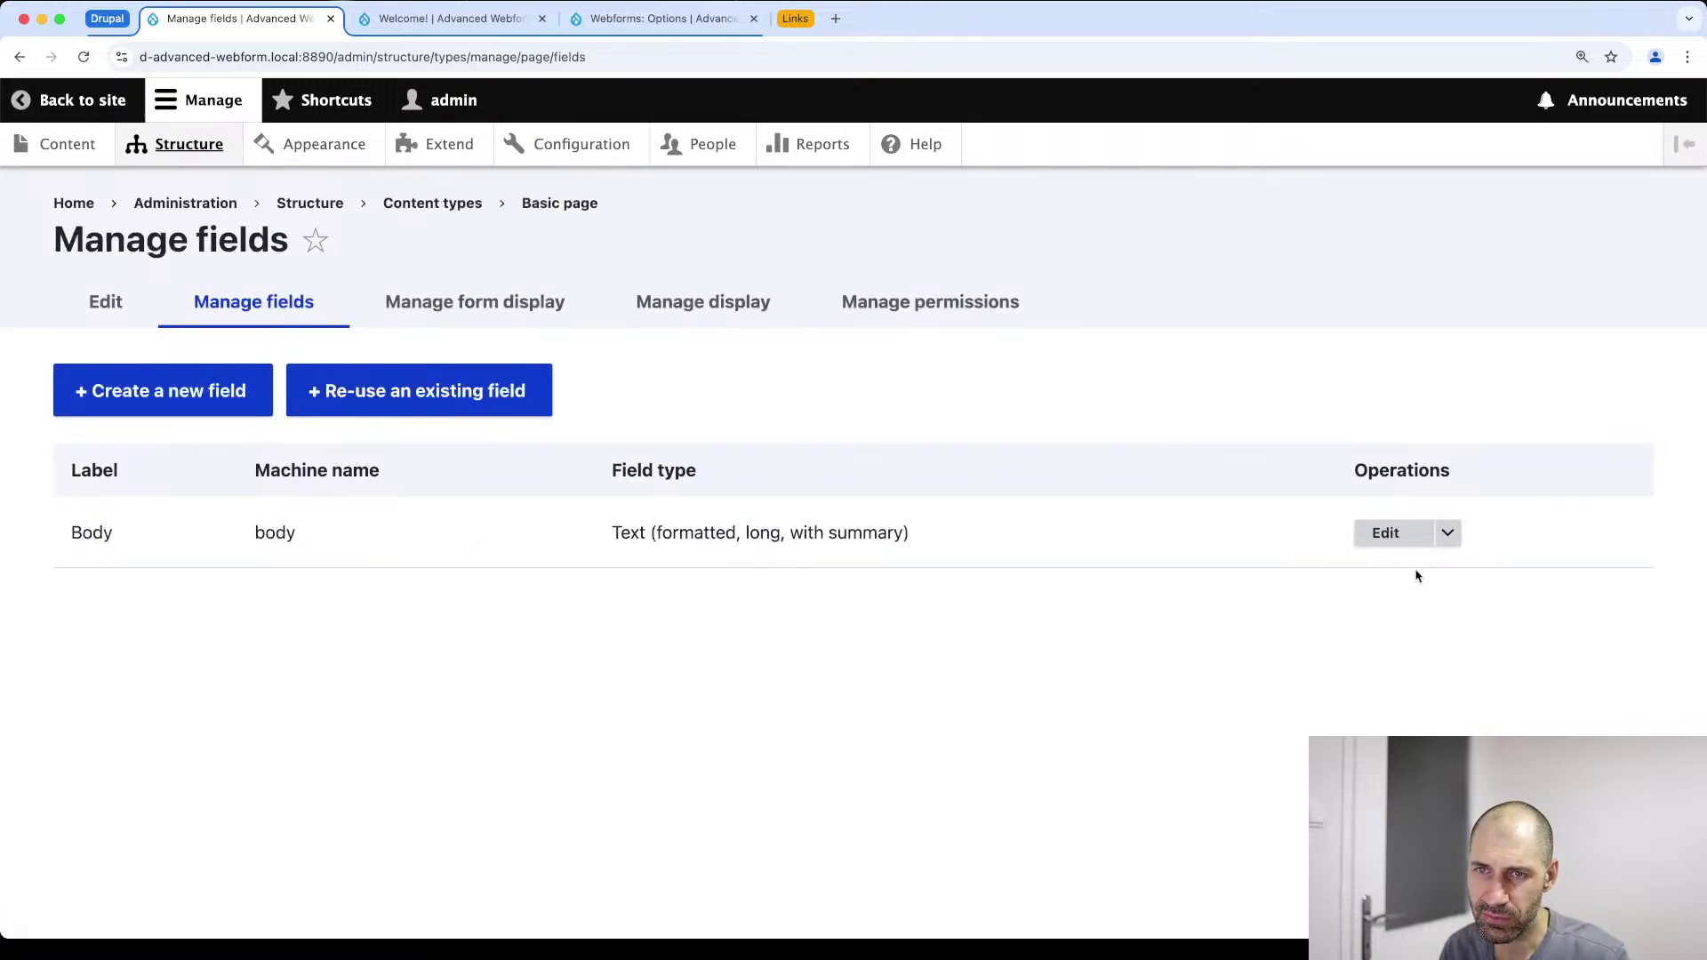
{"action": "left_click", "coordinate": [140, 409]}
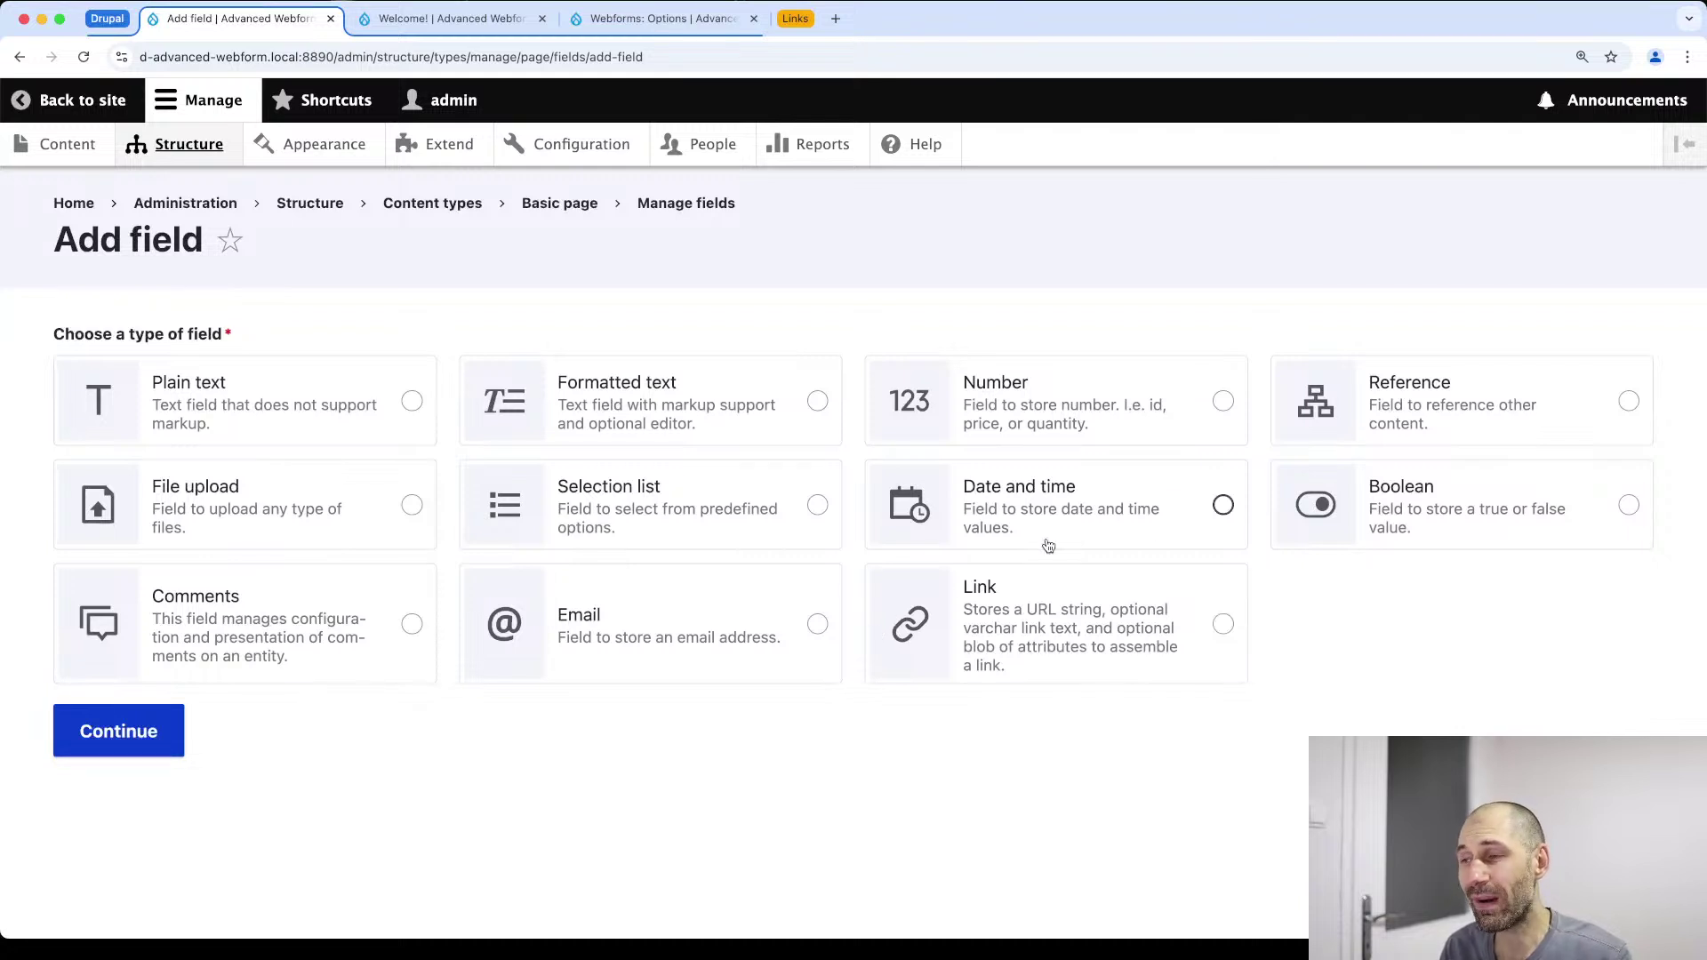
{"action": "left_click", "coordinate": [1406, 406]}
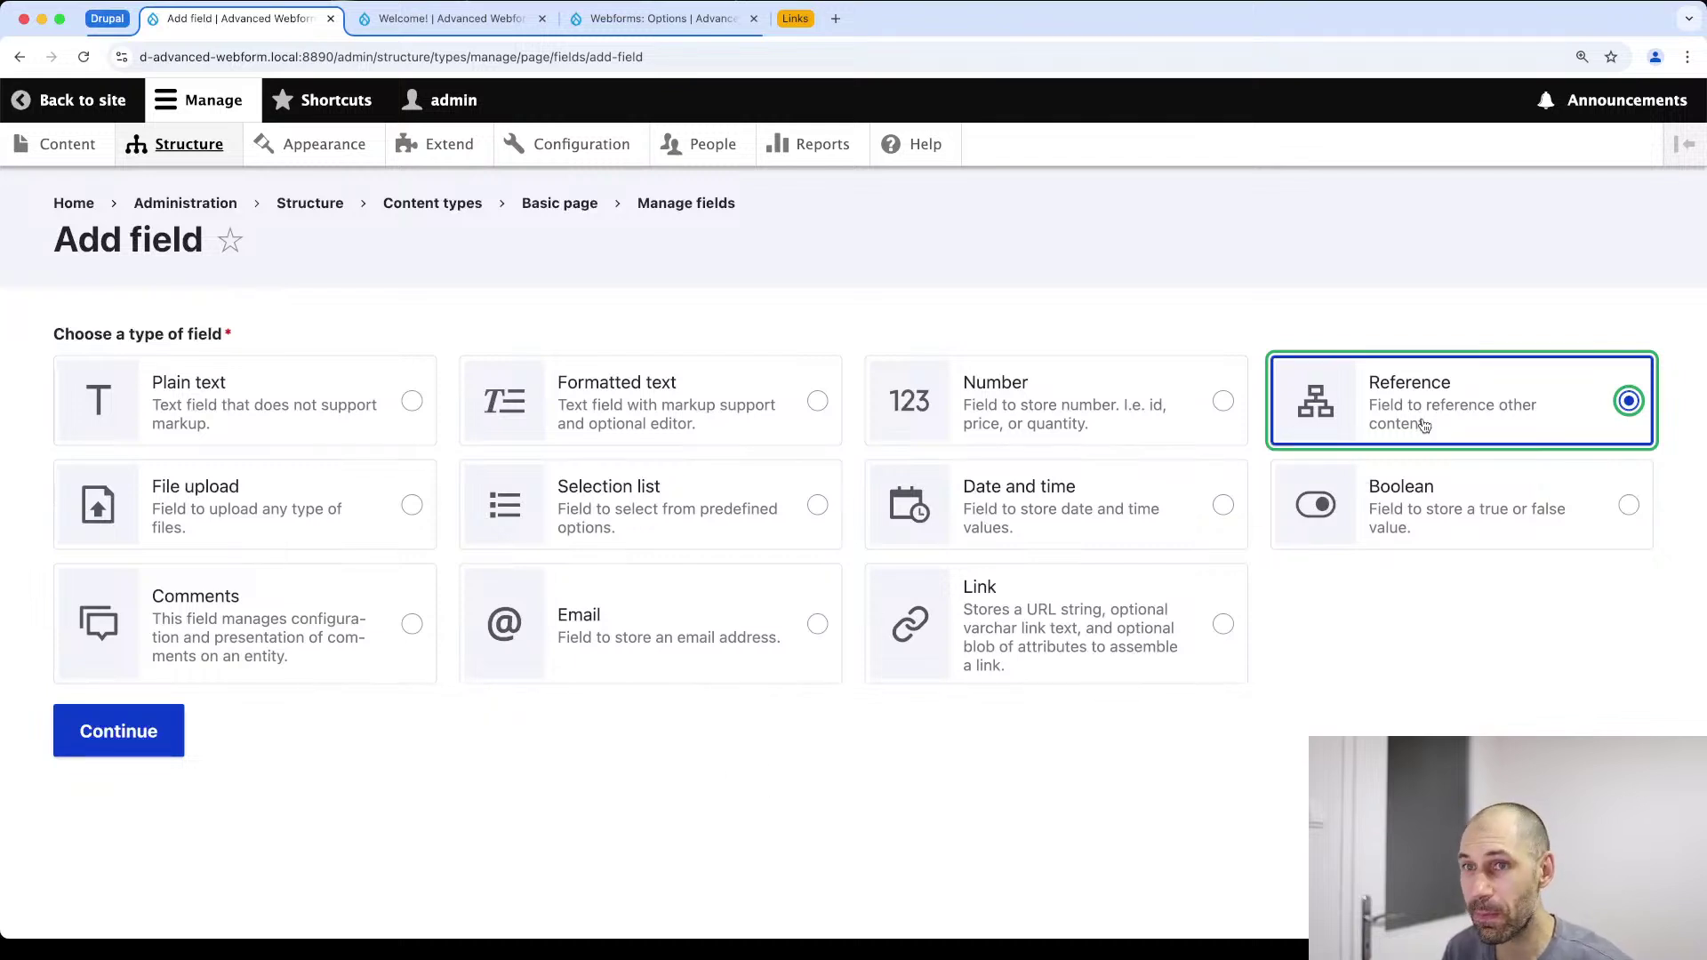
Make the field reference a Webform, label it 'Webform', and save its settings
{"action": "left_click", "coordinate": [122, 747]}
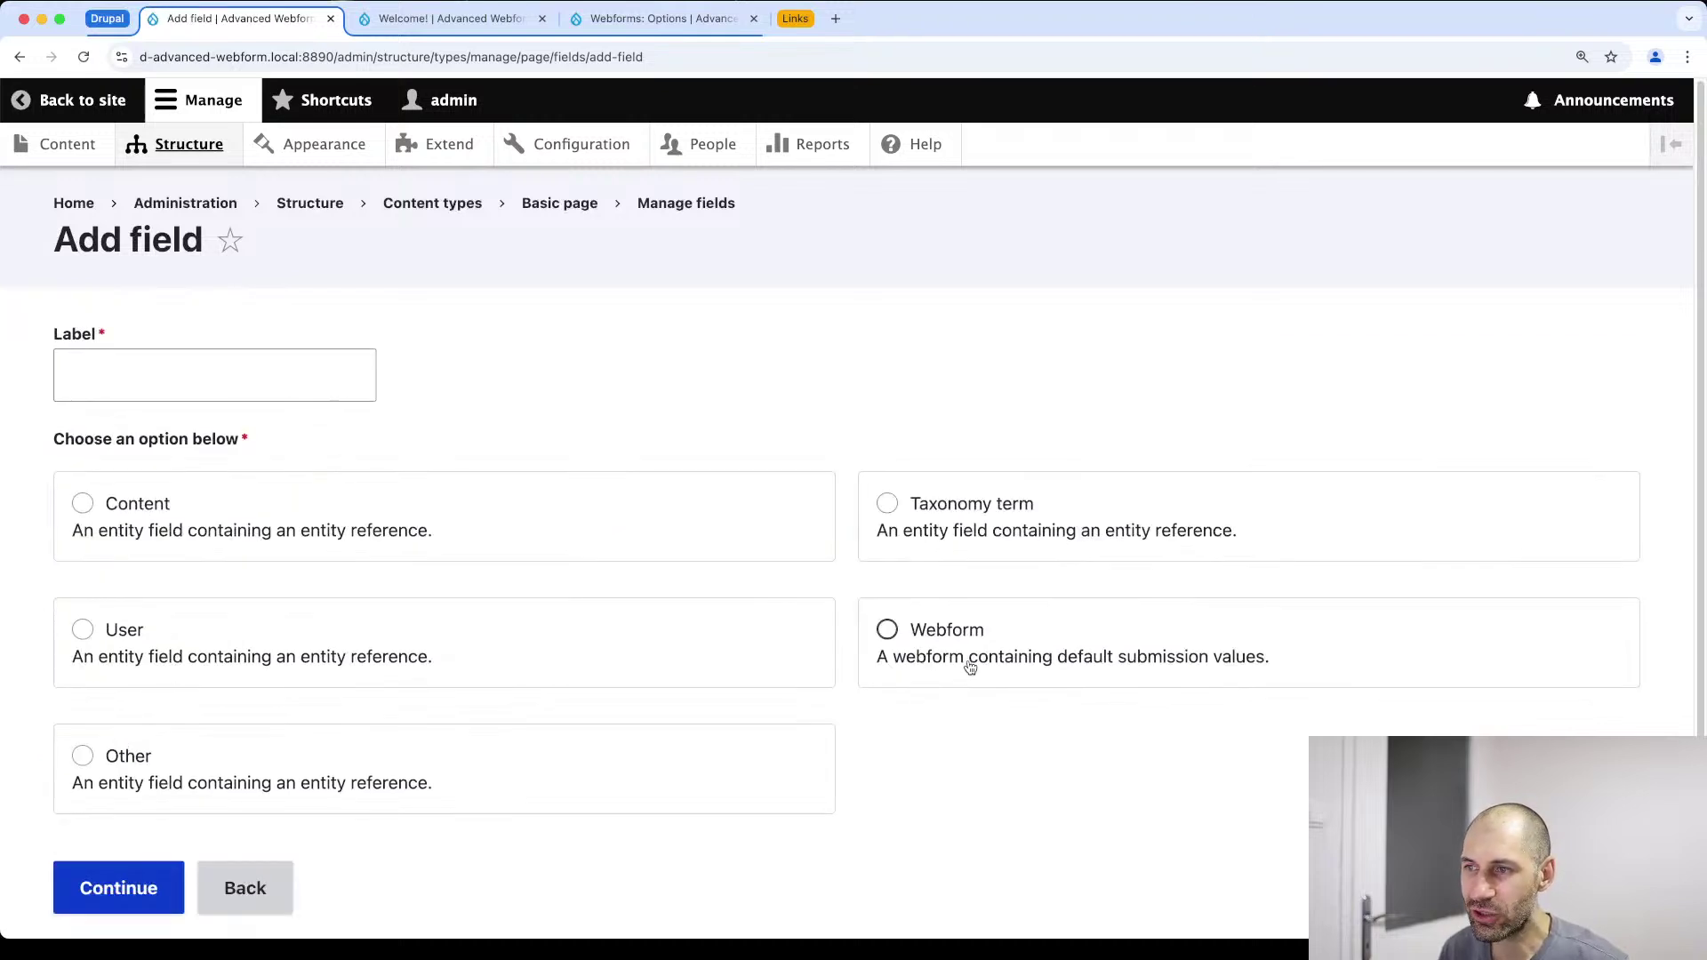
{"action": "scroll", "coordinate": [968, 669], "scroll_direction": "down", "scroll_amount": 2}
{"action": "left_click", "coordinate": [969, 563]}
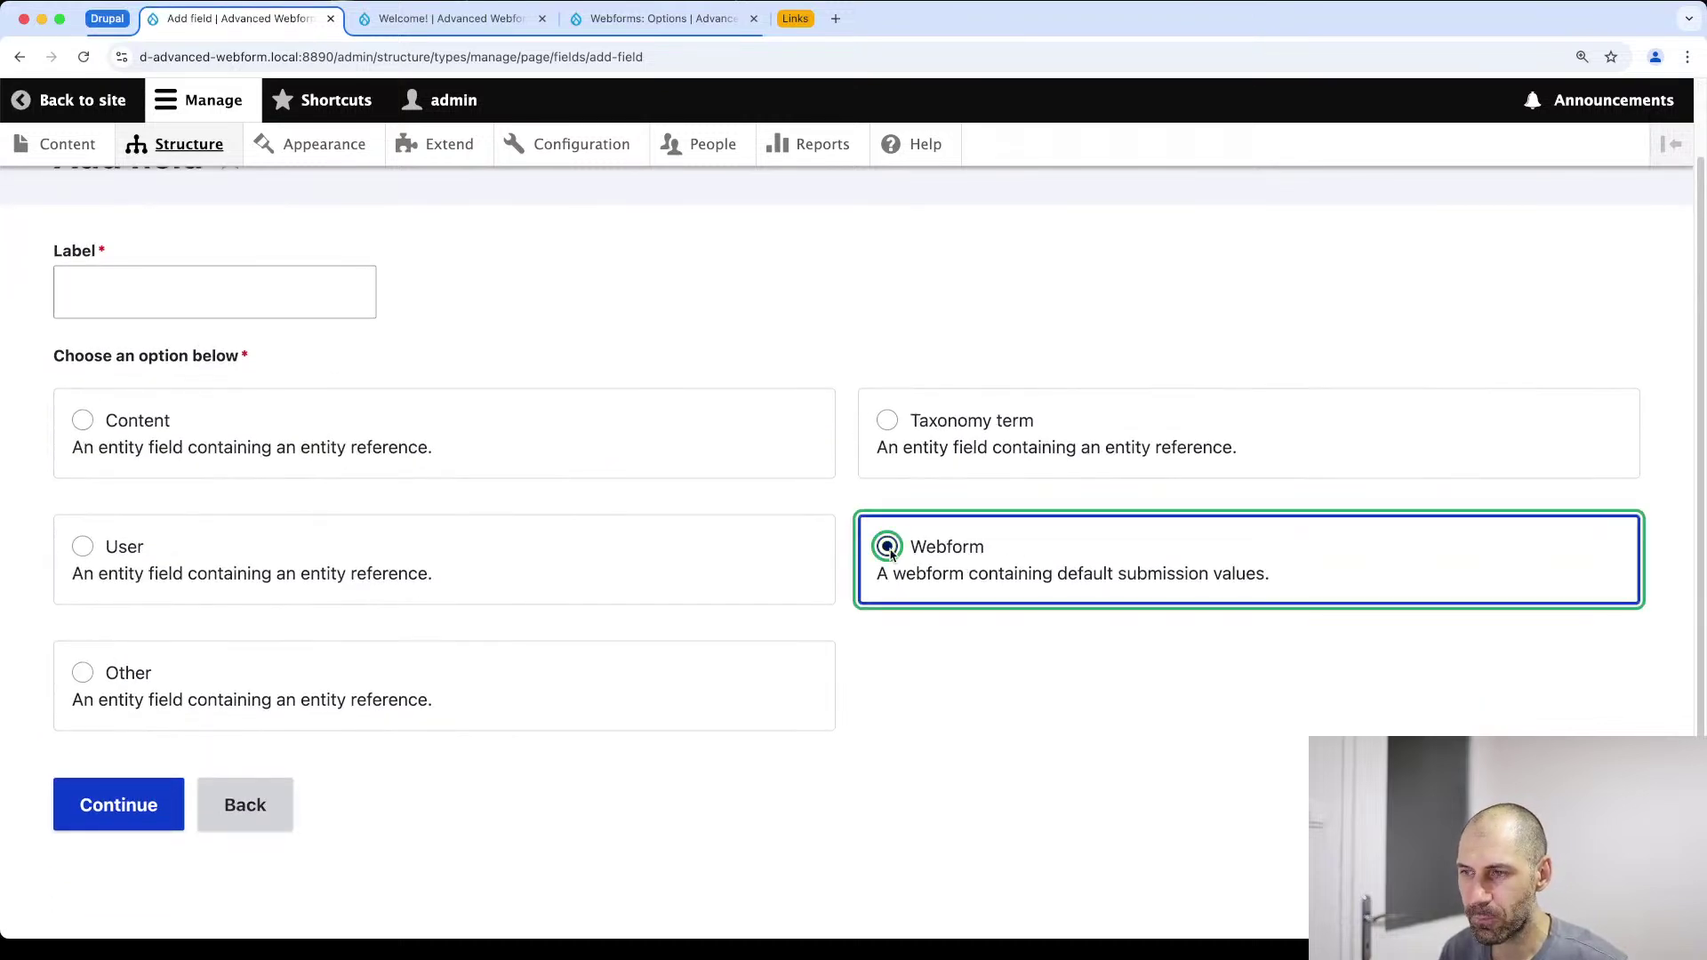
{"action": "left_click", "coordinate": [230, 299]}
{"action": "type", "text": "Webform"}
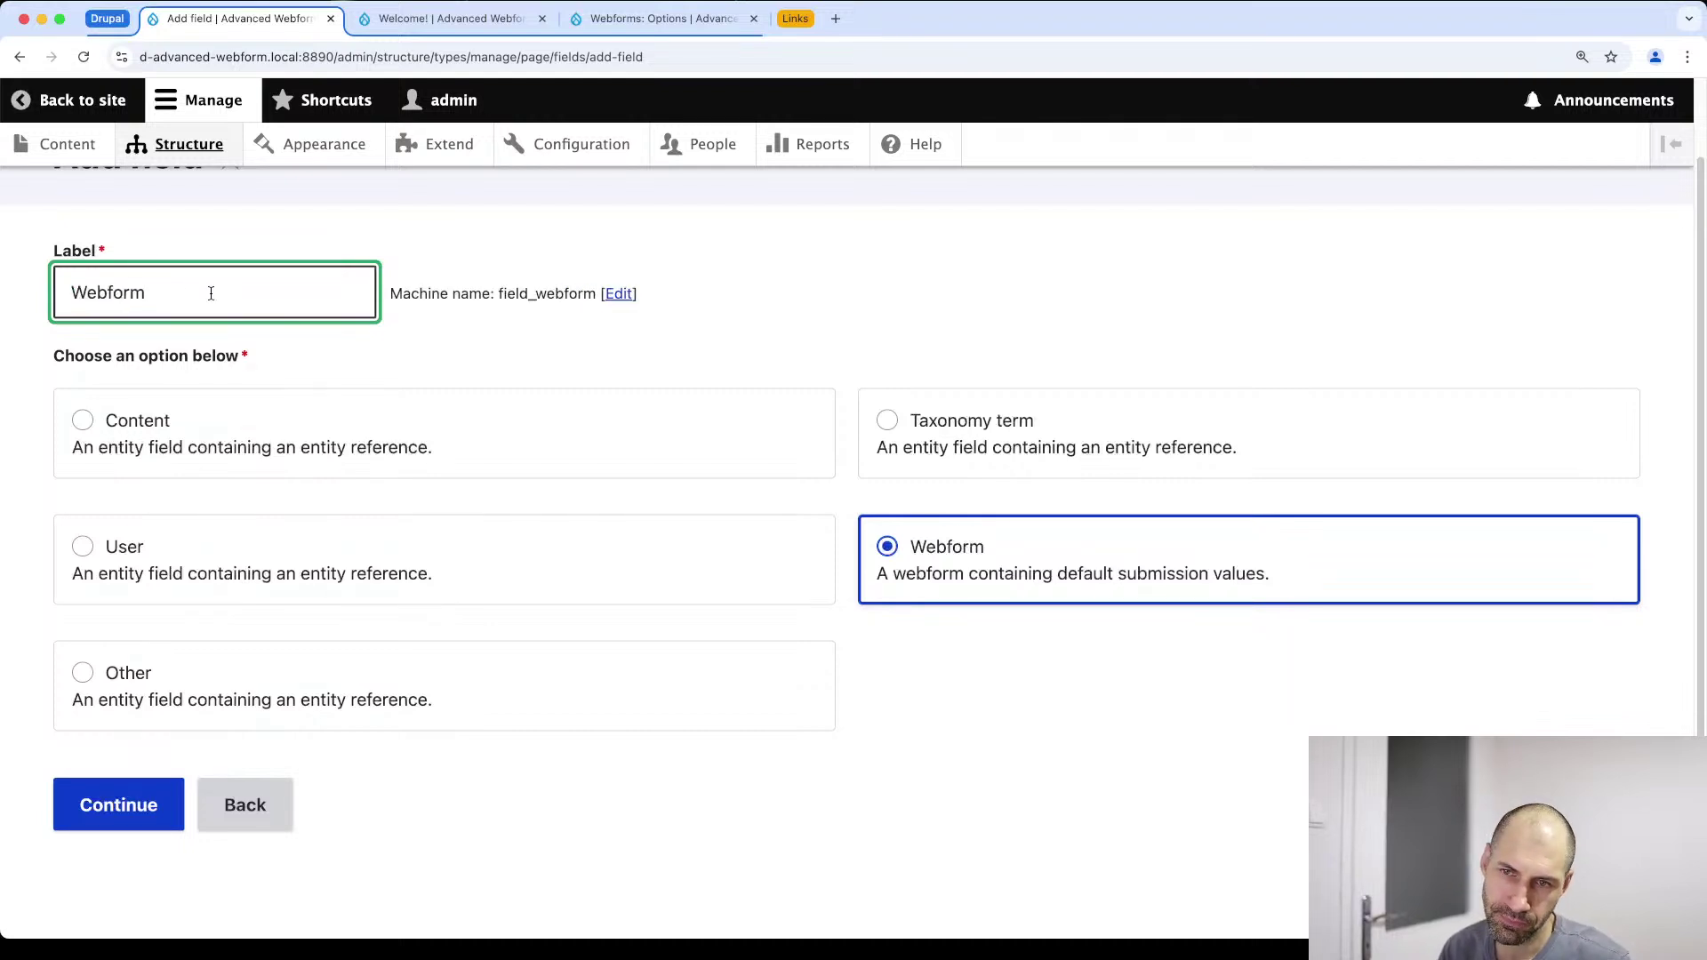
{"action": "left_click", "coordinate": [140, 815]}
{"action": "scroll", "coordinate": [141, 806], "scroll_direction": "down", "scroll_amount": 6}
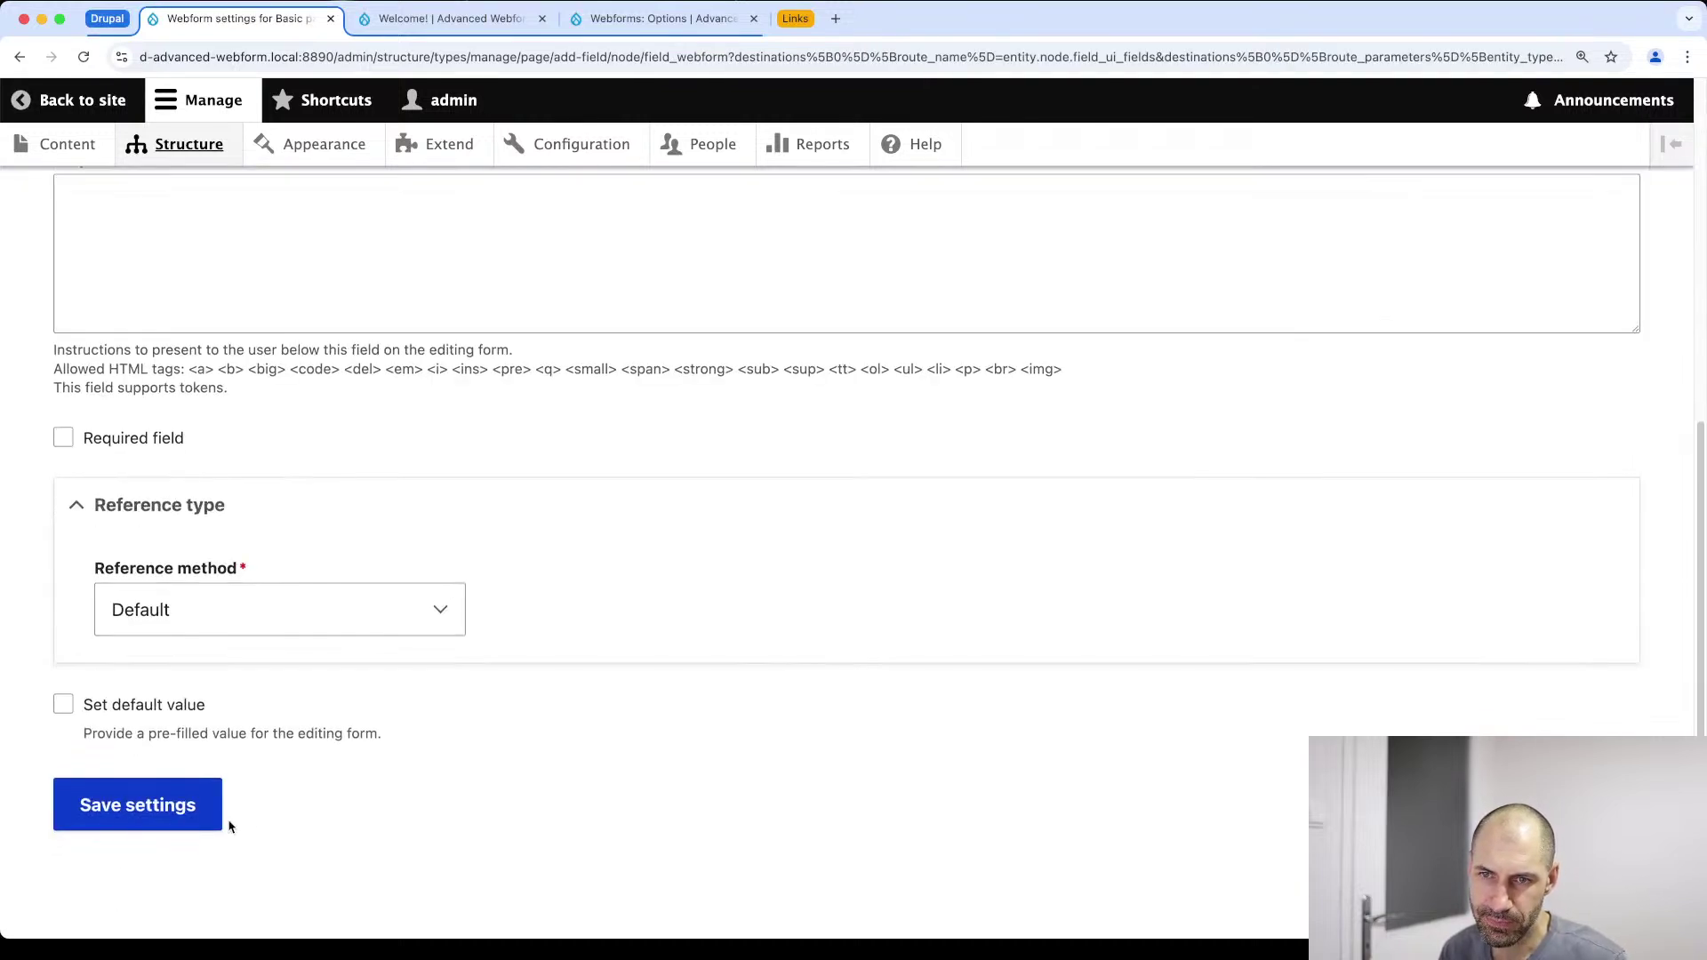
{"action": "left_click", "coordinate": [113, 828]}
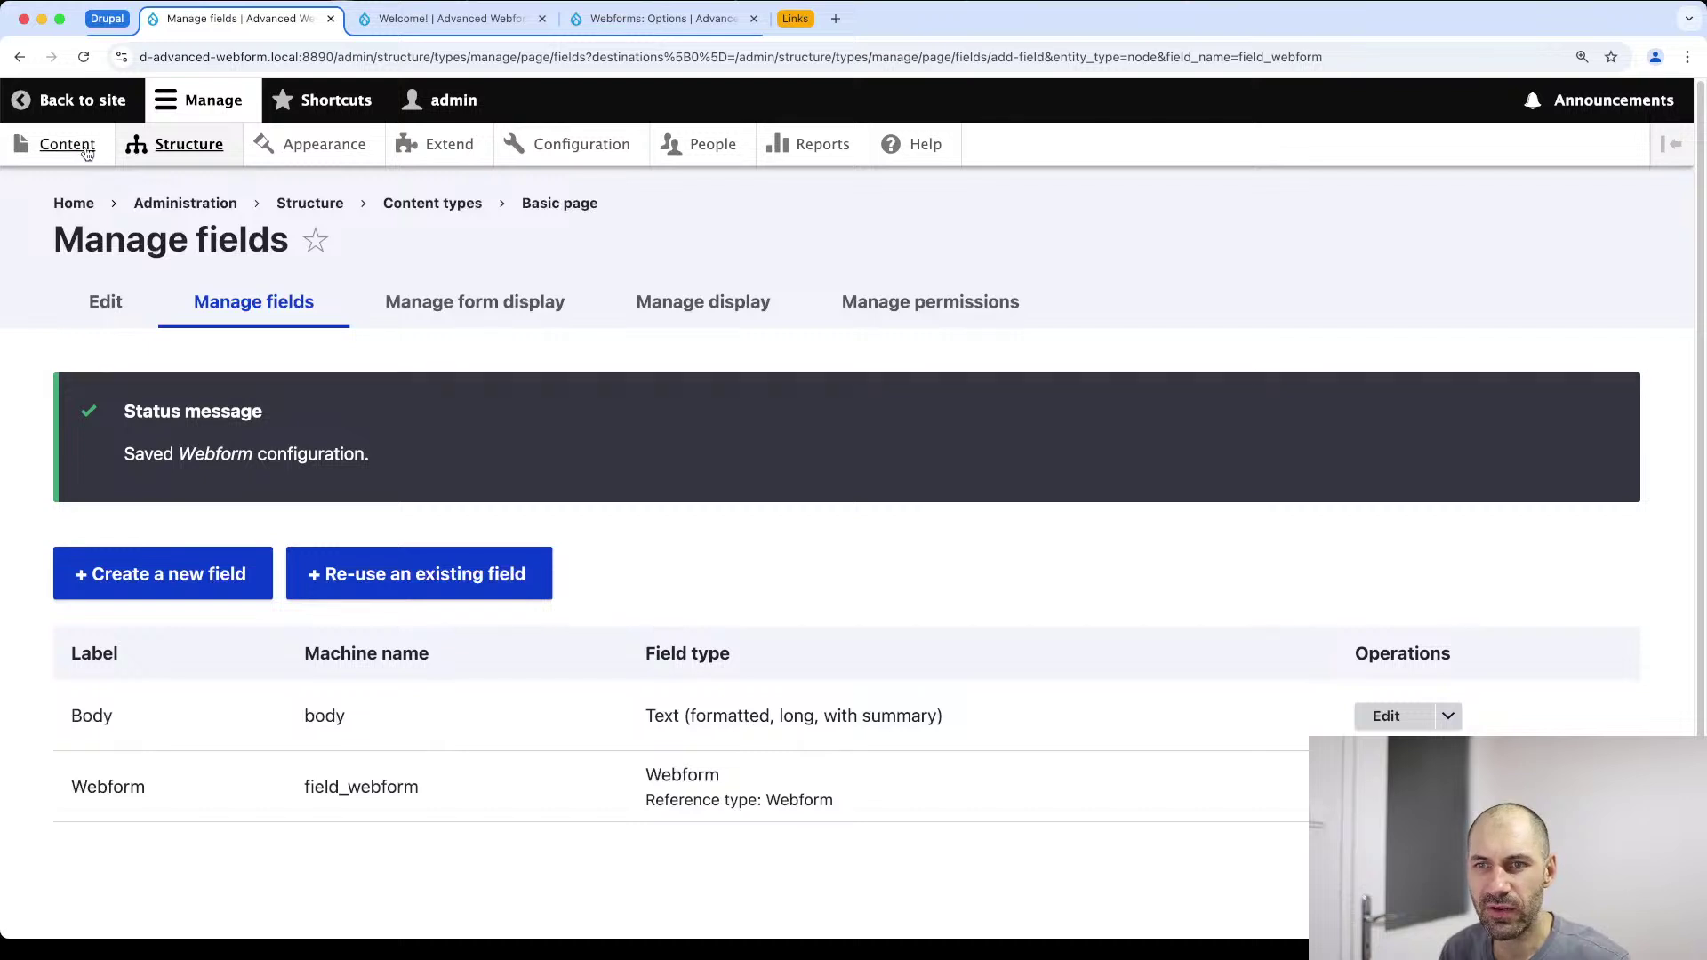
{"action": "left_click", "coordinate": [86, 153]}
Start a new Basic page and expand its Webform settings to choose a webform
{"action": "left_click", "coordinate": [142, 406]}
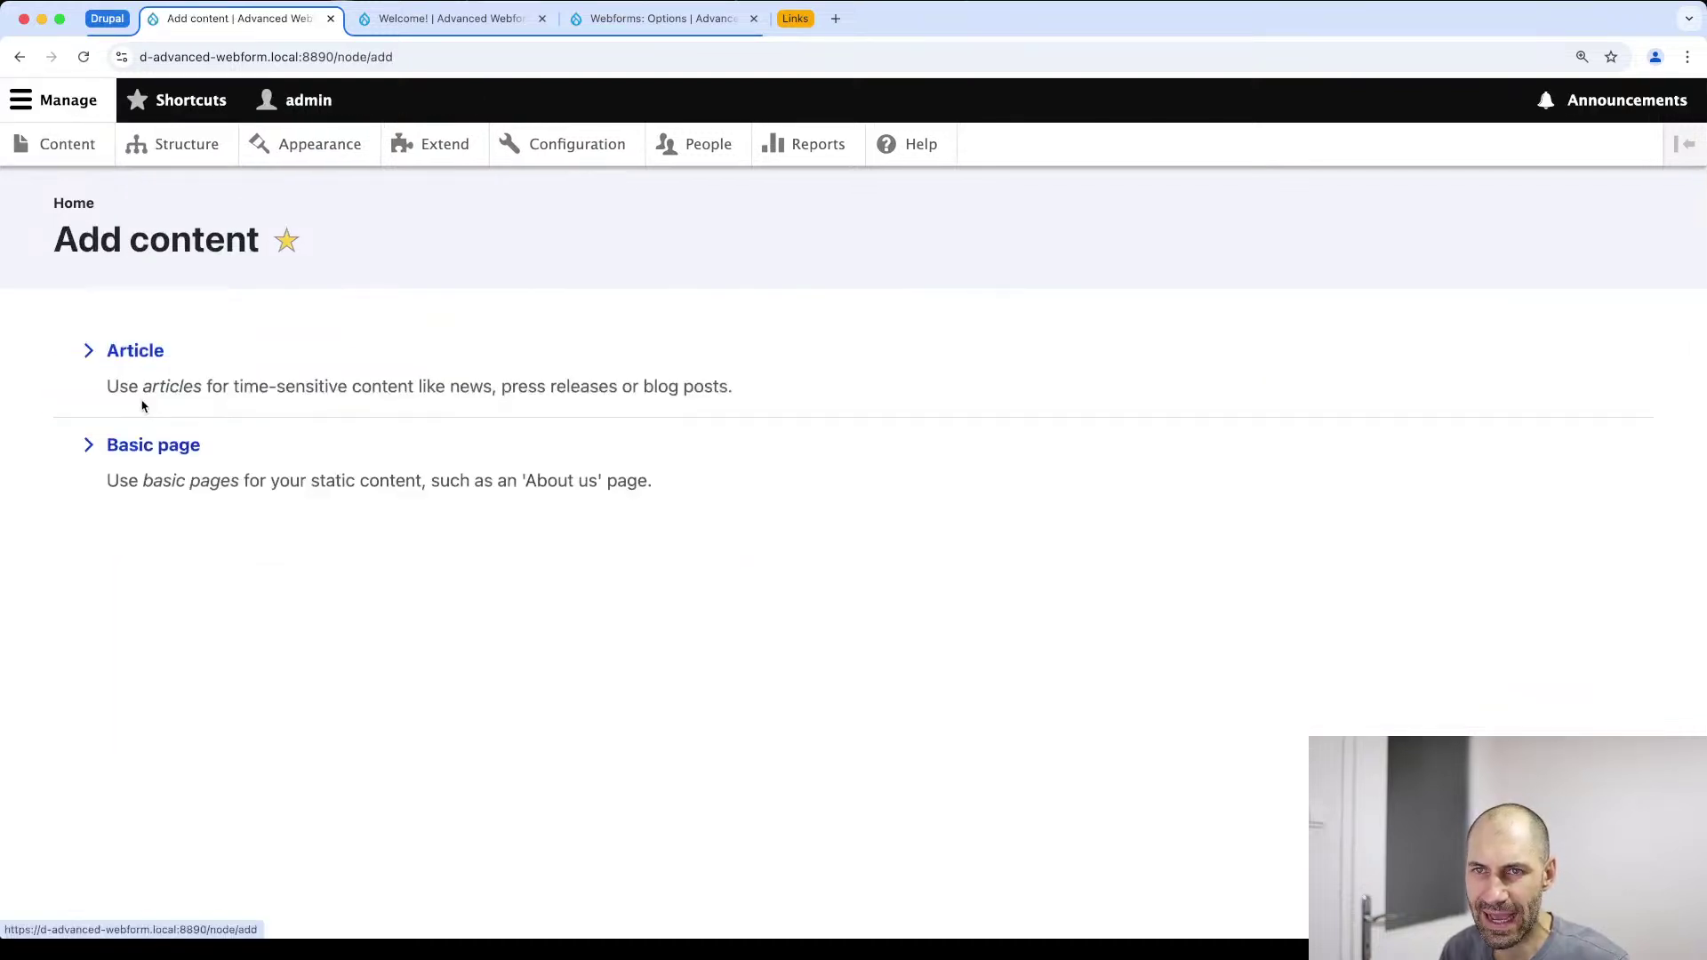
{"action": "left_click", "coordinate": [169, 446]}
{"action": "scroll", "coordinate": [198, 505], "scroll_direction": "down", "scroll_amount": 6}
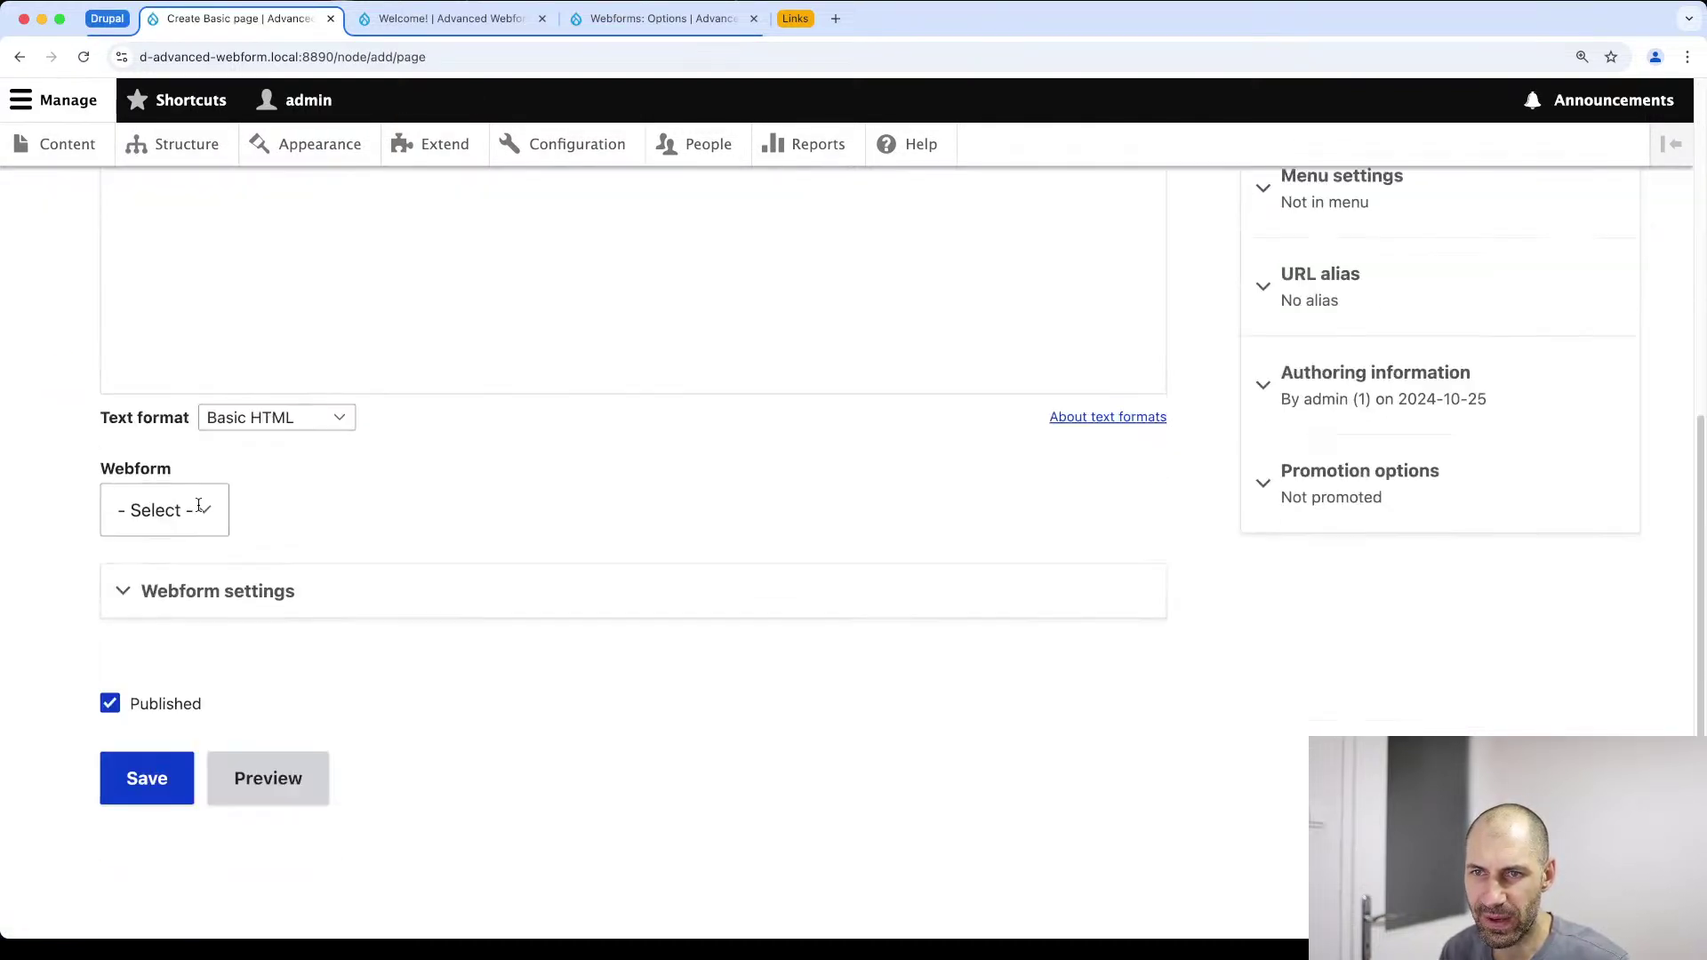
{"action": "left_click", "coordinate": [190, 596]}
{"action": "left_click", "coordinate": [190, 593]}
{"action": "left_click", "coordinate": [190, 594]}
{"action": "left_click", "coordinate": [173, 527]}
Reveal the YAML example of default submission data and select its title token
{"action": "scroll", "coordinate": [218, 546], "scroll_direction": "down", "scroll_amount": 2}
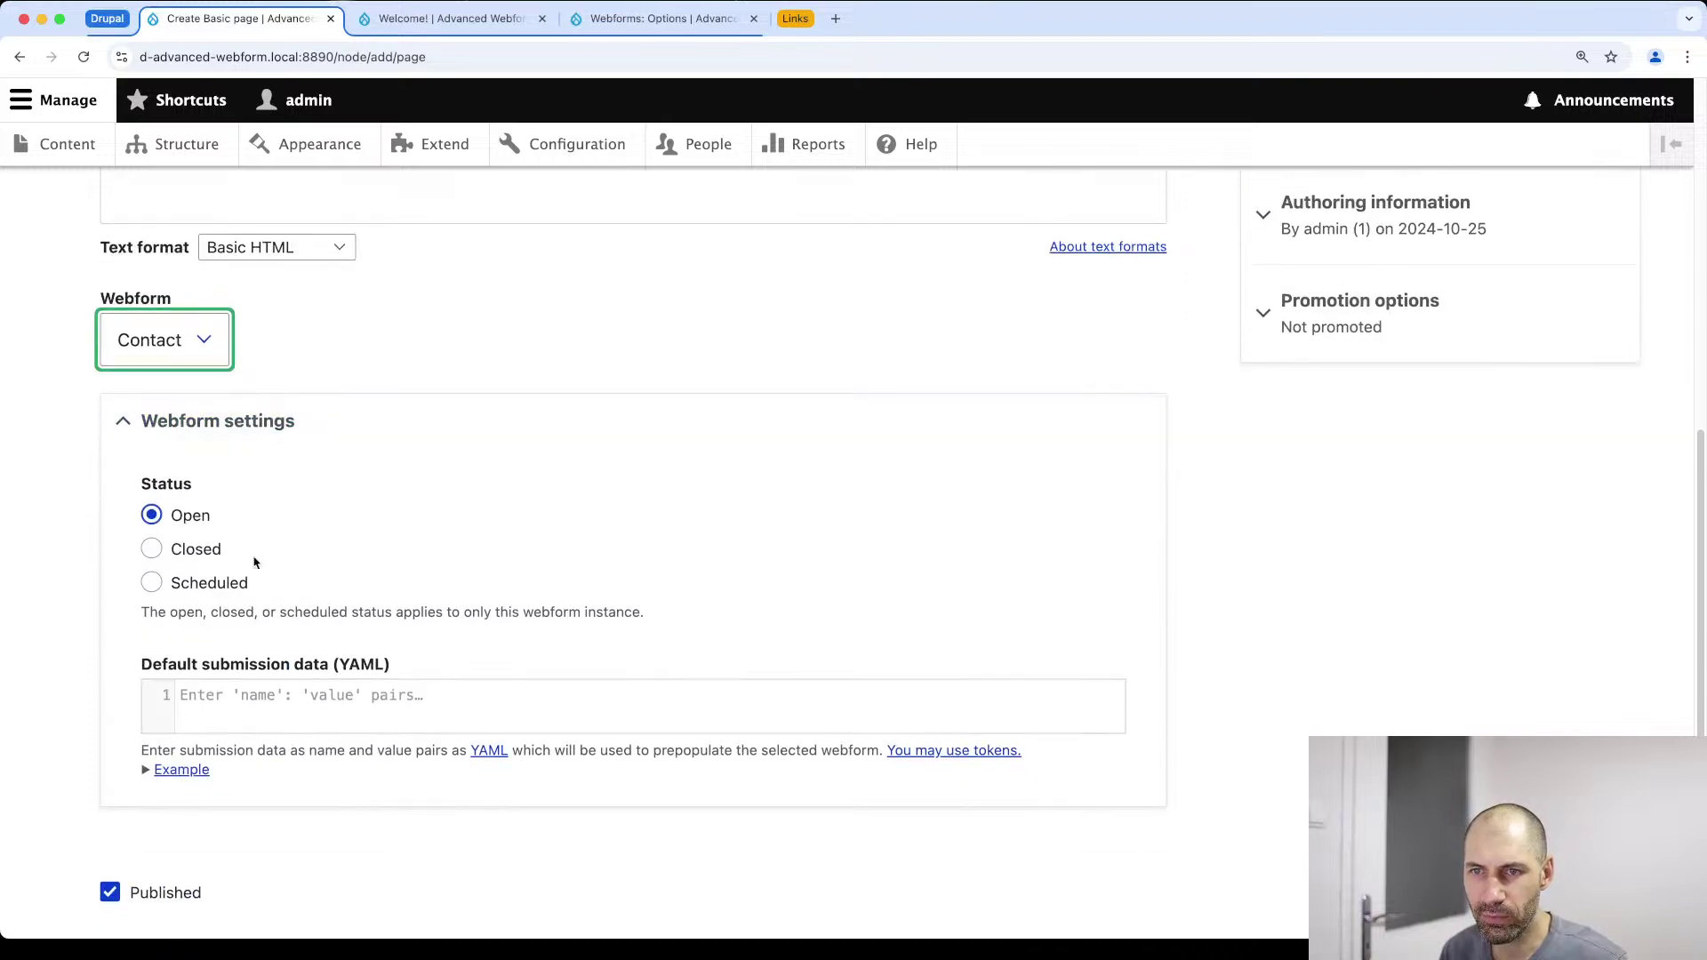
{"action": "scroll", "coordinate": [244, 692], "scroll_direction": "down", "scroll_amount": 2}
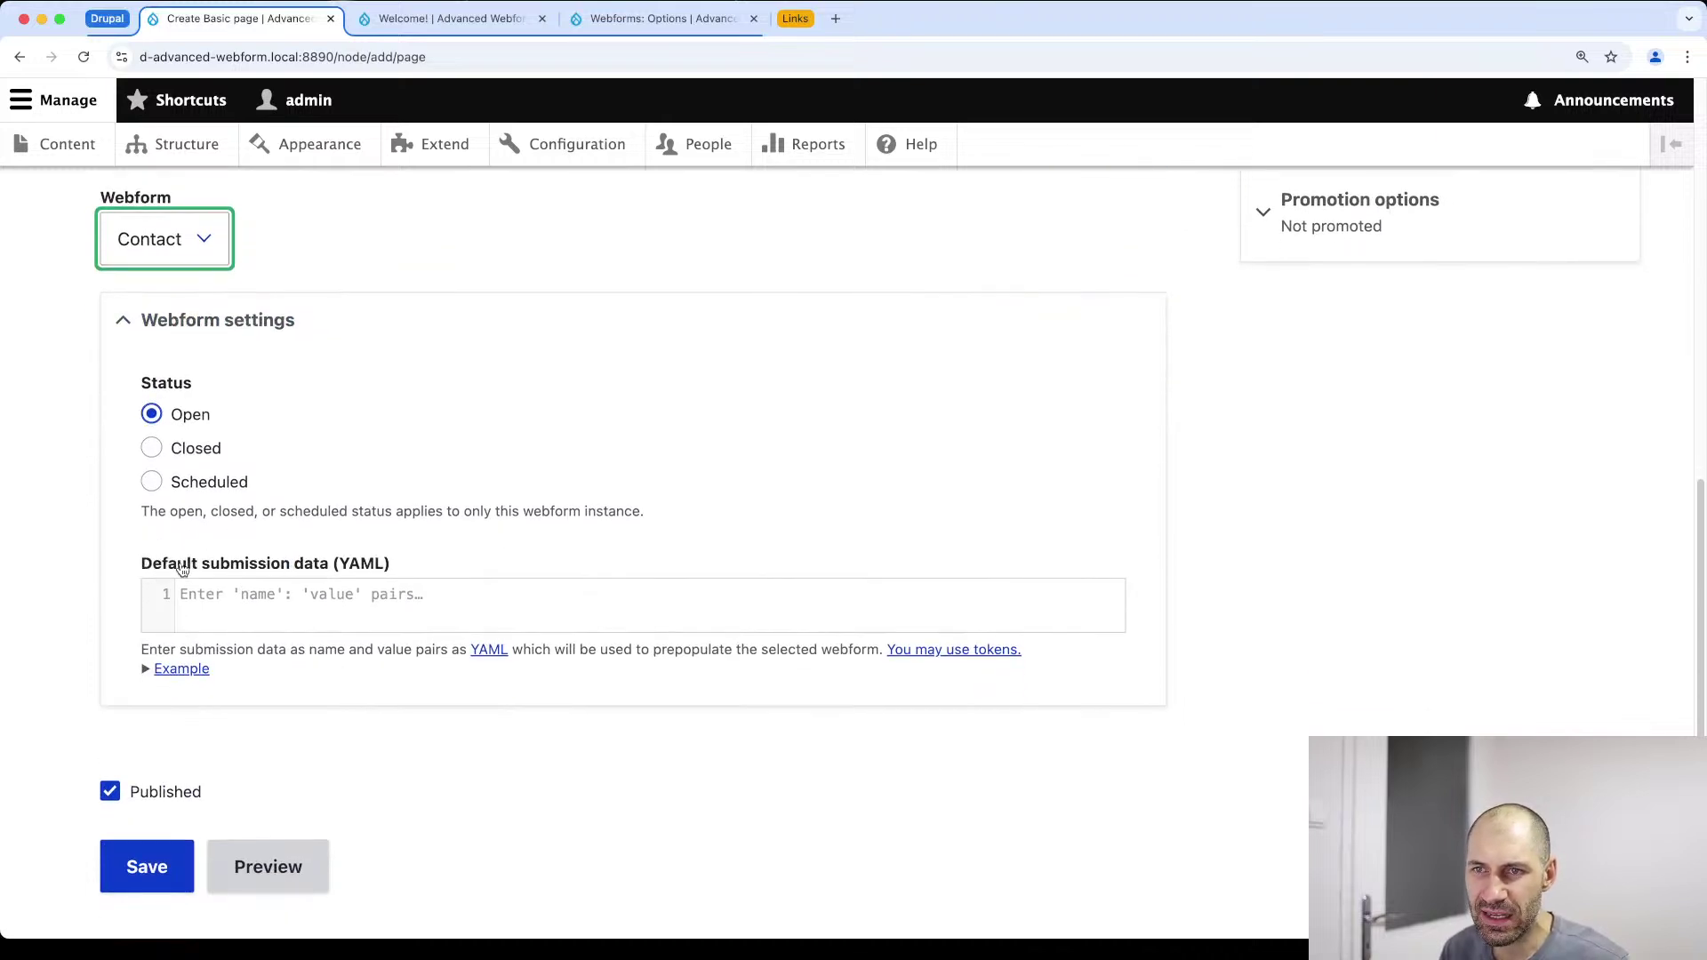
{"action": "scroll", "coordinate": [259, 528], "scroll_direction": "down", "scroll_amount": 1}
{"action": "left_click", "coordinate": [317, 566]}
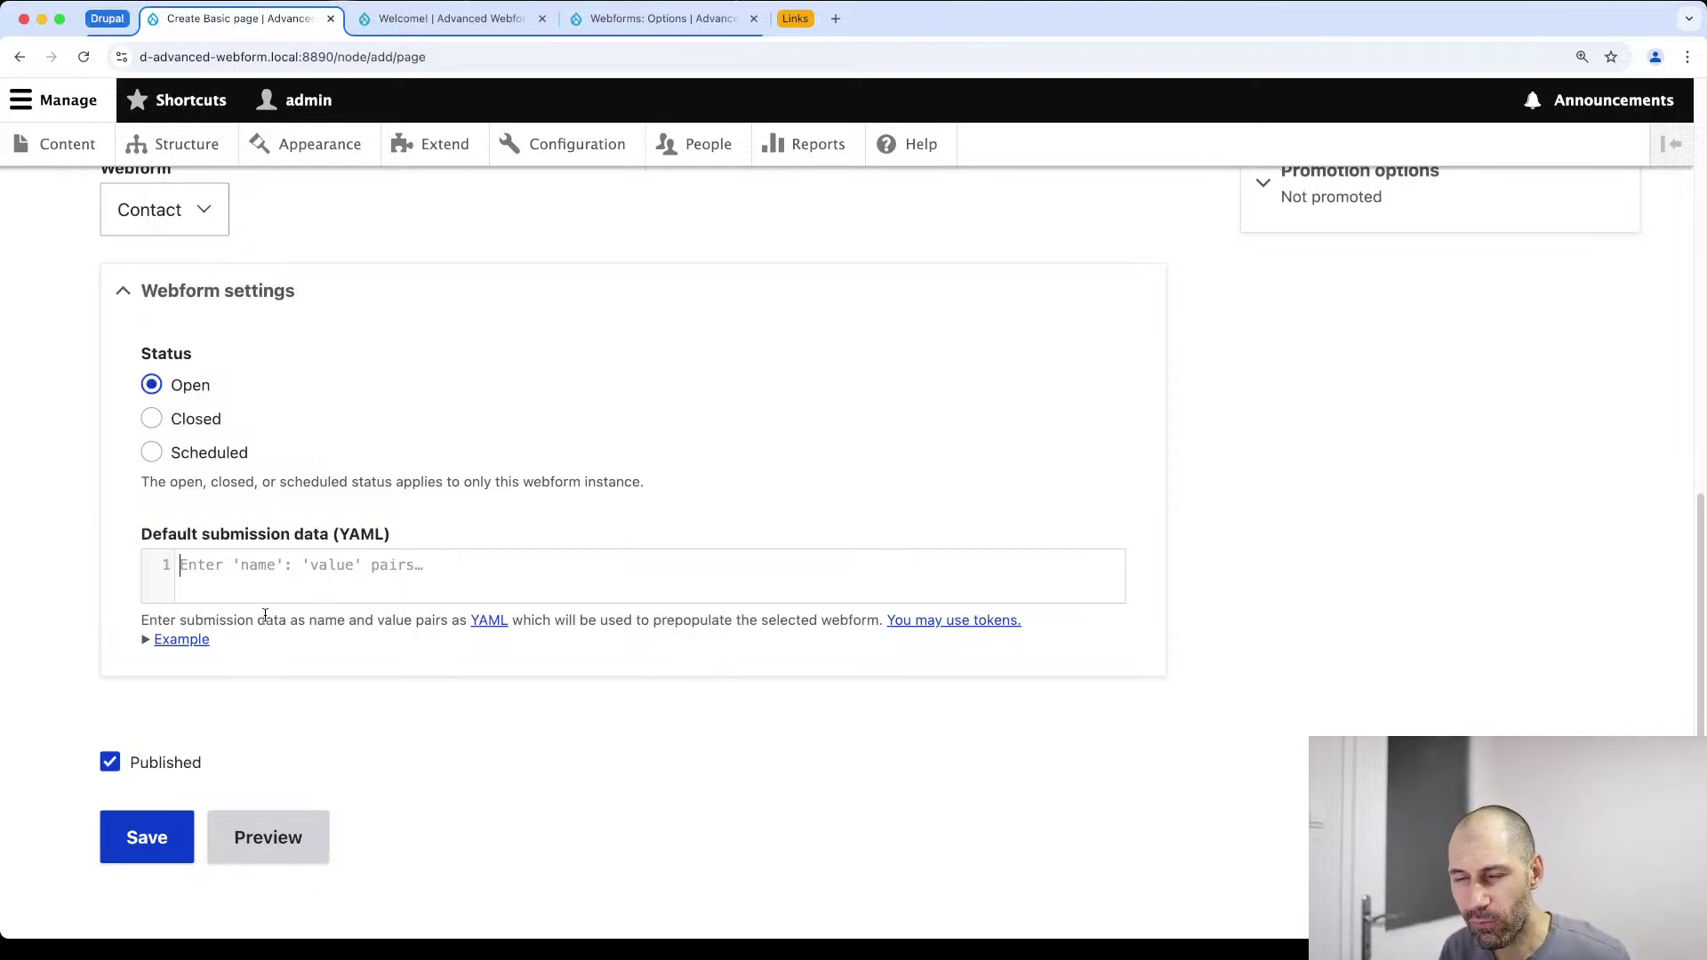
{"action": "left_click", "coordinate": [174, 640]}
{"action": "scroll", "coordinate": [160, 648], "scroll_direction": "down", "scroll_amount": 3}
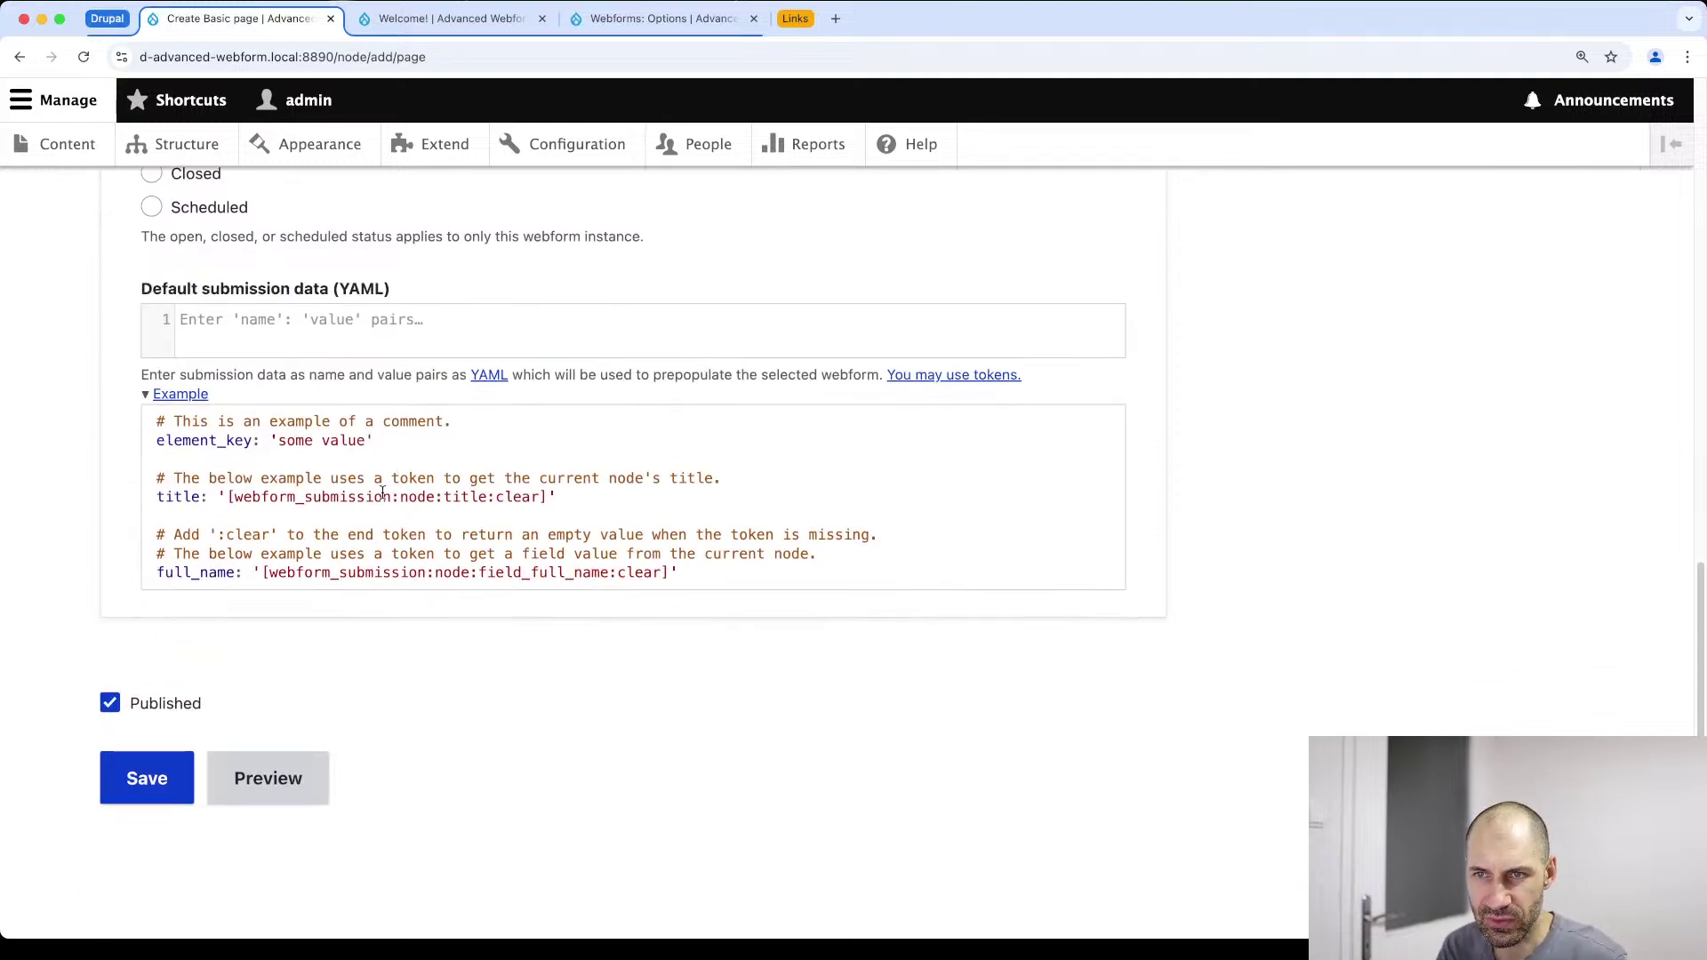
{"action": "left_click_drag", "start_coordinate": [228, 496], "coordinate": [548, 491]}
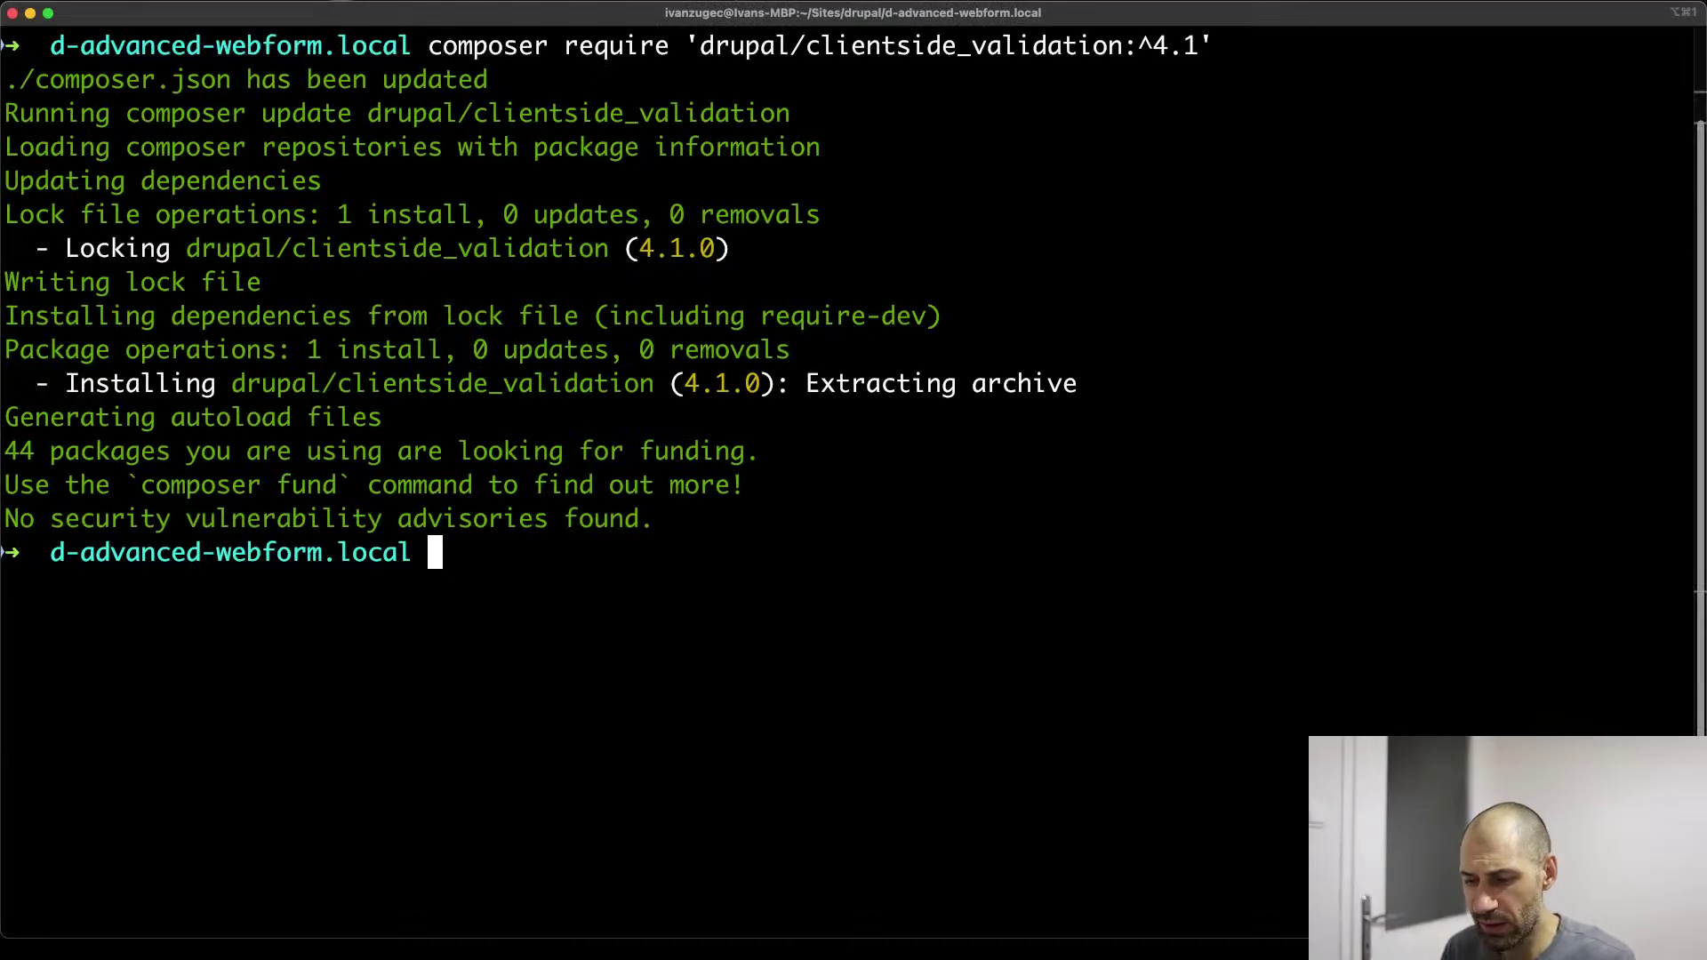
Clear the terminal and run ./vendor/bin/drush en token to enable the Token module
{"action": "type", "text": "clear"}
{"action": "key", "text": "Return"}
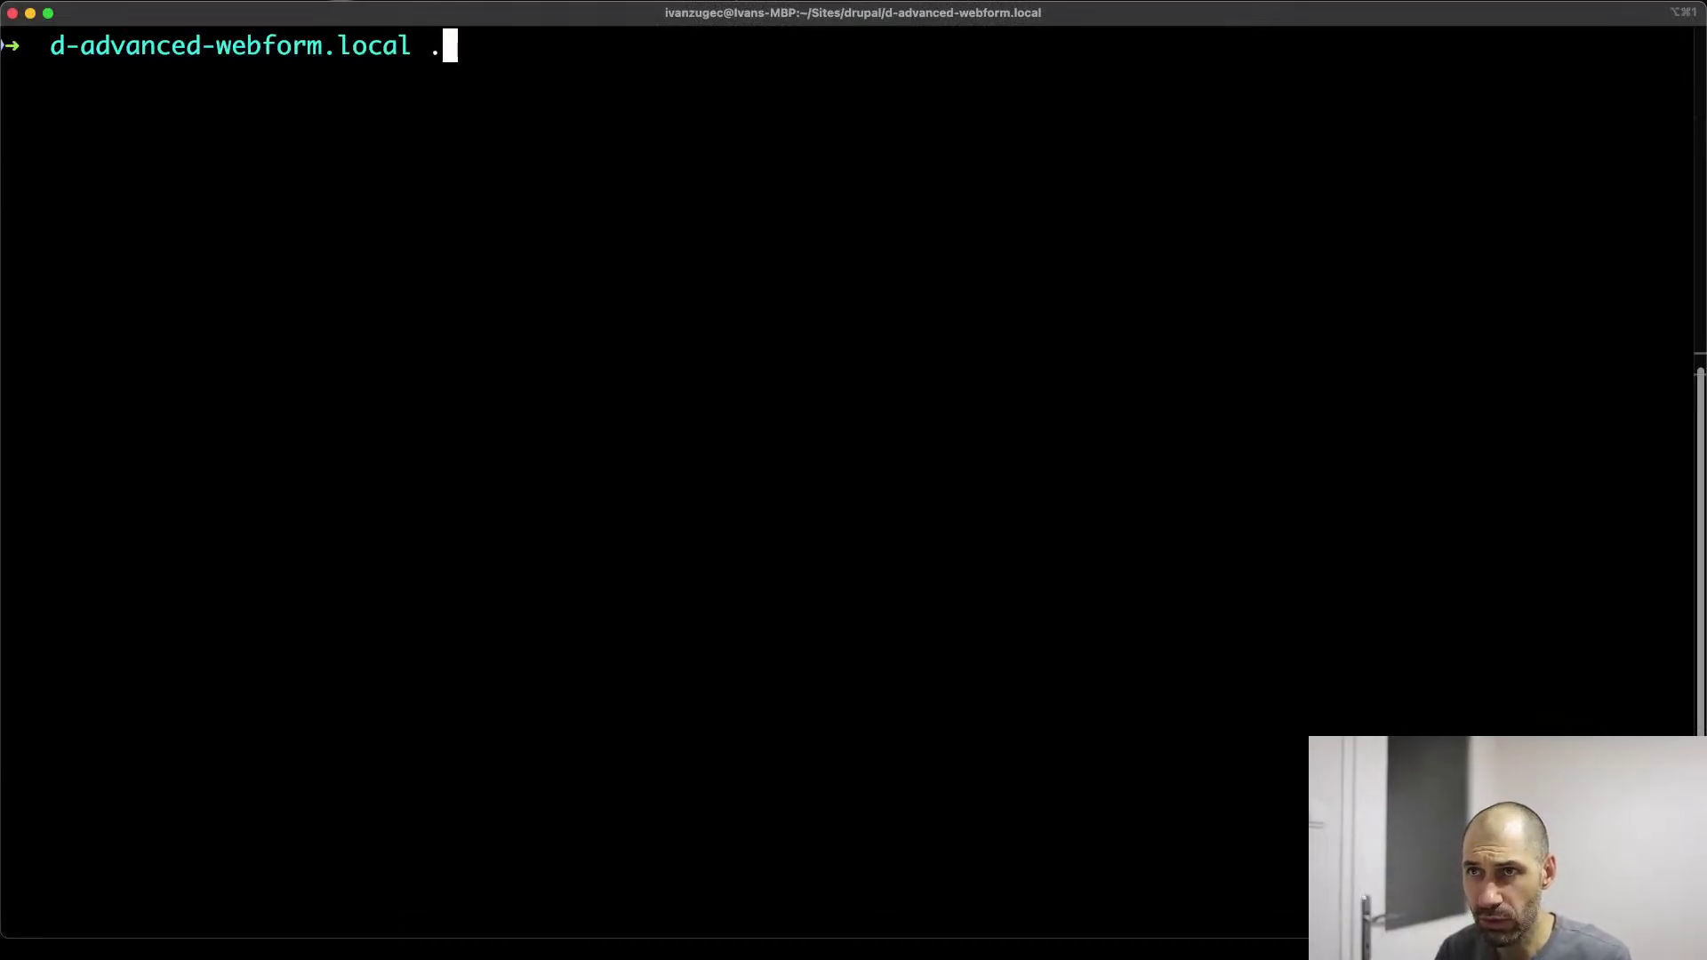
{"action": "type", "text": "./vendor/d"}
{"action": "key", "text": "Tab"}
{"action": "type", "text": "d"}
{"action": "key", "text": "BackSpace"}
{"action": "type", "text": "bin/dr"}
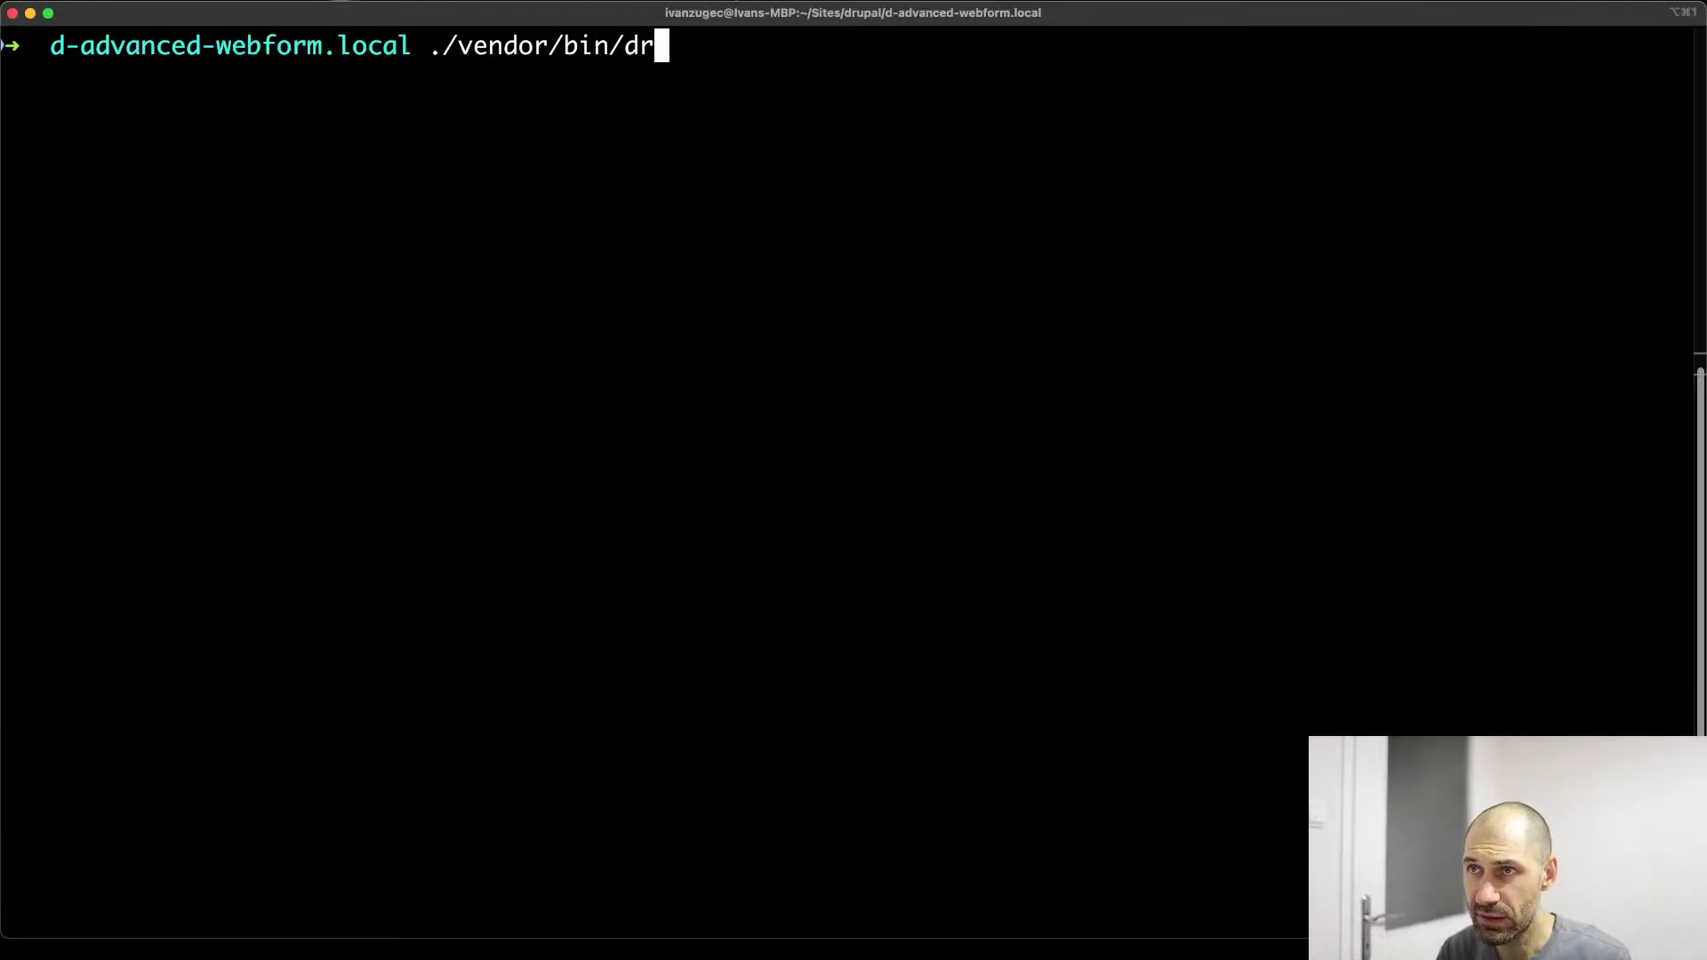
{"action": "key", "text": "Tab"}
{"action": "type", "text": "en token"}
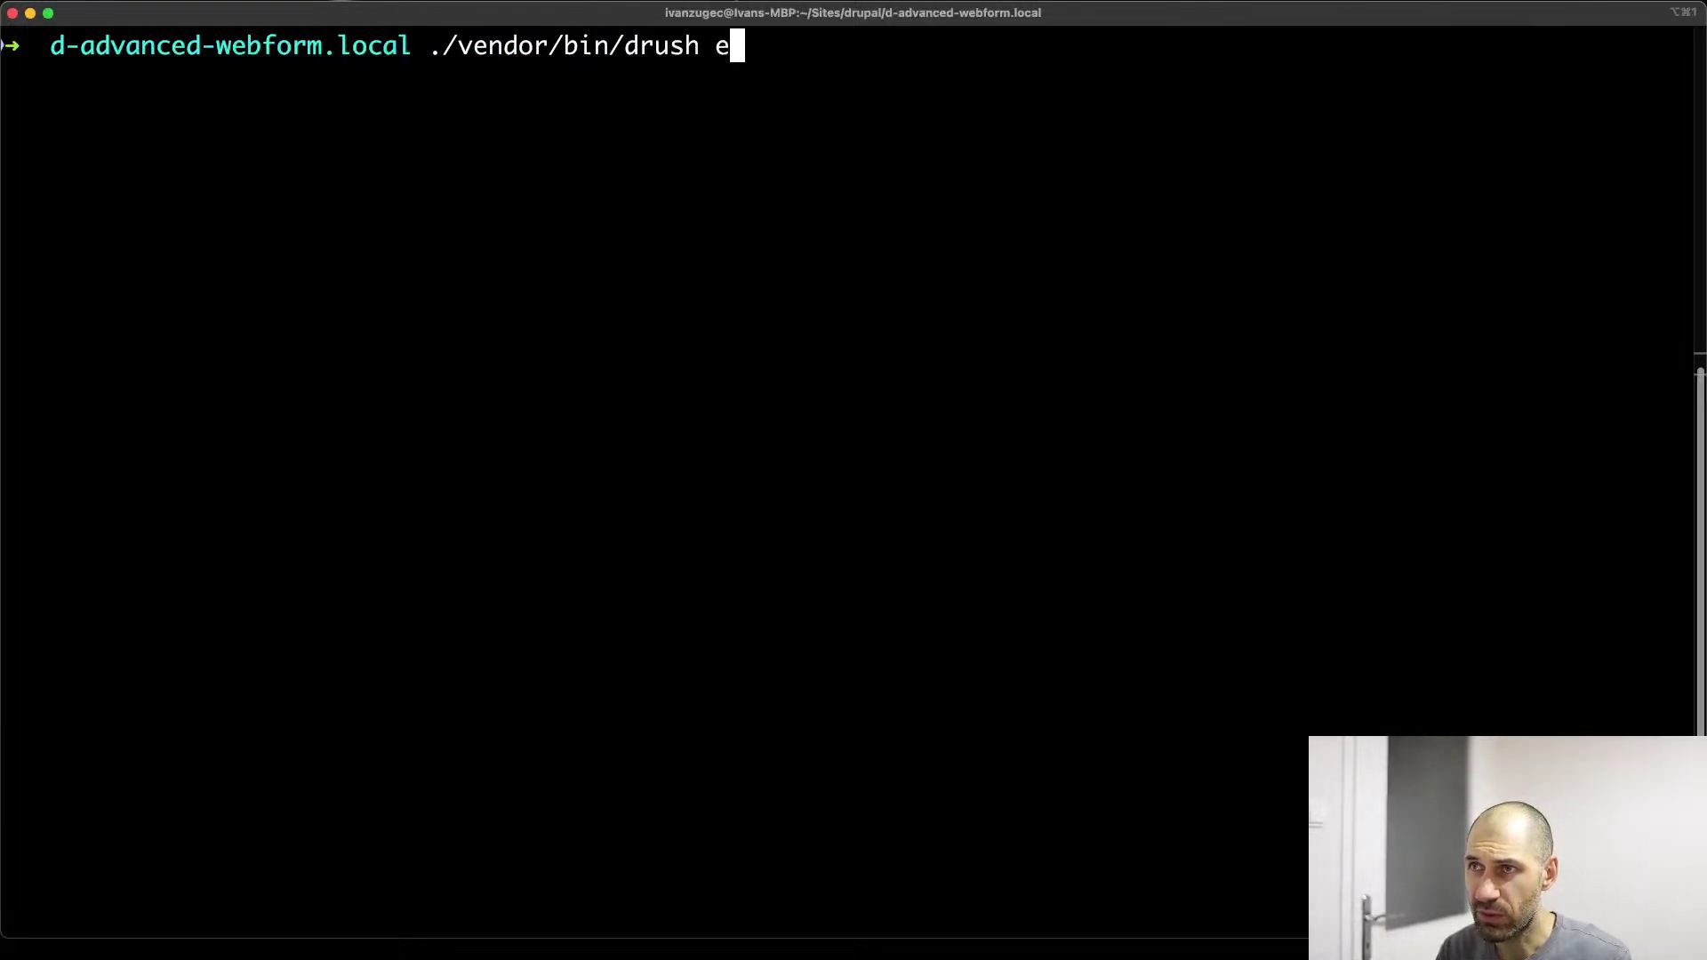
{"action": "key", "text": "Return"}
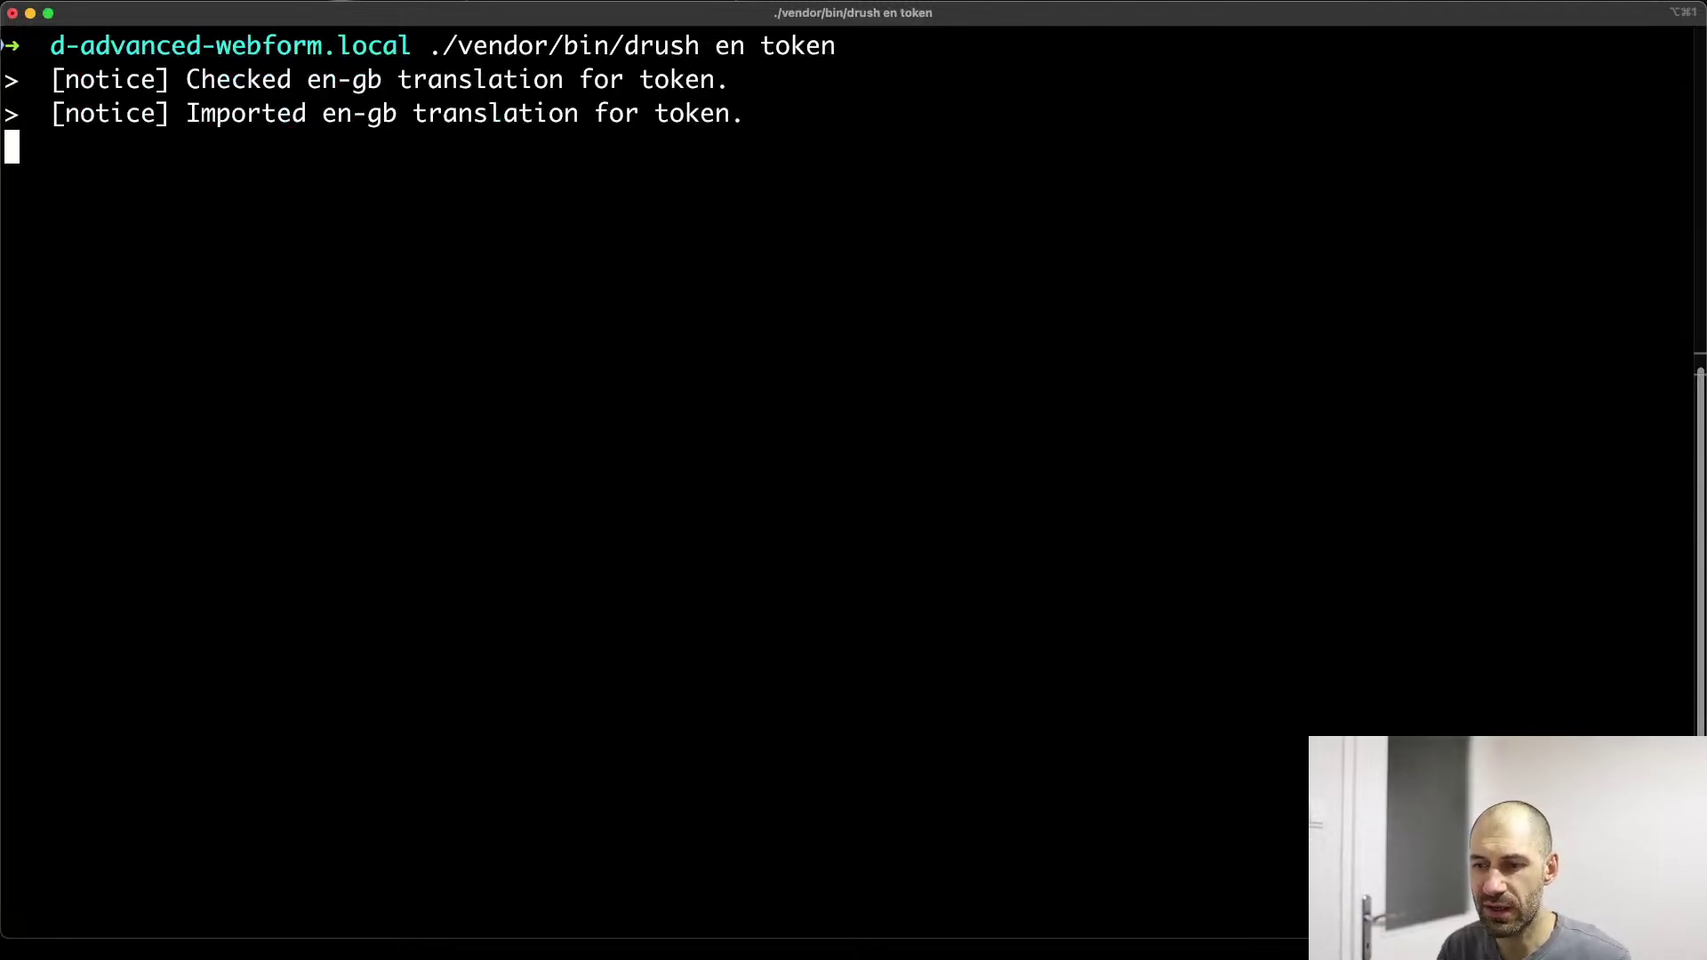
{"action": "key", "text": "super+Tab"}
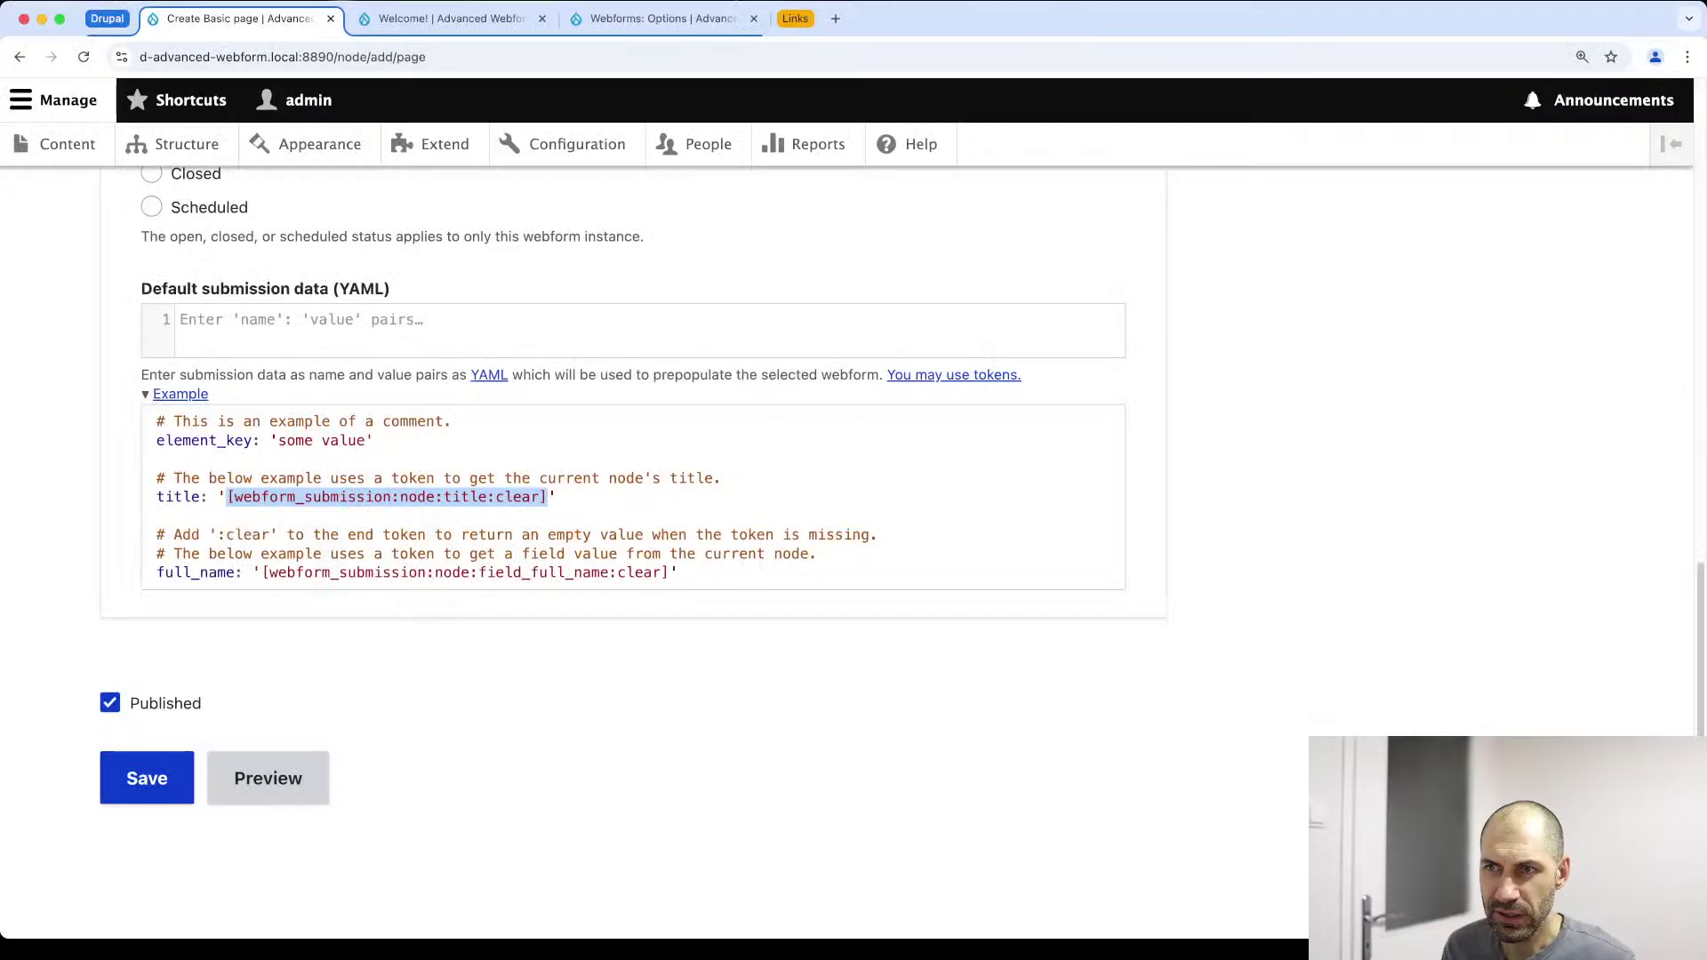
{"action": "left_click", "coordinate": [313, 558]}
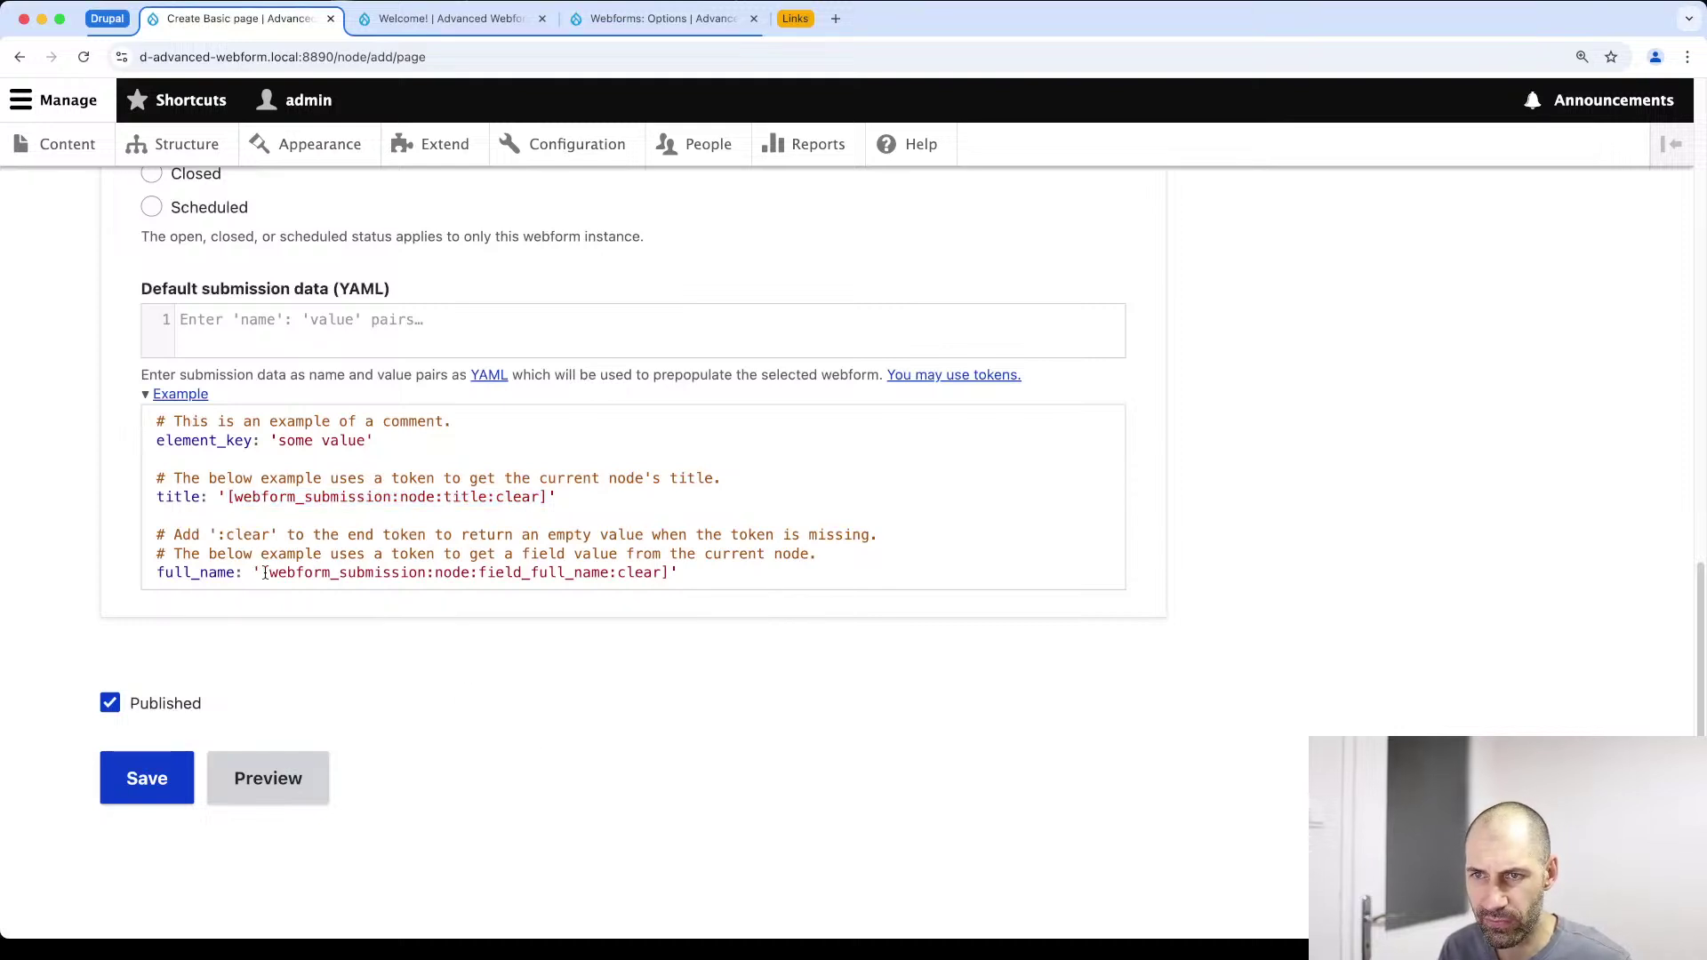
{"action": "mouse_move", "coordinate": [271, 573]}
{"action": "left_mouse_down"}
{"action": "mouse_move", "coordinate": [665, 572]}
{"action": "mouse_move", "coordinate": [259, 566]}
{"action": "left_mouse_up"}
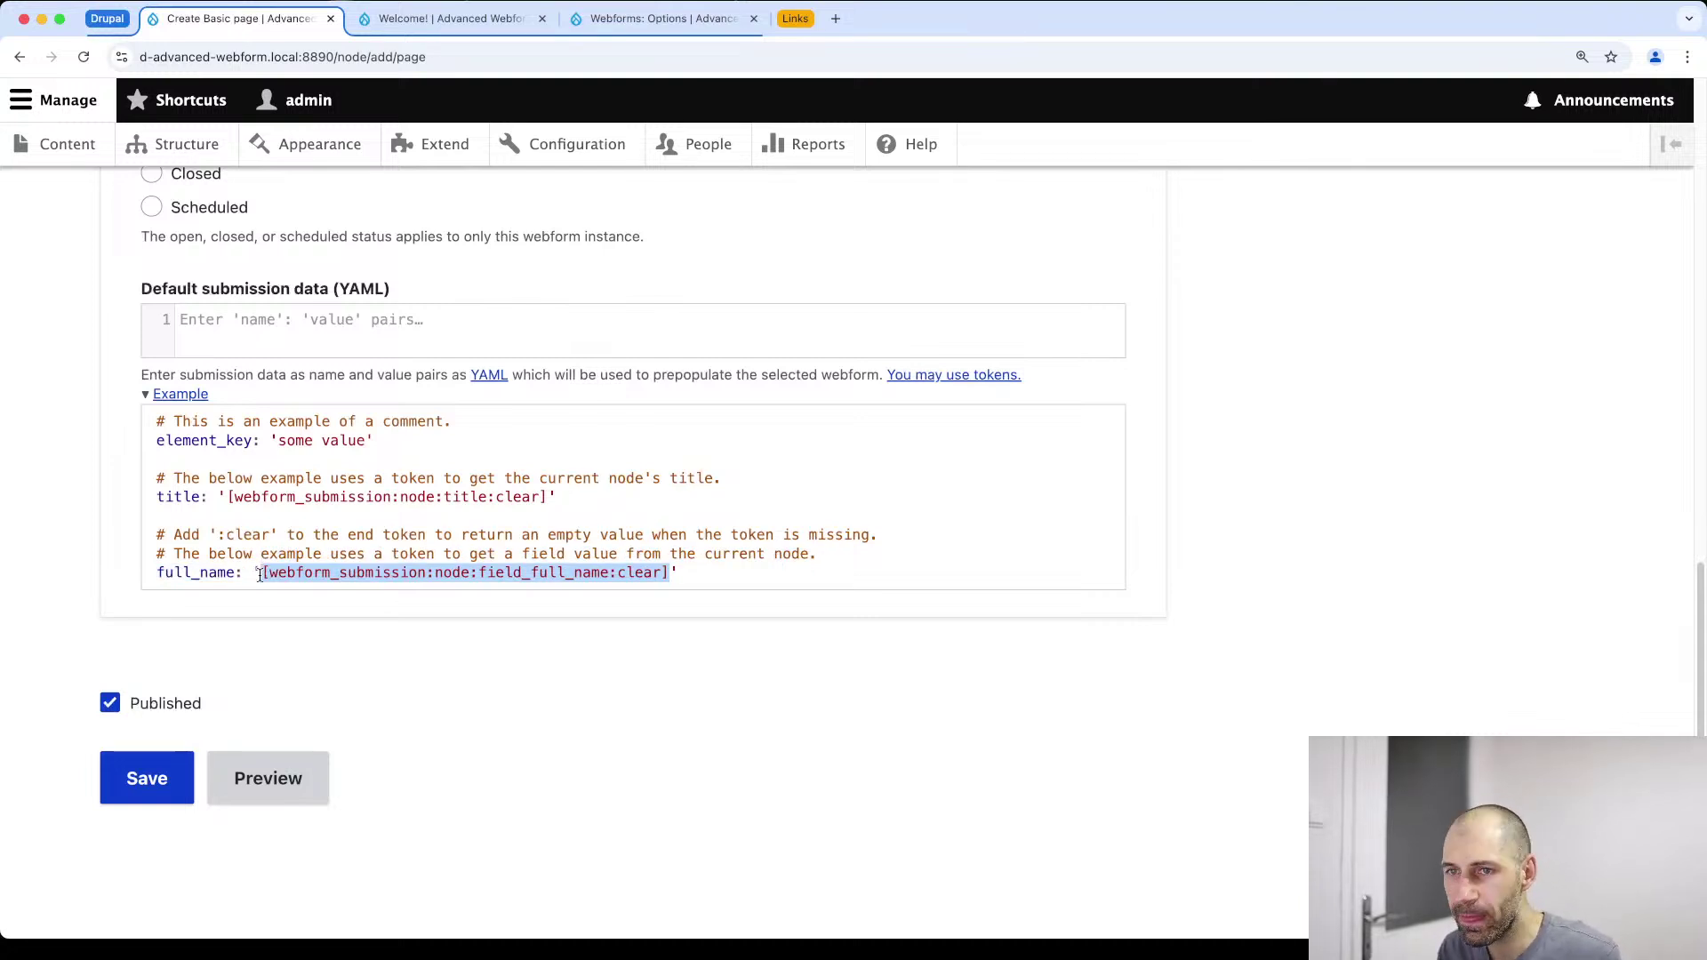
{"action": "left_click", "coordinate": [264, 572]}
{"action": "left_click", "coordinate": [422, 57]}
{"action": "key", "text": "Return"}
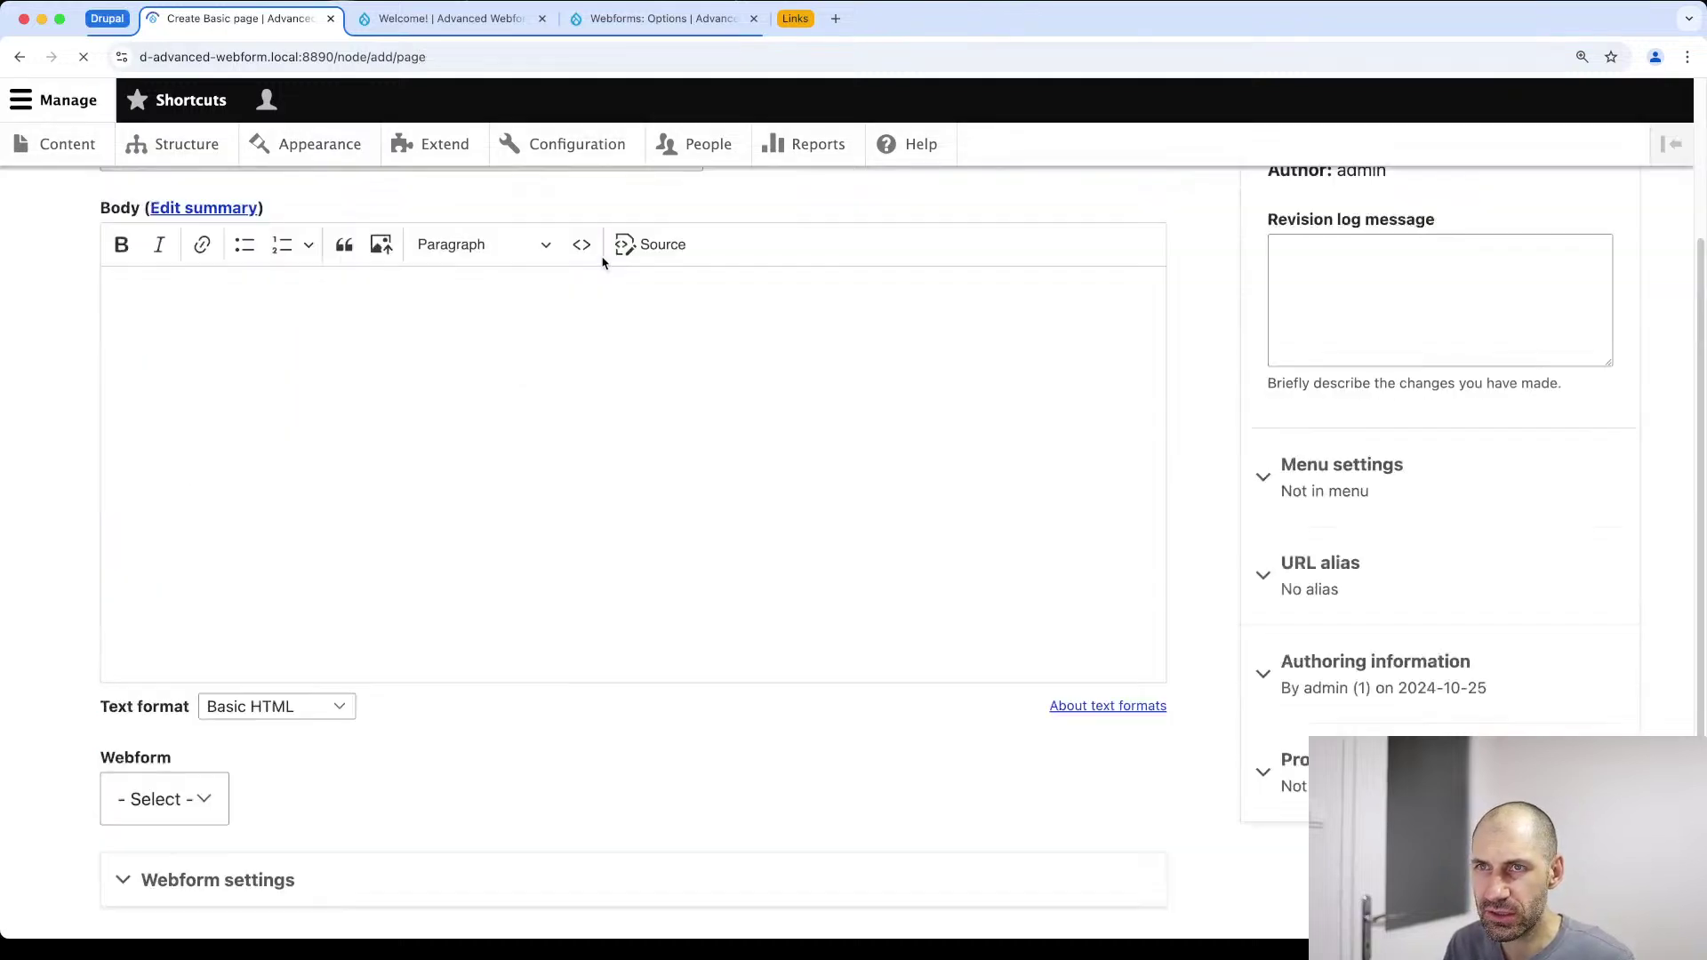
{"action": "left_click", "coordinate": [222, 591]}
{"action": "scroll", "coordinate": [284, 600], "scroll_direction": "down", "scroll_amount": 4}
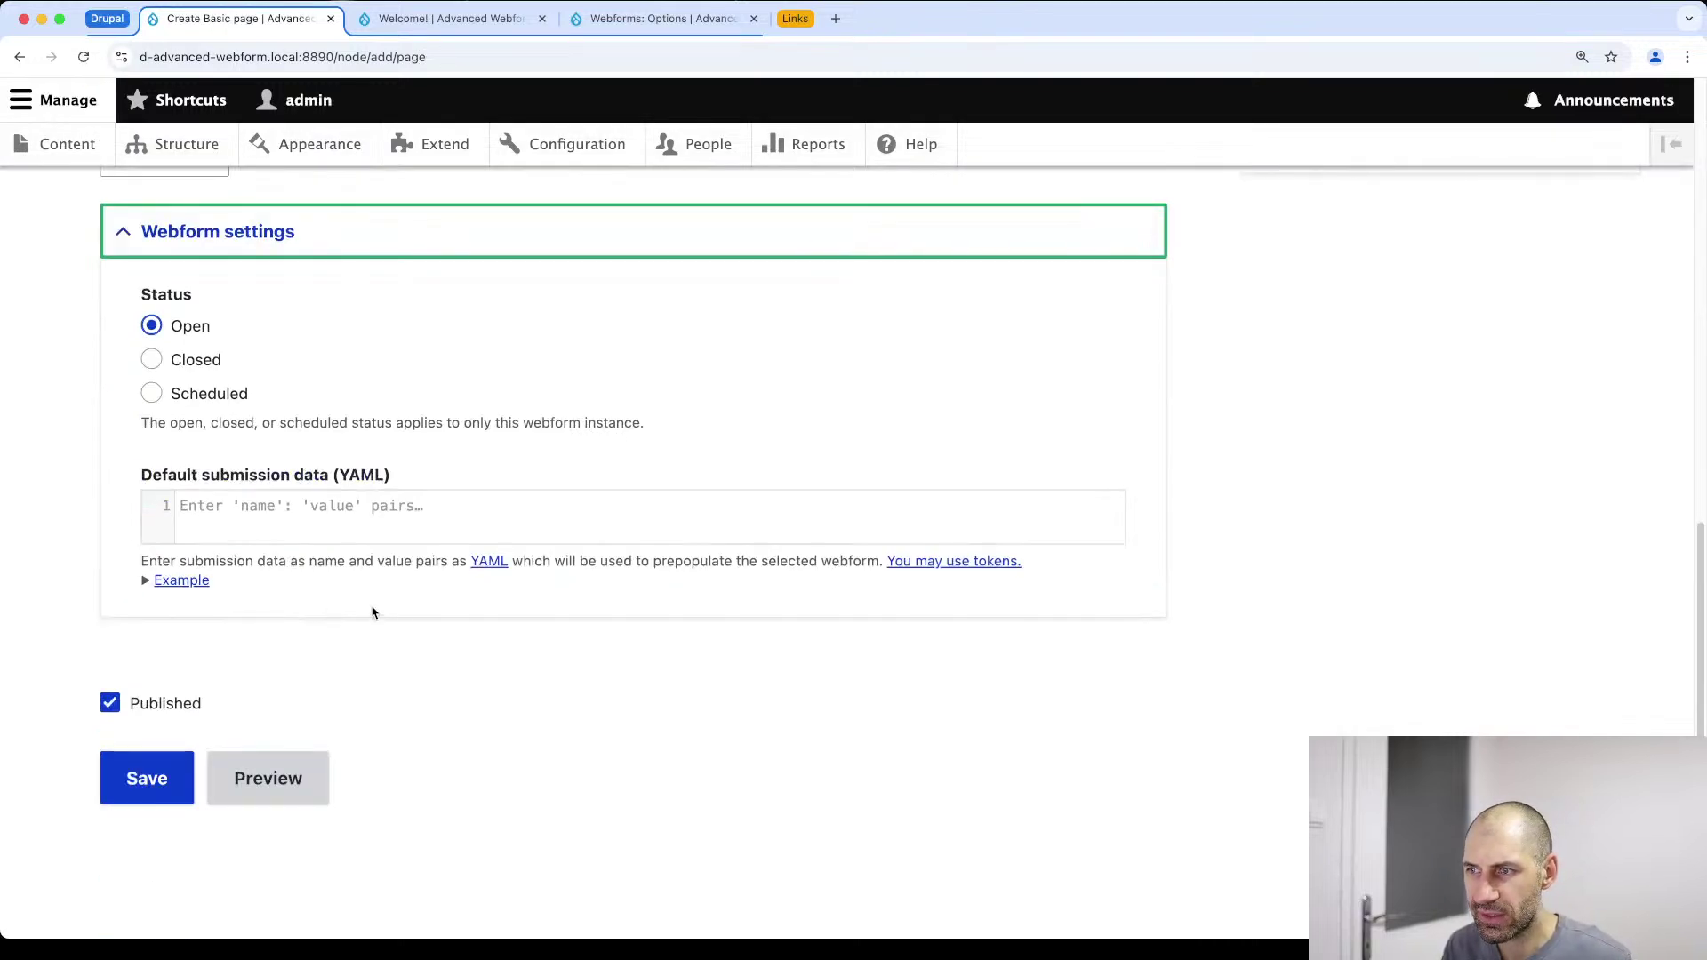
{"action": "left_click", "coordinate": [924, 564]}
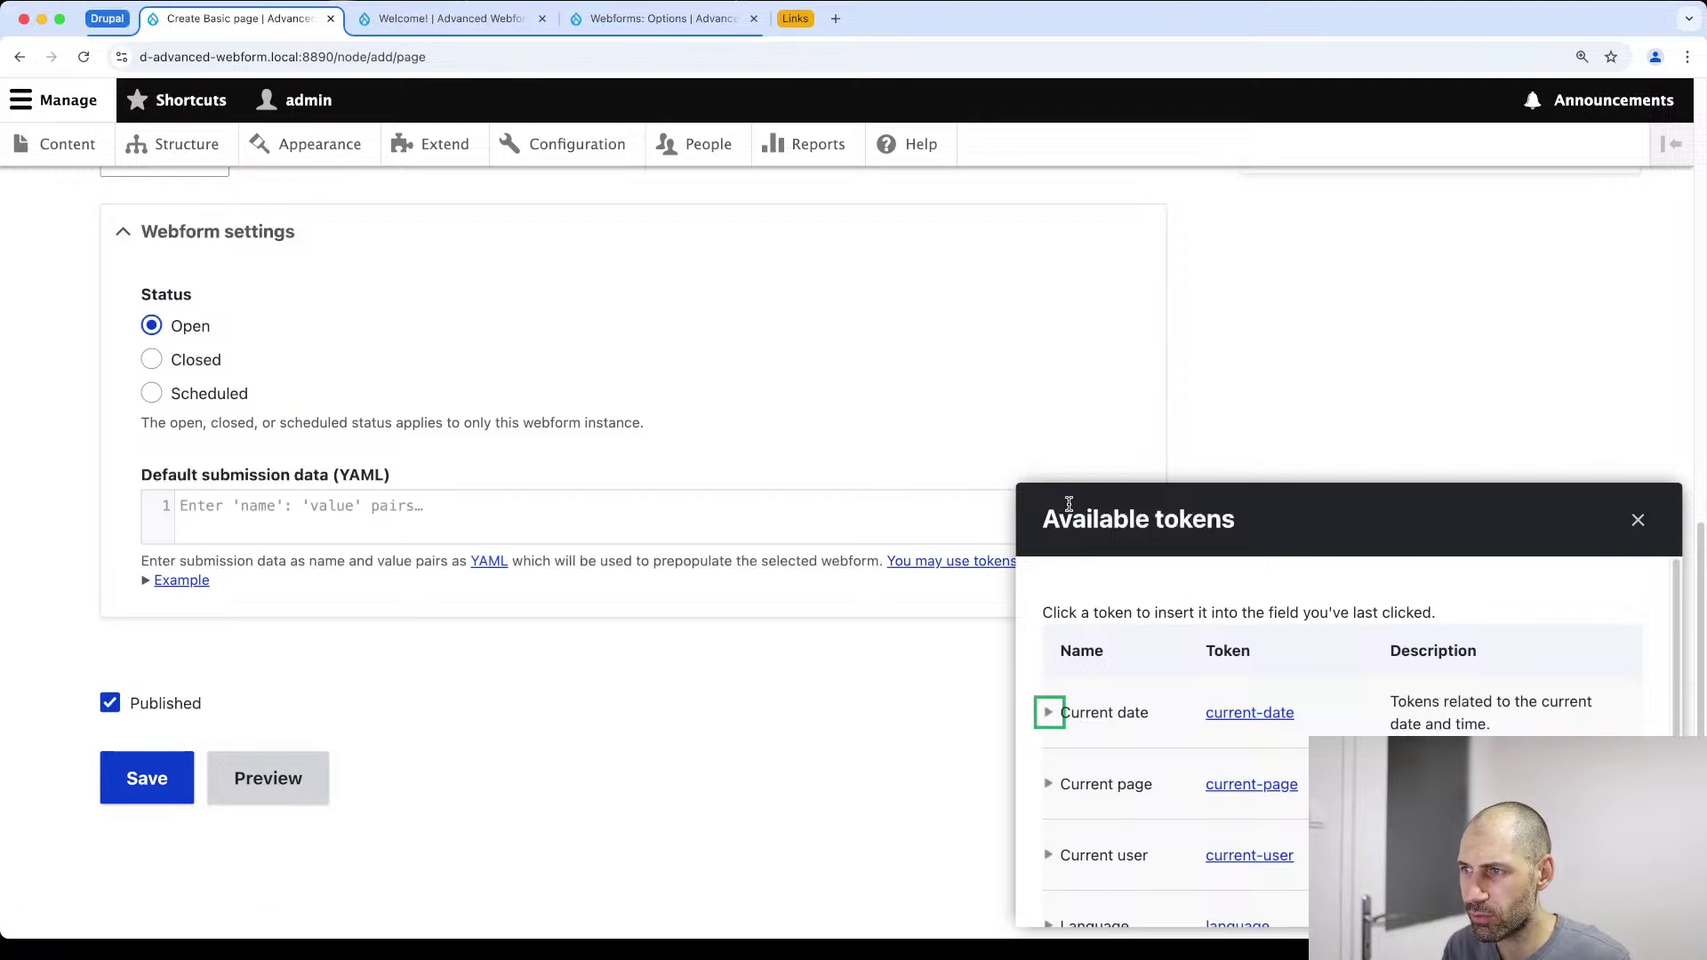
{"action": "left_click_drag", "start_coordinate": [1244, 514], "coordinate": [680, 195]}
{"action": "left_click", "coordinate": [1066, 204]}
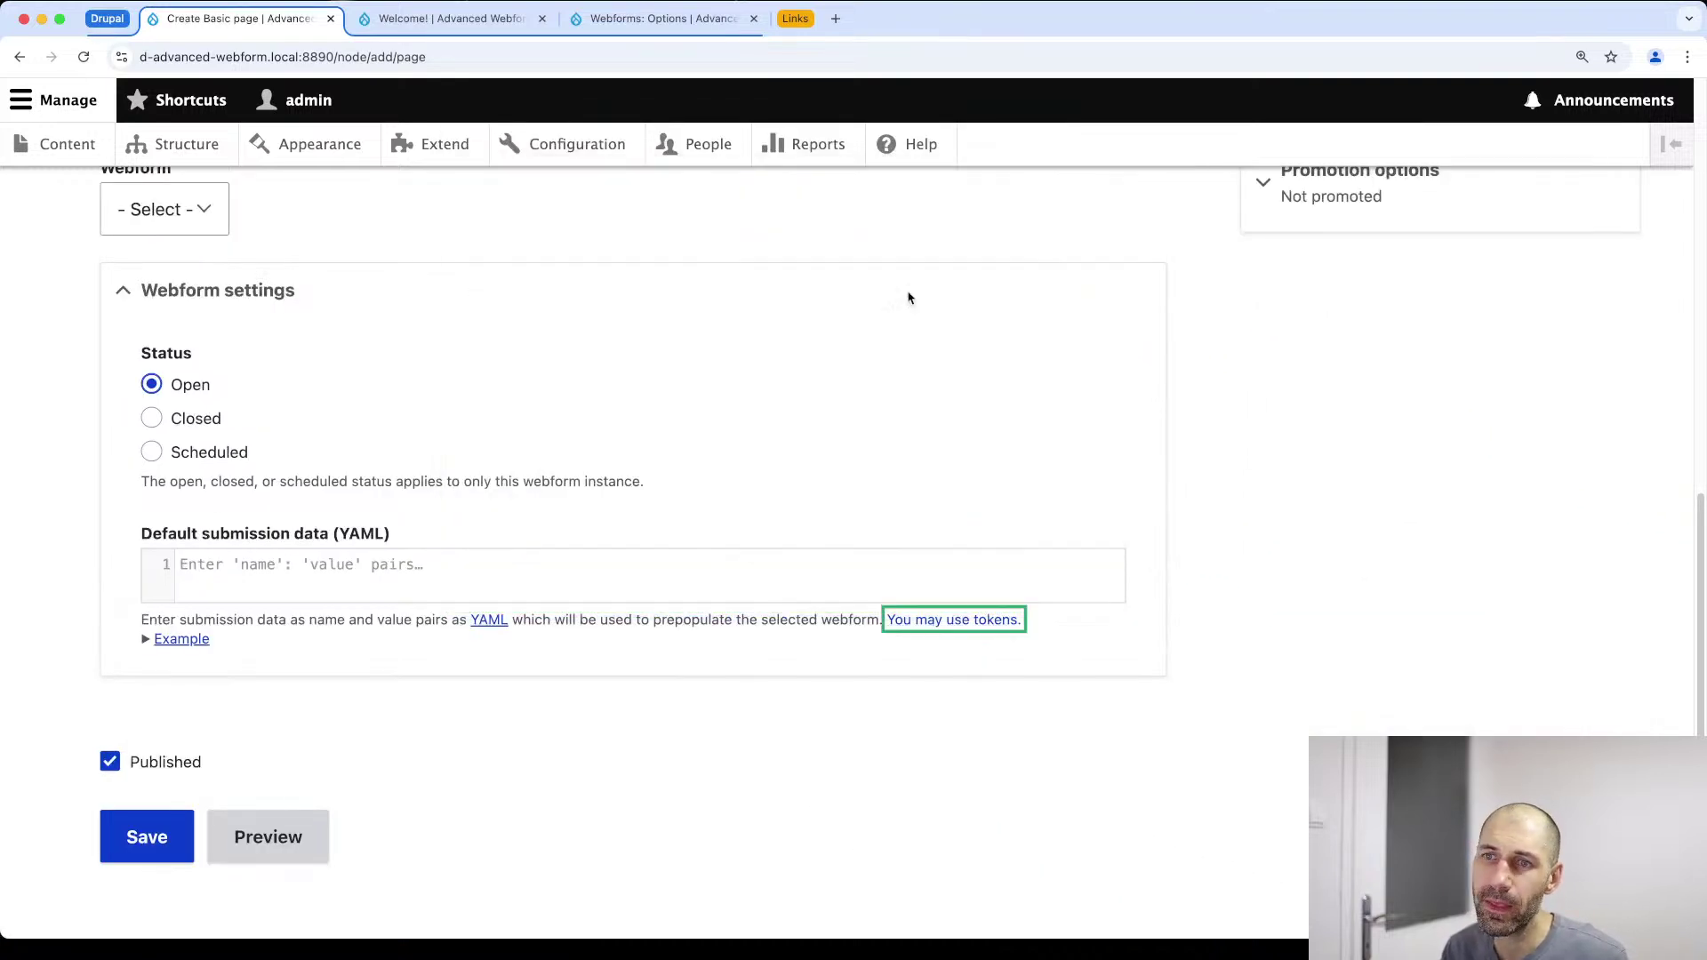
{"action": "left_click", "coordinate": [210, 570]}
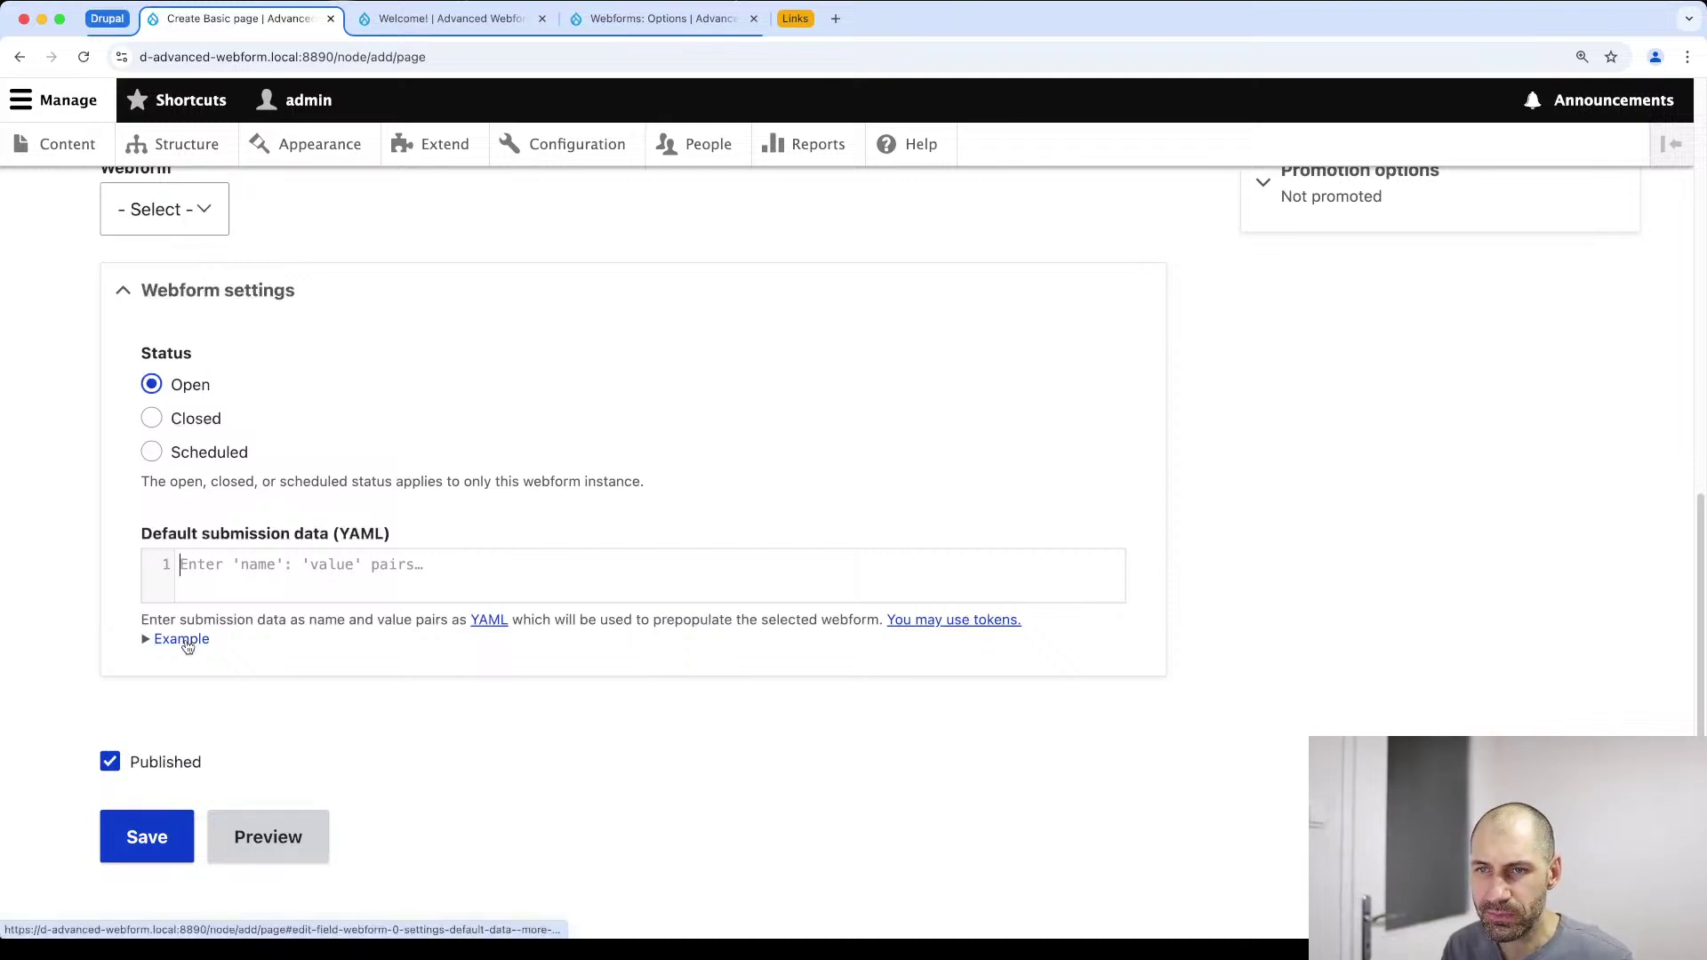
Copy the Subject element's key 'subject' from the Contact webform's Build list
{"action": "left_click", "coordinate": [443, 20]}
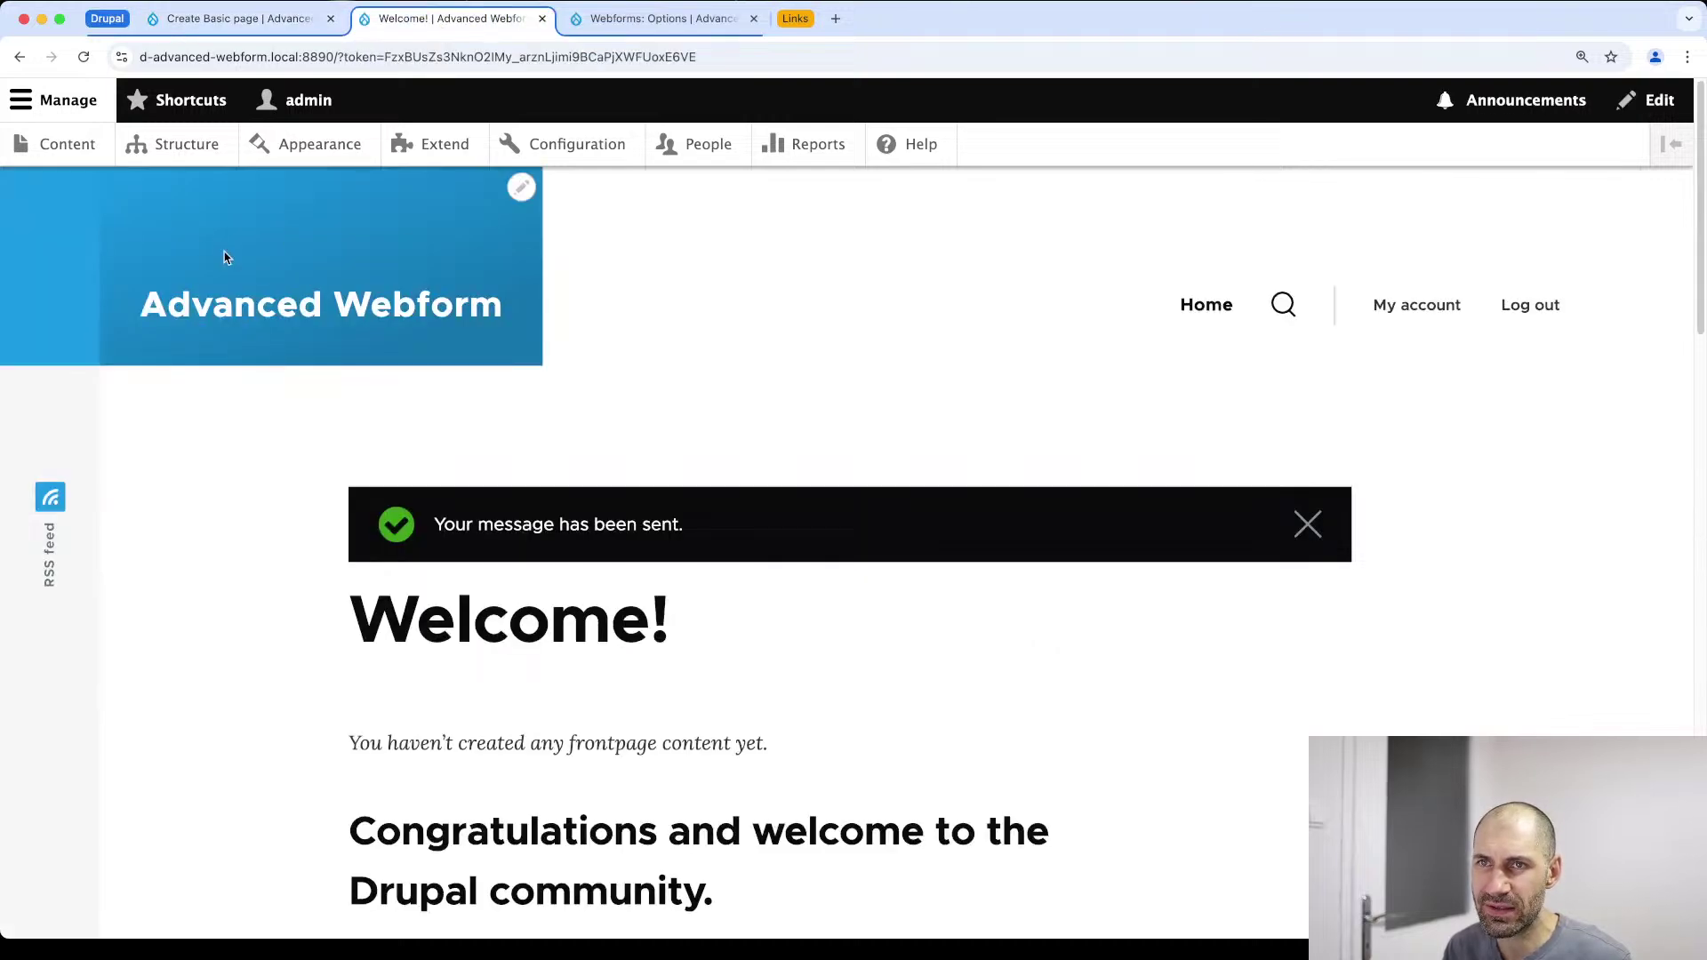
{"action": "key", "text": "super+bracketleft"}
{"action": "key", "text": "super+r"}
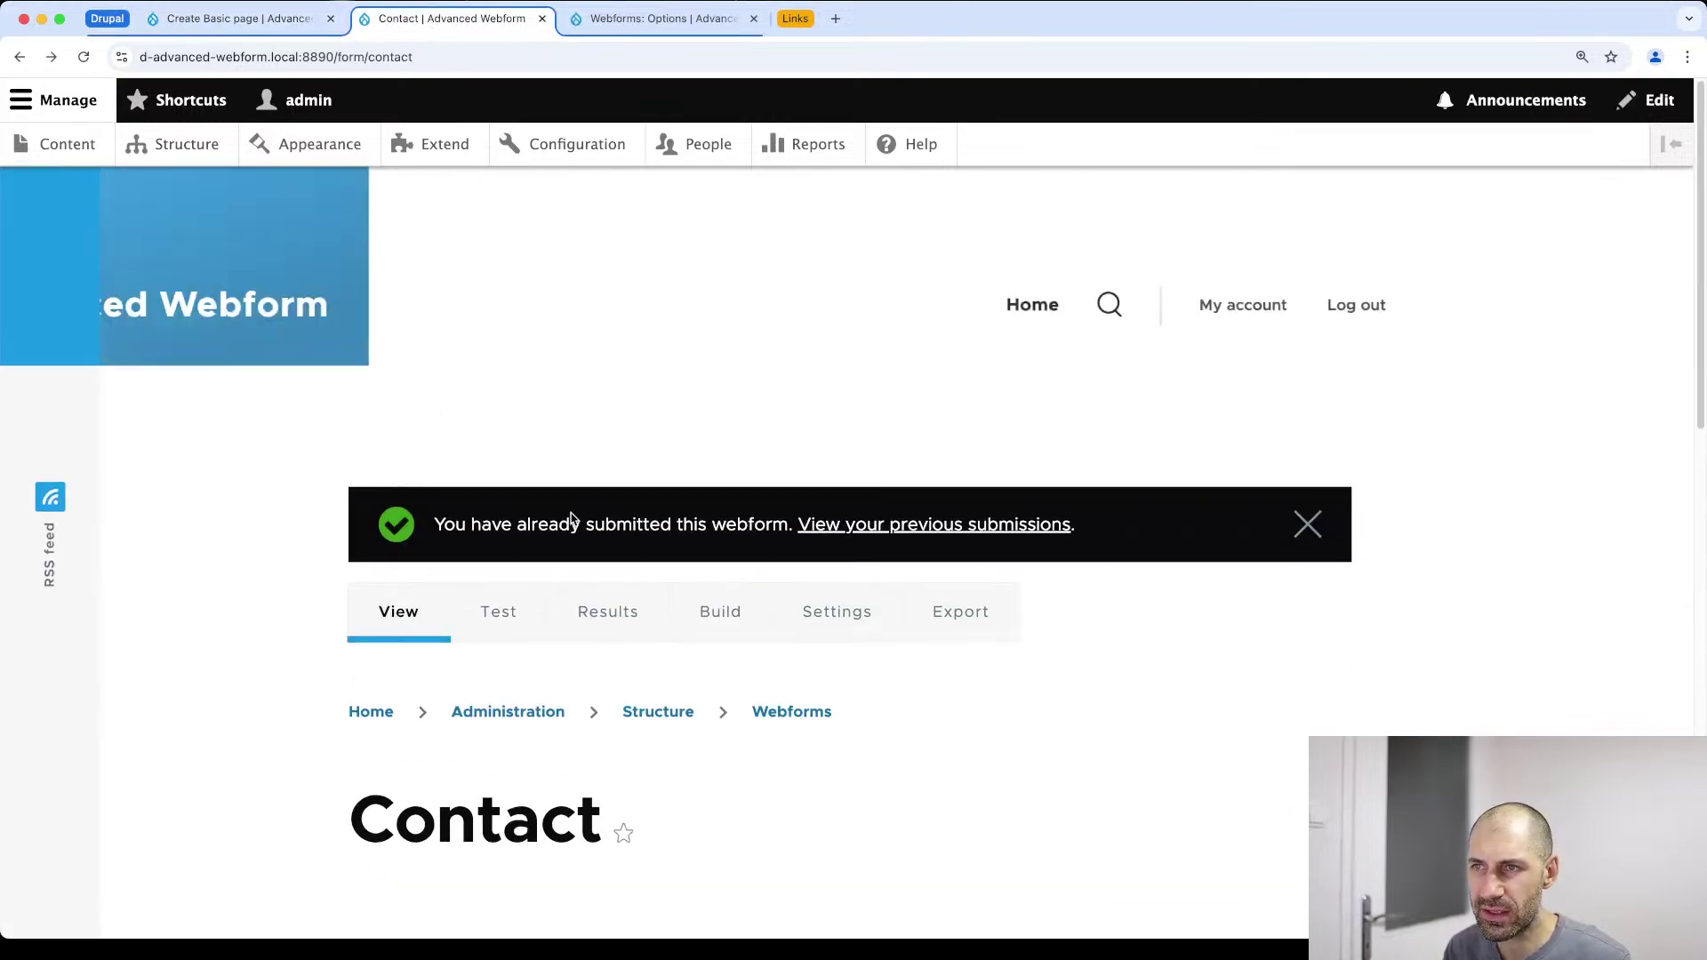
{"action": "left_click", "coordinate": [718, 610]}
{"action": "scroll", "coordinate": [572, 533], "scroll_direction": "down", "scroll_amount": 4}
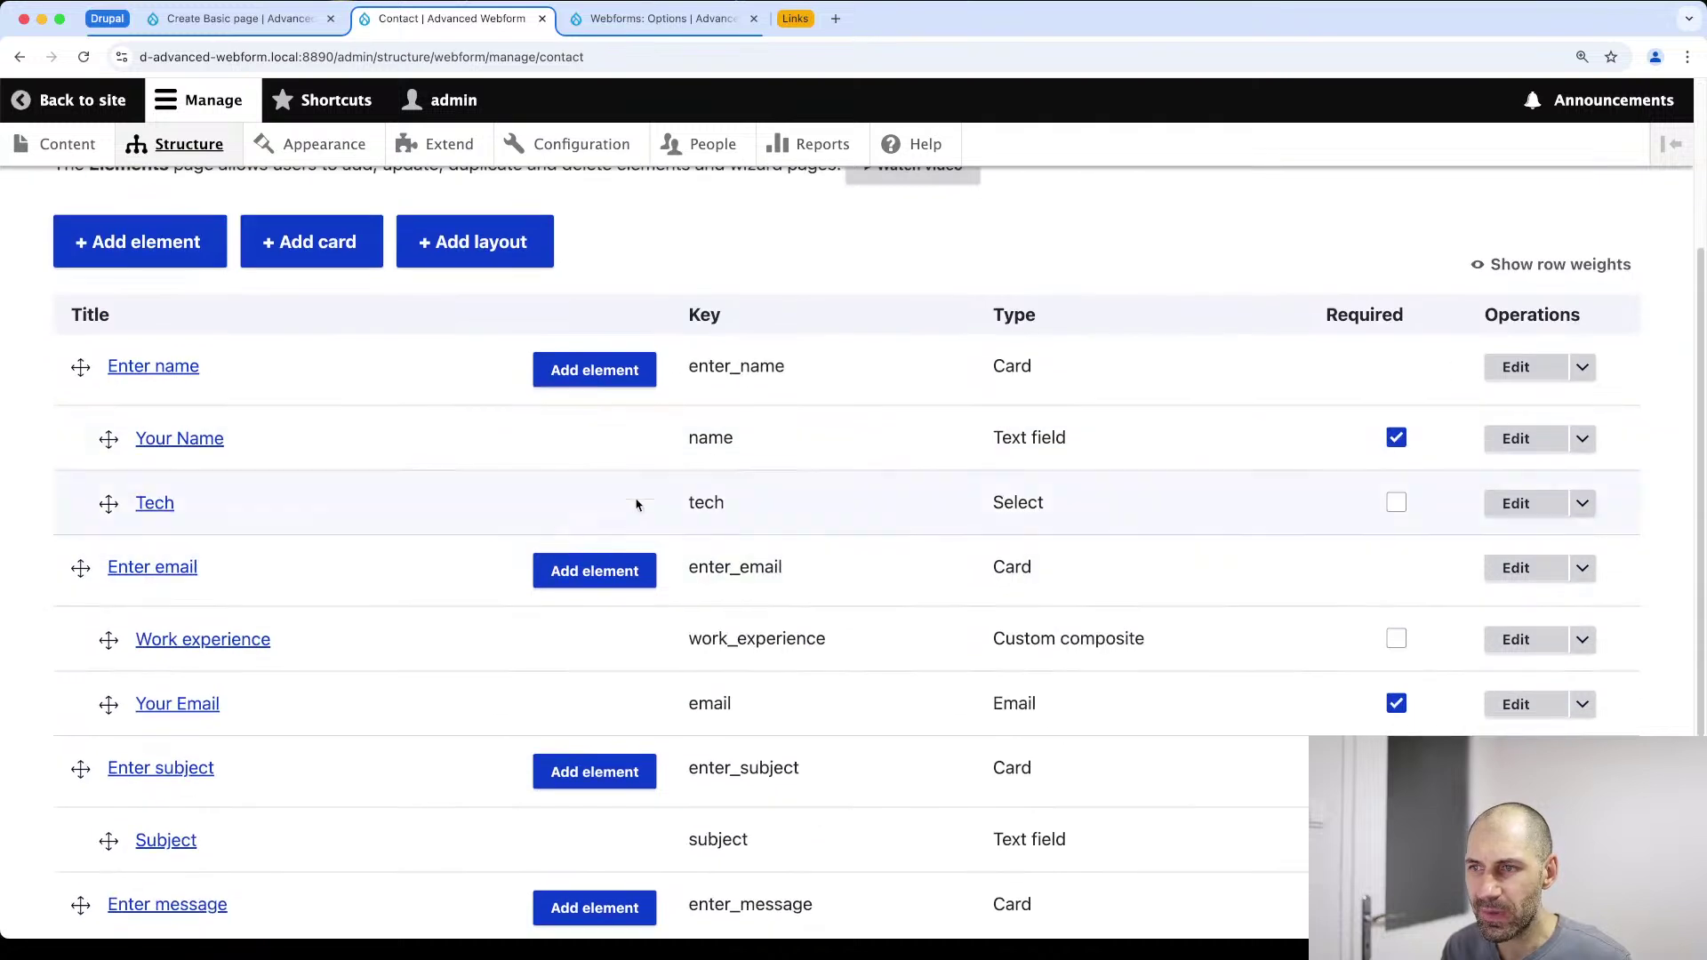
{"action": "scroll", "coordinate": [707, 435], "scroll_direction": "down", "scroll_amount": 5}
{"action": "double_click", "coordinate": [722, 634]}
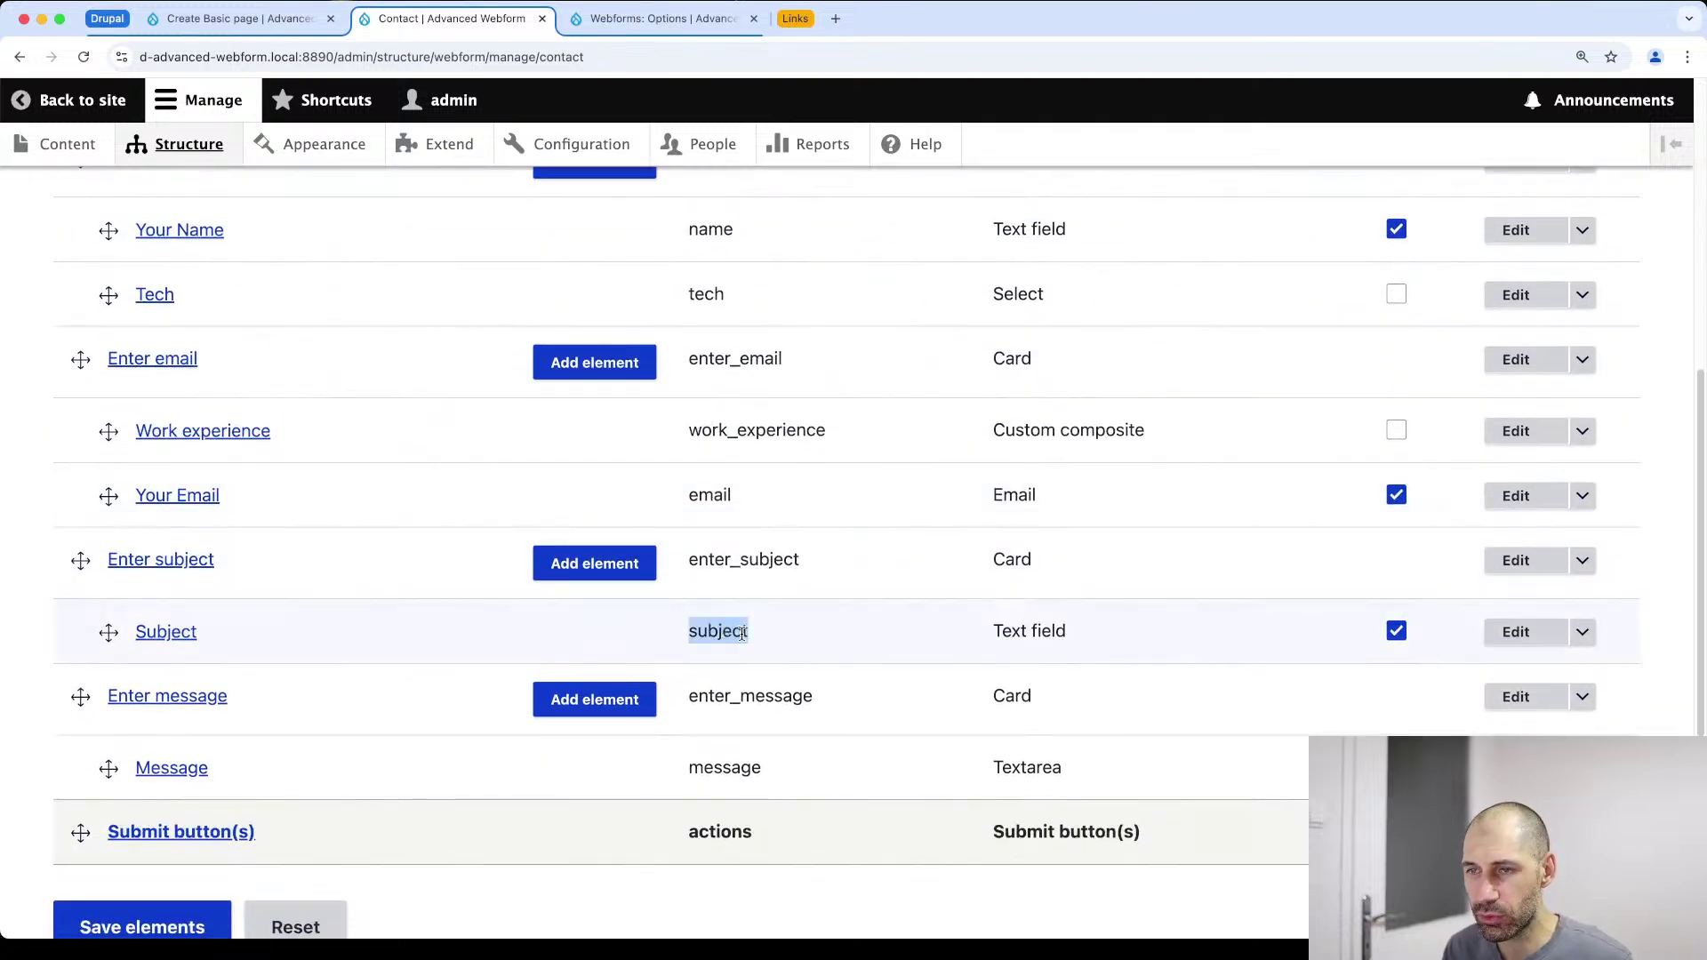
{"action": "right_click", "coordinate": [739, 641]}
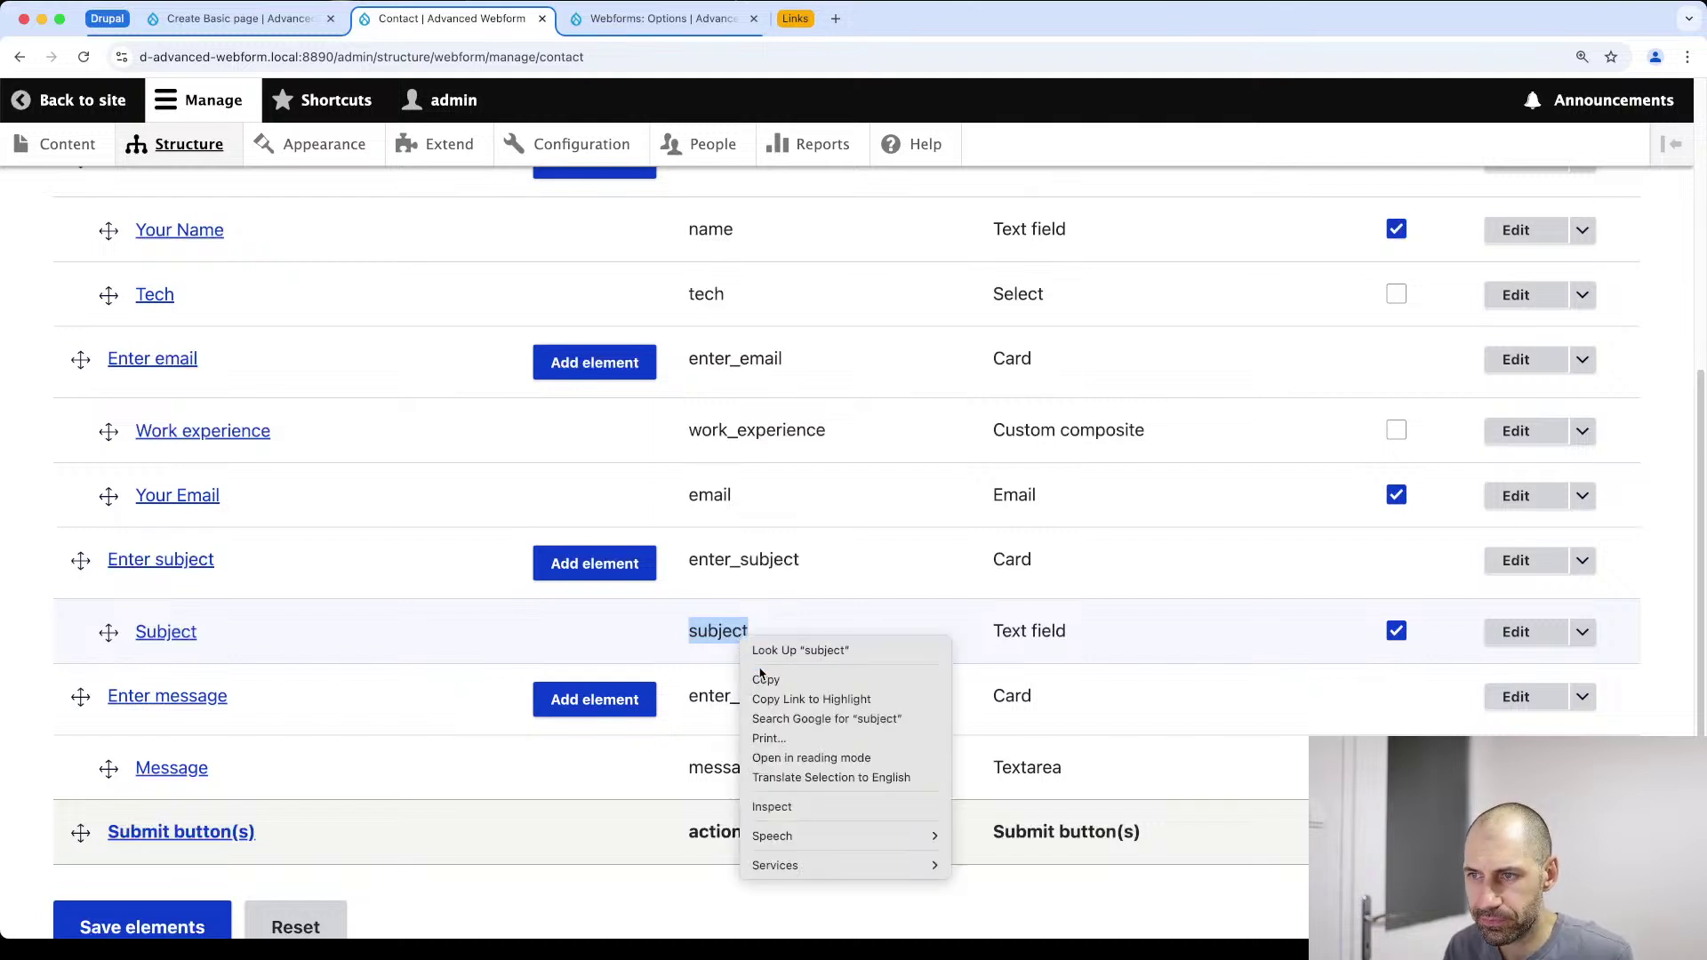
{"action": "left_click", "coordinate": [763, 681]}
{"action": "key", "text": "ctrl+shift+Tab"}
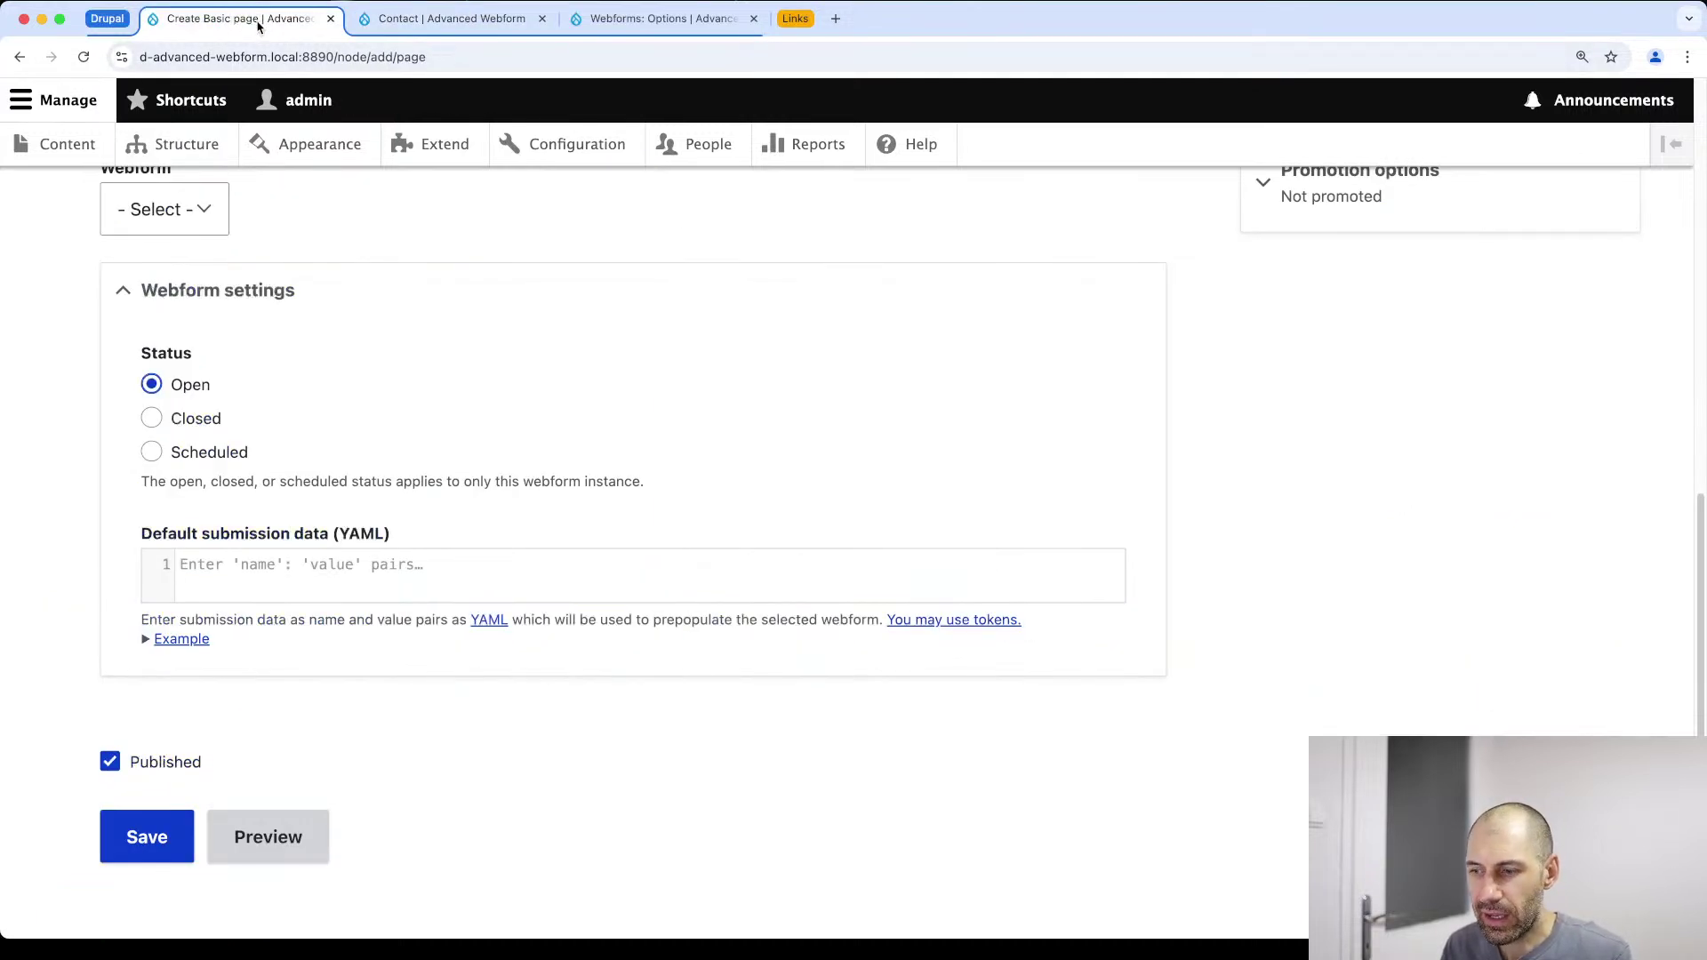
Enter default submission data subject: "custom subject" in the YAML editor
{"action": "left_click", "coordinate": [212, 552]}
{"action": "key", "text": "super+v"}
{"action": "type", "text": ": \"custom subject\""}
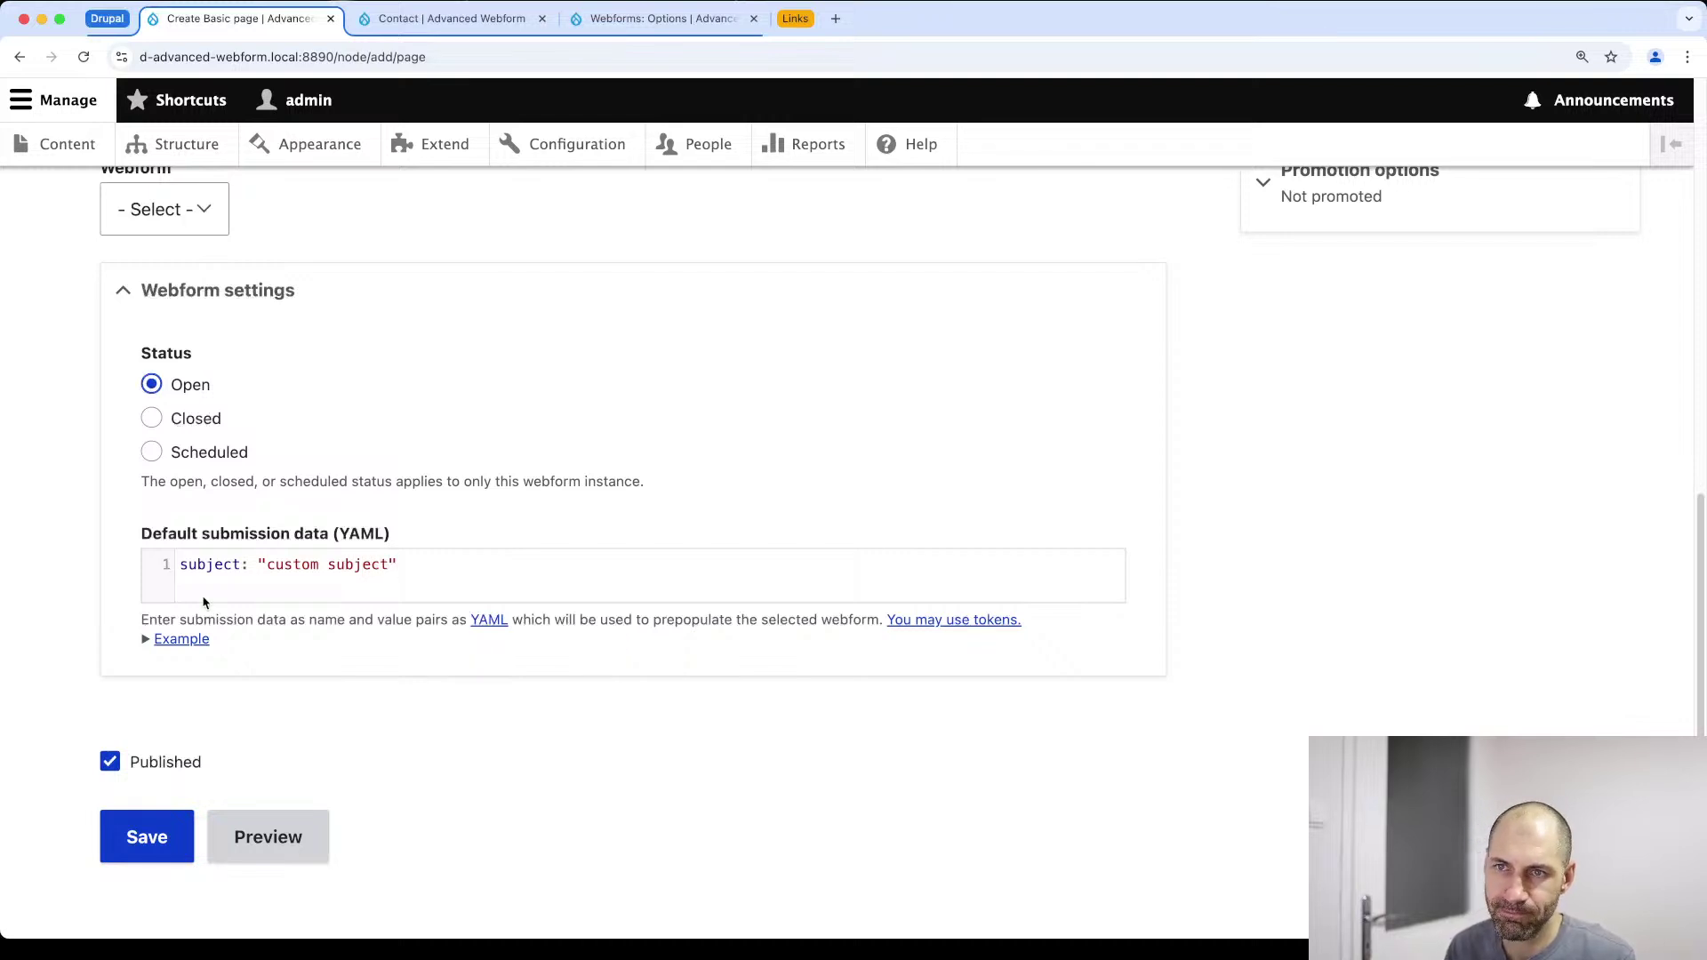
Attach the Contact webform, title the page 'Test webform page', and save it
{"action": "scroll", "coordinate": [204, 603], "scroll_direction": "up", "scroll_amount": 4}
{"action": "left_click", "coordinate": [223, 538]}
{"action": "left_click", "coordinate": [191, 575]}
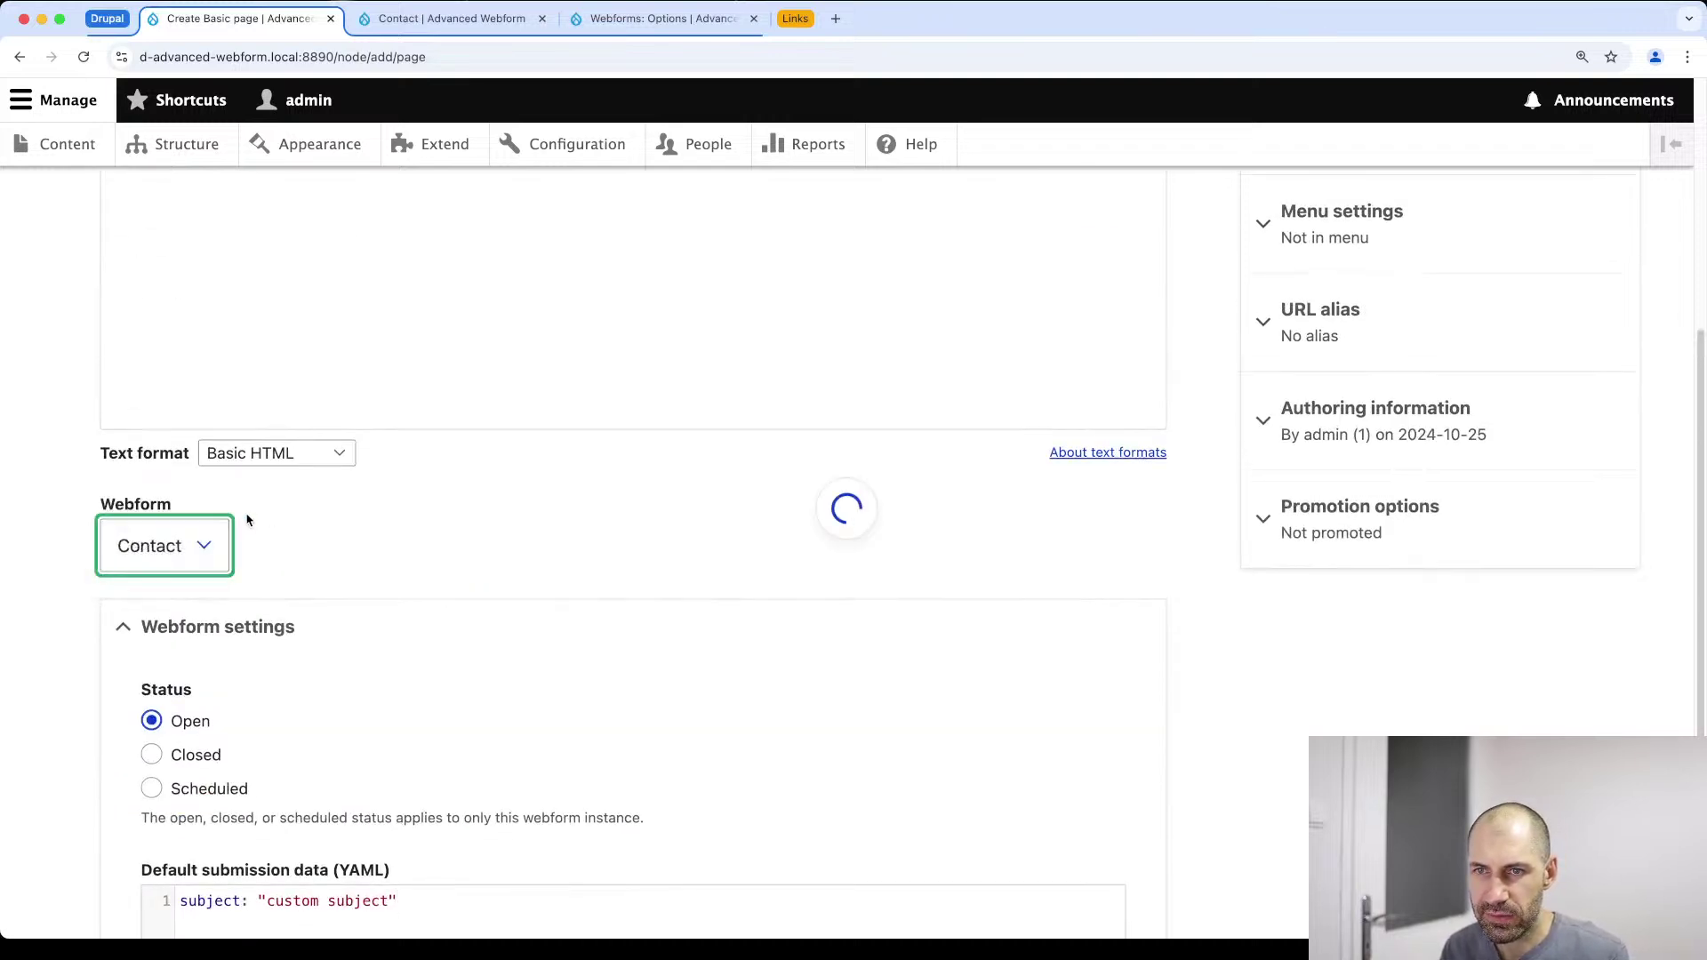
{"action": "scroll", "coordinate": [240, 511], "scroll_direction": "up", "scroll_amount": 5}
{"action": "left_click", "coordinate": [238, 415]}
{"action": "type", "text": "Test webform page"}
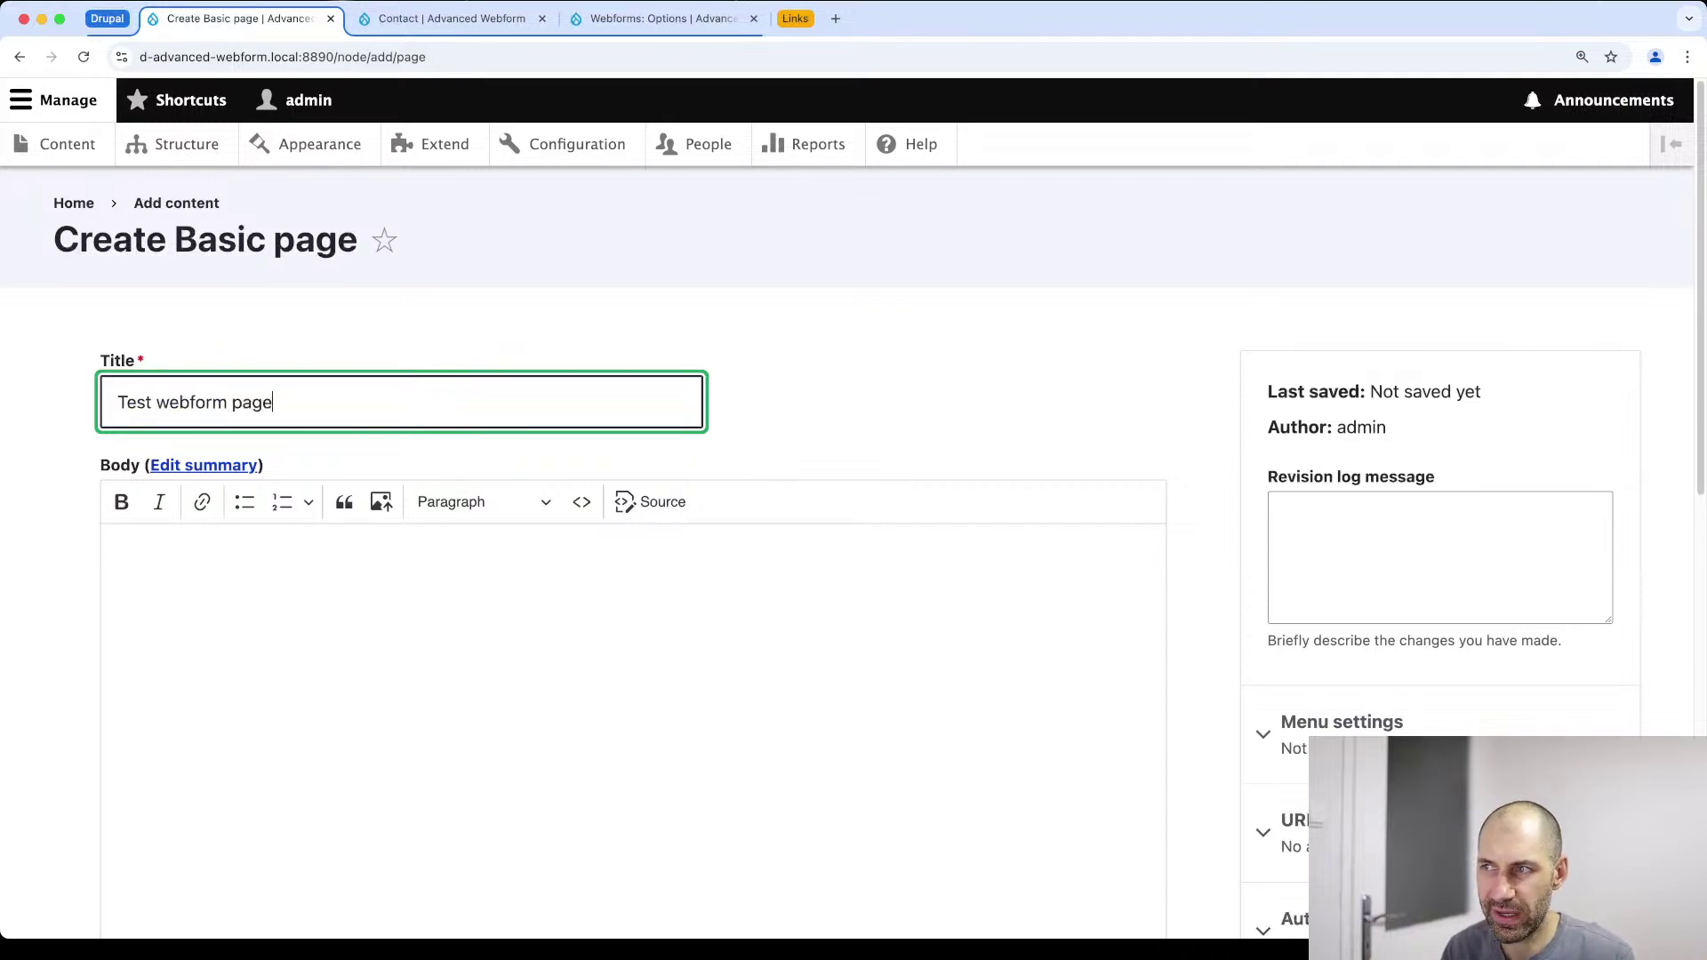
{"action": "scroll", "coordinate": [555, 665], "scroll_direction": "down", "scroll_amount": 15}
{"action": "left_click_drag", "start_coordinate": [454, 499], "coordinate": [180, 504]}
{"action": "left_click", "coordinate": [180, 505]}
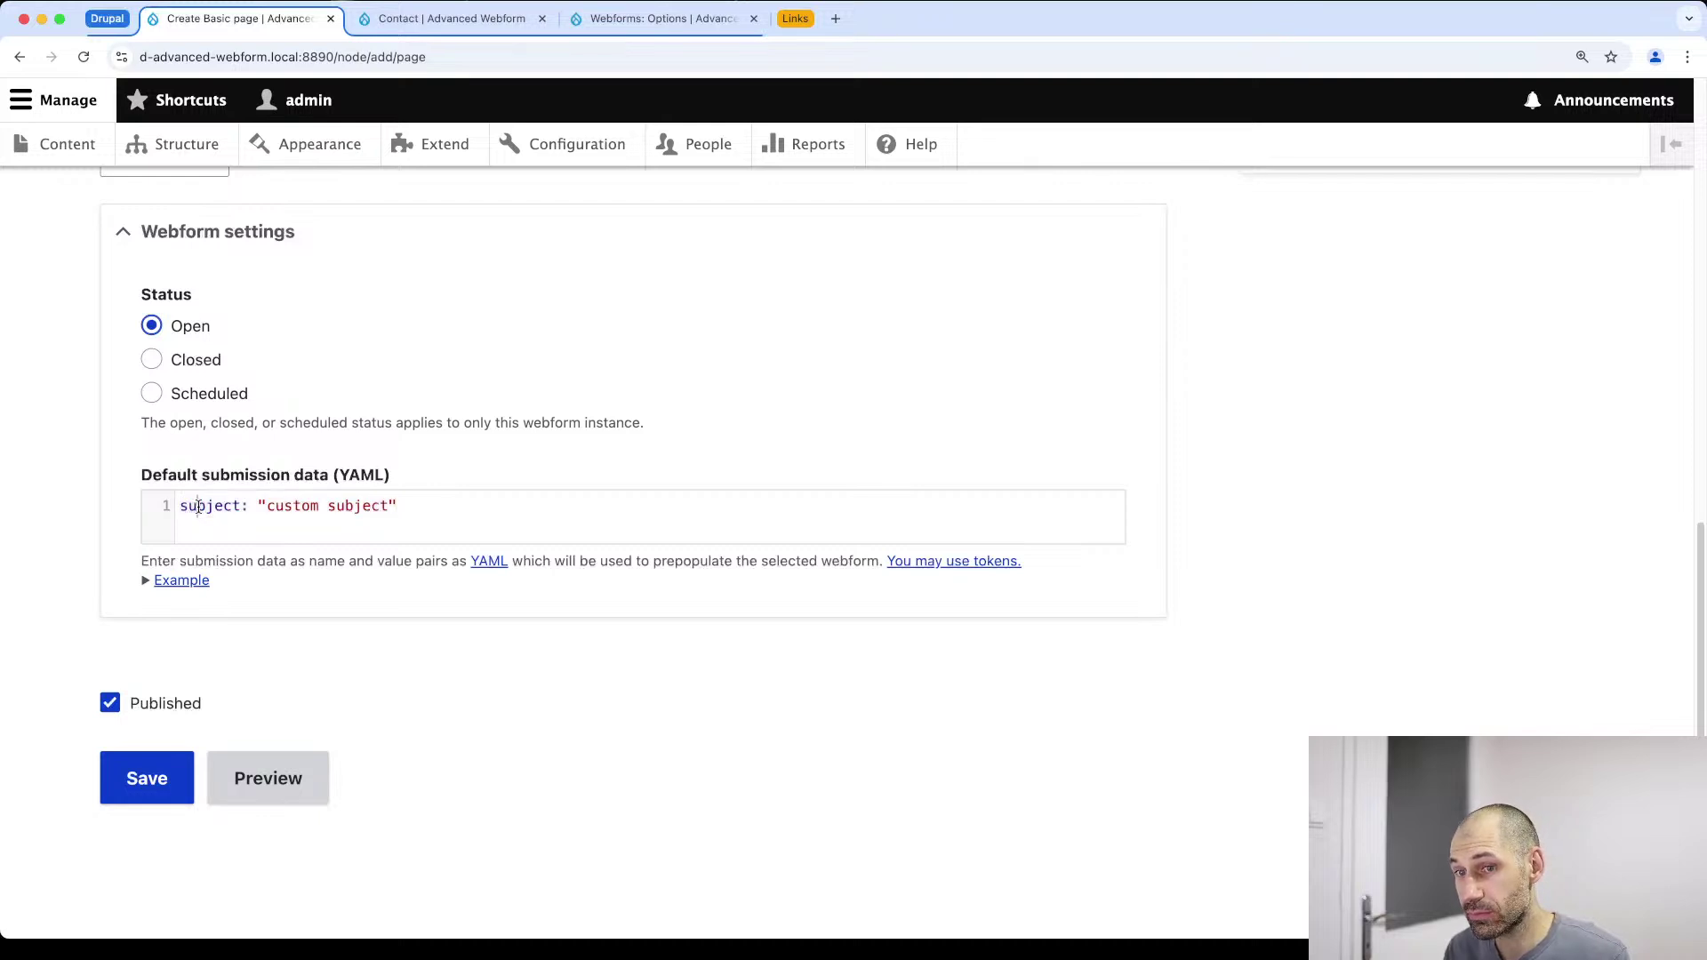
{"action": "left_click", "coordinate": [162, 788]}
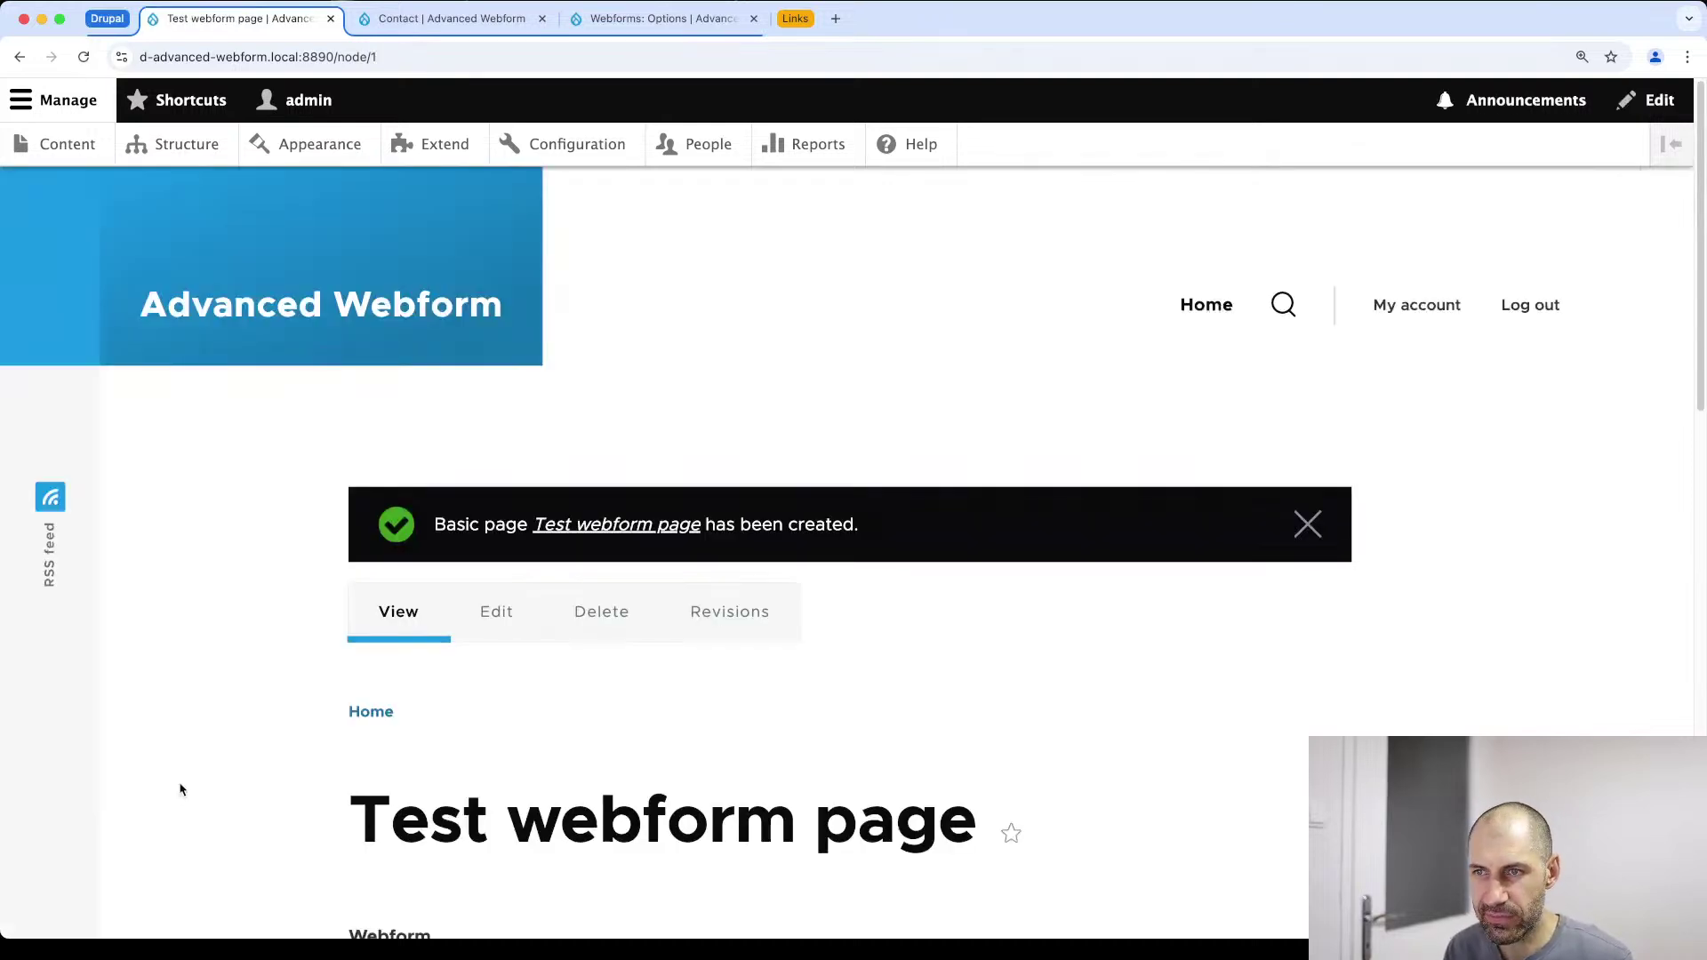
Step the embedded Contact form twice and confirm Subject shows 'custom subject'
{"action": "scroll", "coordinate": [190, 778], "scroll_direction": "down", "scroll_amount": 8}
{"action": "scroll", "coordinate": [196, 776], "scroll_direction": "down", "scroll_amount": 3}
{"action": "left_click", "coordinate": [441, 672]}
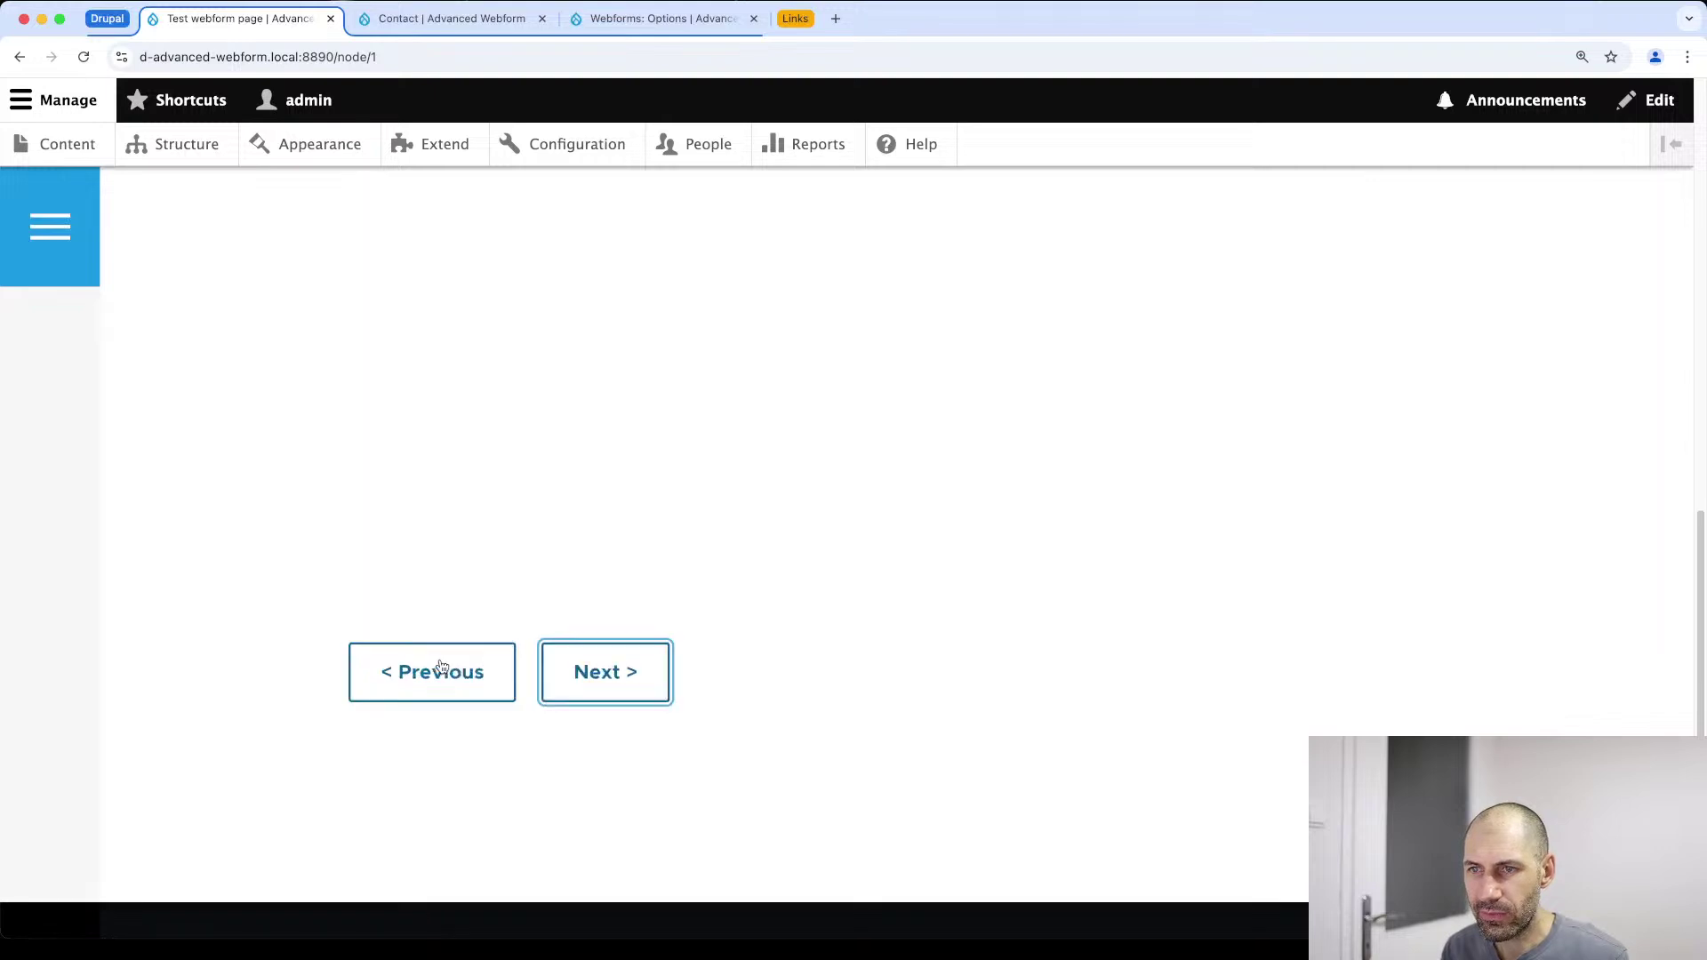
{"action": "scroll", "coordinate": [480, 694], "scroll_direction": "down", "scroll_amount": 4}
{"action": "left_click", "coordinate": [597, 693]}
{"action": "left_click_drag", "start_coordinate": [569, 542], "coordinate": [391, 540]}
{"action": "scroll", "coordinate": [454, 504], "scroll_direction": "down", "scroll_amount": 2}
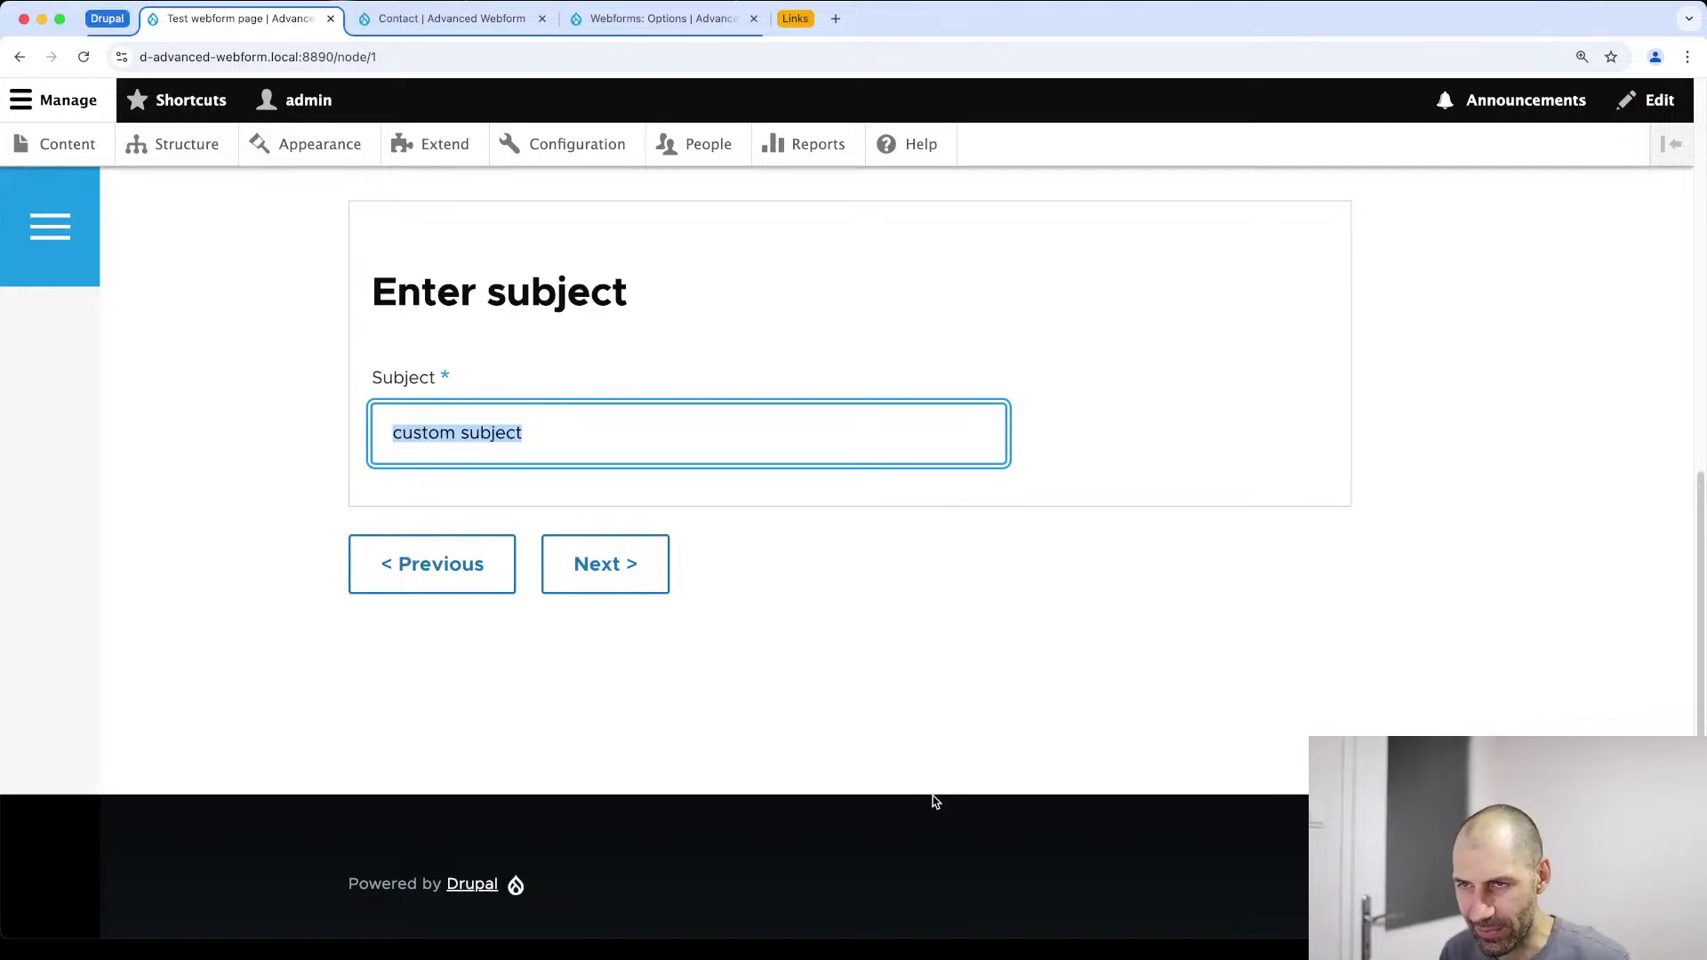
{"action": "scroll", "coordinate": [866, 738], "scroll_direction": "up", "scroll_amount": 6}
{"action": "scroll", "coordinate": [623, 607], "scroll_direction": "up", "scroll_amount": 4}
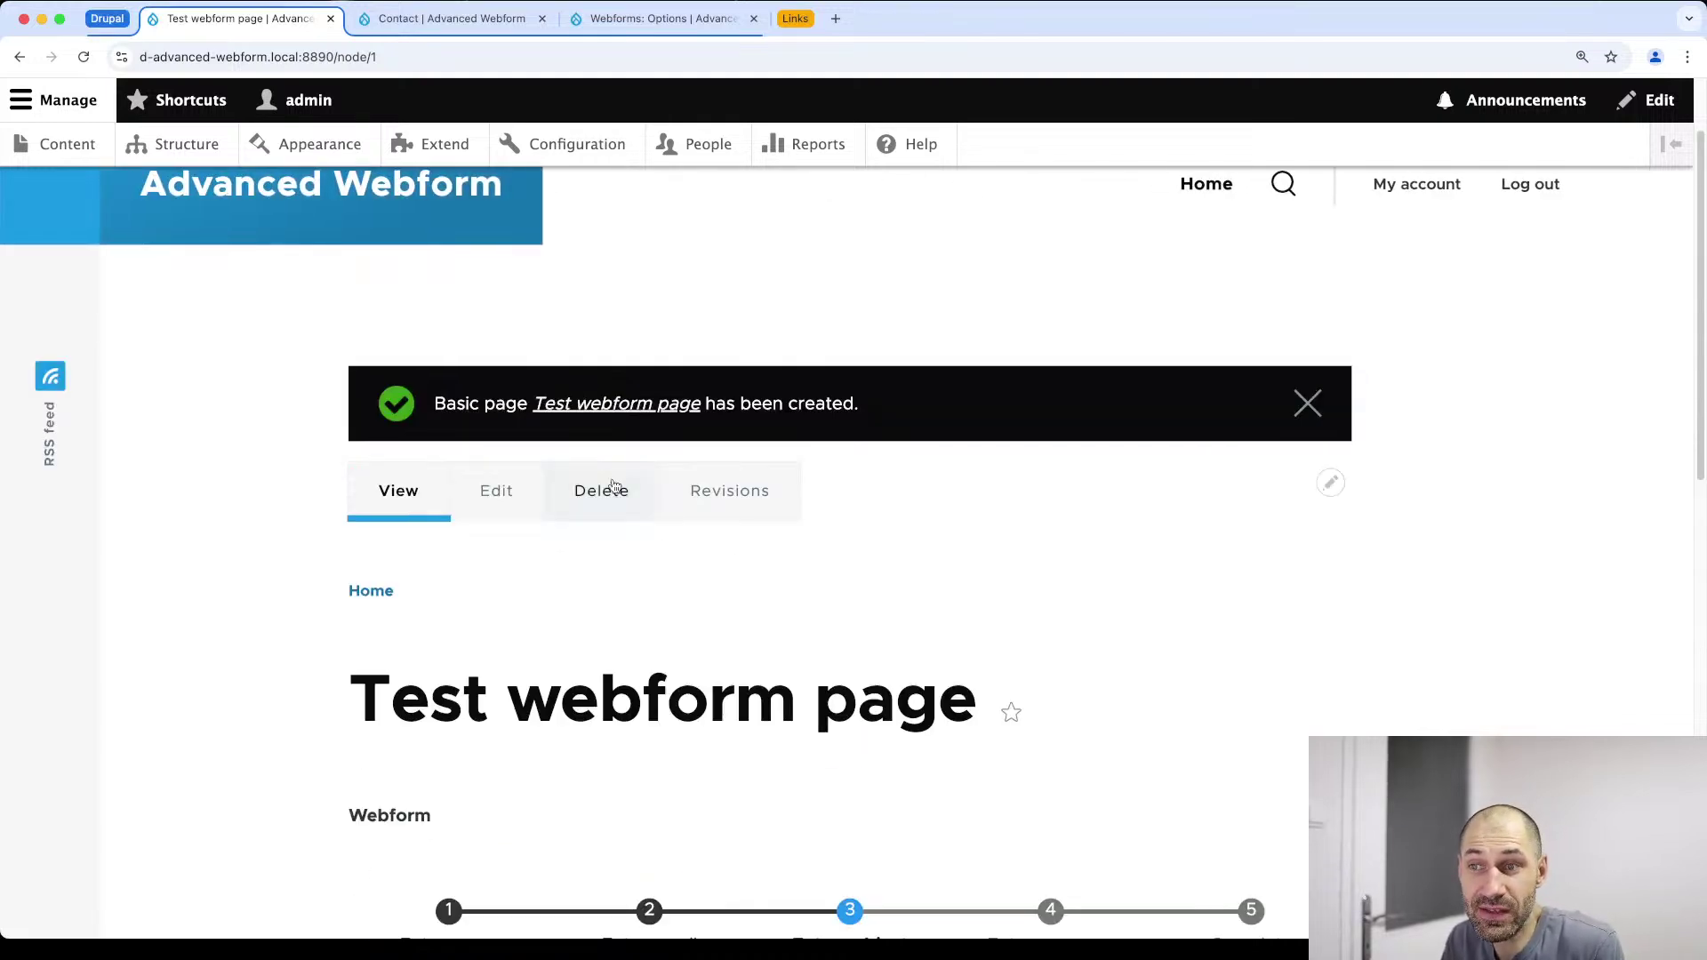
Edit the page and copy the [current-page:title] token from the Current page tokens list
{"action": "left_click", "coordinate": [498, 488]}
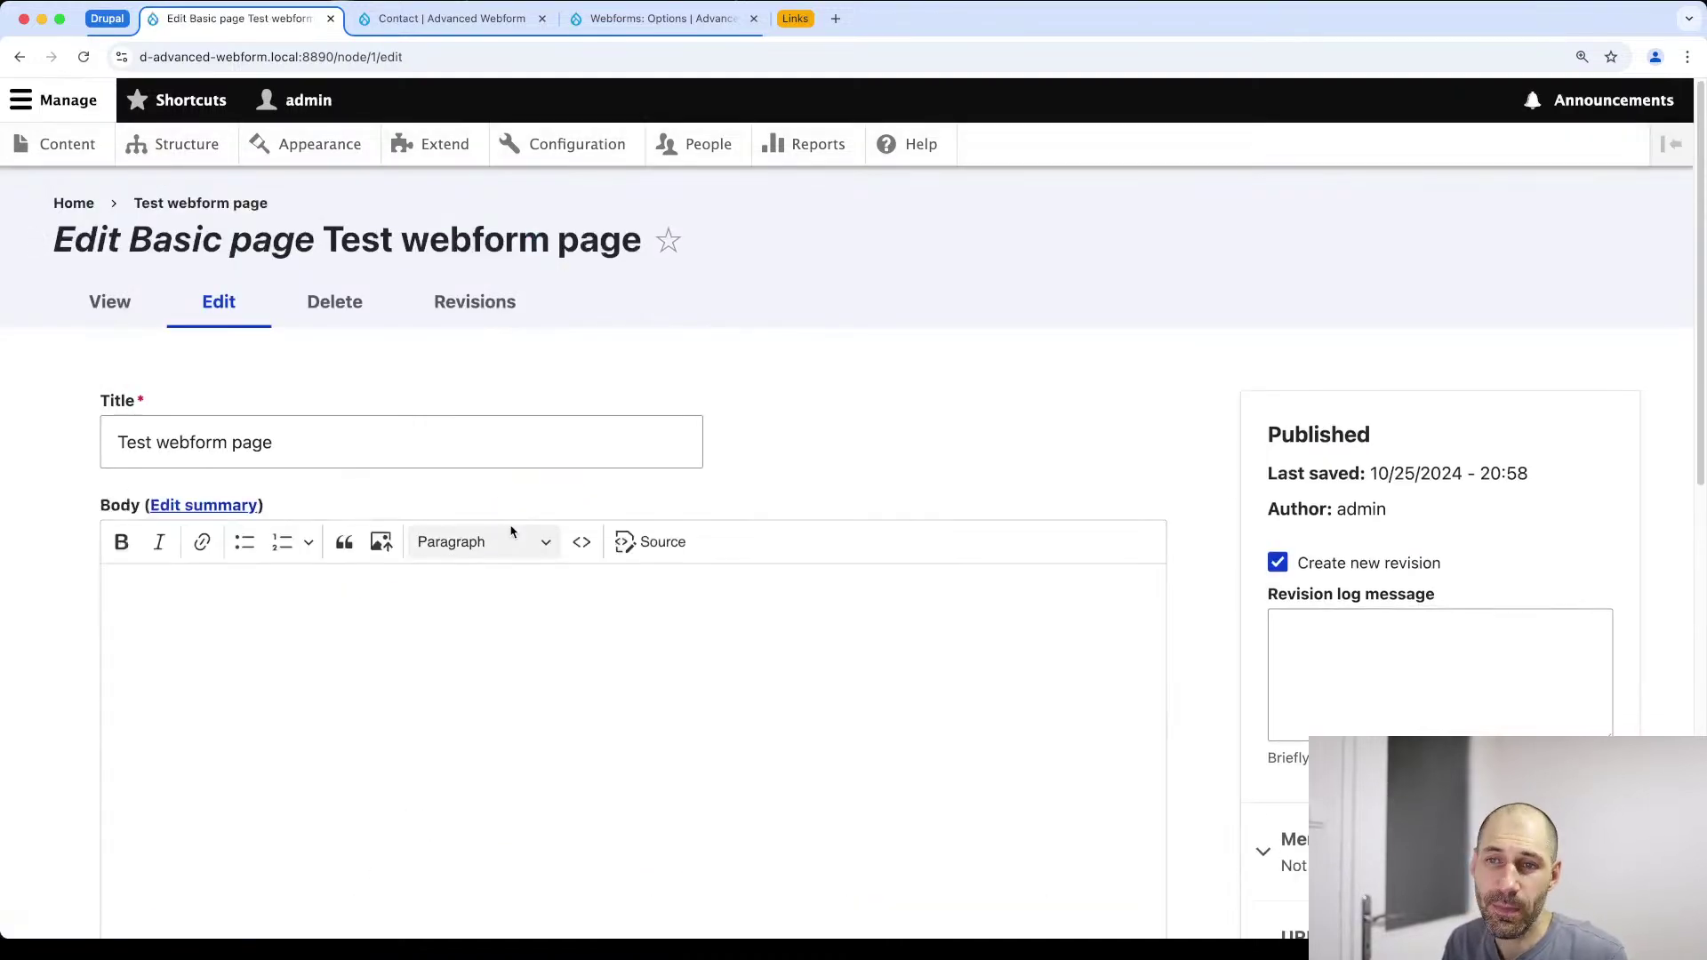
{"action": "scroll", "coordinate": [560, 711], "scroll_direction": "down", "scroll_amount": 10}
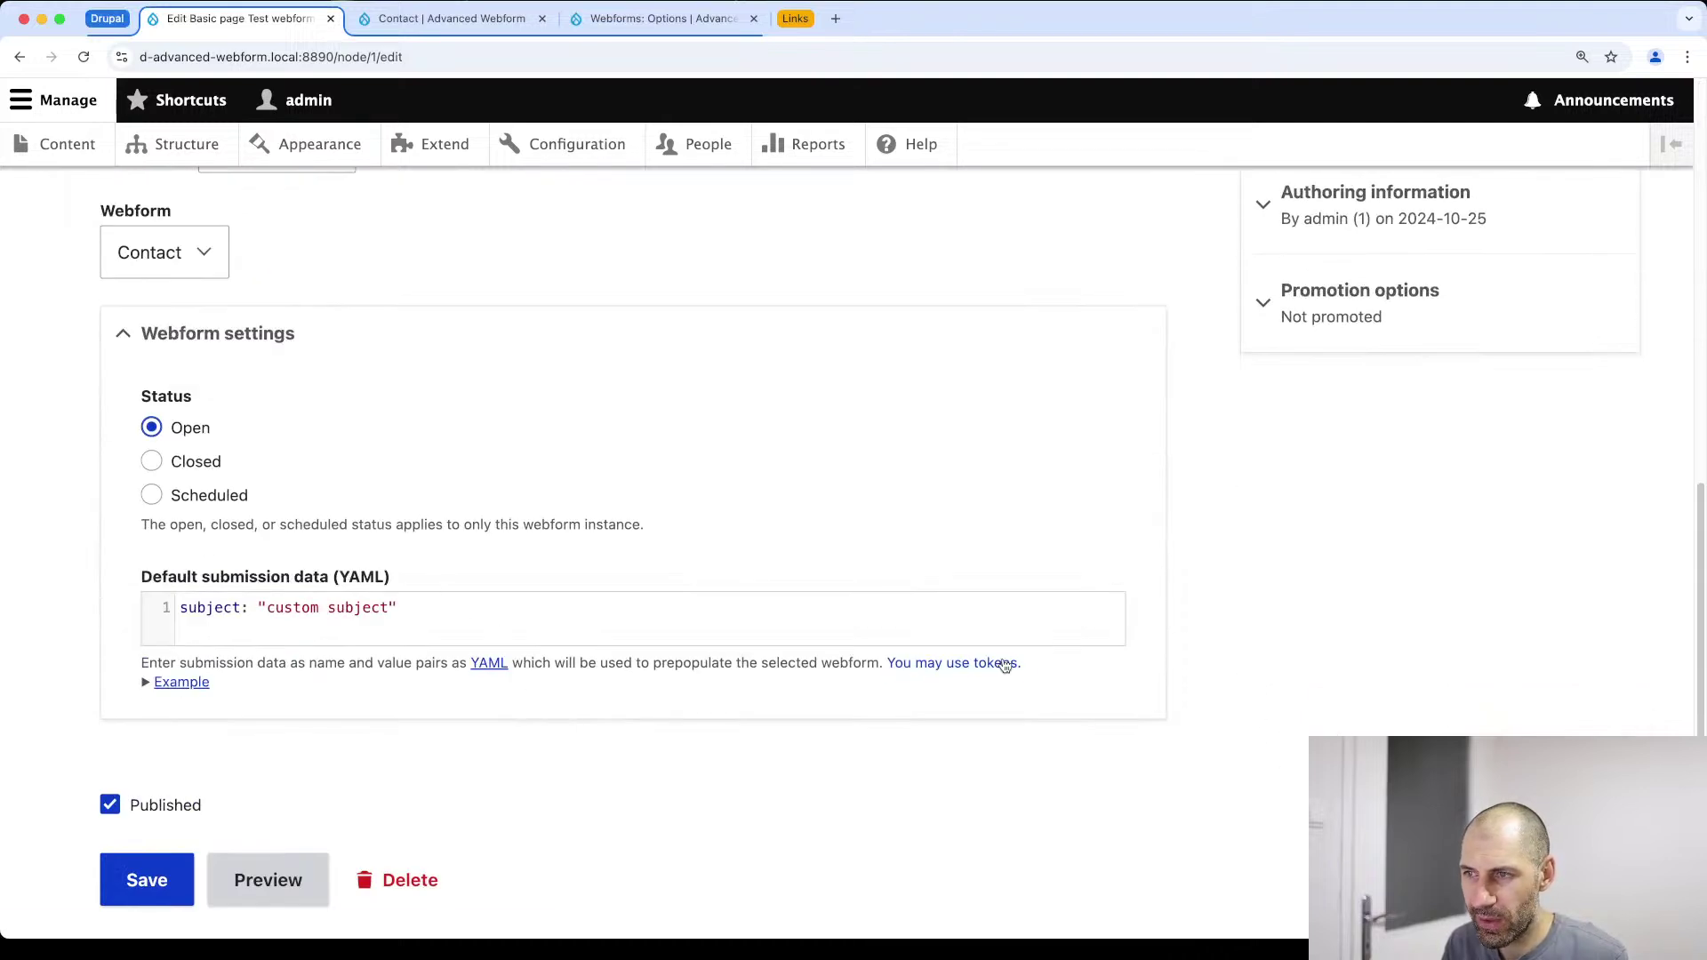
{"action": "left_click", "coordinate": [996, 663]}
{"action": "left_click_drag", "start_coordinate": [1018, 483], "coordinate": [393, 121]}
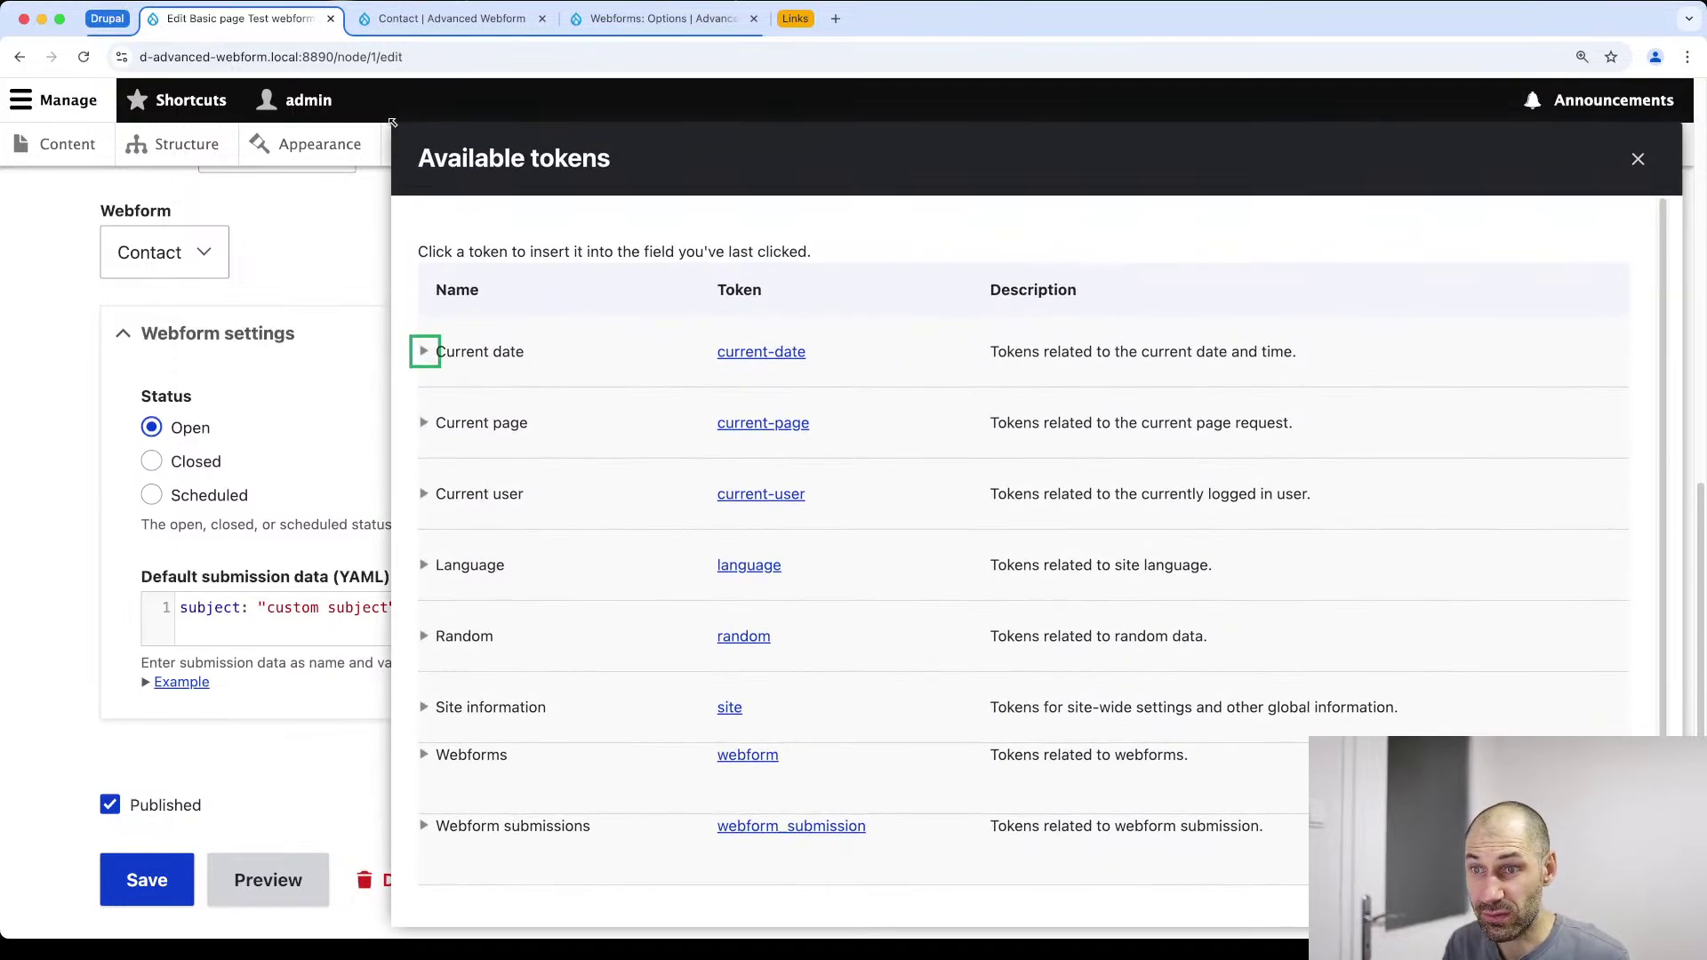
{"action": "scroll", "coordinate": [311, 267], "scroll_direction": "up", "scroll_amount": 3}
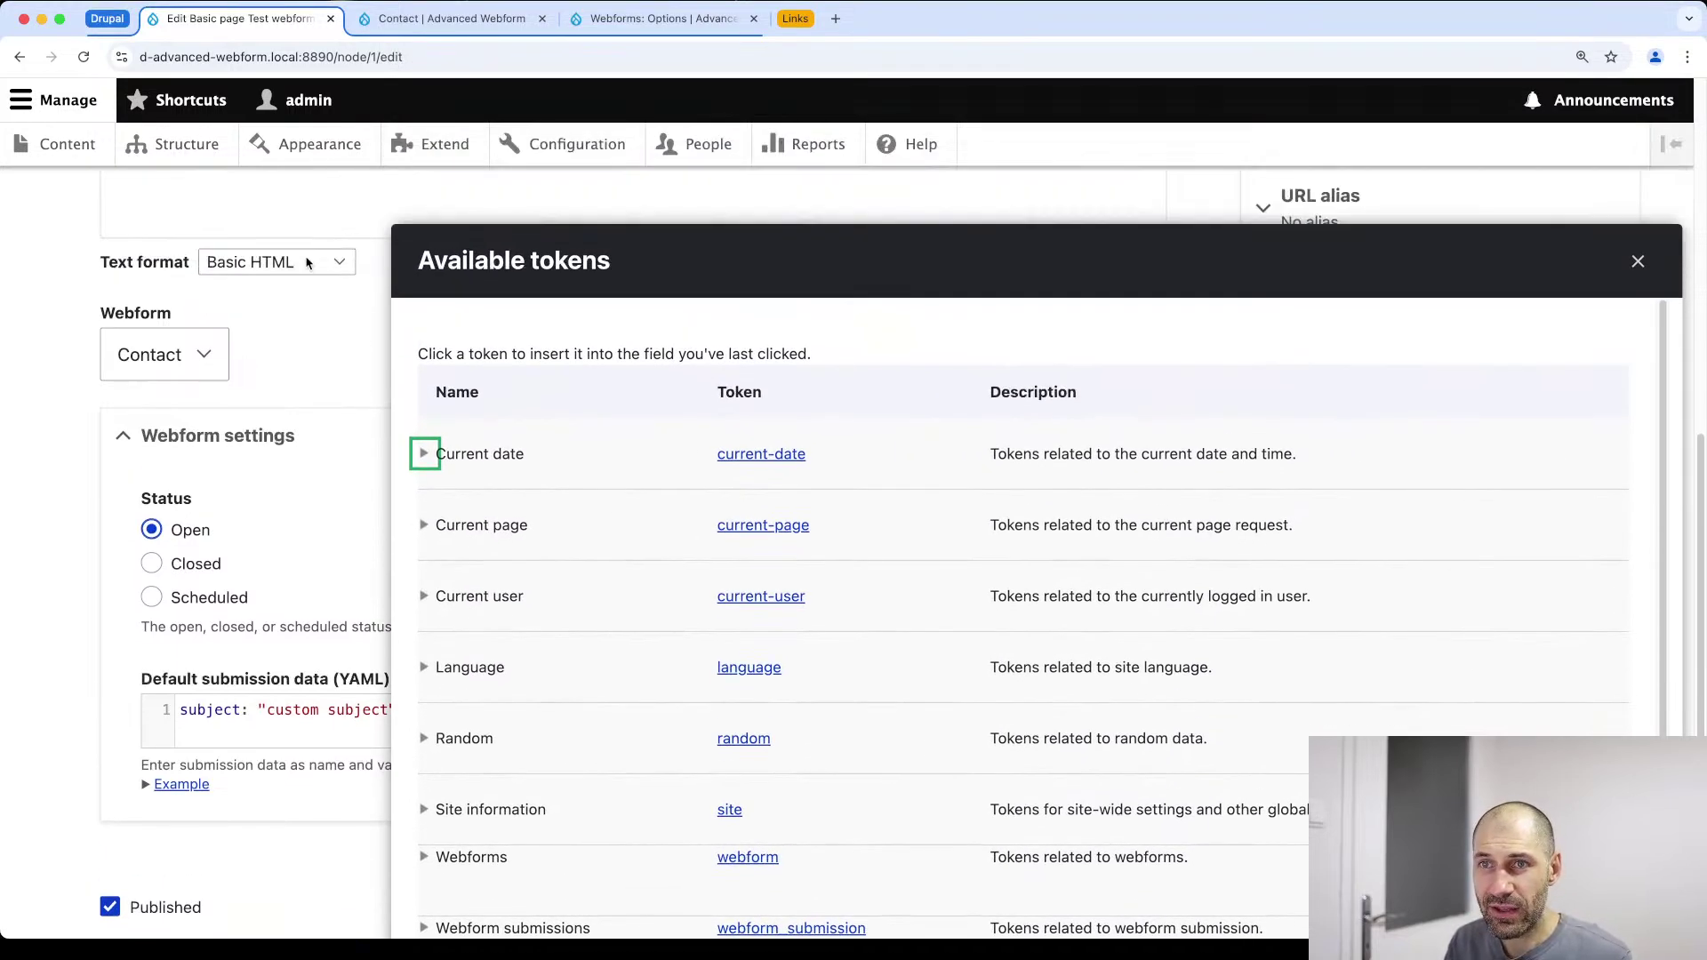
{"action": "scroll", "coordinate": [311, 266], "scroll_direction": "down", "scroll_amount": 4}
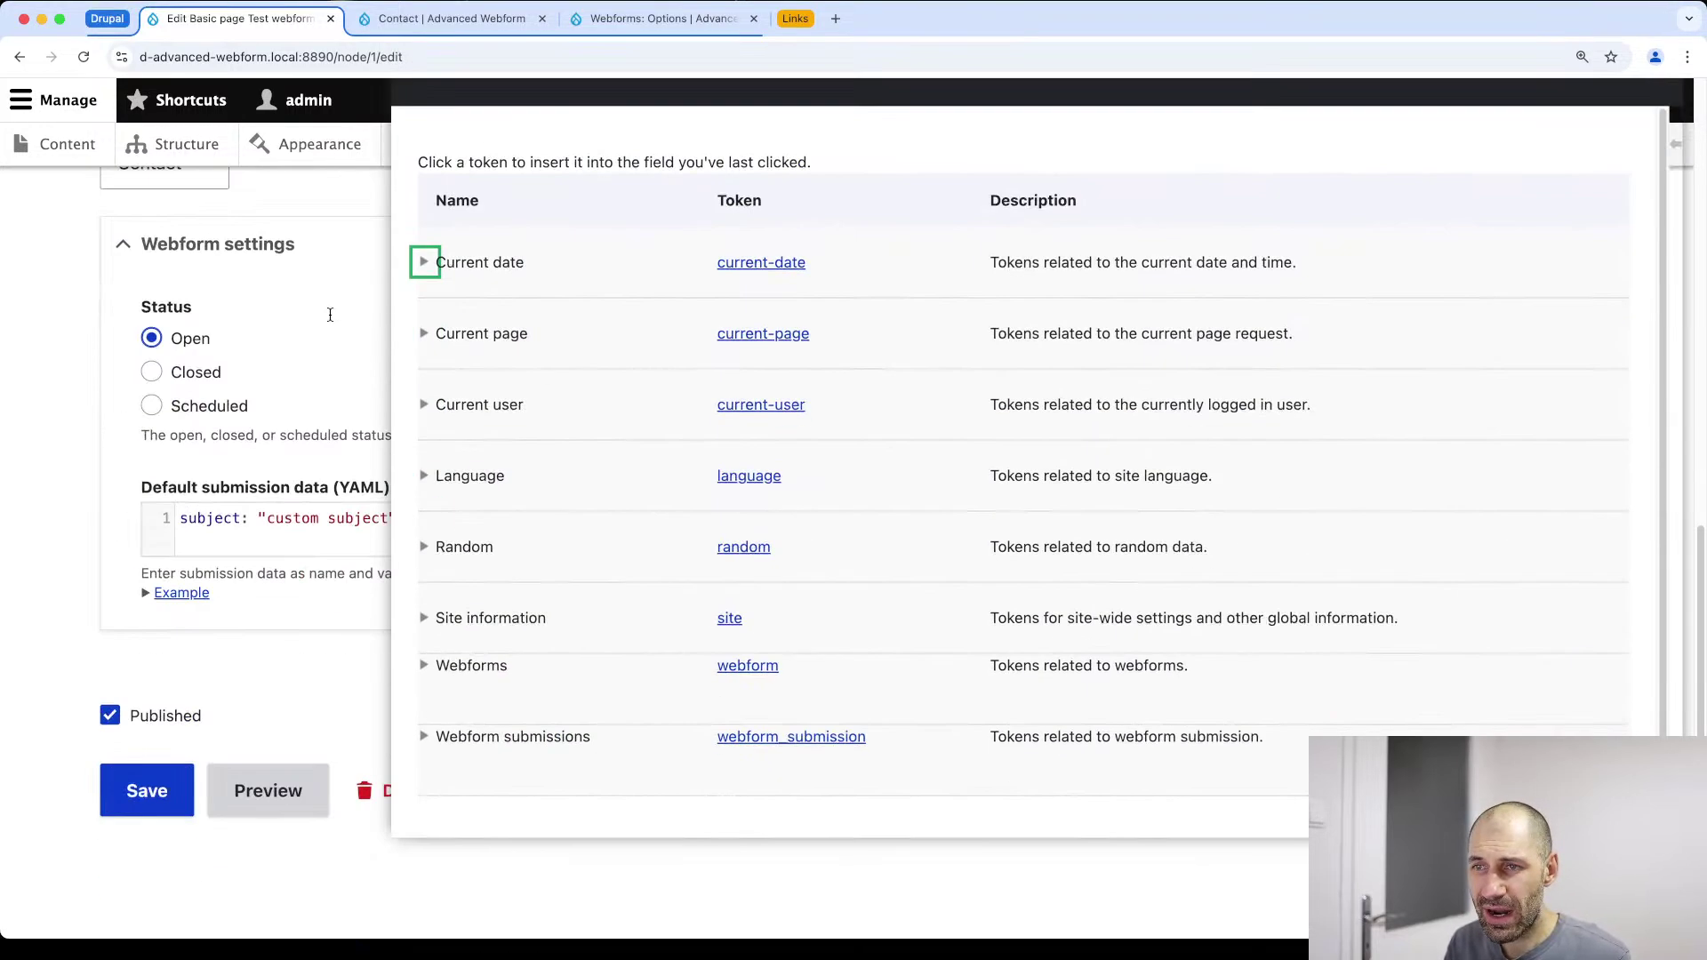
{"action": "left_click", "coordinate": [425, 336]}
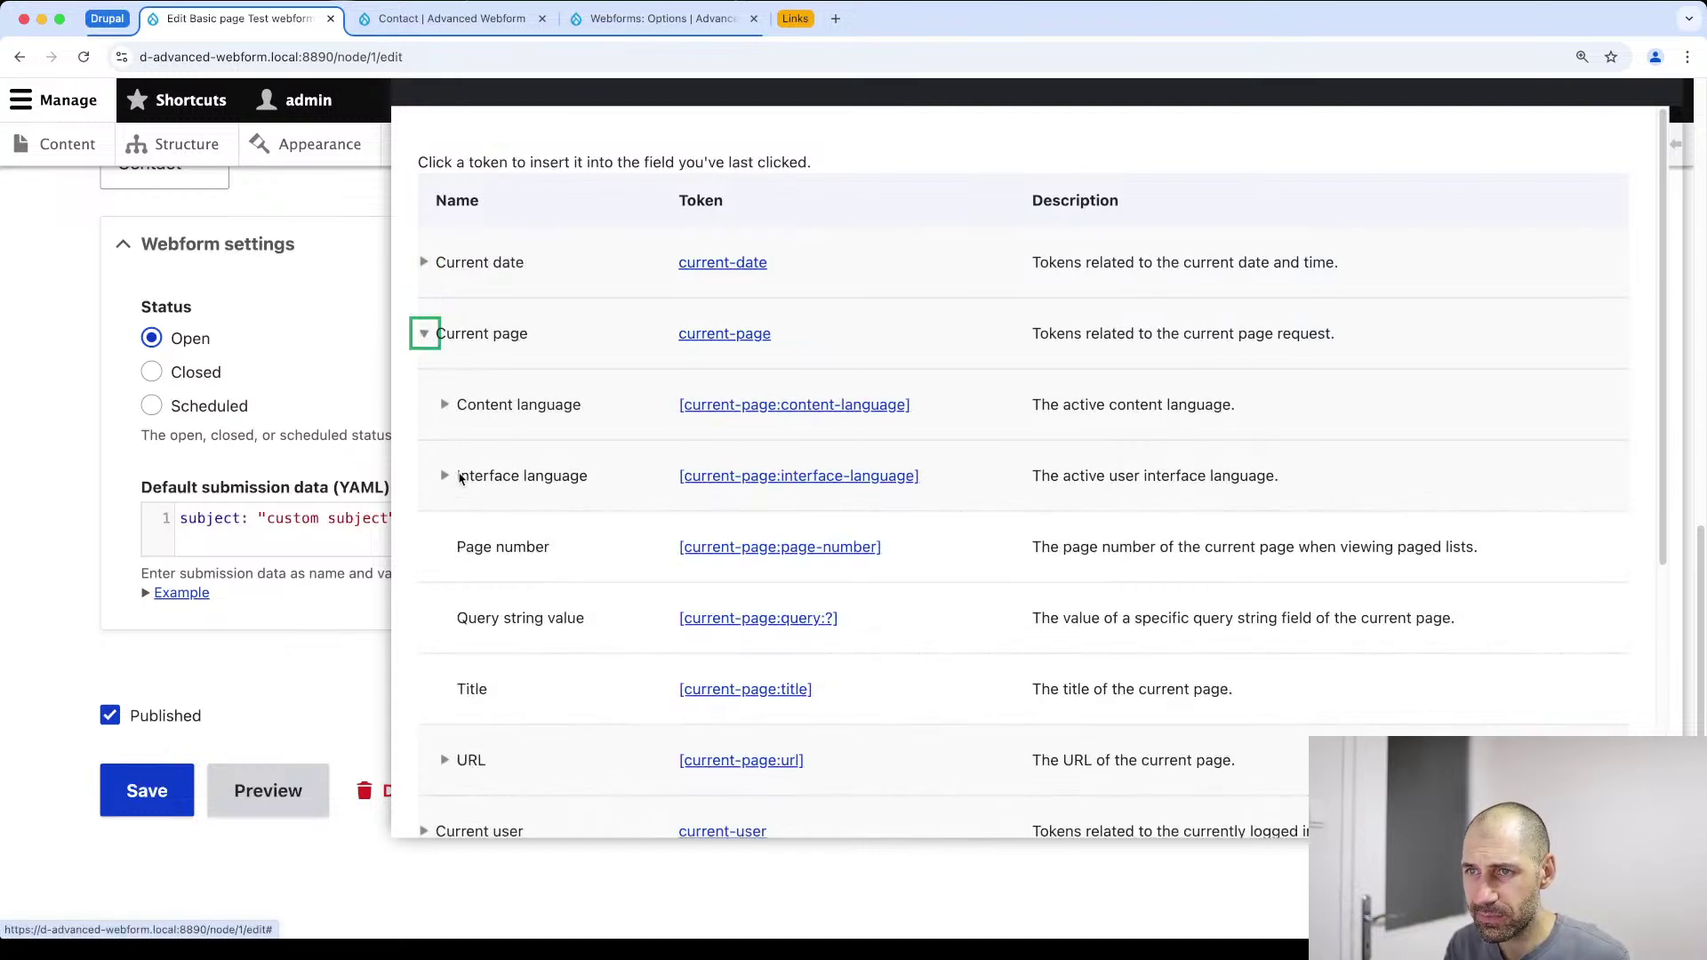
{"action": "scroll", "coordinate": [472, 522], "scroll_direction": "down", "scroll_amount": 2}
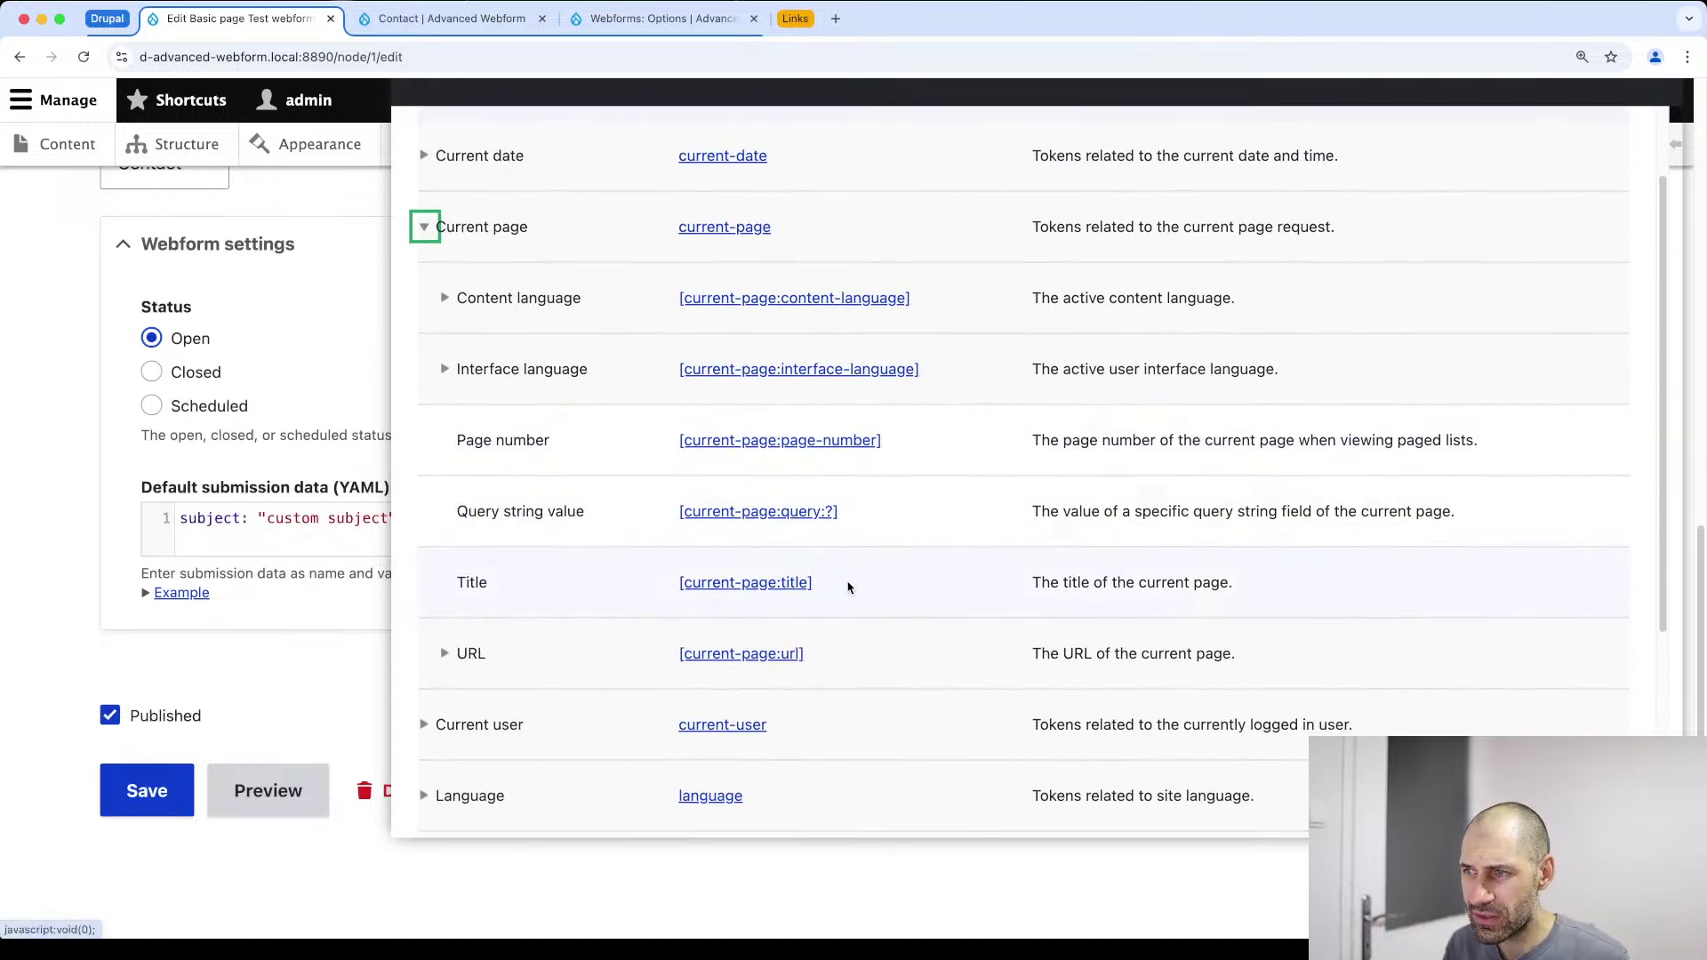
{"action": "left_click_drag", "start_coordinate": [833, 584], "coordinate": [677, 587]}
{"action": "key", "text": "super+c"}
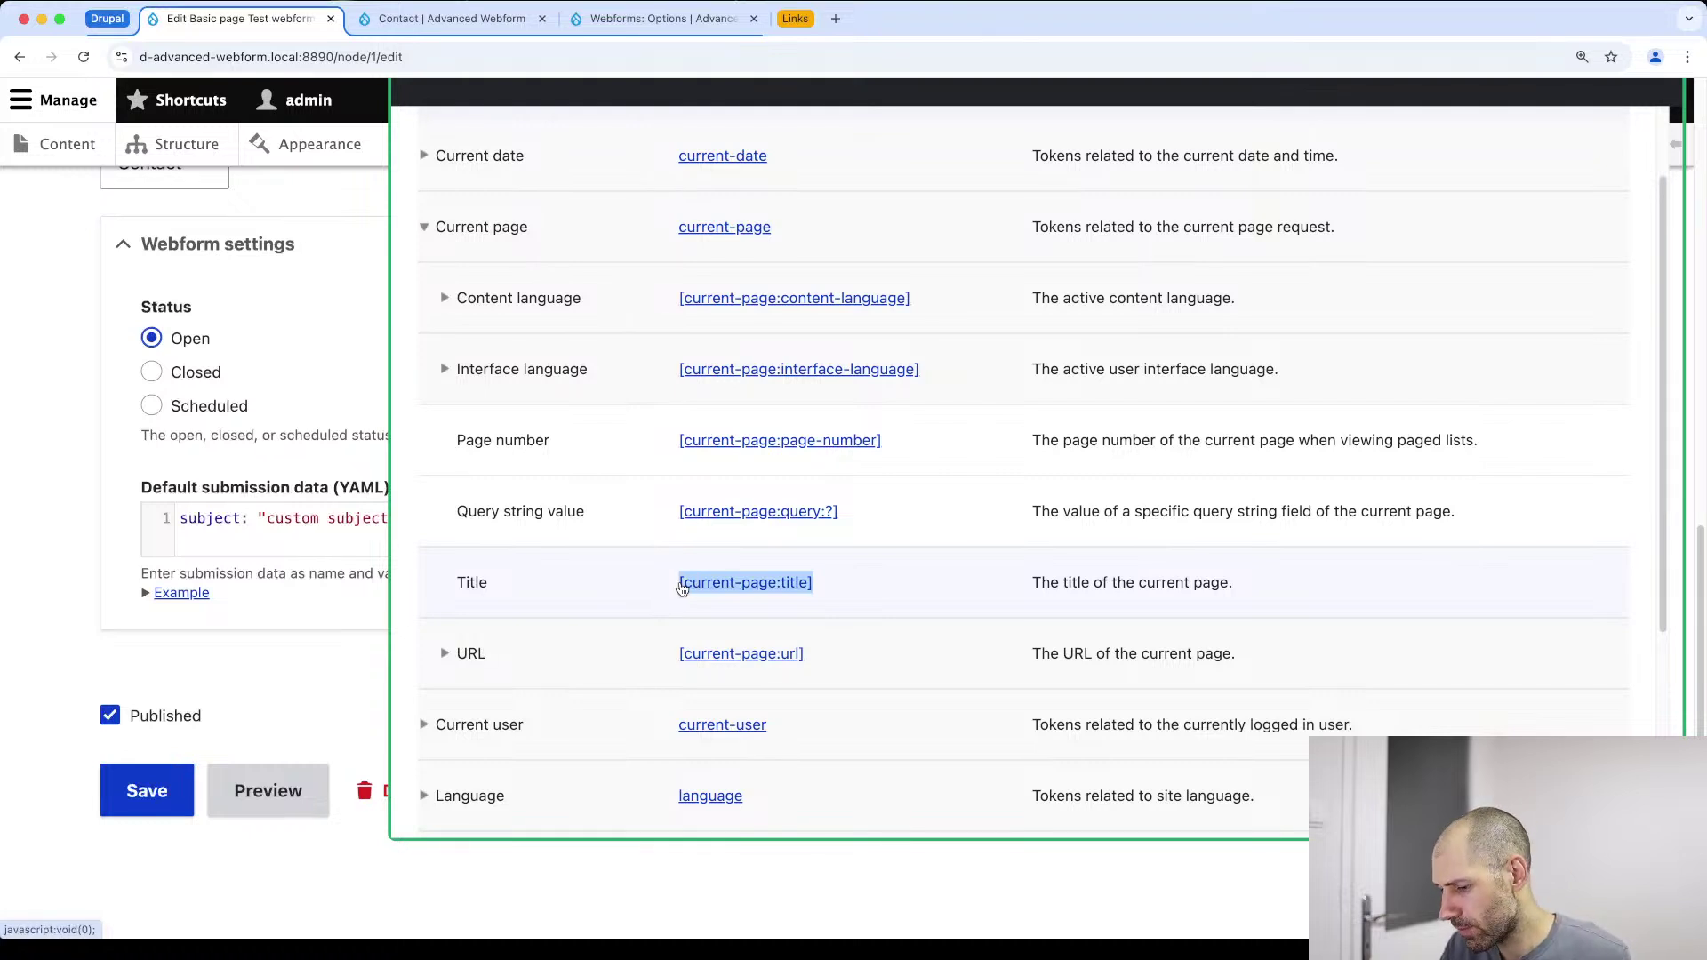
Replace 'custom subject' with [current-page:title] in the default data and save
{"action": "left_click", "coordinate": [283, 512]}
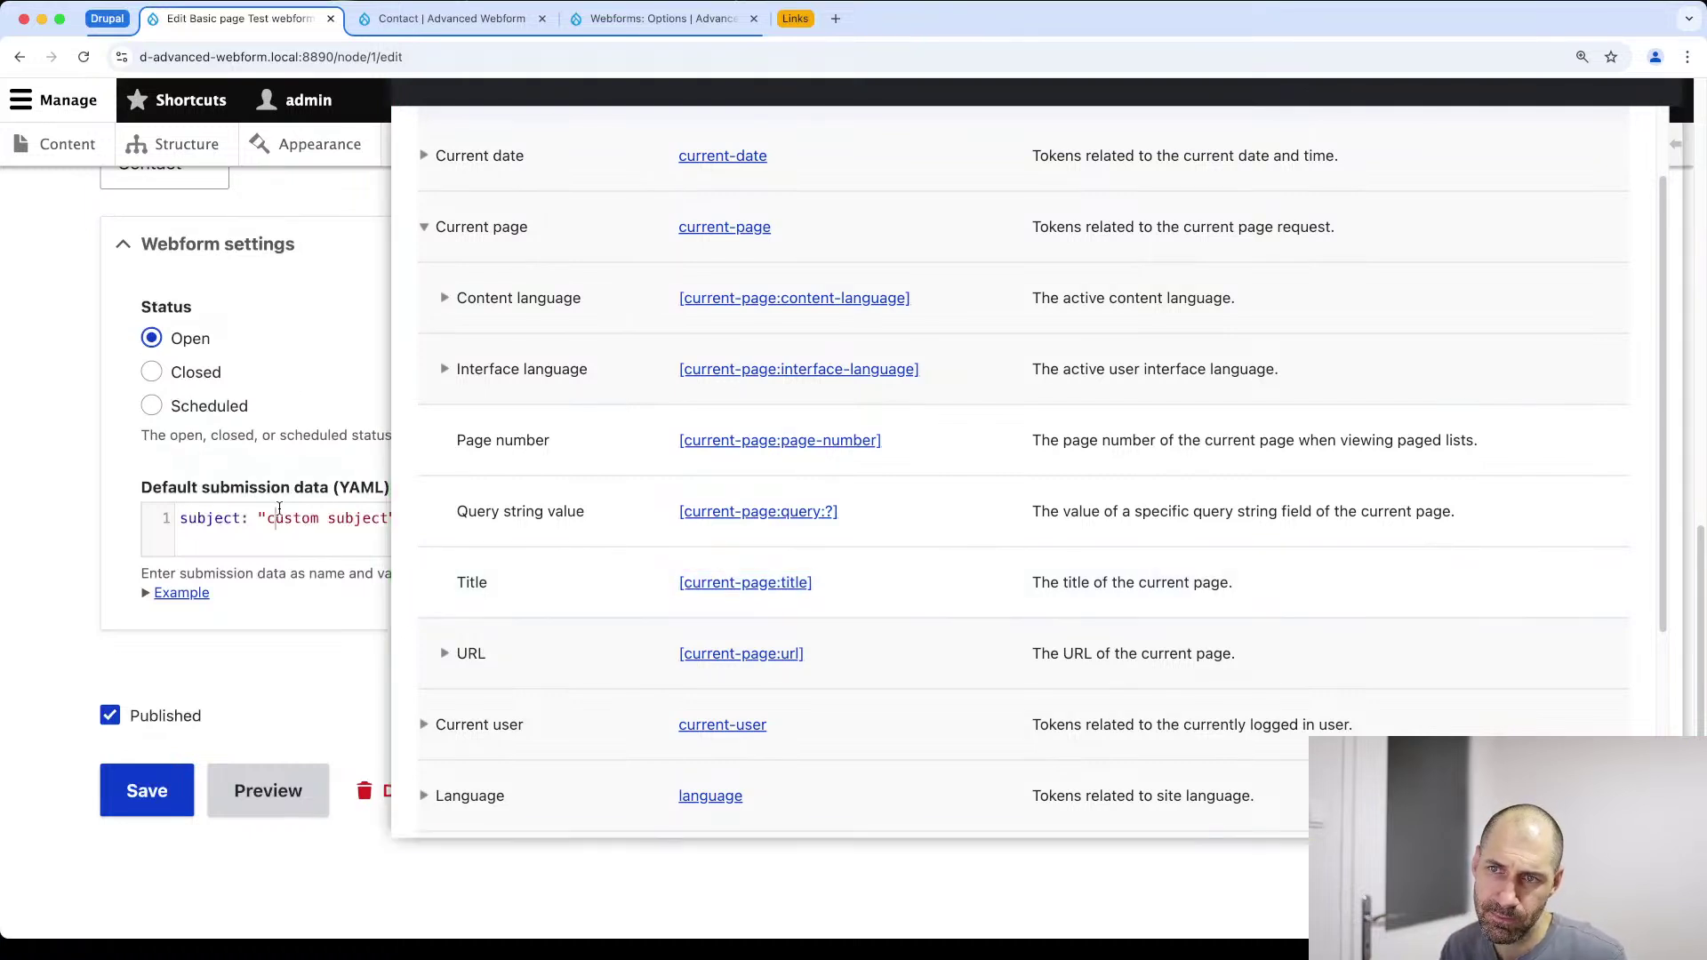
{"action": "scroll", "coordinate": [1367, 140], "scroll_direction": "up", "scroll_amount": 10}
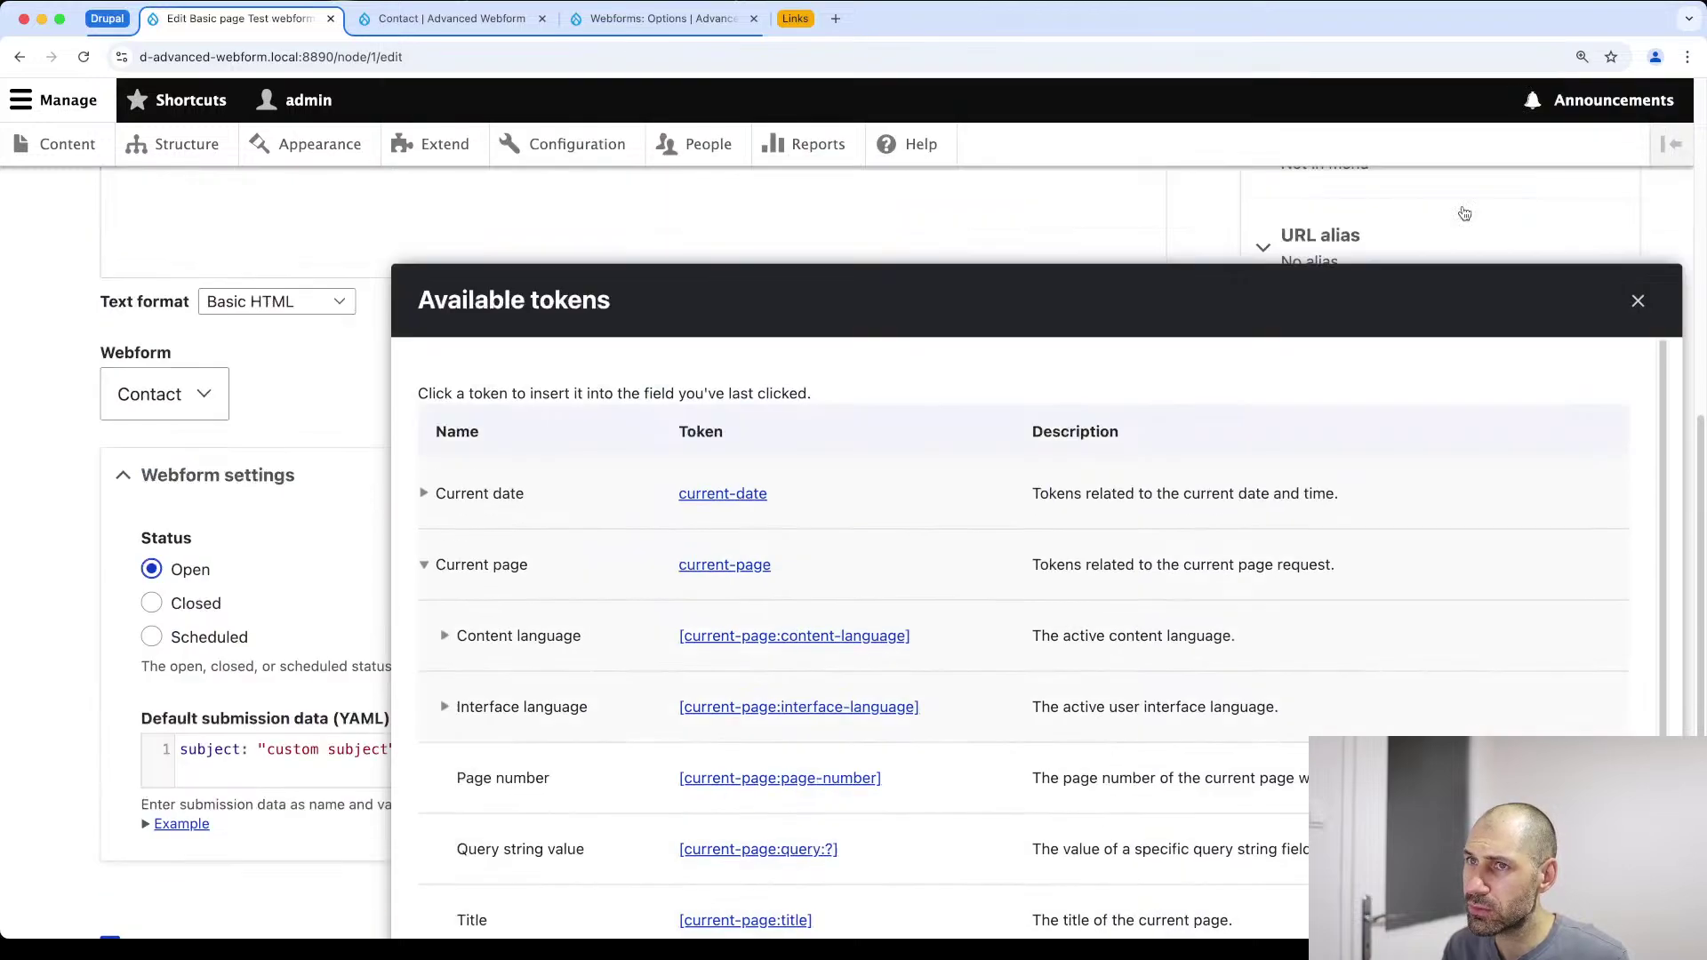
{"action": "left_click", "coordinate": [1638, 635]}
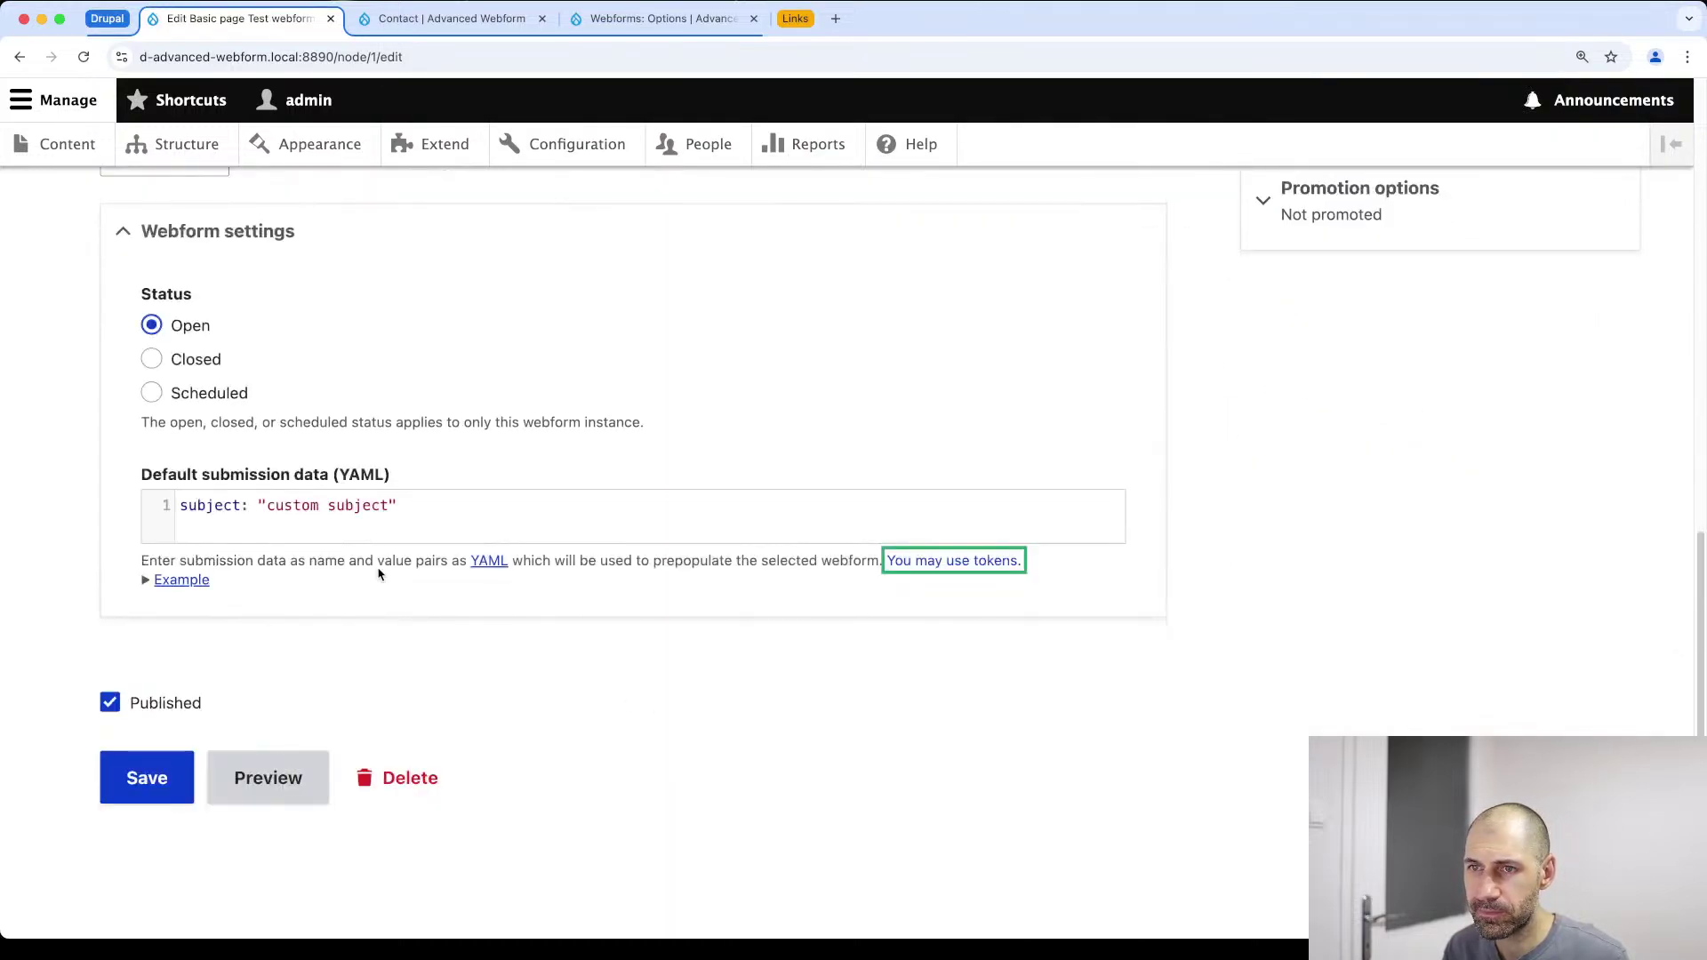
{"action": "left_click_drag", "start_coordinate": [387, 505], "coordinate": [267, 503]}
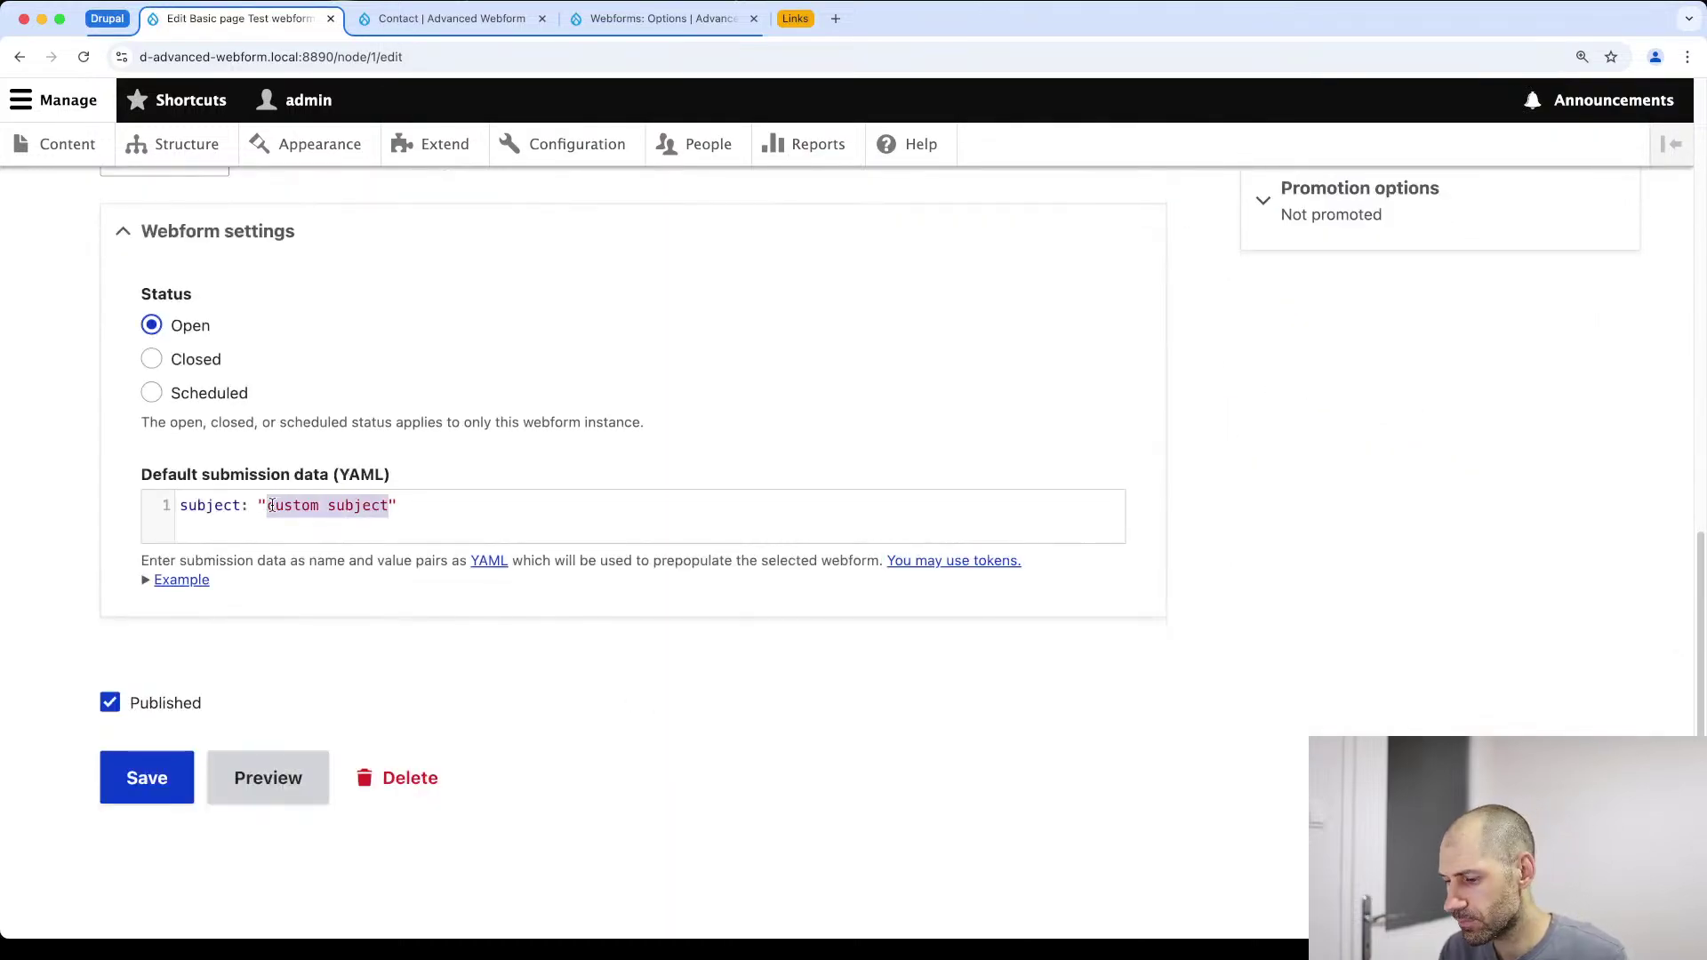
{"action": "key", "text": "super+v"}
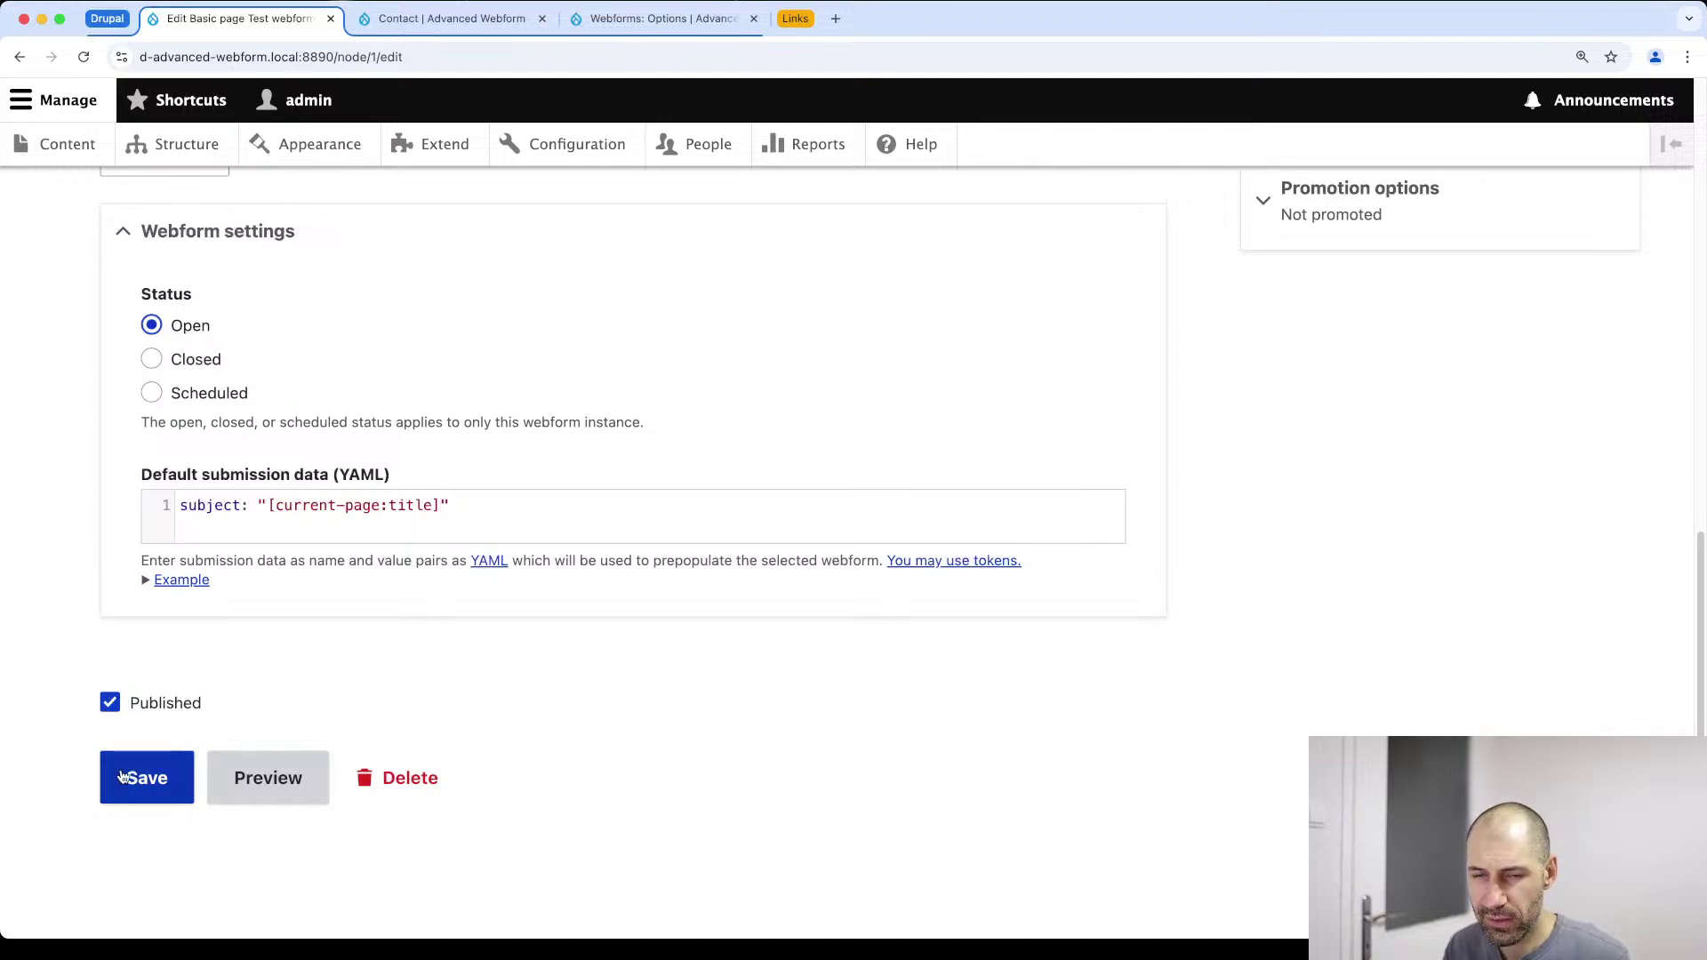
{"action": "left_click", "coordinate": [122, 777]}
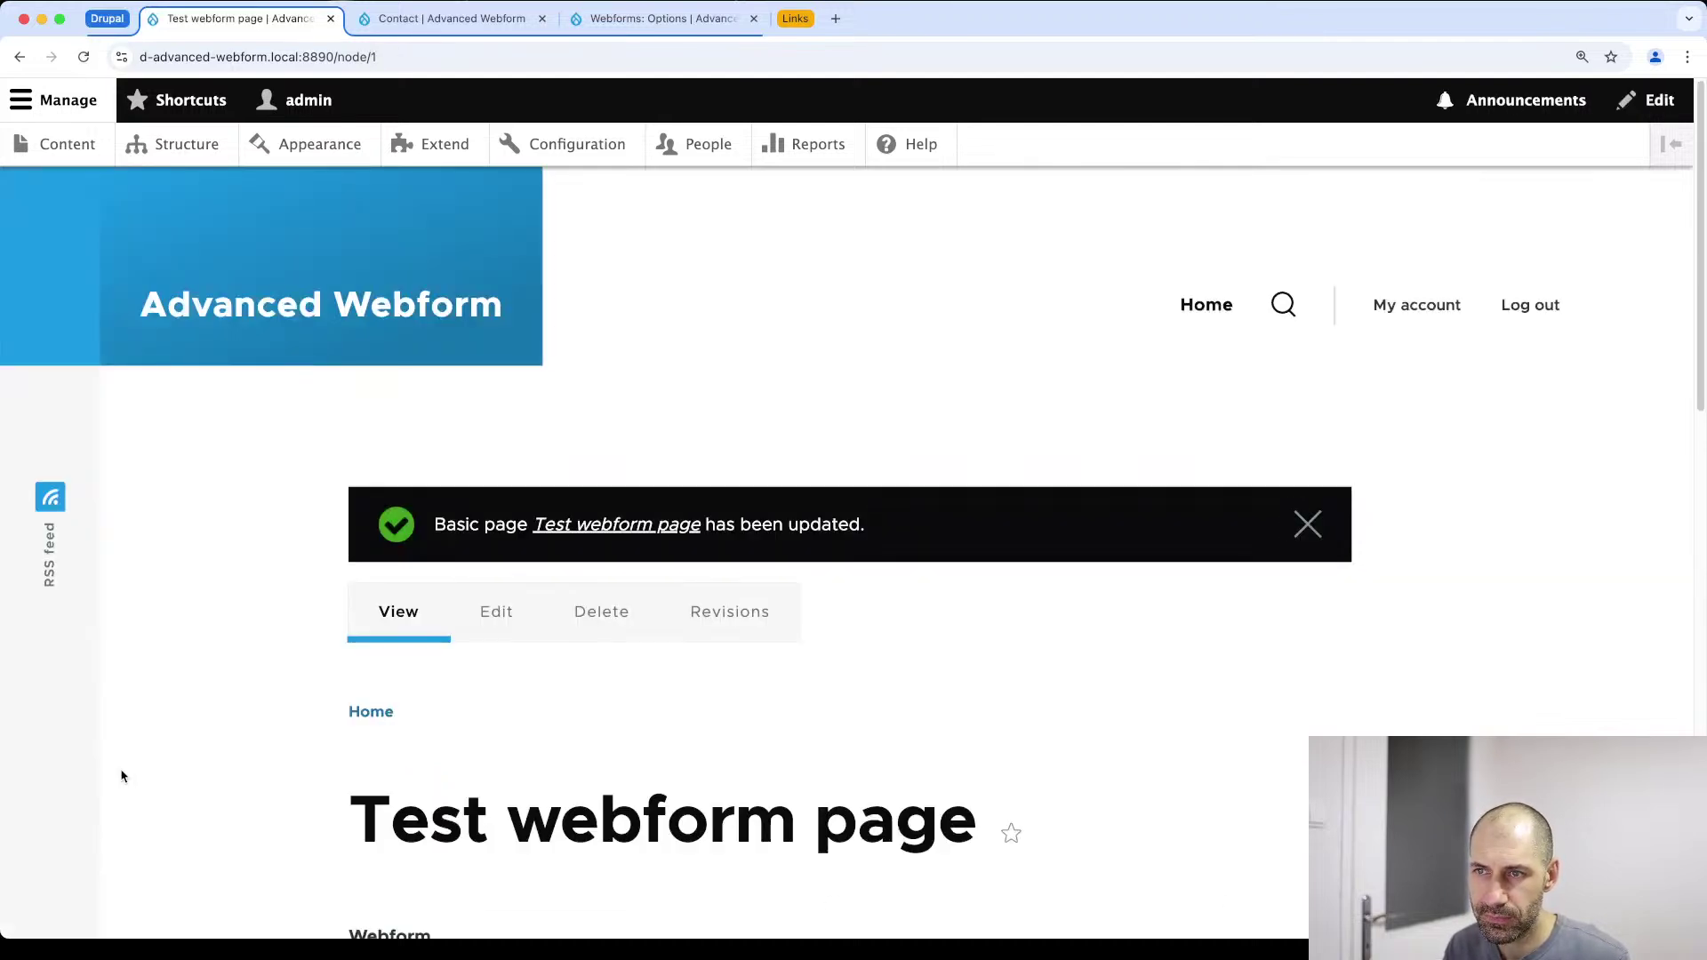
Advance the wizard to Enter subject and confirm Subject is prefilled with 'Test webform page'
{"action": "scroll", "coordinate": [407, 678], "scroll_direction": "down", "scroll_amount": 10}
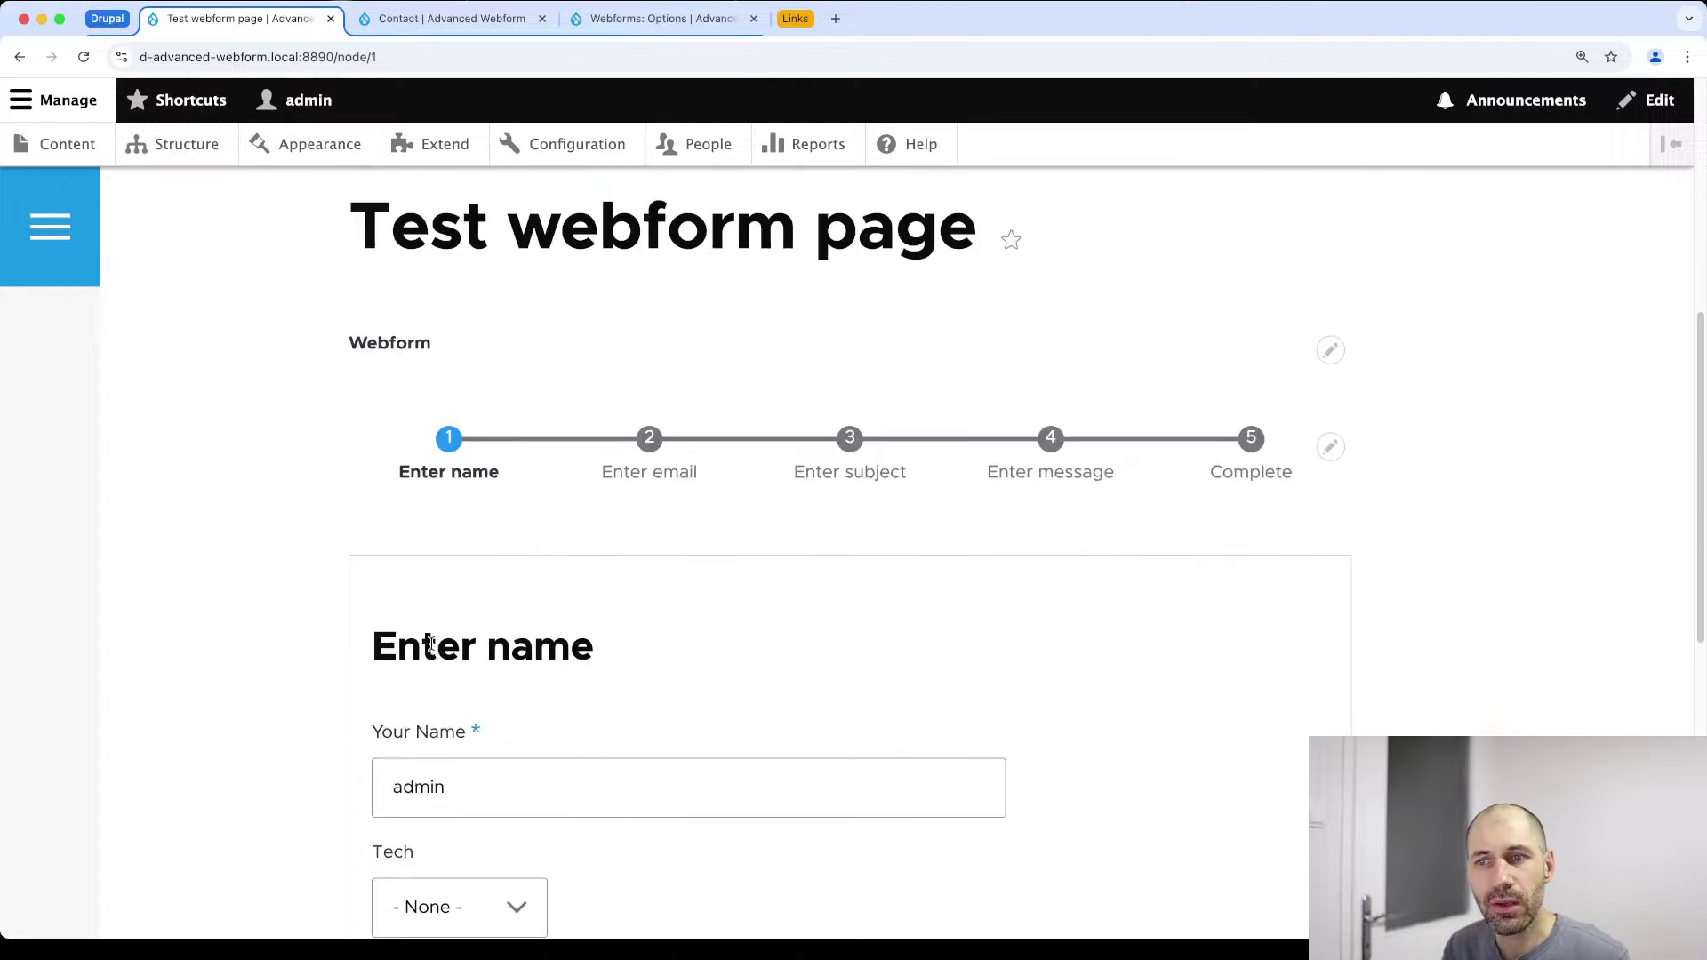
{"action": "left_click", "coordinate": [418, 707]}
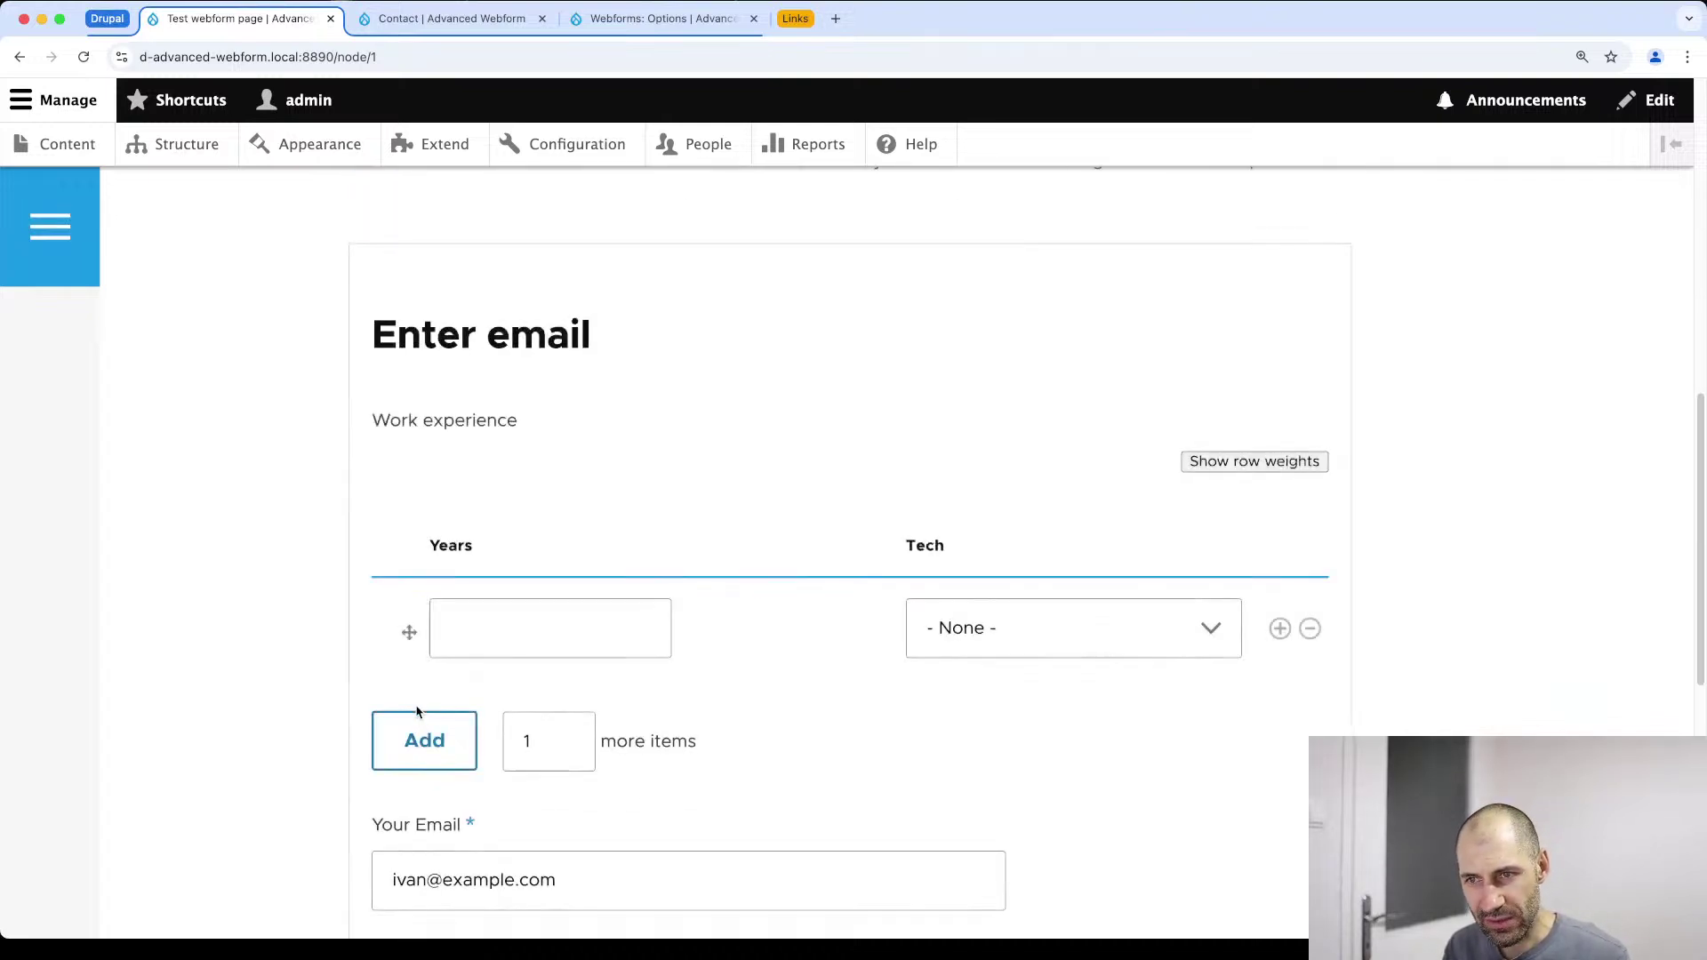
{"action": "scroll", "coordinate": [422, 709], "scroll_direction": "down", "scroll_amount": 5}
{"action": "left_click", "coordinate": [636, 664]}
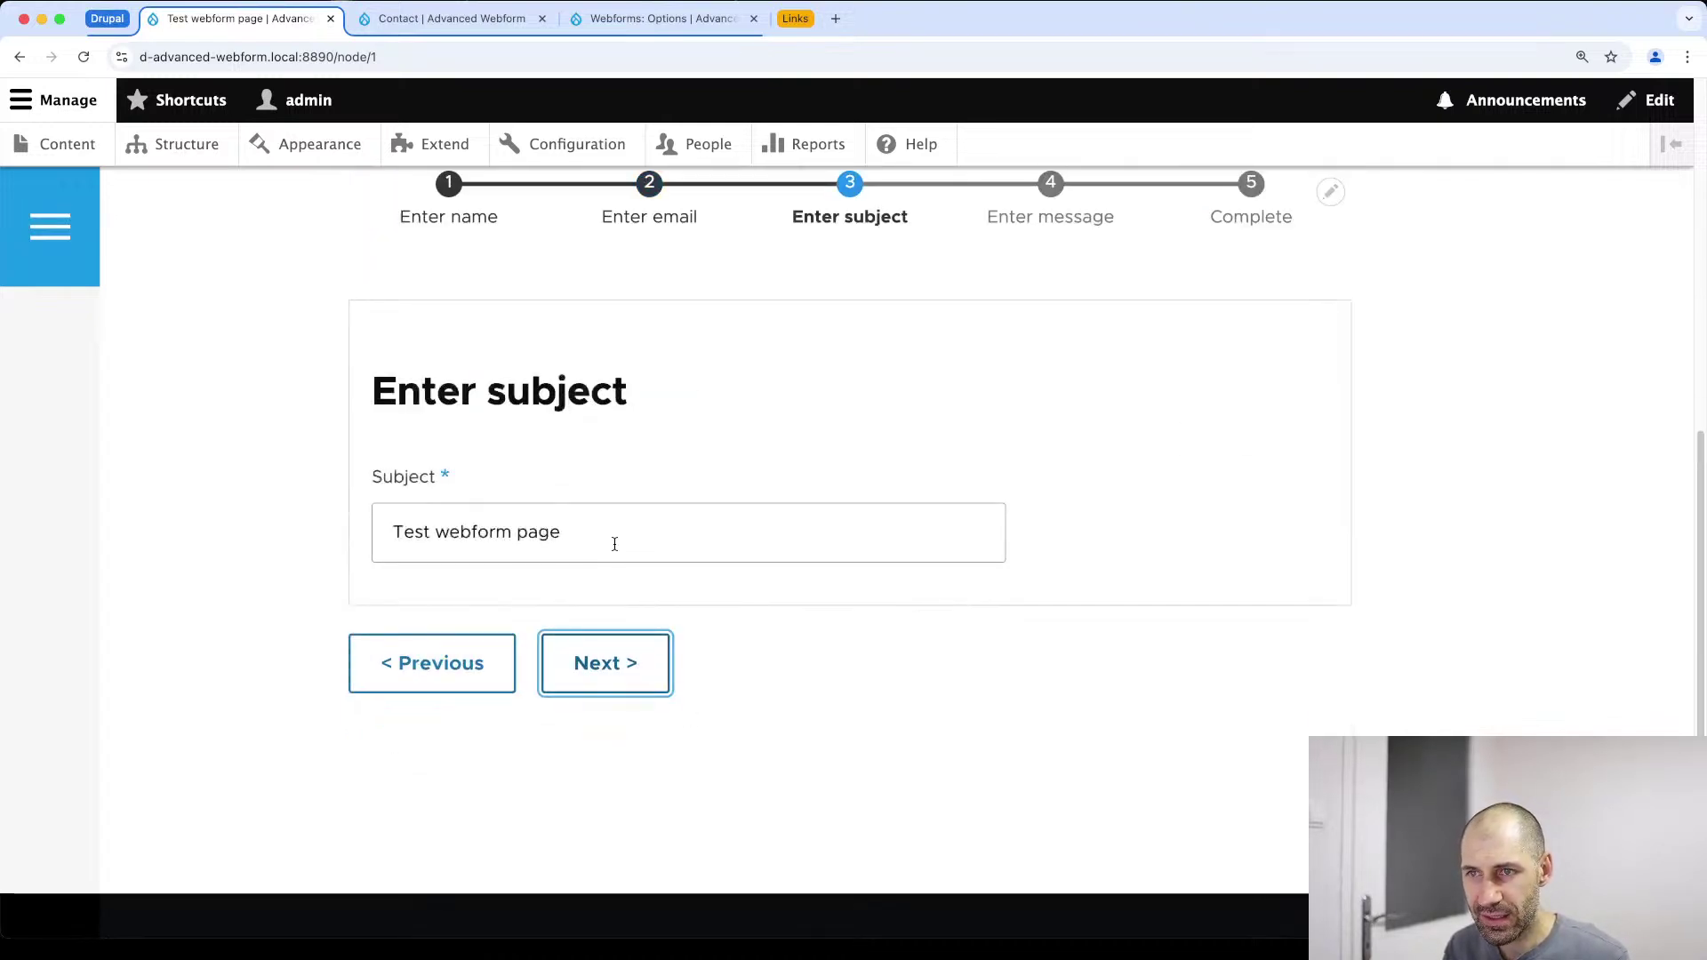
{"action": "left_click_drag", "start_coordinate": [613, 542], "coordinate": [392, 531]}
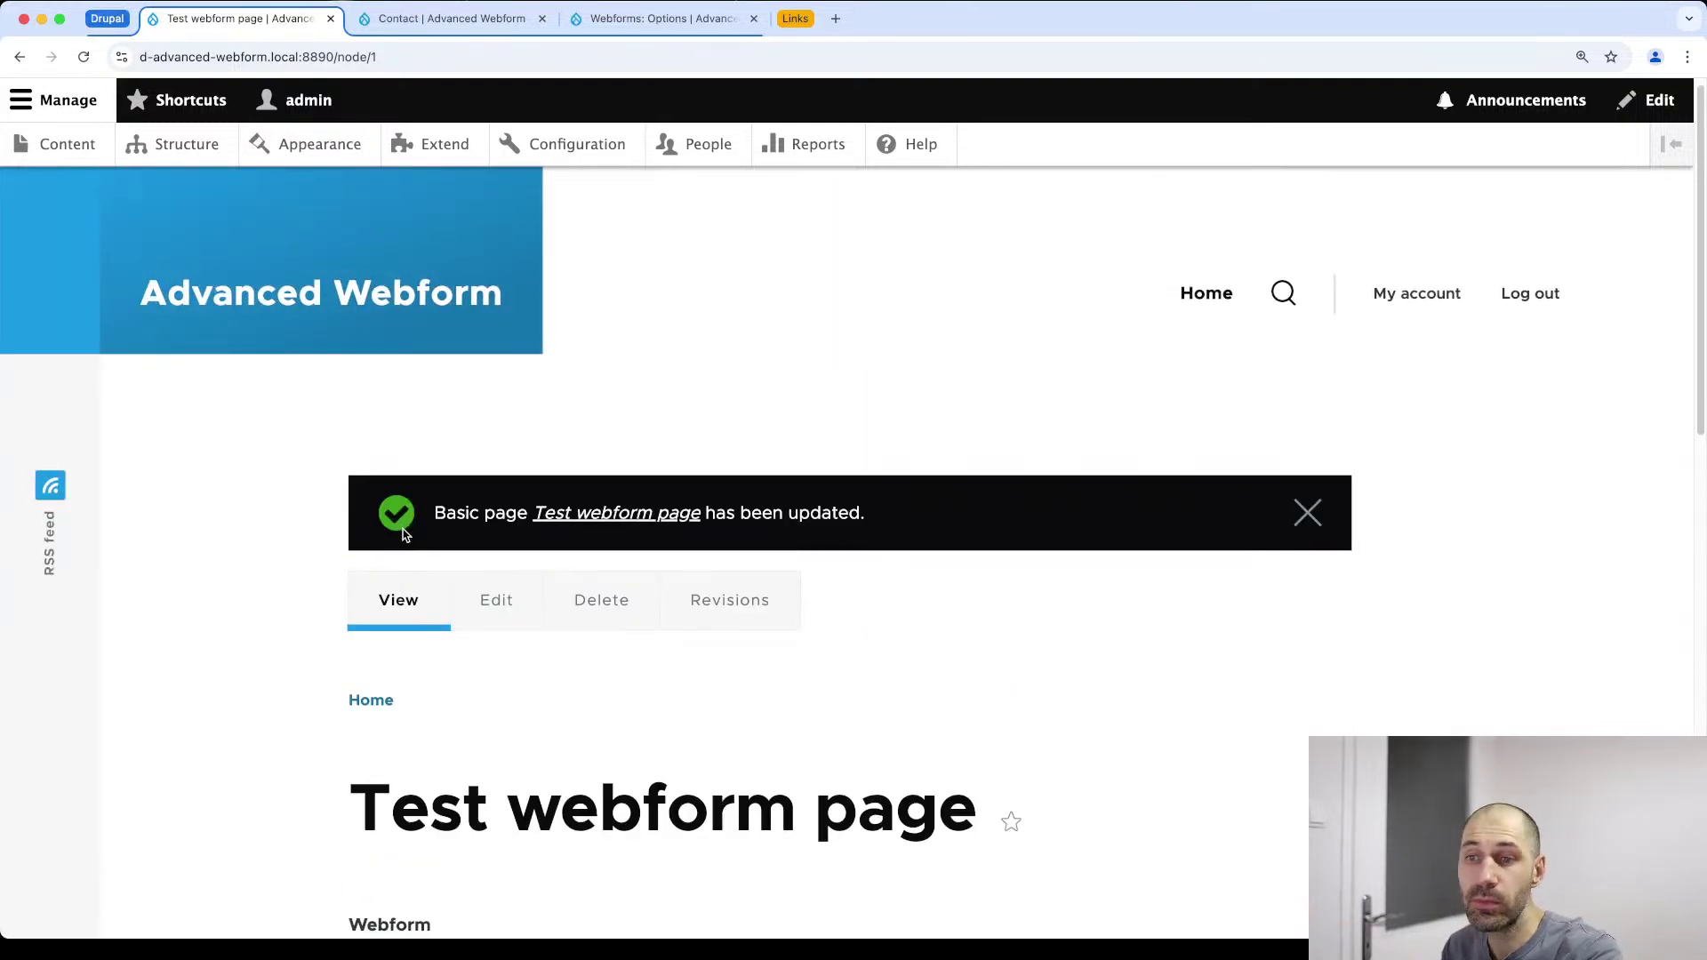
{"action": "scroll", "coordinate": [480, 578], "scroll_direction": "down", "scroll_amount": 3}
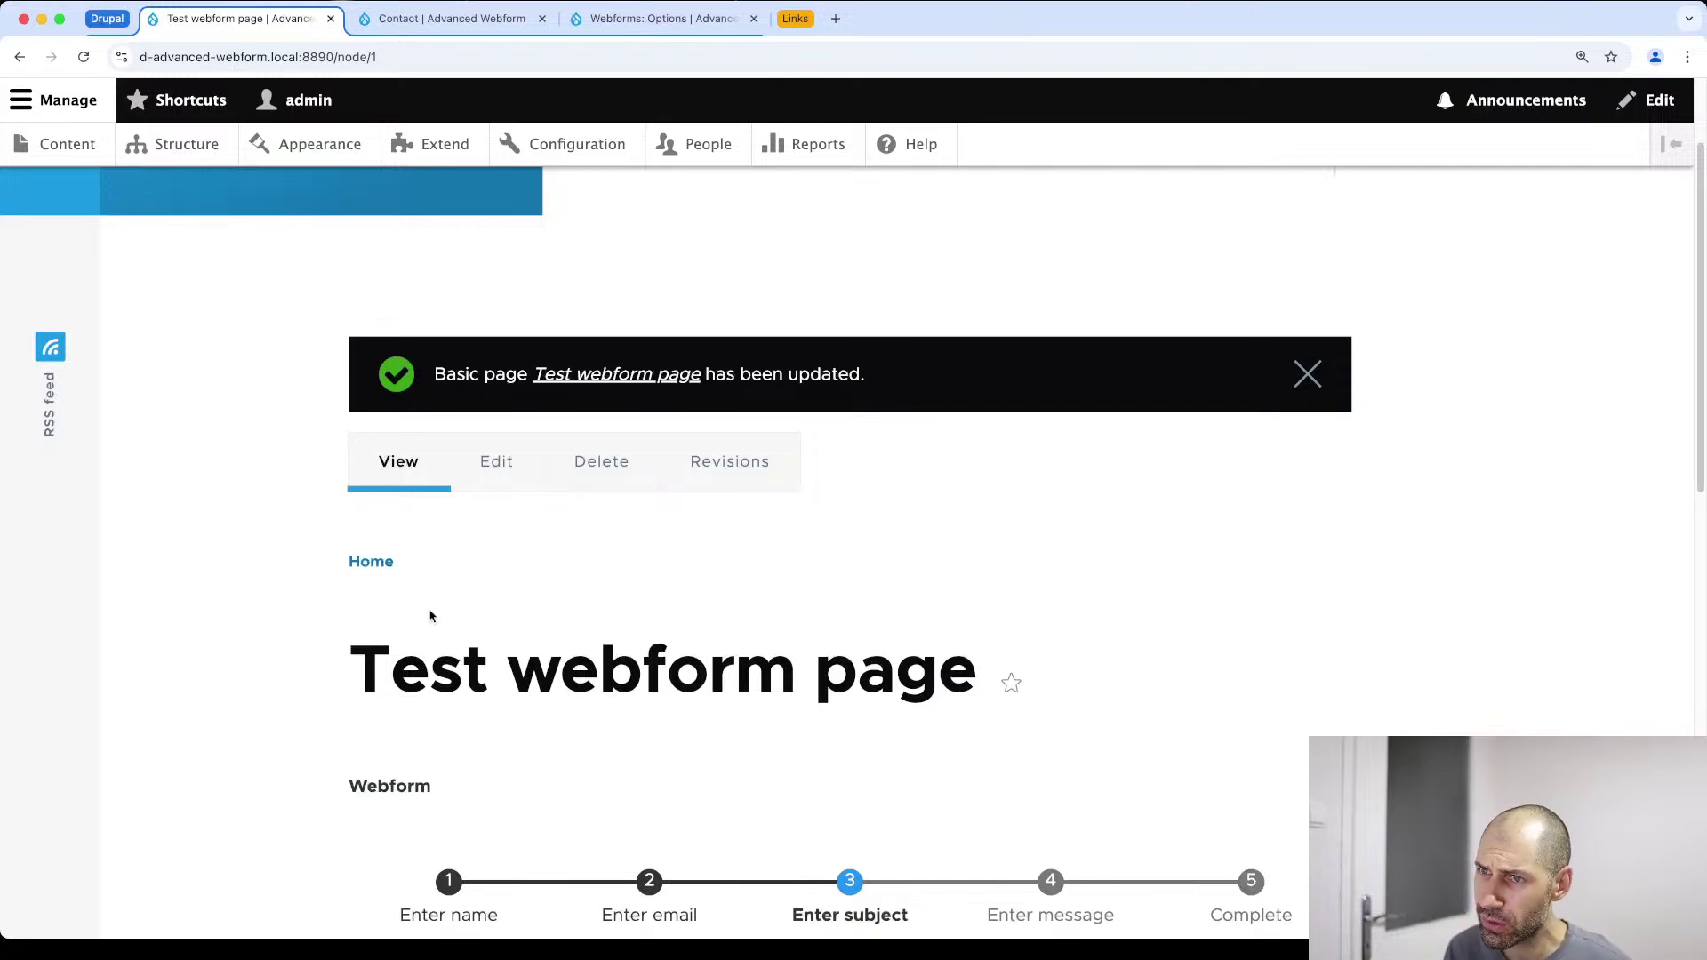
{"action": "left_click", "coordinate": [520, 469]}
Filter the Contact webform's element types for 'hidden' and add a Hidden element
{"action": "scroll", "coordinate": [502, 654], "scroll_direction": "down", "scroll_amount": 10}
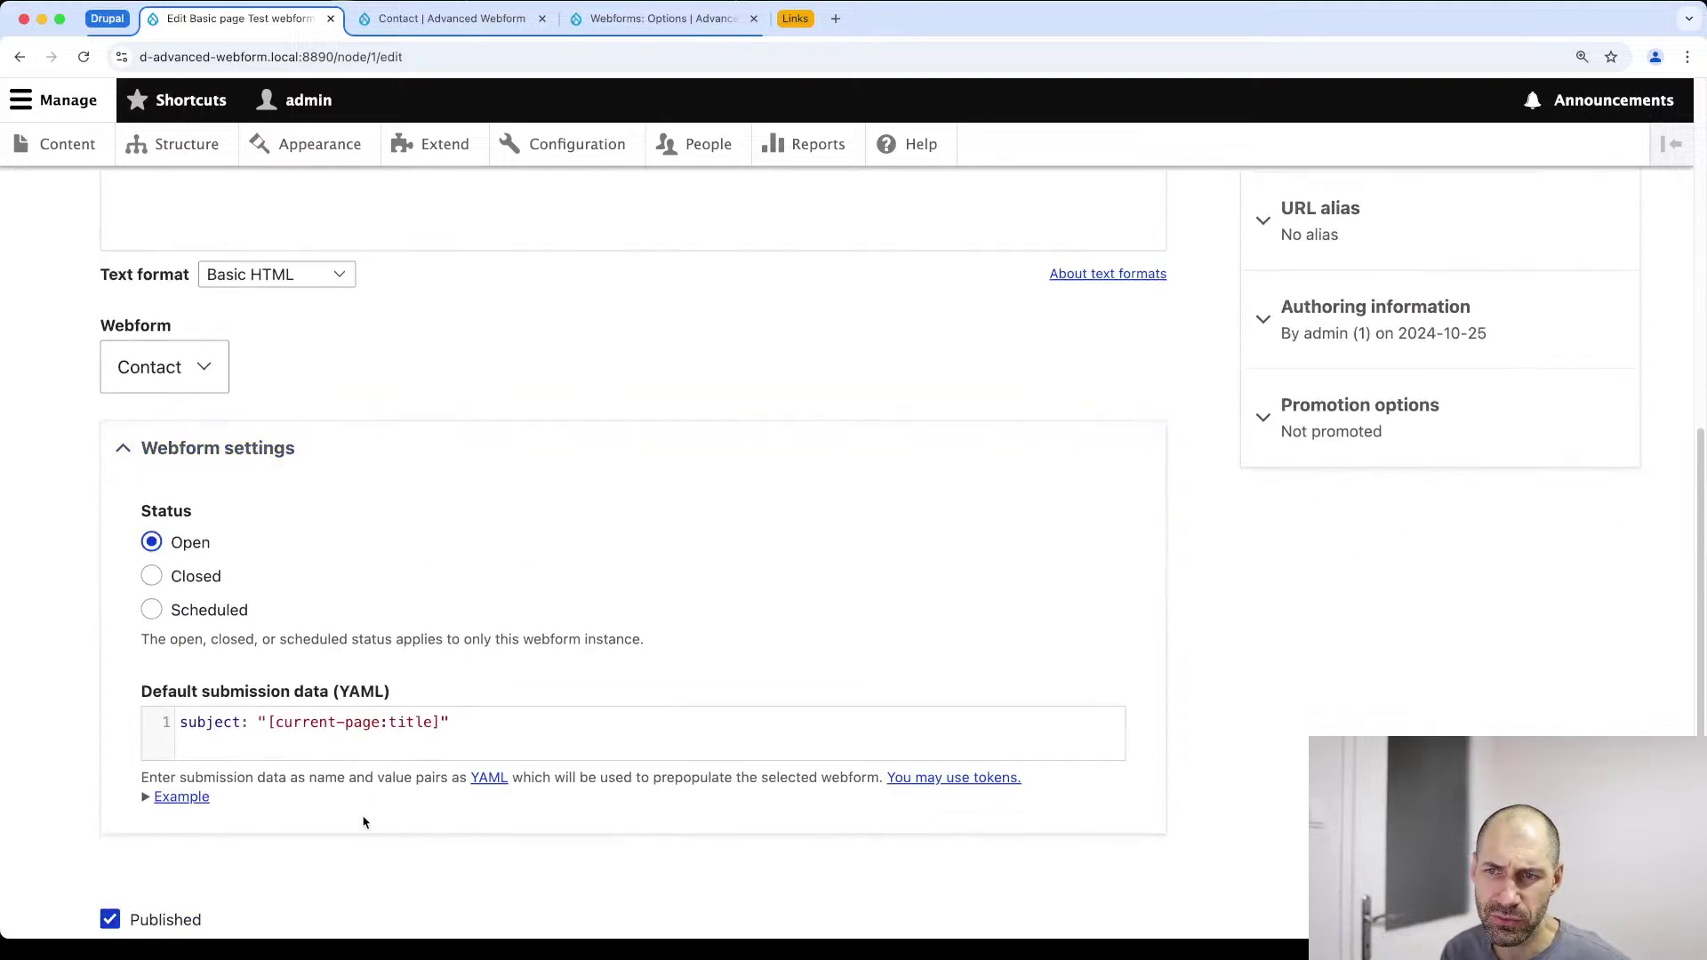
{"action": "scroll", "coordinate": [369, 807], "scroll_direction": "up", "scroll_amount": 10}
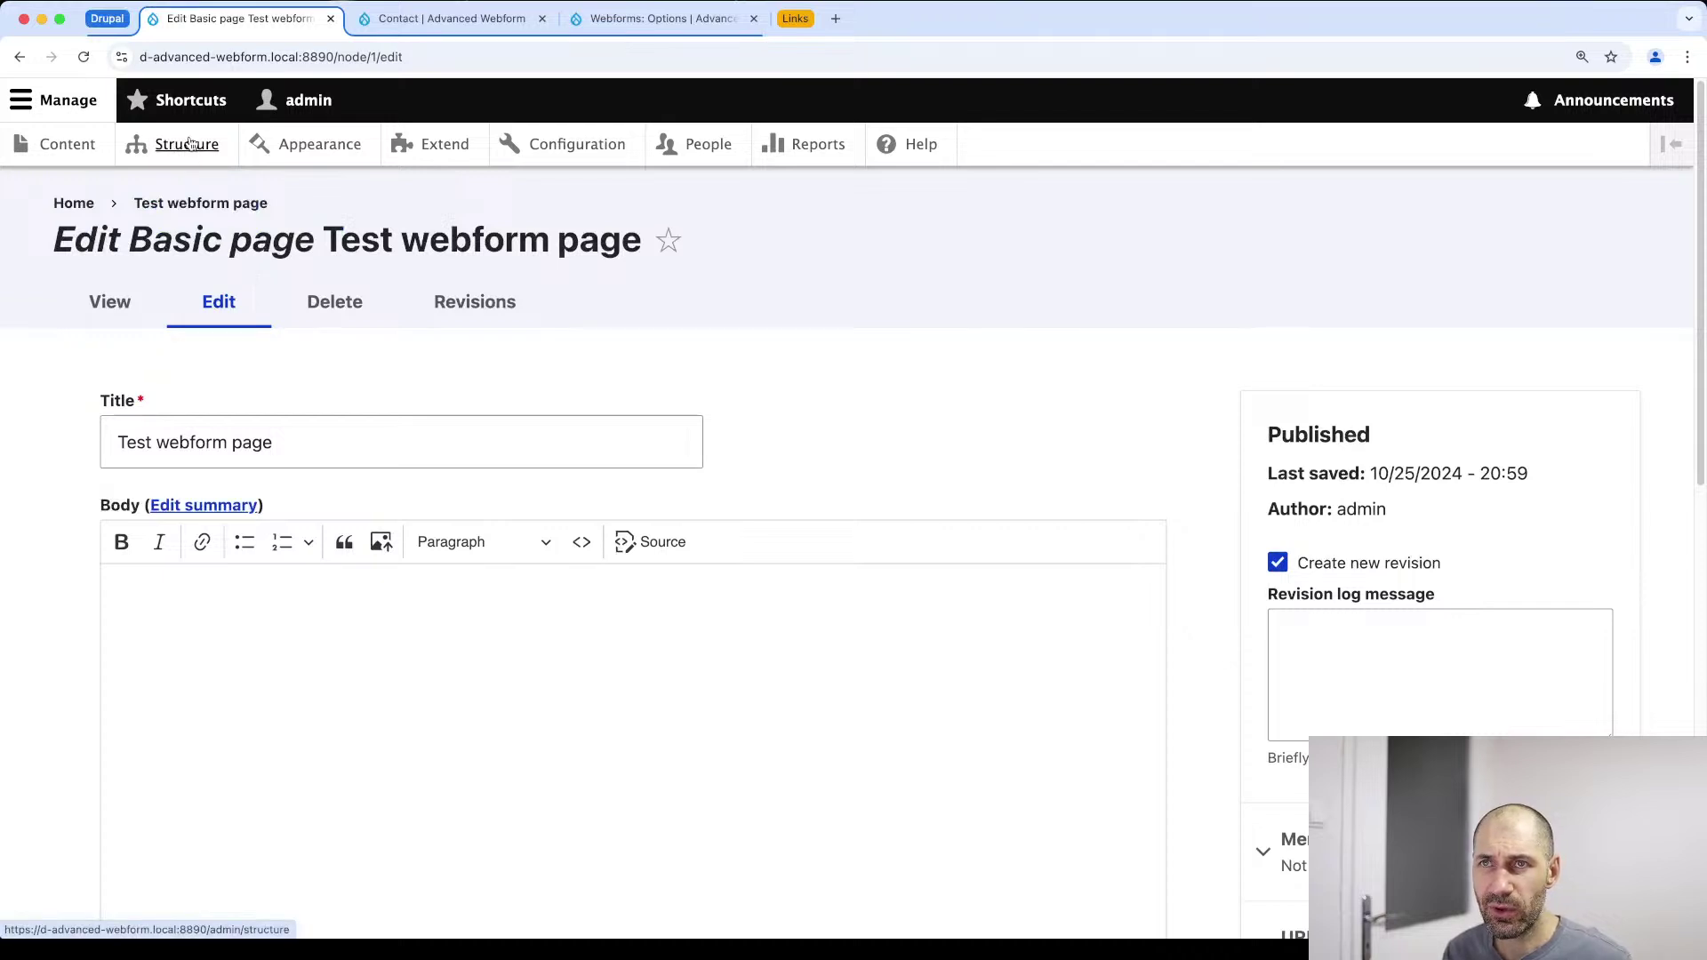
{"action": "left_click", "coordinate": [451, 17]}
{"action": "scroll", "coordinate": [406, 495], "scroll_direction": "down", "scroll_amount": 1}
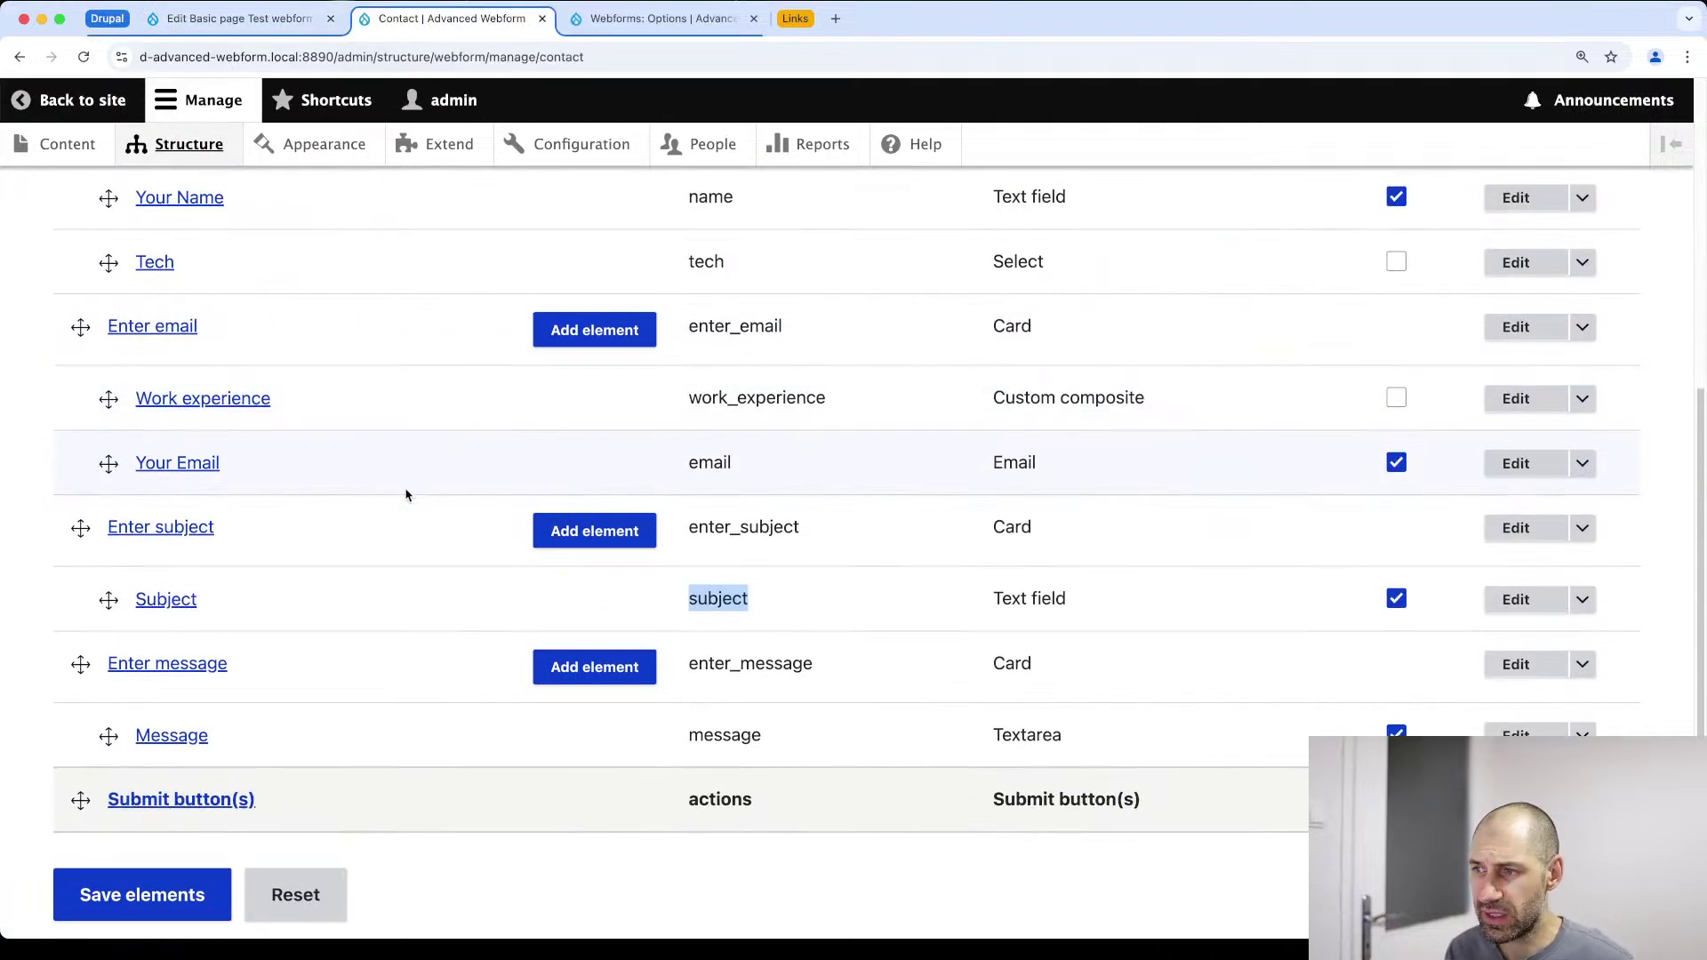
{"action": "scroll", "coordinate": [406, 495], "scroll_direction": "up", "scroll_amount": 6}
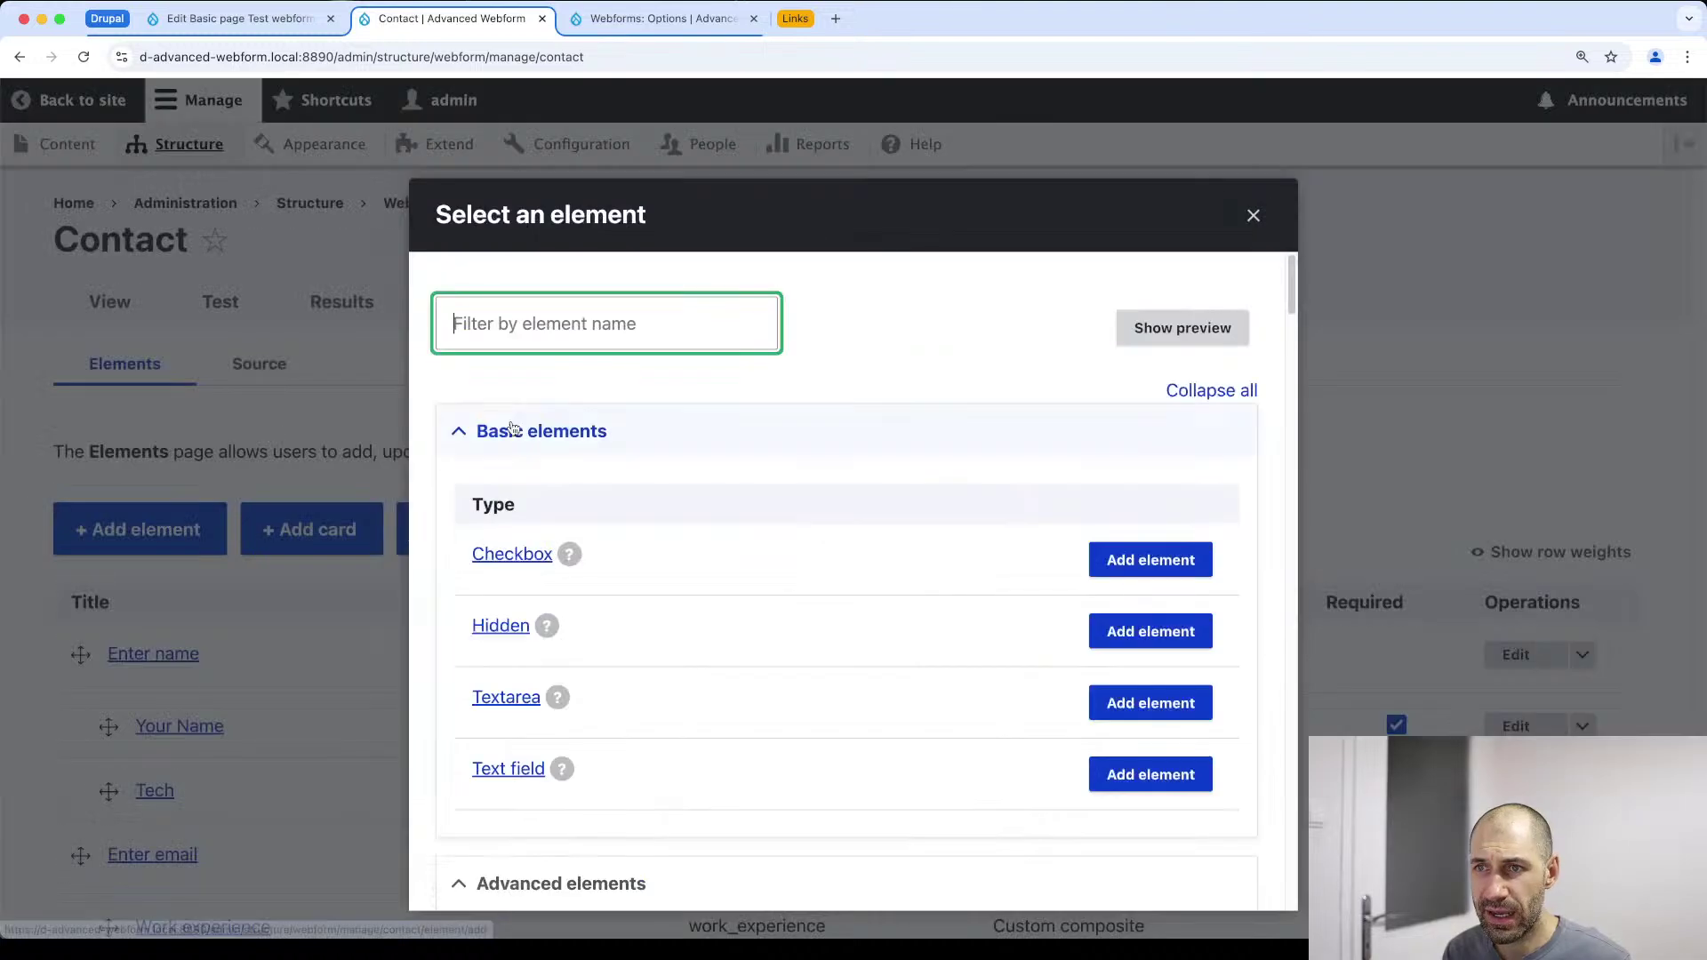
{"action": "type", "text": "hidden"}
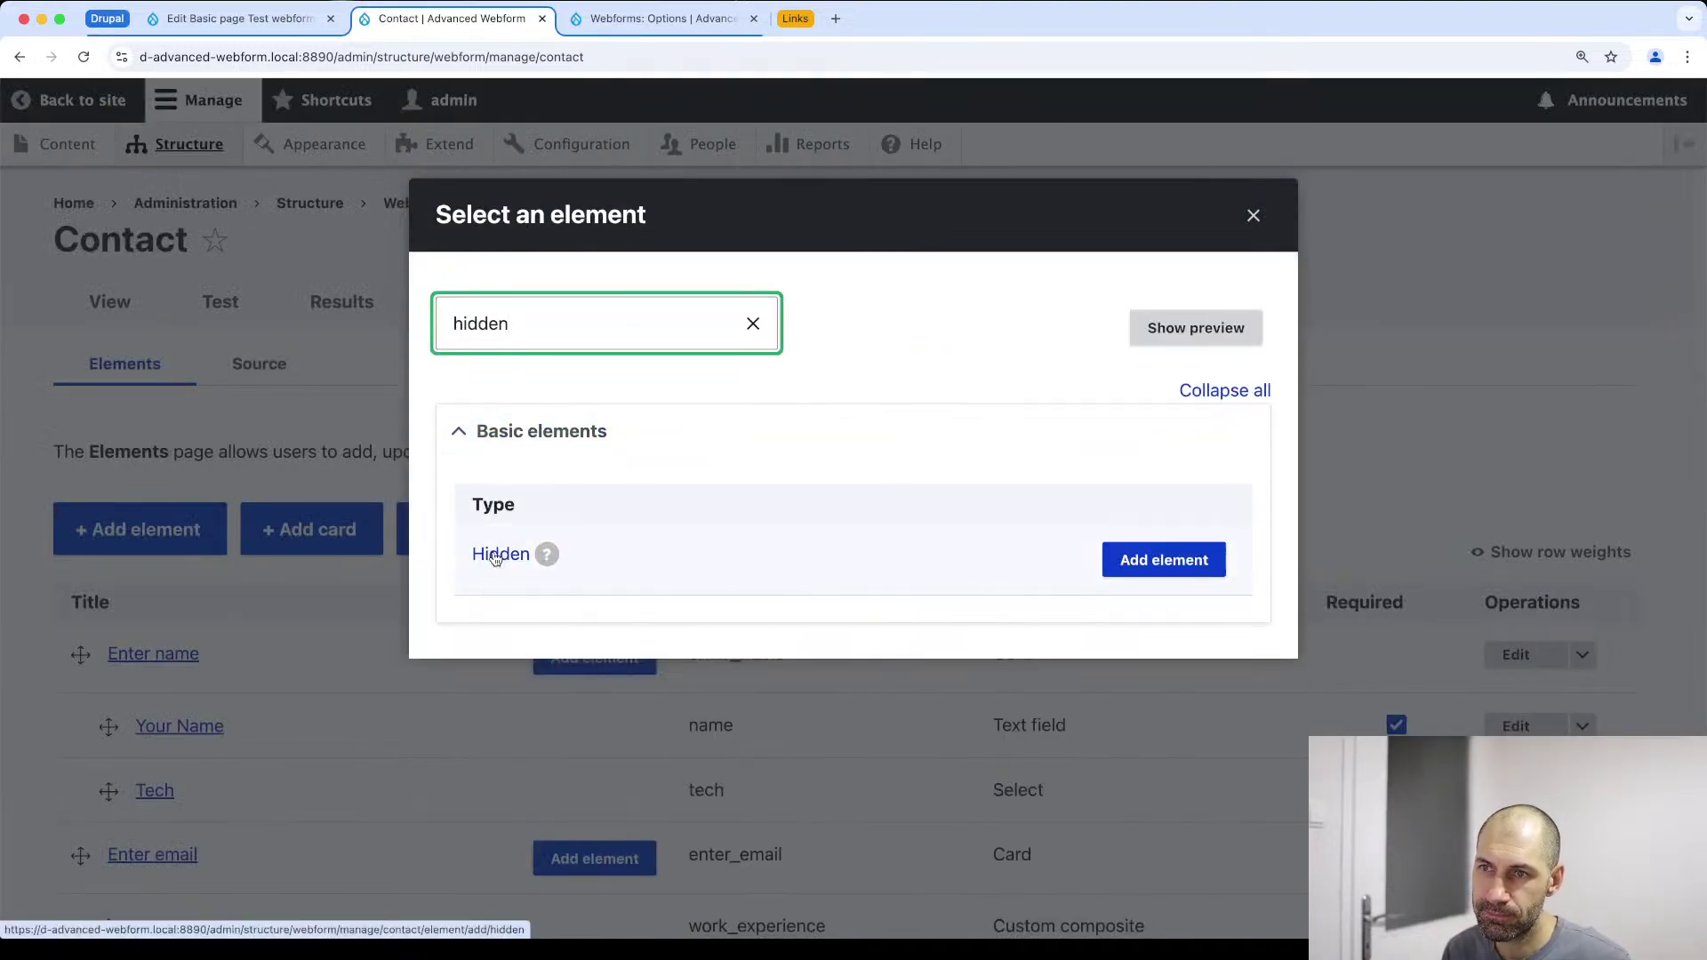
{"action": "left_click", "coordinate": [1155, 558]}
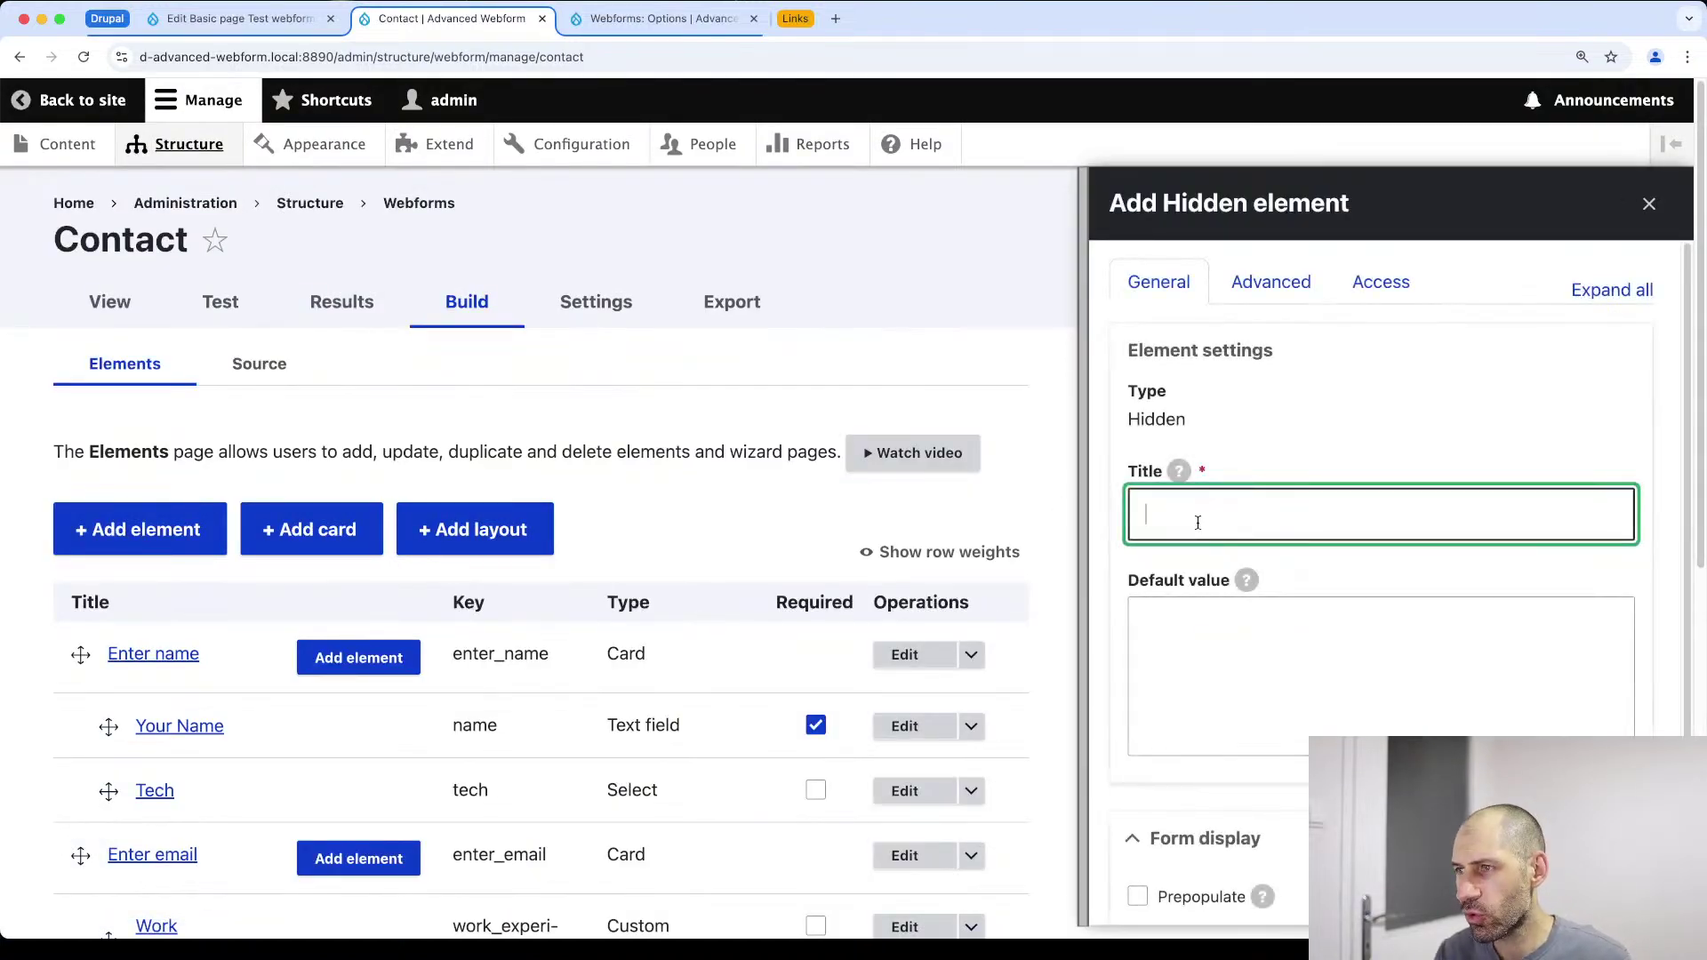
Title the hidden element custom_hidden, save it, and save the element list
{"action": "type", "text": "custom"}
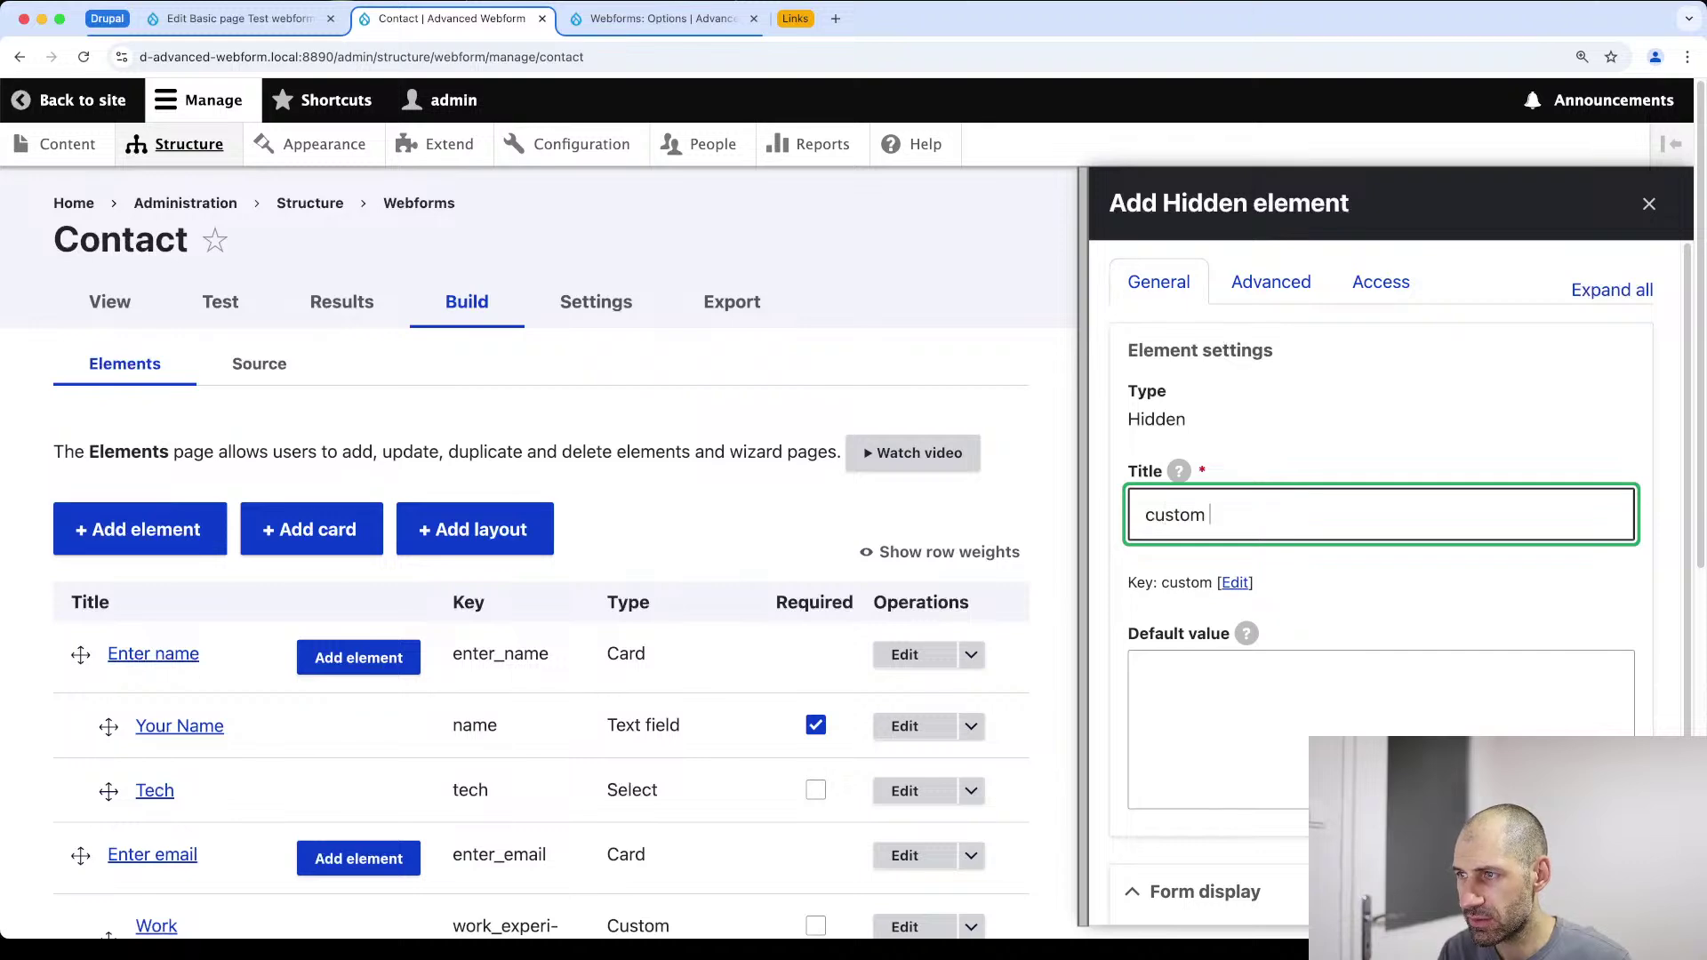
{"action": "type", "text": "_hidden"}
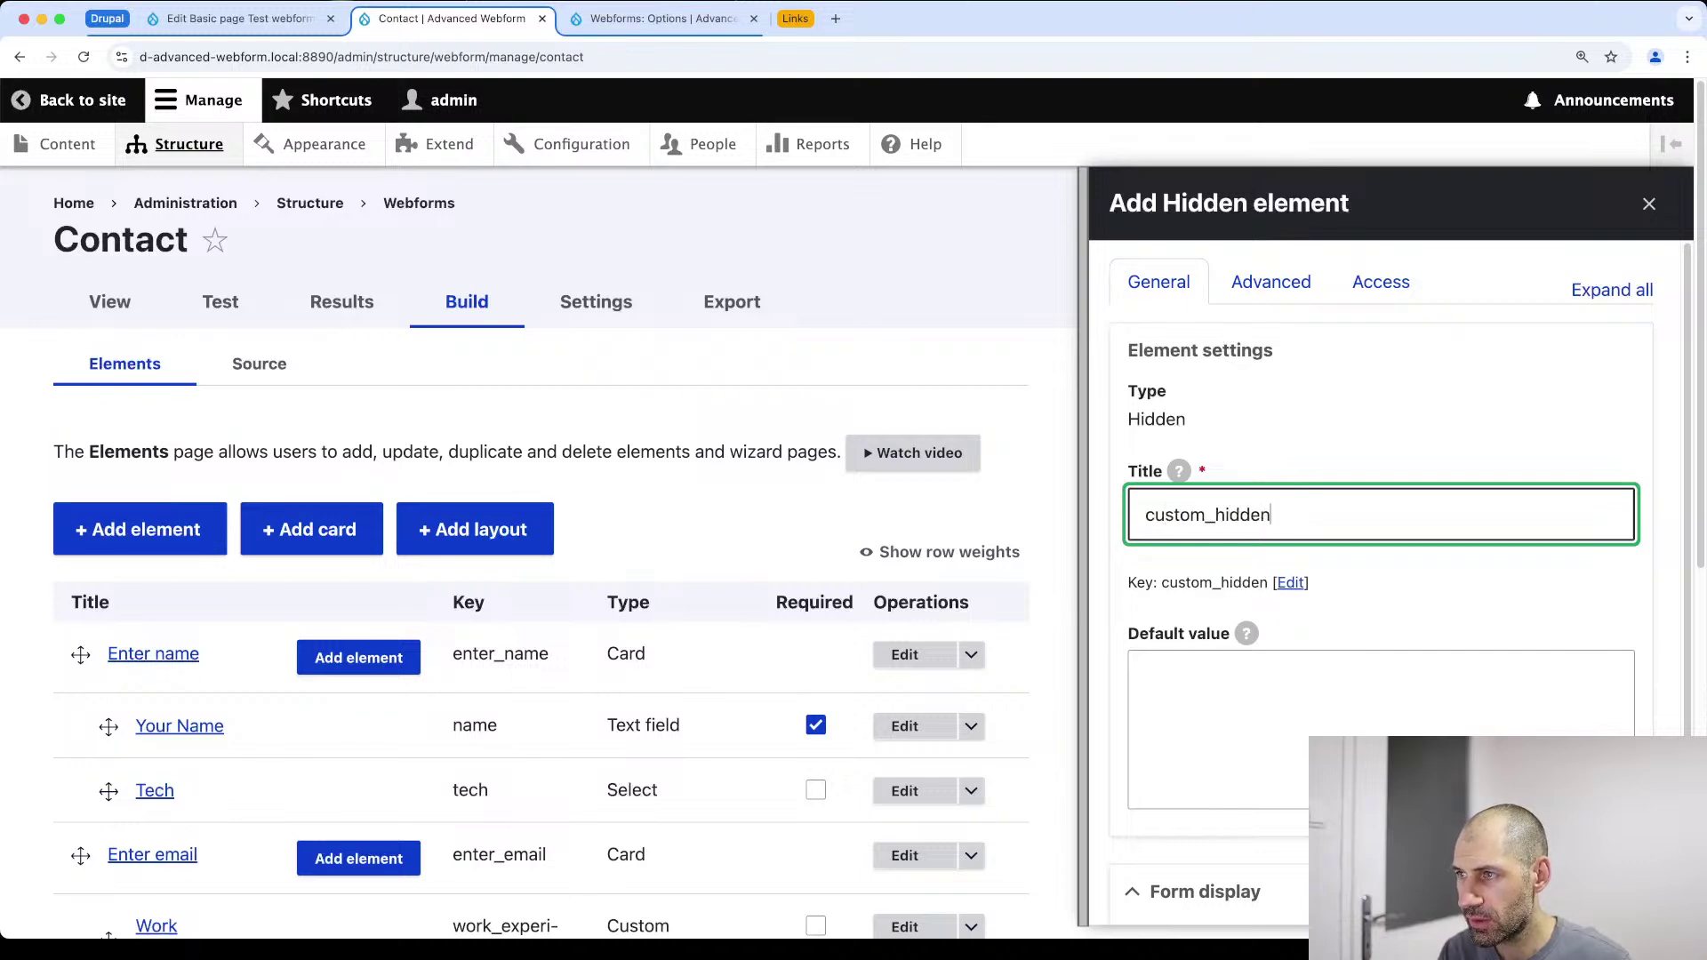
{"action": "scroll", "coordinate": [1226, 545], "scroll_direction": "down", "scroll_amount": 5}
{"action": "left_click", "coordinate": [1151, 842]}
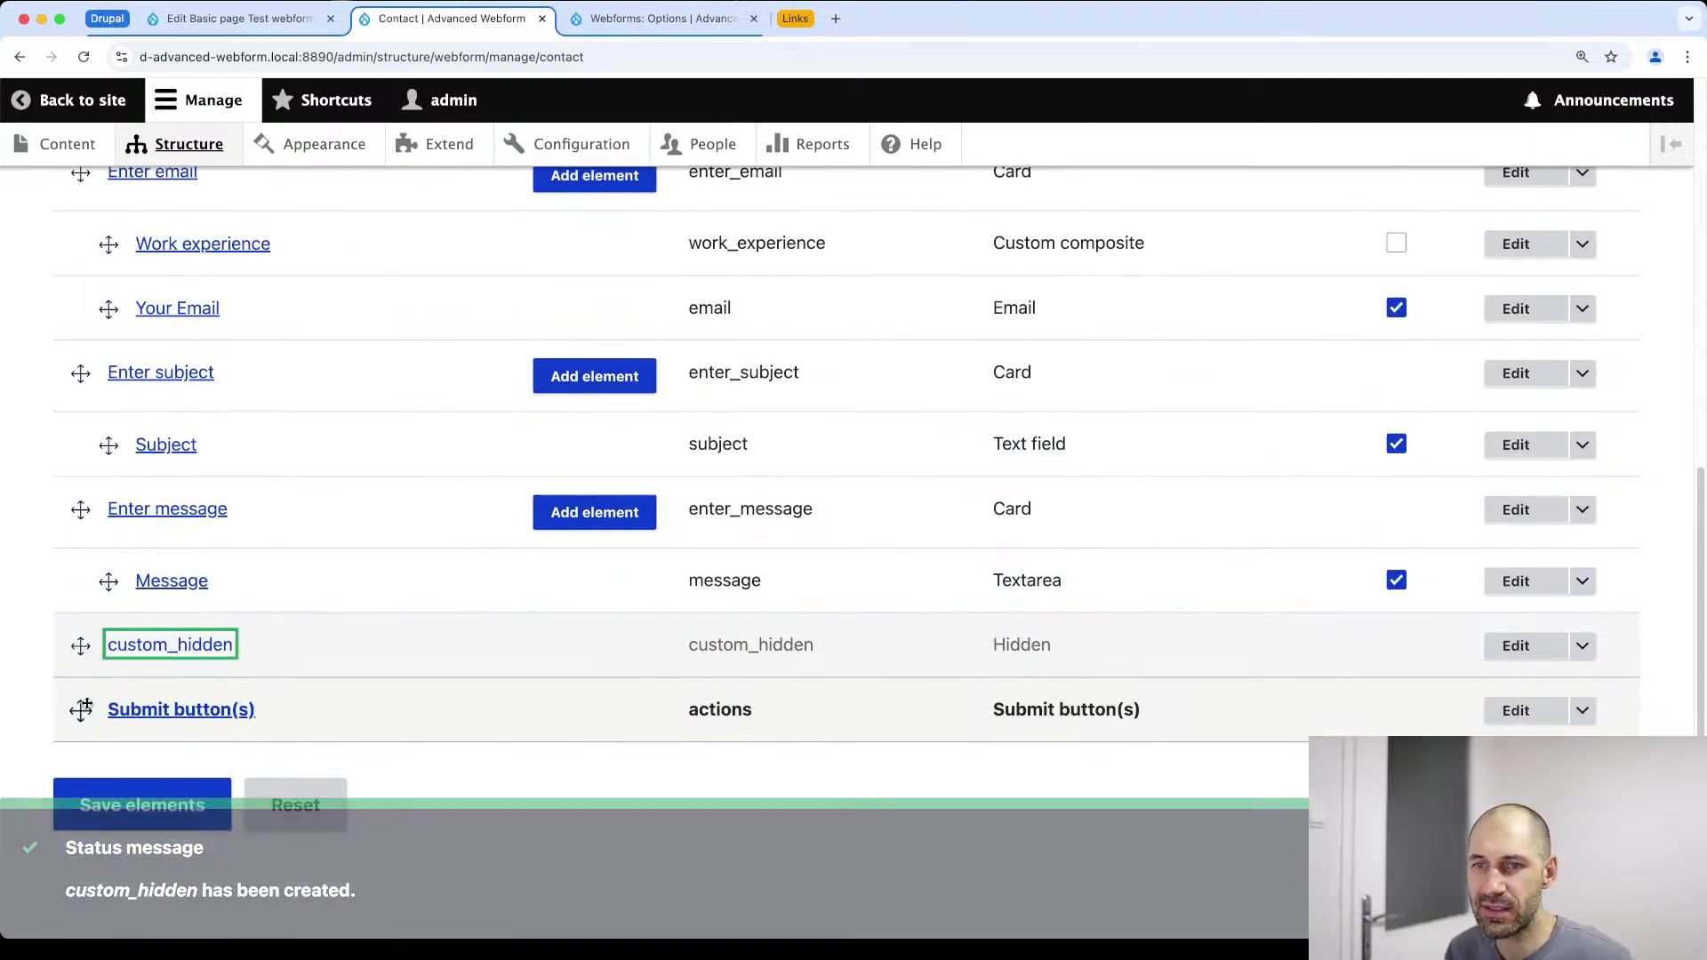
{"action": "left_click", "coordinate": [110, 809]}
{"action": "scroll", "coordinate": [220, 656], "scroll_direction": "down", "scroll_amount": 5}
{"action": "scroll", "coordinate": [220, 655], "scroll_direction": "down", "scroll_amount": 3}
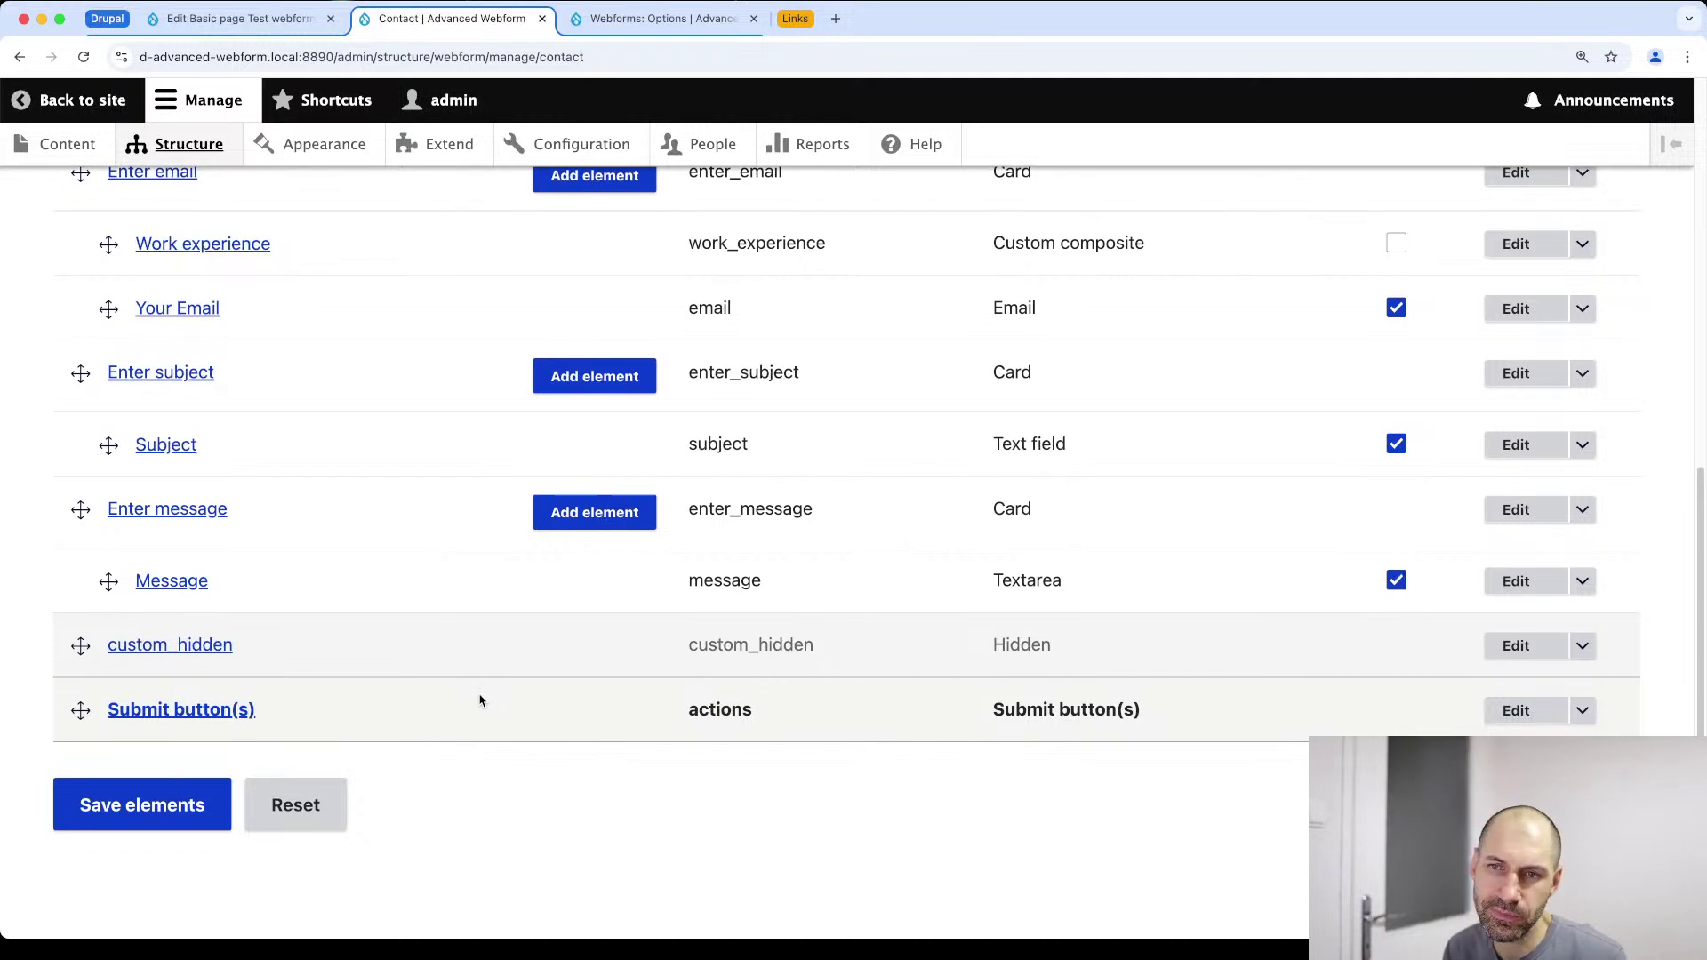
{"action": "scroll", "coordinate": [476, 704], "scroll_direction": "up", "scroll_amount": 15}
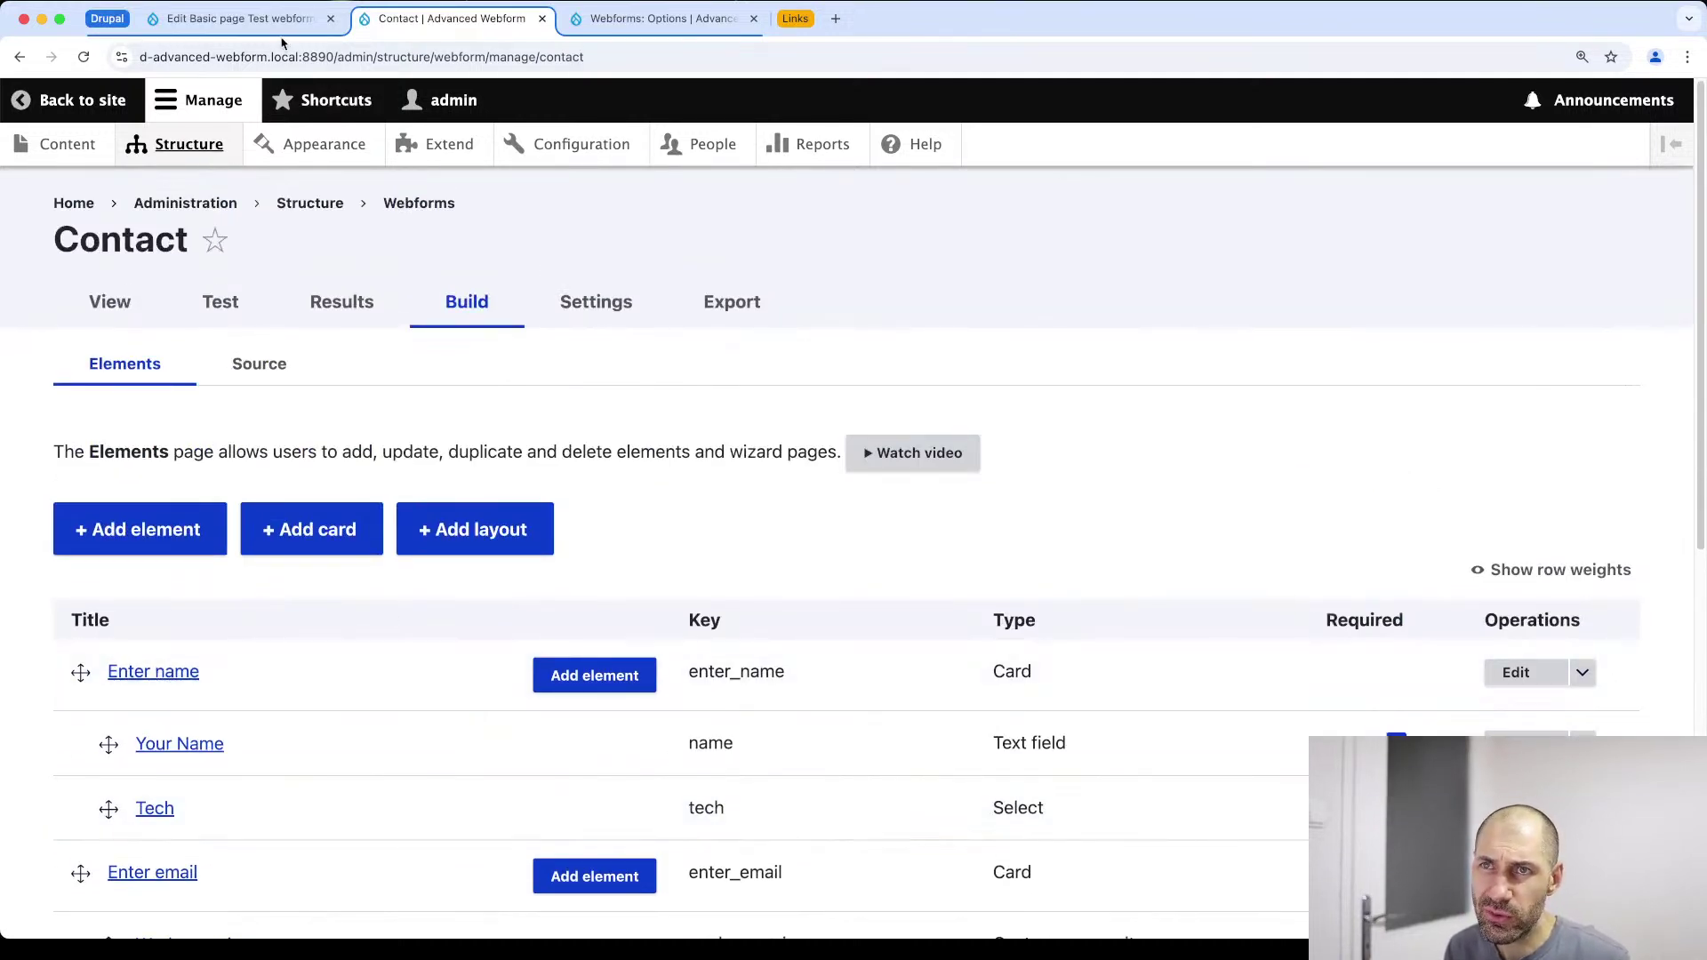
{"action": "left_click", "coordinate": [284, 27]}
Reload the node edit form and copy the [random:number] token from the Random tokens list
{"action": "left_click", "coordinate": [351, 57]}
{"action": "key", "text": "Return"}
{"action": "scroll", "coordinate": [450, 400], "scroll_direction": "down", "scroll_amount": 15}
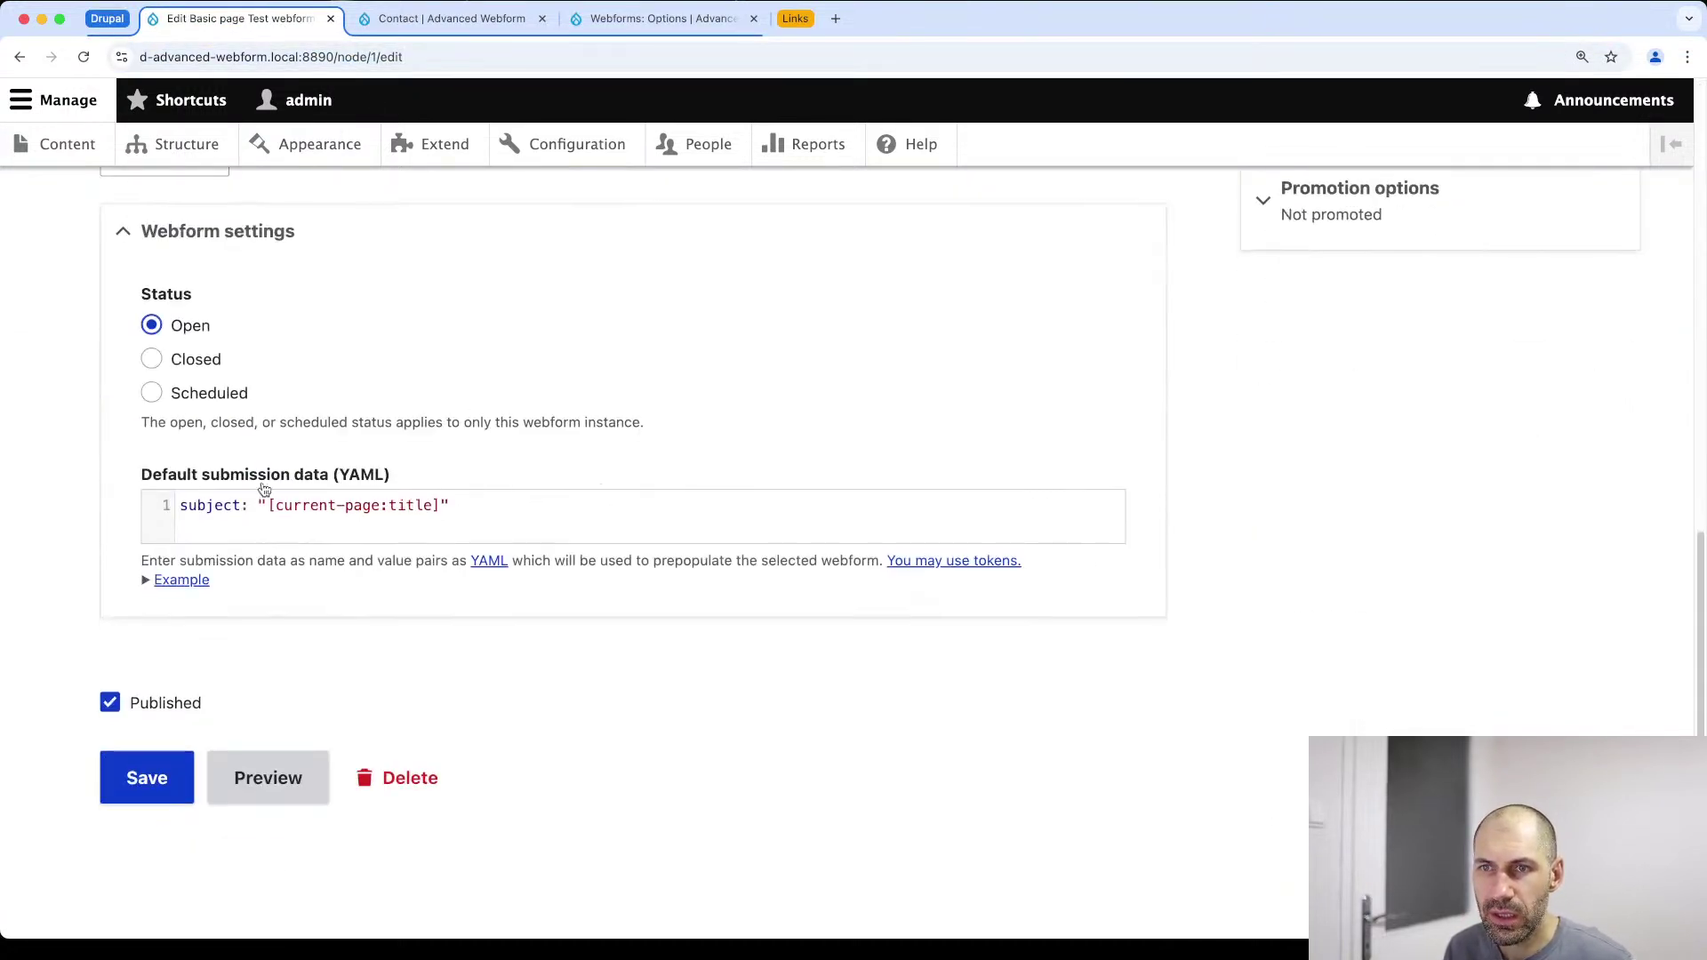
{"action": "left_click", "coordinate": [1005, 572]}
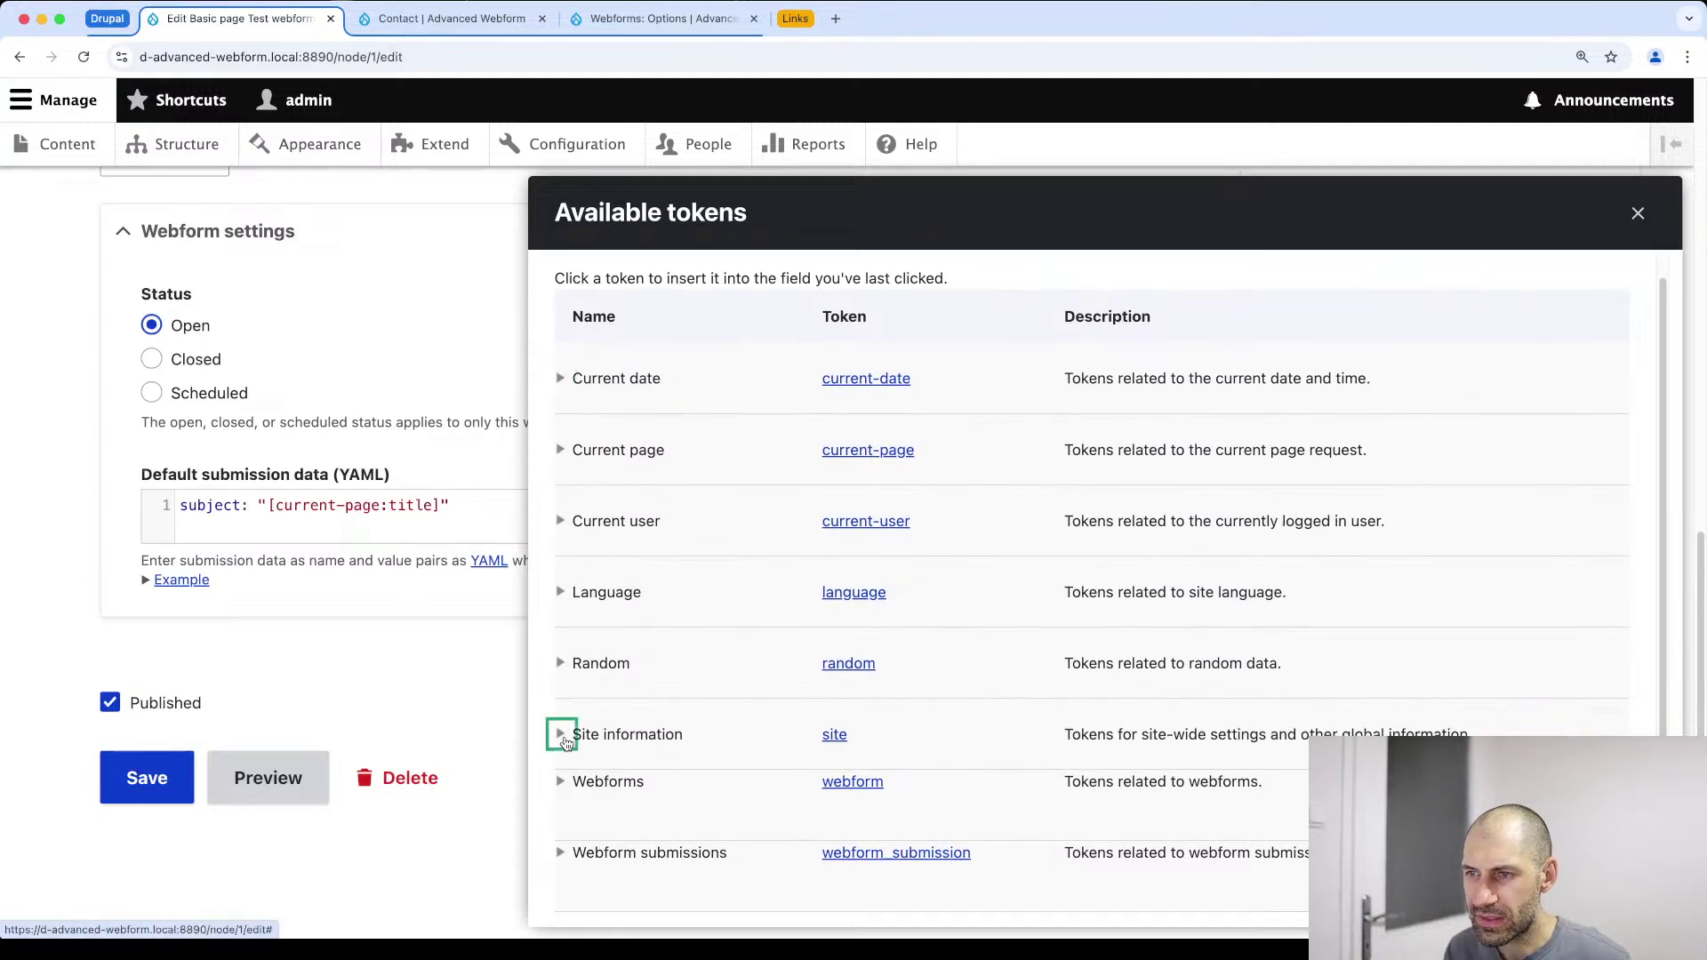
{"action": "left_click", "coordinate": [562, 738]}
{"action": "scroll", "coordinate": [577, 744], "scroll_direction": "down", "scroll_amount": 6}
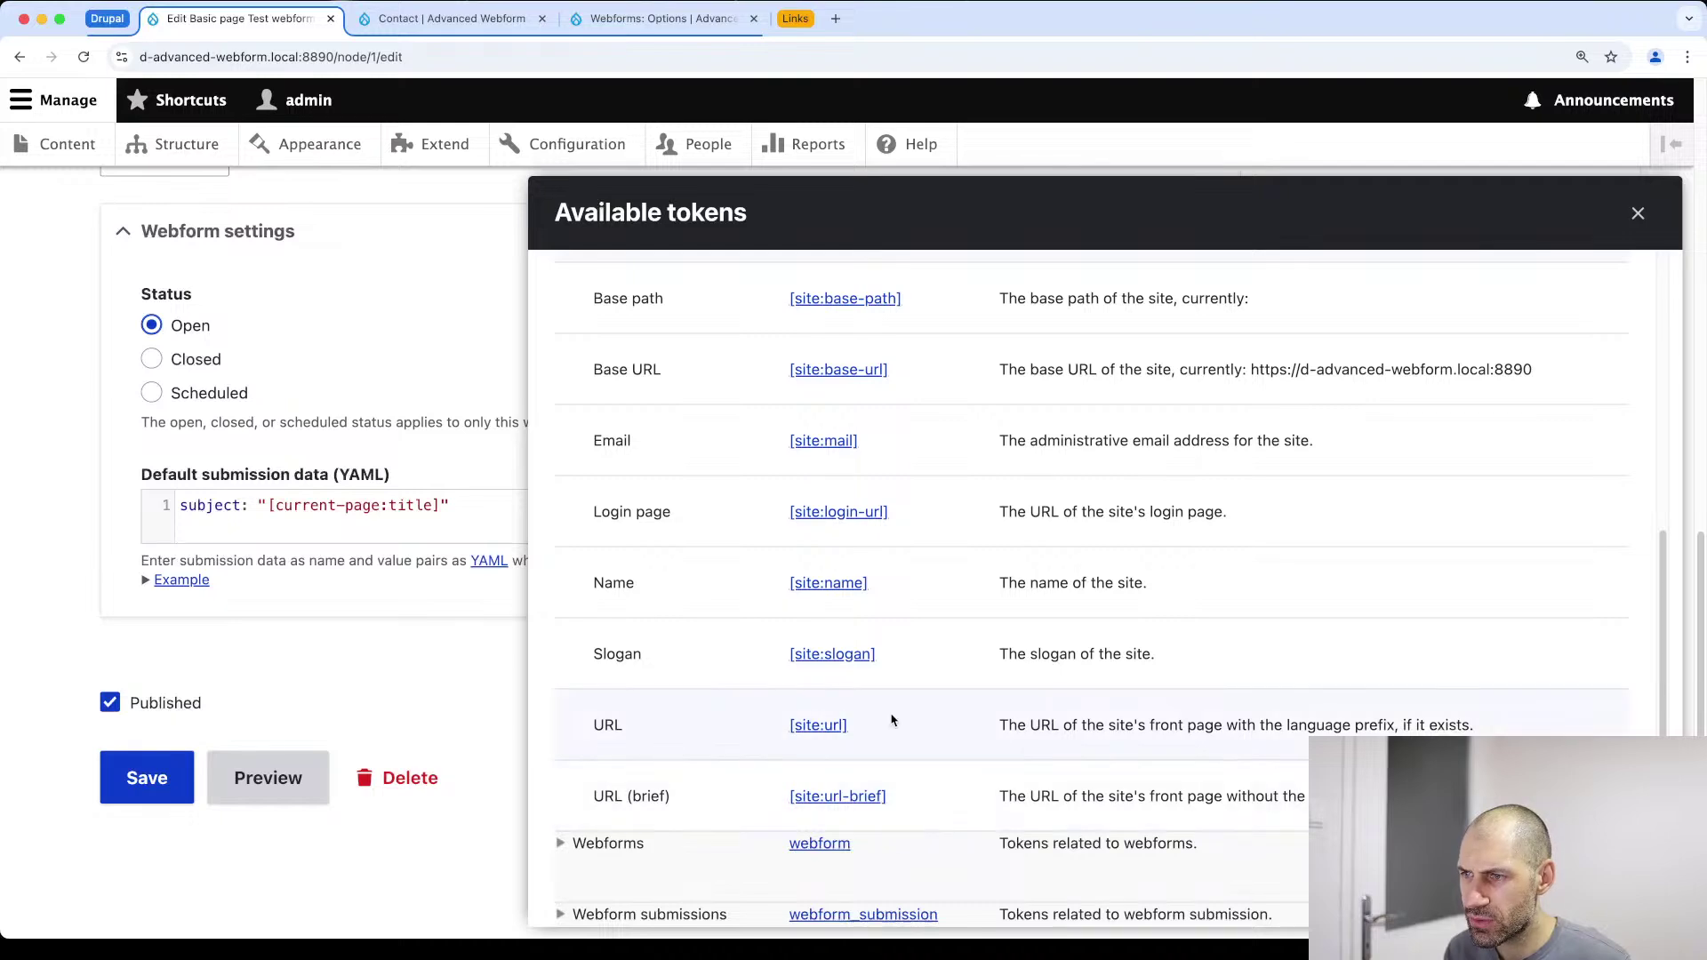
{"action": "scroll", "coordinate": [880, 738], "scroll_direction": "up", "scroll_amount": 6}
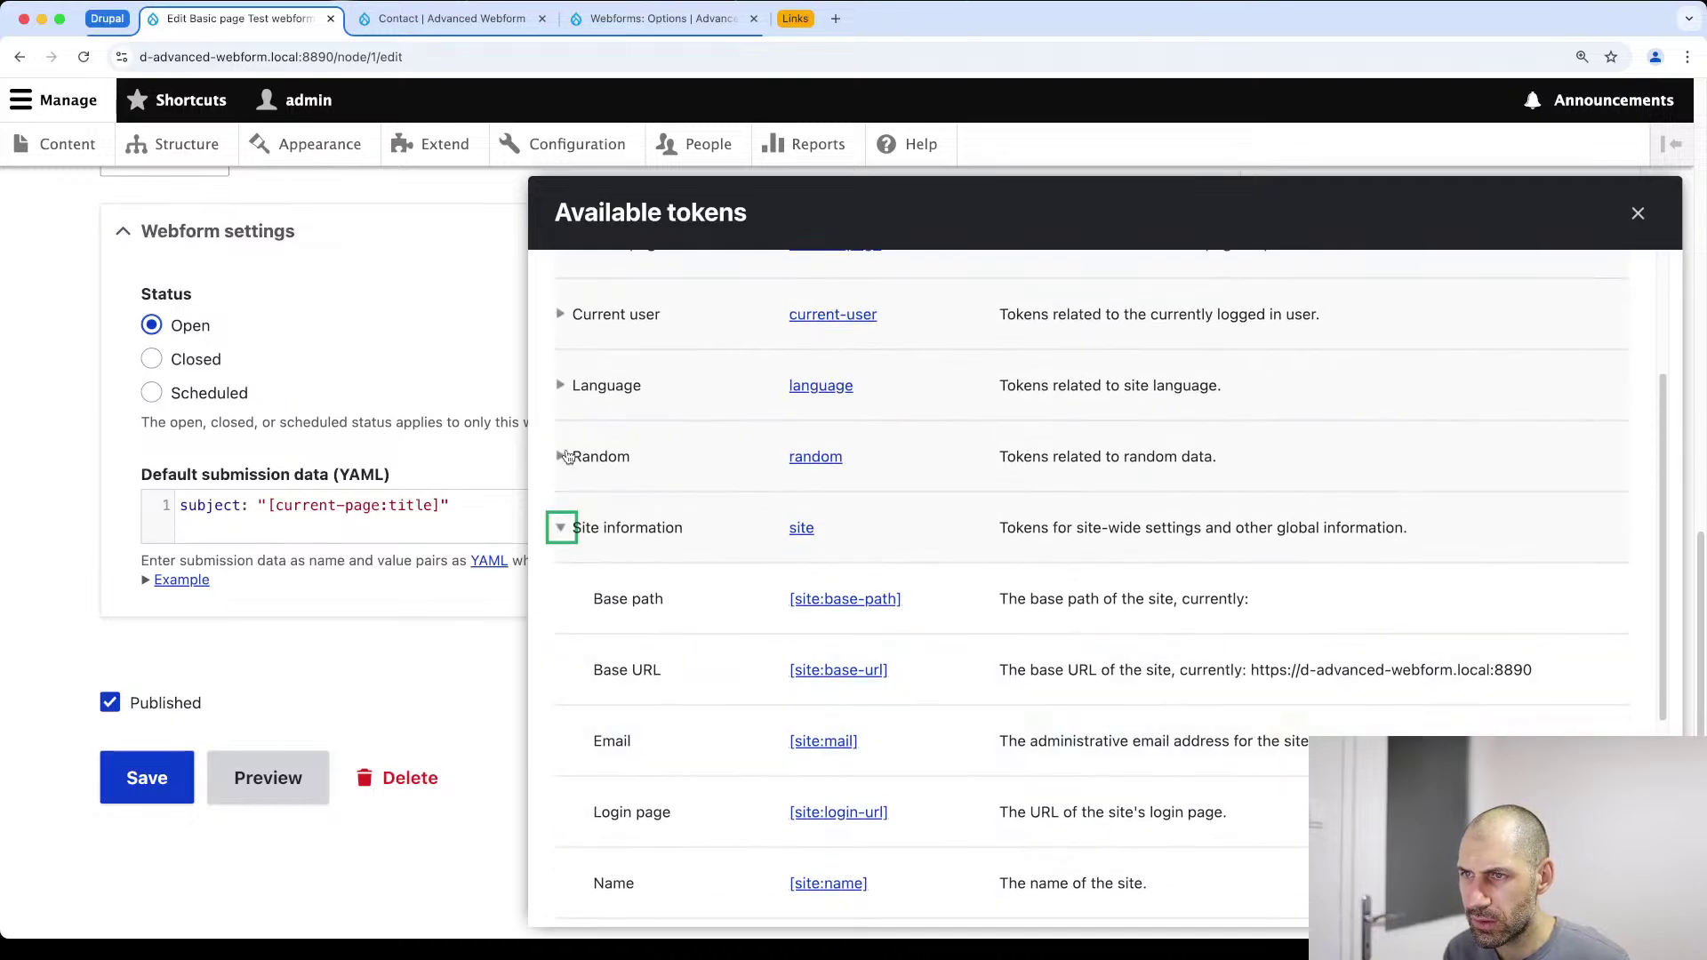
{"action": "left_click", "coordinate": [561, 463]}
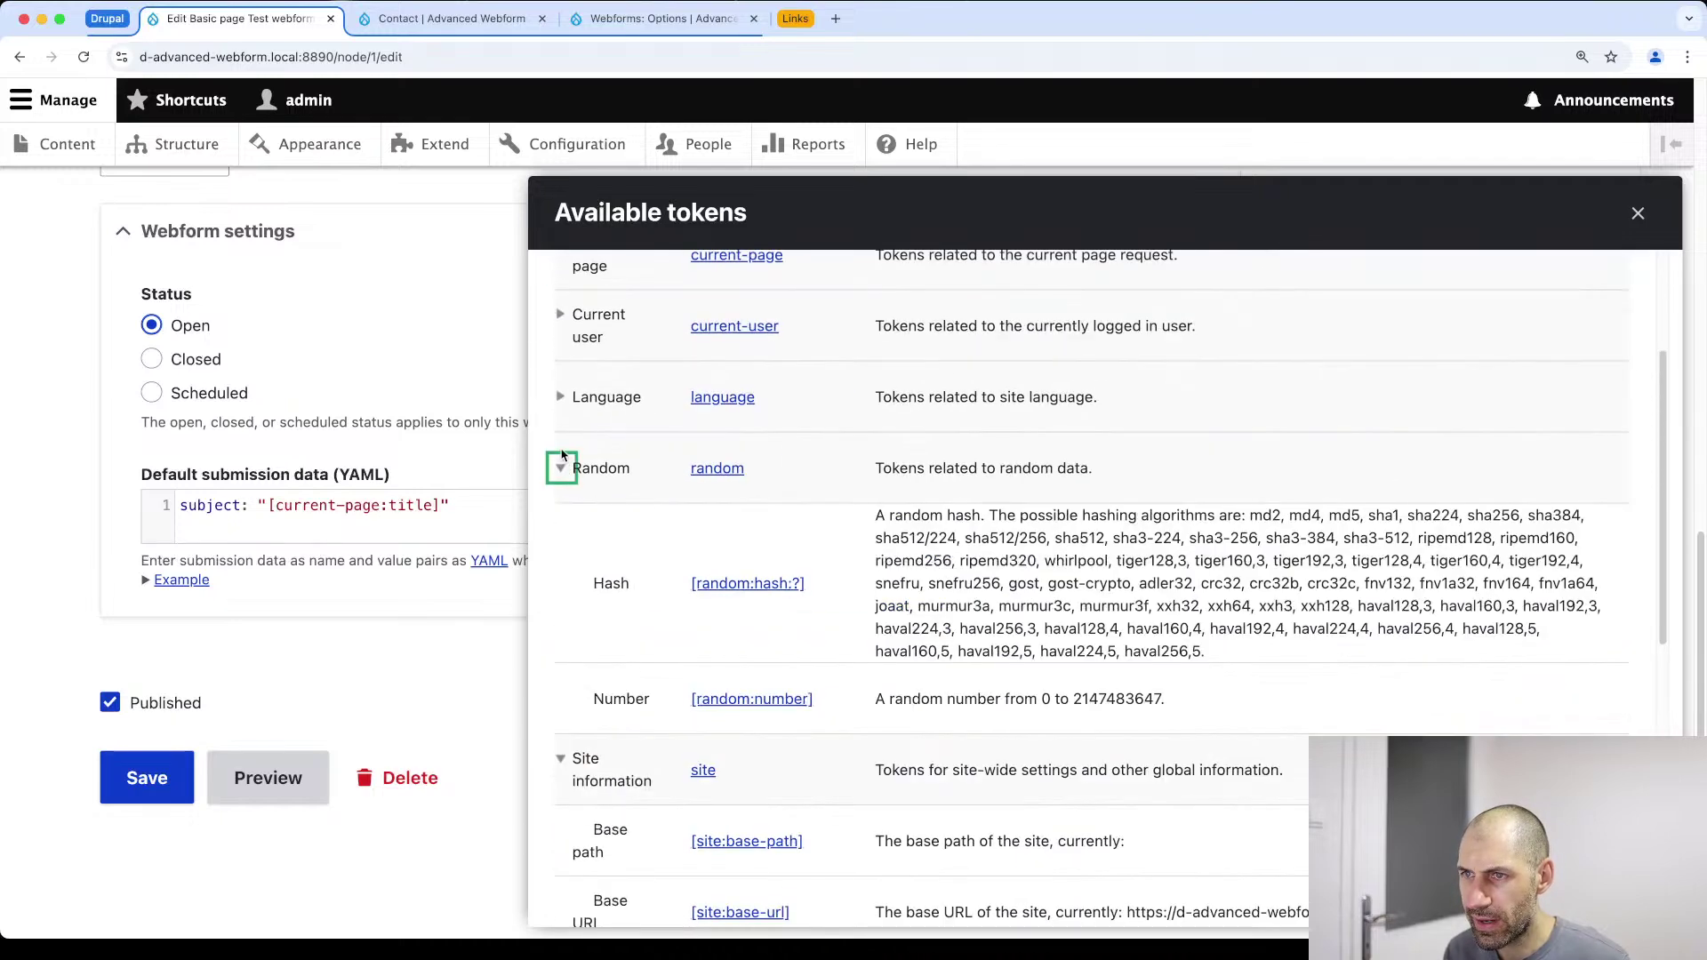
{"action": "right_click", "coordinate": [772, 699]}
{"action": "left_click", "coordinate": [798, 753]}
{"action": "left_click", "coordinate": [625, 485]}
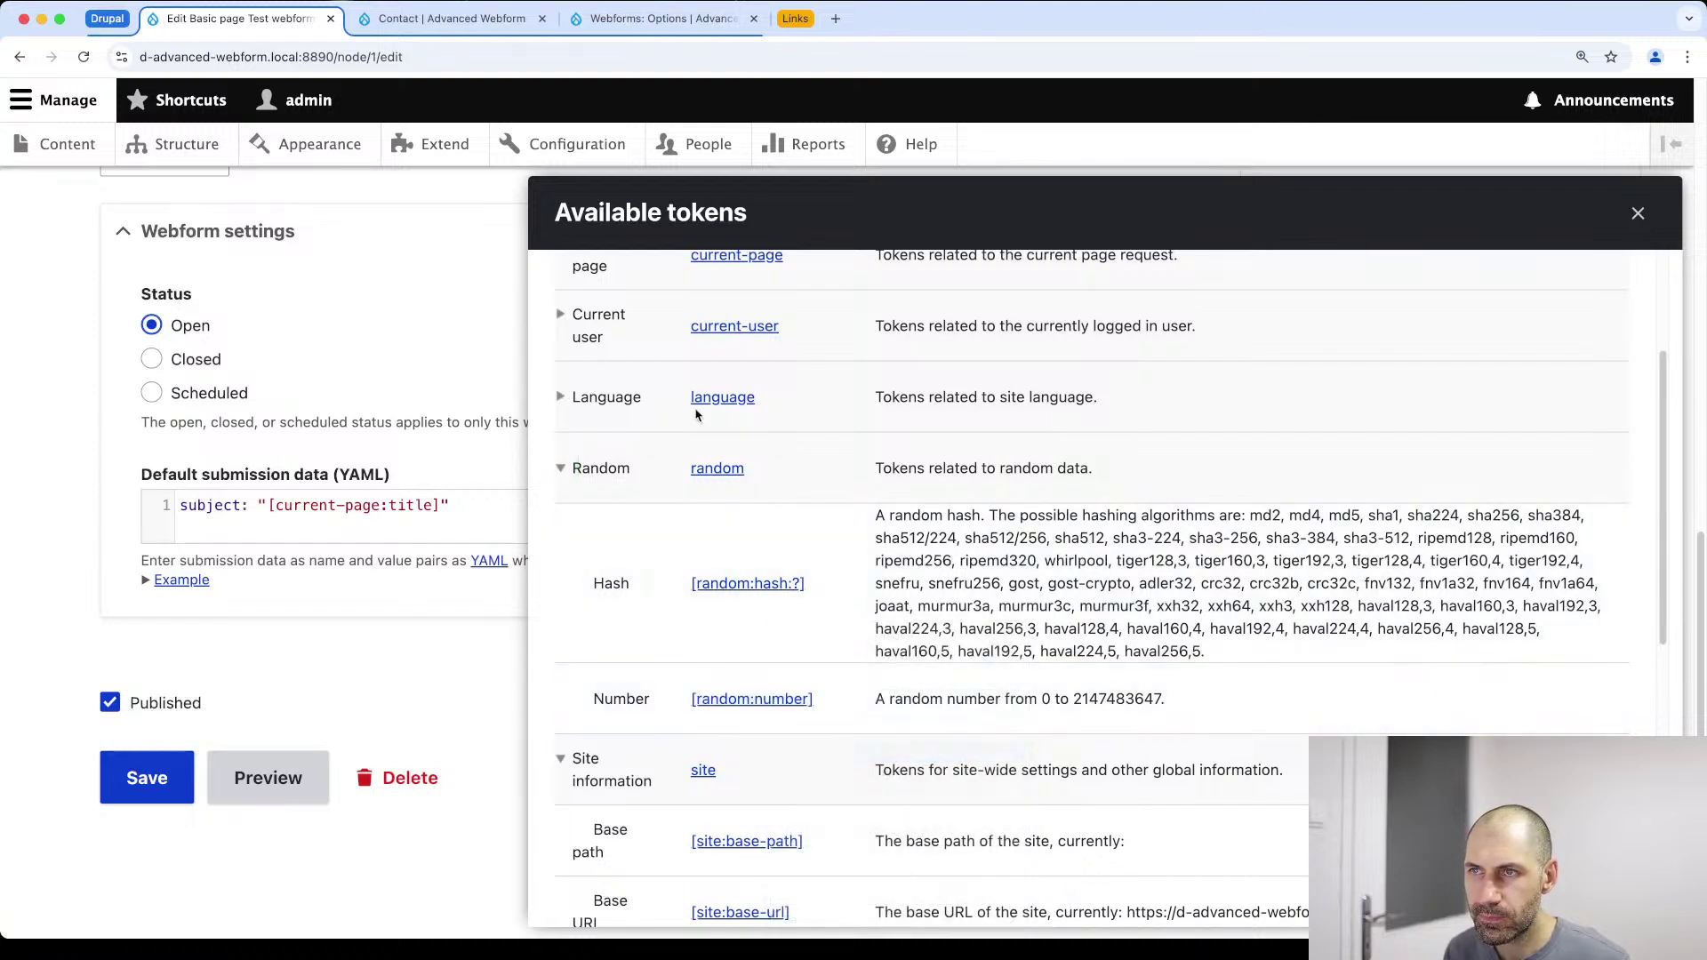
{"action": "left_click", "coordinate": [1637, 213]}
Add custom_hidden: "[random:number]" to the default submission data, save the page, and open the console
{"action": "left_click", "coordinate": [464, 19]}
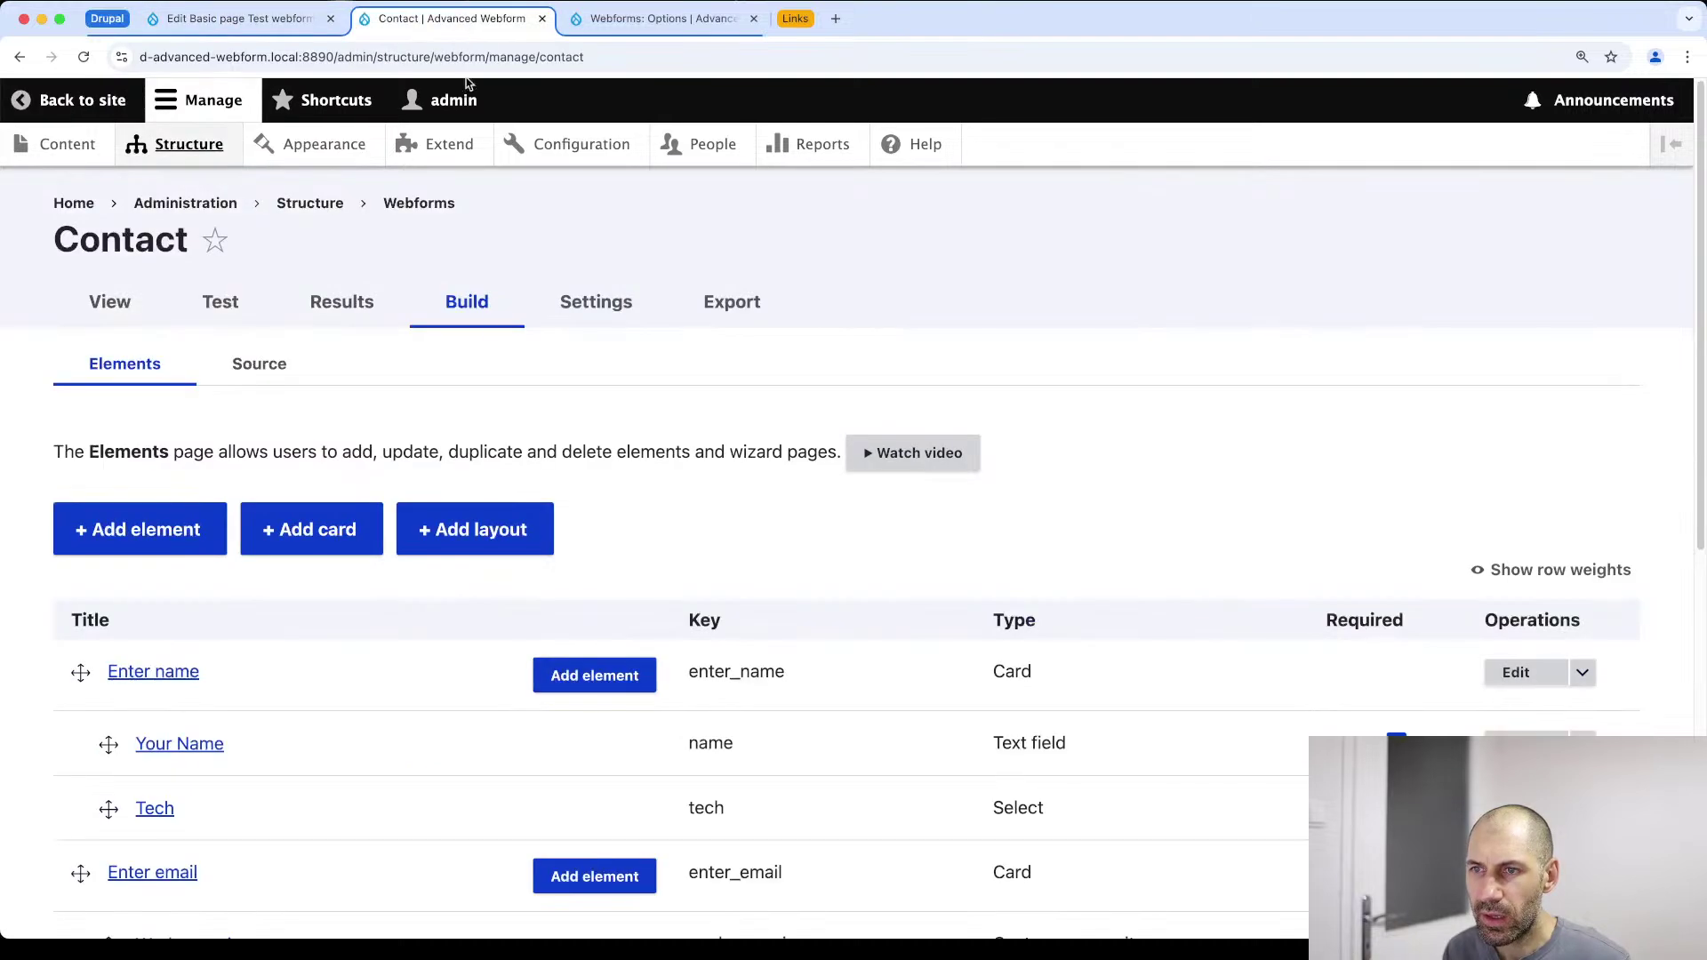
{"action": "scroll", "coordinate": [551, 556], "scroll_direction": "down", "scroll_amount": 8}
{"action": "left_click", "coordinate": [293, 20]}
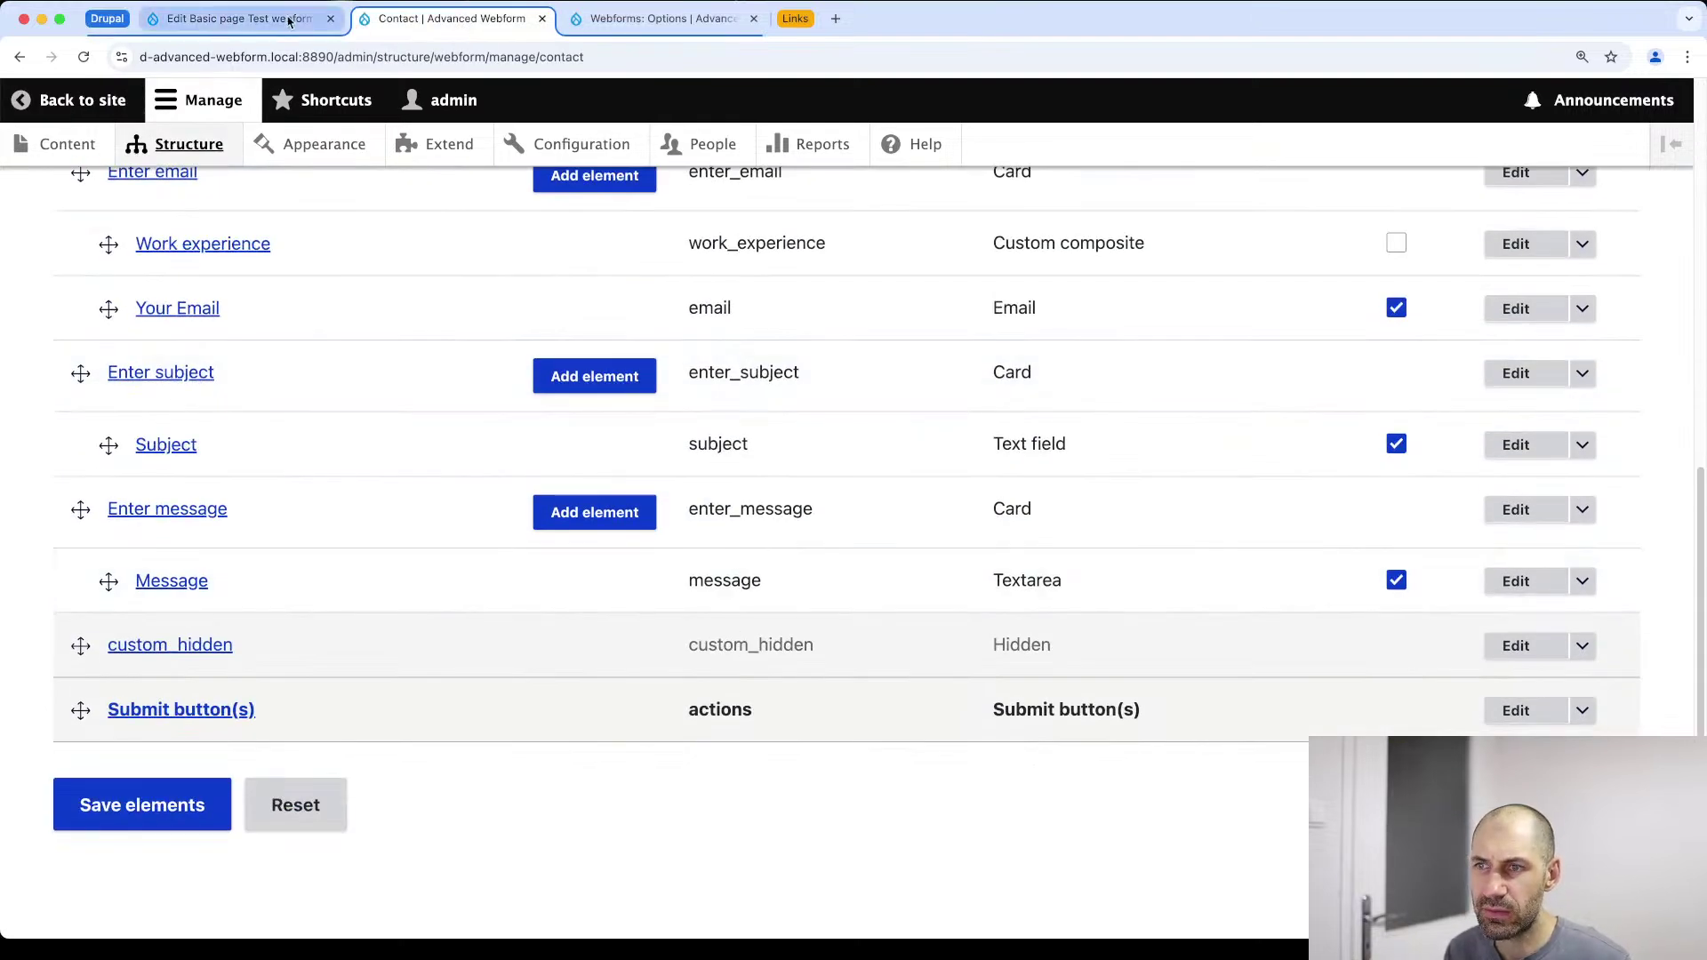
{"action": "left_click", "coordinate": [476, 529]}
{"action": "key", "text": "Return"}
{"action": "type", "text": "custom_hidden: "}
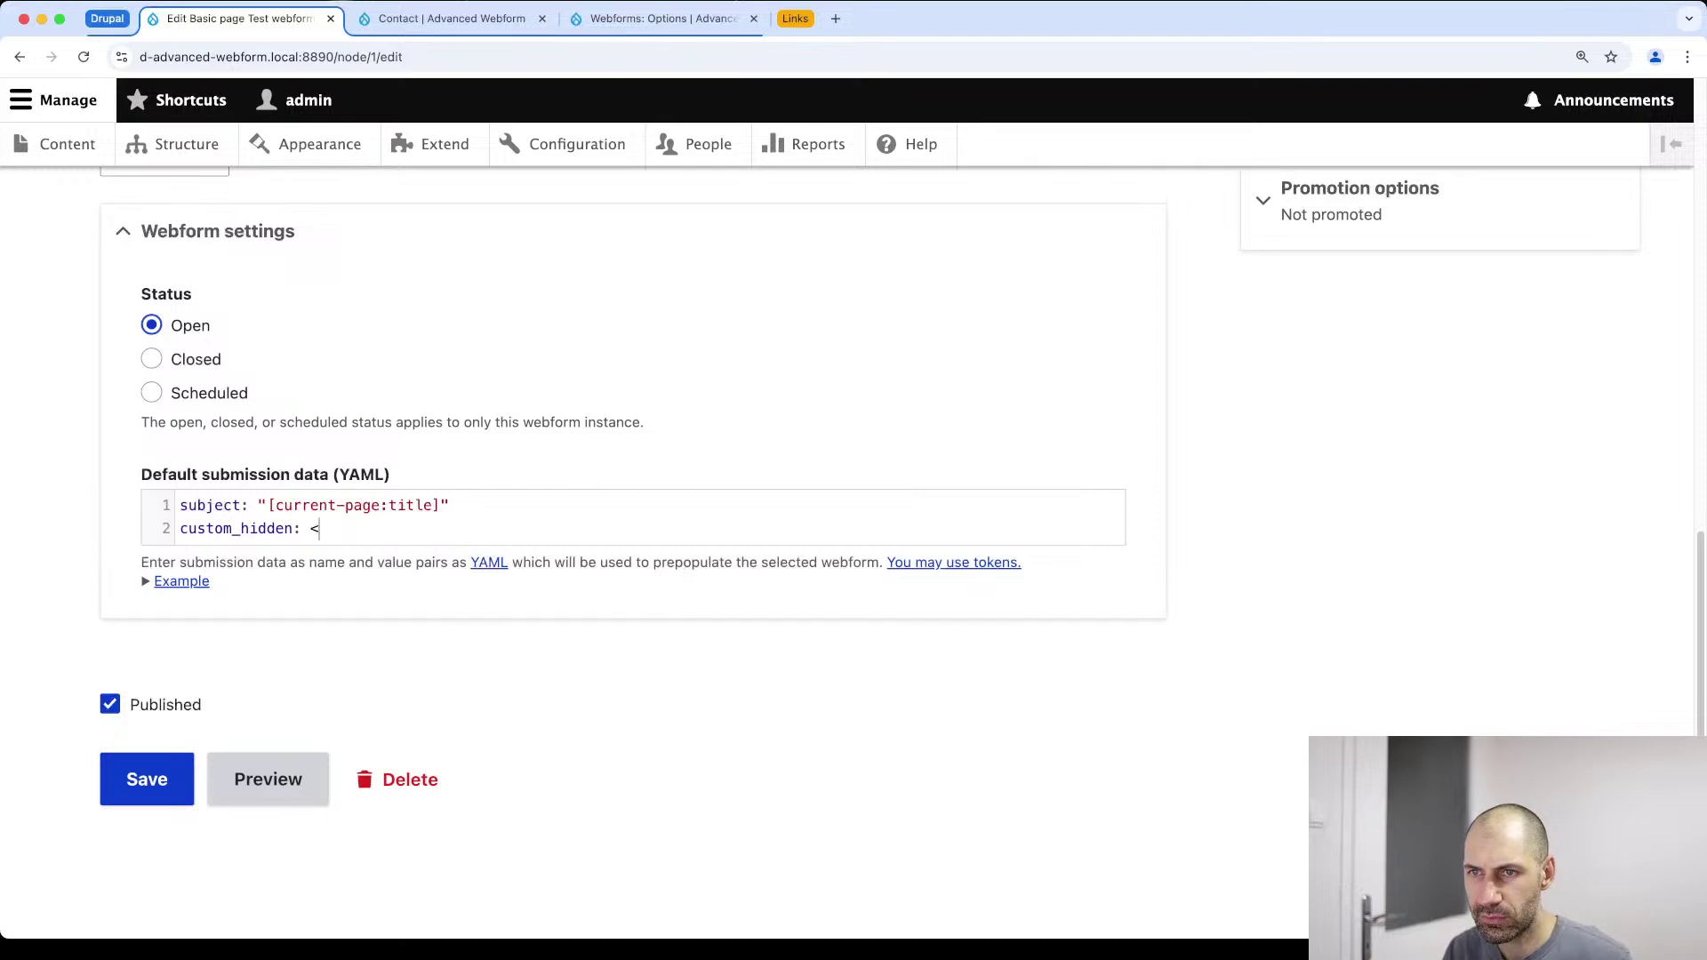
{"action": "type", "text": "\""}
{"action": "key", "text": "super+v"}
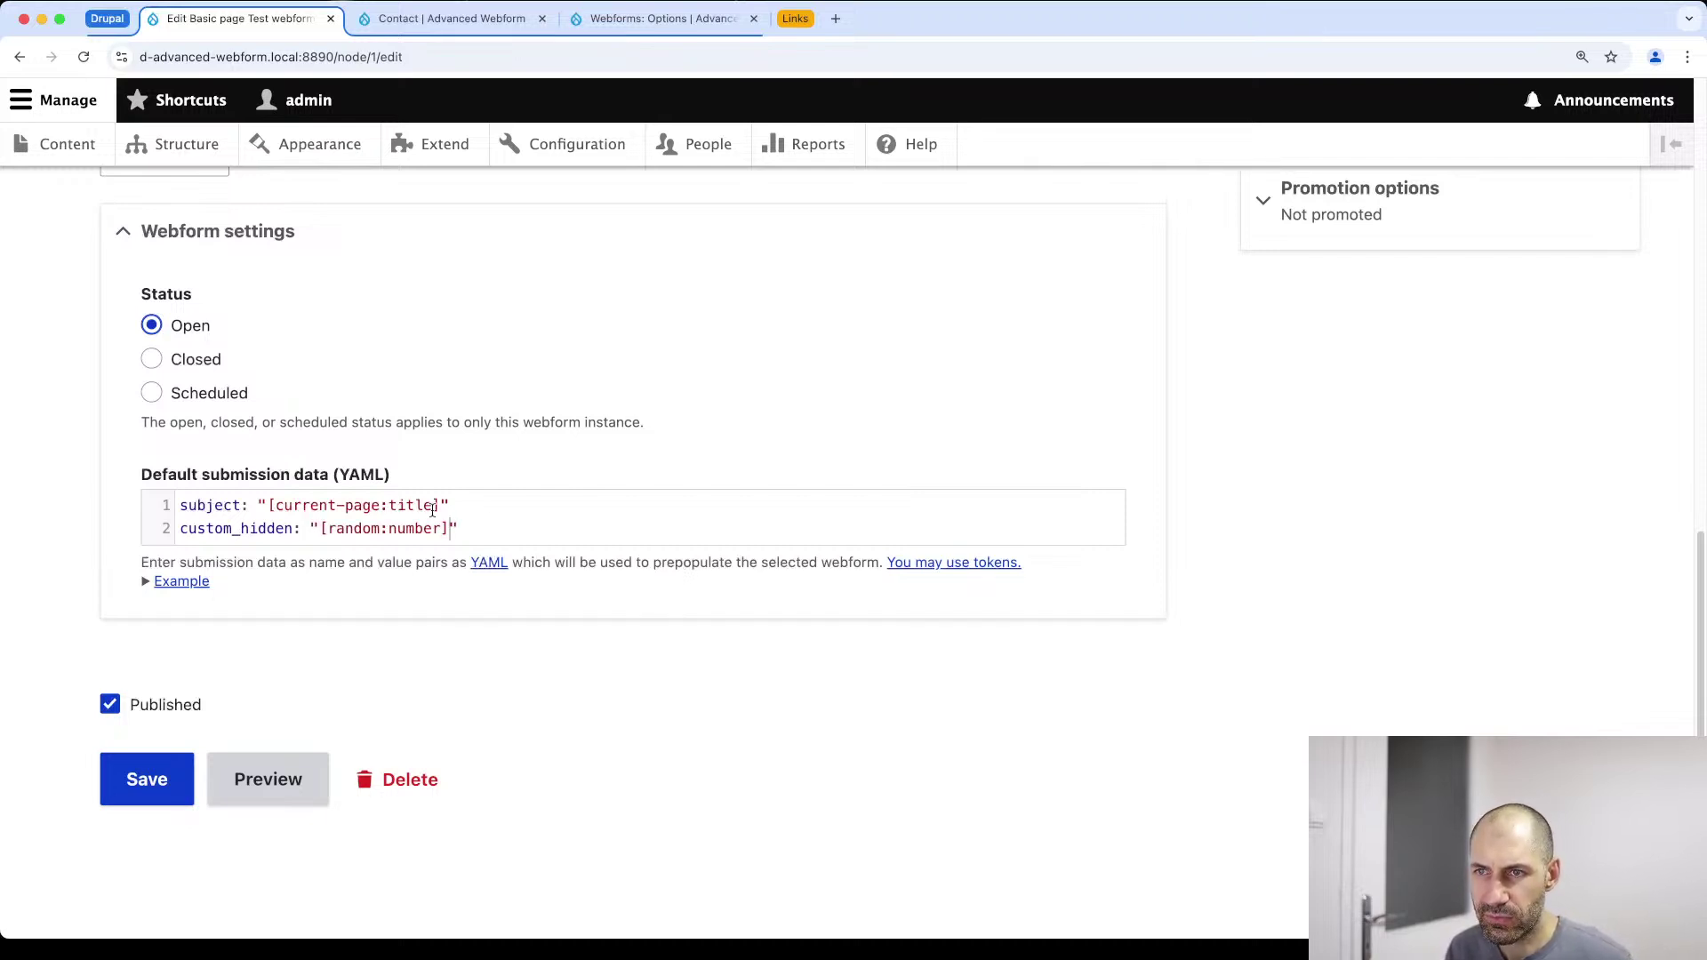
{"action": "left_click", "coordinate": [139, 788]}
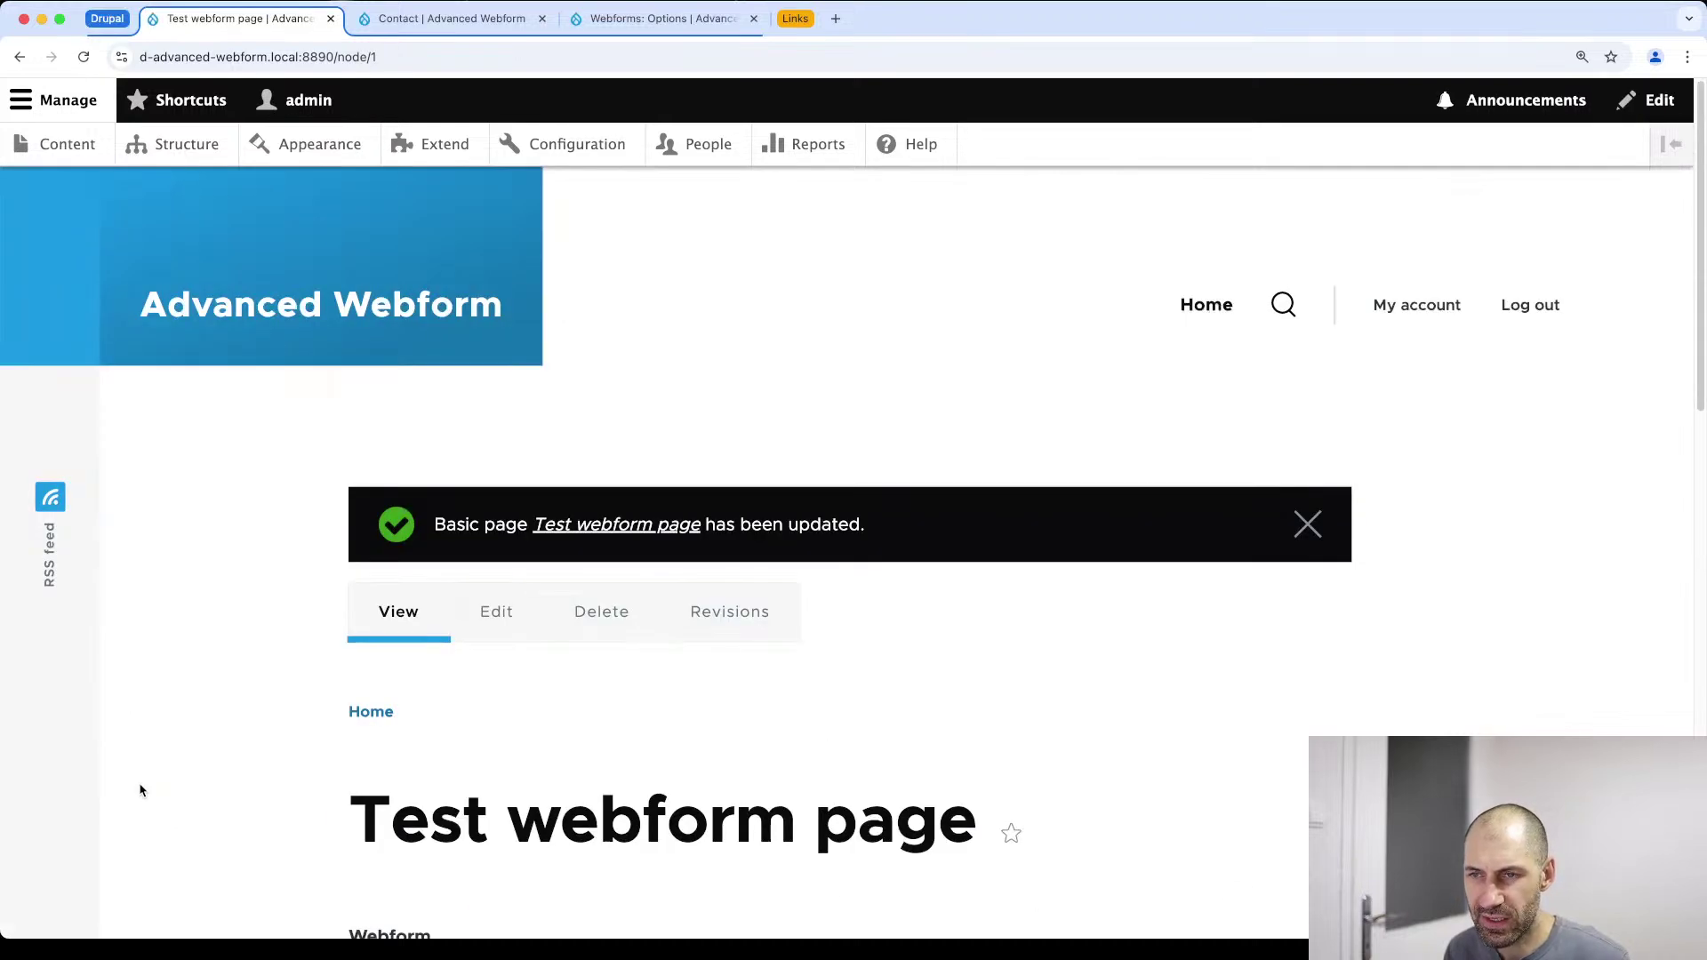
{"action": "scroll", "coordinate": [210, 808], "scroll_direction": "down", "scroll_amount": 10}
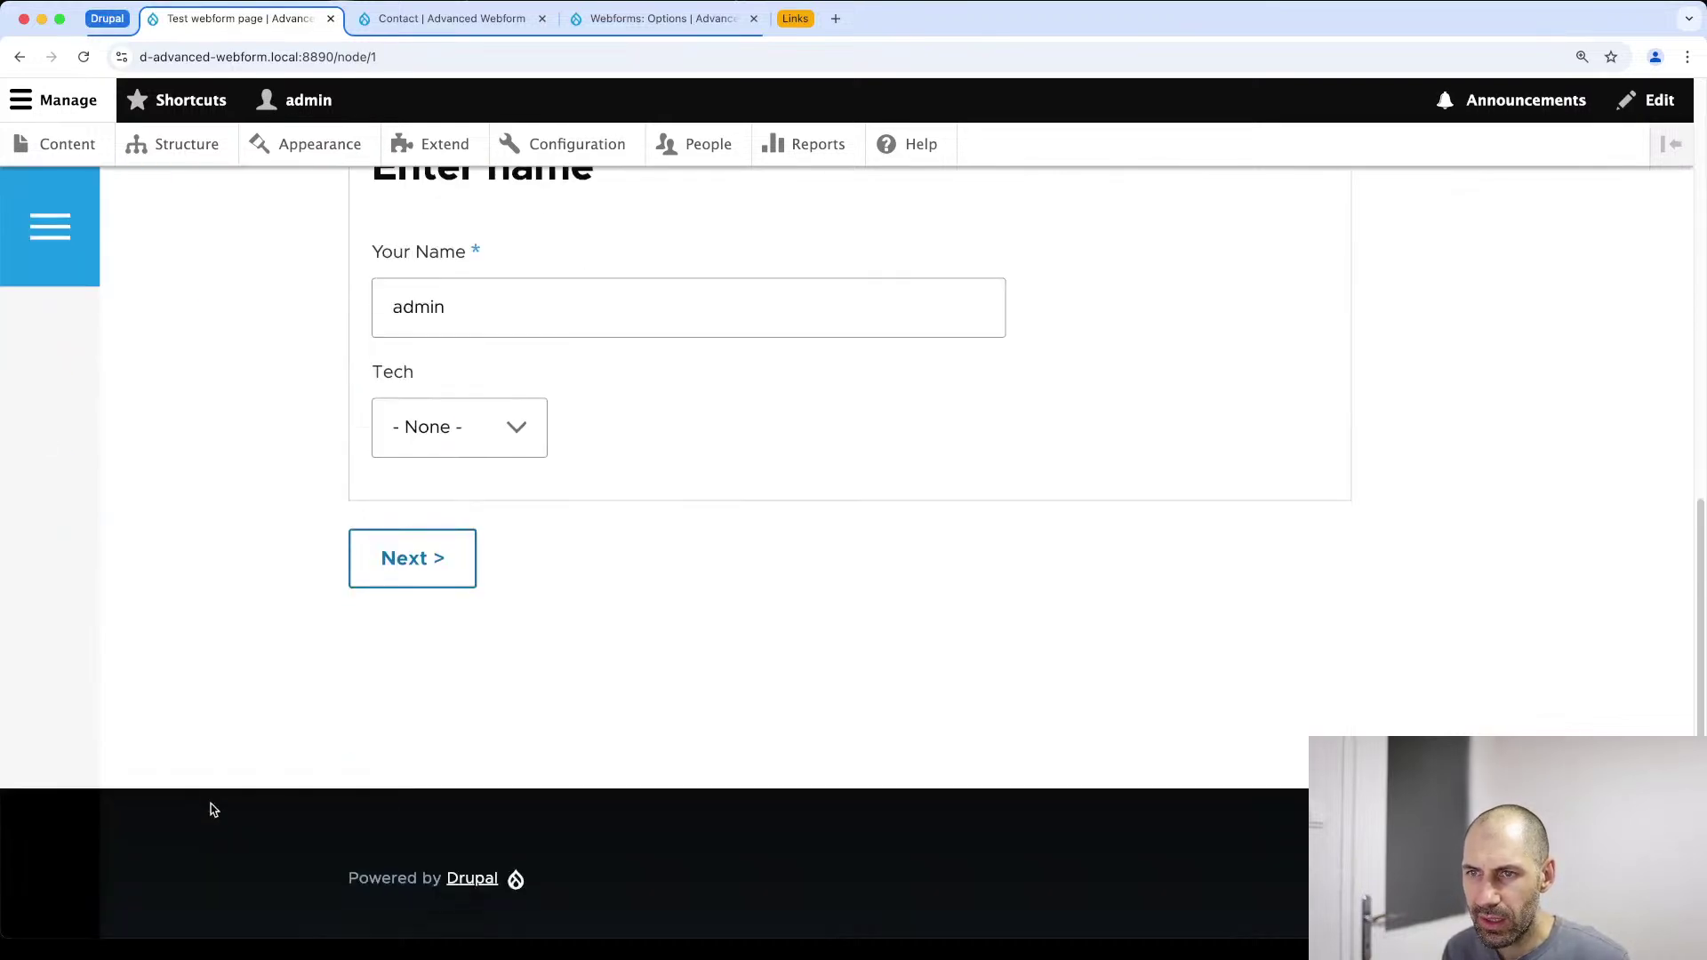
{"action": "key", "text": "super+alt+j"}
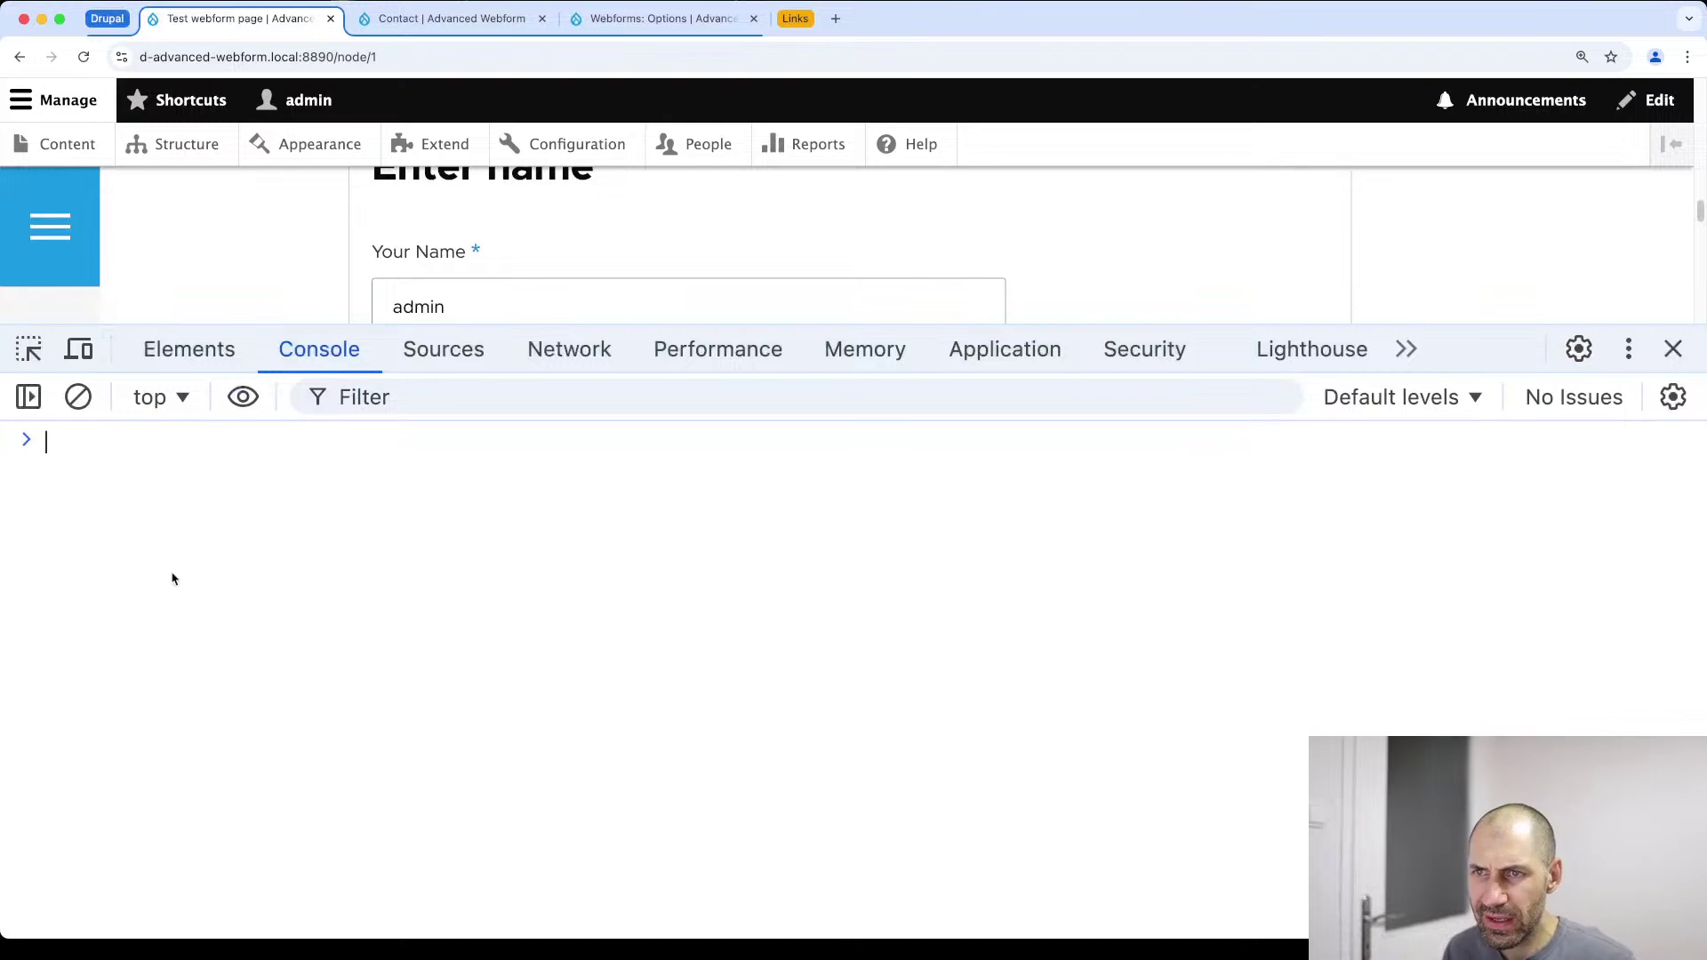
Resize the developer tools and inspect the form's Enter name section in the Elements panel
{"action": "left_click_drag", "start_coordinate": [815, 328], "coordinate": [796, 534]}
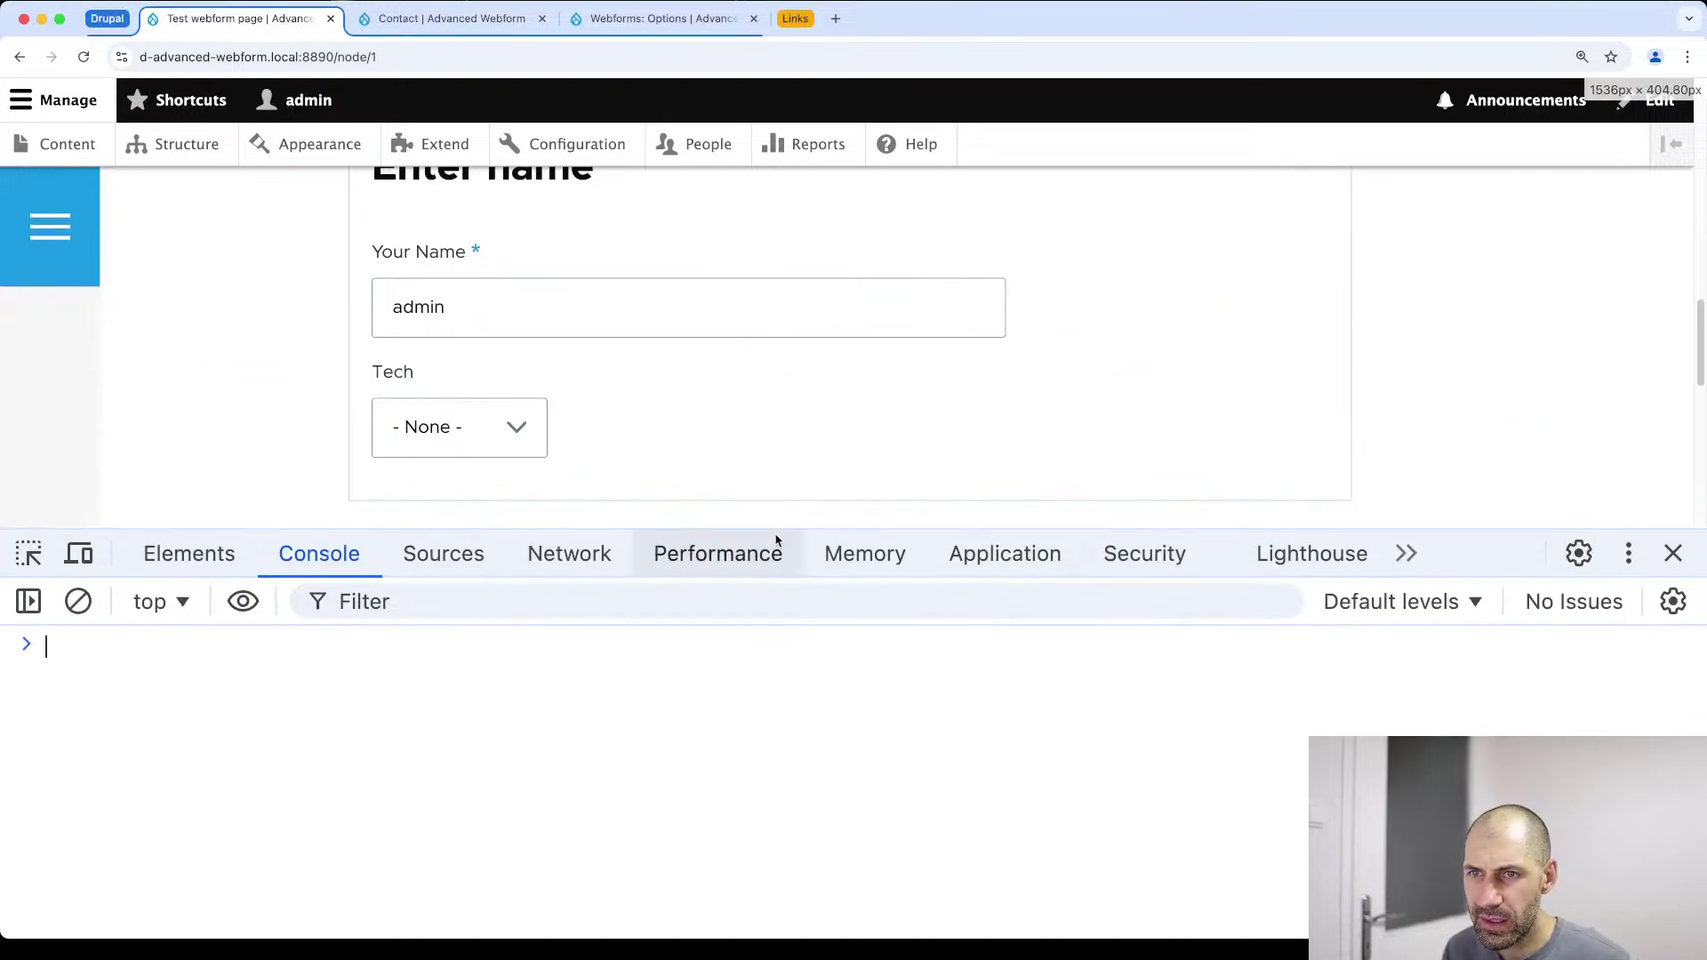
{"action": "left_click", "coordinate": [189, 554]}
{"action": "left_click", "coordinate": [75, 554]}
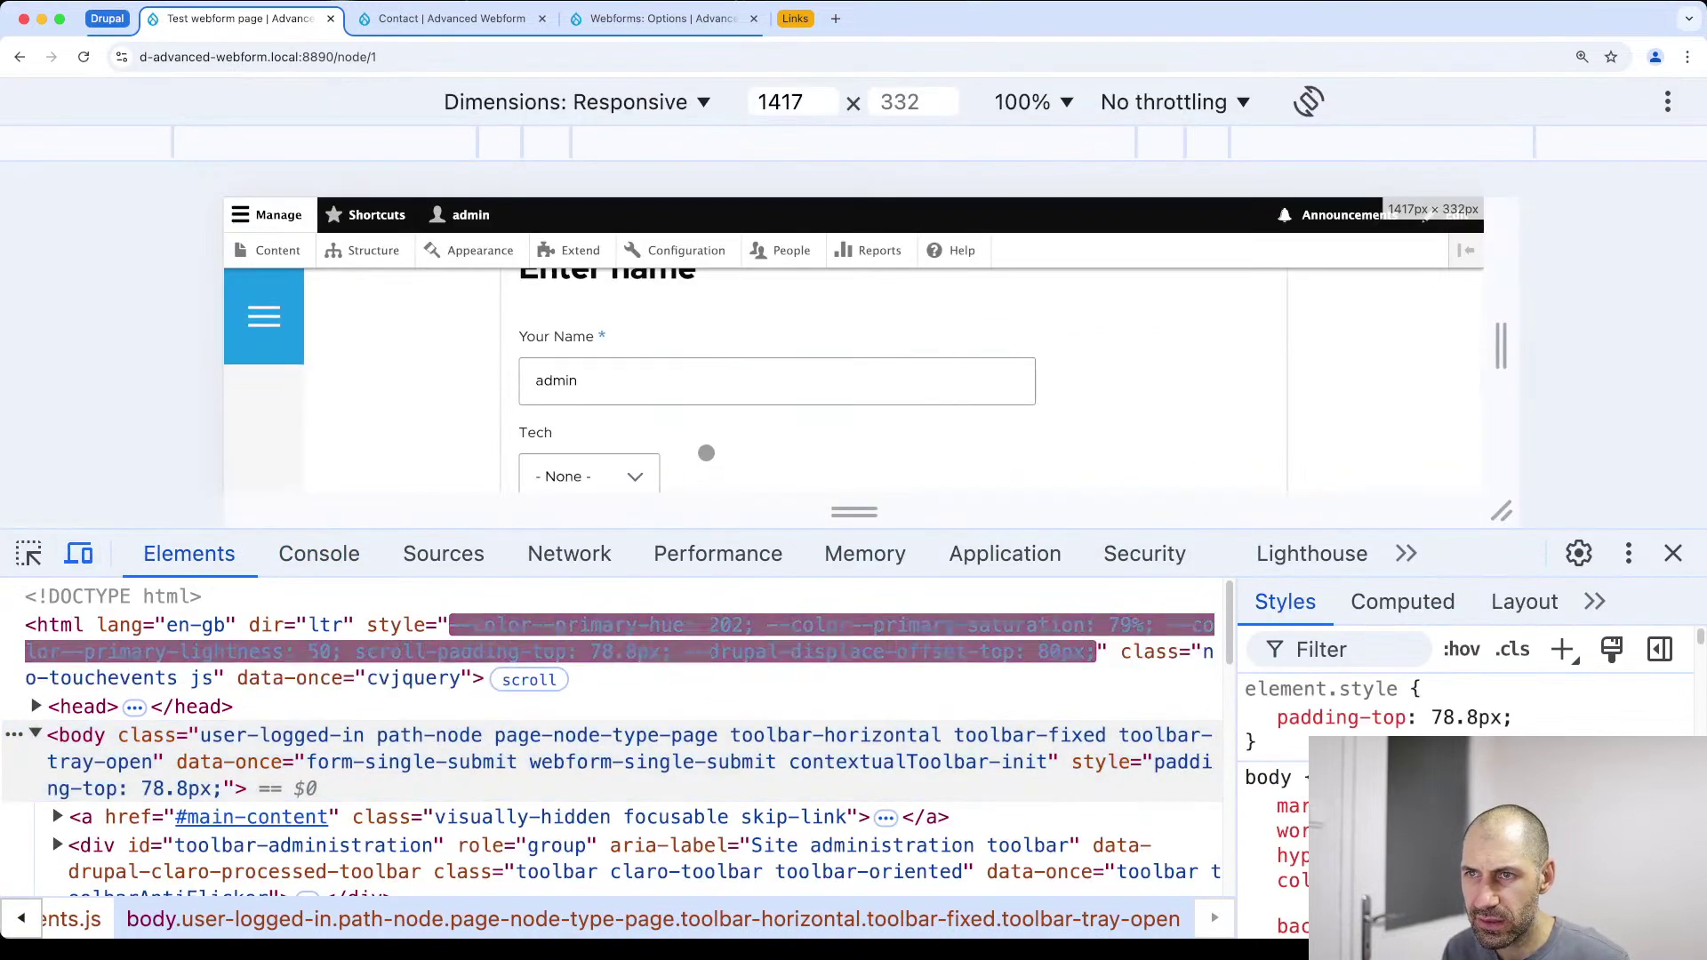
{"action": "left_click", "coordinate": [76, 554]}
{"action": "left_click", "coordinate": [29, 554]}
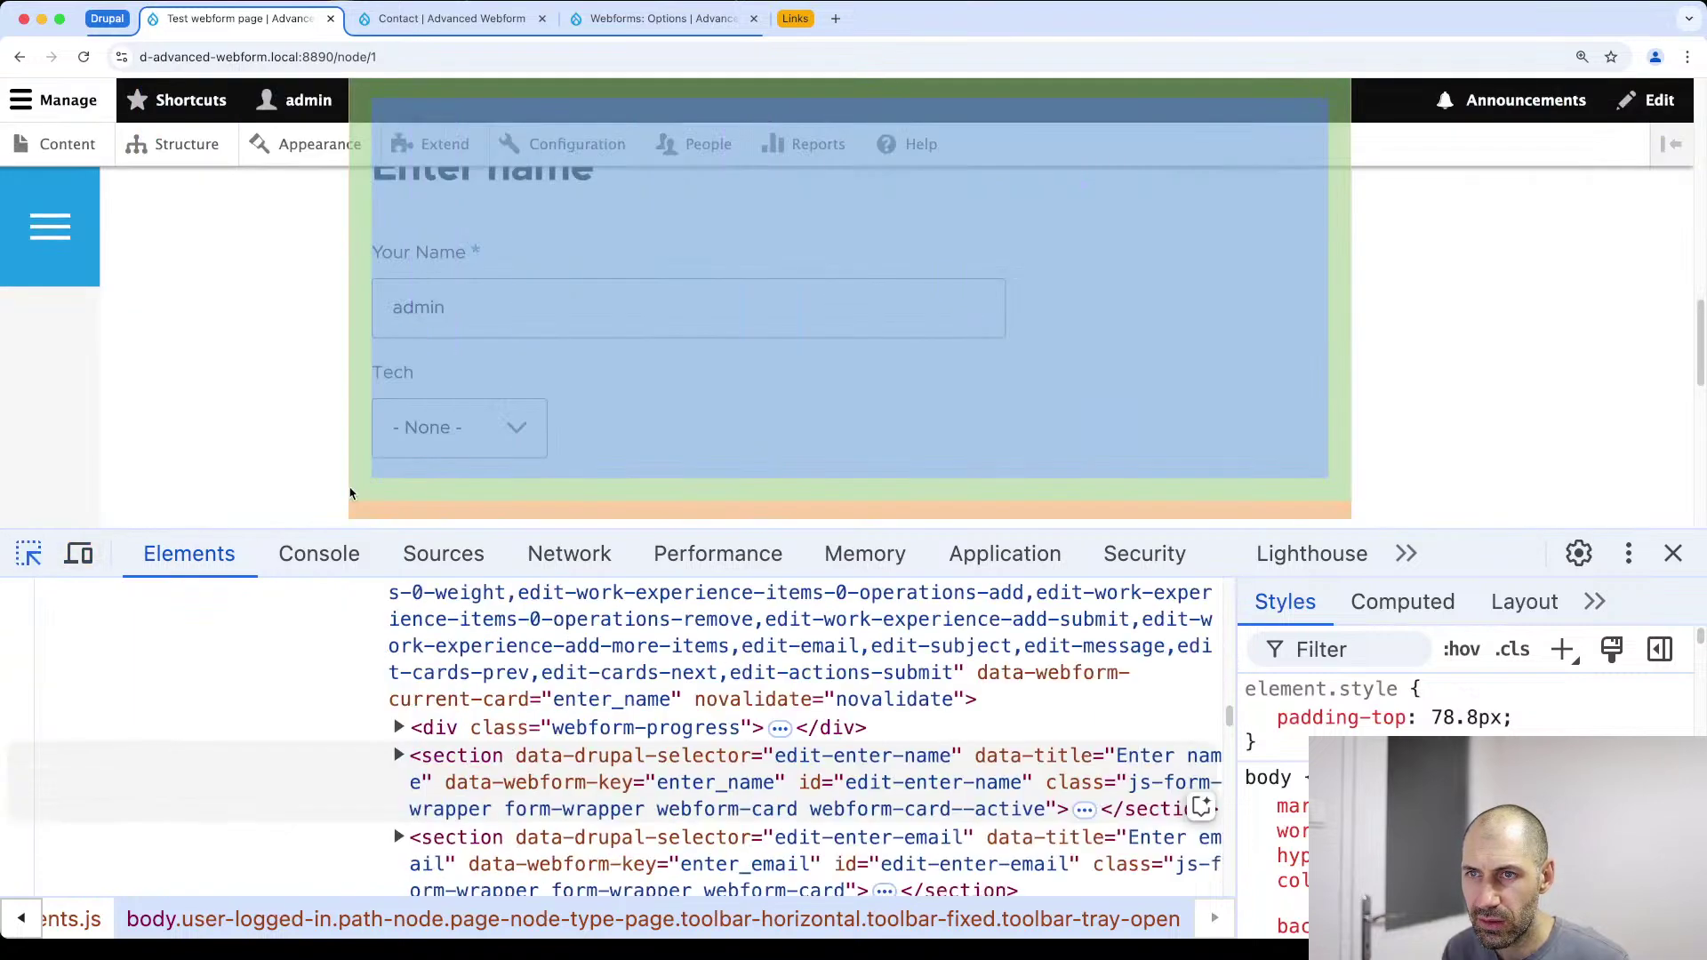
{"action": "left_click", "coordinate": [365, 495]}
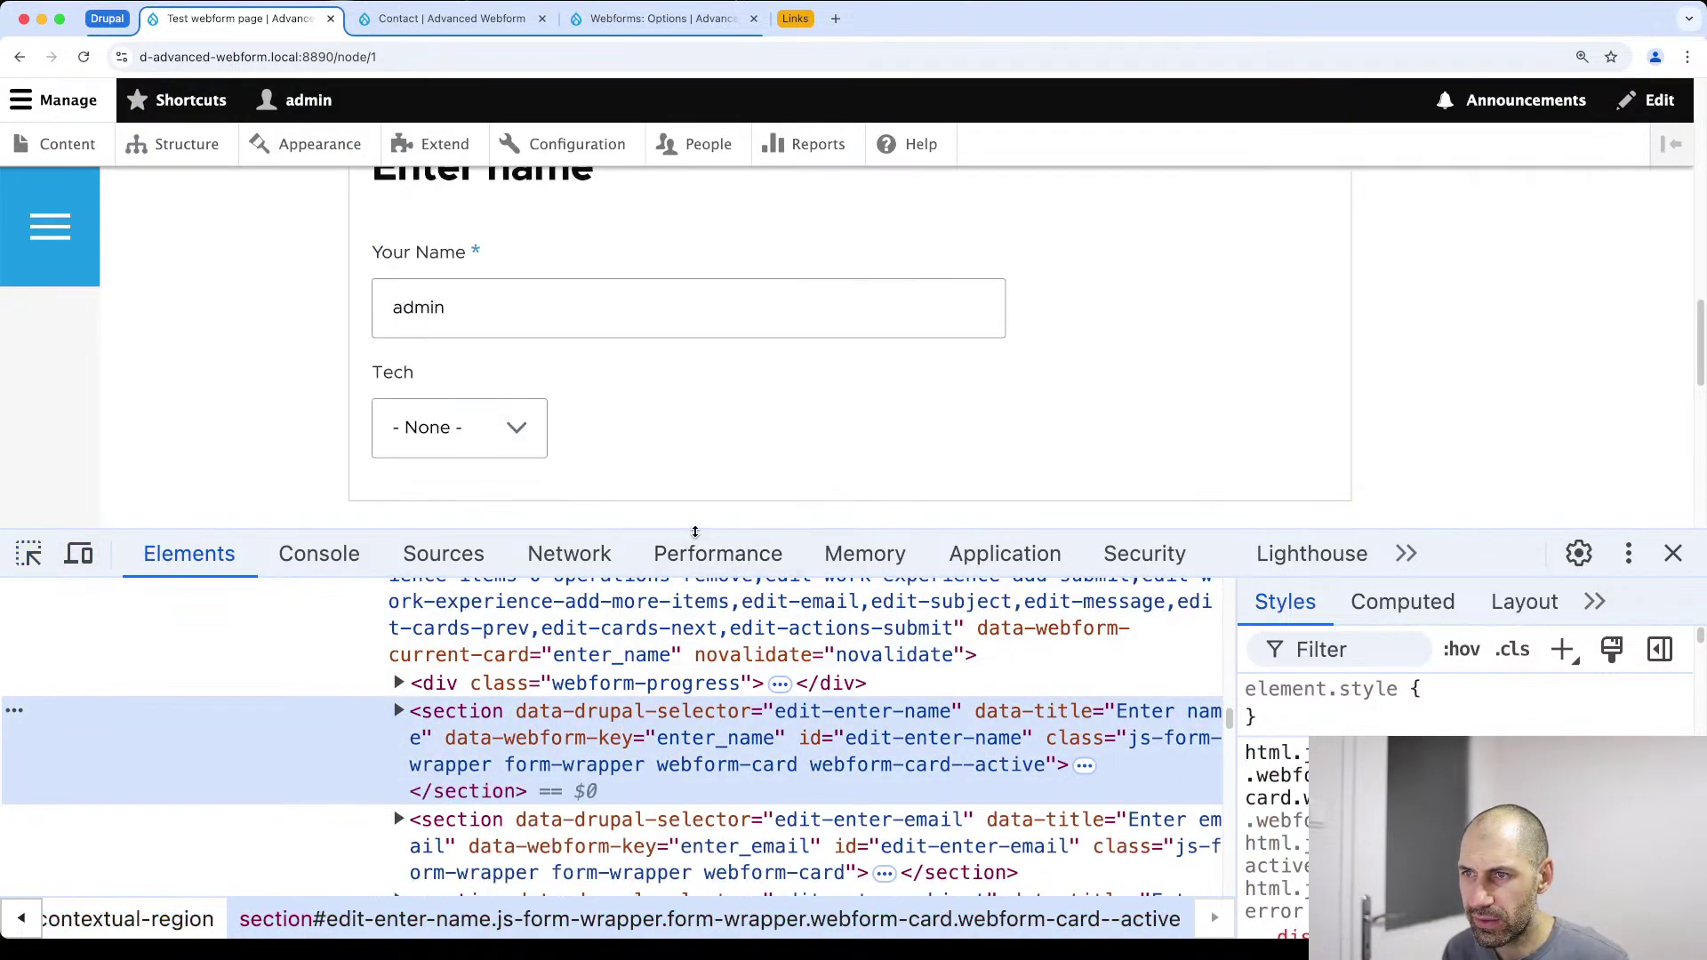
{"action": "left_click_drag", "start_coordinate": [696, 530], "coordinate": [684, 377]}
{"action": "key", "text": "super+f"}
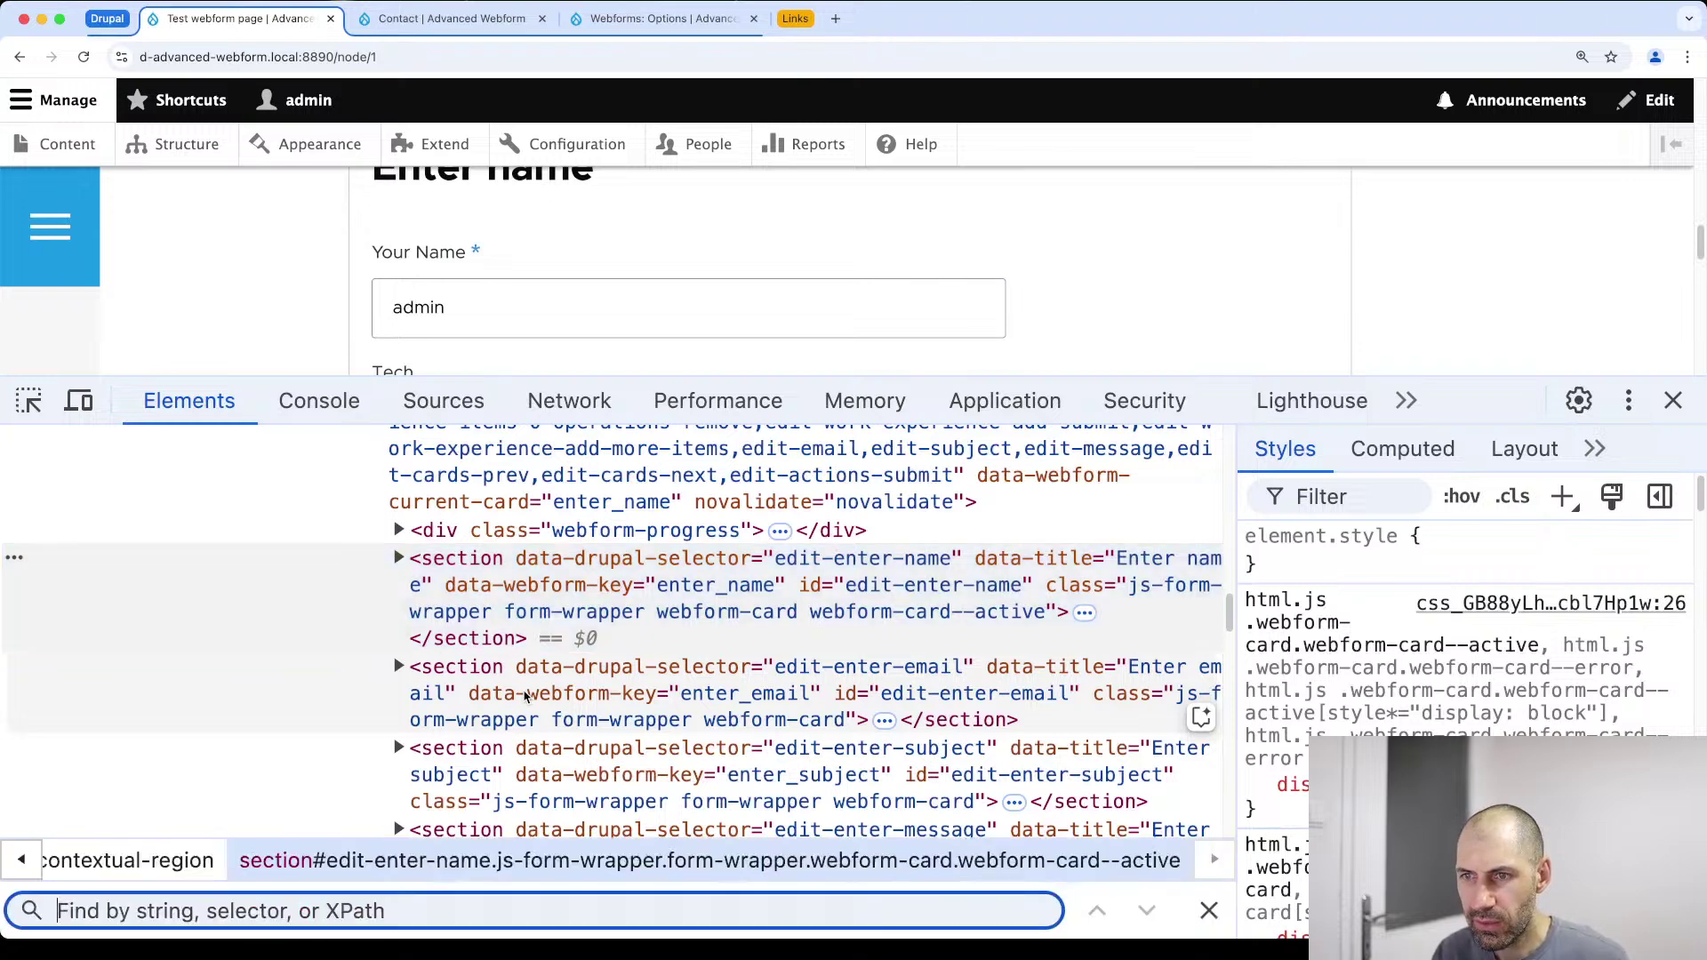
{"action": "type", "text": "custom_h"}
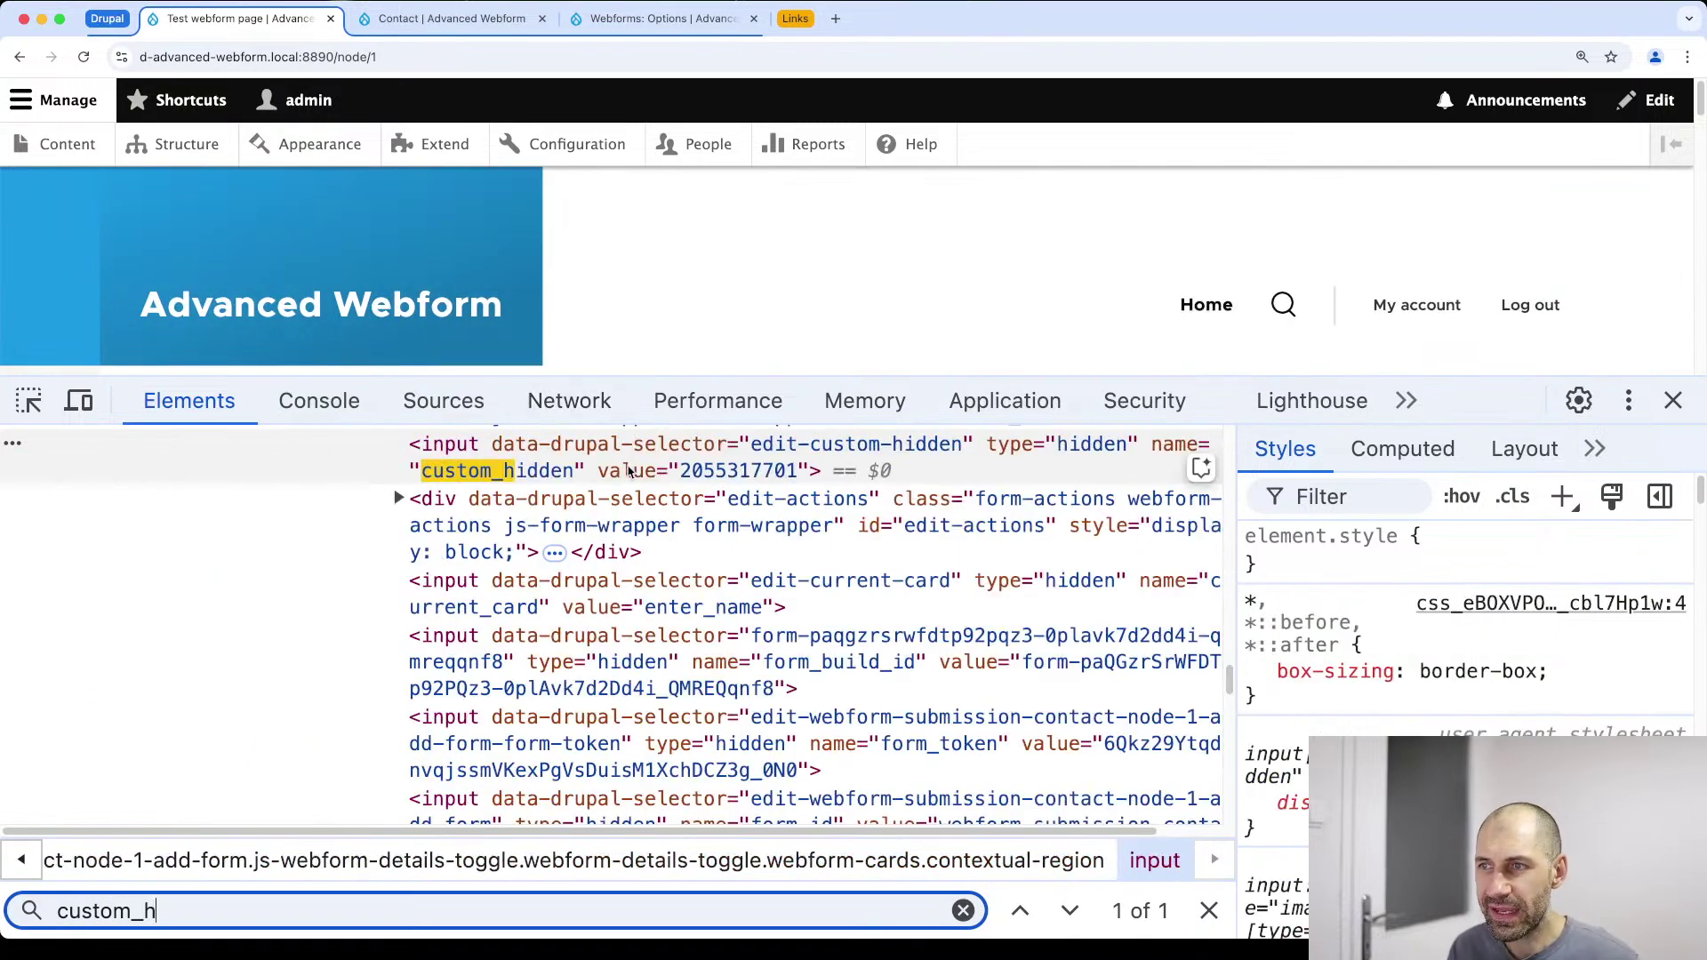
{"action": "scroll", "coordinate": [750, 524], "scroll_direction": "up", "scroll_amount": 3}
{"action": "scroll", "coordinate": [750, 524], "scroll_direction": "up", "scroll_amount": 2}
{"action": "left_click", "coordinate": [626, 642]}
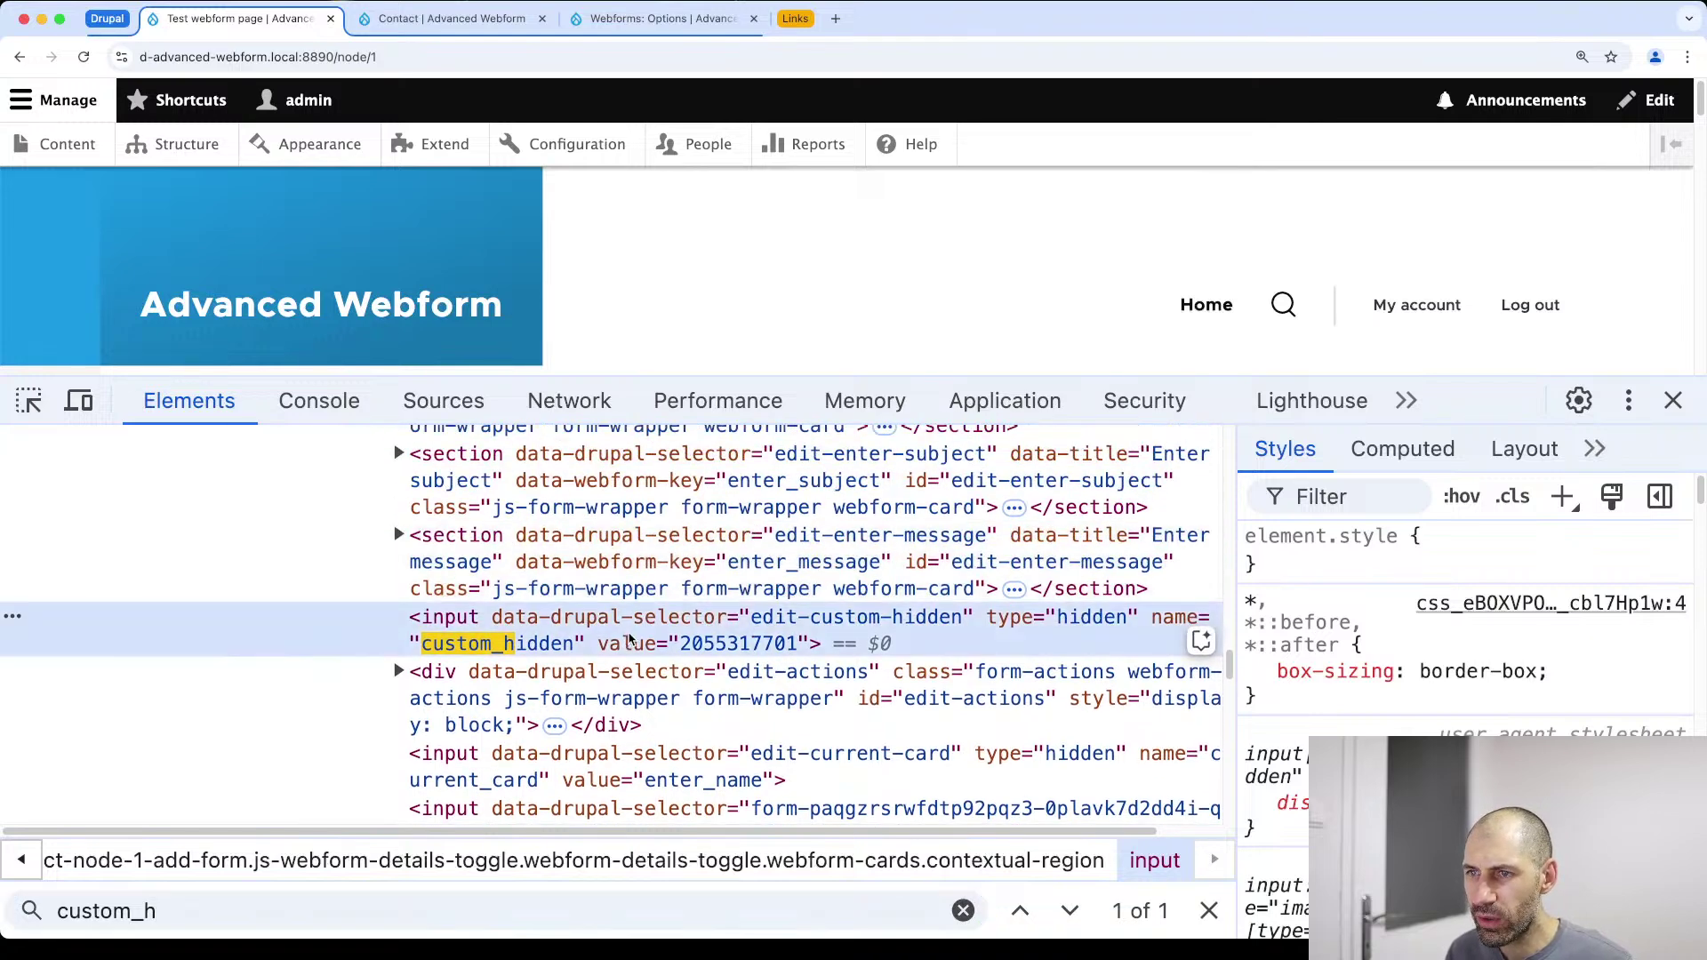
{"action": "left_click_drag", "start_coordinate": [1236, 633], "coordinate": [1418, 633]}
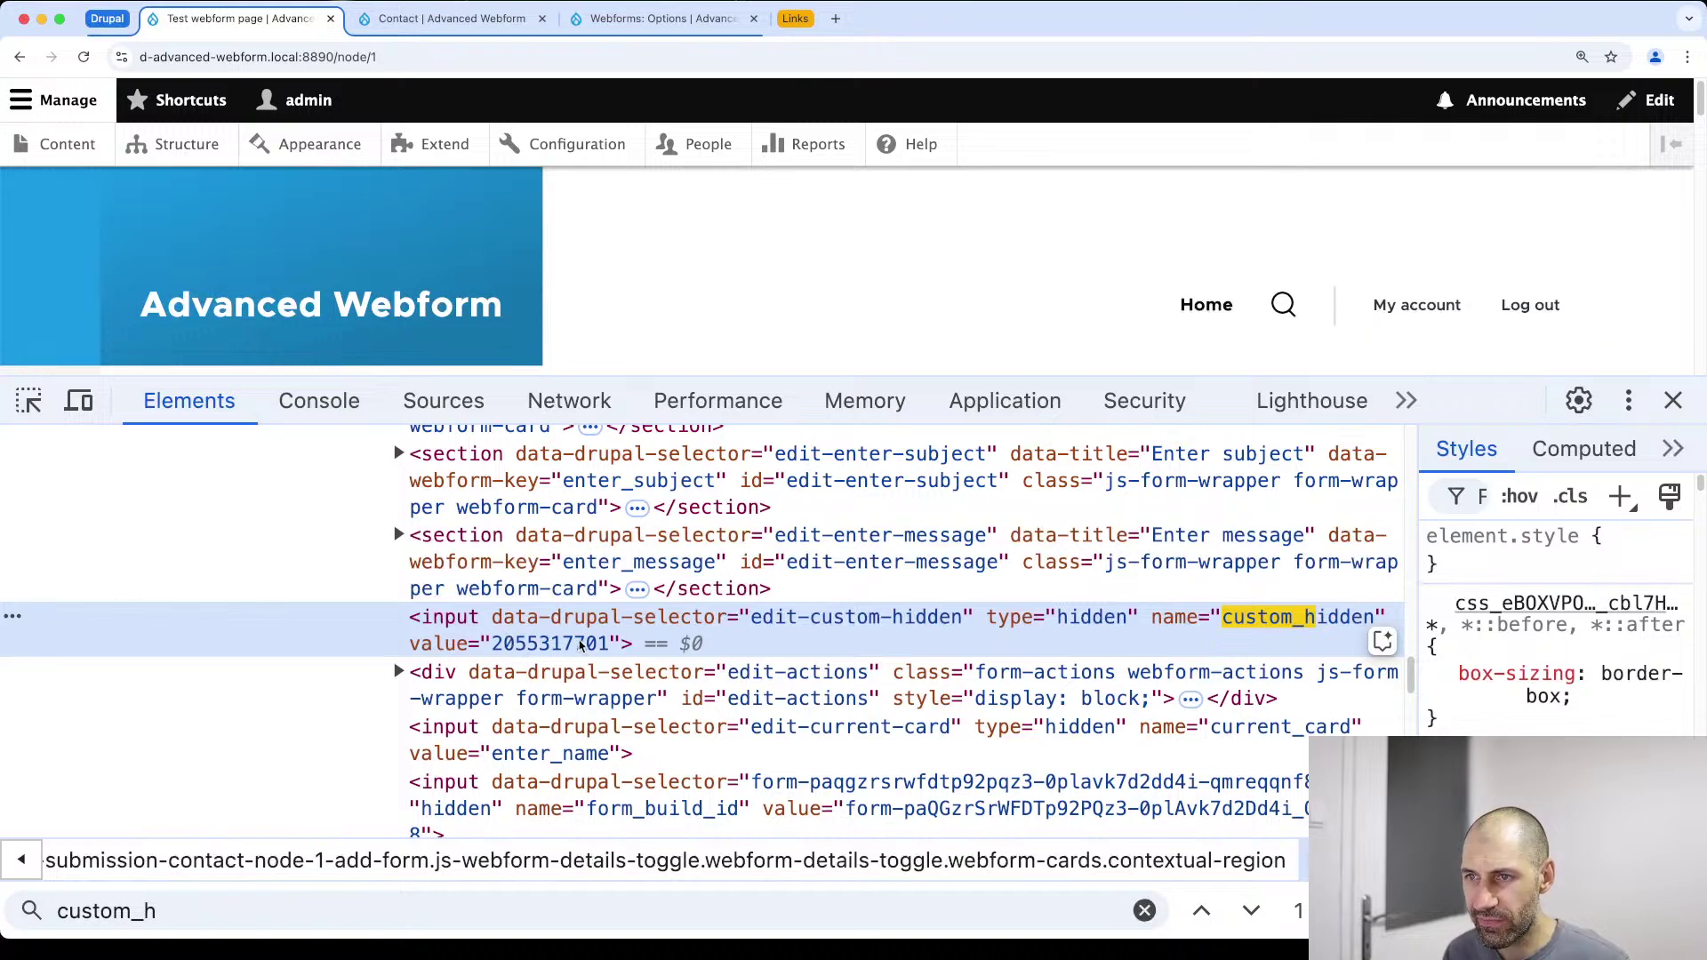
{"action": "left_click", "coordinate": [1674, 400]}
{"action": "scroll", "coordinate": [622, 632], "scroll_direction": "down", "scroll_amount": 10}
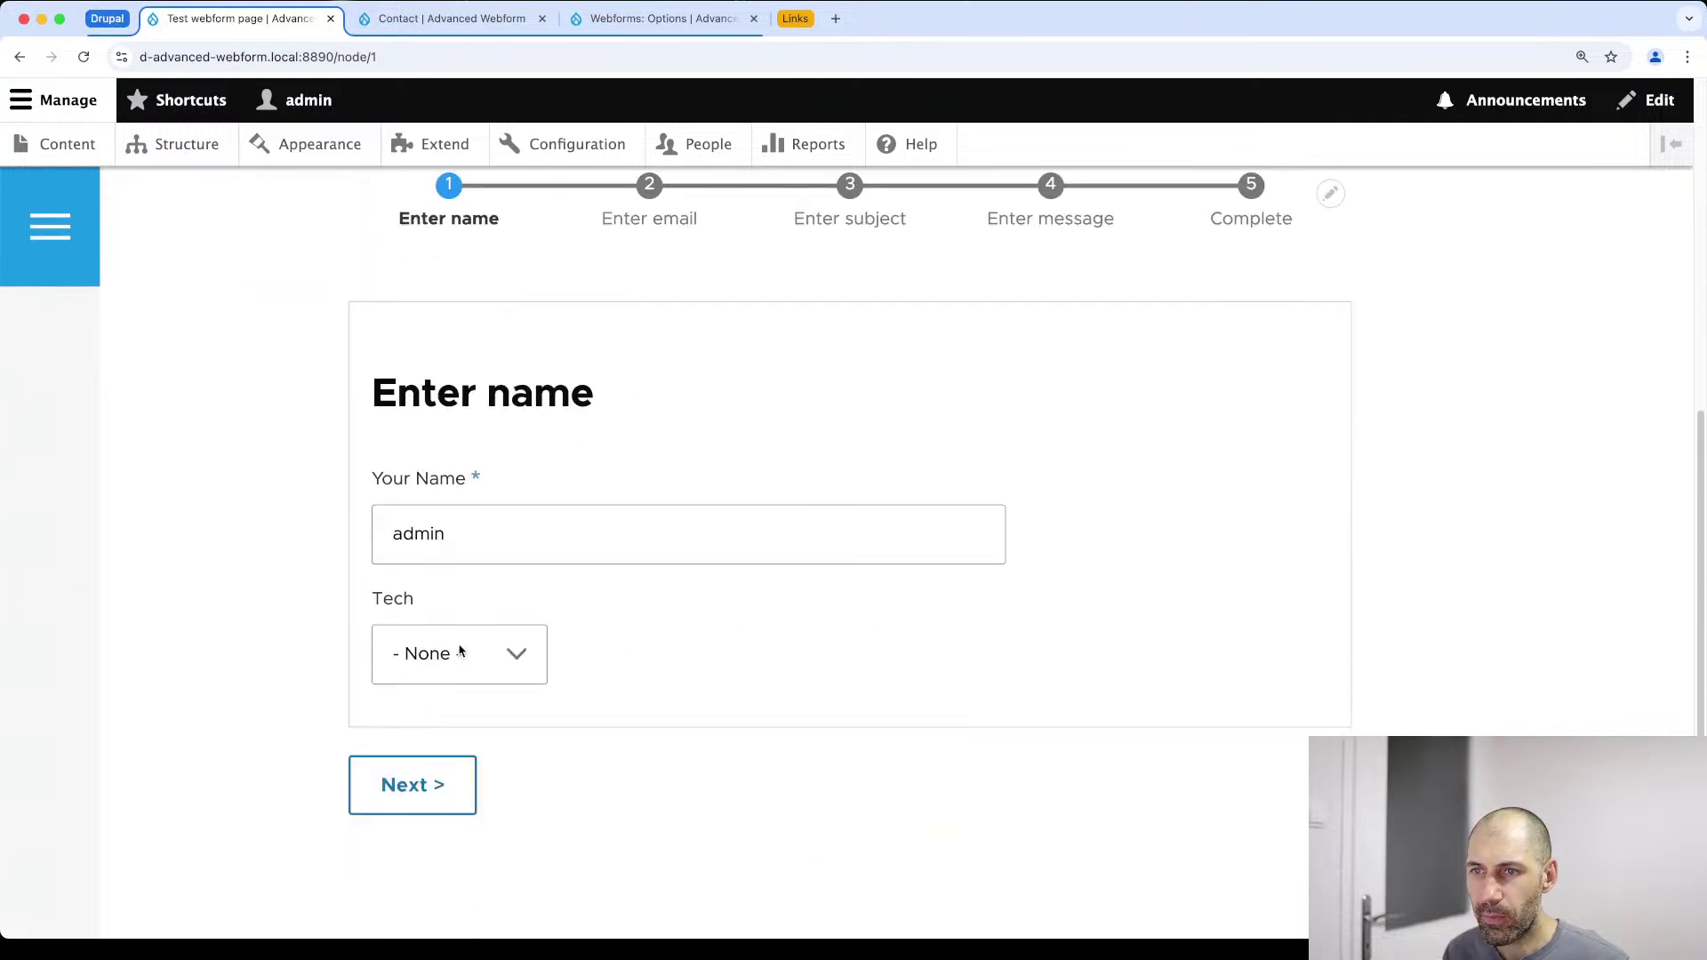
Step through the contact form, enter the message 'aoeu', and send it
{"action": "left_click", "coordinate": [420, 793]}
{"action": "scroll", "coordinate": [506, 750], "scroll_direction": "down", "scroll_amount": 5}
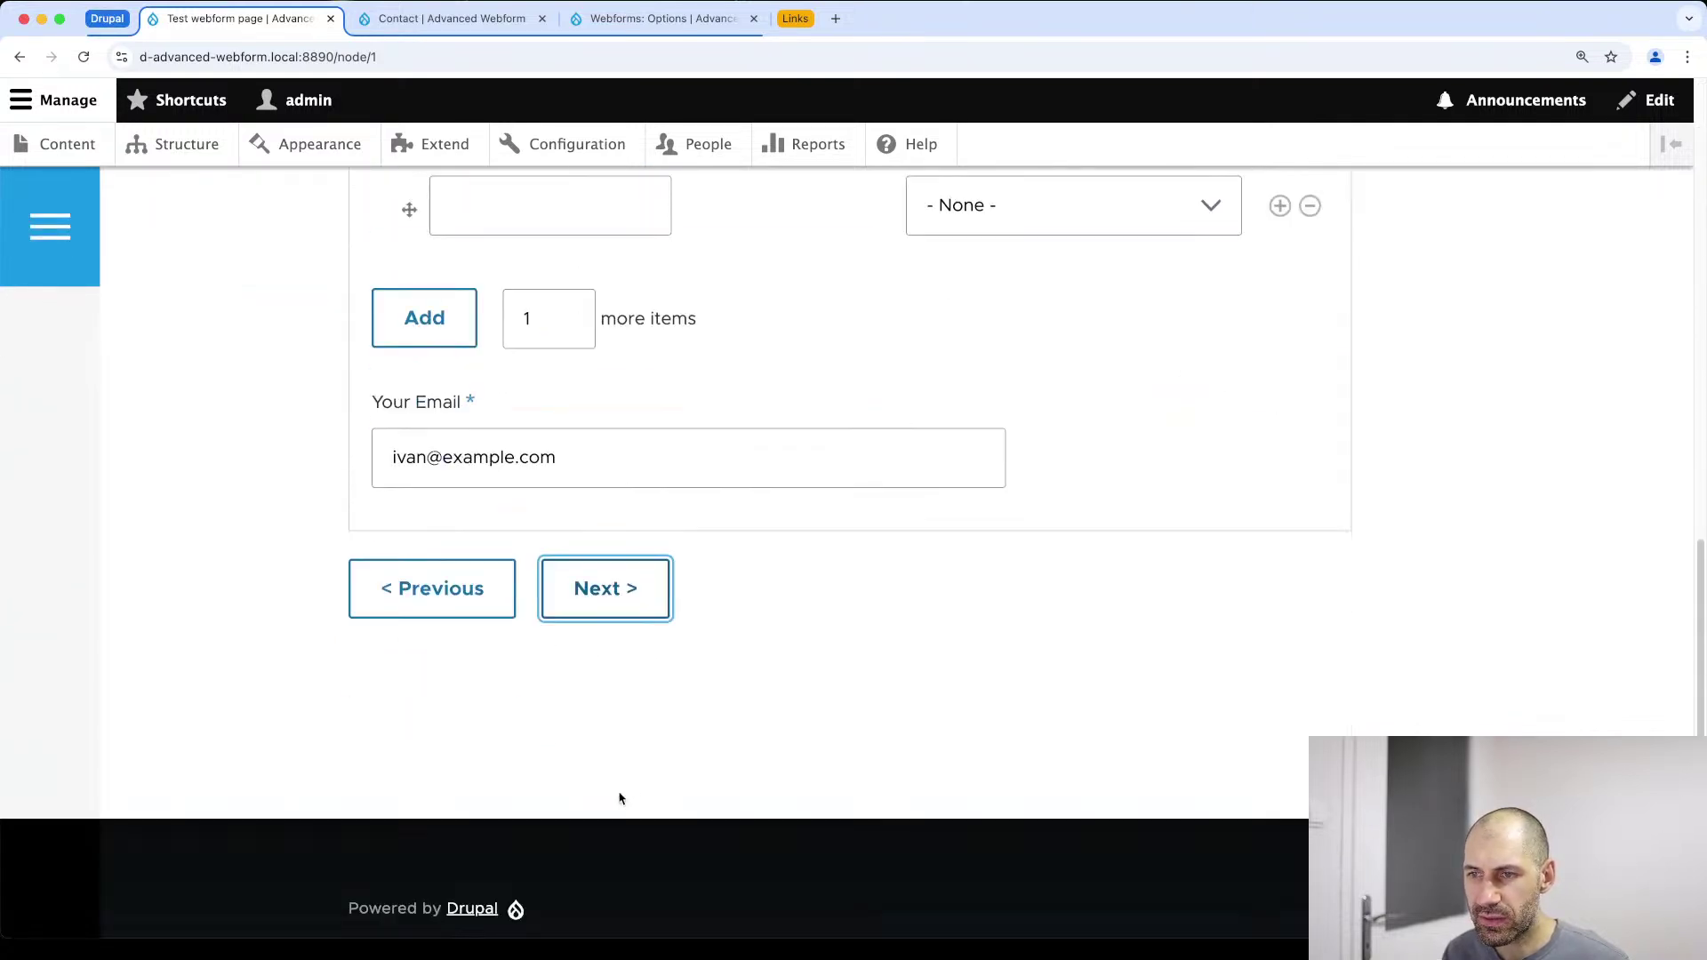
{"action": "left_click", "coordinate": [629, 613]}
{"action": "left_click", "coordinate": [627, 618]}
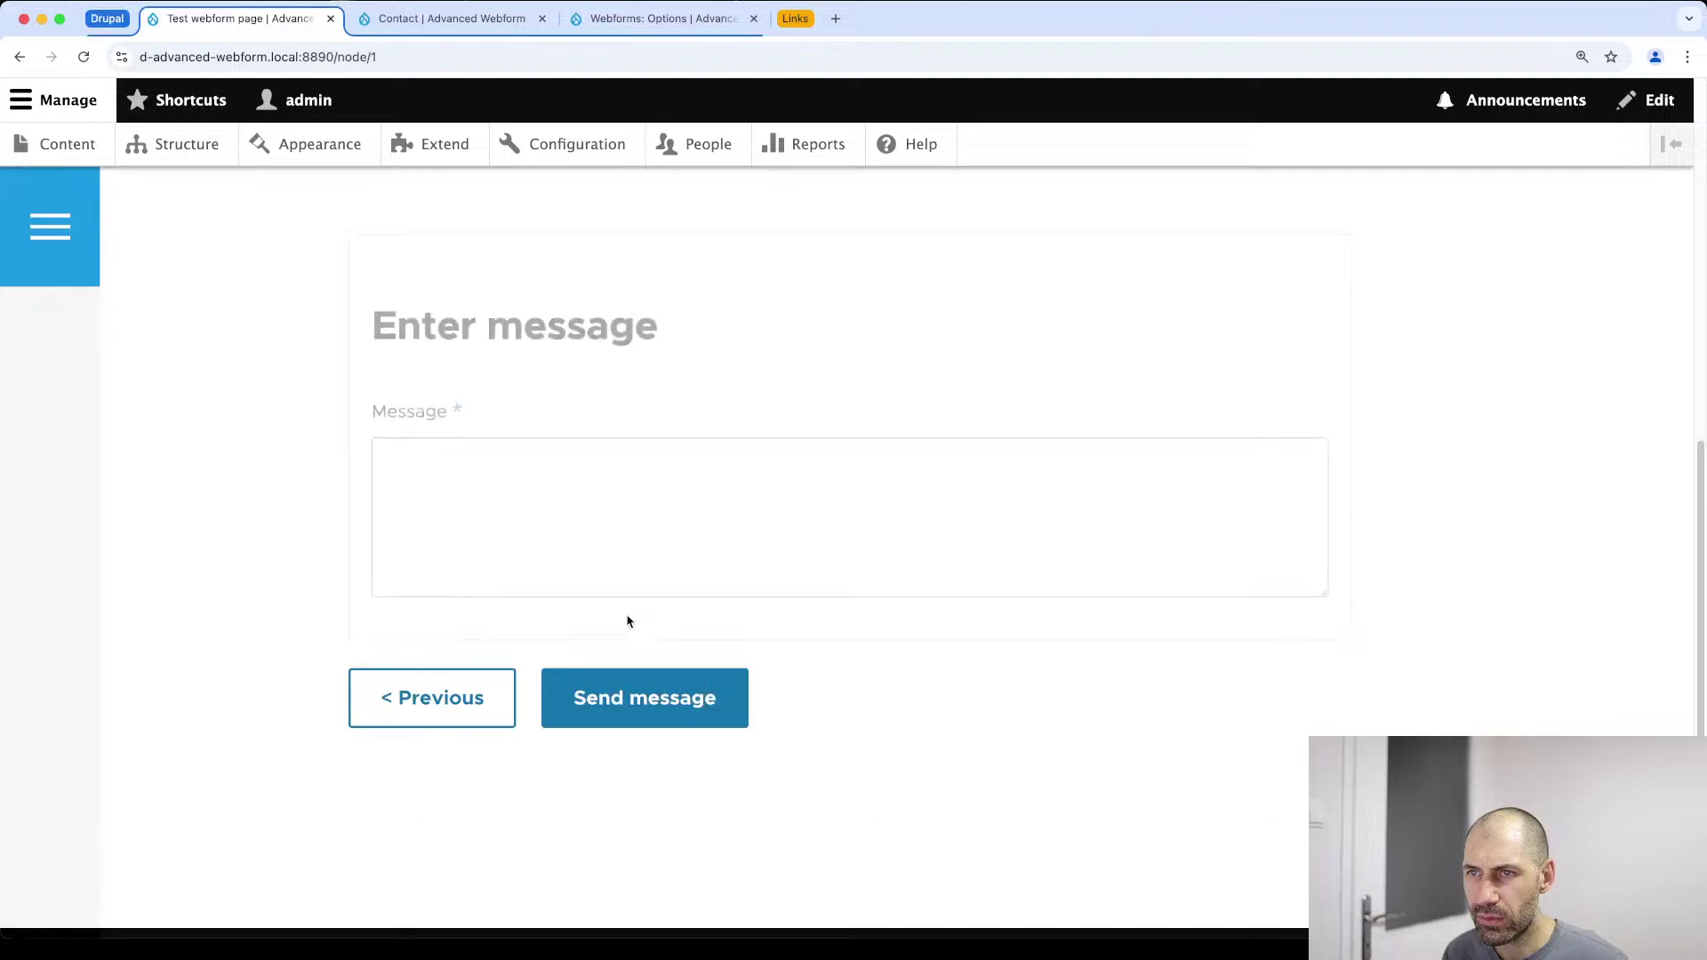
{"action": "left_click", "coordinate": [565, 541]}
{"action": "type", "text": "aoeu"}
{"action": "left_click", "coordinate": [609, 708]}
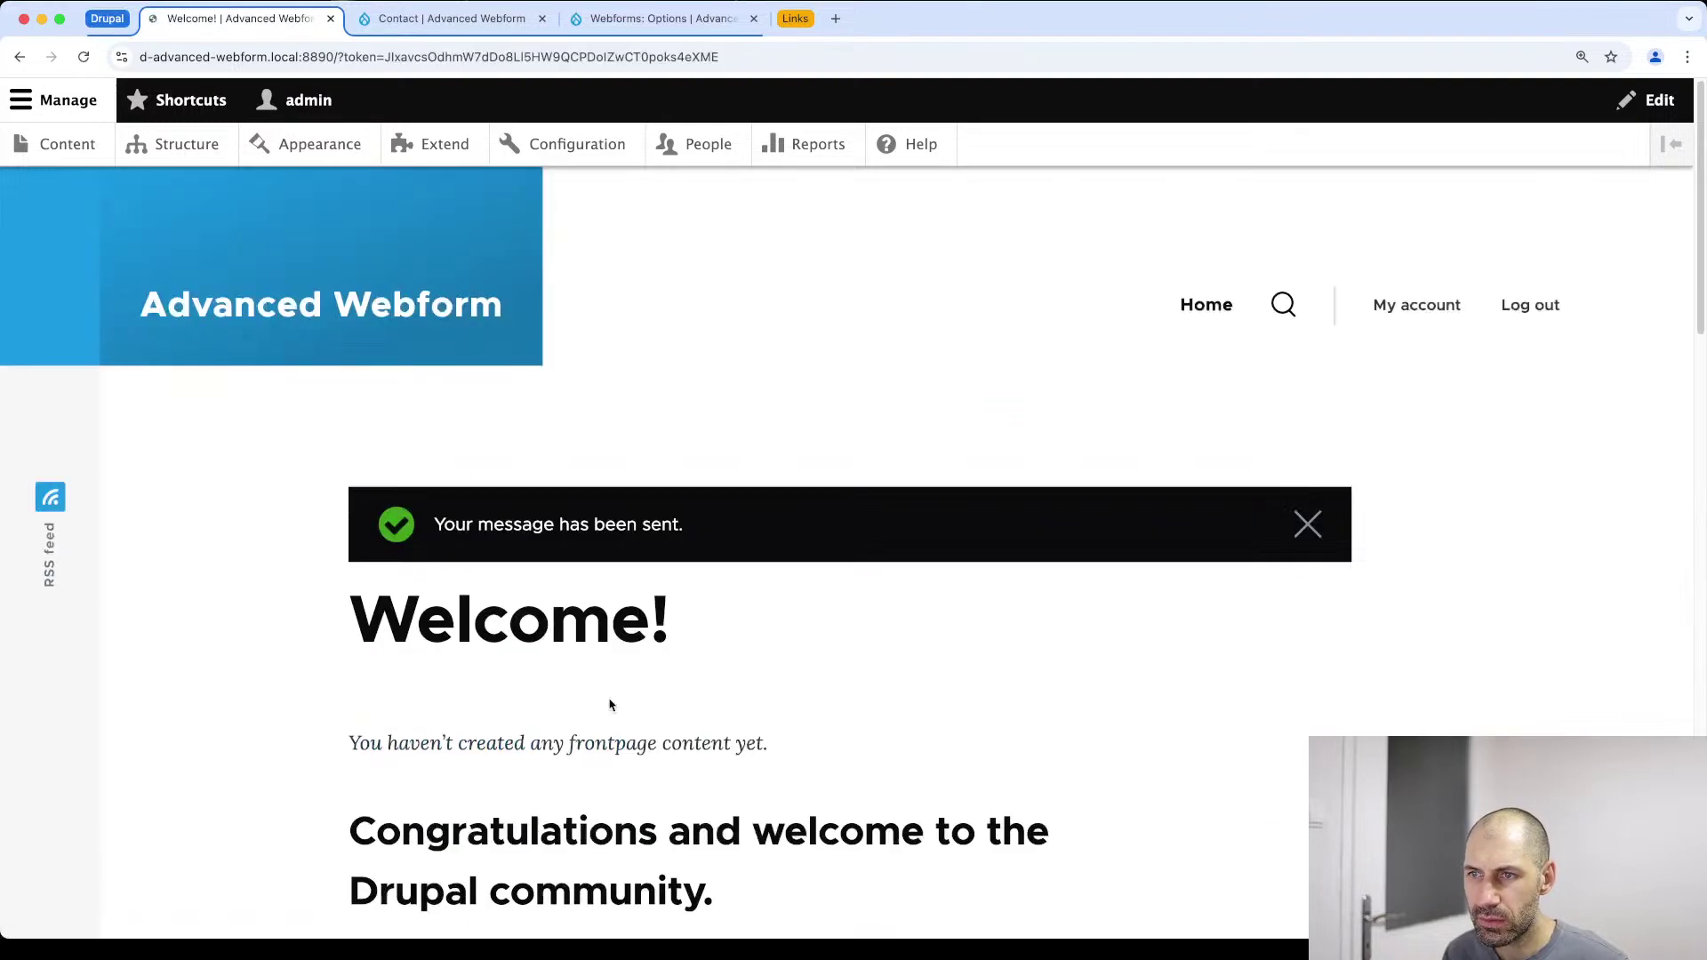
Switch back to the Contact webform's admin tab
{"action": "left_click", "coordinate": [451, 18]}
{"action": "scroll", "coordinate": [422, 311], "scroll_direction": "up", "scroll_amount": 10}
{"action": "scroll", "coordinate": [423, 311], "scroll_direction": "up", "scroll_amount": 2}
{"action": "left_click", "coordinate": [495, 304]}
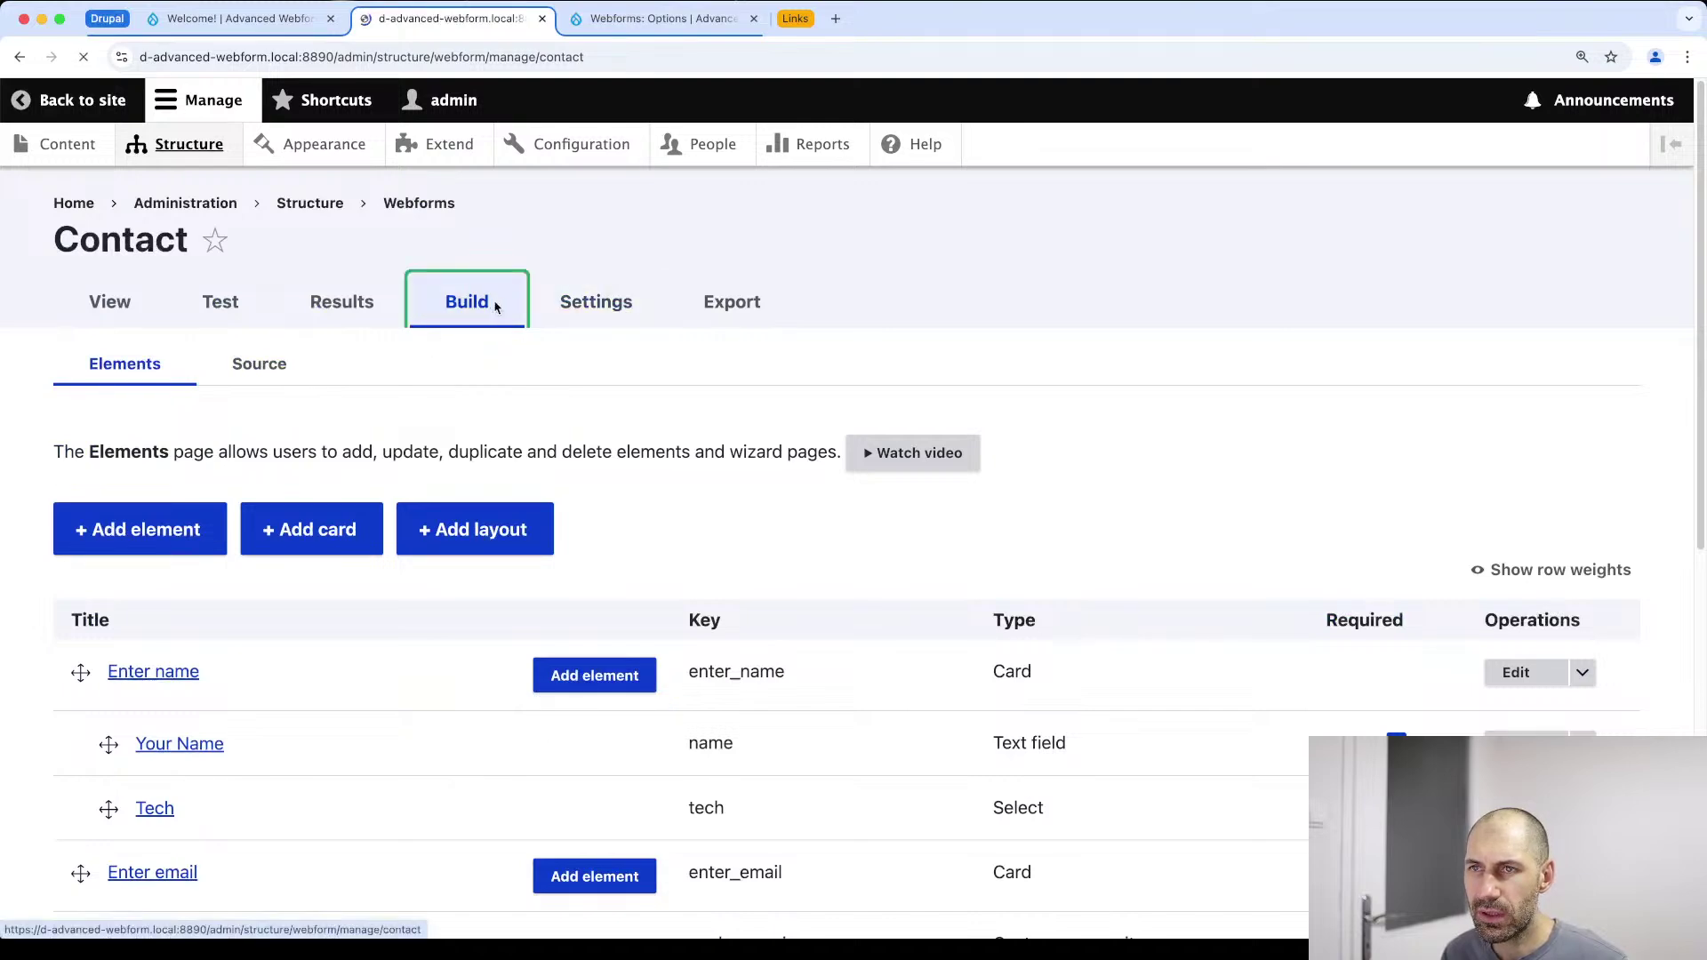
{"action": "left_click", "coordinate": [335, 297]}
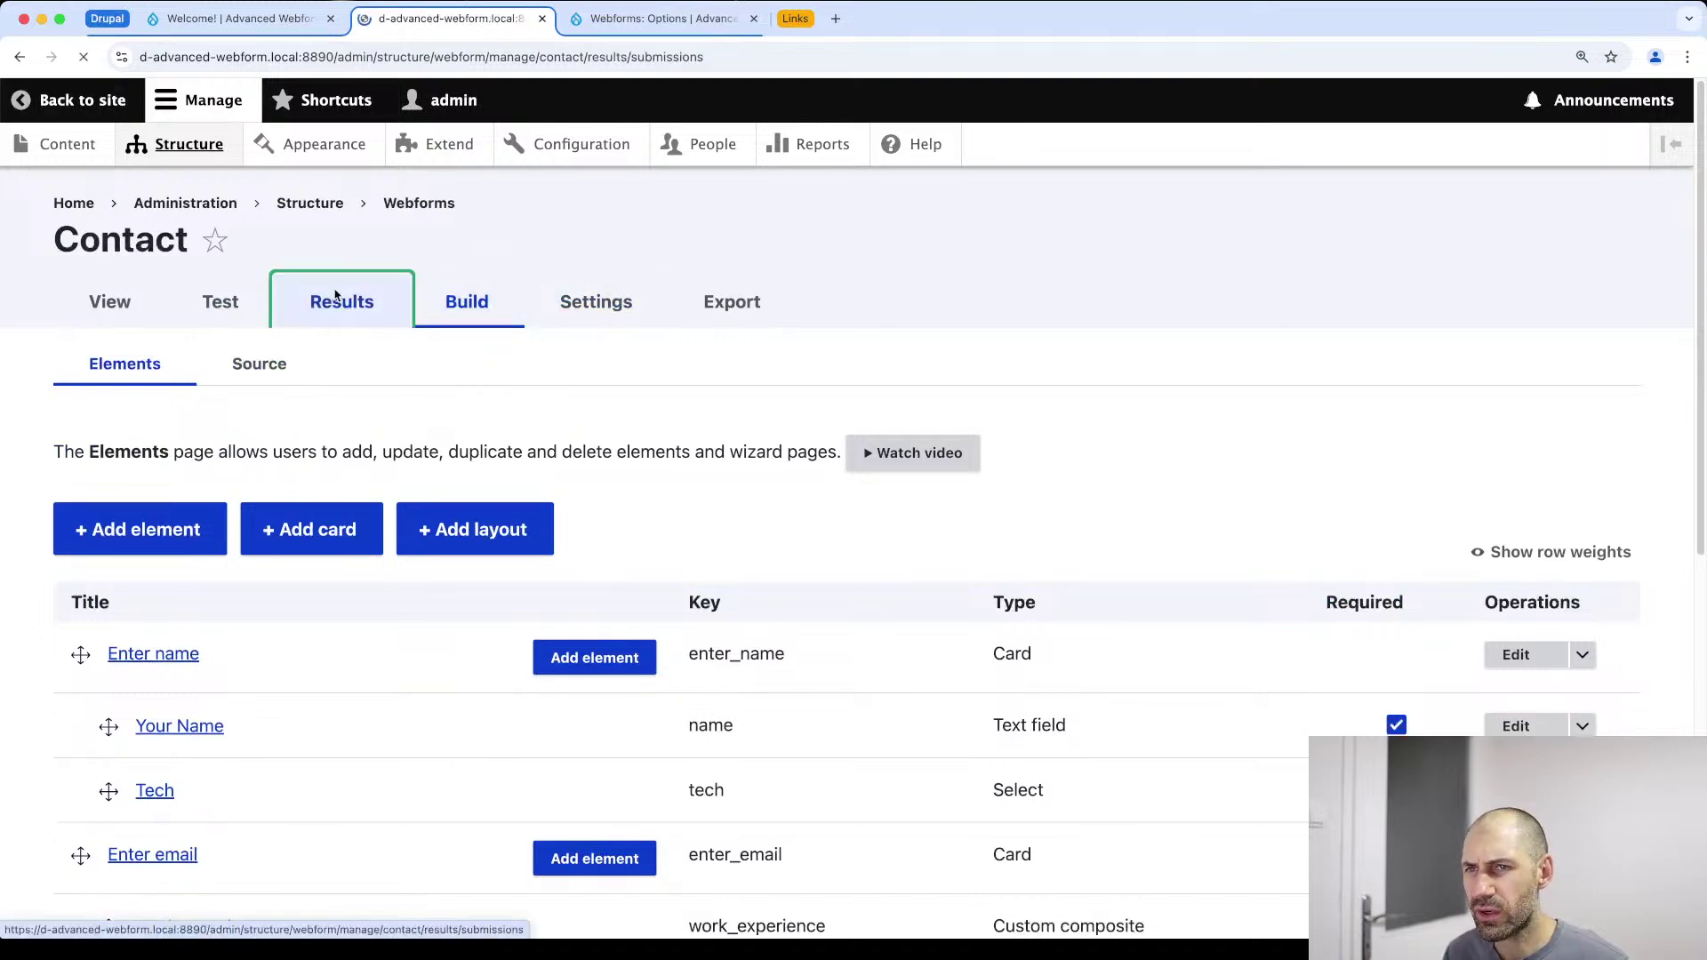
{"action": "scroll", "coordinate": [335, 297], "scroll_direction": "down", "scroll_amount": 5}
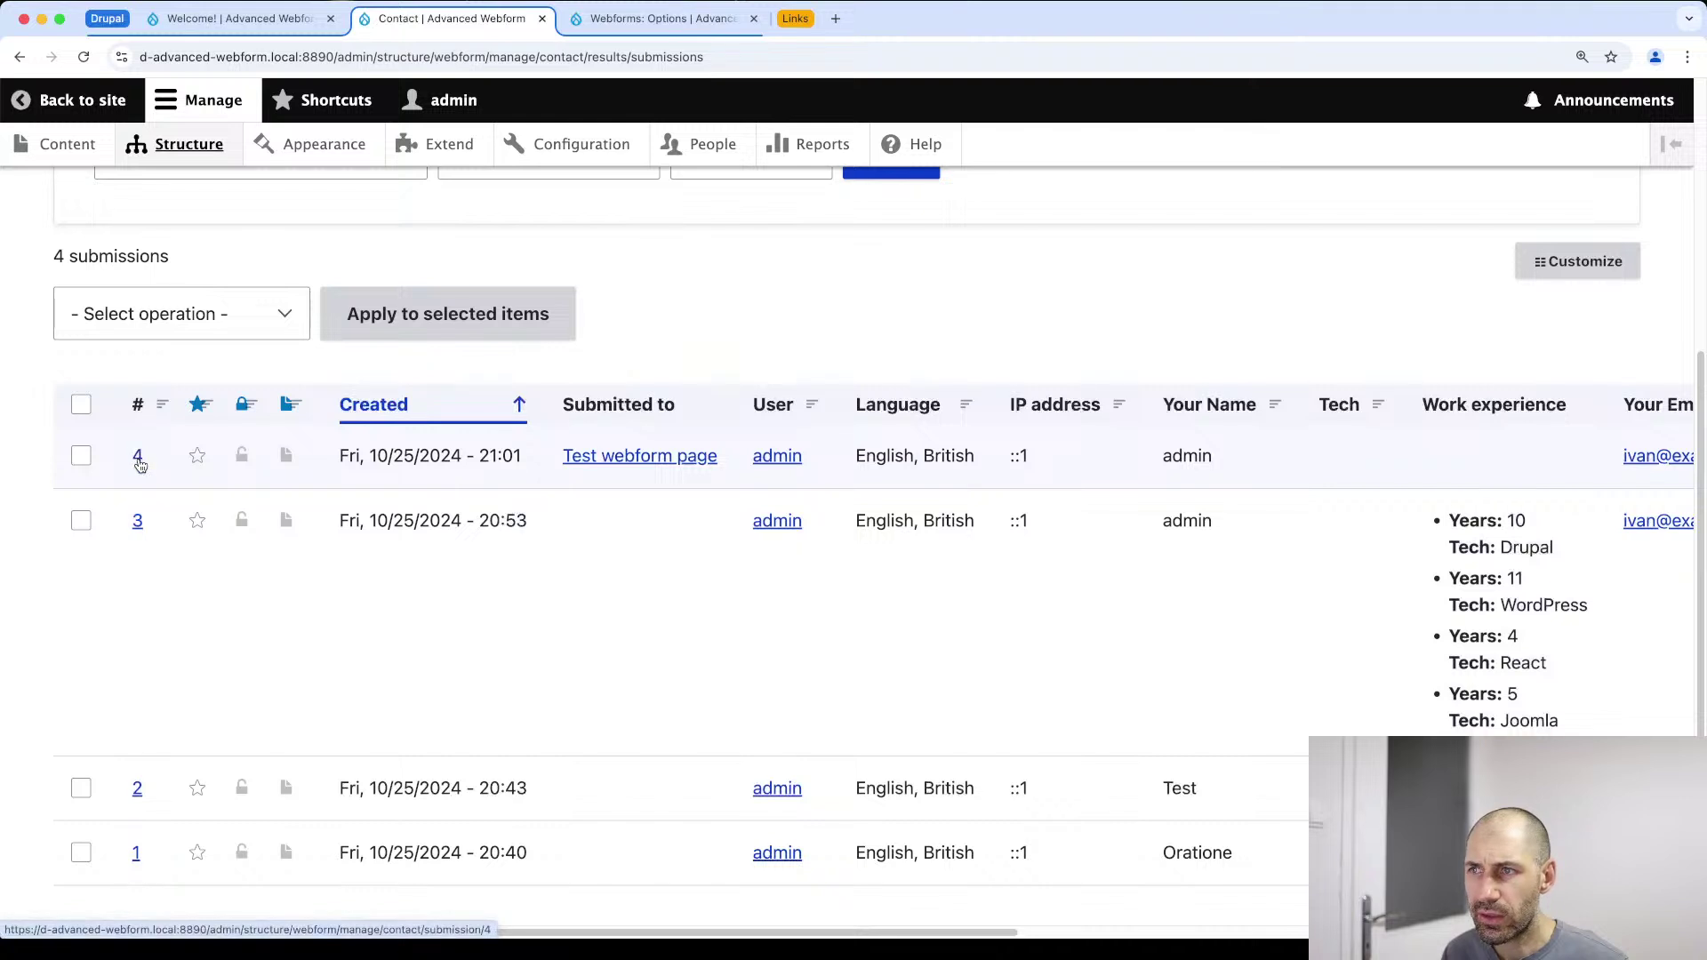
{"action": "left_click", "coordinate": [138, 457]}
{"action": "scroll", "coordinate": [142, 653], "scroll_direction": "down", "scroll_amount": 8}
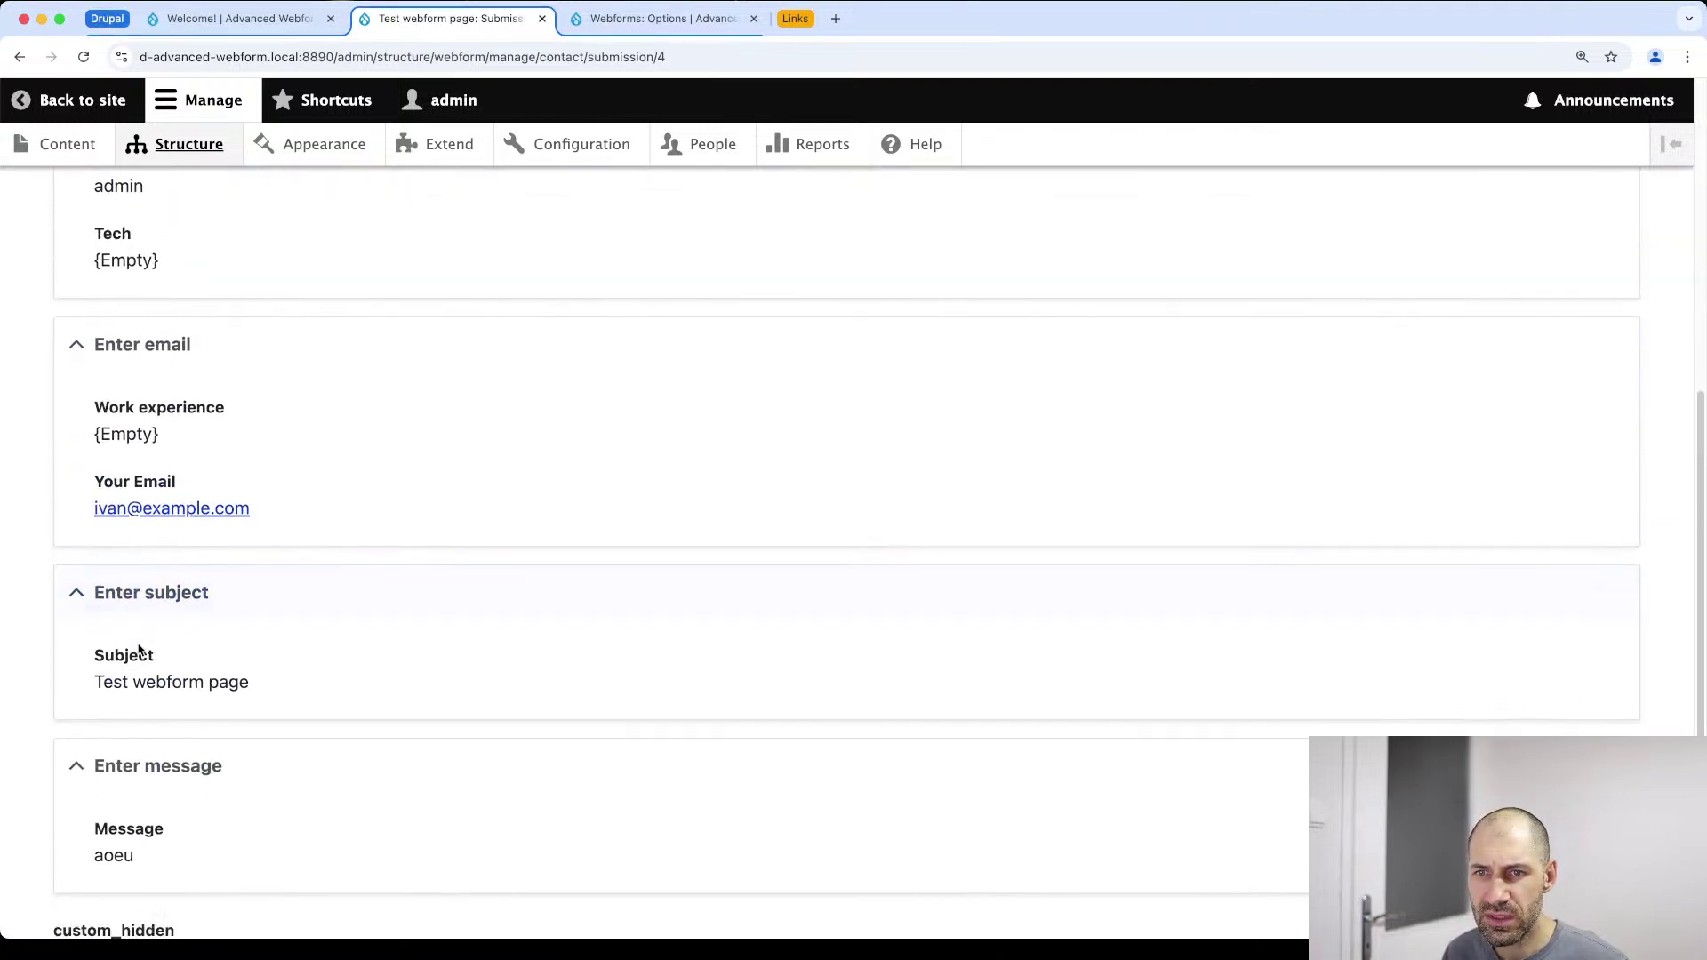
{"action": "left_click_drag", "start_coordinate": [199, 807], "coordinate": [16, 762]}
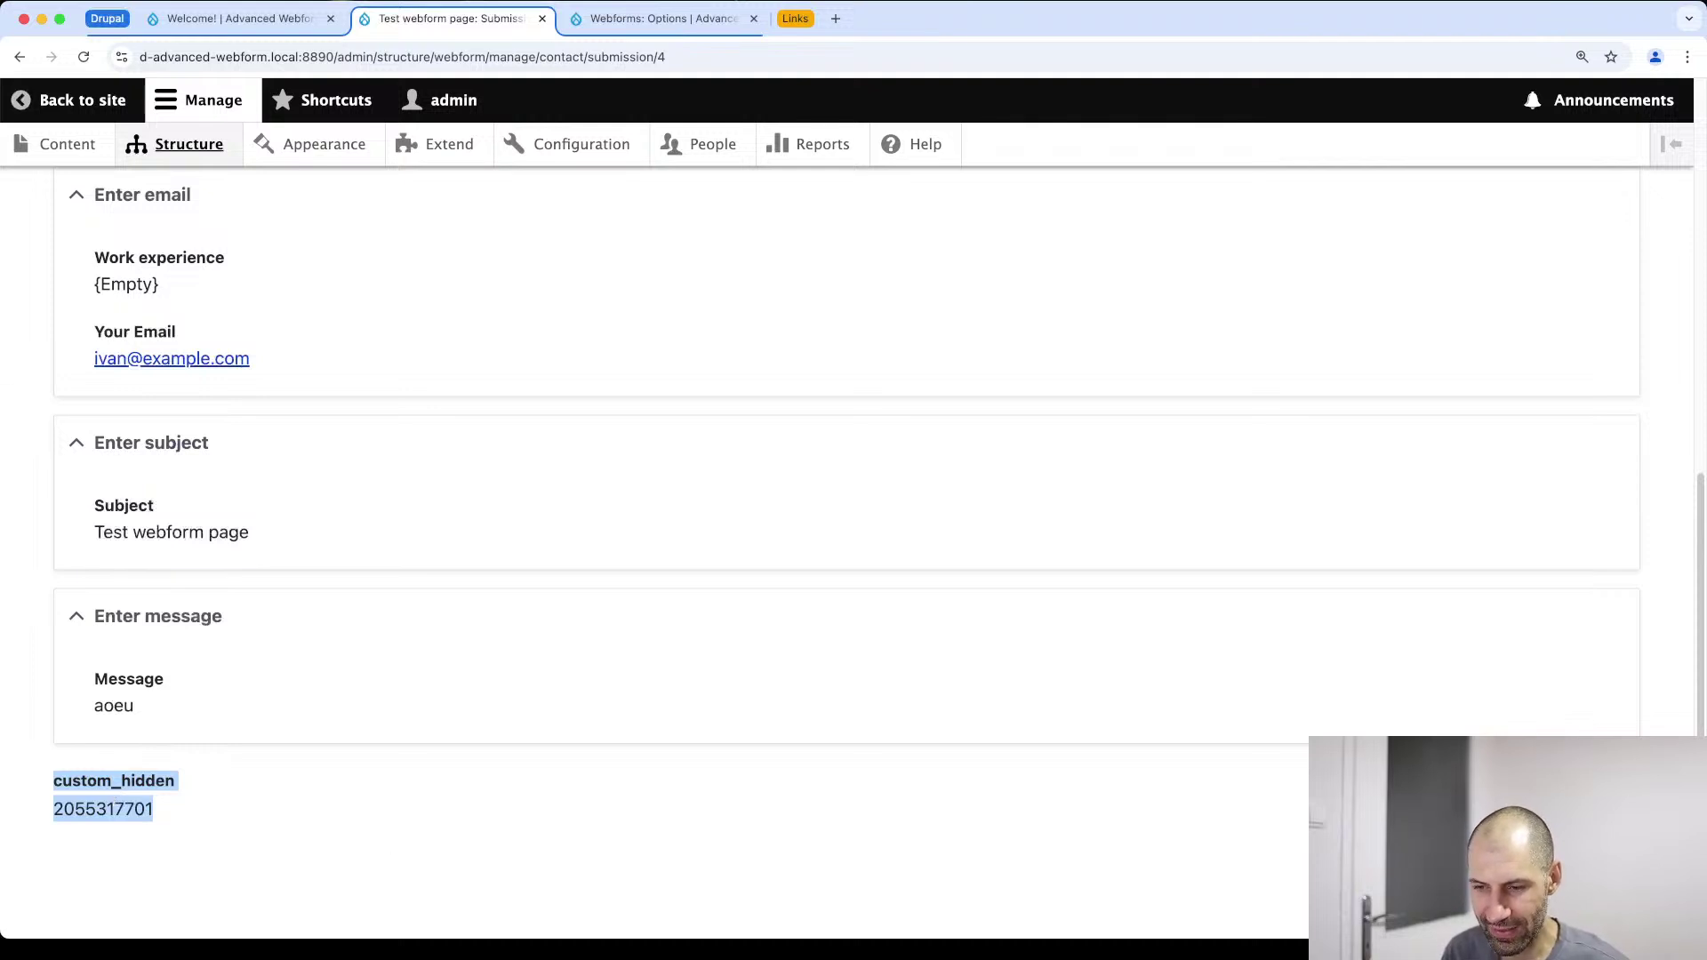
{"action": "key", "text": "super+Tab"}
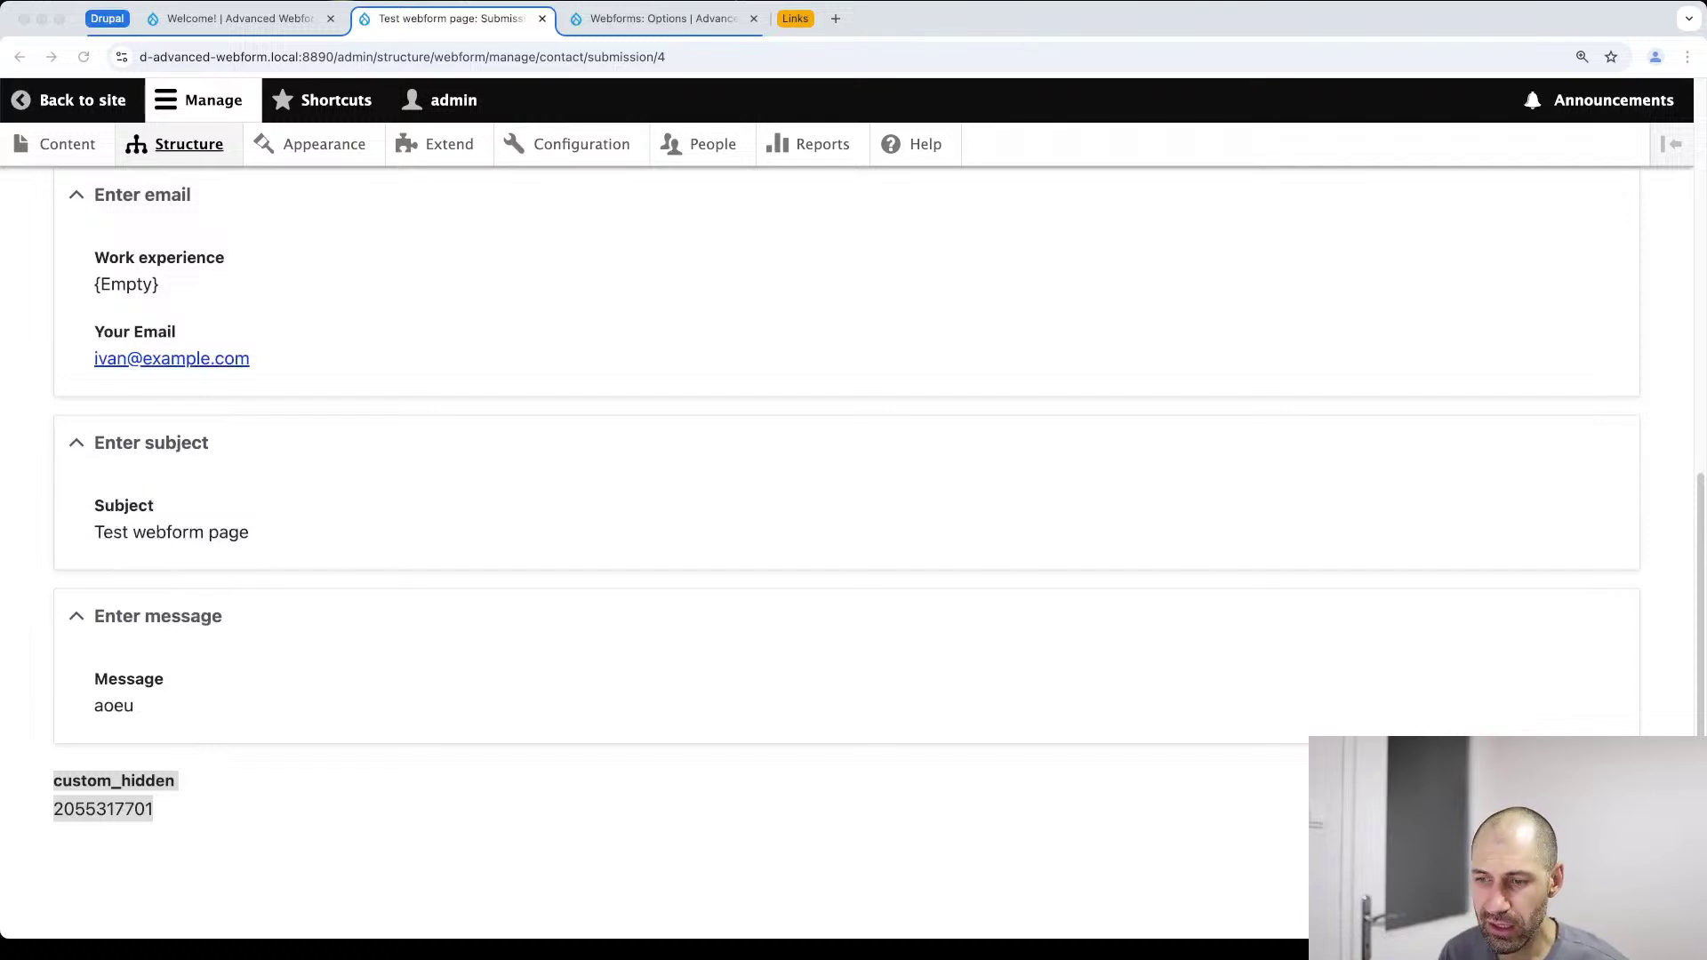
Switch to the Make templates tab and browse the featured templates
{"action": "left_click", "coordinate": [787, 24]}
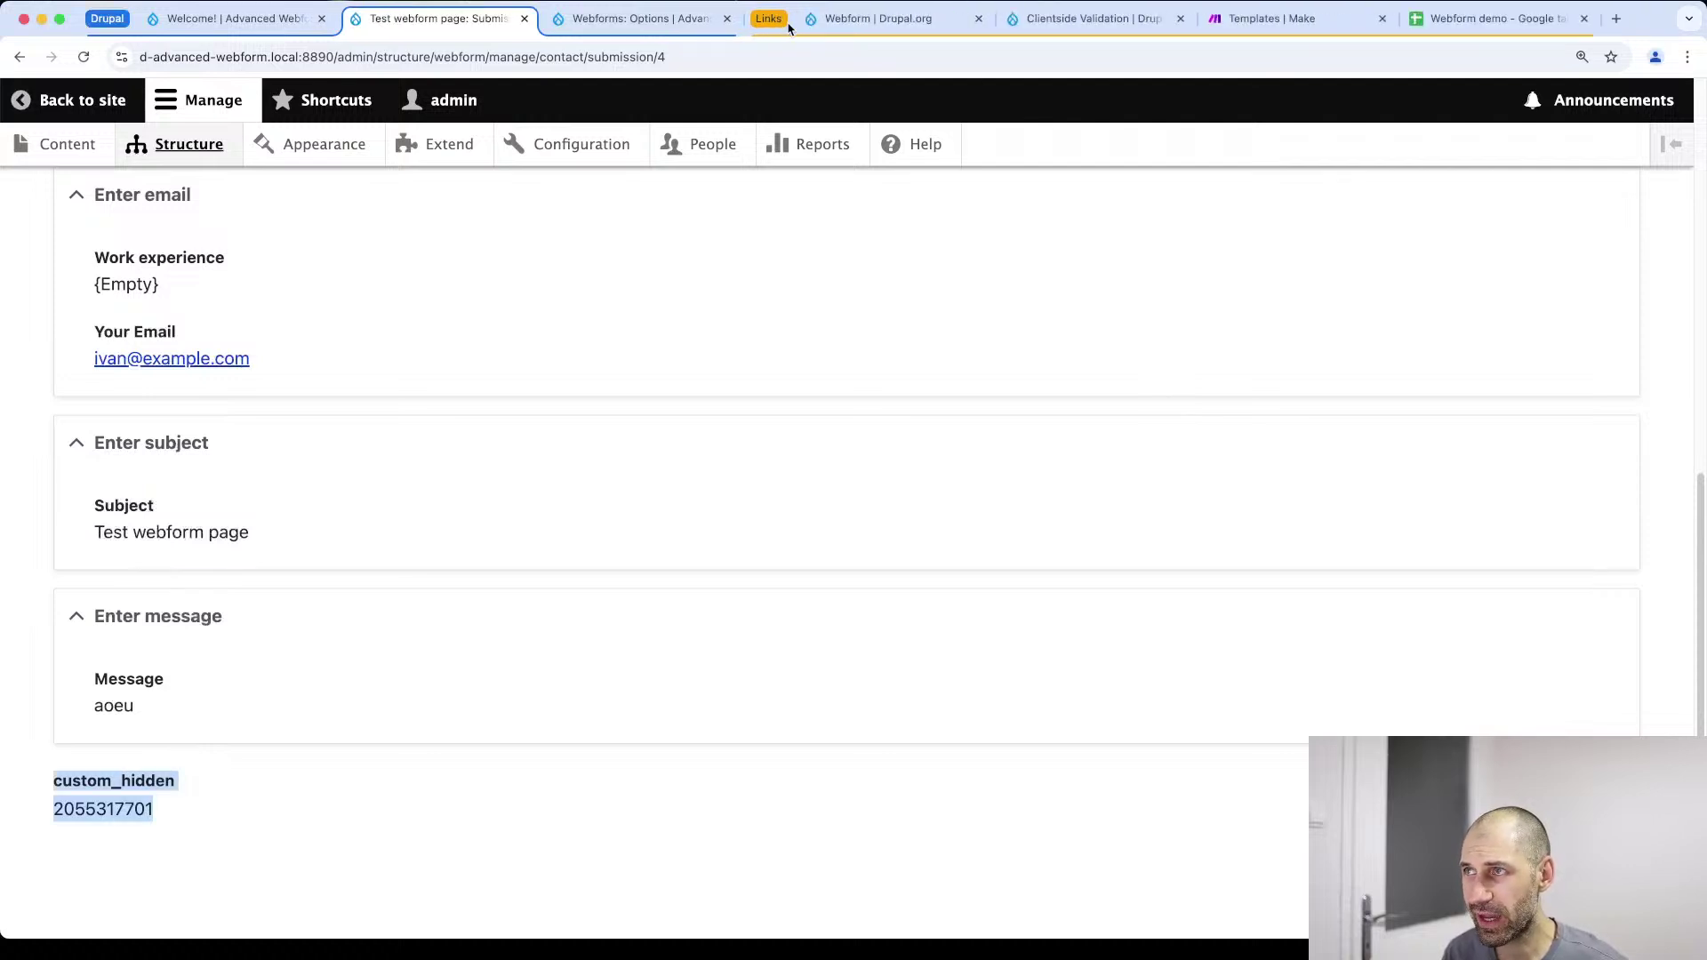
{"action": "left_click", "coordinate": [1288, 27]}
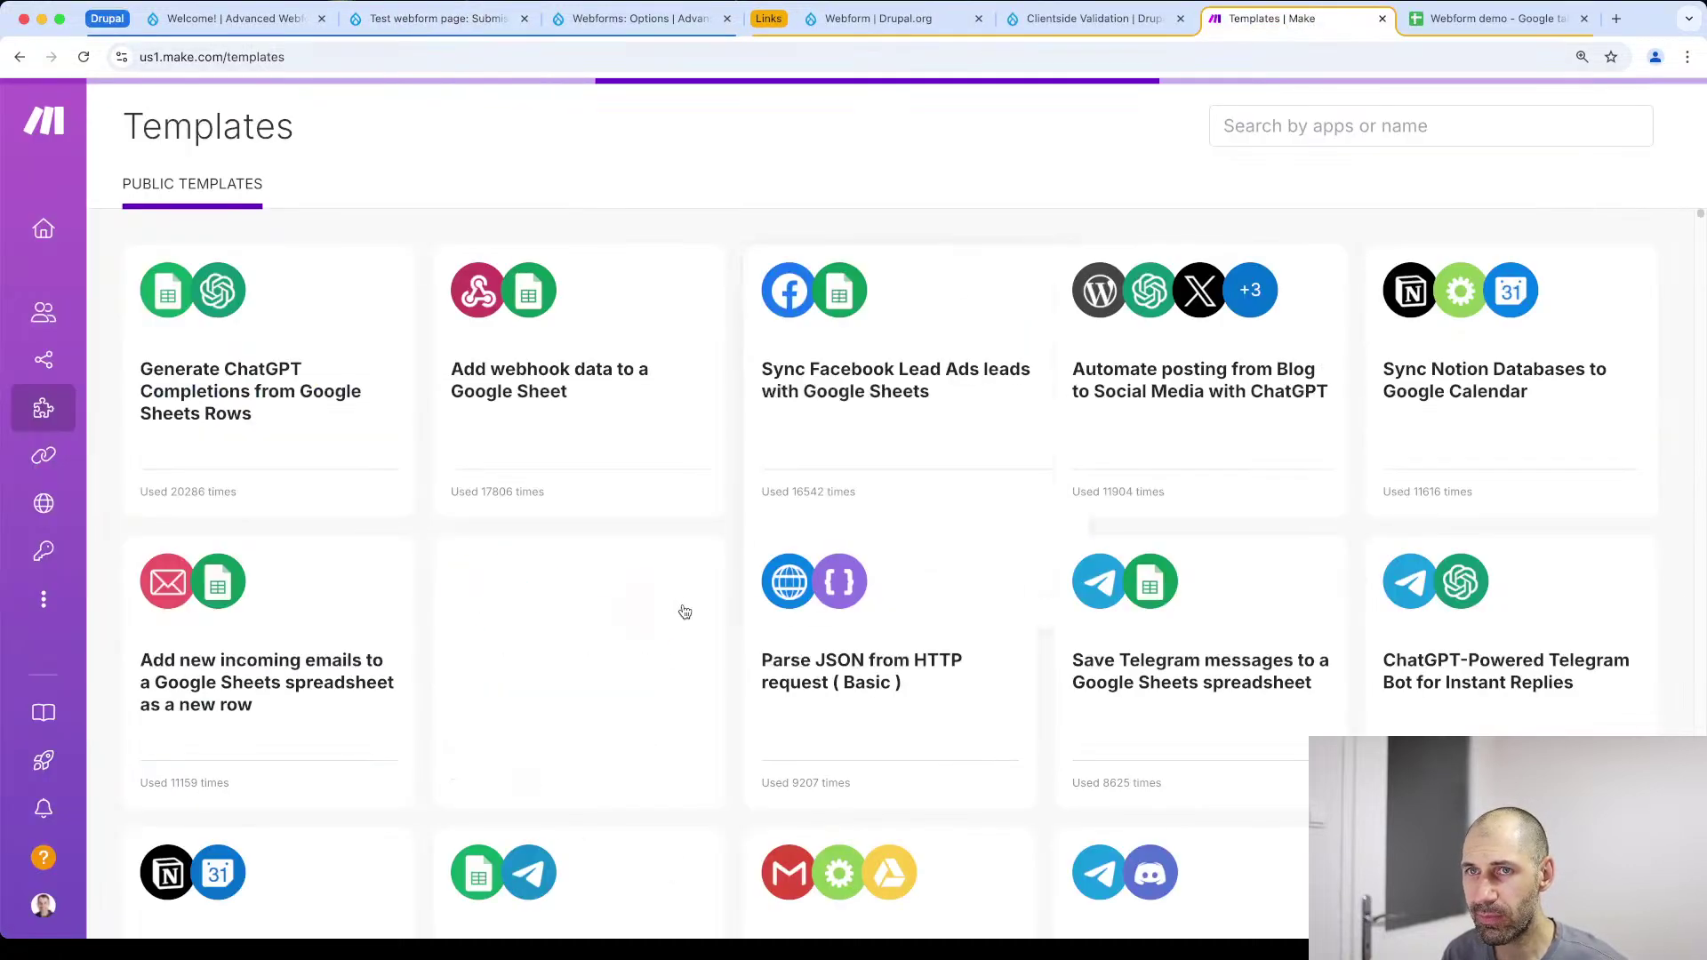
{"action": "mouse_move", "coordinate": [238, 356]}
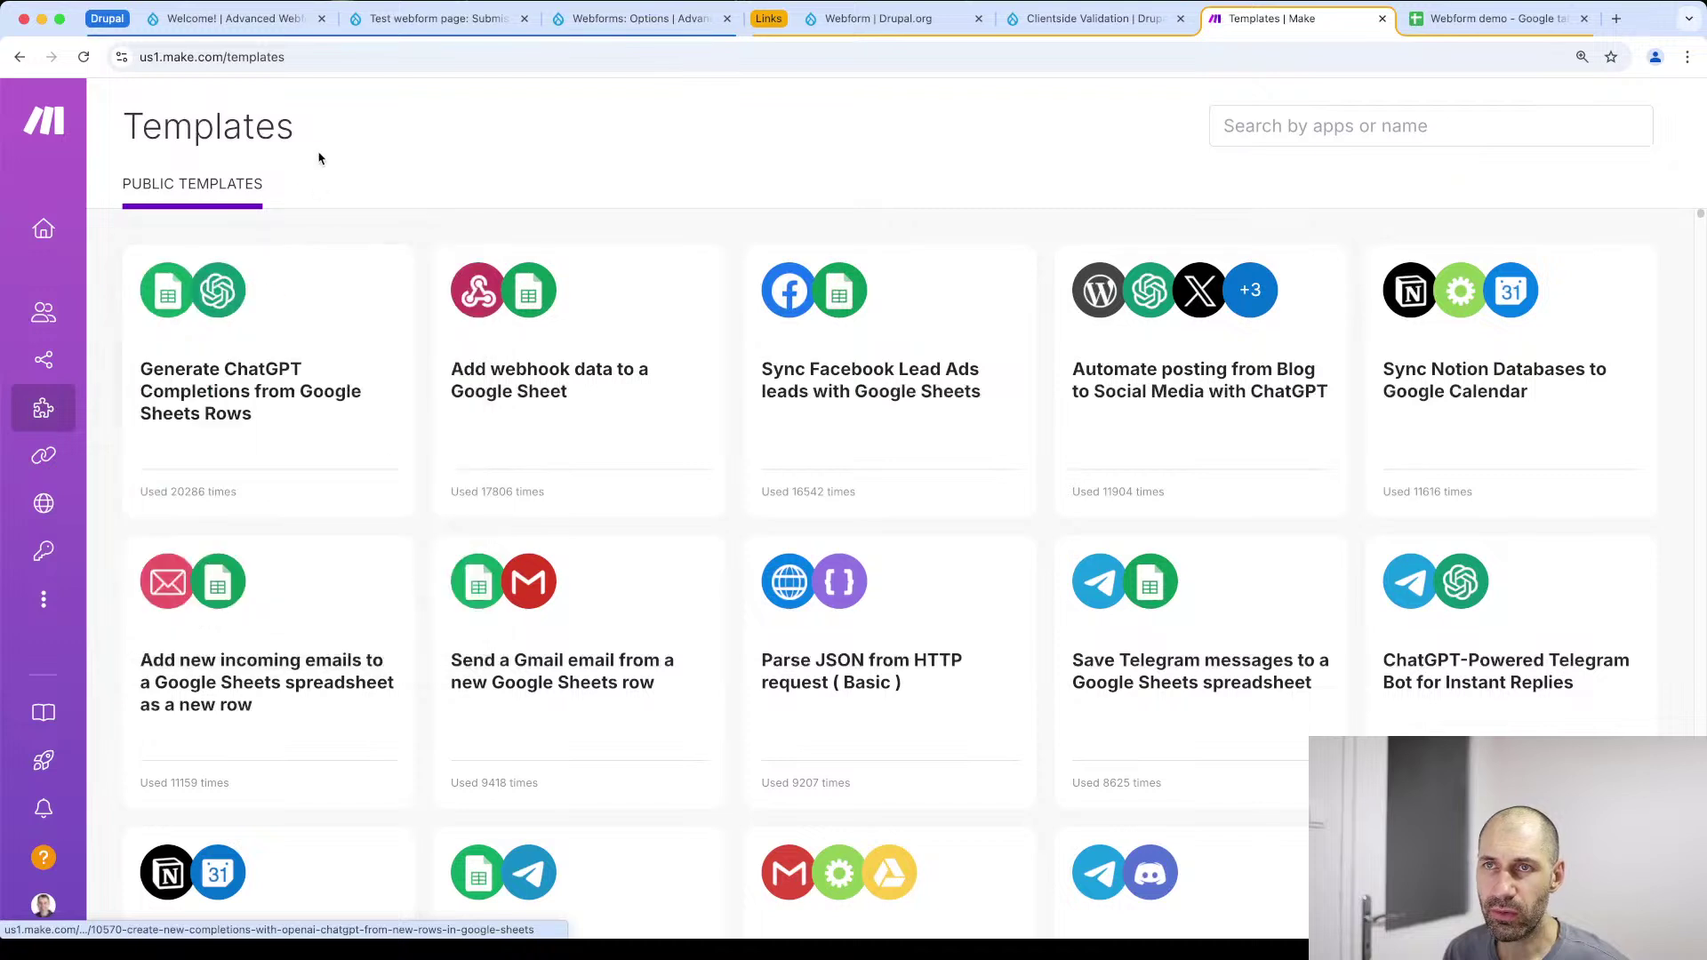
{"action": "mouse_move", "coordinate": [638, 338]}
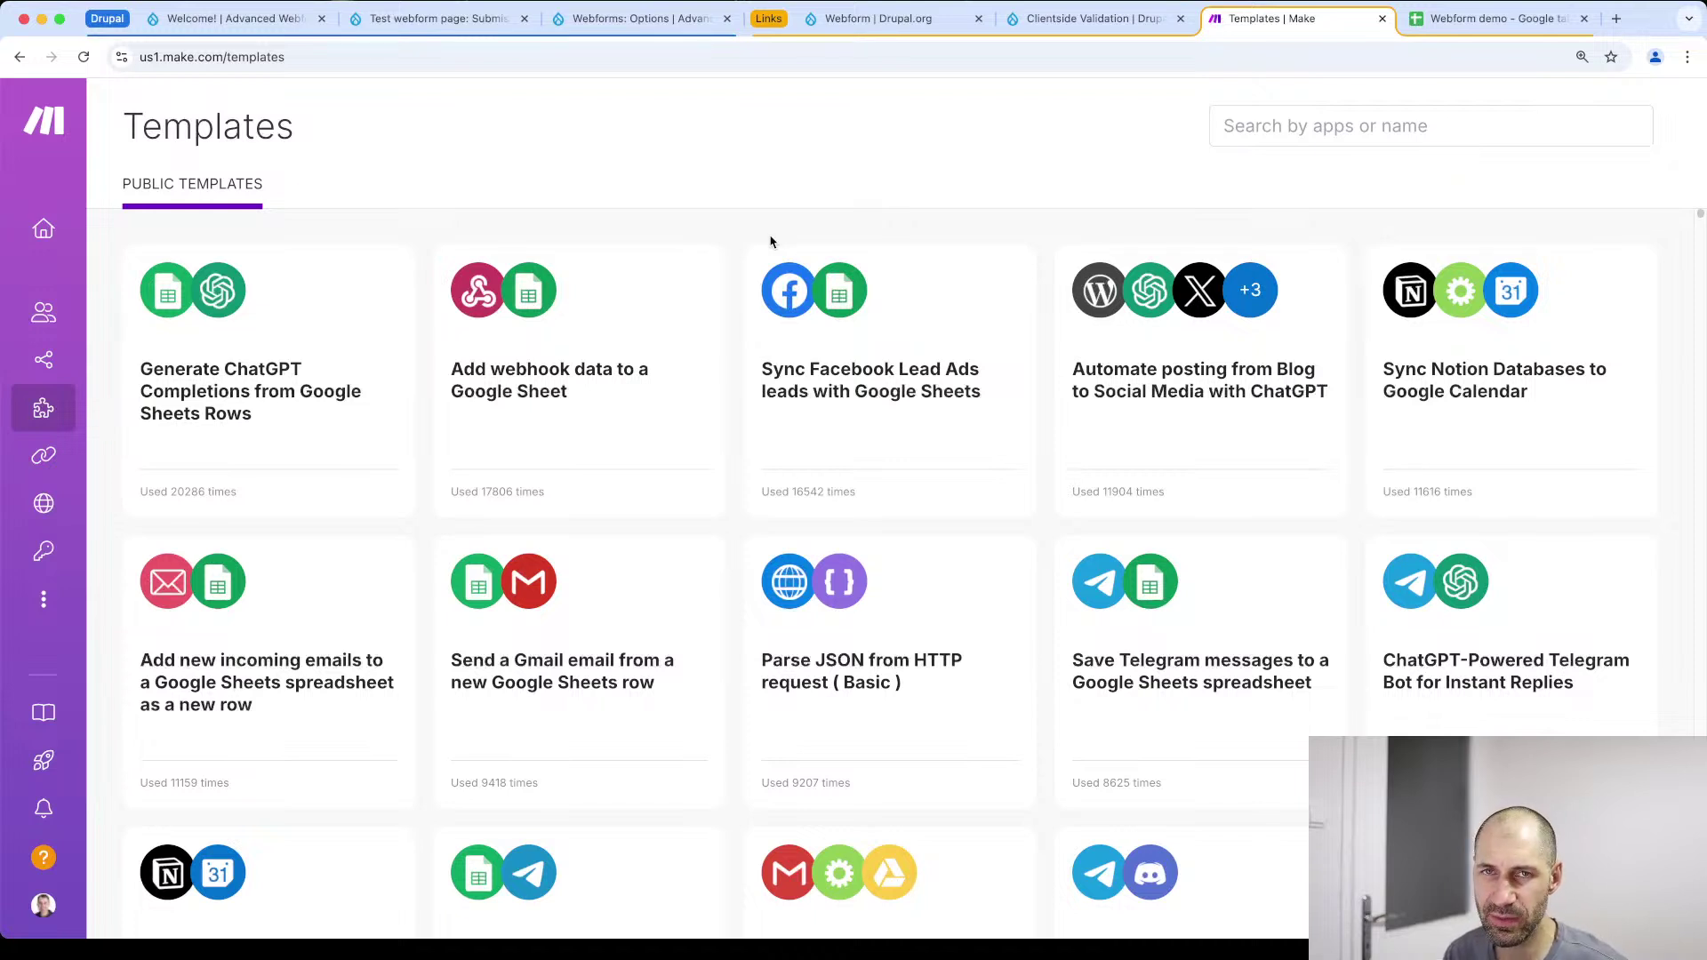
{"action": "mouse_move", "coordinate": [763, 248]}
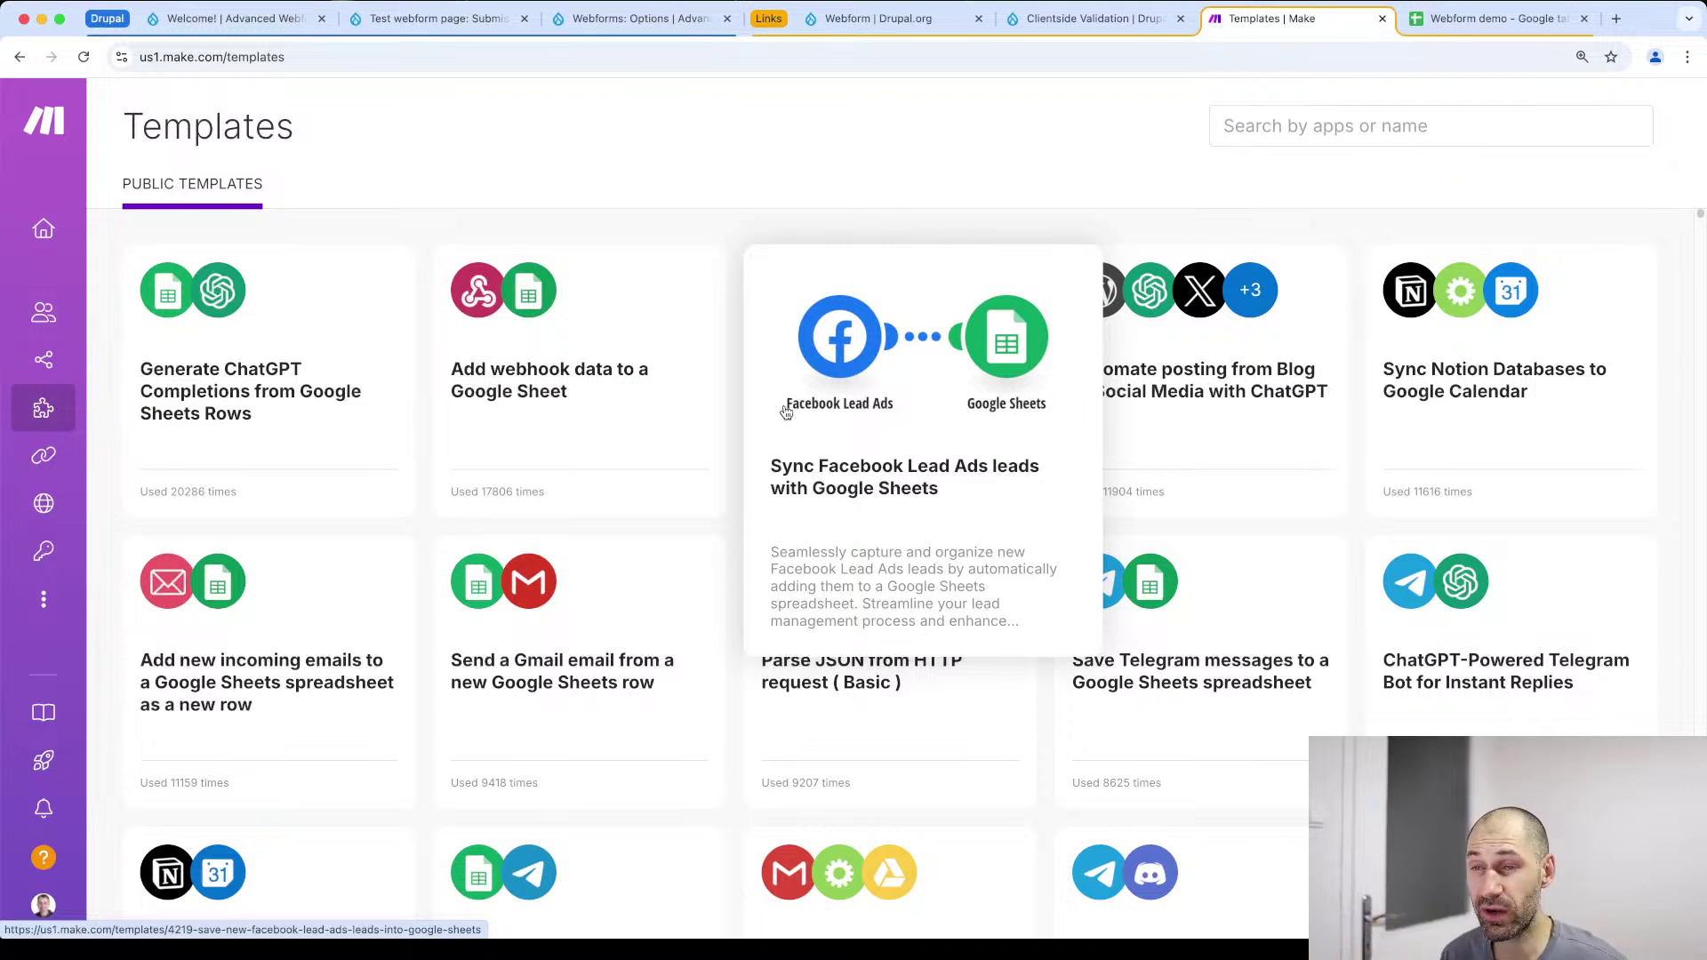
{"action": "mouse_move", "coordinate": [657, 303]}
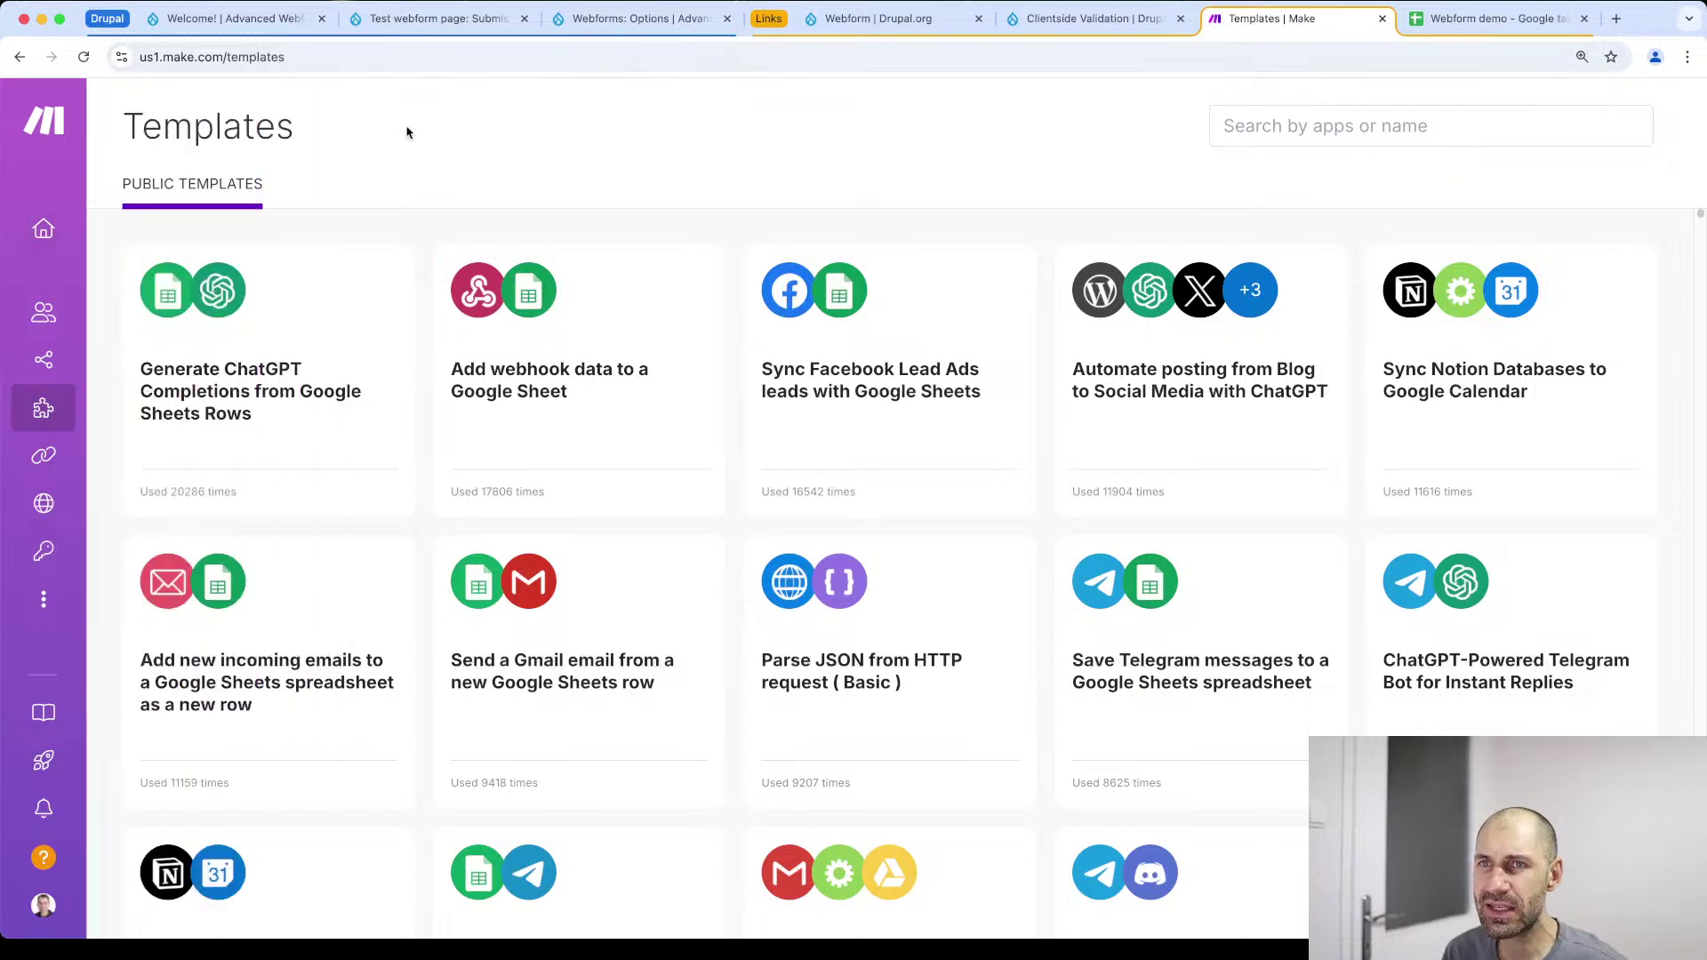
{"action": "mouse_move", "coordinate": [1286, 360]}
{"action": "scroll", "coordinate": [1316, 365], "scroll_direction": "down", "scroll_amount": 3}
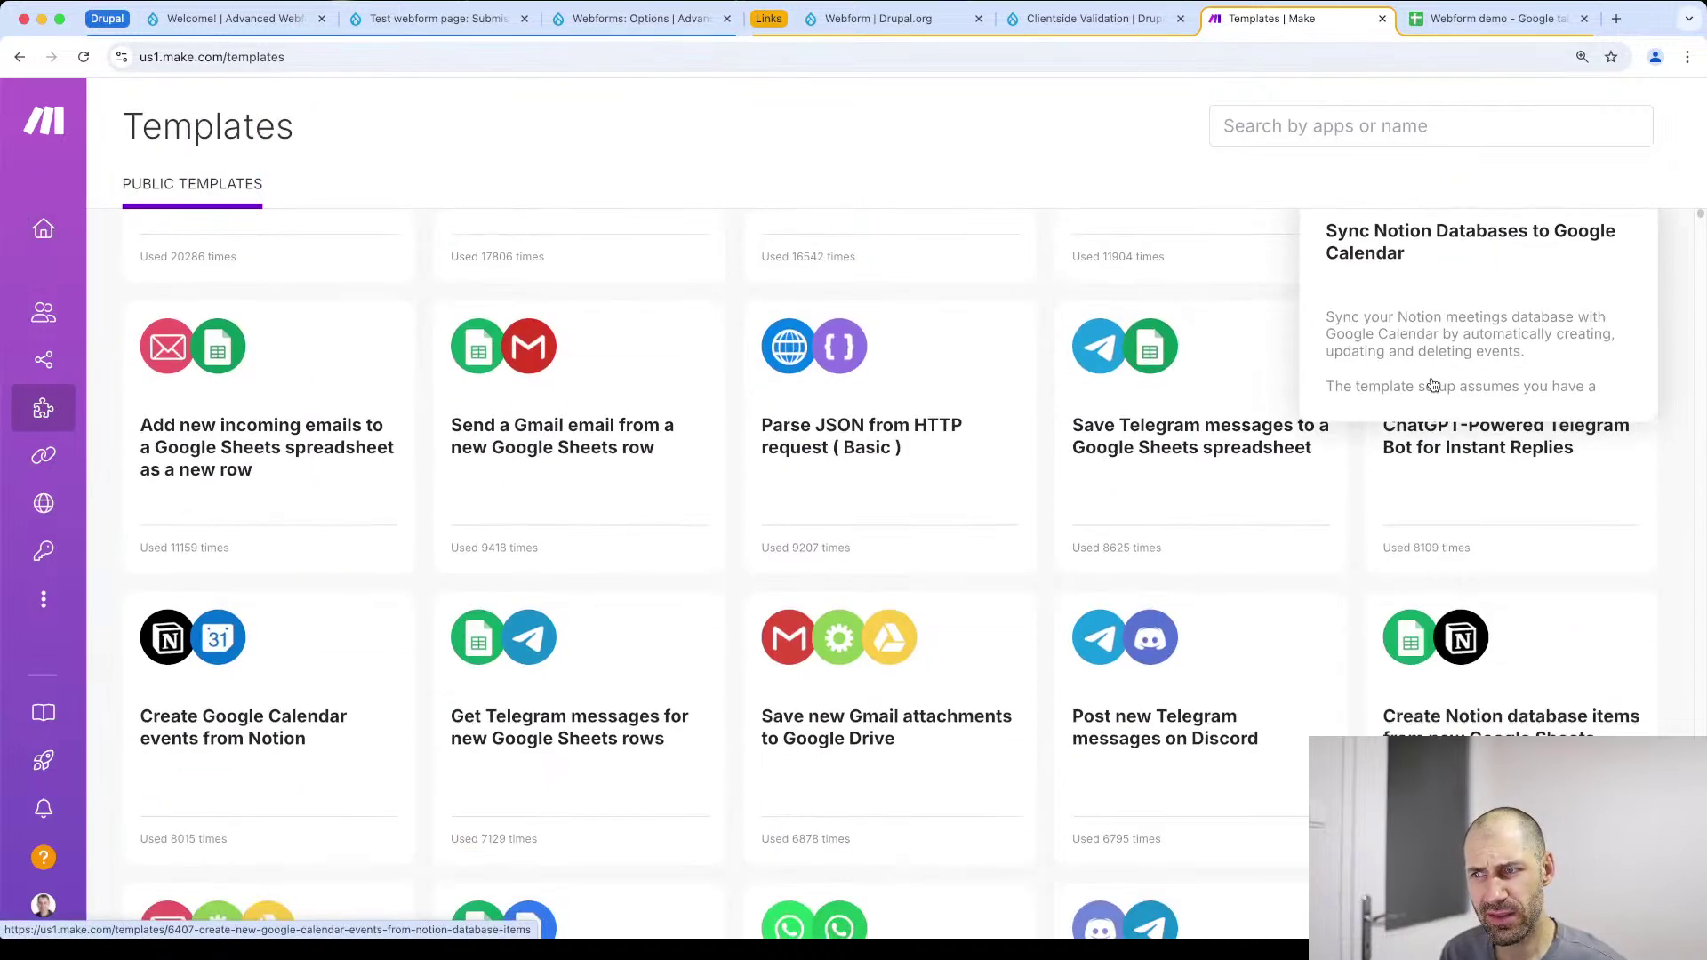
{"action": "mouse_move", "coordinate": [1416, 565]}
{"action": "scroll", "coordinate": [1416, 566], "scroll_direction": "down", "scroll_amount": 1}
{"action": "mouse_move", "coordinate": [356, 616]}
Scroll through the rest of the templates, then bring up the 'Webform demo' spreadsheet
{"action": "scroll", "coordinate": [357, 615], "scroll_direction": "down", "scroll_amount": 1}
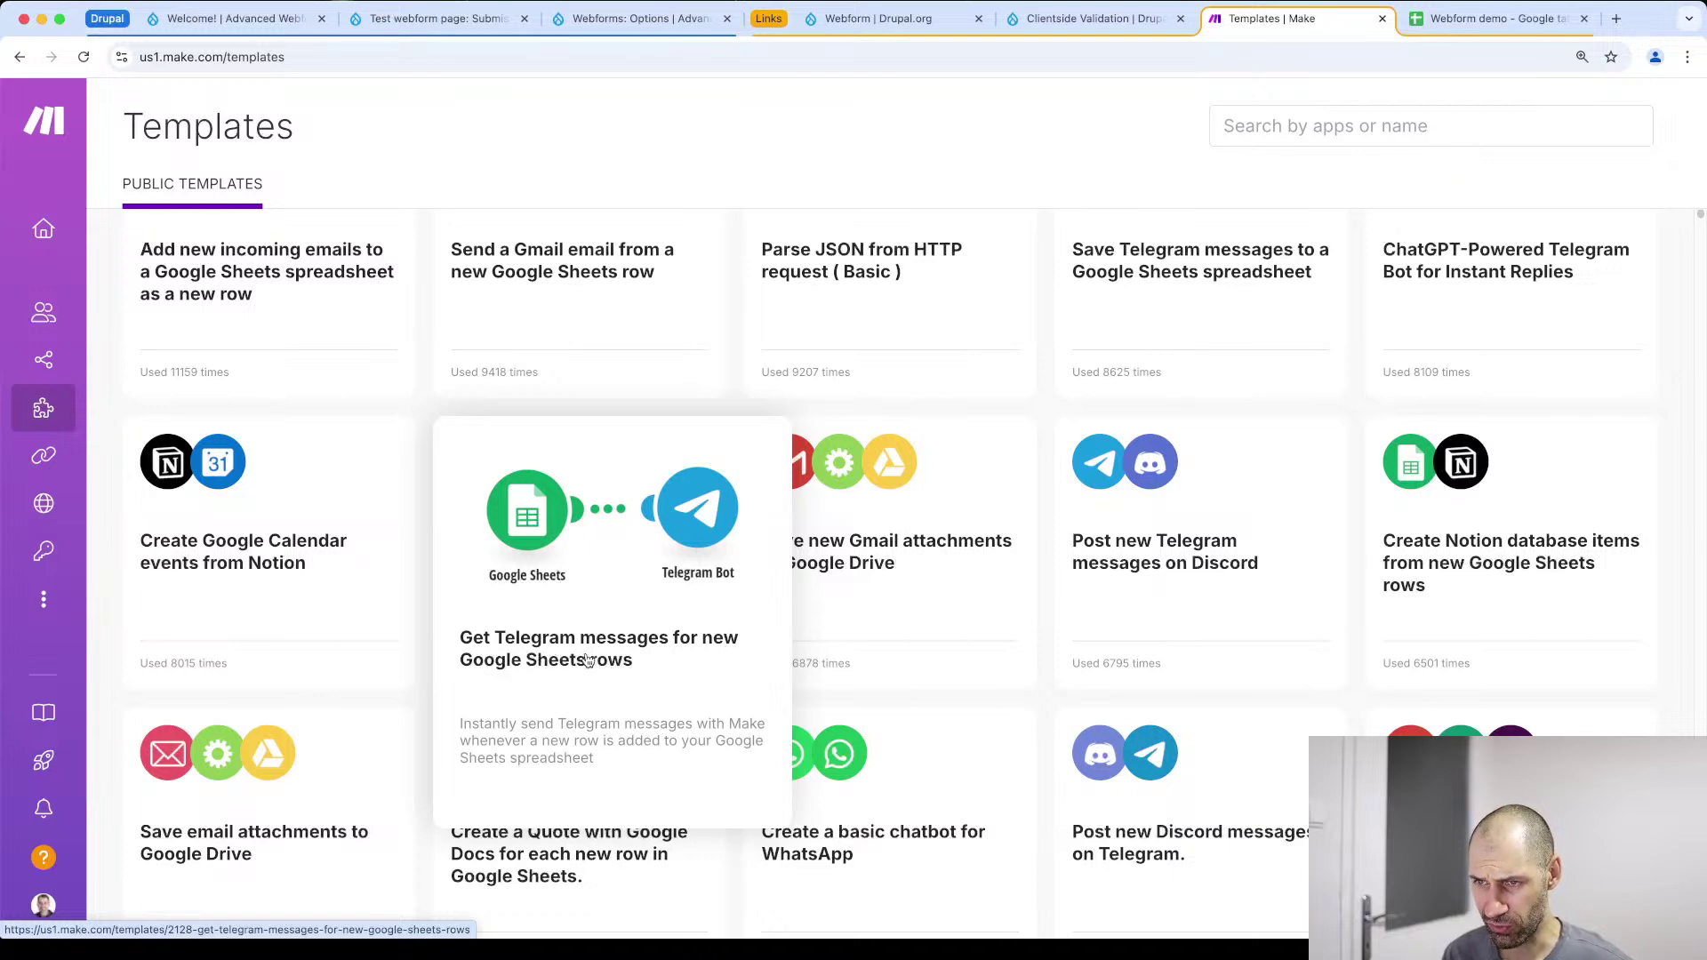
{"action": "scroll", "coordinate": [1422, 604], "scroll_direction": "down", "scroll_amount": 1}
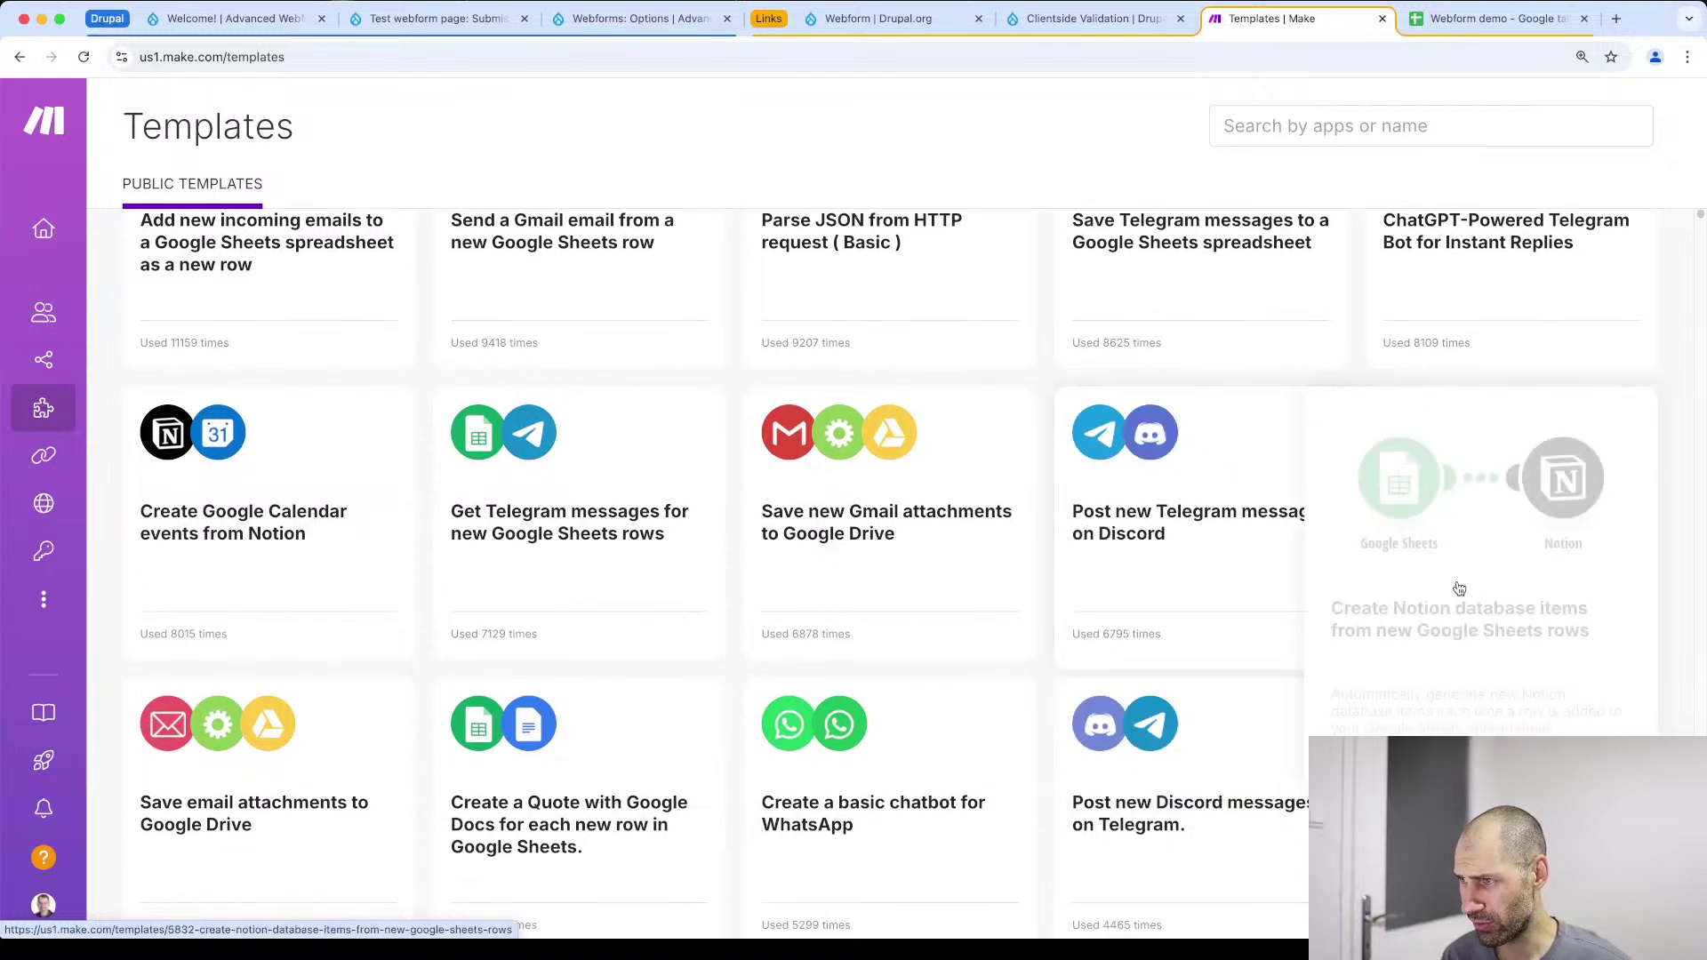
{"action": "scroll", "coordinate": [1452, 549], "scroll_direction": "down", "scroll_amount": 5}
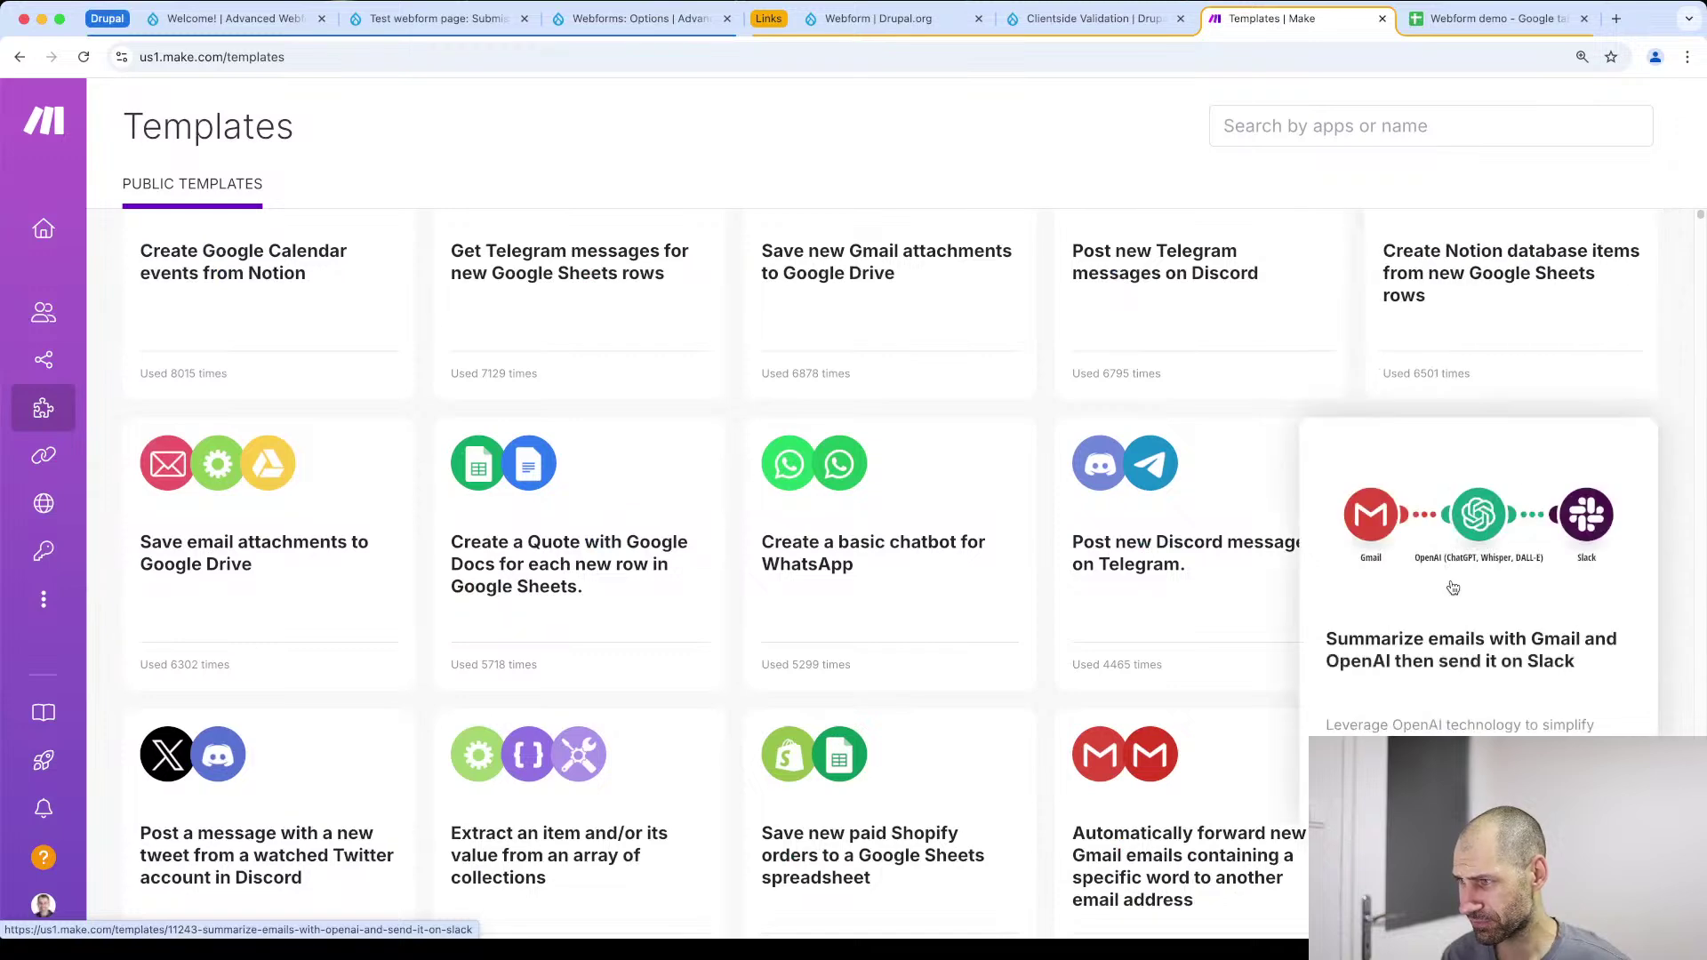
{"action": "scroll", "coordinate": [1437, 409], "scroll_direction": "down", "scroll_amount": 3}
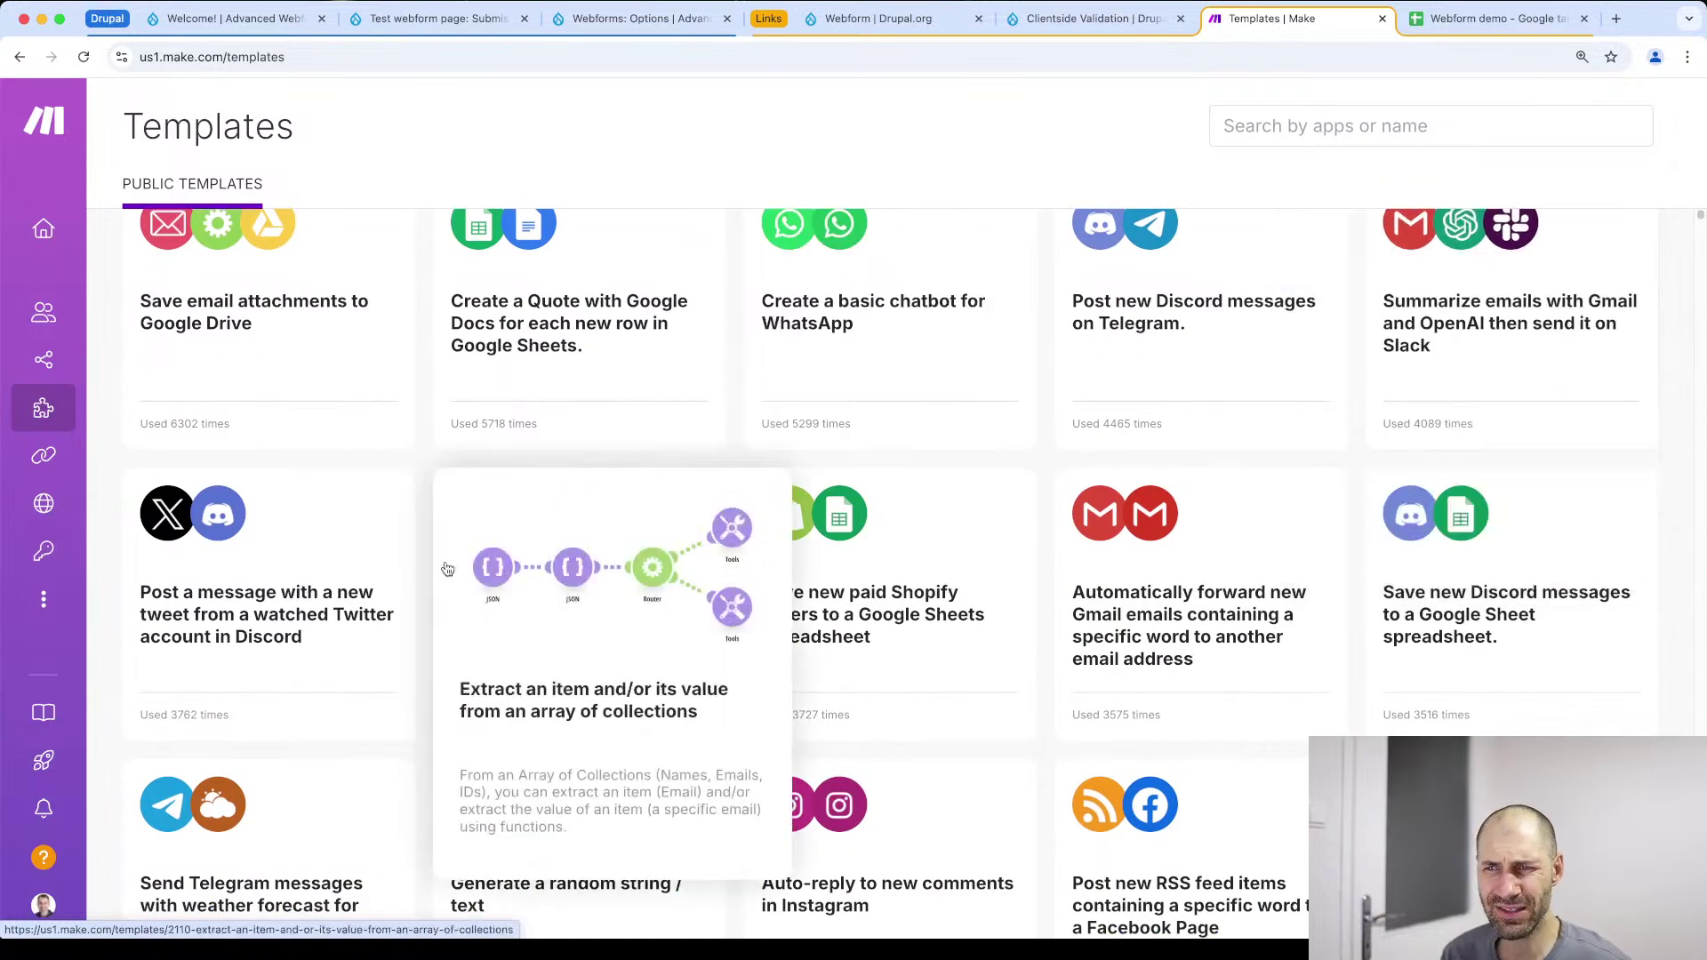
{"action": "scroll", "coordinate": [458, 569], "scroll_direction": "down", "scroll_amount": 1}
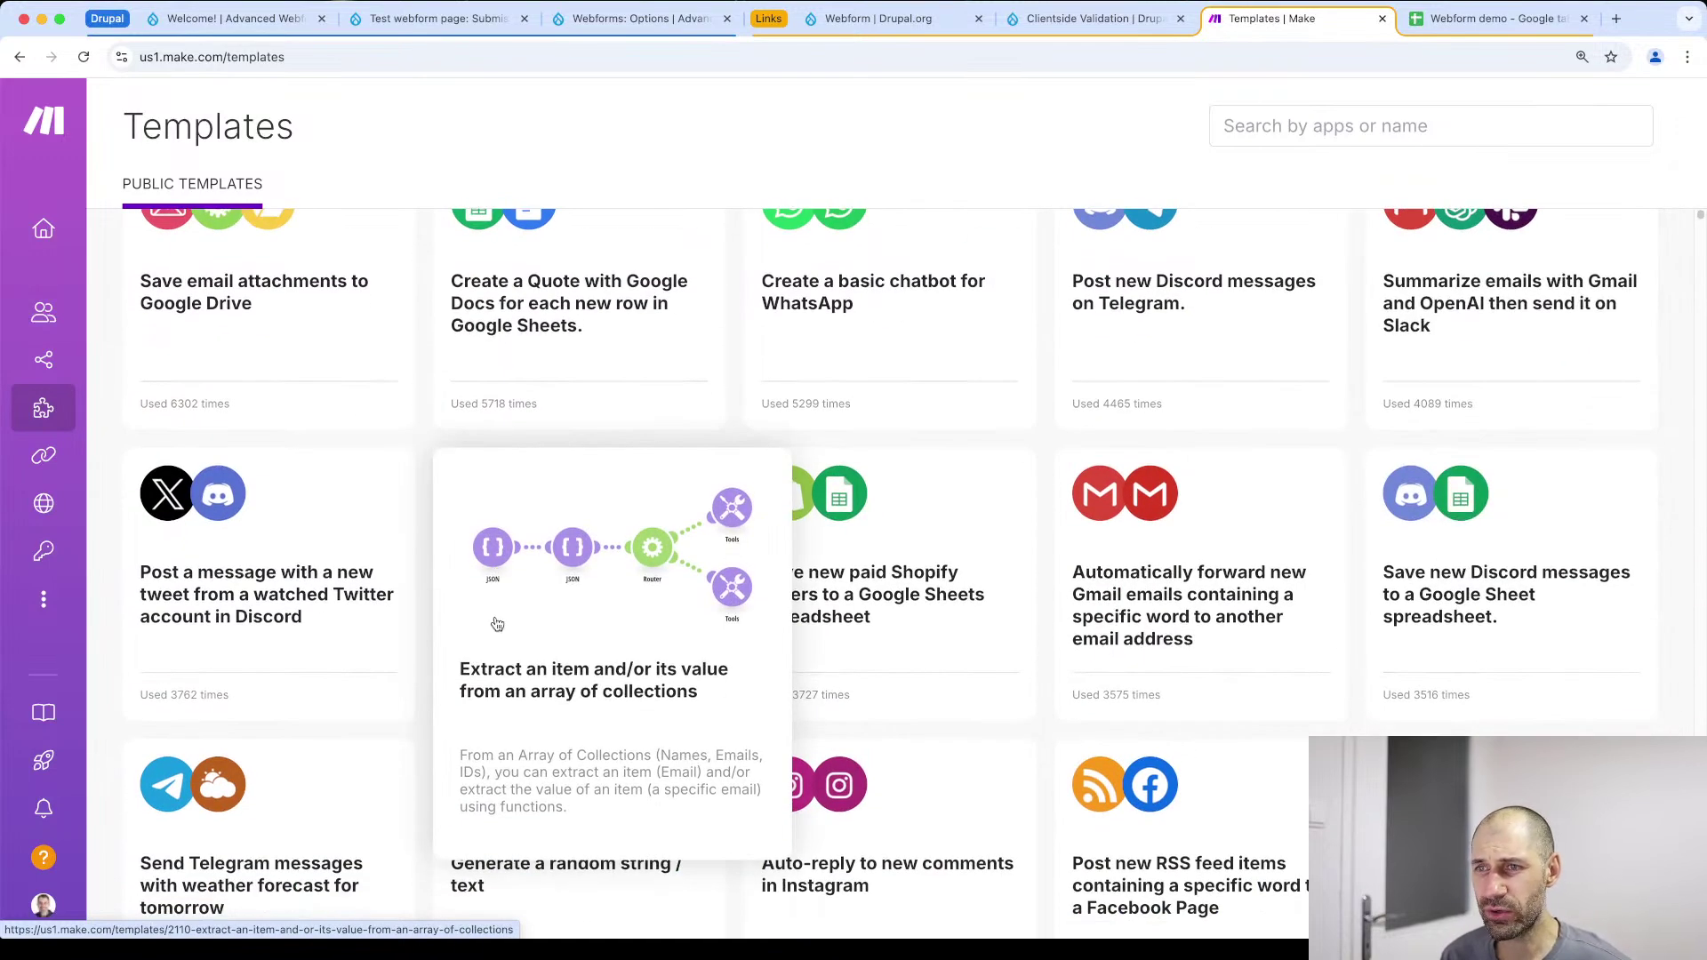
{"action": "scroll", "coordinate": [497, 620], "scroll_direction": "down", "scroll_amount": 3}
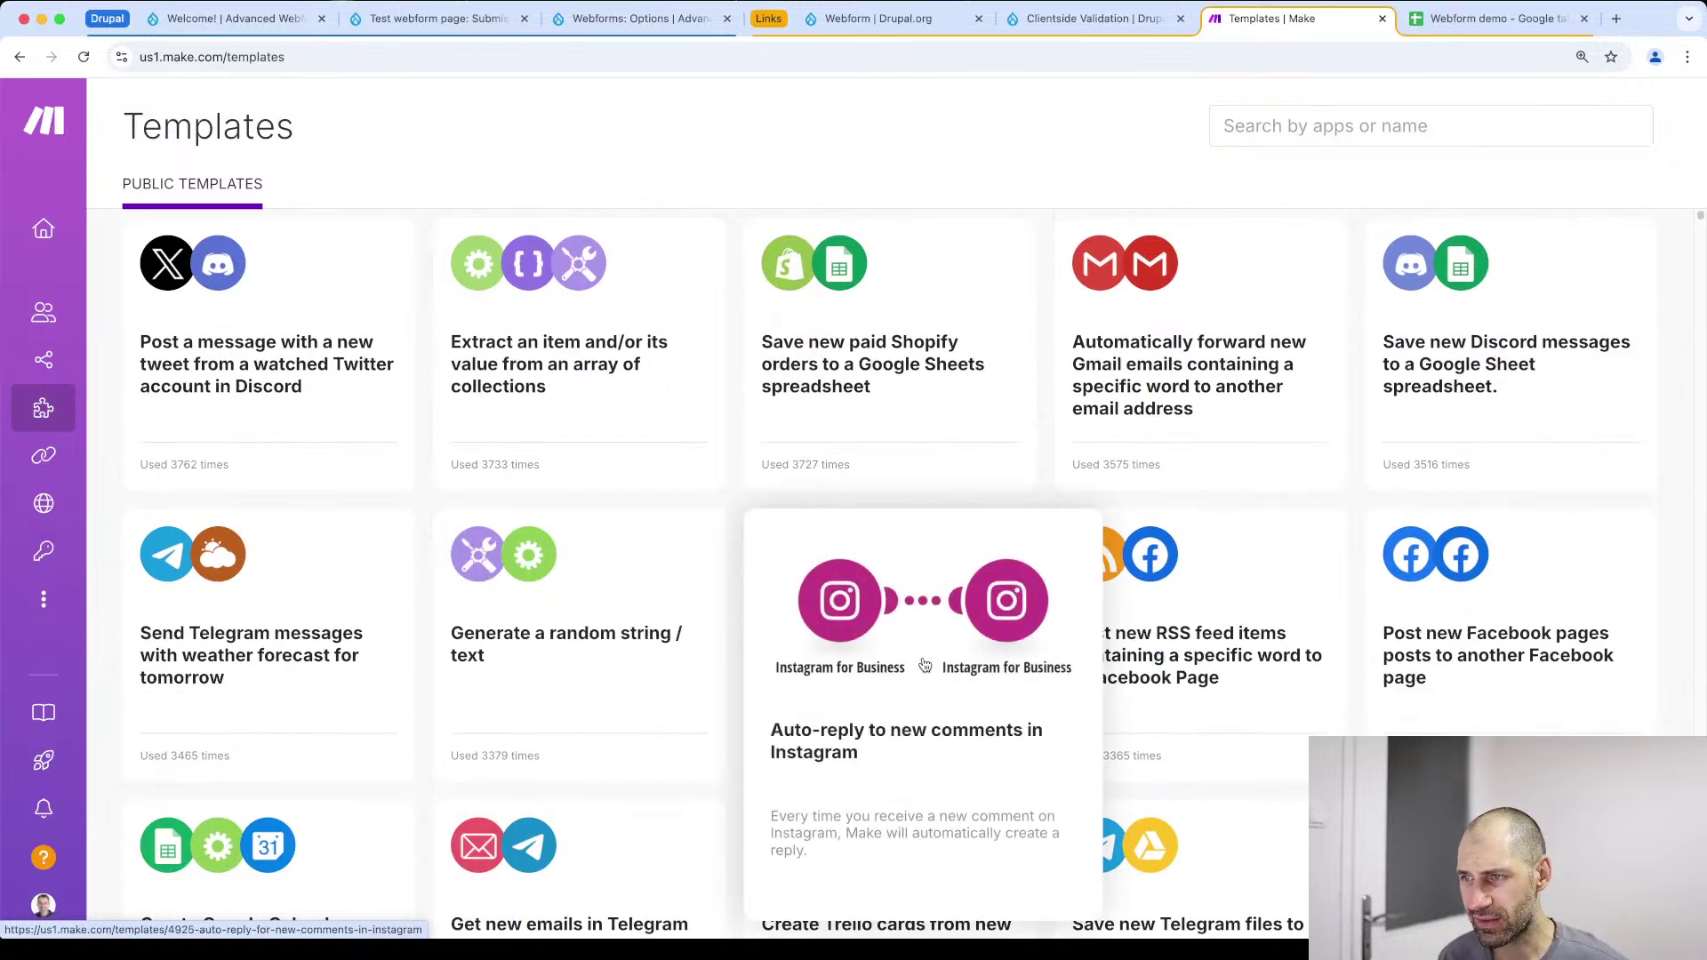
{"action": "scroll", "coordinate": [920, 652], "scroll_direction": "down", "scroll_amount": 2}
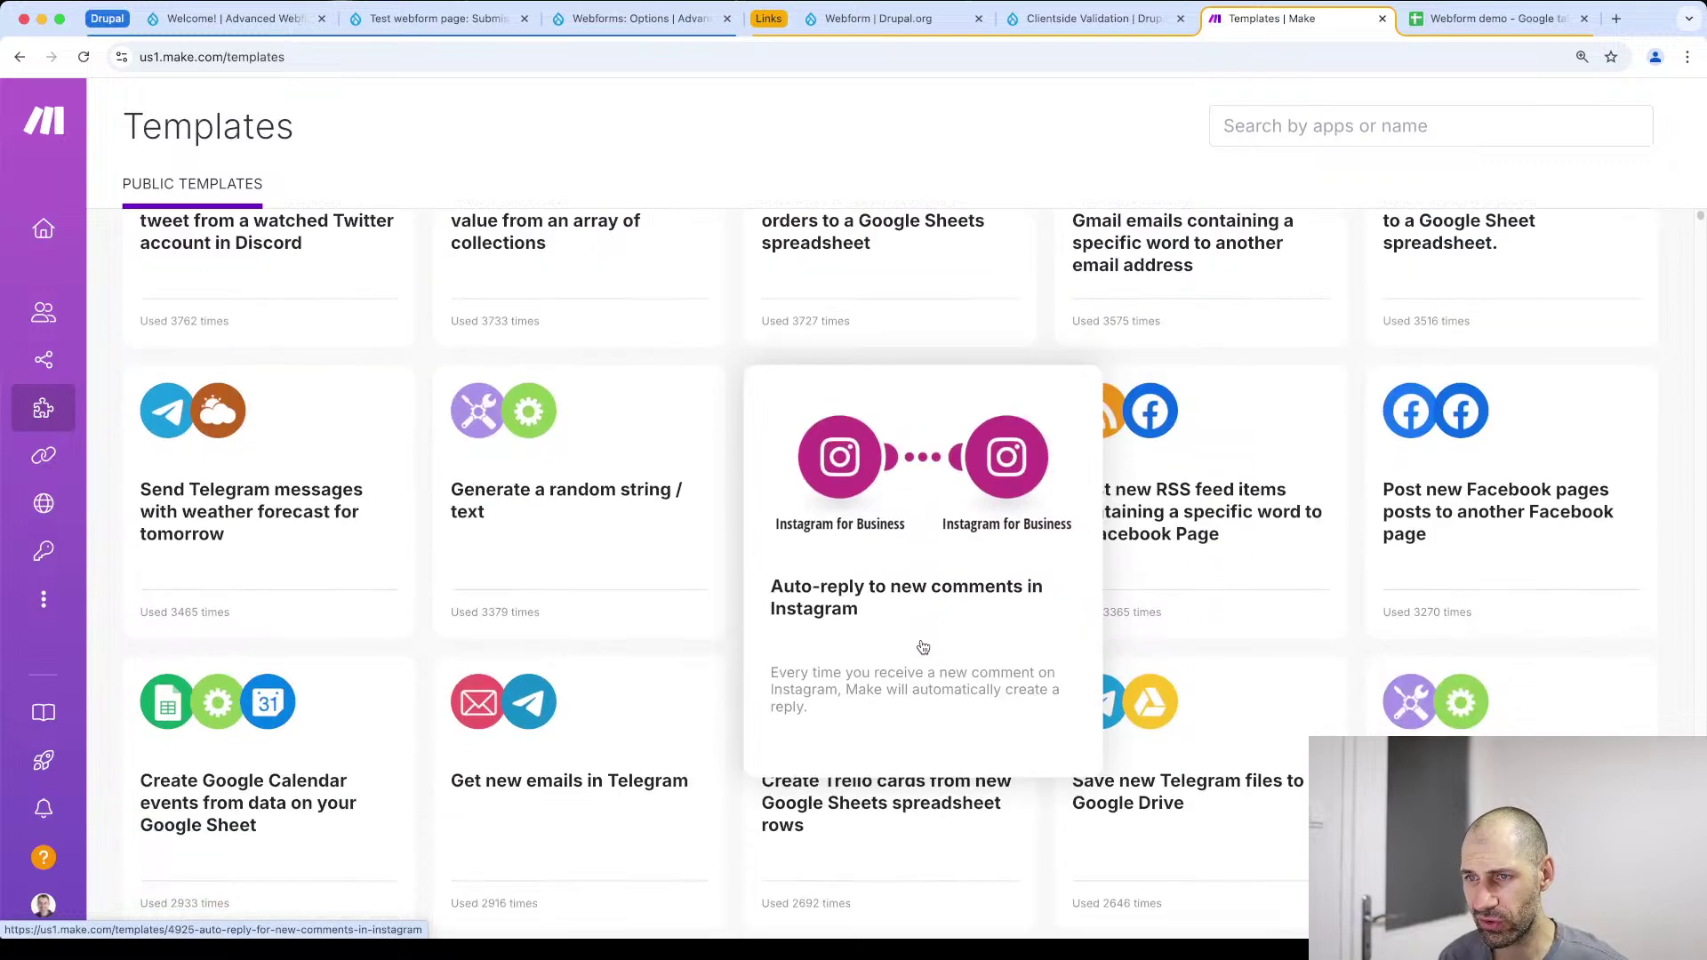
{"action": "scroll", "coordinate": [481, 695], "scroll_direction": "down", "scroll_amount": 2}
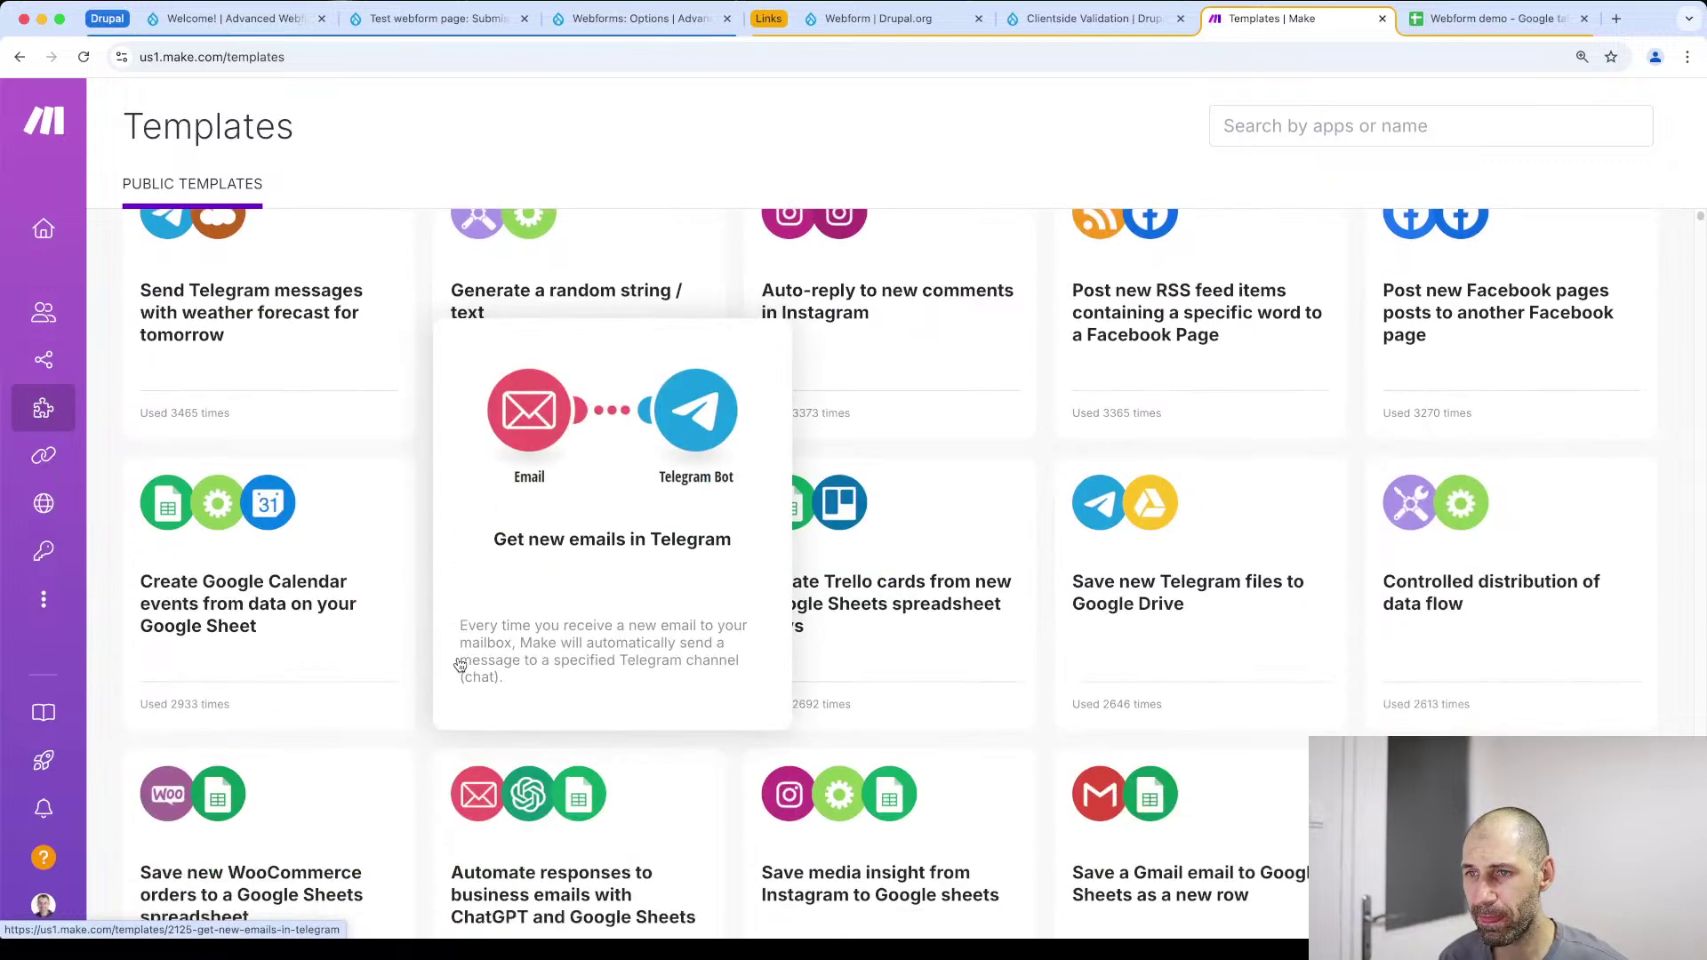
{"action": "scroll", "coordinate": [370, 585], "scroll_direction": "down", "scroll_amount": 2}
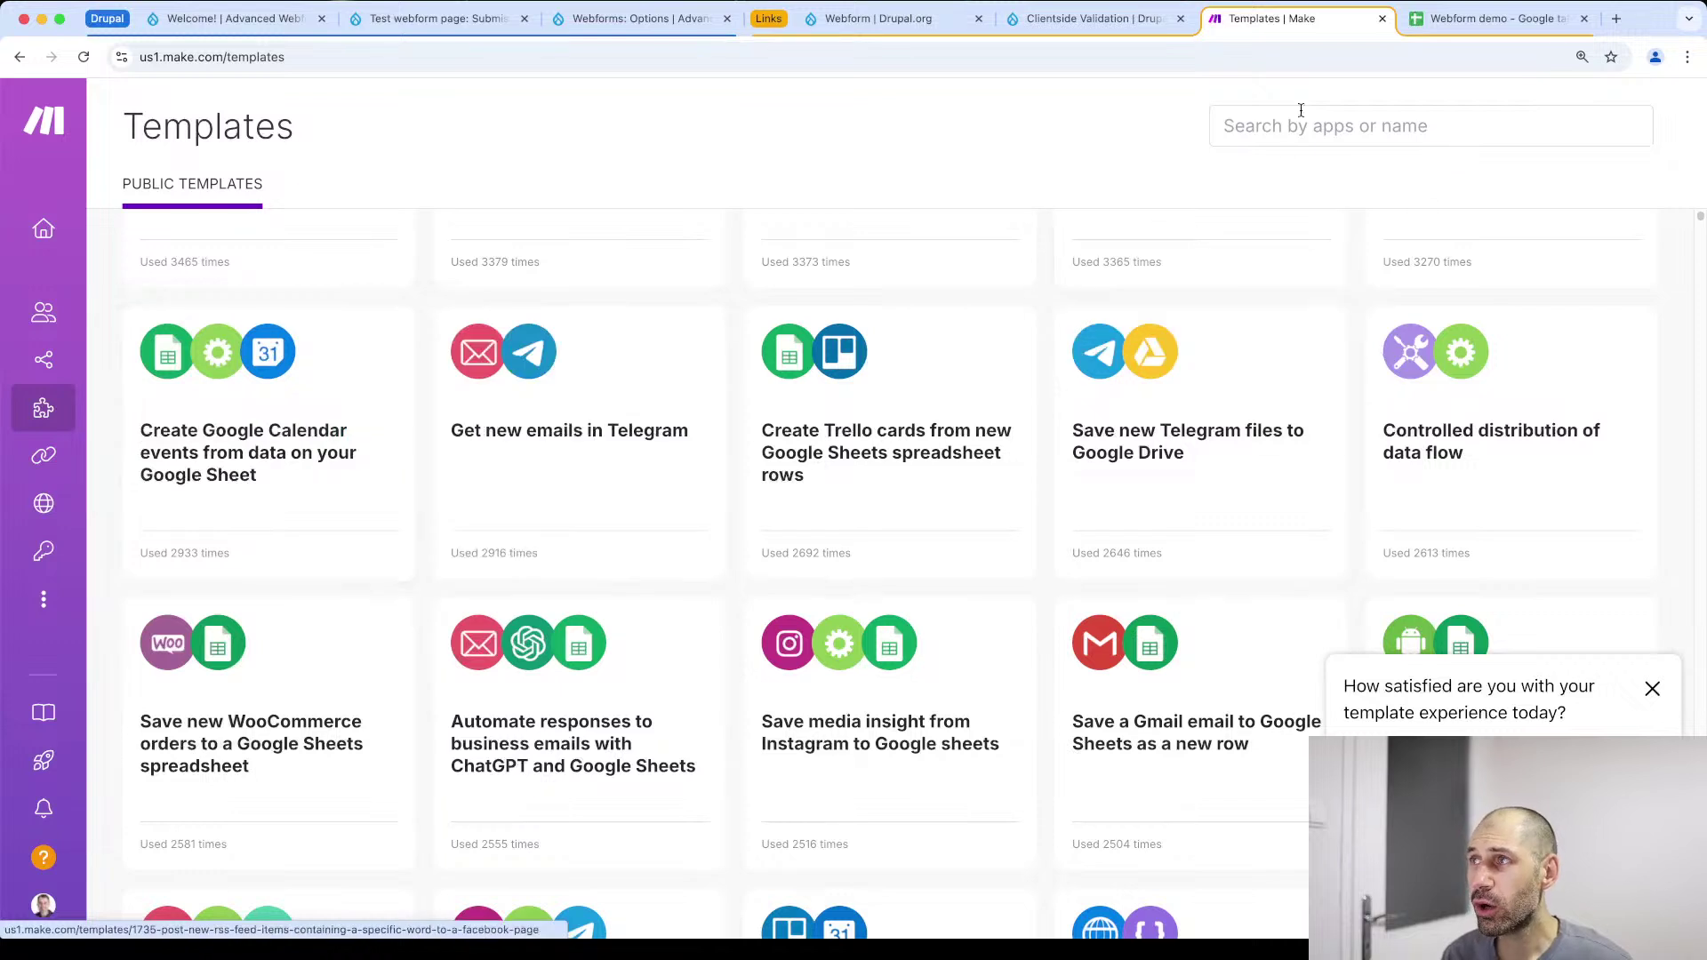
{"action": "left_click", "coordinate": [1477, 26]}
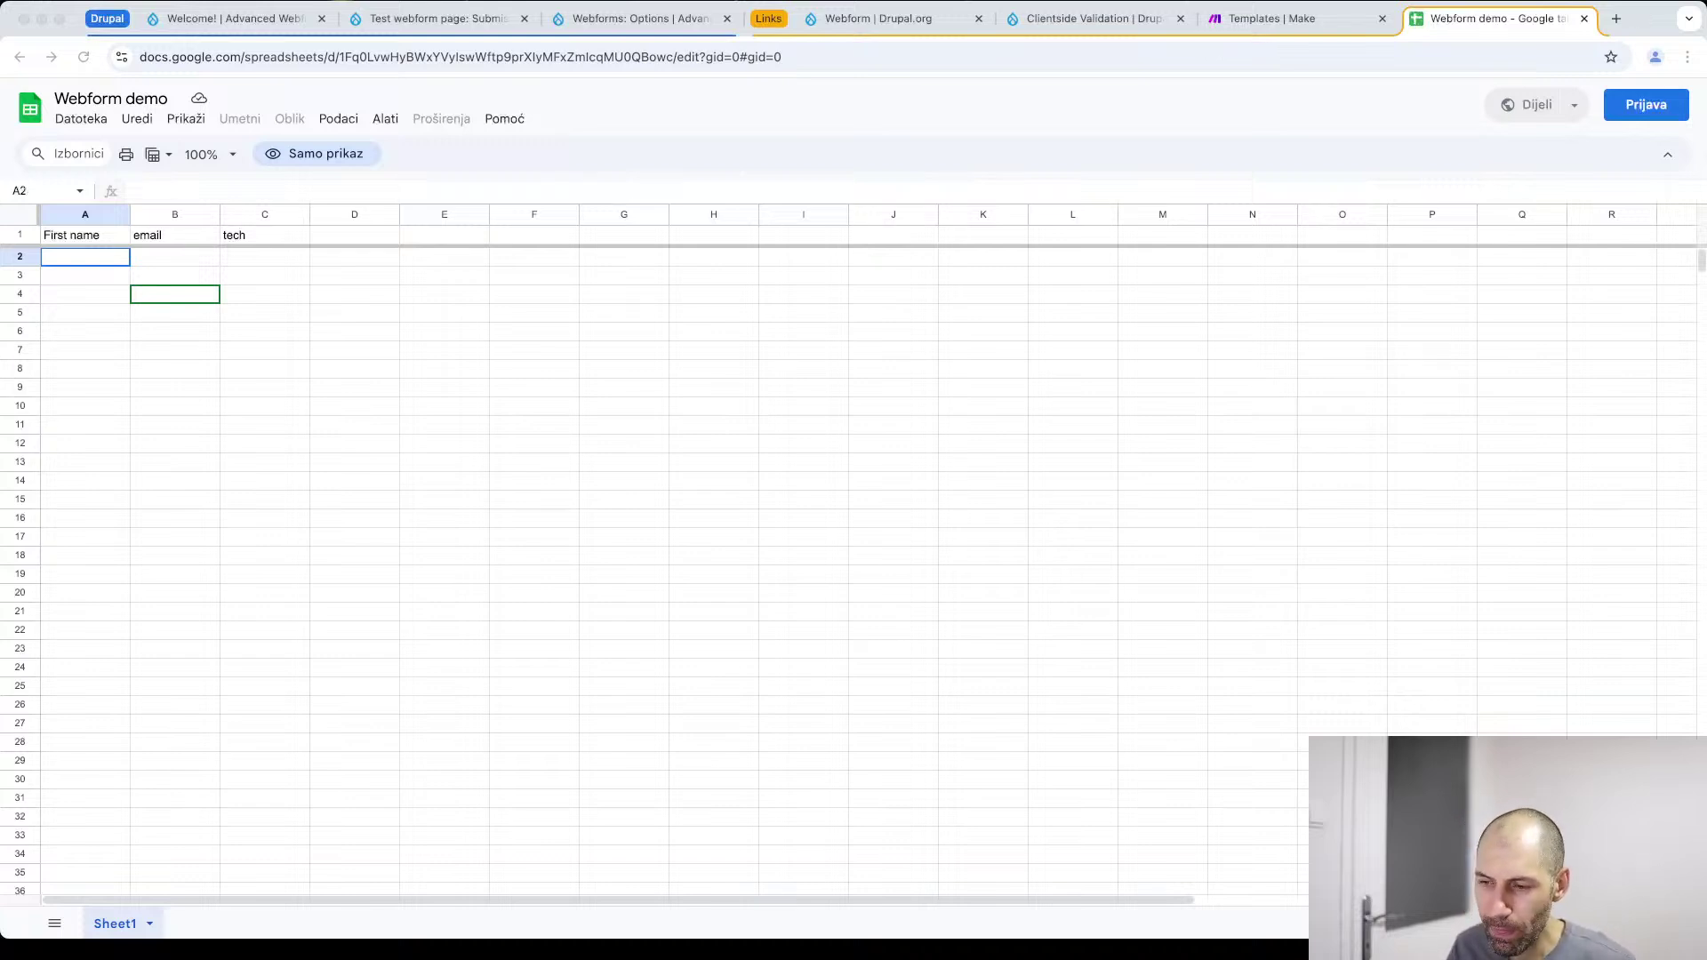
Switch back to the 'Templates | Make' browser tab
{"action": "left_click", "coordinate": [1271, 19]}
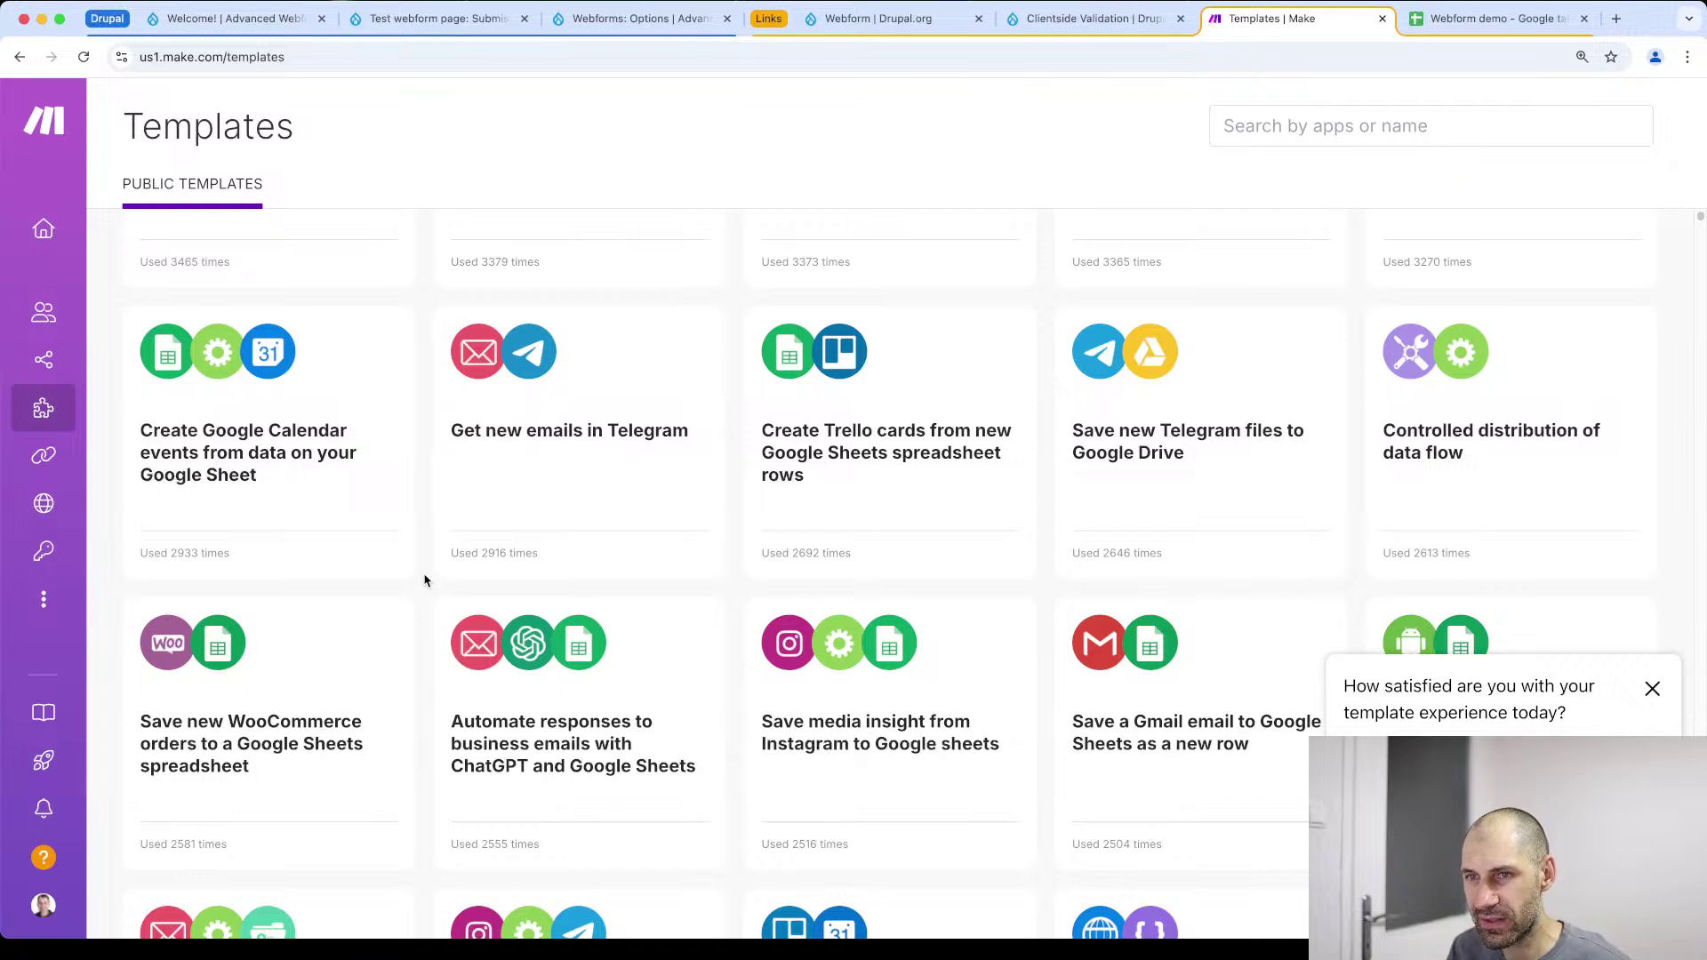
Close the template satisfaction popup and go to Make's Scenarios list from the sidebar
{"action": "left_click", "coordinate": [1651, 688]}
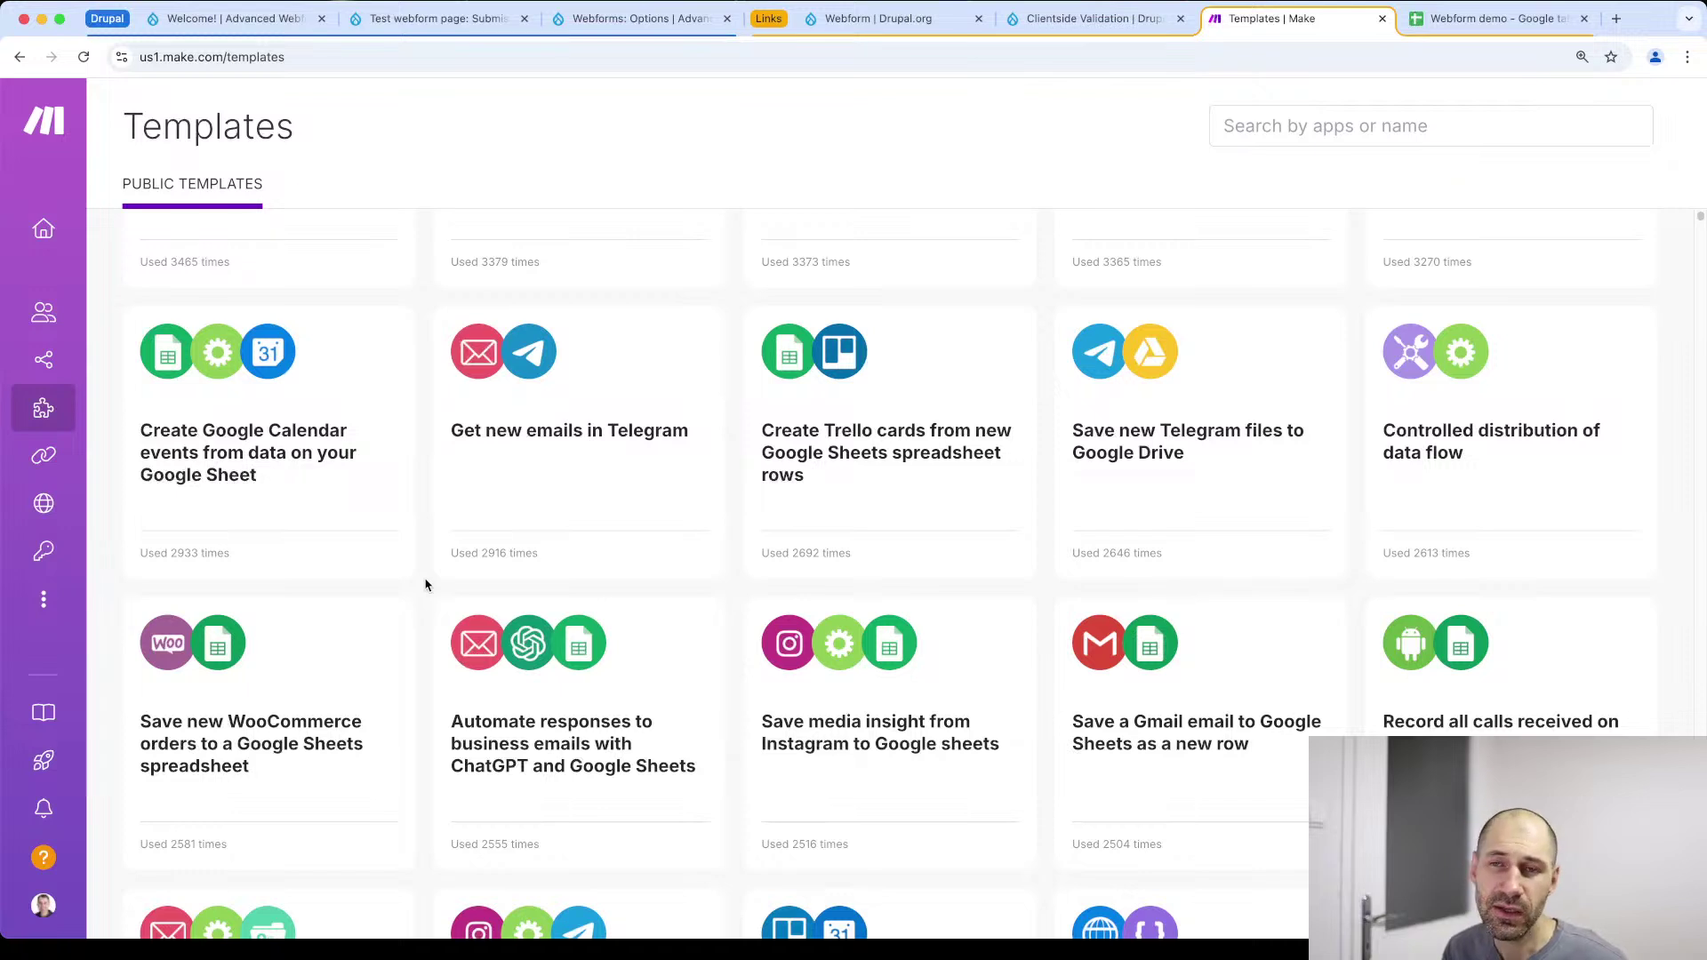
{"action": "mouse_move", "coordinate": [34, 428]}
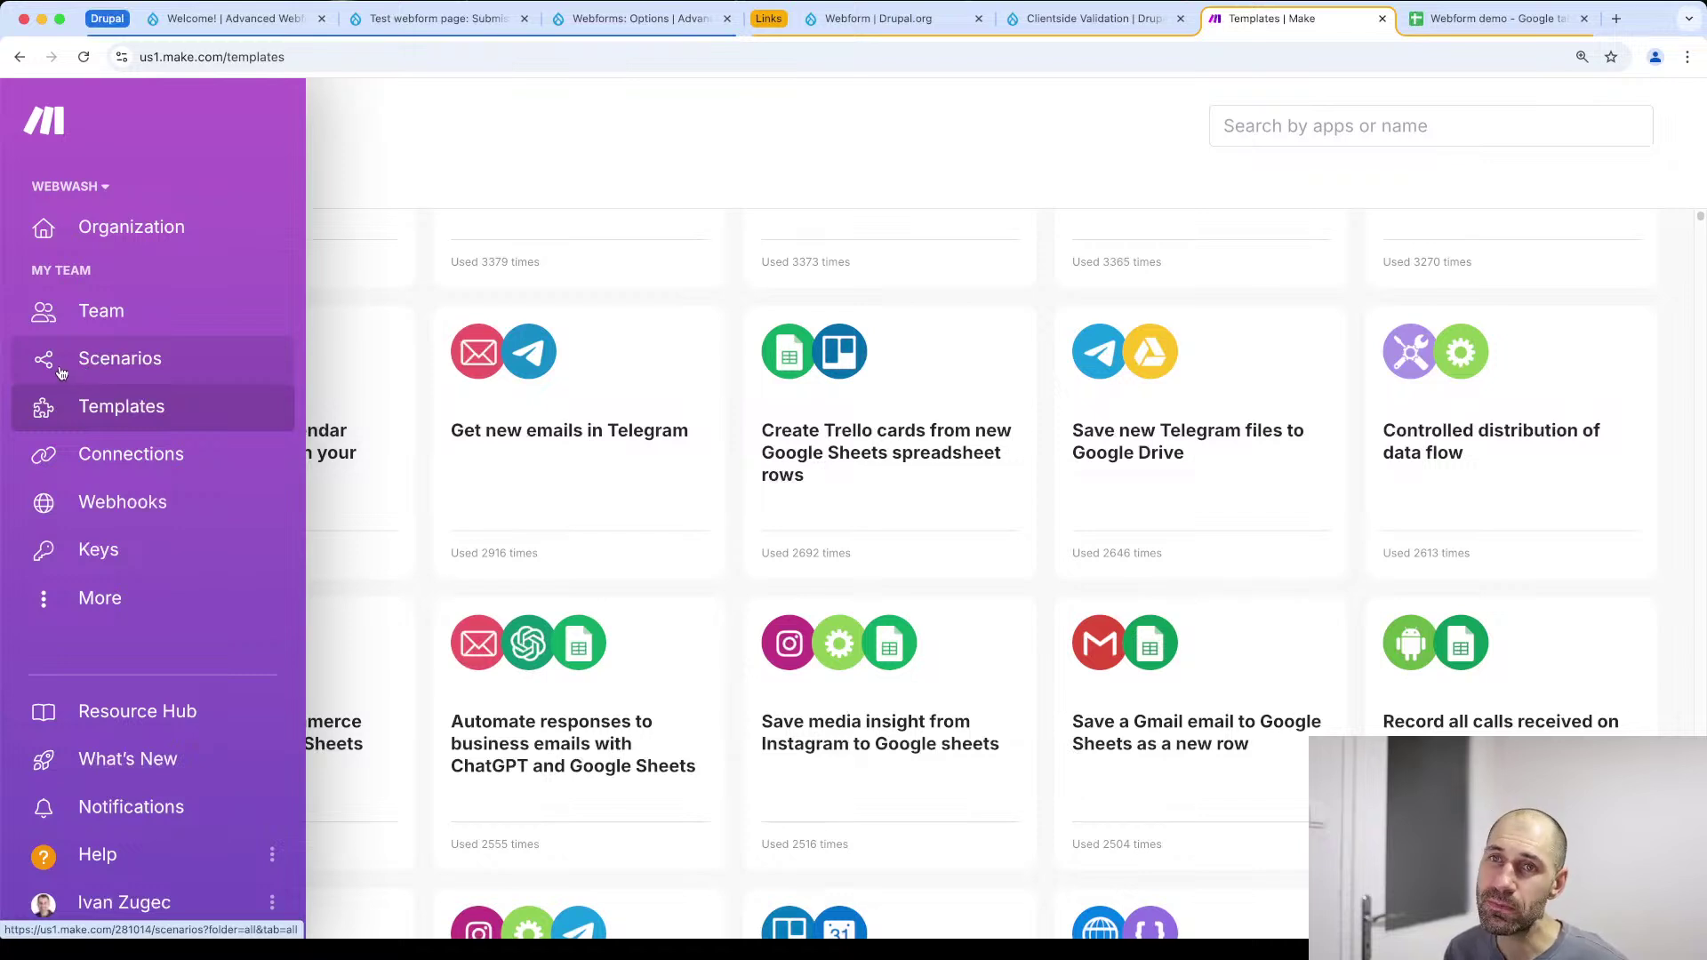
{"action": "left_click", "coordinate": [128, 368]}
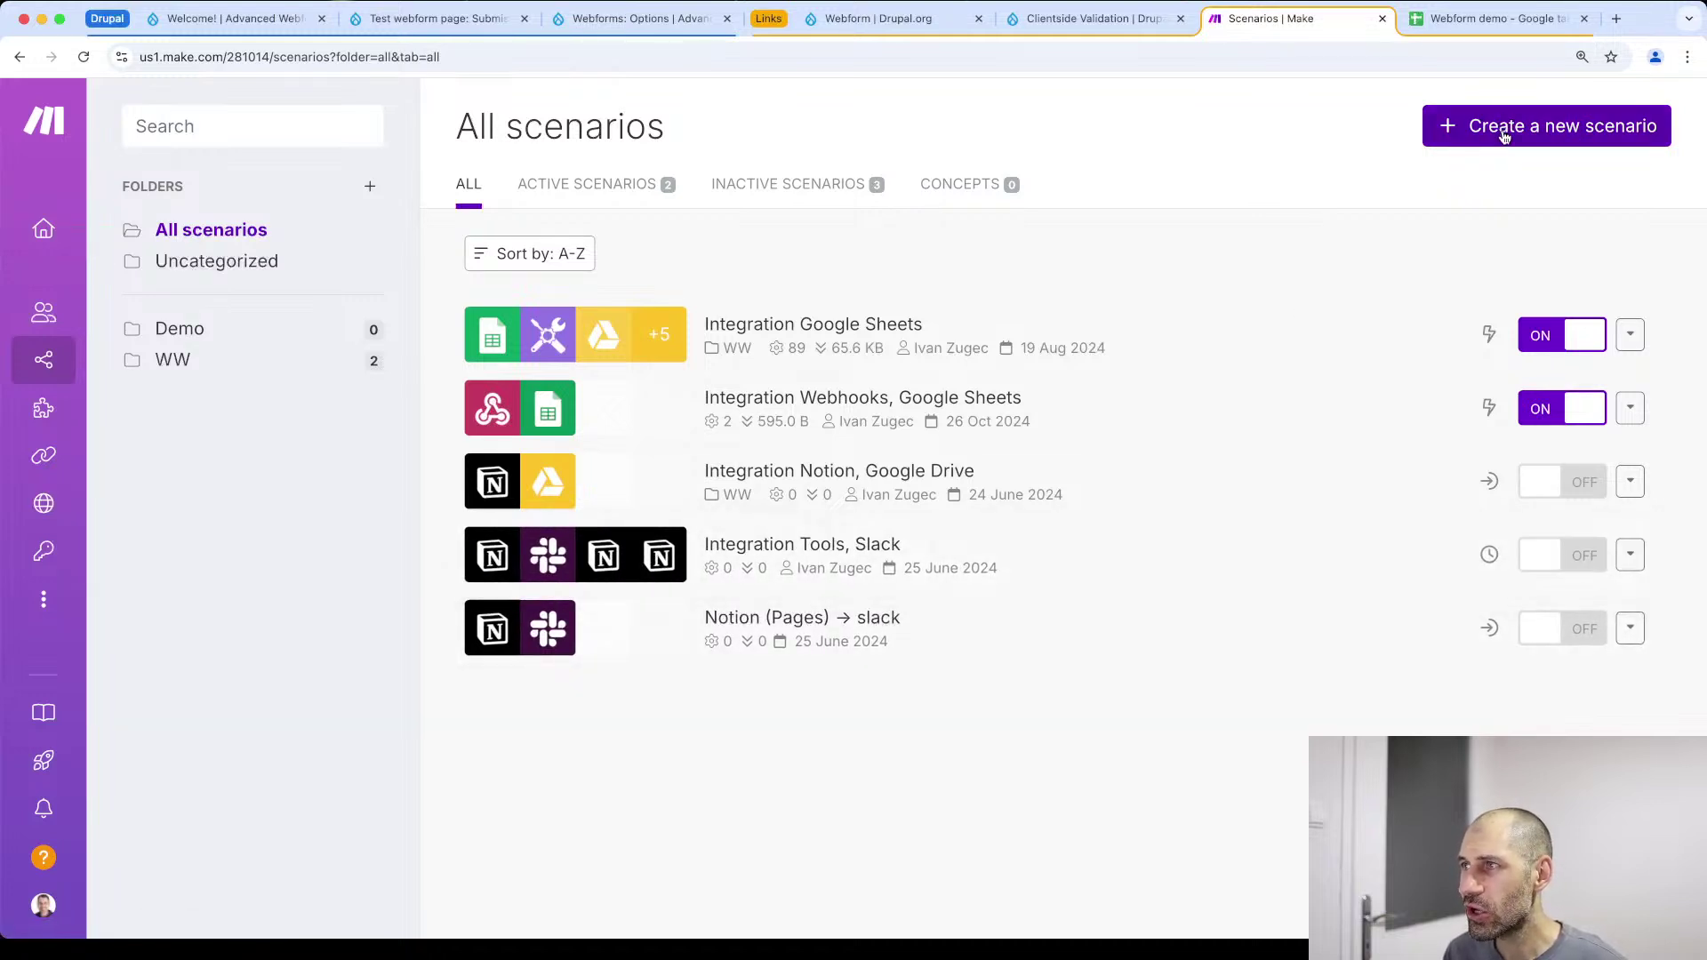
Create a new scenario with a Webhooks Custom webhook trigger and pick the Webform demo hook
{"action": "left_click", "coordinate": [1502, 135]}
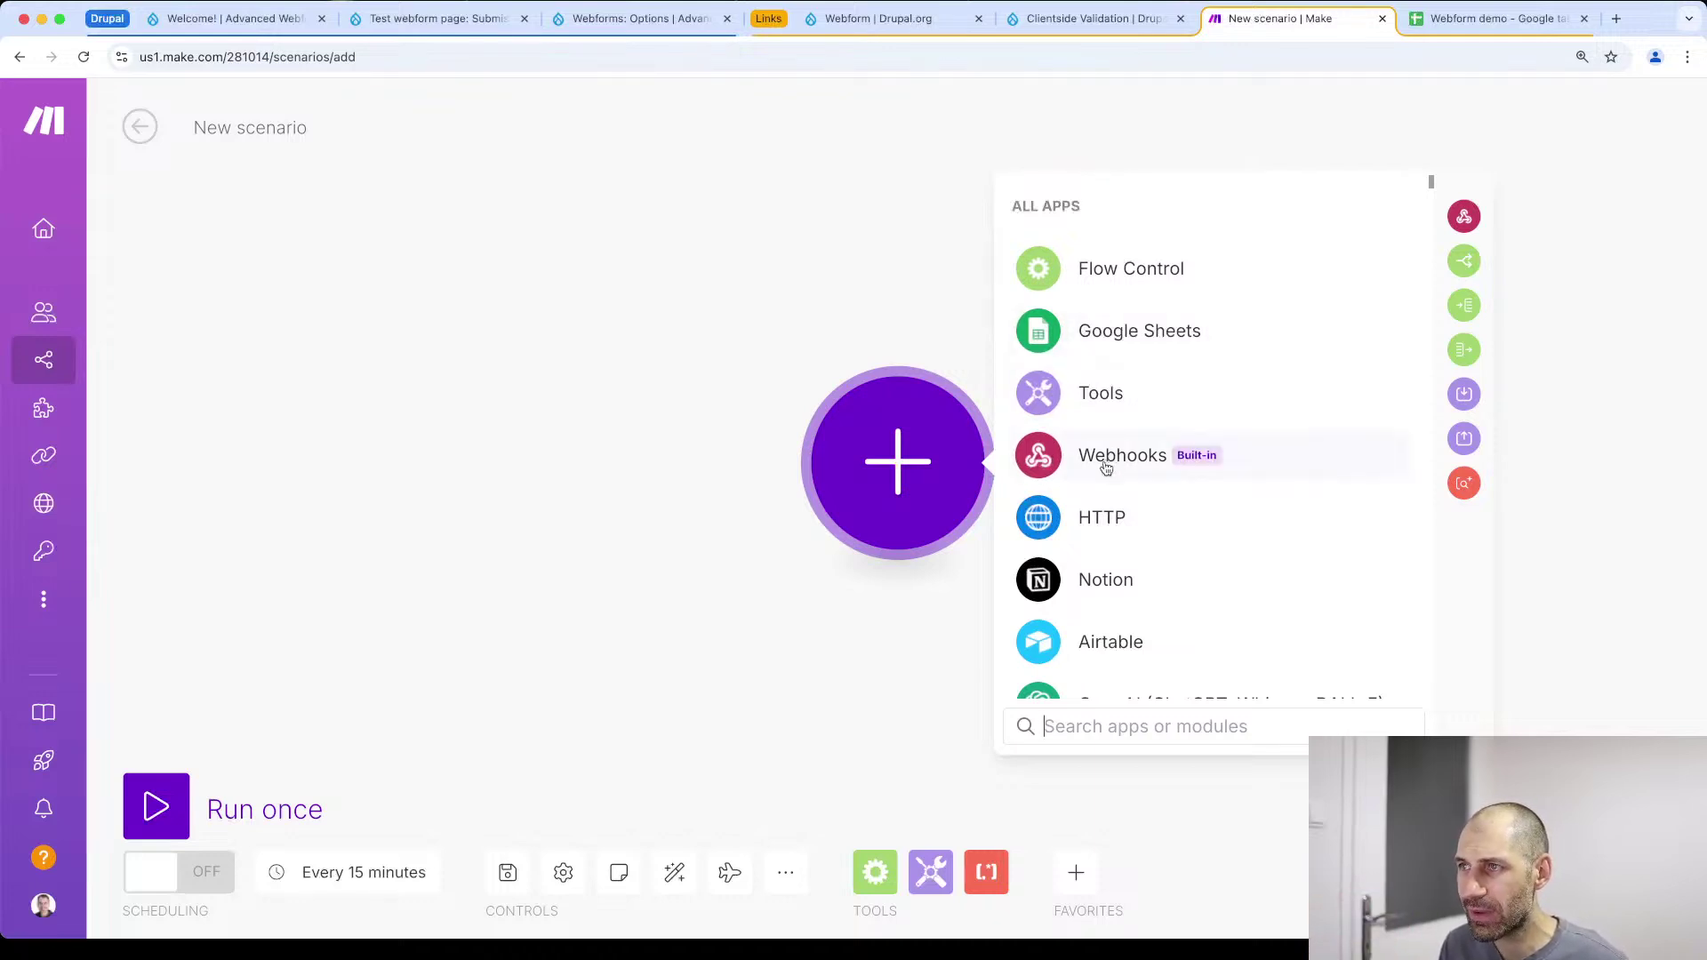
{"action": "left_click", "coordinate": [1105, 468]}
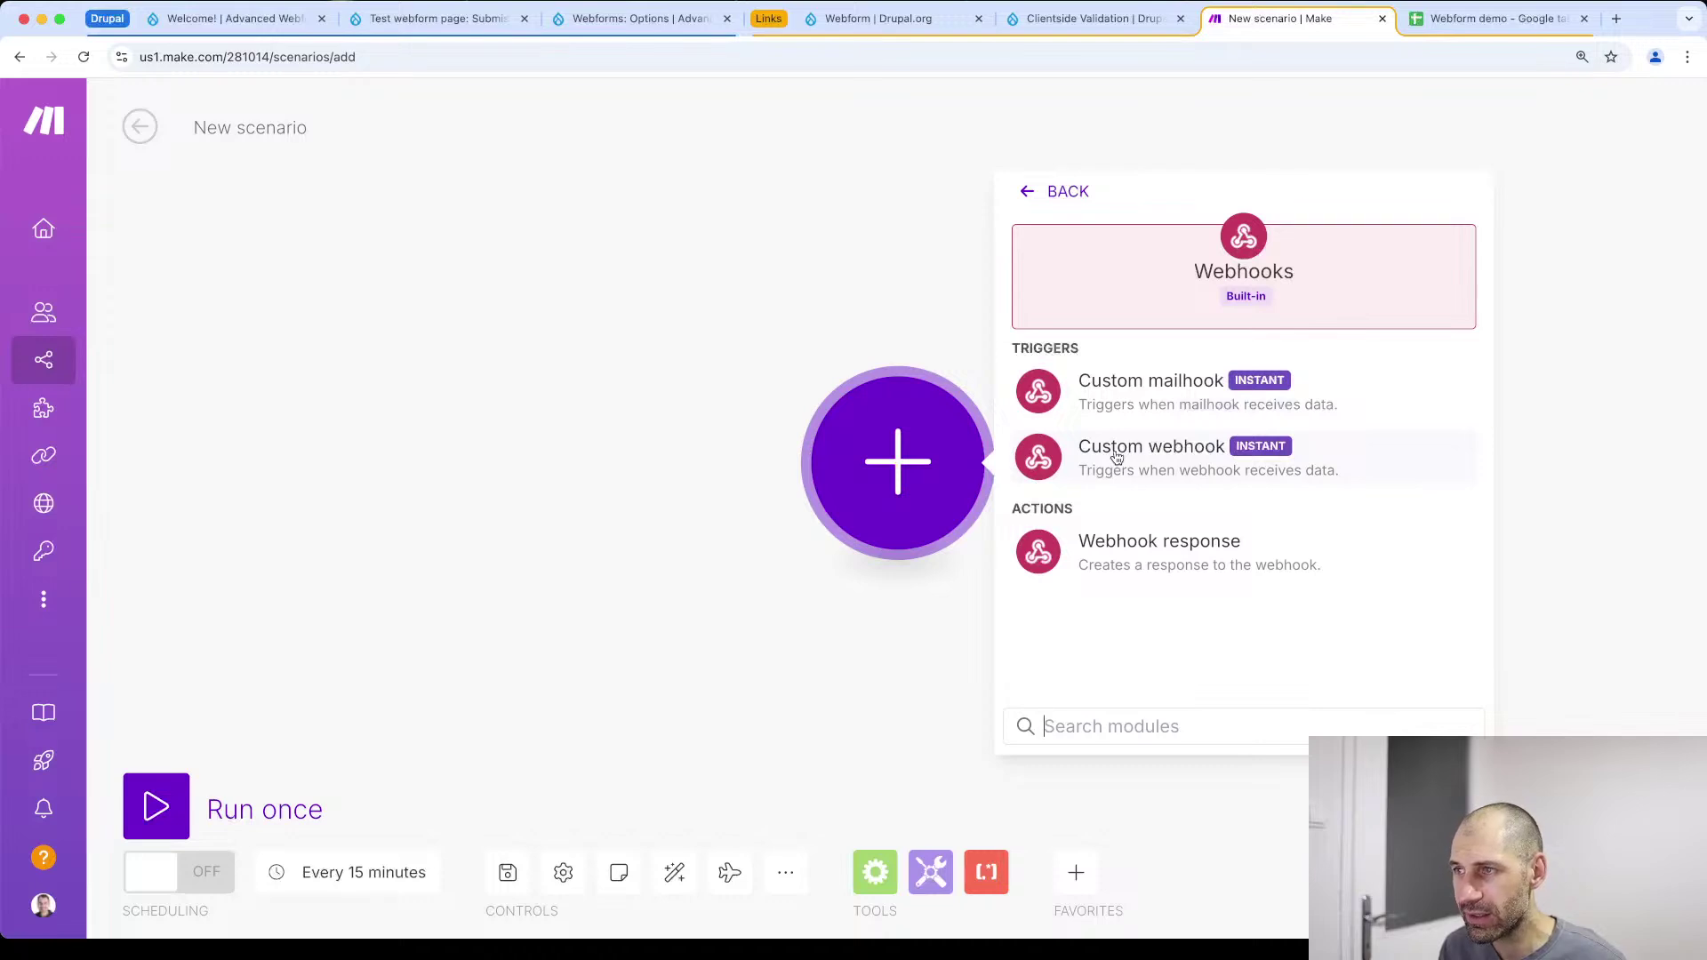
{"action": "left_click", "coordinate": [1117, 456]}
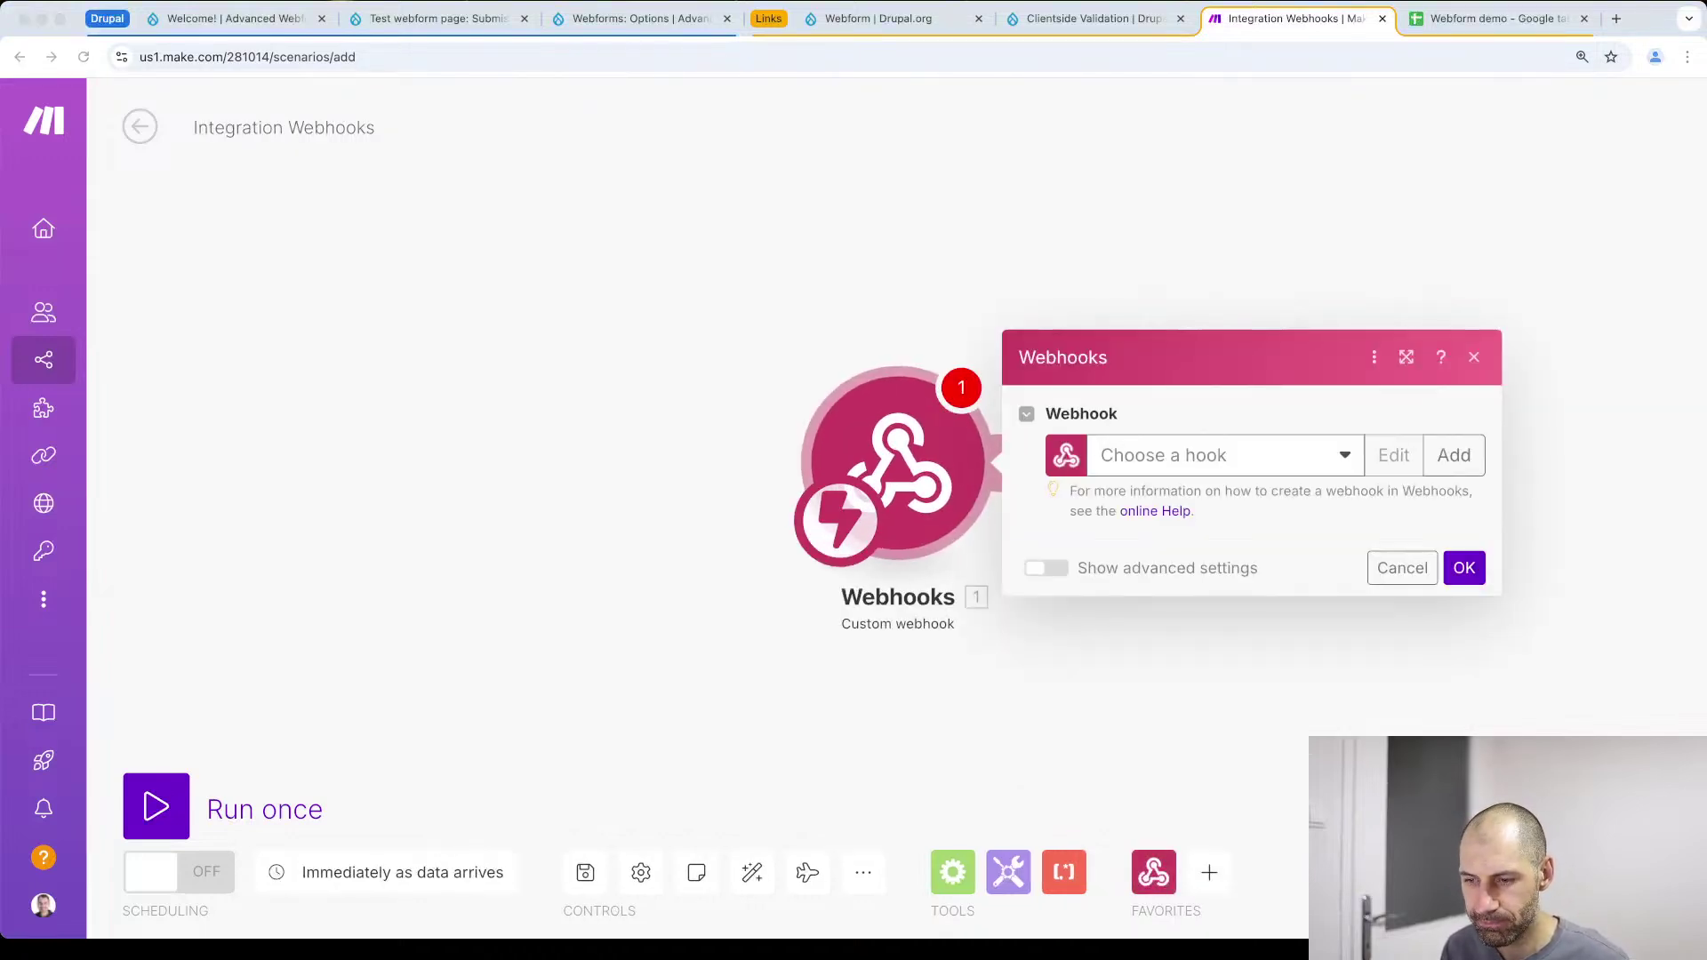
{"action": "left_click", "coordinate": [1258, 458]}
{"action": "left_click", "coordinate": [1240, 455]}
{"action": "left_click", "coordinate": [1198, 469]}
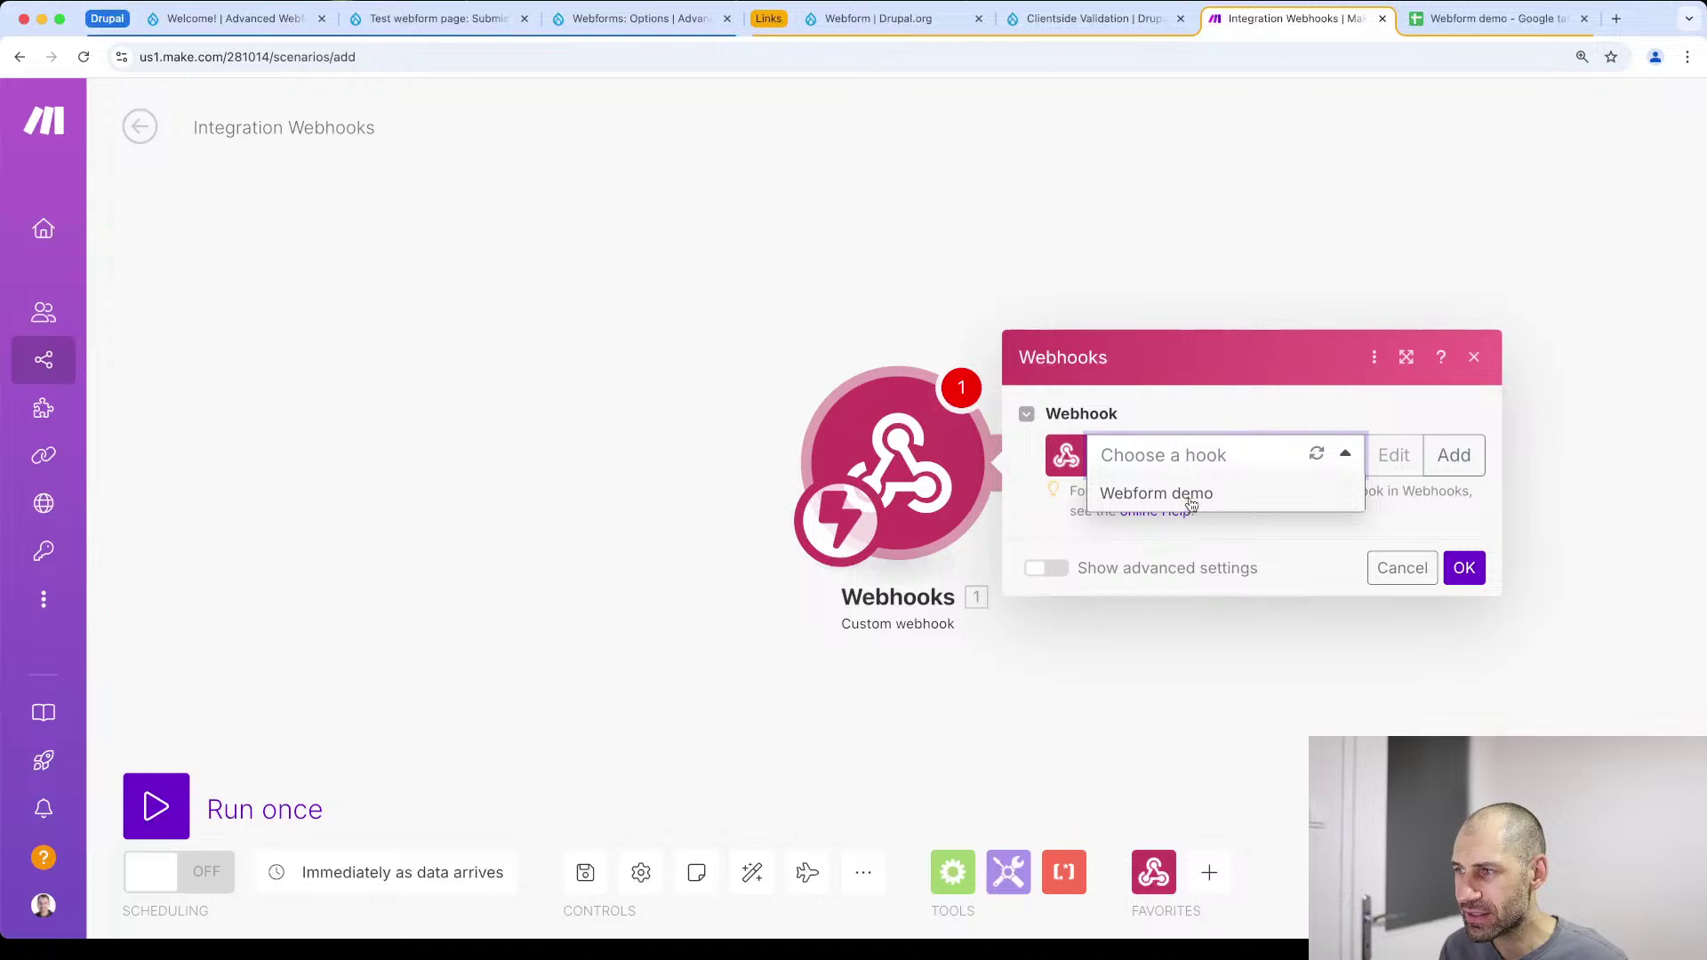
{"action": "left_click", "coordinate": [1215, 495]}
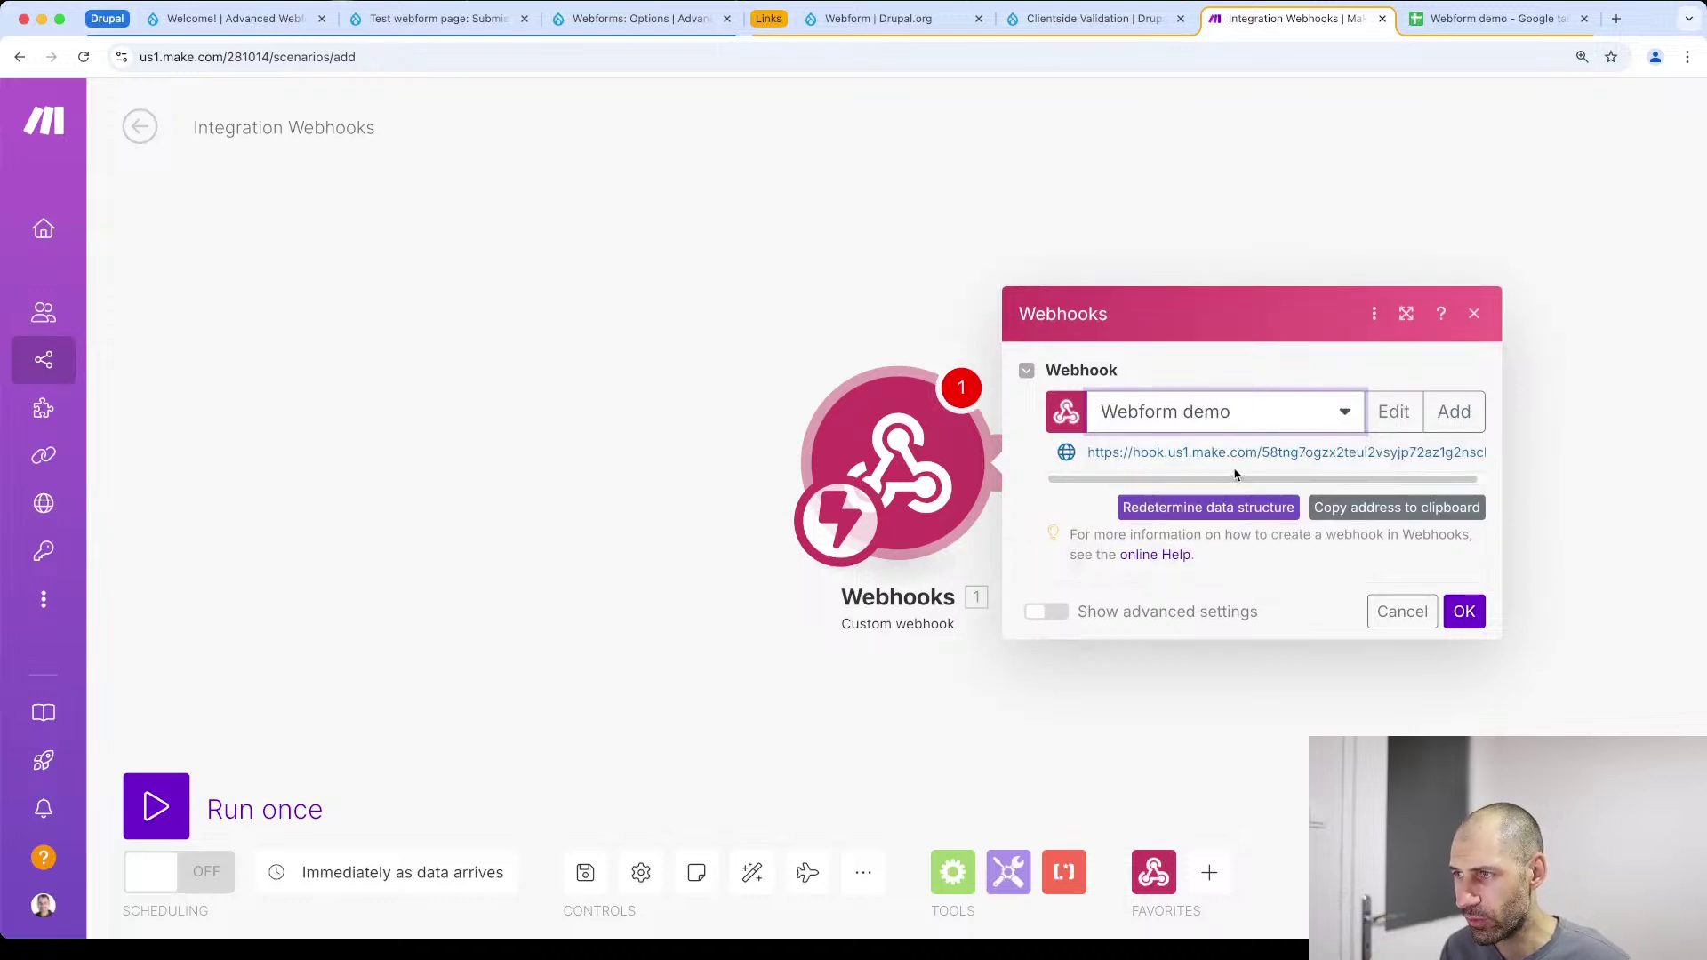
Cancel the new-webhook dialog, discard the Webform demo hook choice, and reopen the trigger's settings
{"action": "left_click", "coordinate": [1452, 415]}
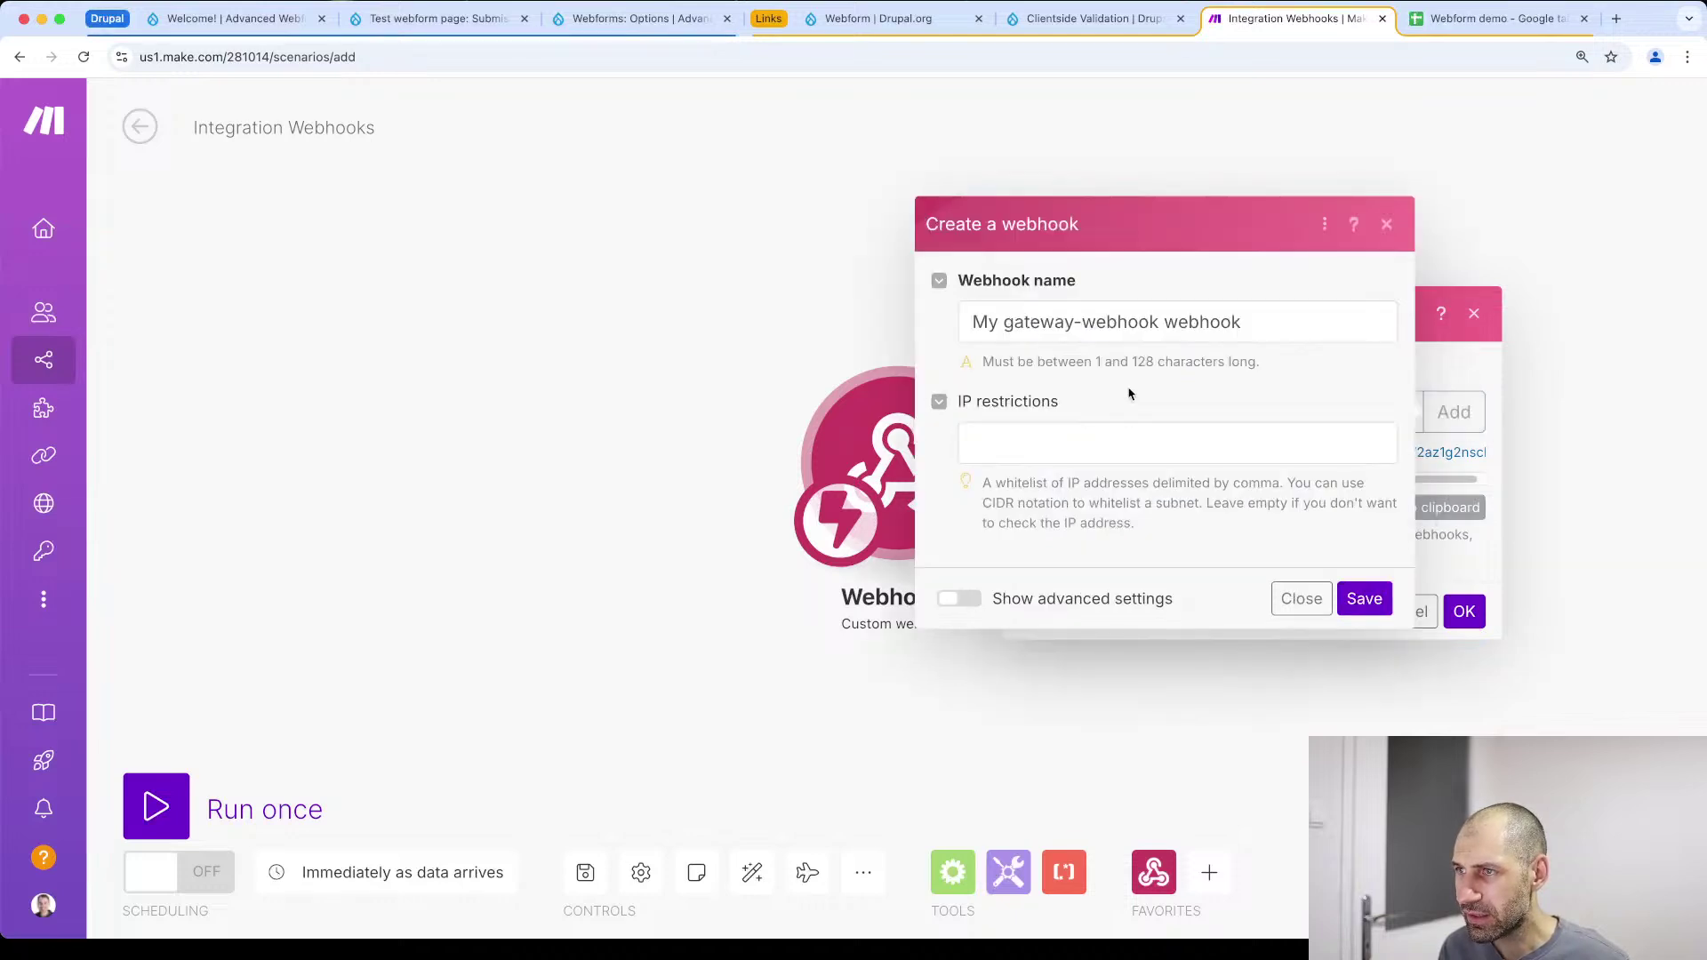
{"action": "left_click", "coordinate": [1301, 598]}
{"action": "left_click", "coordinate": [1261, 418]}
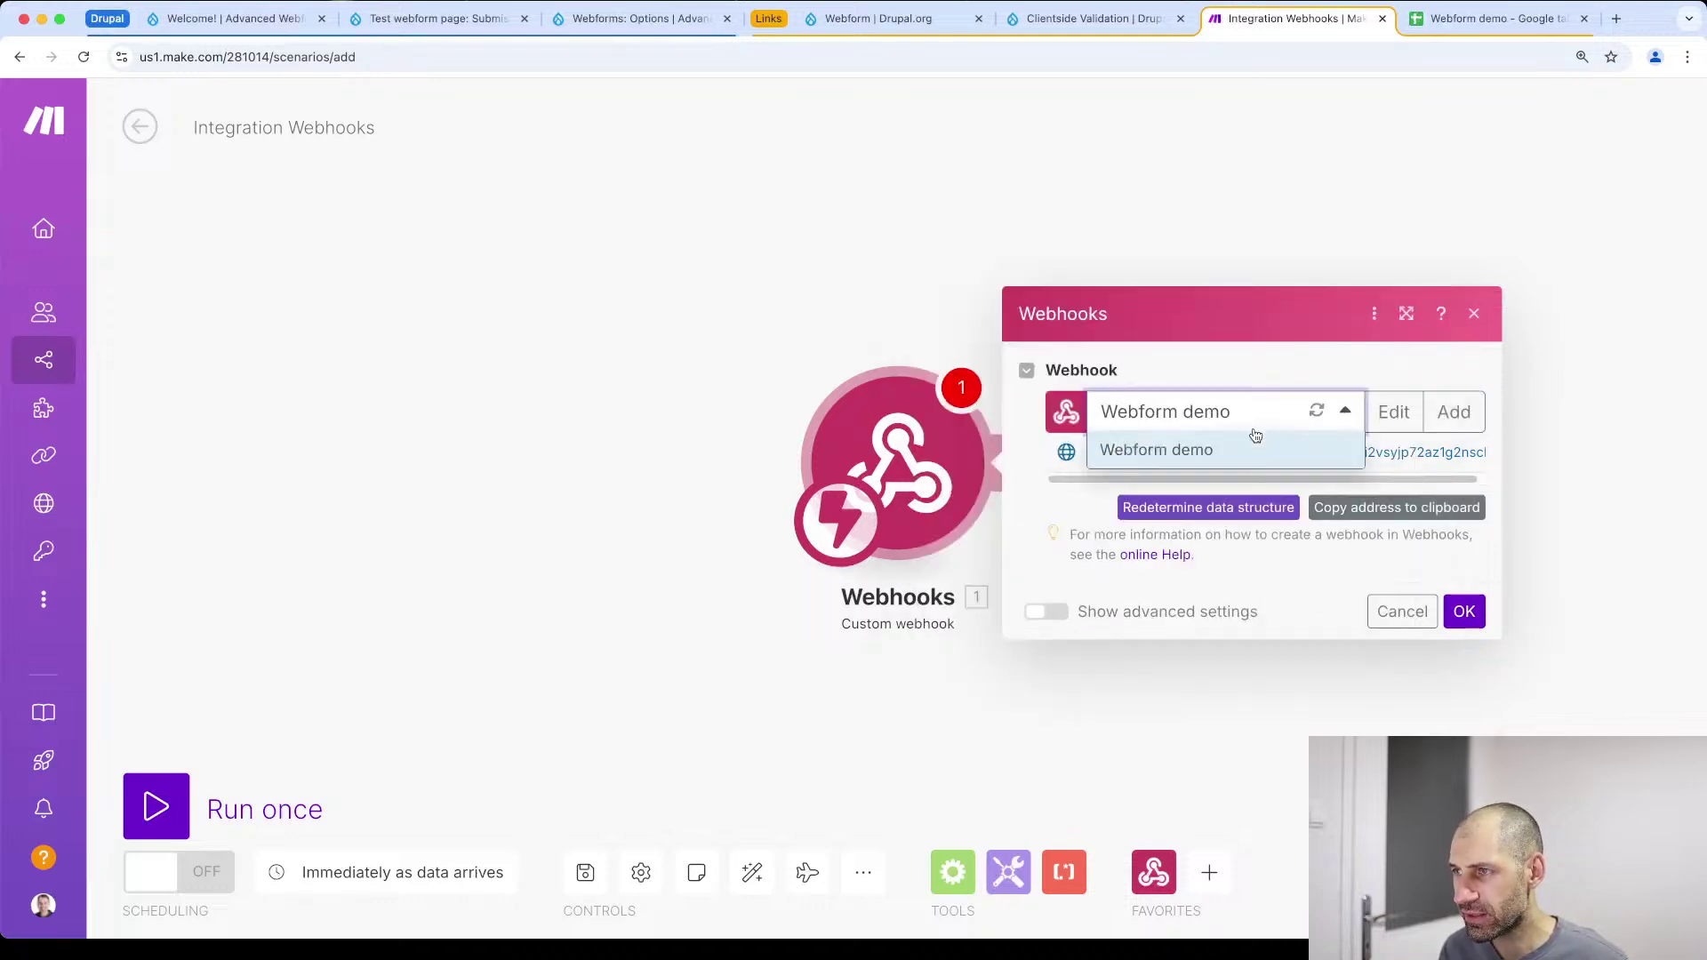
{"action": "left_click", "coordinate": [1331, 418]}
{"action": "left_click", "coordinate": [1328, 418]}
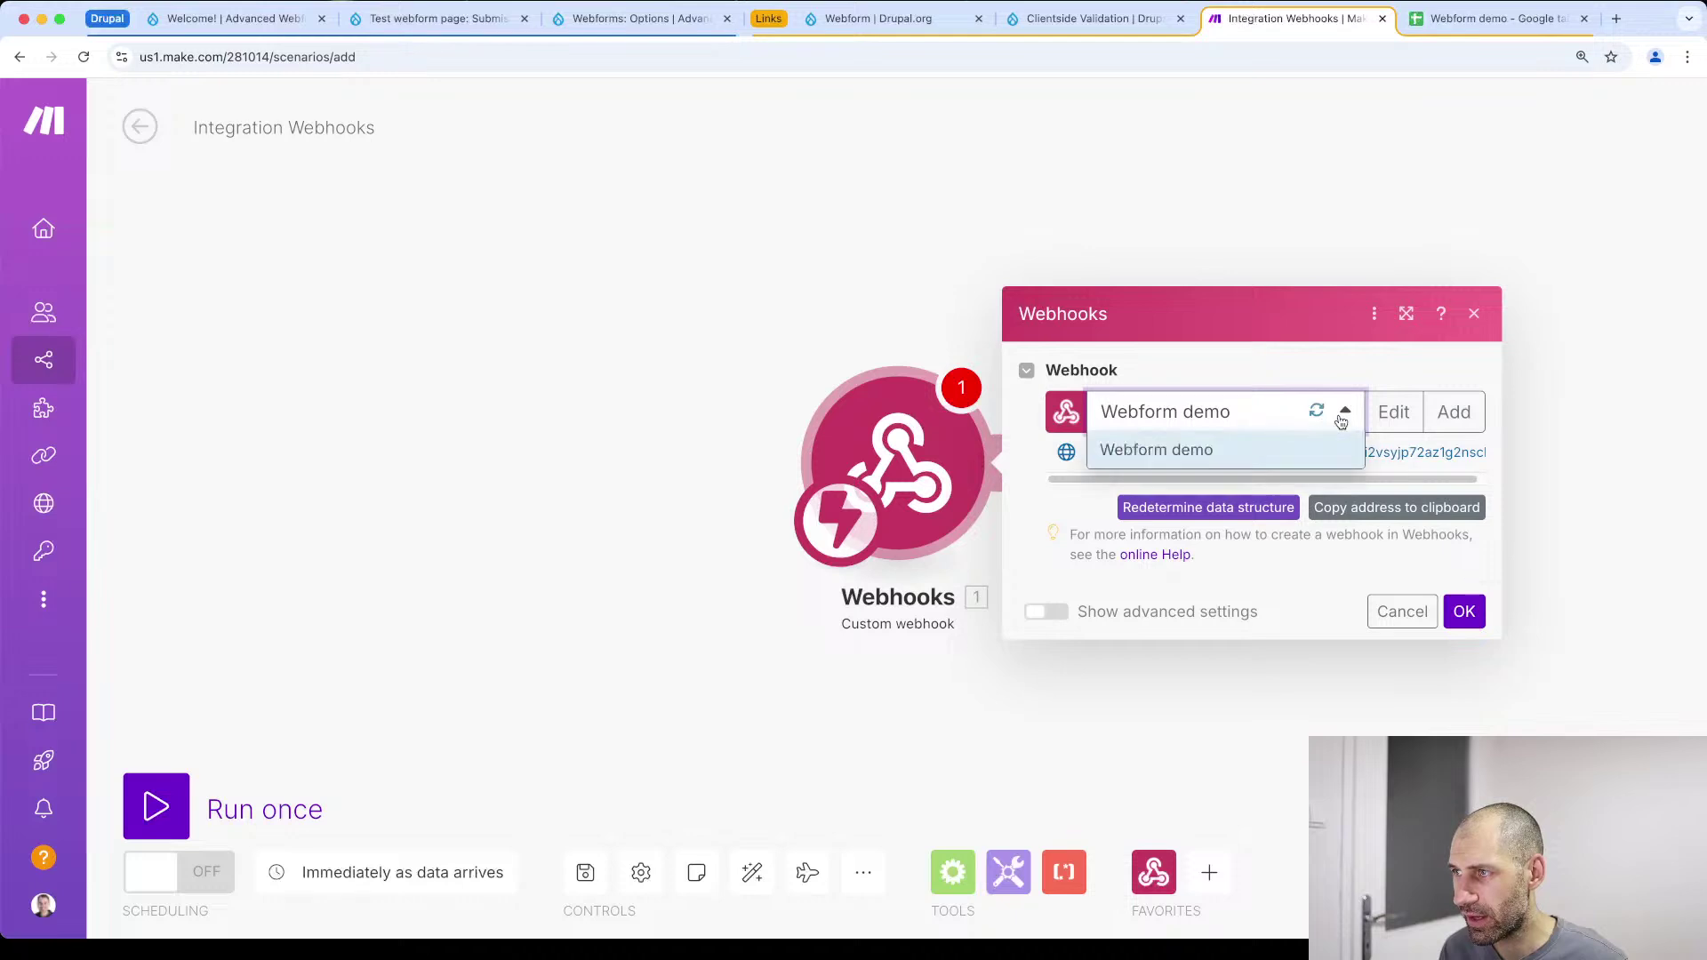
{"action": "left_click", "coordinate": [1394, 419]}
{"action": "left_click", "coordinate": [1242, 538]}
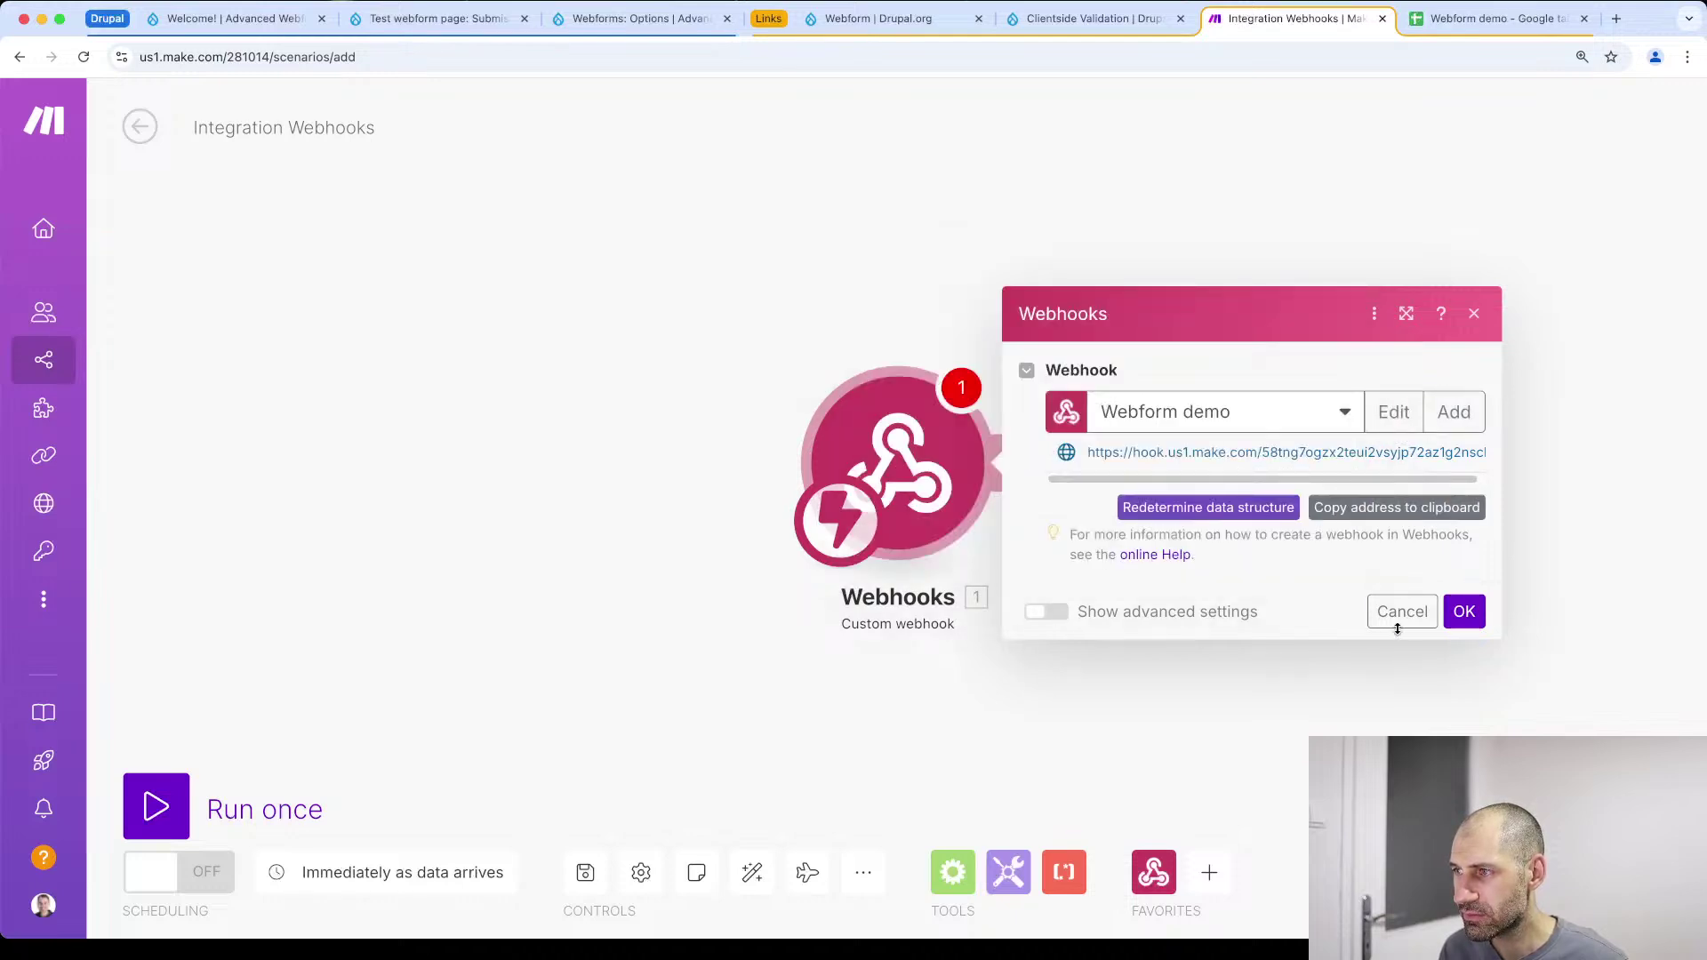
{"action": "left_click", "coordinate": [1399, 622]}
{"action": "left_click", "coordinate": [969, 462]}
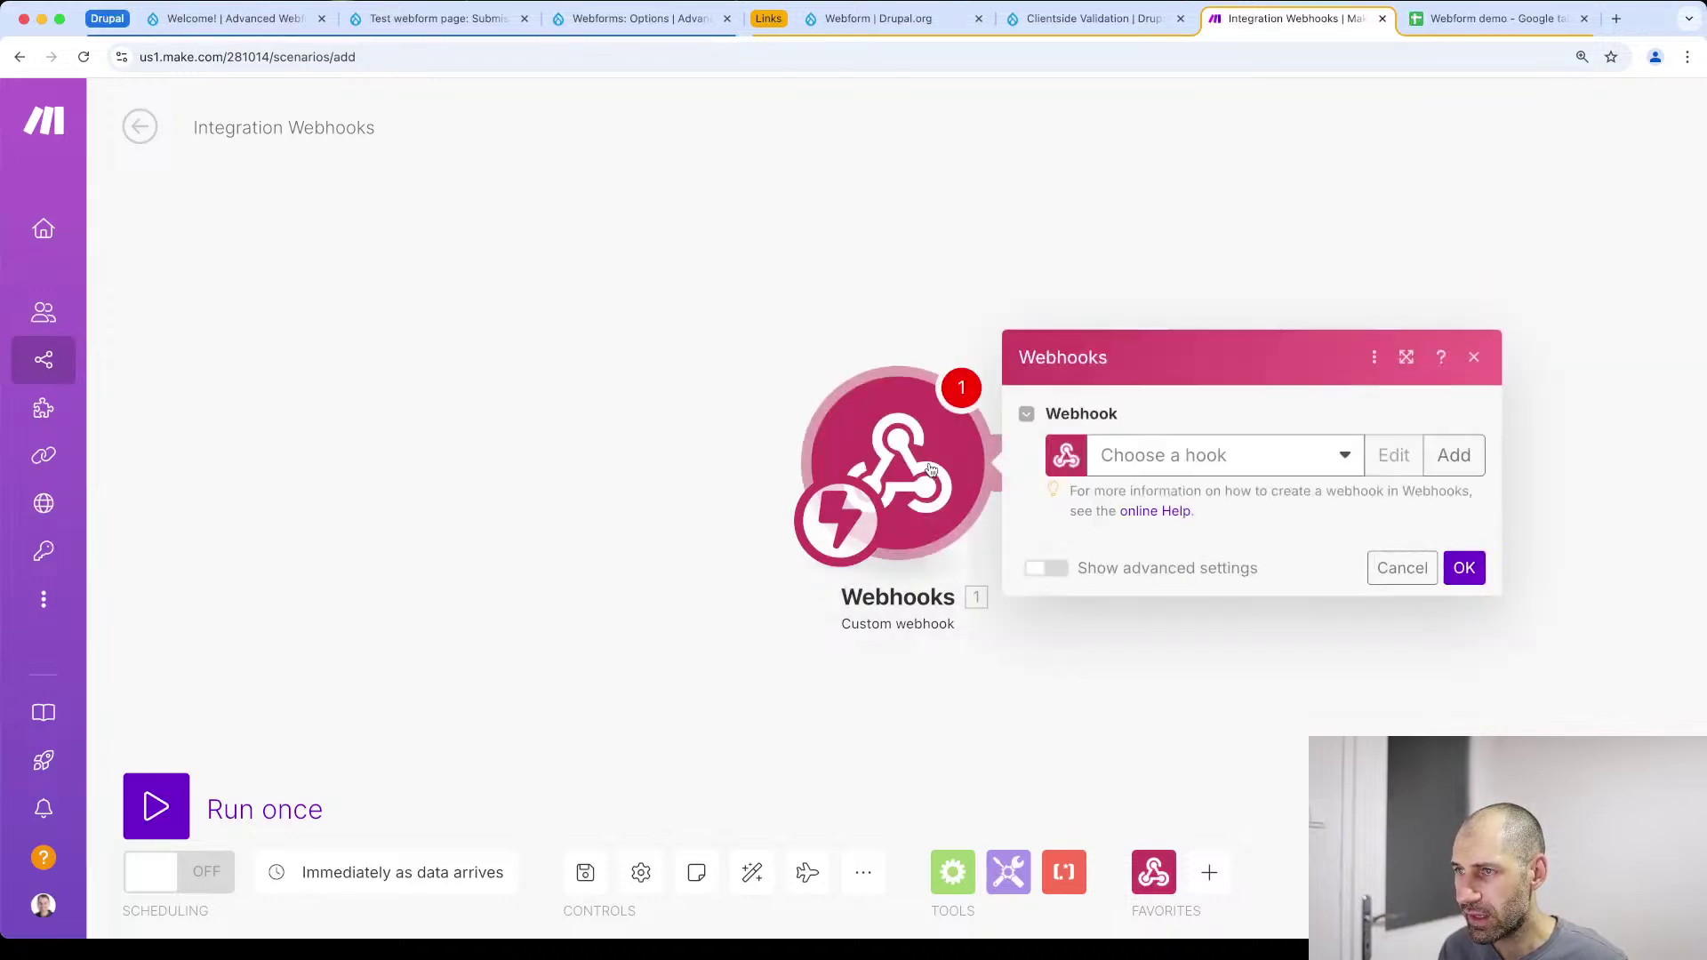
{"action": "left_click", "coordinate": [1326, 455]}
{"action": "left_click", "coordinate": [1328, 460]}
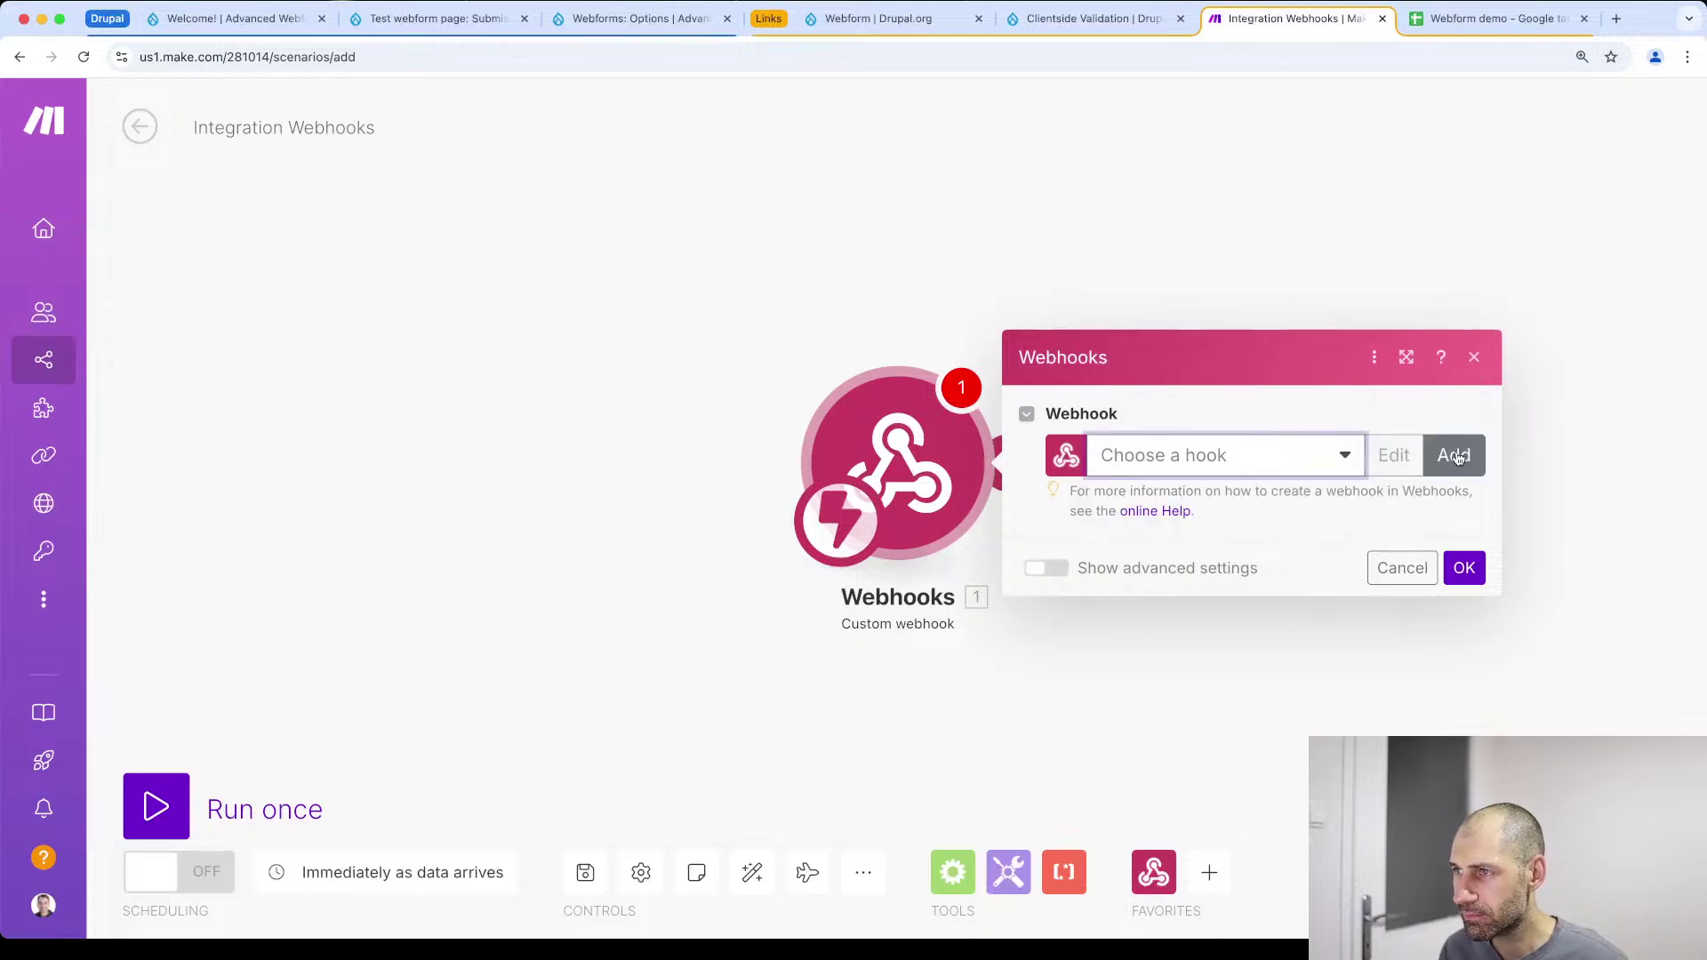
{"action": "left_click", "coordinate": [1454, 455]}
Name the new webhook 'Custom webform post', save it, copy its address, and switch to Drupal
{"action": "triple_click", "coordinate": [1102, 371]}
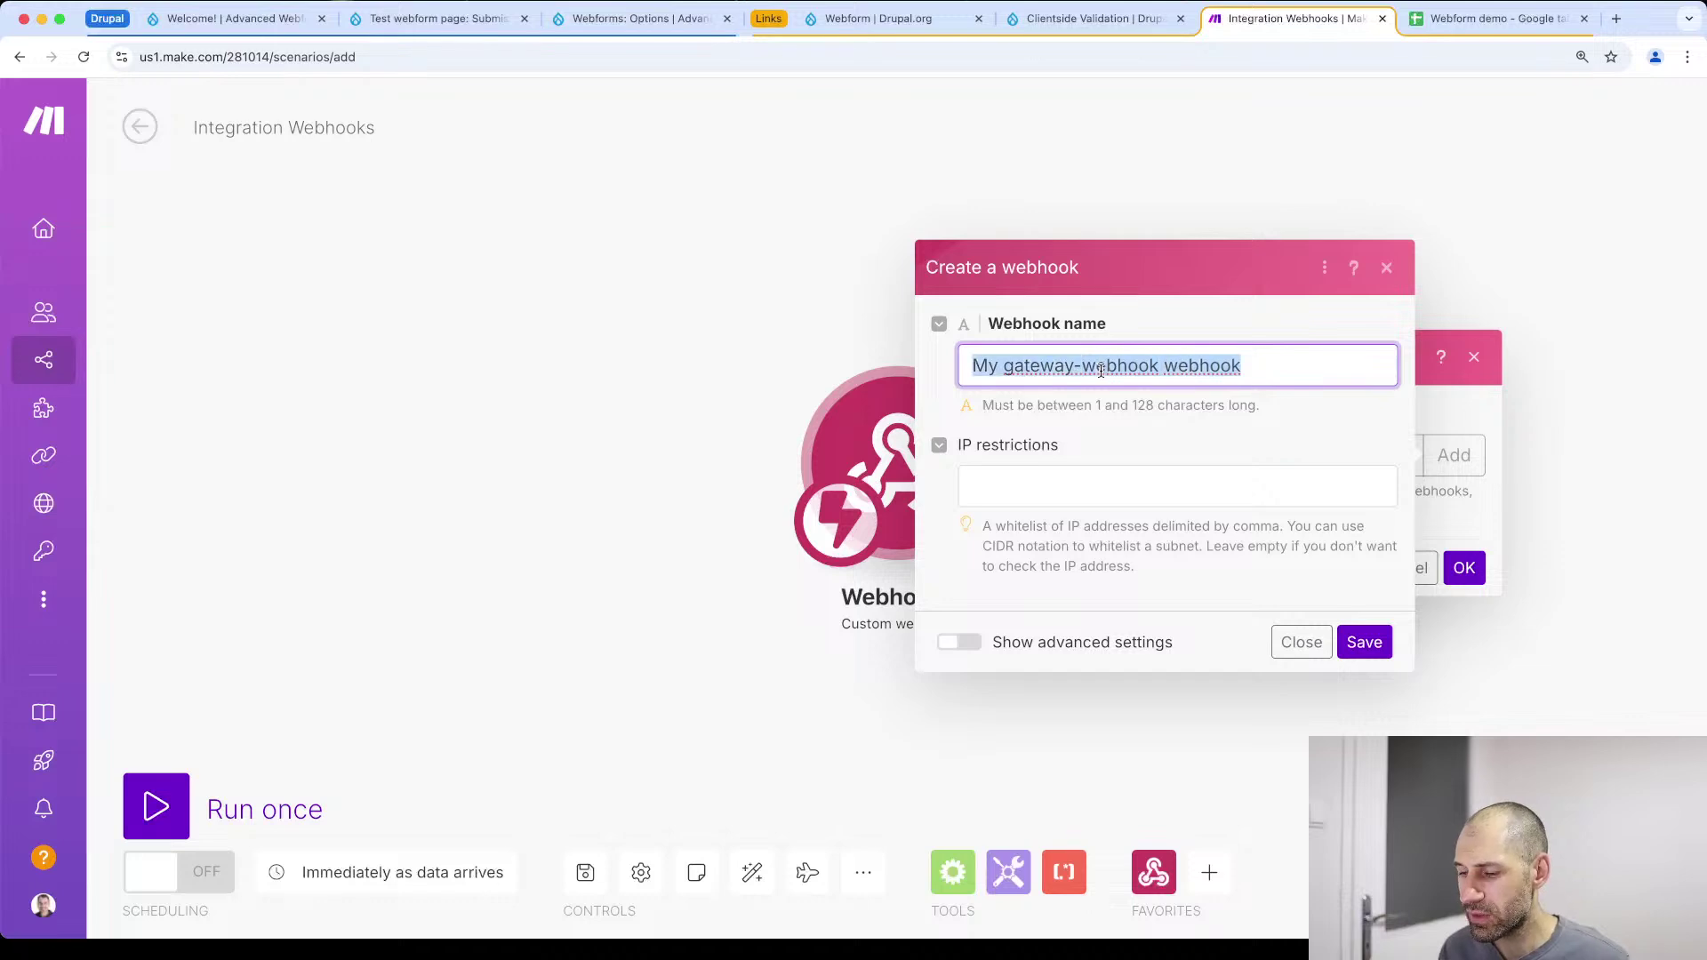
{"action": "type", "text": "Cus"}
{"action": "key", "text": "BackSpace"}
{"action": "key", "text": "BackSpace"}
{"action": "type", "text": "ustom web"}
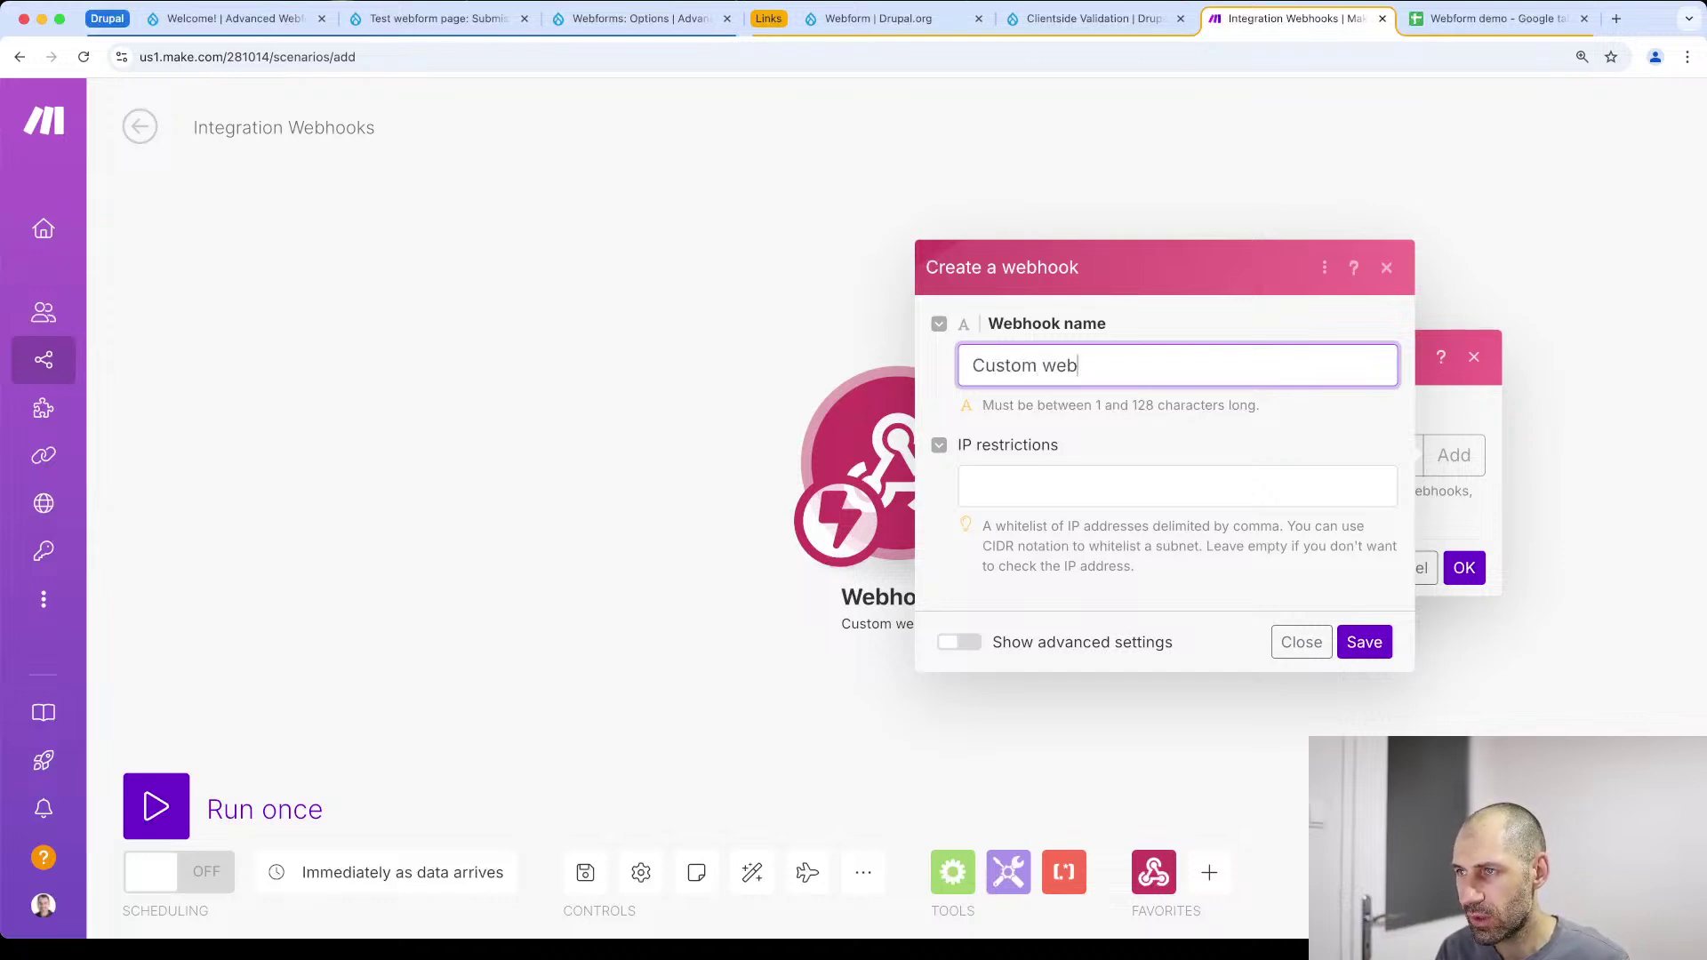
{"action": "key", "text": "BackSpace"}
{"action": "key", "text": "BackSpace"}
{"action": "key", "text": "BackSpace"}
{"action": "type", "text": "webf"}
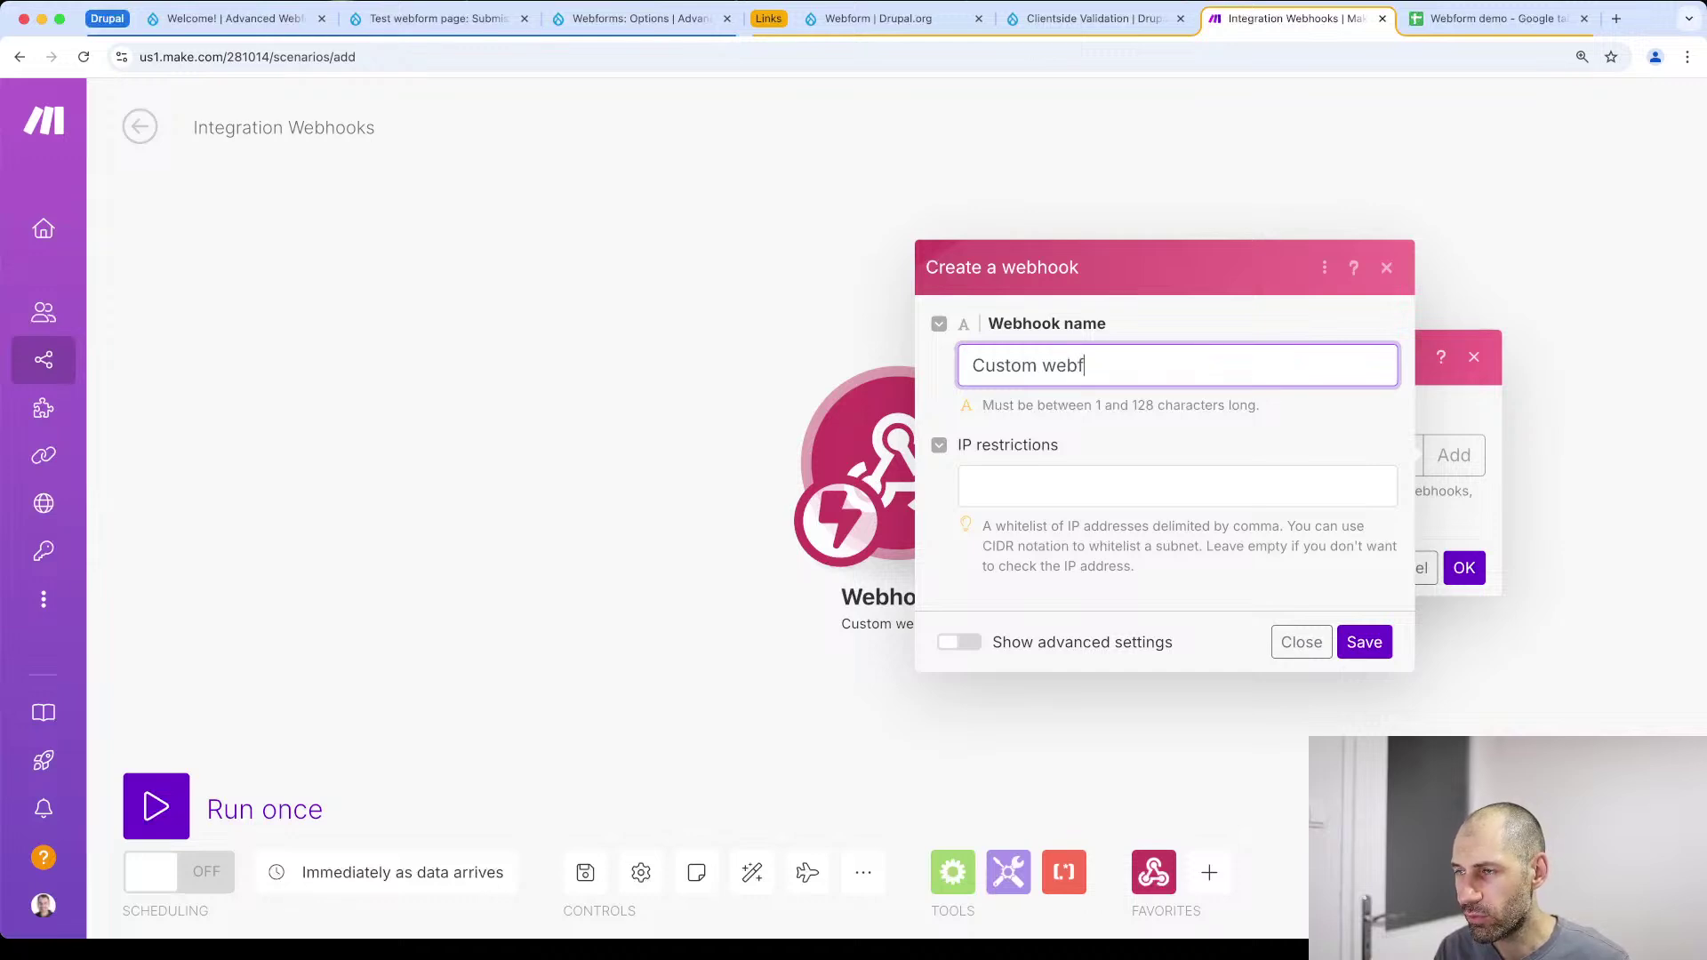
{"action": "type", "text": "orm post"}
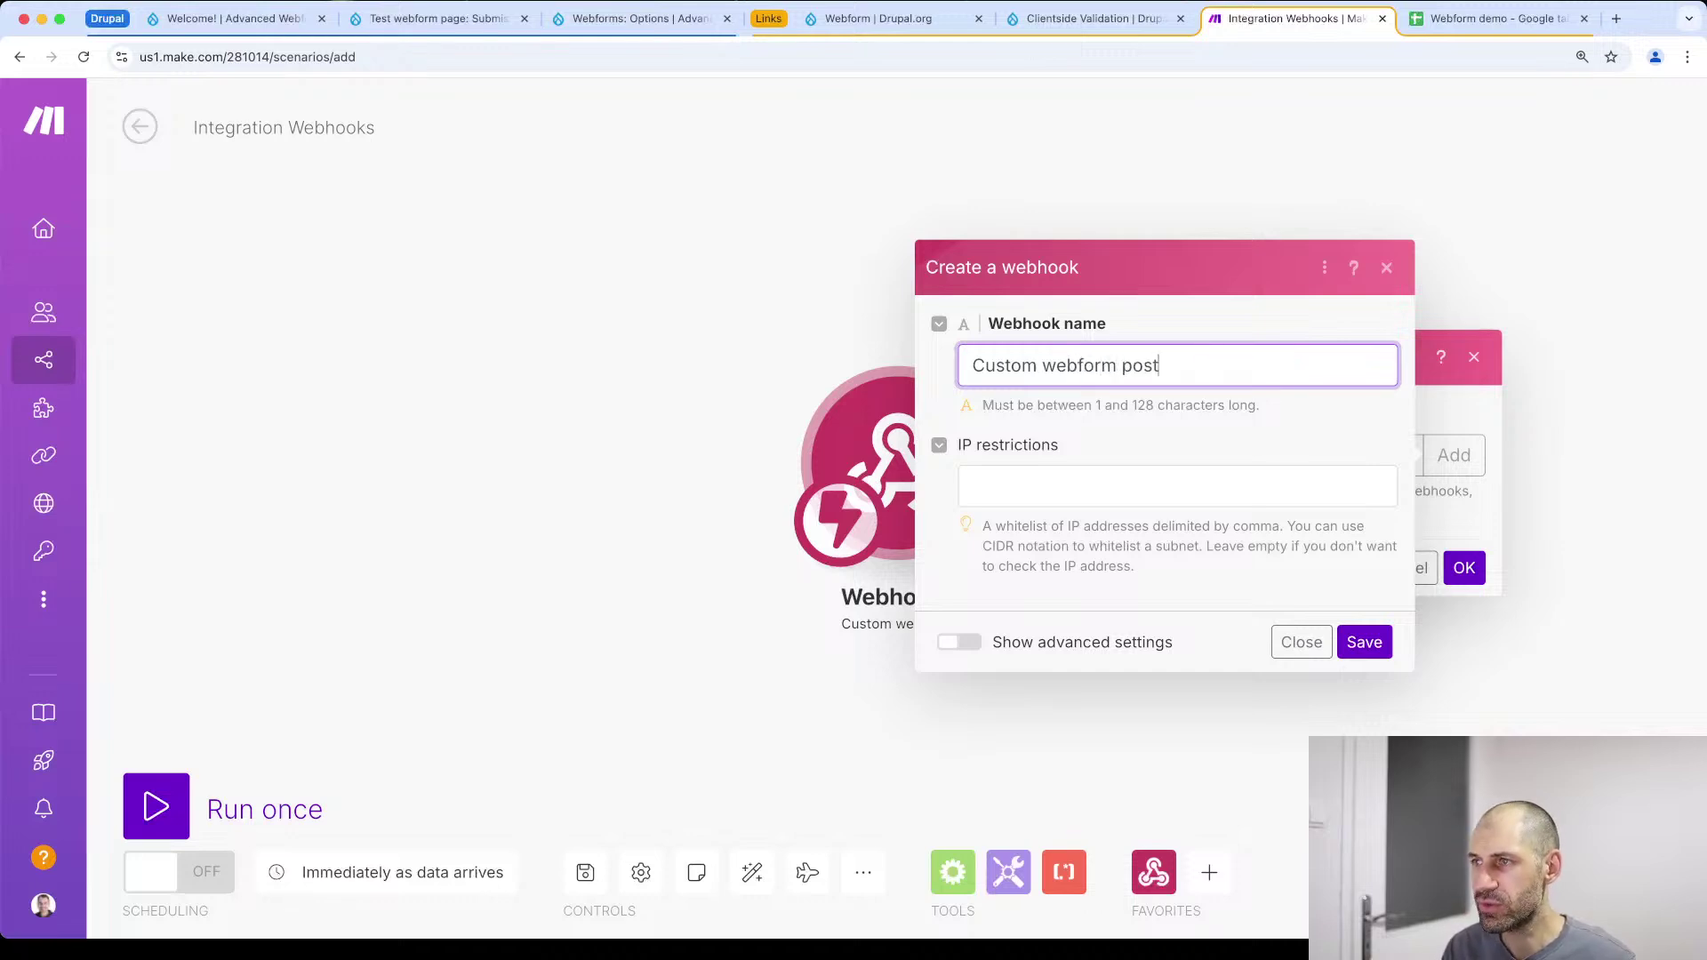
{"action": "left_click", "coordinate": [1365, 643]}
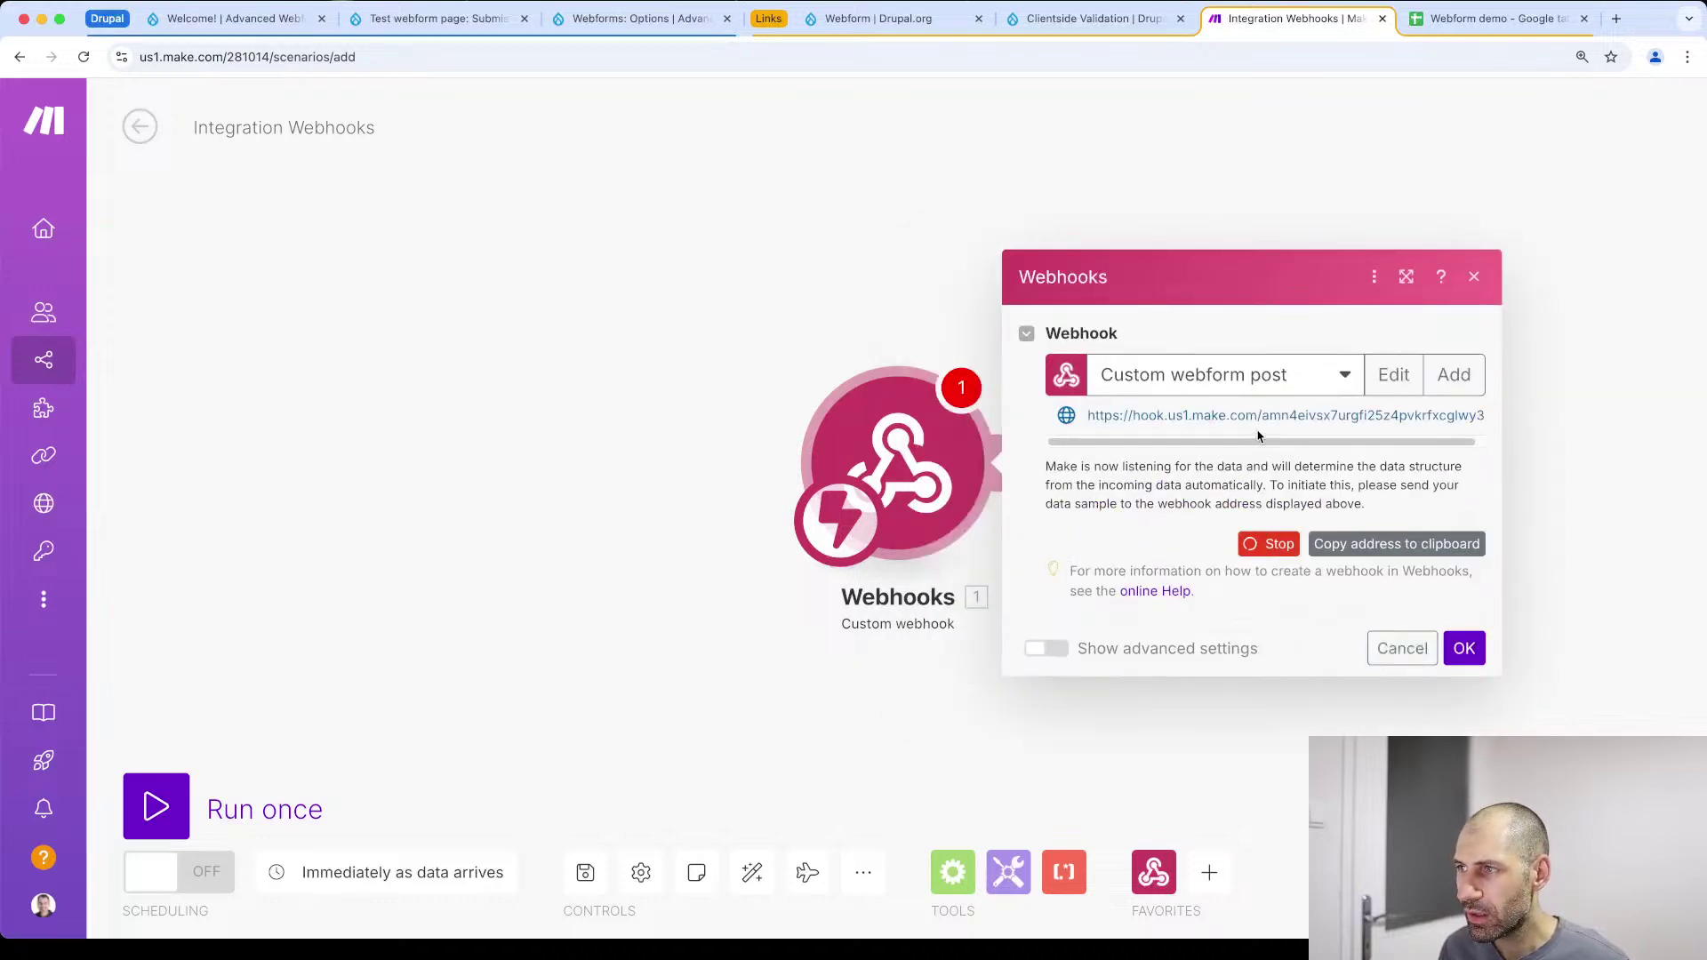
{"action": "scroll", "coordinate": [1259, 441], "scroll_direction": "right", "scroll_amount": 1}
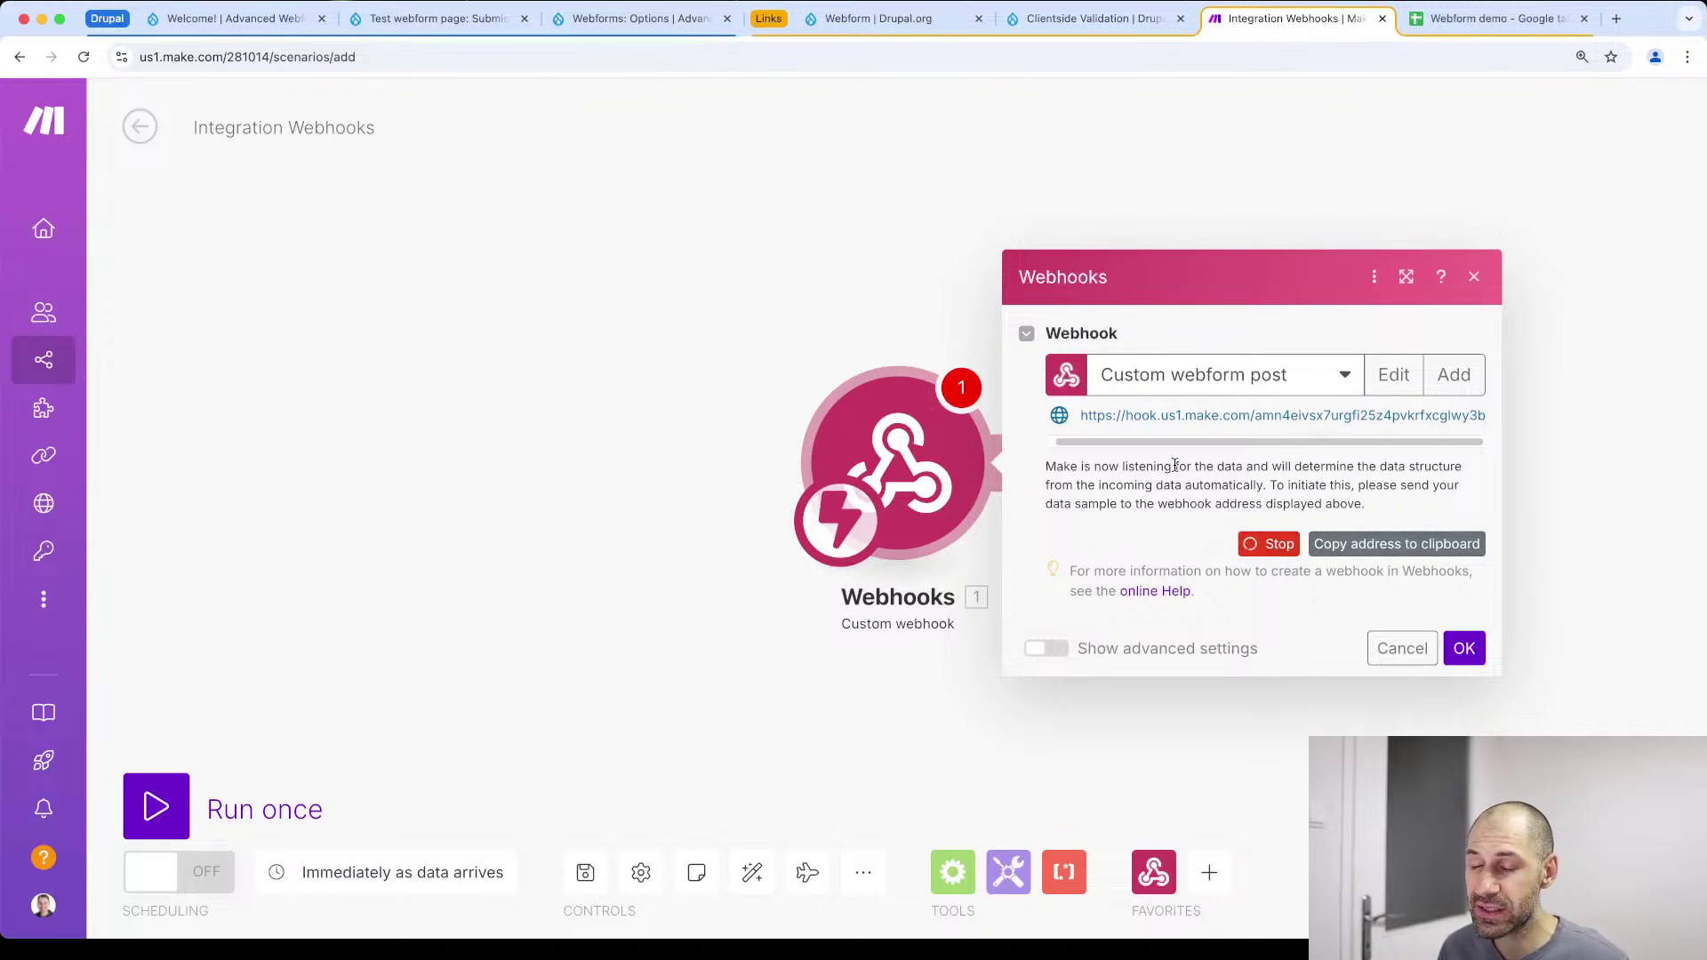
{"action": "left_click", "coordinate": [1358, 552]}
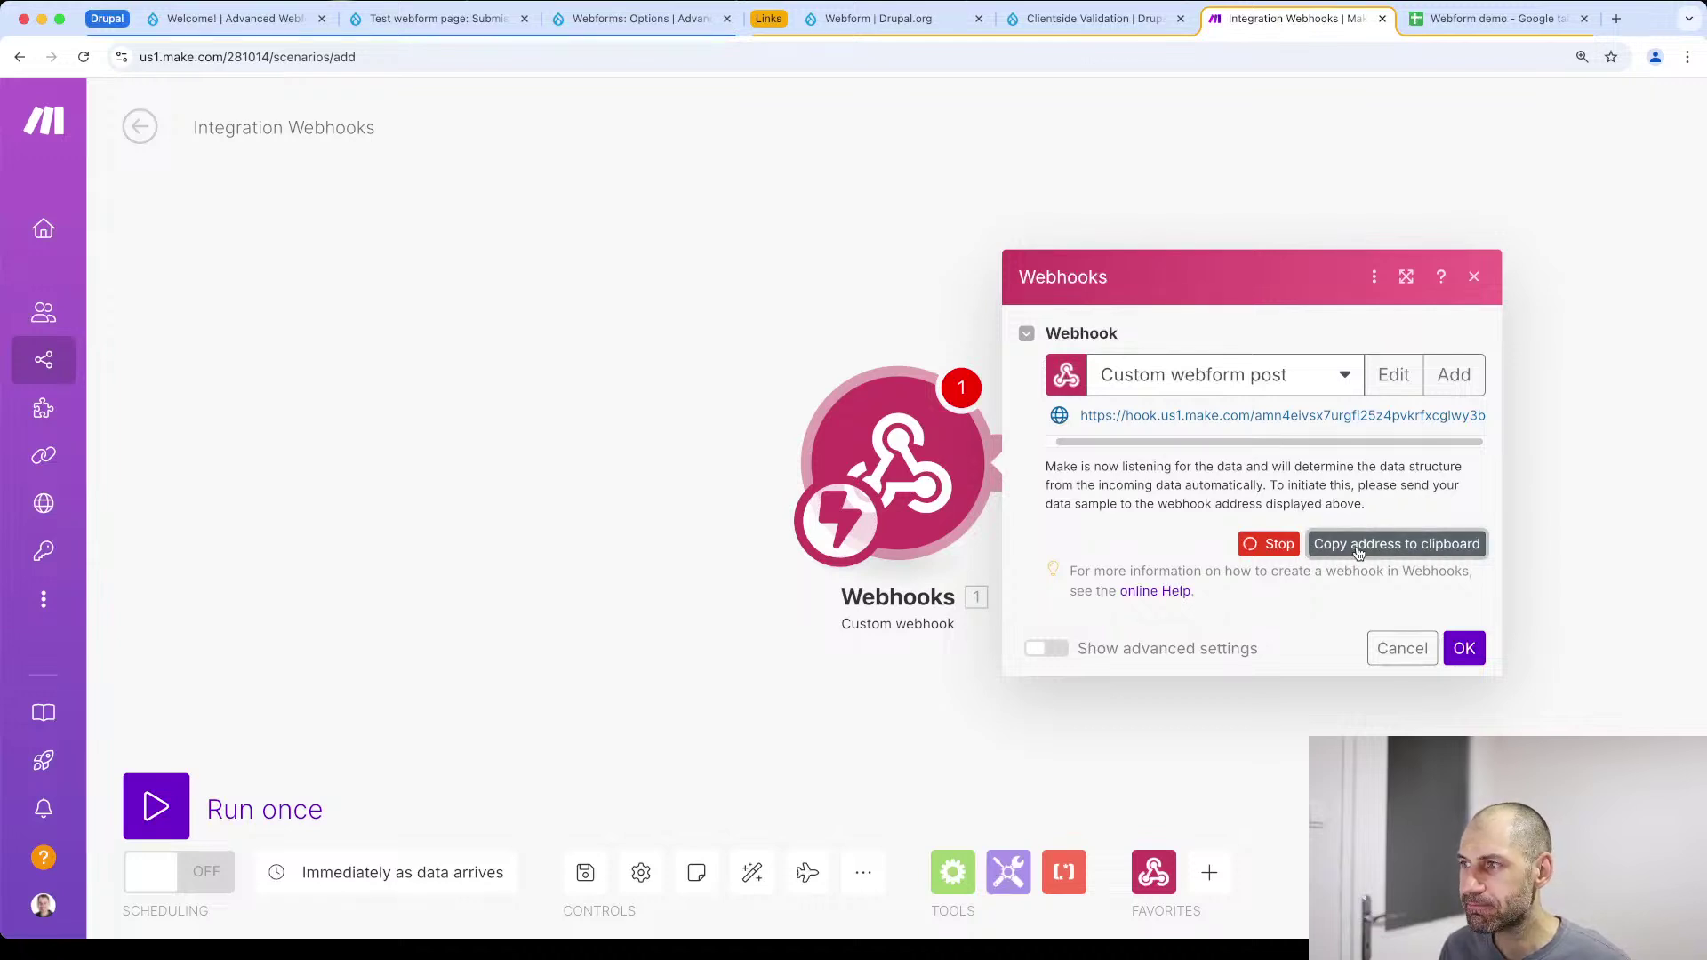
{"action": "left_click", "coordinate": [196, 27]}
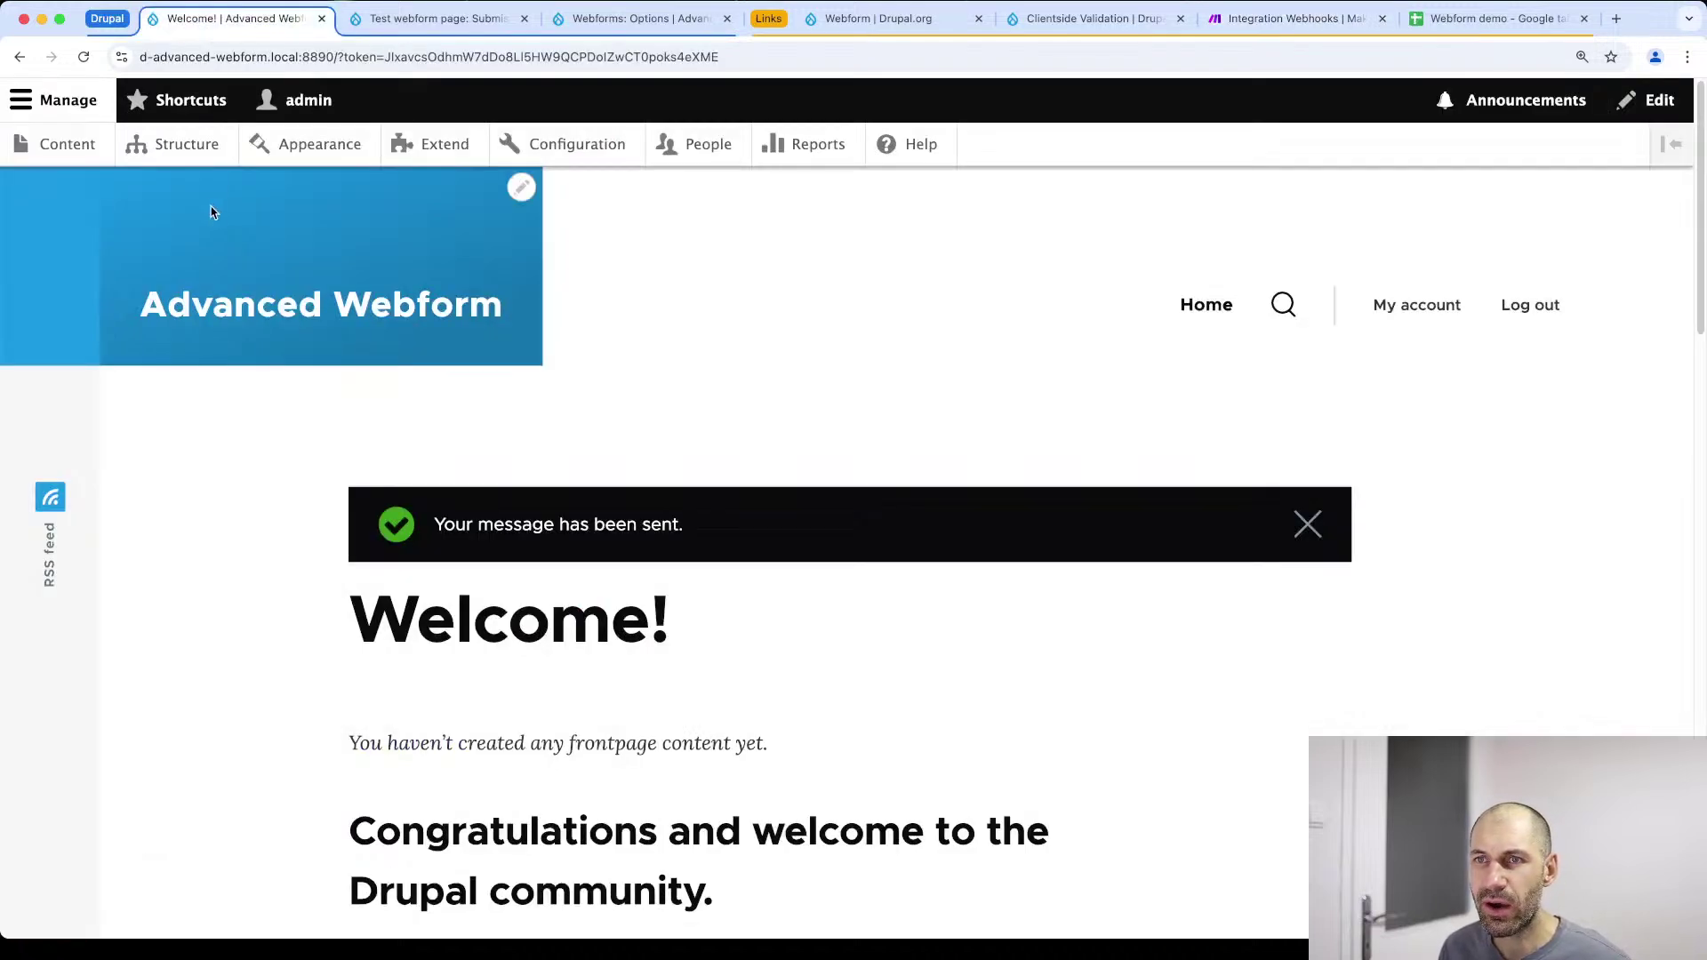
Go via Structure > Webforms to the Contact webform's Settings > Emails / Handlers page
{"action": "key", "text": "super+Left"}
{"action": "key", "text": "super+Left"}
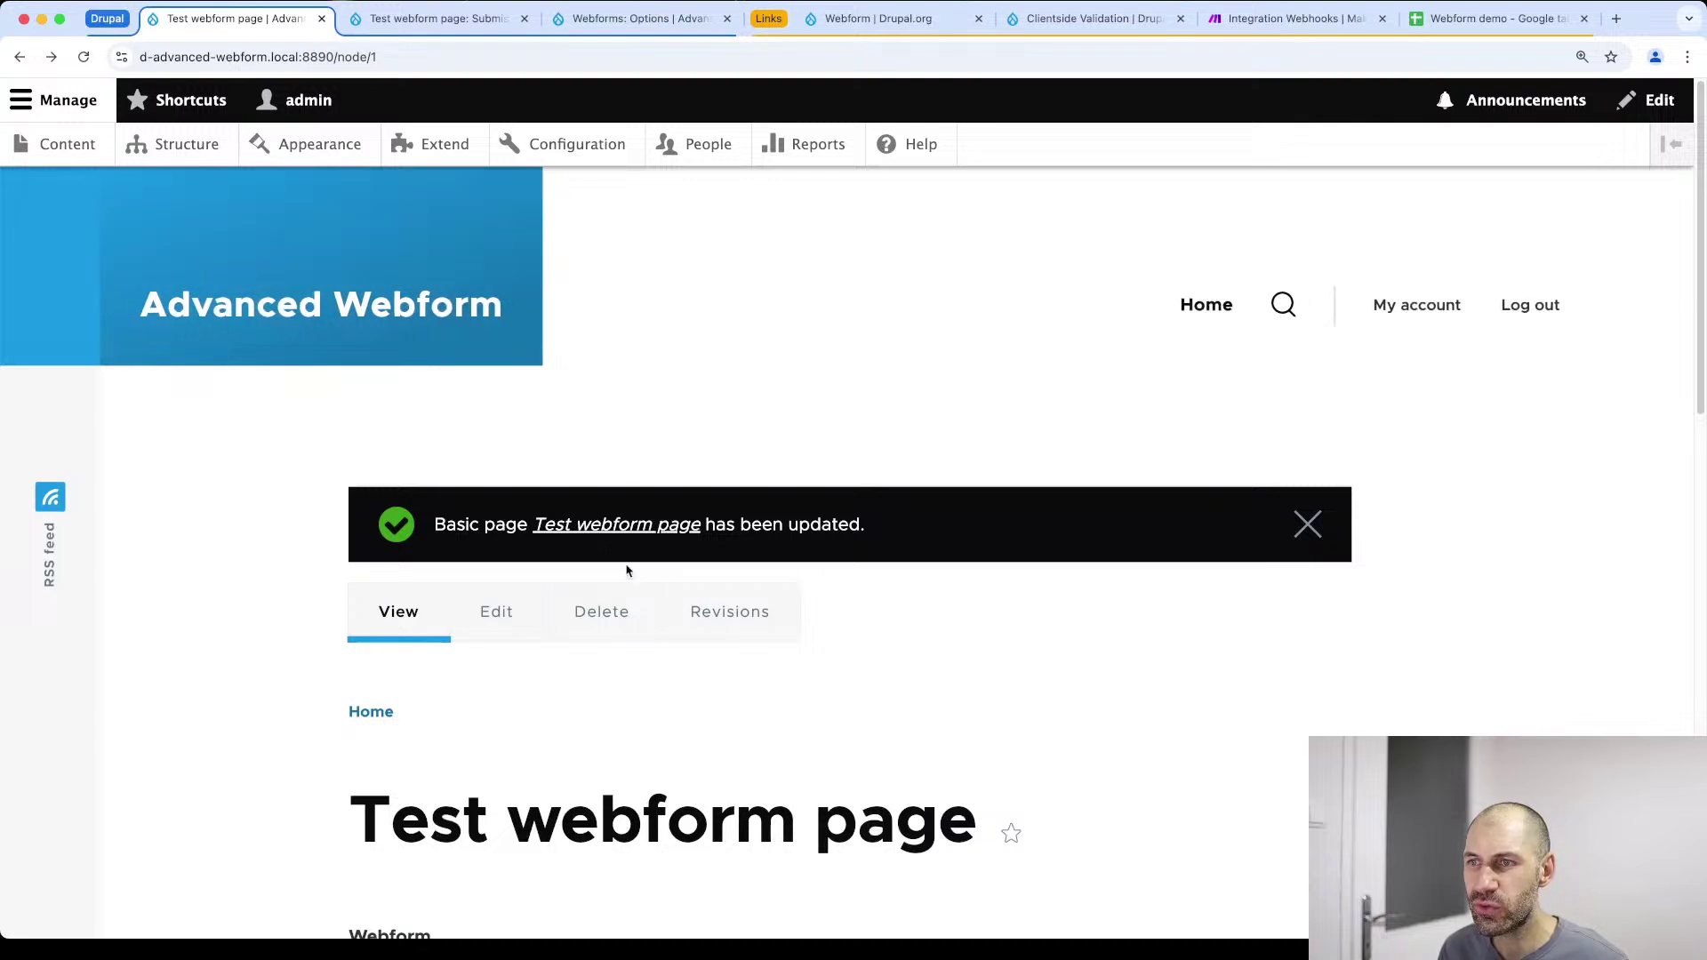
{"action": "left_click", "coordinate": [154, 146]}
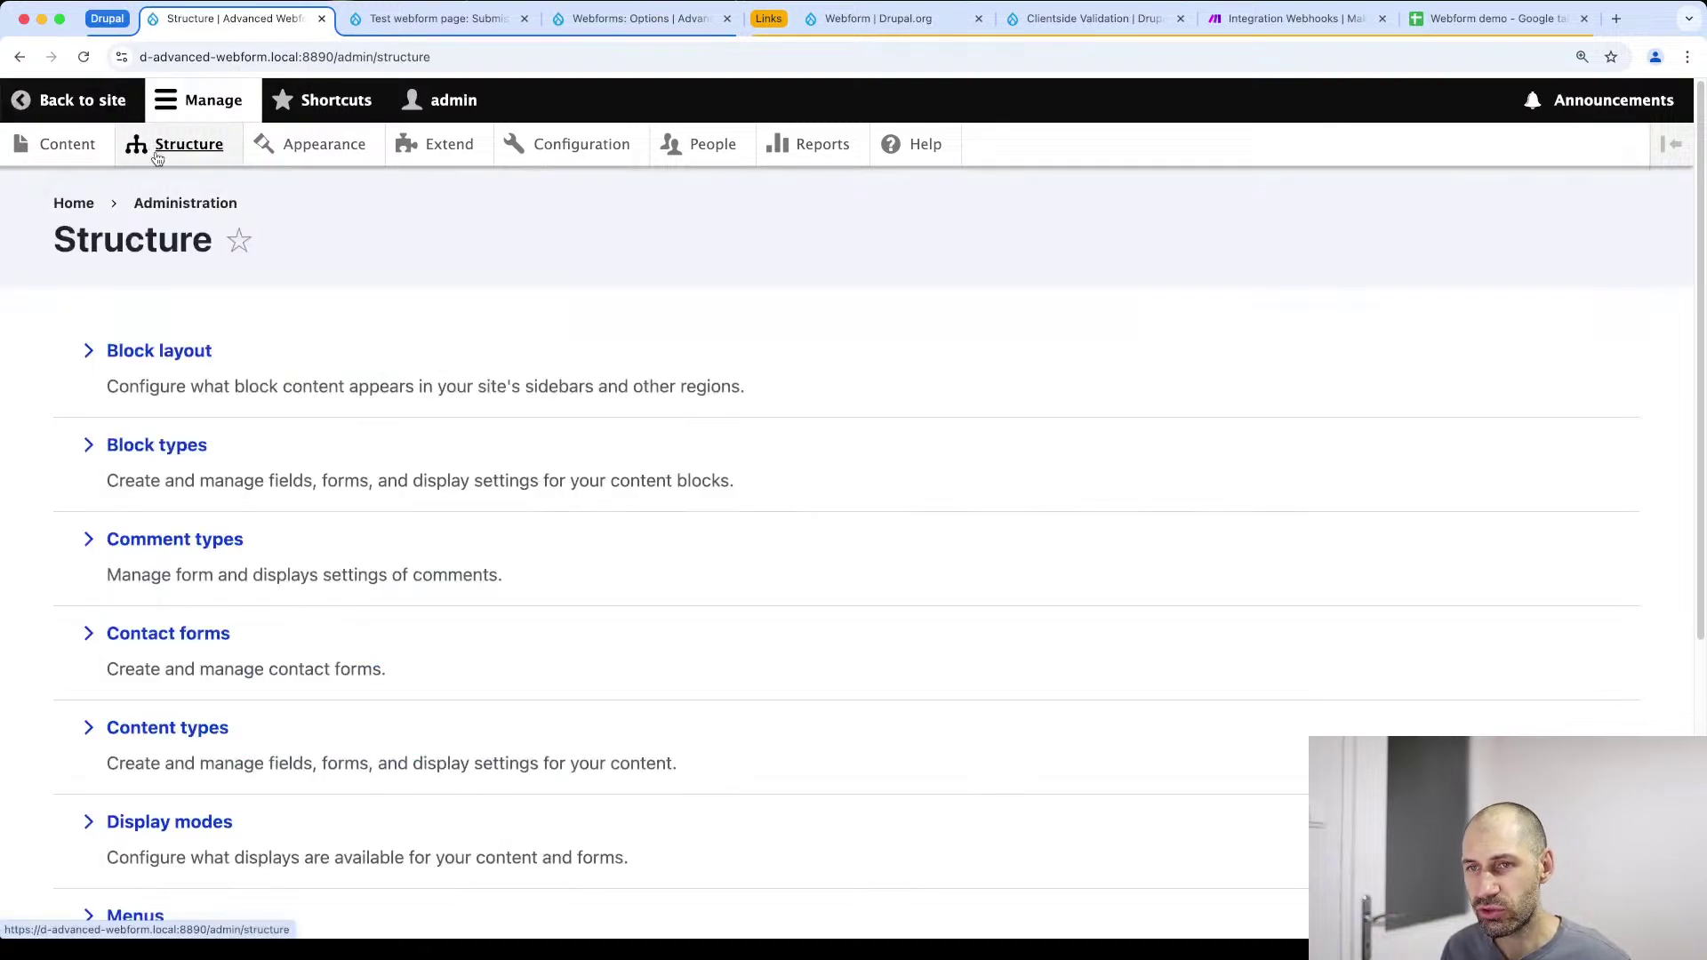
{"action": "scroll", "coordinate": [210, 655], "scroll_direction": "down", "scroll_amount": 5}
{"action": "left_click", "coordinate": [172, 750]}
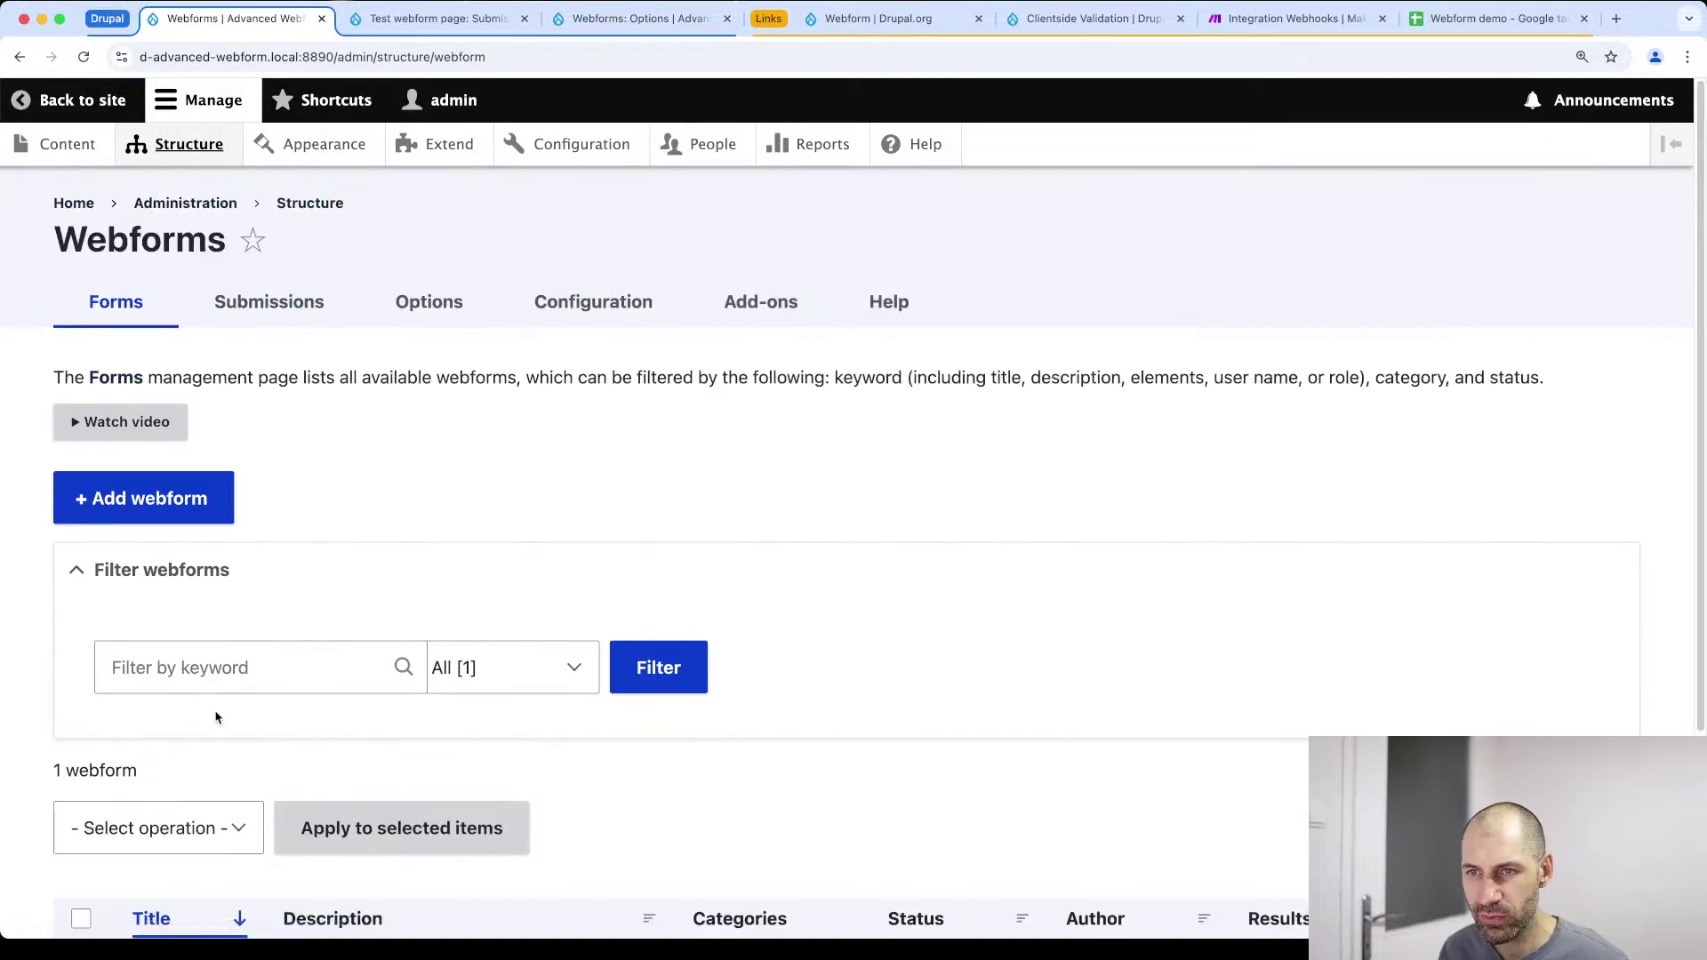
{"action": "scroll", "coordinate": [189, 731], "scroll_direction": "down", "scroll_amount": 3}
{"action": "left_click", "coordinate": [1444, 718]}
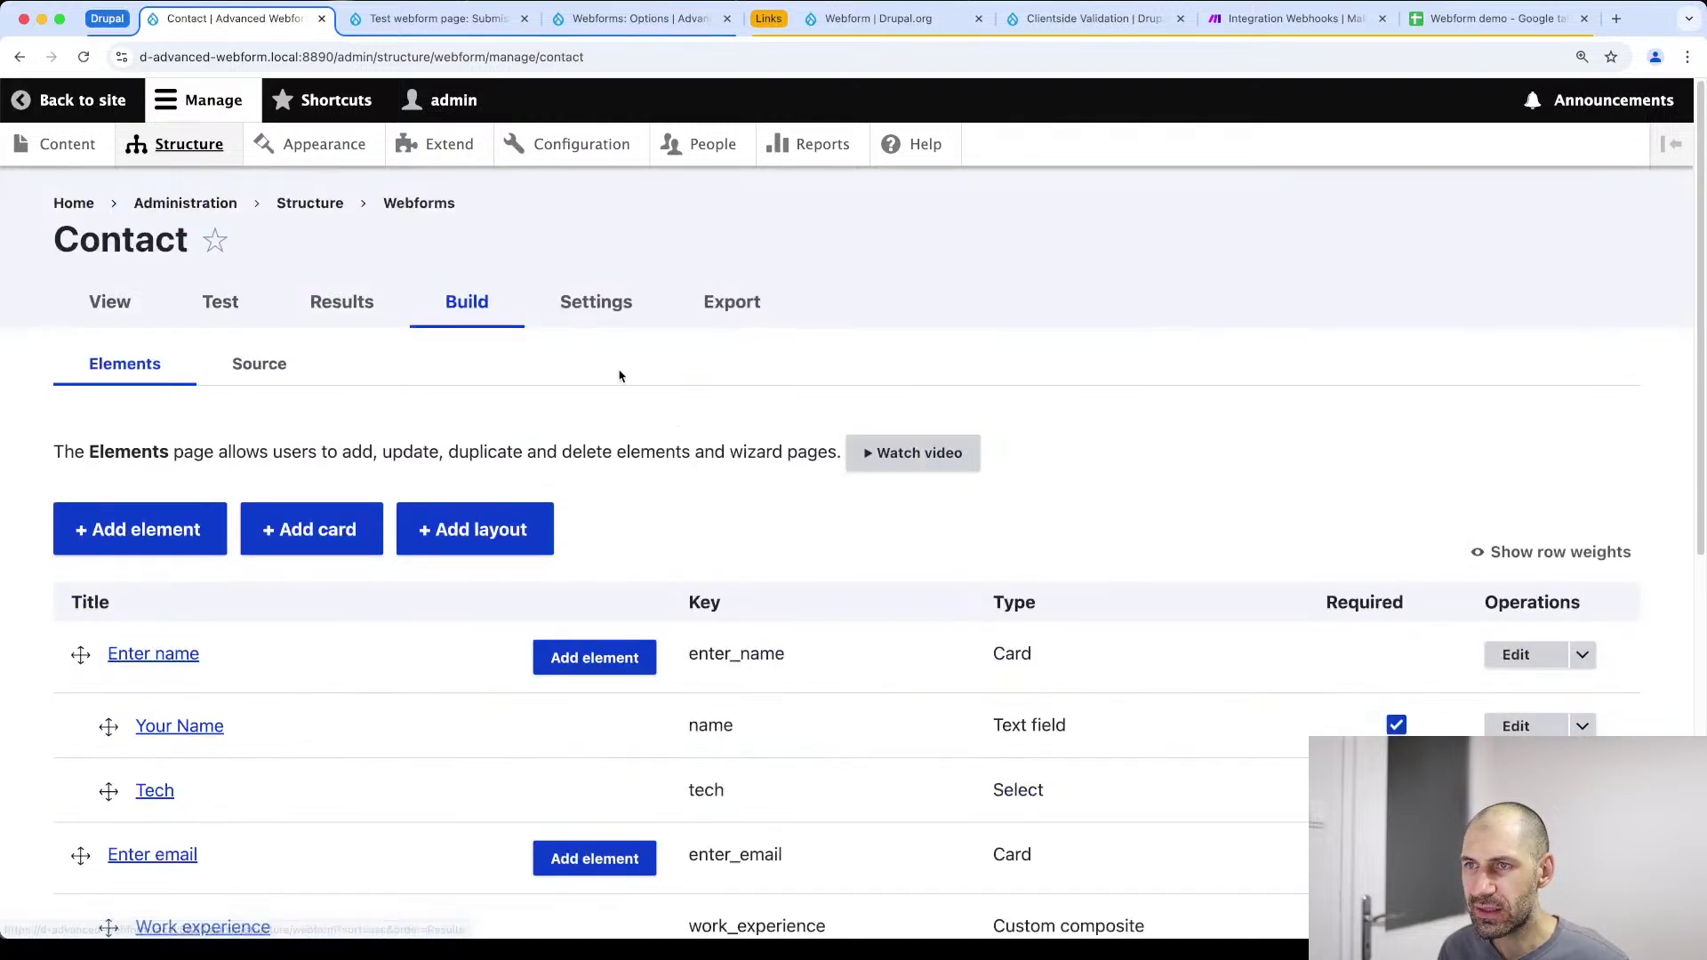
{"action": "left_click", "coordinate": [573, 313]}
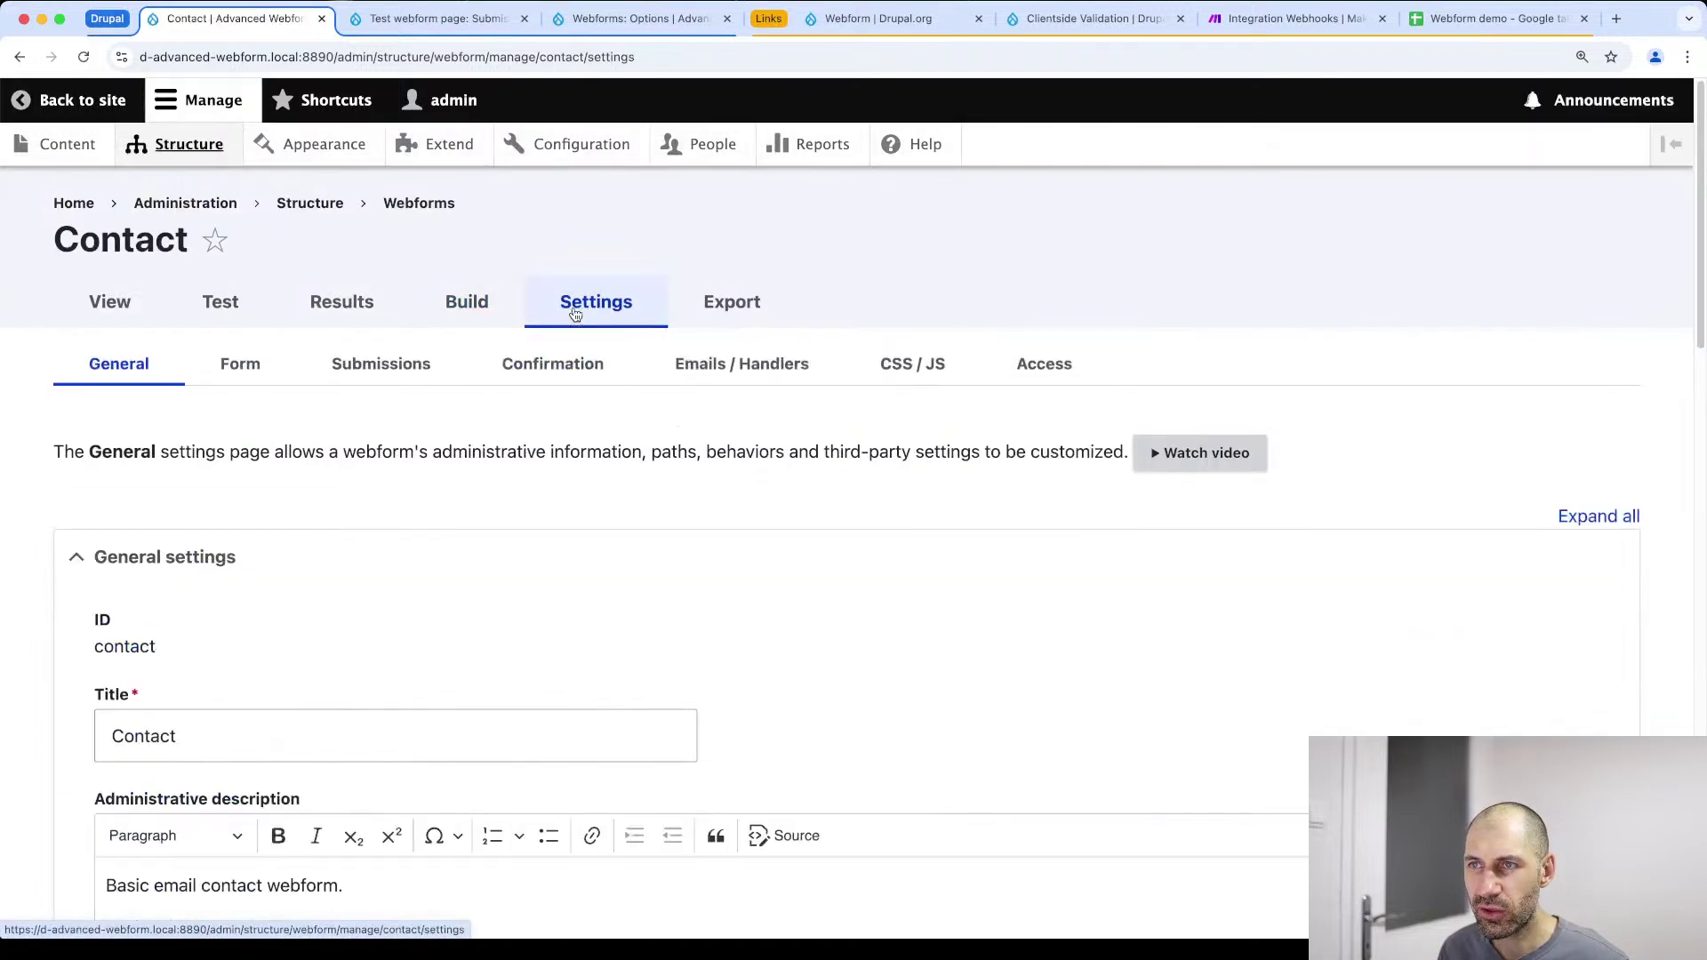
{"action": "scroll", "coordinate": [755, 377], "scroll_direction": "down", "scroll_amount": 2}
{"action": "left_click", "coordinate": [755, 247]}
{"action": "scroll", "coordinate": [307, 430], "scroll_direction": "down", "scroll_amount": 4}
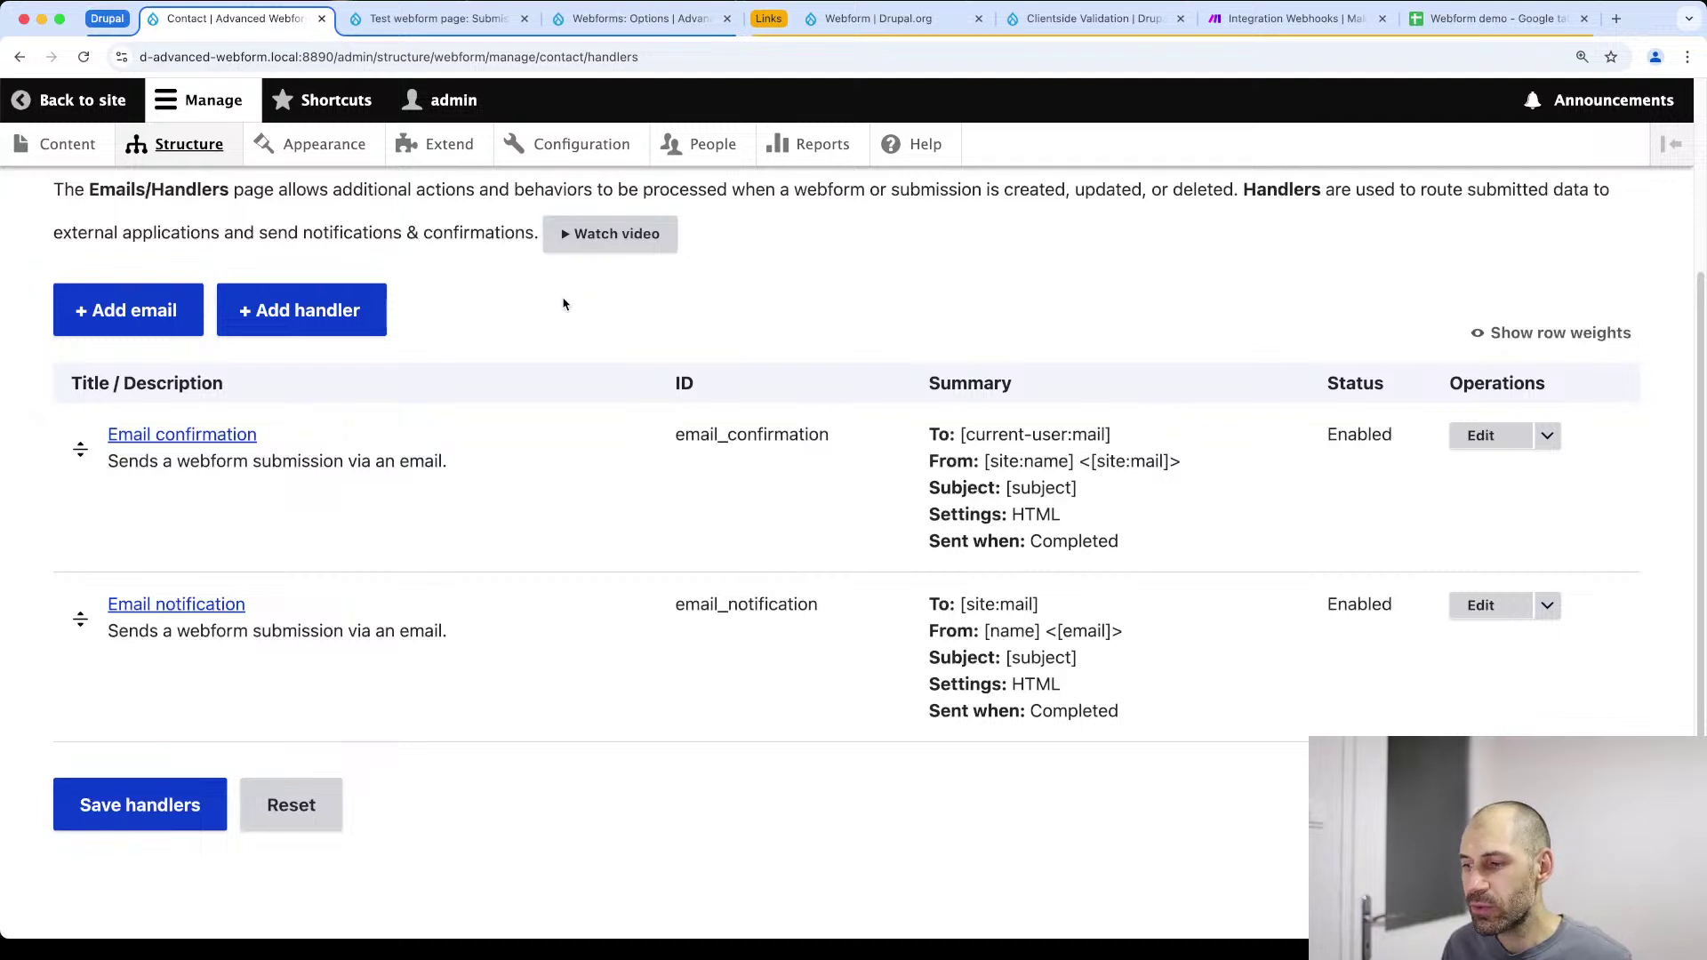
Add a Remote post handler to the Contact form and title it 'make webhook'
{"action": "left_click", "coordinate": [335, 301]}
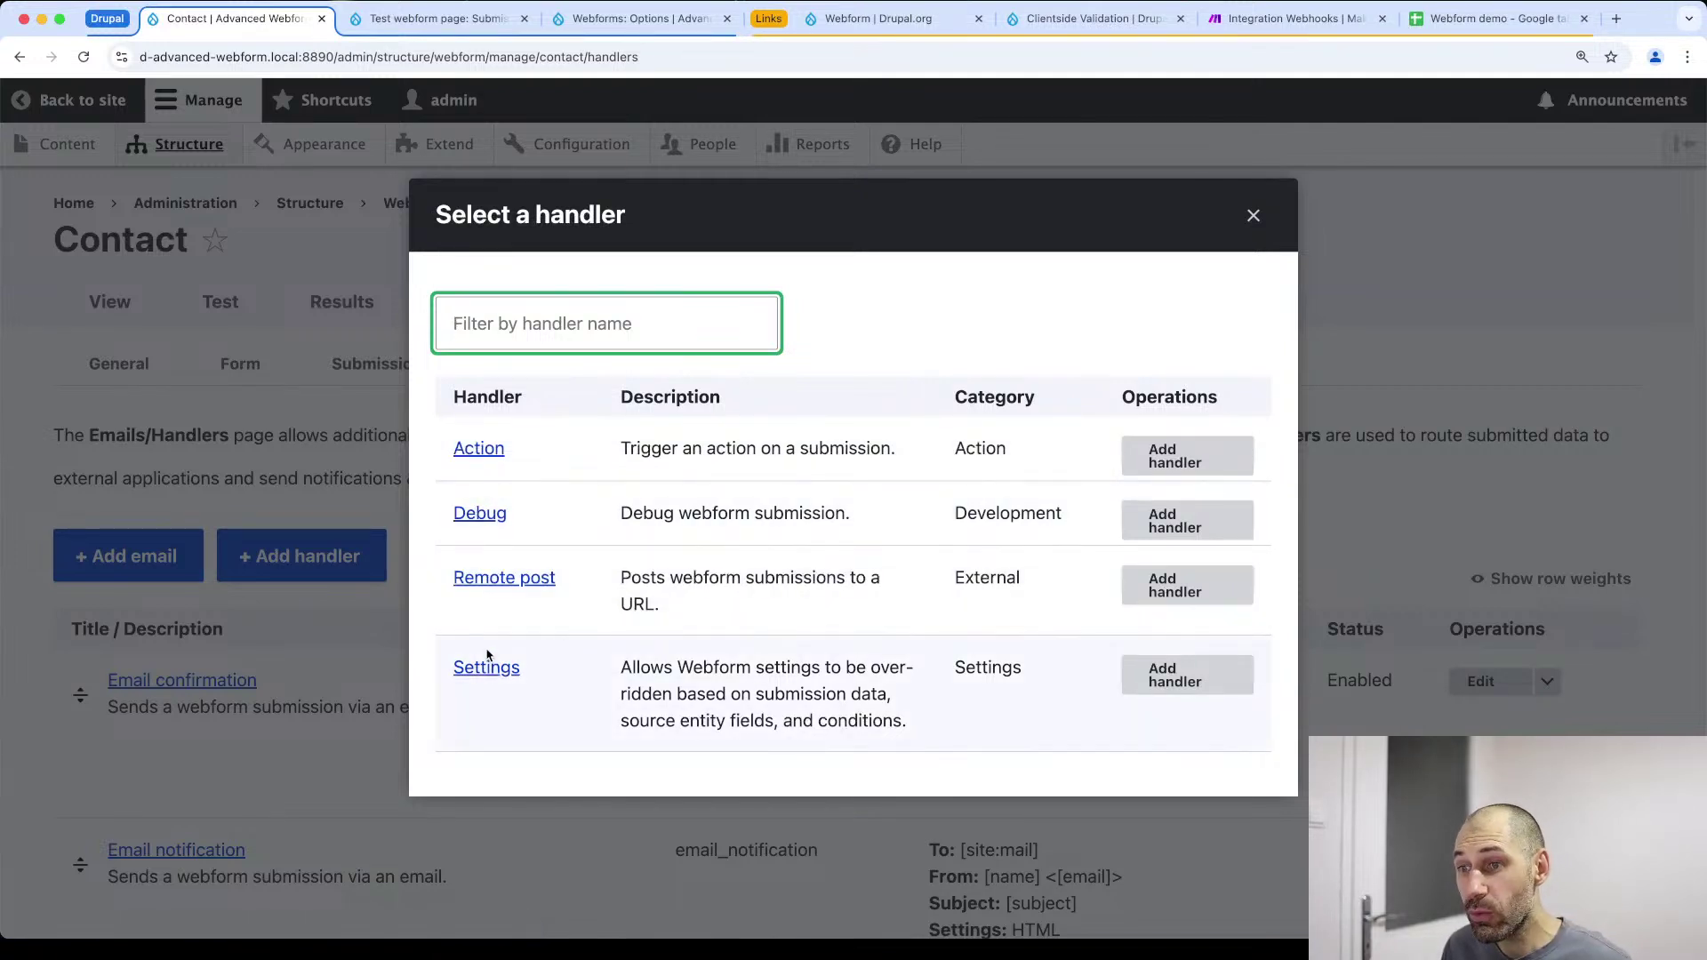
{"action": "left_click", "coordinate": [1211, 584]}
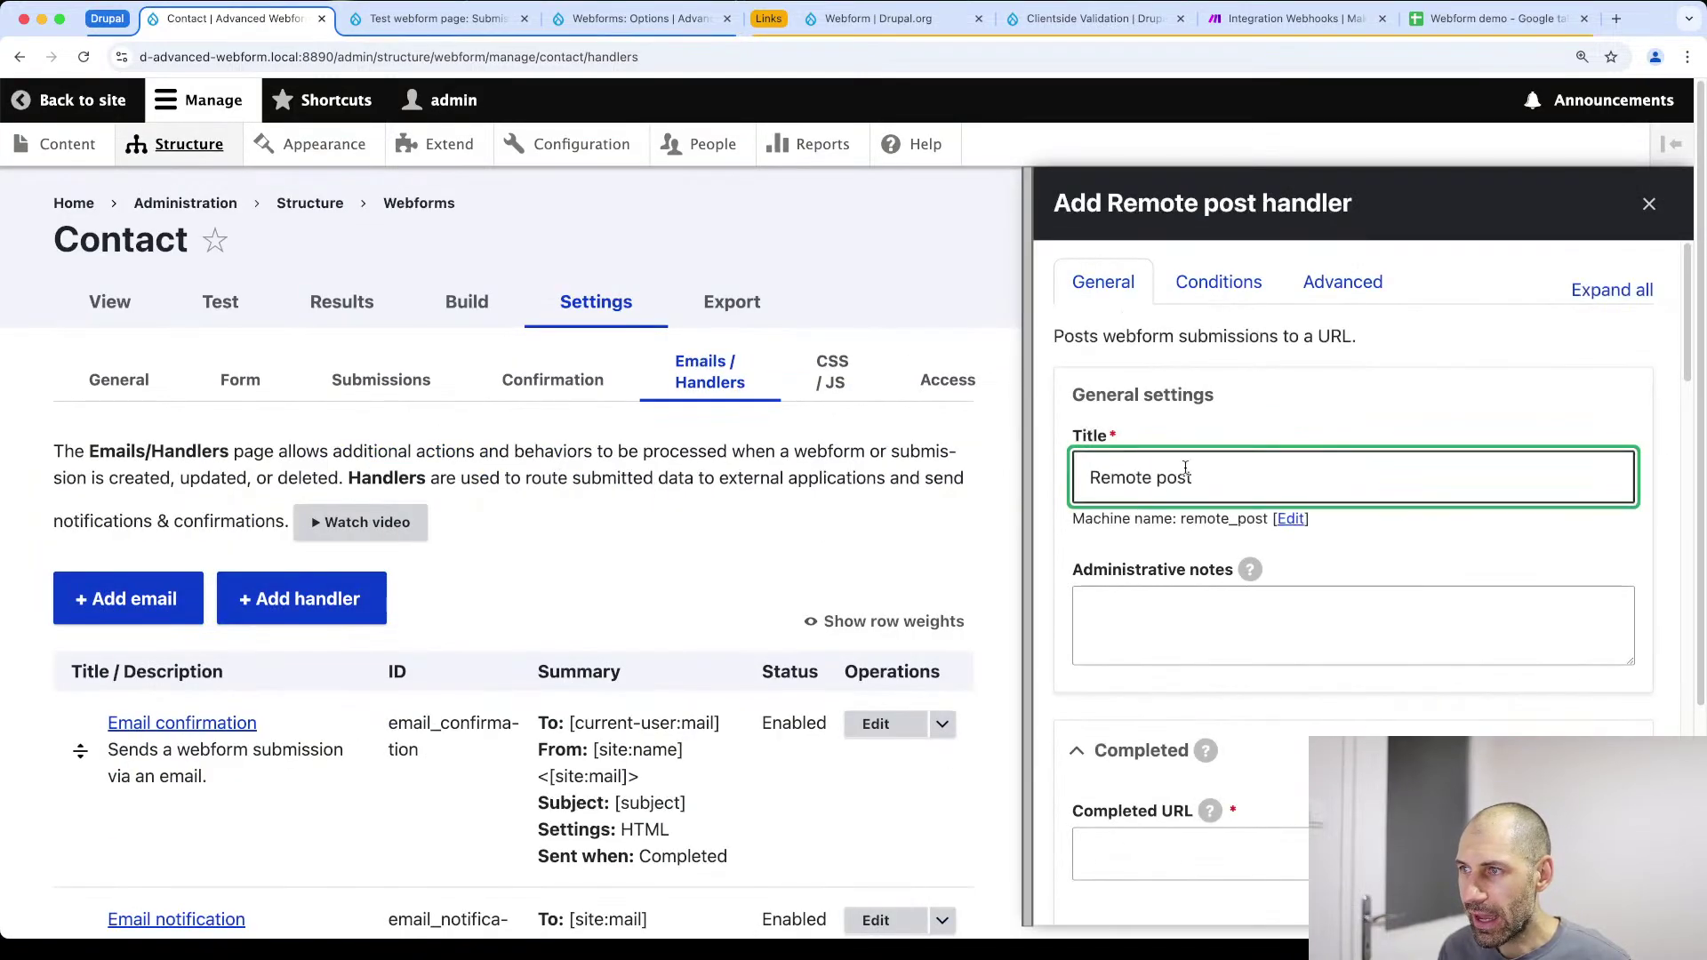
{"action": "scroll", "coordinate": [1191, 480], "scroll_direction": "down", "scroll_amount": 1}
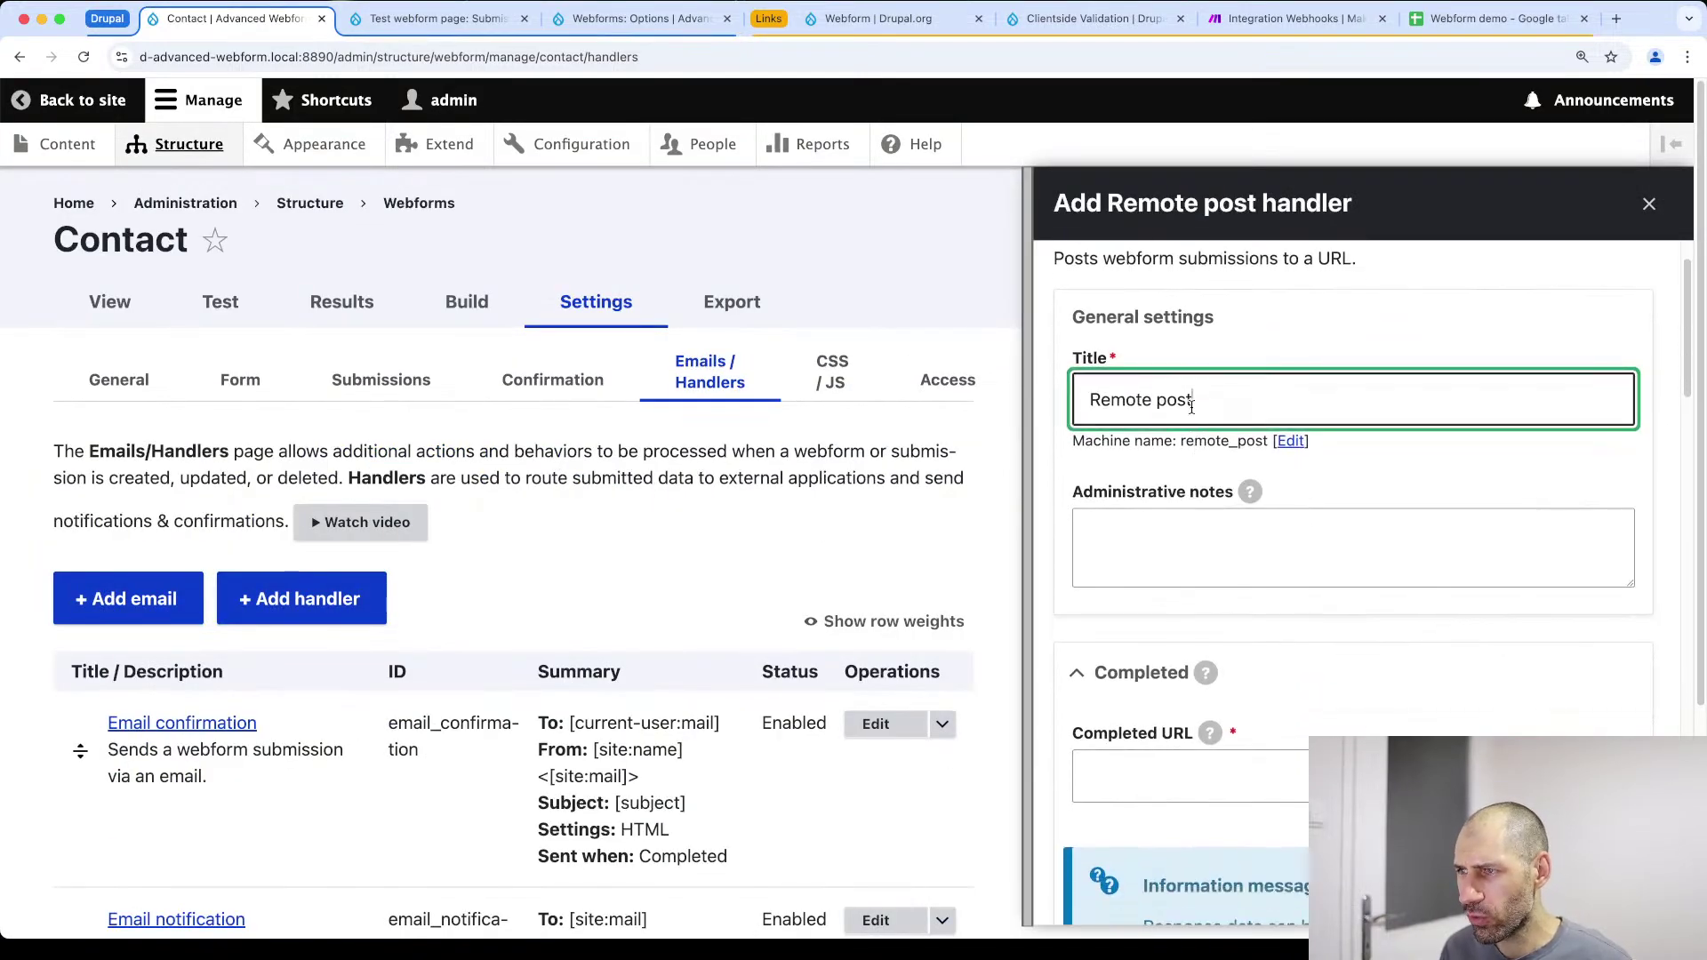
{"action": "triple_click", "coordinate": [1196, 406]}
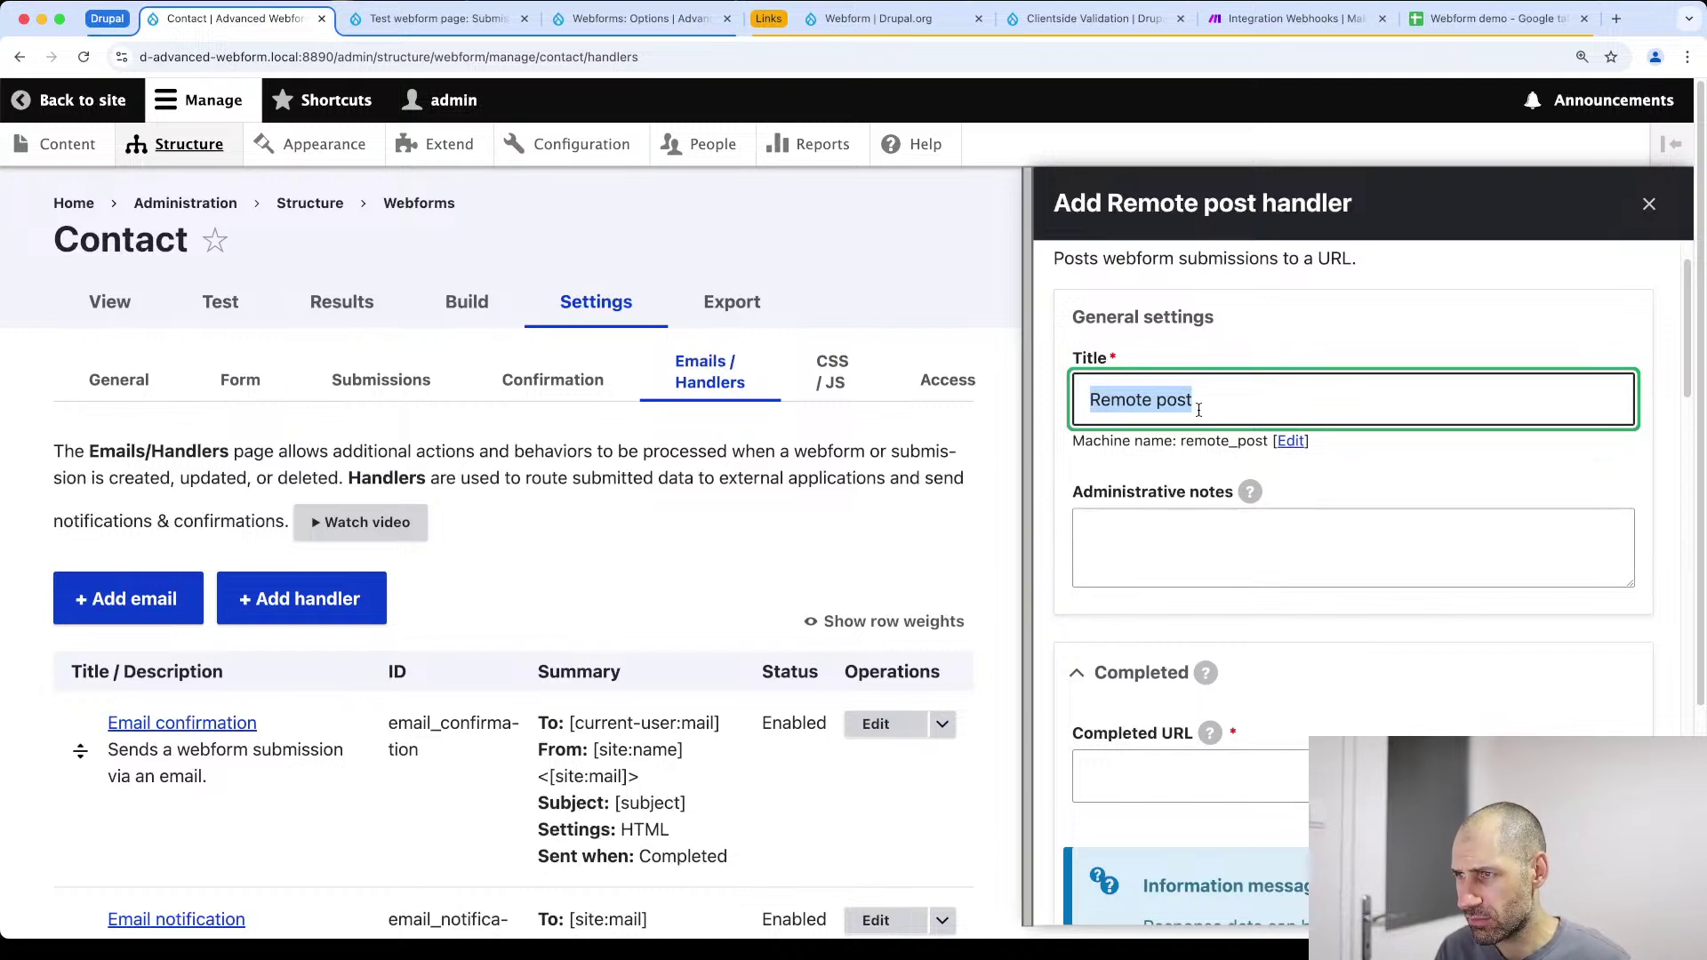
{"action": "type", "text": "make"}
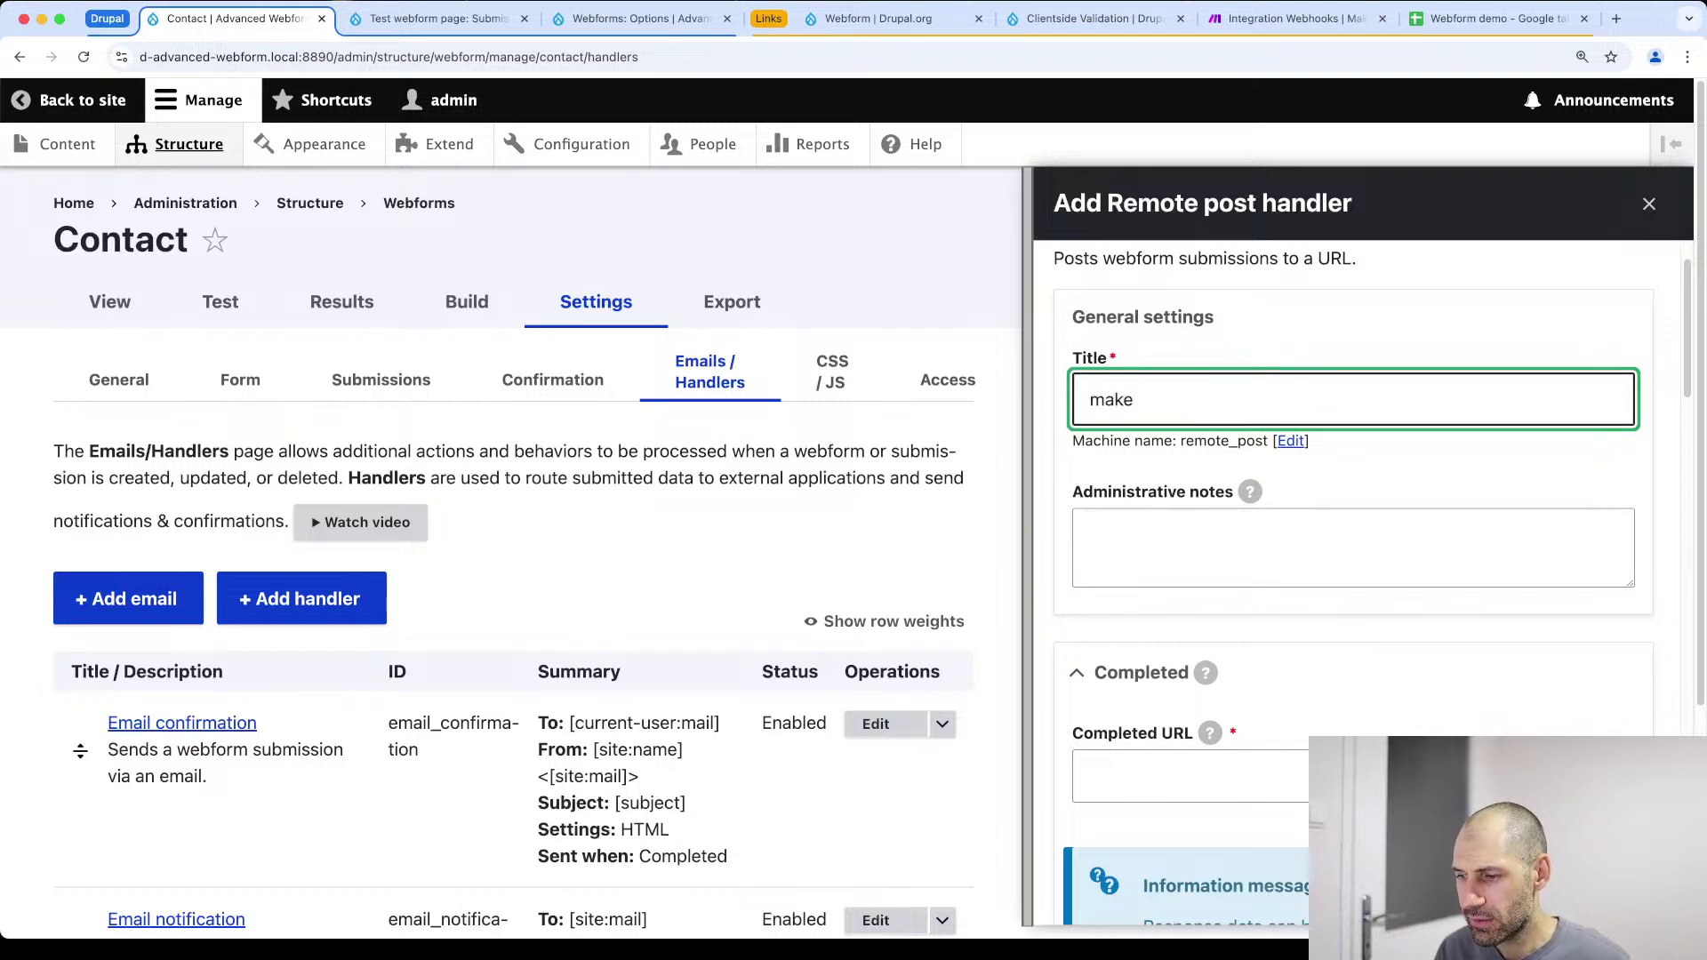
{"action": "type", "text": " webhook"}
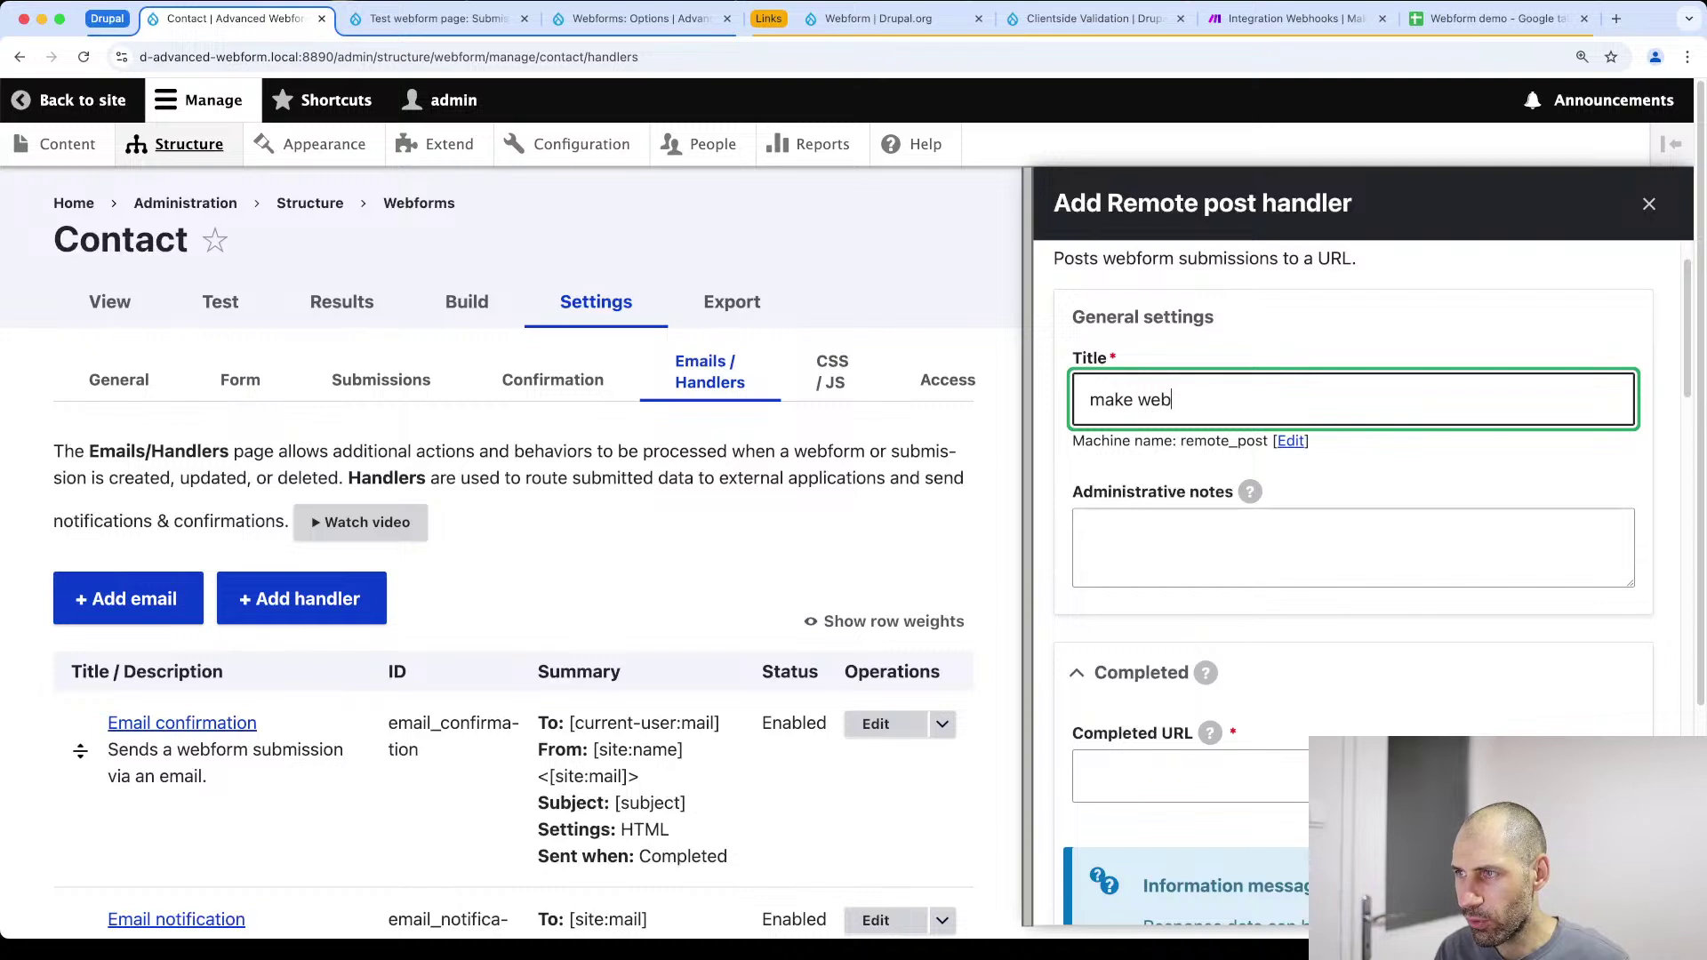
Paste the Make webhook address into the Completed URL field and check it
{"action": "scroll", "coordinate": [1218, 462], "scroll_direction": "down", "scroll_amount": 4}
{"action": "left_click", "coordinate": [1147, 449]}
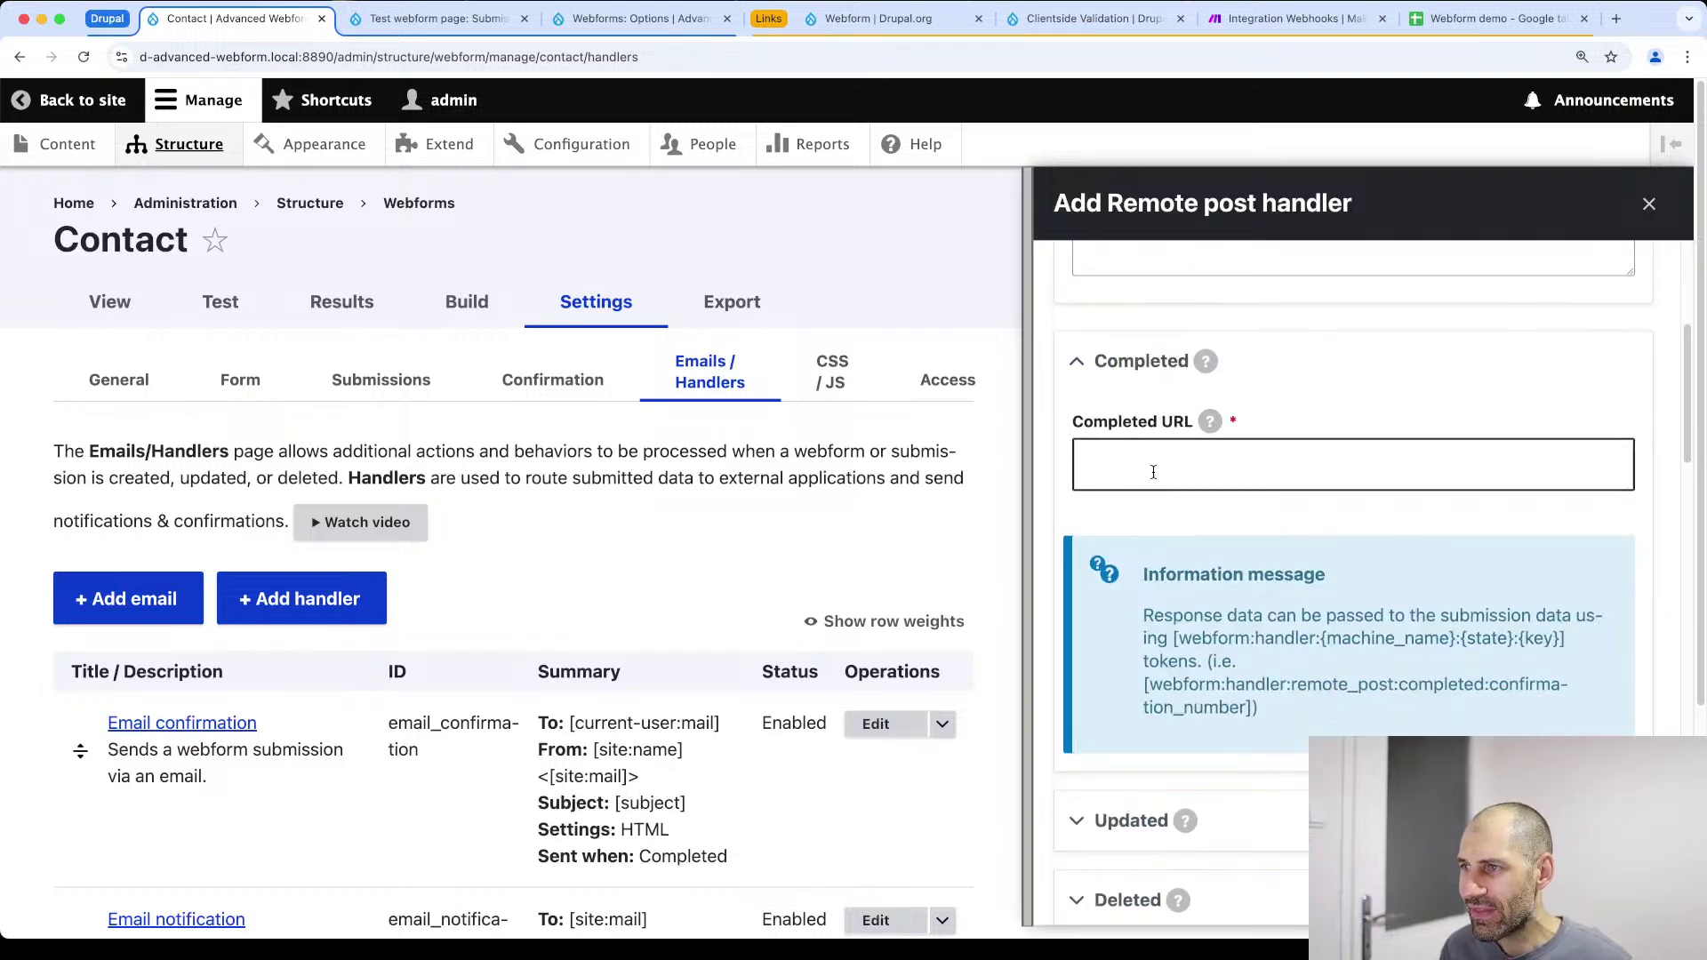
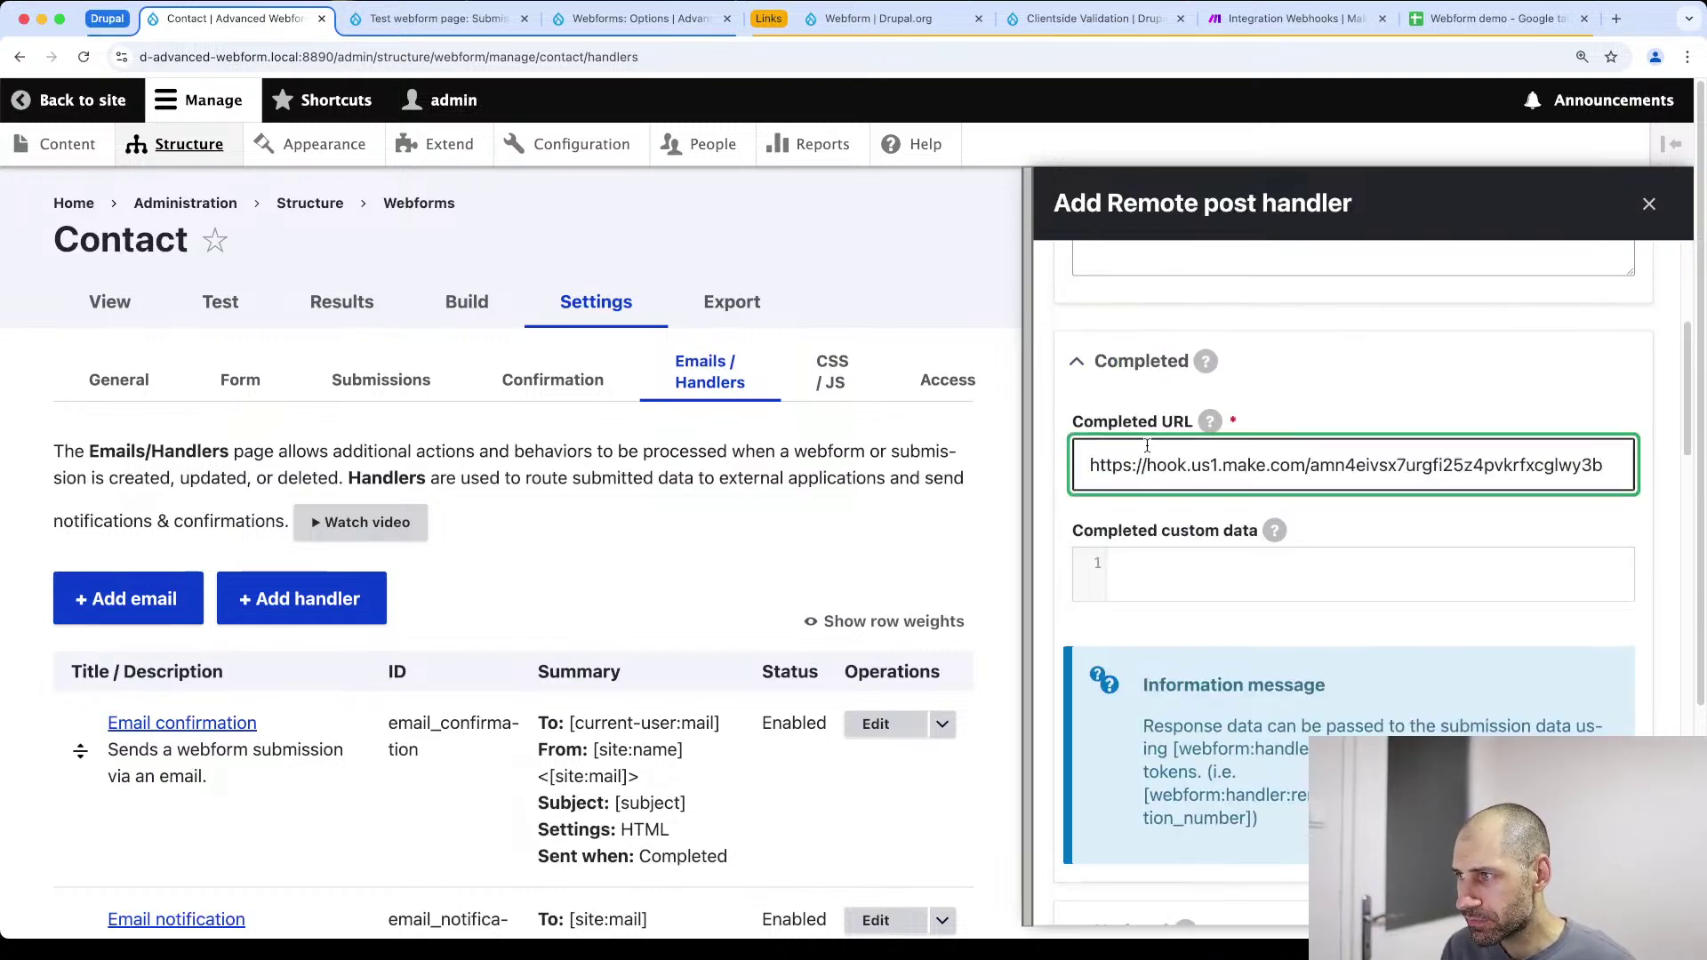
{"action": "scroll", "coordinate": [1147, 446], "scroll_direction": "down", "scroll_amount": 1}
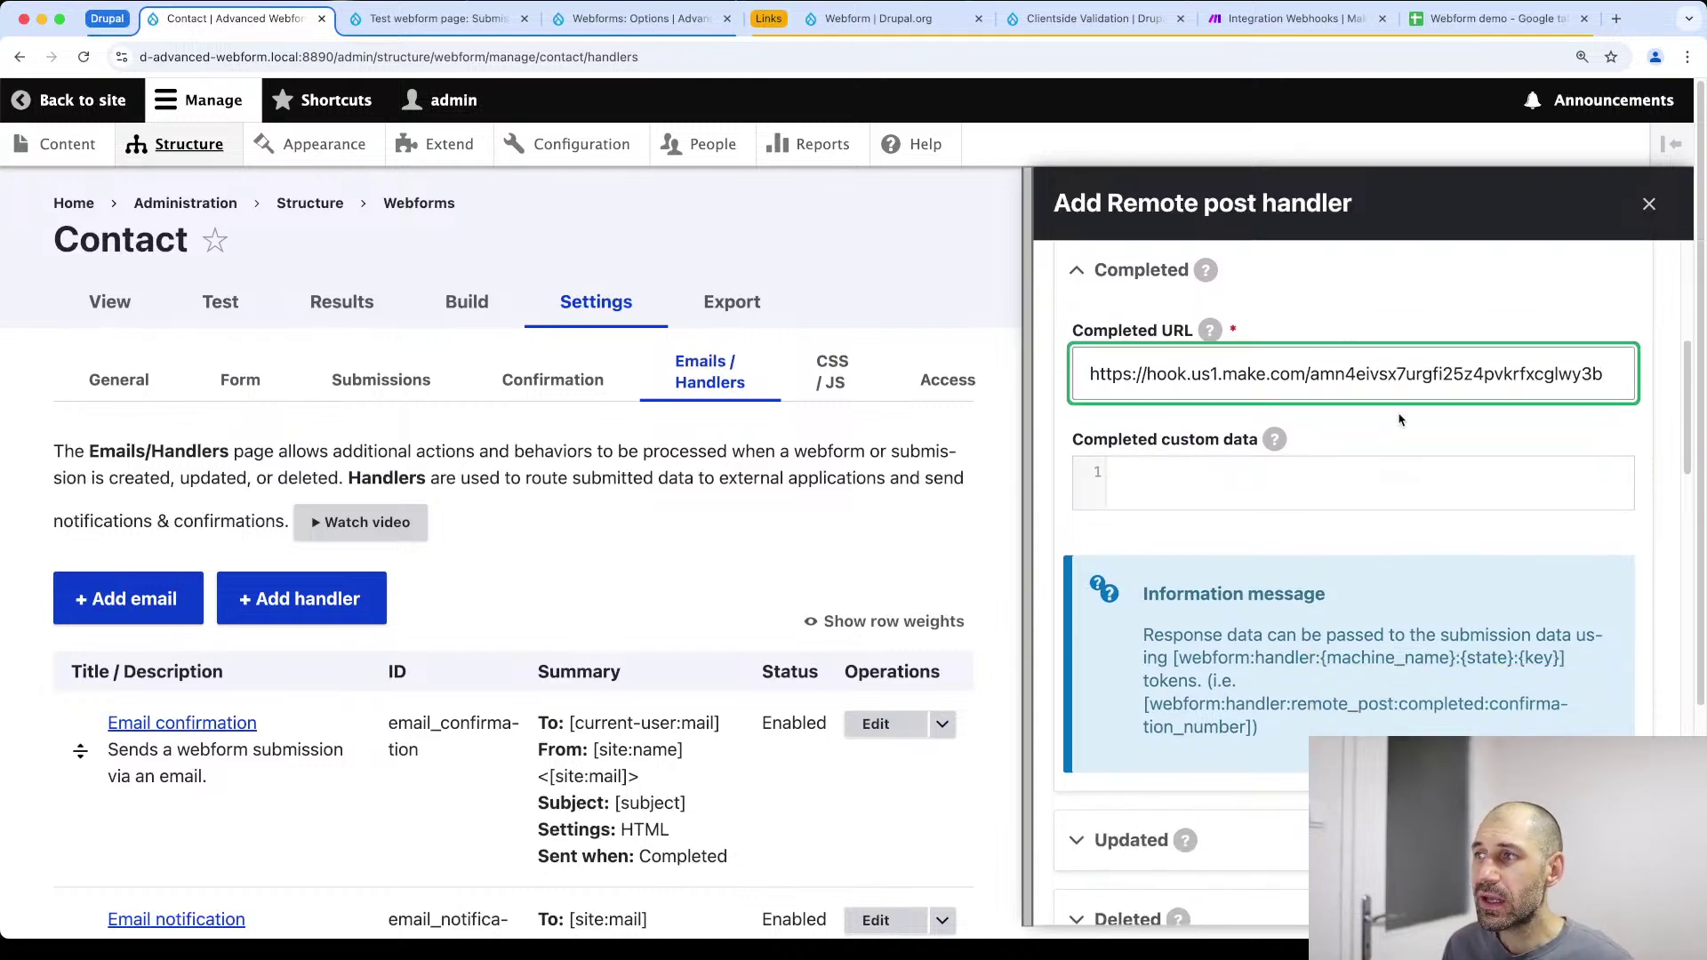
{"action": "triple_click", "coordinate": [1204, 356]}
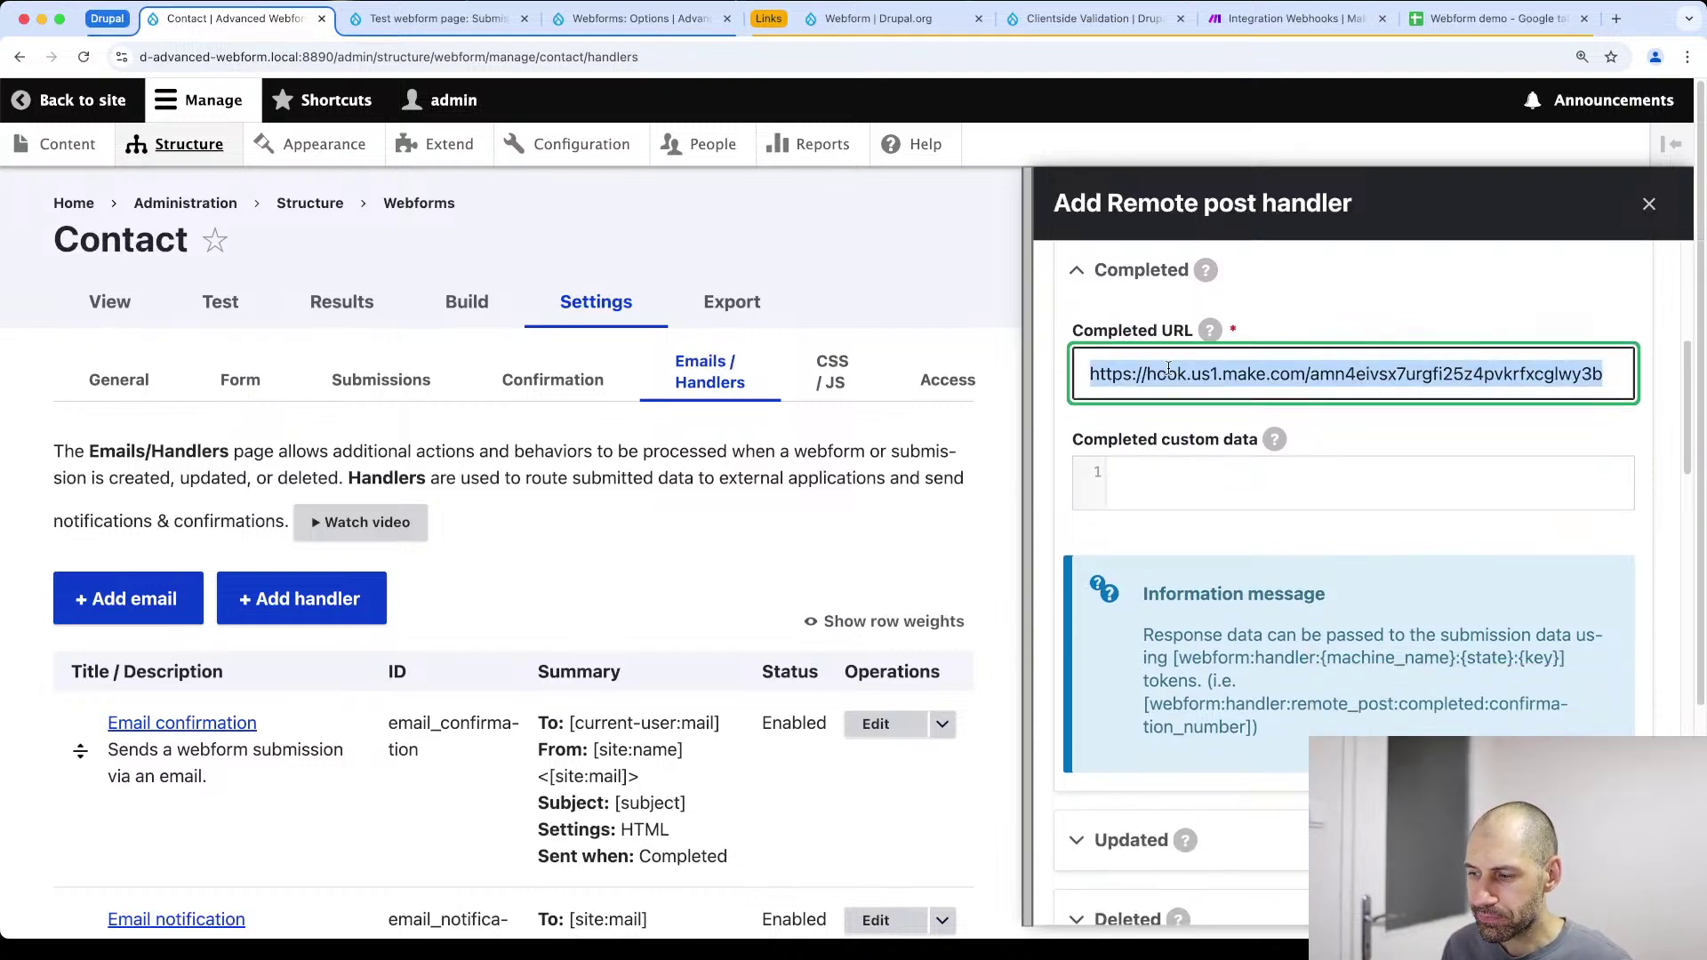
{"action": "left_click", "coordinate": [1168, 369]}
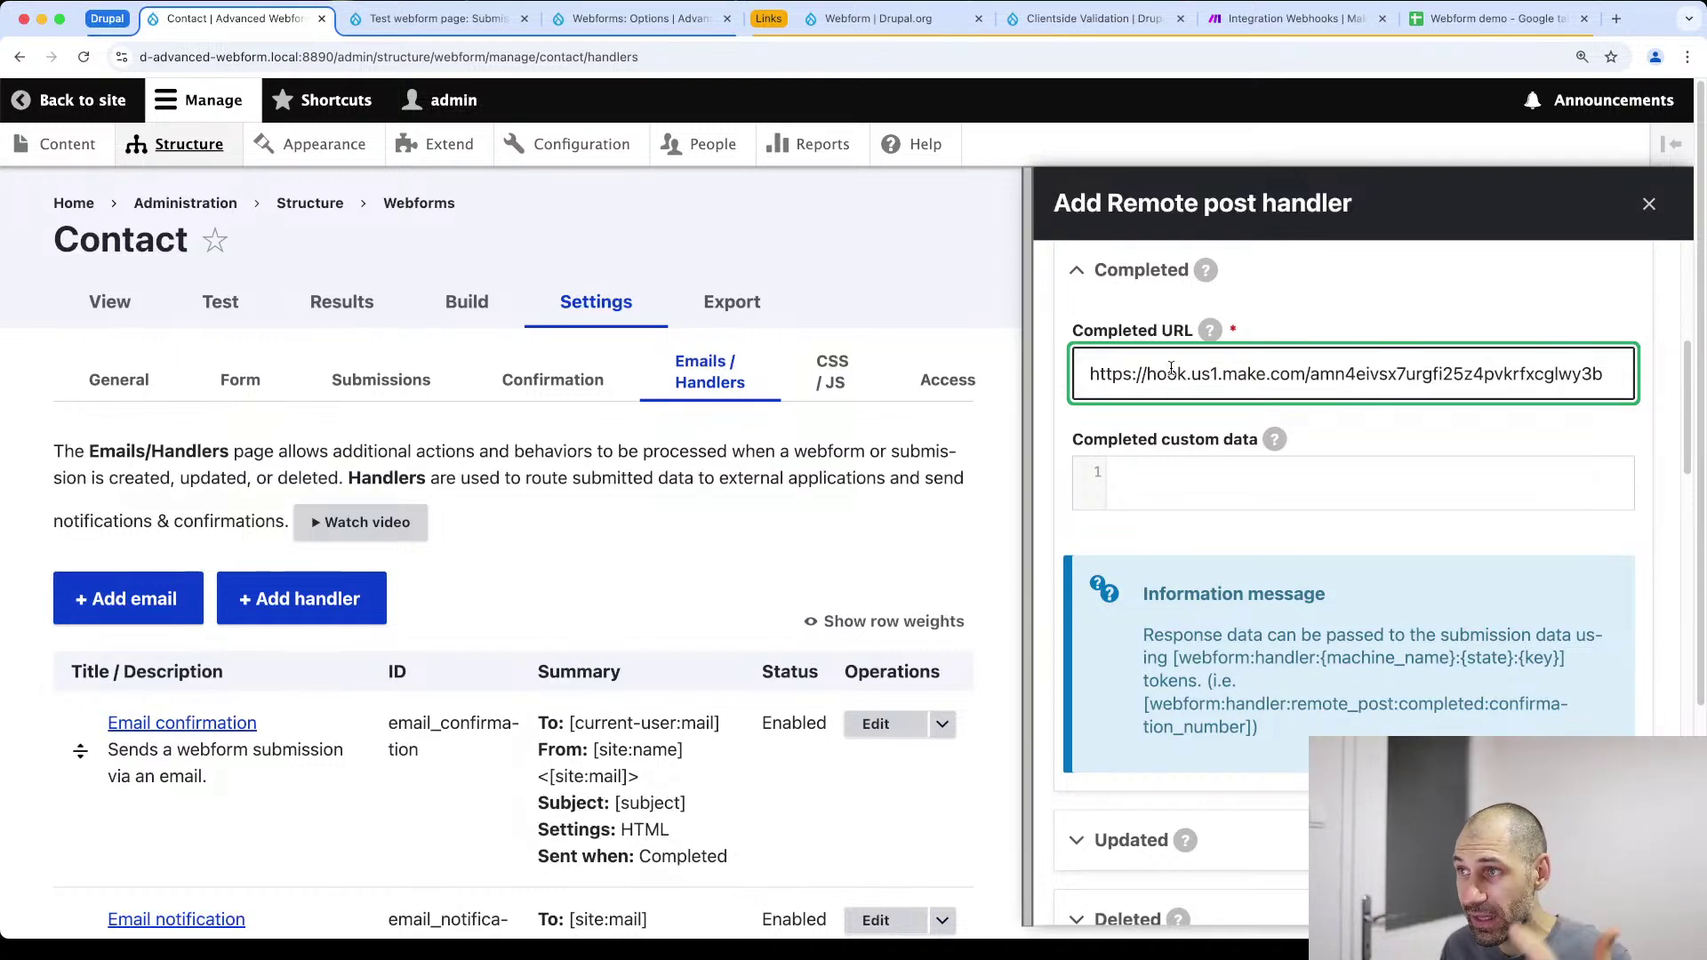
Look over the Updated and Deleted sections, then save the Remote post handler
{"action": "scroll", "coordinate": [1200, 405], "scroll_direction": "down", "scroll_amount": 3}
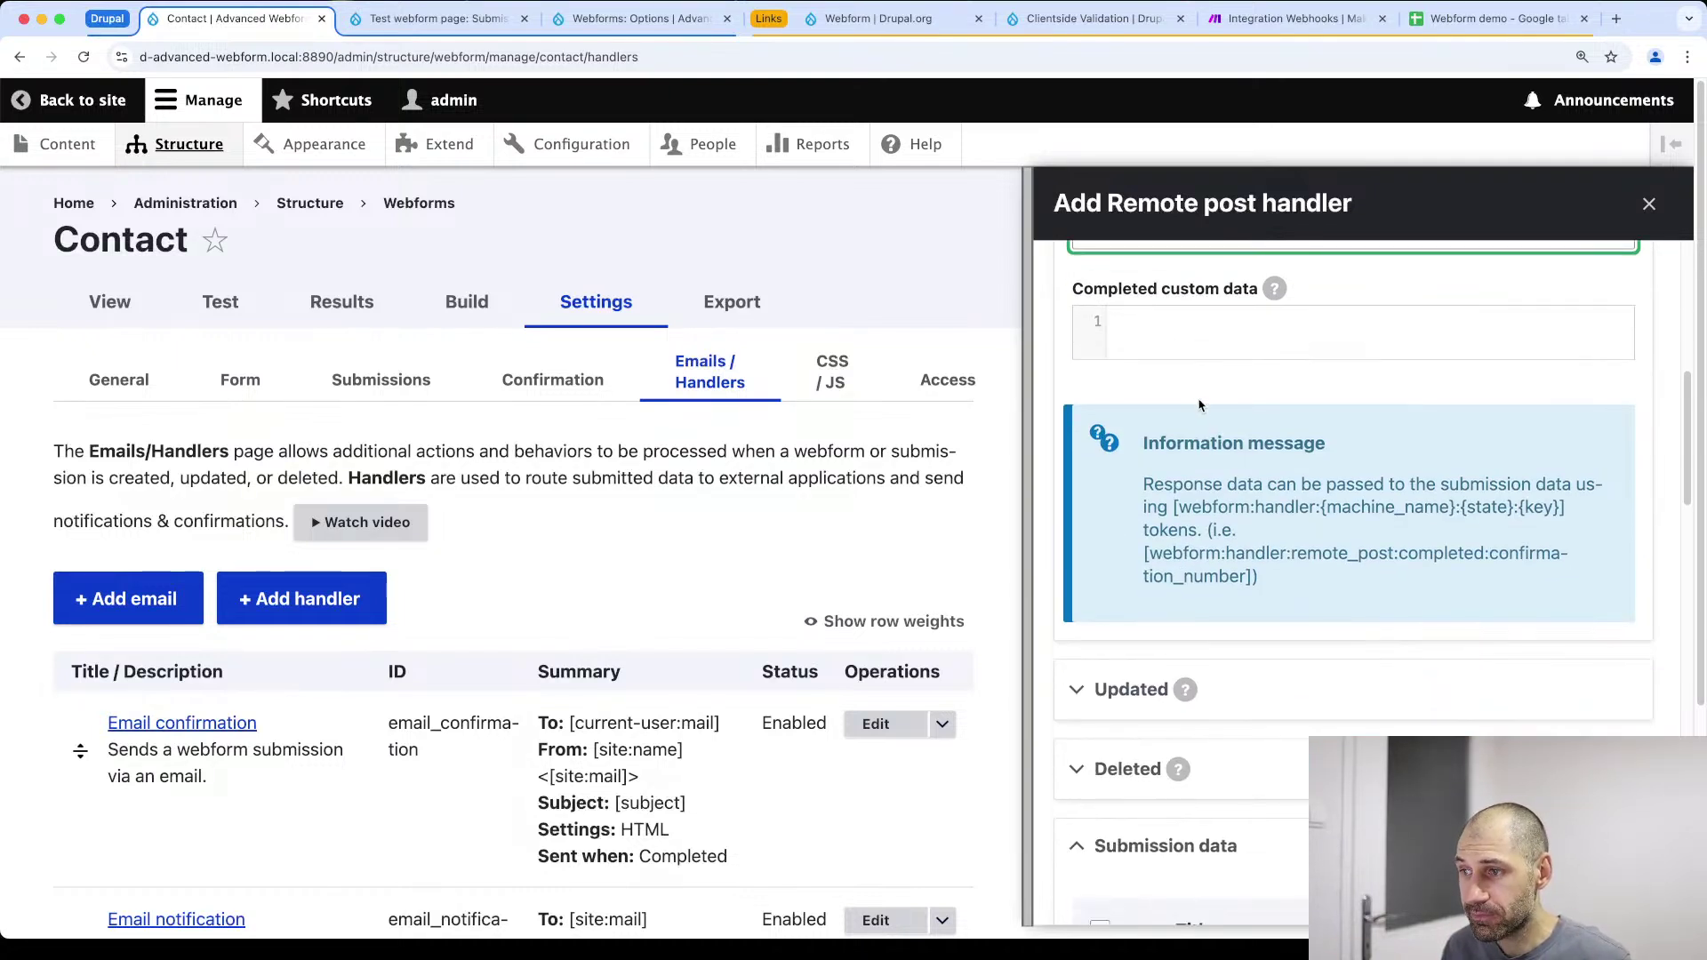
{"action": "left_click", "coordinate": [1150, 682]}
{"action": "scroll", "coordinate": [1150, 682], "scroll_direction": "down", "scroll_amount": 4}
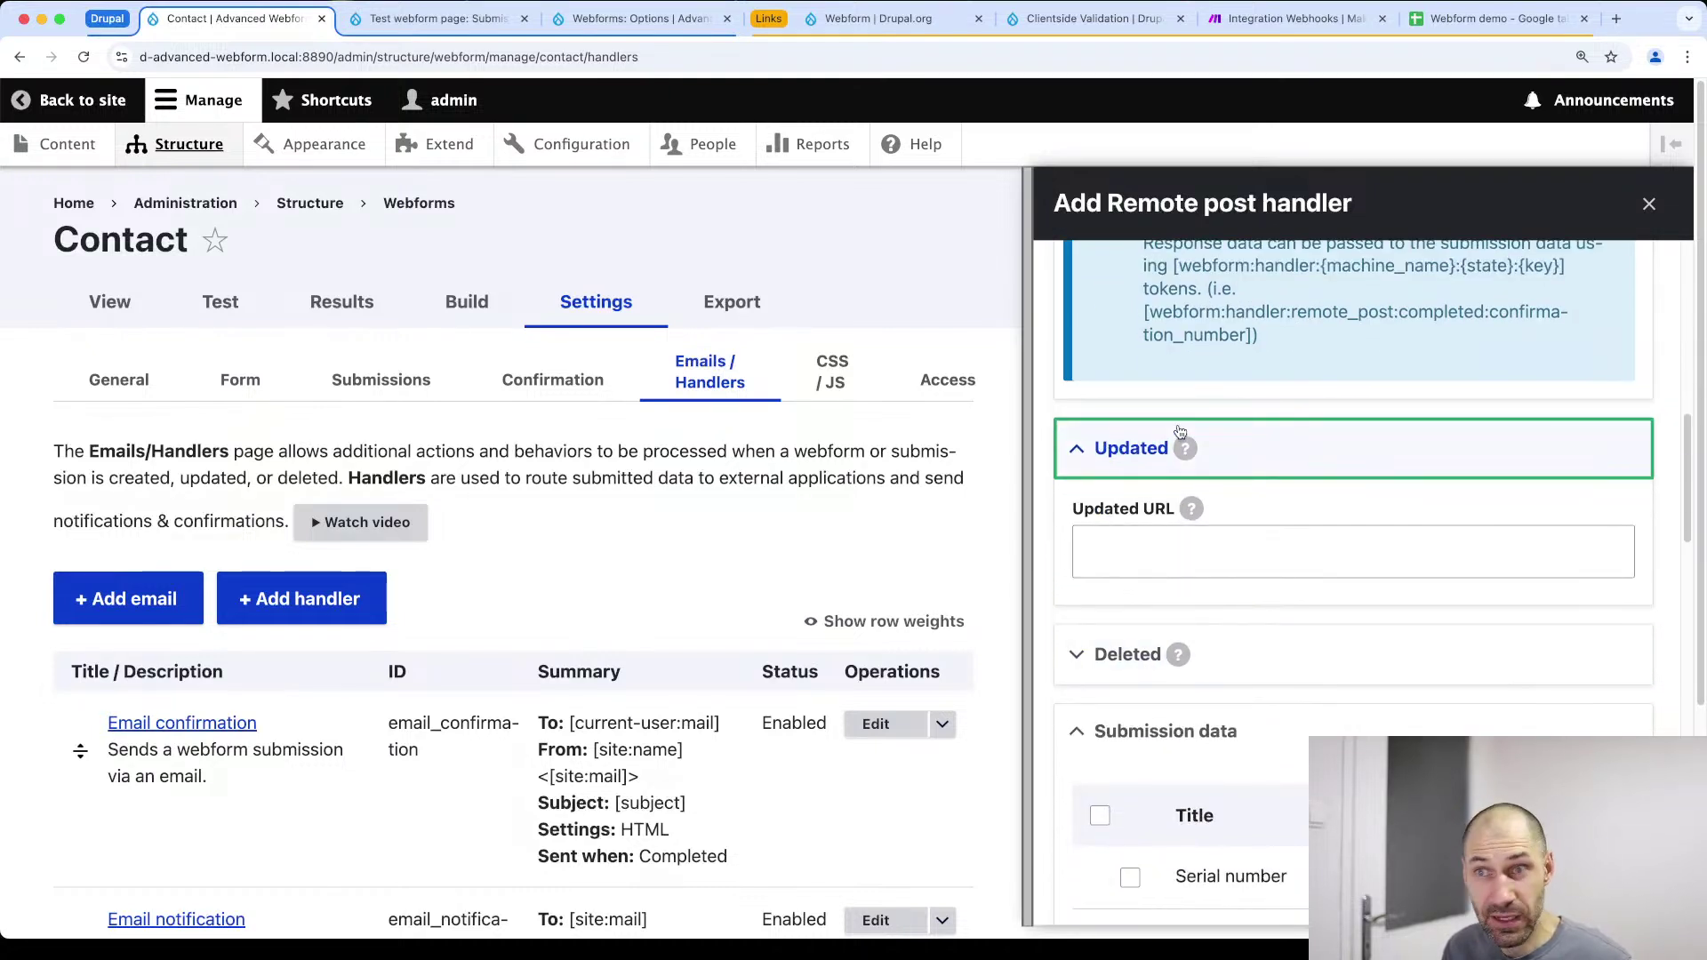
{"action": "left_click", "coordinate": [1127, 655]}
{"action": "left_click", "coordinate": [1127, 654]}
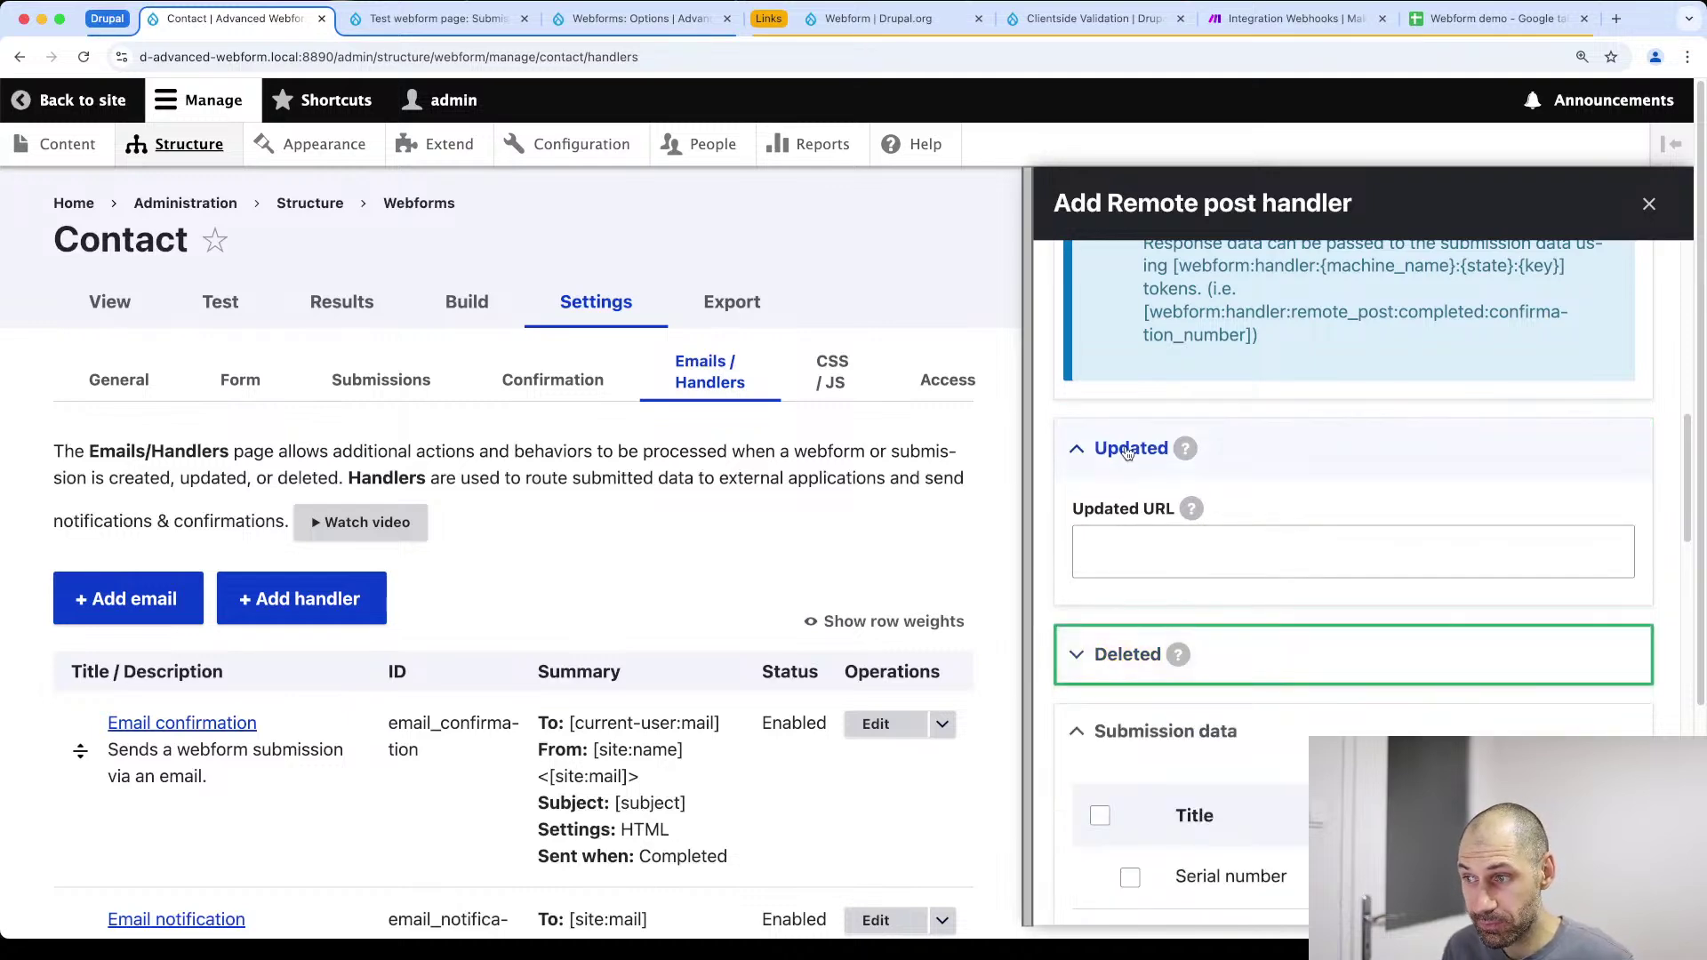
{"action": "left_click", "coordinate": [1128, 451]}
{"action": "scroll", "coordinate": [1127, 463], "scroll_direction": "down", "scroll_amount": 6}
{"action": "scroll", "coordinate": [1134, 498], "scroll_direction": "down", "scroll_amount": 8}
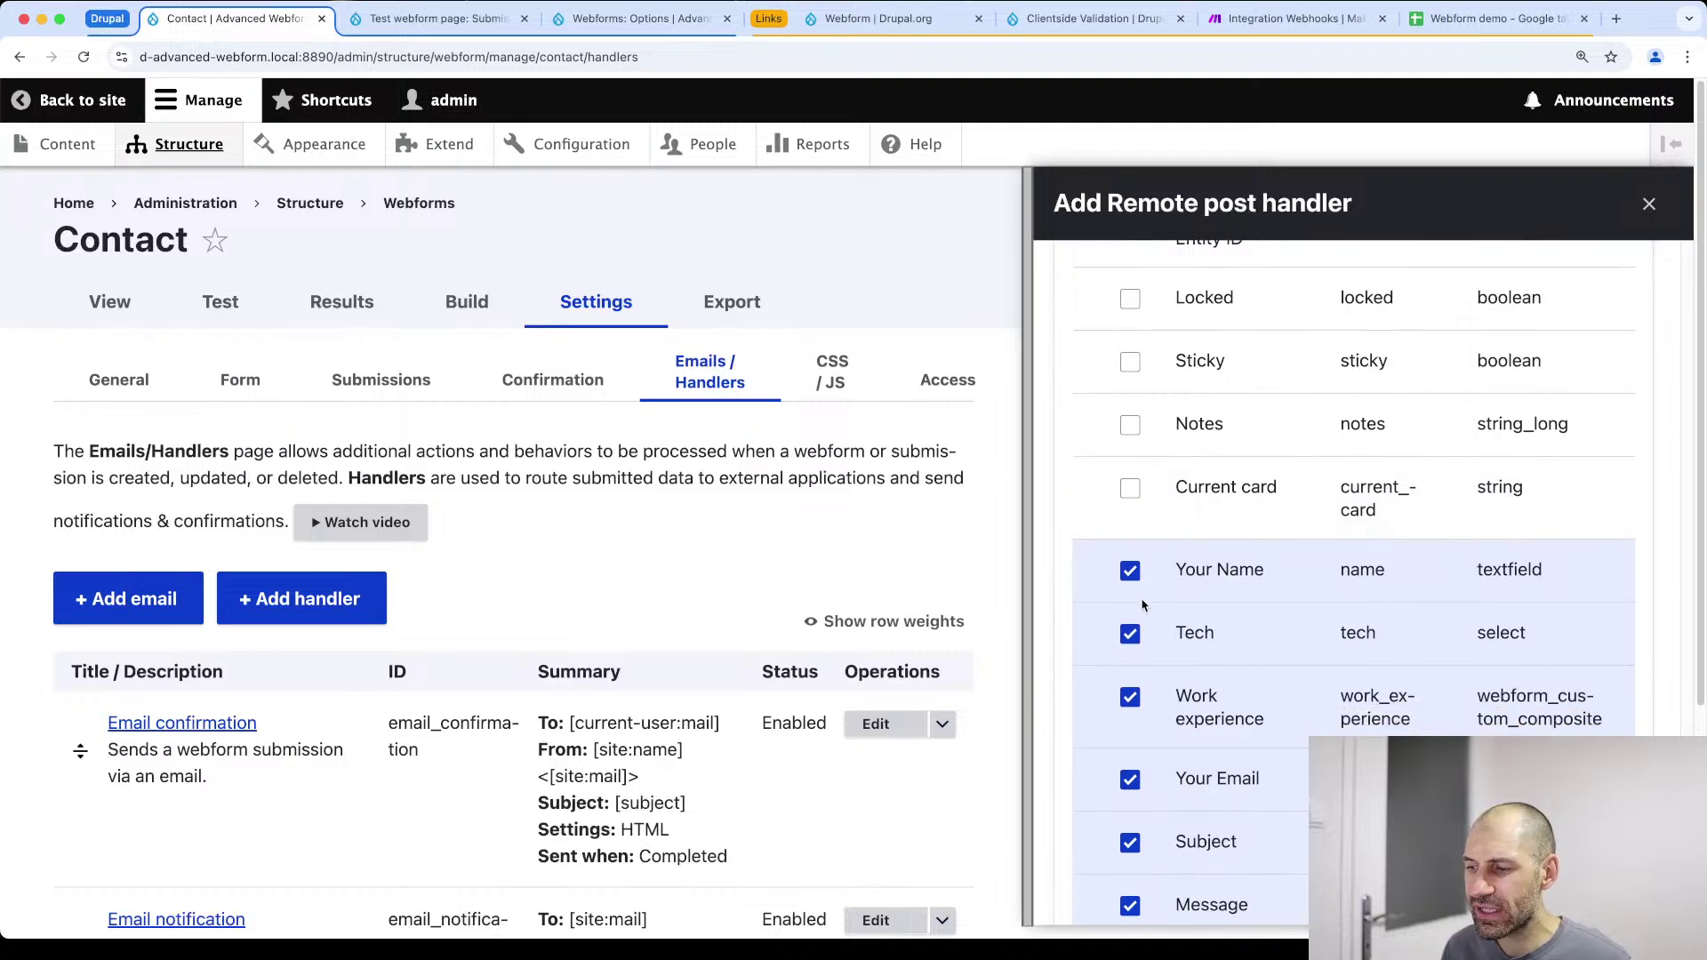
{"action": "scroll", "coordinate": [1142, 605], "scroll_direction": "down", "scroll_amount": 3}
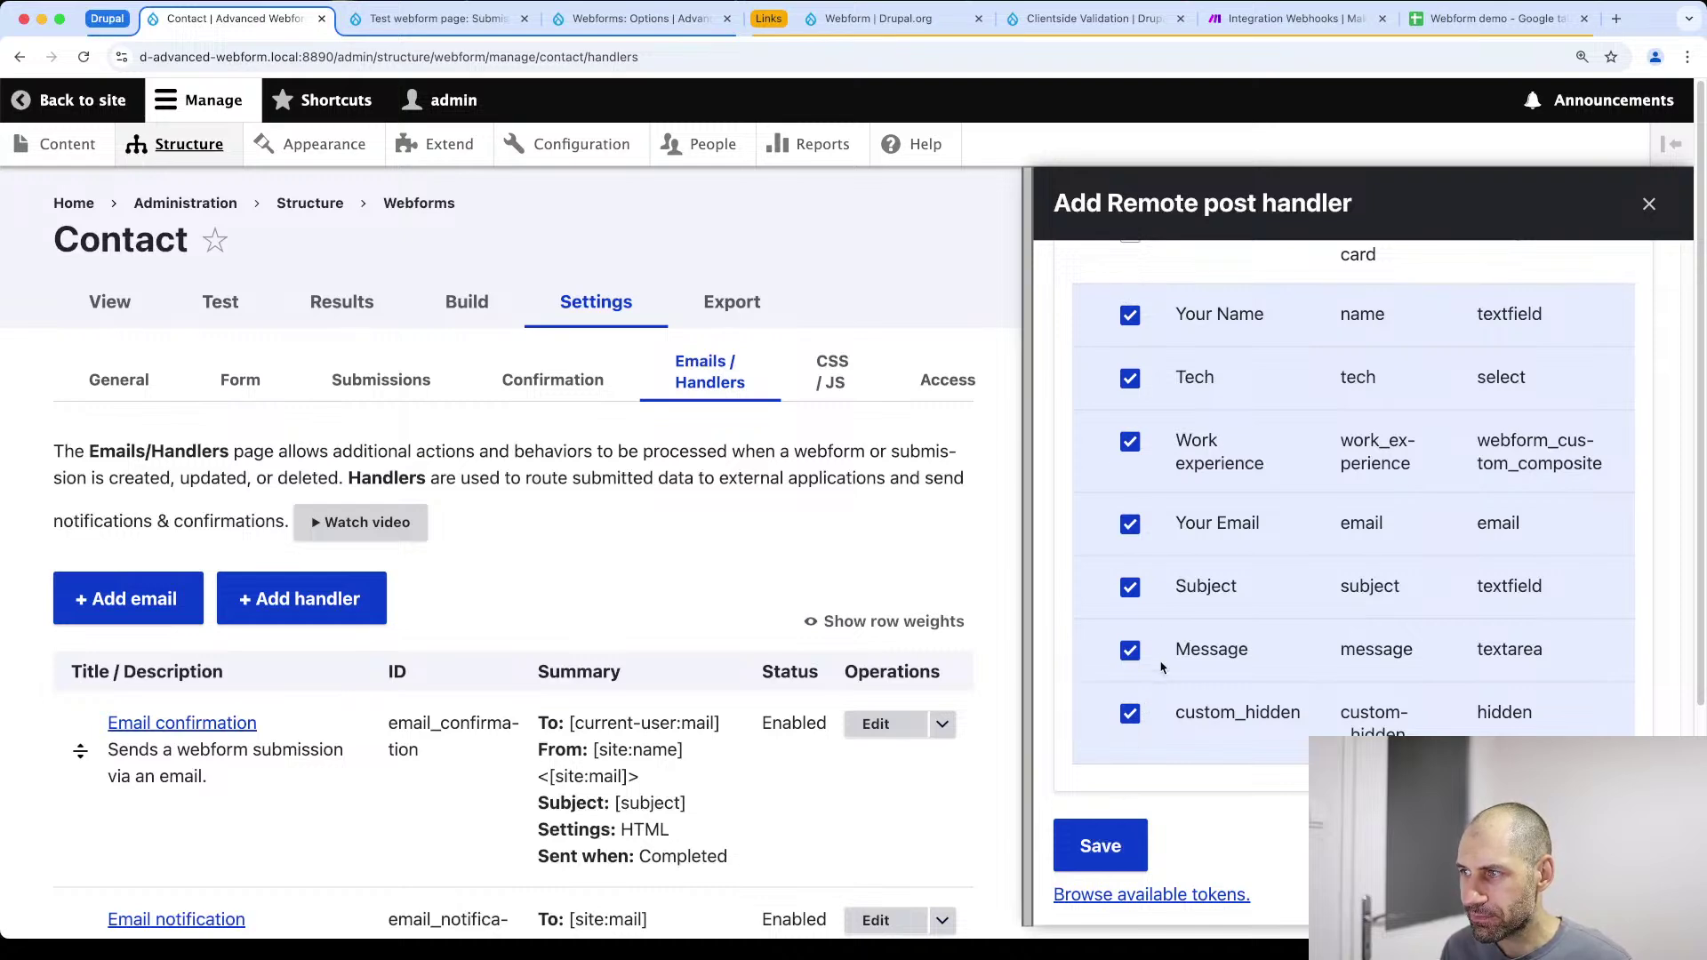
{"action": "scroll", "coordinate": [1151, 649], "scroll_direction": "up", "scroll_amount": 15}
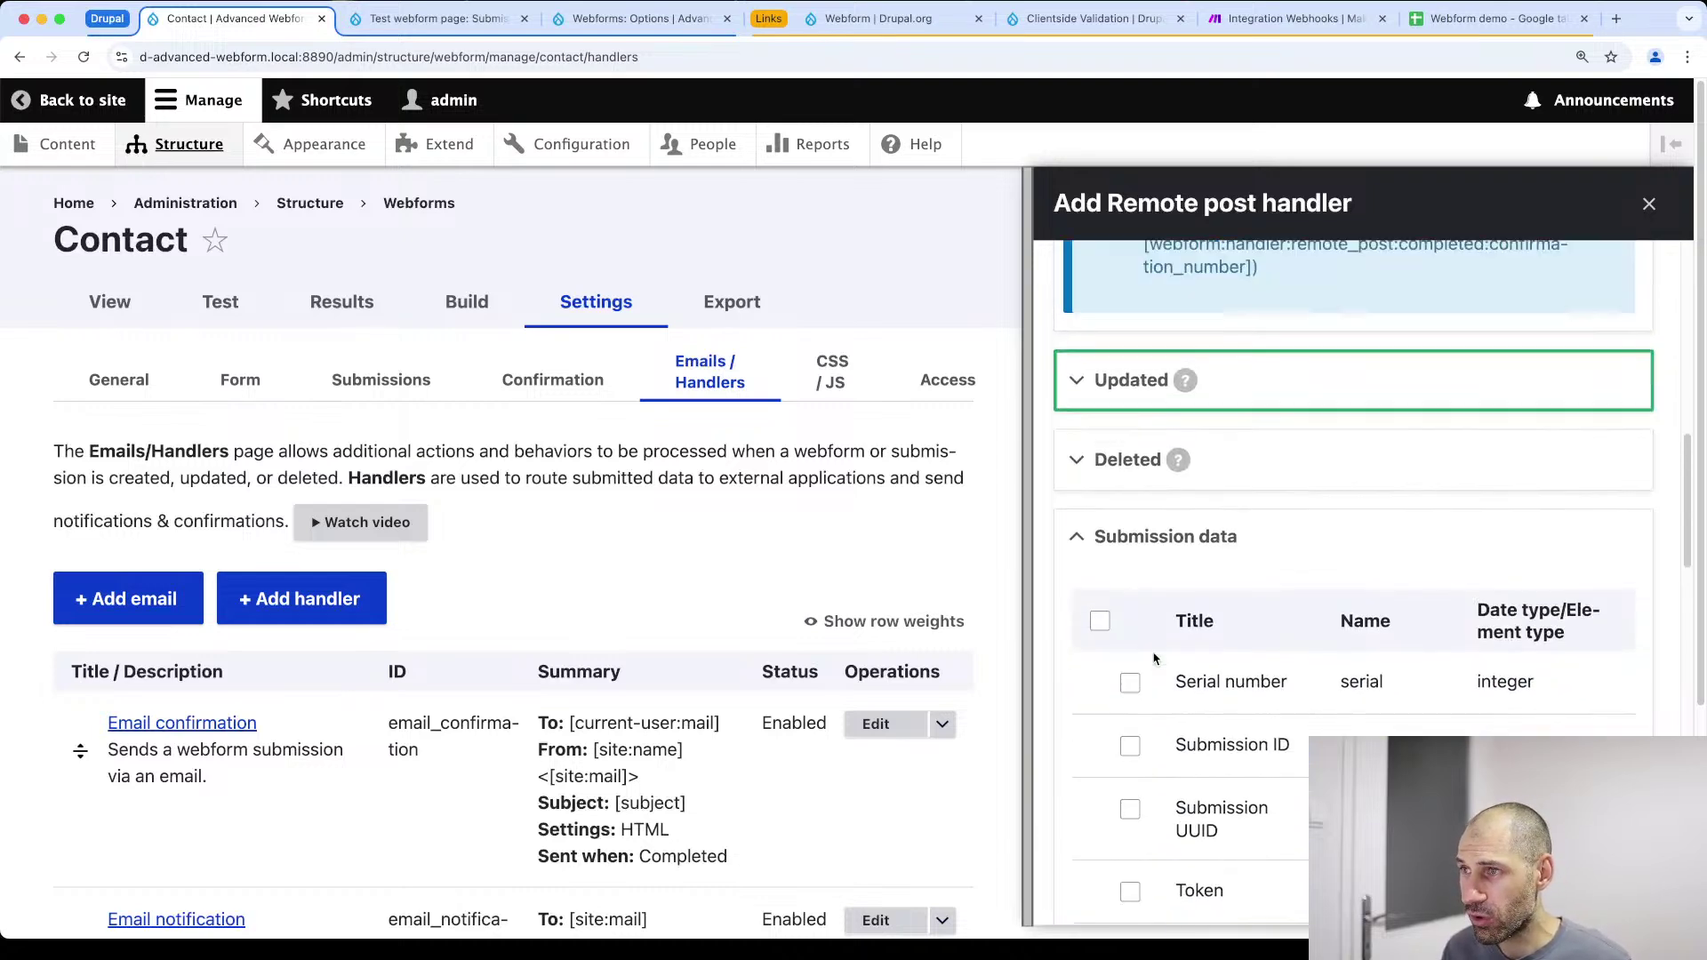
{"action": "scroll", "coordinate": [1153, 653], "scroll_direction": "down", "scroll_amount": 15}
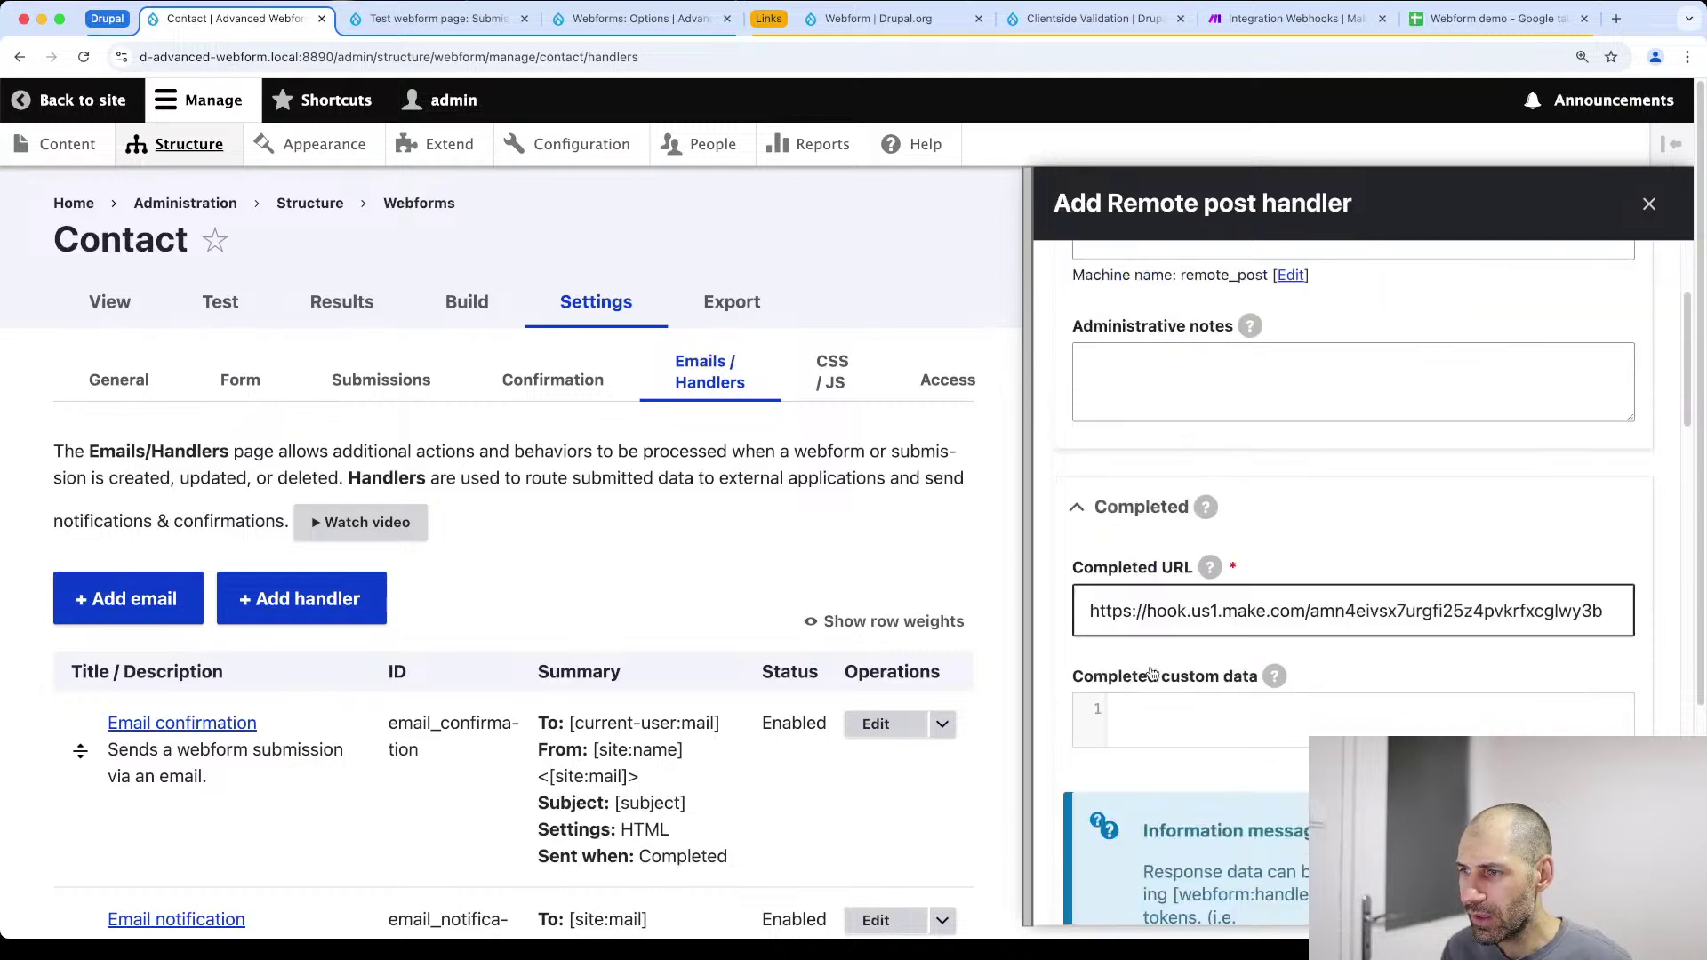
{"action": "left_click", "coordinate": [1102, 846]}
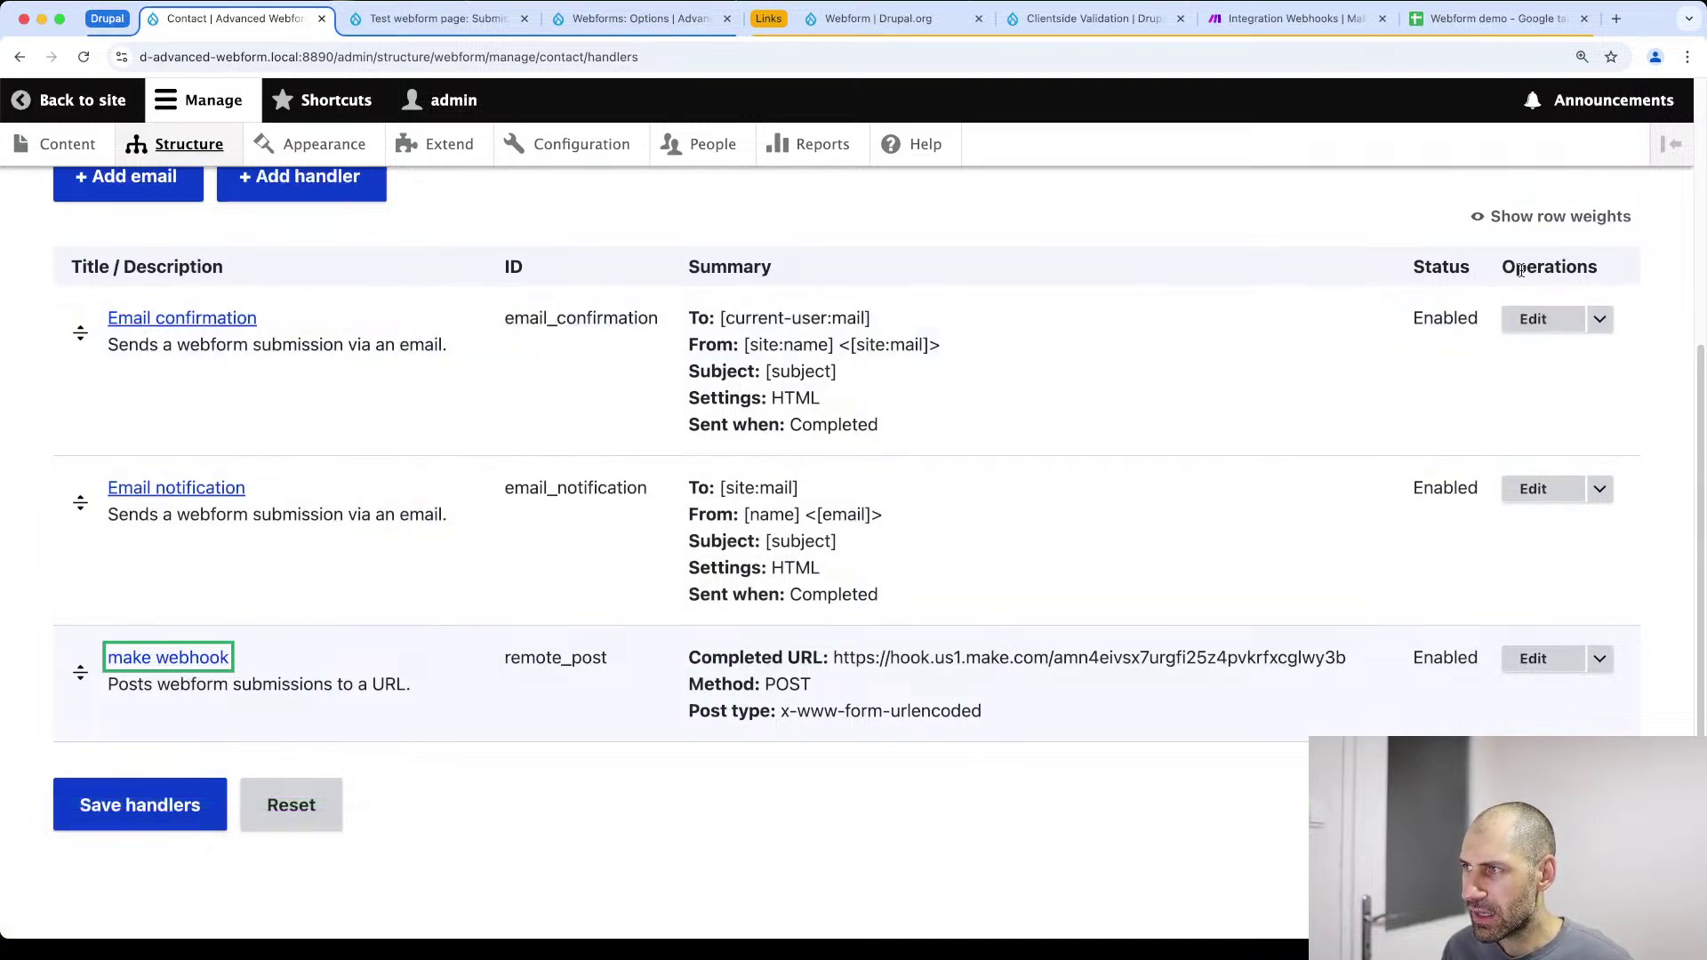
Save the Contact form's handlers and return to the listening Make webhook
{"action": "left_click", "coordinate": [1599, 320]}
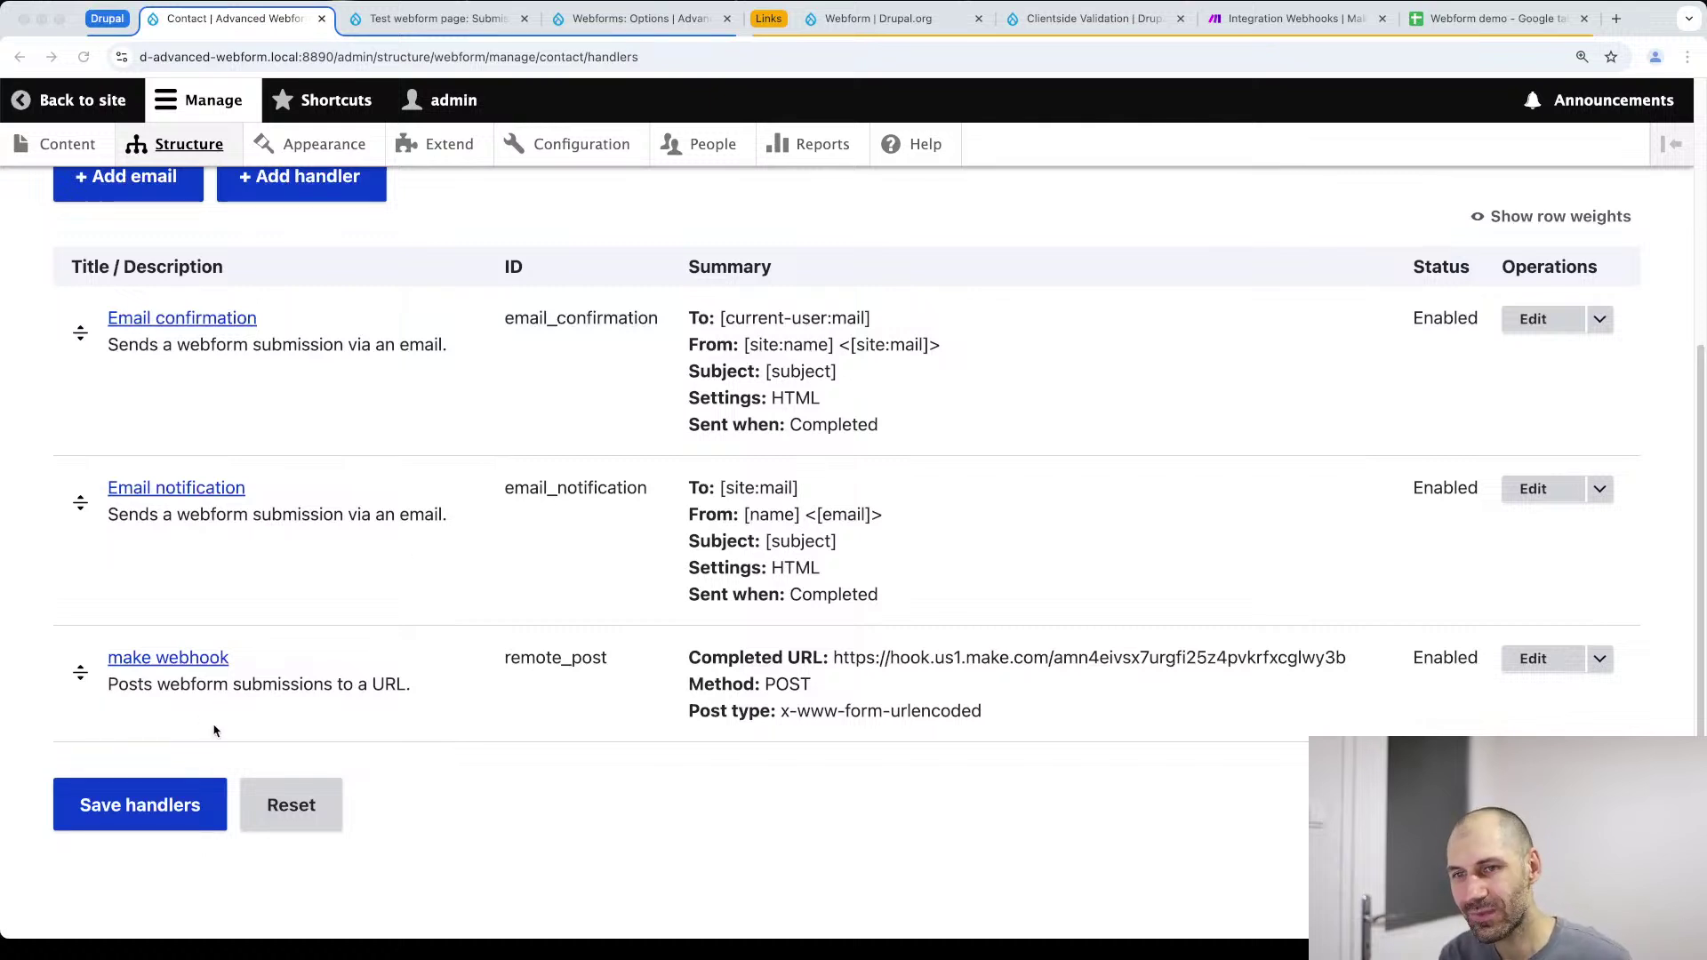
{"action": "left_click", "coordinate": [156, 800]}
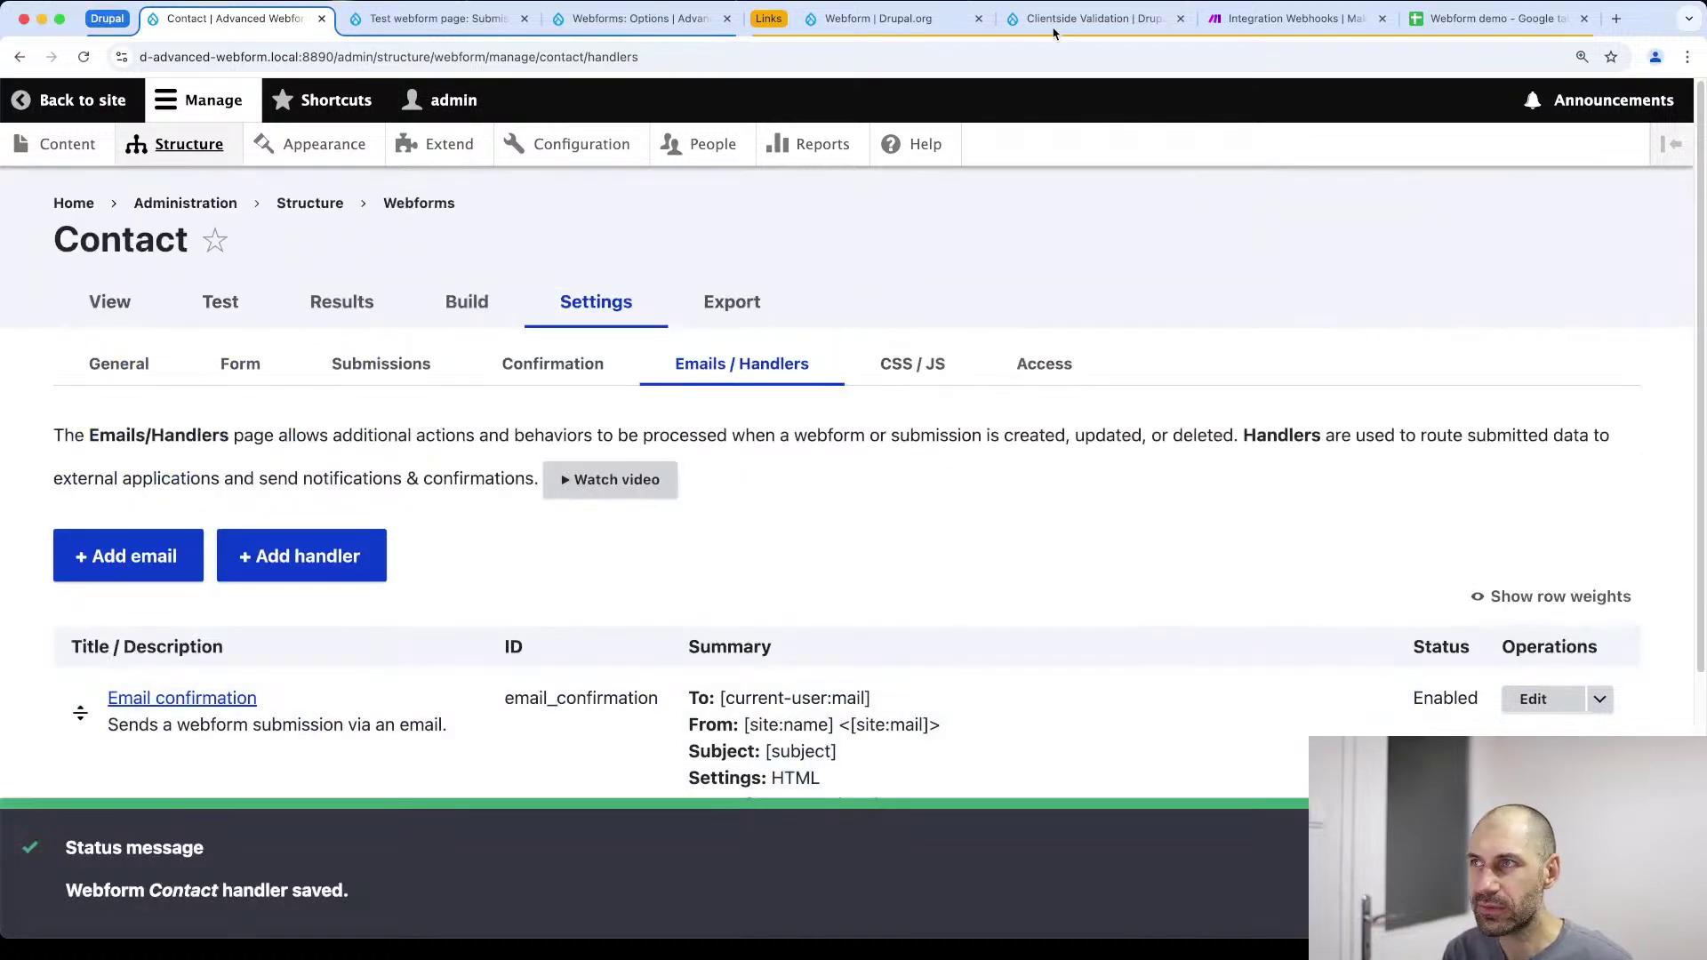
{"action": "left_click", "coordinate": [1314, 19]}
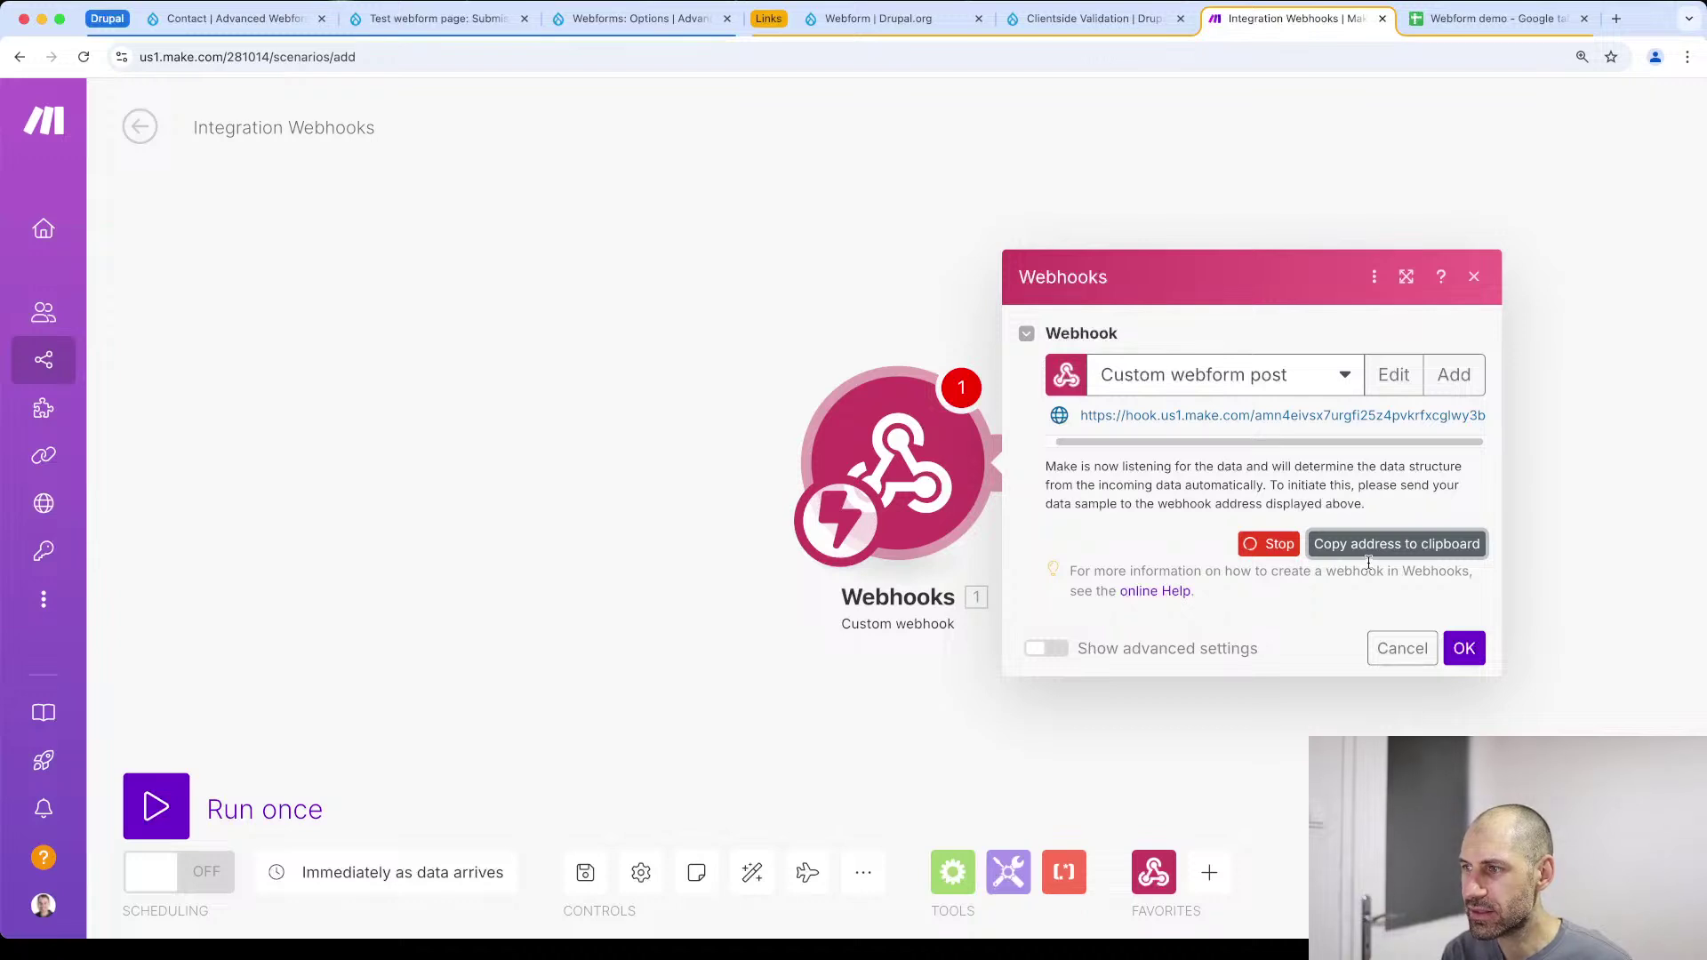
Open the Contact webform's Test page and enter 'TEST TEST' as the name
{"action": "left_click", "coordinate": [375, 18]}
{"action": "left_click", "coordinate": [217, 19]}
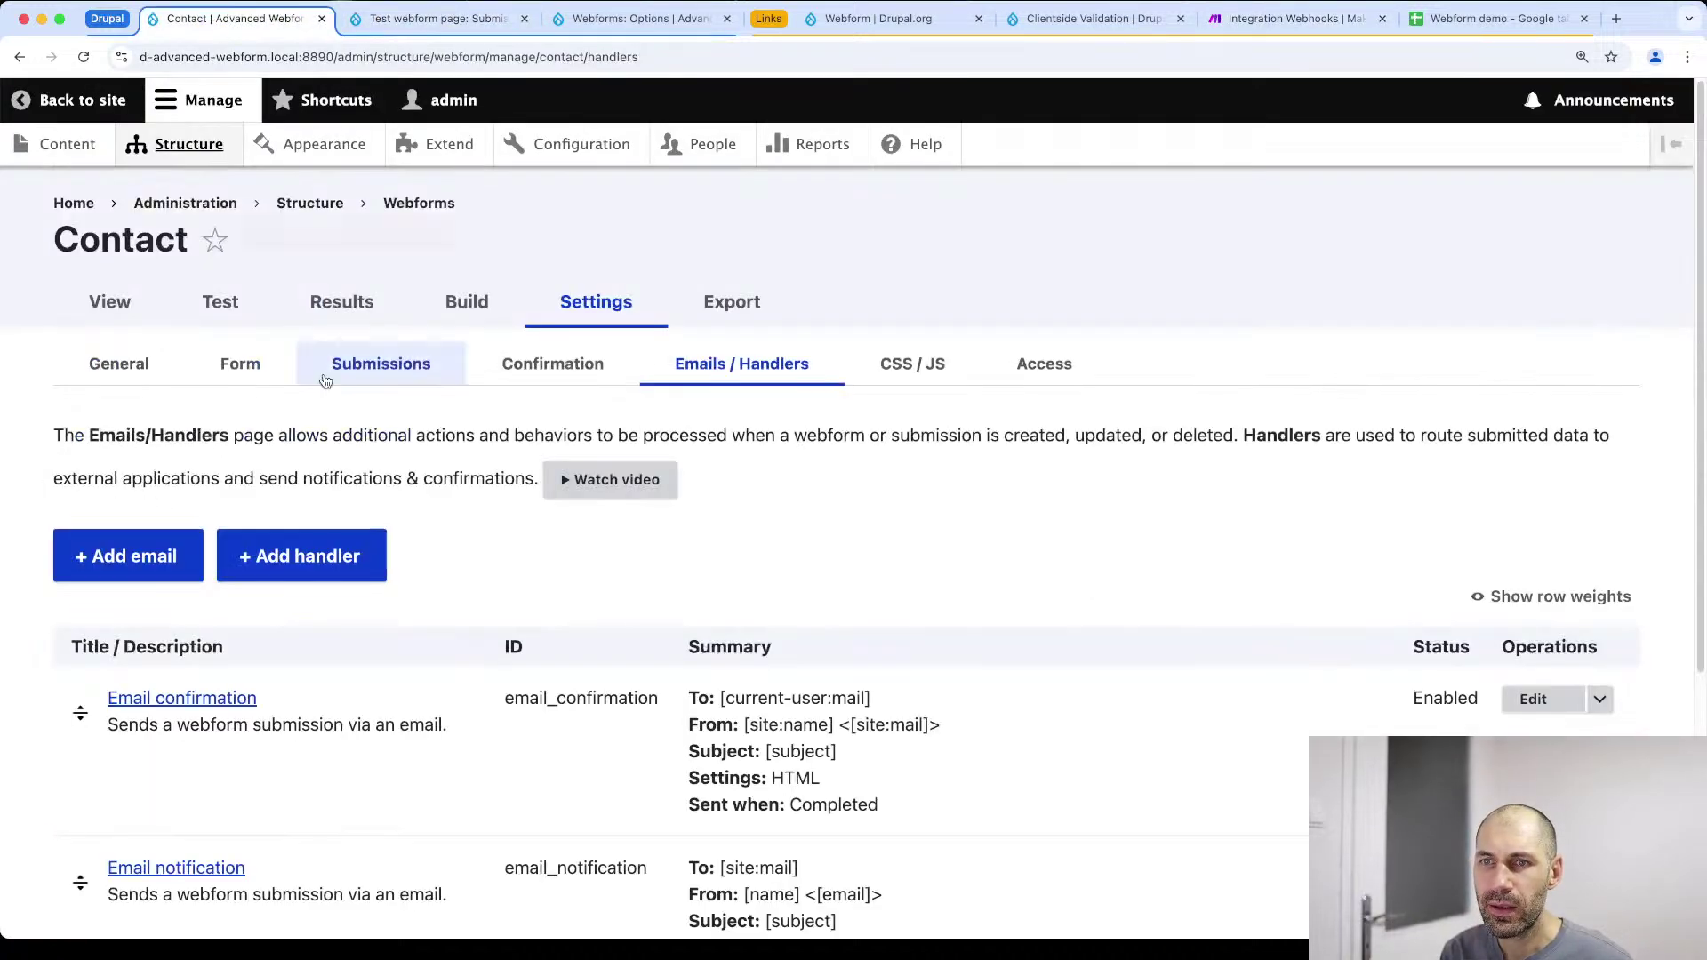
{"action": "left_click", "coordinate": [248, 321]}
{"action": "scroll", "coordinate": [590, 709], "scroll_direction": "down", "scroll_amount": 10}
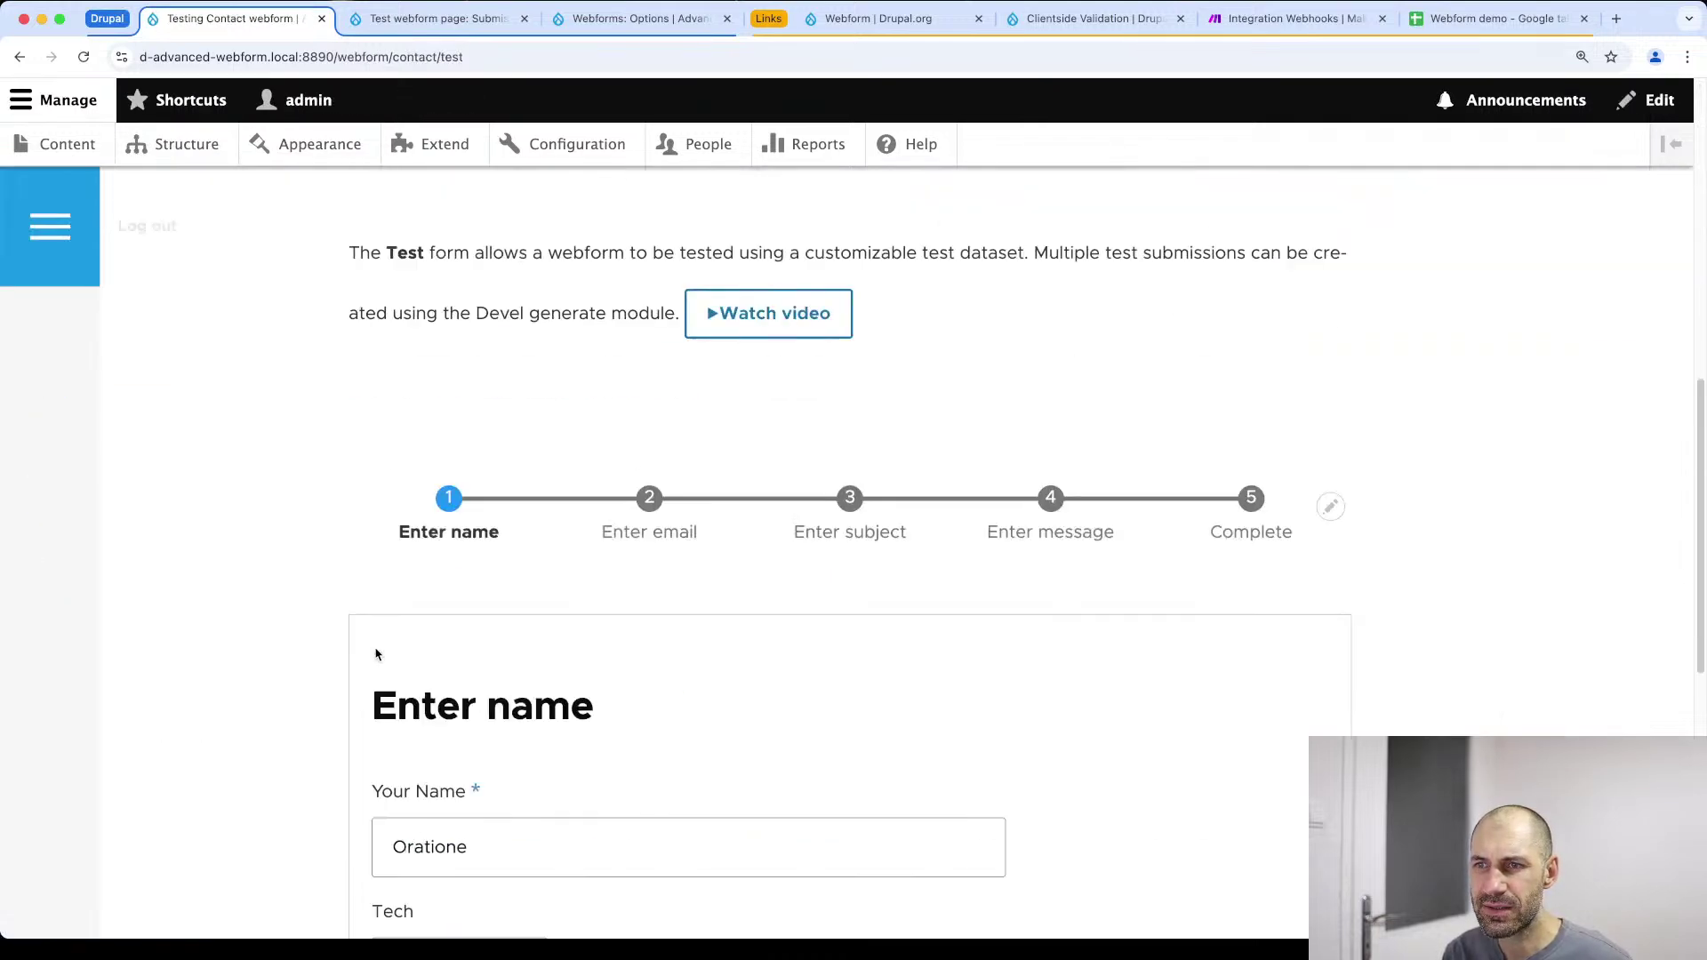
{"action": "left_click", "coordinate": [520, 503]}
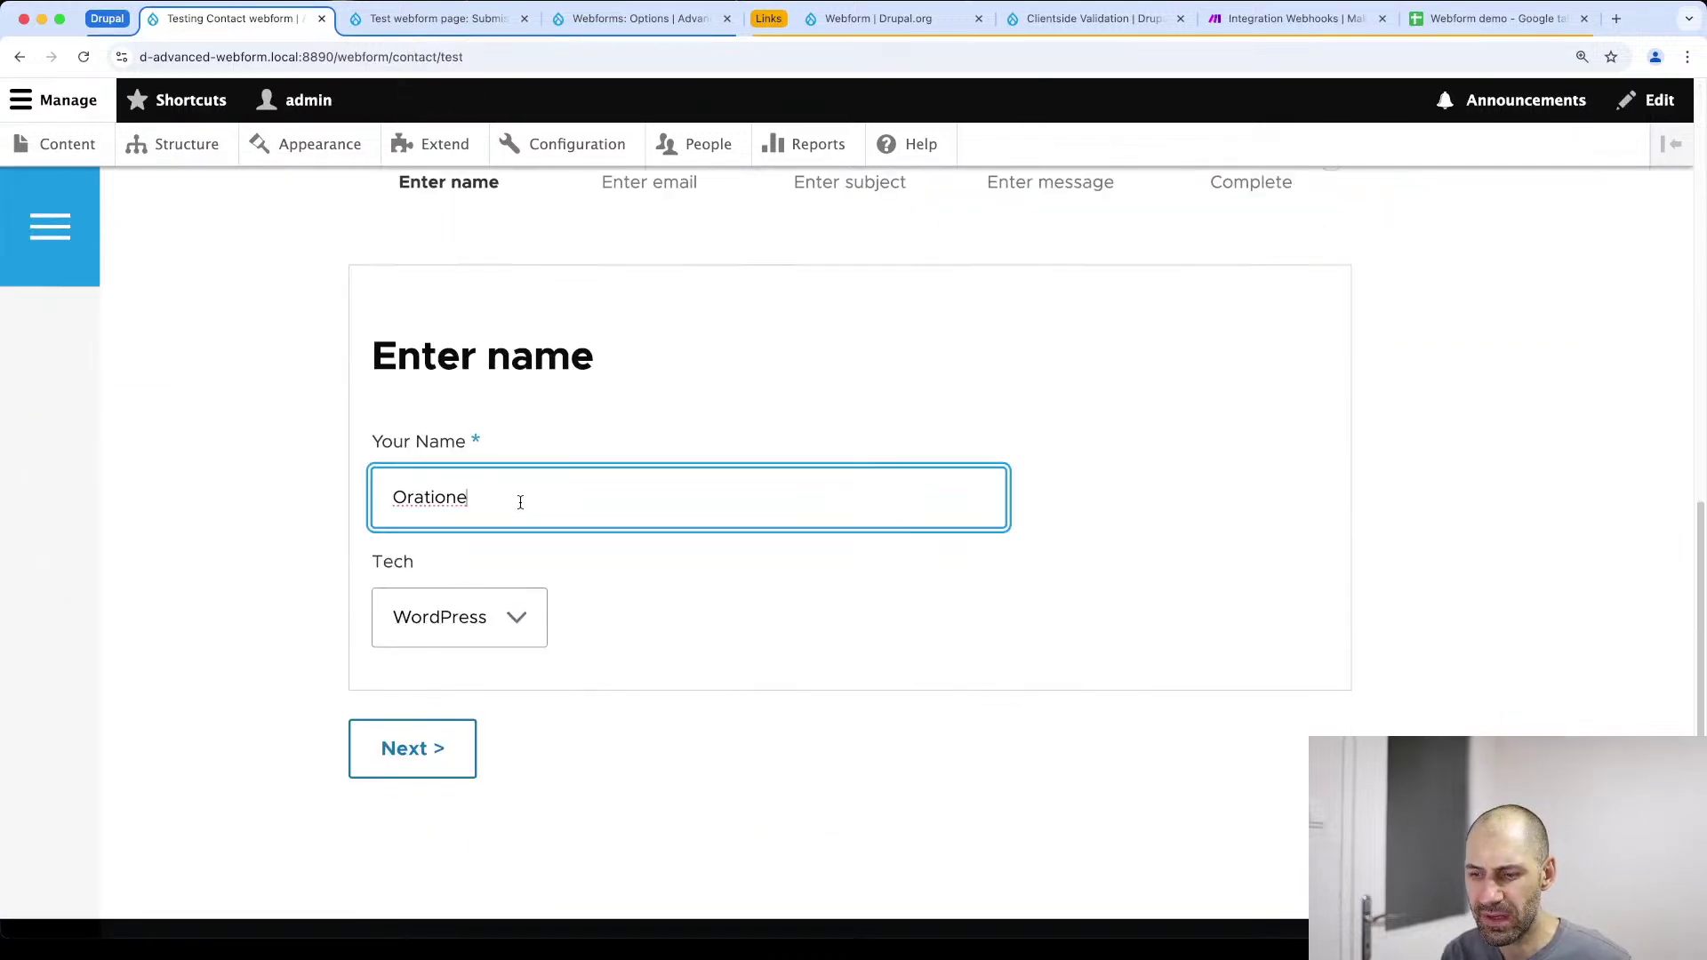
{"action": "type", "text": "TEST TEST"}
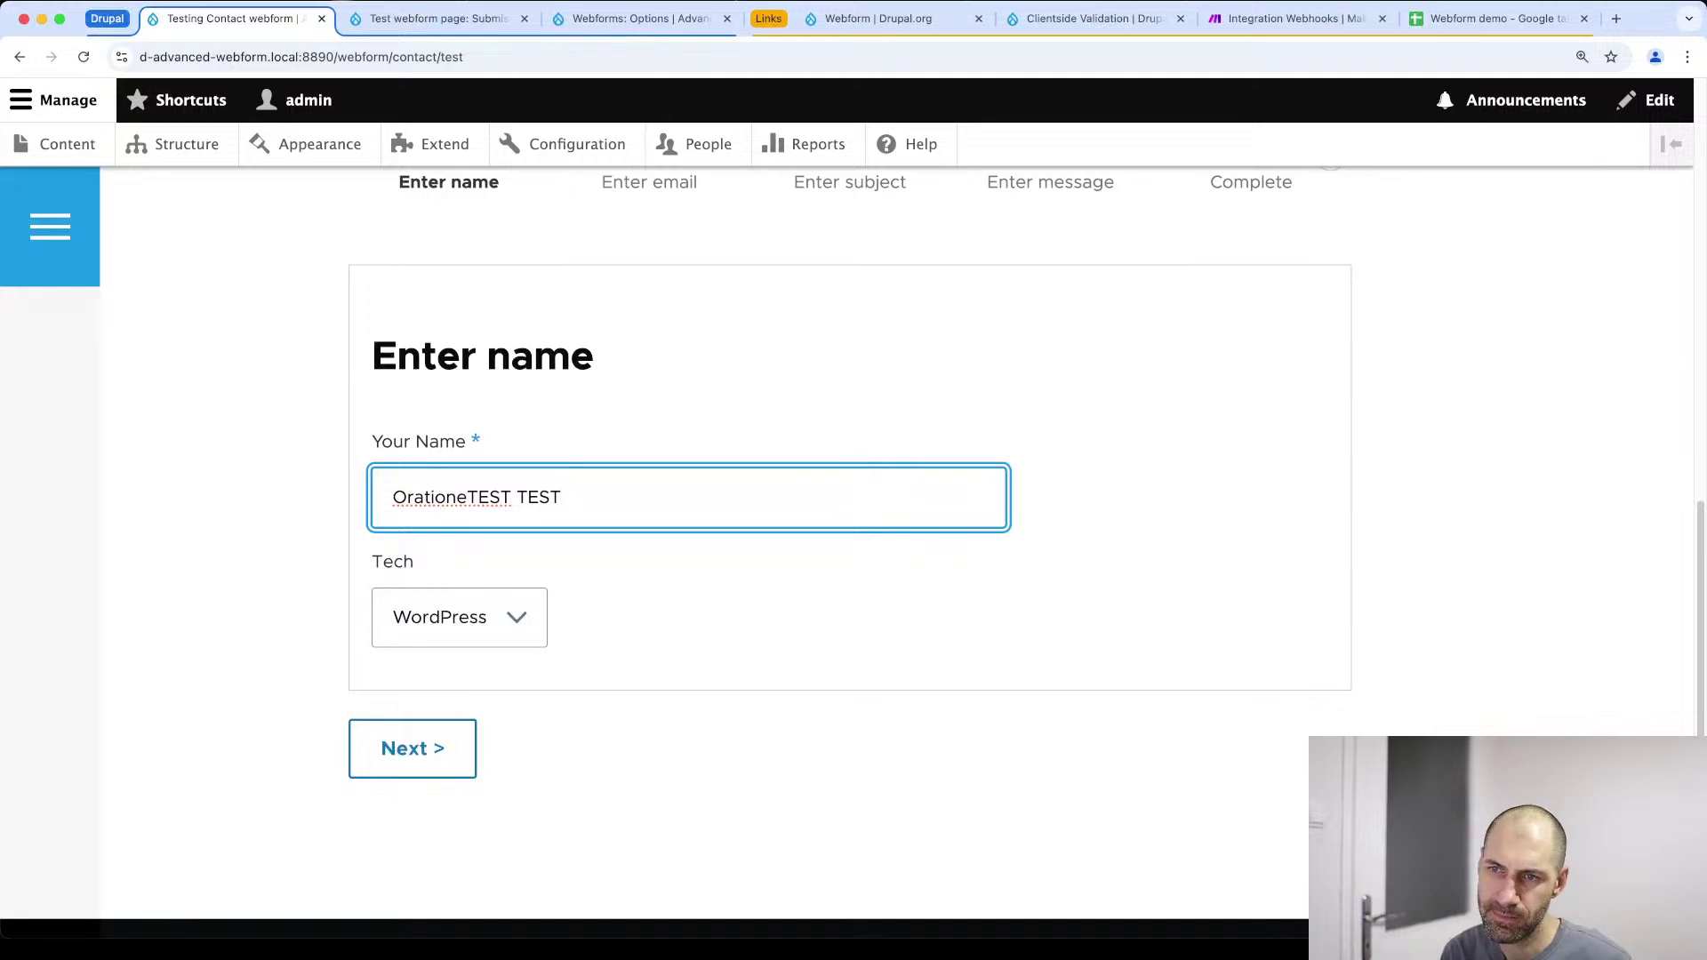
Step through the email, subject and message pages, send the test, and check Make
{"action": "left_click", "coordinate": [418, 752]}
{"action": "scroll", "coordinate": [533, 712], "scroll_direction": "down", "scroll_amount": 6}
{"action": "left_click", "coordinate": [613, 569]}
{"action": "left_click", "coordinate": [617, 583]}
{"action": "left_click", "coordinate": [619, 700]}
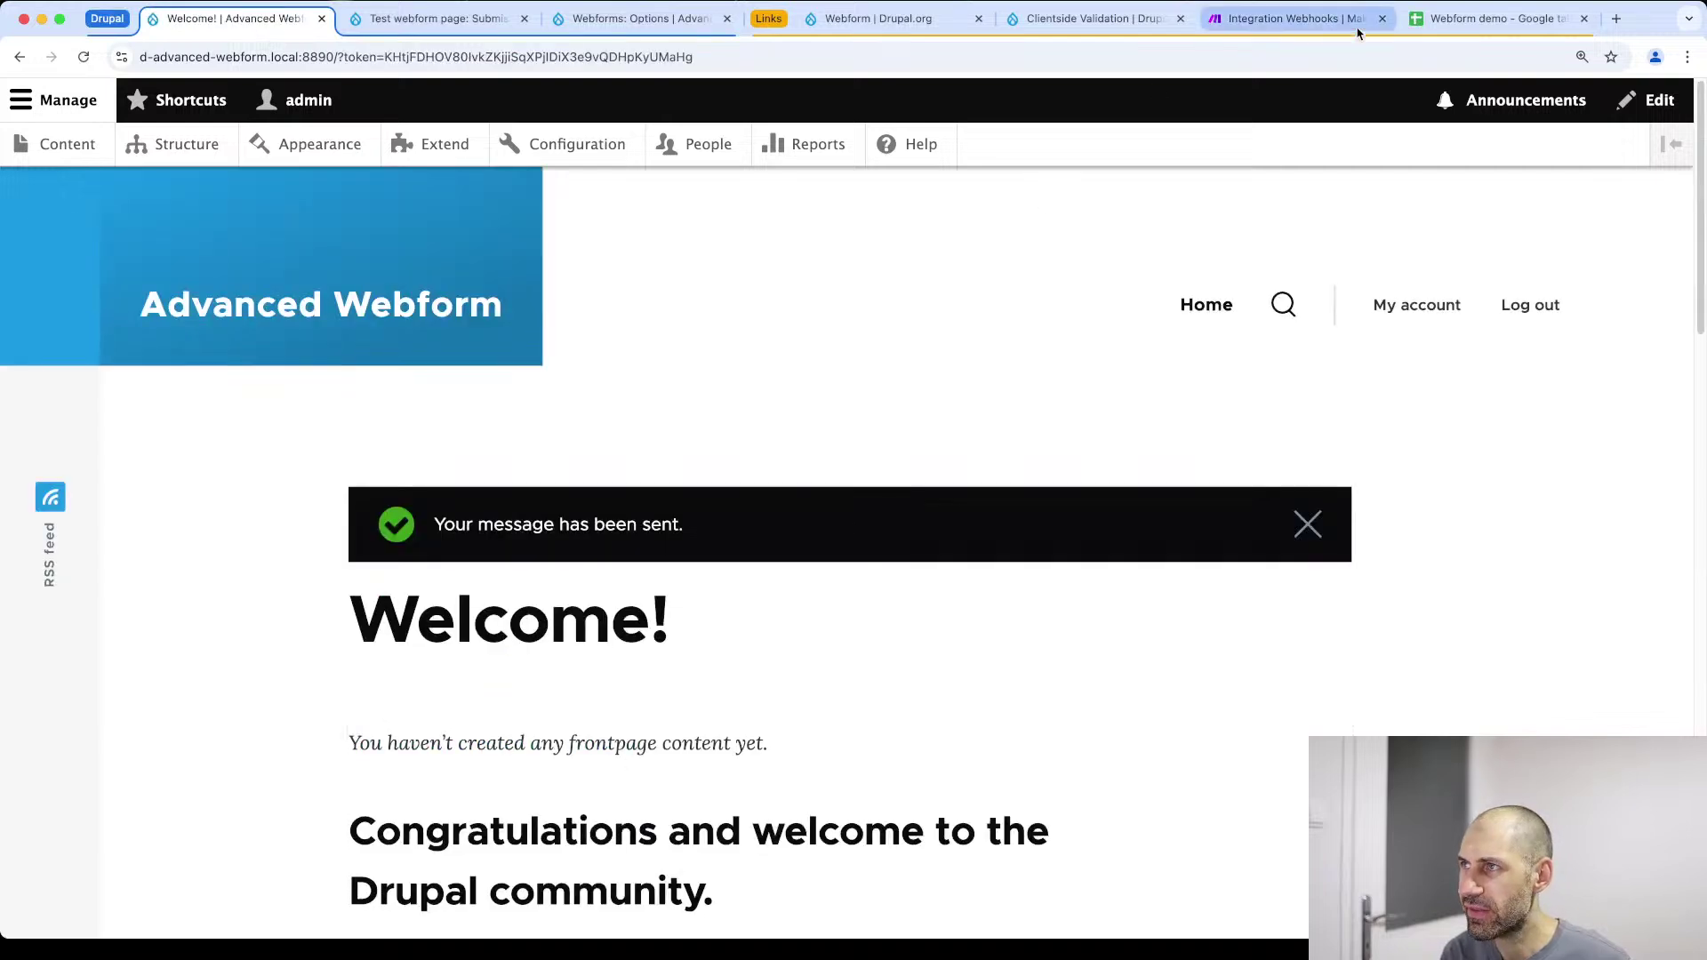
{"action": "left_click", "coordinate": [1294, 18]}
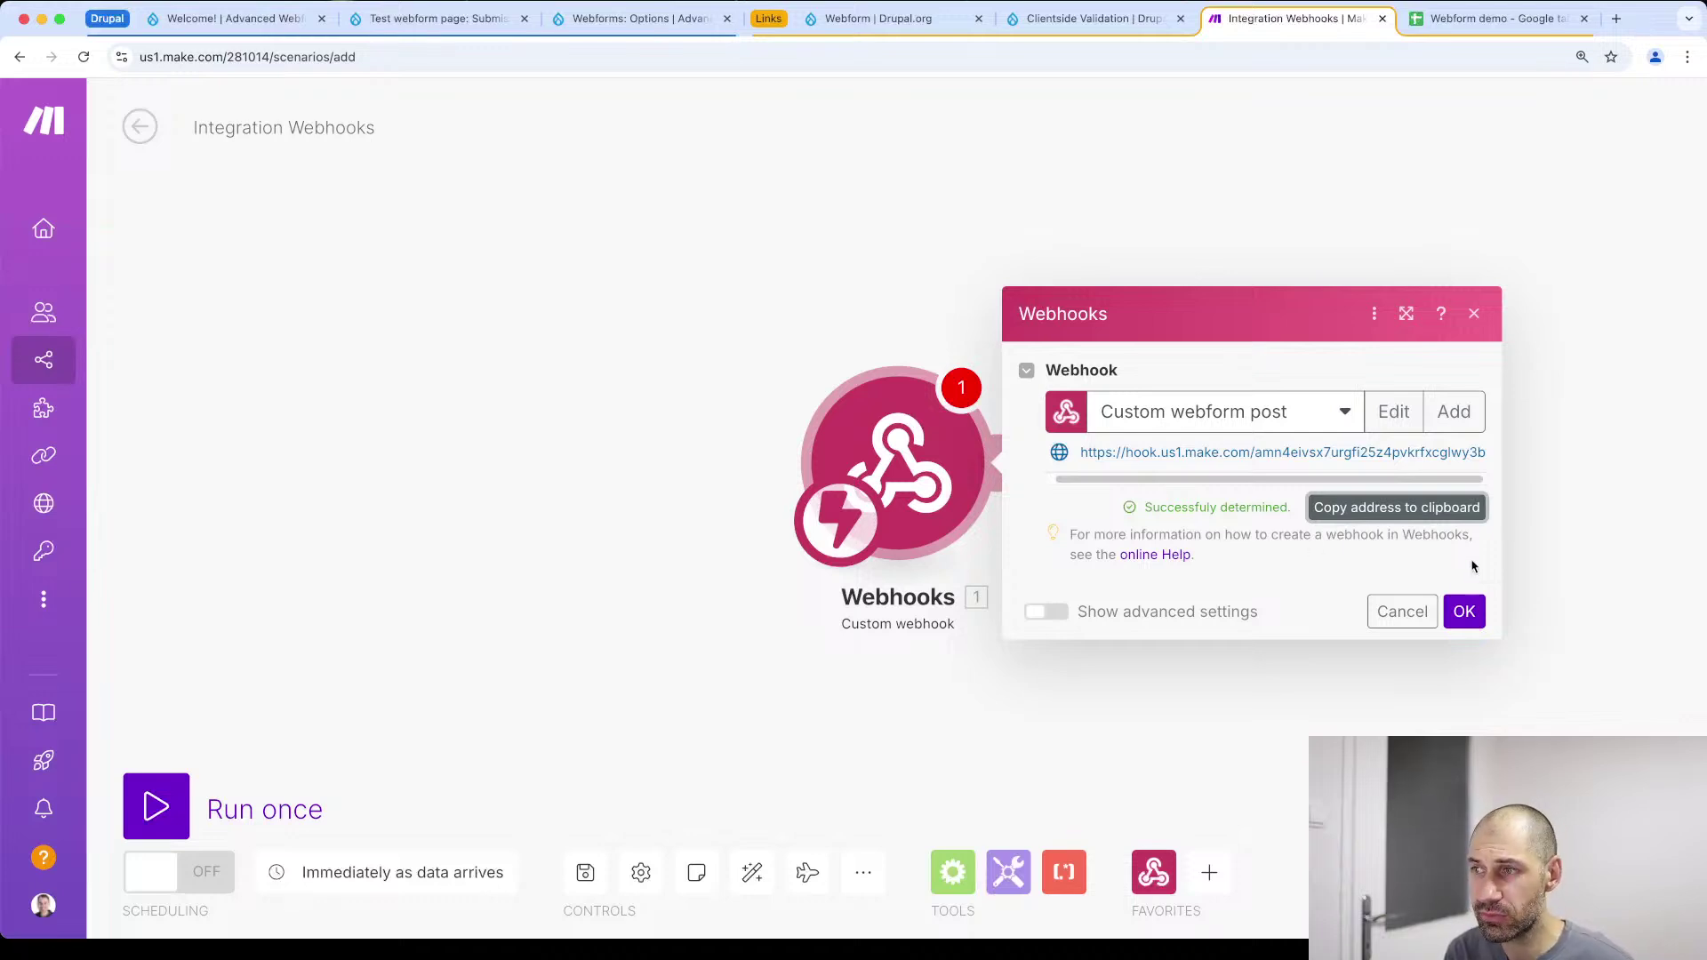
Confirm the webhook trigger and add a Google Sheets module as the scenario's next step
{"action": "left_click", "coordinate": [1464, 612]}
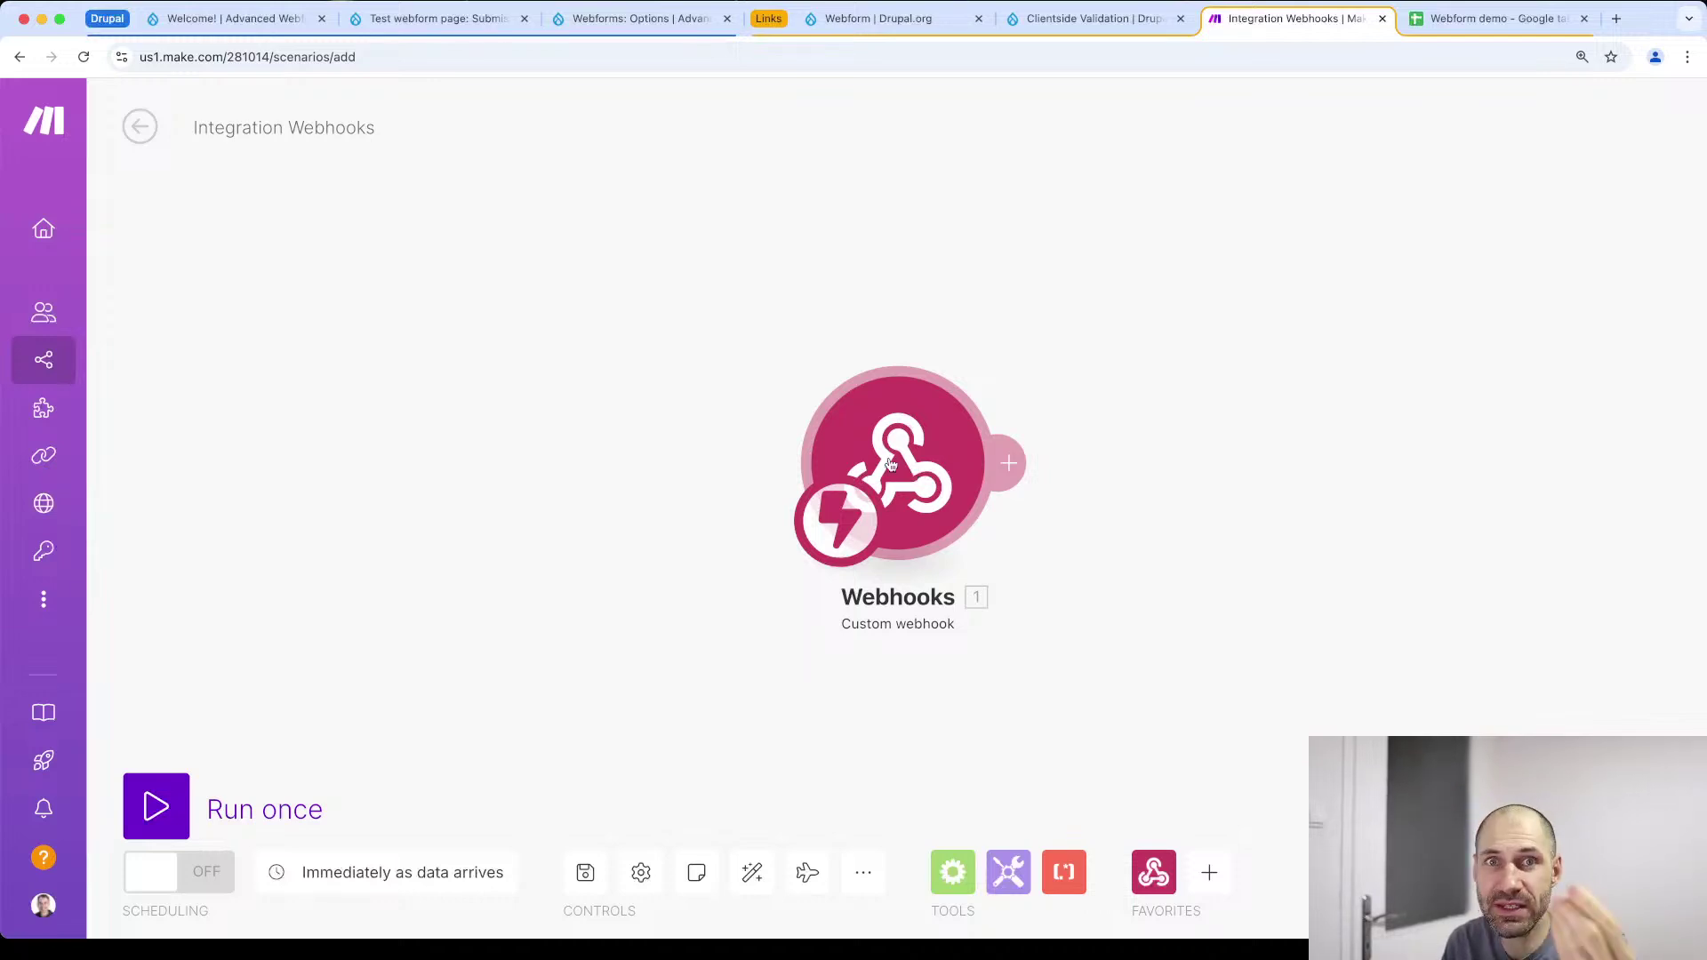
{"action": "left_click", "coordinate": [1012, 466]}
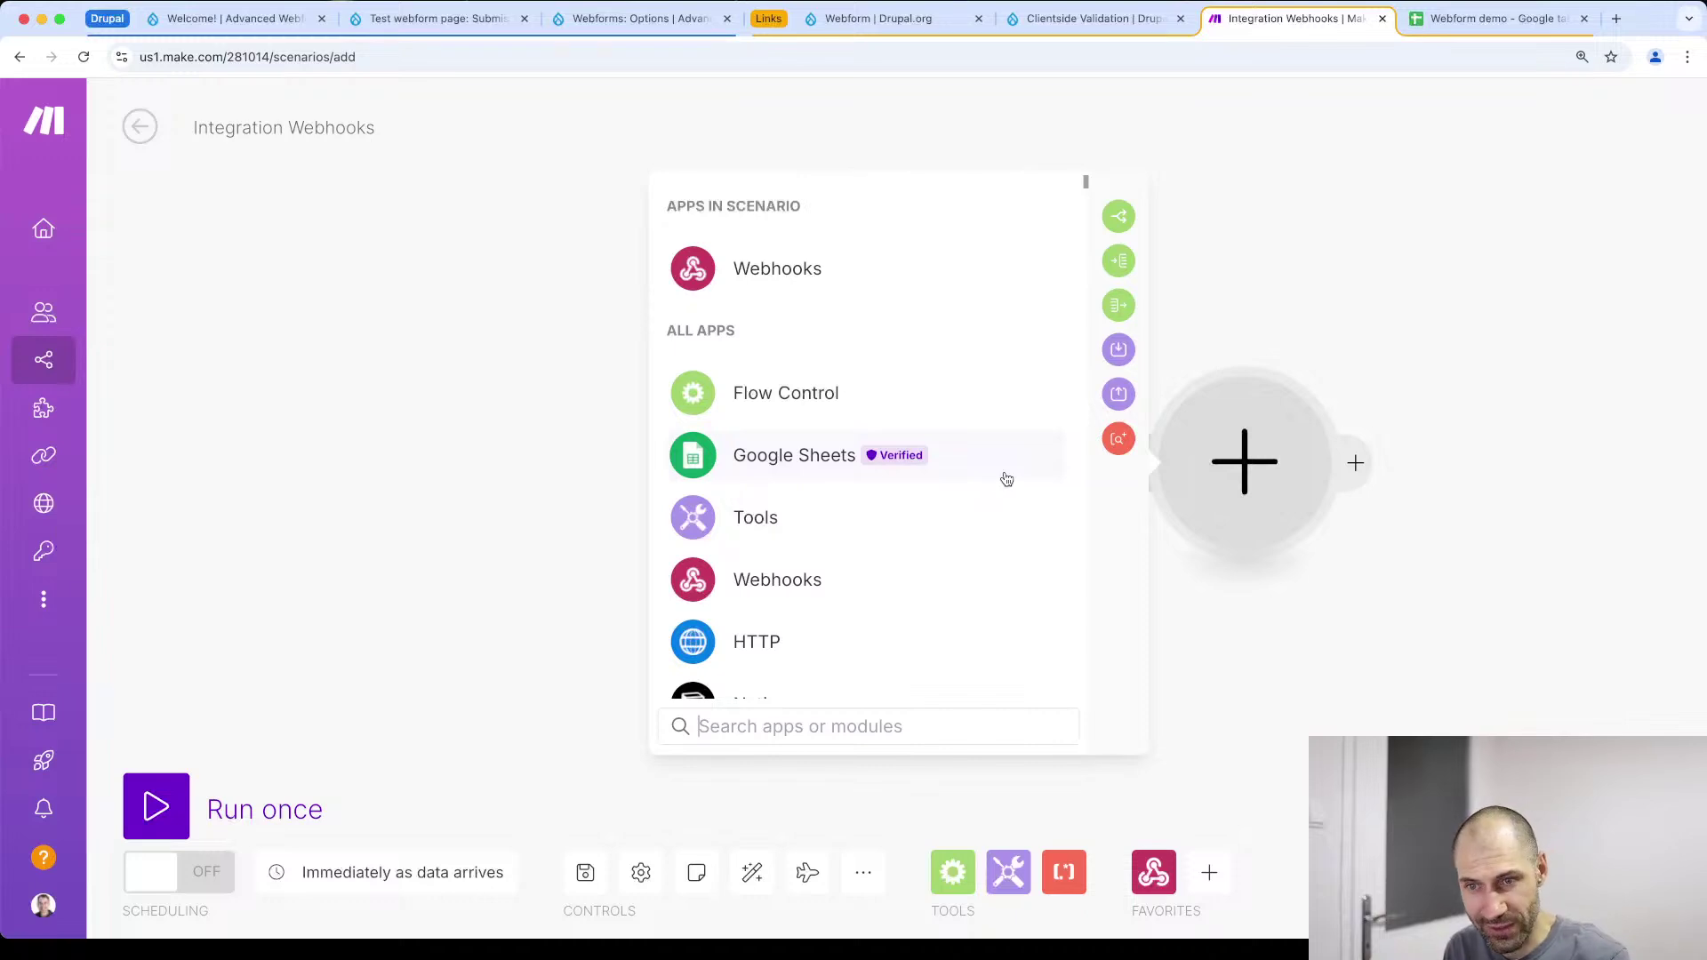
{"action": "scroll", "coordinate": [855, 450], "scroll_direction": "down", "scroll_amount": 10}
{"action": "scroll", "coordinate": [857, 462], "scroll_direction": "down", "scroll_amount": 5}
{"action": "scroll", "coordinate": [1086, 196], "scroll_direction": "down", "scroll_amount": 2}
{"action": "mouse_move", "coordinate": [1086, 195]}
{"action": "left_mouse_down"}
{"action": "mouse_move", "coordinate": [1056, 528]}
{"action": "mouse_move", "coordinate": [1074, 709]}
{"action": "mouse_move", "coordinate": [1058, 522]}
{"action": "mouse_move", "coordinate": [1090, 175]}
{"action": "left_mouse_up"}
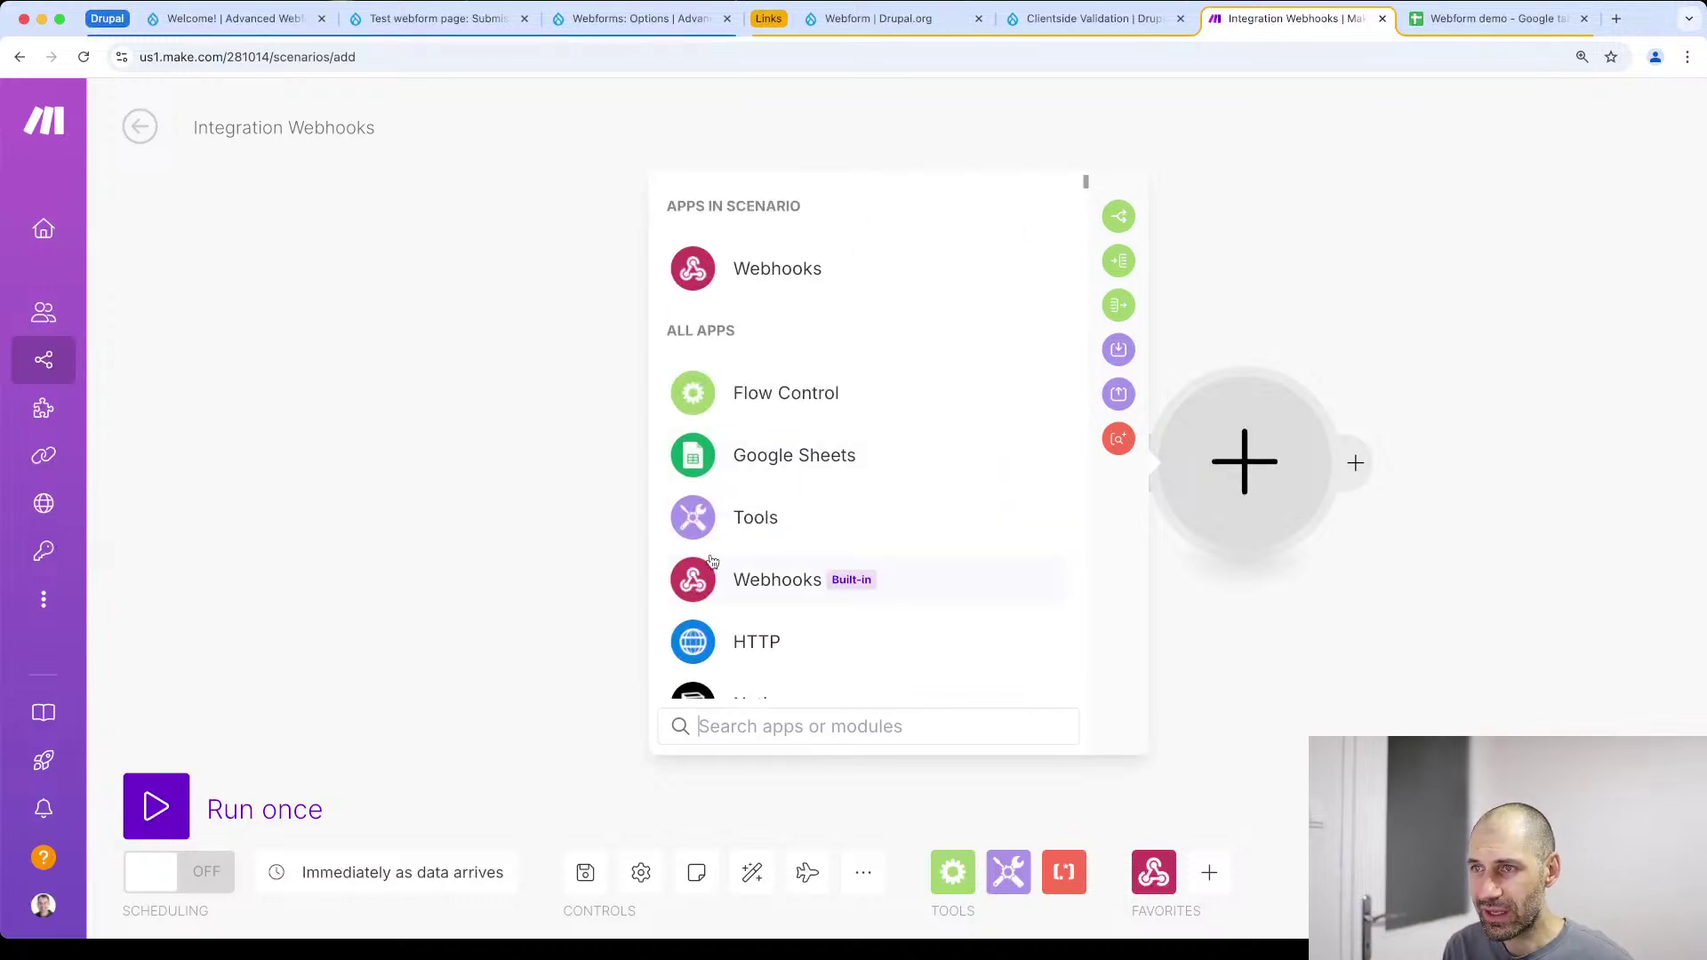
{"action": "left_click", "coordinate": [819, 458]}
{"action": "scroll", "coordinate": [897, 404], "scroll_direction": "down", "scroll_amount": 5}
{"action": "scroll", "coordinate": [897, 403], "scroll_direction": "down", "scroll_amount": 8}
{"action": "scroll", "coordinate": [898, 407], "scroll_direction": "up", "scroll_amount": 7}
{"action": "scroll", "coordinate": [900, 412], "scroll_direction": "up", "scroll_amount": 5}
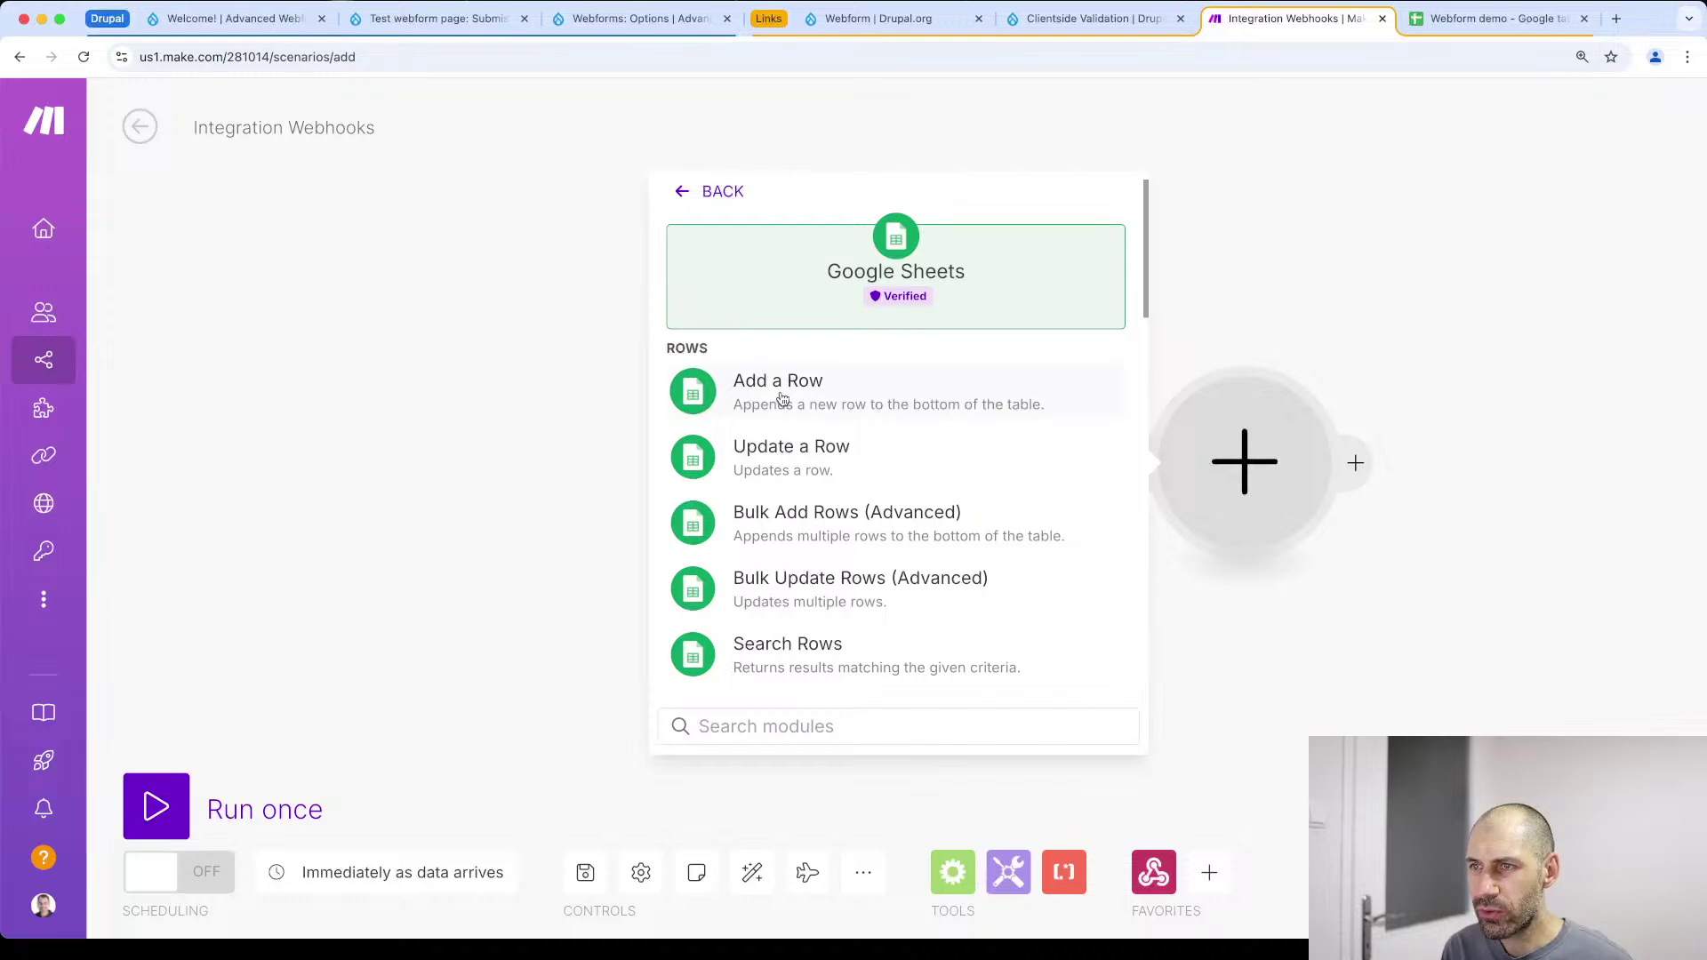
Add a Google Sheets Add a Row module using the existing Google connection
{"action": "left_click", "coordinate": [849, 405]}
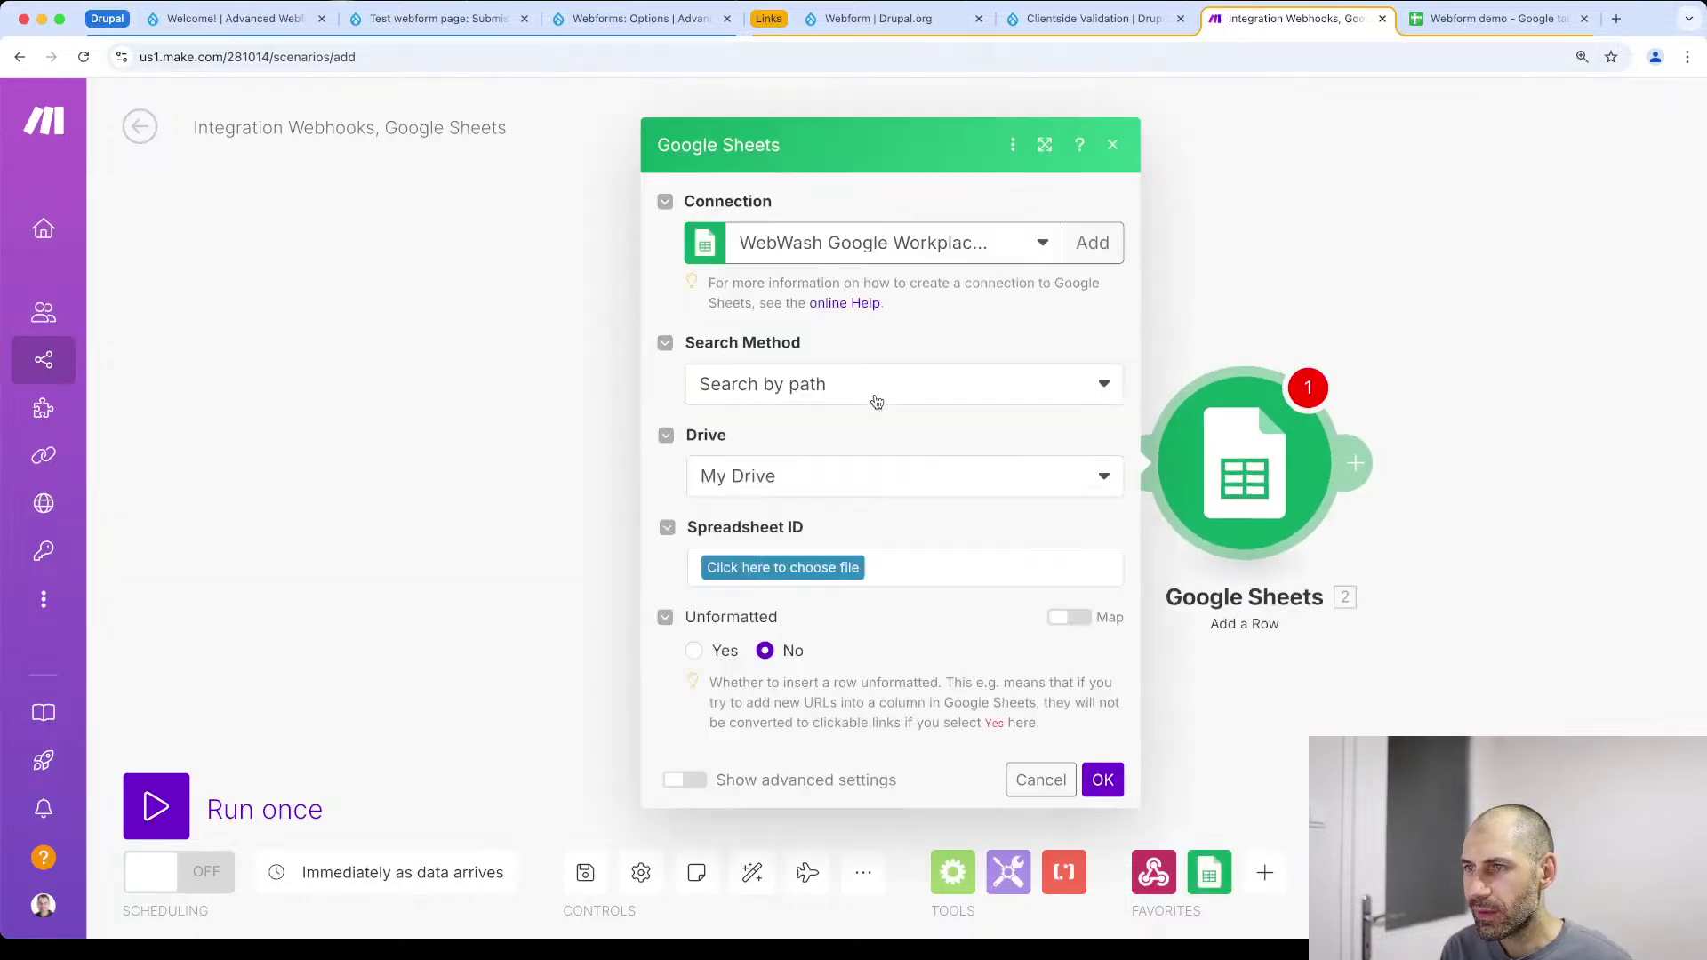
{"action": "left_click", "coordinate": [1031, 254]}
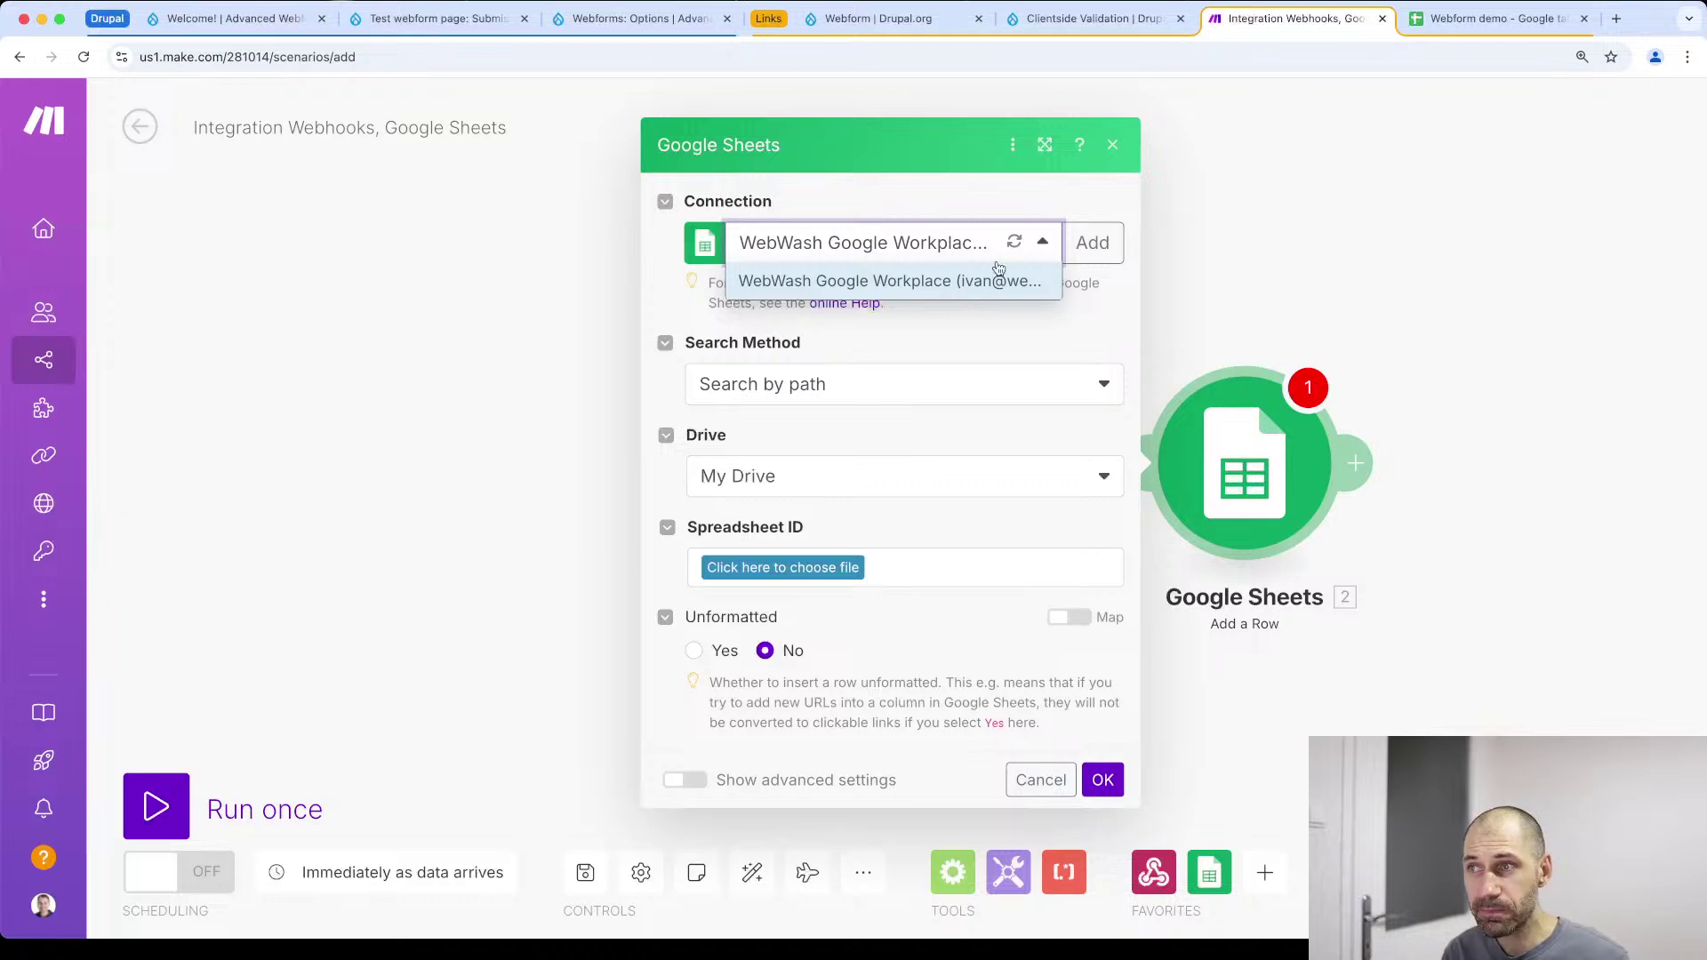
{"action": "left_click", "coordinate": [1045, 244]}
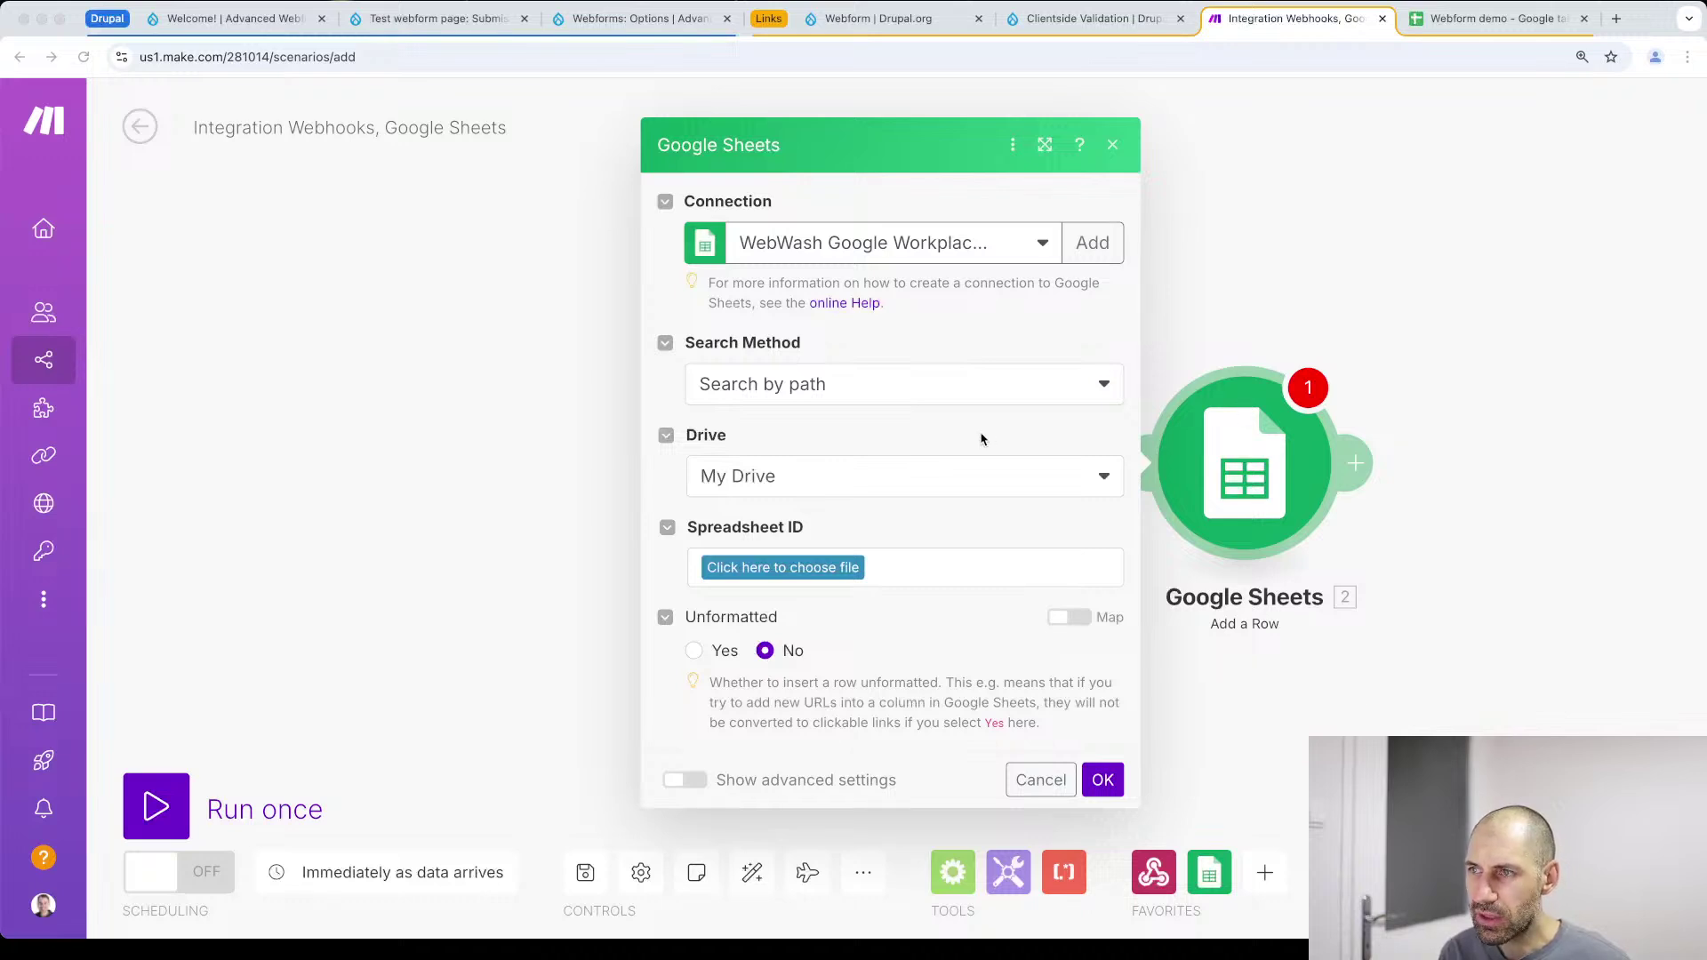
Target Sheet1 via Select from all and the pasted spreadsheet ID, then view the sheet's headers
{"action": "left_click", "coordinate": [900, 383]}
{"action": "left_click", "coordinate": [824, 471]}
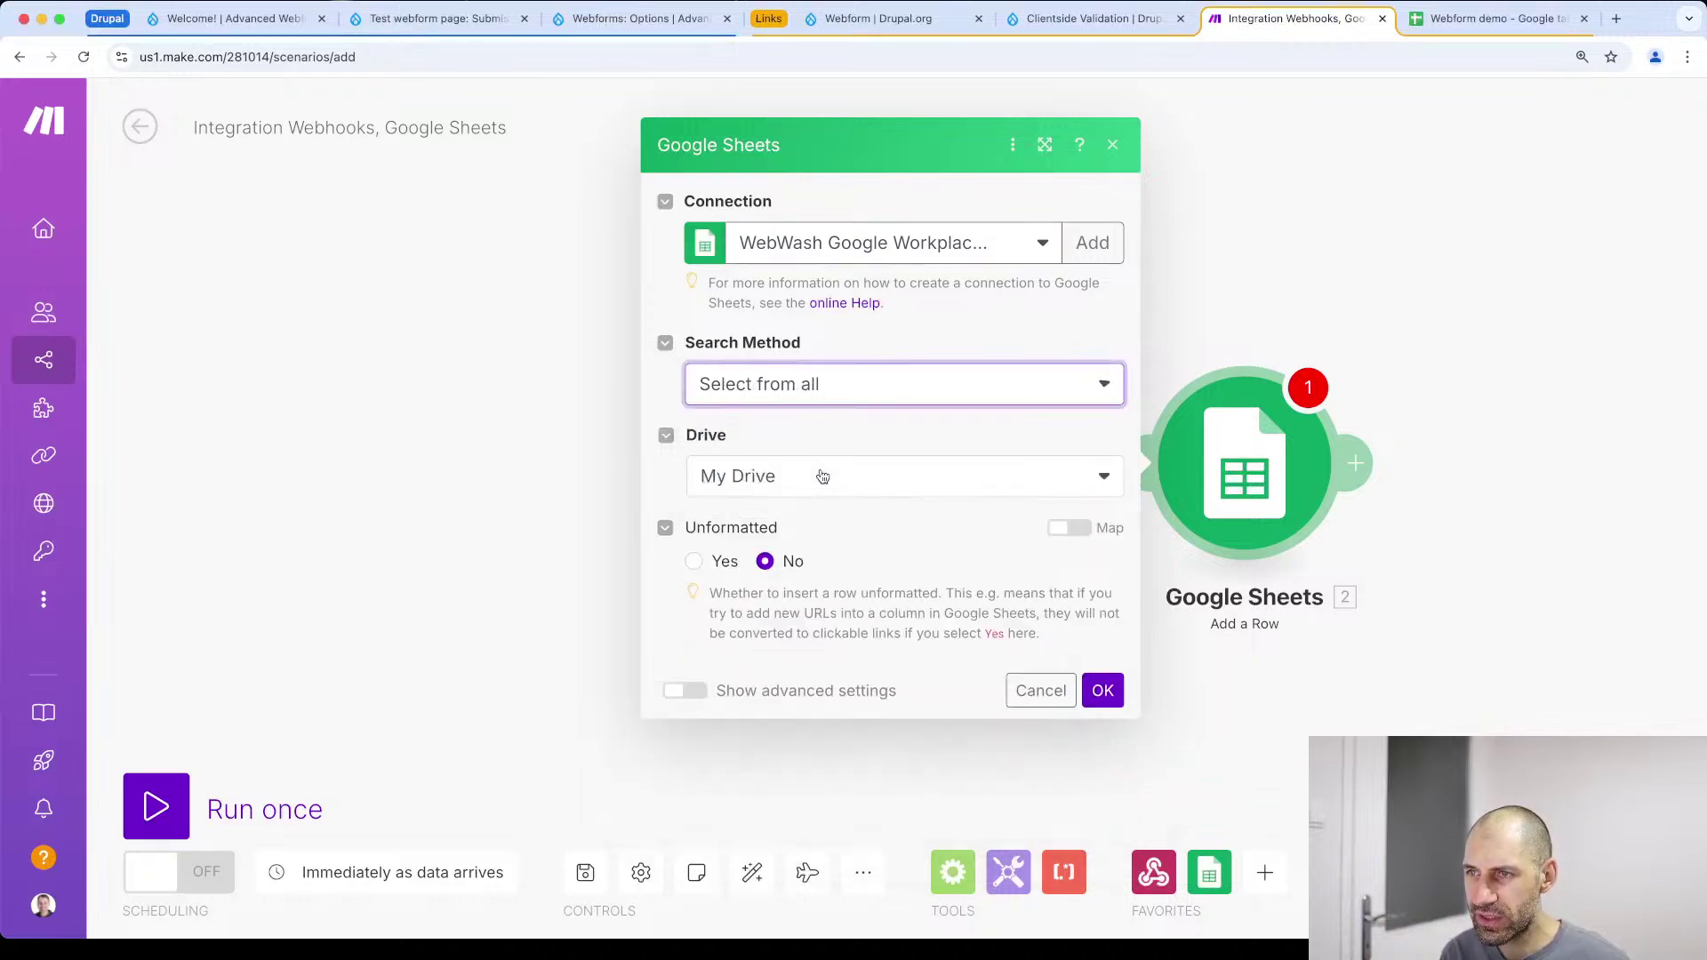
{"action": "left_click", "coordinate": [793, 506]}
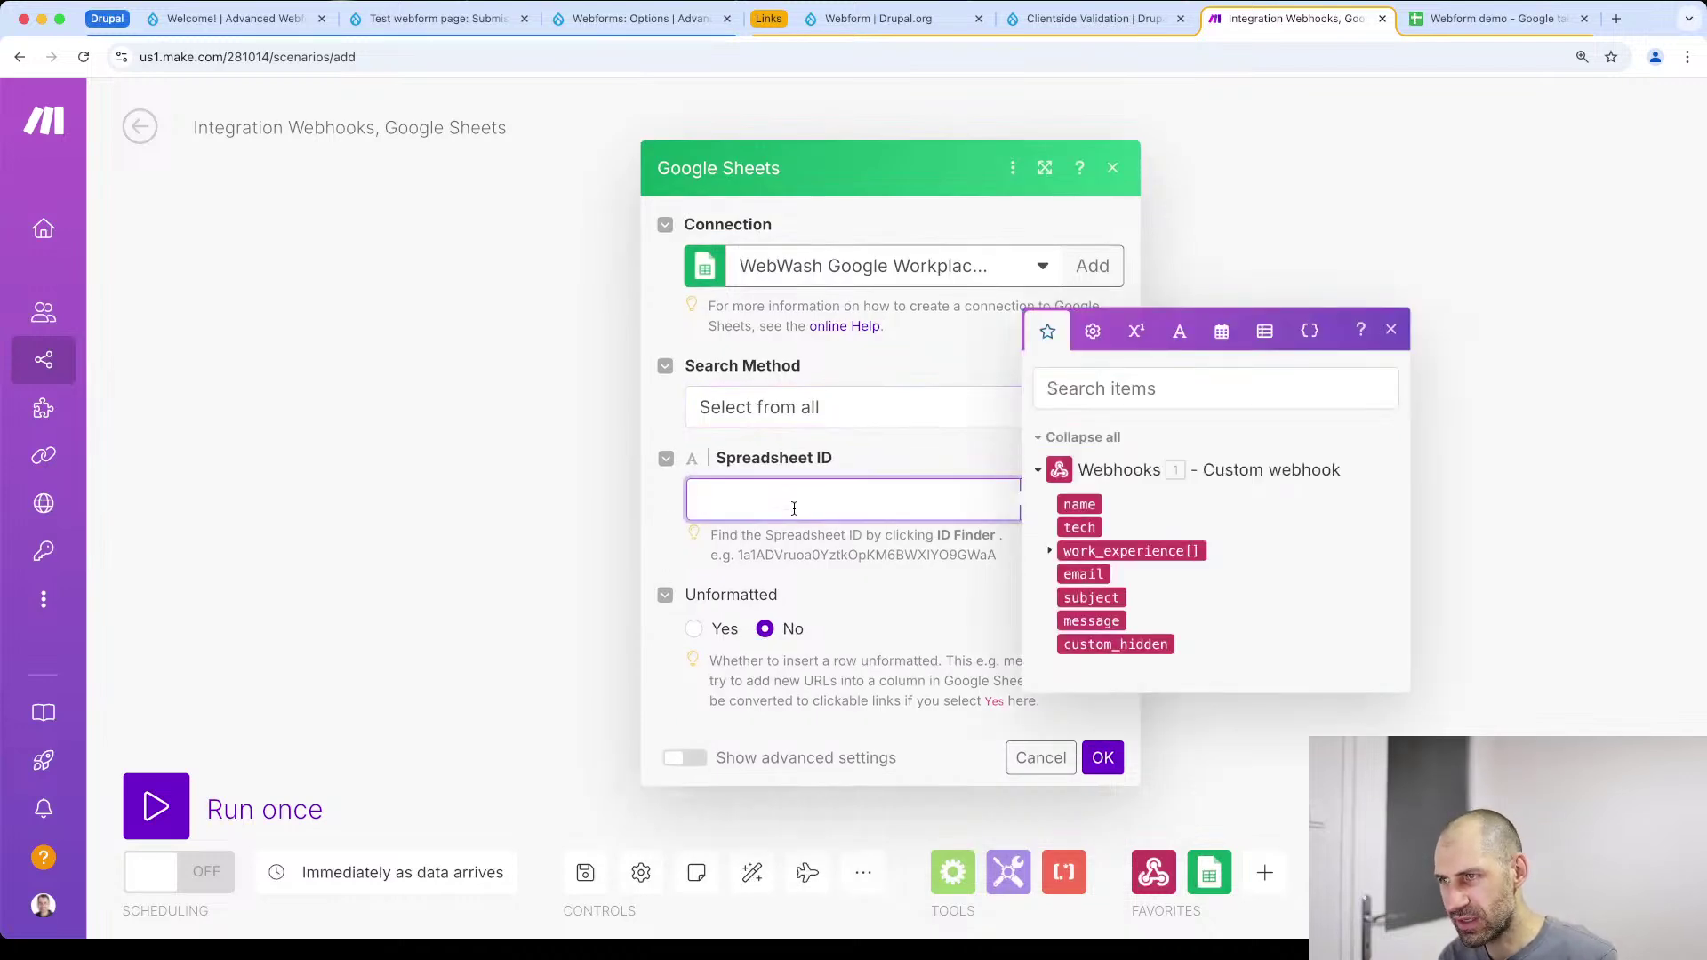
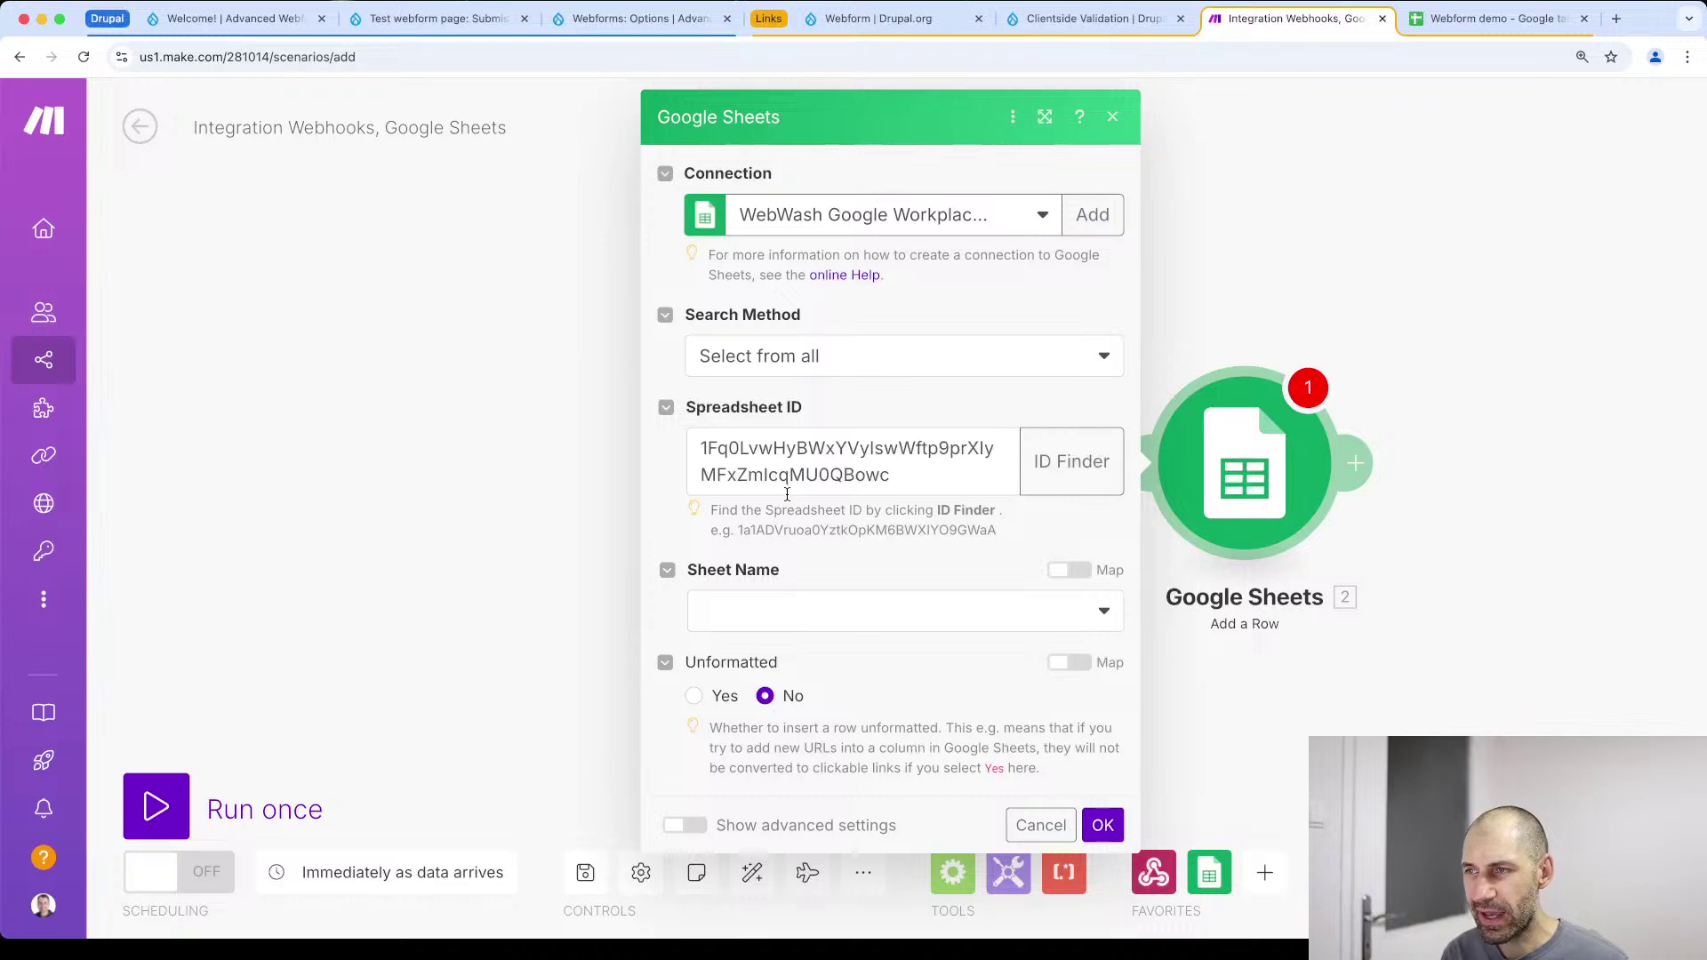
{"action": "left_click", "coordinate": [788, 611]}
{"action": "left_click", "coordinate": [758, 658]}
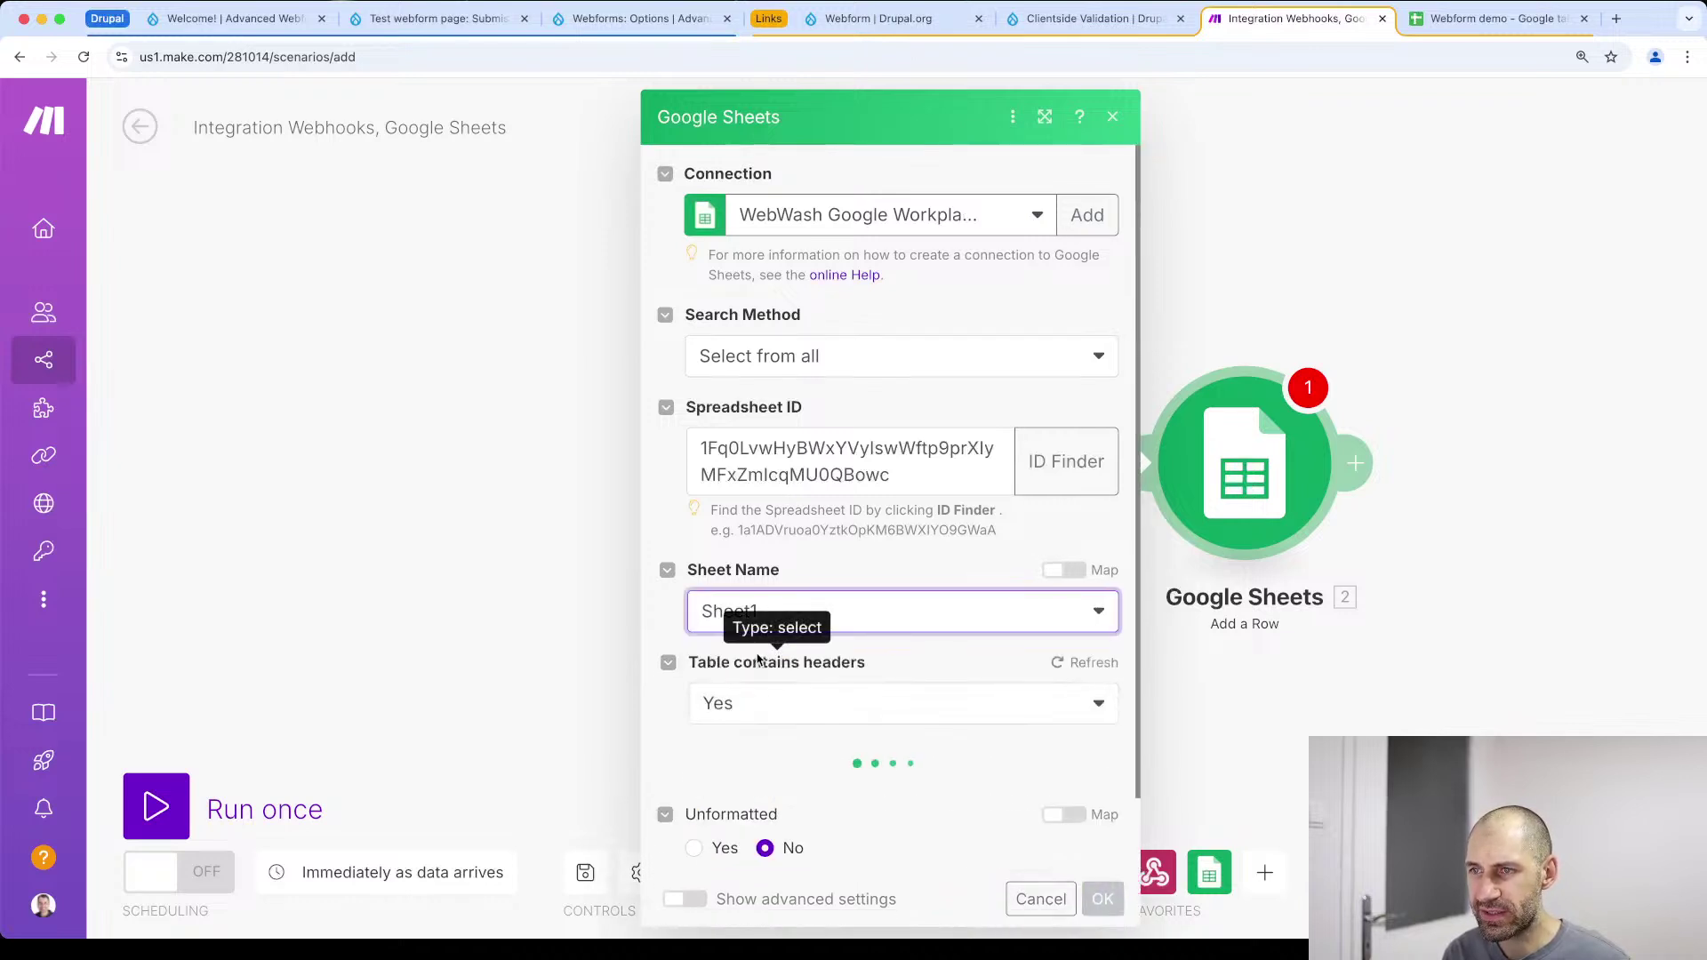
{"action": "scroll", "coordinate": [734, 636], "scroll_direction": "down", "scroll_amount": 2}
{"action": "scroll", "coordinate": [733, 637], "scroll_direction": "down", "scroll_amount": 10}
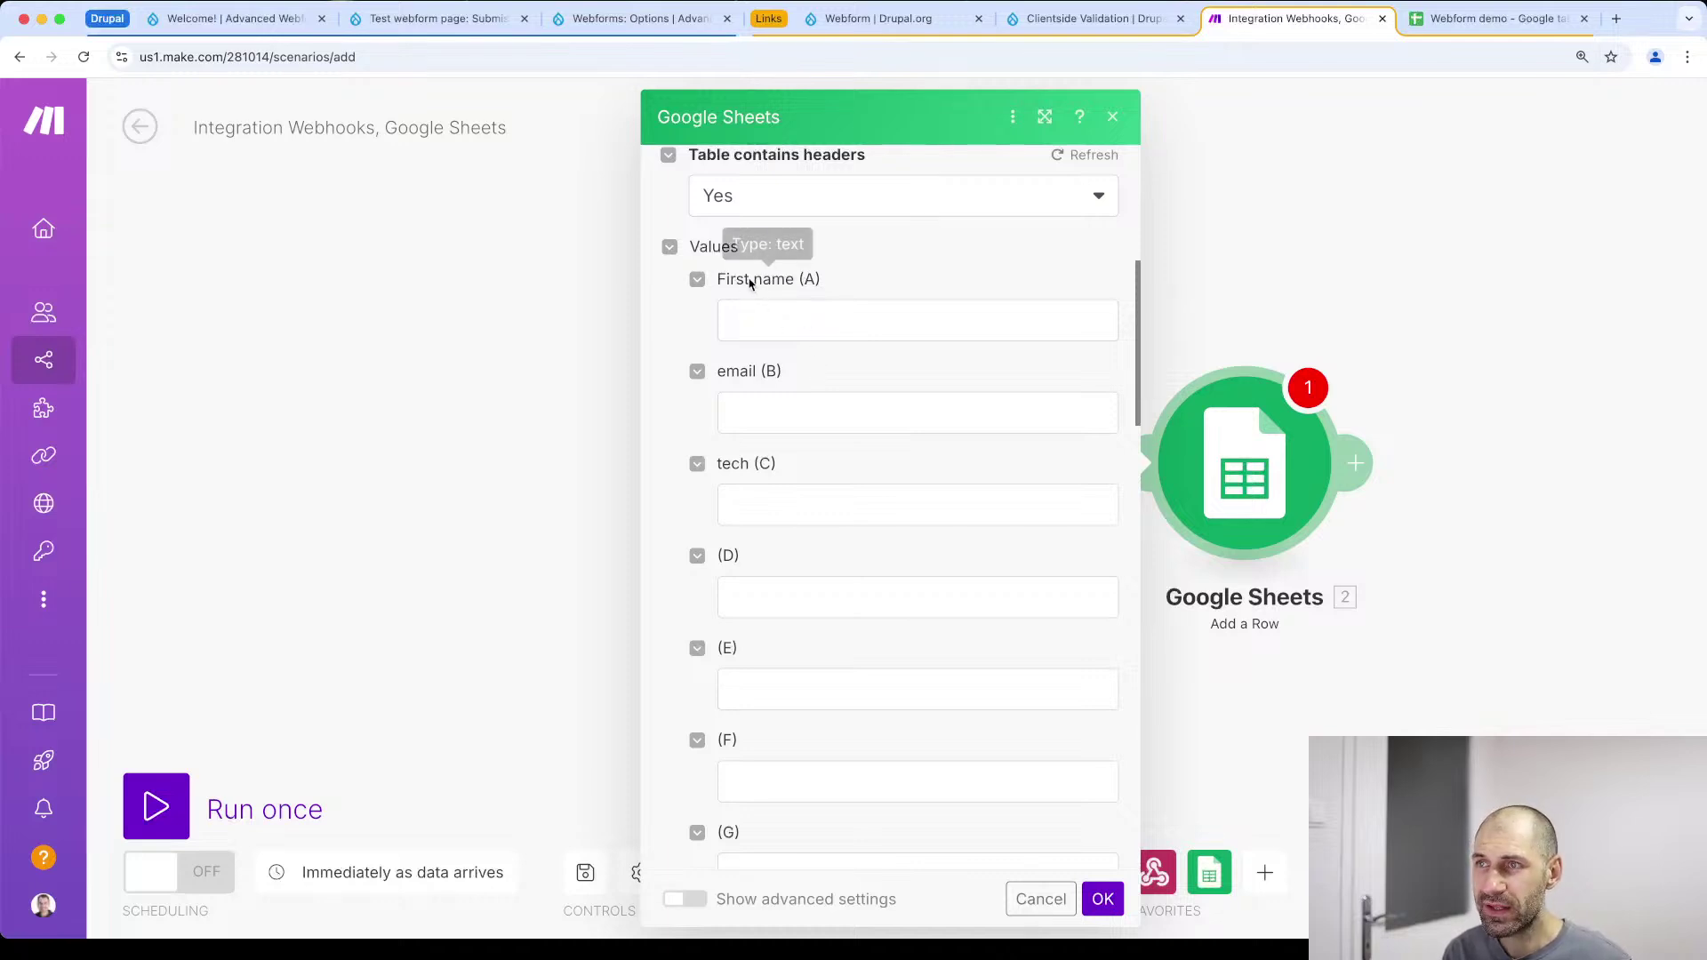
{"action": "left_click", "coordinate": [1475, 18]}
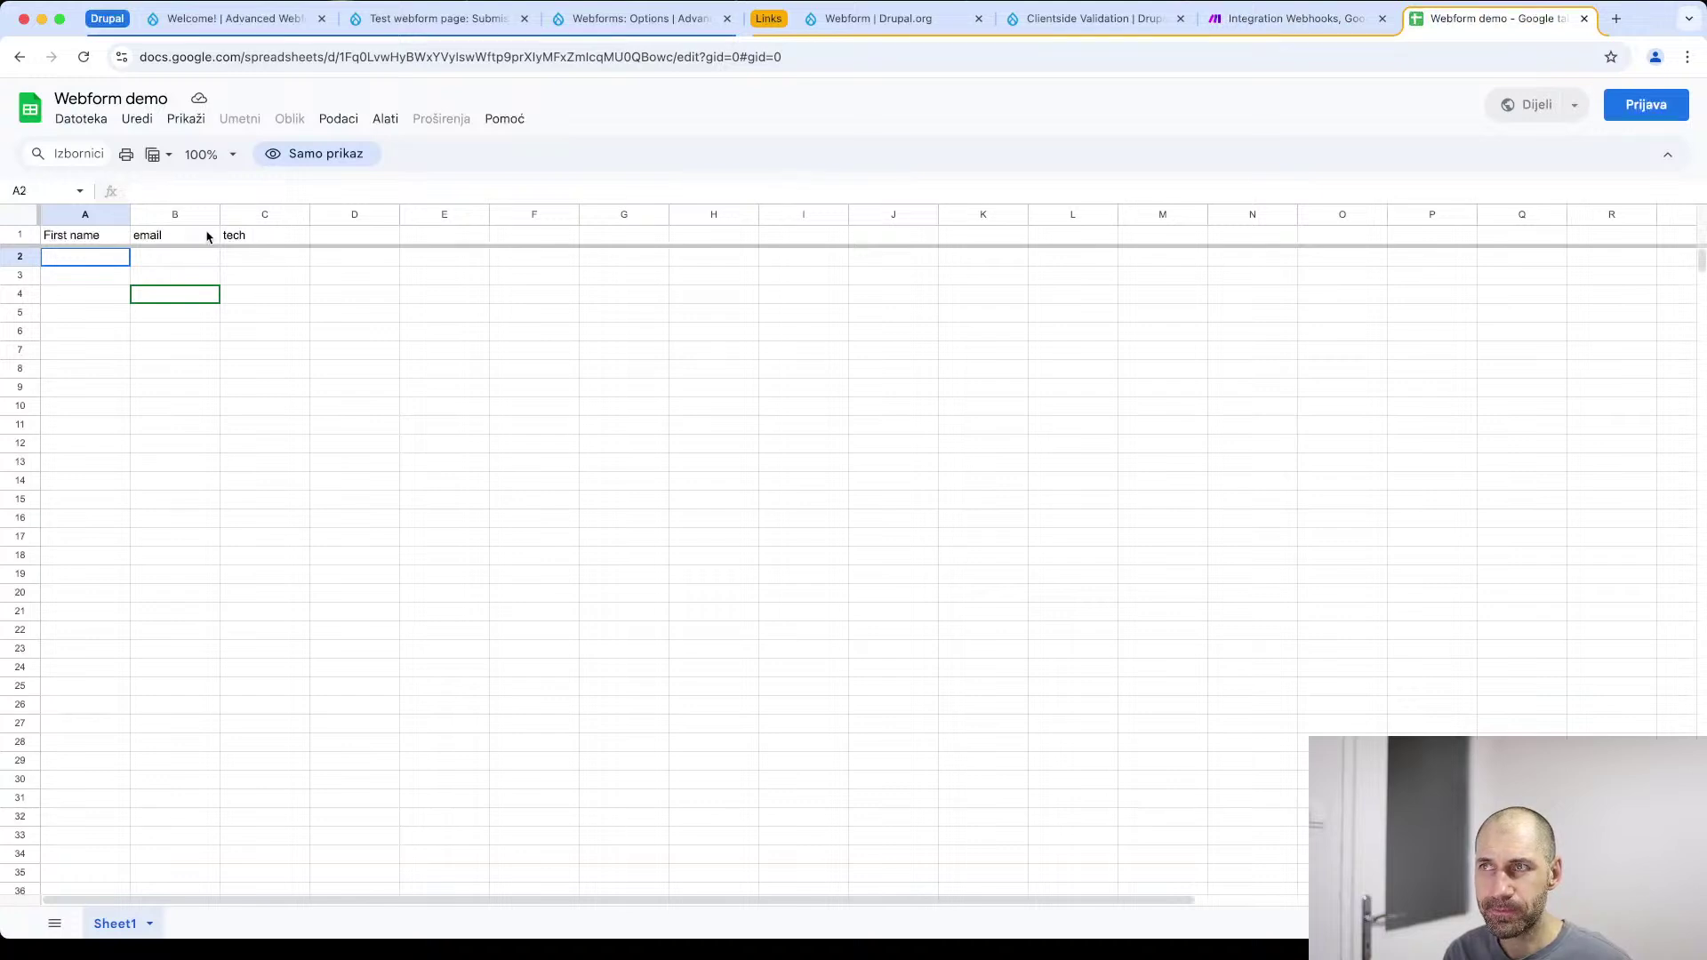
Map webhook name, email, tech and custom_hidden into columns A–D and confirm the row settings
{"action": "left_click", "coordinate": [1307, 18]}
{"action": "left_click", "coordinate": [746, 319]}
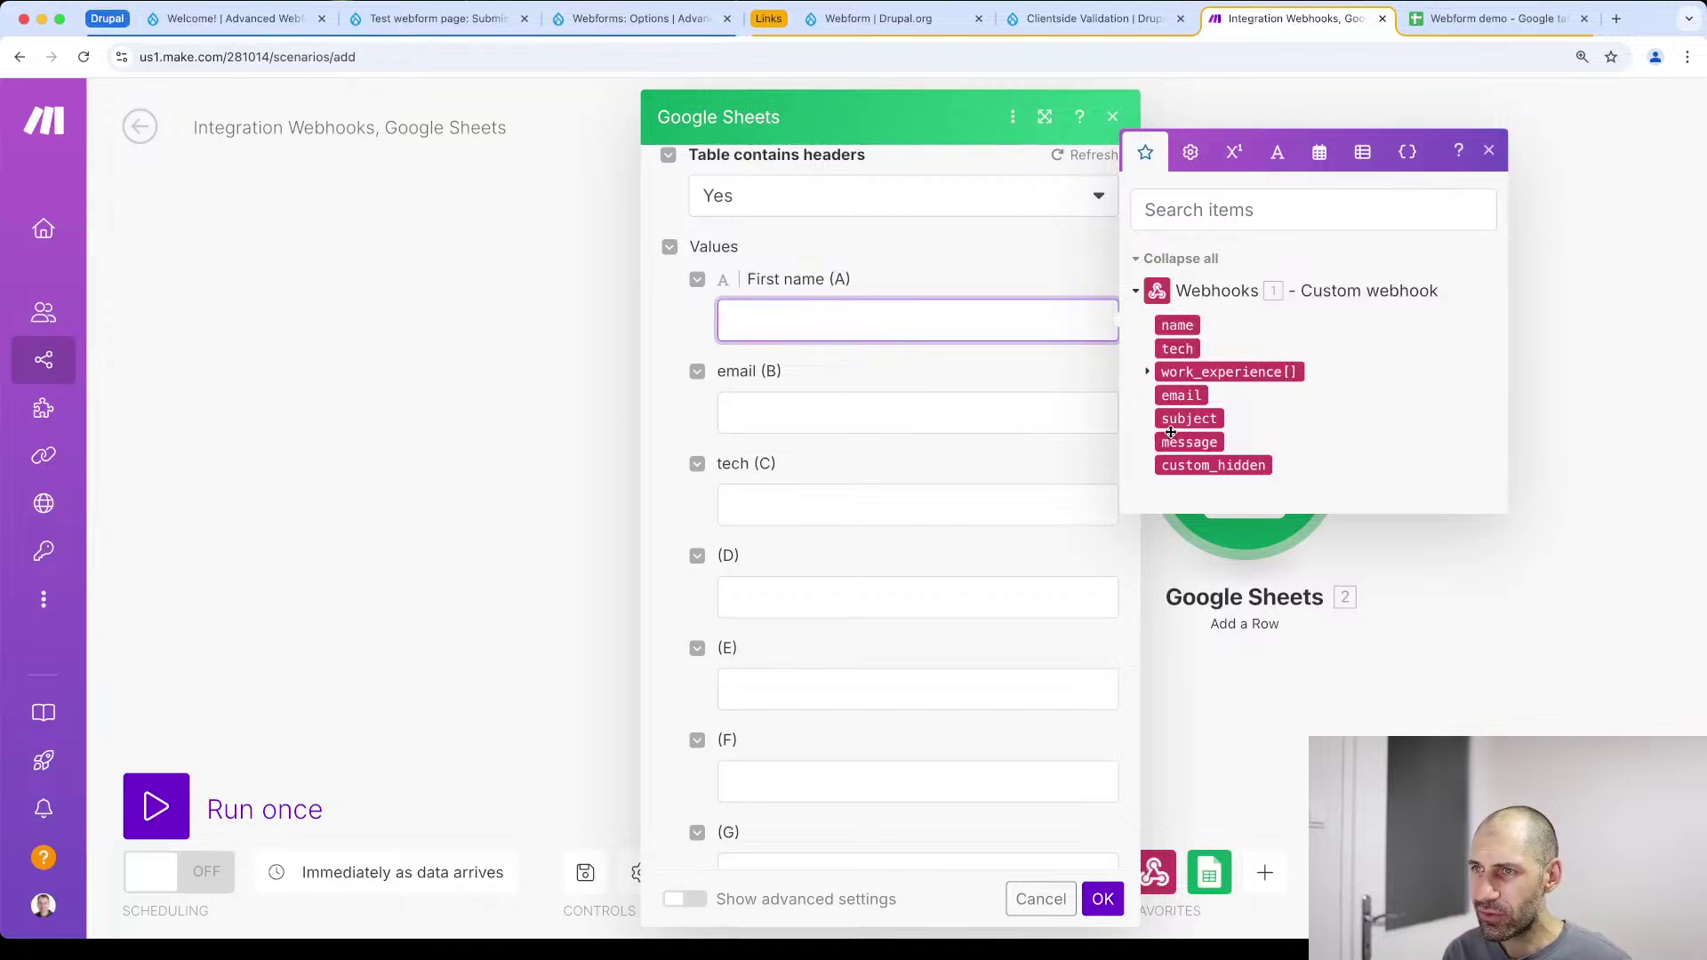
{"action": "left_click", "coordinate": [751, 413]}
{"action": "left_click", "coordinate": [758, 494]}
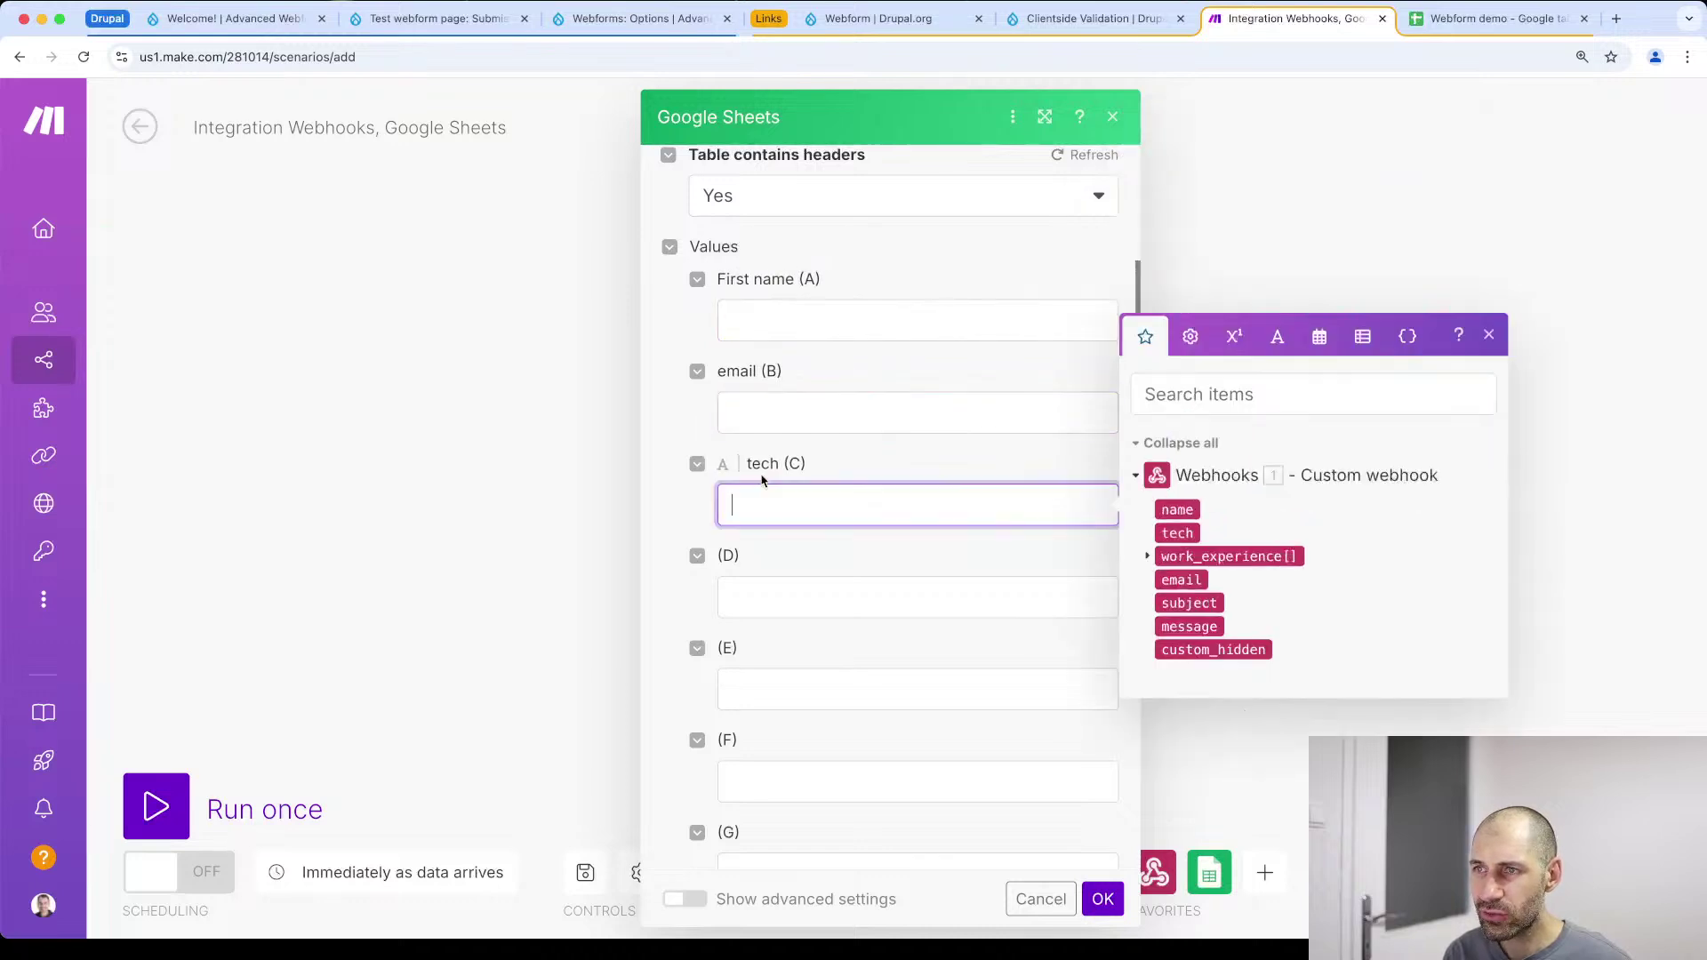
{"action": "left_click", "coordinate": [763, 322]}
{"action": "left_click_drag", "start_coordinate": [1177, 326], "coordinate": [858, 336]}
{"action": "left_click_drag", "start_coordinate": [1191, 396], "coordinate": [908, 414]}
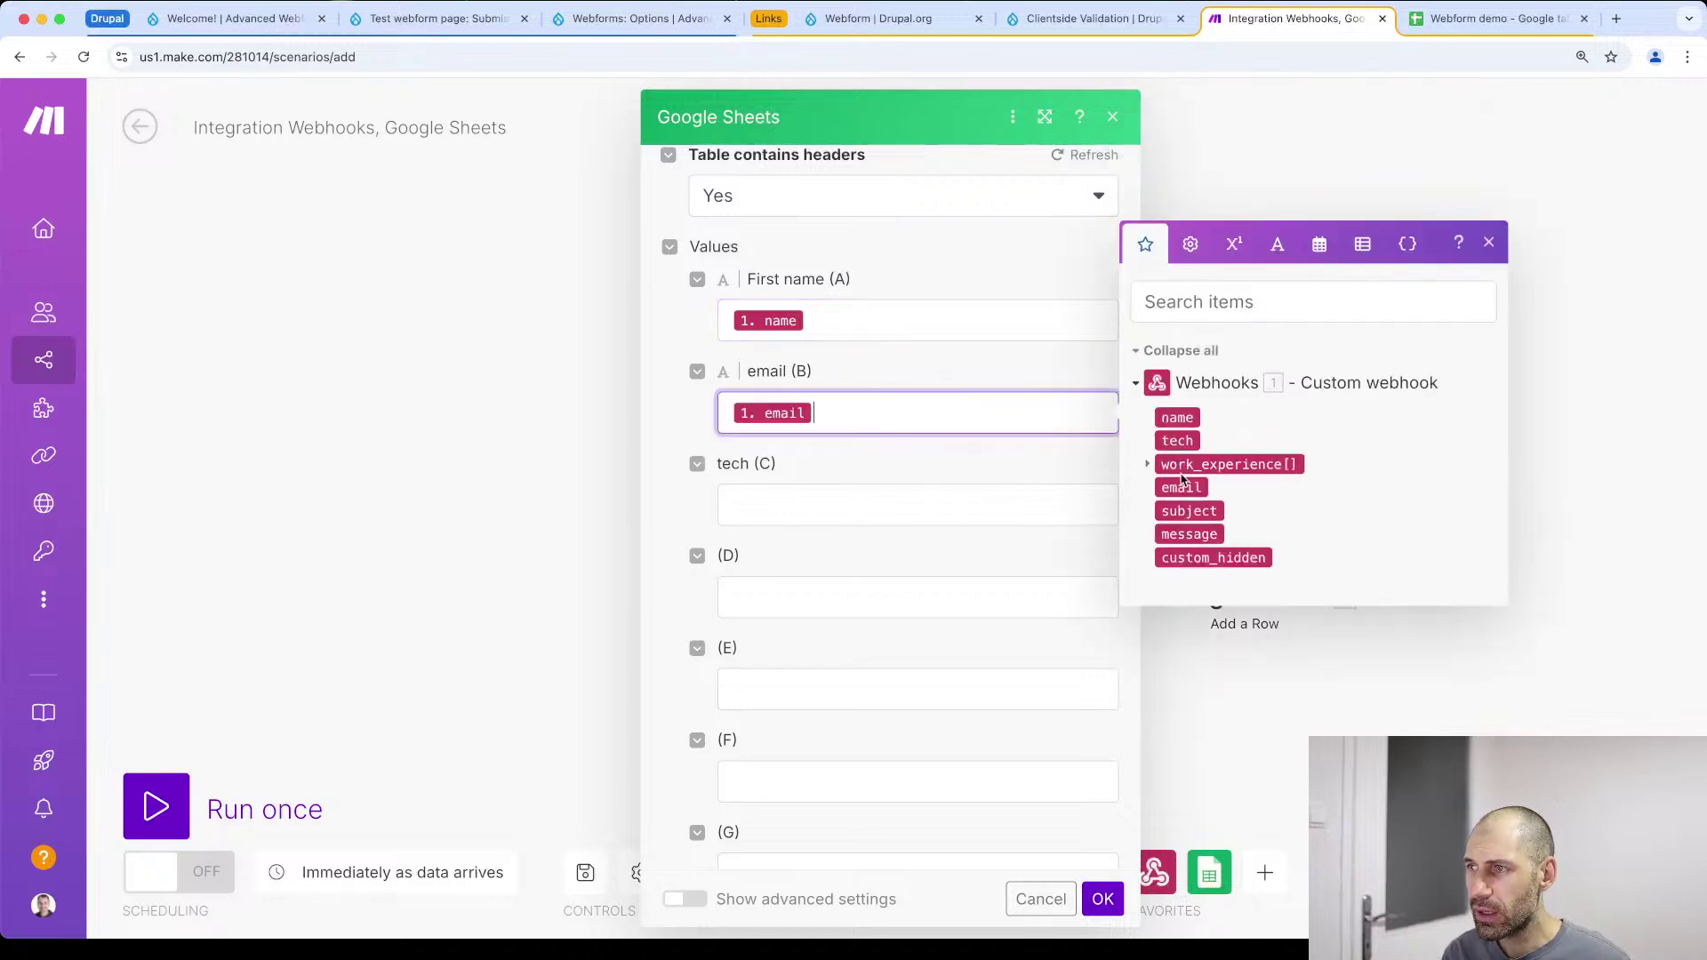
{"action": "left_click_drag", "start_coordinate": [1177, 440], "coordinate": [782, 503]}
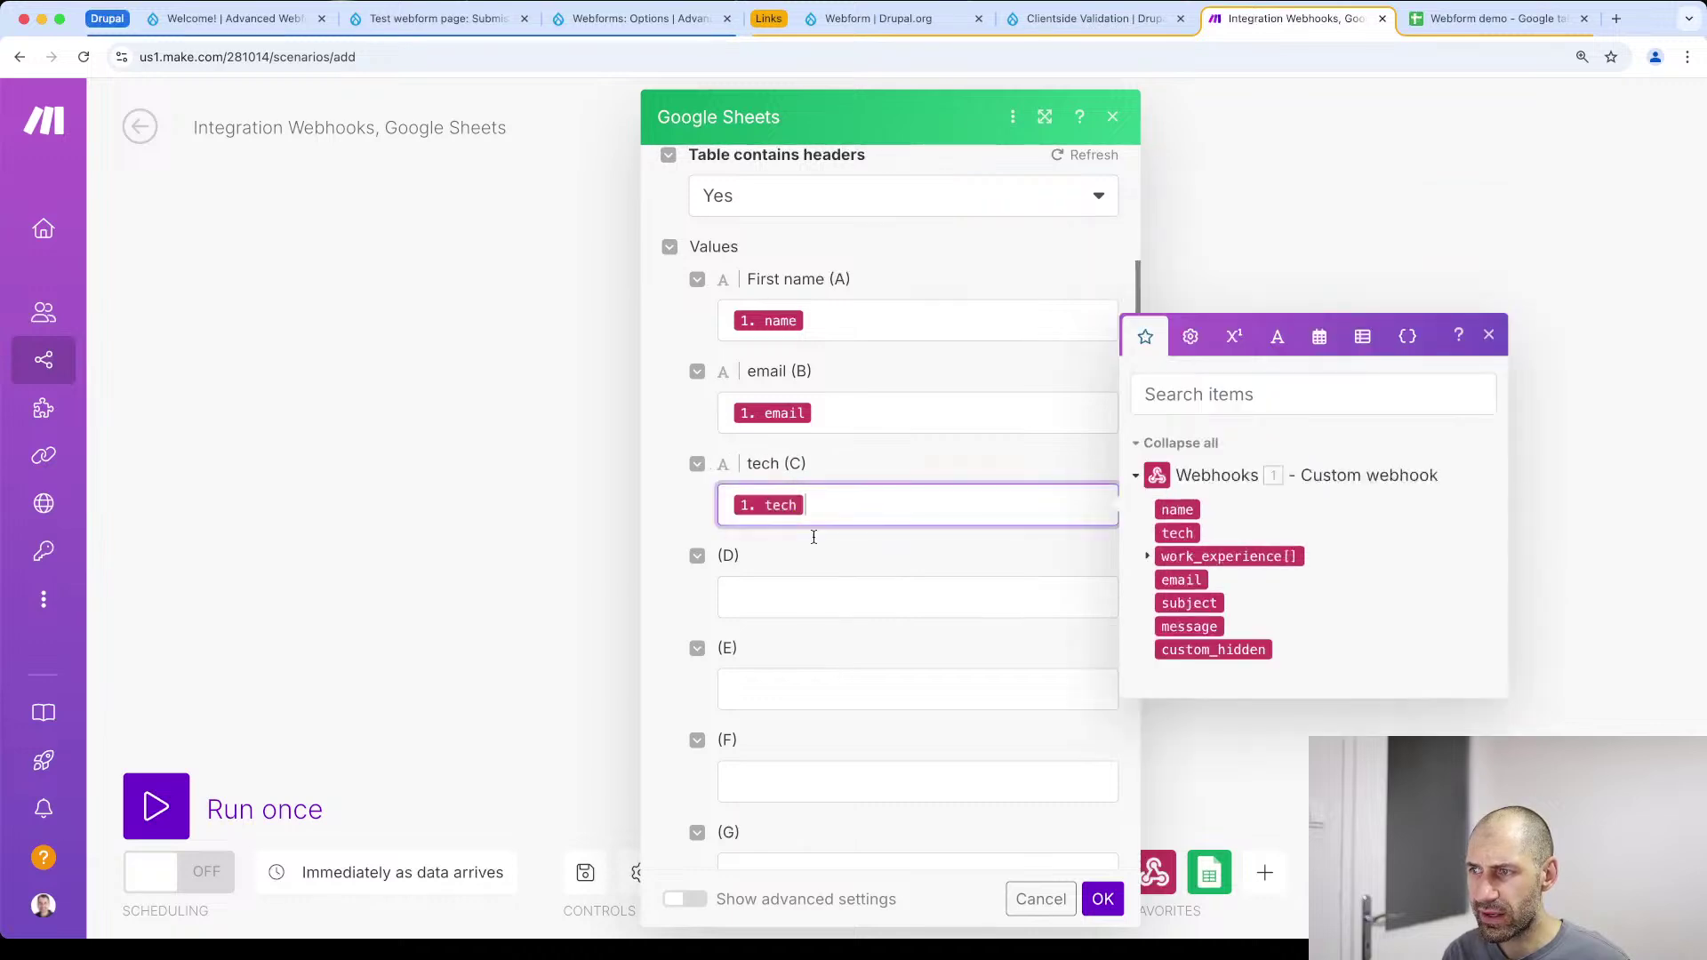
{"action": "scroll", "coordinate": [823, 581], "scroll_direction": "down", "scroll_amount": 2}
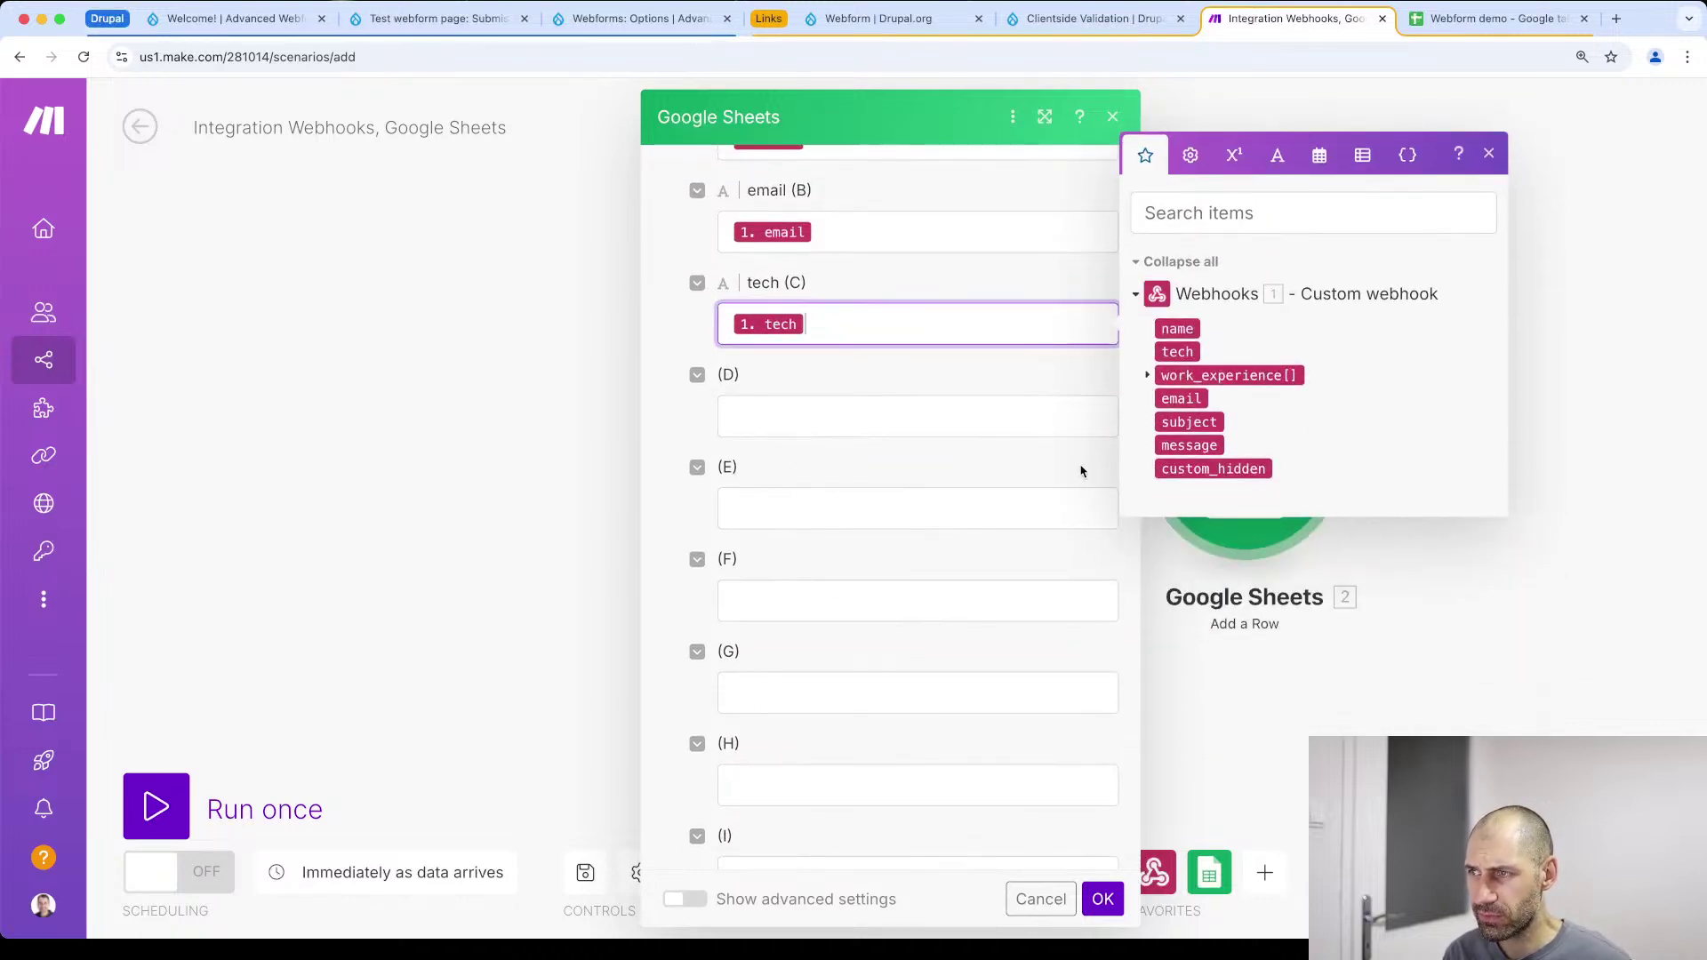
{"action": "left_click_drag", "start_coordinate": [1202, 469], "coordinate": [863, 429]}
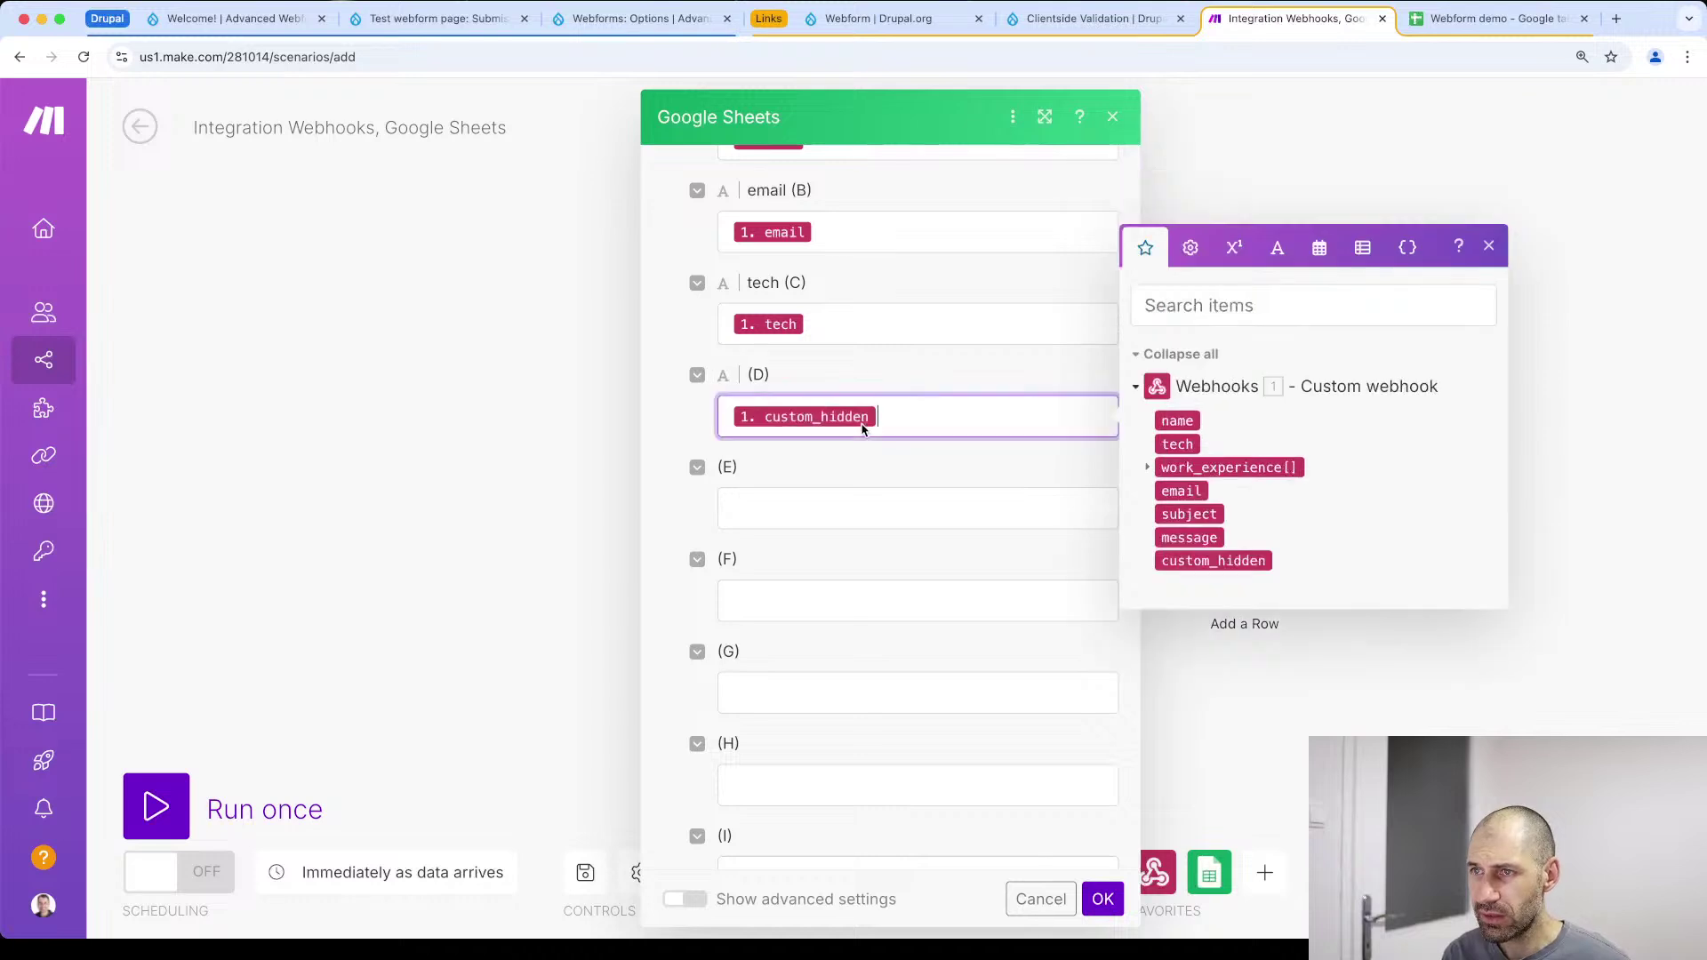
{"action": "left_click", "coordinate": [1487, 245]}
{"action": "left_click", "coordinate": [1103, 898]}
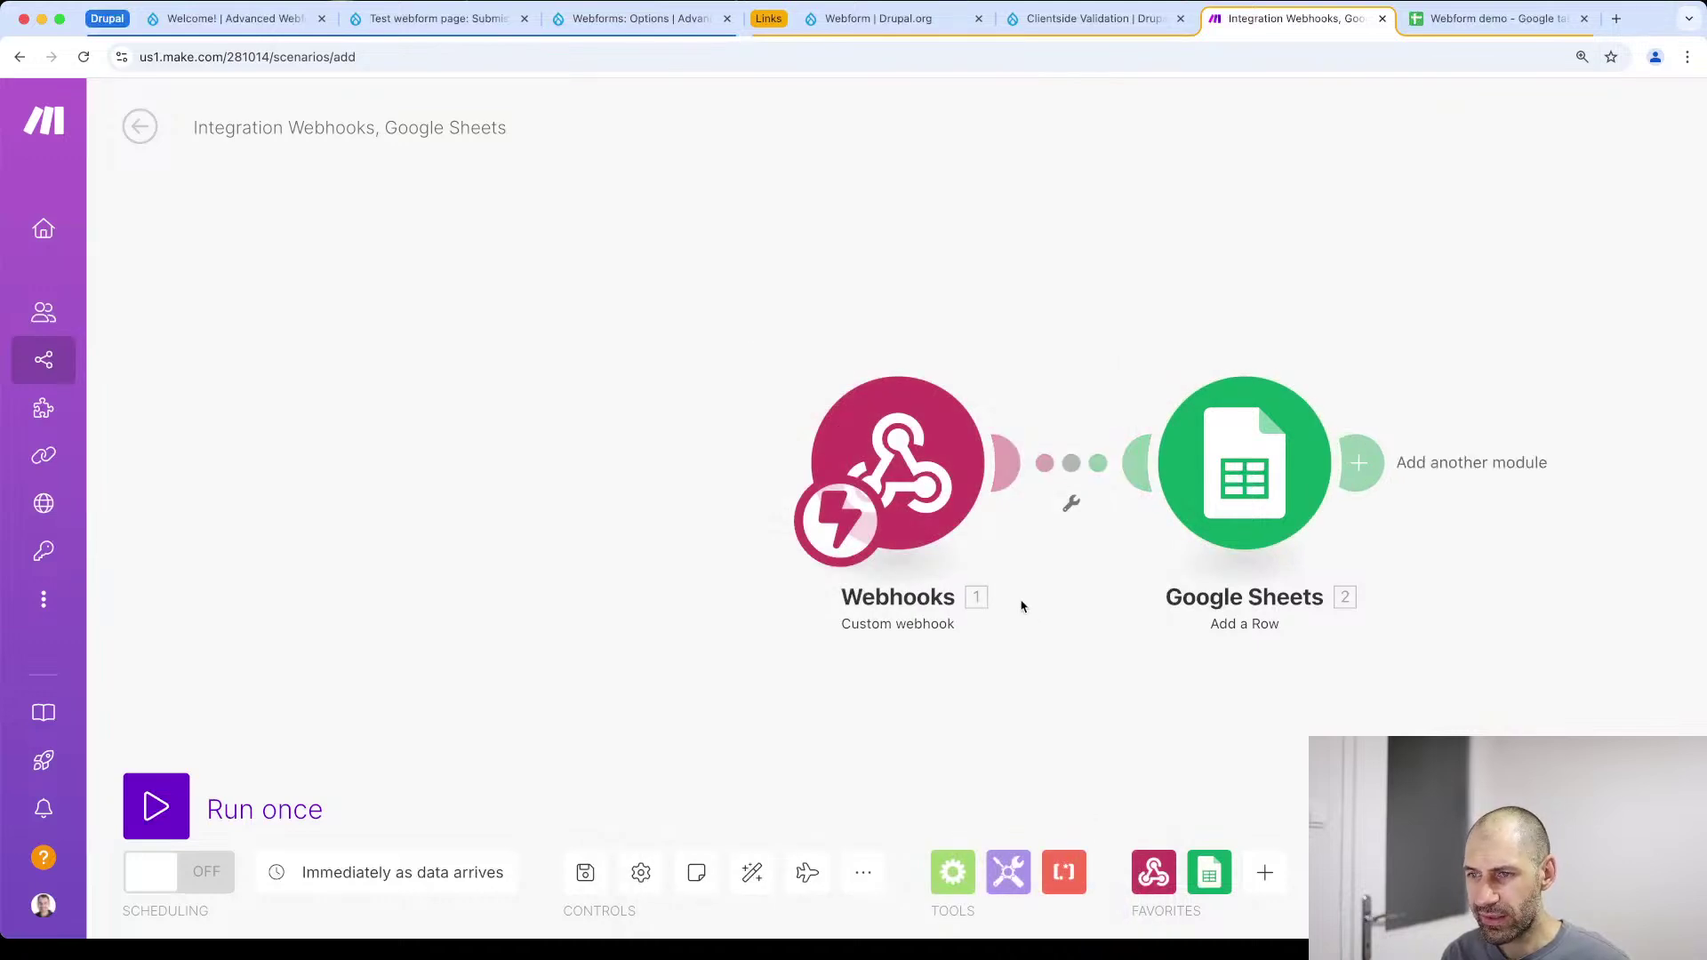
Save the new scenario, turn it on, and dismiss the free plan limit notice
{"action": "left_click", "coordinate": [585, 874]}
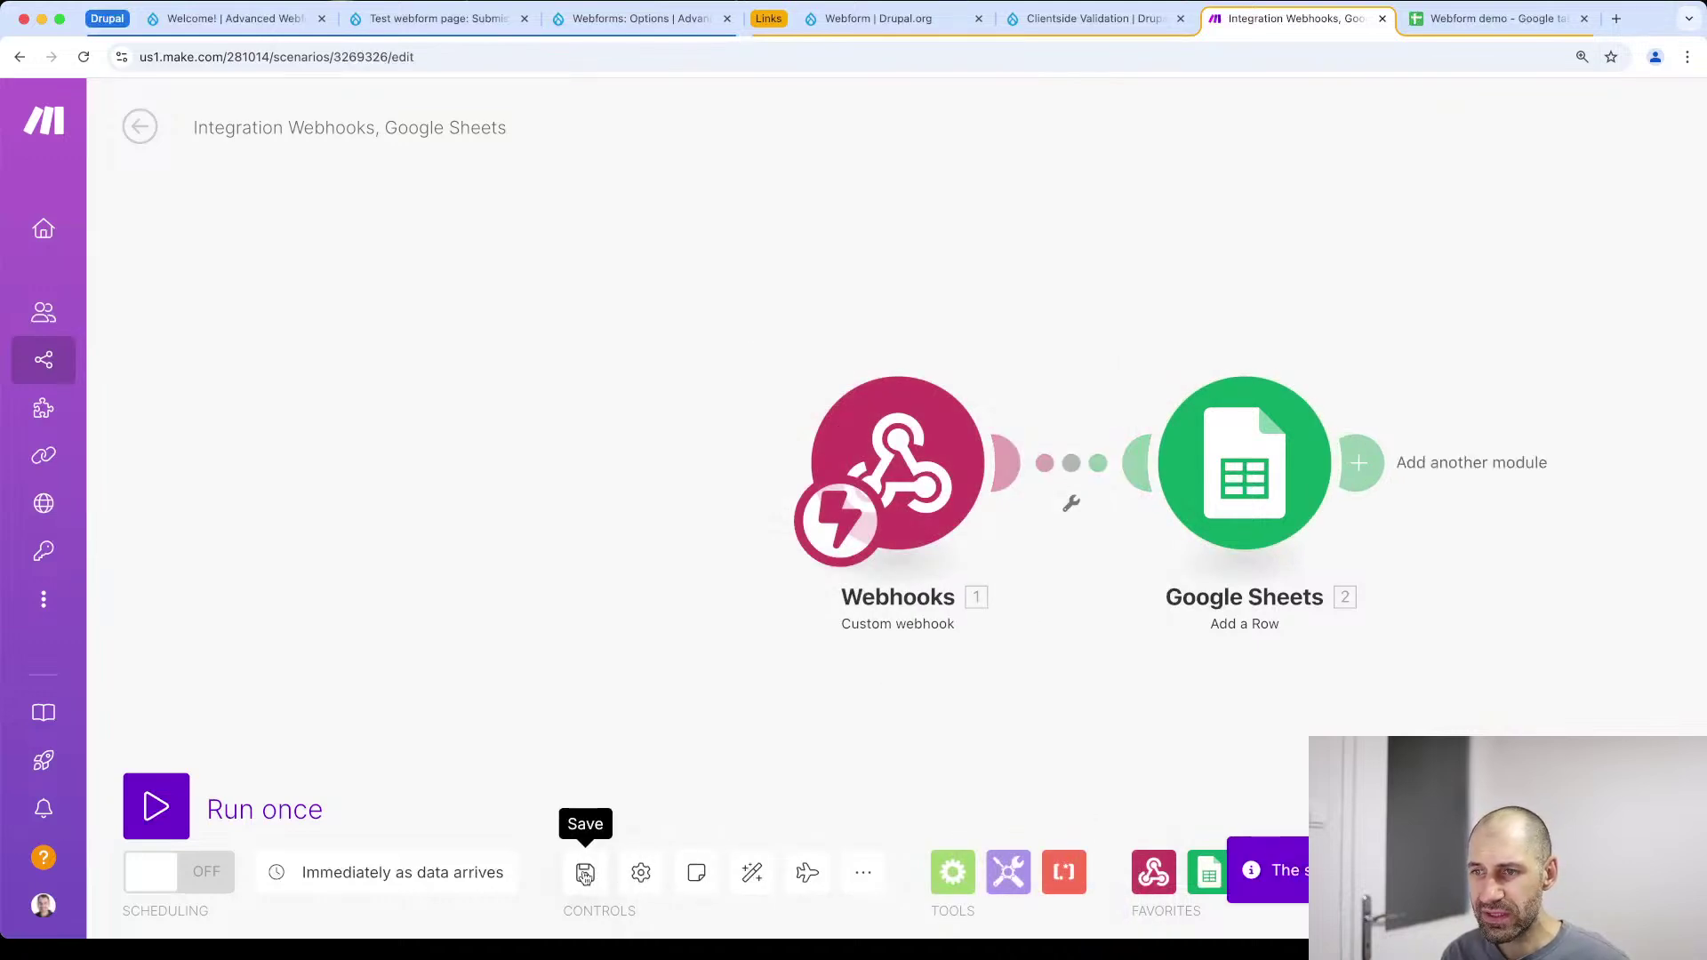
{"action": "left_click", "coordinate": [205, 886]}
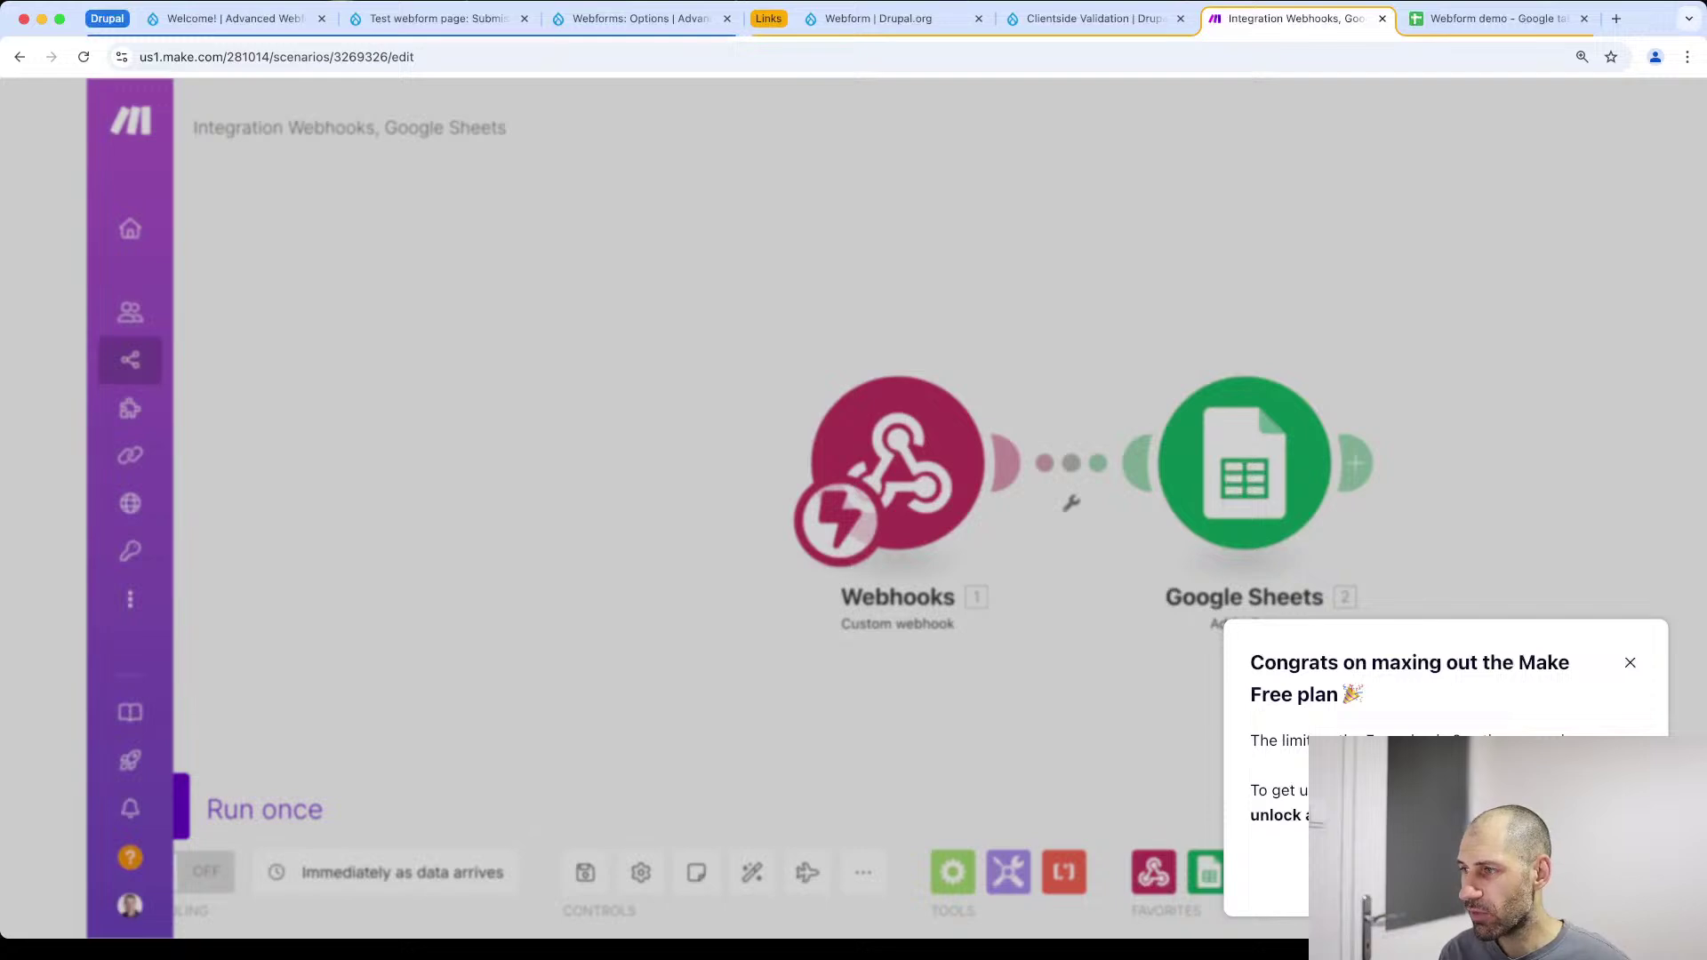
{"action": "left_click", "coordinate": [1629, 664]}
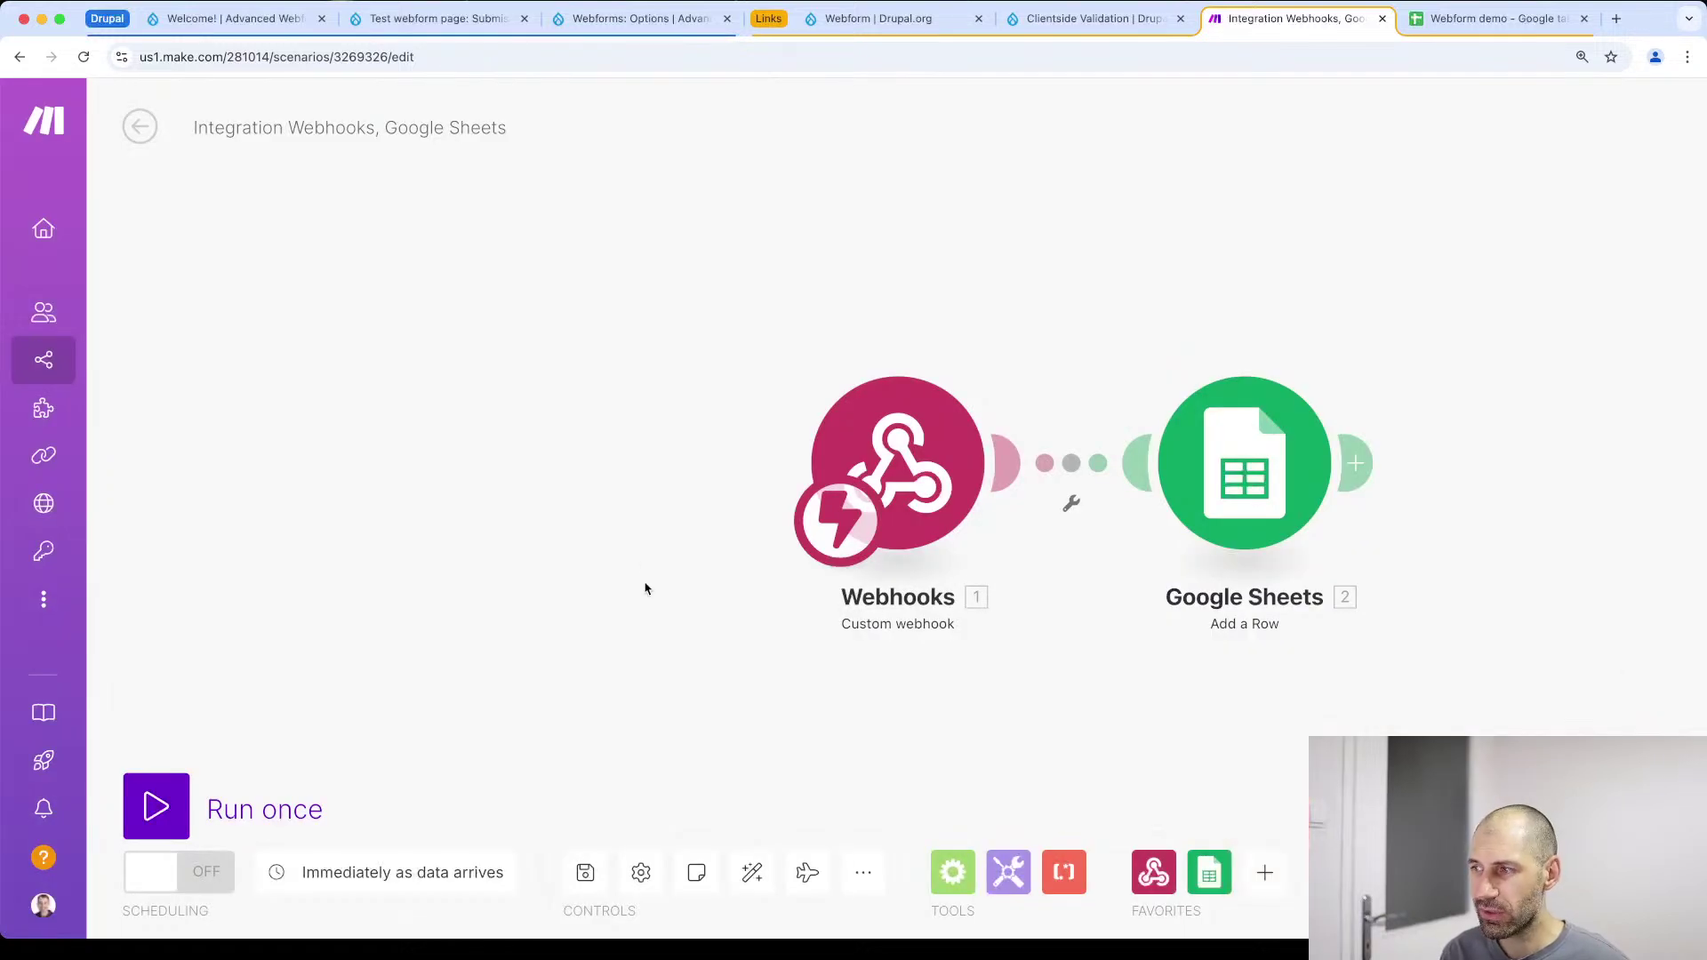
Deactivate the other Webhooks-to-Sheets scenario and open Integration Webhooks, Google Sheets from the inactive list
{"action": "left_click", "coordinate": [89, 359]}
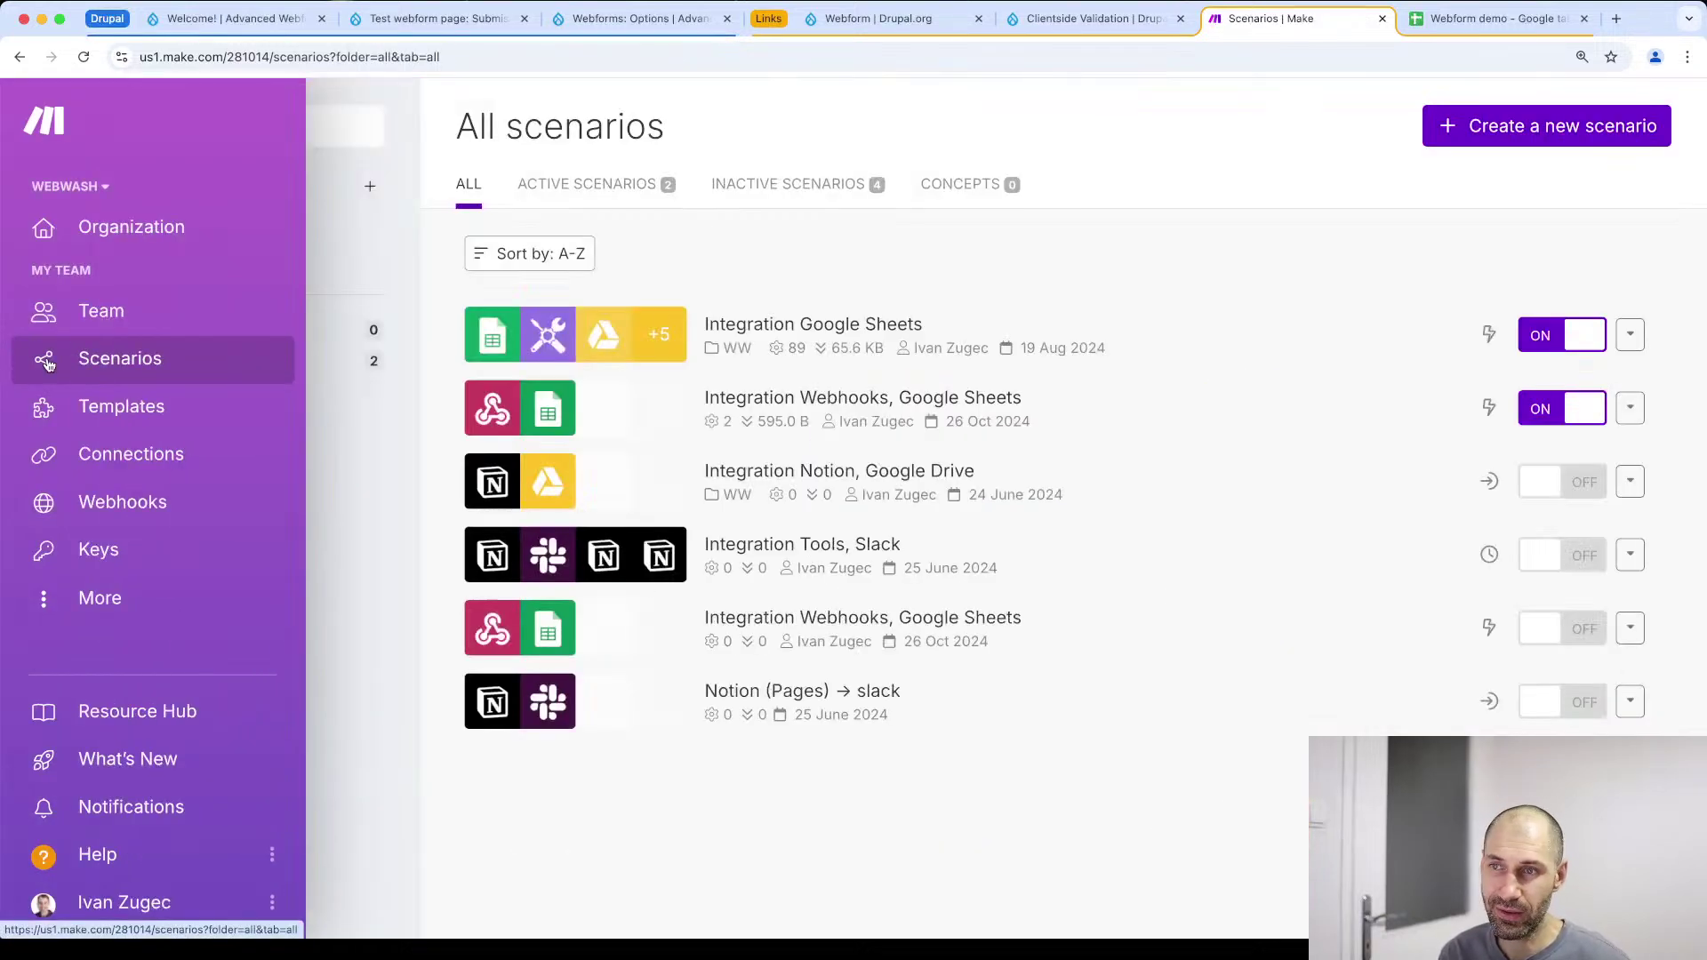
{"action": "left_click", "coordinate": [1554, 419]}
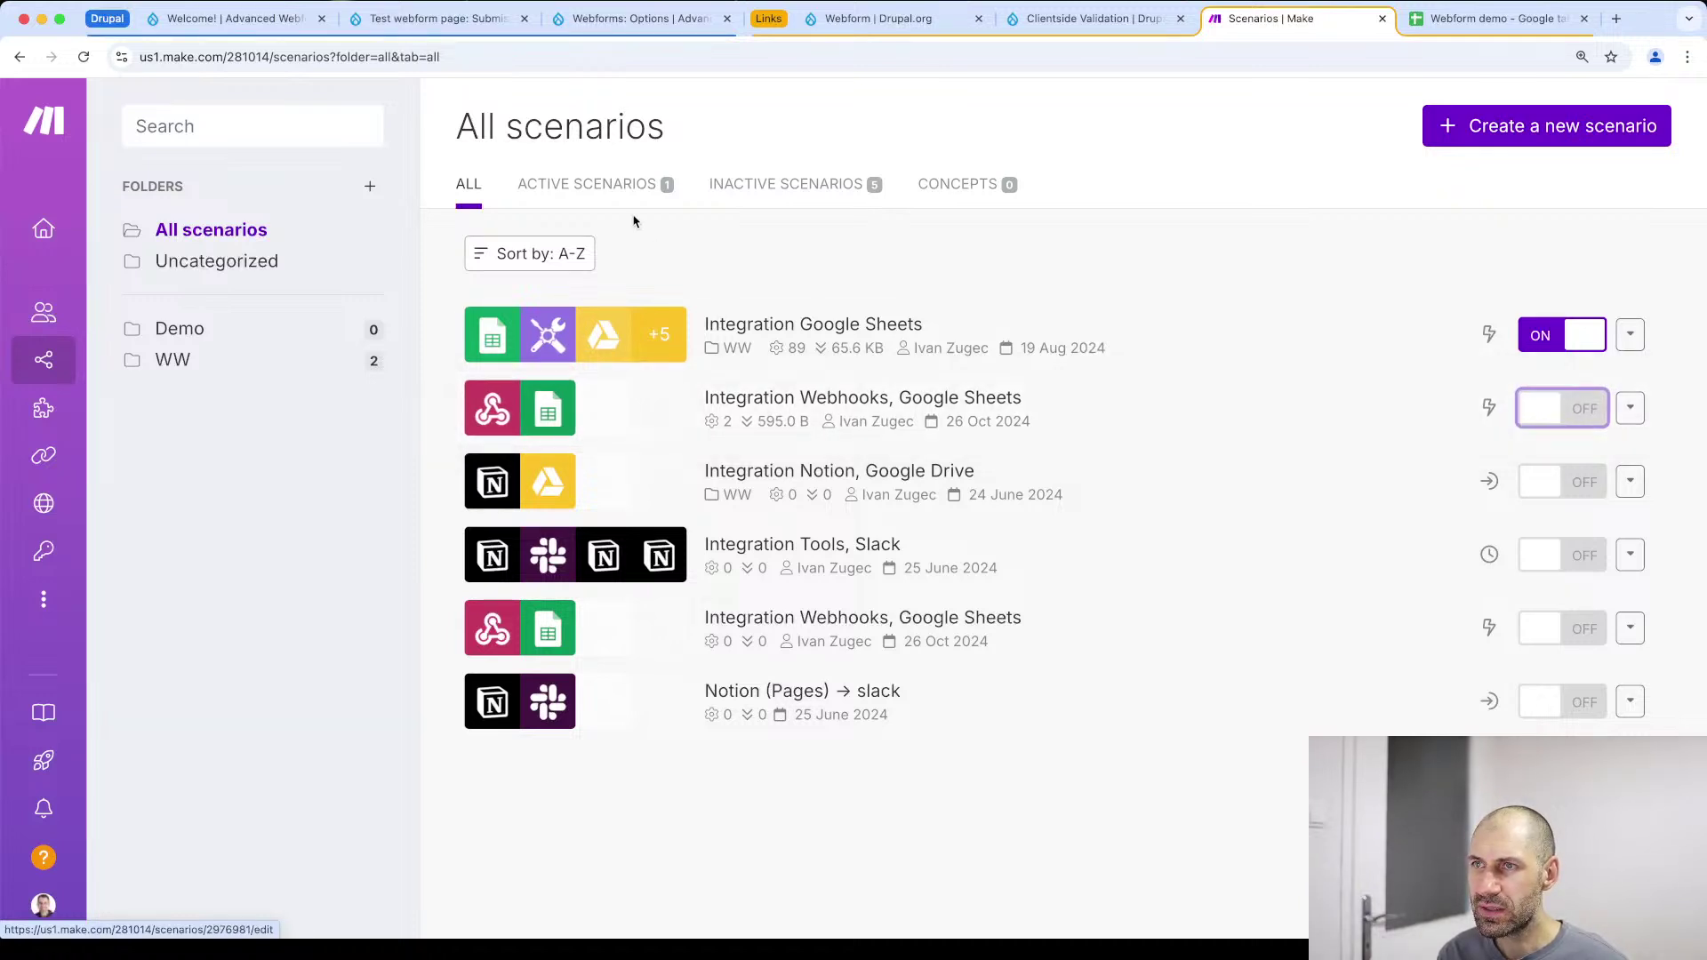
{"action": "left_click", "coordinate": [801, 197]}
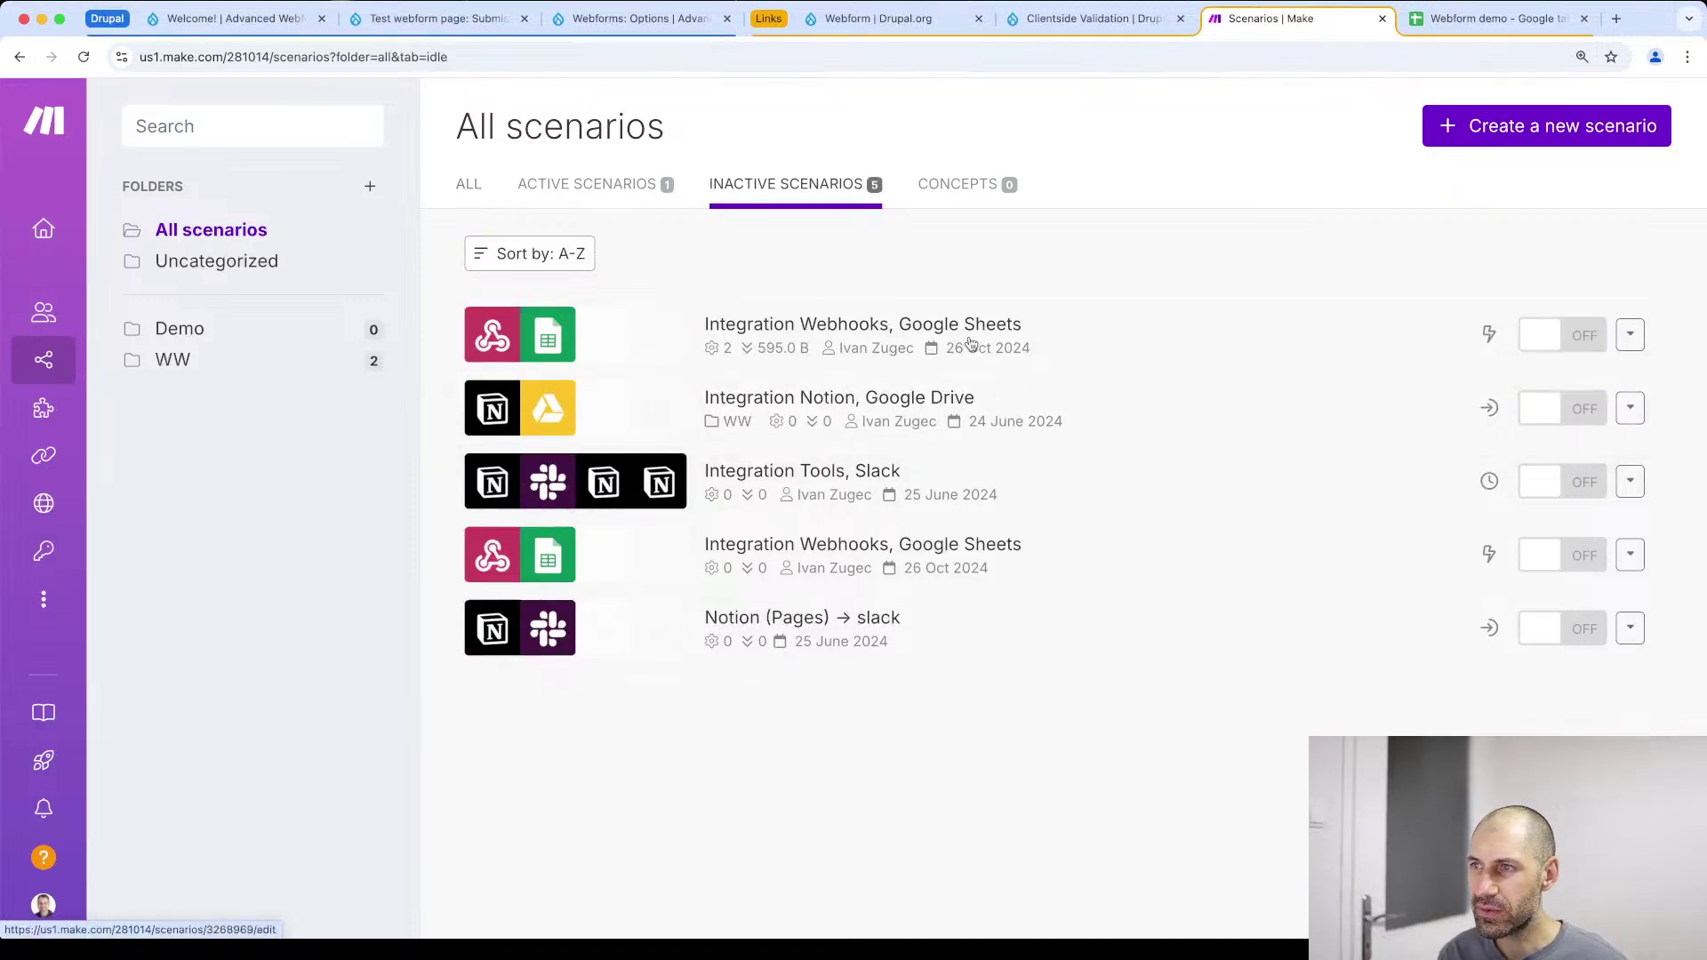
{"action": "left_click", "coordinate": [1111, 340]}
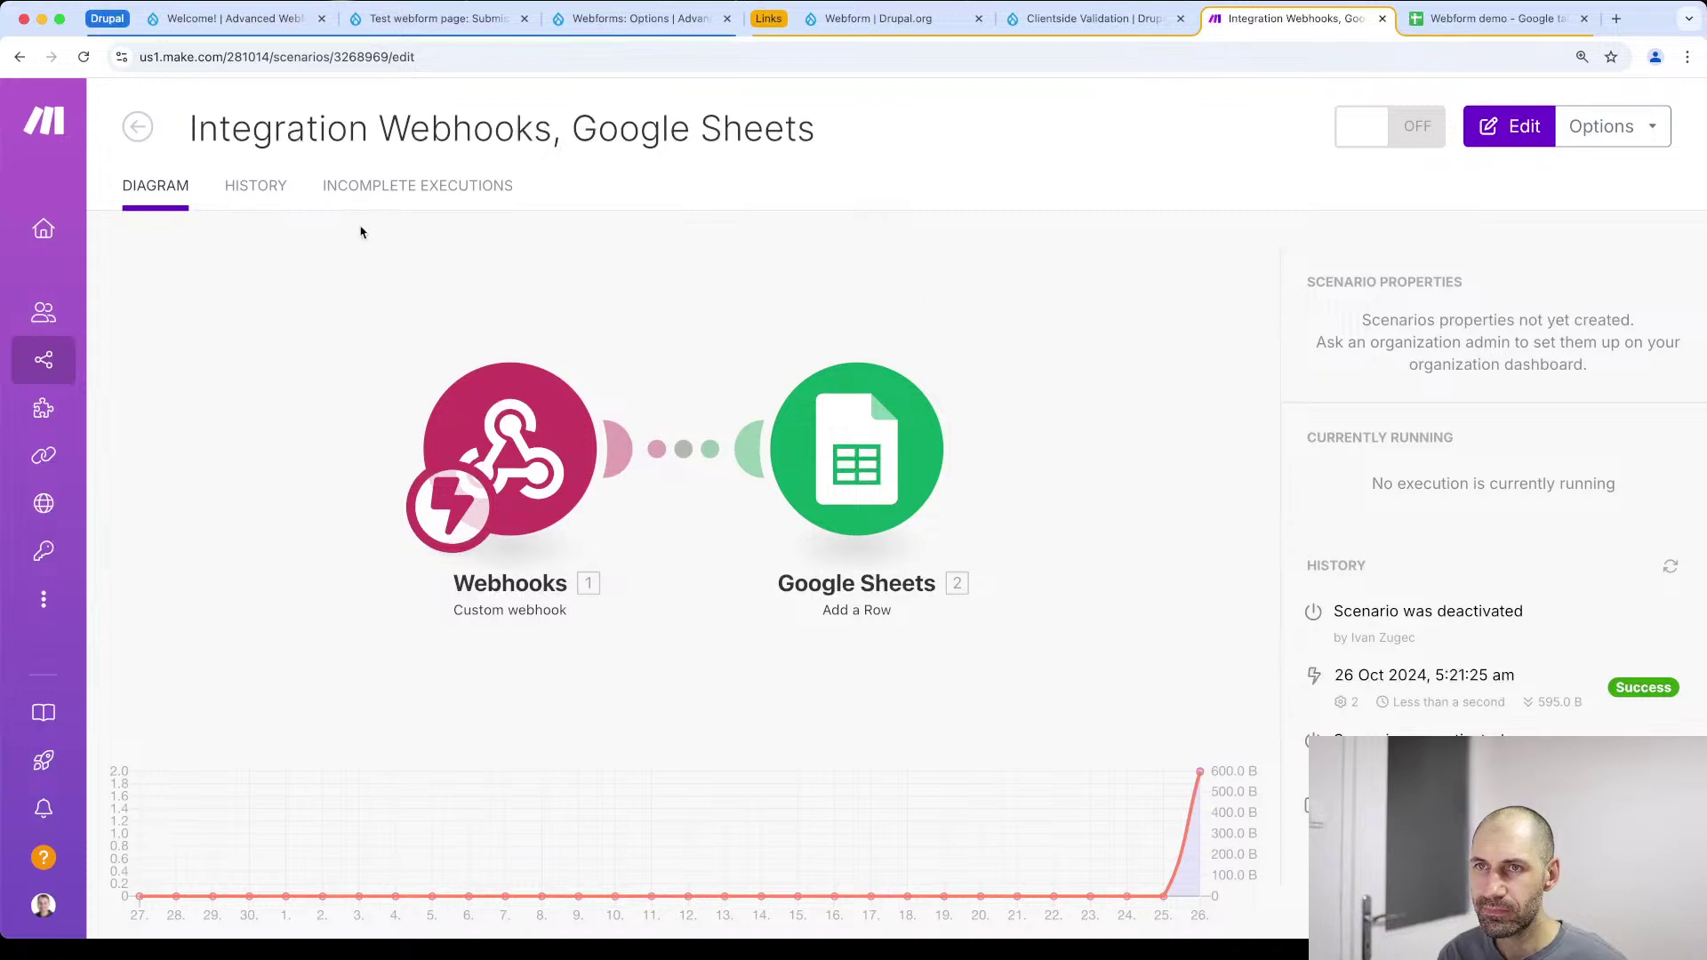
Review the Google Sheets column mappings, then open the second Integration Webhooks, Google Sheets scenario
{"action": "left_click", "coordinate": [1514, 129]}
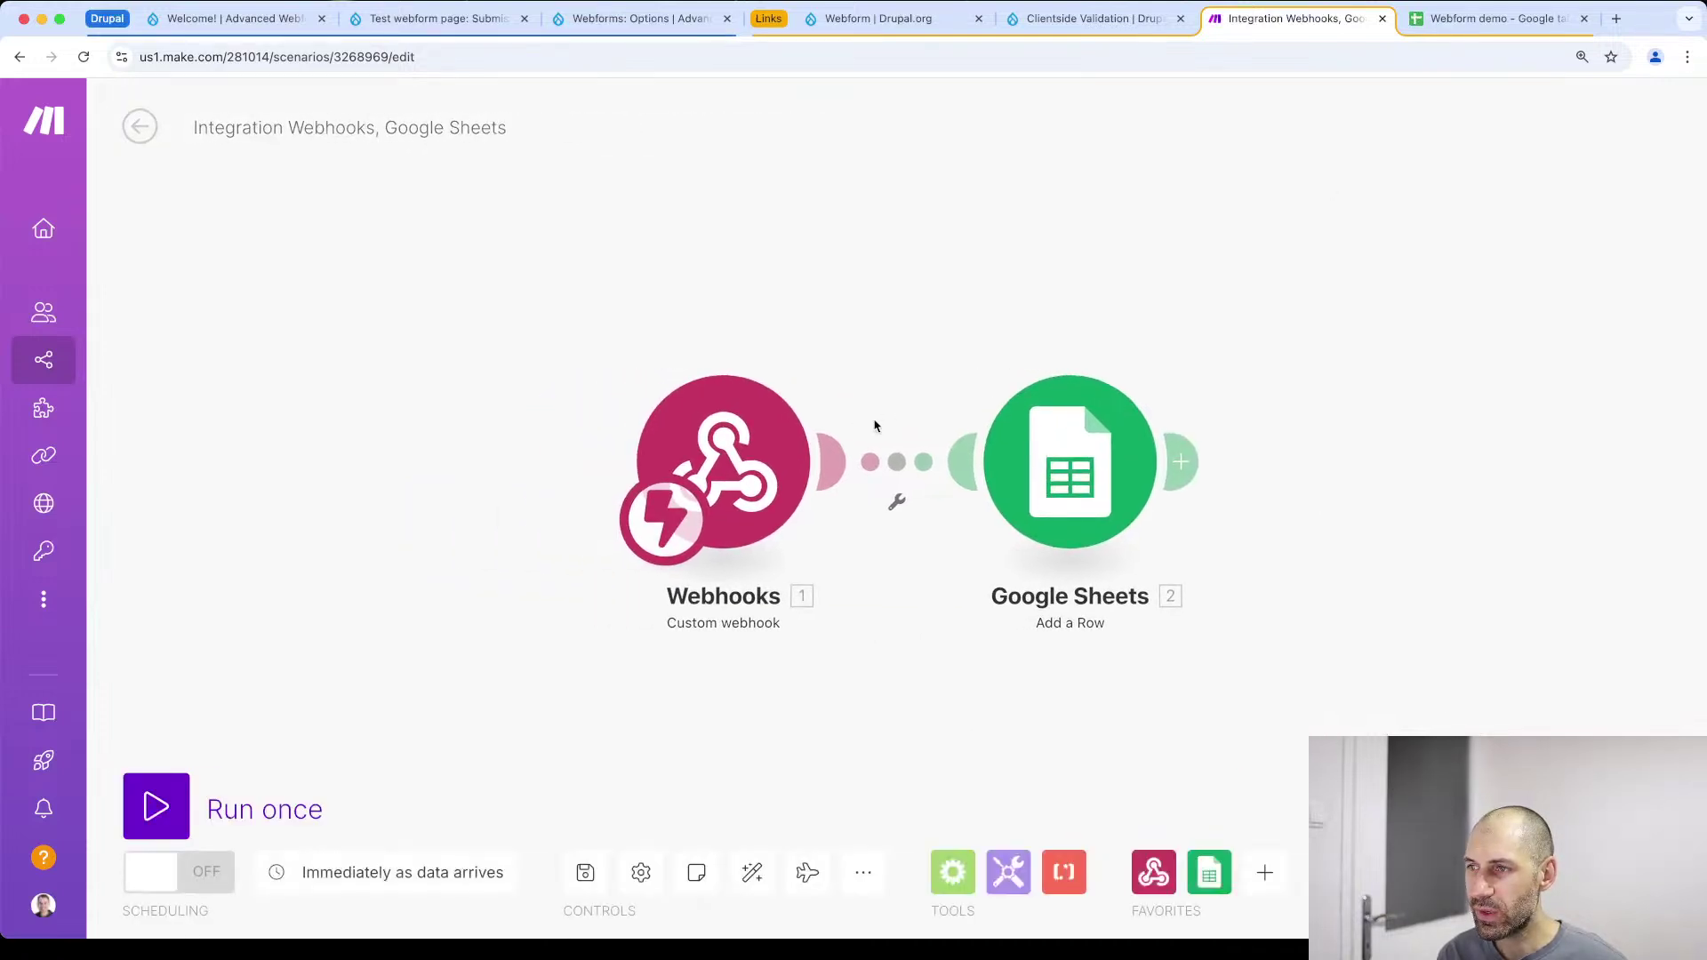
{"action": "left_click", "coordinate": [1051, 485]}
{"action": "scroll", "coordinate": [1397, 560], "scroll_direction": "down", "scroll_amount": 5}
{"action": "scroll", "coordinate": [1395, 593], "scroll_direction": "down", "scroll_amount": 3}
{"action": "left_click", "coordinate": [562, 734]}
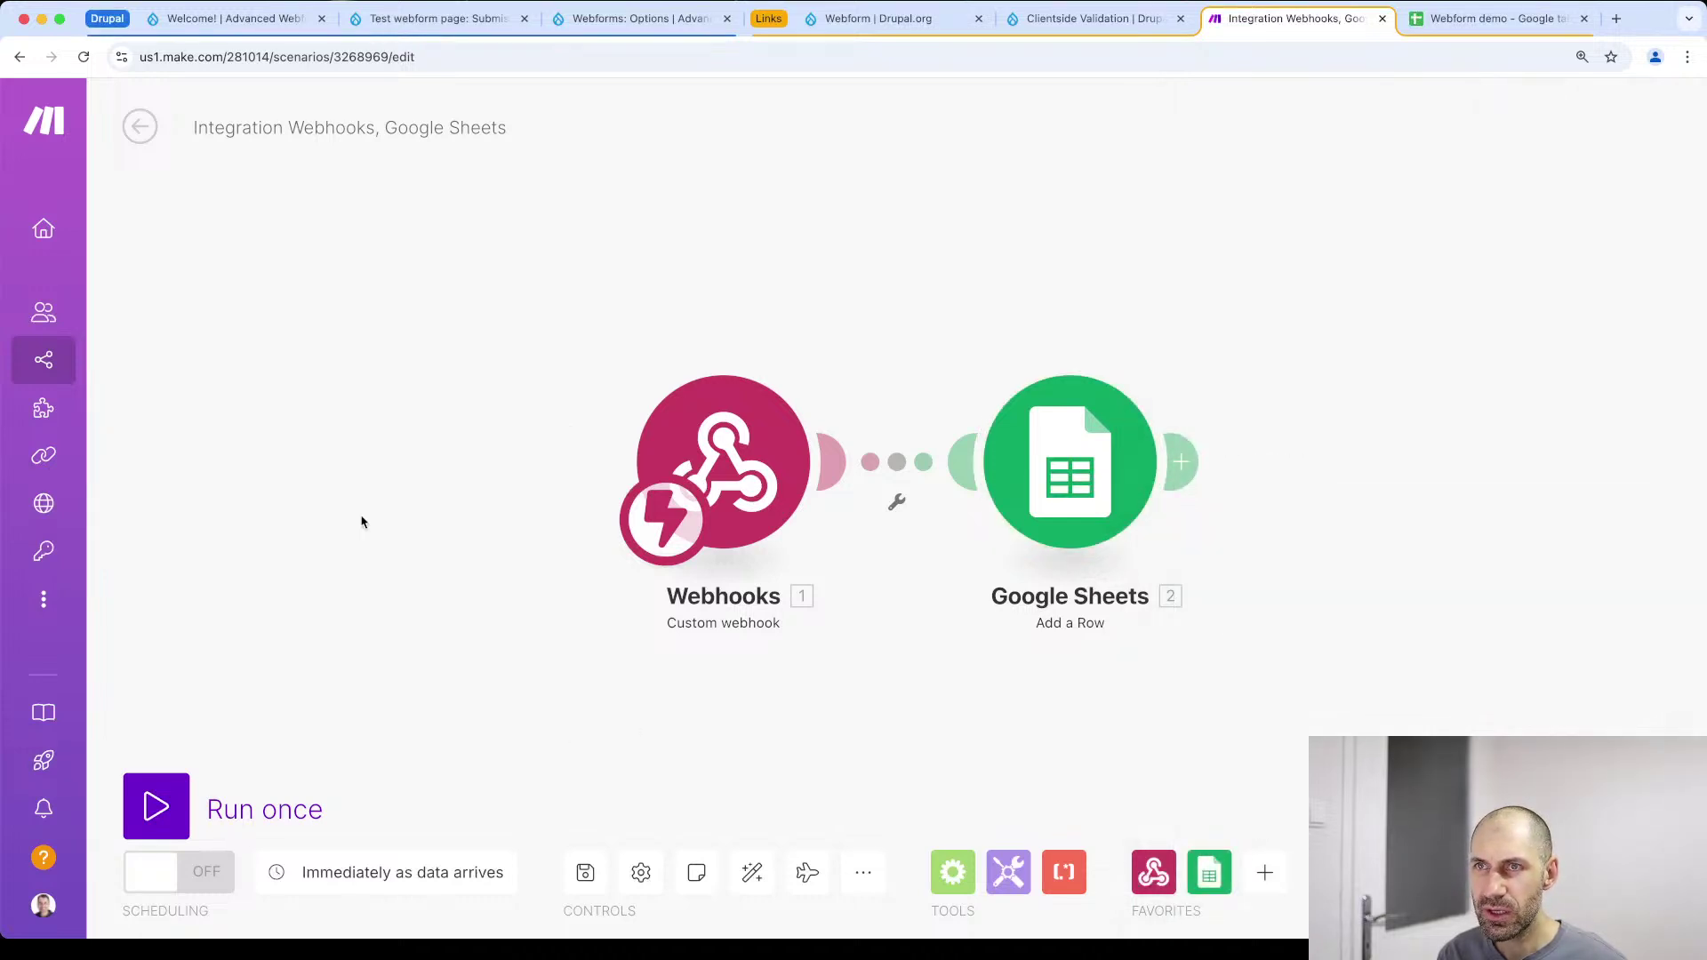
{"action": "left_click", "coordinate": [1022, 480]}
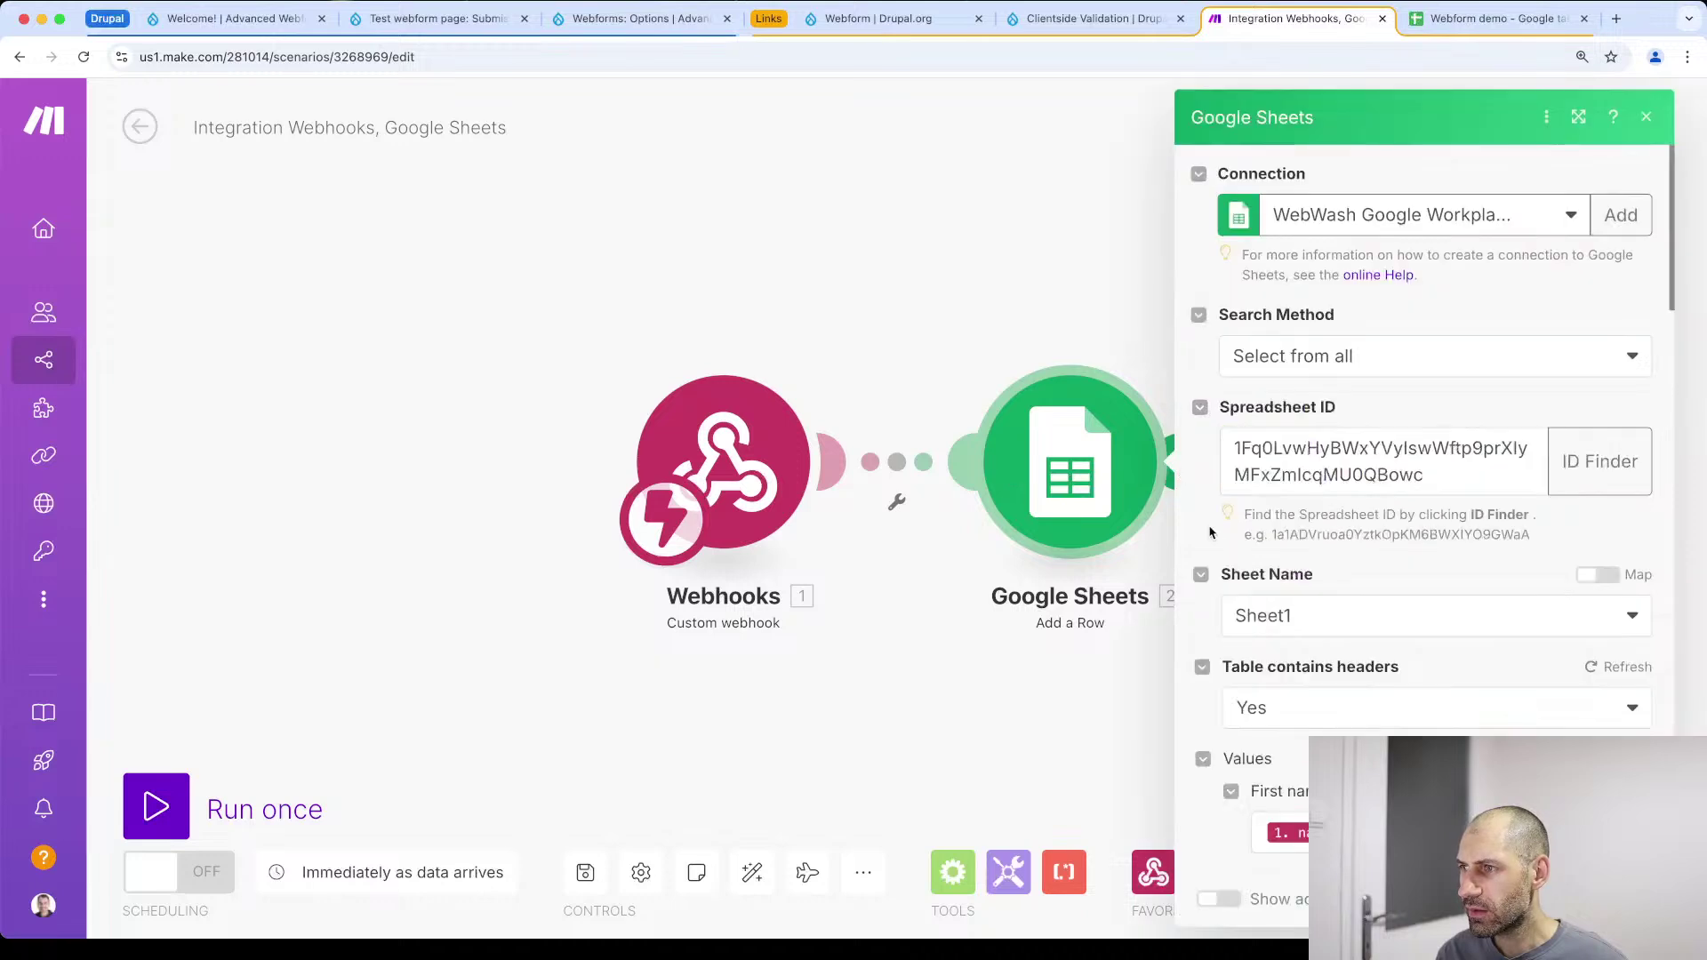
{"action": "scroll", "coordinate": [1206, 524], "scroll_direction": "down", "scroll_amount": 8}
{"action": "left_click", "coordinate": [1322, 561]}
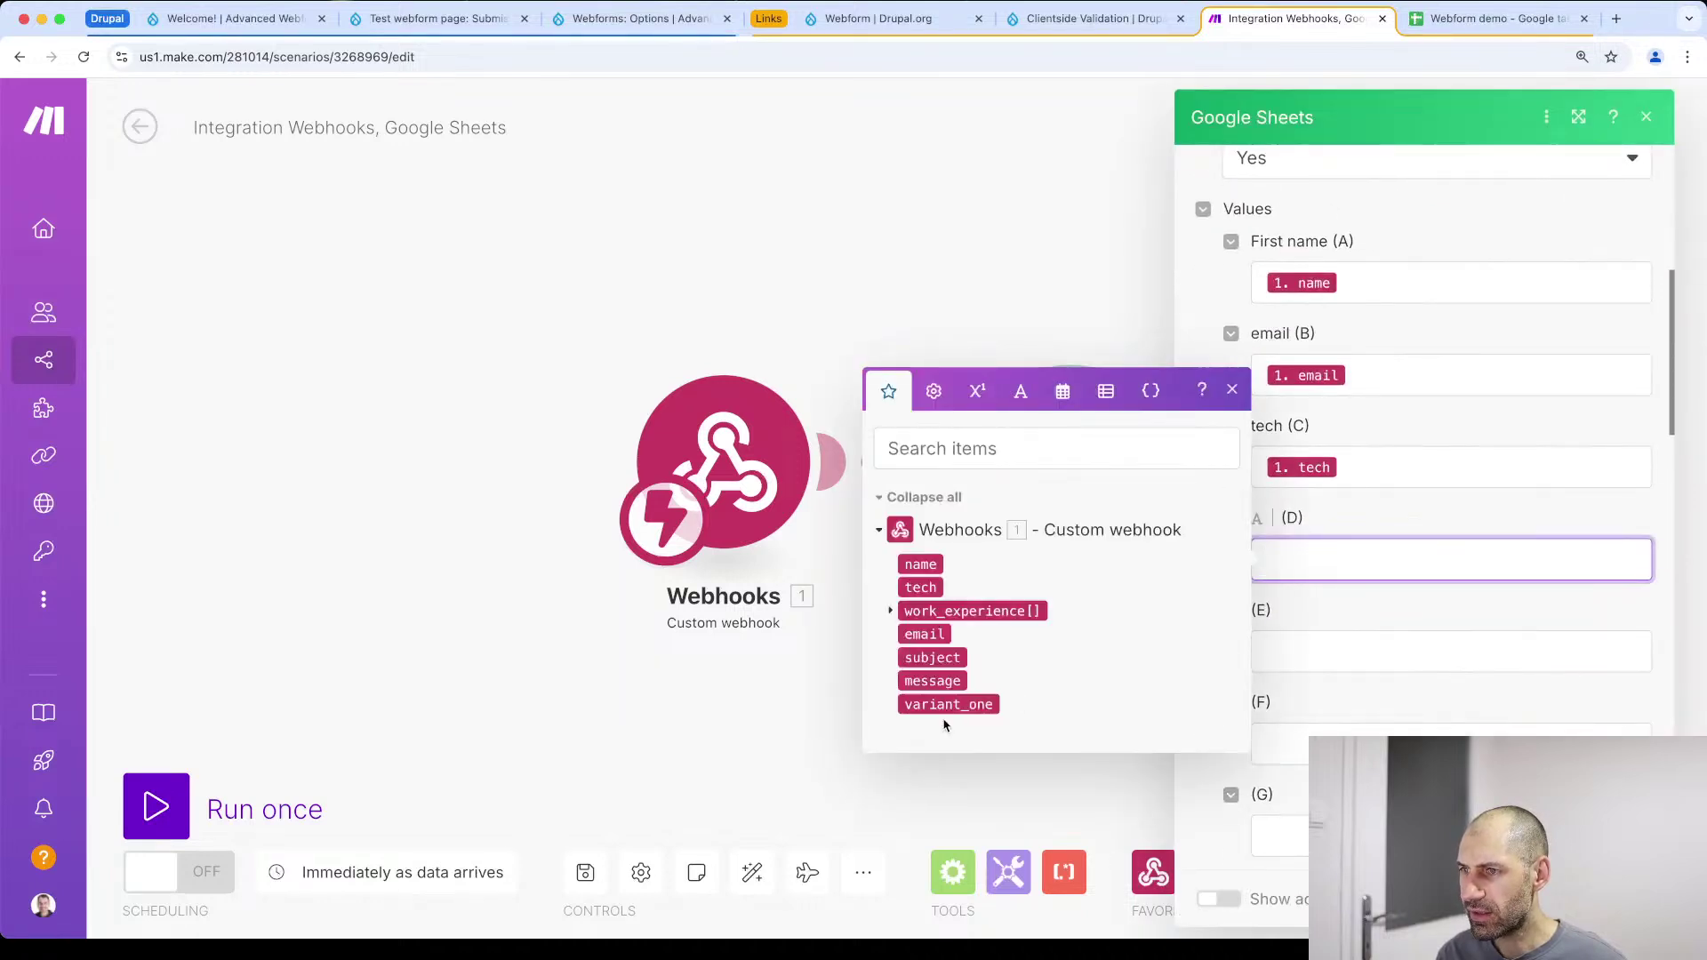
{"action": "left_click", "coordinate": [790, 715]}
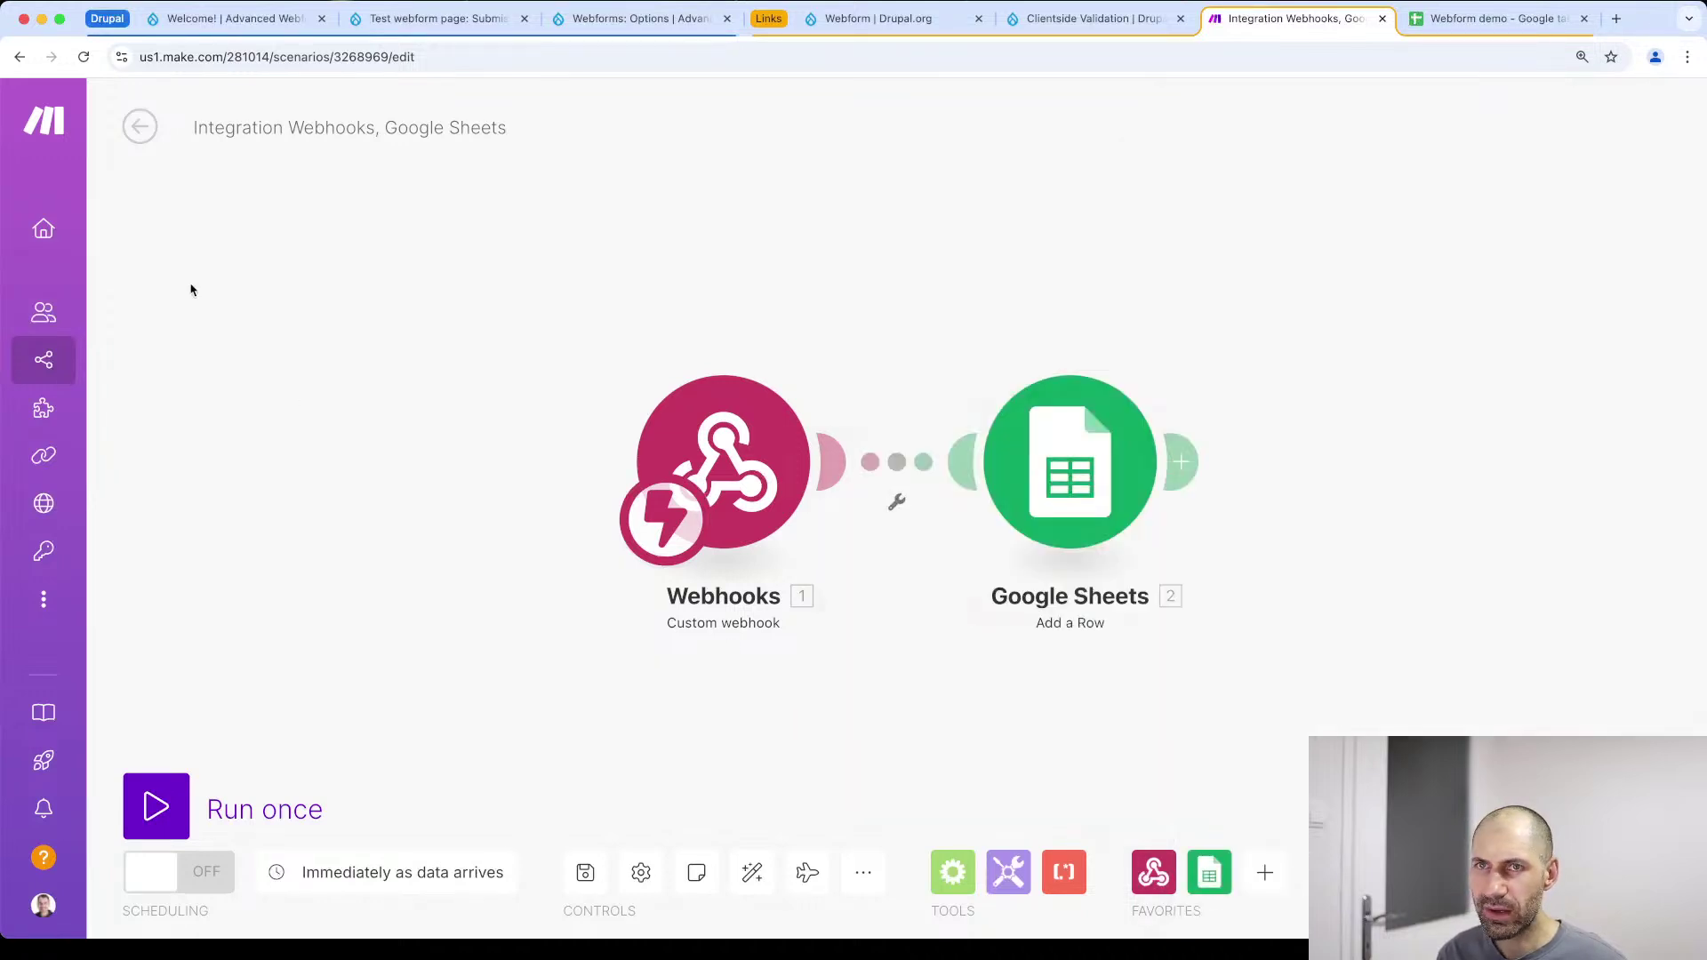
{"action": "left_click", "coordinate": [140, 126]}
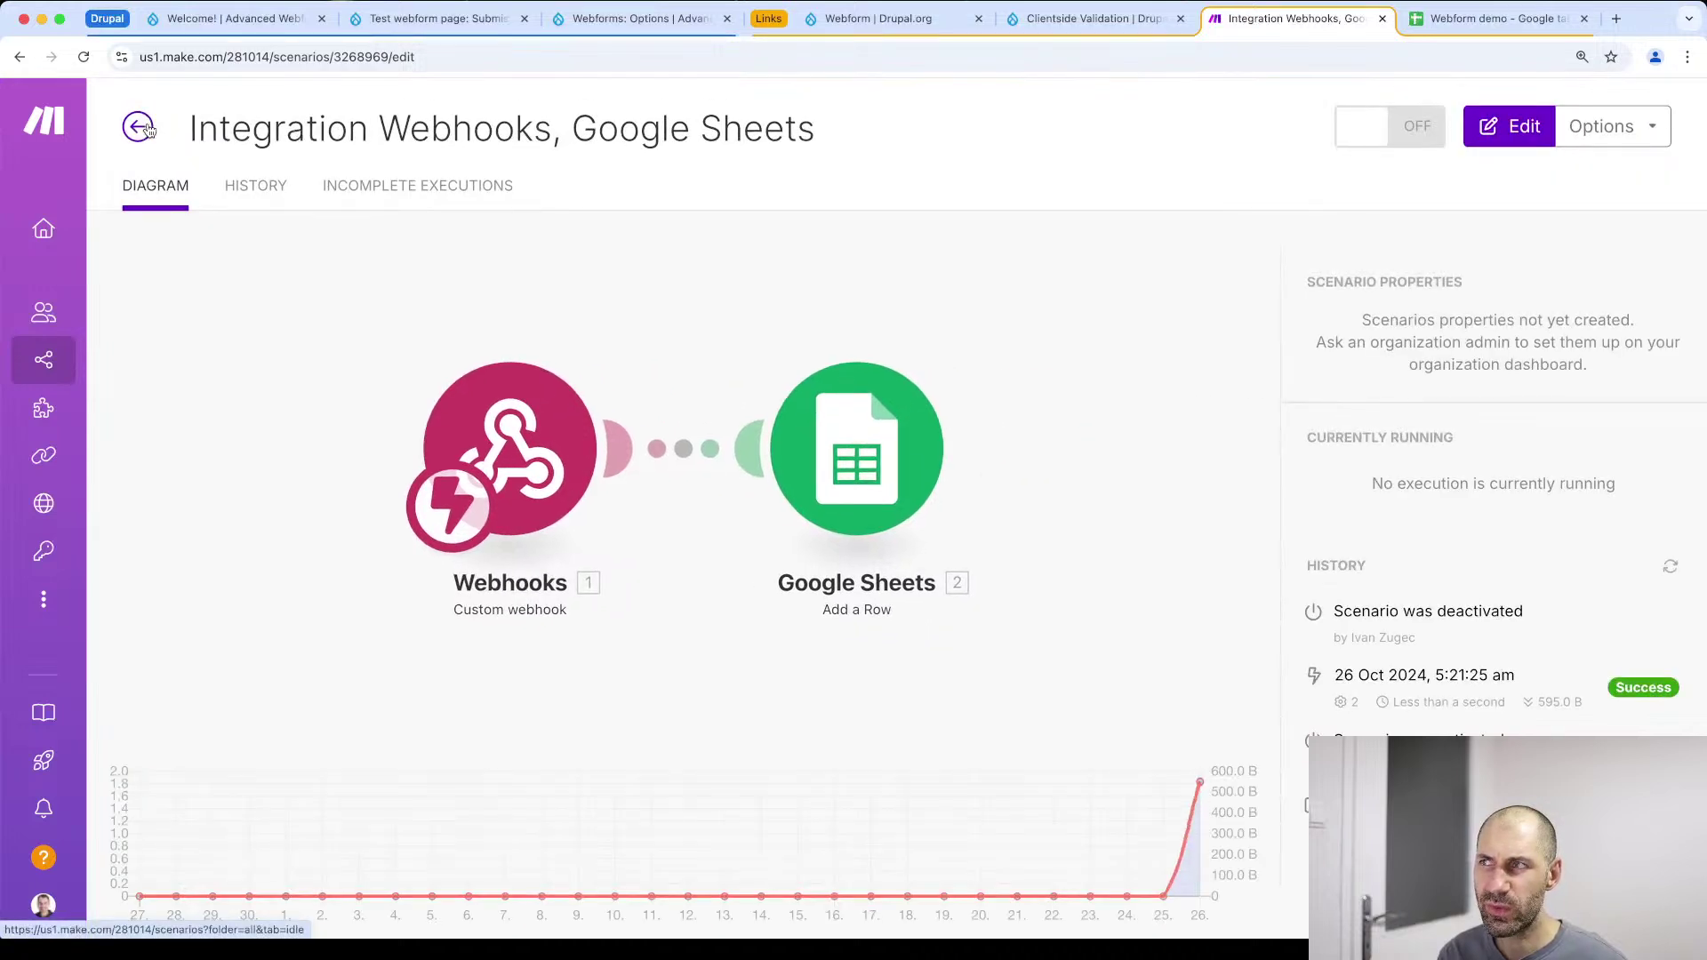
{"action": "left_click", "coordinate": [141, 124]}
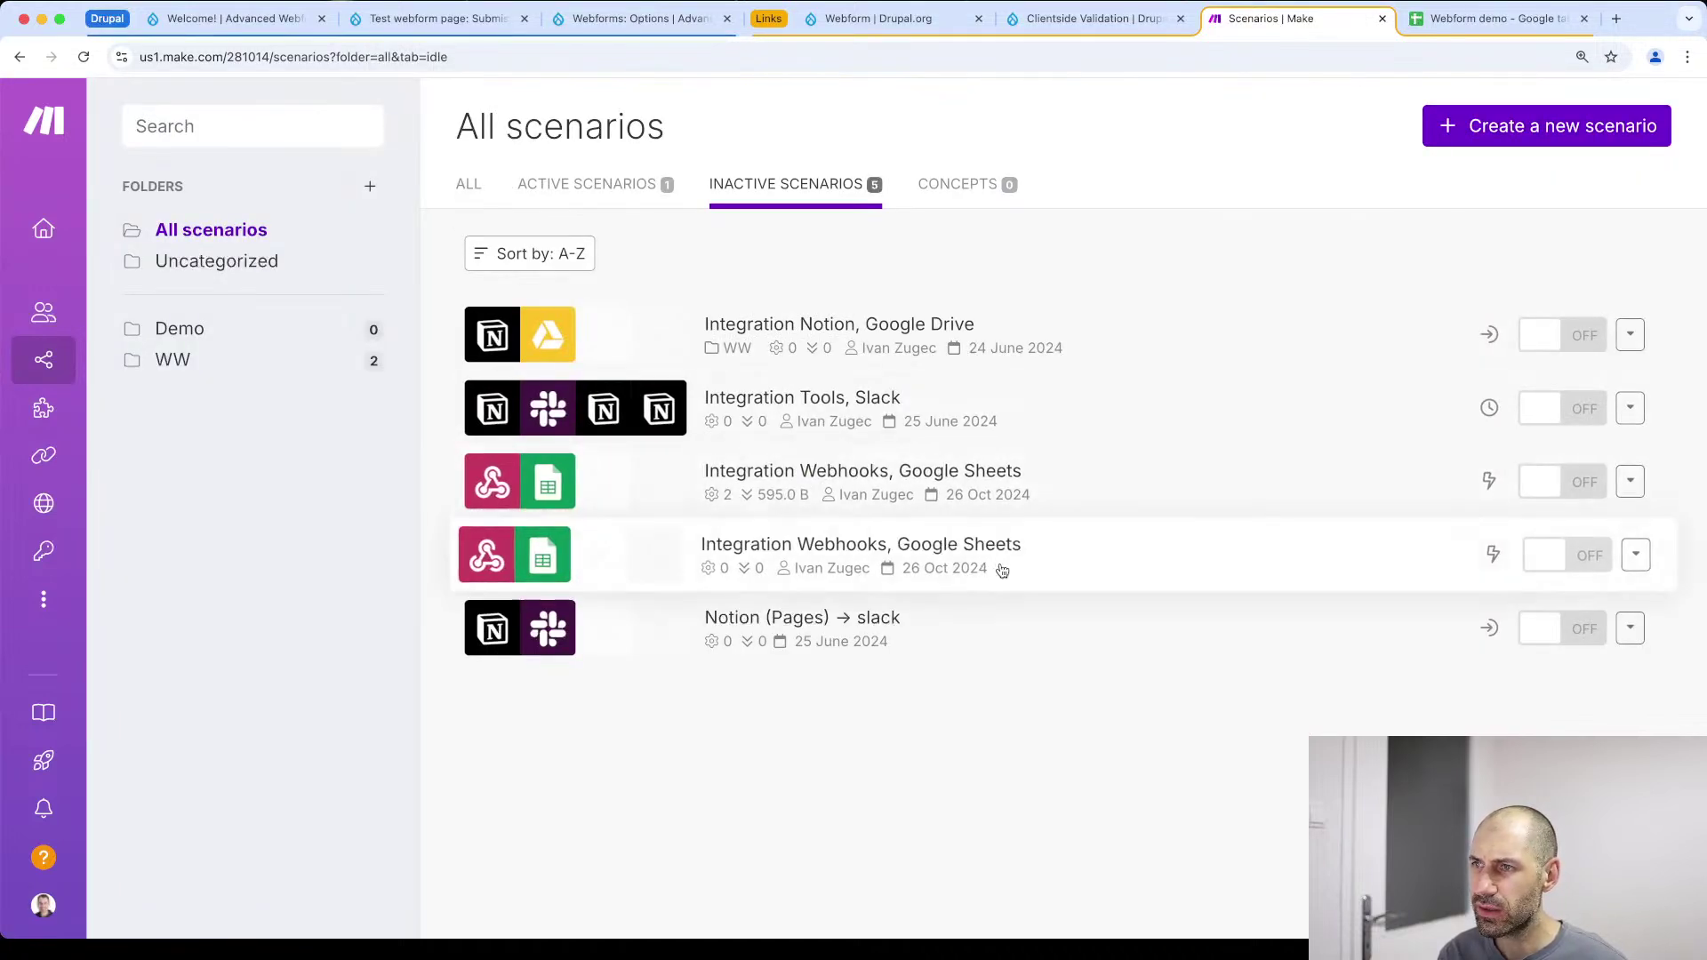
{"action": "left_click", "coordinate": [1048, 557]}
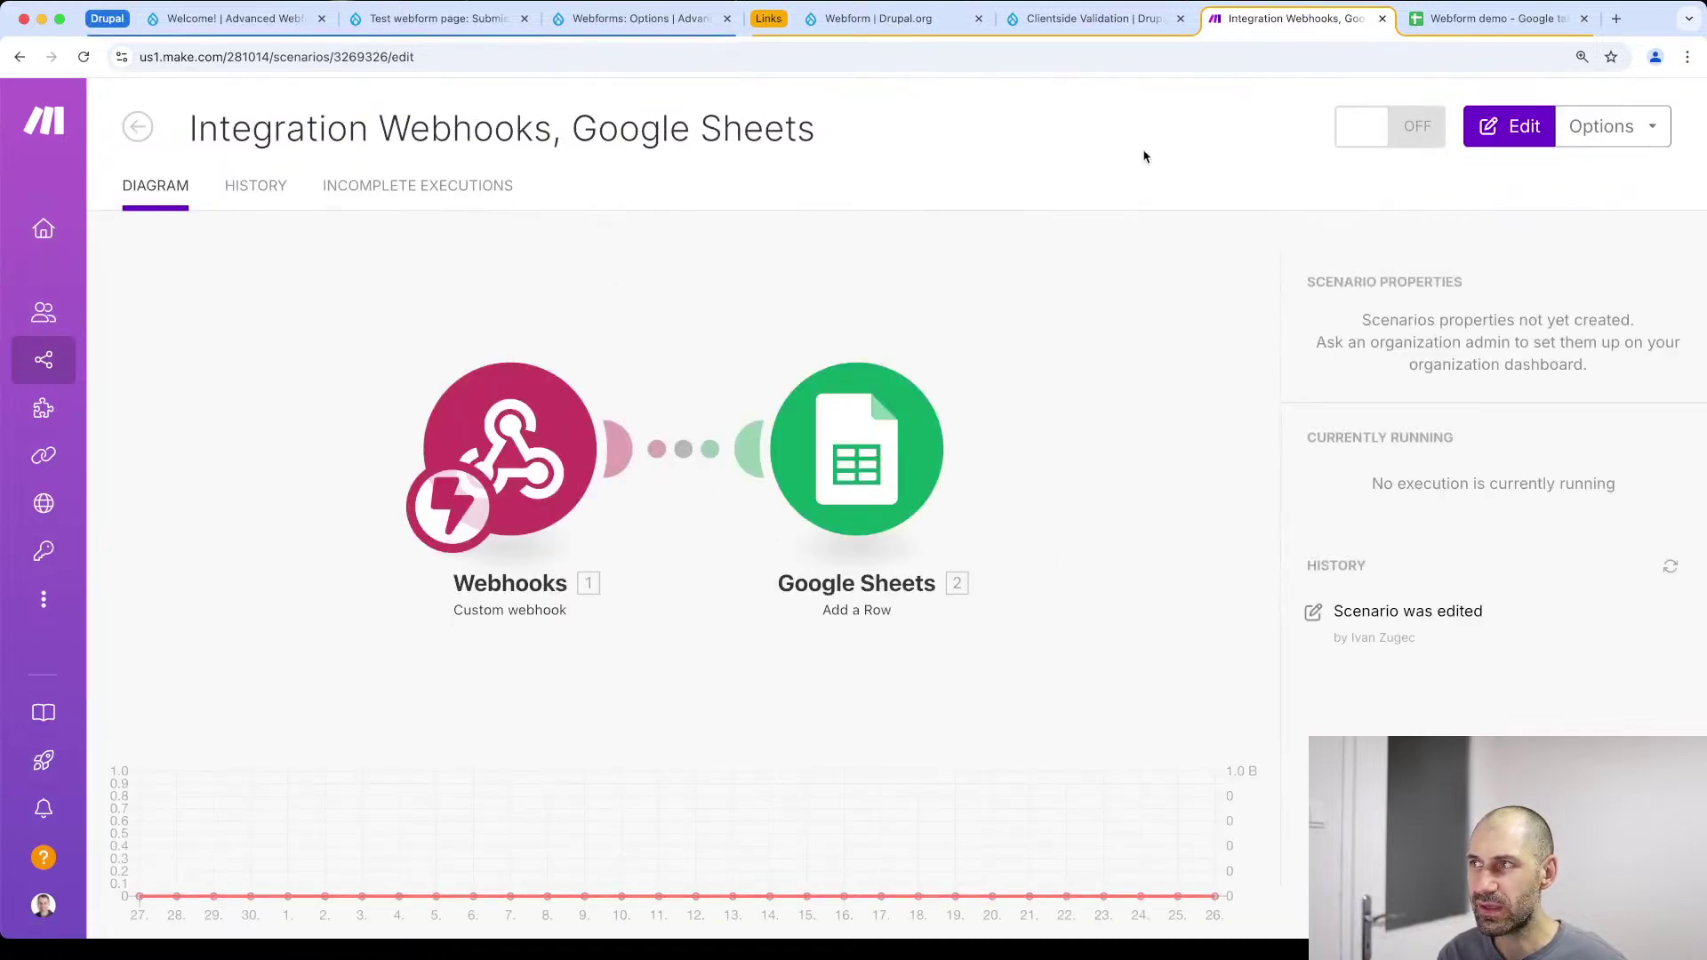
Edit the scenario, check its Google Sheets mappings, switch it on, then explain flow and auto-align
{"action": "left_click", "coordinate": [1490, 134]}
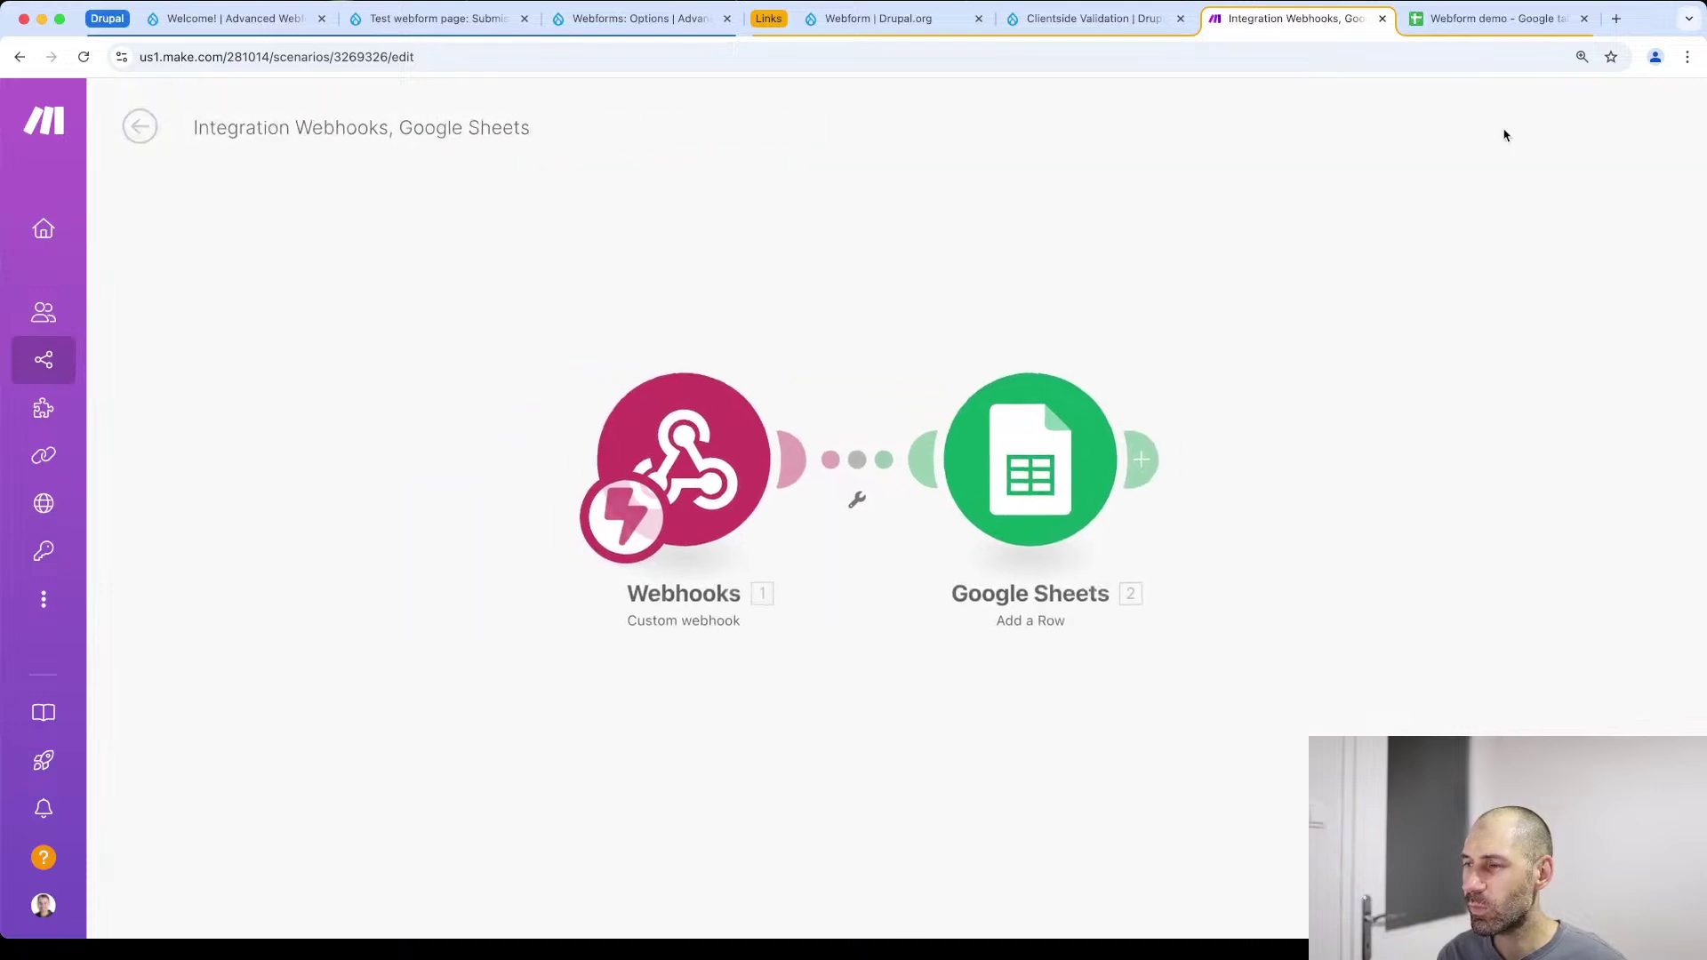
{"action": "left_click", "coordinate": [1078, 528]}
{"action": "scroll", "coordinate": [1391, 560], "scroll_direction": "down", "scroll_amount": 5}
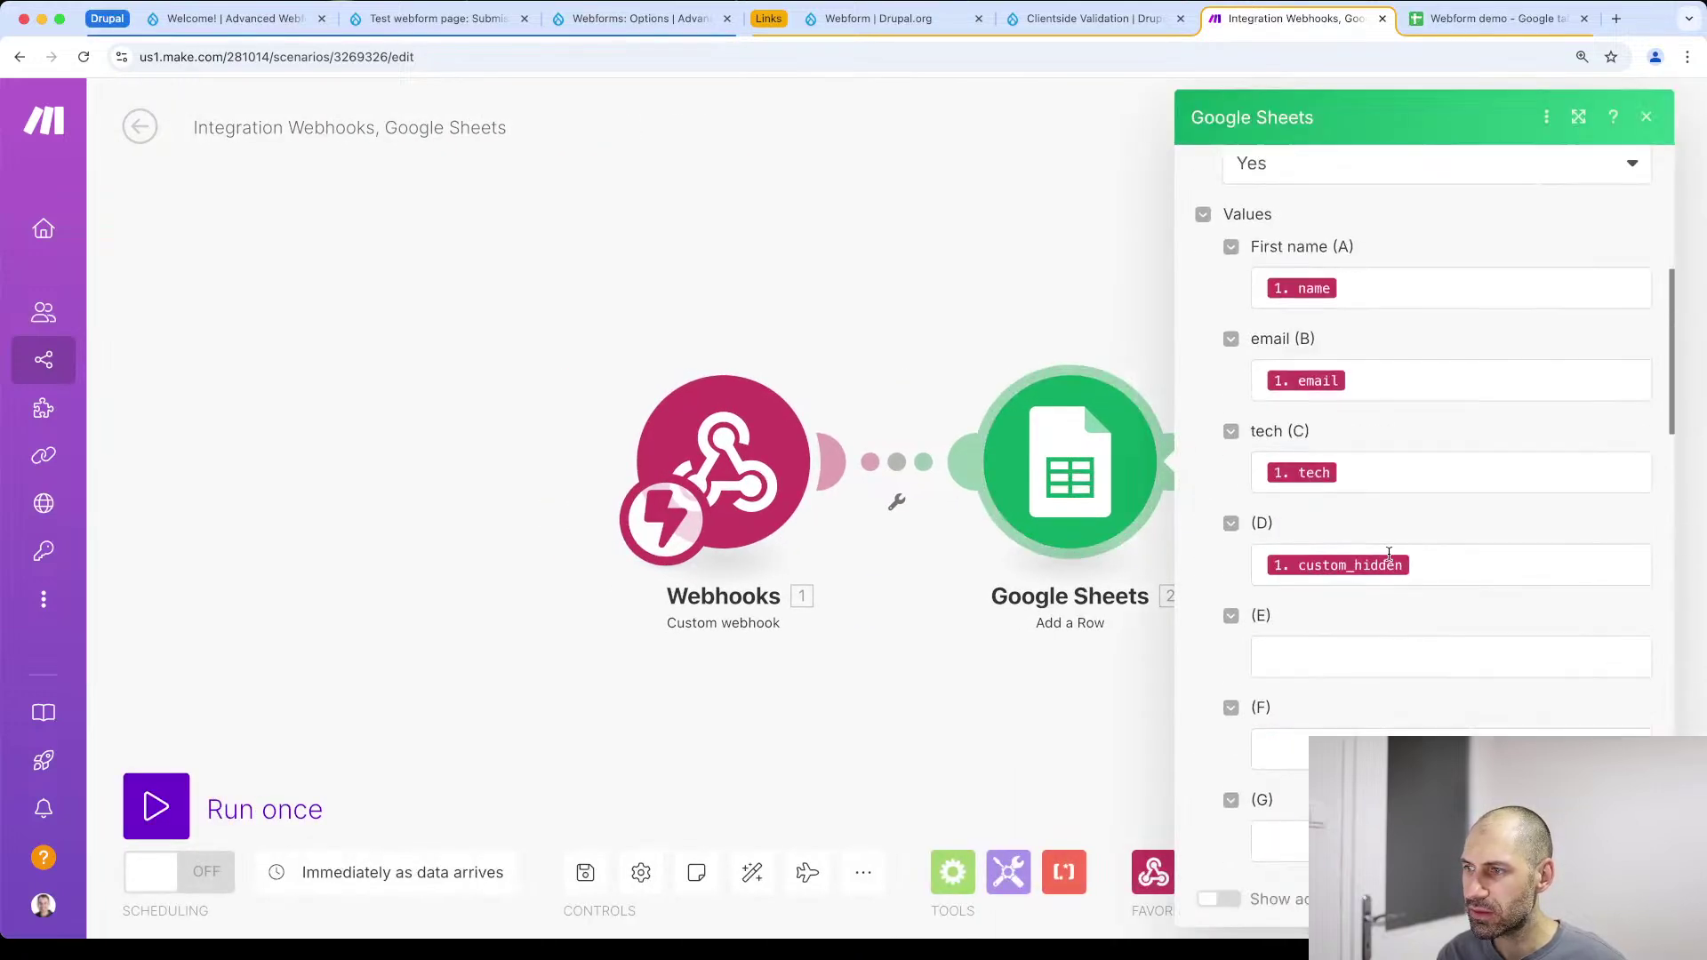
{"action": "left_click", "coordinate": [265, 767]}
{"action": "left_click", "coordinate": [224, 867]}
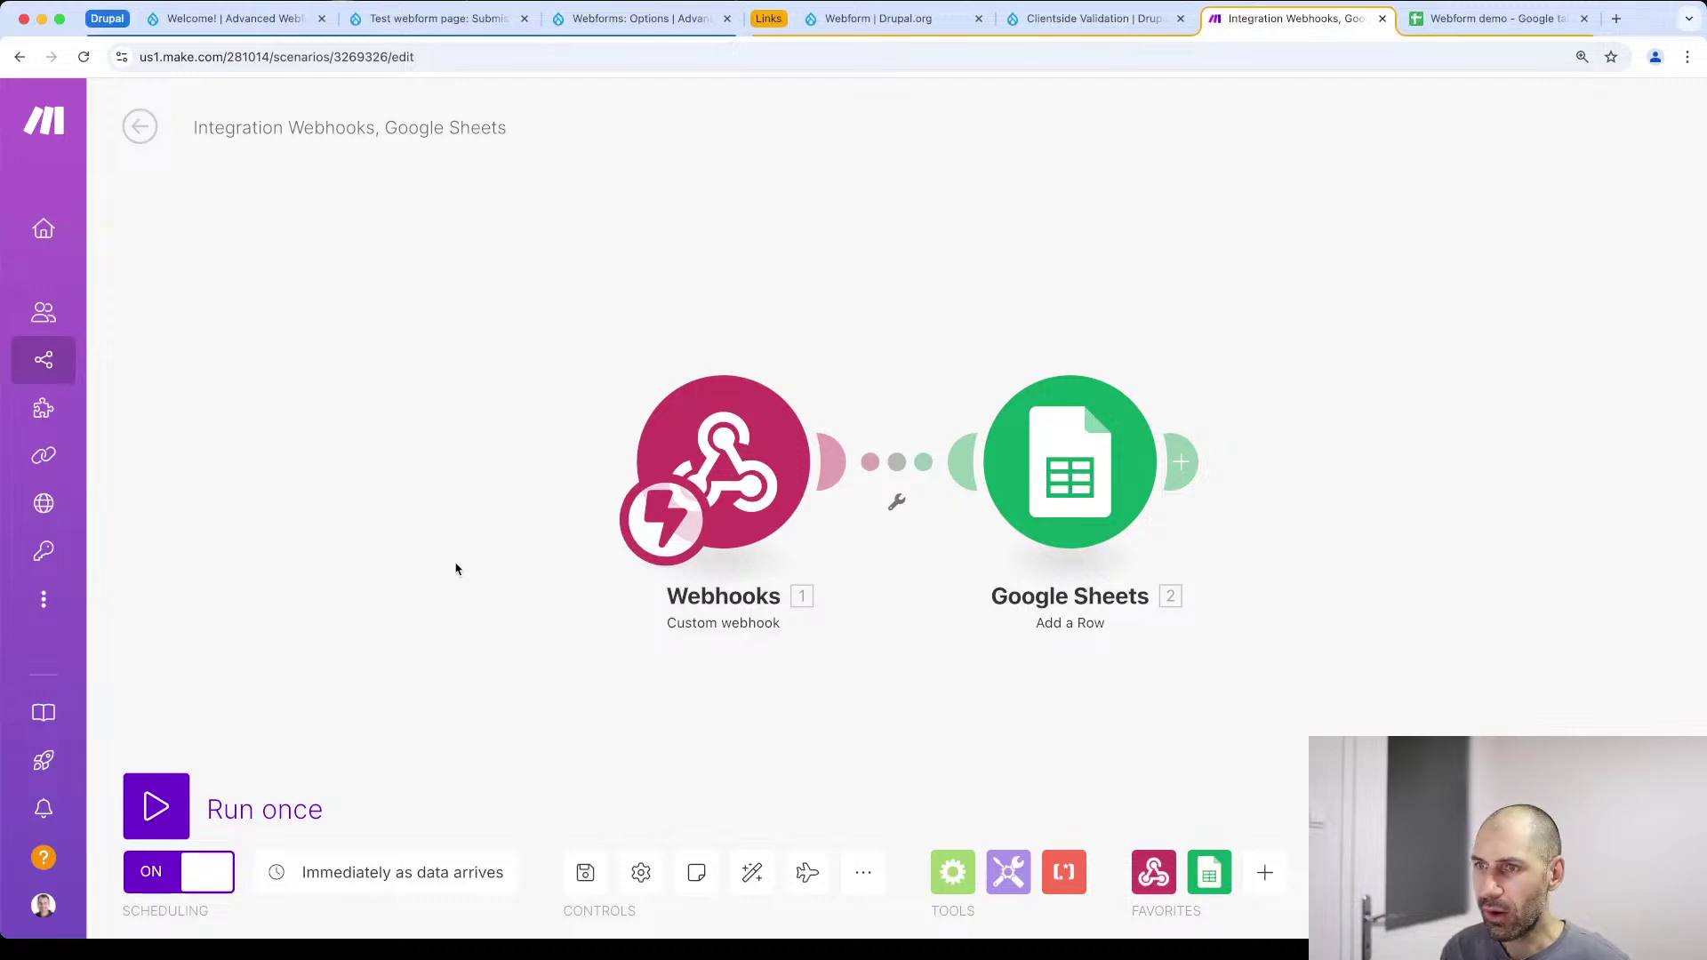
{"action": "left_click", "coordinate": [809, 874]}
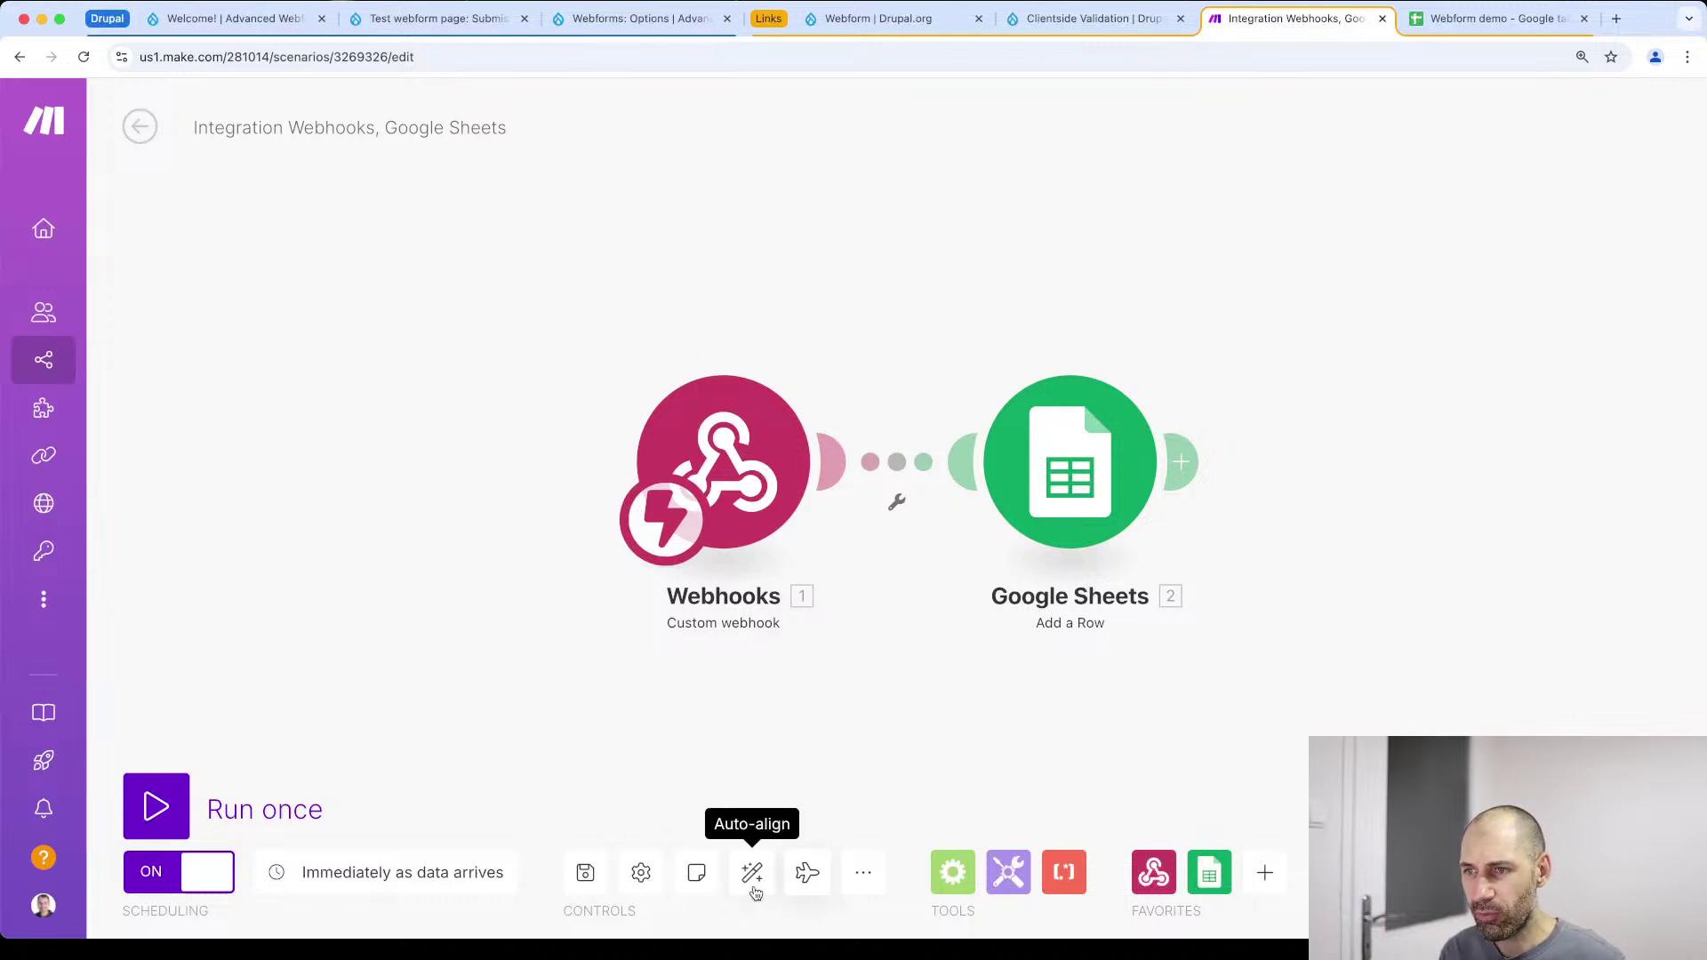
{"action": "left_click", "coordinate": [753, 871]}
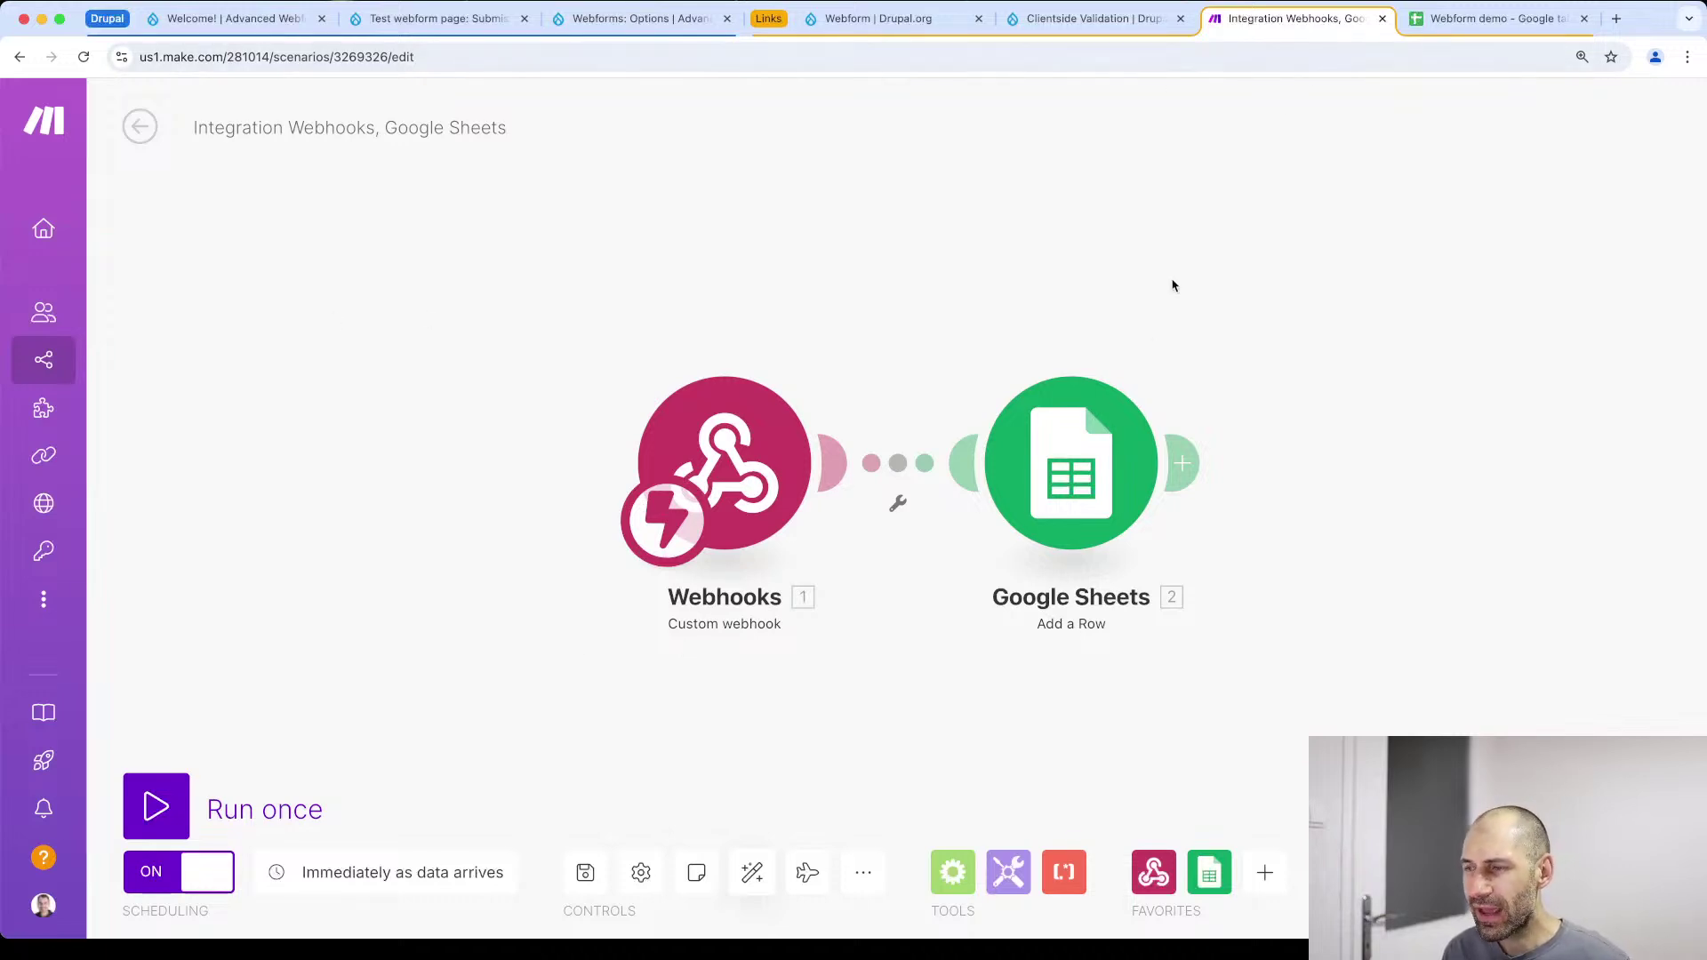
Open the Contact webform's Test page and append 'MAKE TEST MAKE TEST' to the name
{"action": "left_click", "coordinate": [366, 25]}
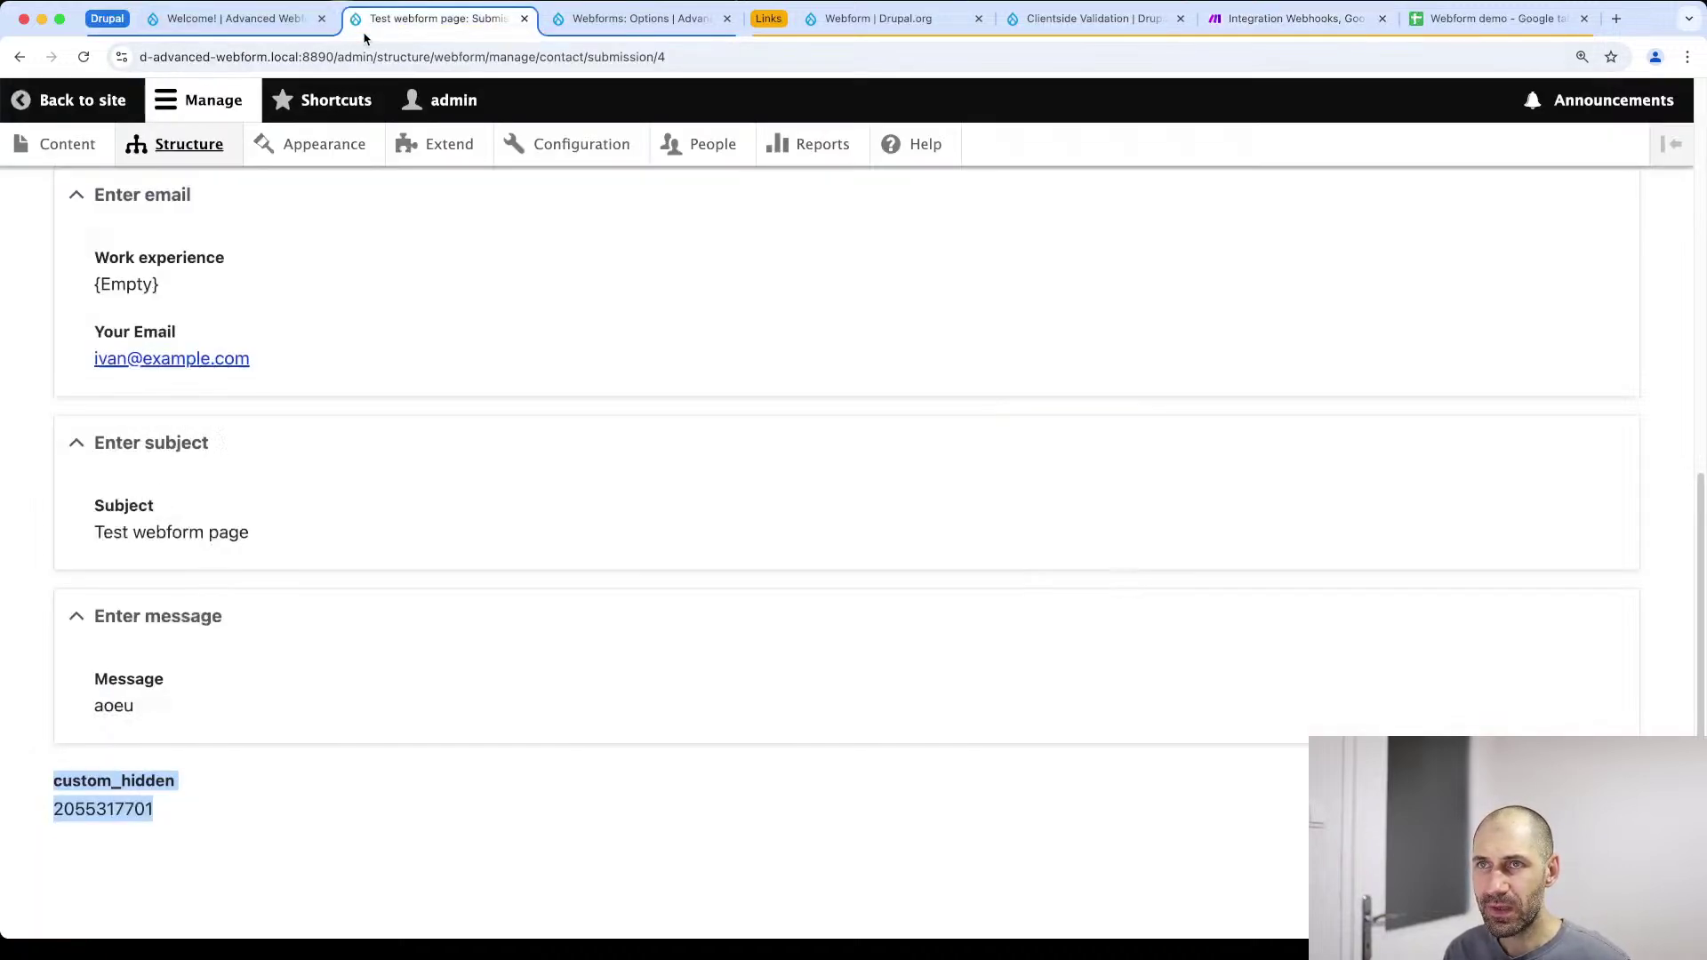
{"action": "scroll", "coordinate": [284, 231], "scroll_direction": "up", "scroll_amount": 10}
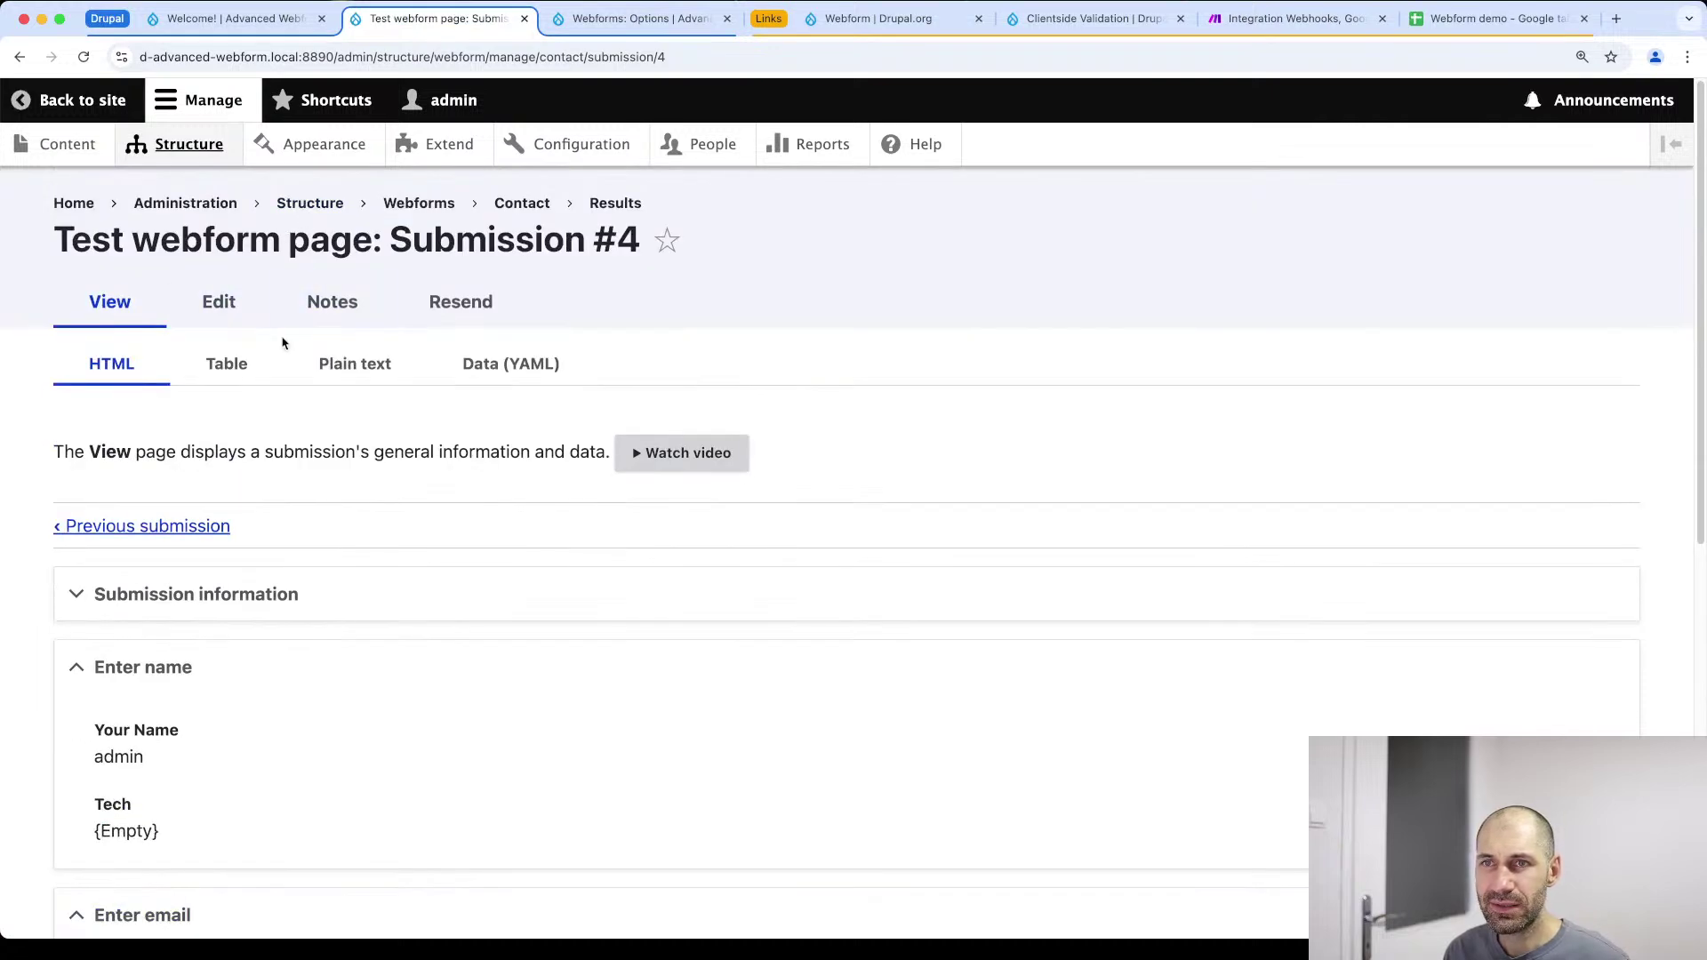
{"action": "left_click", "coordinate": [522, 203]}
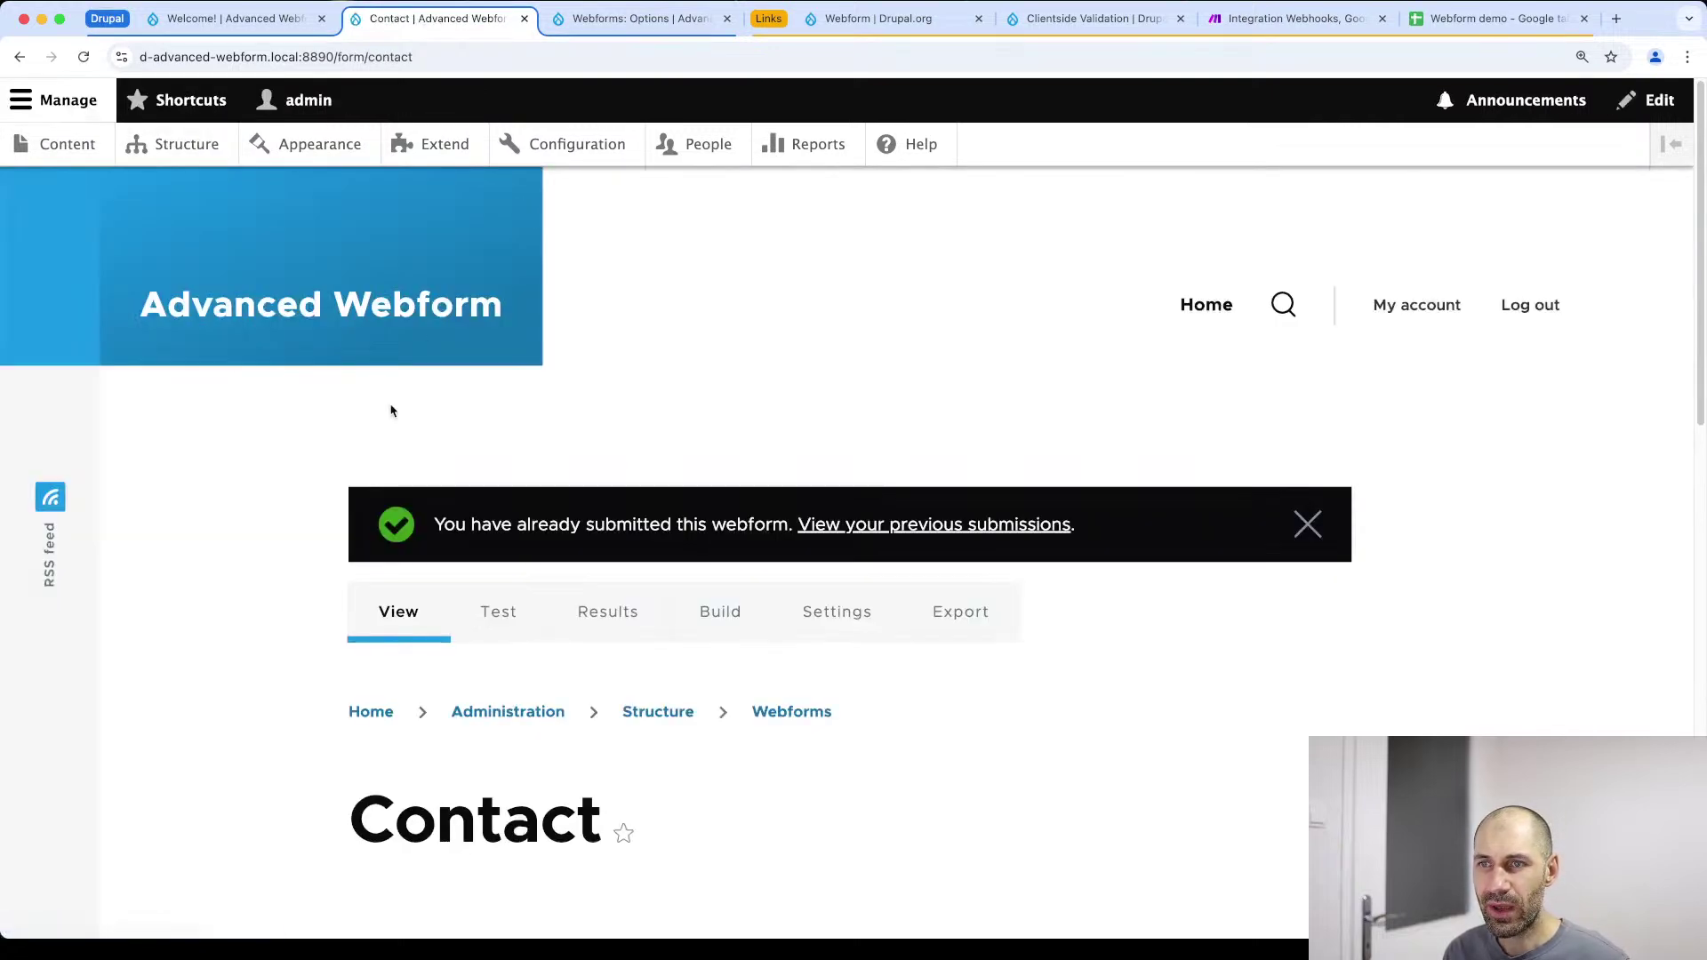
{"action": "left_click", "coordinate": [545, 596]}
{"action": "scroll", "coordinate": [545, 640], "scroll_direction": "down", "scroll_amount": 9}
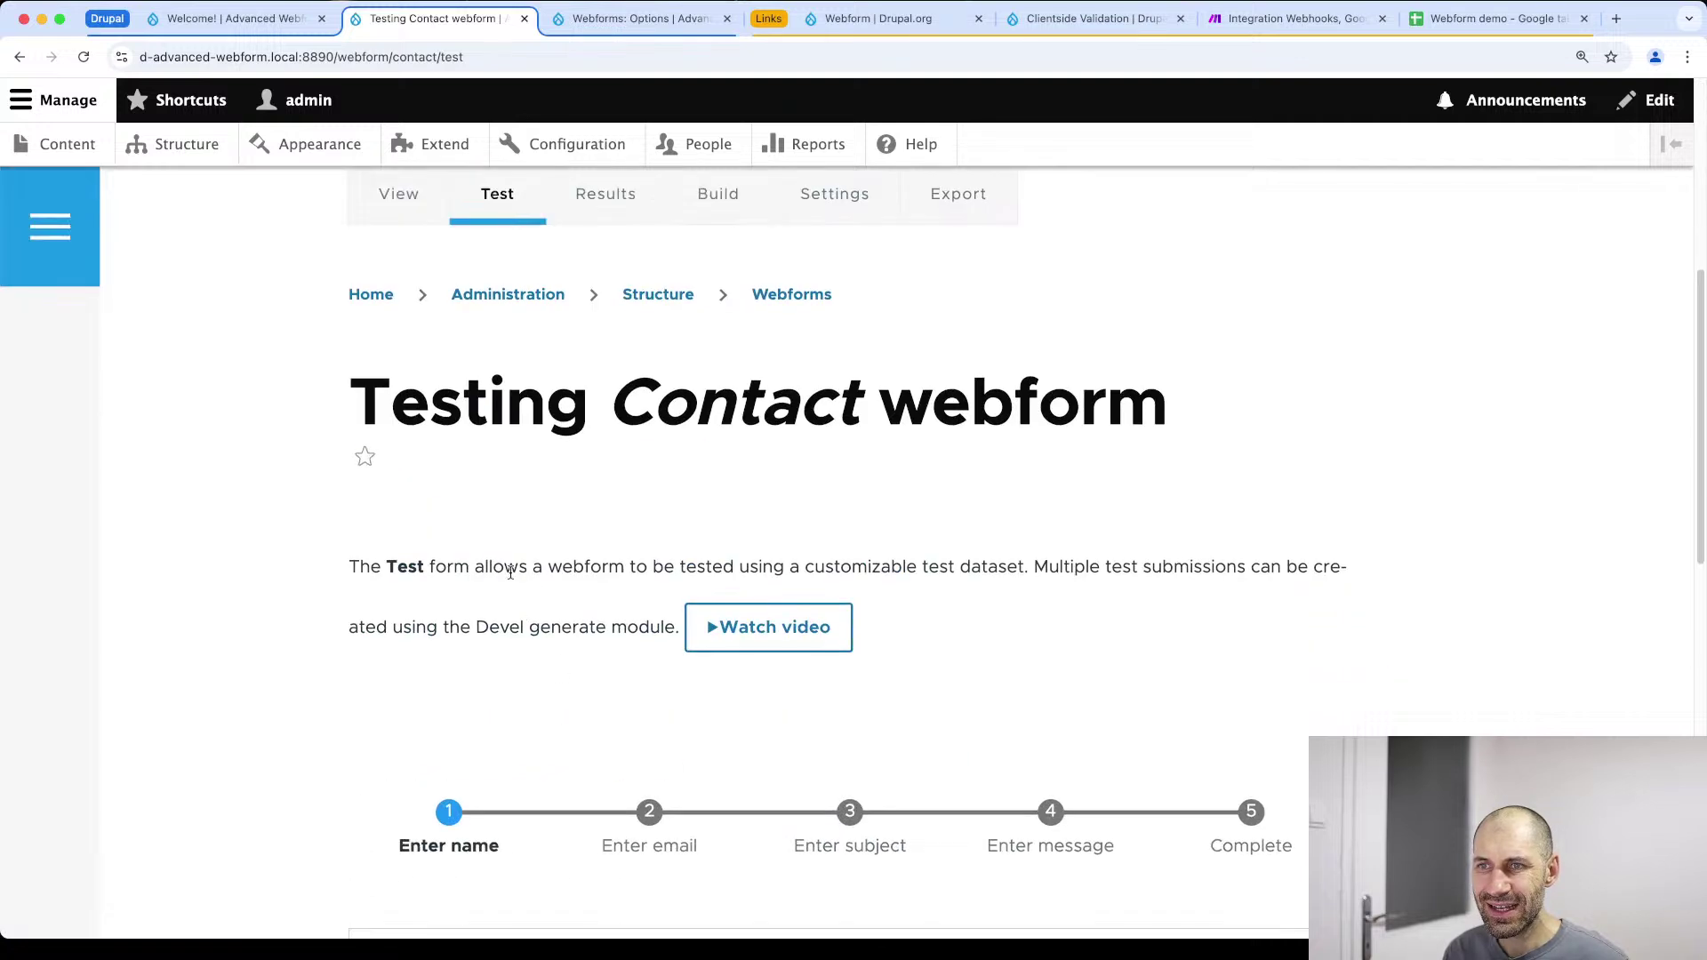
{"action": "left_click", "coordinate": [496, 861]}
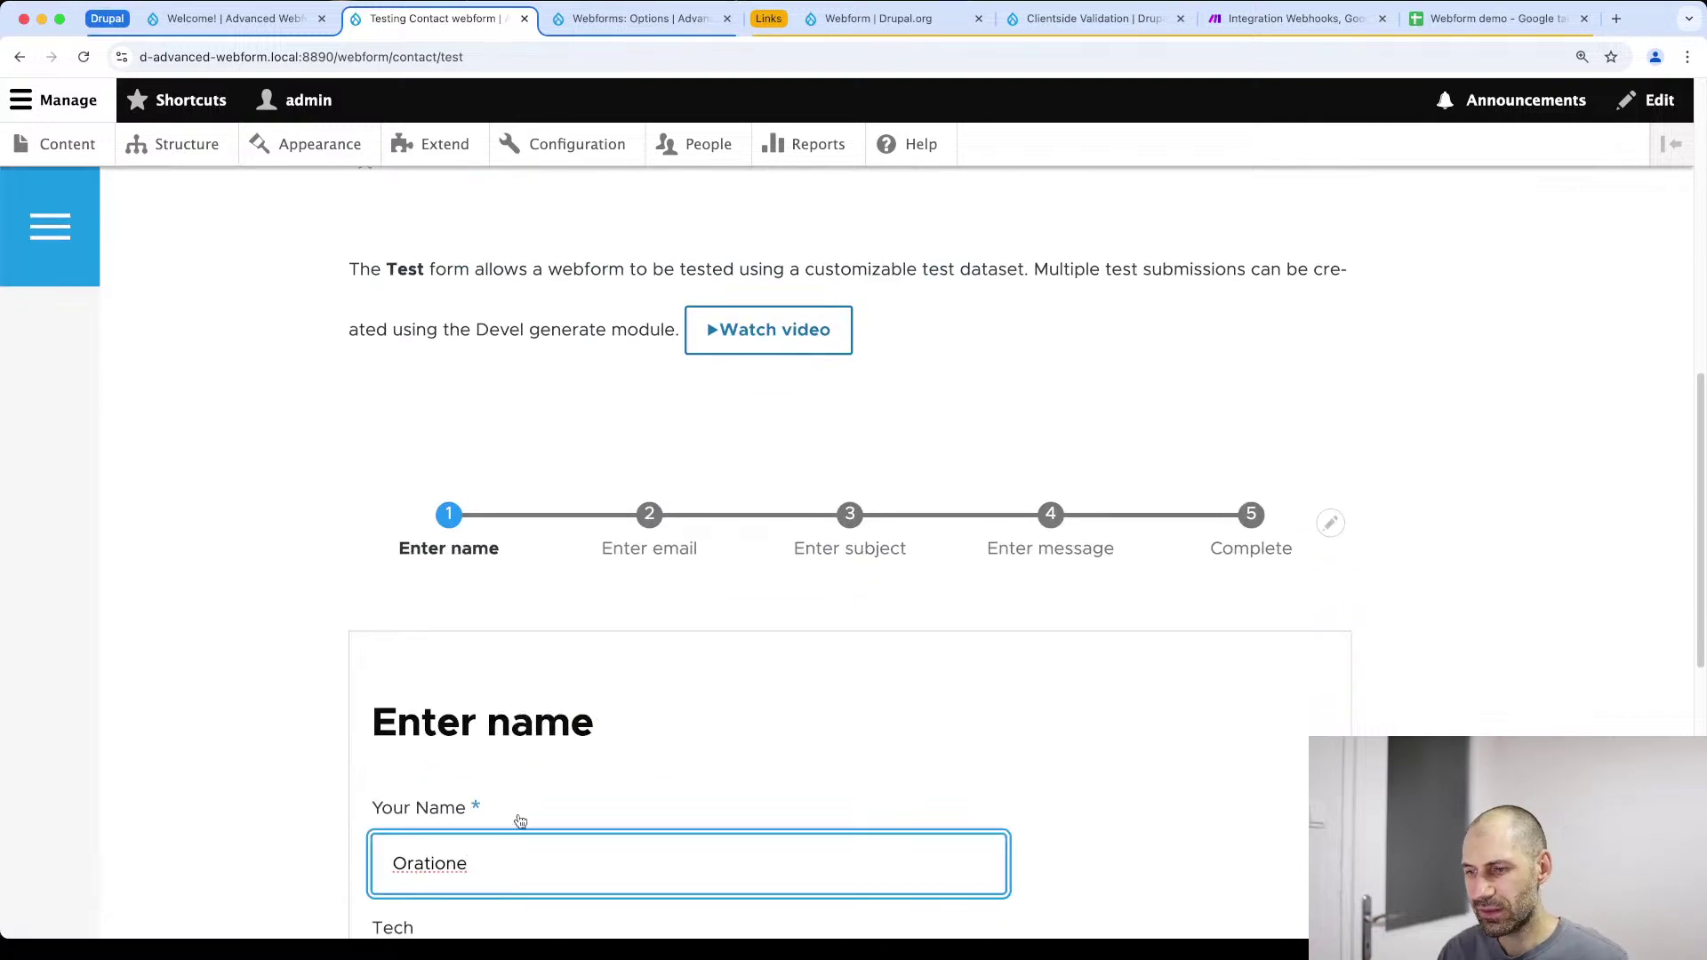
{"action": "type", "text": "MAKE TEST "}
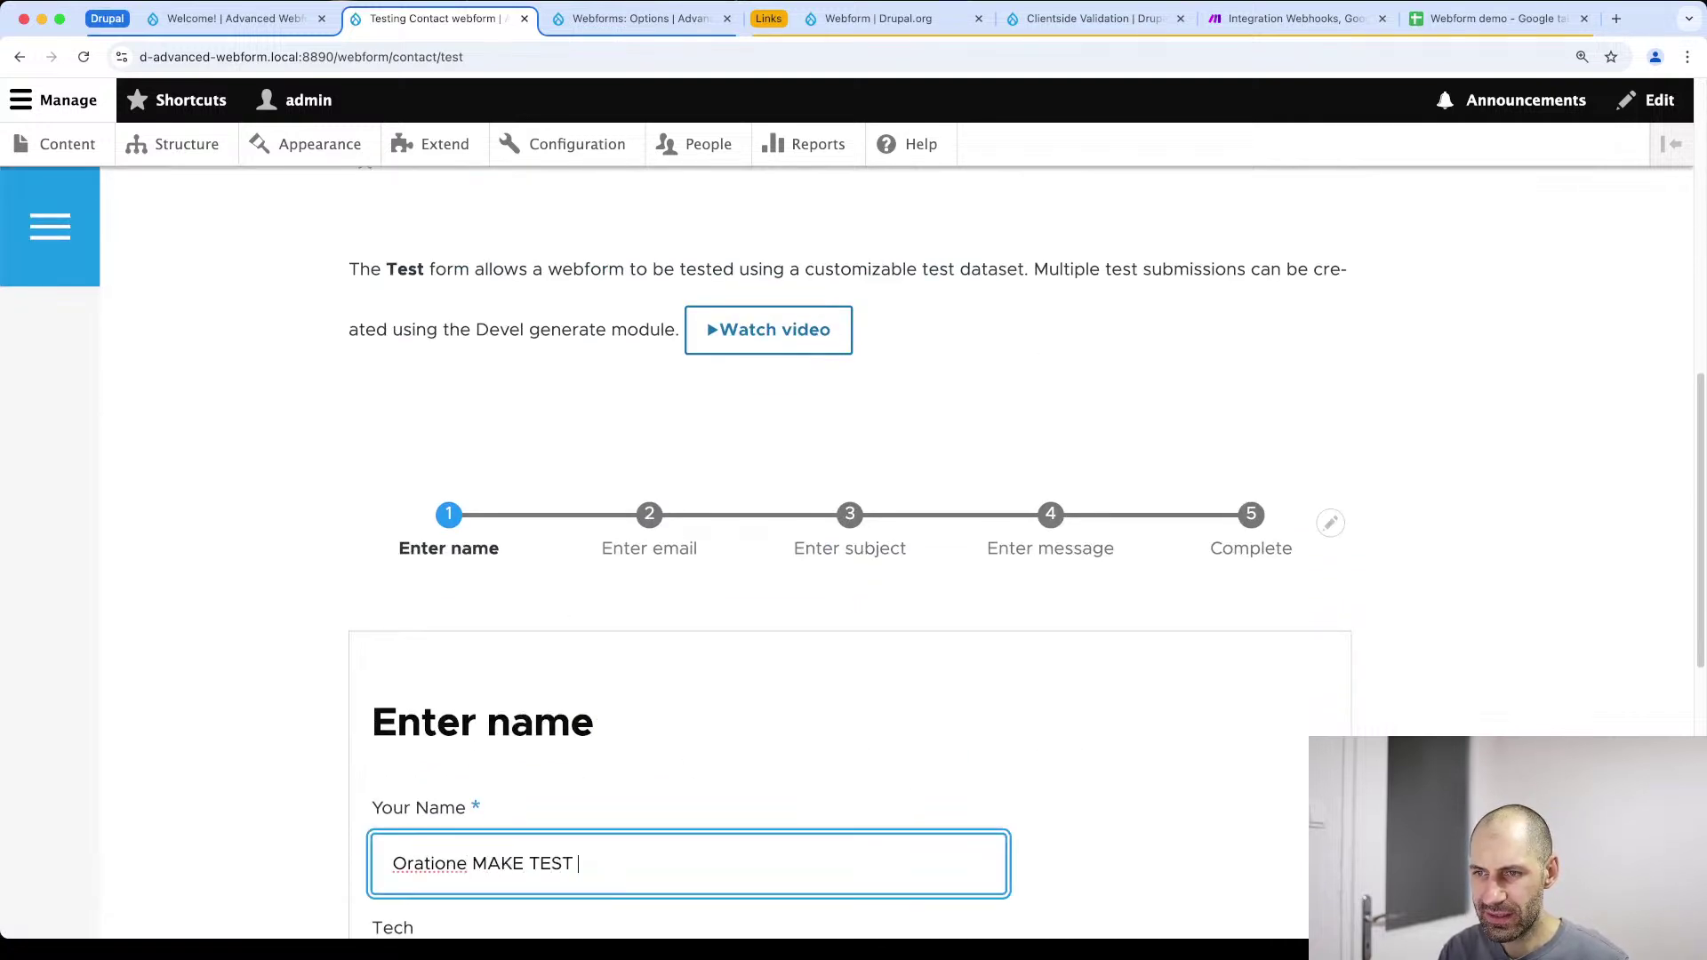
{"action": "type", "text": "MAKE TEST"}
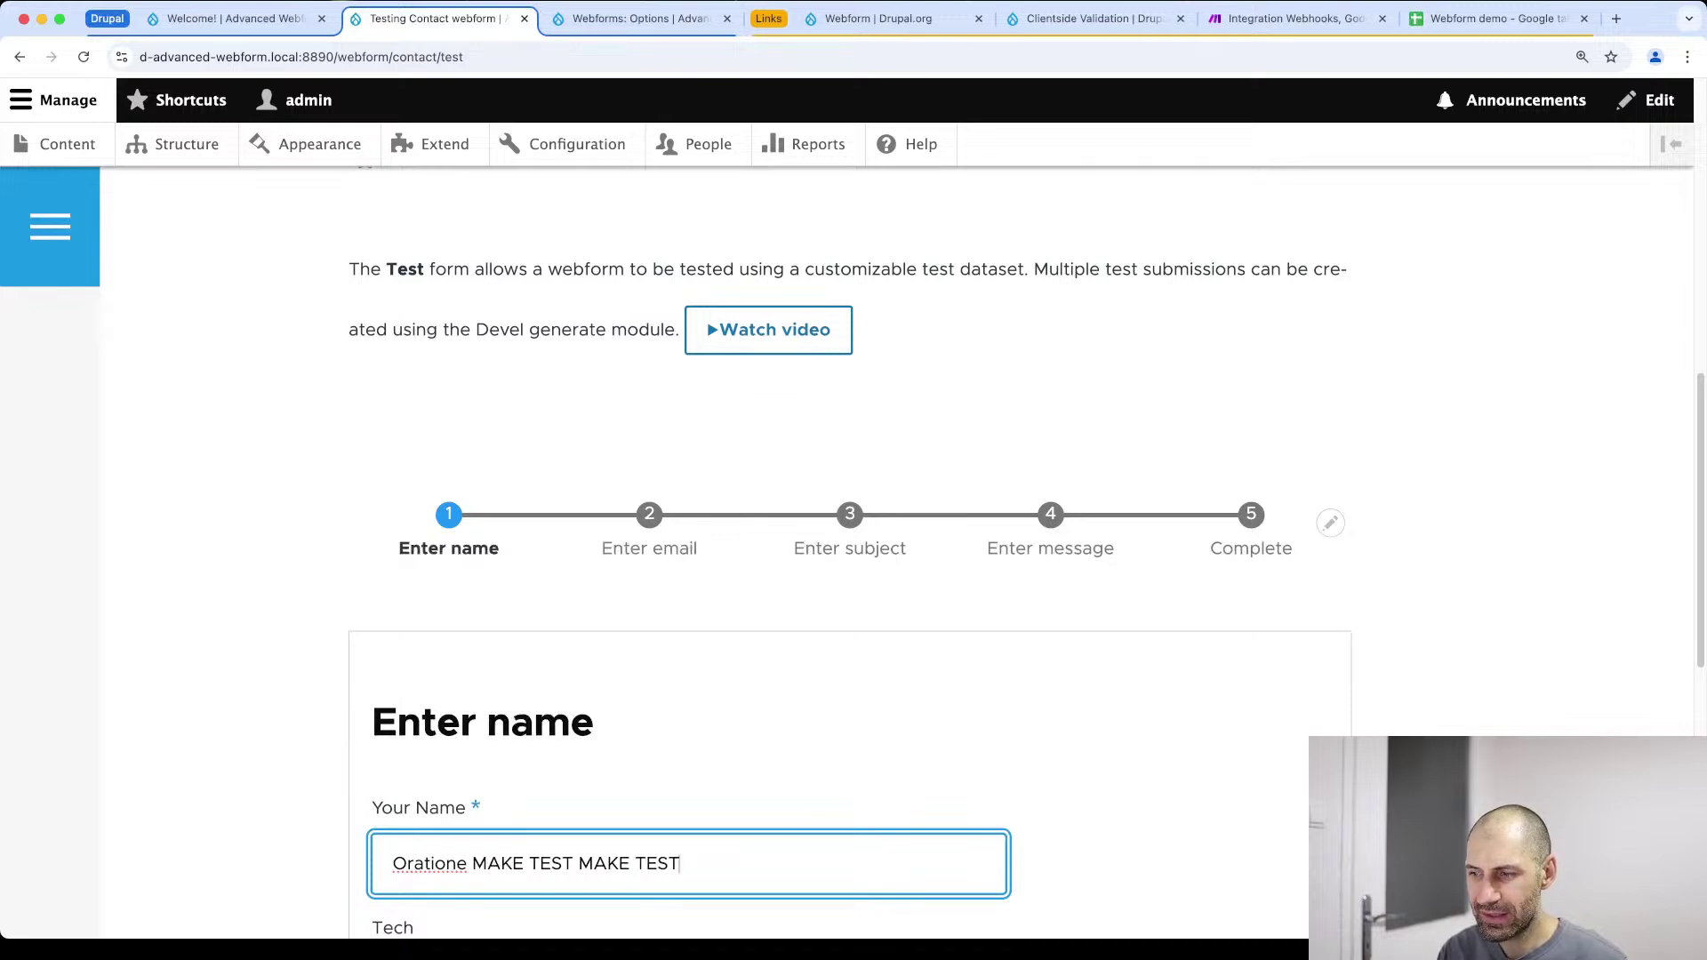
Step through the email, subject and message pages, send it, and view the Webform demo spreadsheet
{"action": "scroll", "coordinate": [537, 781], "scroll_direction": "down", "scroll_amount": 15}
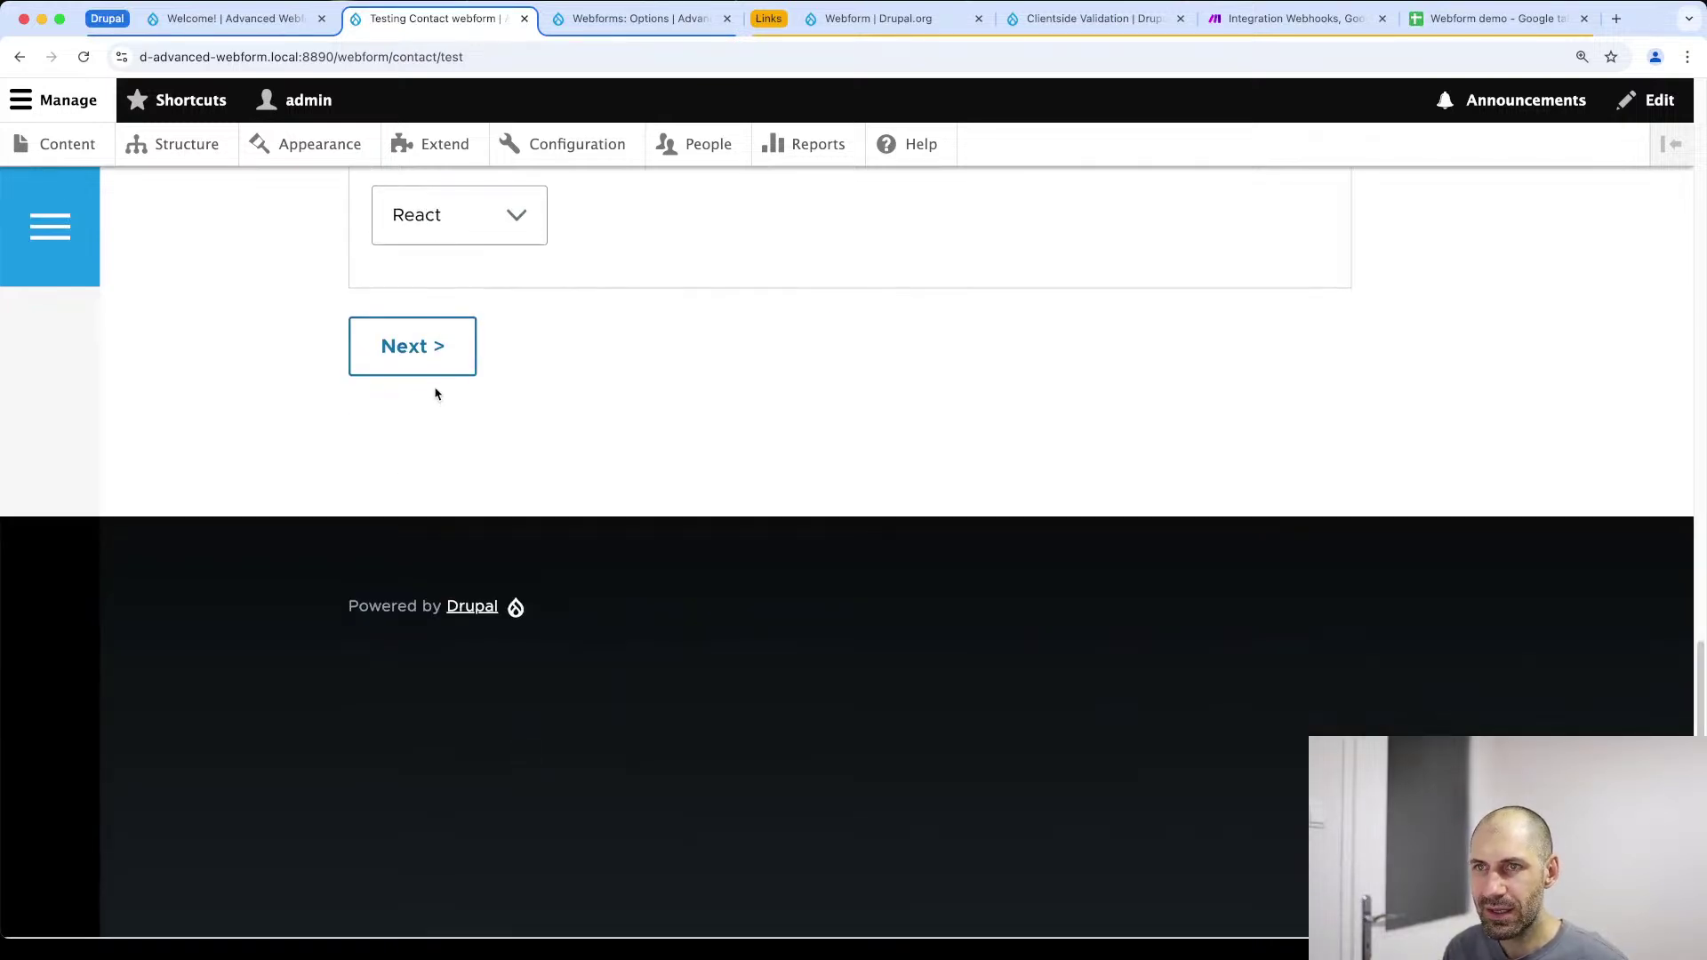
{"action": "left_click", "coordinate": [427, 356]}
{"action": "scroll", "coordinate": [533, 507], "scroll_direction": "down", "scroll_amount": 5}
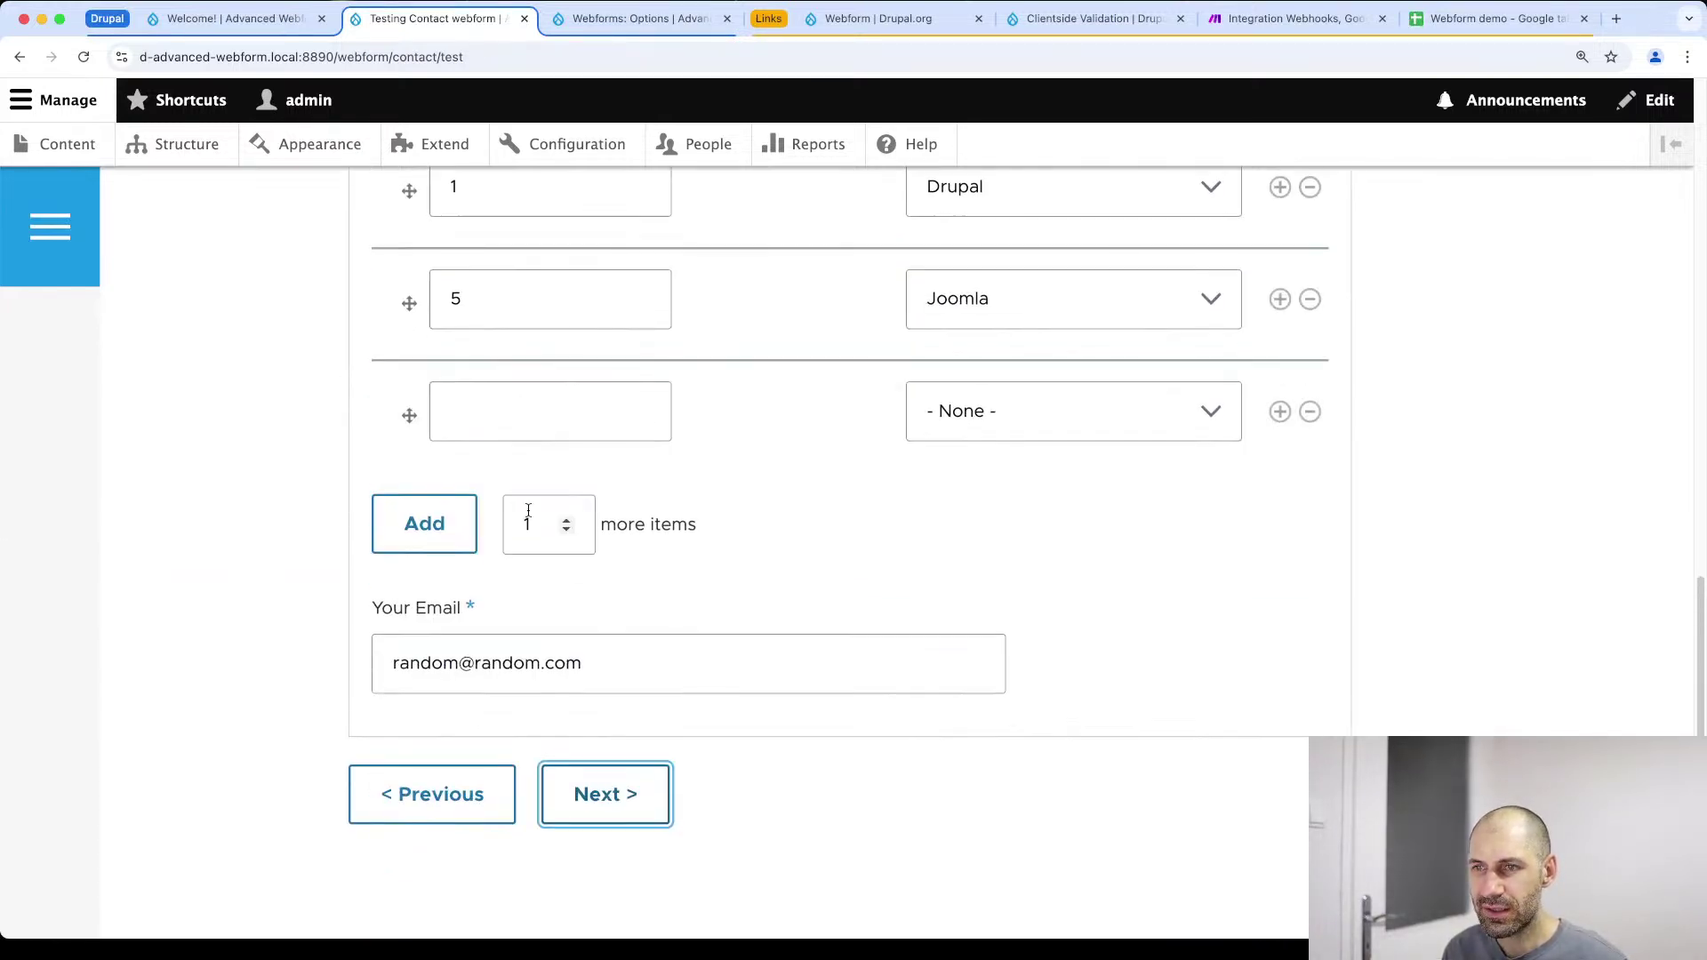
{"action": "left_click", "coordinate": [613, 791]}
{"action": "left_click", "coordinate": [616, 789]}
{"action": "left_click", "coordinate": [614, 794]}
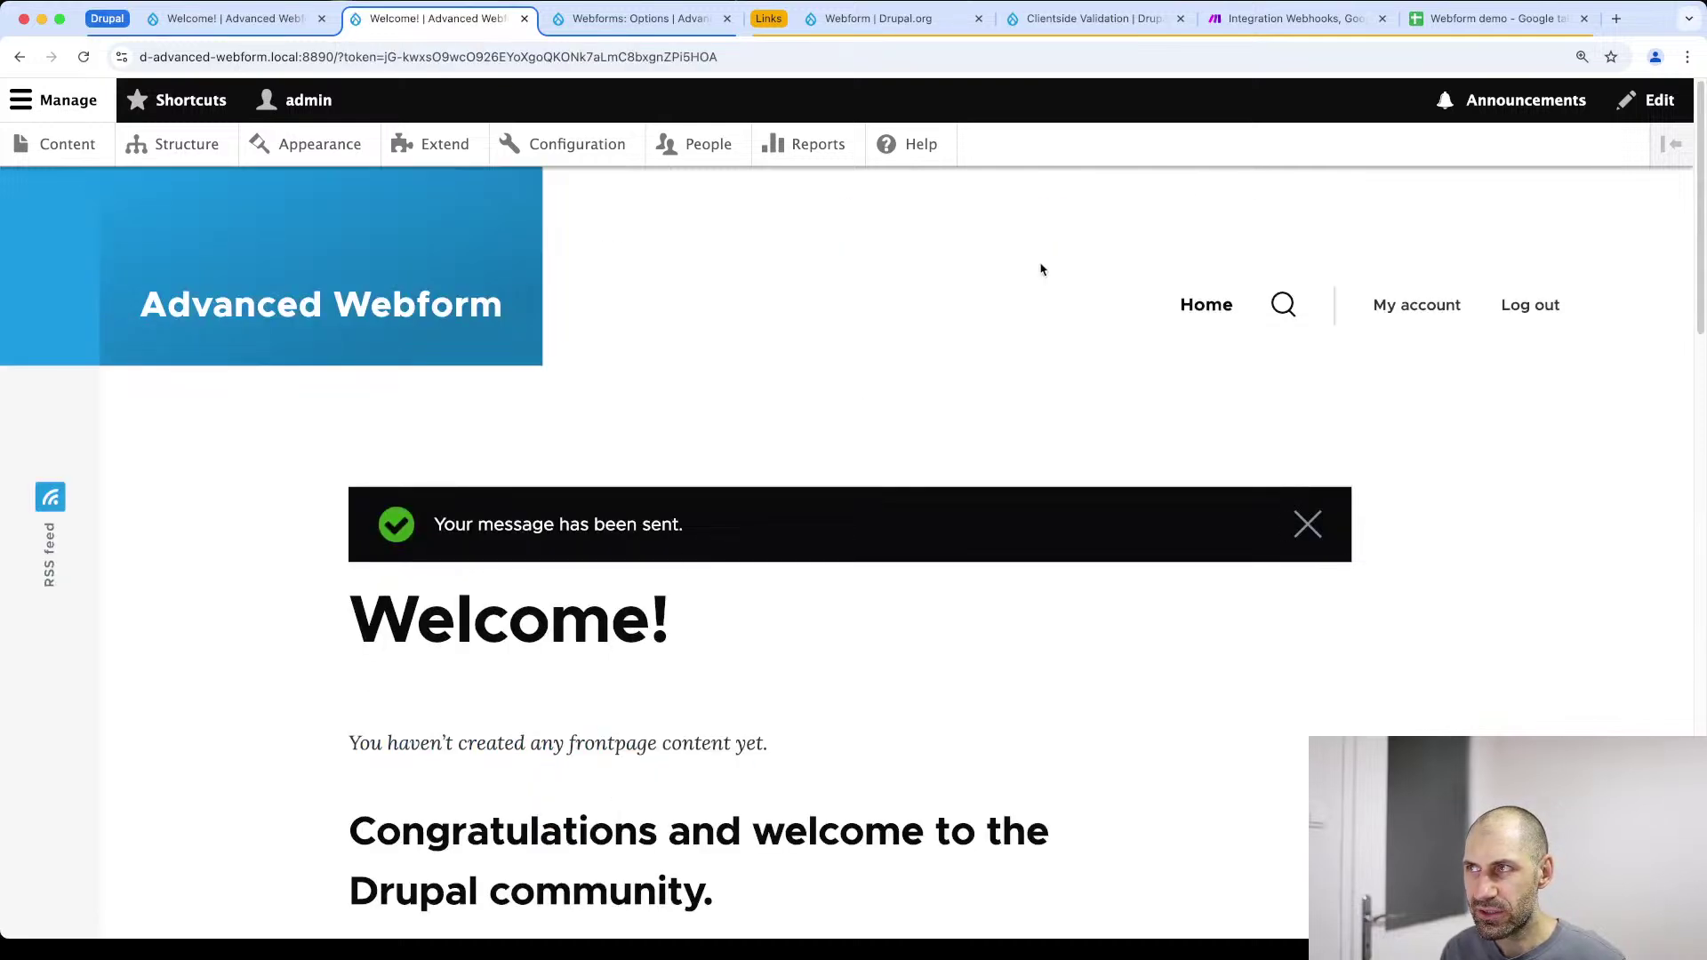
{"action": "left_click", "coordinate": [1458, 33]}
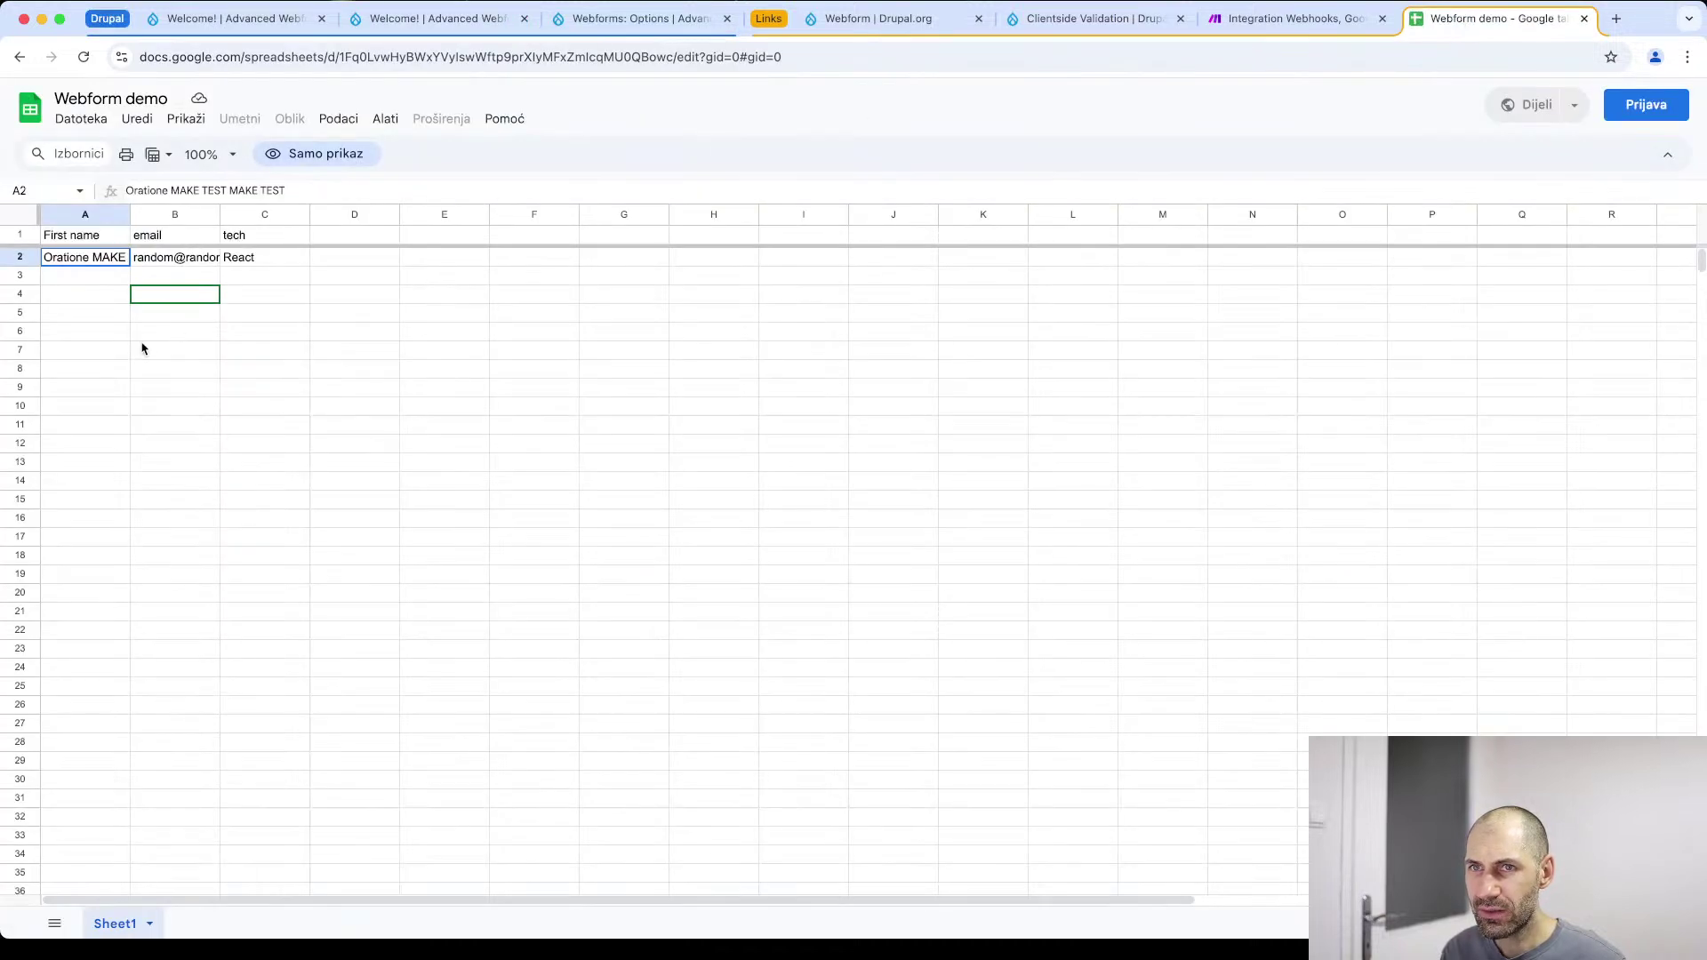
Inspect cells A2–D2 for the test's name, email and tech, then return to Drupal
{"action": "left_click", "coordinate": [233, 263]}
{"action": "left_click", "coordinate": [162, 265]}
{"action": "left_click", "coordinate": [96, 266]}
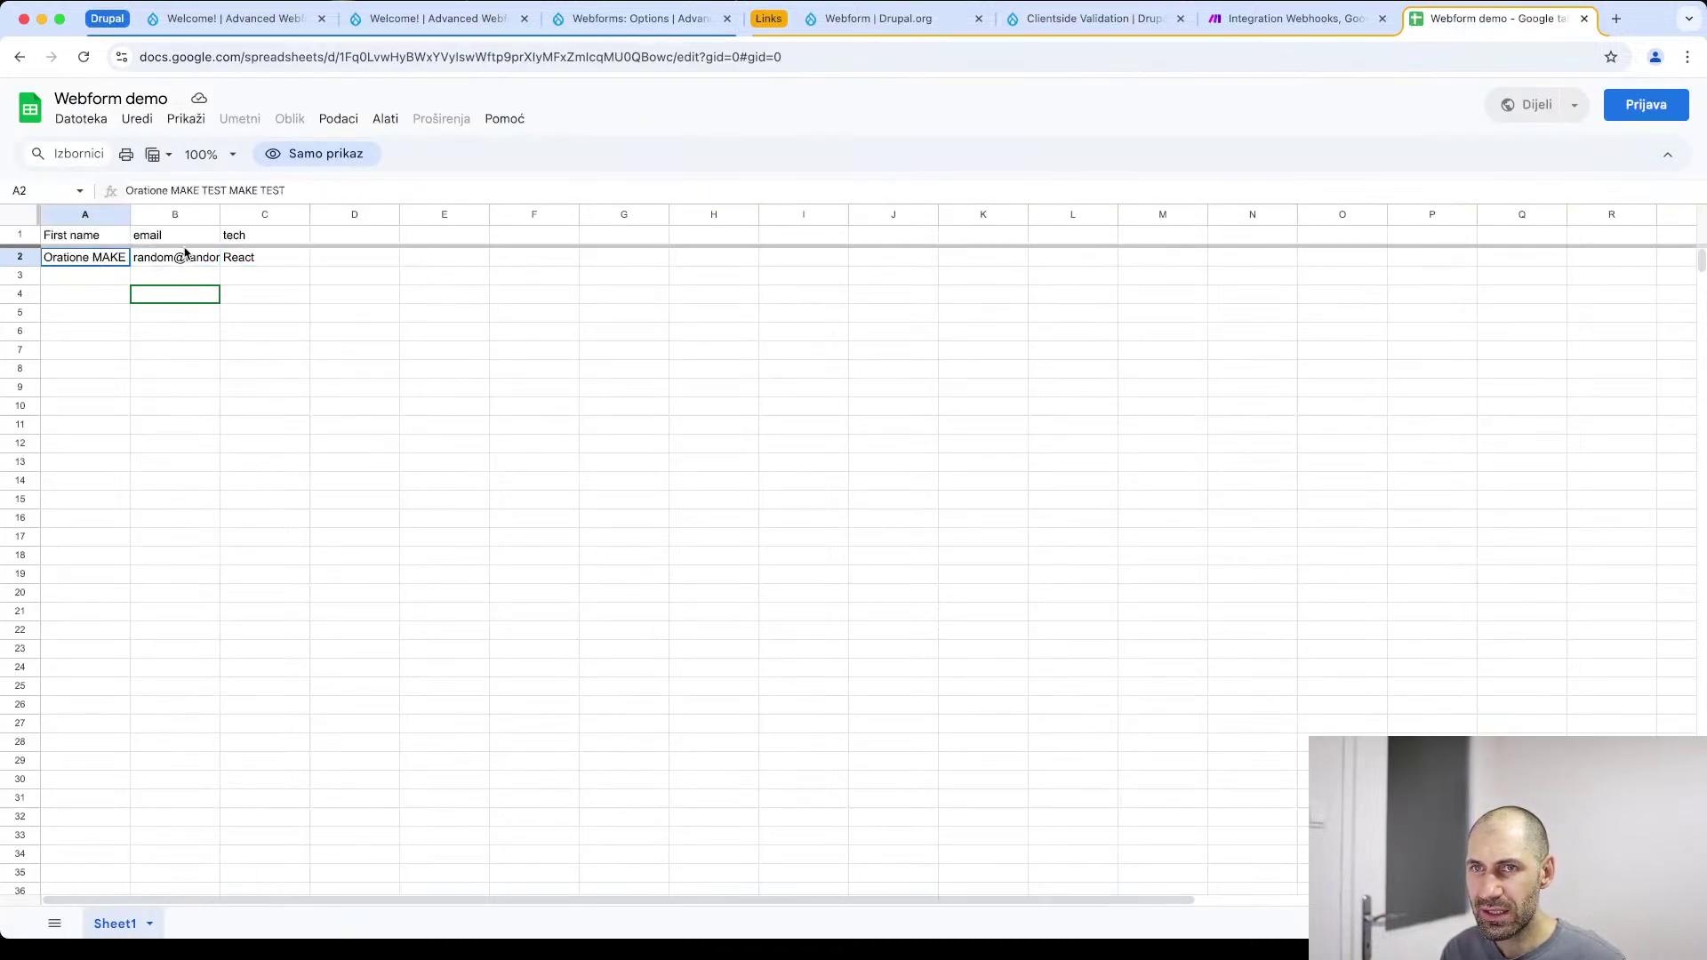
{"action": "left_click", "coordinate": [233, 260]}
{"action": "left_click", "coordinate": [163, 263]}
{"action": "left_click", "coordinate": [94, 264]}
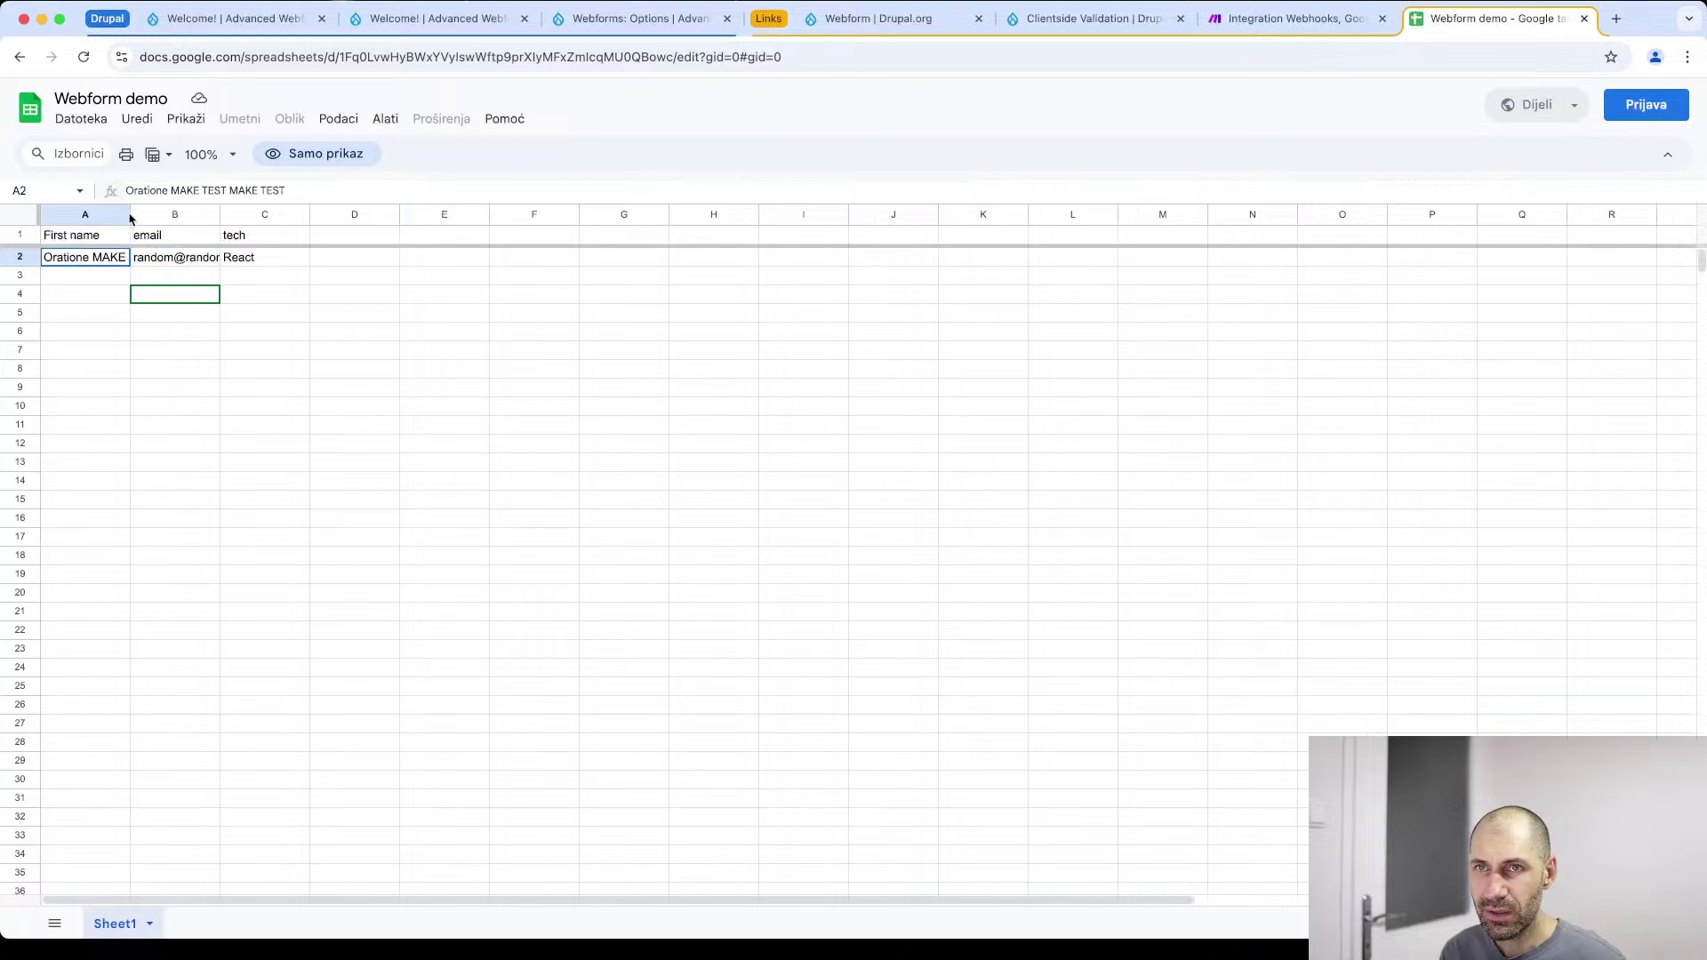
{"action": "left_click", "coordinate": [343, 263]}
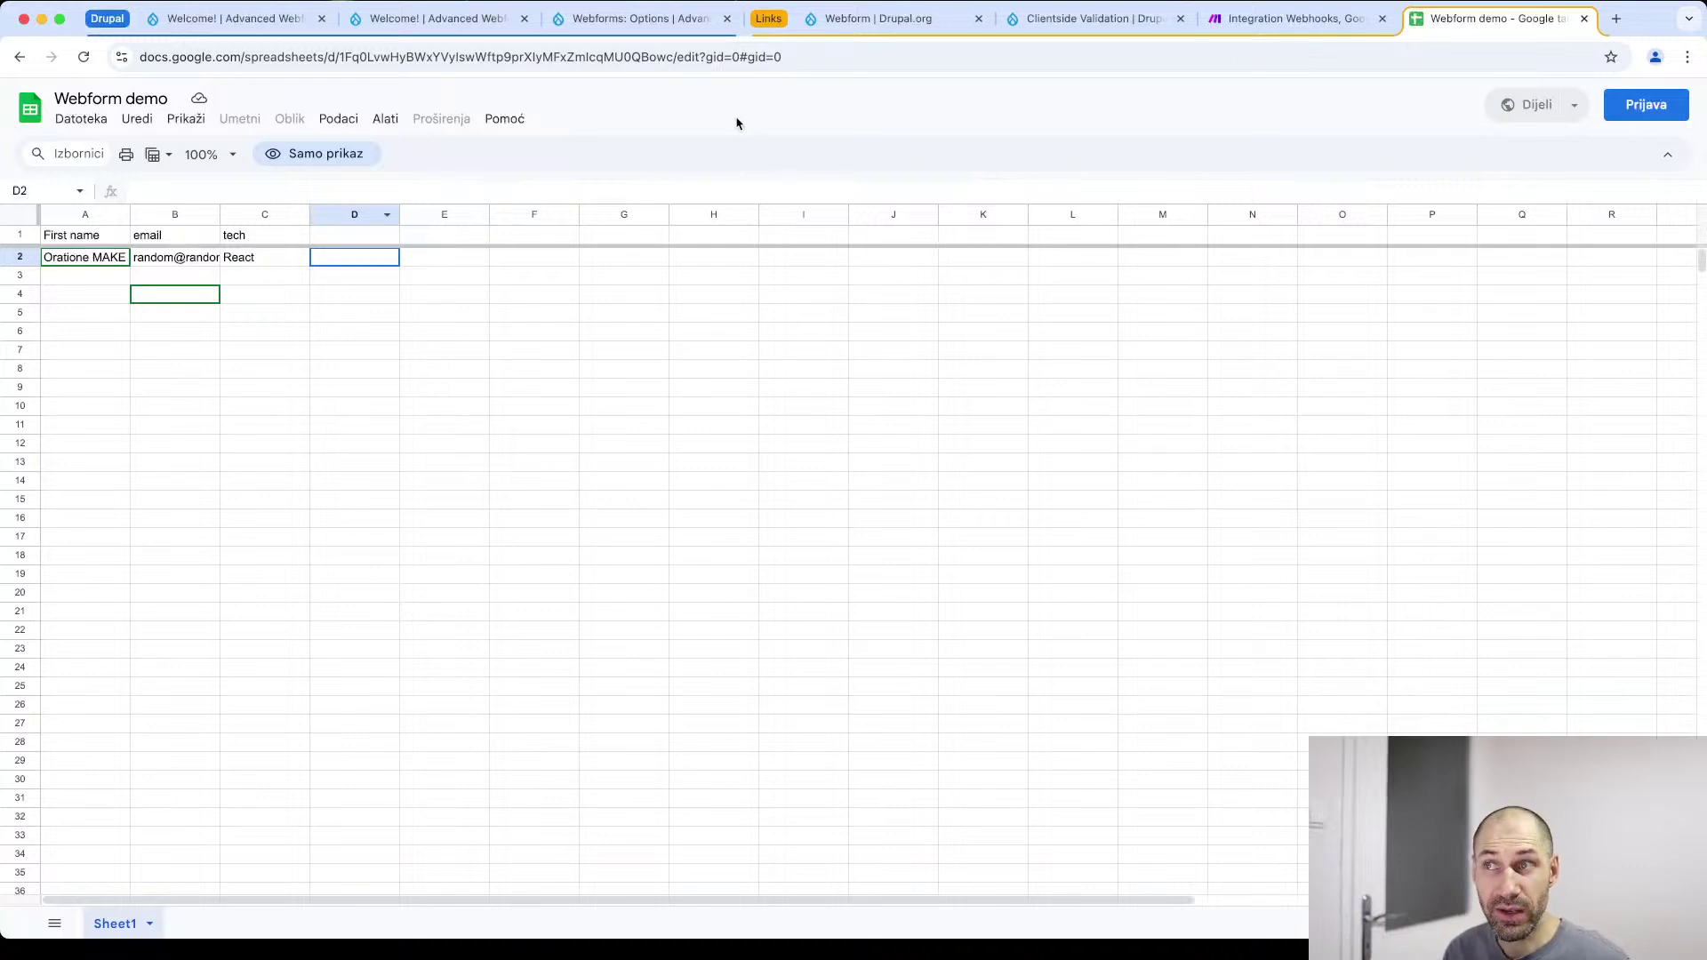
{"action": "left_click", "coordinate": [232, 18]}
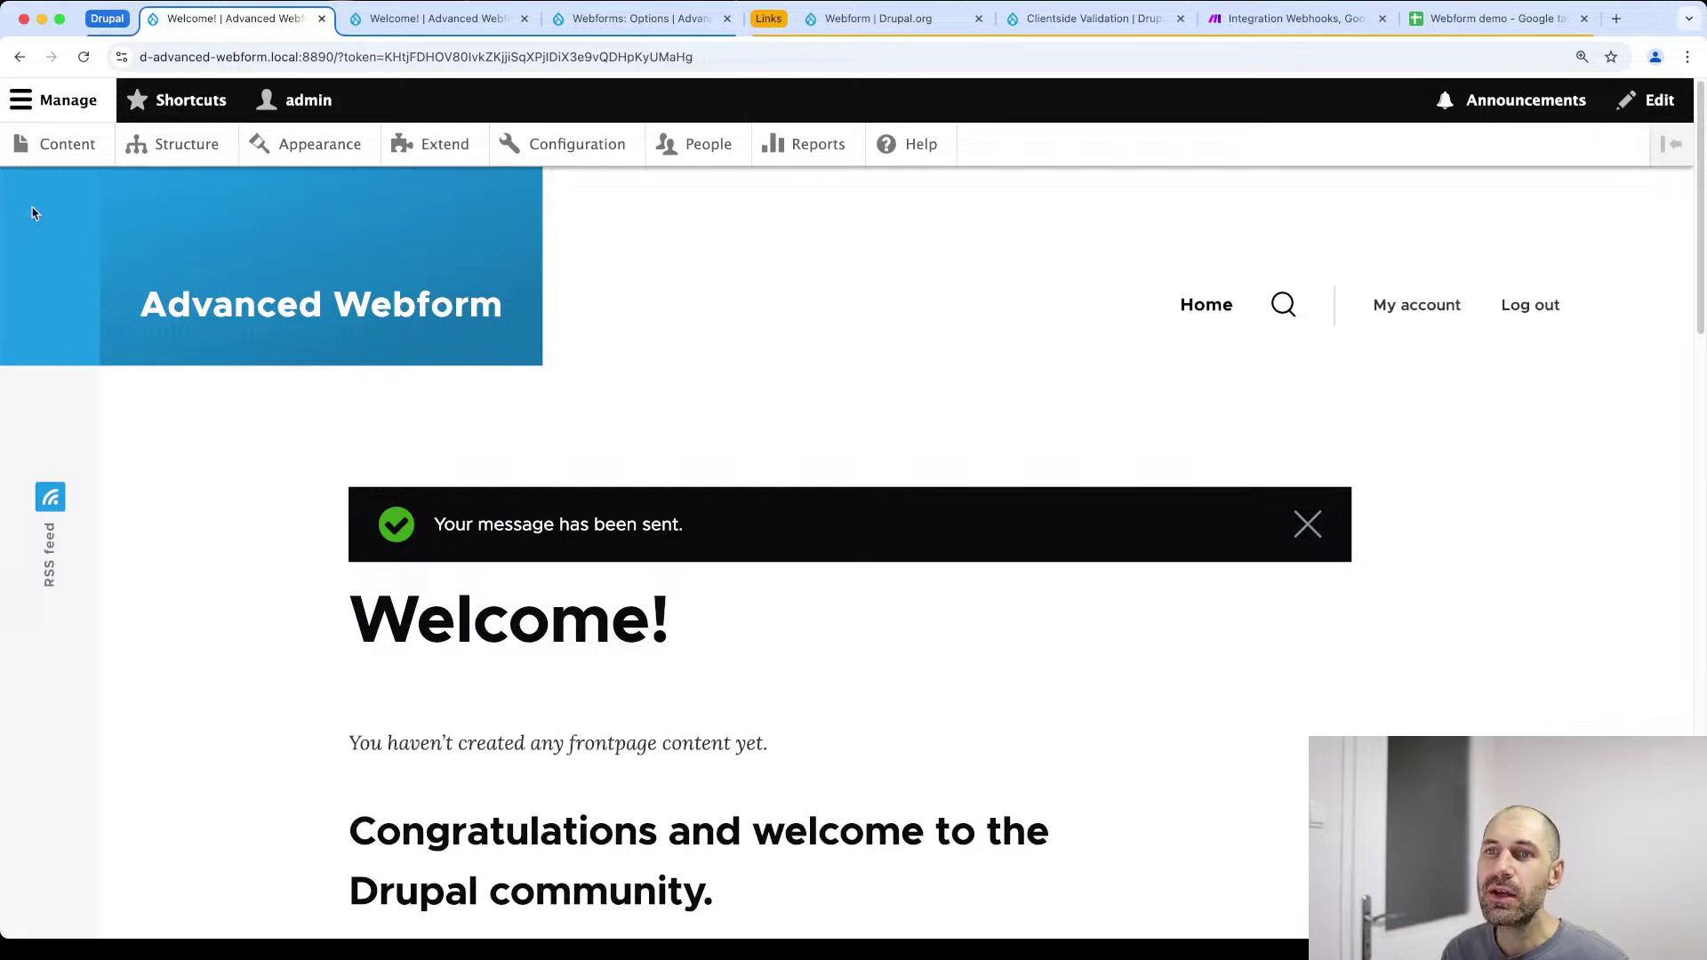
Open the Test webform page from the content listing and replace the name with 'Page test'
{"action": "left_click", "coordinate": [49, 147]}
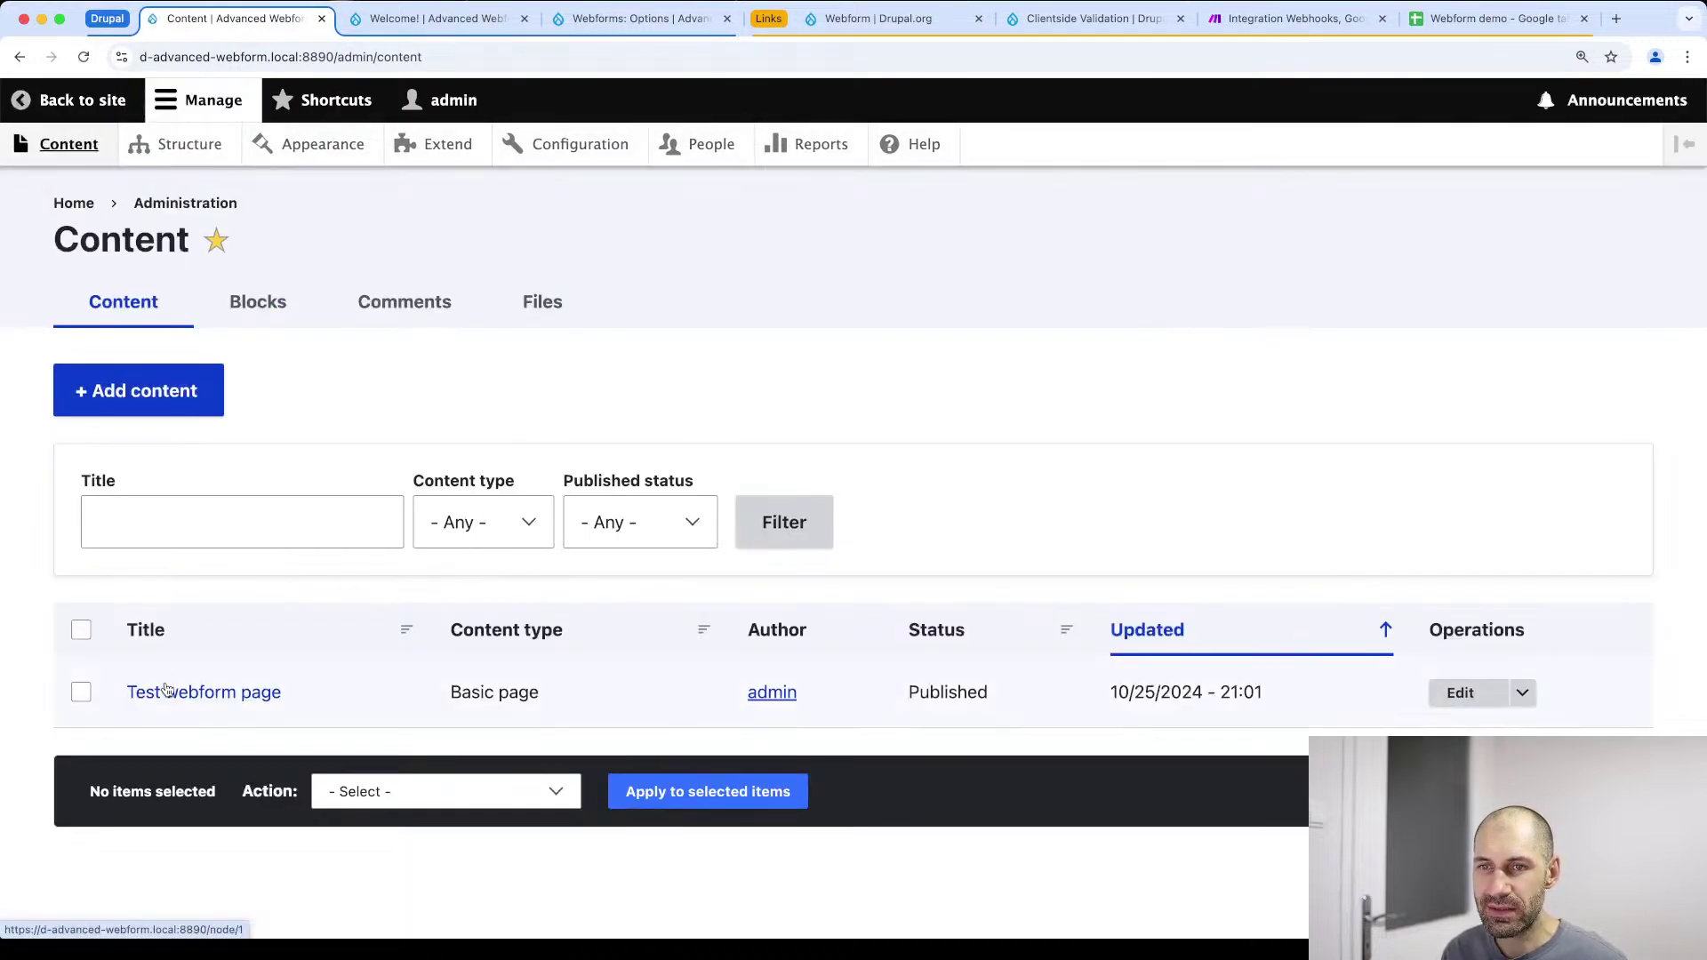
{"action": "left_click", "coordinate": [167, 693]}
{"action": "scroll", "coordinate": [432, 596], "scroll_direction": "down", "scroll_amount": 10}
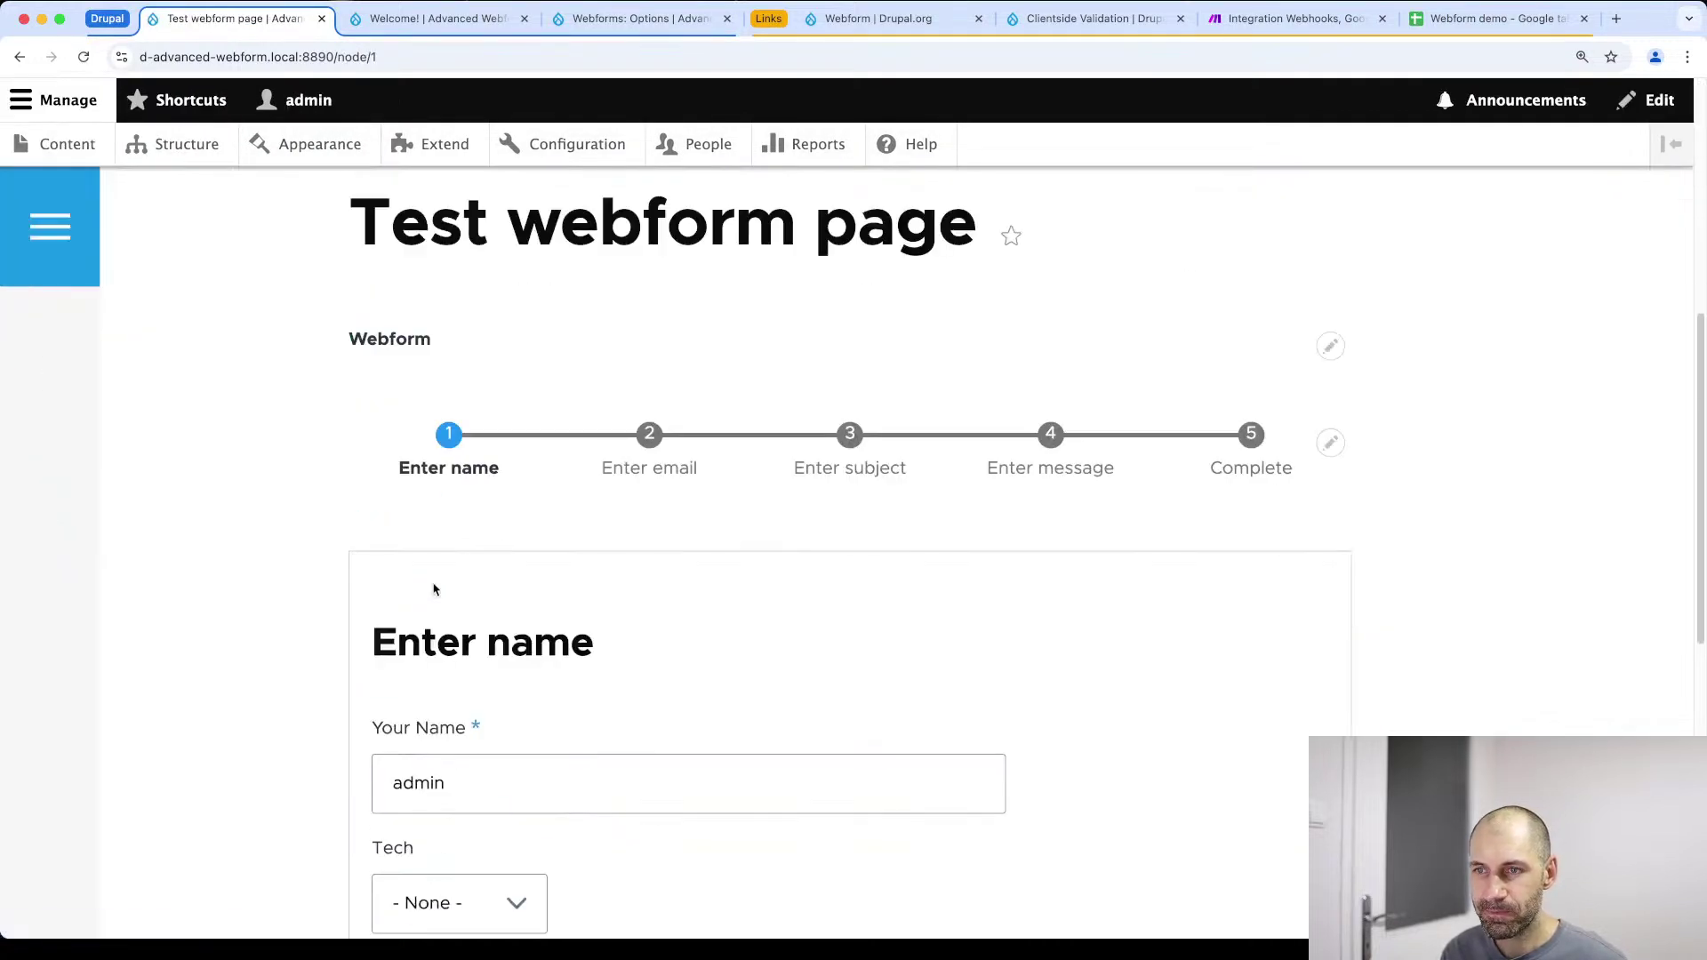
{"action": "scroll", "coordinate": [436, 603], "scroll_direction": "down", "scroll_amount": 2}
{"action": "left_click", "coordinate": [472, 380]}
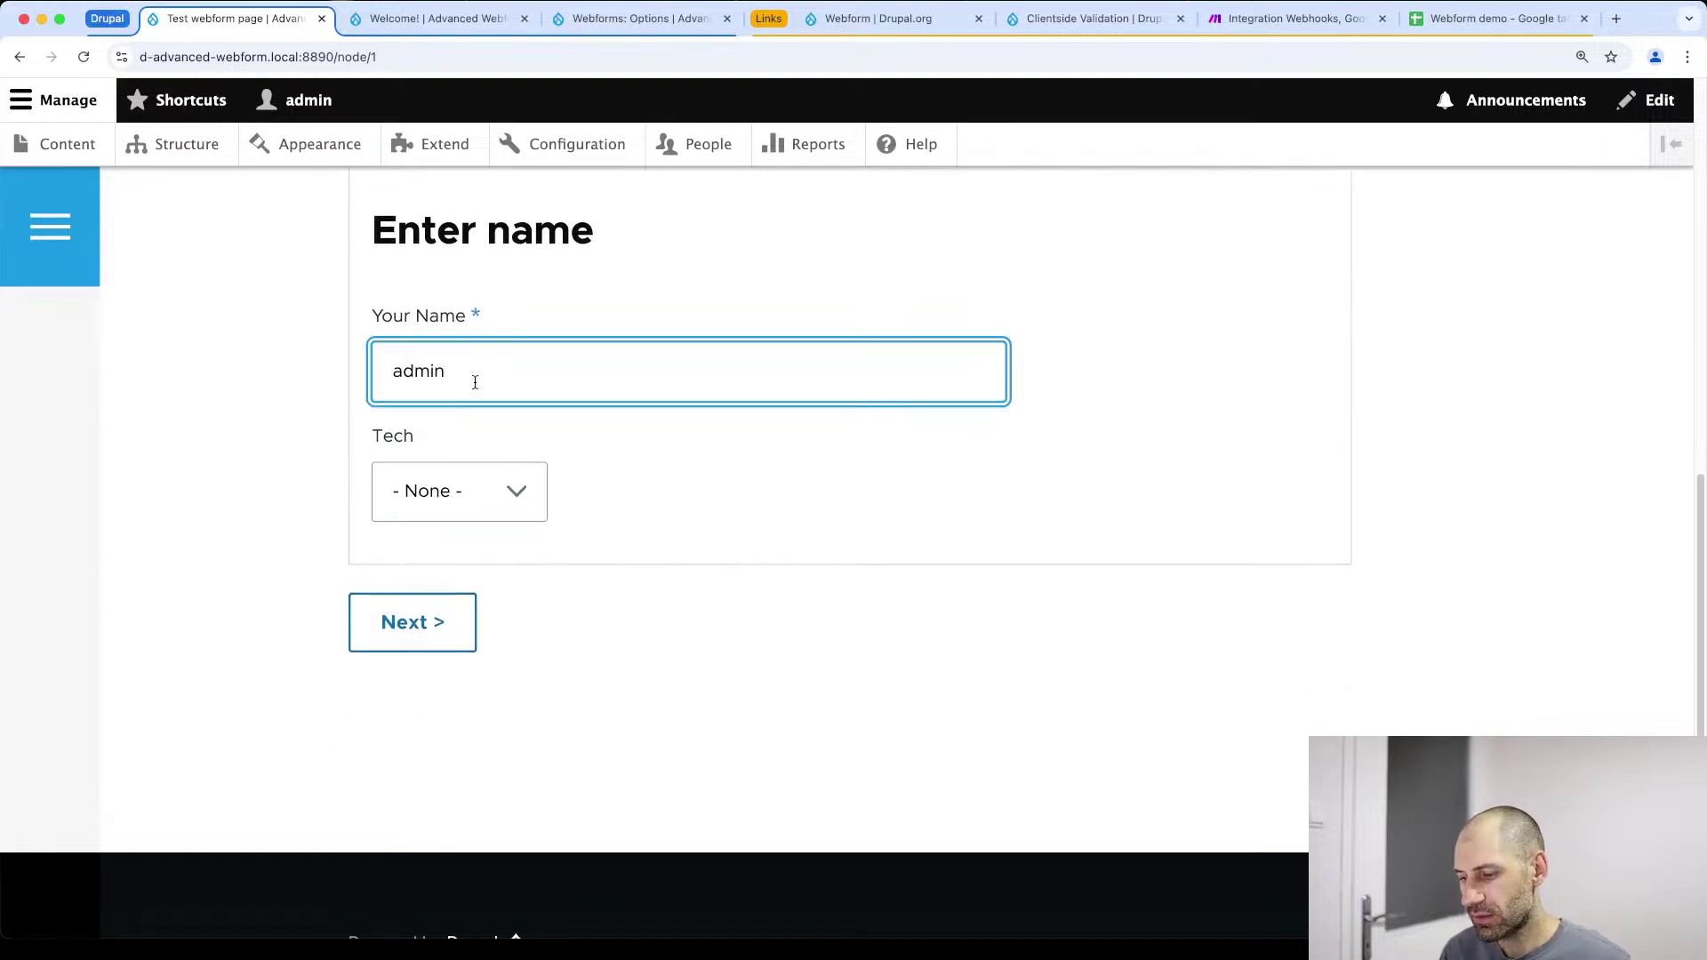
{"action": "key", "text": "super+a"}
{"action": "type", "text": "BAS"}
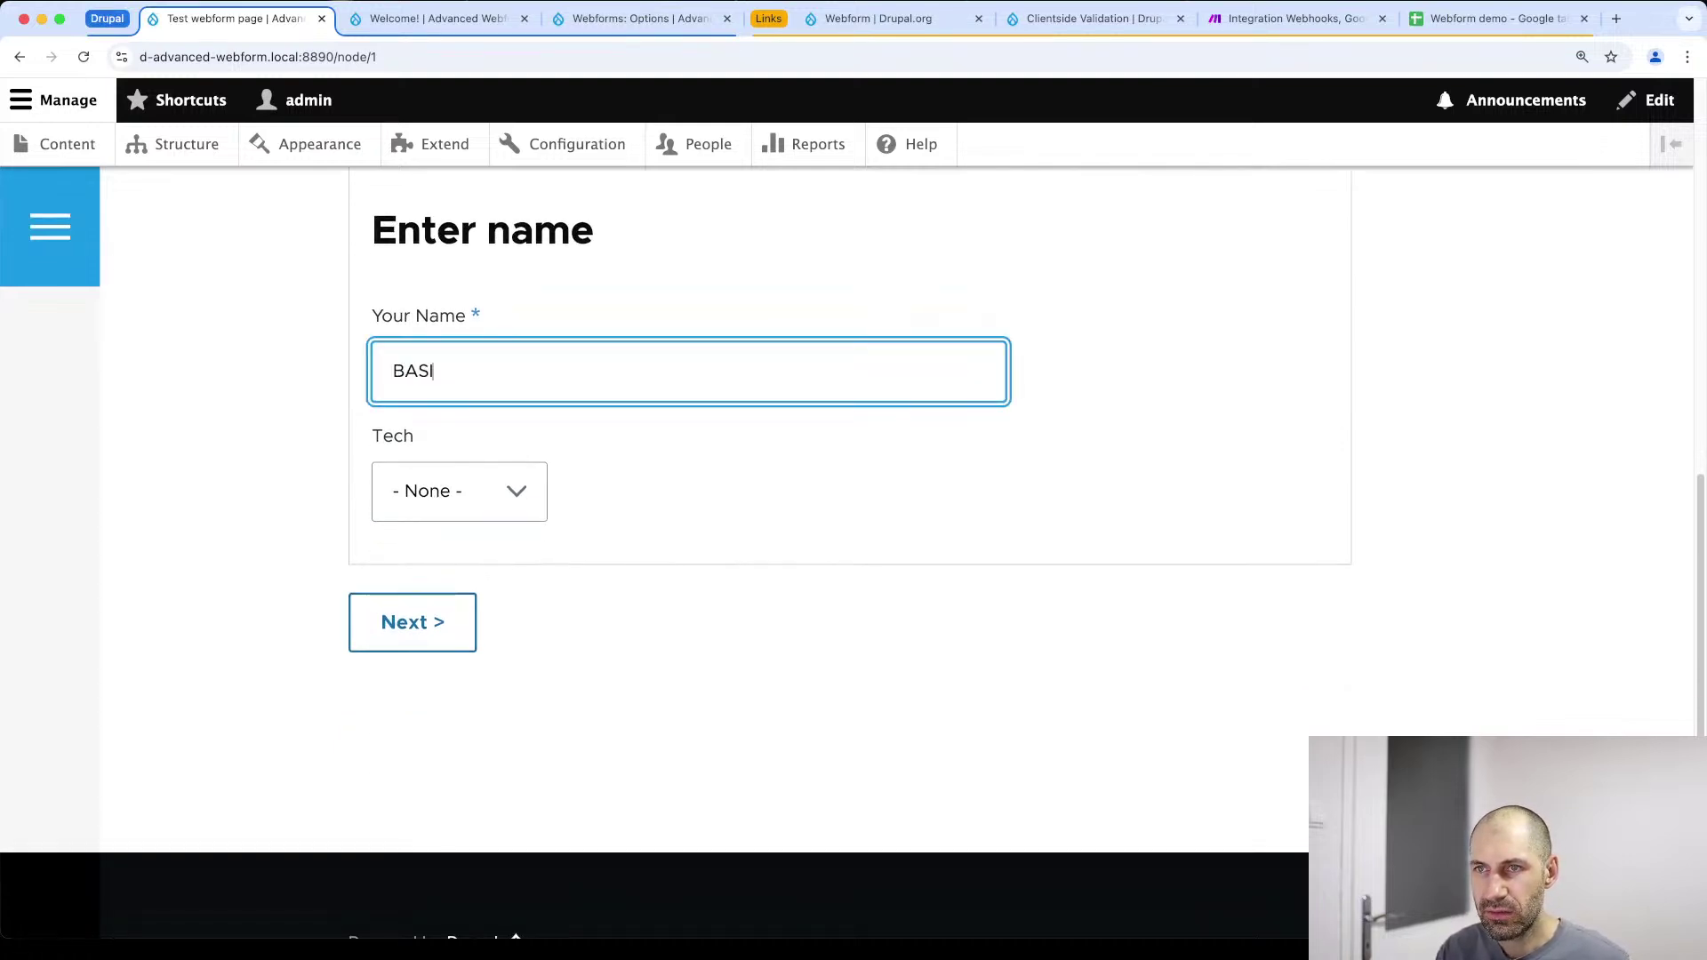
{"action": "type", "text": "IC"}
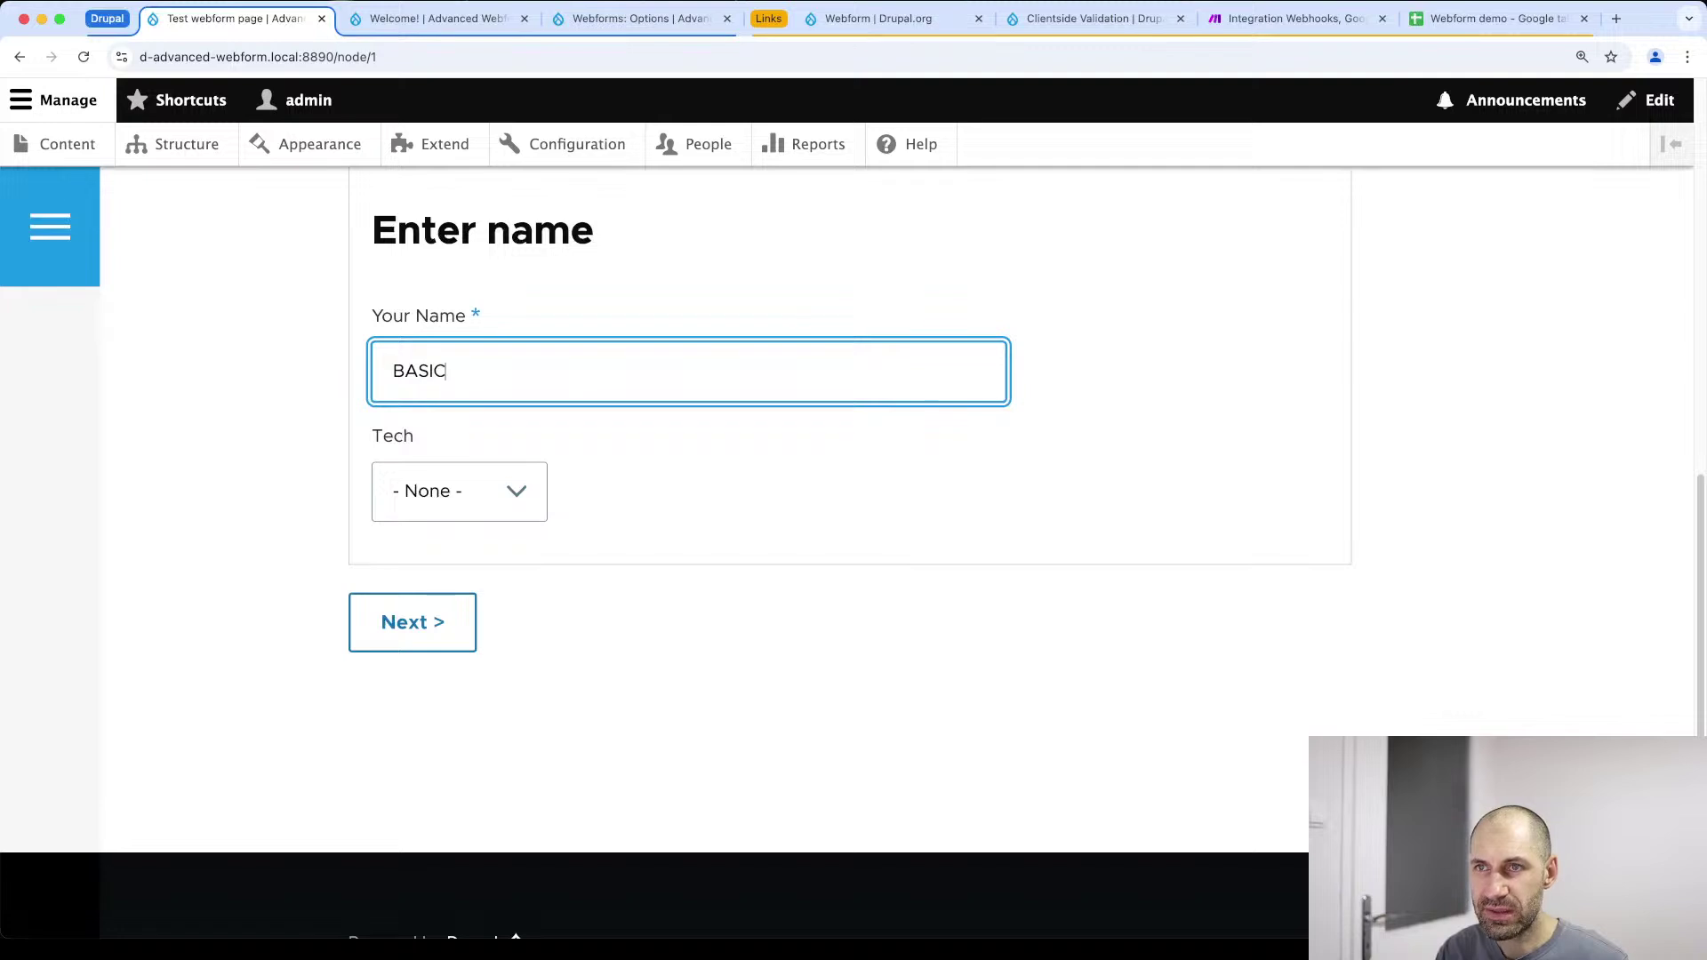
{"action": "scroll", "coordinate": [492, 403], "scroll_direction": "up", "scroll_amount": 10}
{"action": "scroll", "coordinate": [530, 423], "scroll_direction": "down", "scroll_amount": 7}
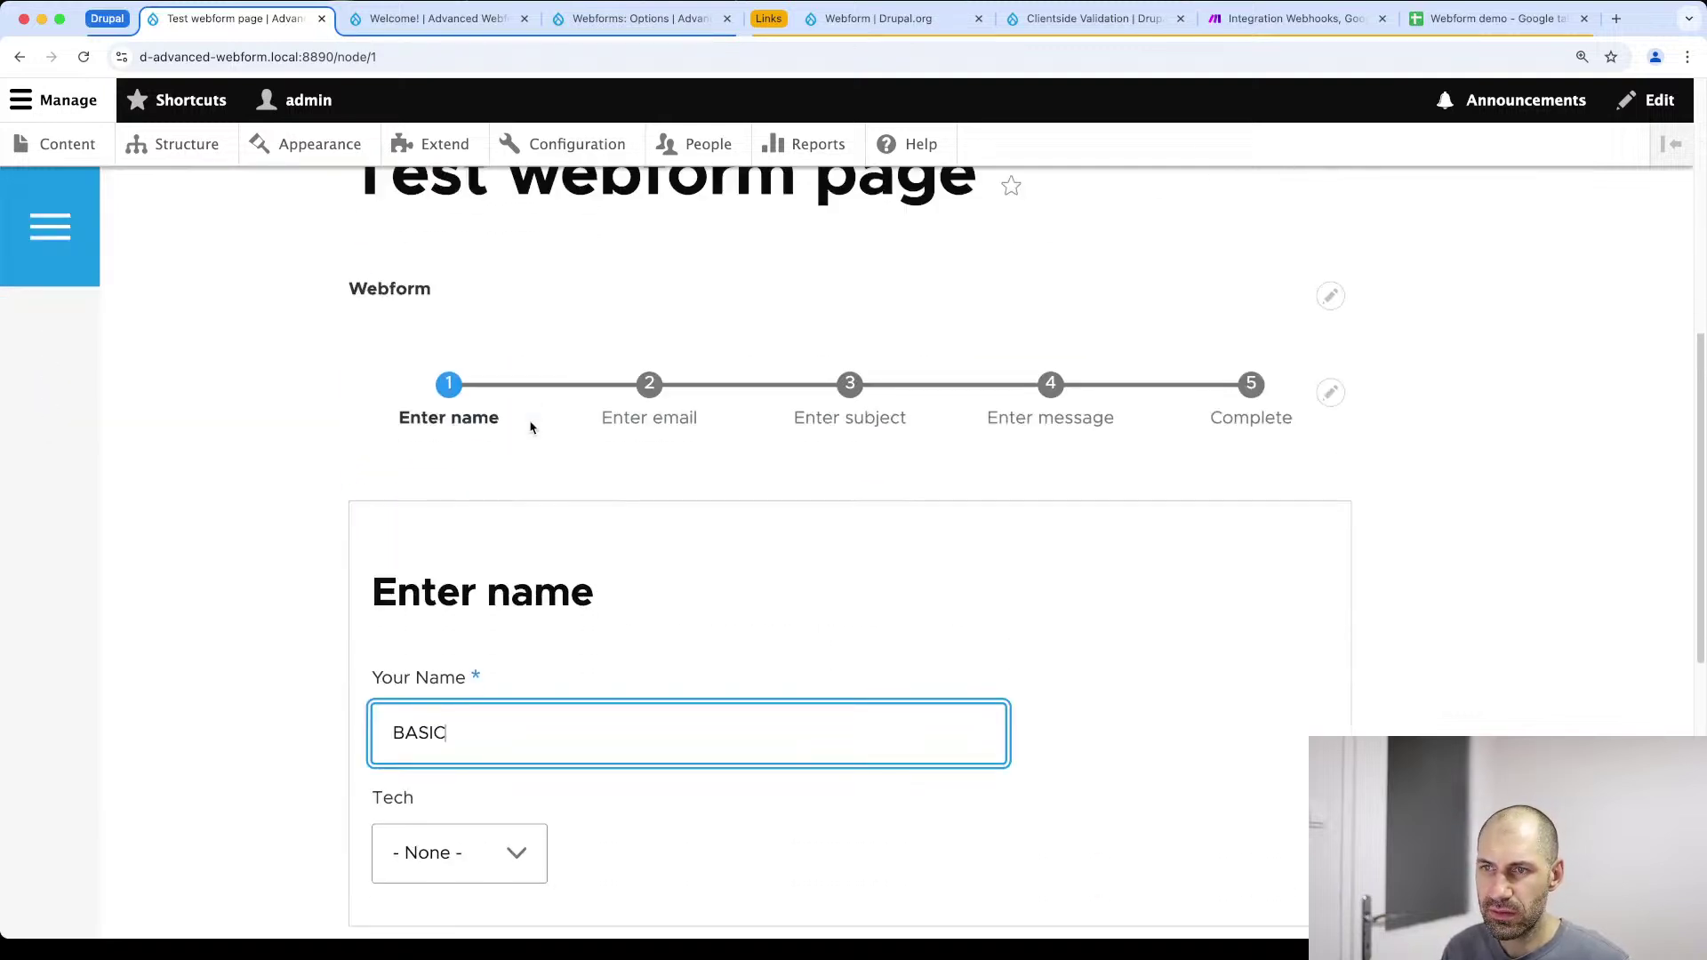
{"action": "key", "text": "super+a"}
{"action": "type", "text": "Page test"}
Step through the form, enter the message 'aoeu', send it, and check cell D3 in the Webform demo sheet
{"action": "scroll", "coordinate": [350, 572], "scroll_direction": "down", "scroll_amount": 5}
{"action": "left_click", "coordinate": [397, 677]}
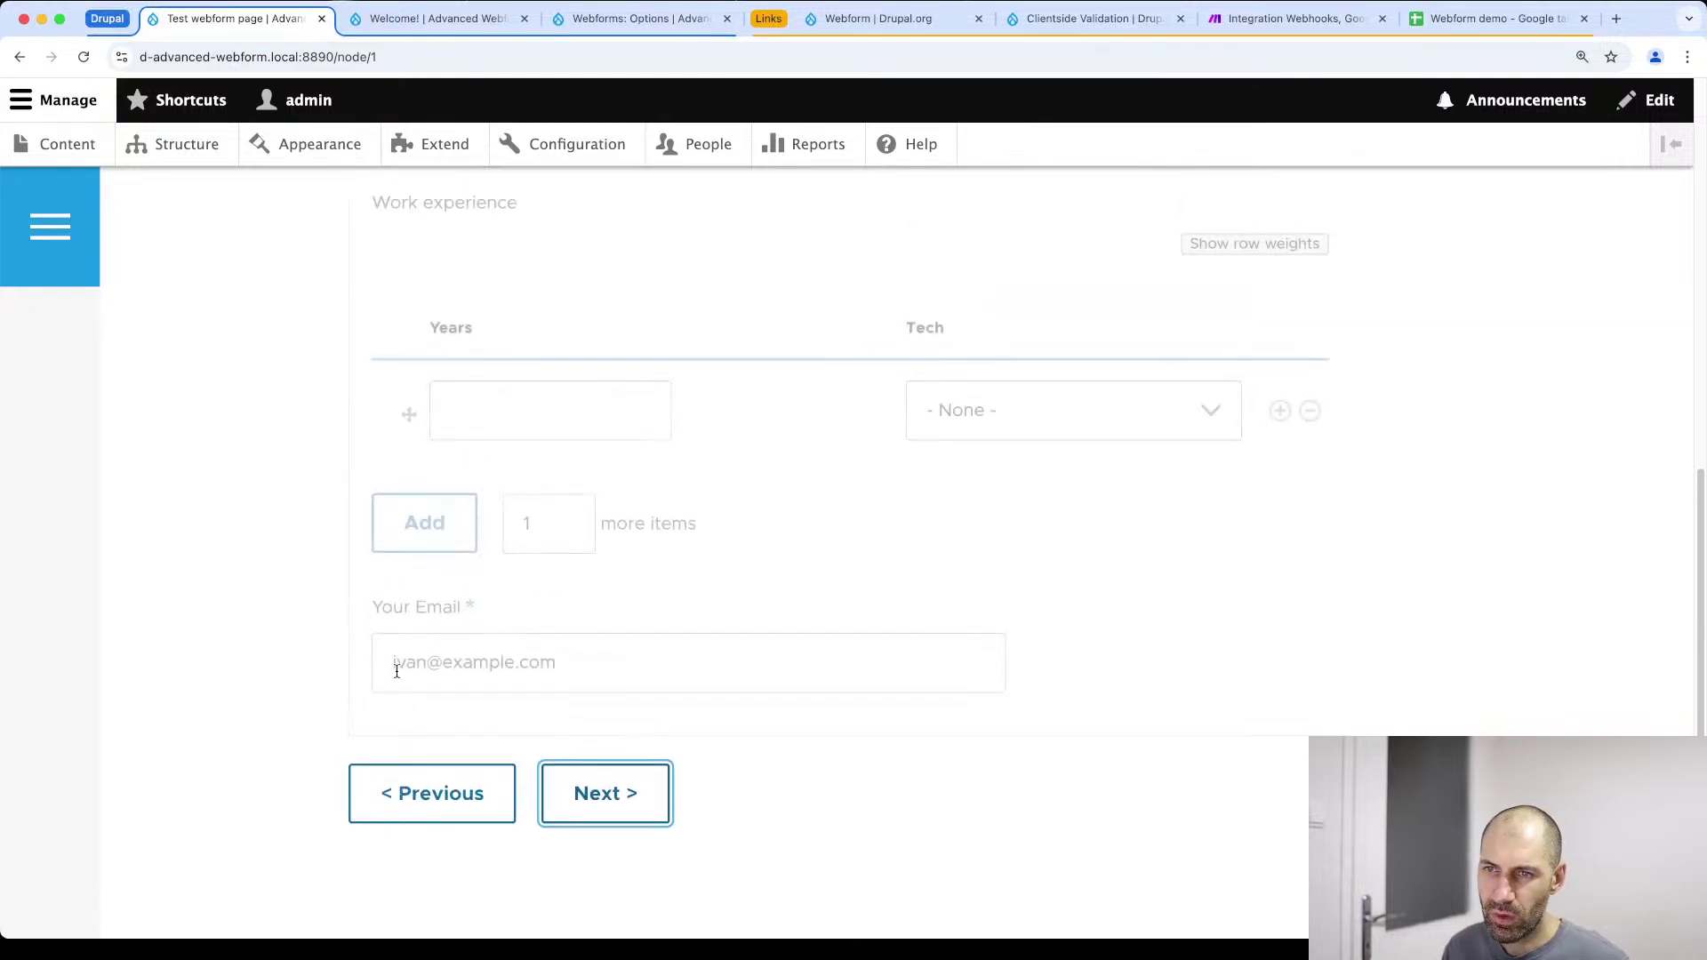
{"action": "scroll", "coordinate": [498, 756], "scroll_direction": "down", "scroll_amount": 3}
{"action": "left_click", "coordinate": [592, 823]}
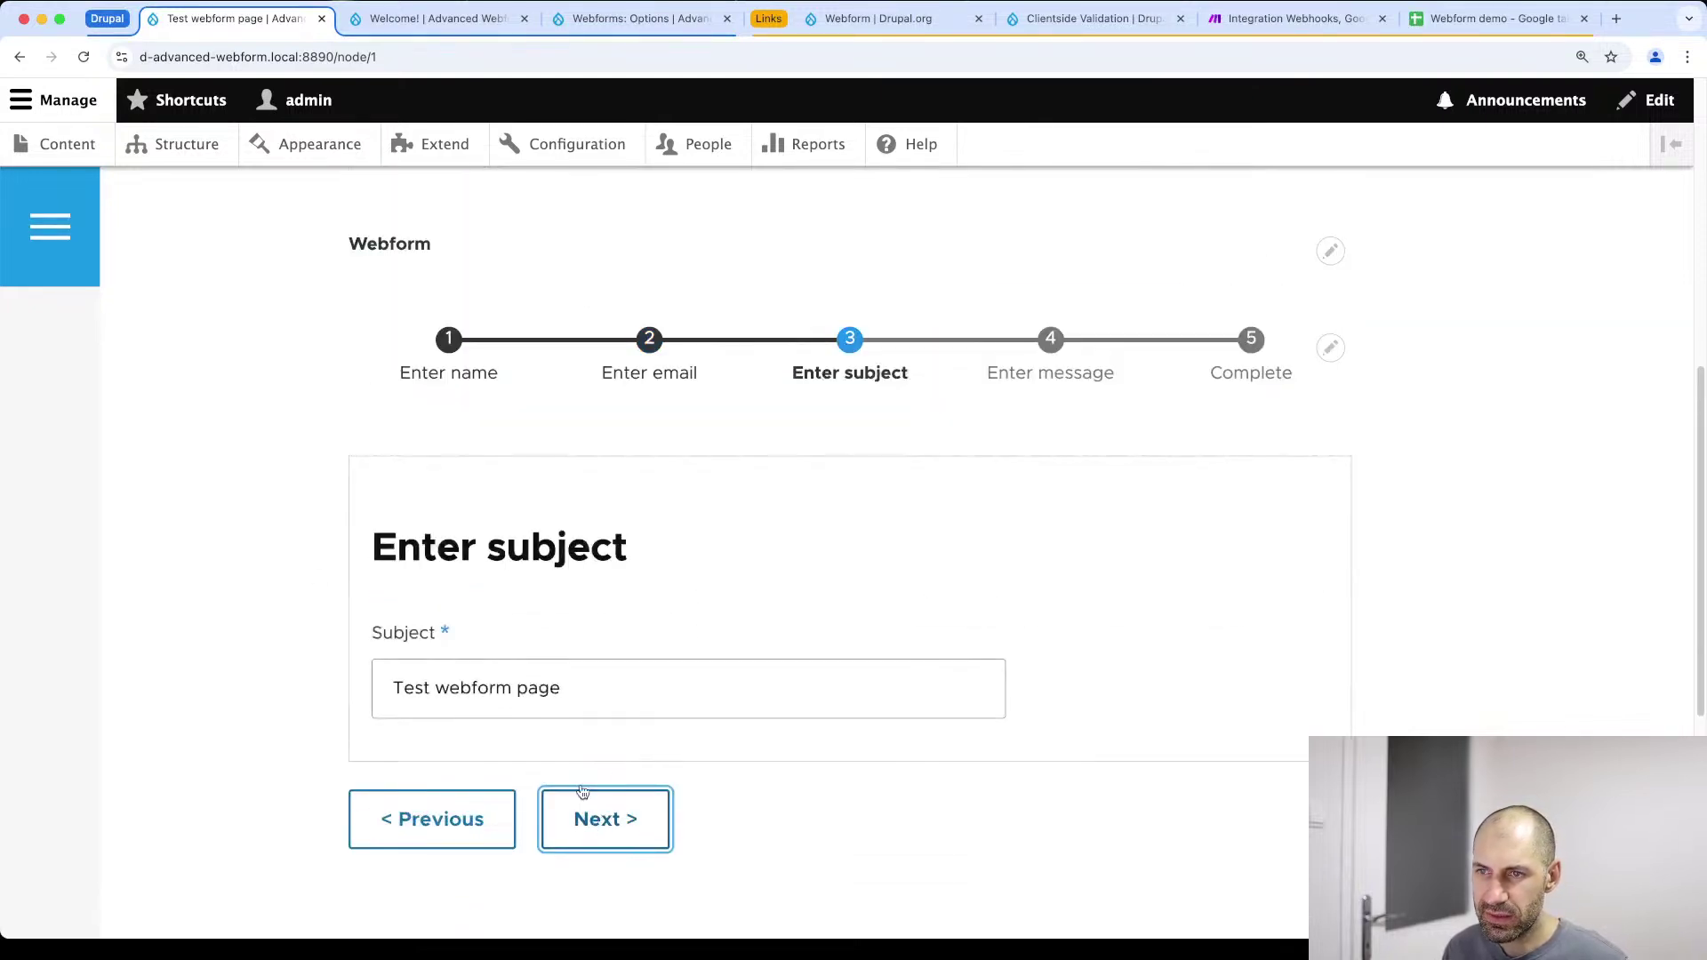
{"action": "left_click", "coordinate": [594, 820]}
{"action": "type", "text": "aoeu"}
{"action": "left_click", "coordinate": [612, 813]}
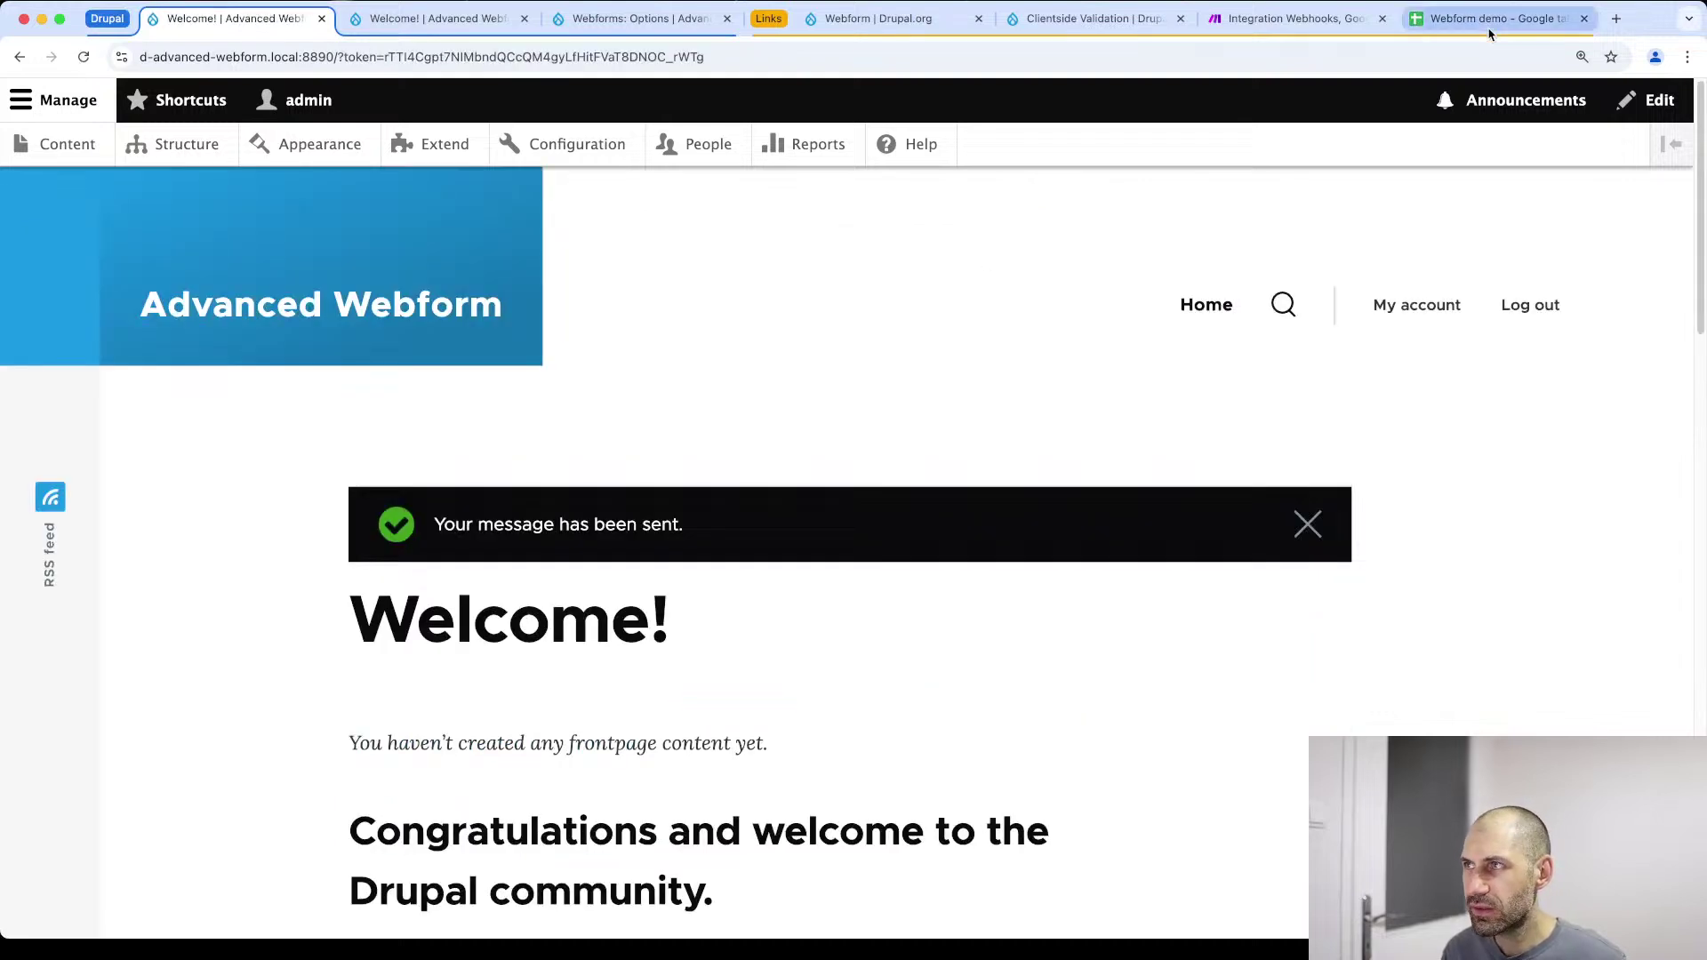
{"action": "left_click", "coordinate": [1491, 21]}
{"action": "left_click", "coordinate": [321, 281]}
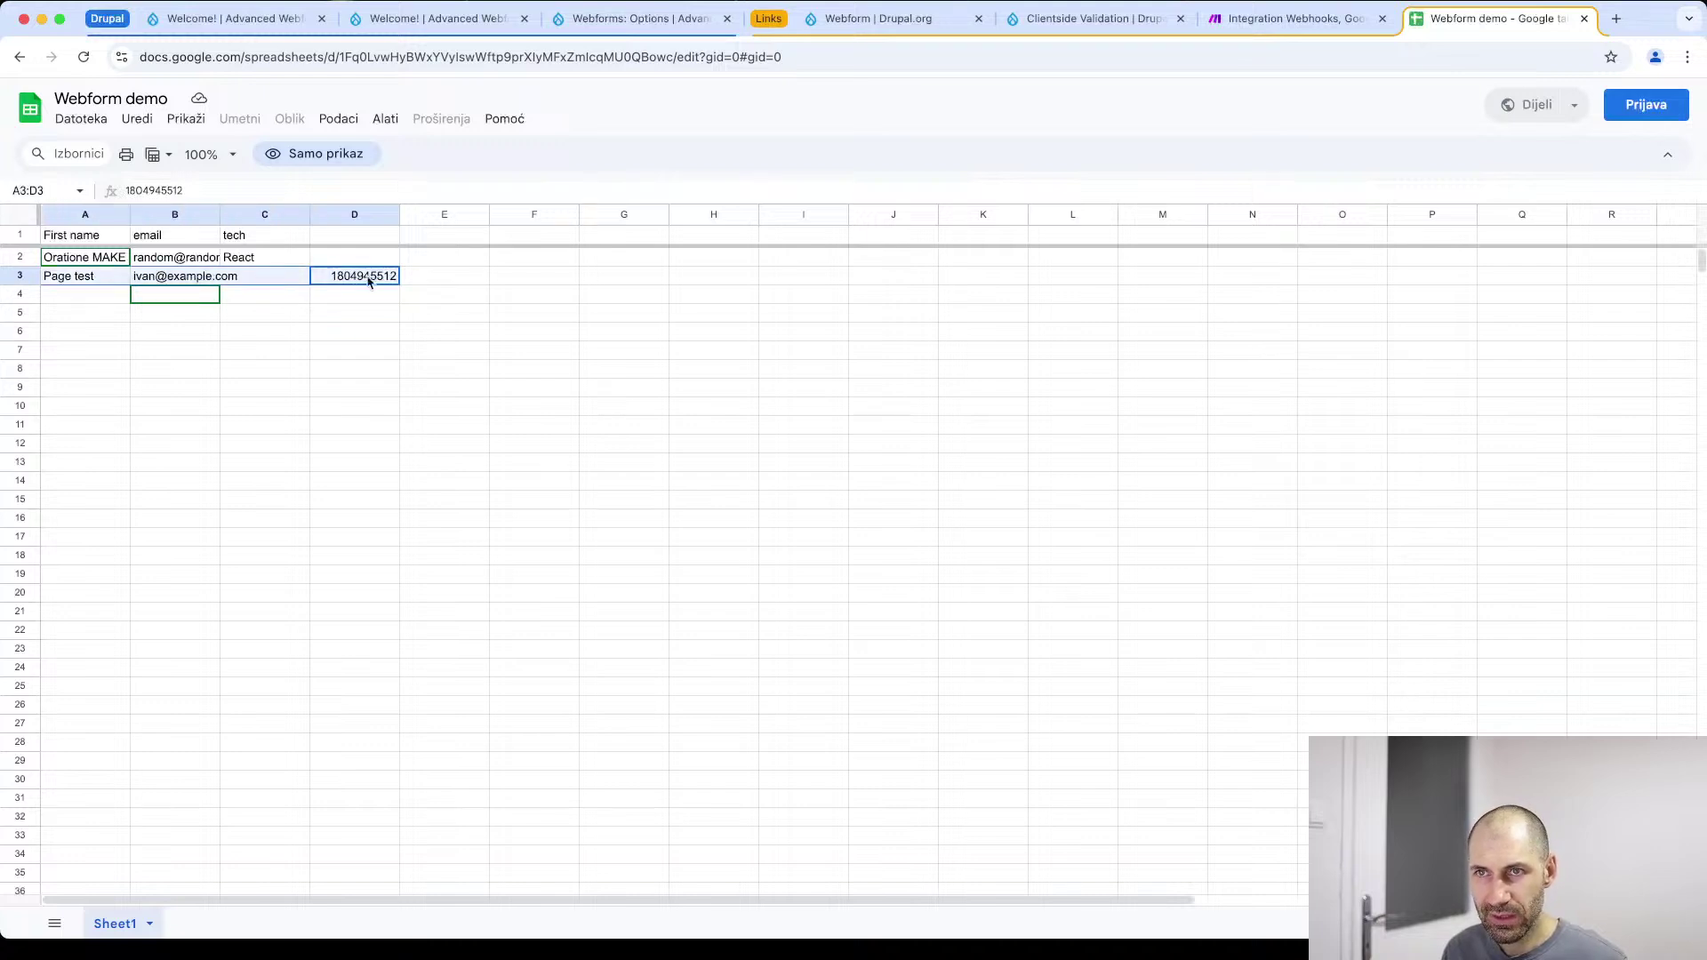
{"action": "left_click", "coordinate": [417, 283]}
{"action": "left_click", "coordinate": [346, 276]}
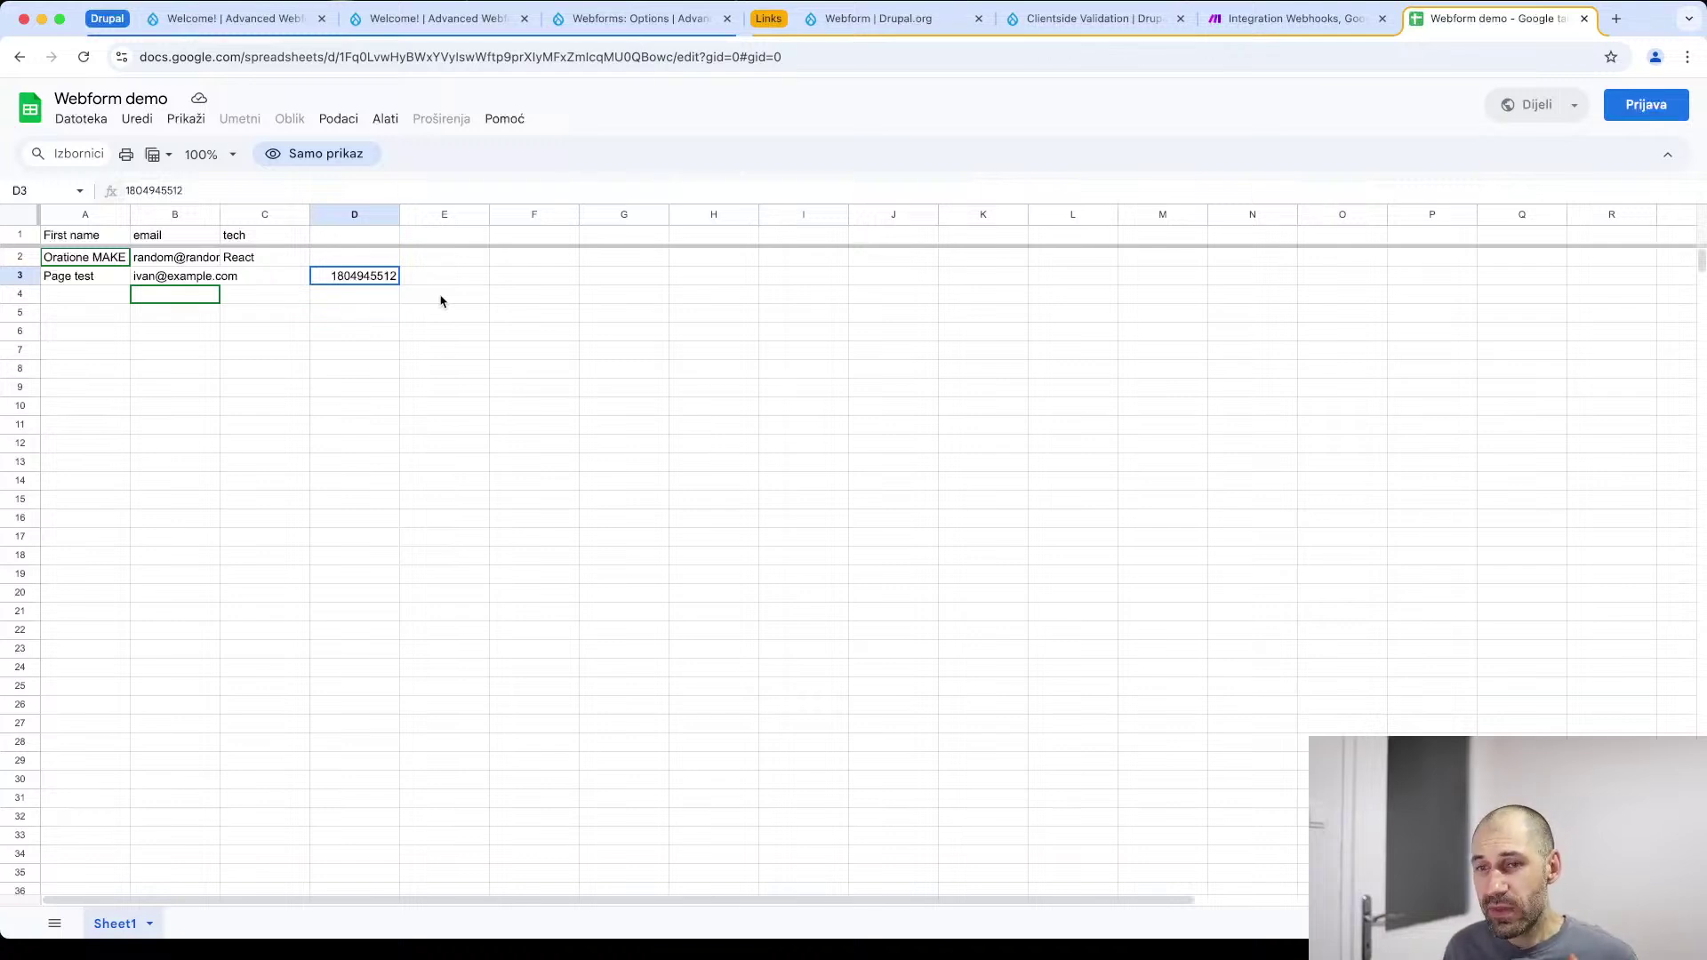
{"action": "left_click", "coordinate": [1295, 18]}
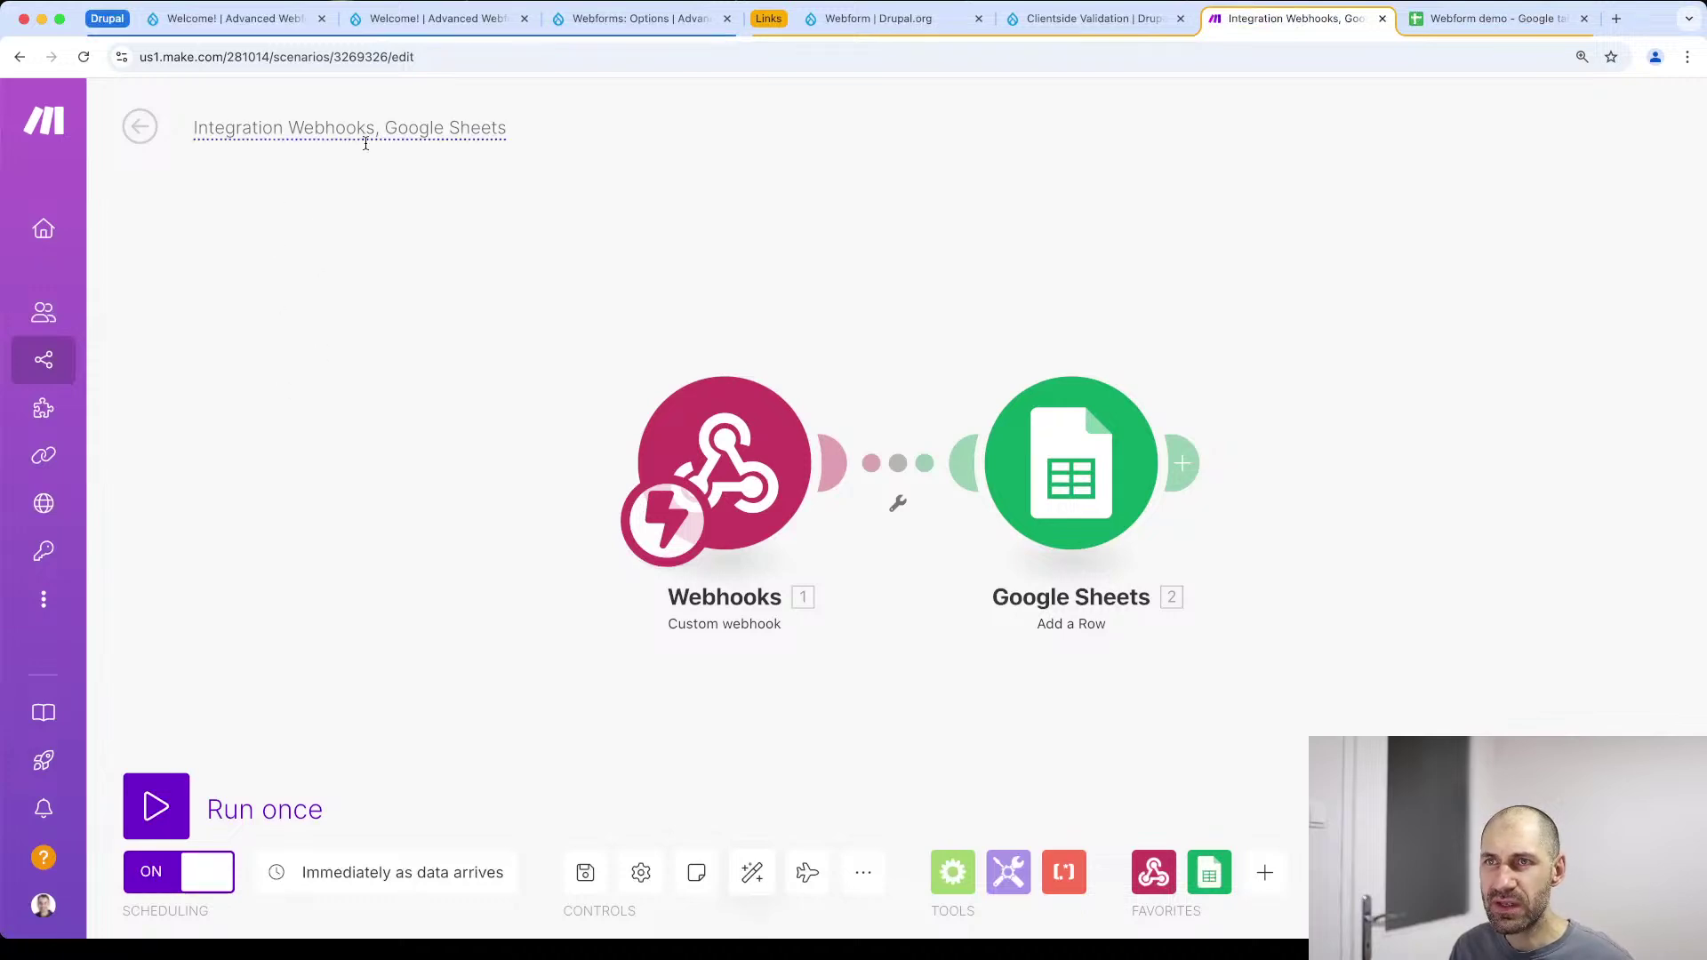
Append '[livestream]' to the scenario name and save the renamed scenario
{"action": "left_click", "coordinate": [507, 125]}
{"action": "double_click", "coordinate": [506, 126]}
{"action": "left_click", "coordinate": [507, 125]}
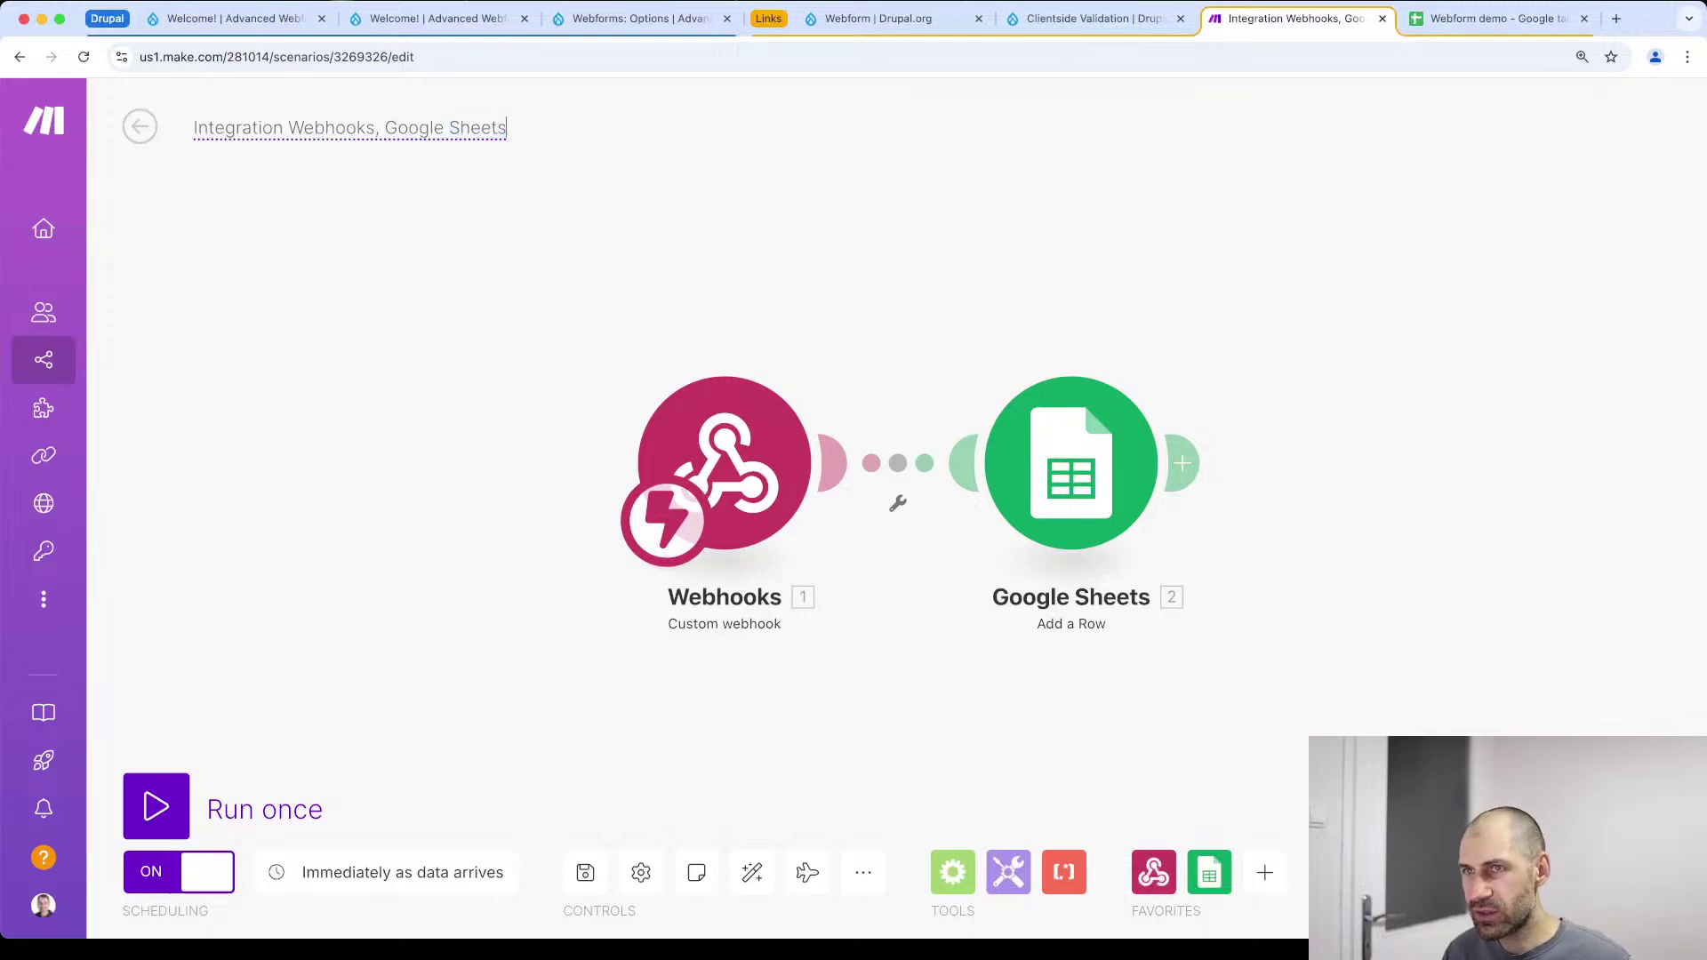
{"action": "type", "text": "[]"}
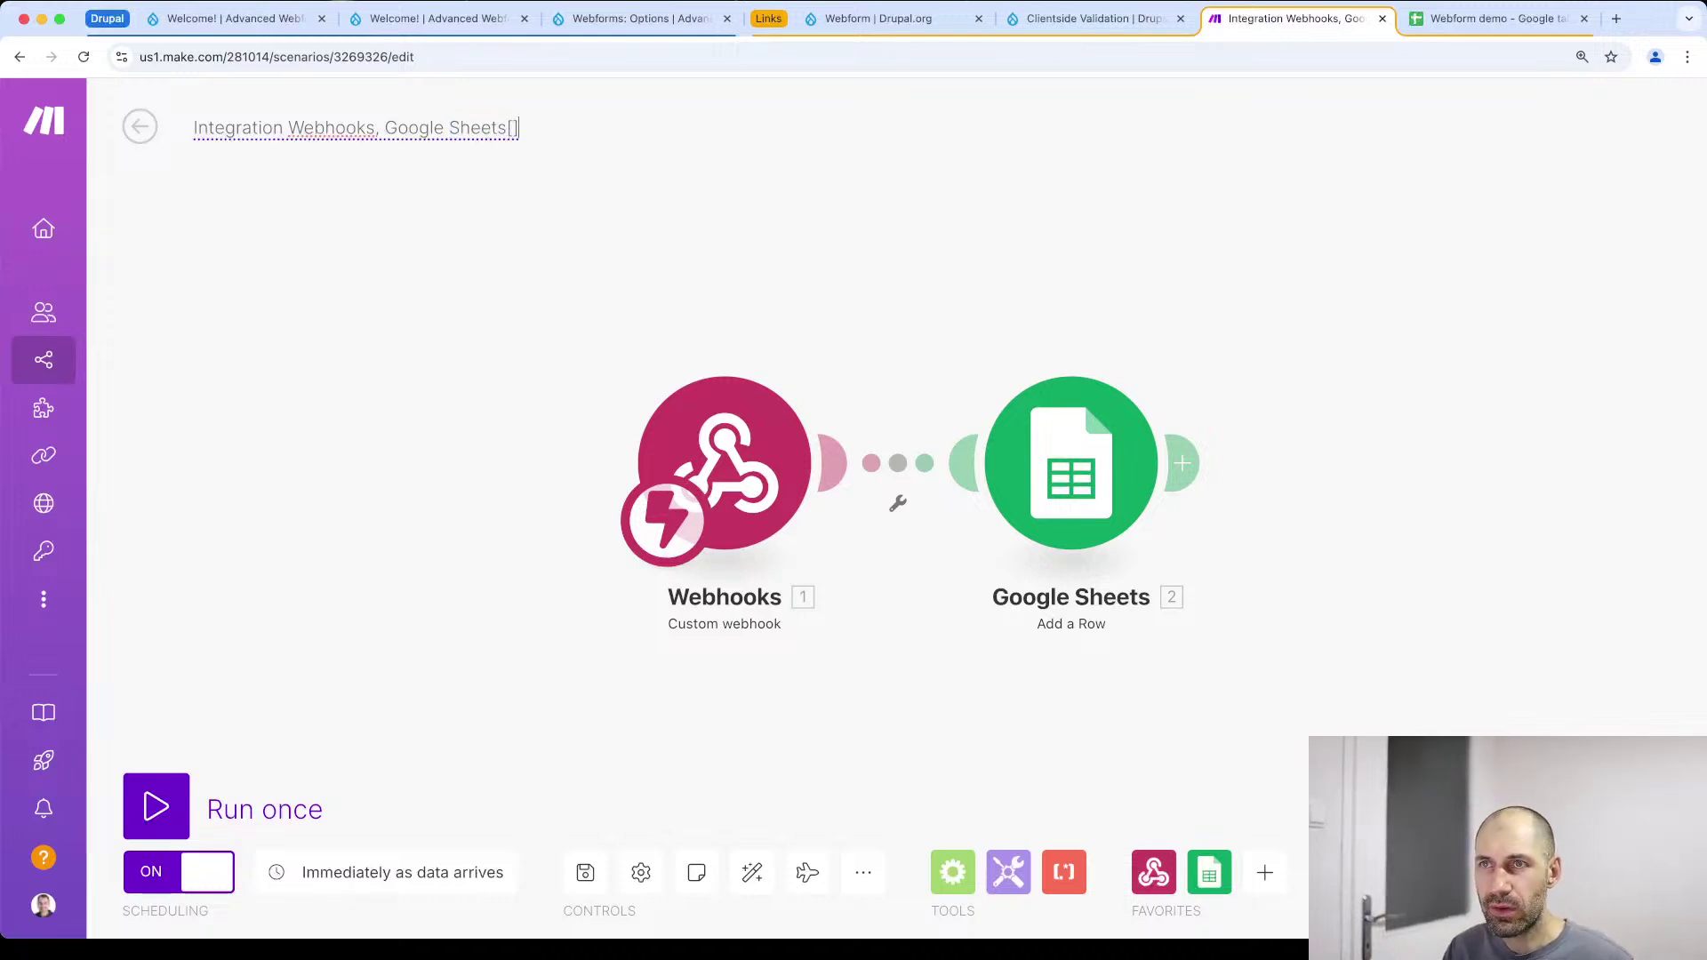
{"action": "type", "text": " liv"}
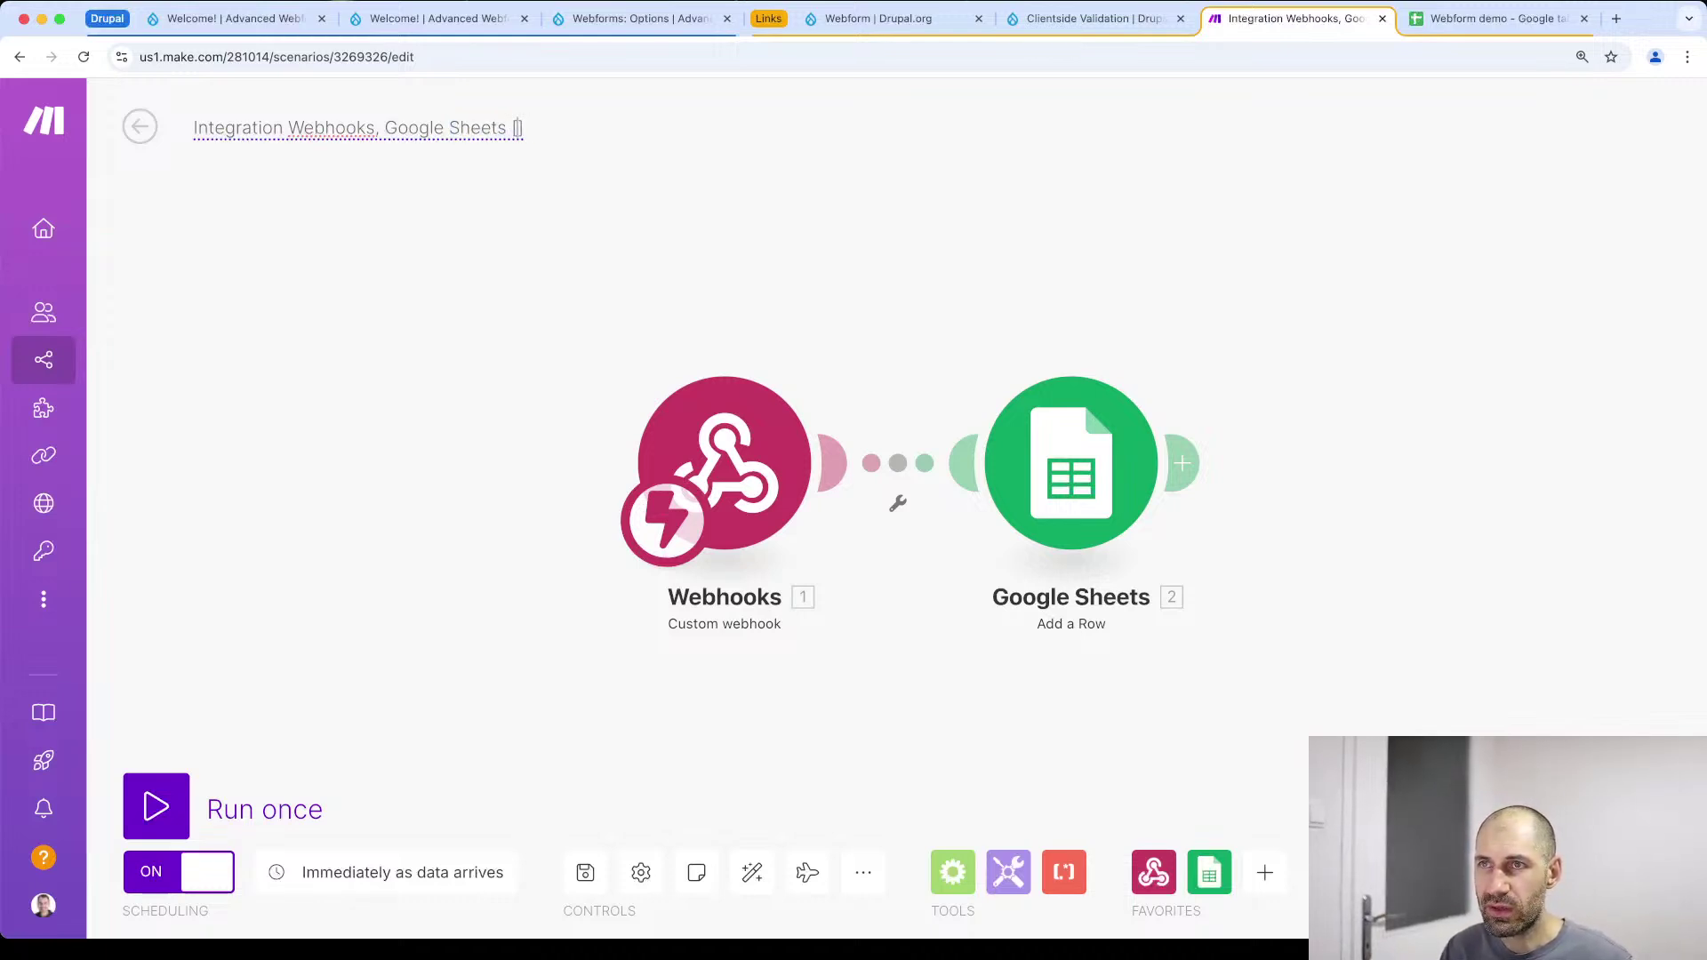
{"action": "type", "text": "estream"}
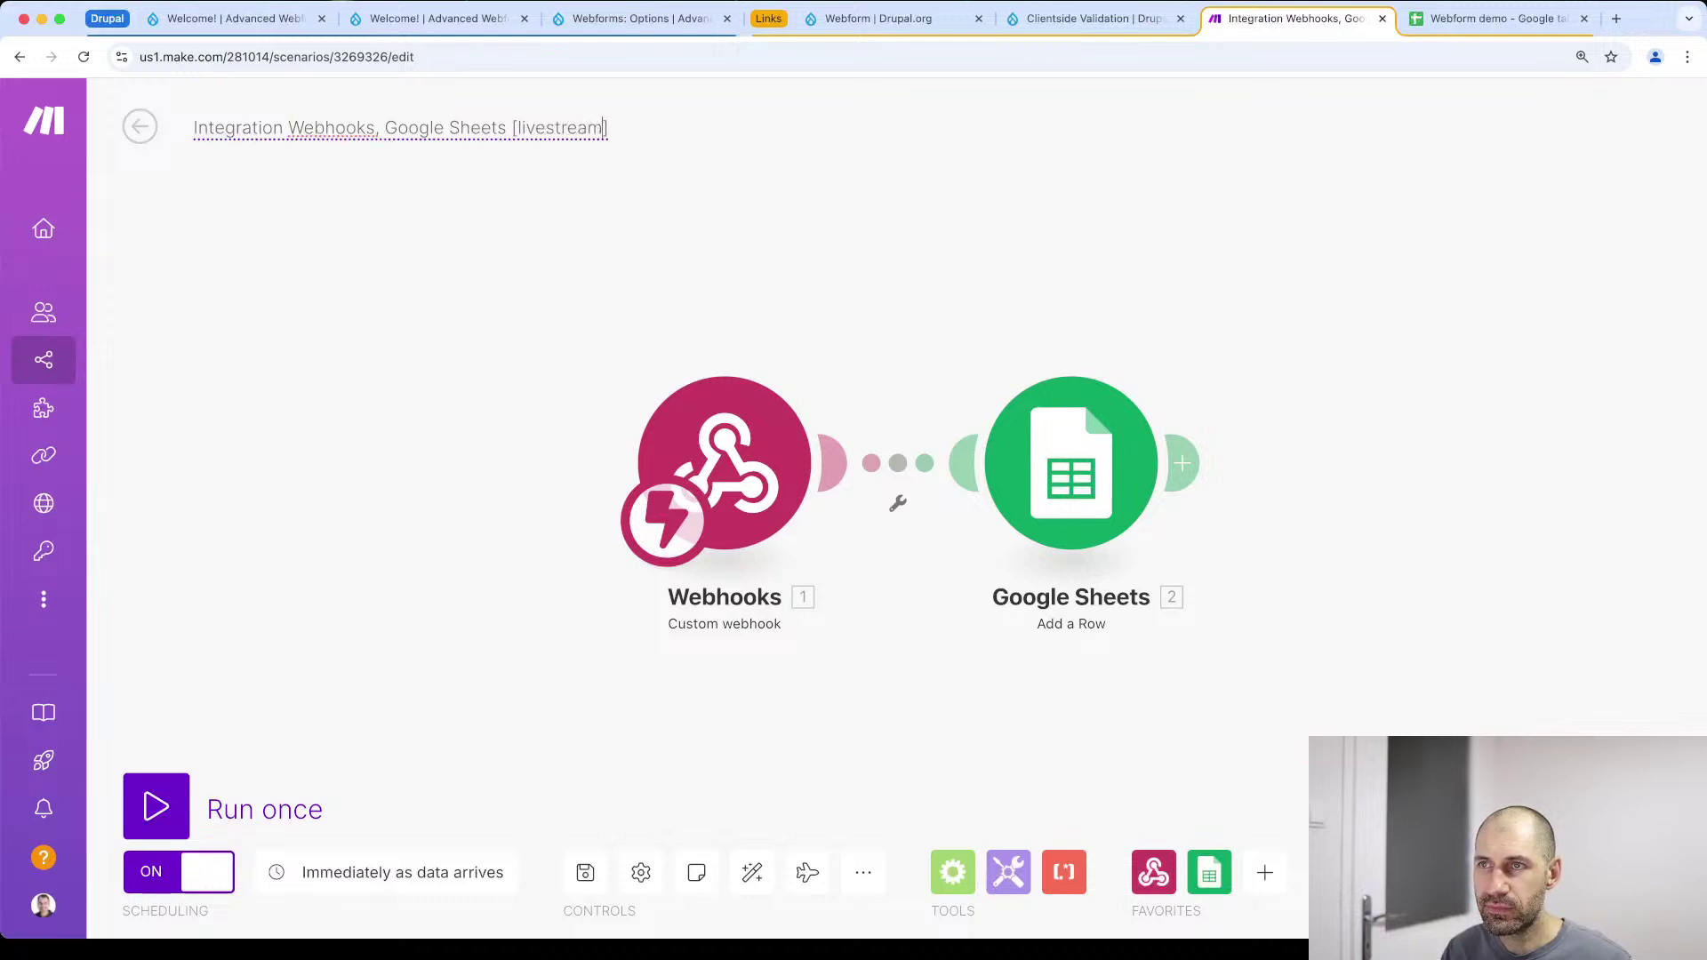
{"action": "key", "text": "Return"}
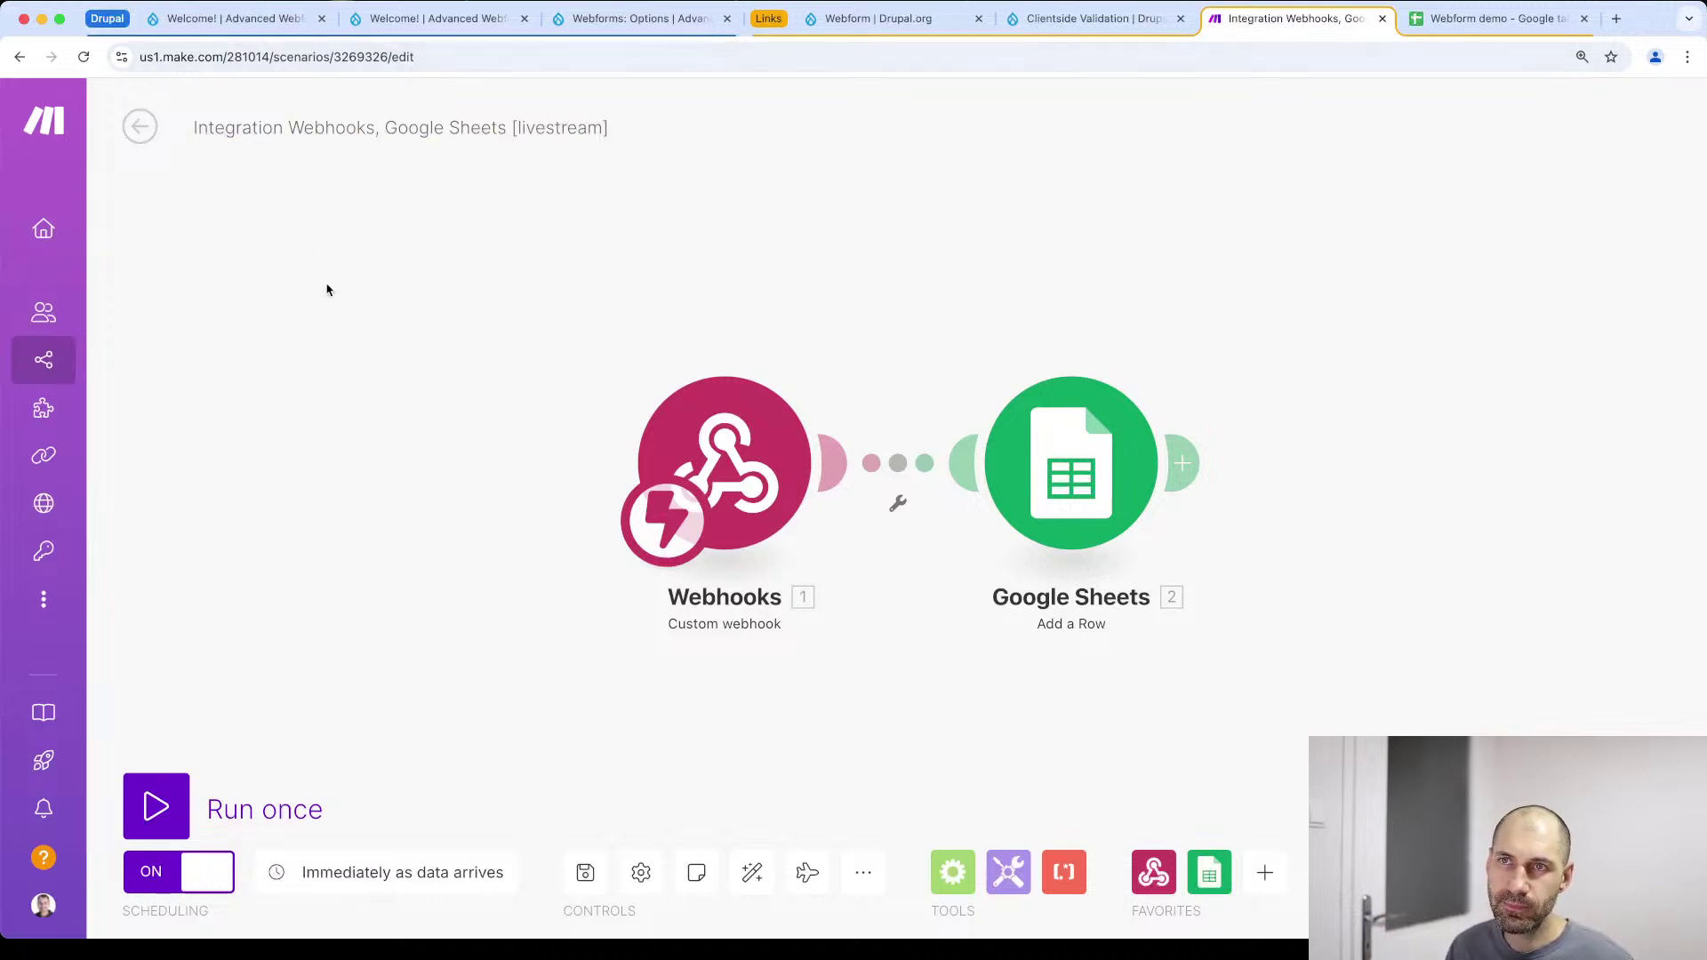
{"action": "left_click", "coordinate": [139, 126]}
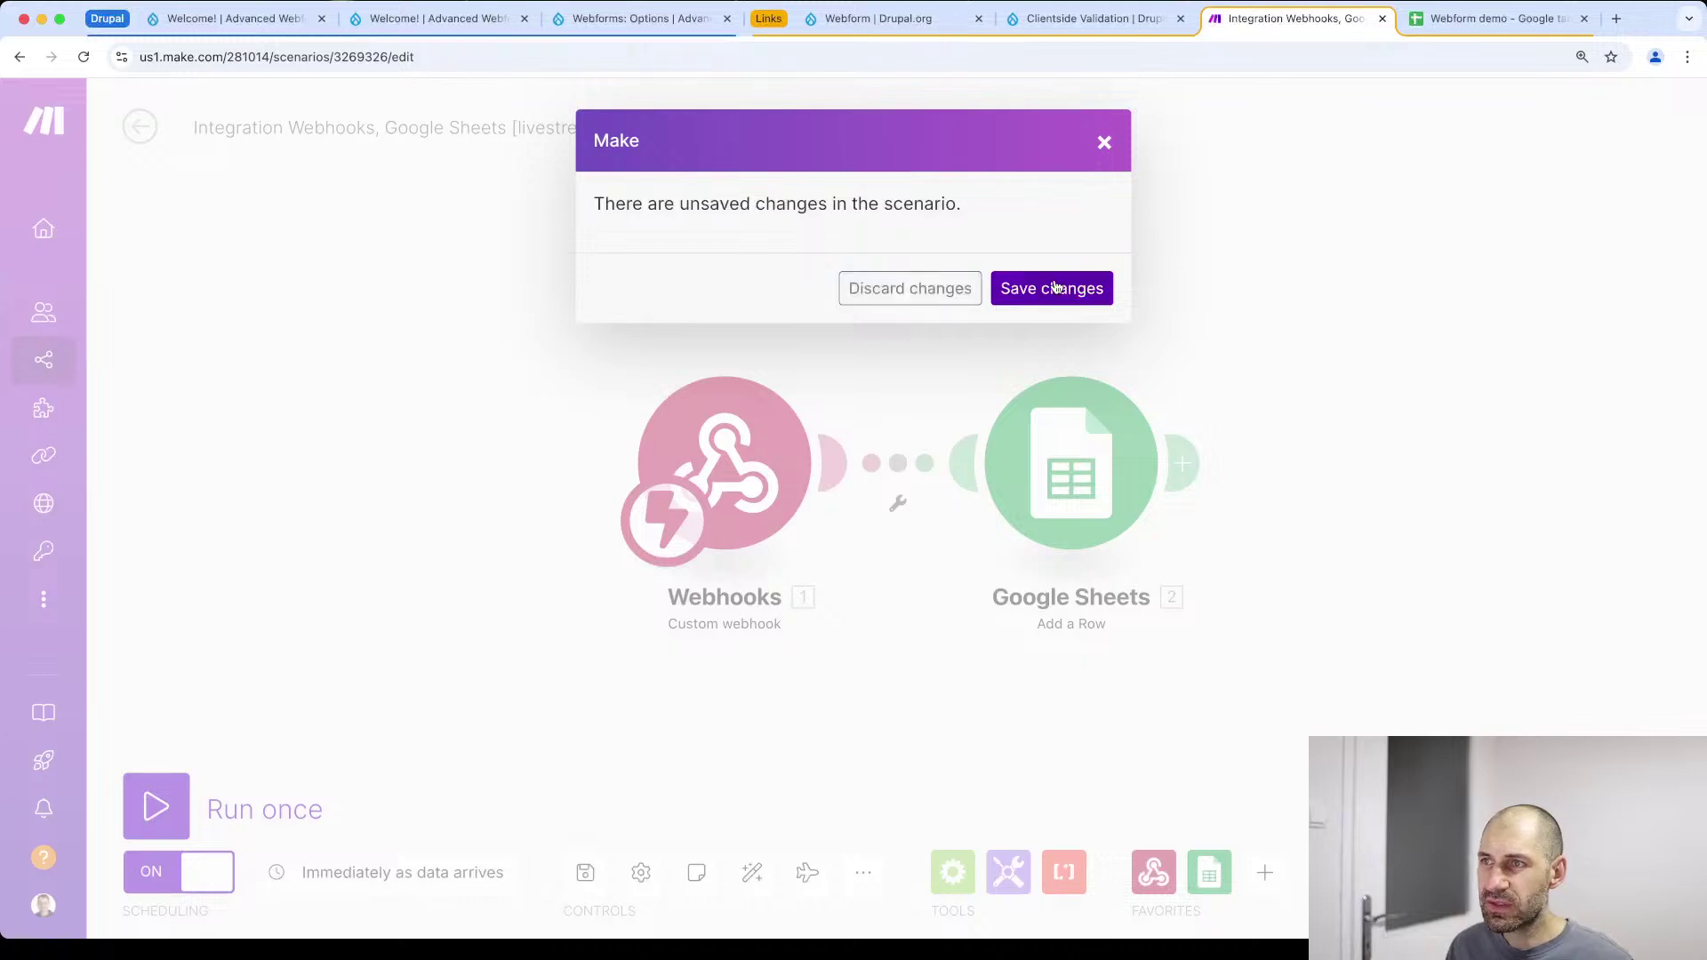
{"action": "left_click", "coordinate": [1053, 287]}
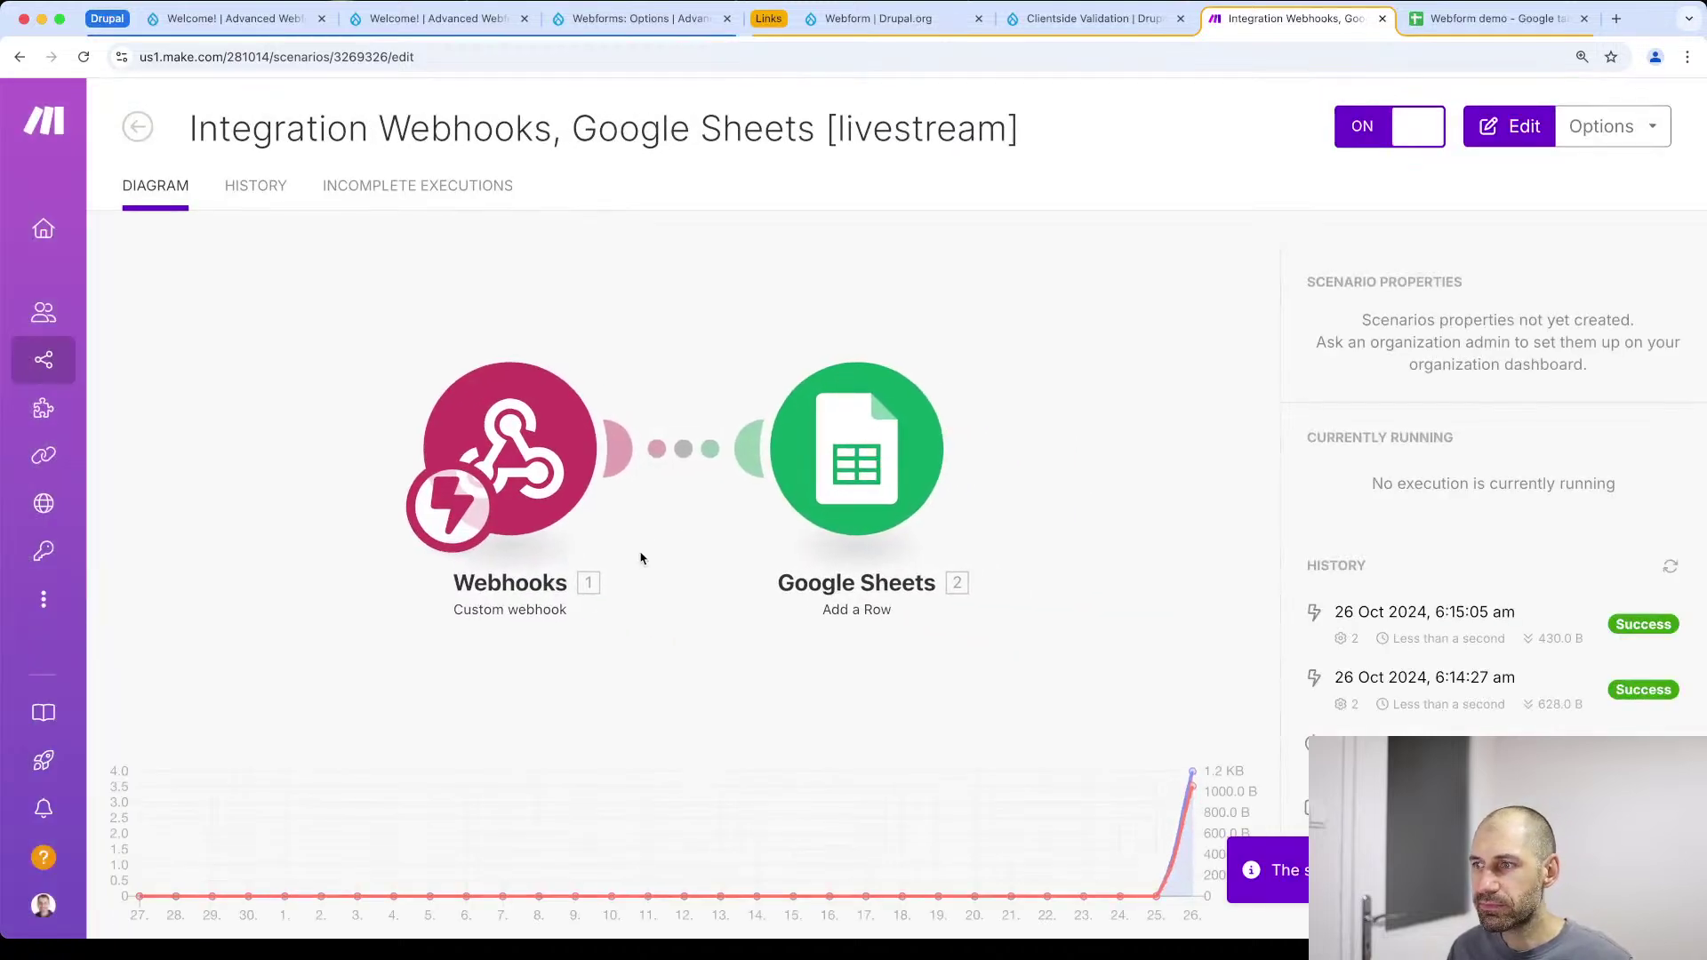
Reopen the livestream scenario from the Scenarios list and view the 6:15:05 run's details
{"action": "left_click", "coordinate": [59, 364]}
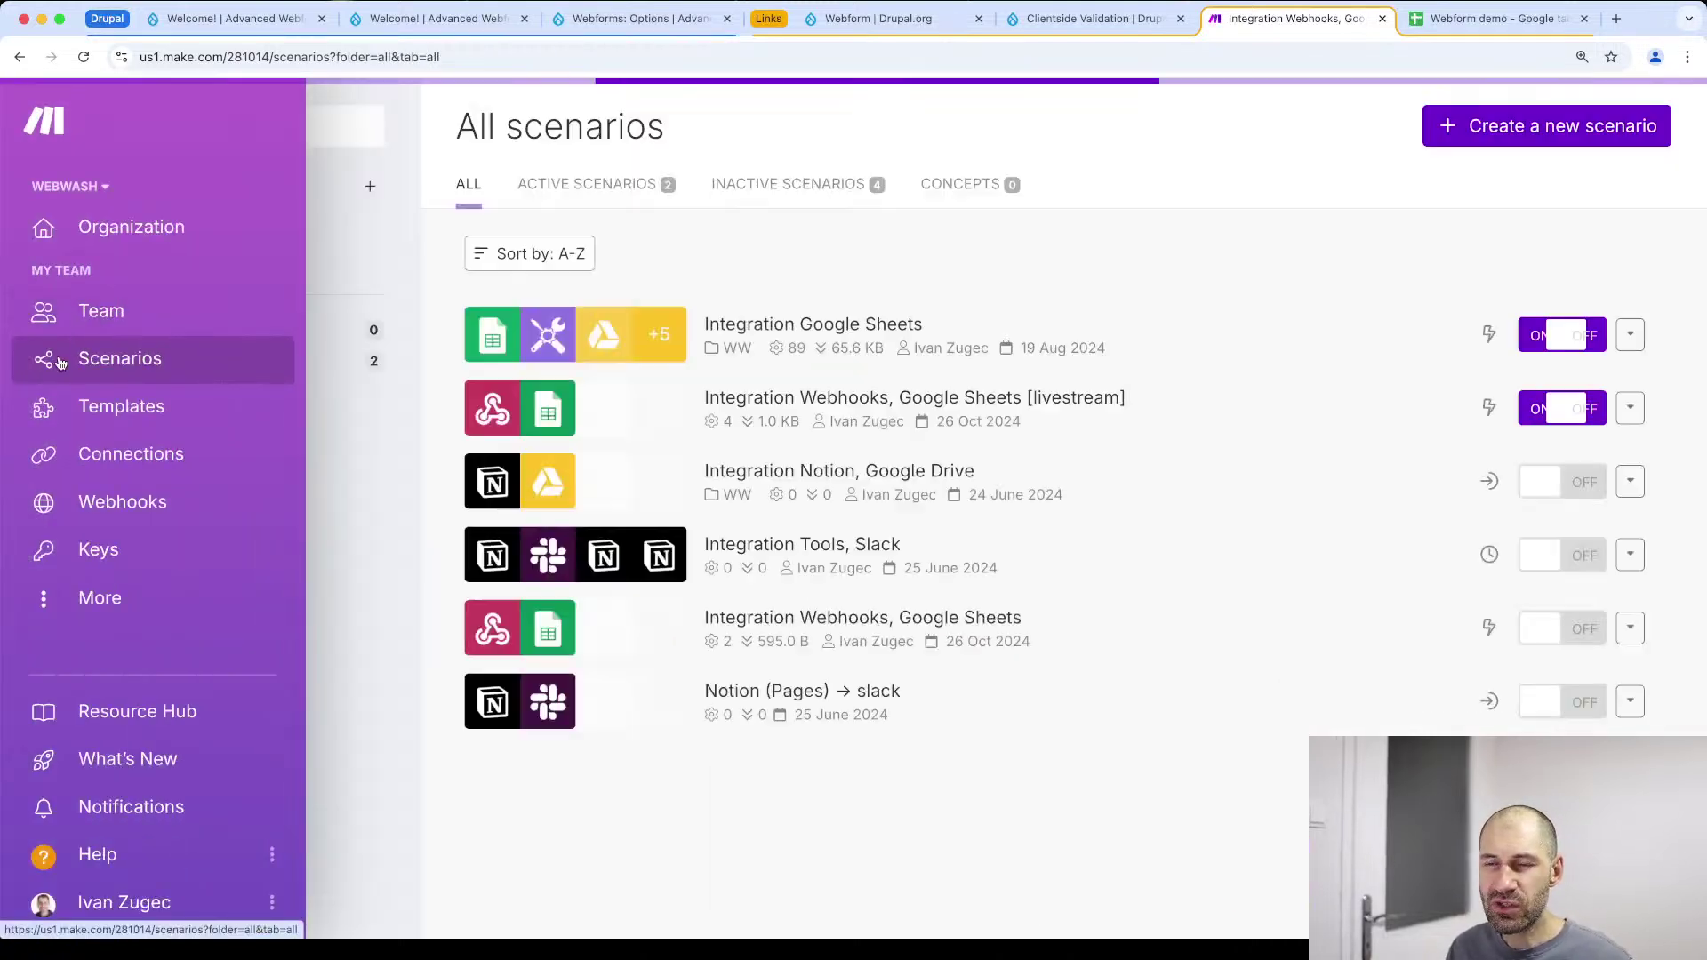
{"action": "left_click", "coordinate": [1023, 408]}
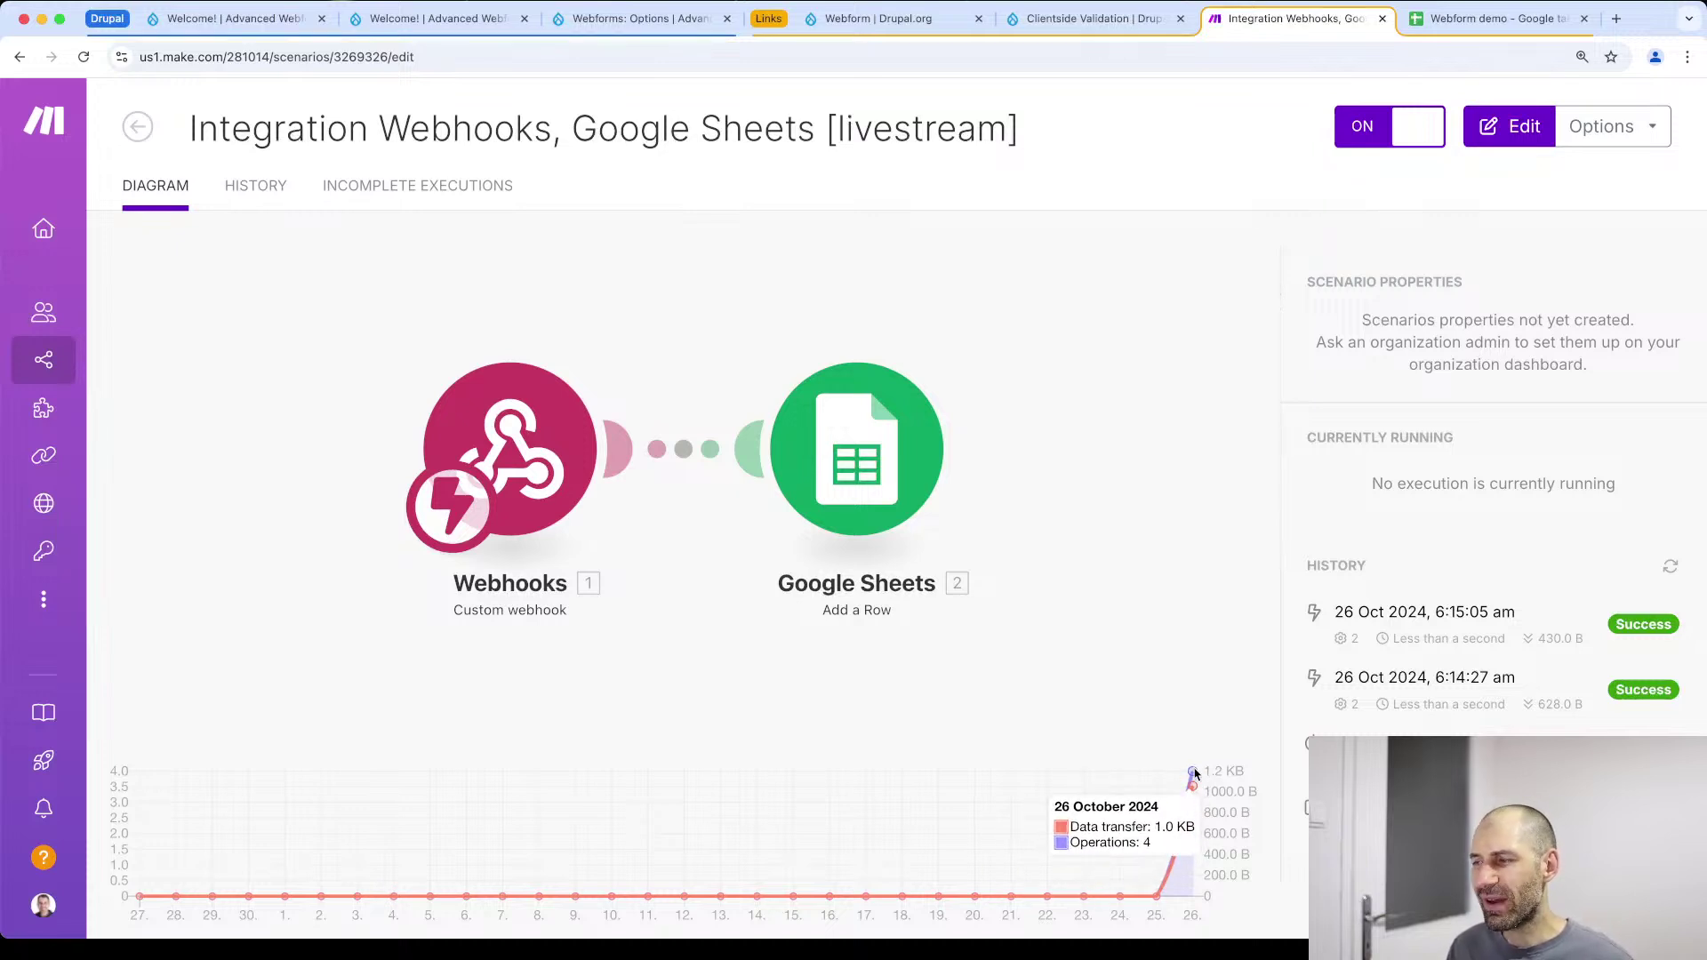
{"action": "left_click", "coordinate": [260, 192]}
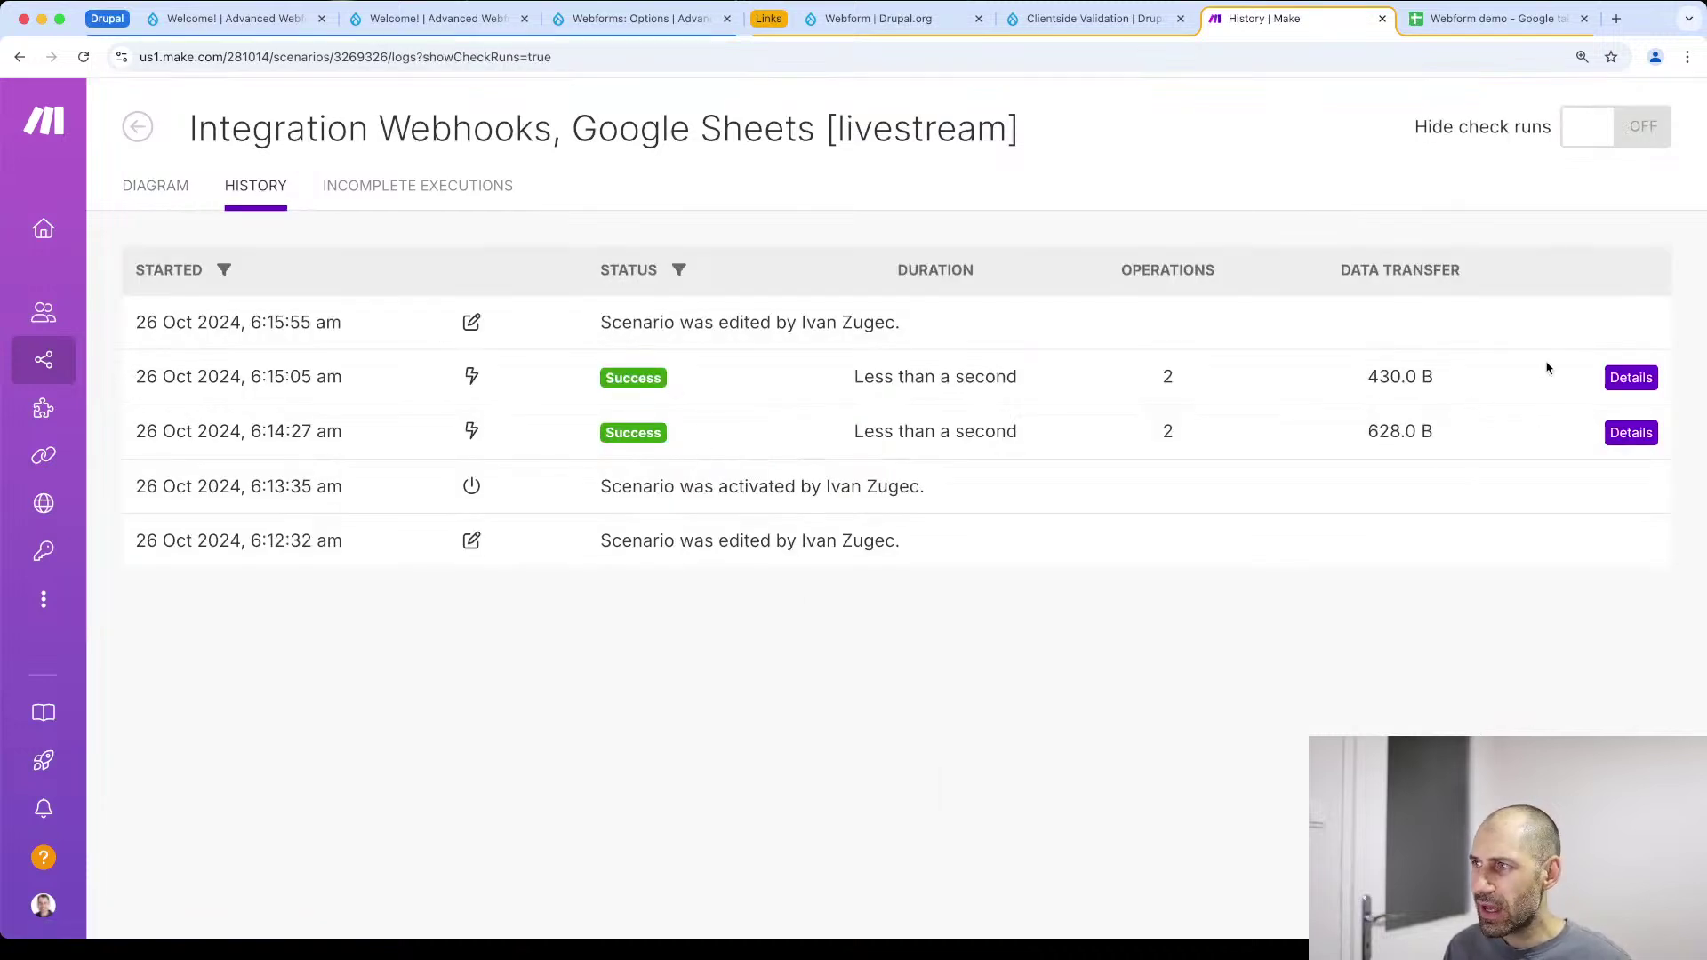
{"action": "left_click", "coordinate": [1630, 376]}
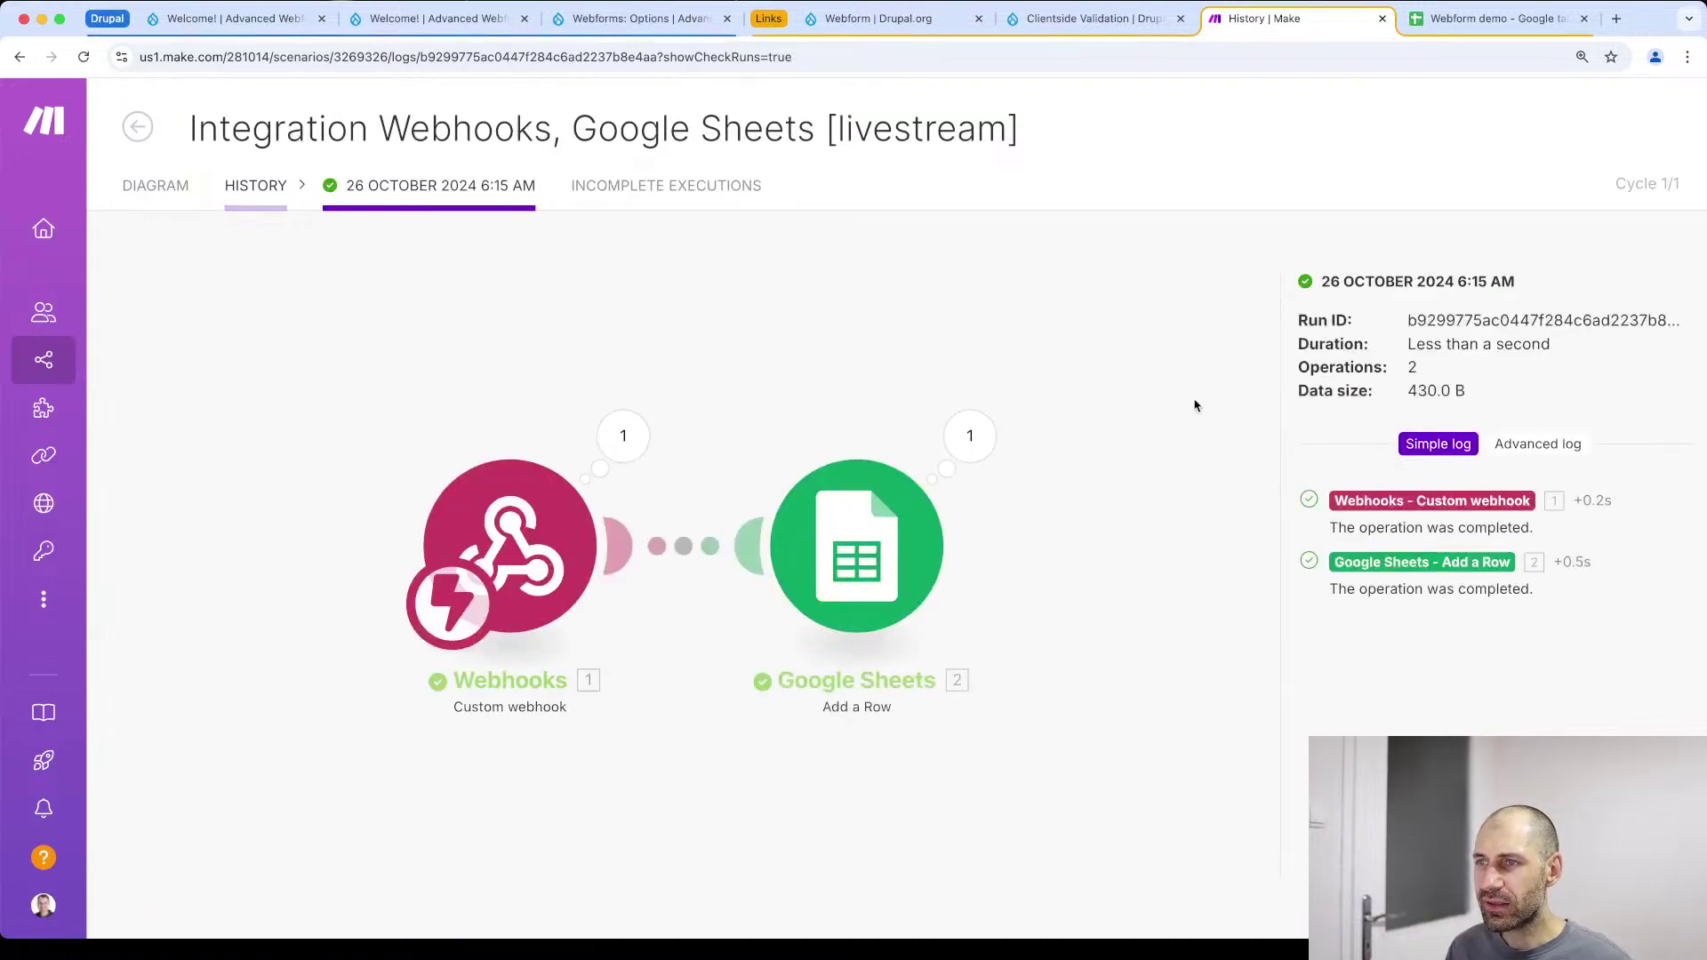
Review the 6:15 run's Webhooks, Google Sheets and Add a Row logs, then go back to History
{"action": "left_click", "coordinate": [561, 535]}
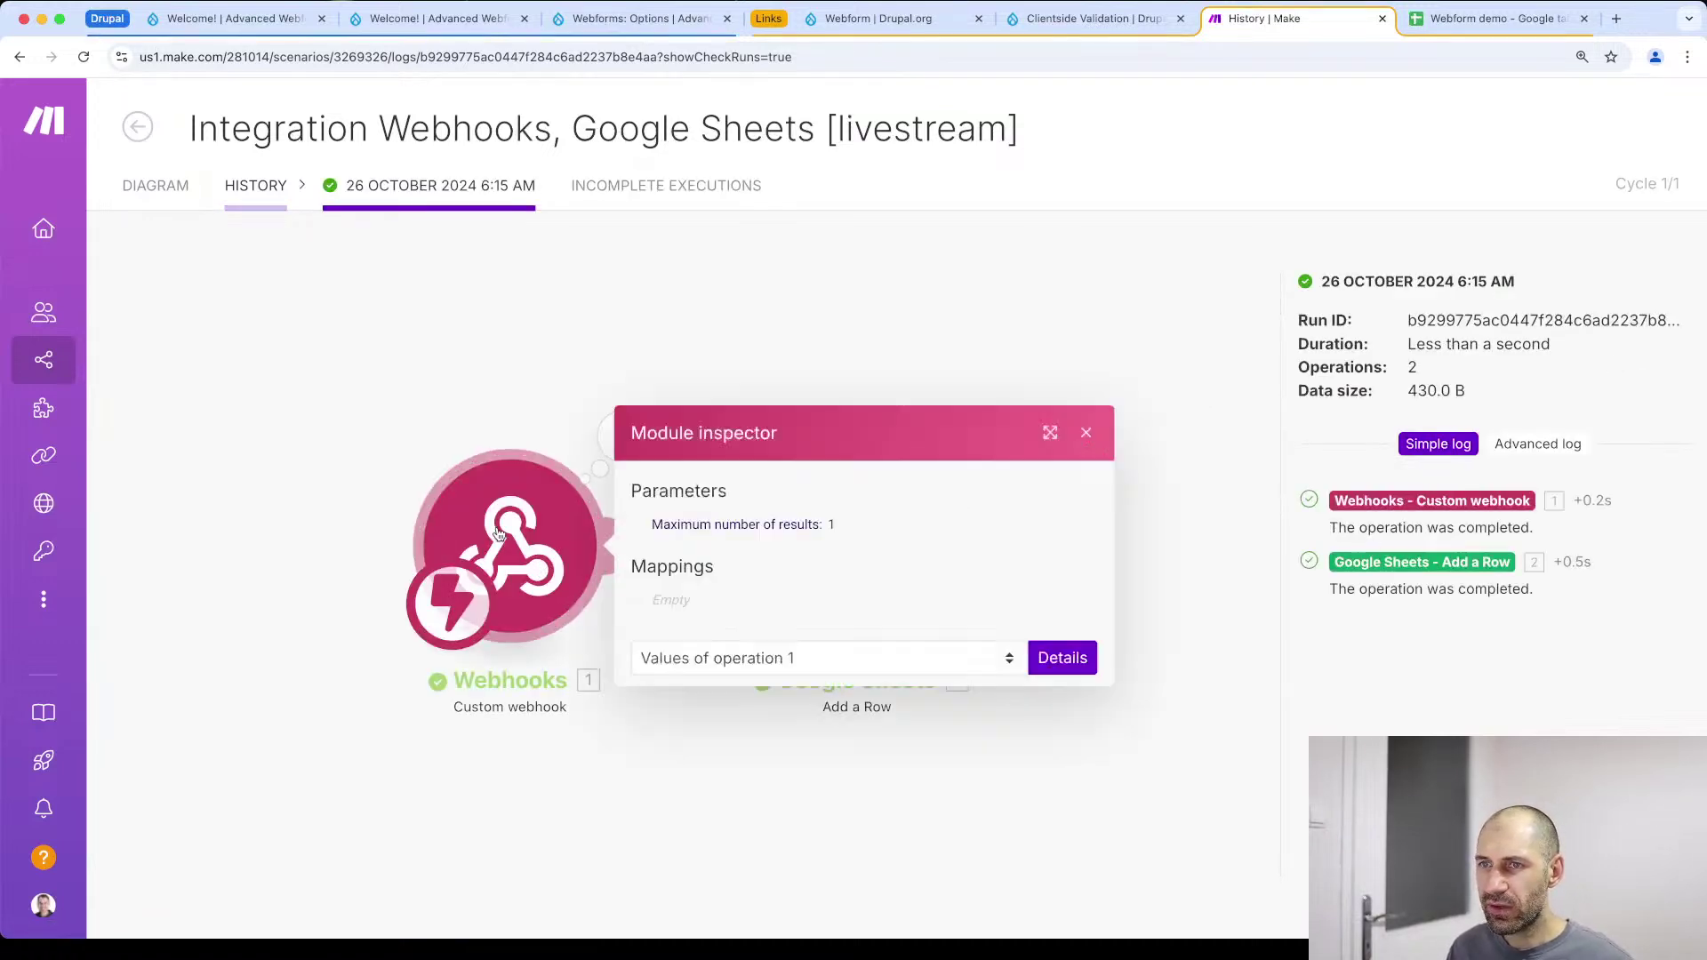
{"action": "left_click", "coordinate": [1220, 530]}
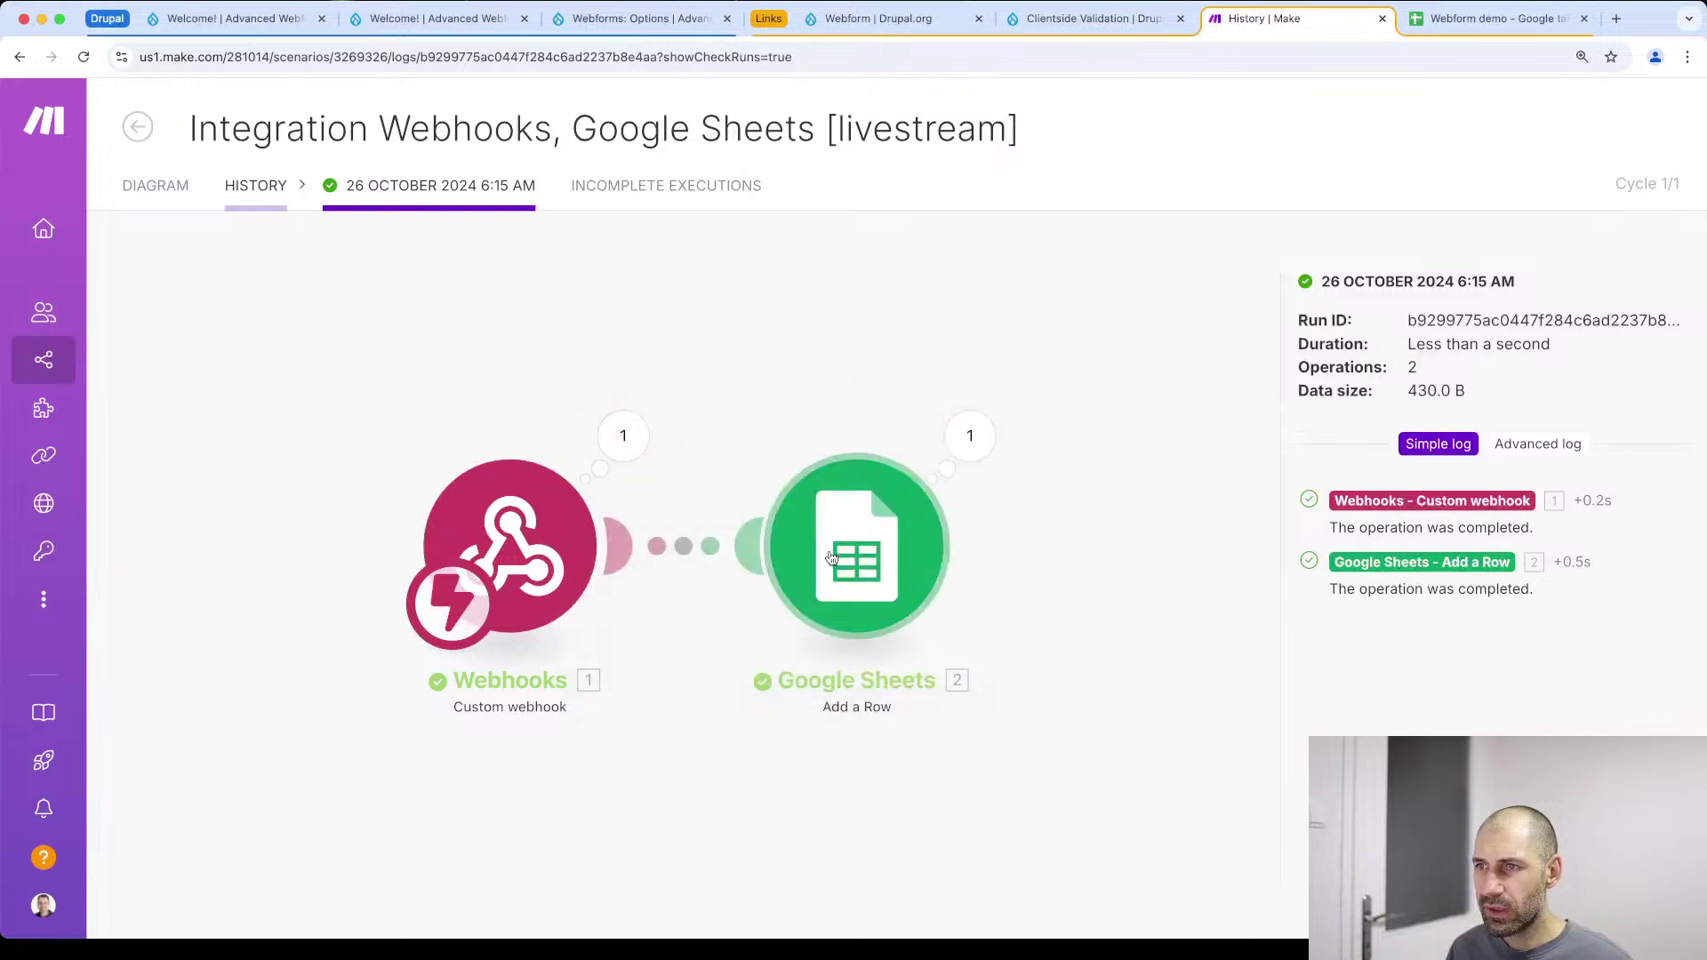
{"action": "left_click", "coordinate": [833, 556]}
{"action": "left_click", "coordinate": [911, 354]}
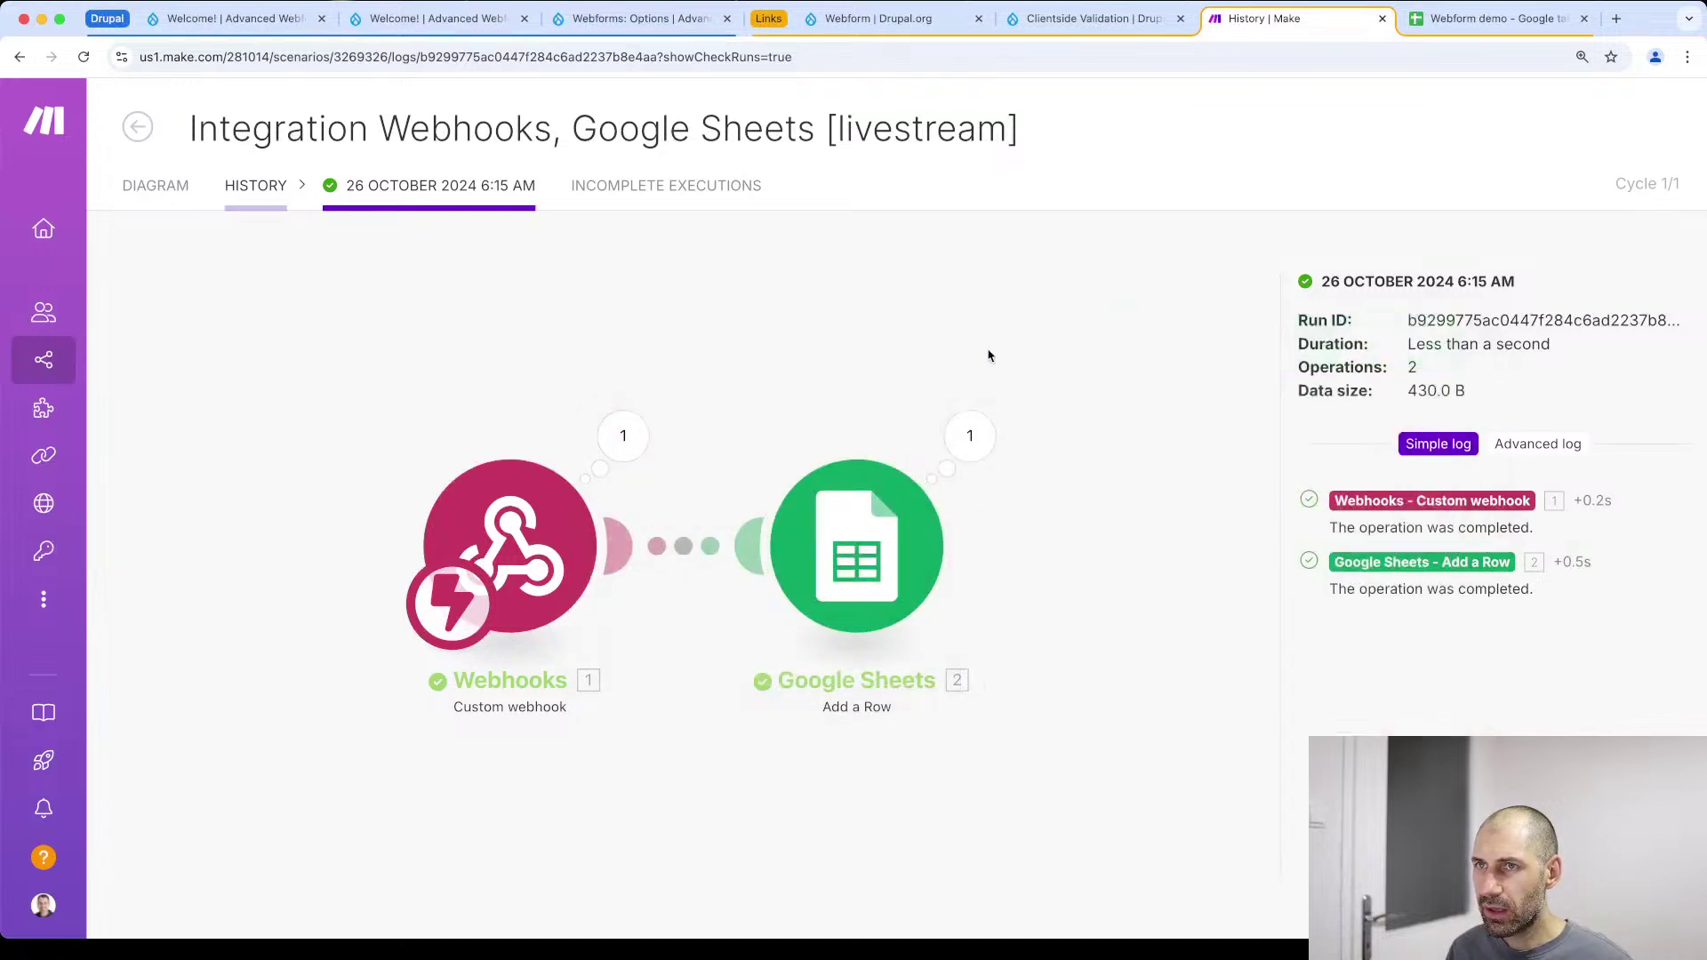
{"action": "left_click", "coordinate": [1422, 562]}
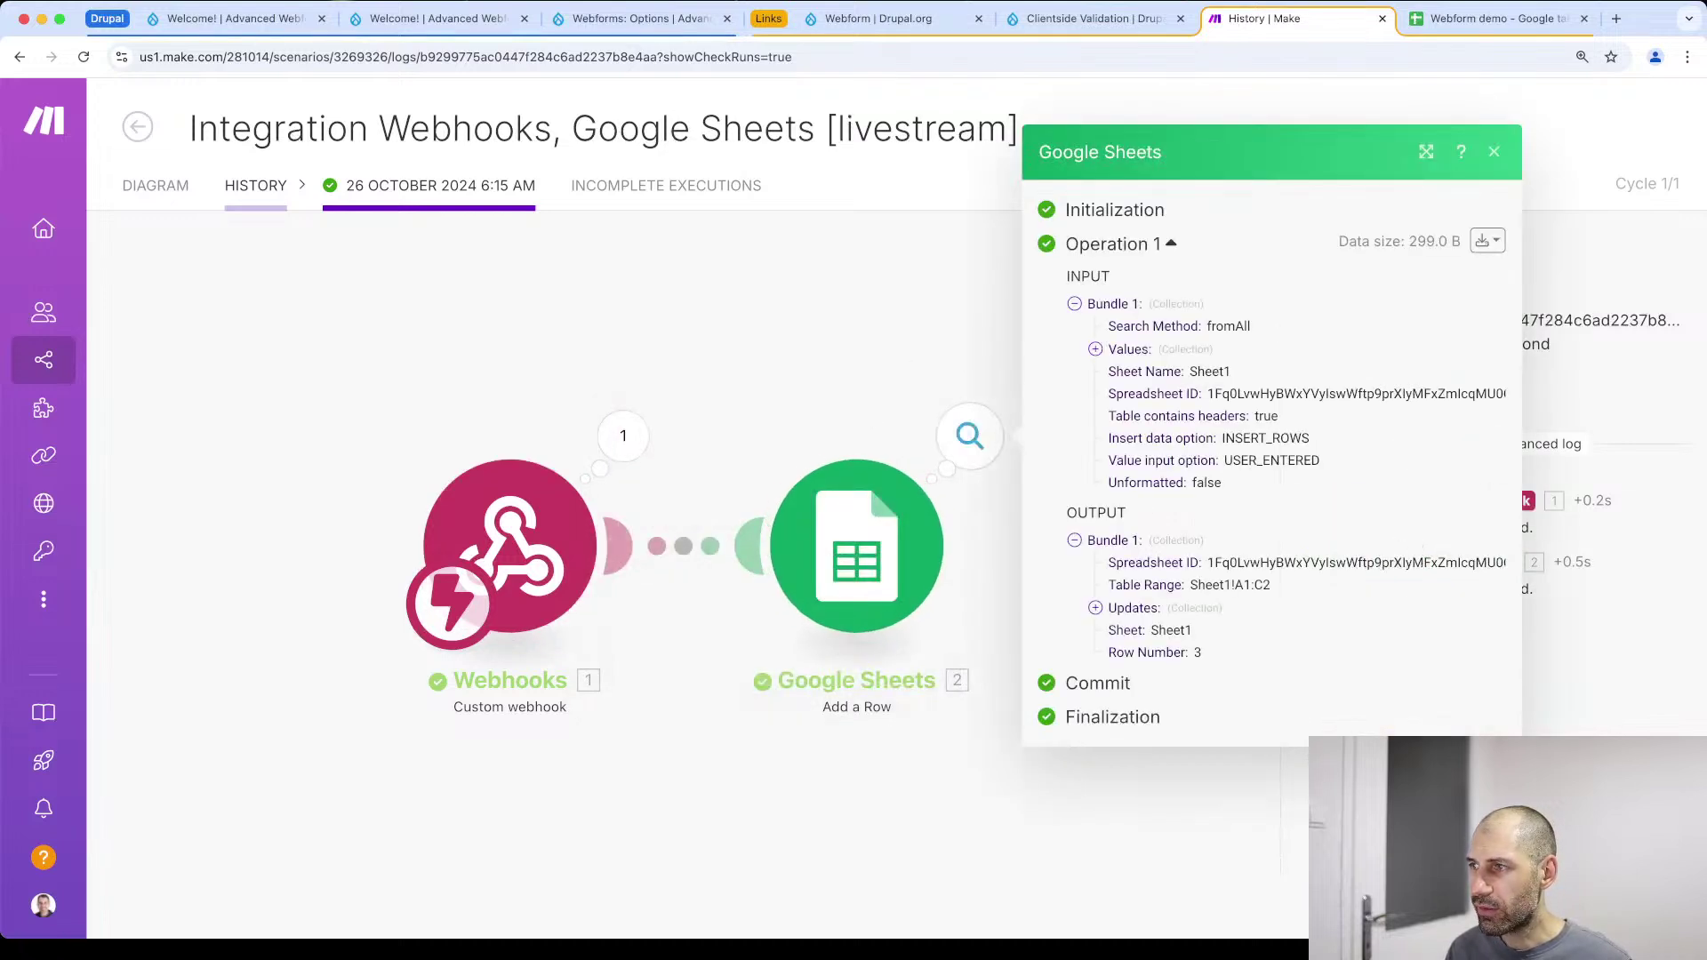
{"action": "left_click", "coordinate": [716, 378]}
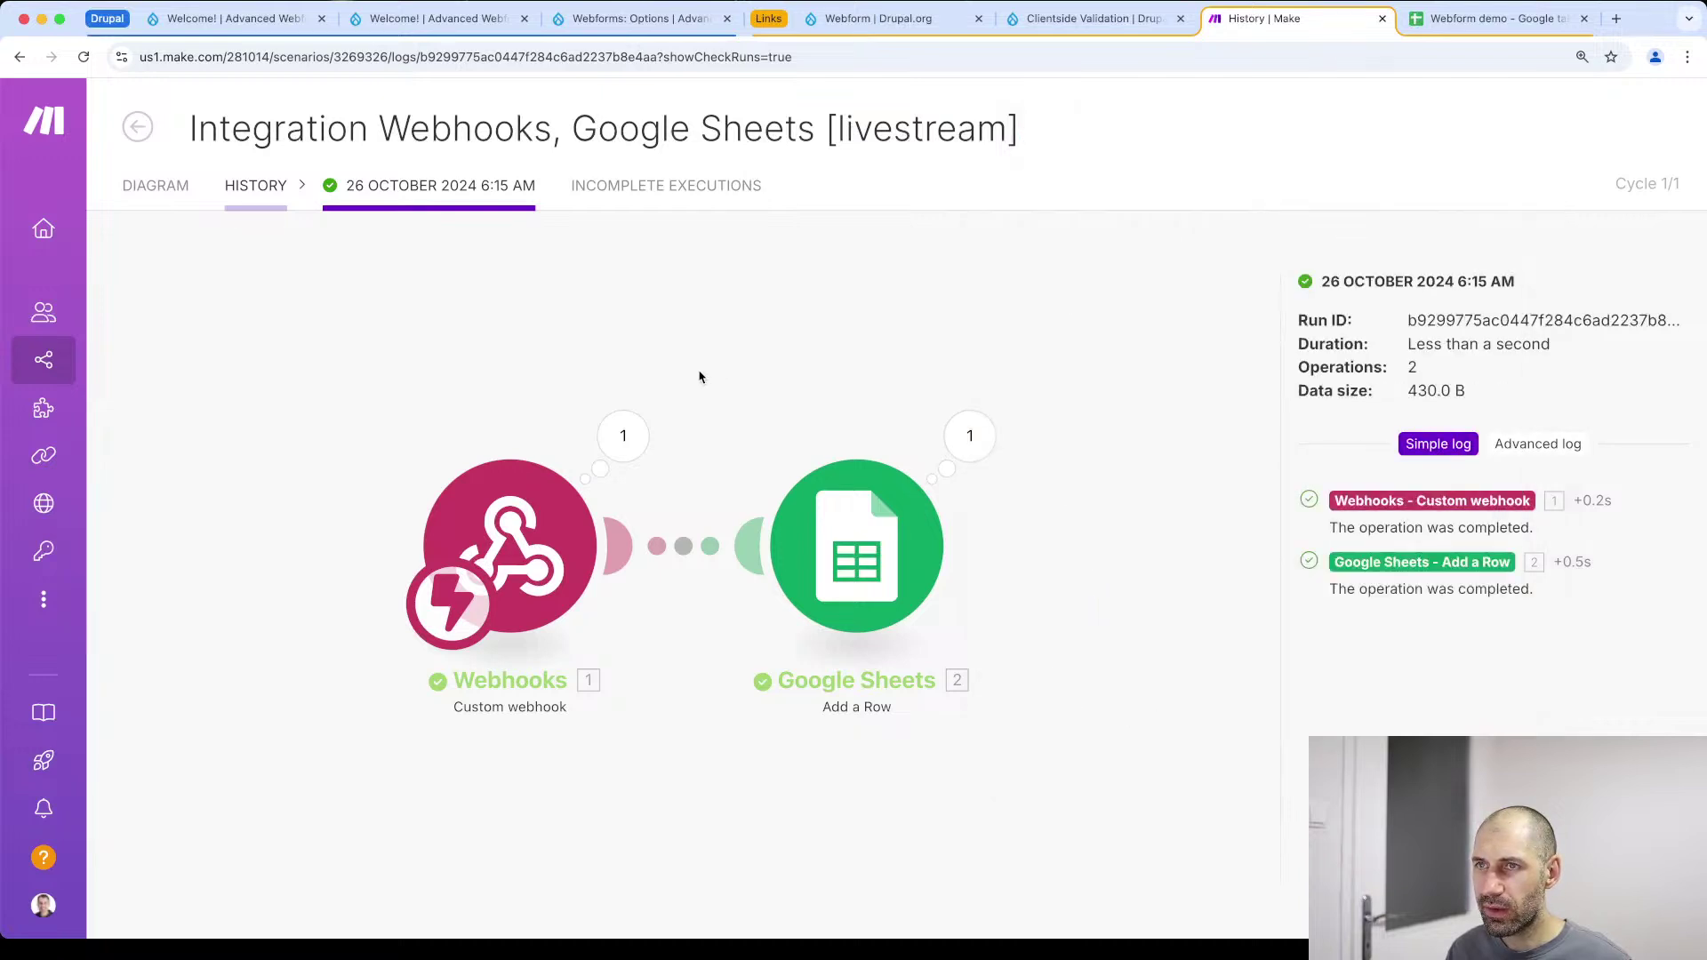
{"action": "left_click", "coordinate": [258, 184]}
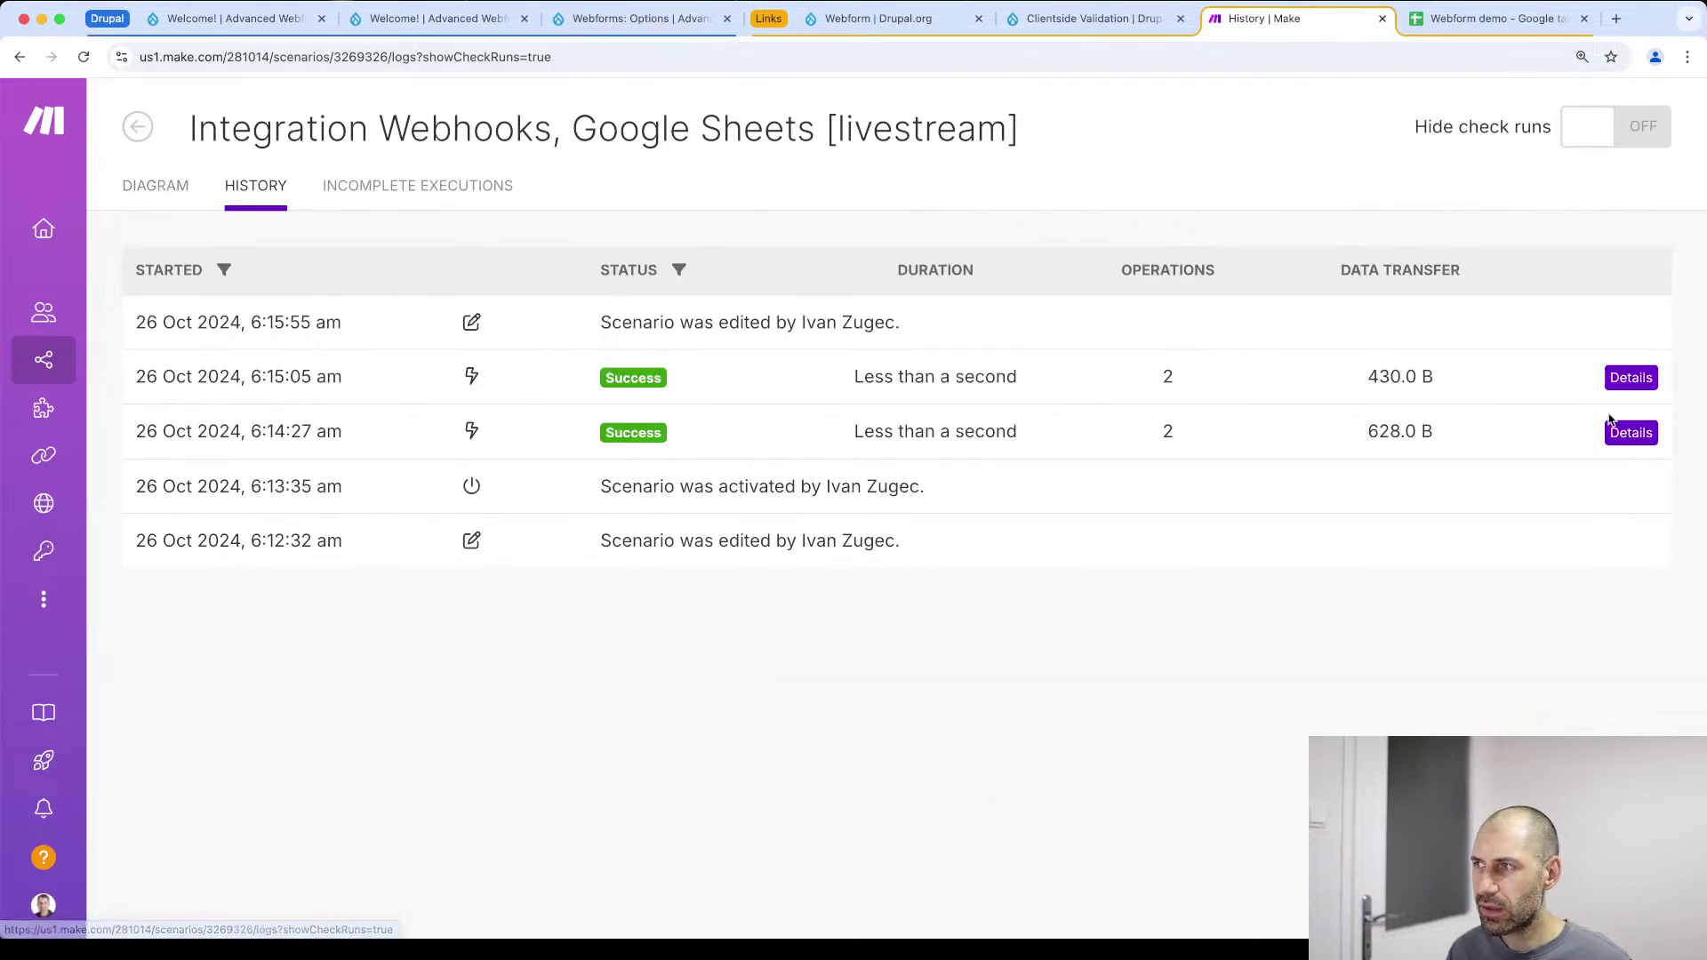
Open the 6:14:27 run, view the webhook data with work_experience expanded, then the Sheets operation
{"action": "left_click", "coordinate": [1631, 432]}
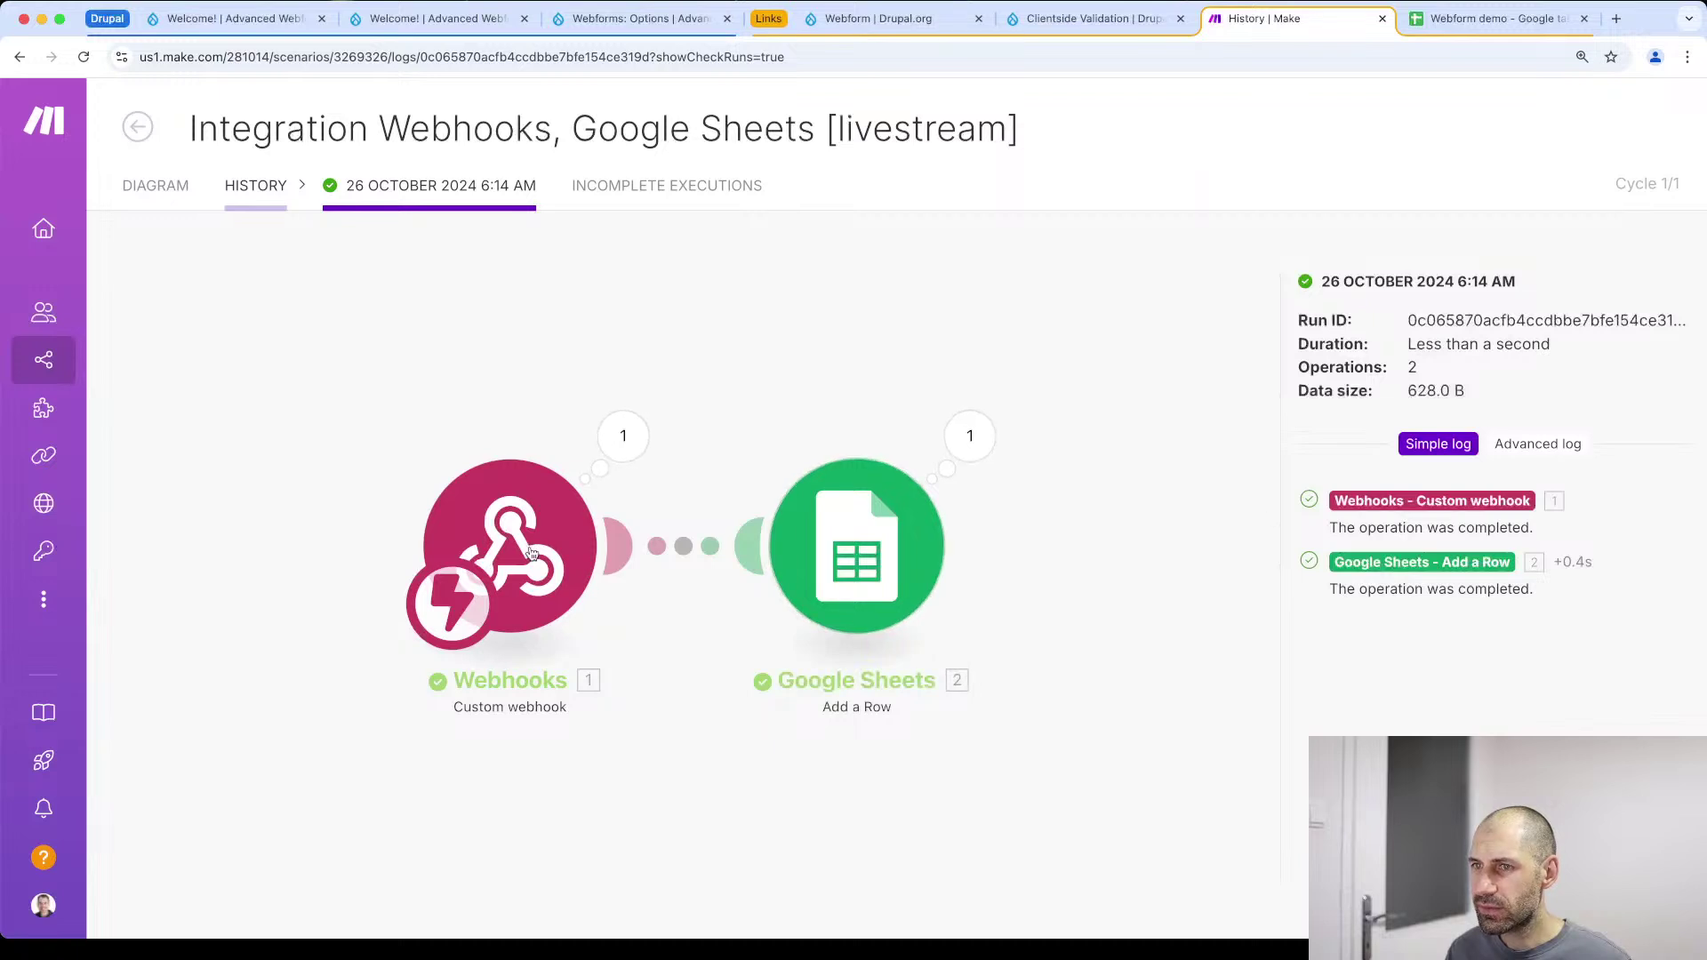
{"action": "left_click", "coordinate": [558, 552]}
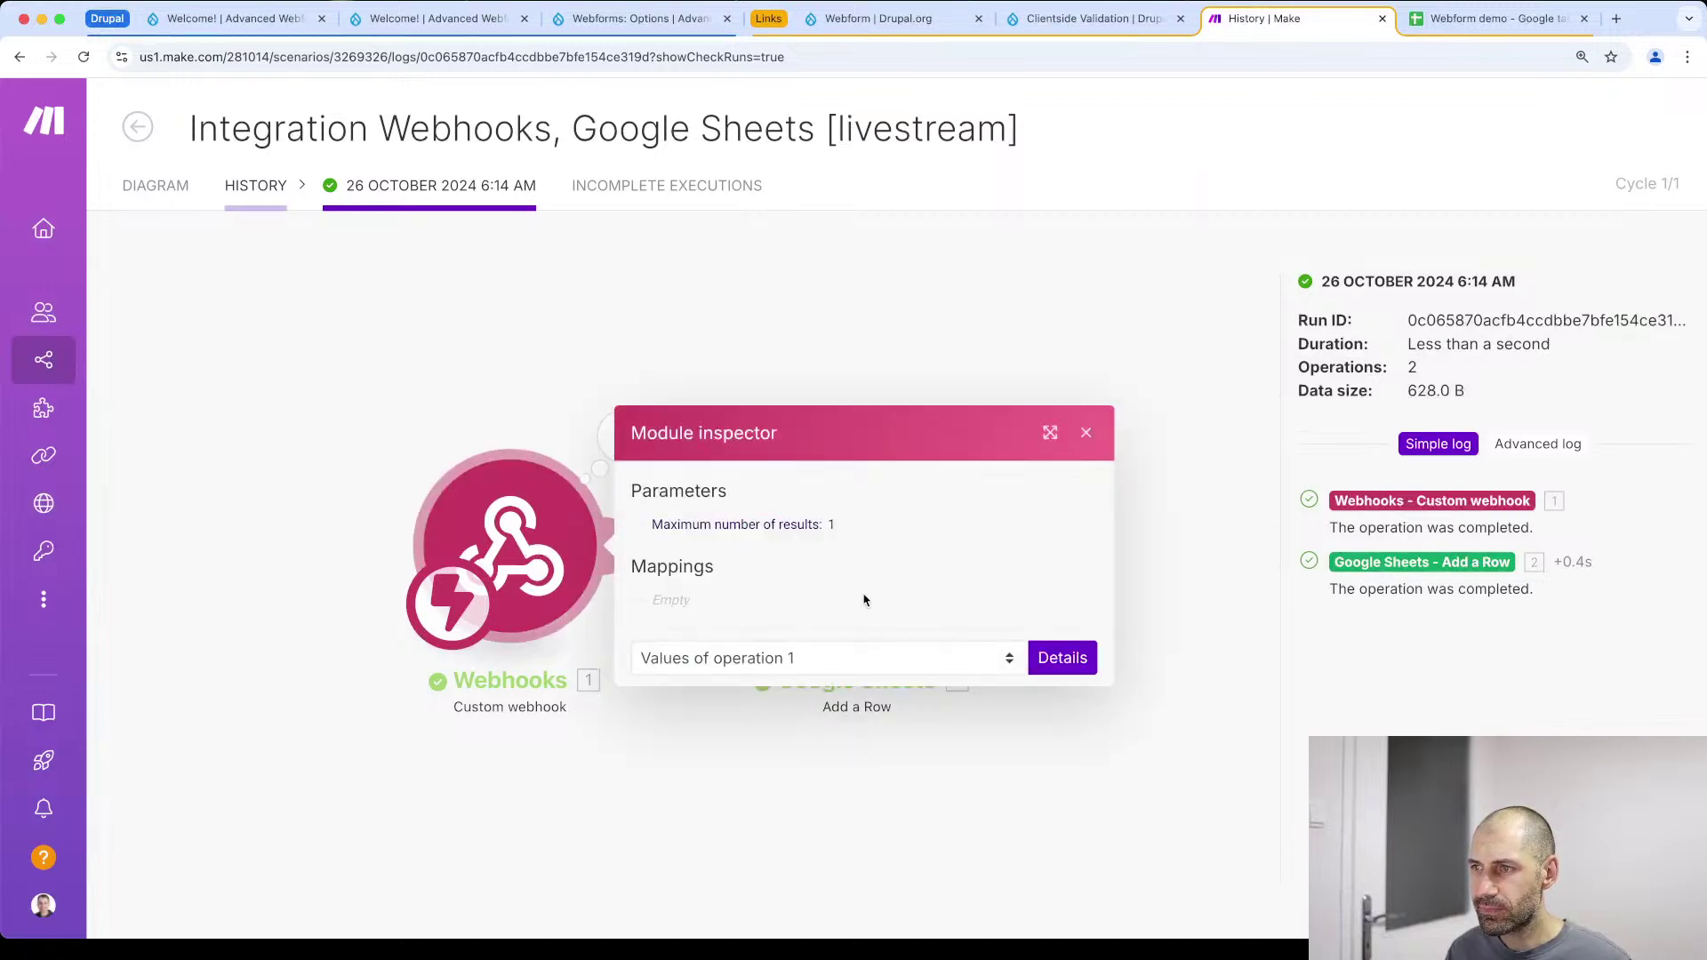
{"action": "left_click", "coordinate": [1415, 511]}
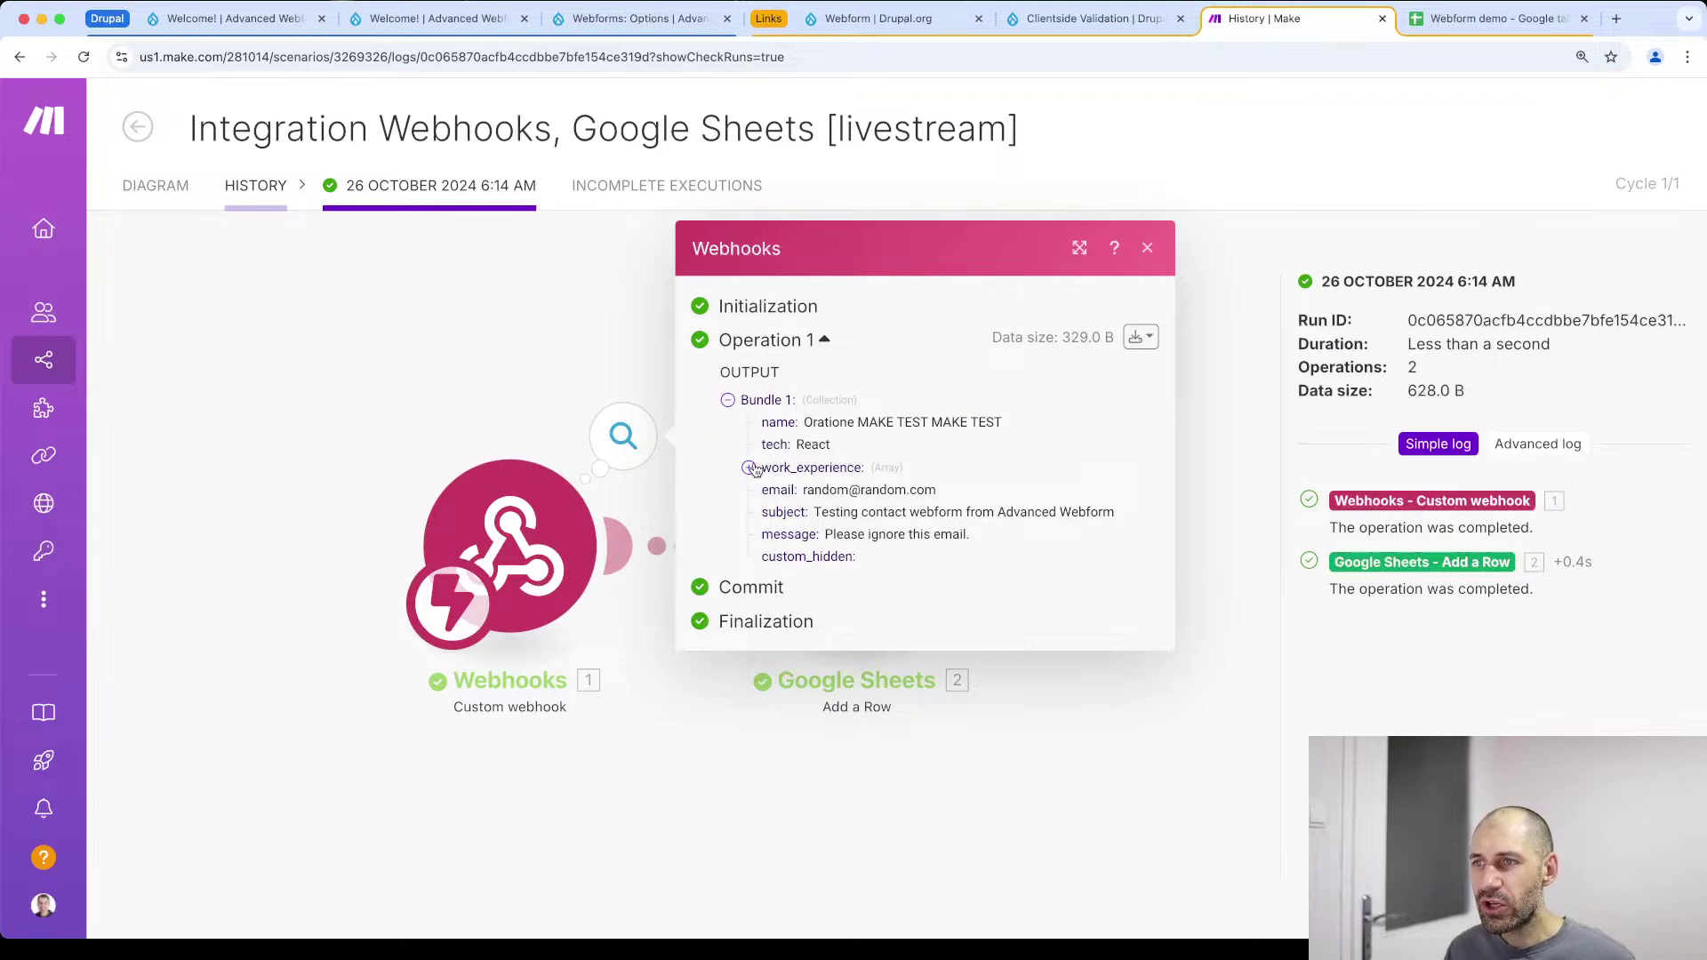
{"action": "left_click", "coordinate": [750, 468]}
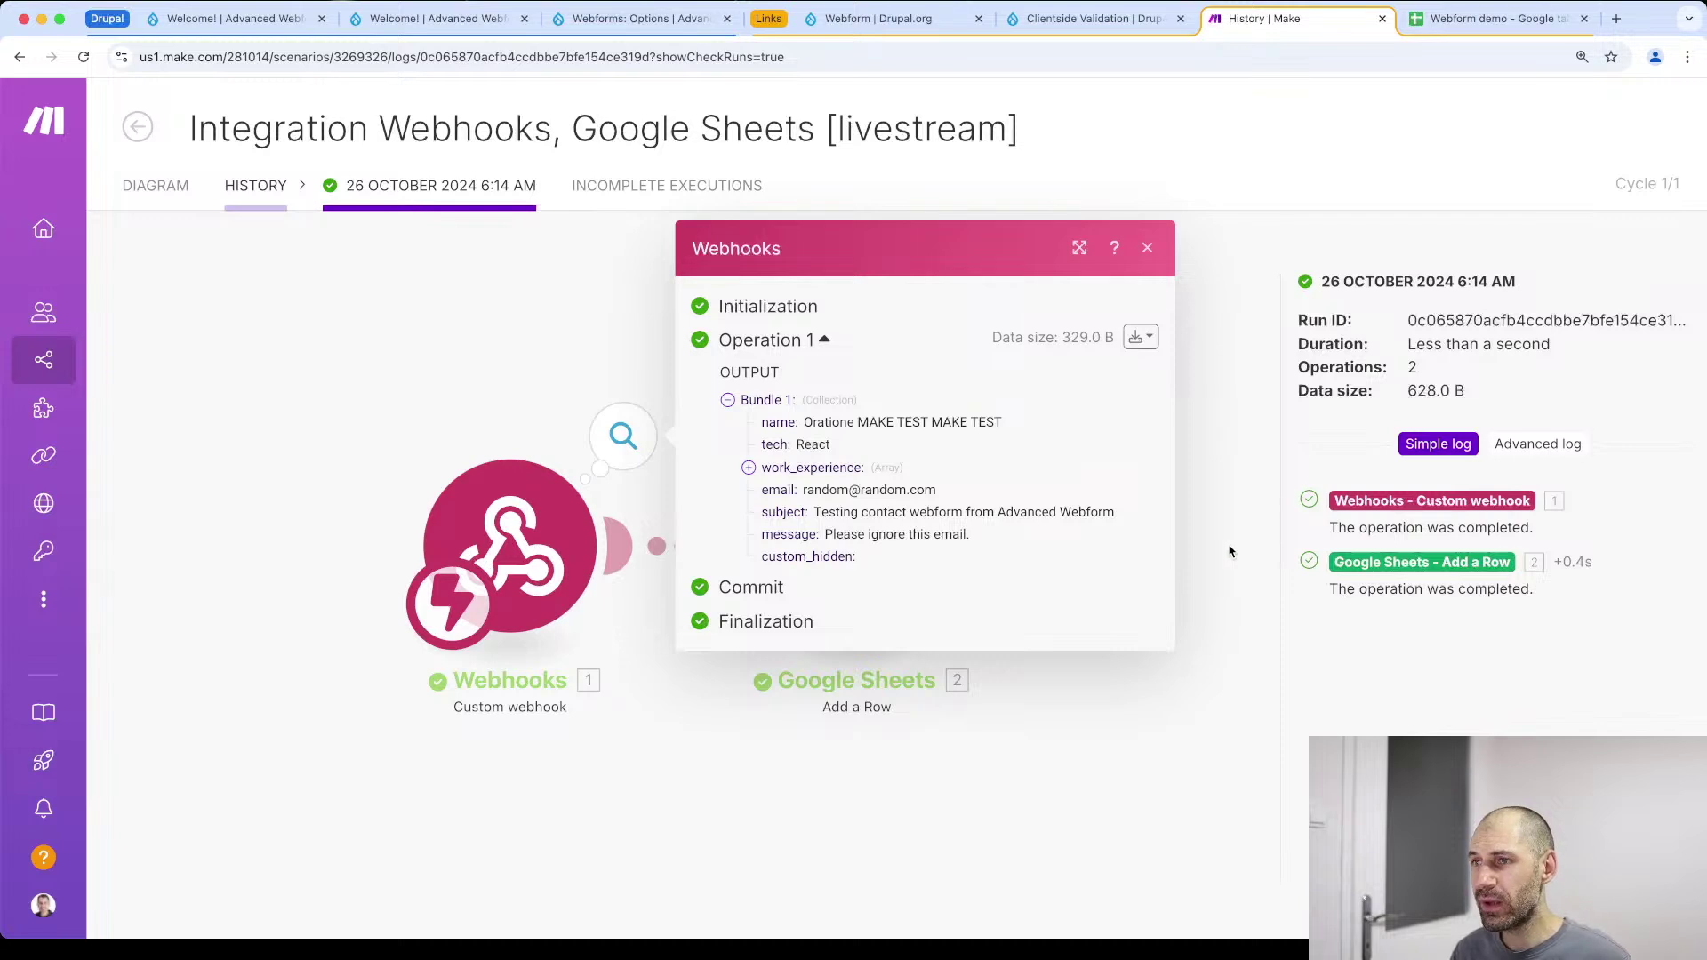
{"action": "left_click", "coordinate": [1413, 564]}
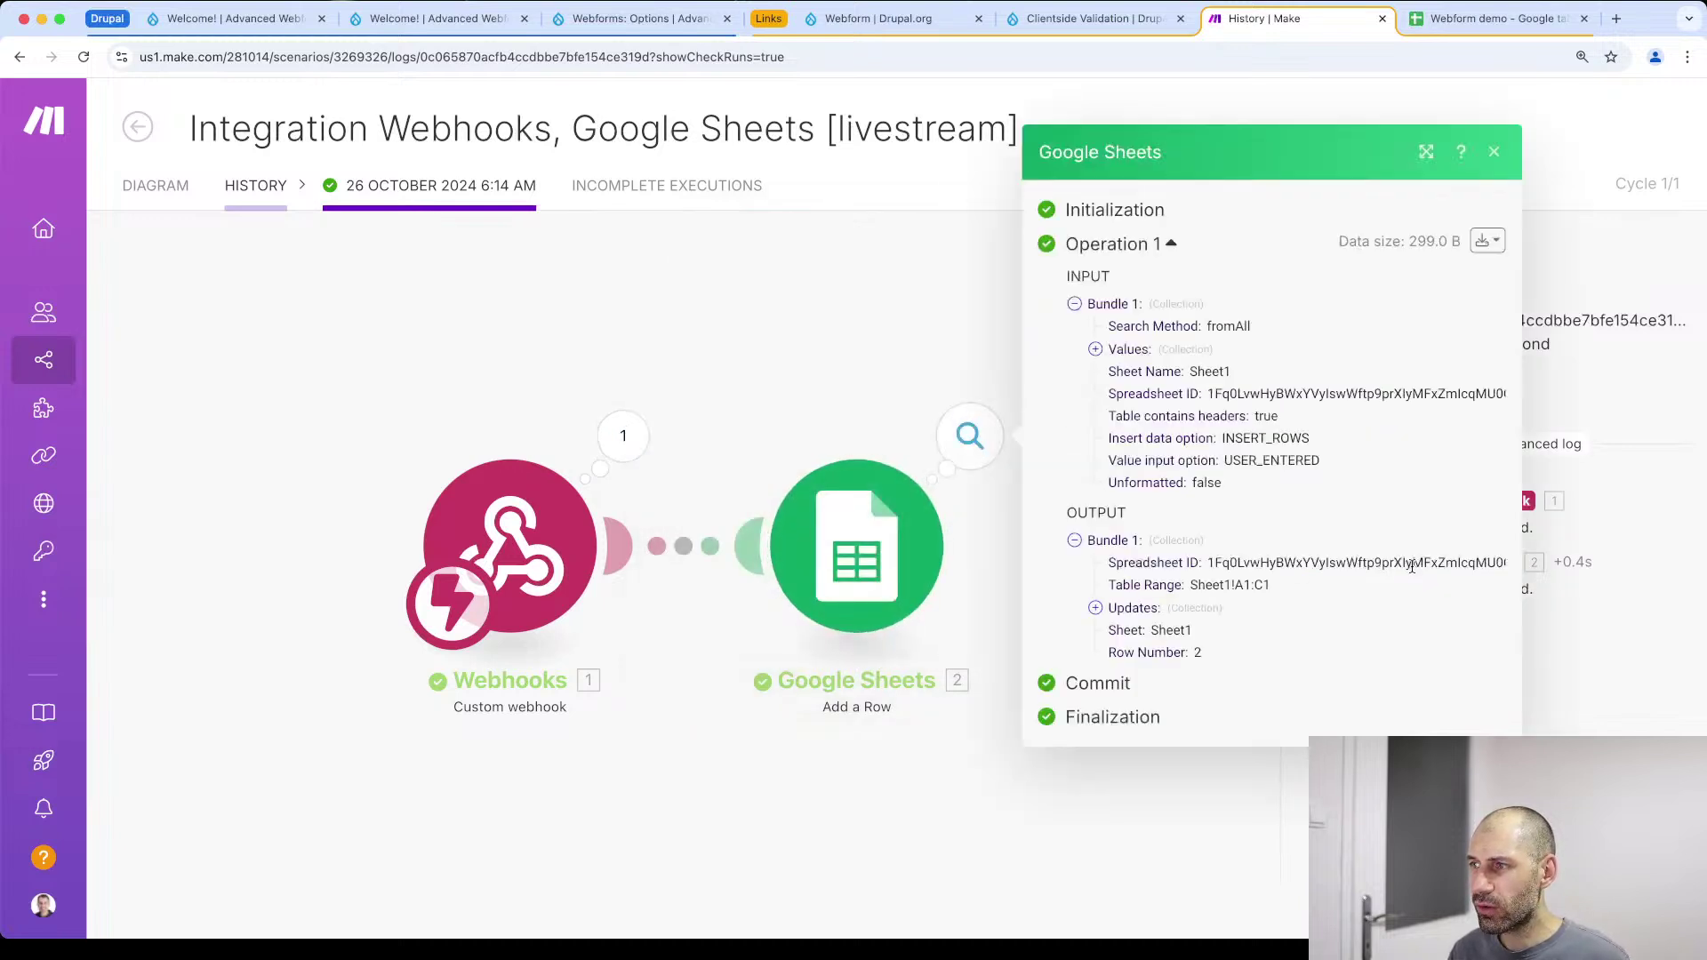
Expand the Sheets output's Values and Updates to confirm Sheet1!A2:D2 was written as row 2
{"action": "left_click", "coordinate": [1096, 349]}
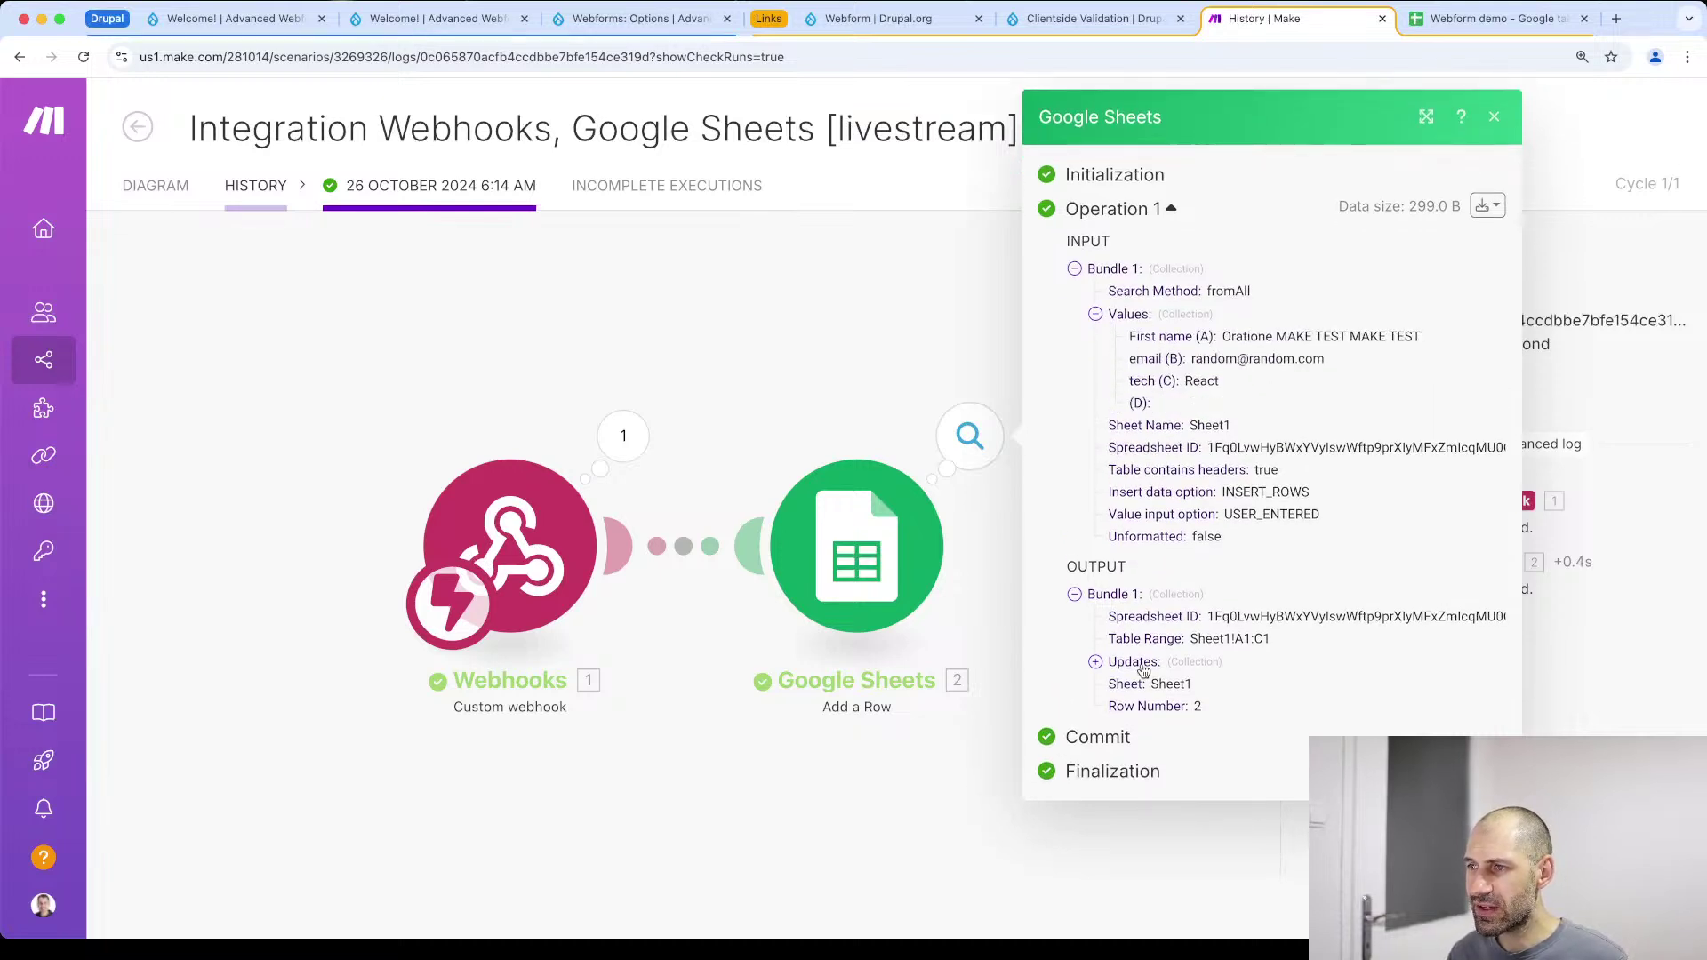
{"action": "left_click", "coordinate": [1095, 662]}
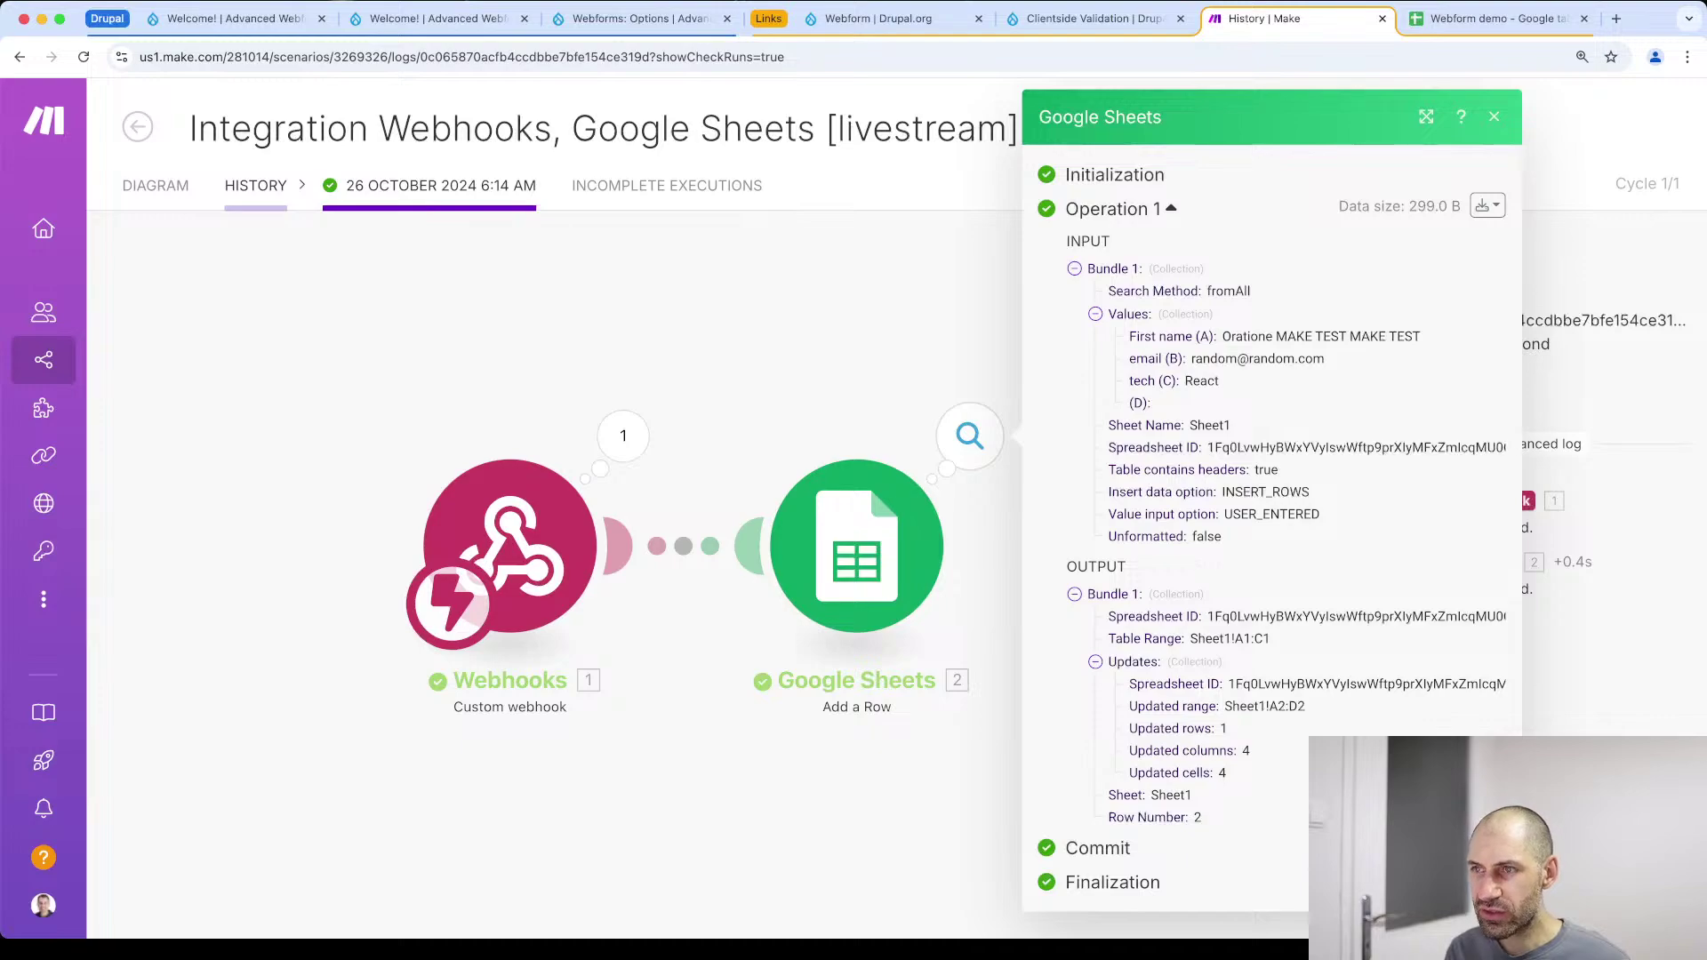
{"action": "left_click", "coordinate": [236, 18]}
Scroll to the top of the Drupal.org Webform page, then return to the Advanced Webform front page
{"action": "left_click", "coordinate": [900, 16]}
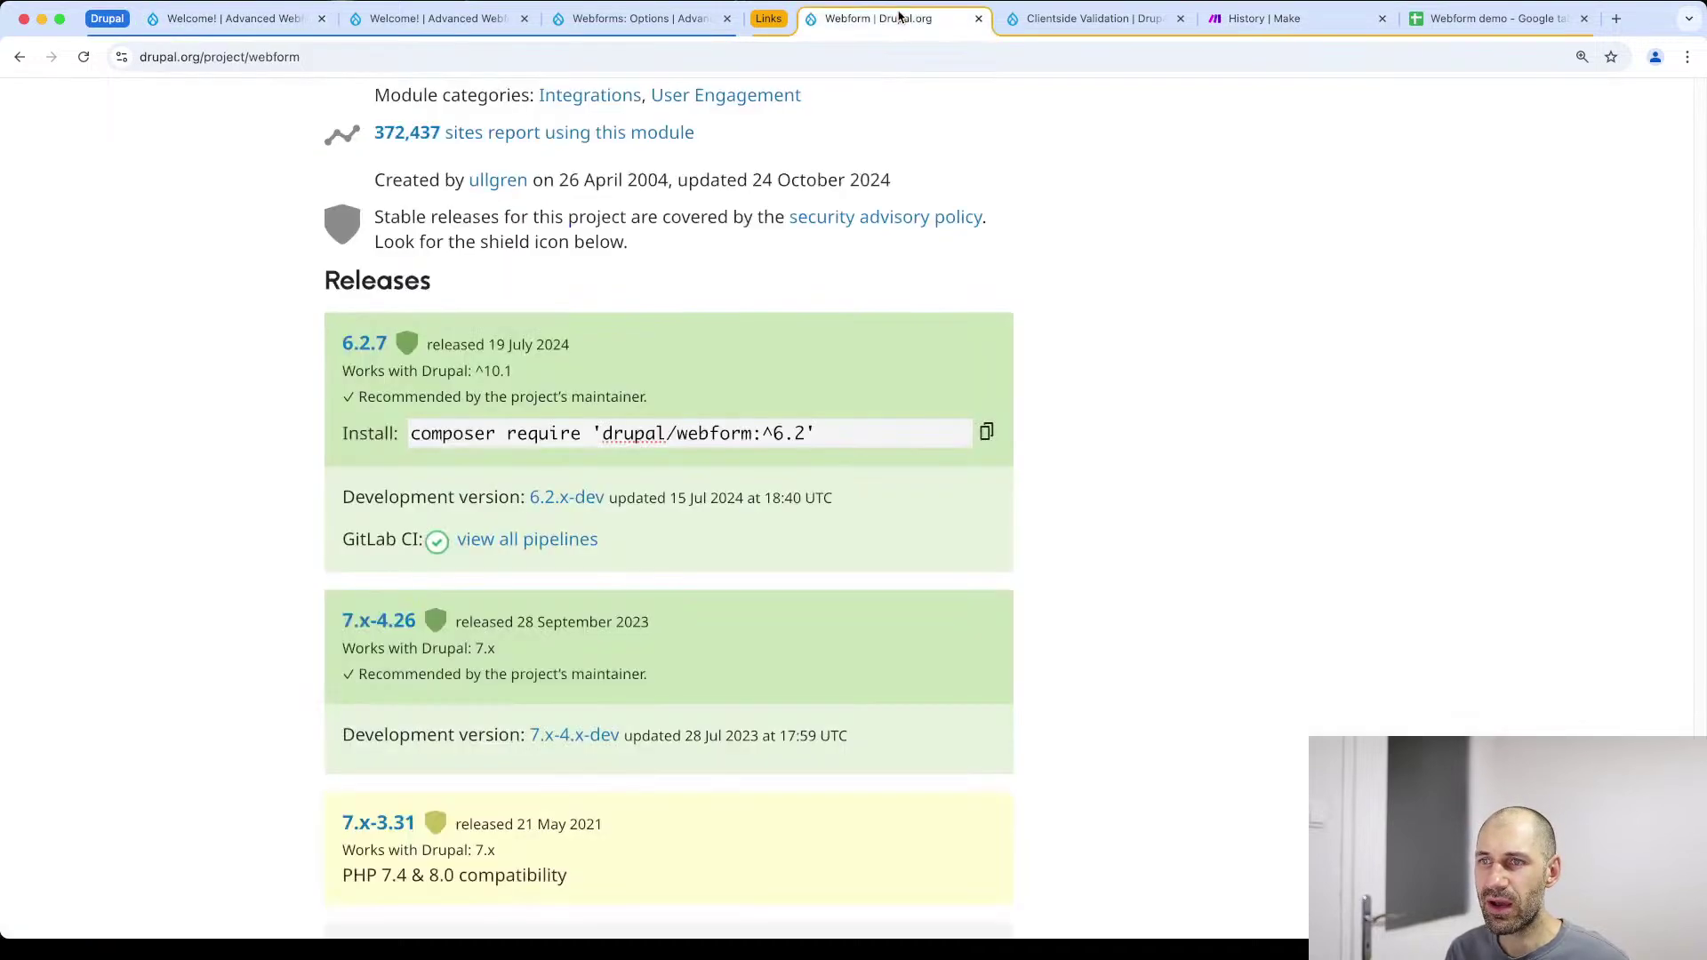
{"action": "scroll", "coordinate": [983, 797], "scroll_direction": "up", "scroll_amount": 20}
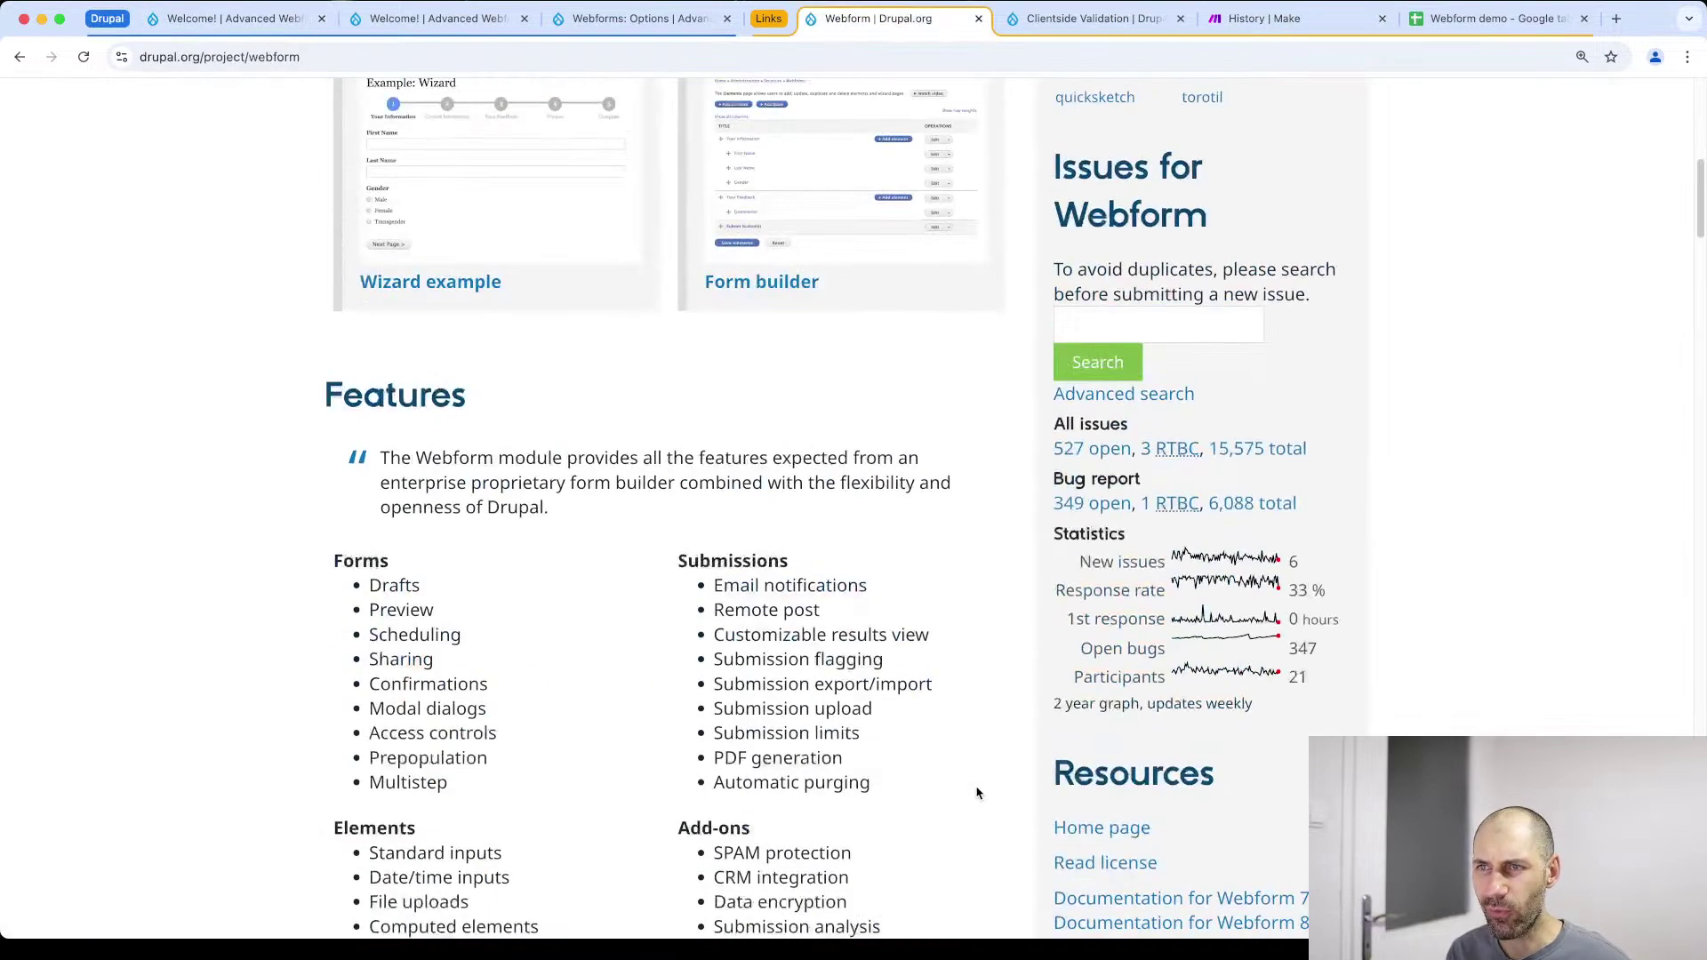
{"action": "scroll", "coordinate": [978, 792], "scroll_direction": "up", "scroll_amount": 10}
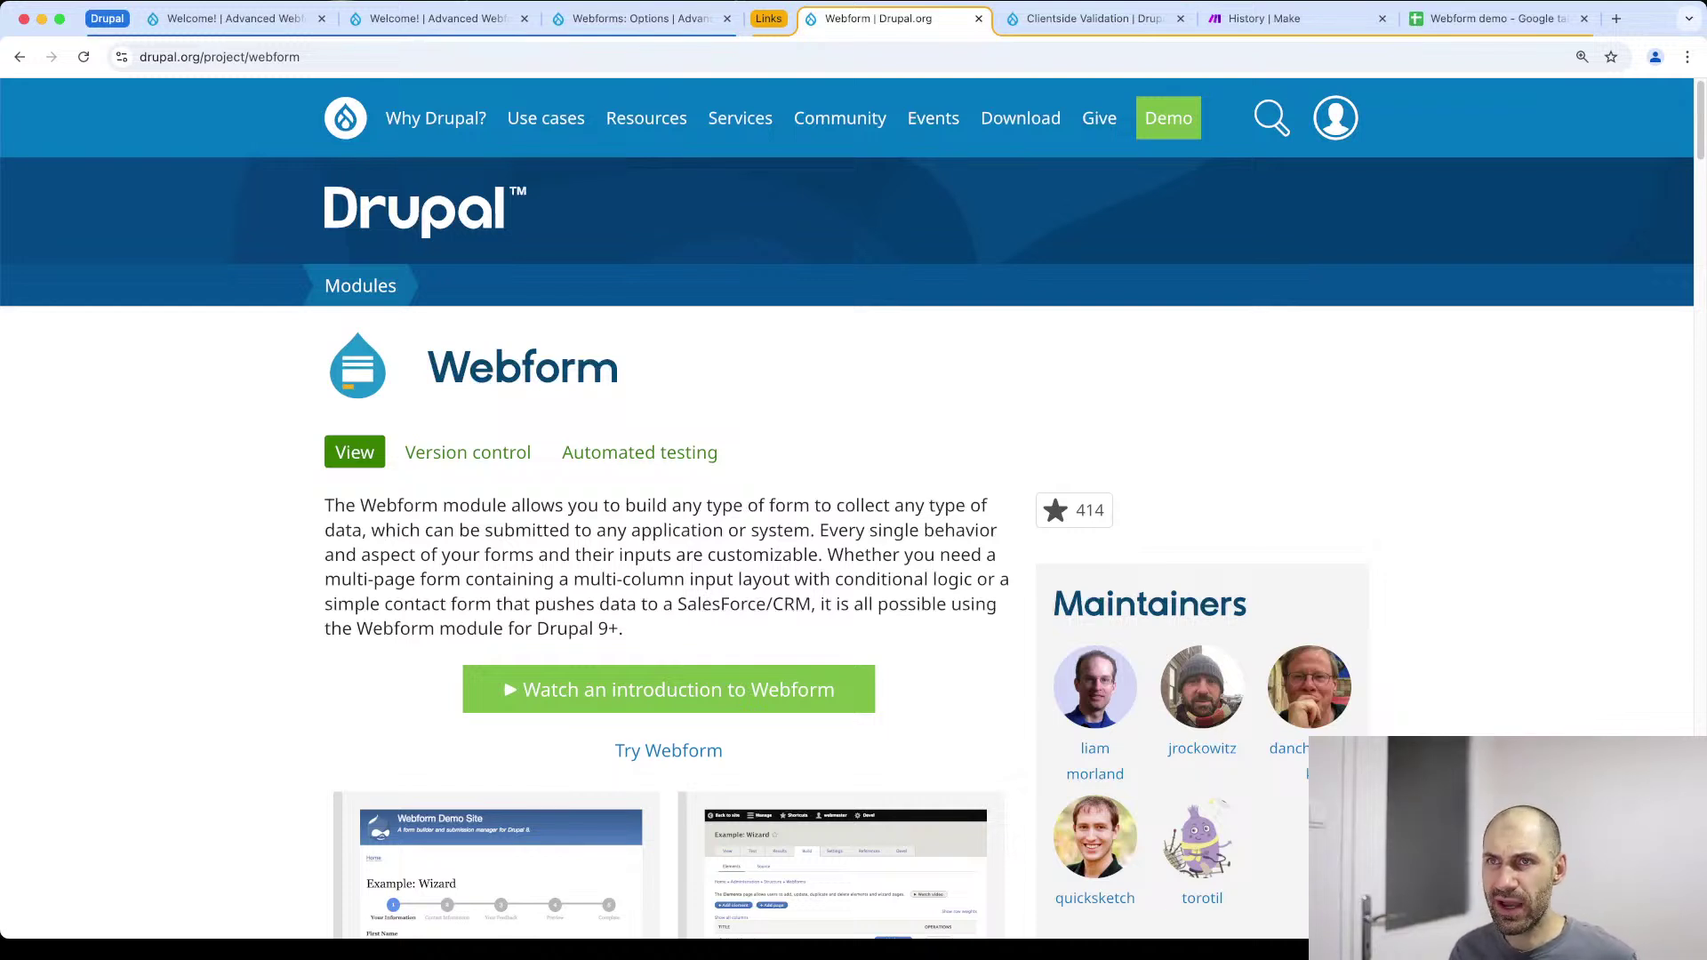
{"action": "left_click", "coordinate": [200, 27]}
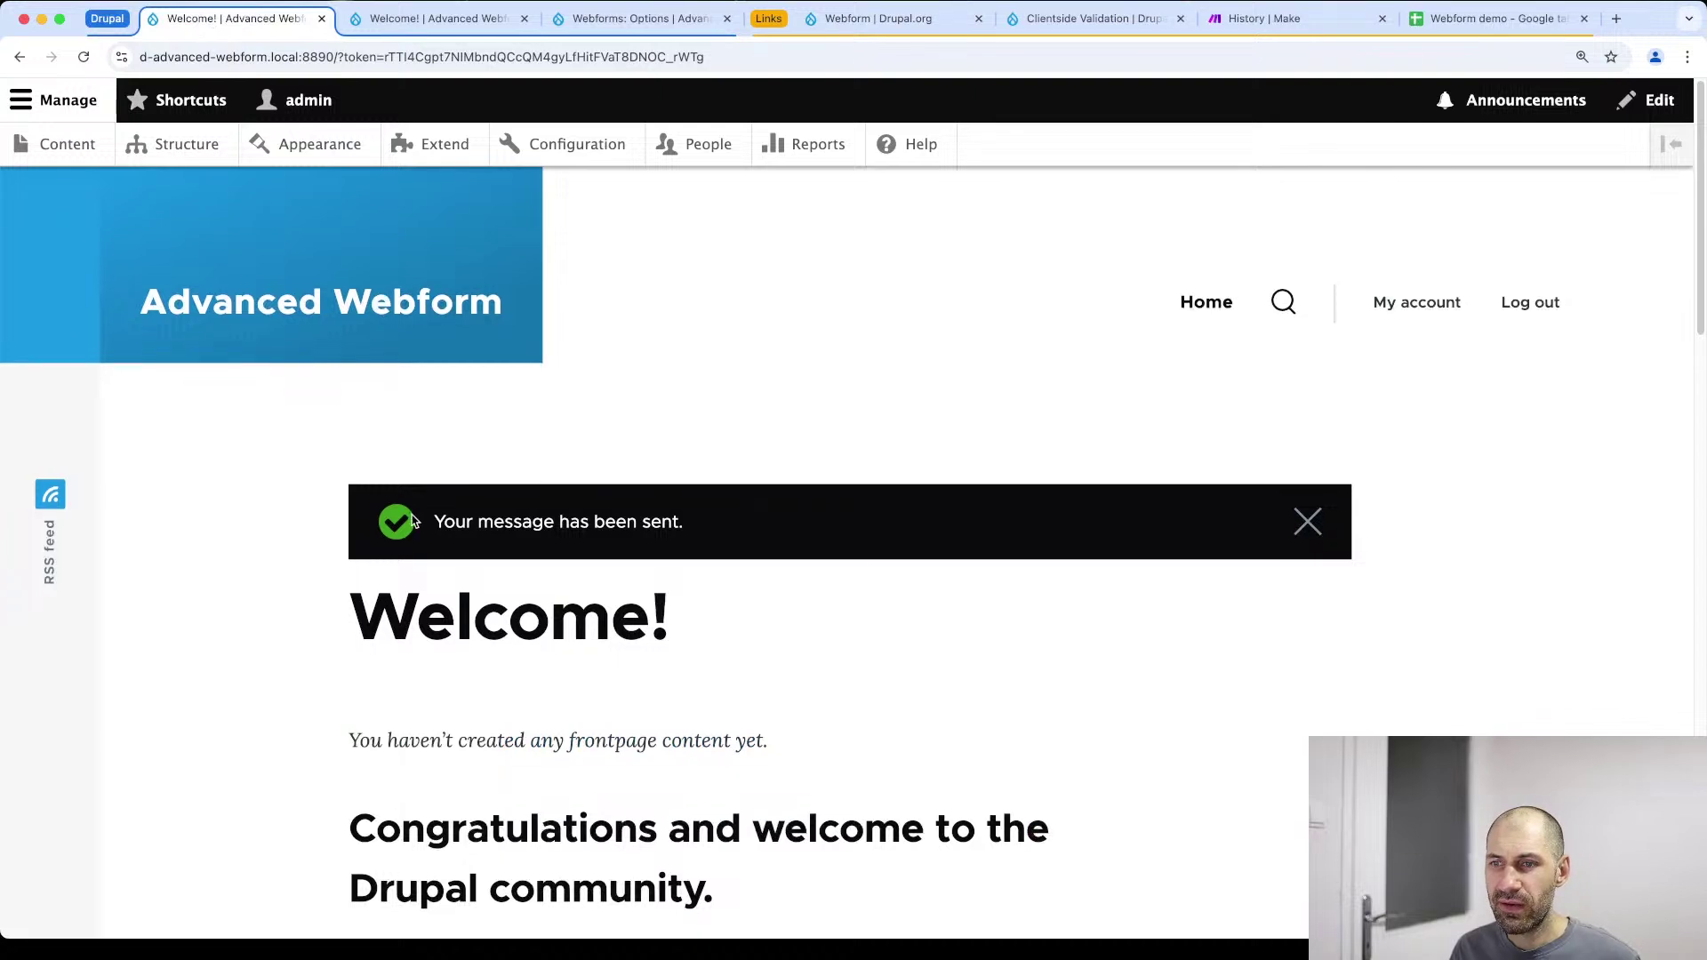
Reload the test webform page and advance through the email, subject and message steps
{"action": "key", "text": "super+bracketleft"}
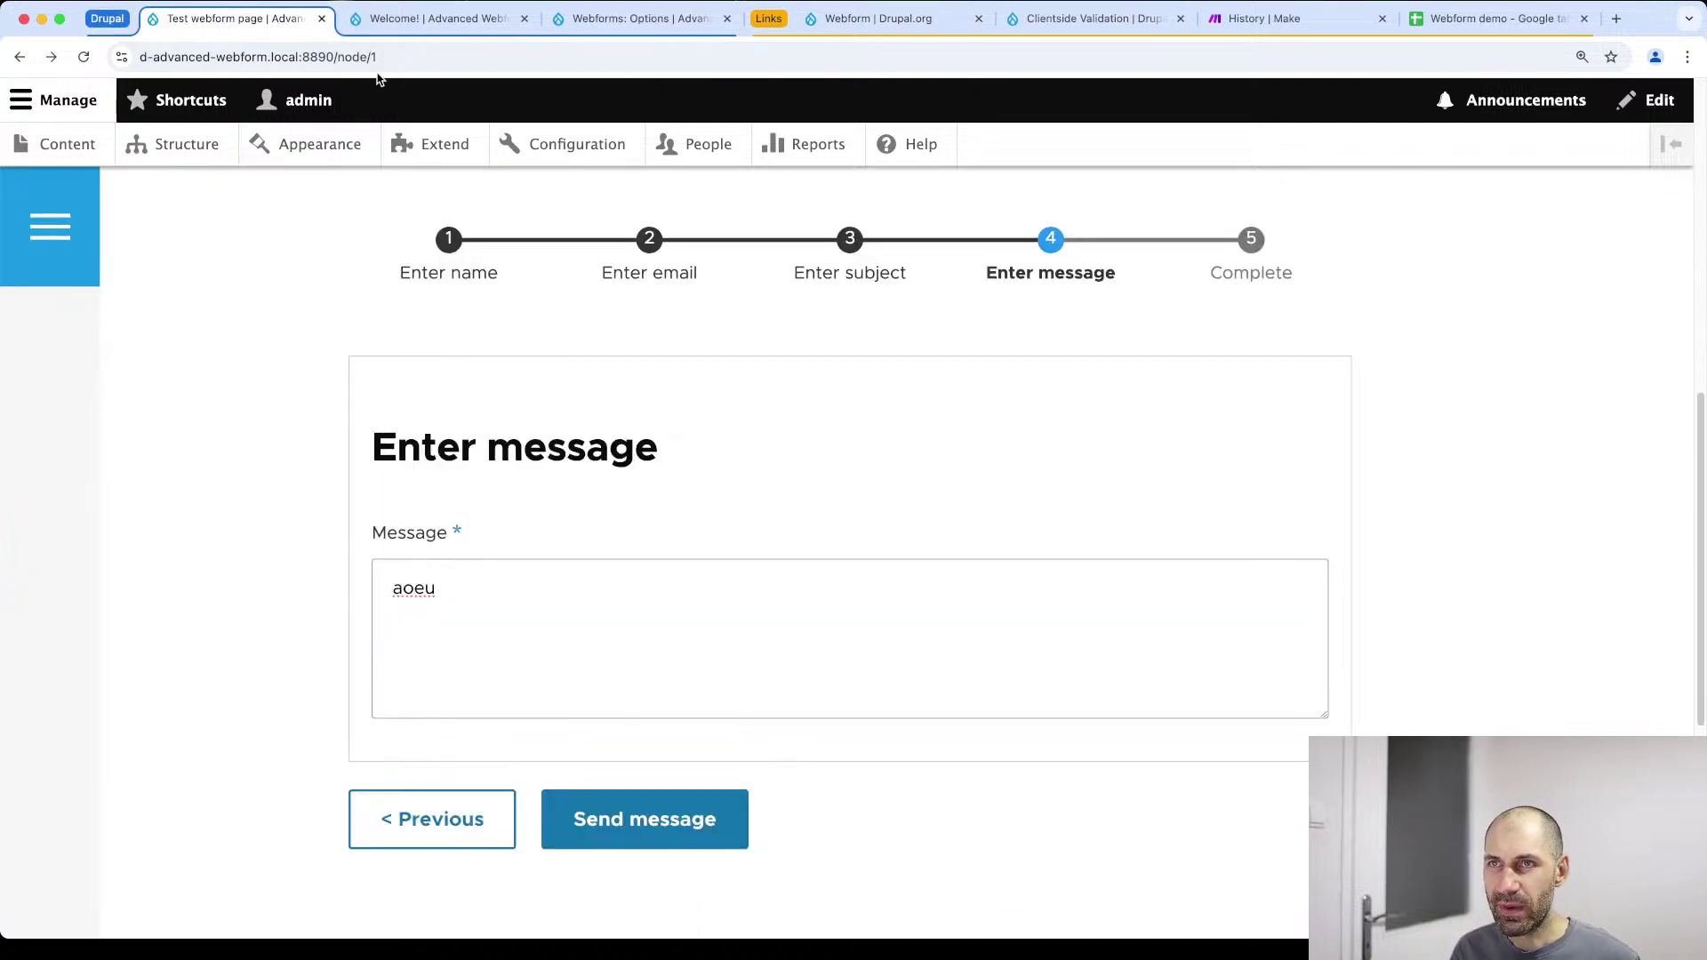
{"action": "left_click", "coordinate": [383, 59]}
{"action": "key", "text": "Return"}
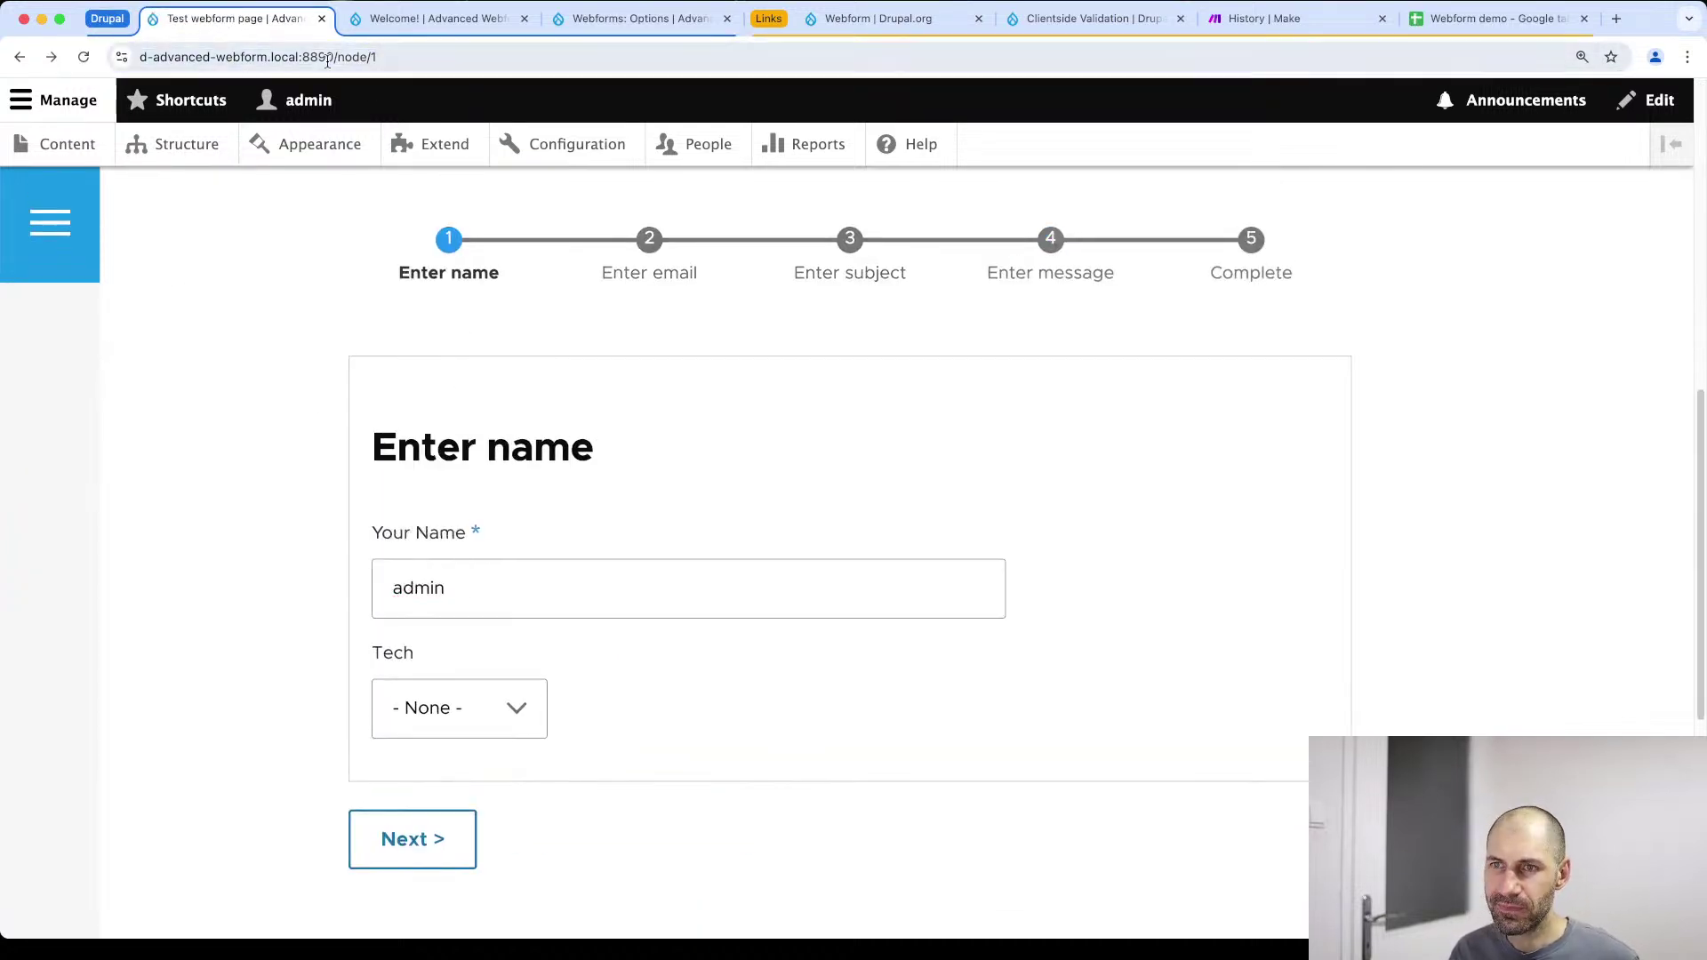
{"action": "scroll", "coordinate": [530, 623], "scroll_direction": "down", "scroll_amount": 3}
{"action": "left_click", "coordinate": [461, 667]}
{"action": "left_click", "coordinate": [564, 857]}
{"action": "left_click", "coordinate": [620, 883]}
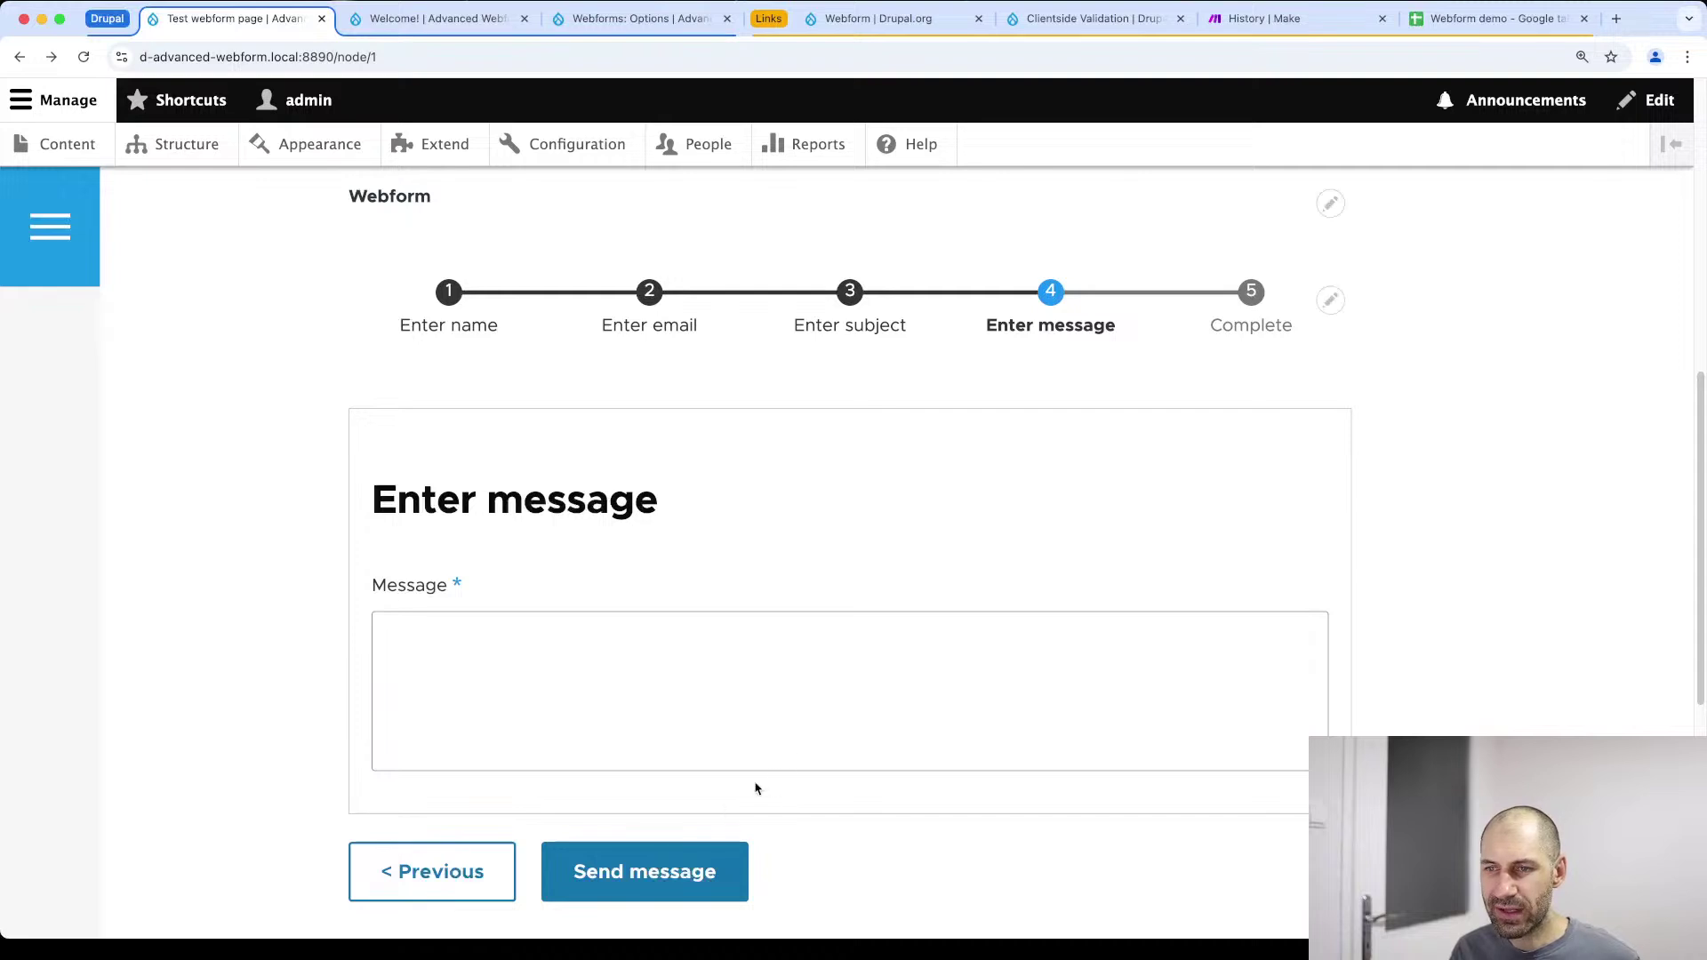
Step back to the name step, leave Tech choices at None, and advance to the email step
{"action": "left_click", "coordinate": [484, 872]}
{"action": "left_click", "coordinate": [475, 784]}
{"action": "scroll", "coordinate": [463, 782], "scroll_direction": "down", "scroll_amount": 5}
{"action": "left_click", "coordinate": [453, 734]}
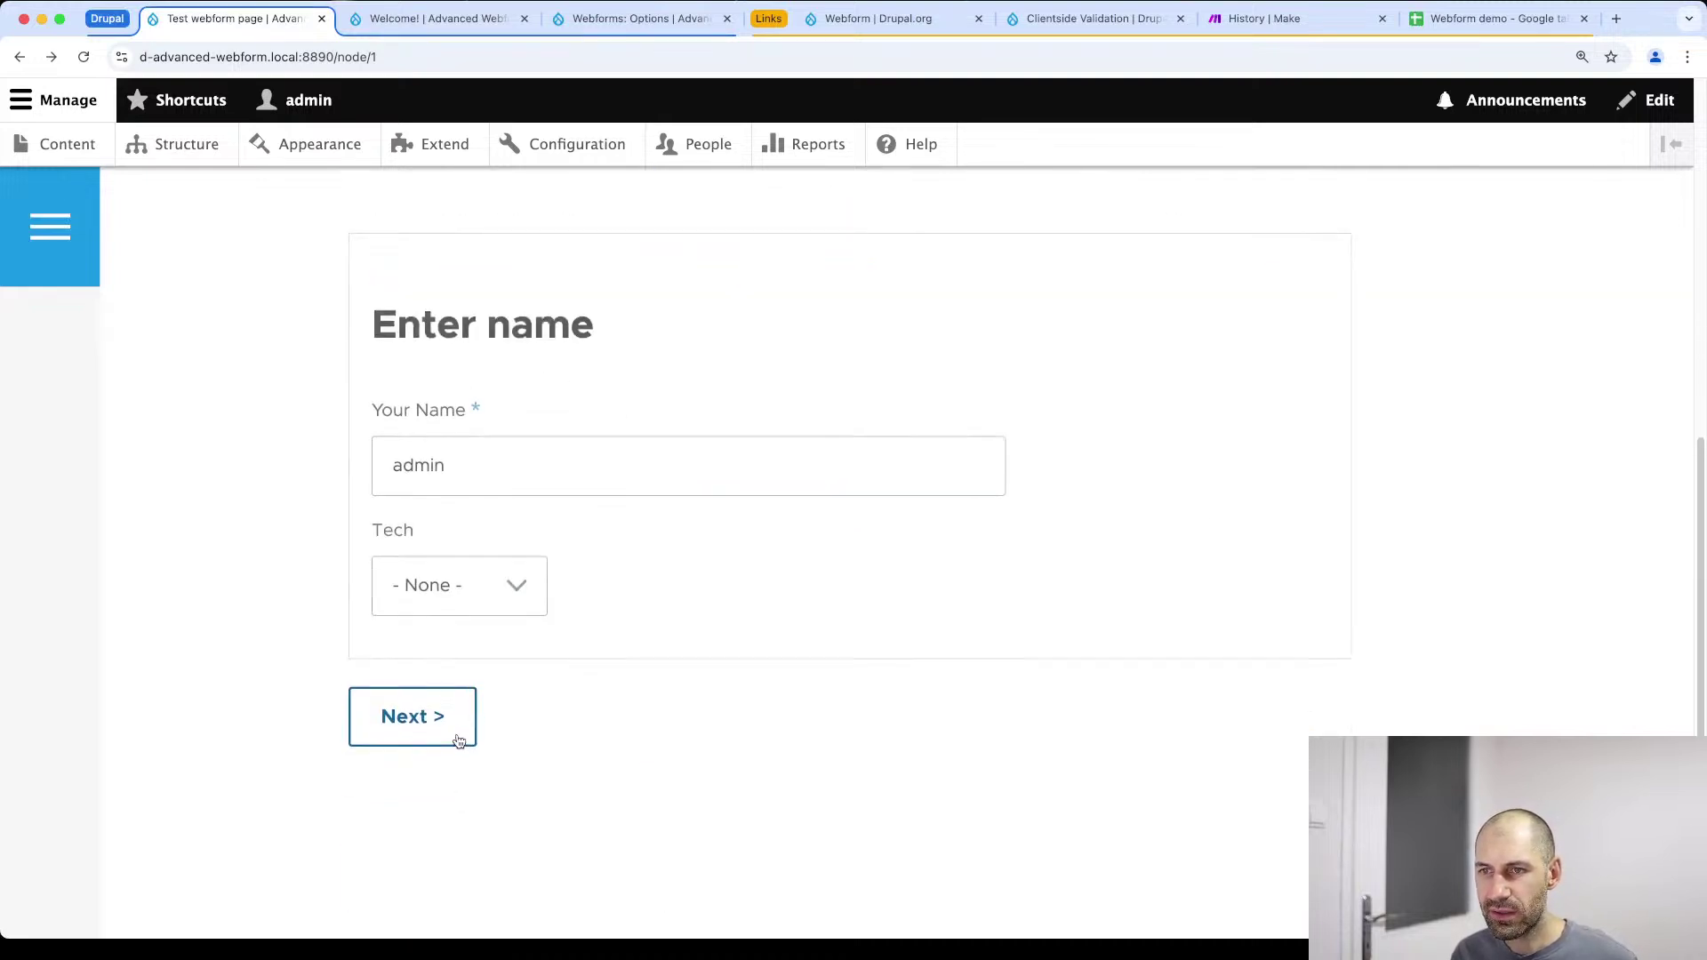
{"action": "left_click", "coordinate": [496, 599]}
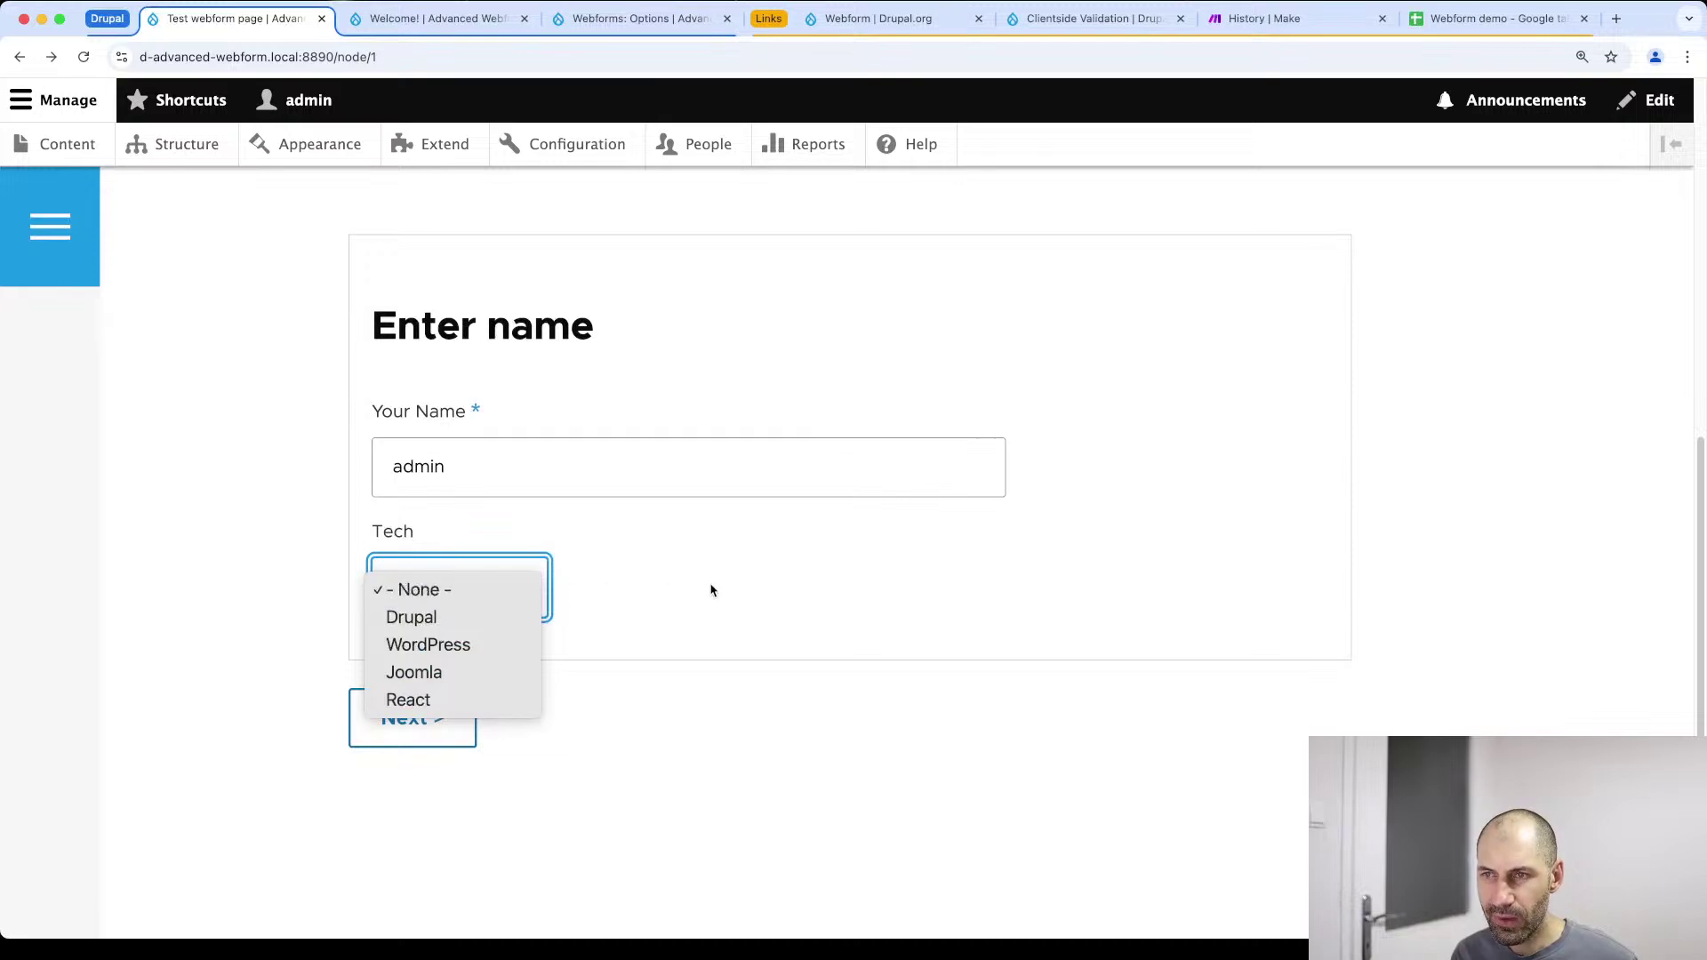
{"action": "left_click", "coordinate": [702, 621]}
{"action": "left_click", "coordinate": [438, 718]}
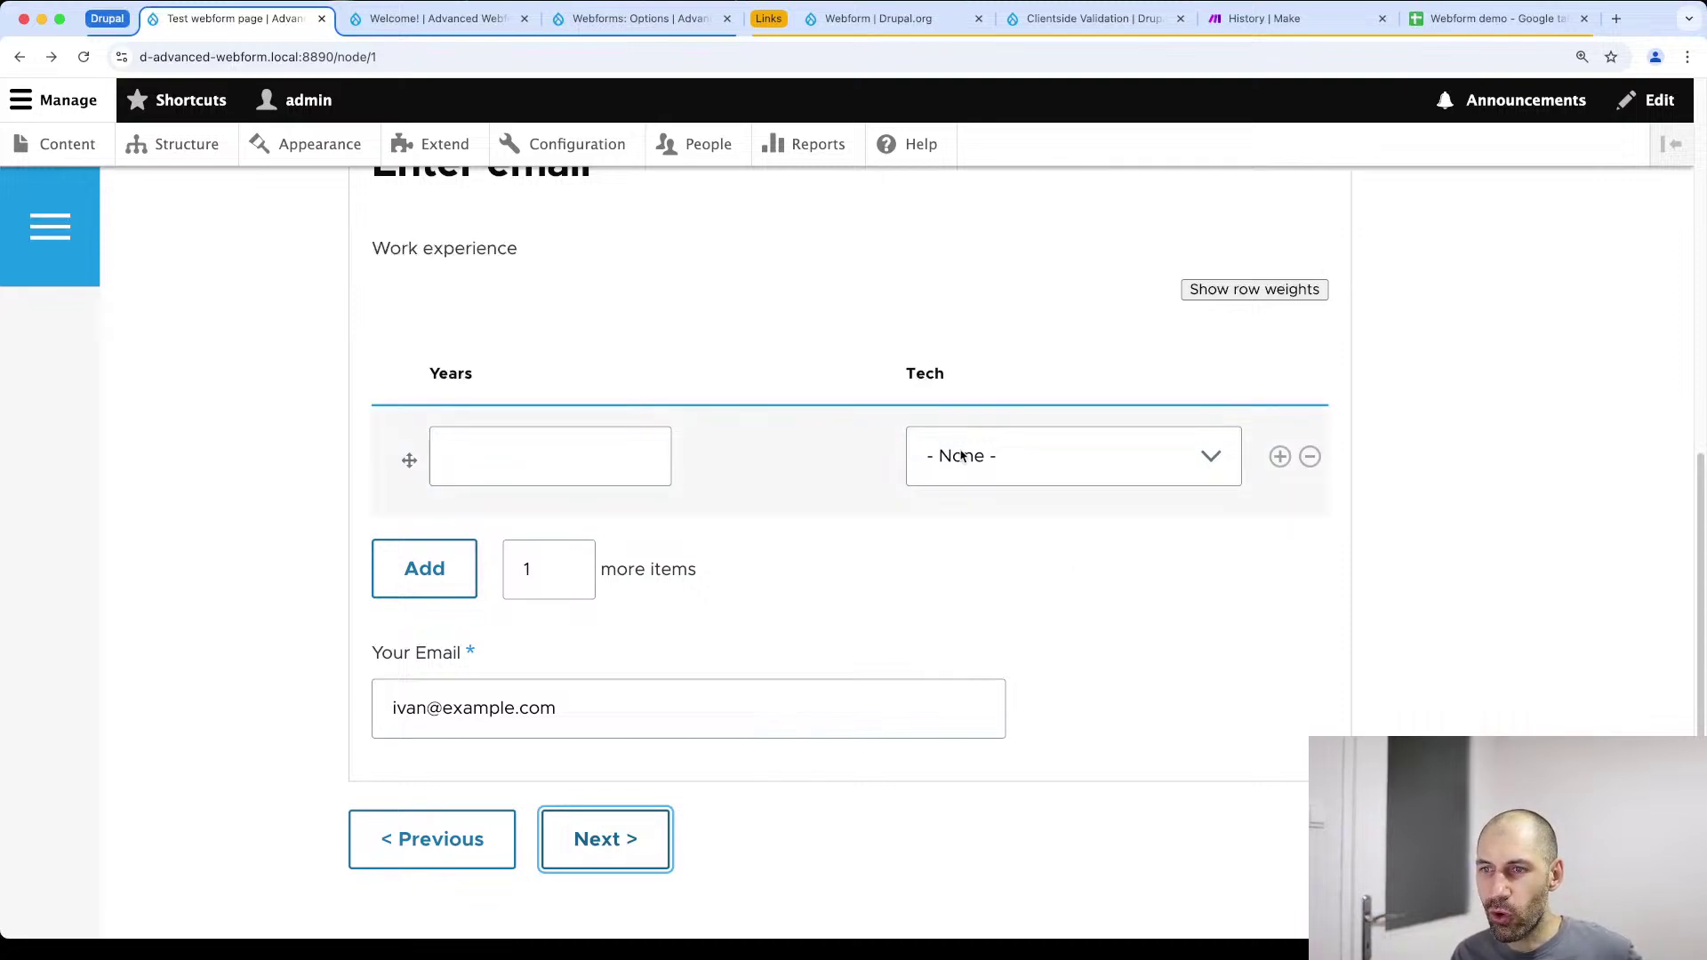
Switch to the Make History tab showing the 6:14 run's Sheet1!A2:D2 row insert
{"action": "left_click", "coordinate": [1249, 20]}
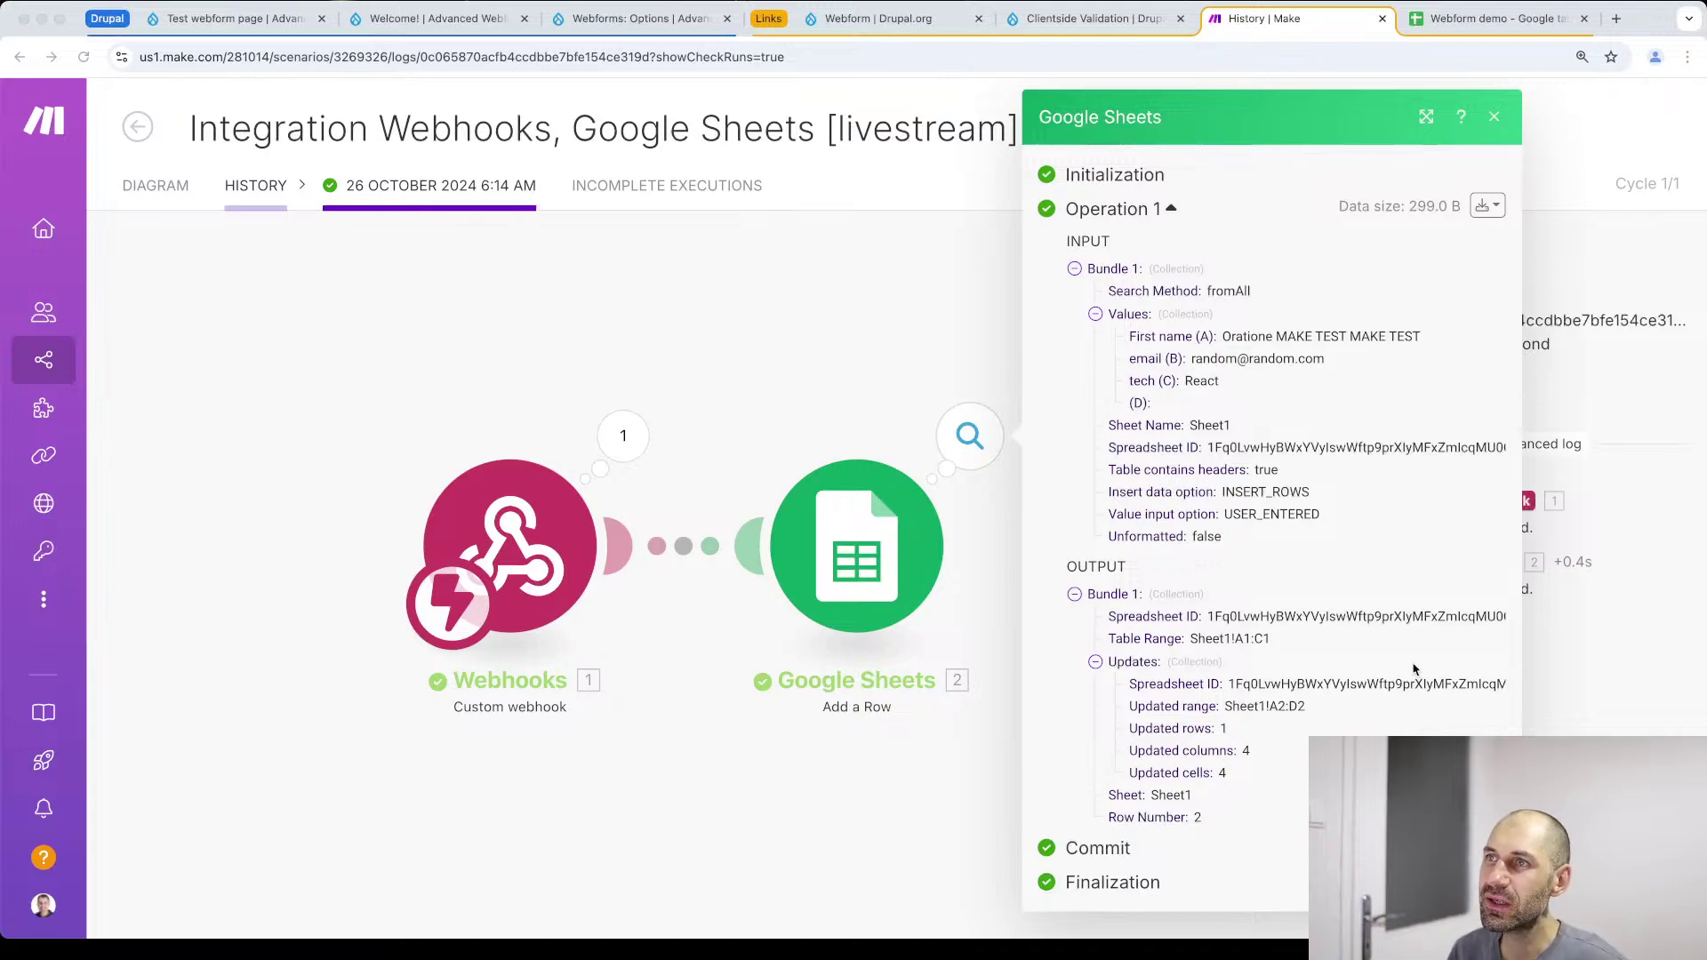
Bring up the Webform project page on Drupal.org
{"action": "left_click", "coordinate": [859, 22]}
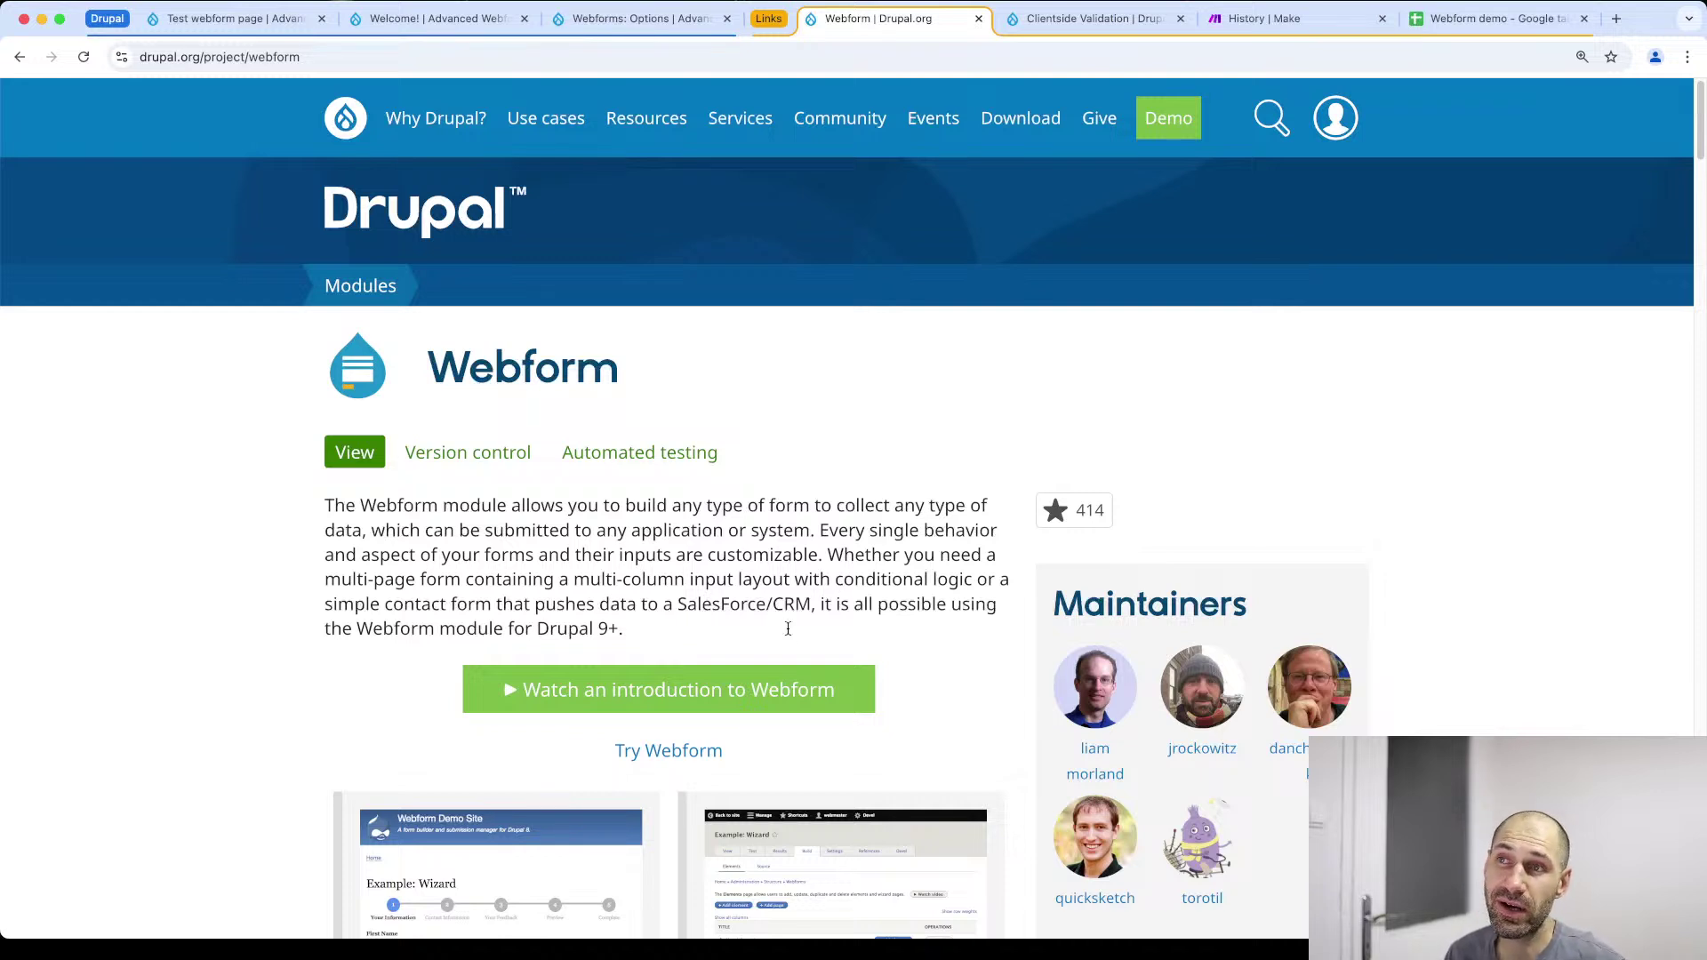
{"action": "mouse_move", "coordinate": [692, 148]}
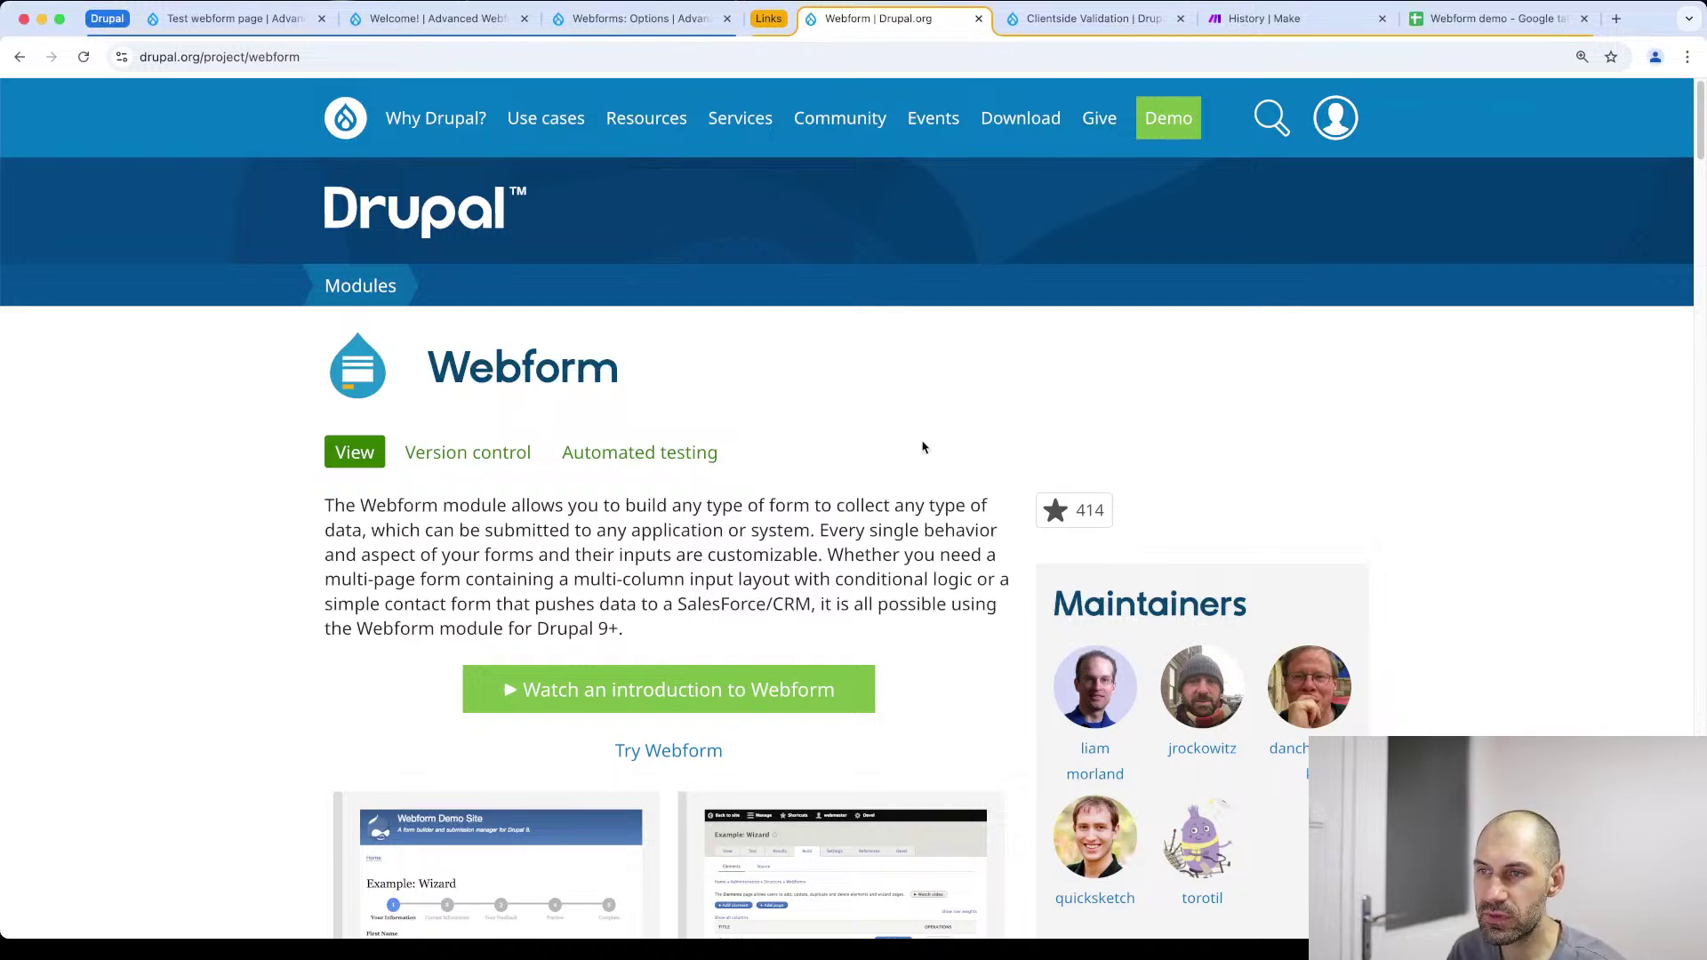
{"action": "scroll", "coordinate": [930, 443], "scroll_direction": "down", "scroll_amount": 10}
Highlight the Webform project's Features section to introduce its capabilities
{"action": "left_click_drag", "start_coordinate": [319, 147], "coordinate": [825, 819]}
{"action": "left_click", "coordinate": [555, 819]}
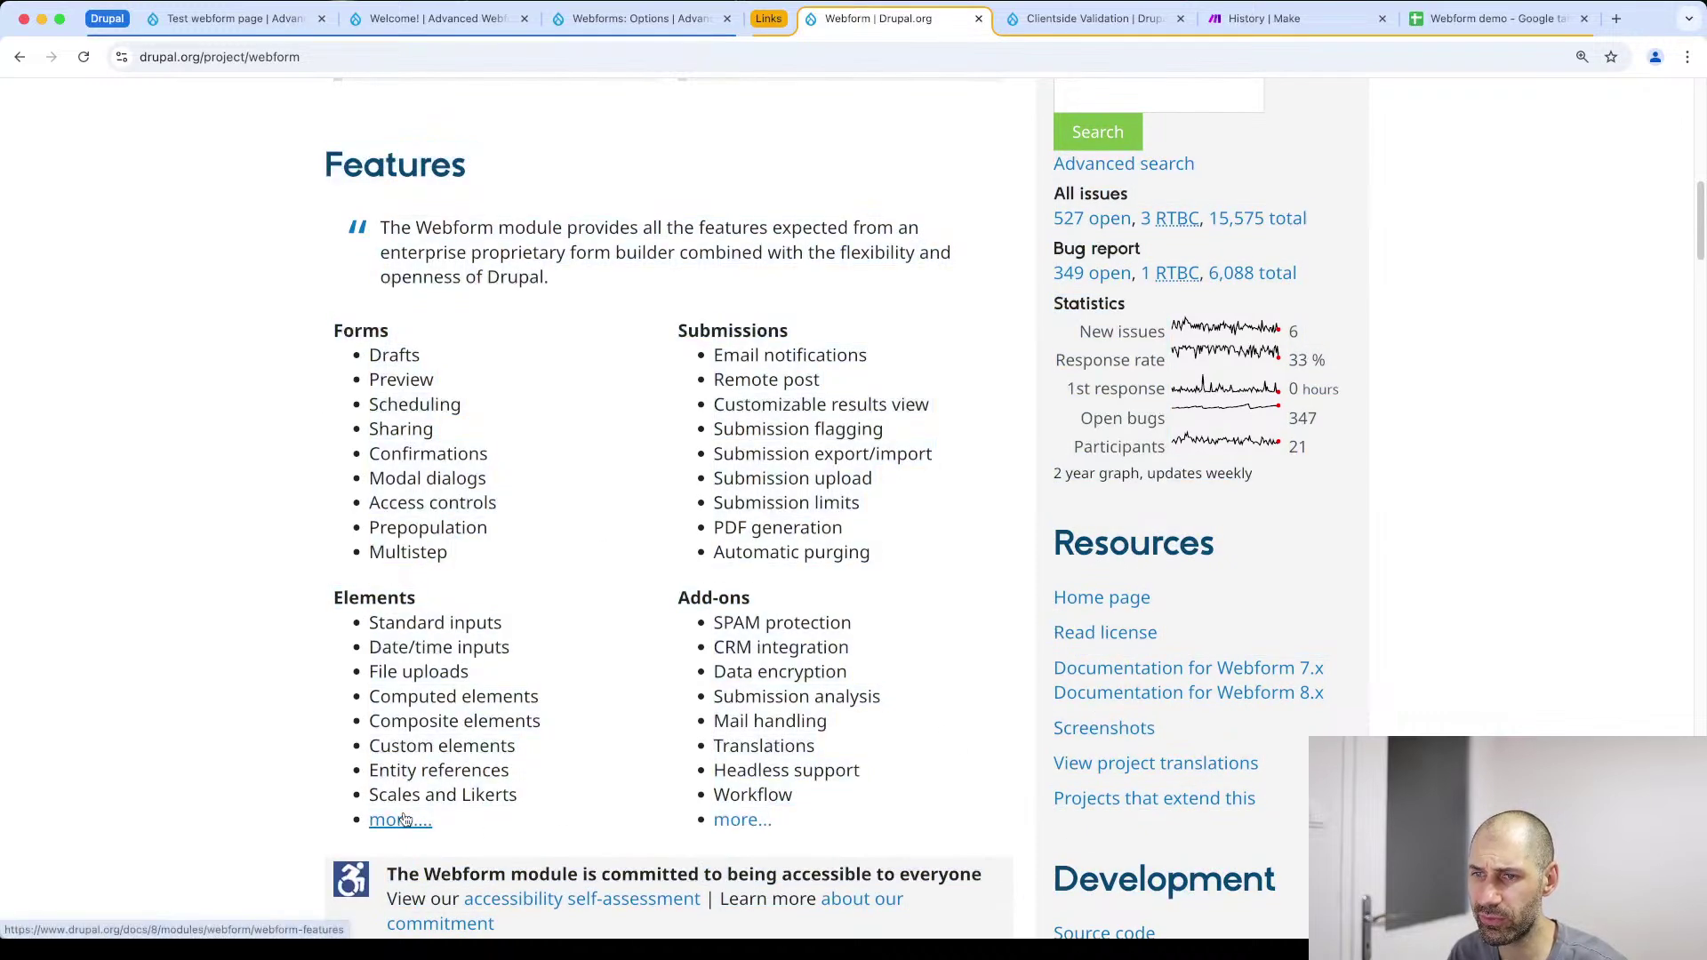
{"action": "scroll", "coordinate": [403, 758], "scroll_direction": "down", "scroll_amount": 3}
{"action": "left_click_drag", "start_coordinate": [528, 664], "coordinate": [342, 494]}
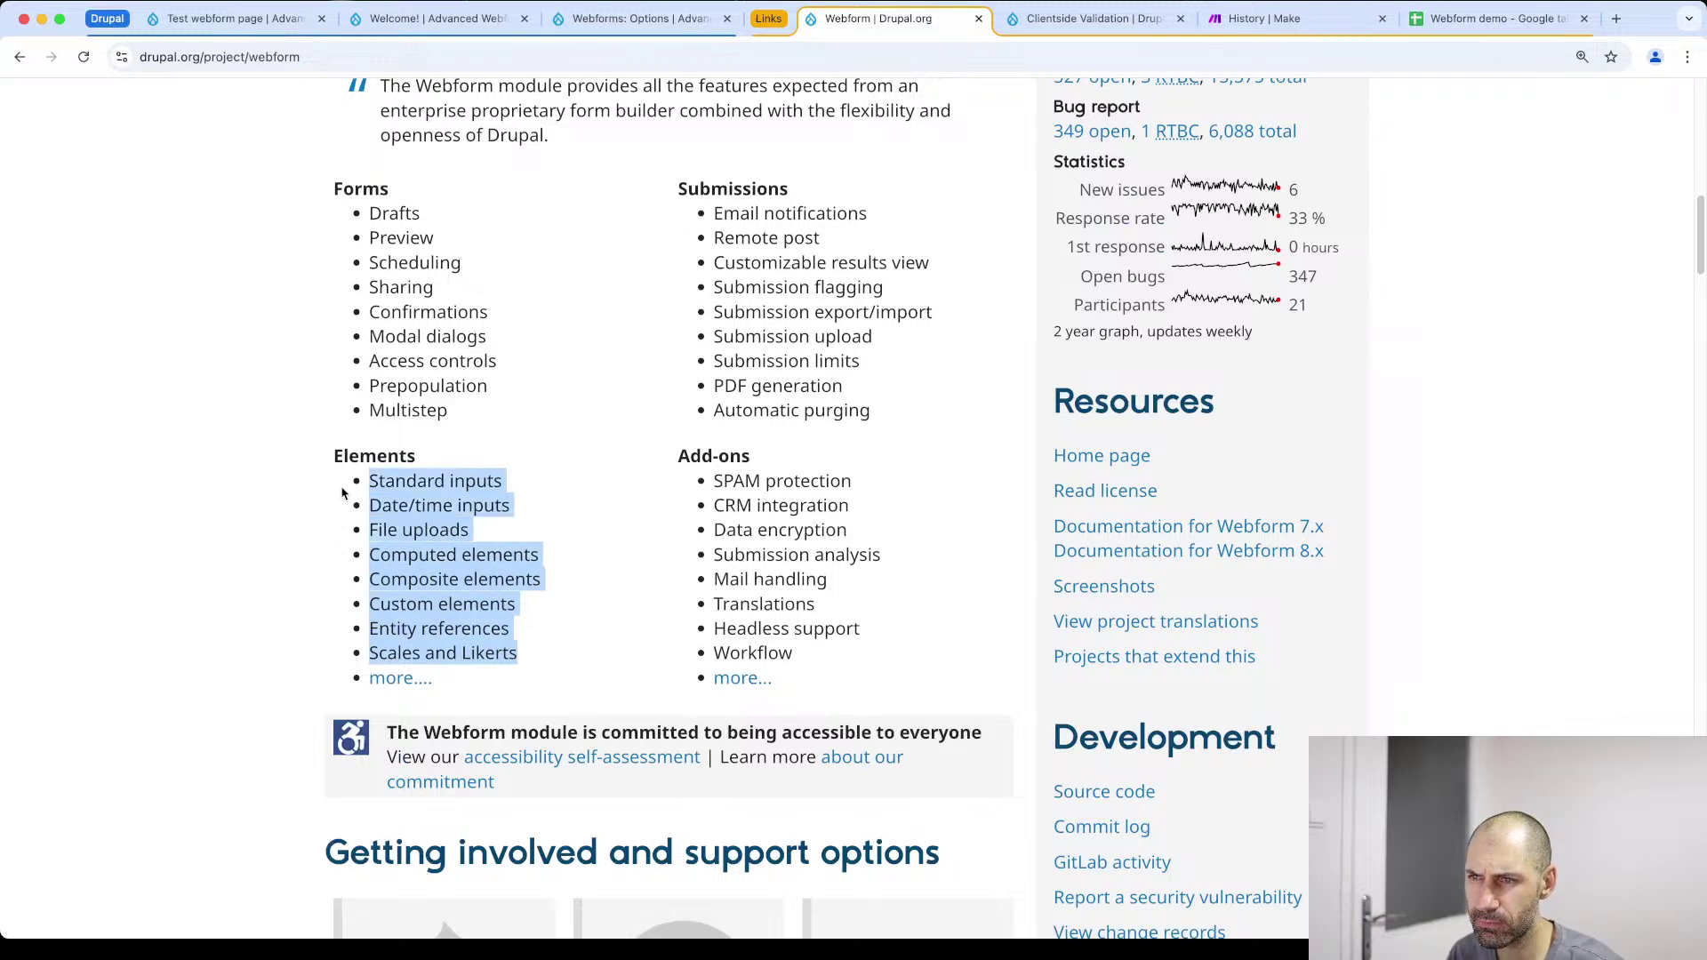
Point out the Headless support and Data encryption add-ons
{"action": "triple_click", "coordinate": [845, 627]}
{"action": "left_click", "coordinate": [845, 628]}
{"action": "left_click_drag", "start_coordinate": [859, 628], "coordinate": [712, 628]}
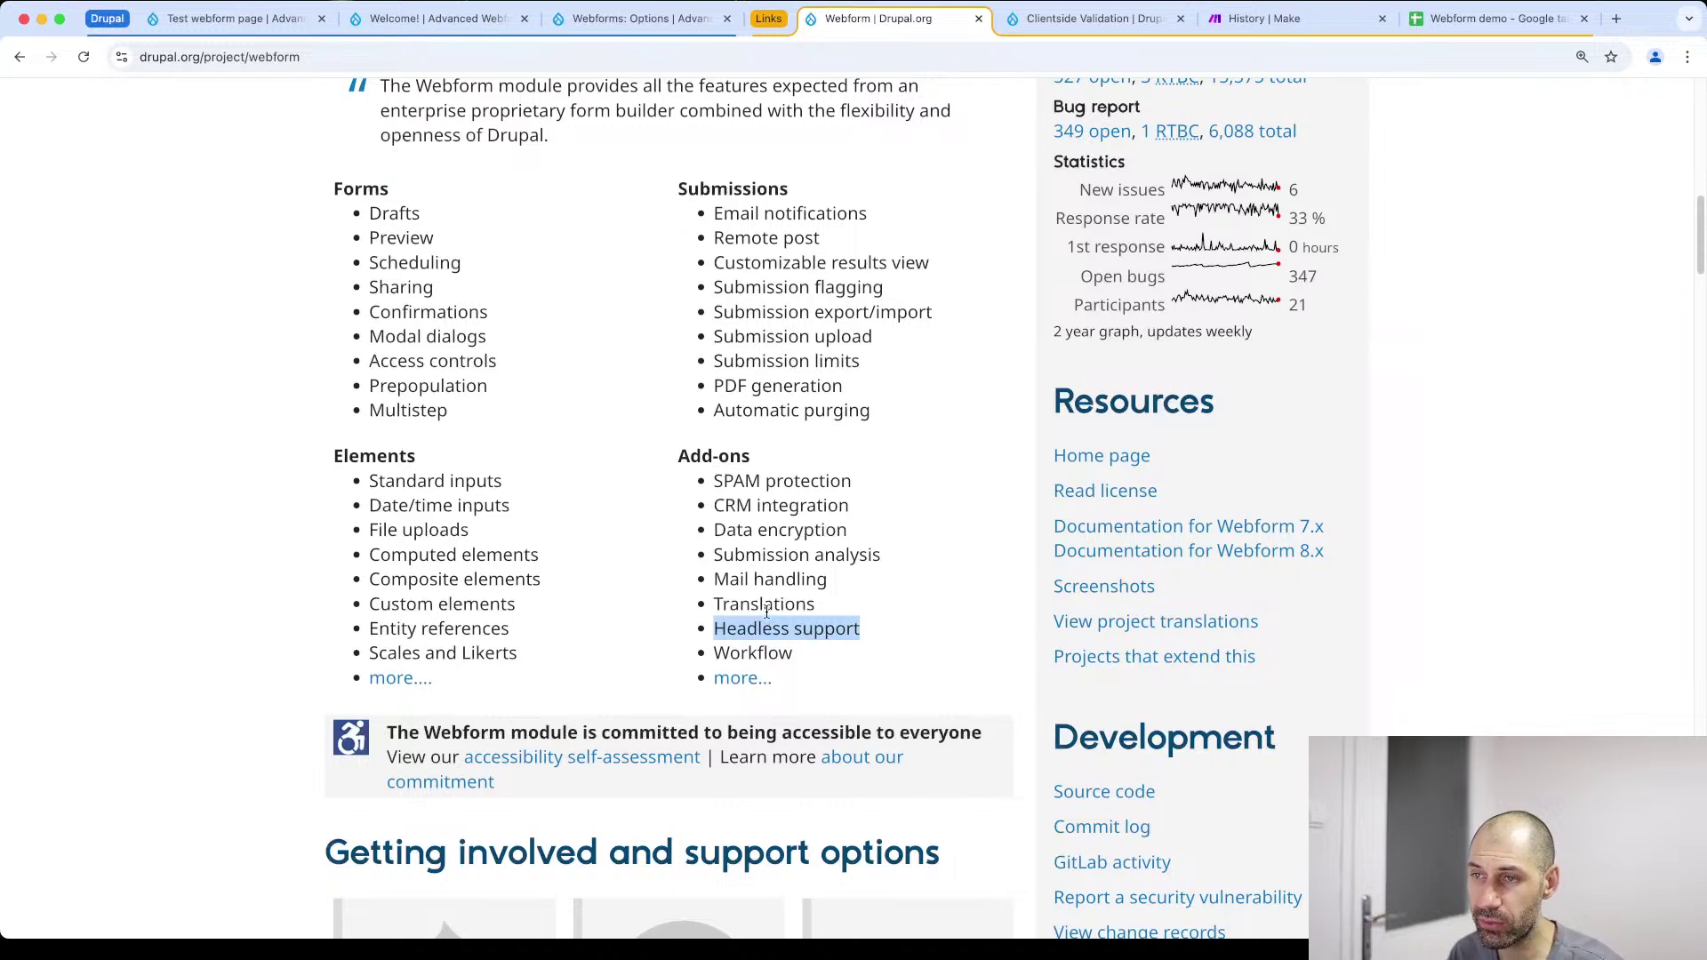
{"action": "left_click_drag", "start_coordinate": [715, 531], "coordinate": [838, 543]}
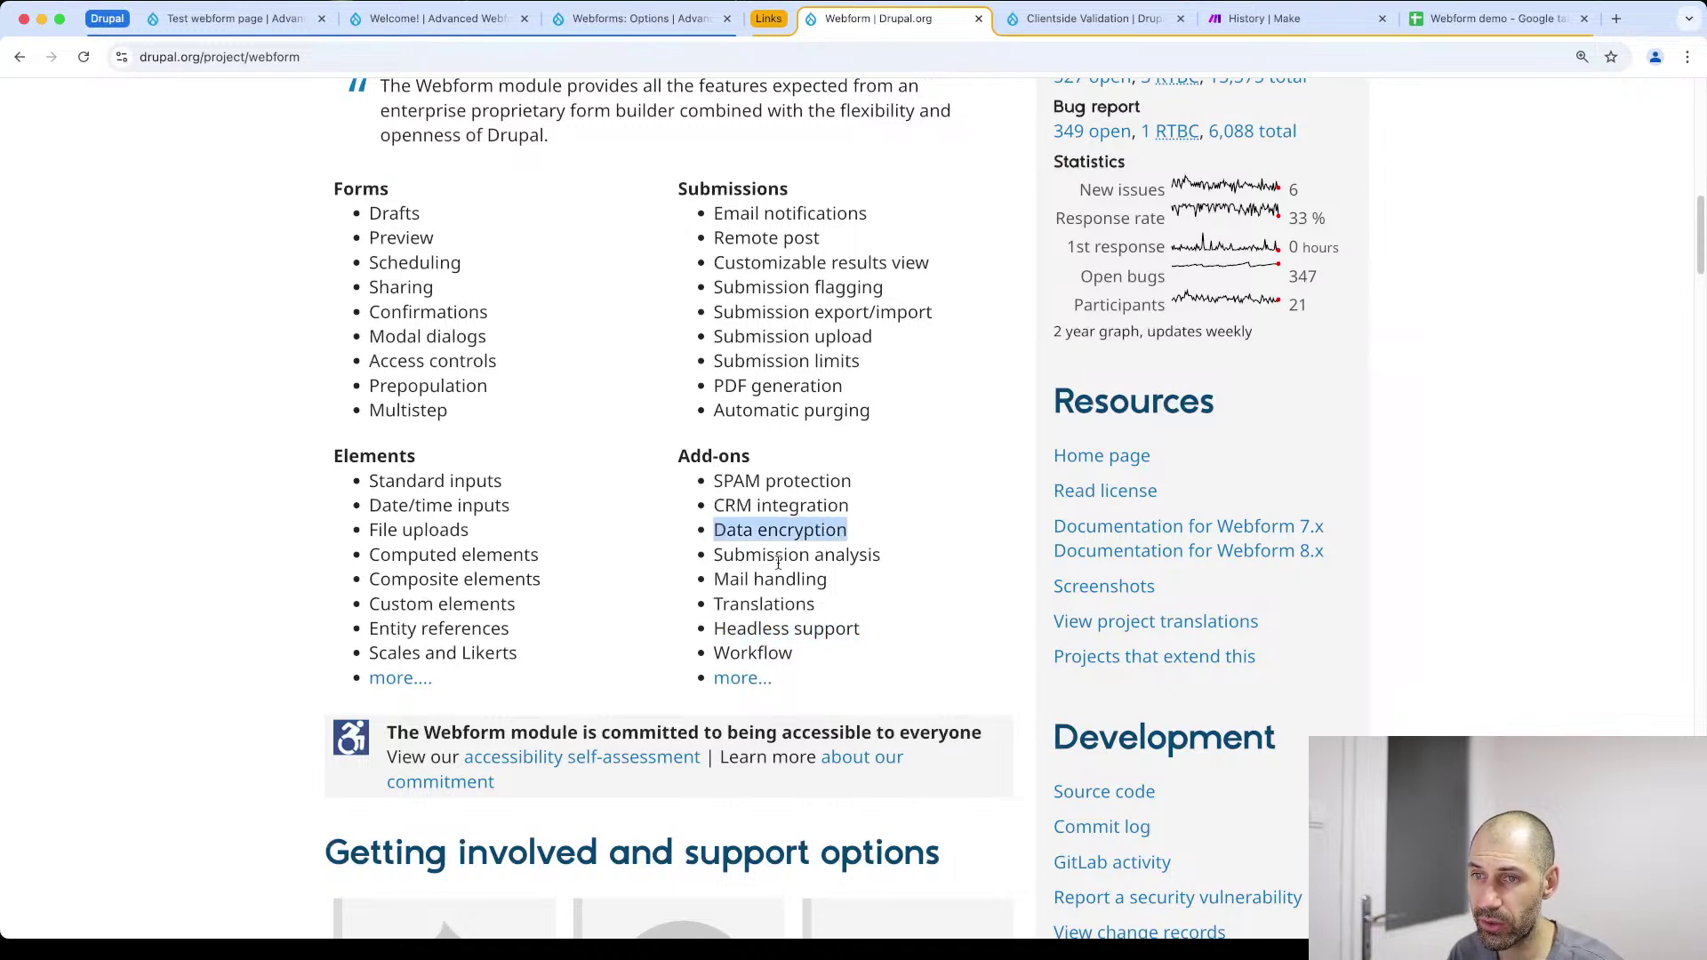
Point out Computed elements through Entity references, and Submission flagging through Automatic purging
{"action": "left_click_drag", "start_coordinate": [536, 658], "coordinate": [351, 563]}
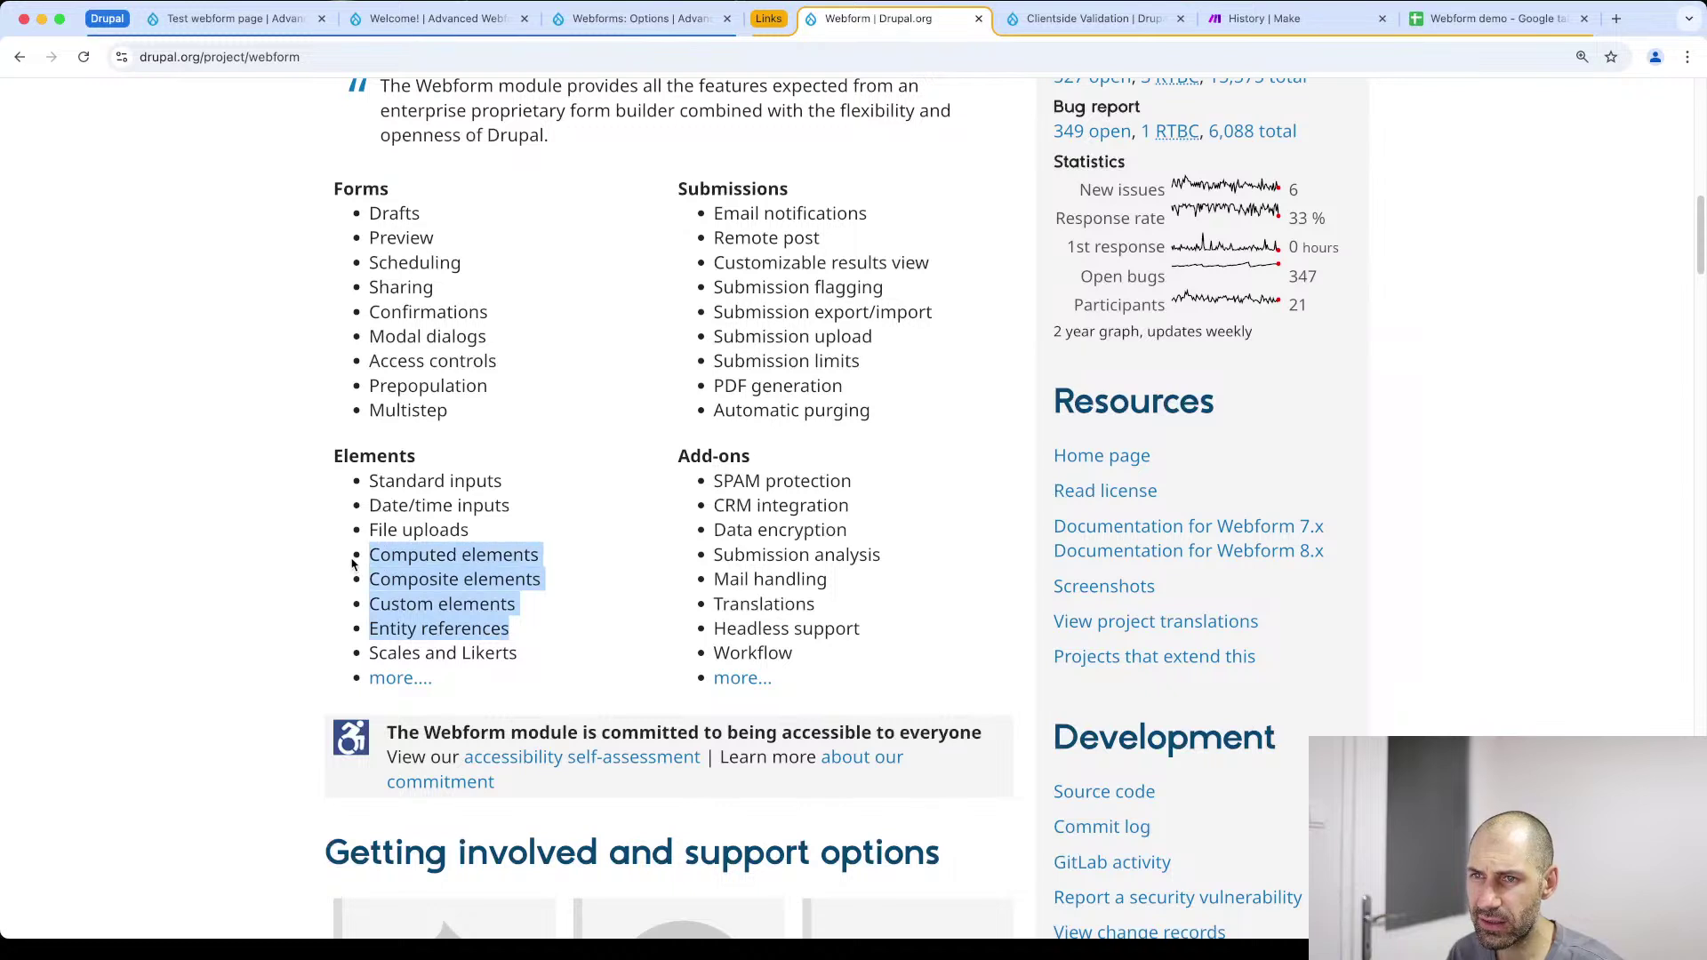
{"action": "left_click", "coordinate": [402, 649]}
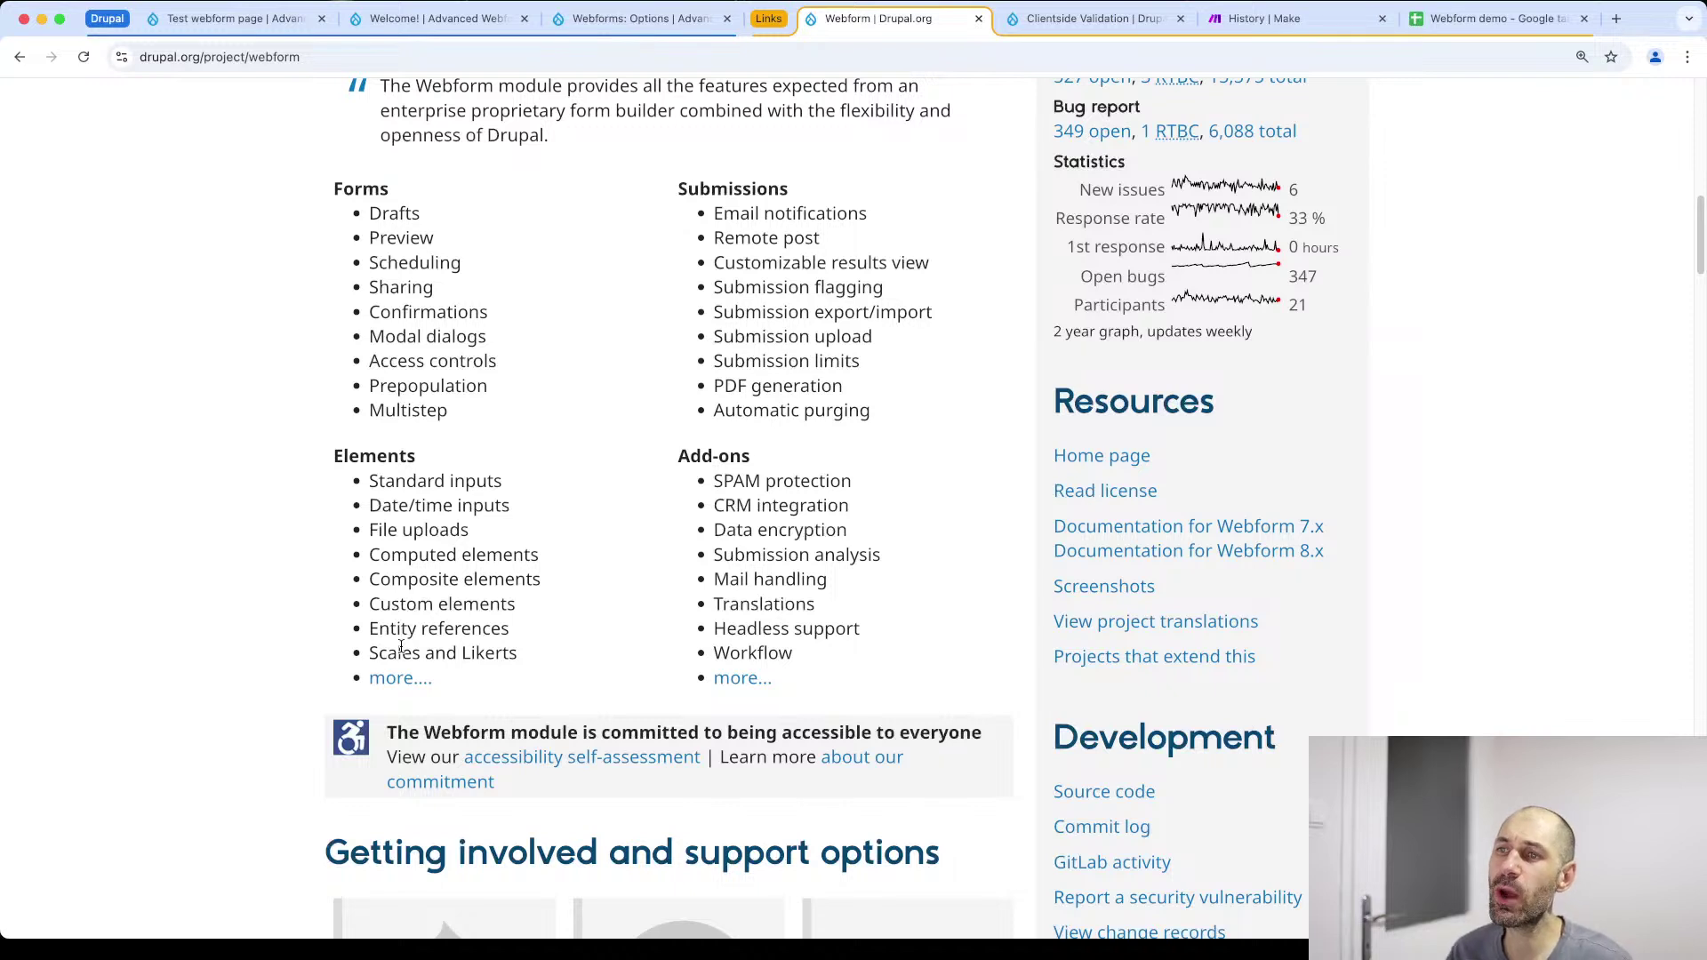
{"action": "left_click_drag", "start_coordinate": [724, 391], "coordinate": [709, 305]}
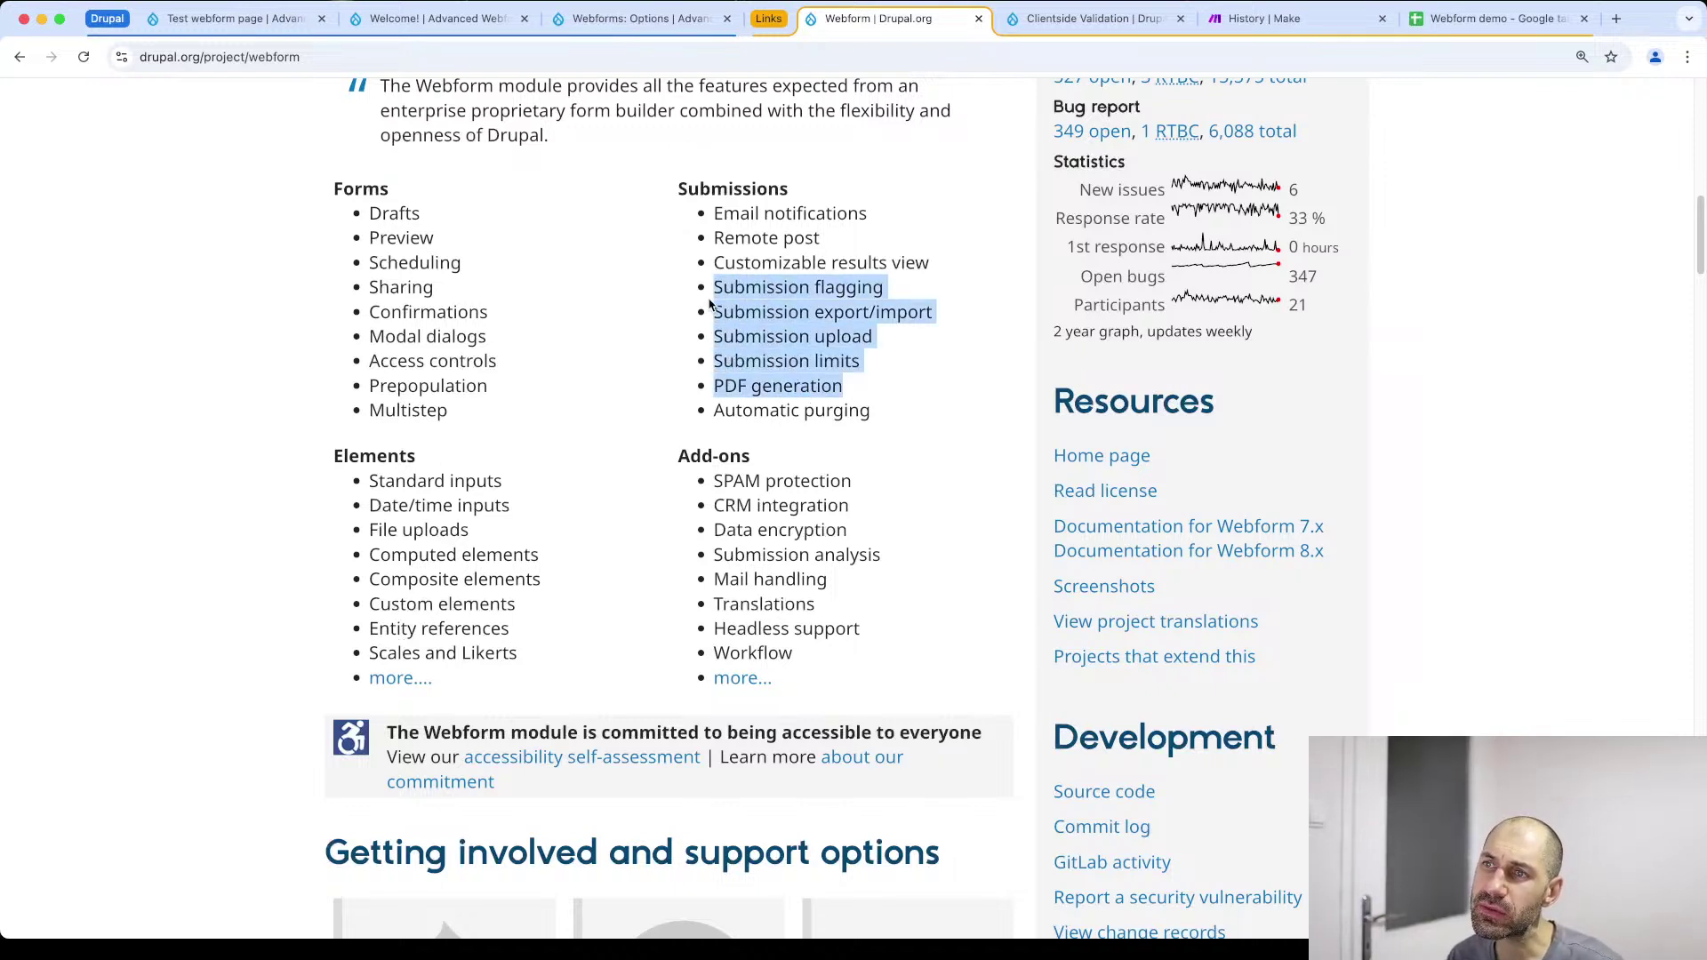
{"action": "left_click_drag", "start_coordinate": [714, 408], "coordinate": [713, 223]}
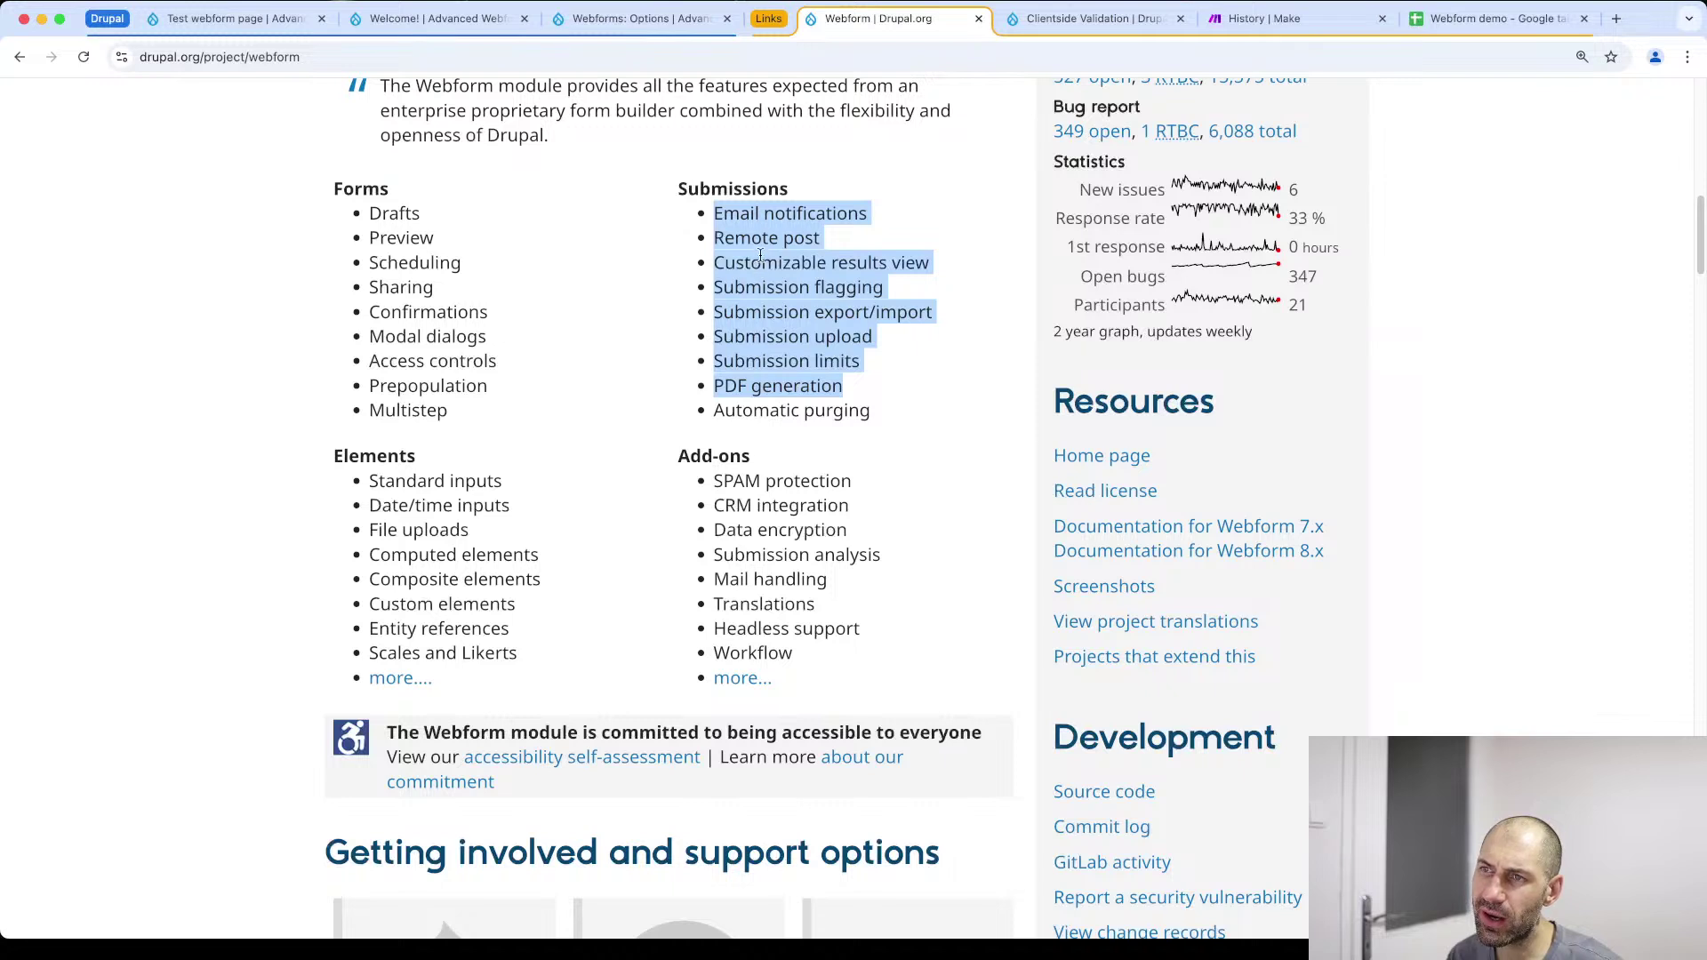
{"action": "left_click", "coordinate": [768, 305]}
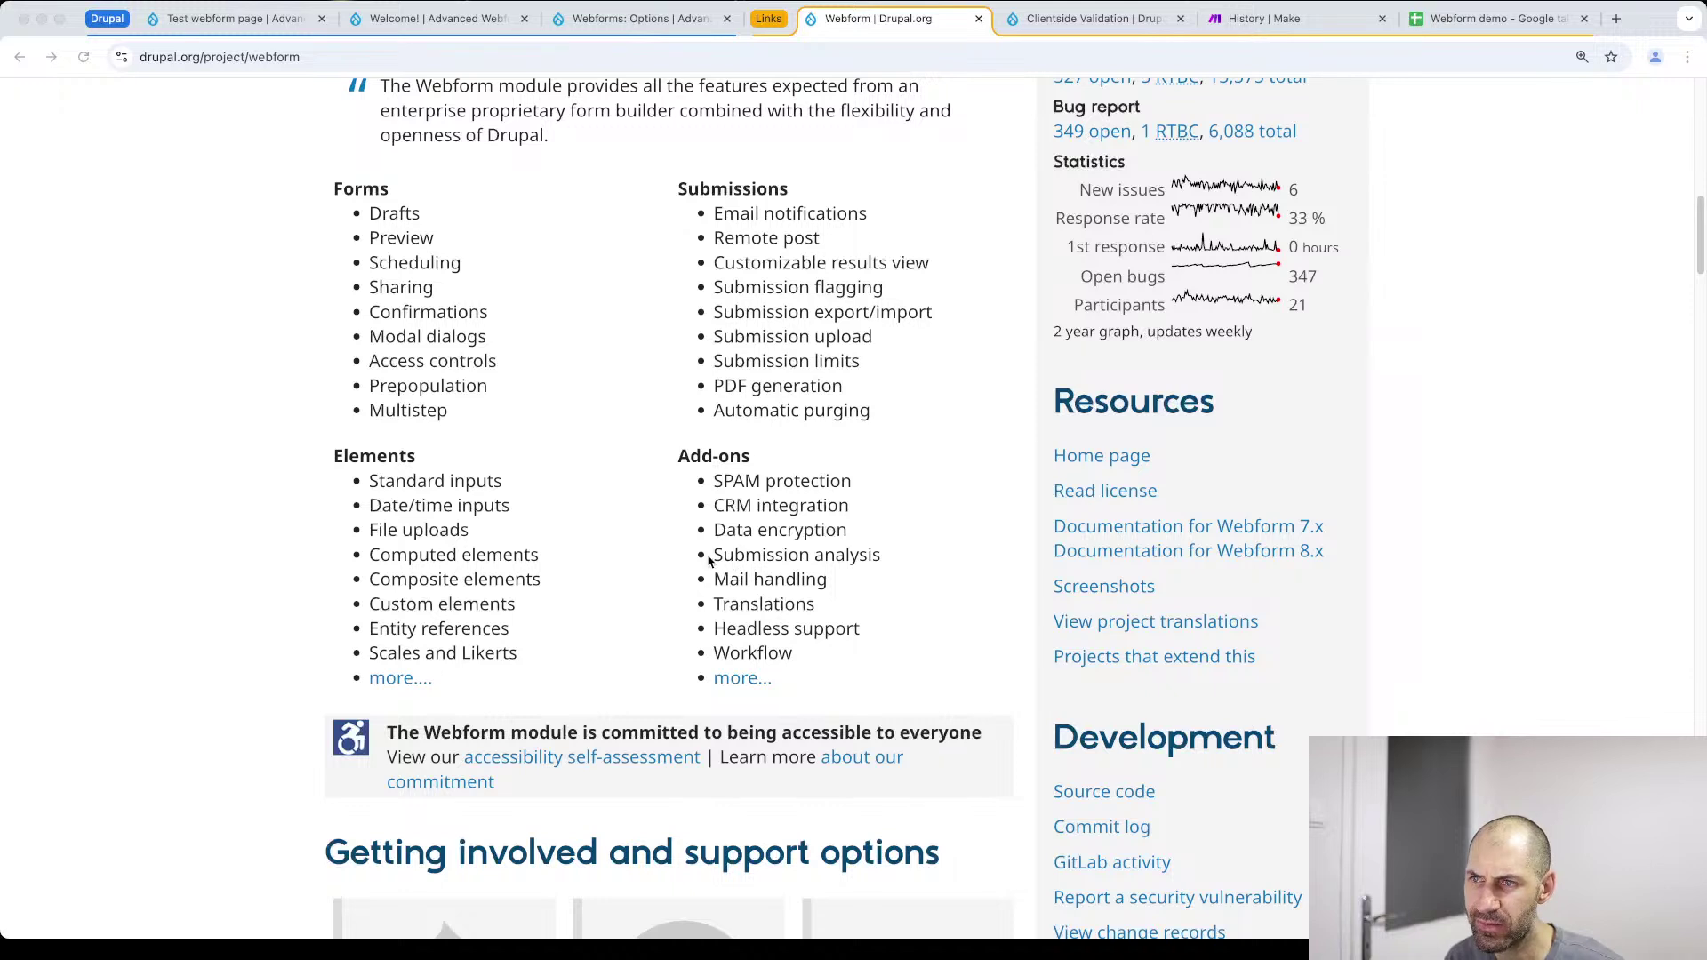
{"action": "left_click_drag", "start_coordinate": [818, 665], "coordinate": [674, 500]}
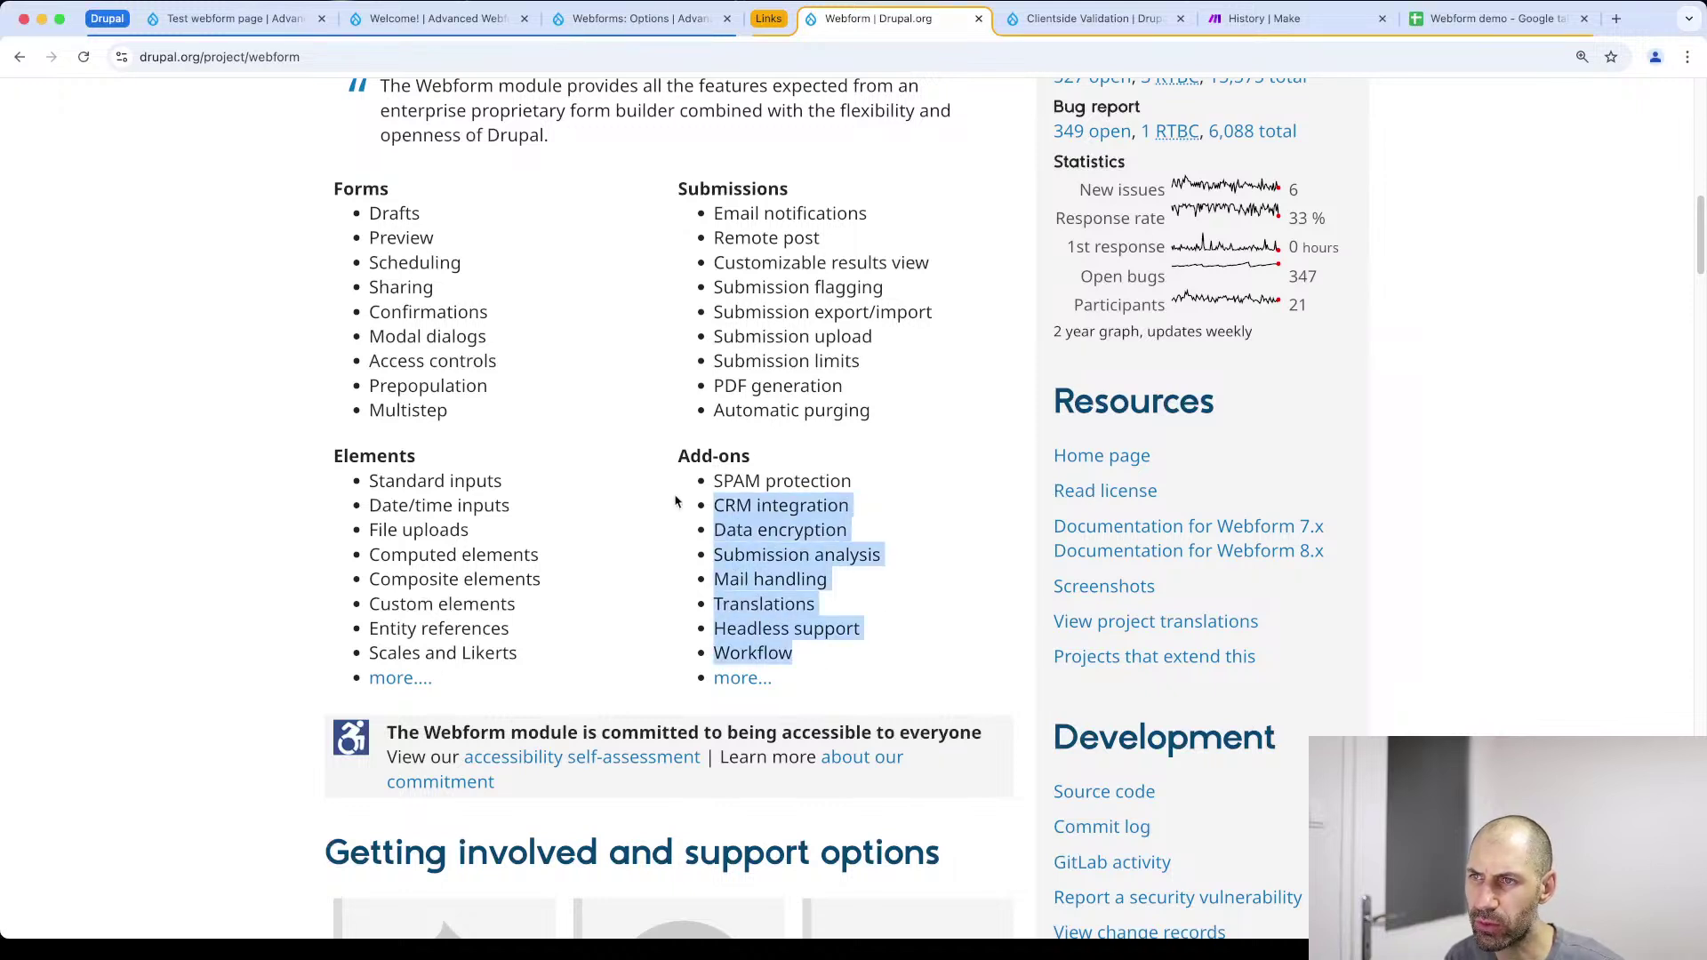
{"action": "left_click", "coordinate": [674, 501]}
{"action": "scroll", "coordinate": [678, 505], "scroll_direction": "up", "scroll_amount": 1}
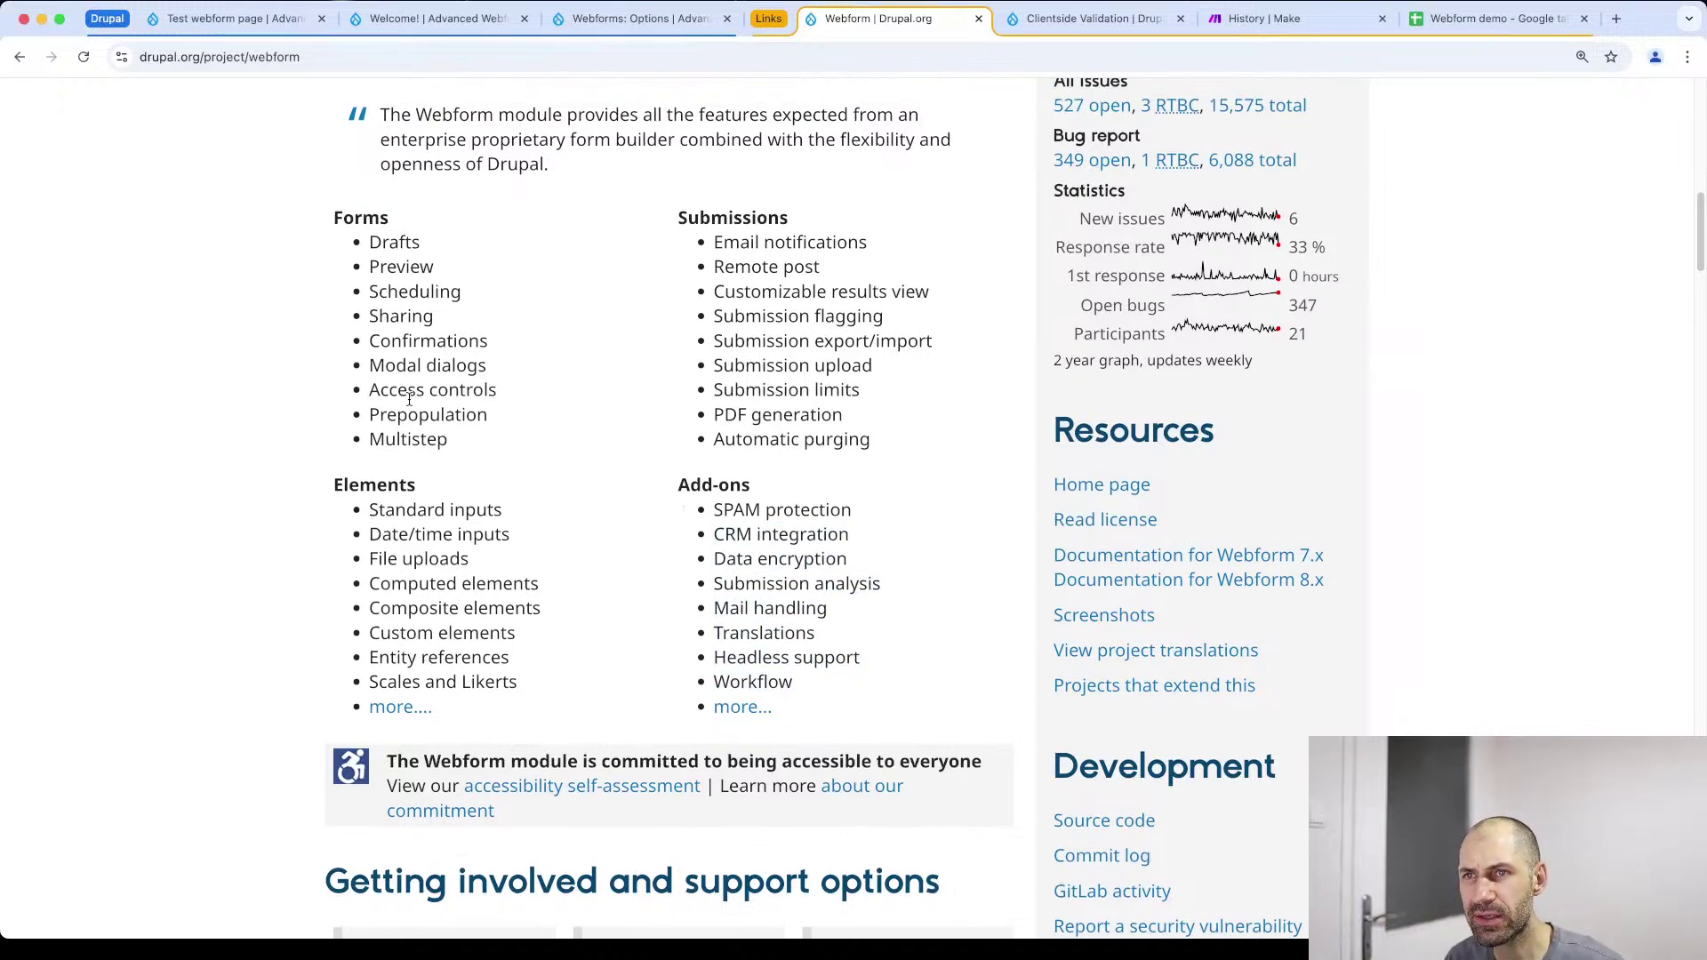